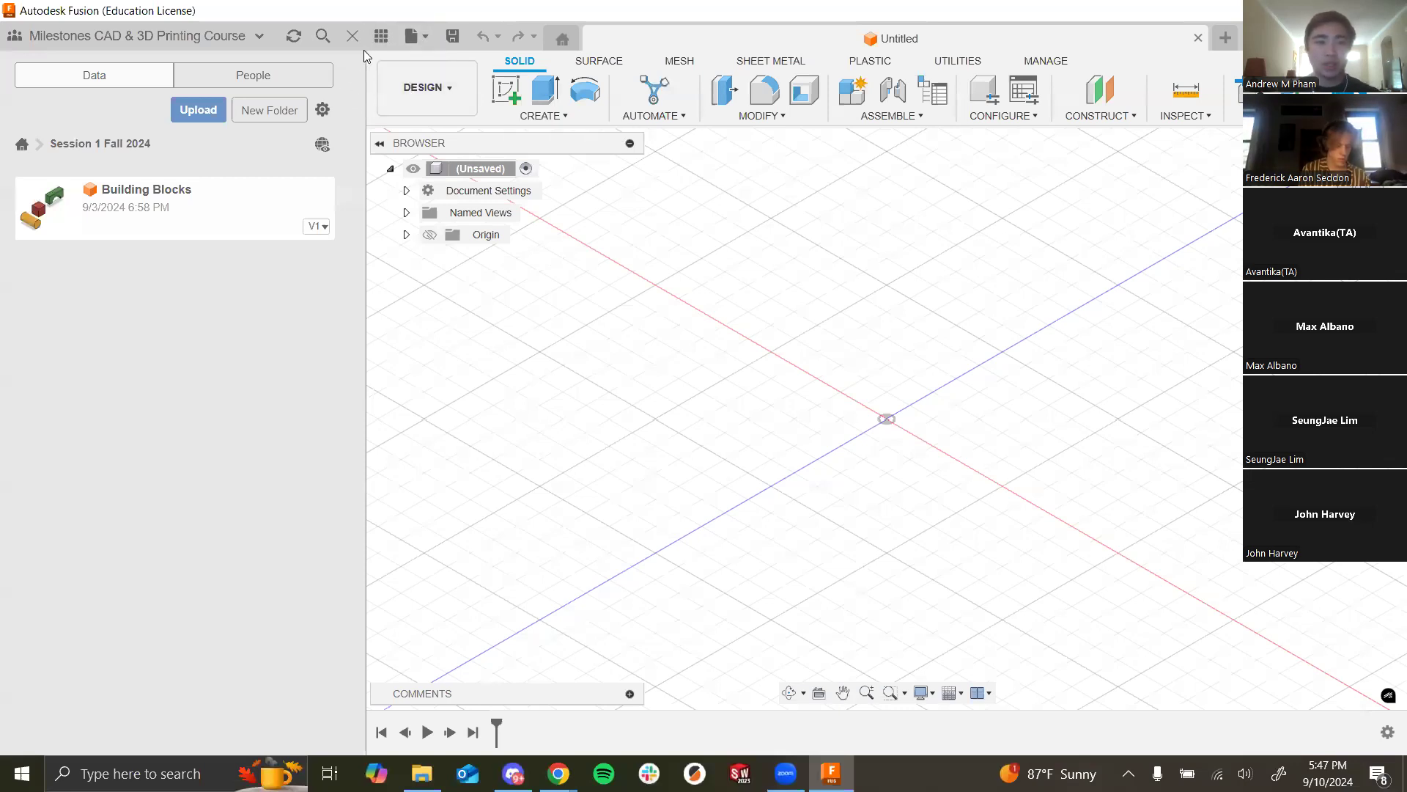
Step: Upload Assignment_4_-_Geometric_Constraints from Downloads into the Session 1 Fall 2024 project and open it
click(198, 109)
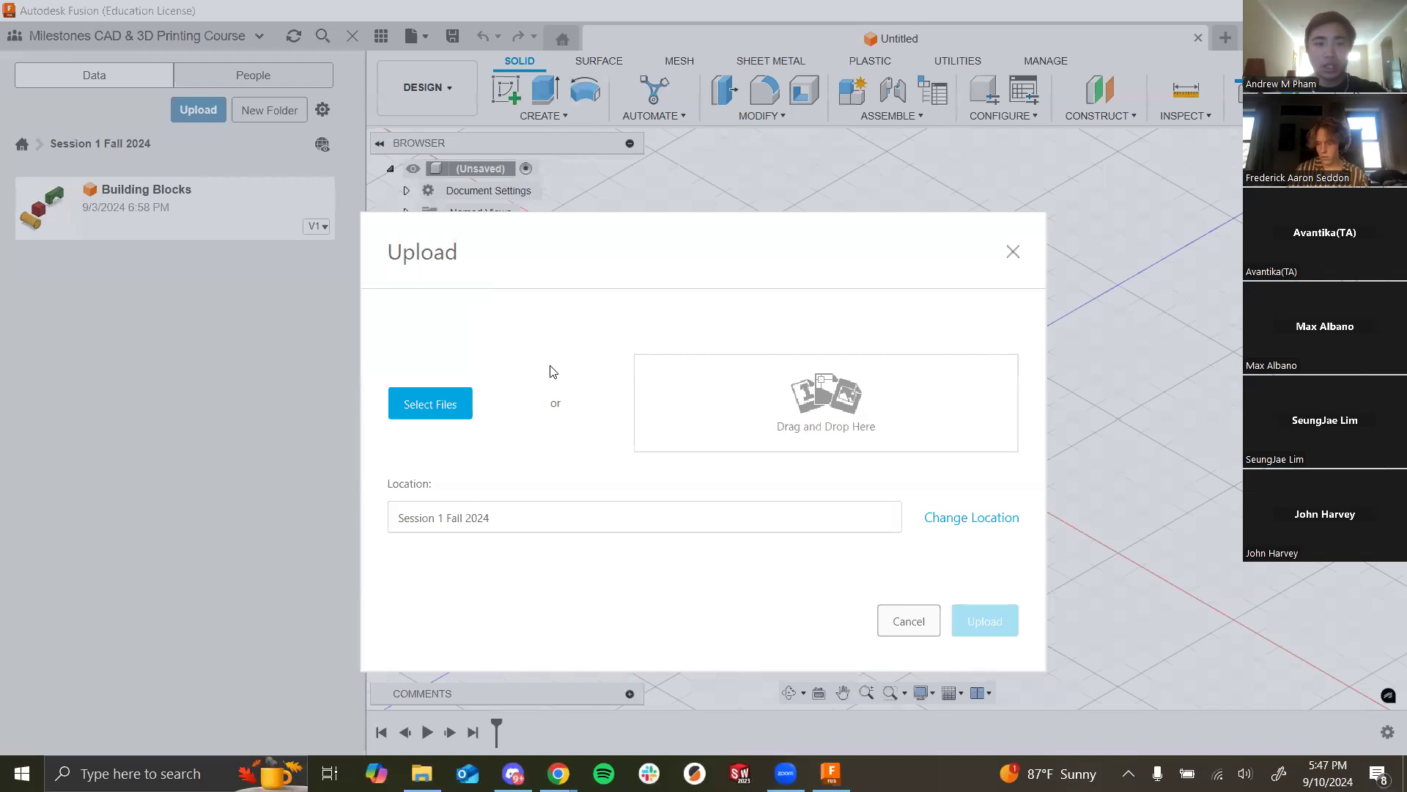
click(438, 407)
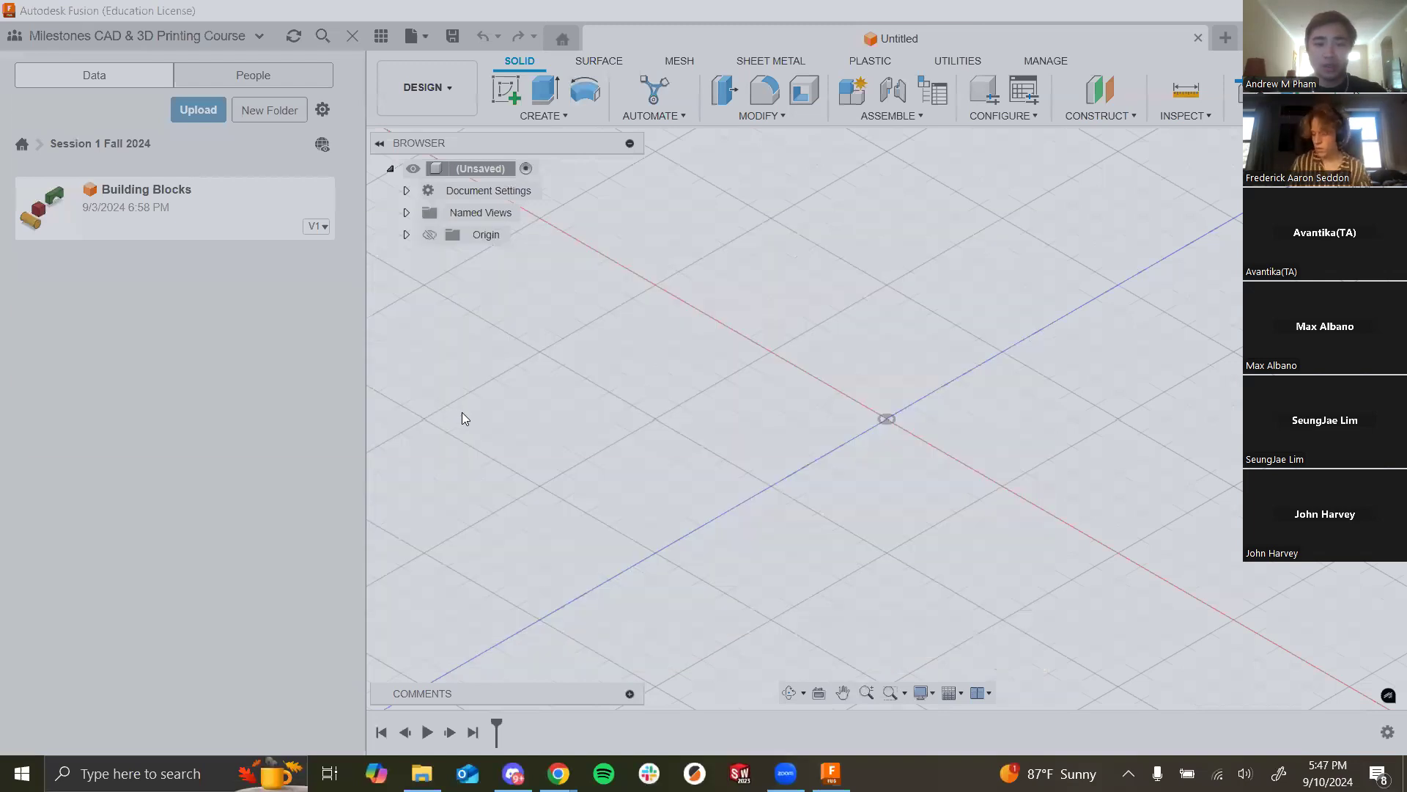
scroll(73, 323, down, 1)
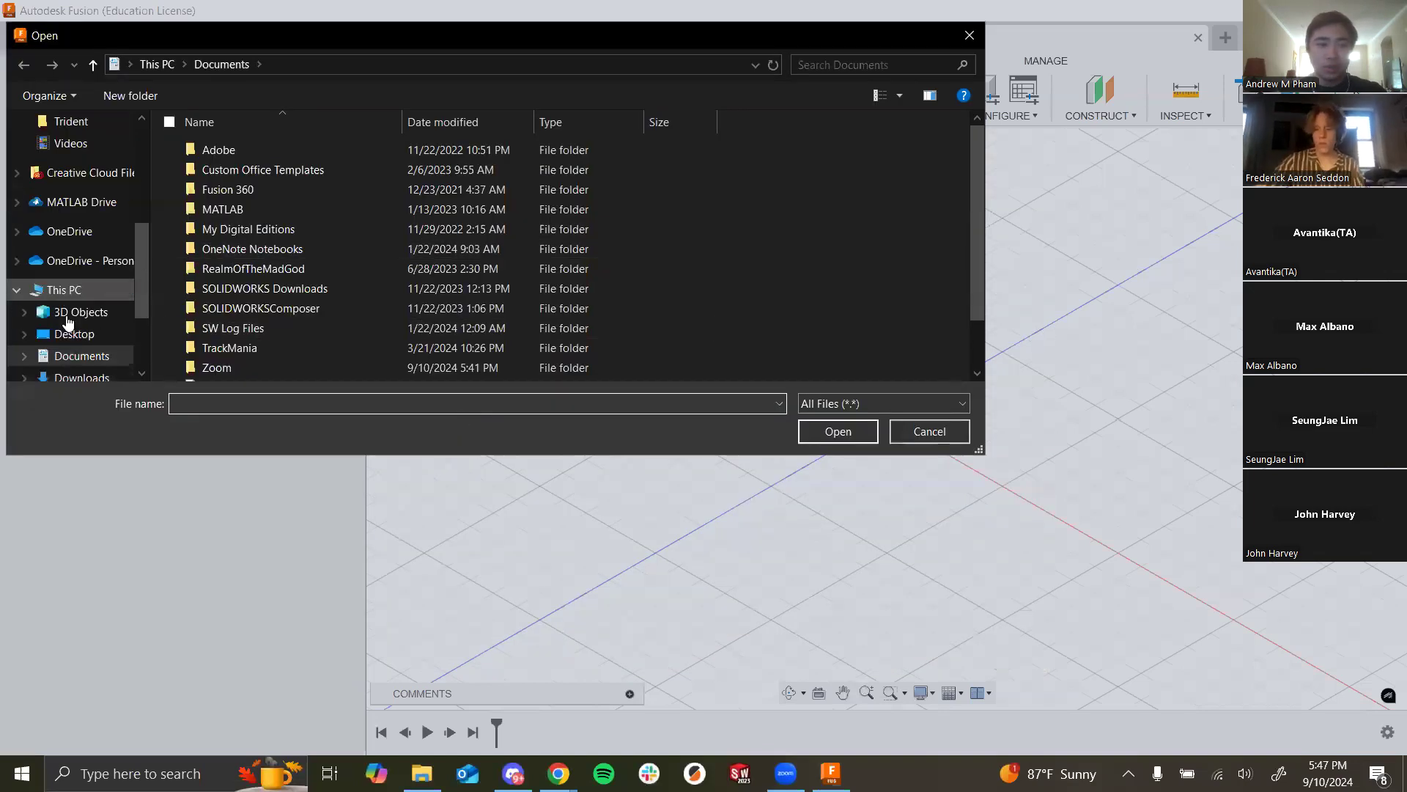
click(81, 377)
click(248, 173)
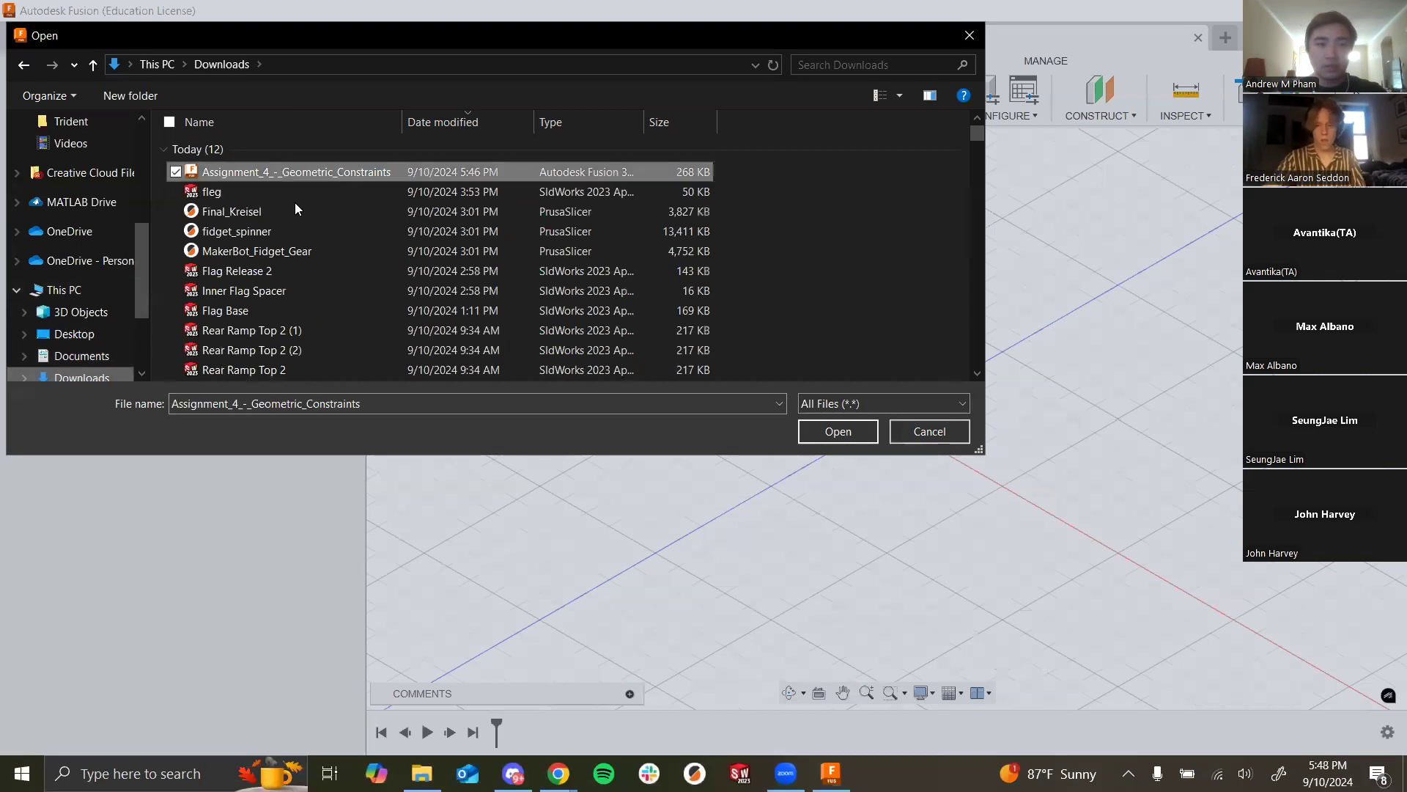
click(837, 431)
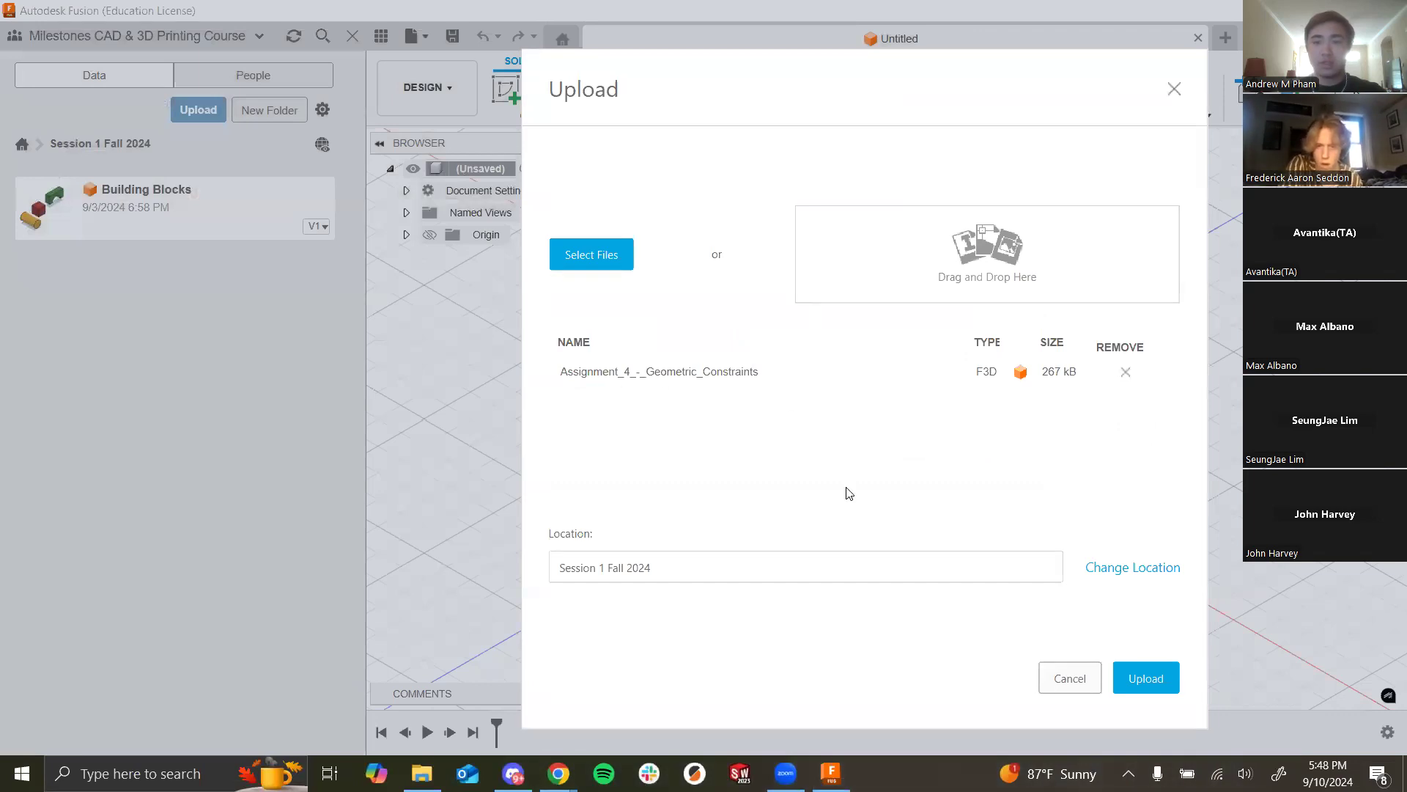
click(1149, 680)
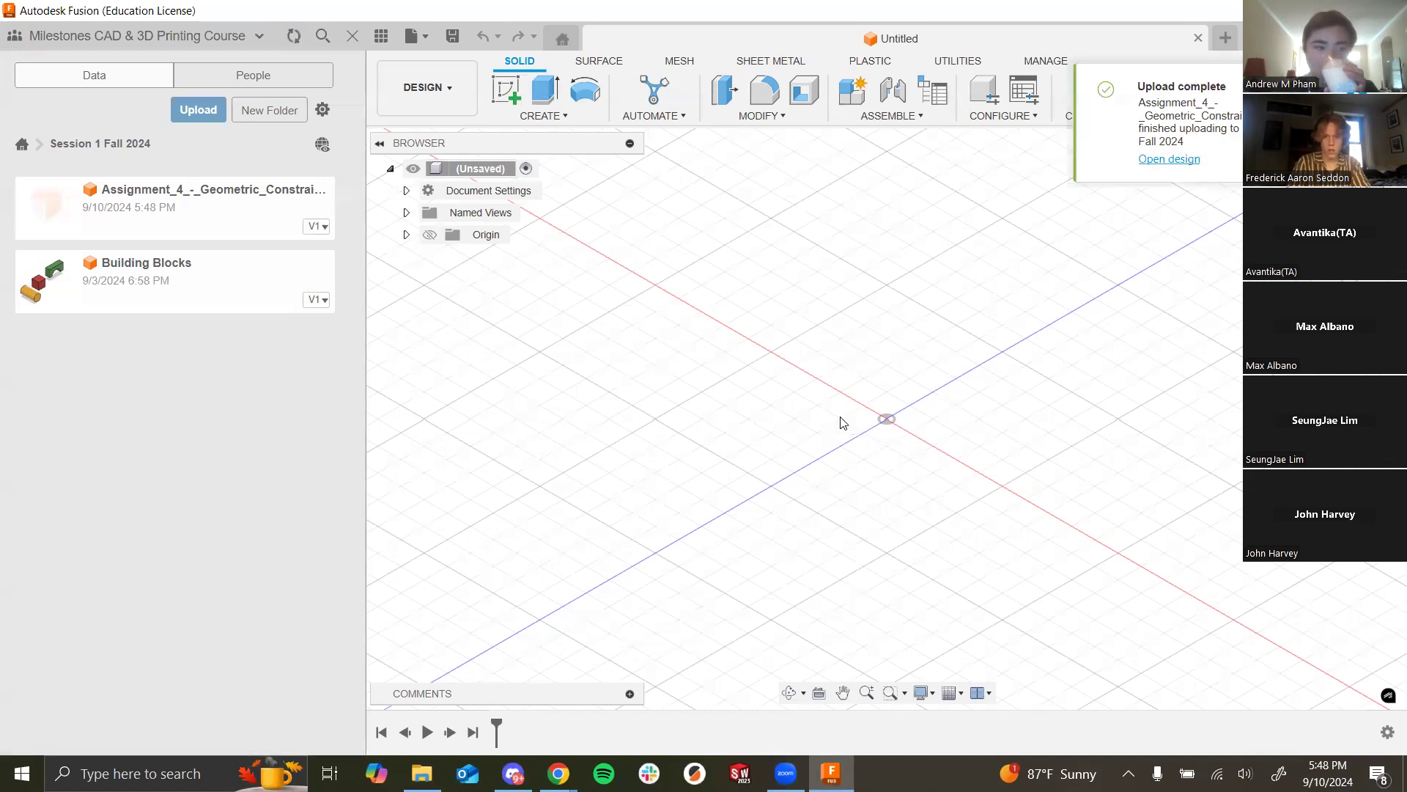
double_click(192, 222)
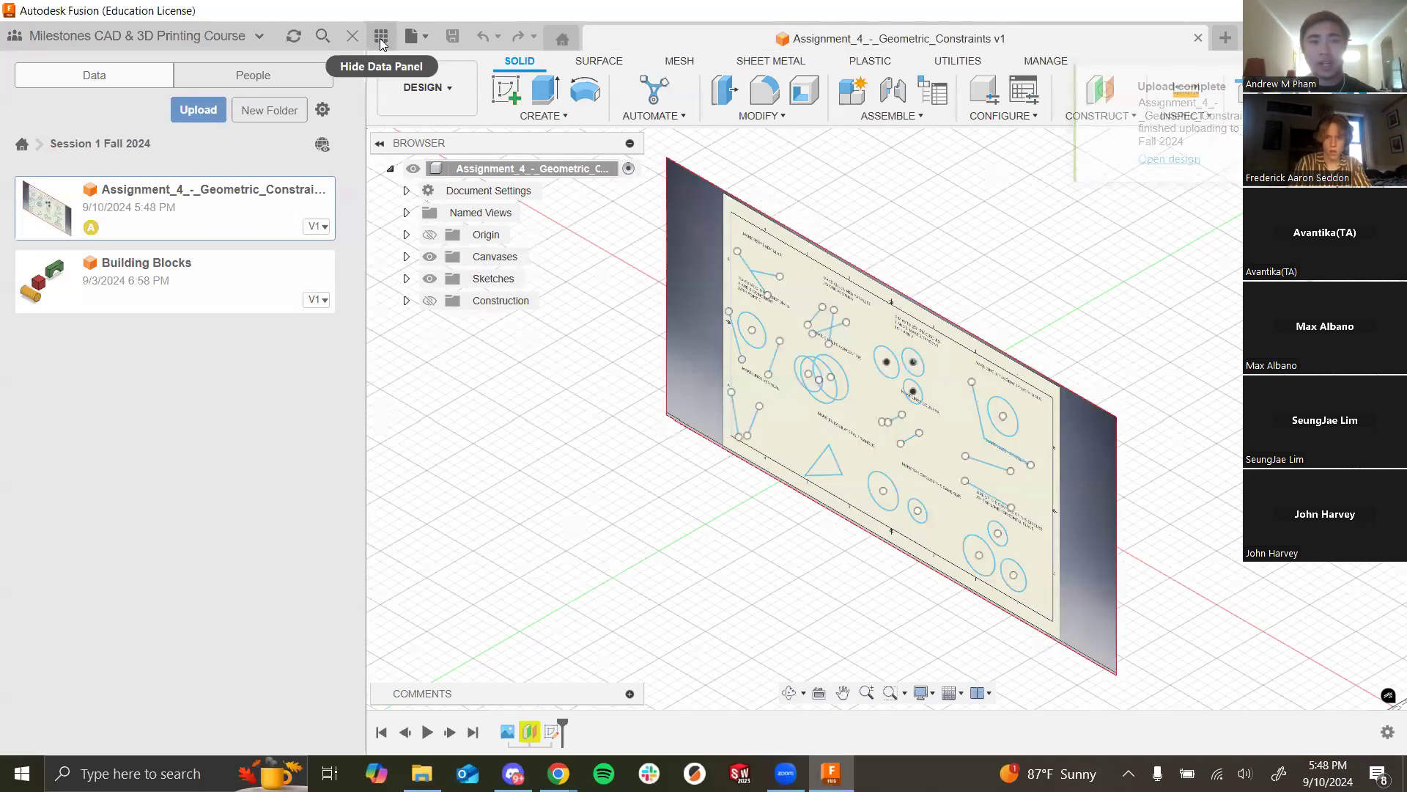
Step: Close the Data Panel so the Assignment_4 design fills the workspace, after revisiting Session 1 Fall 2024
click(381, 39)
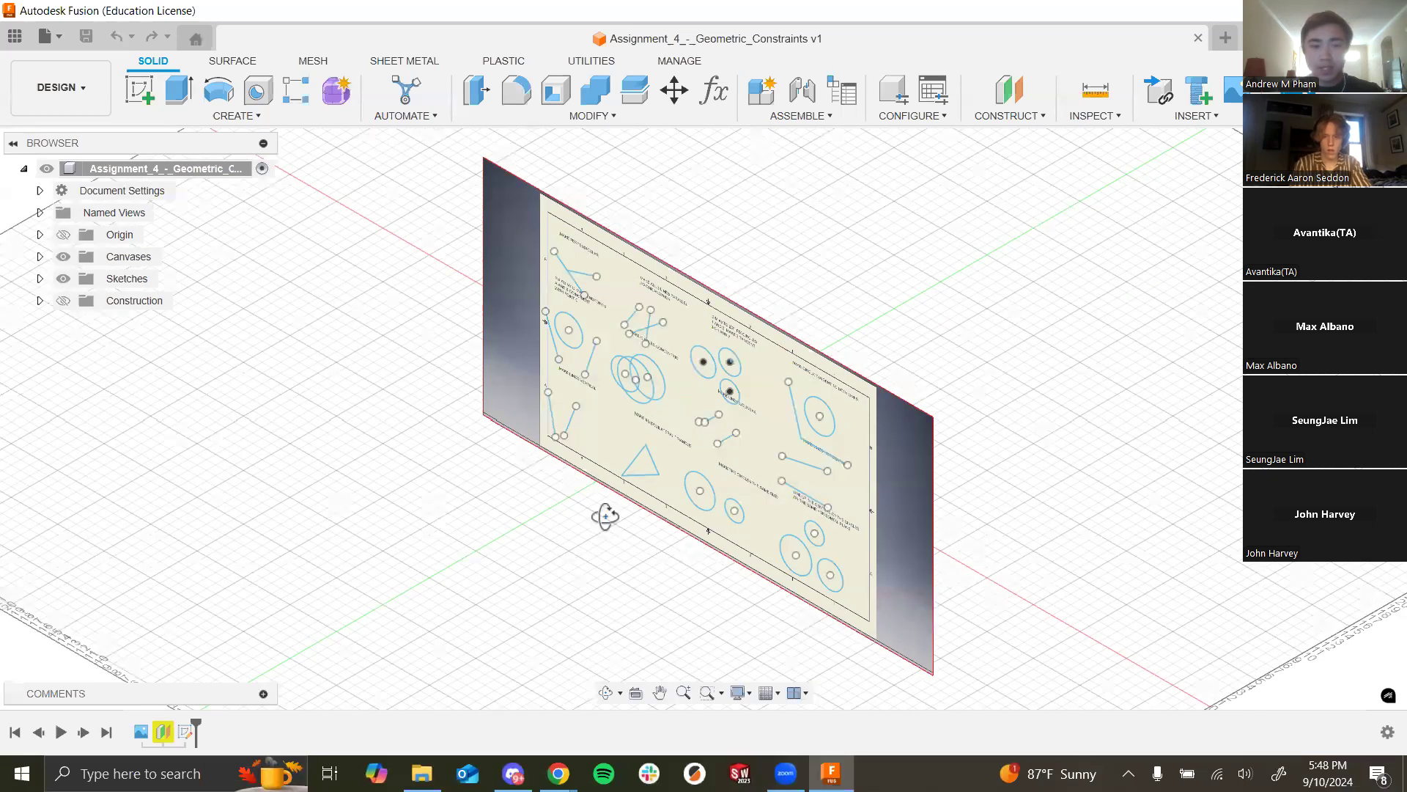
shift+middle_drag(606, 523, 630, 542)
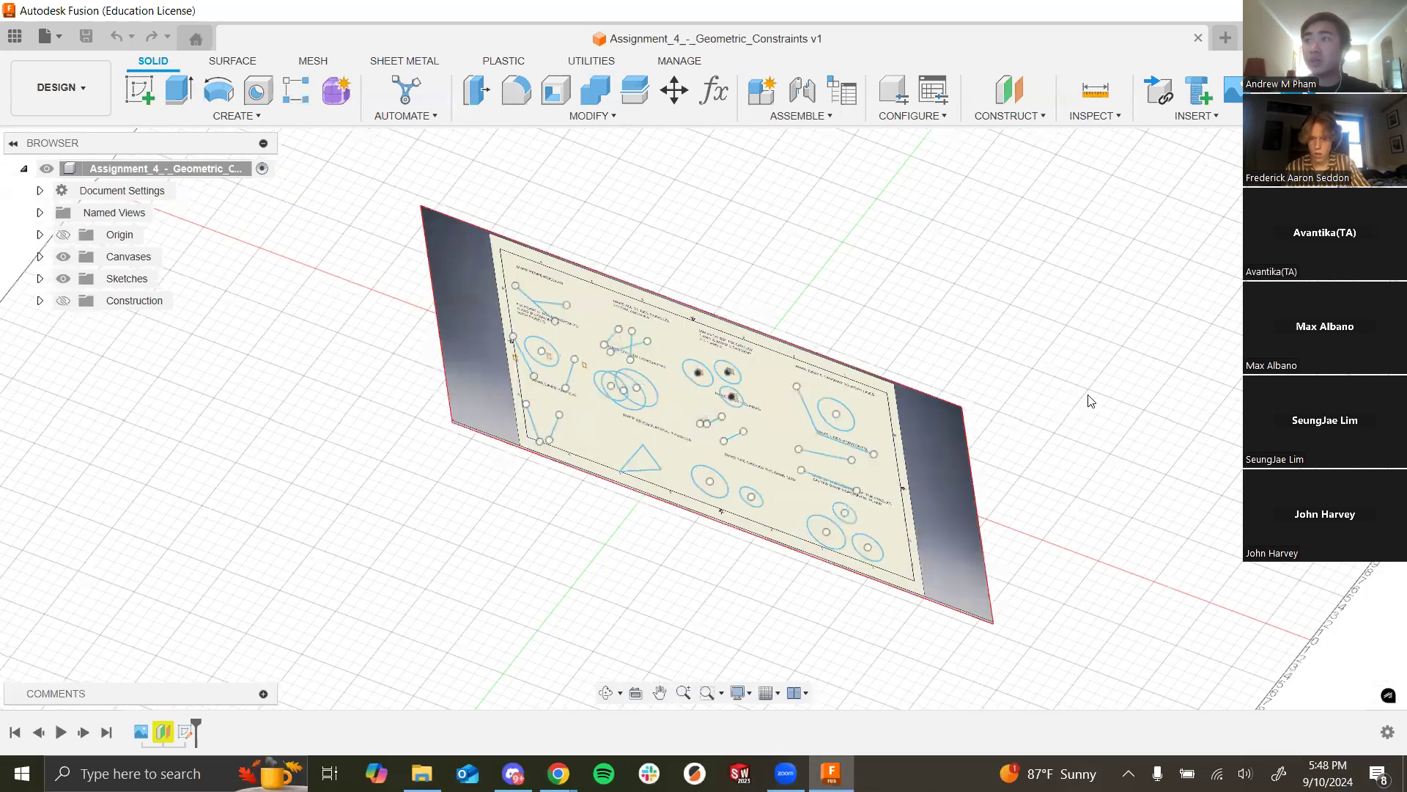
click(25, 43)
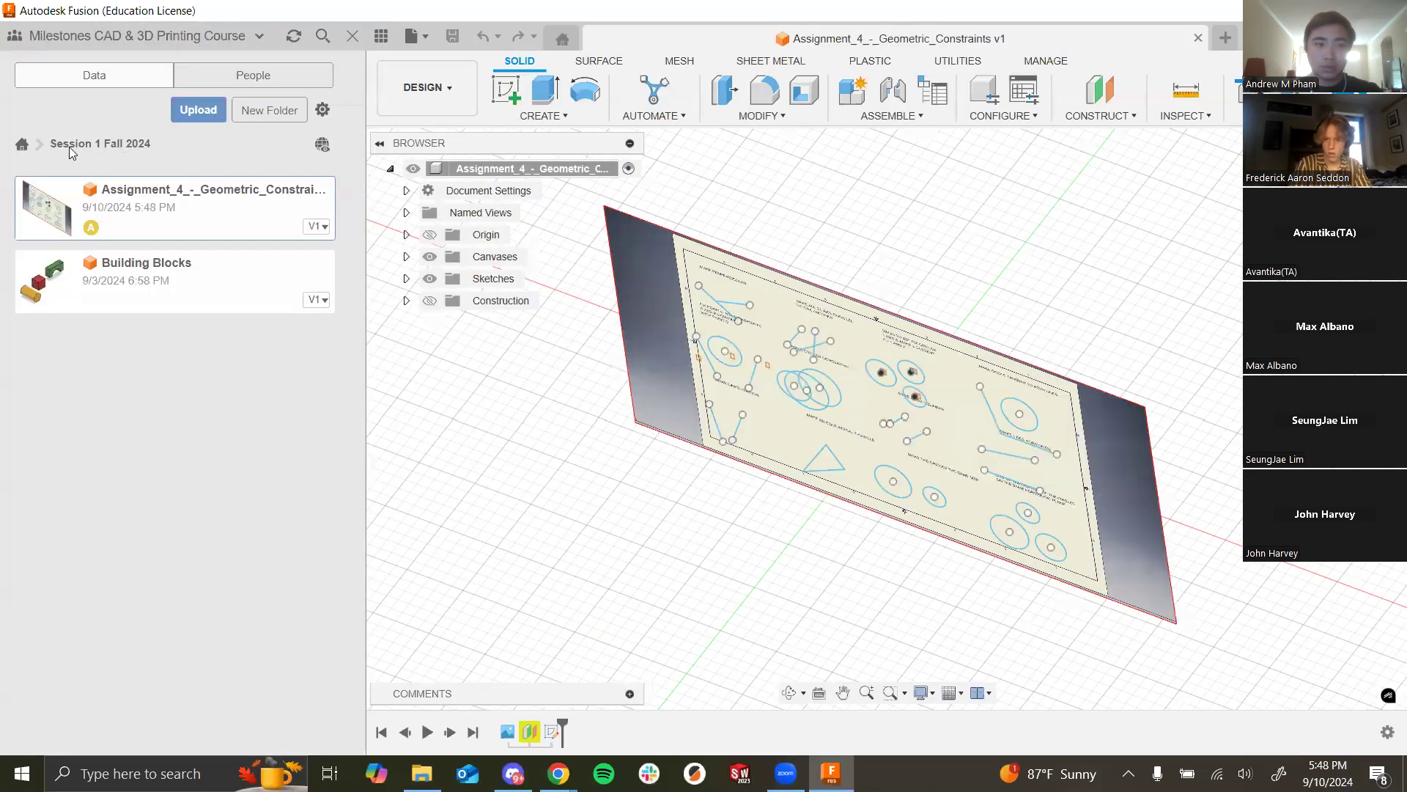
click(22, 145)
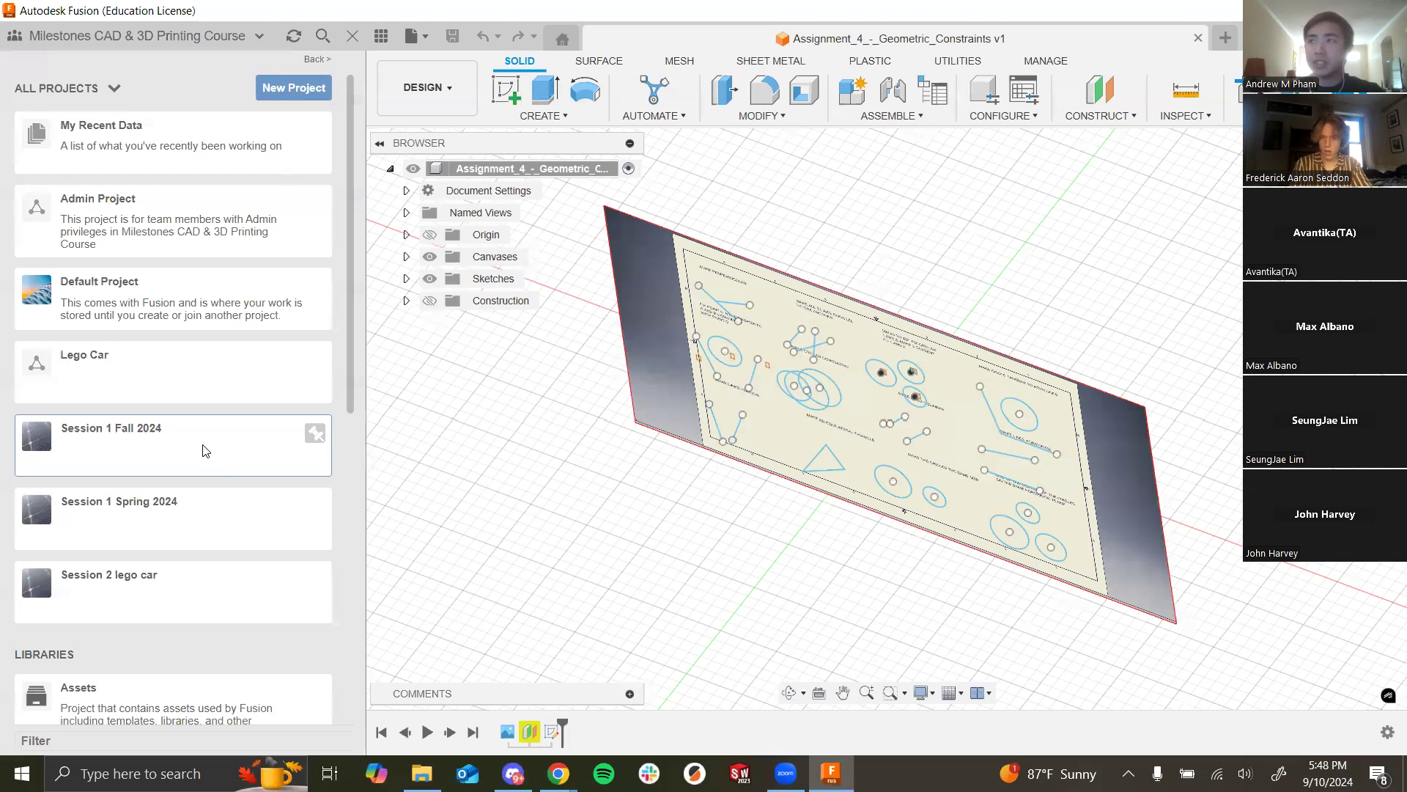
click(163, 446)
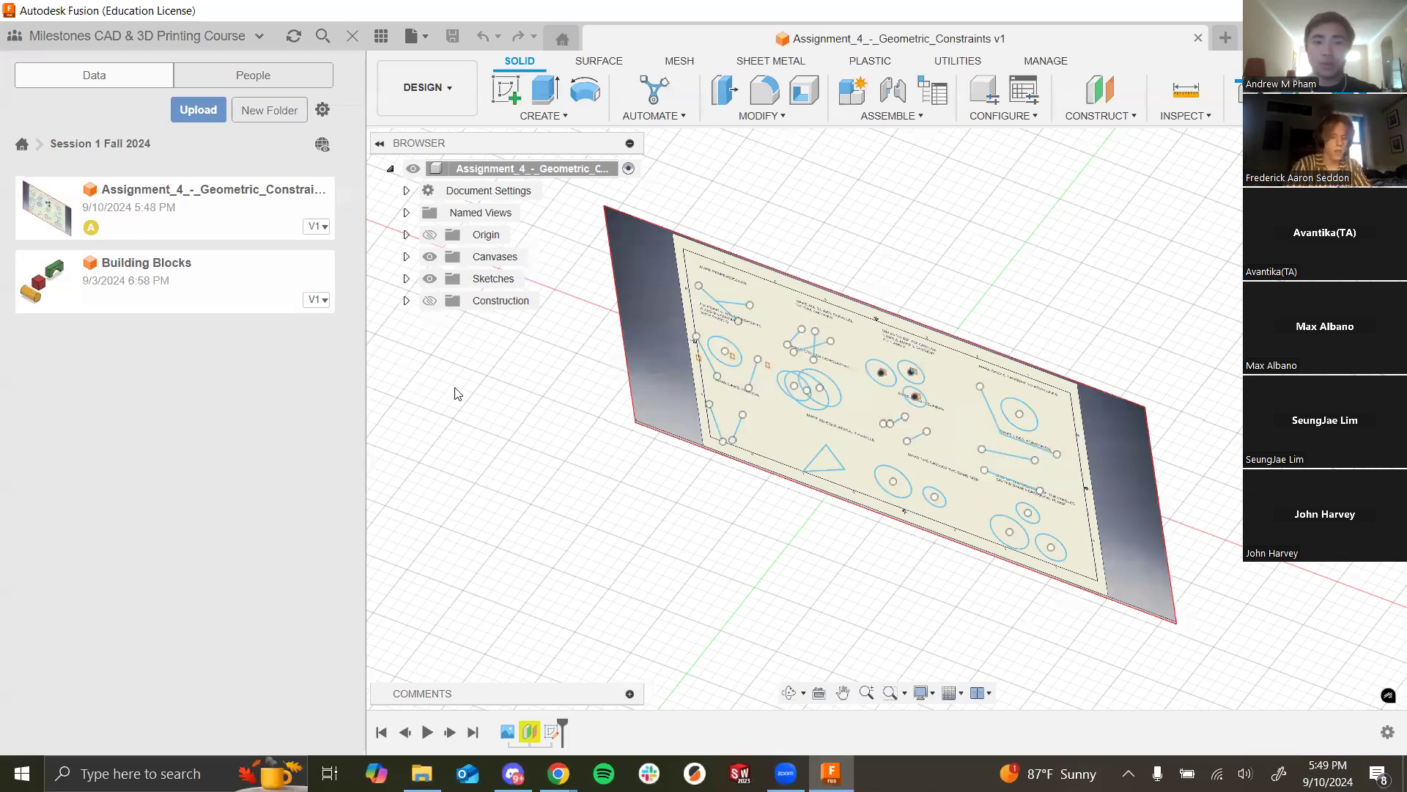
click(381, 142)
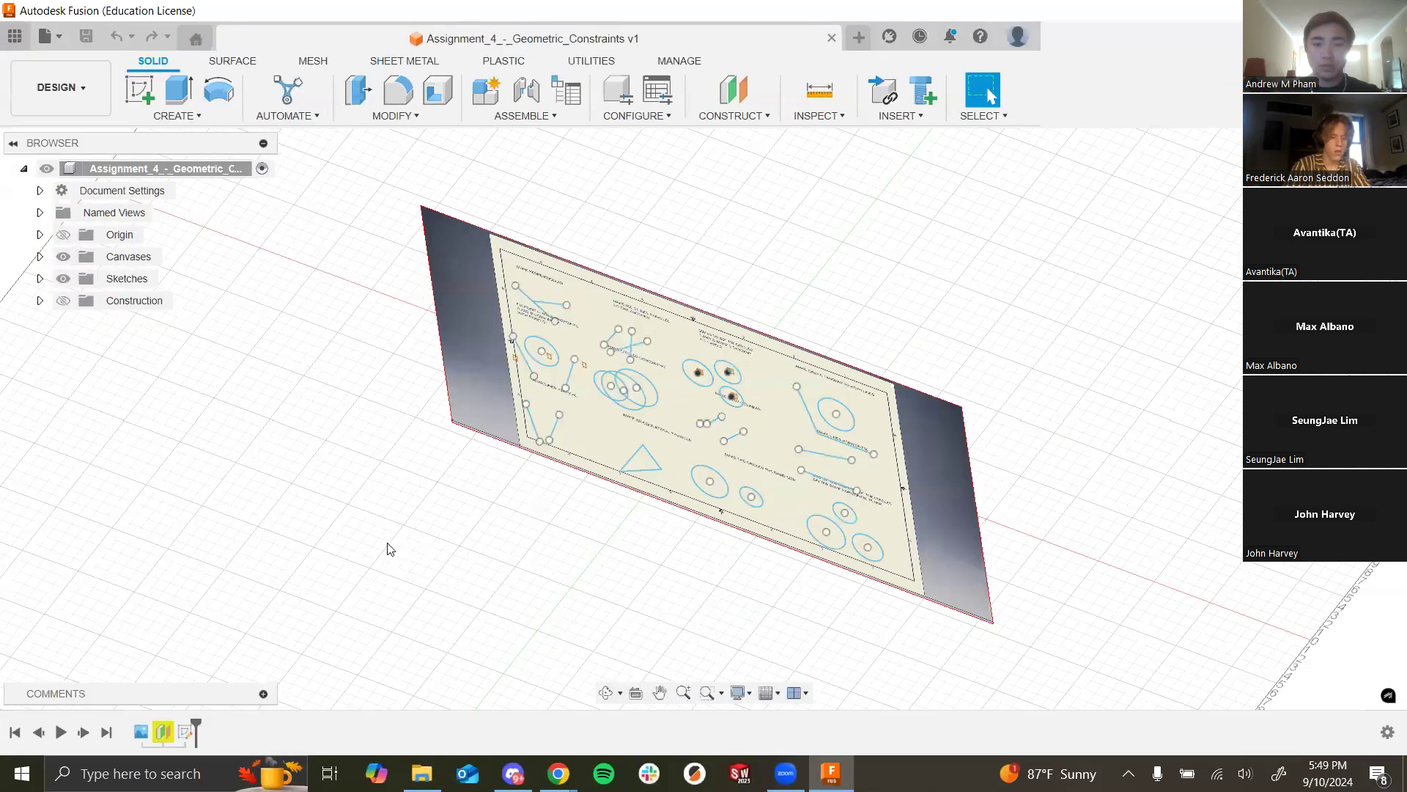
Step: Turn the canvas face-on and drag a MAKE PERPENDICULAR endpoint onto the other line
shift+middle_drag(462, 478, 427, 528)
shift+middle_drag(596, 520, 708, 409)
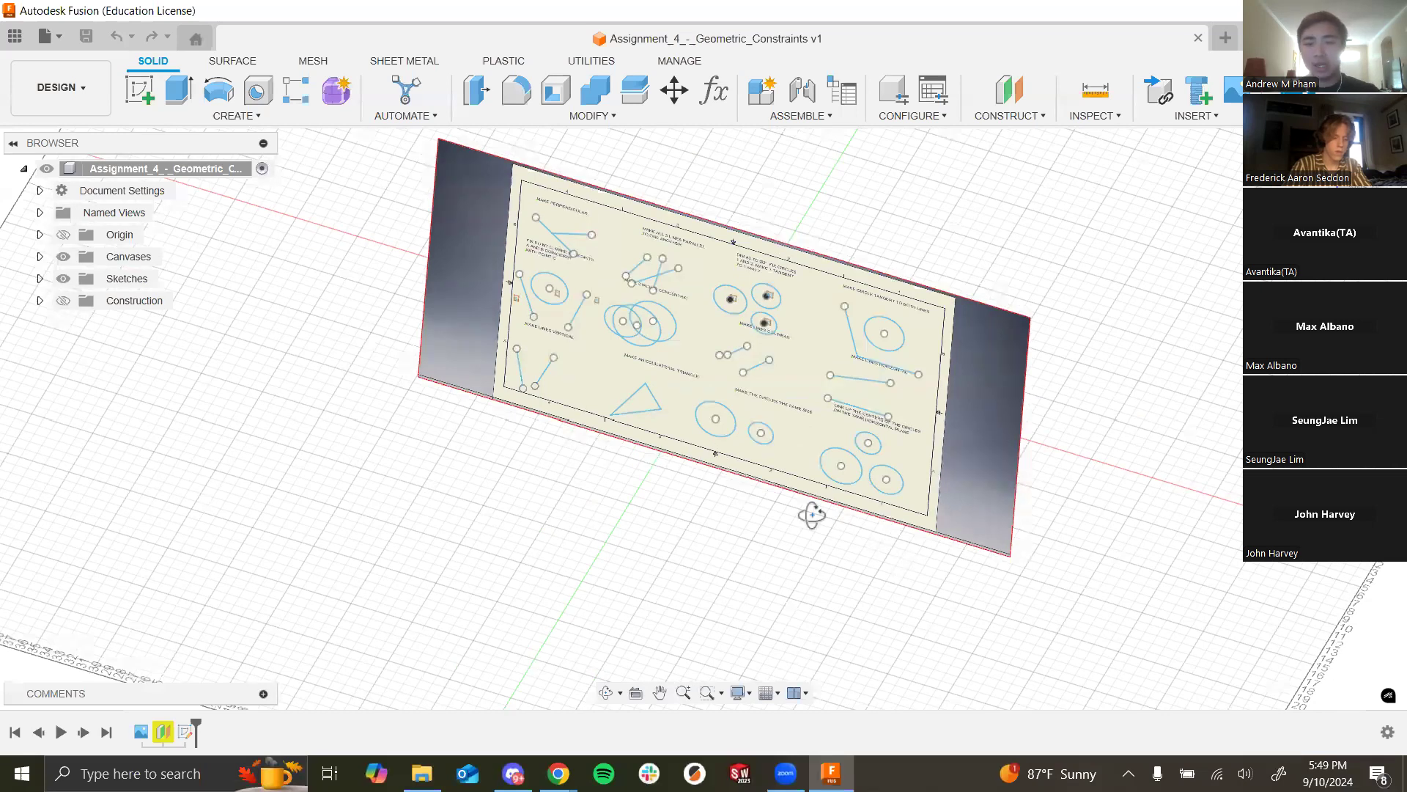
shift+middle_drag(810, 512, 819, 505)
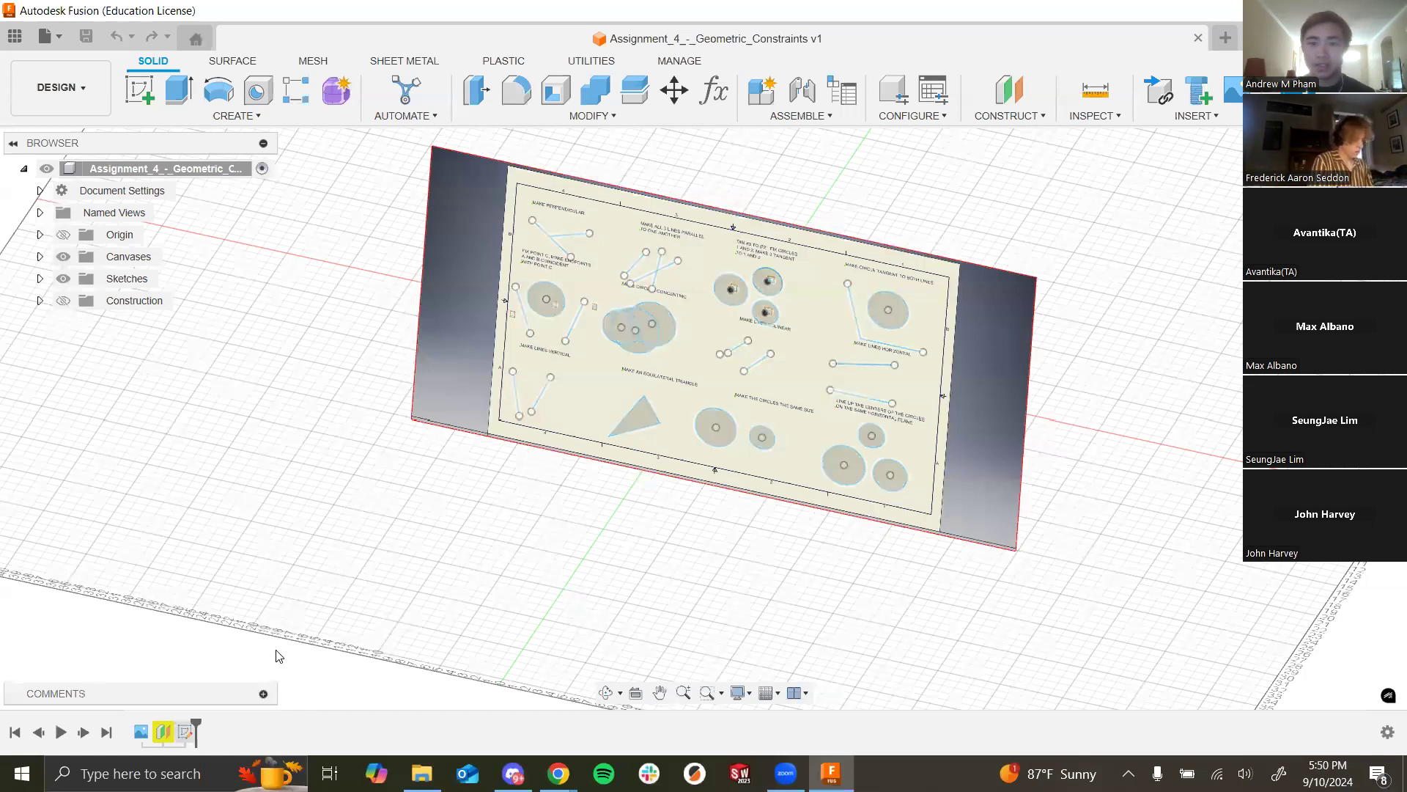
shift+middle_drag(709, 503, 508, 434)
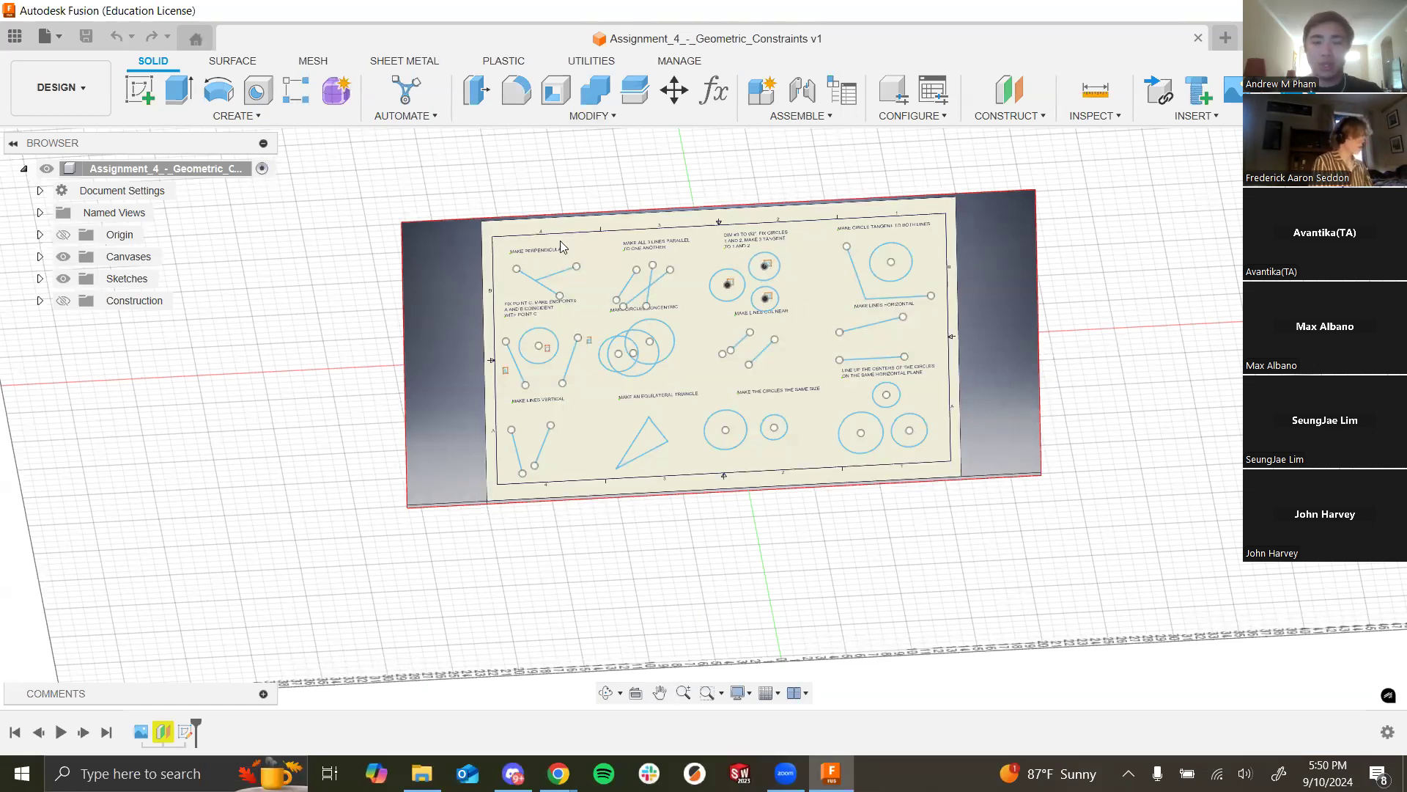
mouse_move(576, 265)
mouse_down()
mouse_move(556, 211)
mouse_move(623, 306)
mouse_move(563, 267)
mouse_up()
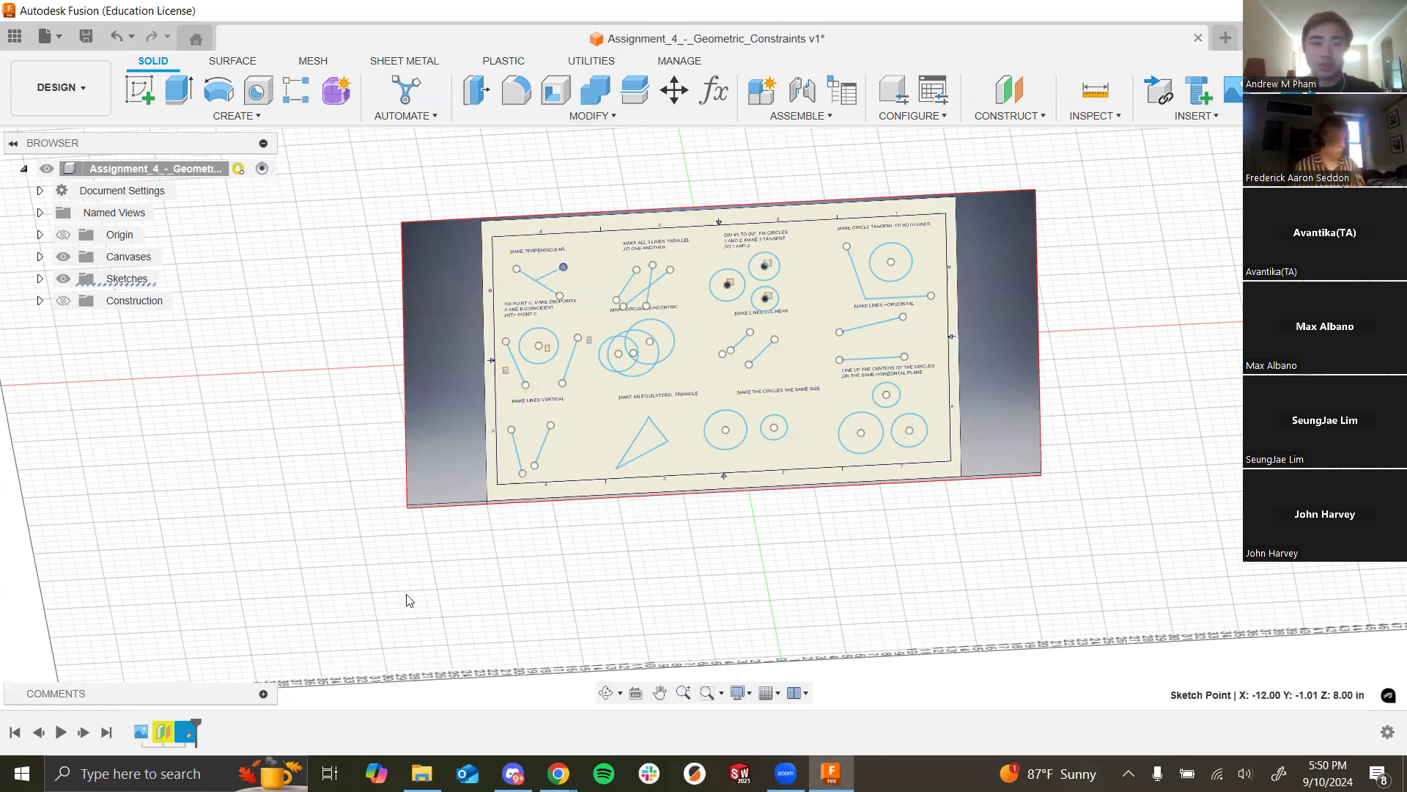
Step: Expand Sketches in the Browser and edit Sketch2
right_click(189, 733)
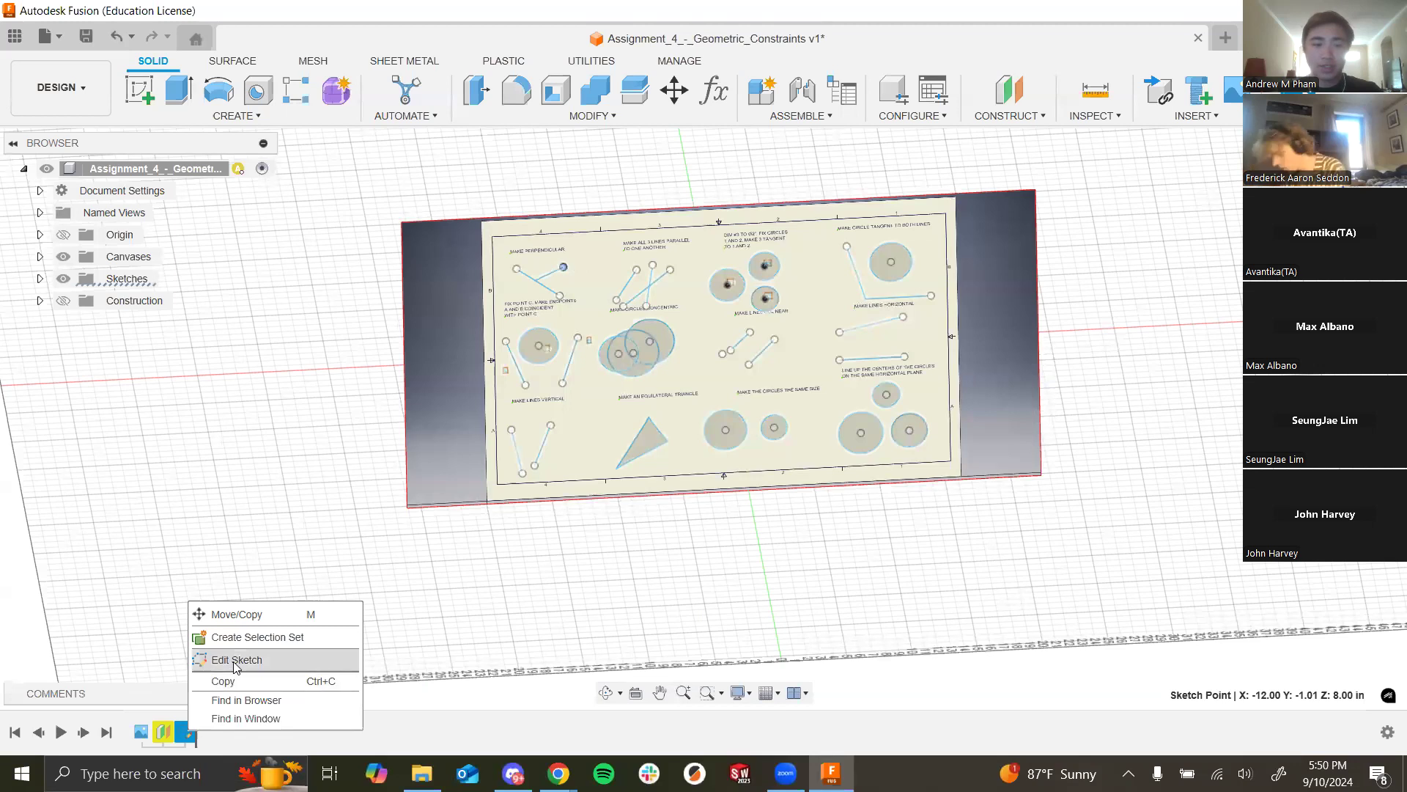
click(171, 500)
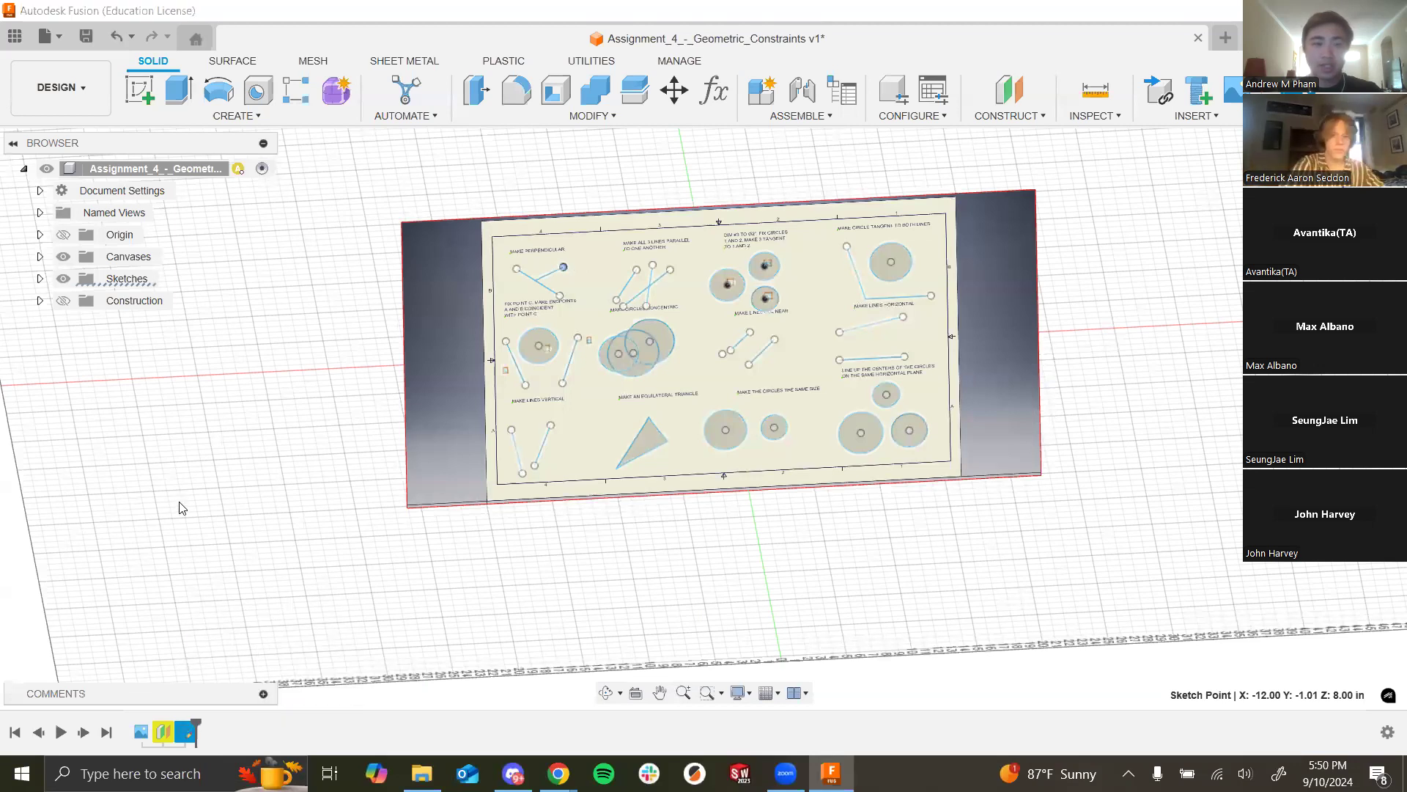
click(40, 279)
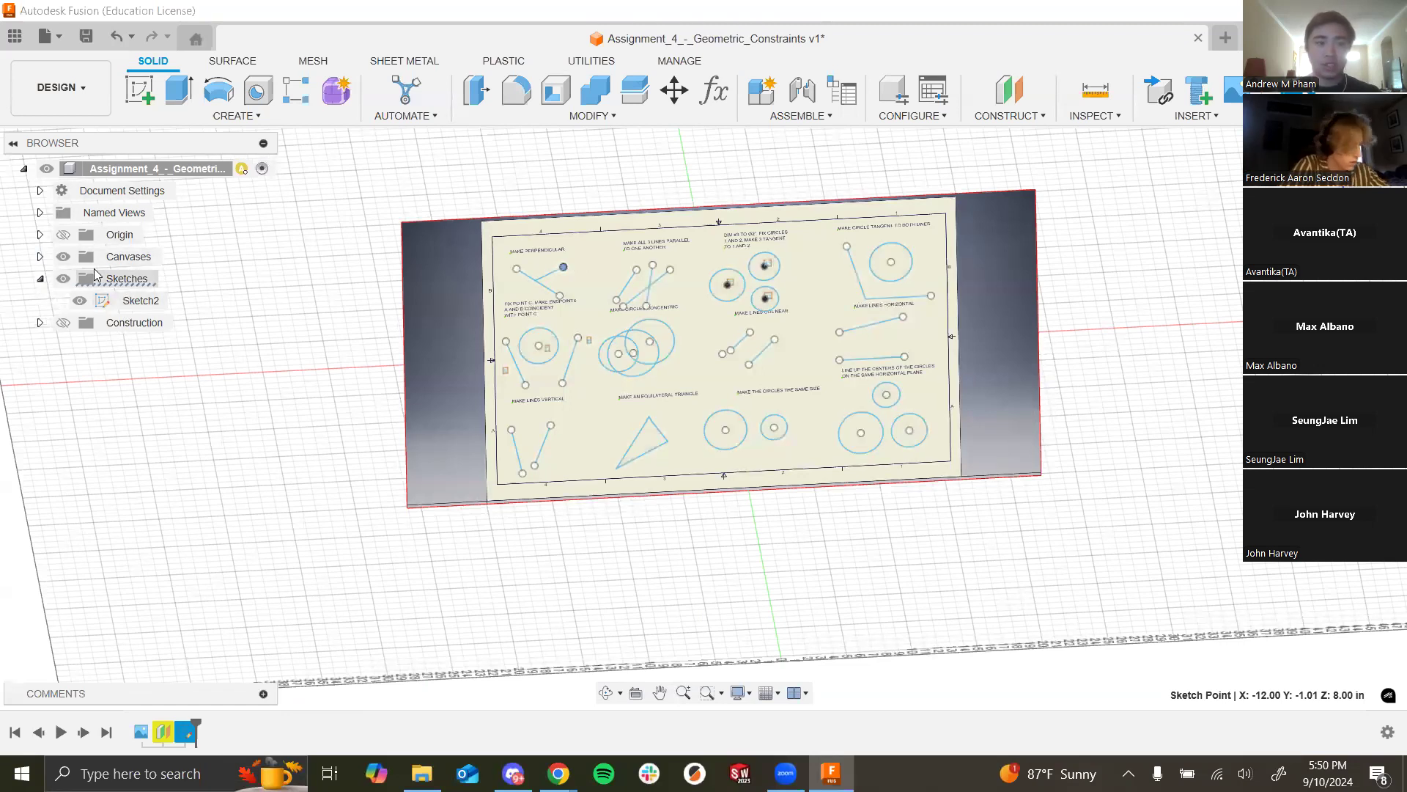
right_click(135, 302)
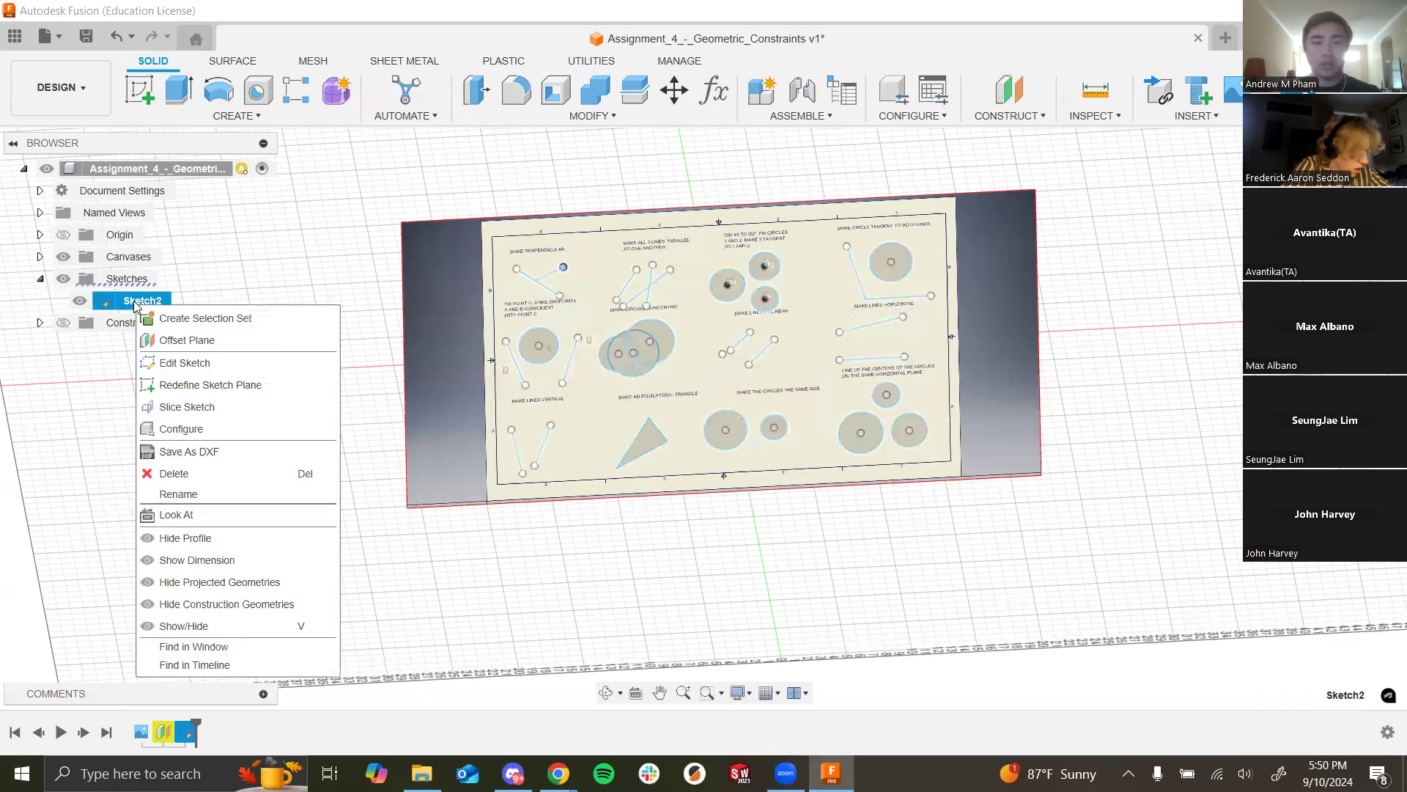
click(169, 362)
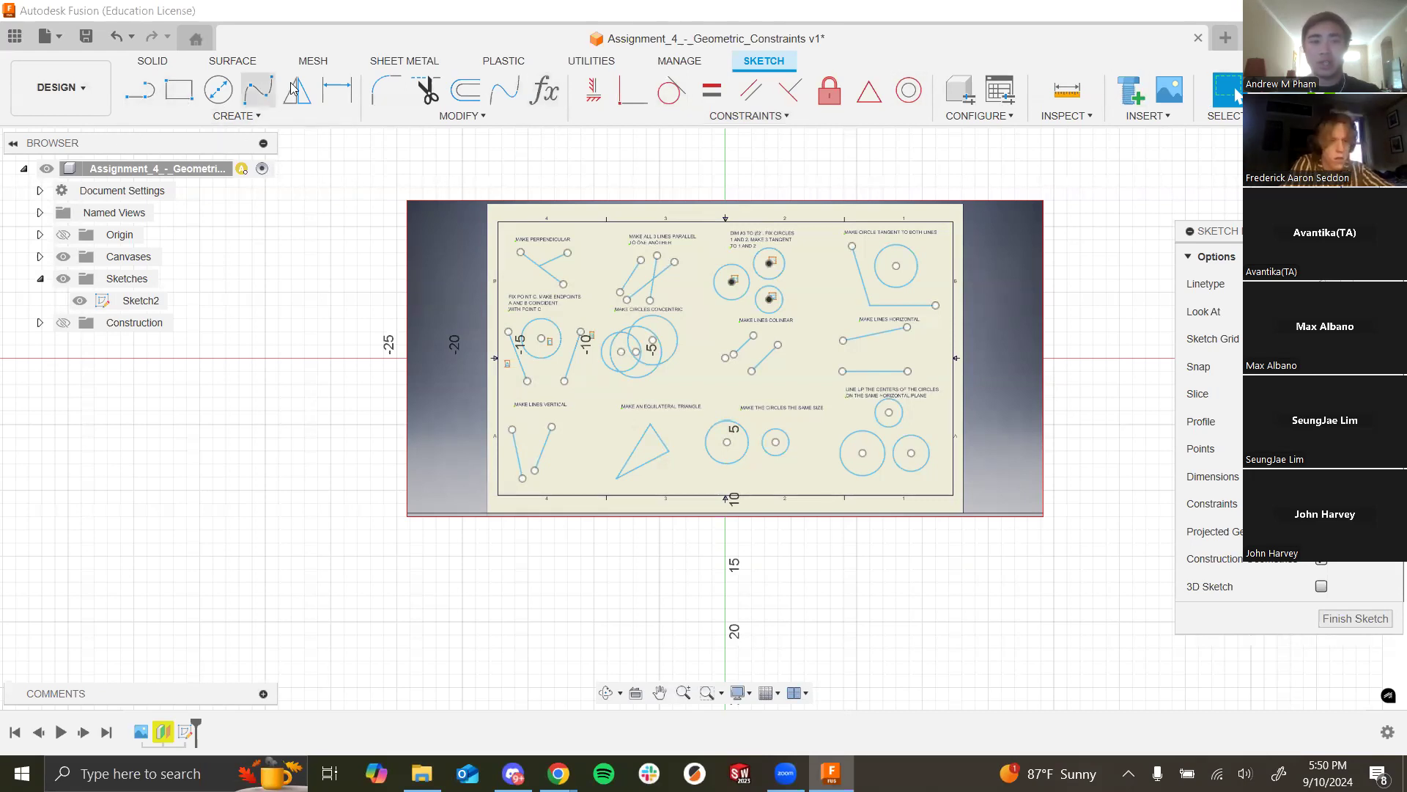
click(224, 116)
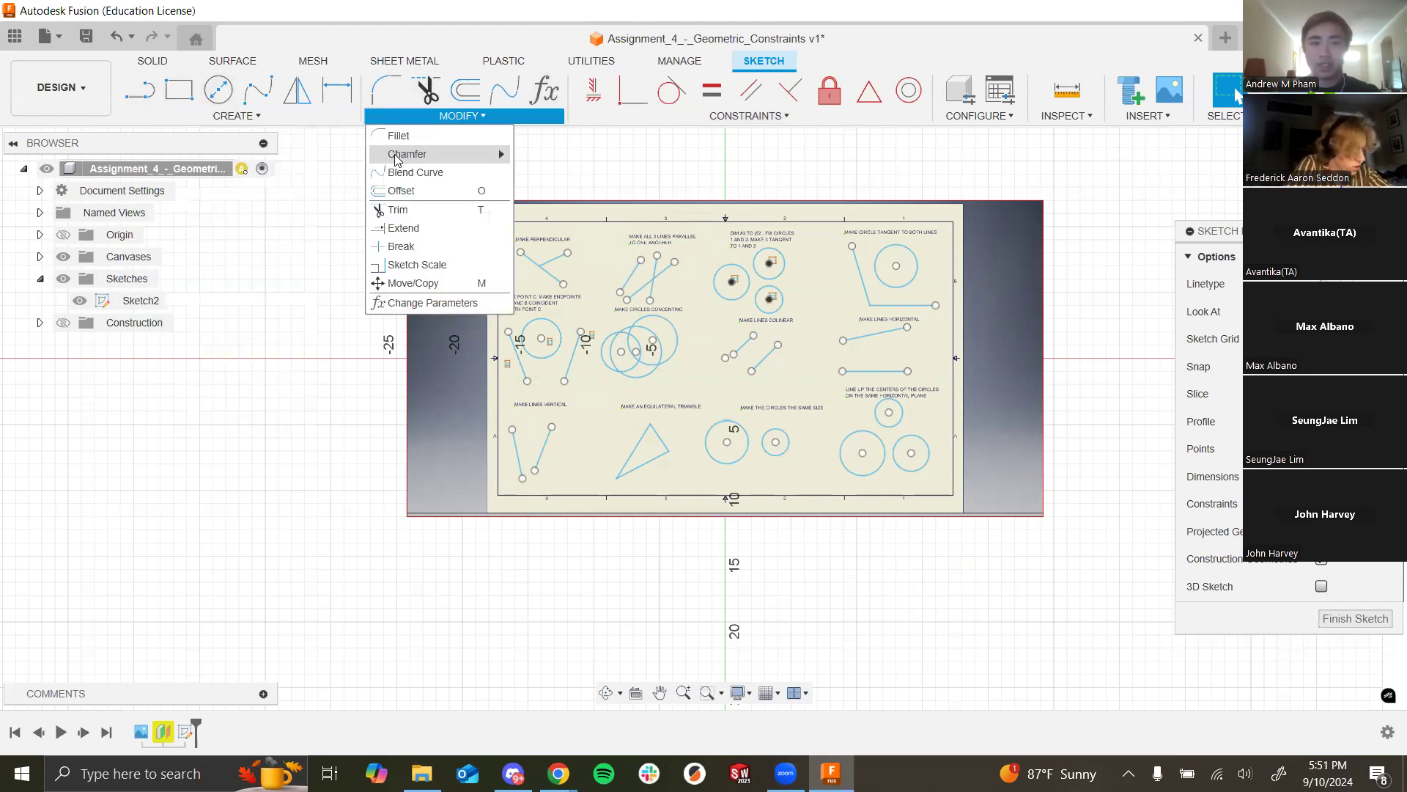
click(317, 208)
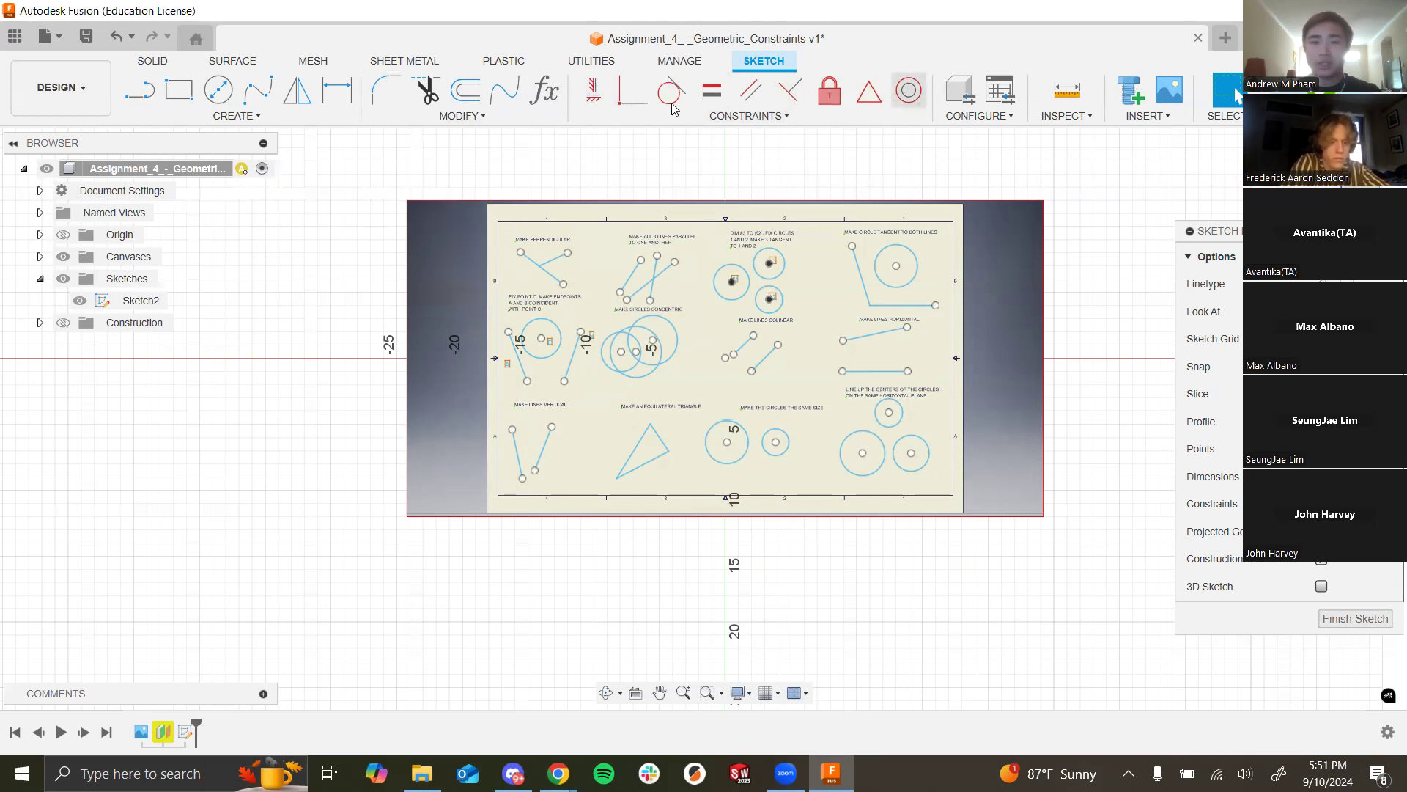
click(770, 117)
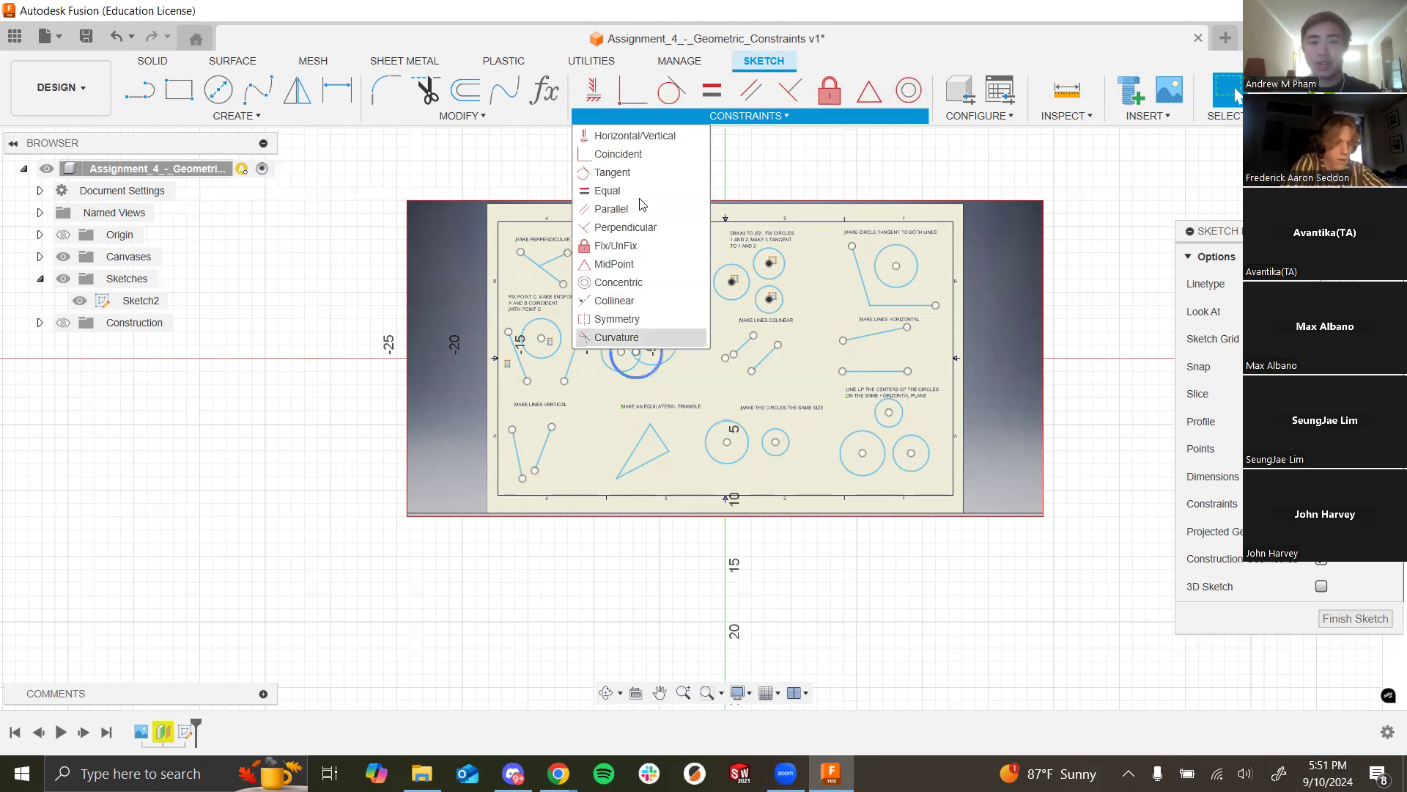
click(834, 165)
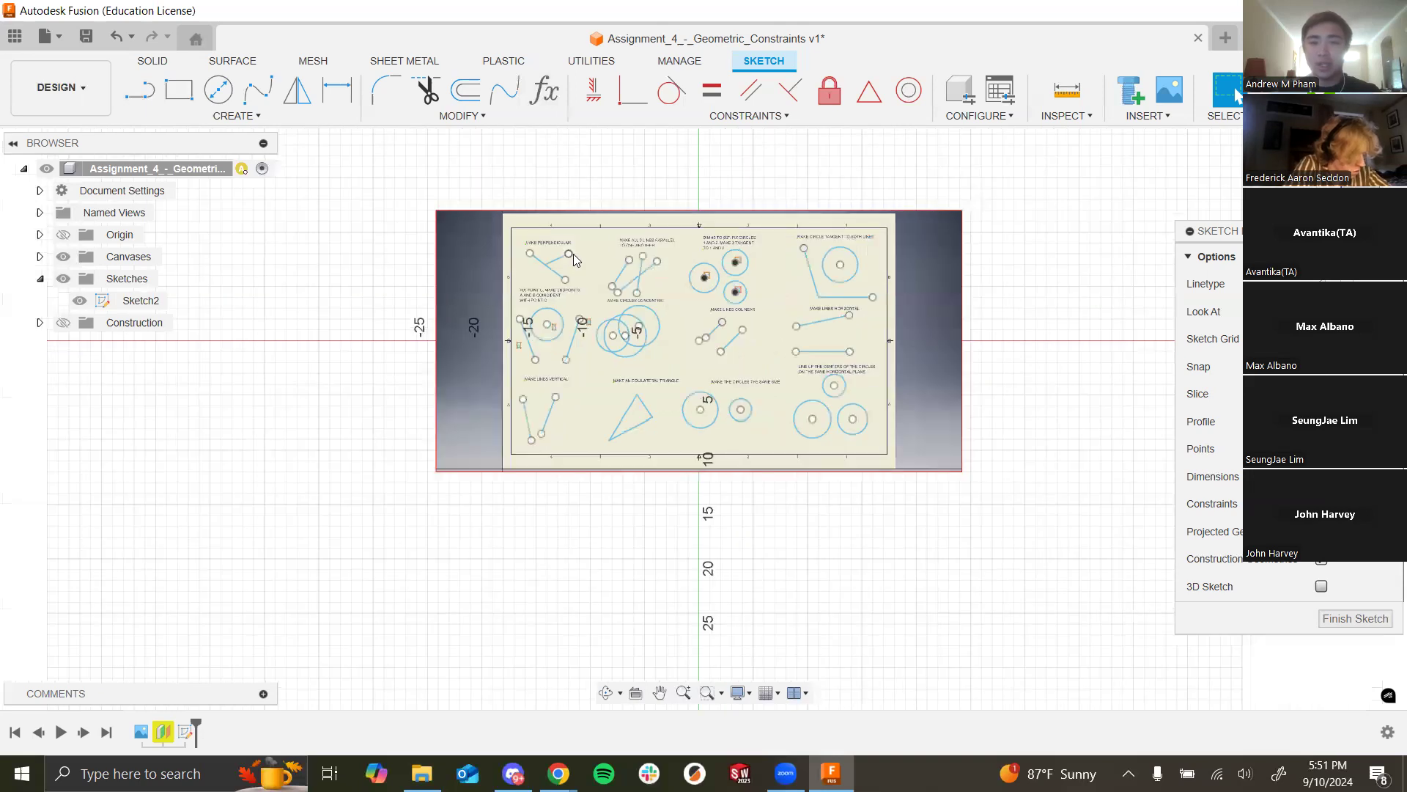
scroll(659, 280, up, 3)
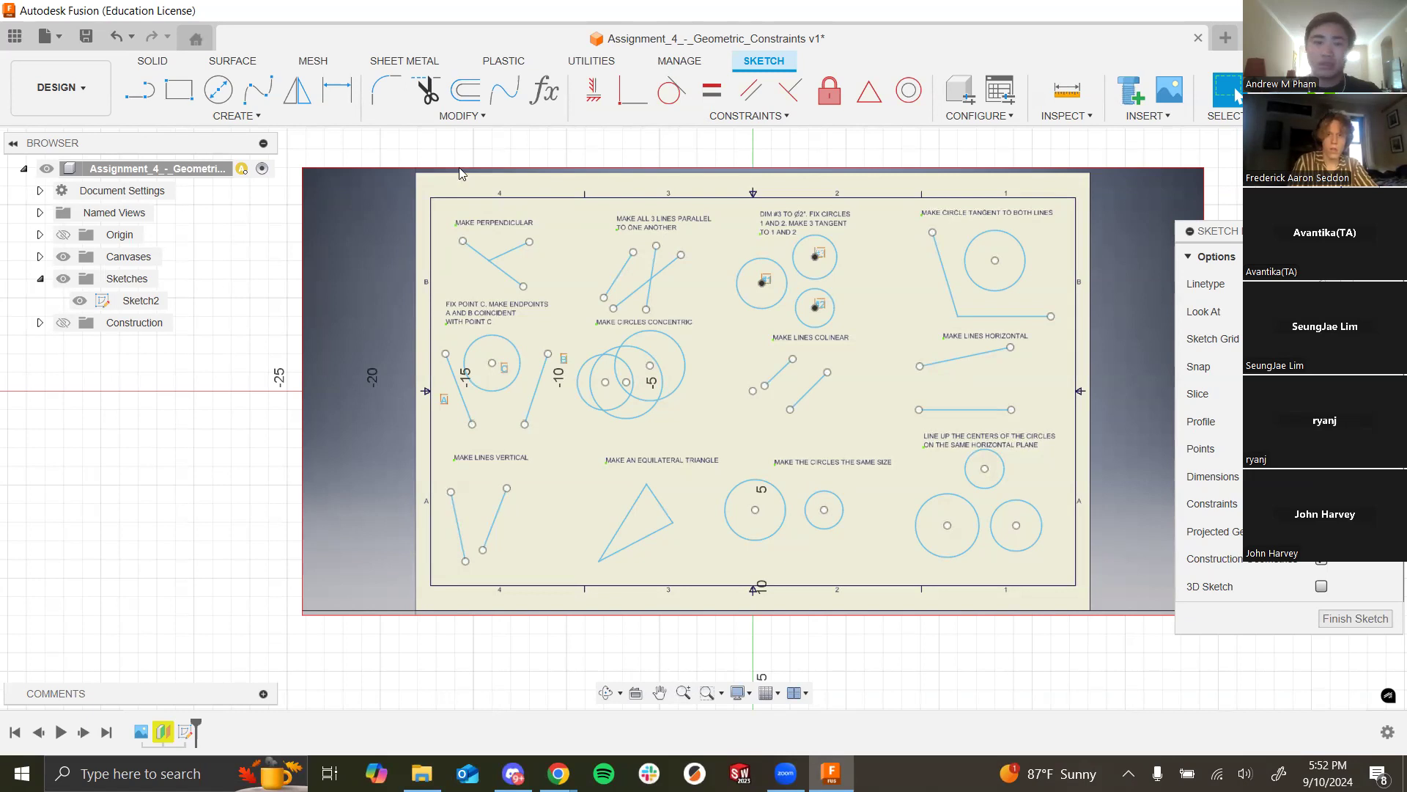
Step: Restore a face-on view, zoom in, and drag the short line's free endpoint further right
scroll(513, 231, up, 8)
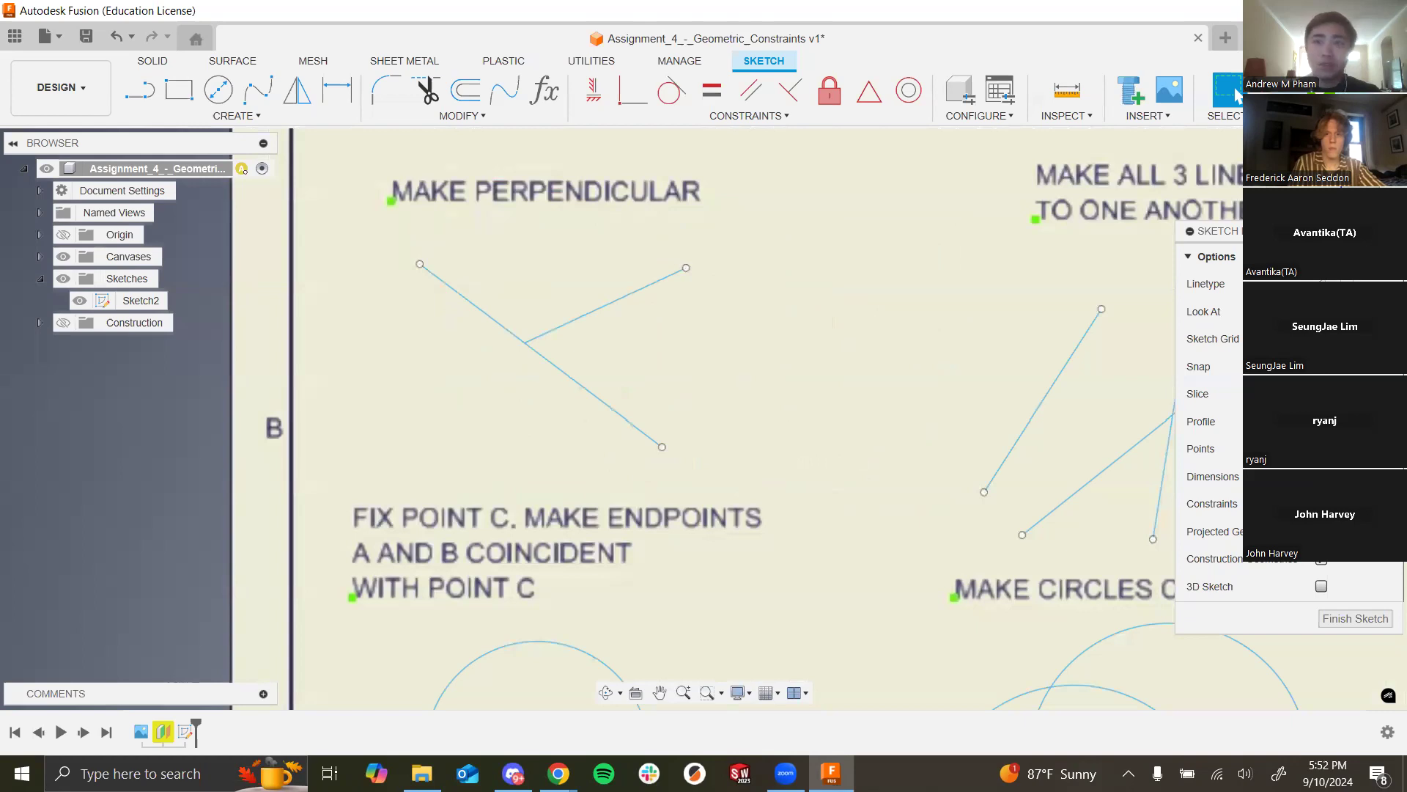
scroll(716, 358, down, 5)
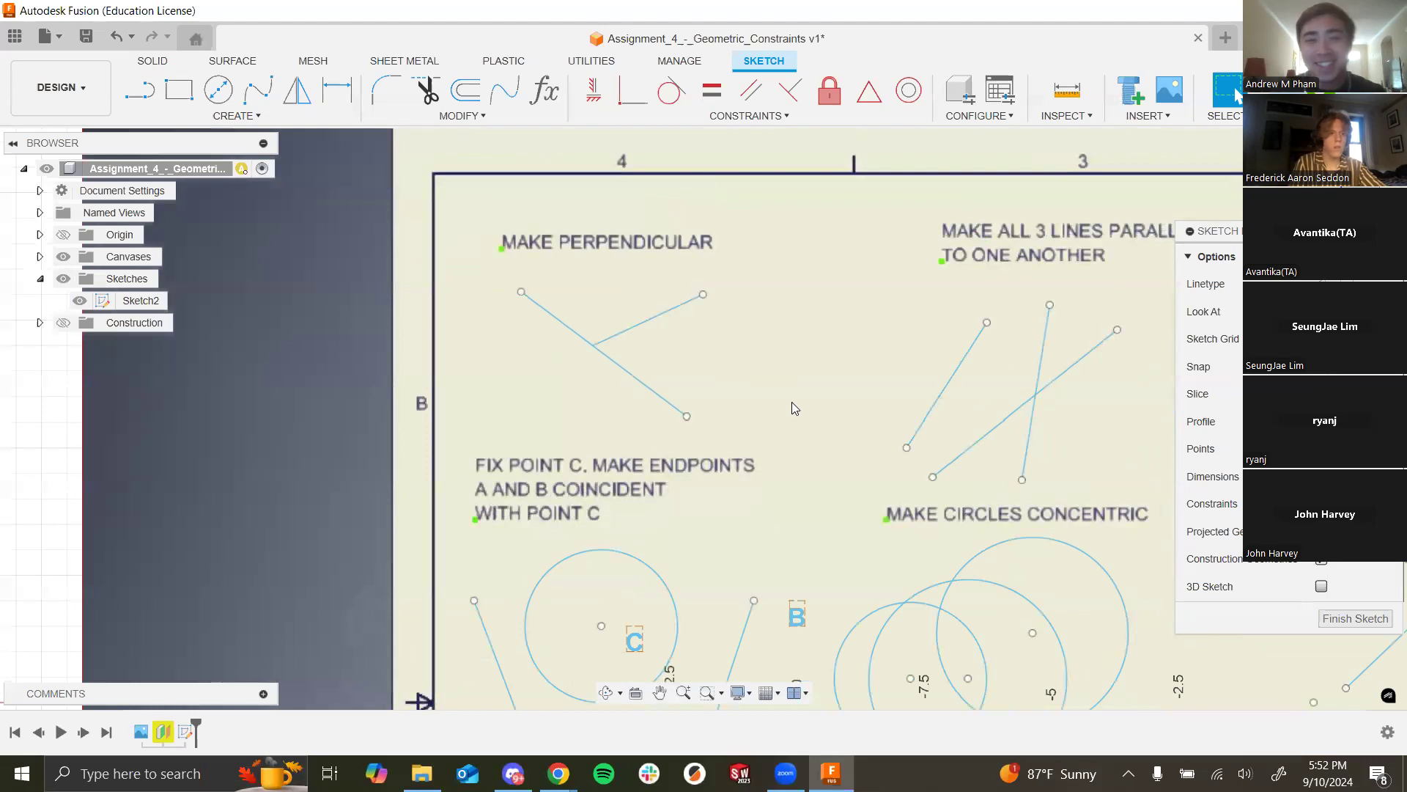
scroll(895, 346, down, 2)
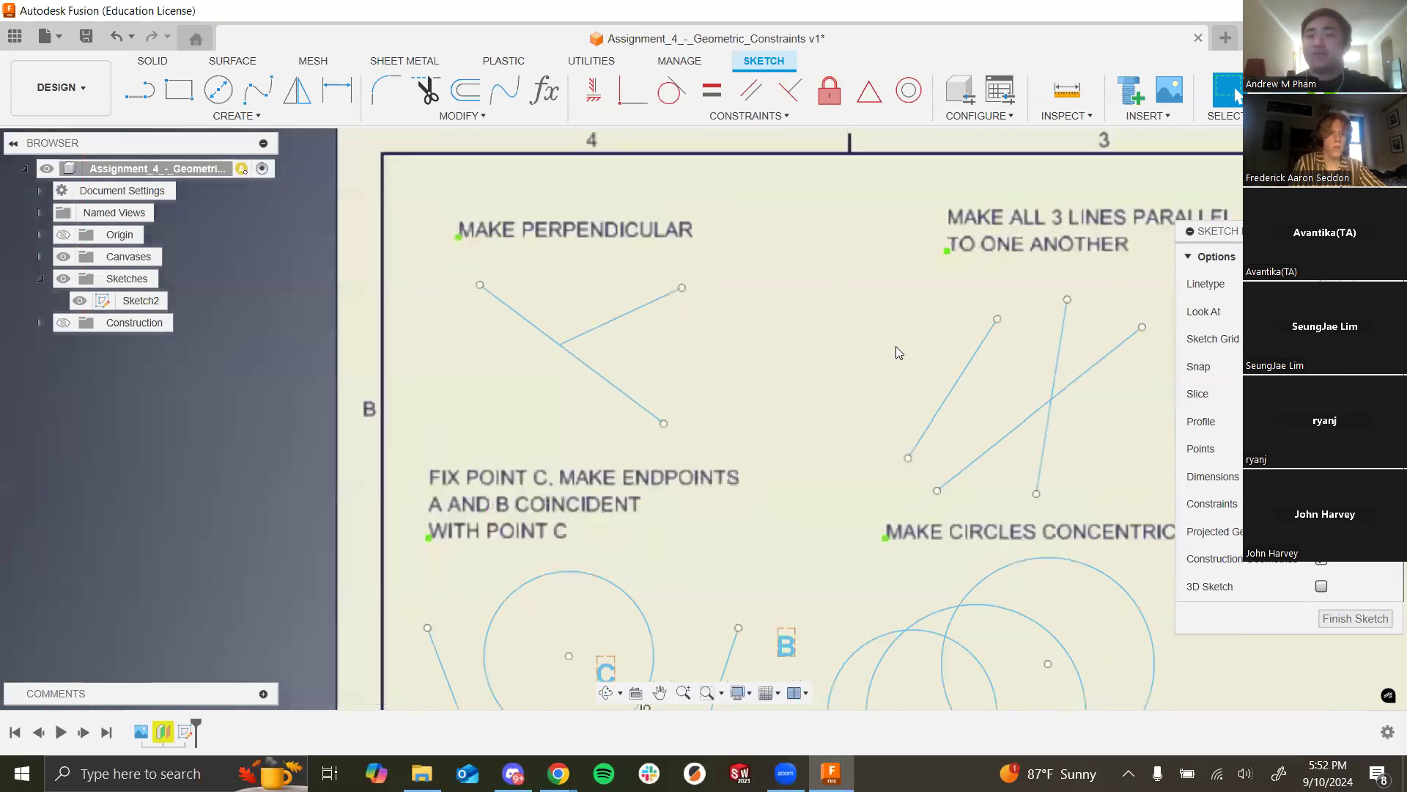
mouse_move(870, 337)
shift+middle_down()
mouse_move(1002, 337)
mouse_move(936, 358)
mouse_move(1014, 383)
shift+middle_up()
click(1321, 311)
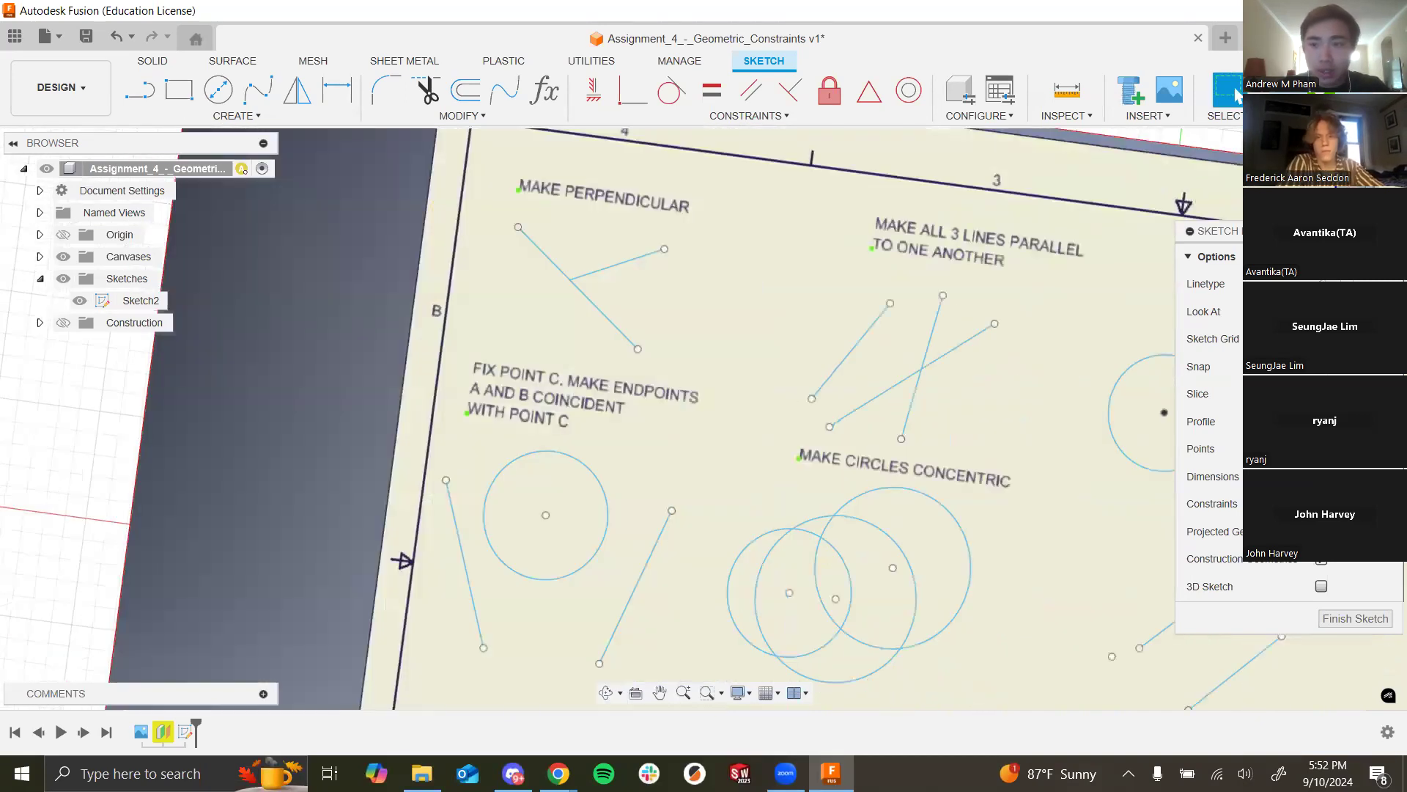
scroll(477, 217, down, 2)
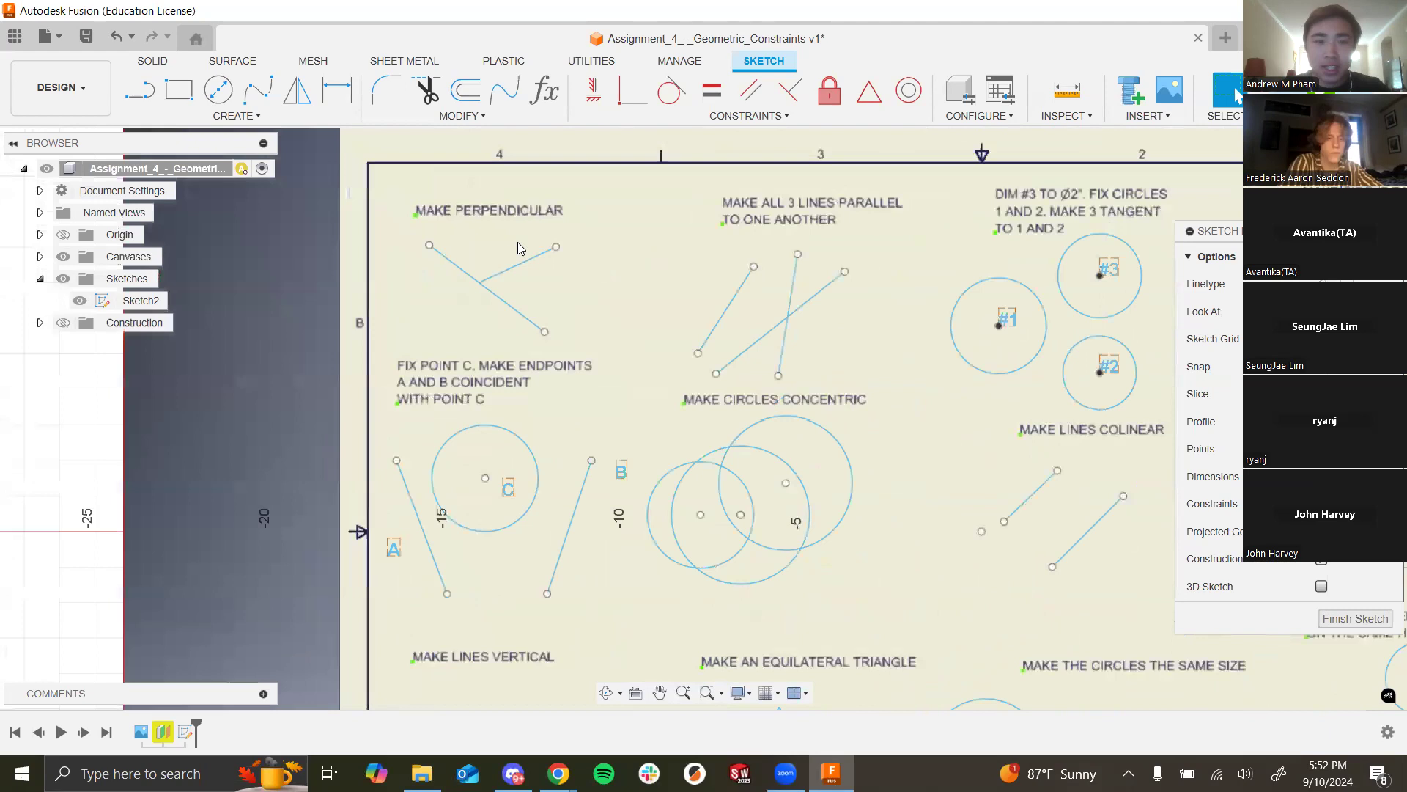
scroll(574, 214, down, 3)
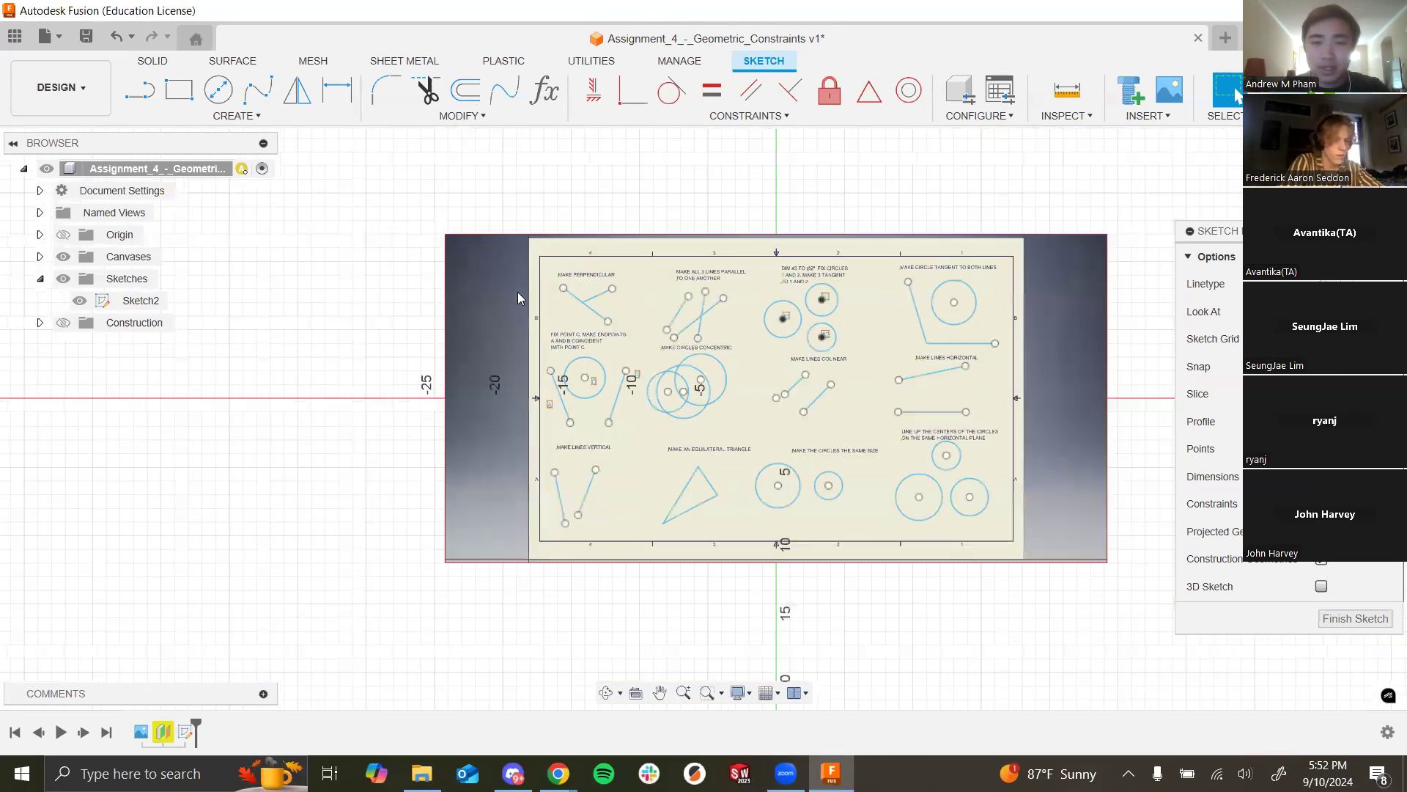
scroll(609, 269, up, 4)
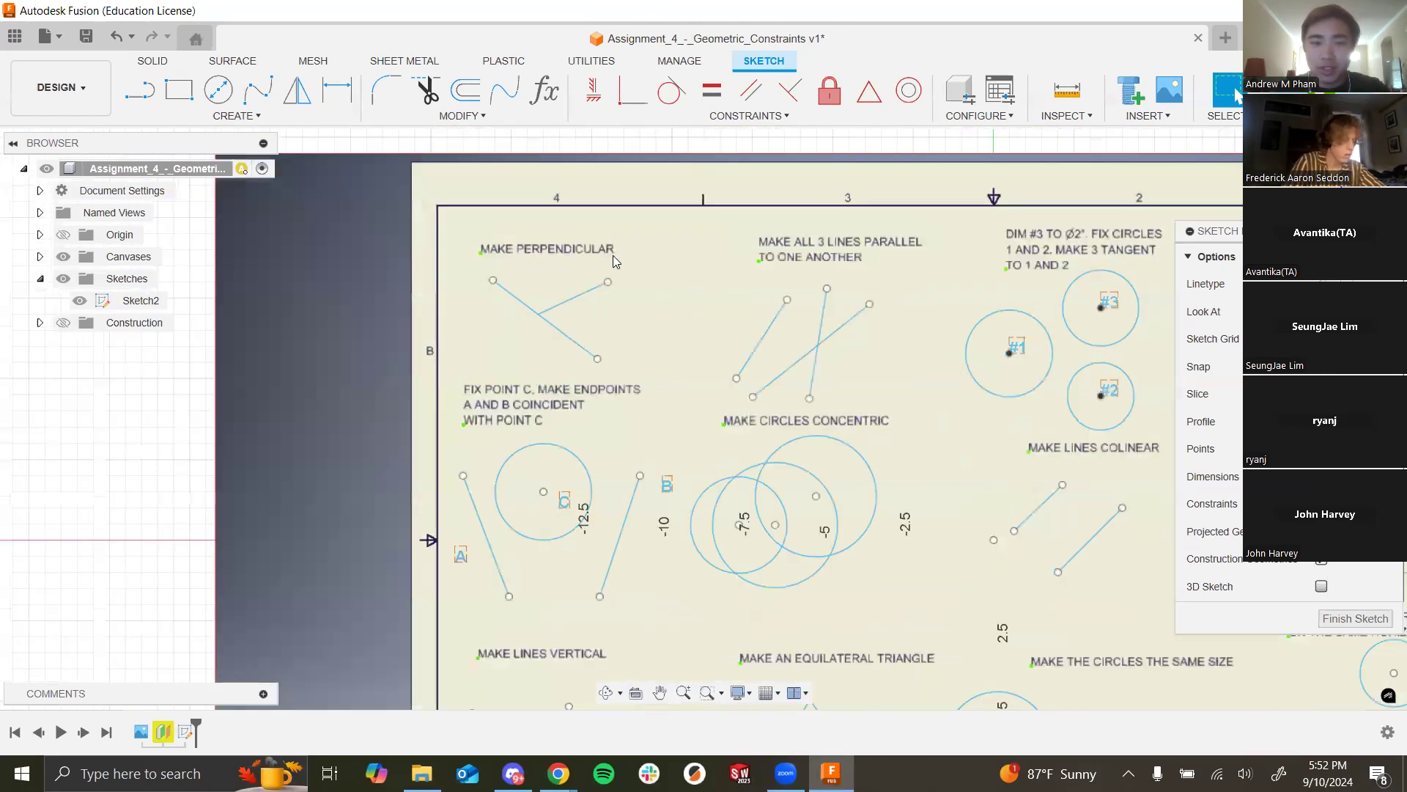
scroll(613, 256, up, 2)
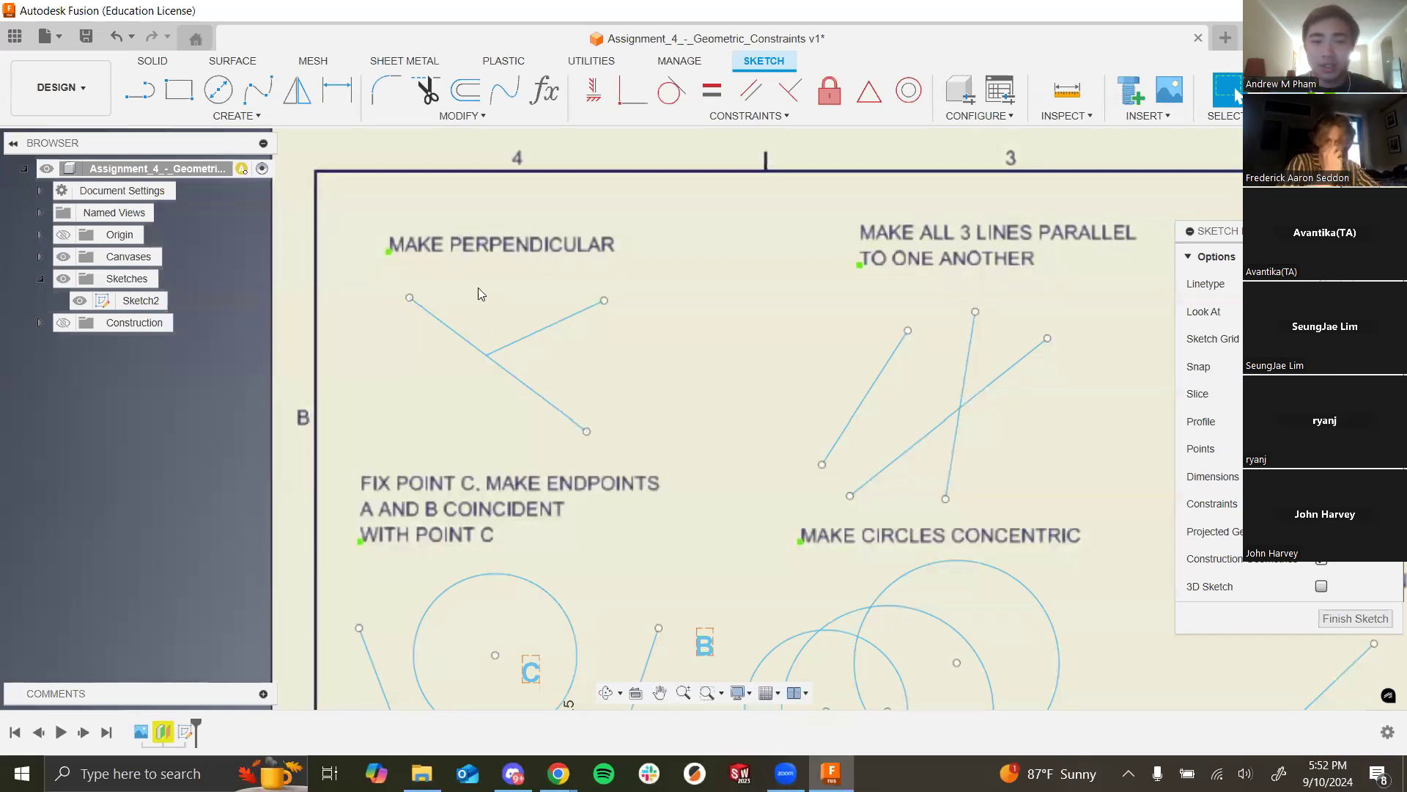
mouse_move(605, 305)
mouse_down()
mouse_move(648, 381)
mouse_move(642, 309)
mouse_up()
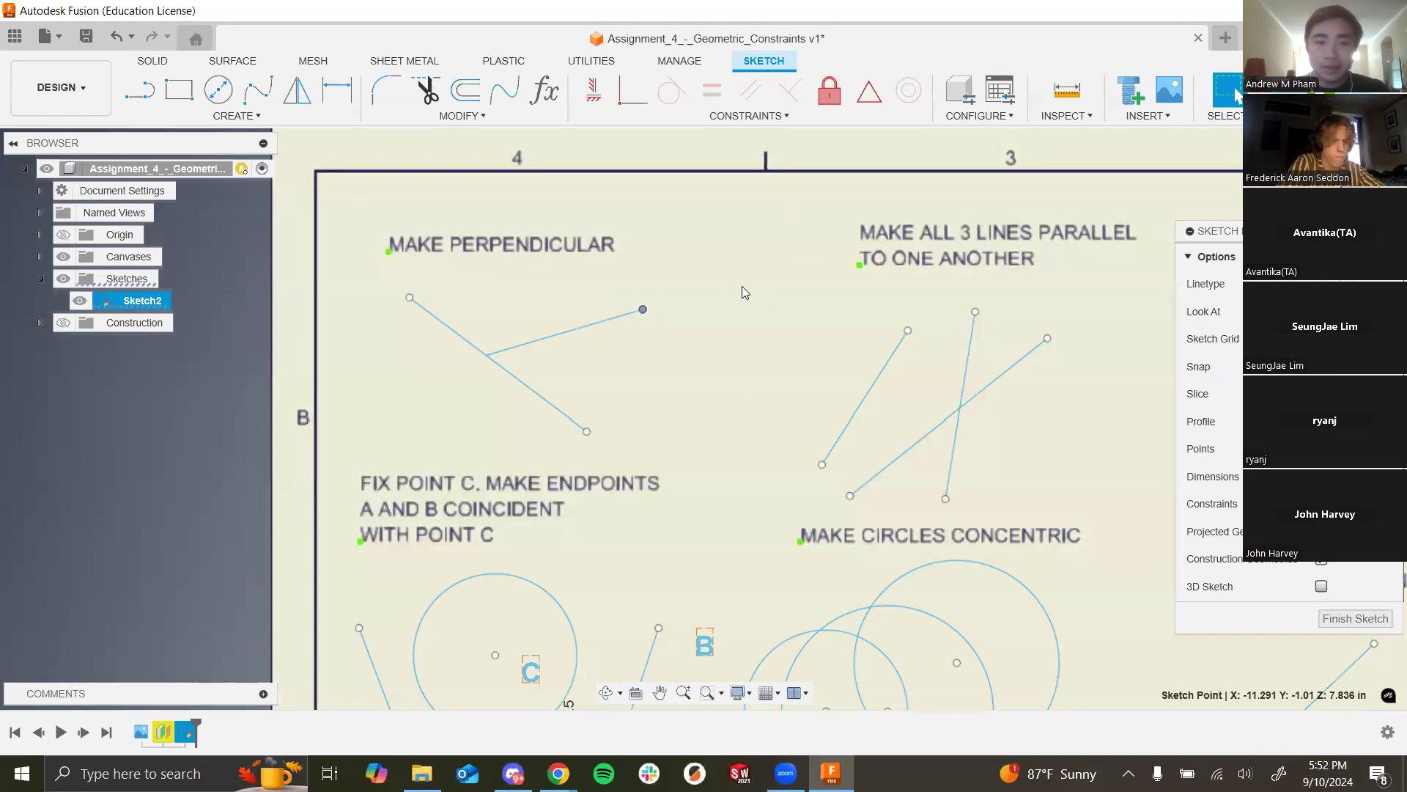
click(737, 267)
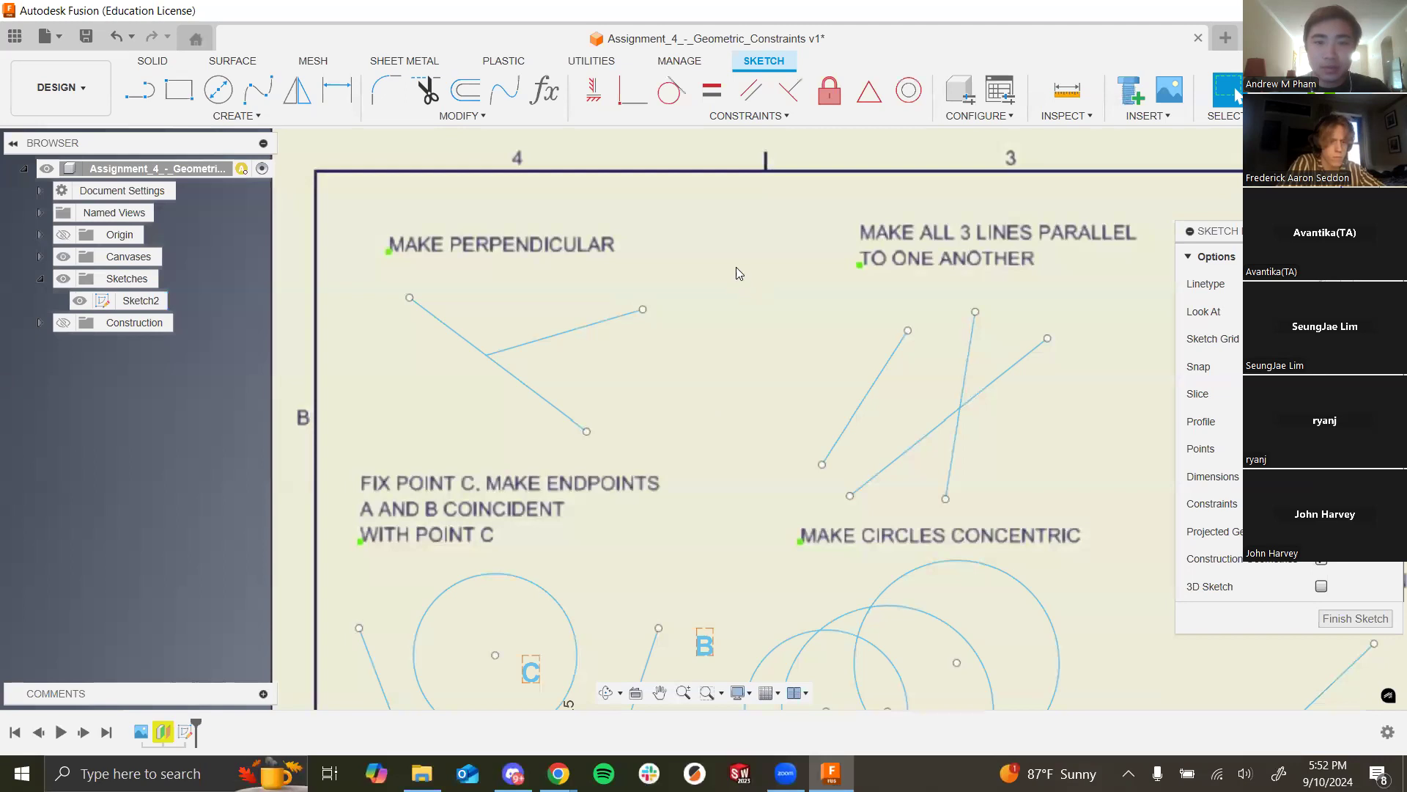
Step: Apply a Perpendicular constraint between the short and long lines, then undo it
click(786, 98)
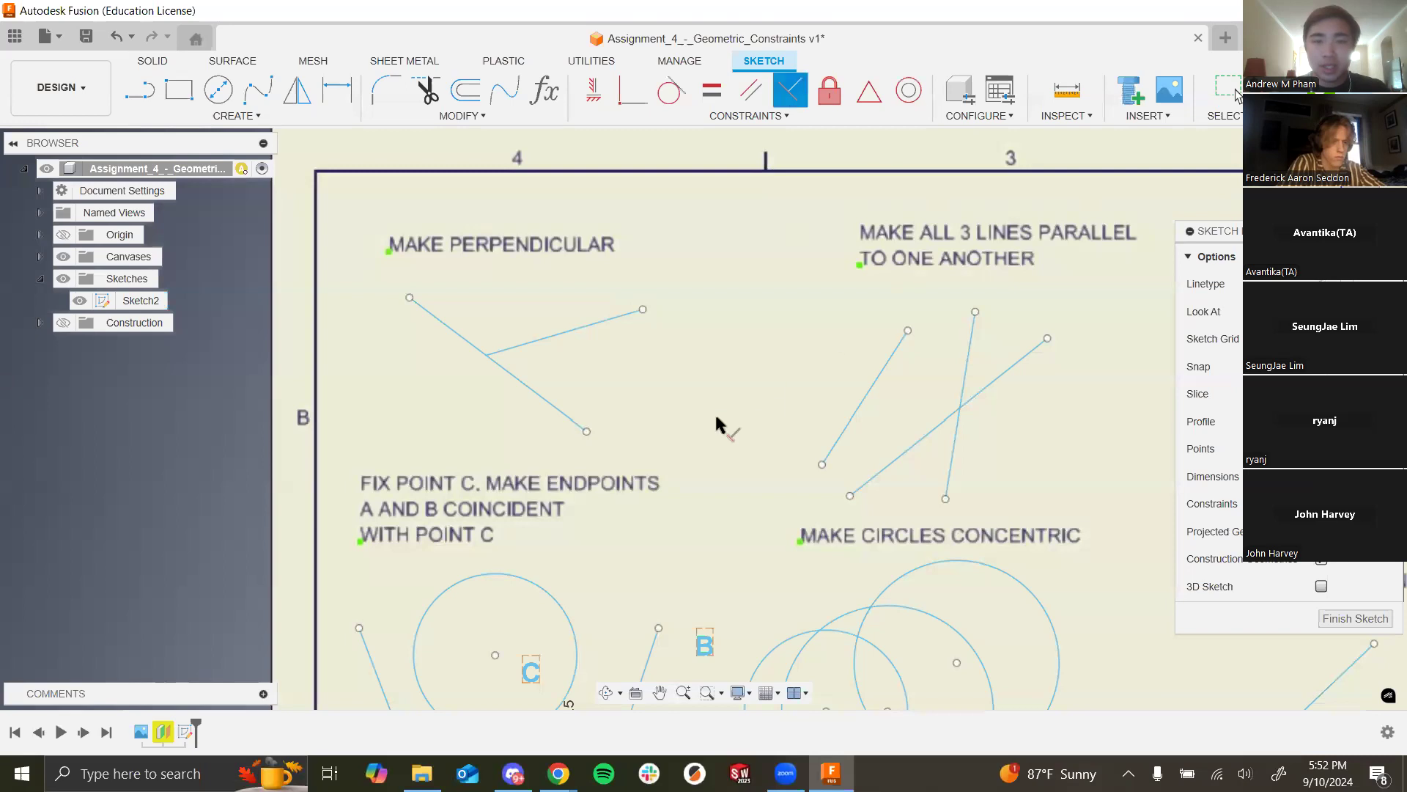
click(607, 325)
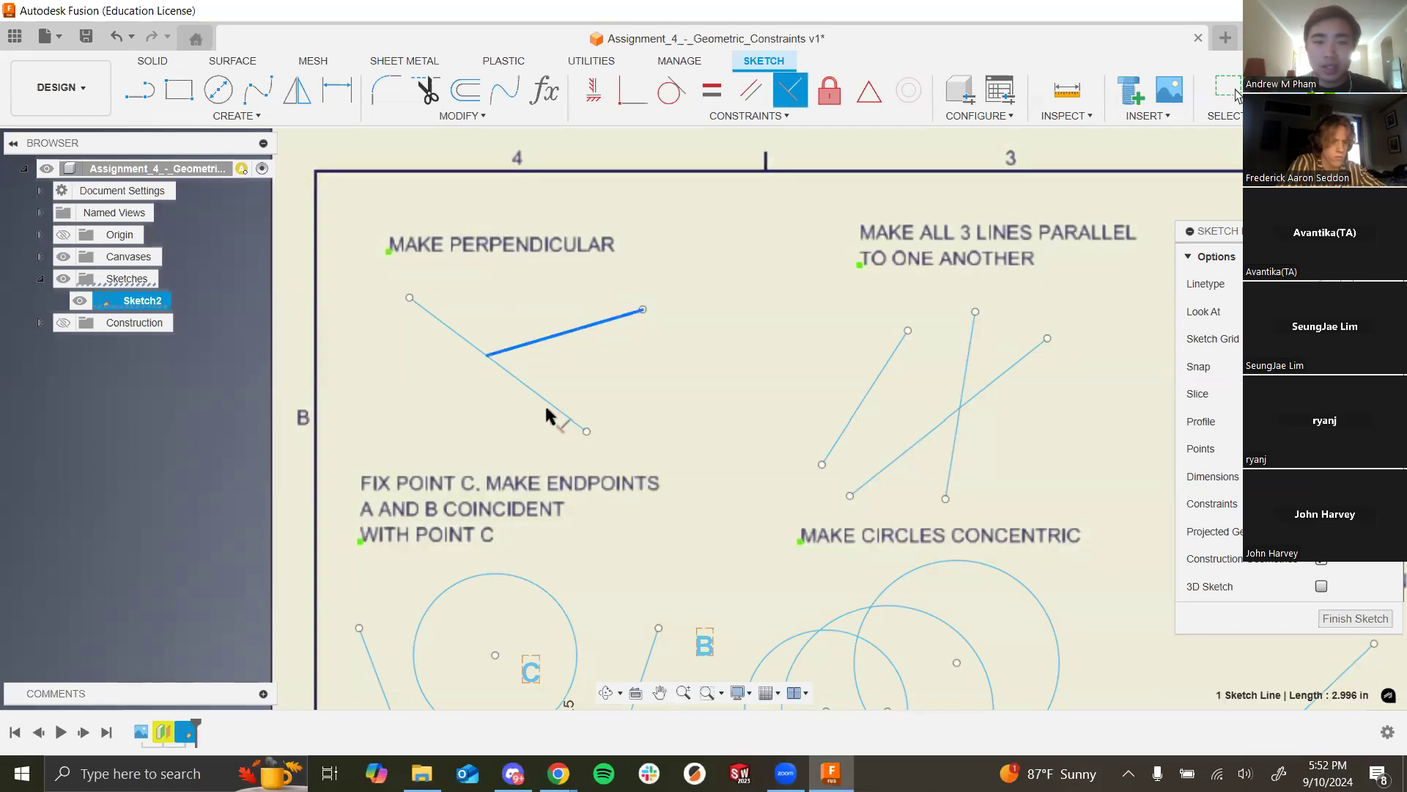
click(550, 405)
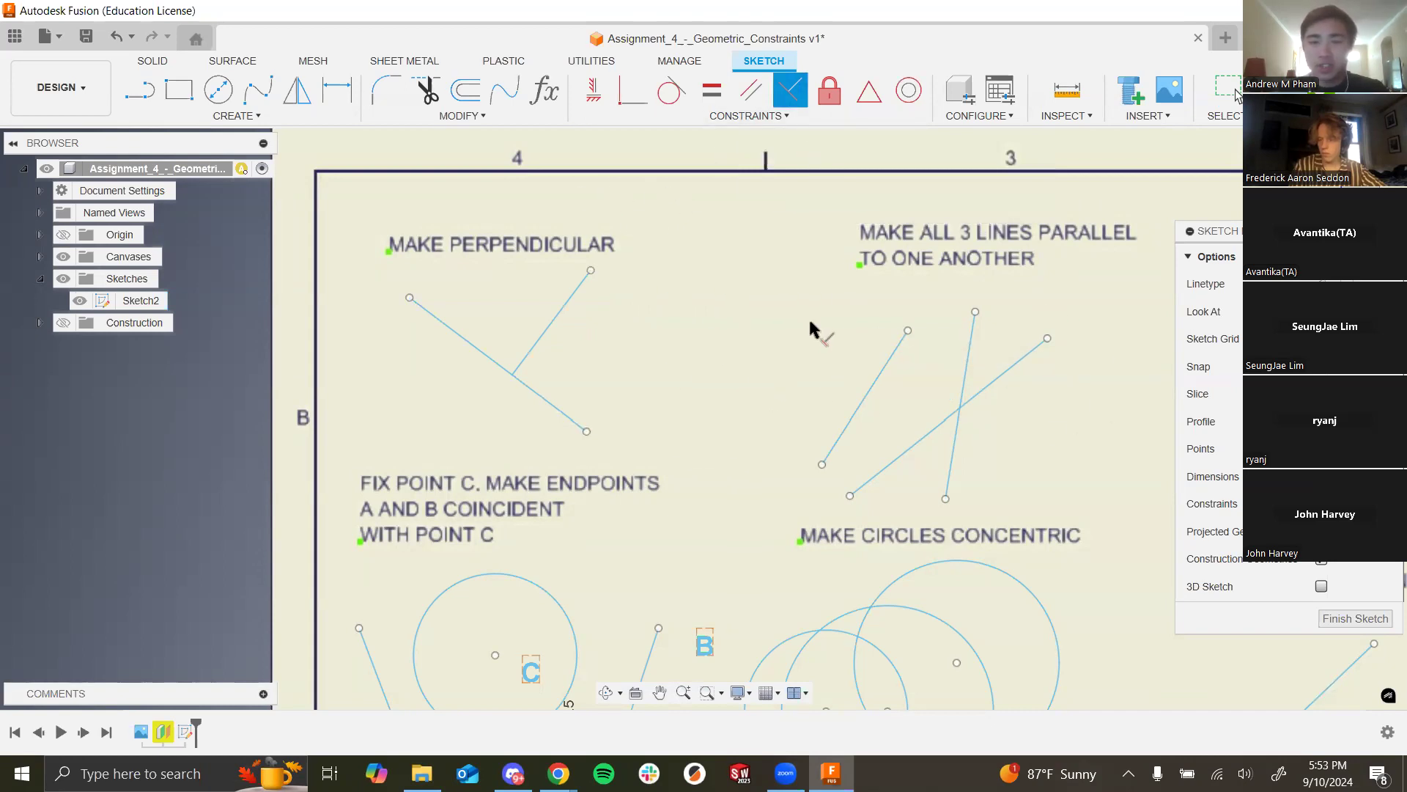
key(Escape)
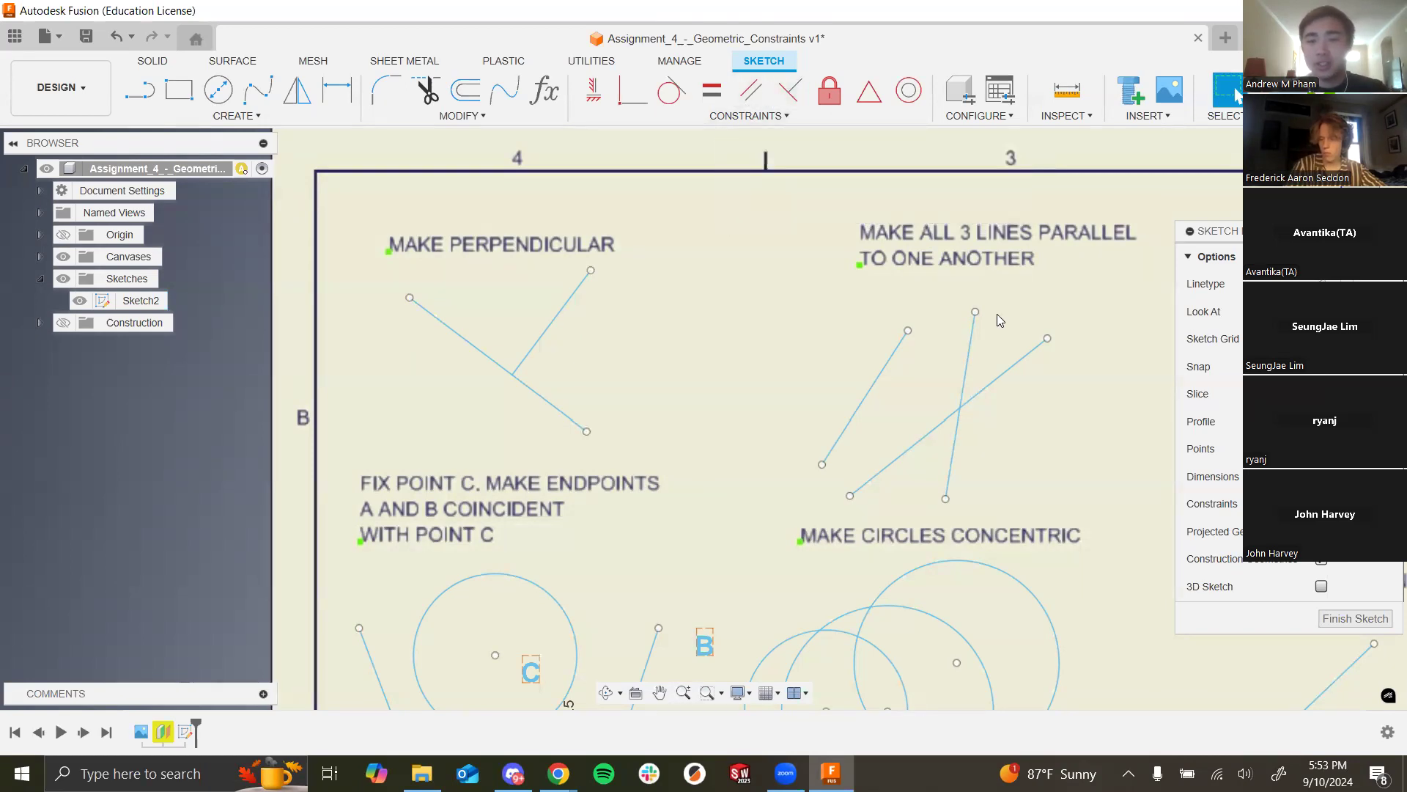
key(ctrl+z)
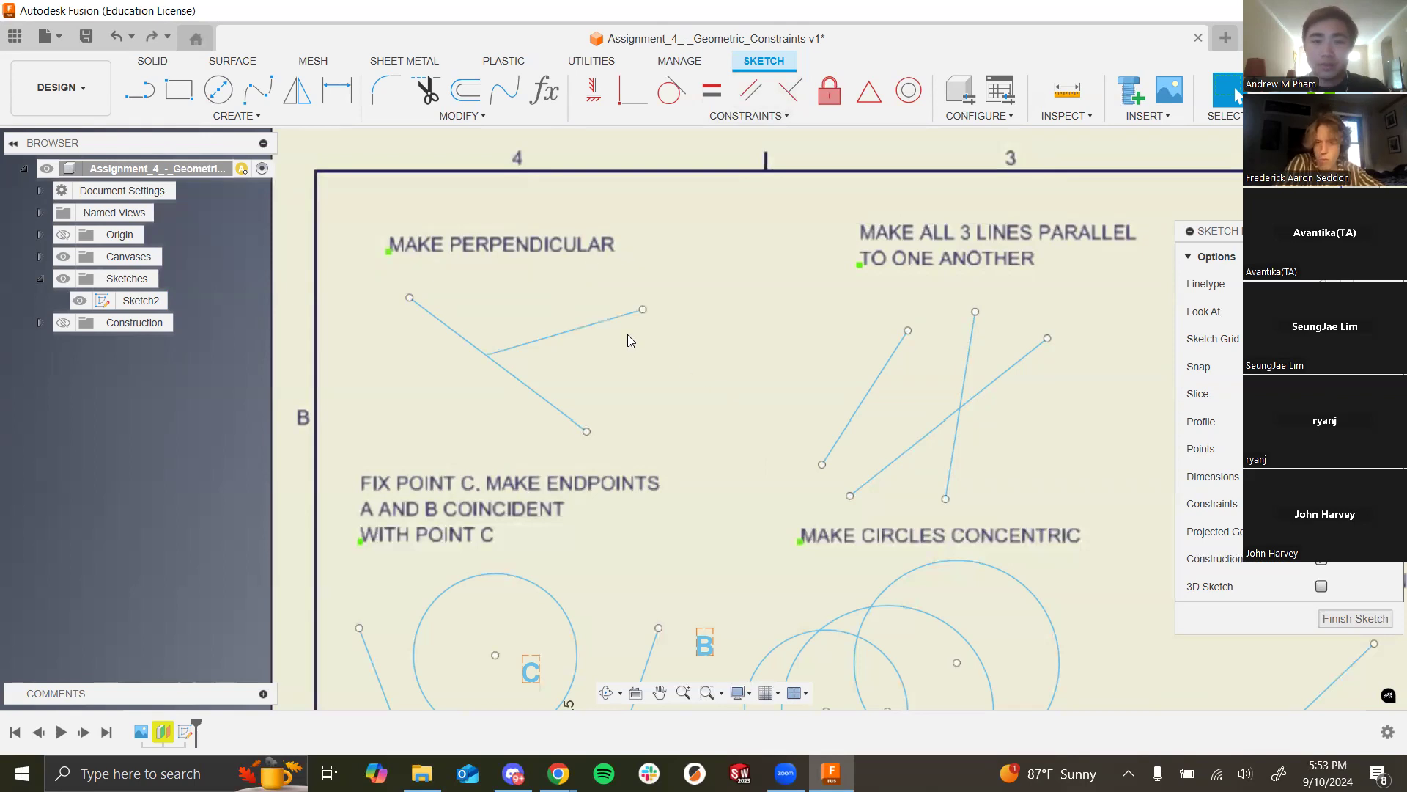
Step: Reapply Perpendicular to both selected MAKE PERPENDICULAR lines and finish Sketch2
click(539, 397)
click(572, 331)
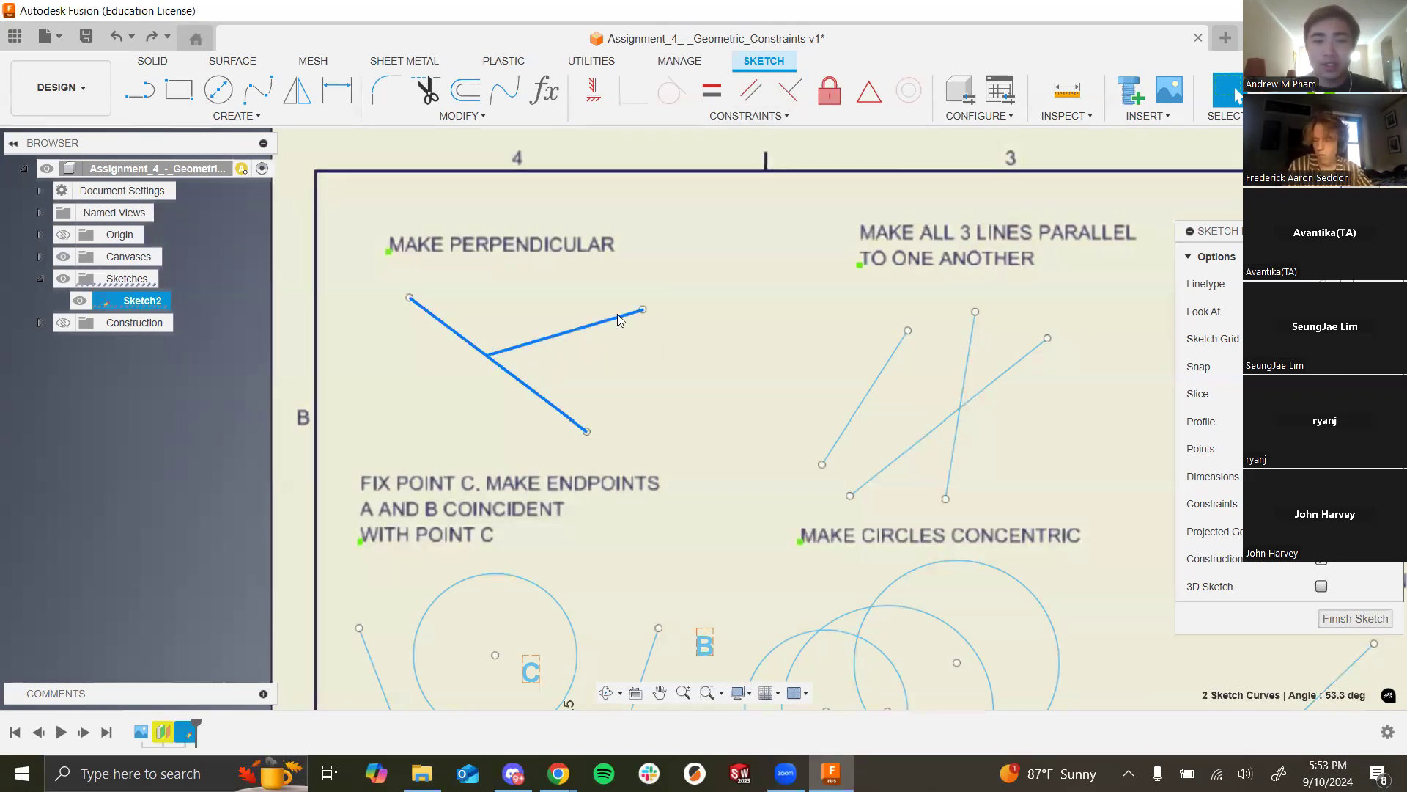
click(782, 105)
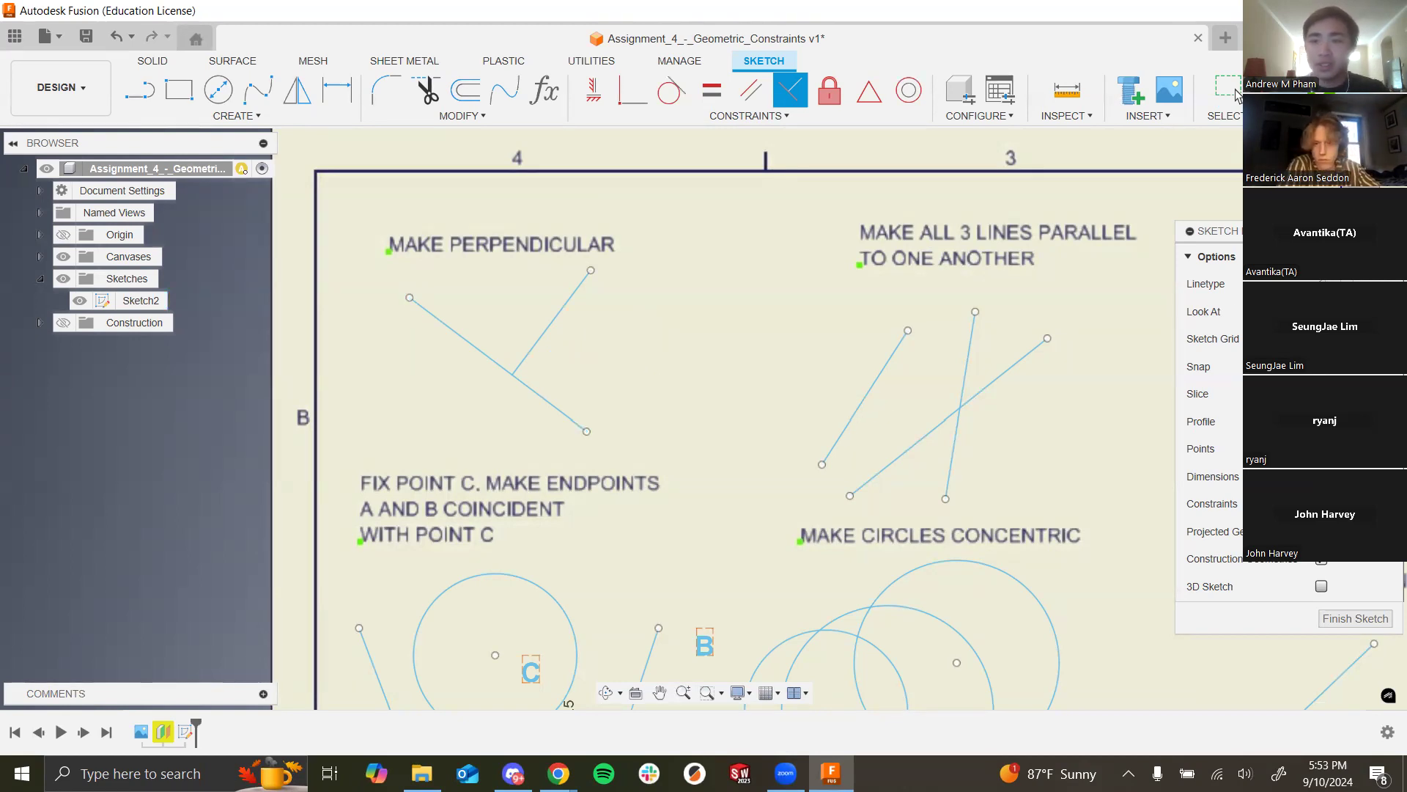
click(1237, 96)
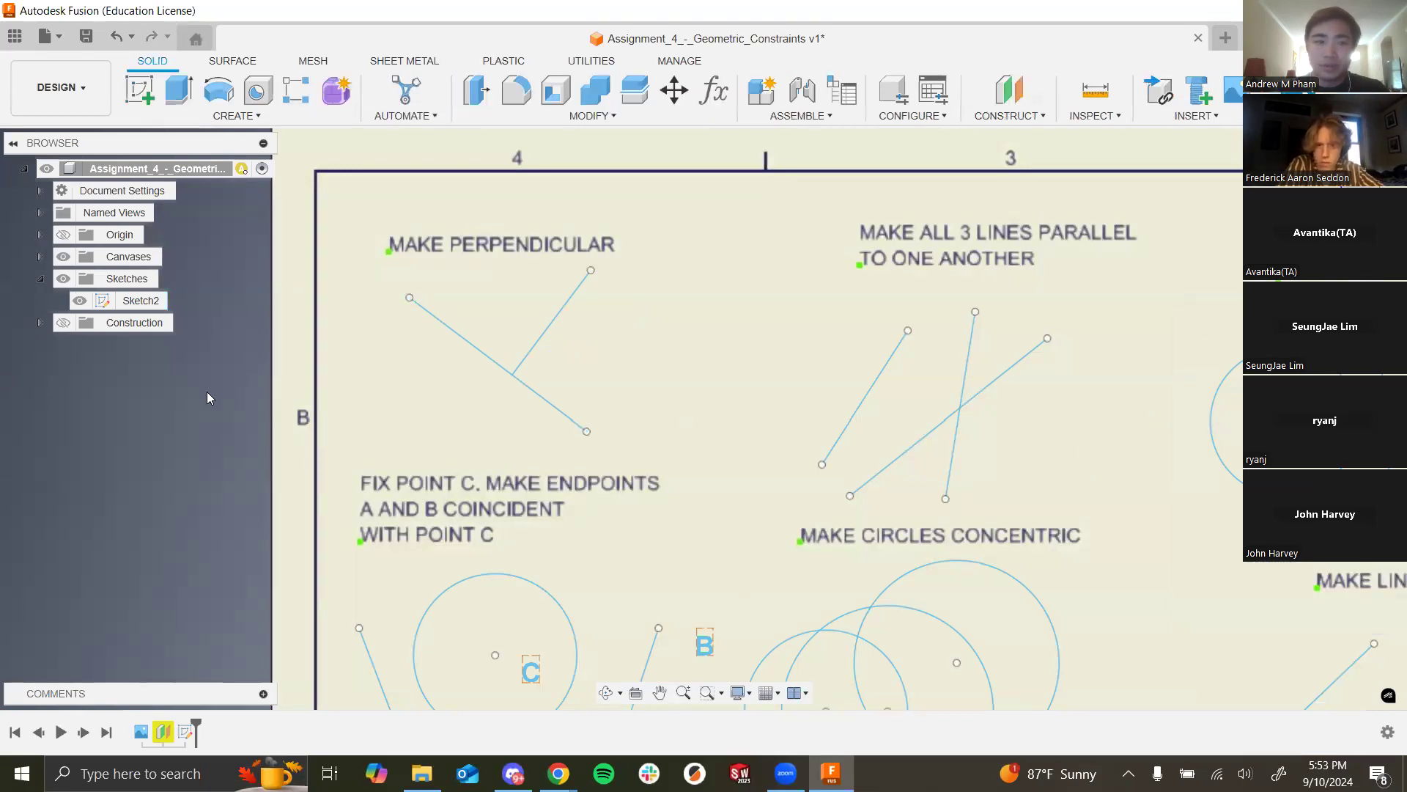
Step: Reopen Sketch2 for editing from its timeline entry
scroll(432, 447, down, 7)
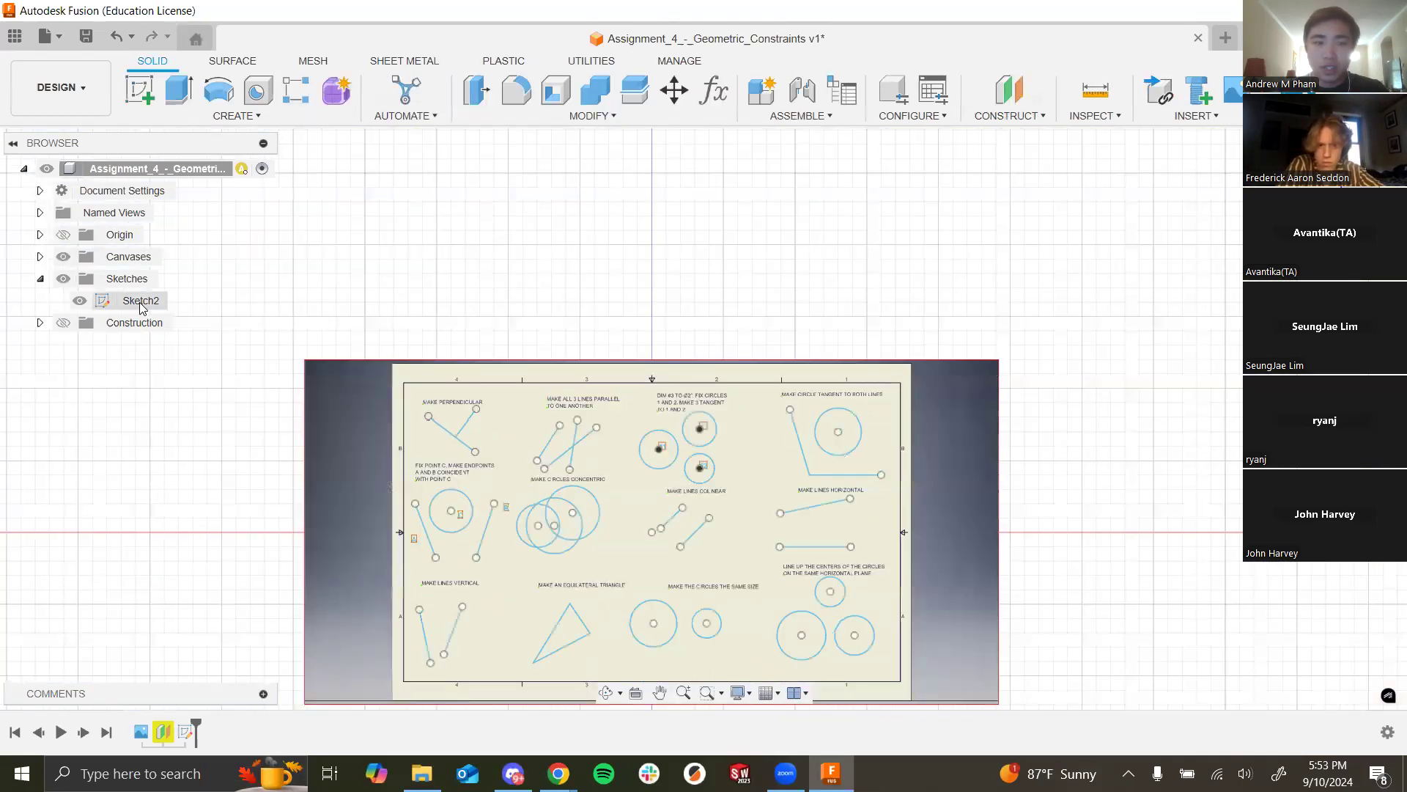
click(132, 304)
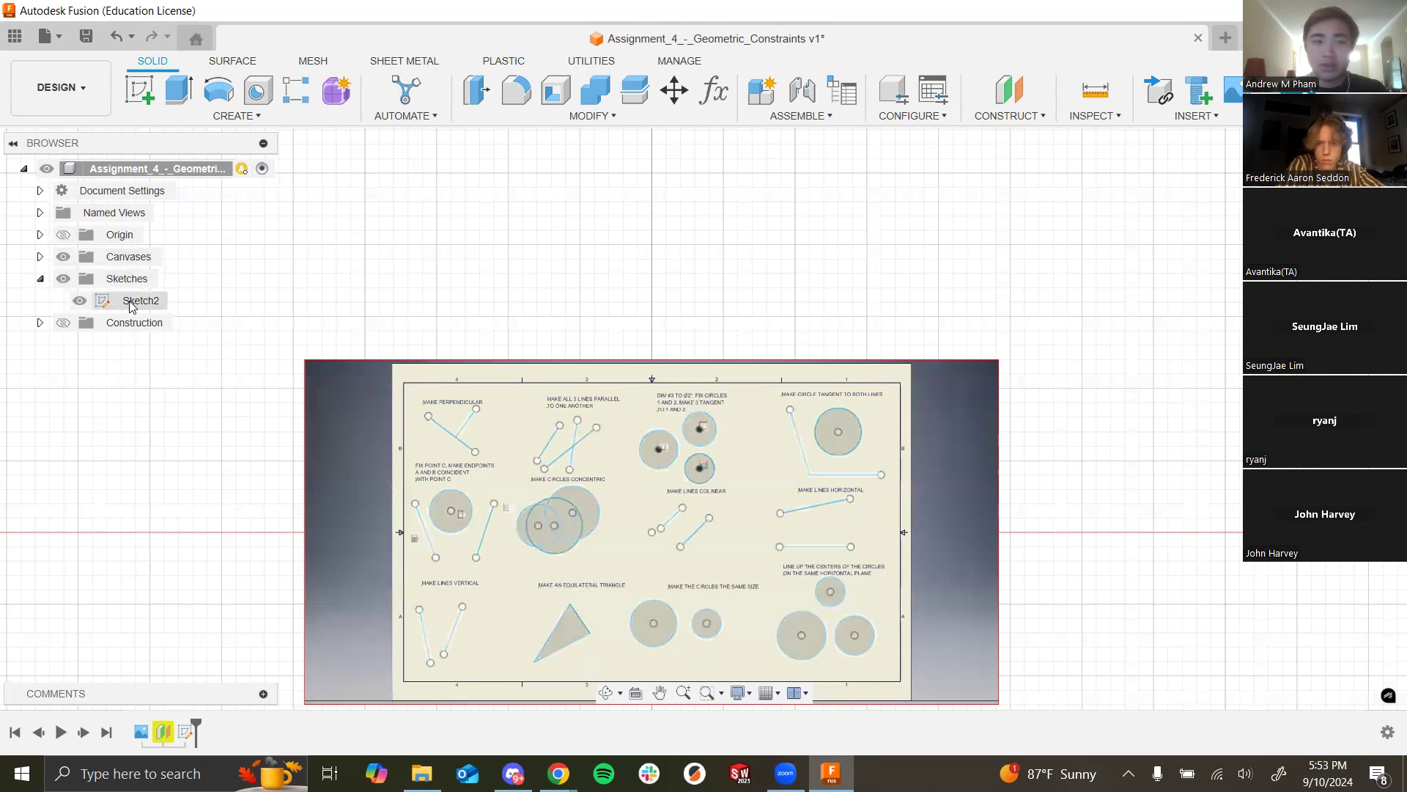
right_click(132, 302)
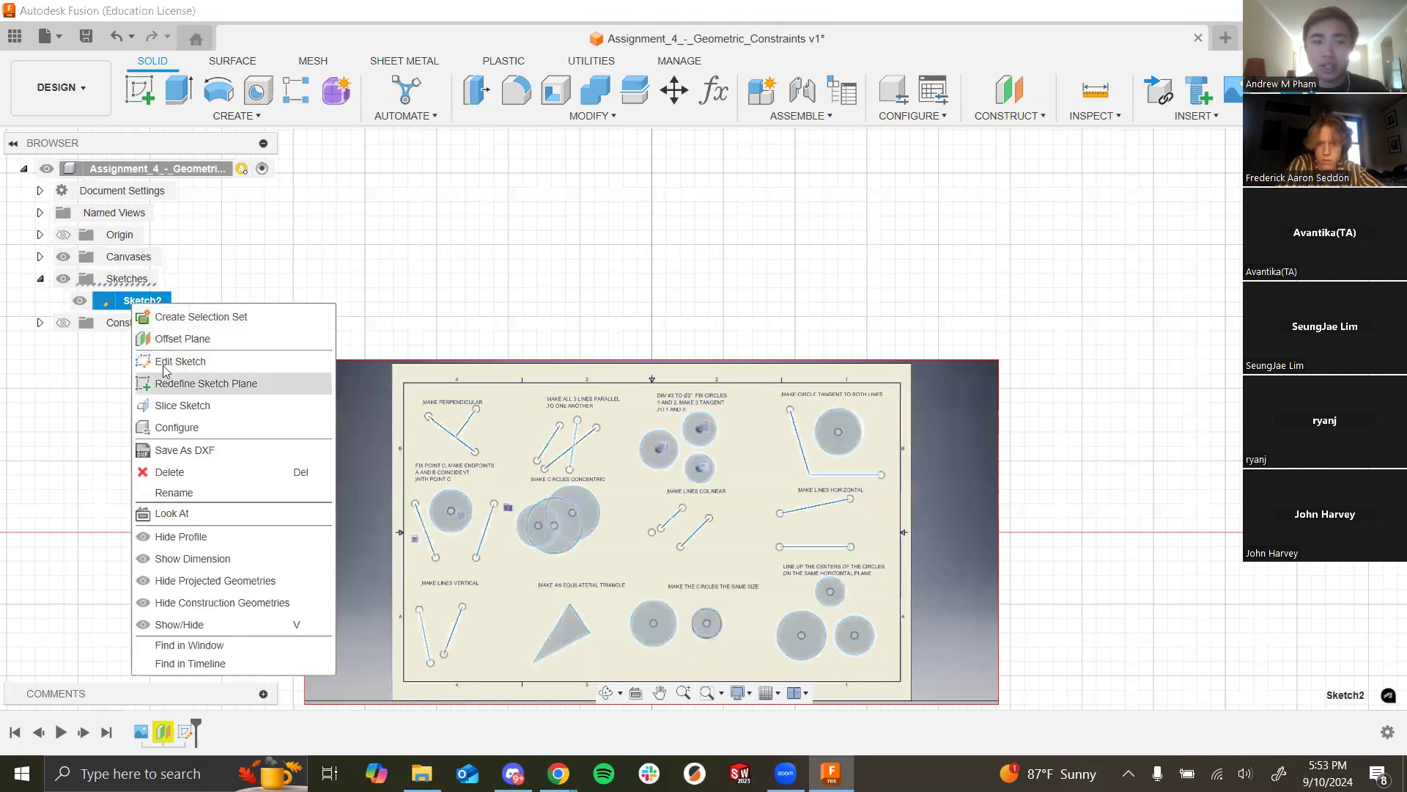
click(316, 661)
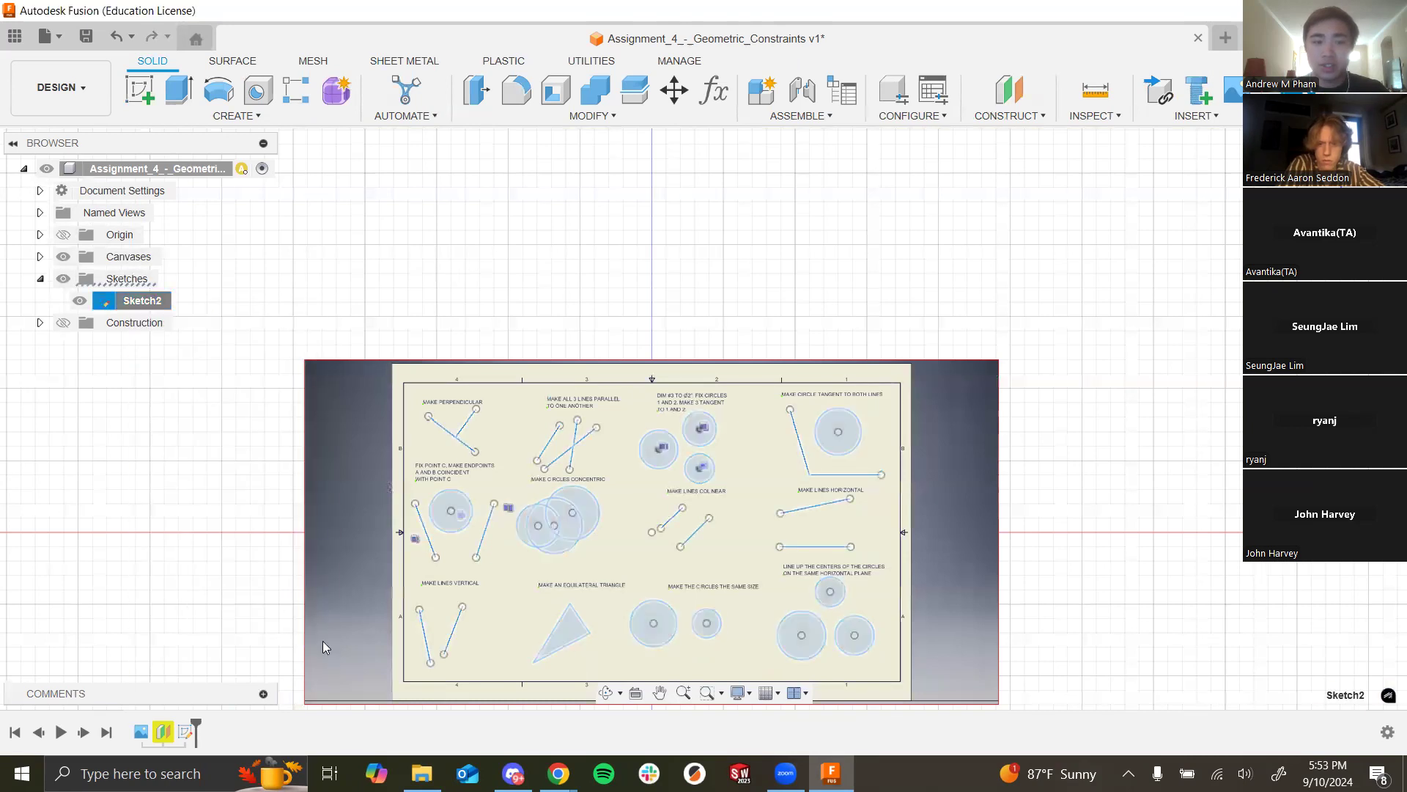
right_click(189, 733)
key(Escape)
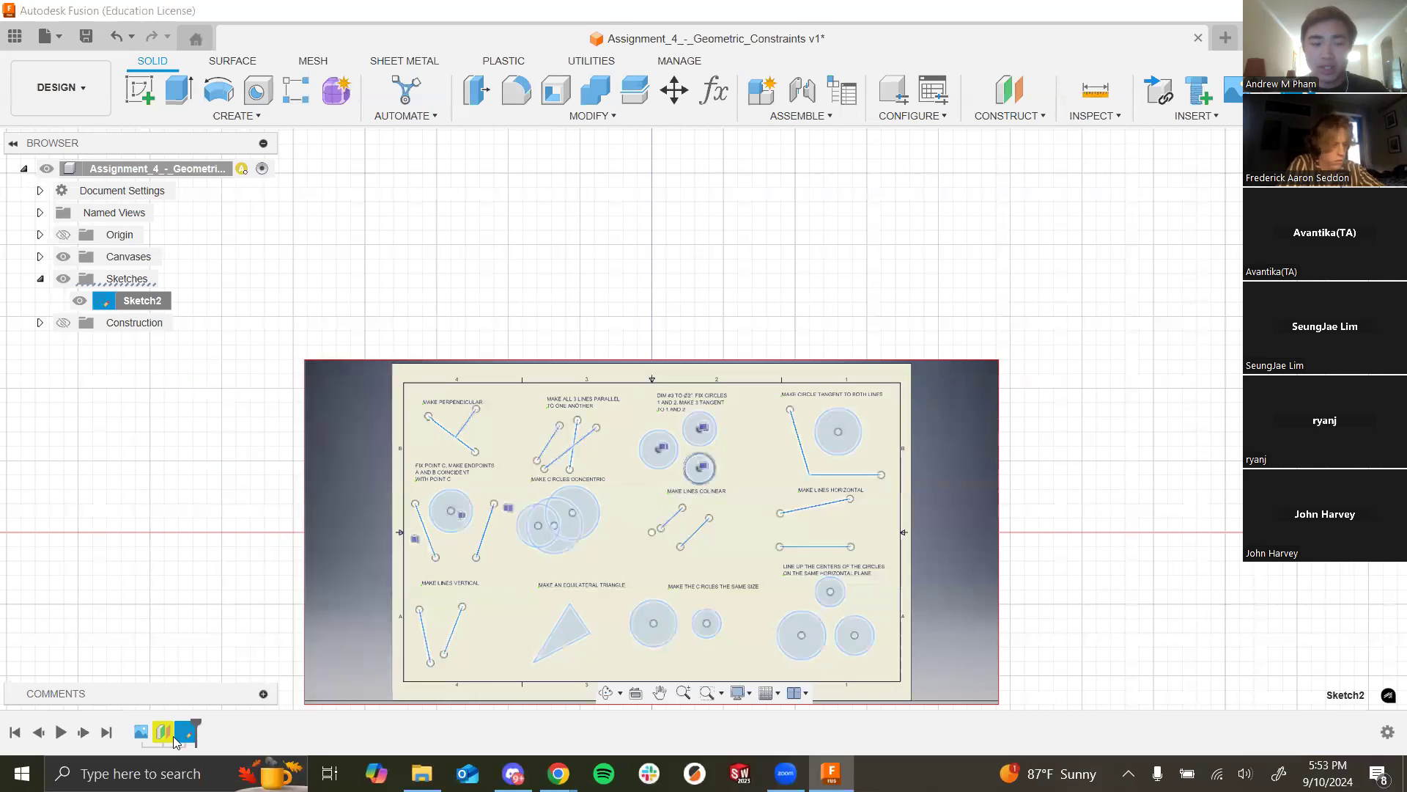
right_click(189, 733)
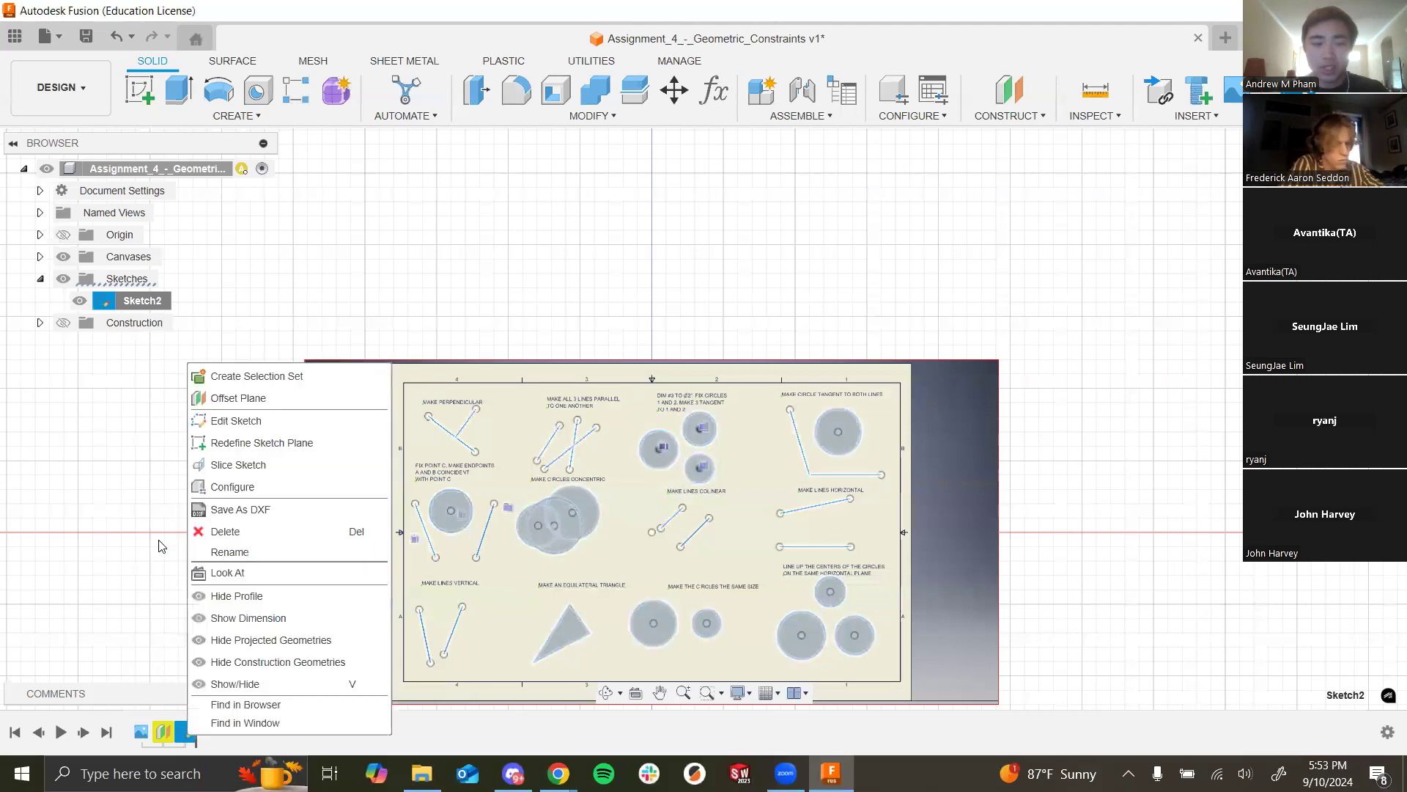
click(242, 418)
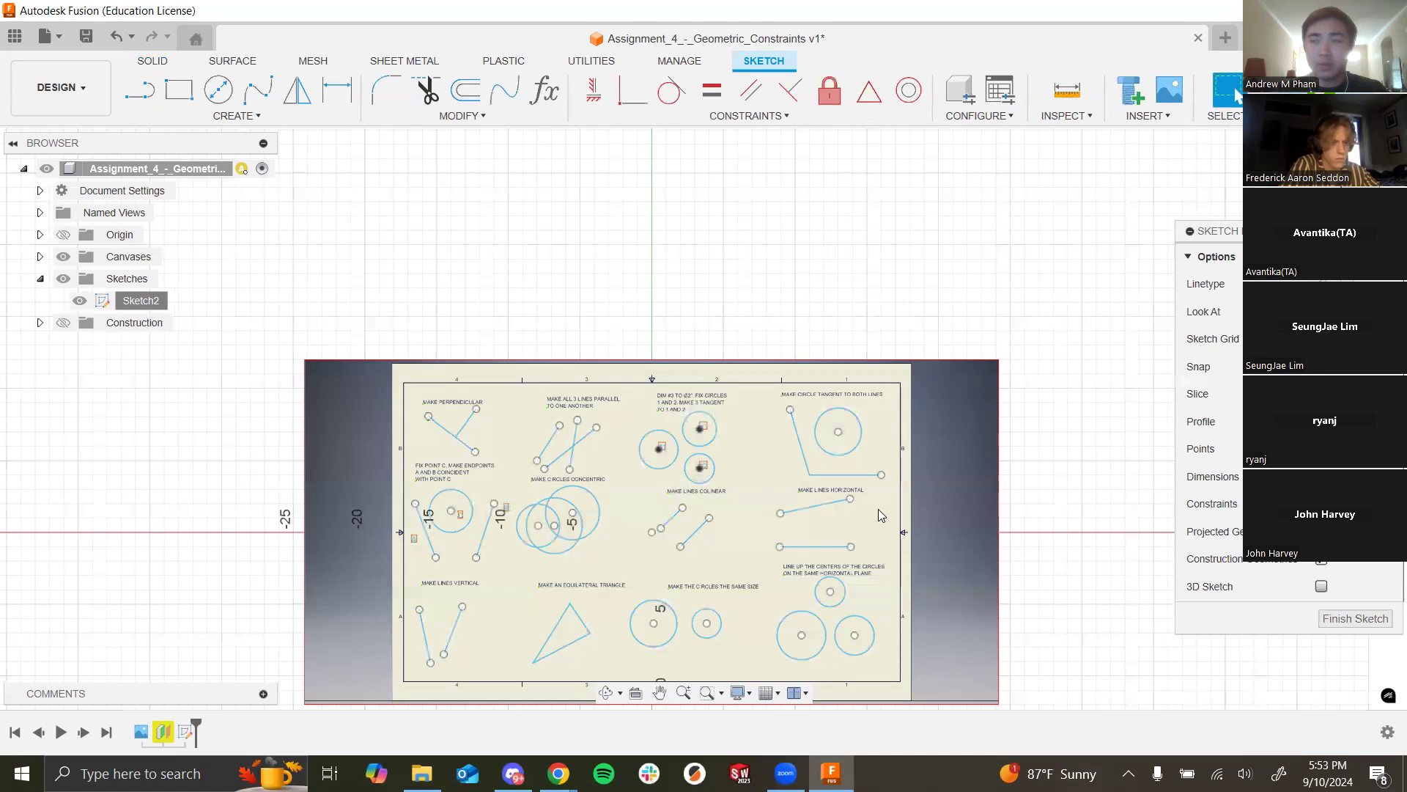
Step: Zoom and pan to bring the upper-left constraint exercises into view
scroll(597, 473, down, 4)
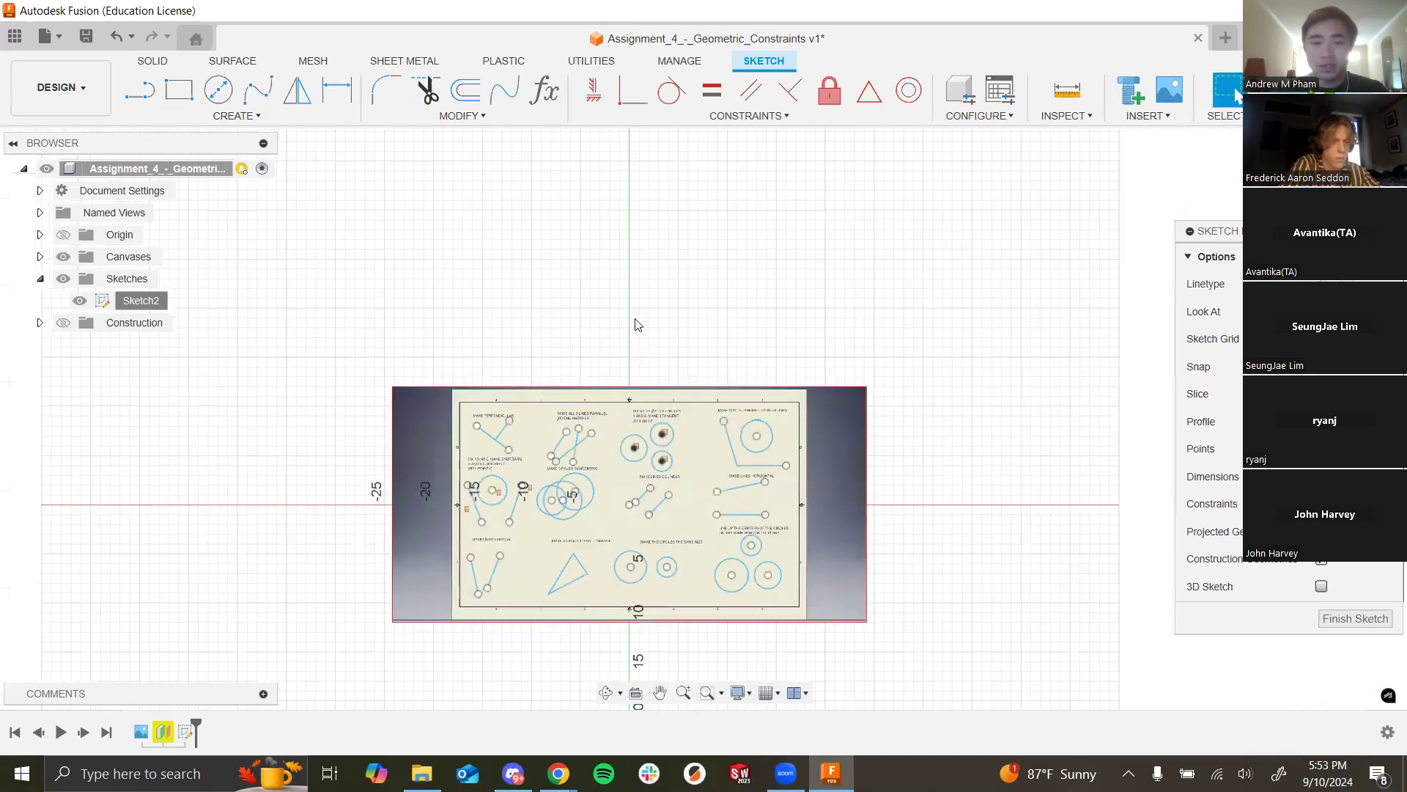
scroll(636, 321, up, 6)
middle_drag(658, 190, 668, 94)
scroll(511, 336, up, 5)
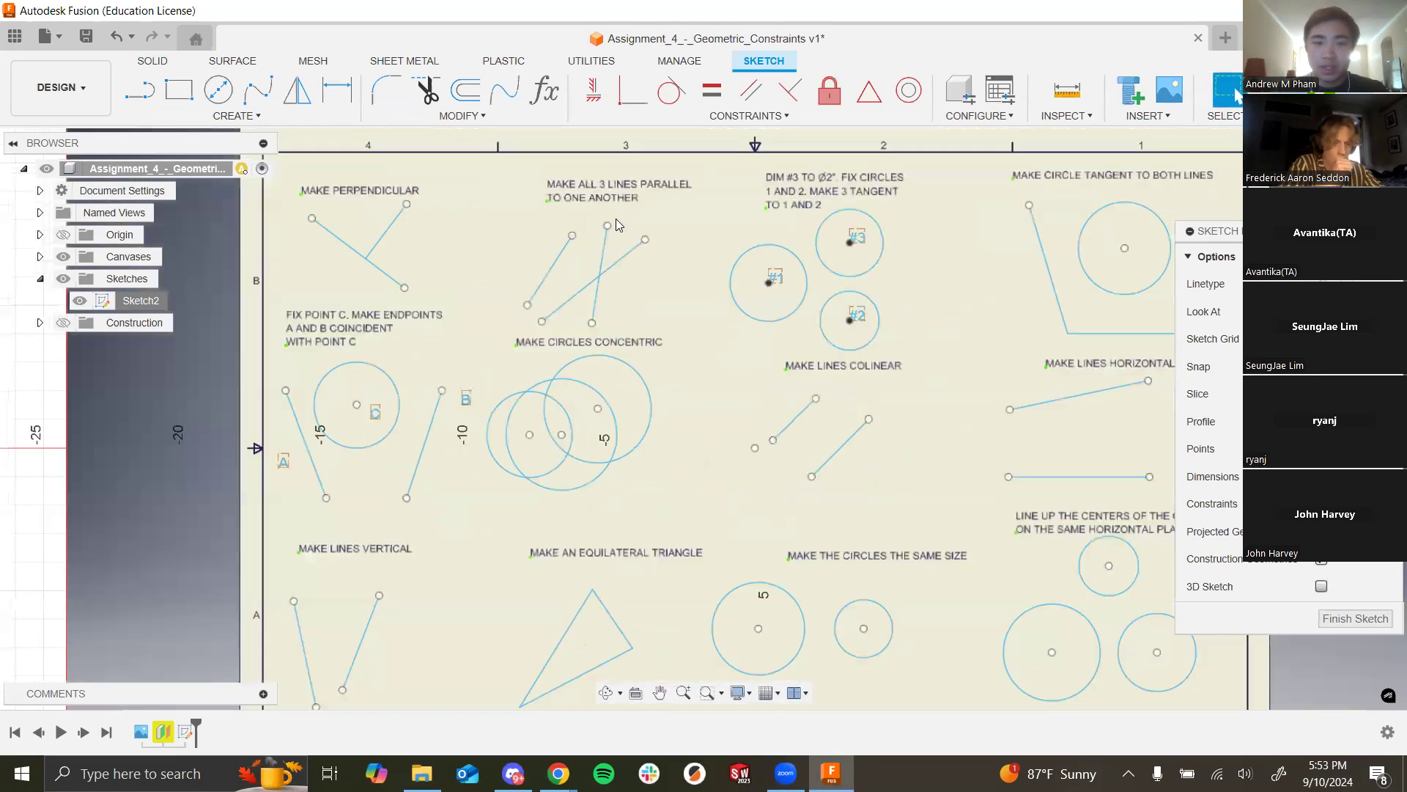
middle_drag(511, 336, 628, 436)
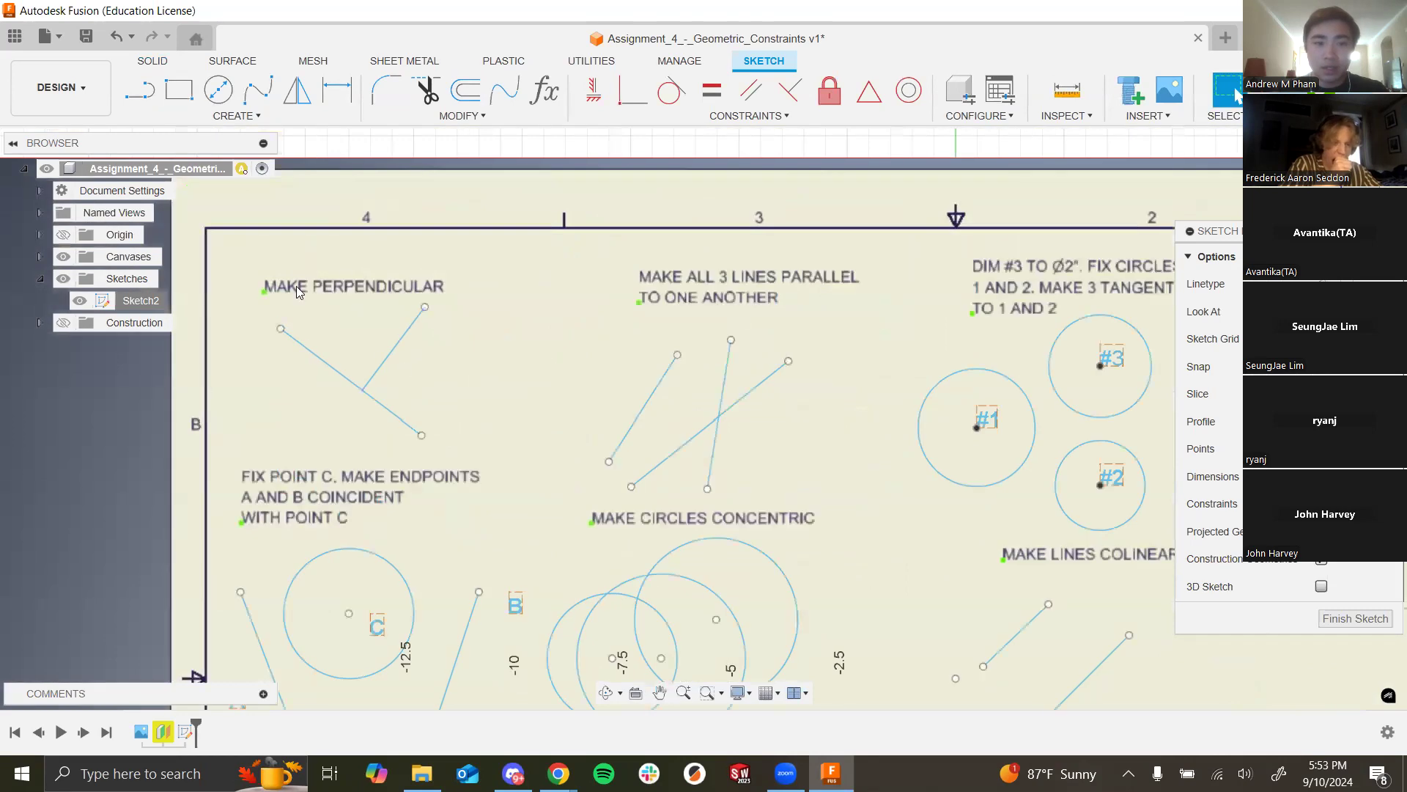
Step: Constrain the crossing and left lines parallel to the steep middle line
click(405, 334)
click(651, 386)
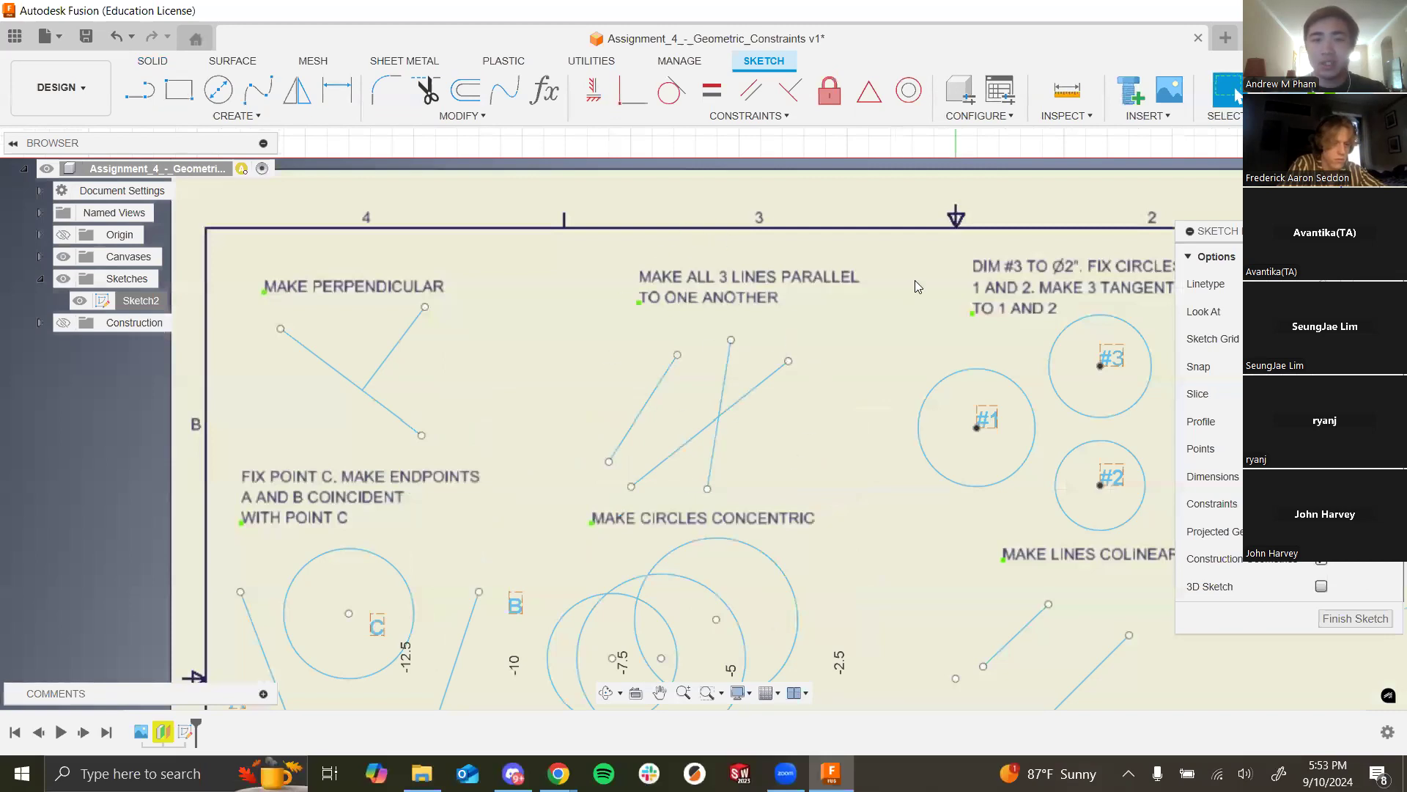
click(758, 98)
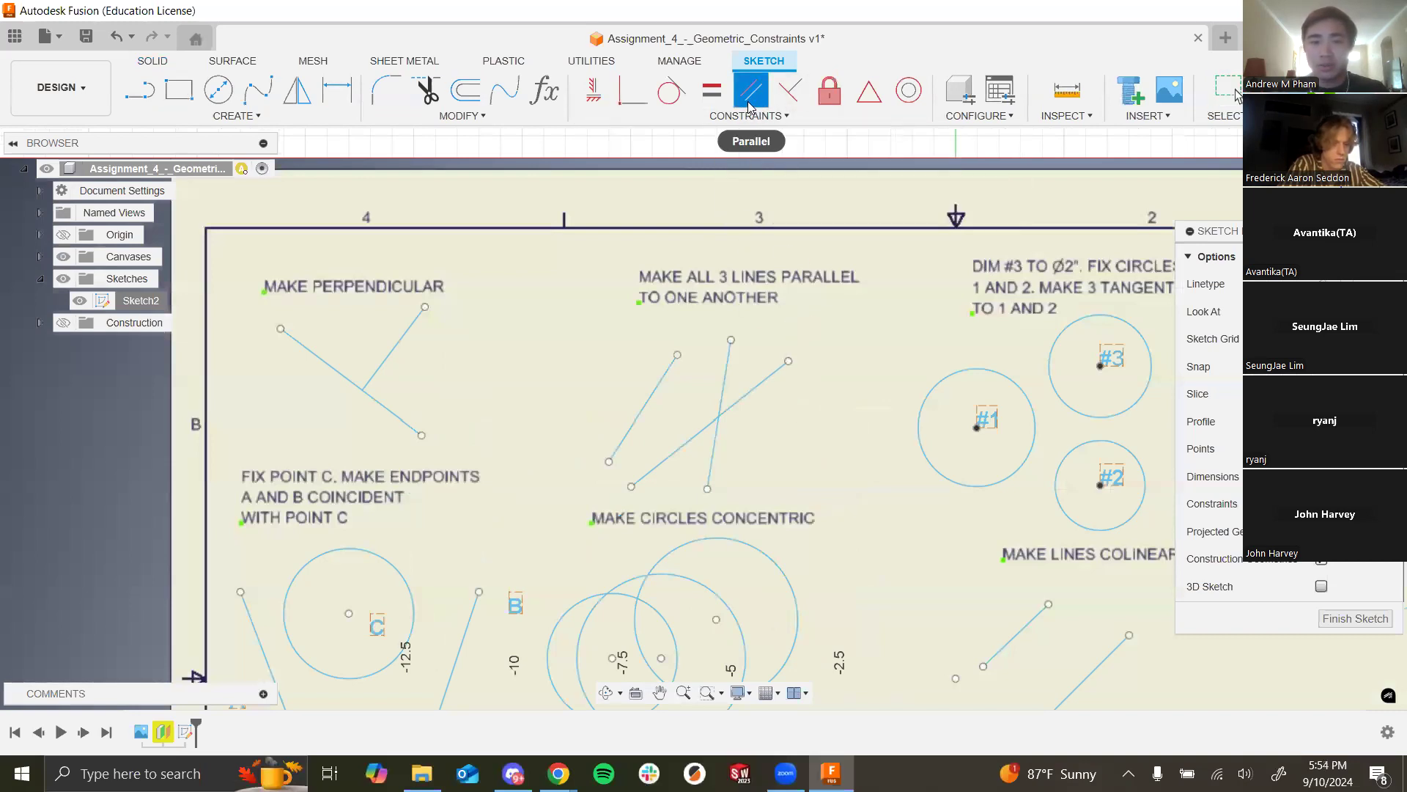
click(721, 408)
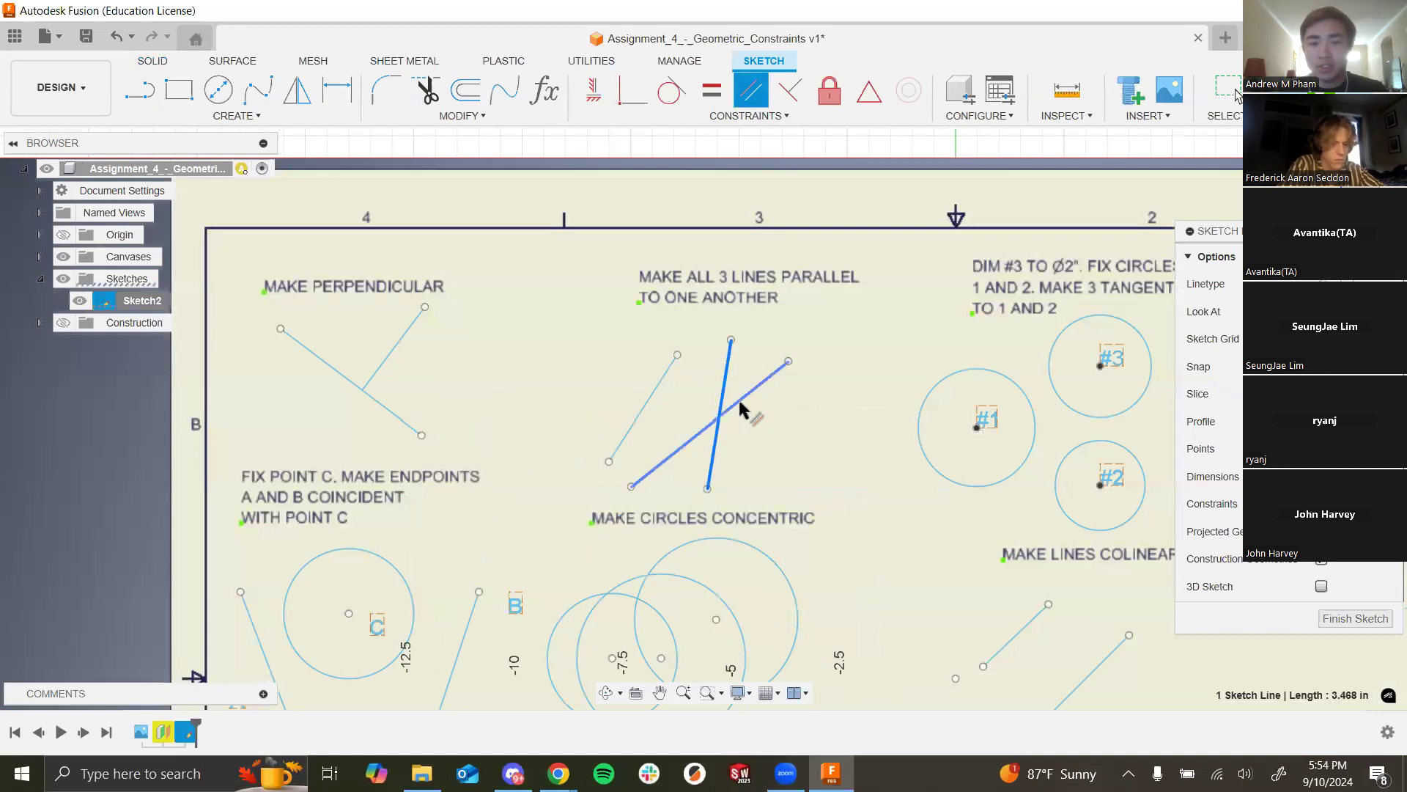
click(766, 384)
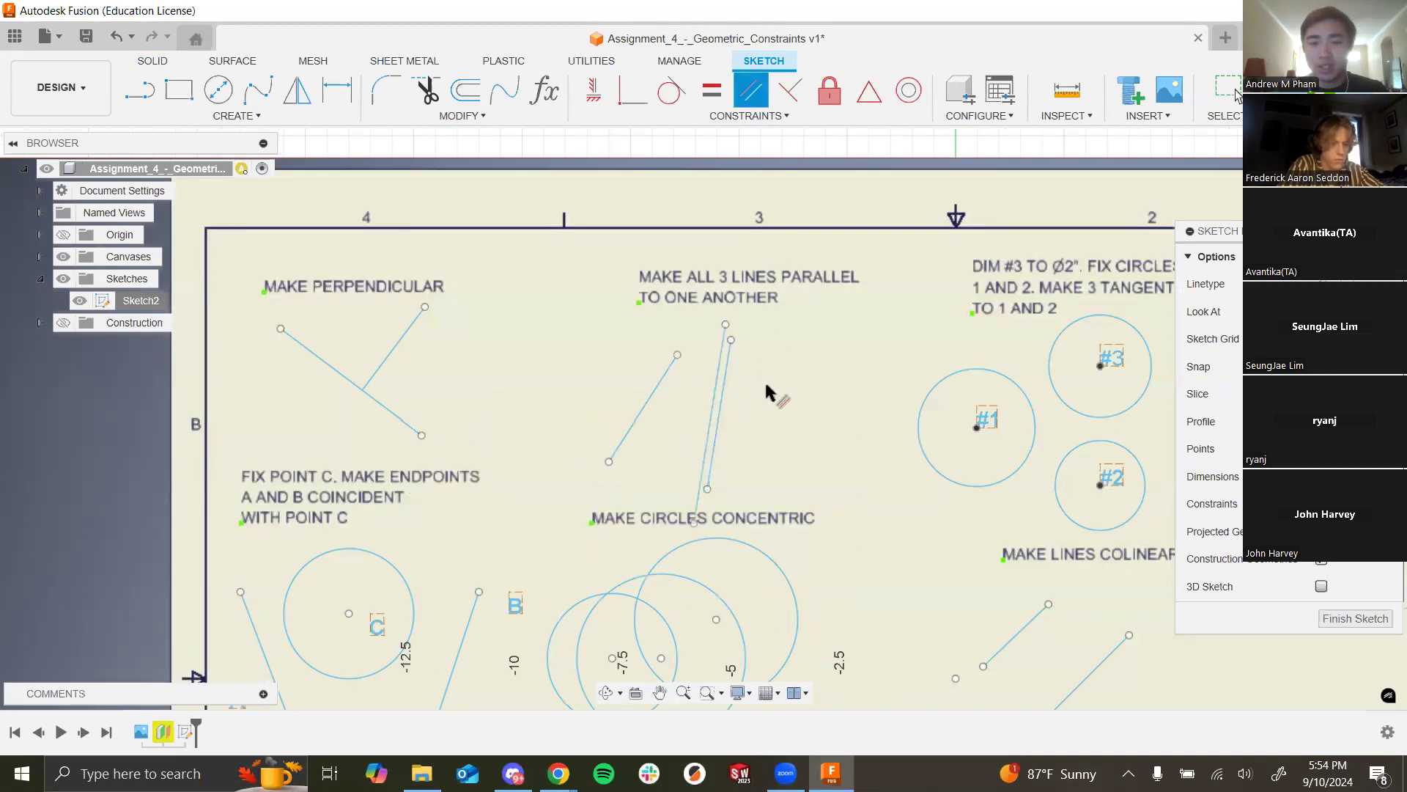
click(649, 396)
click(711, 440)
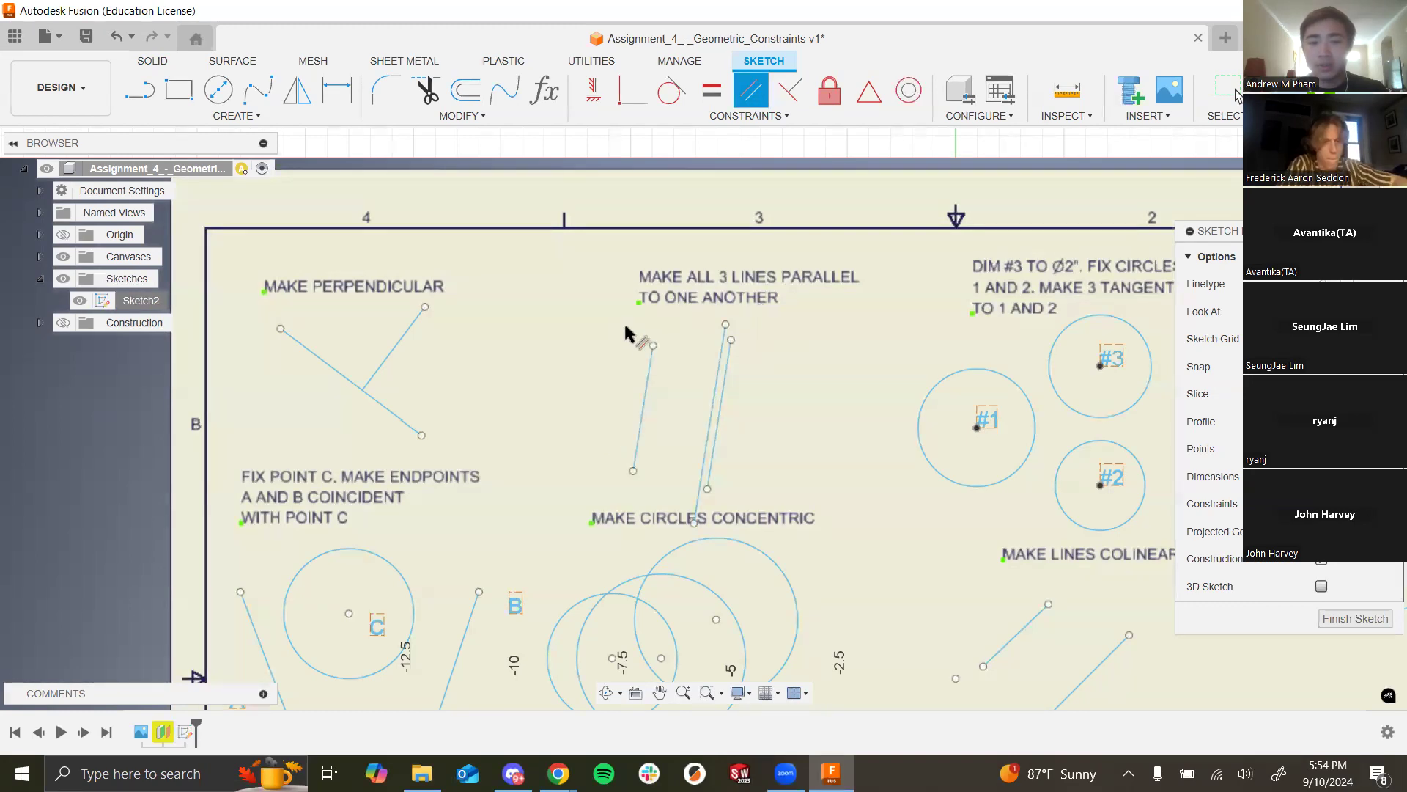
key(Escape)
Step: Drag the middle line and right line to confirm all three stay parallel
click(714, 397)
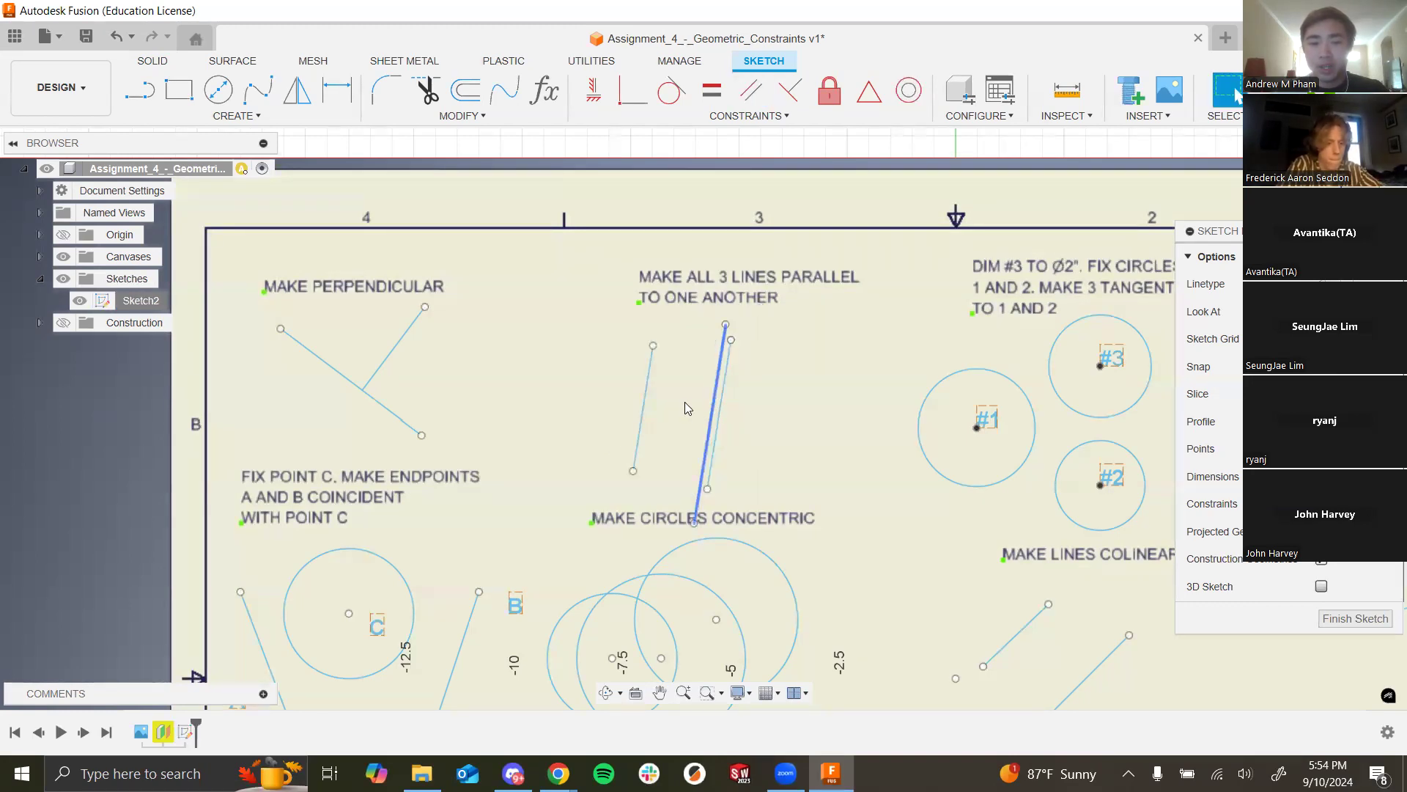
drag(688, 408, 677, 400)
drag(731, 341, 783, 352)
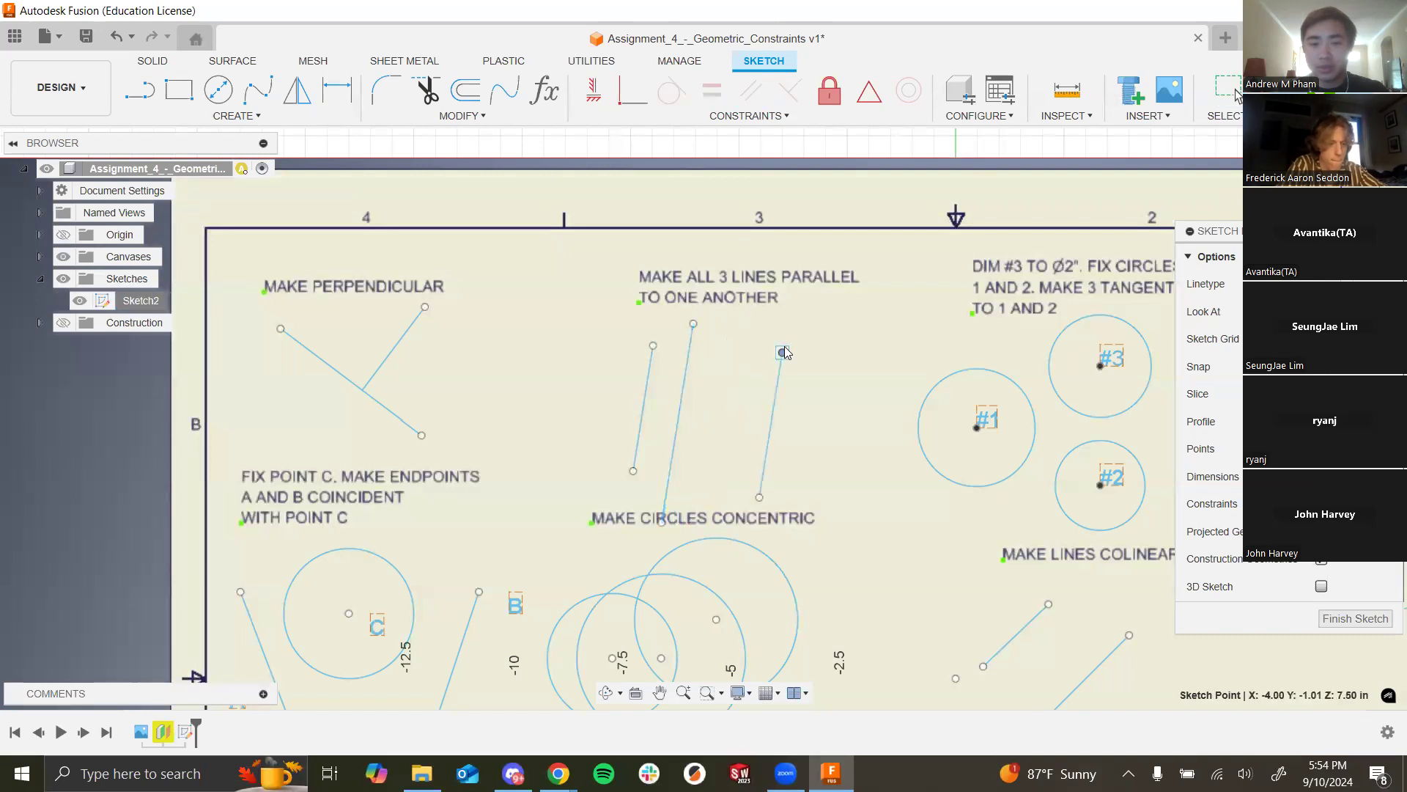
scroll(364, 299, down, 5)
Step: Zoom out to the whole sheet, then zoom in on the DIM #3 circles #1, #2 and #3
scroll(505, 425, down, 1)
scroll(711, 365, up, 2)
scroll(688, 344, up, 1)
scroll(659, 433, down, 1)
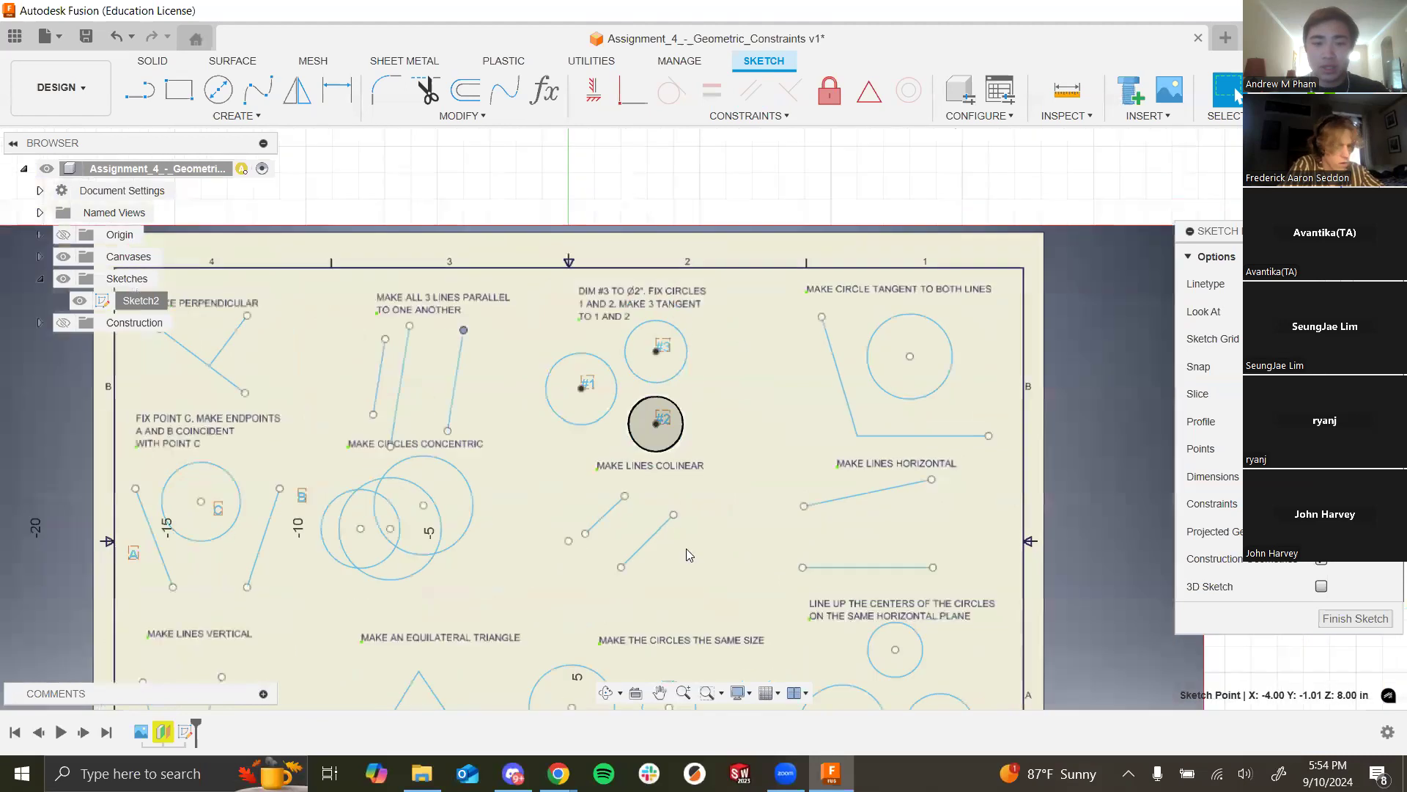
scroll(686, 548, down, 2)
scroll(586, 273, up, 2)
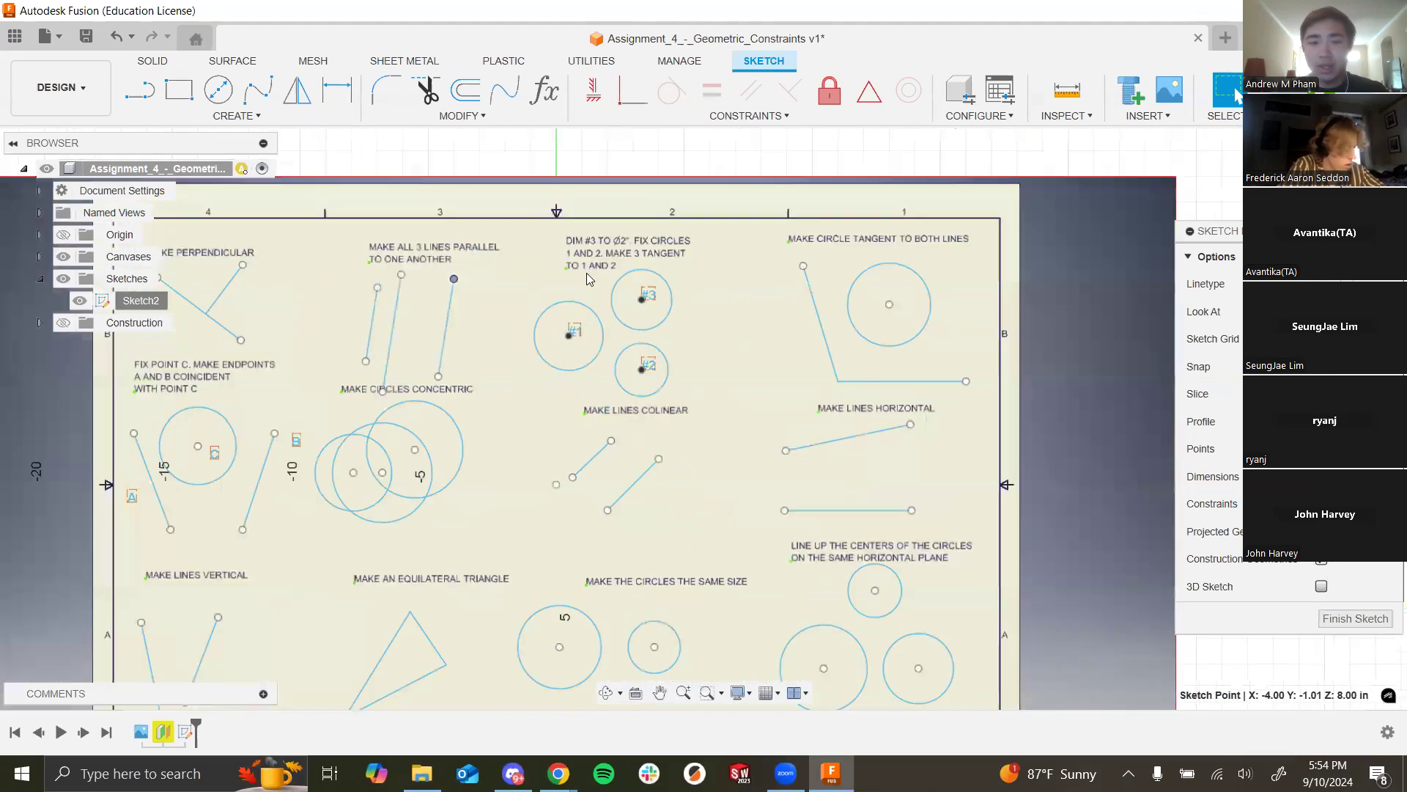
scroll(586, 273, up, 1)
scroll(724, 345, up, 2)
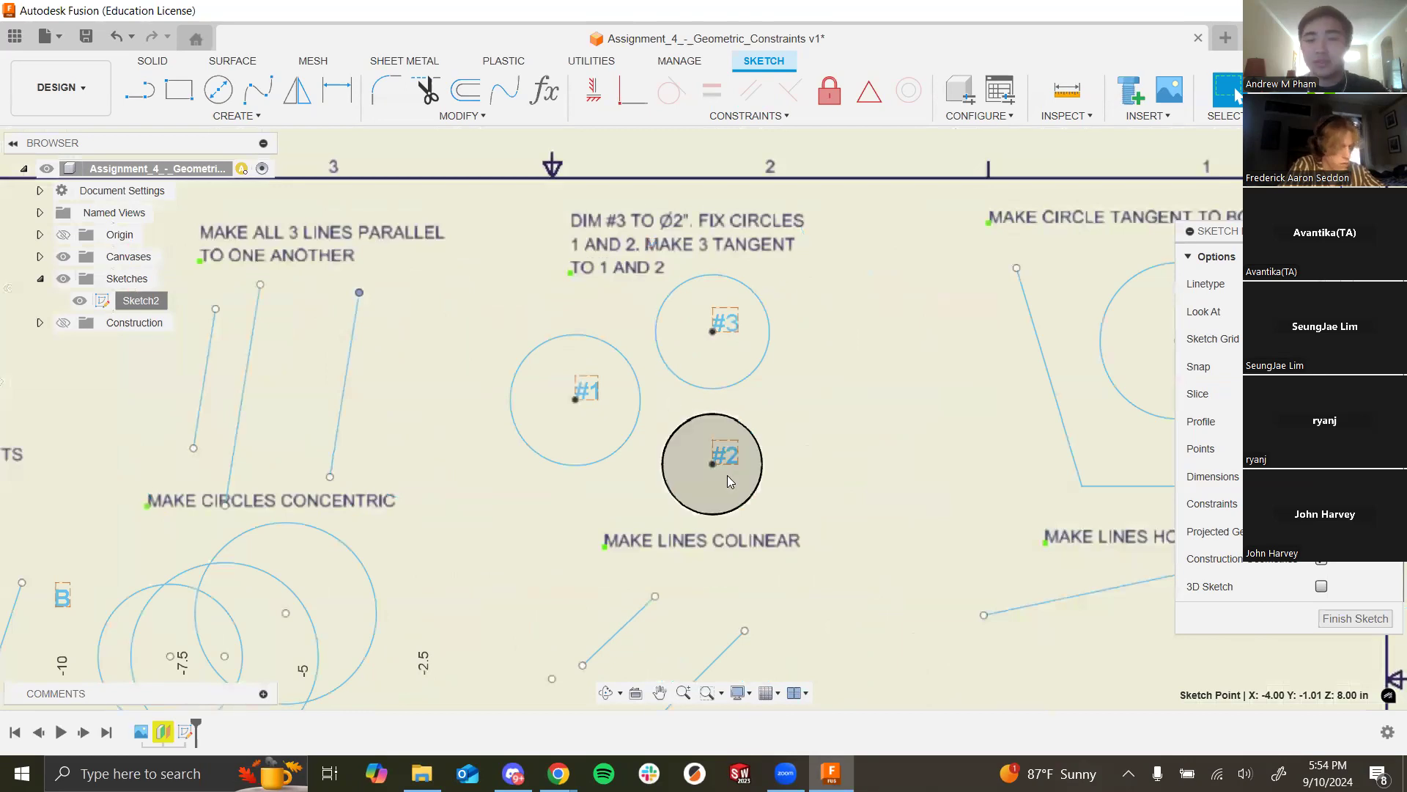
scroll(727, 475, down, 5)
scroll(664, 394, down, 5)
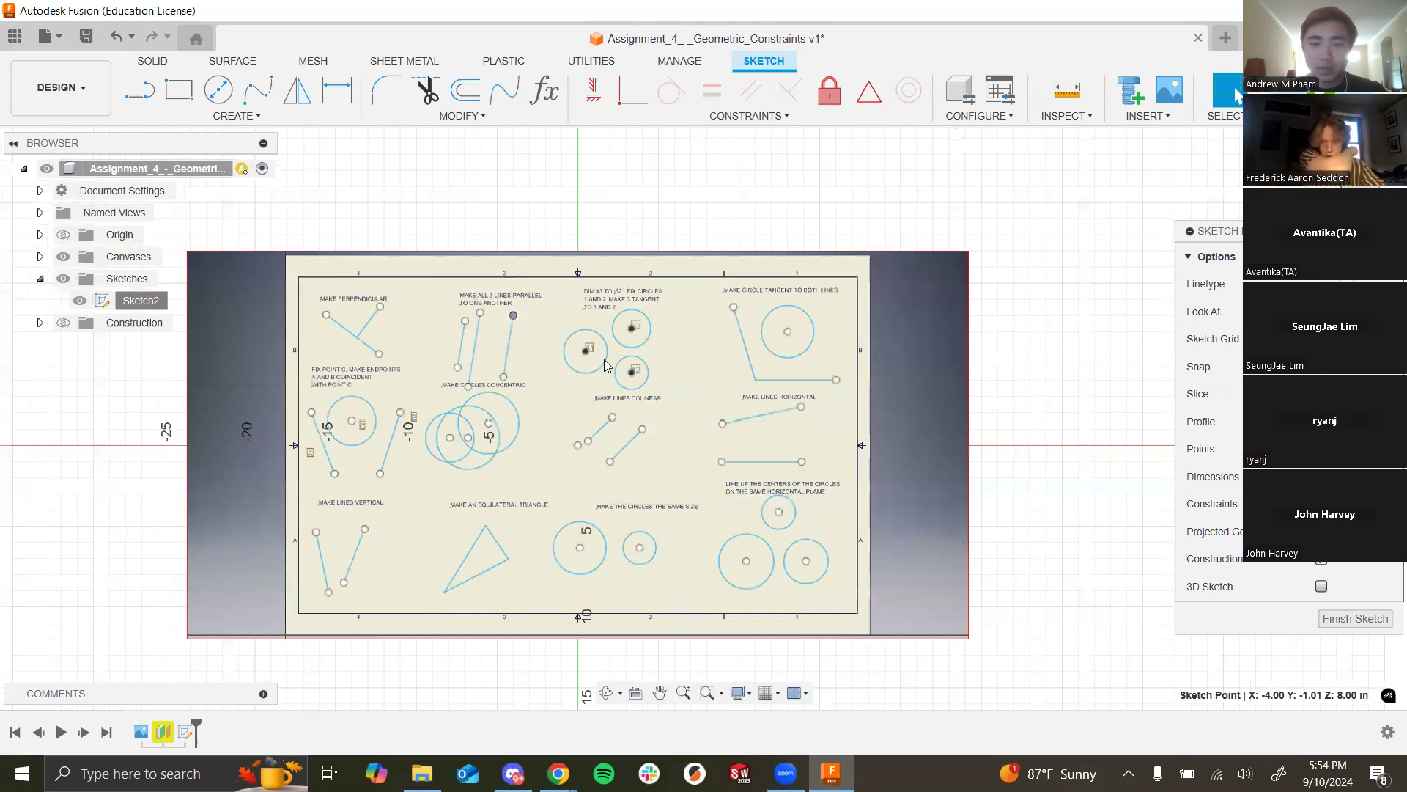
scroll(631, 290, up, 6)
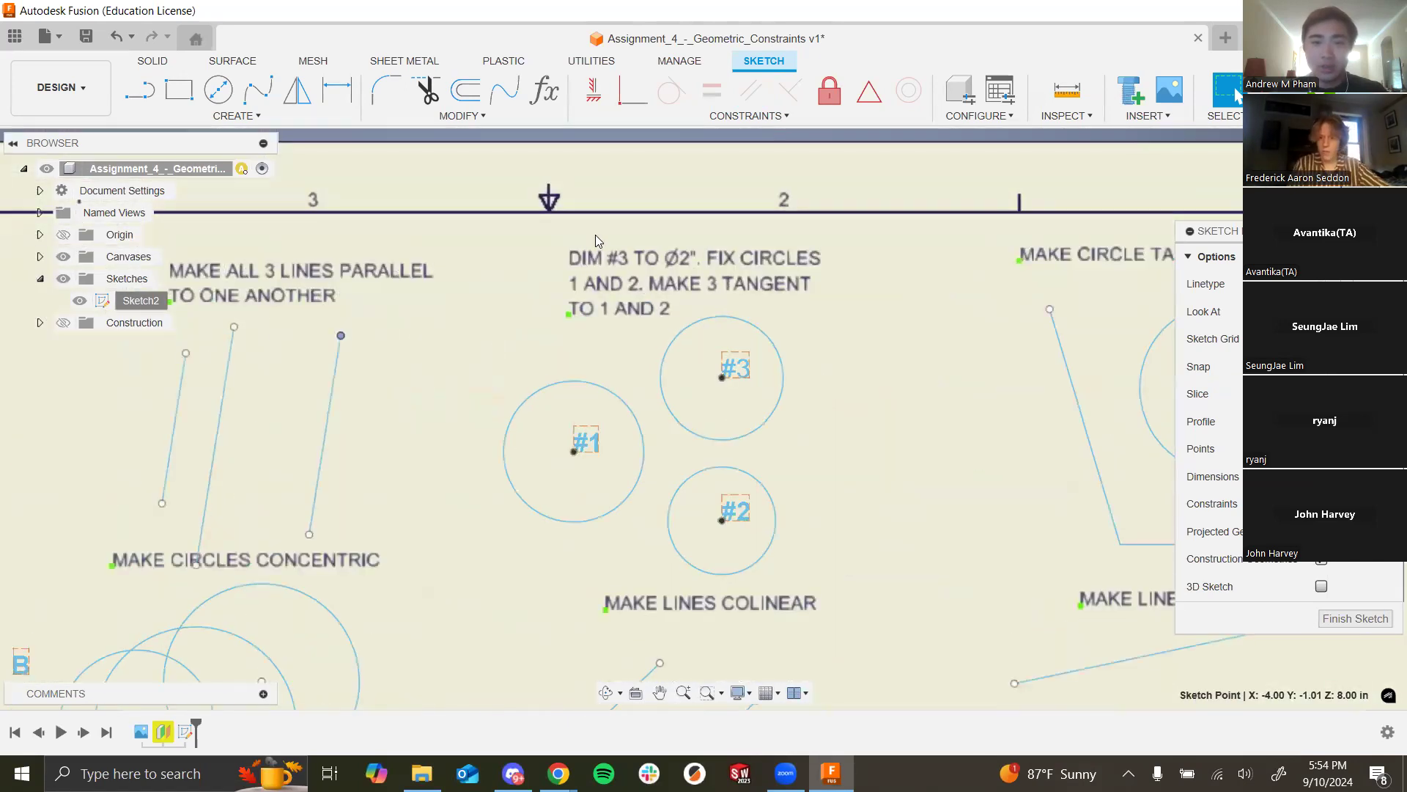
scroll(596, 235, up, 1)
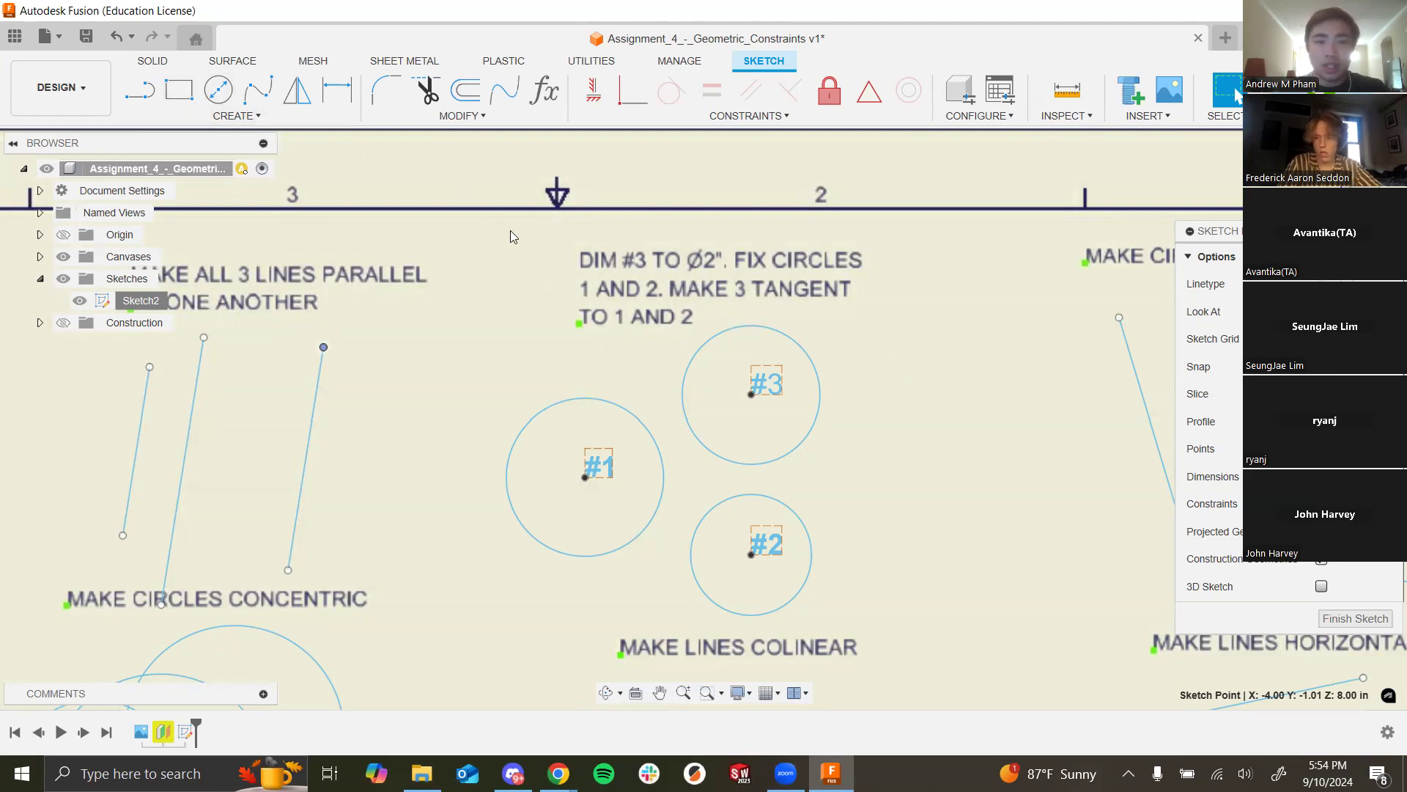
Step: Give circle #3 a 2.00 in diameter dimension, discarding an accidental distance dimension
click(354, 99)
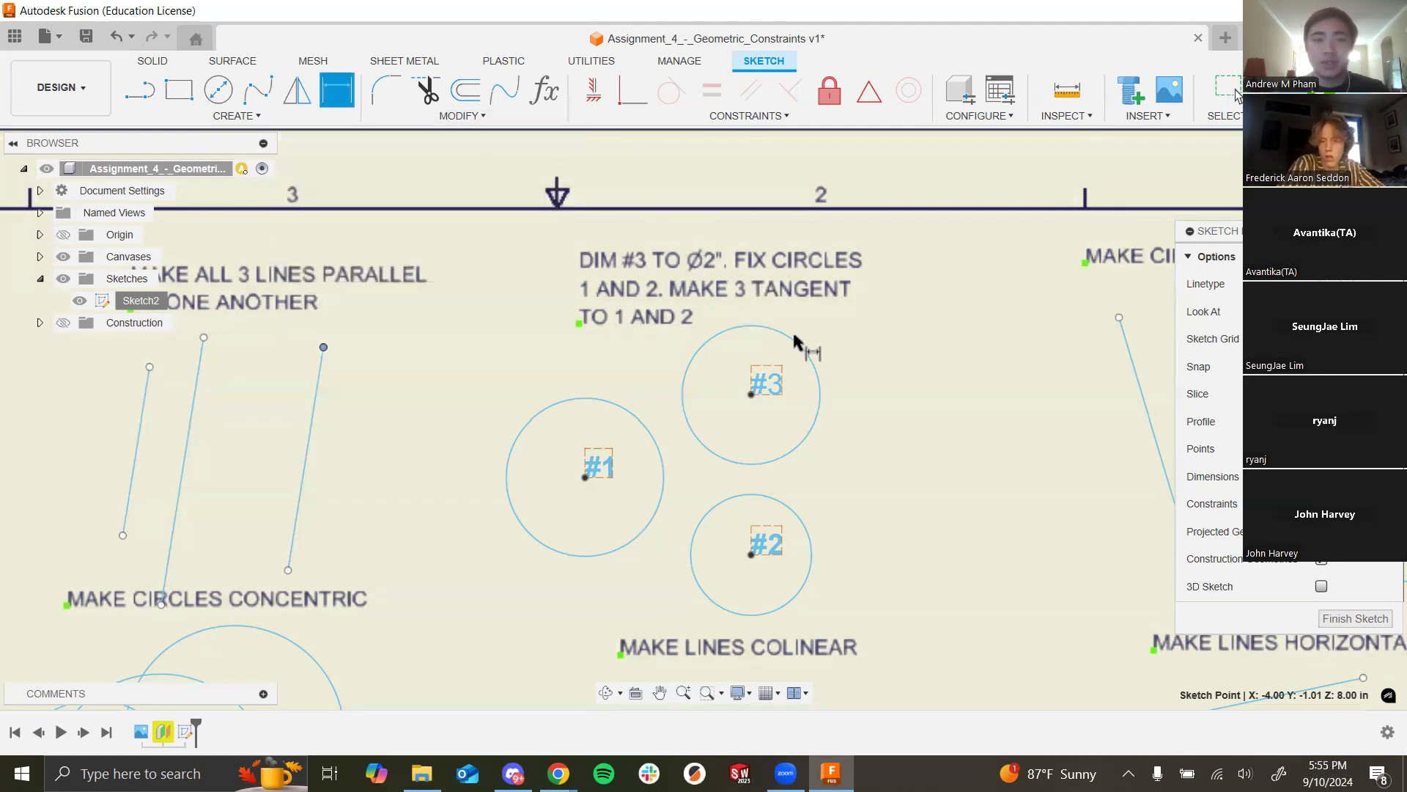
click(806, 359)
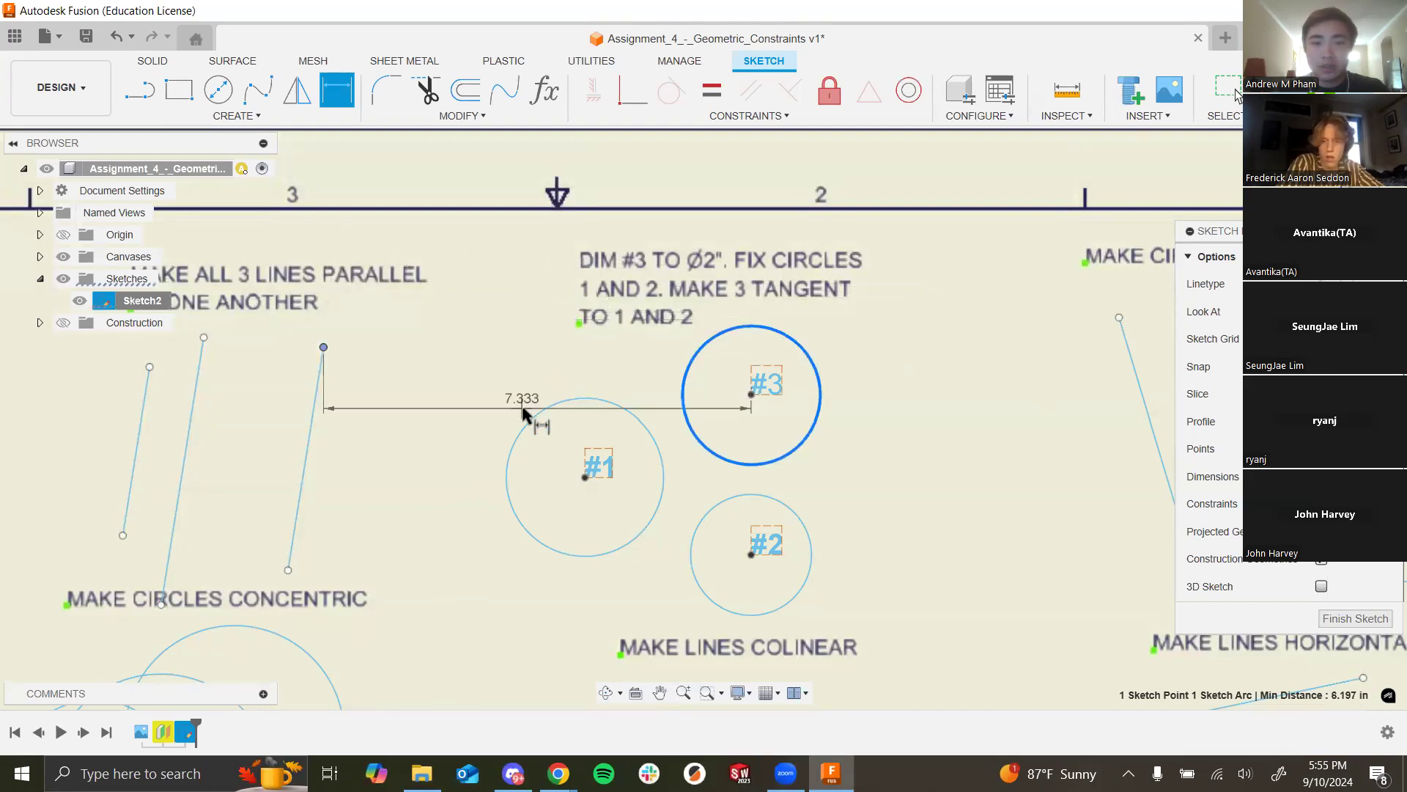
click(323, 348)
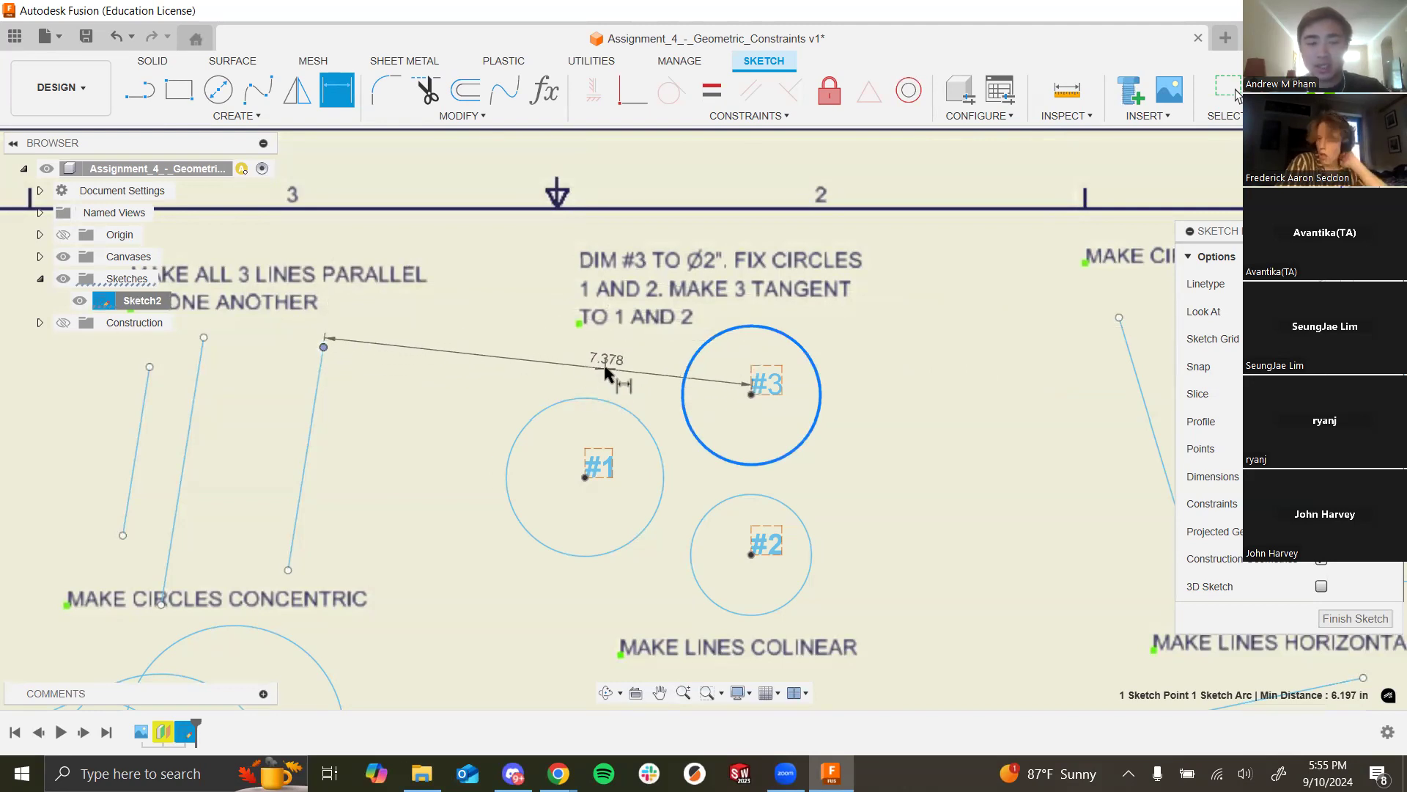
key(Escape)
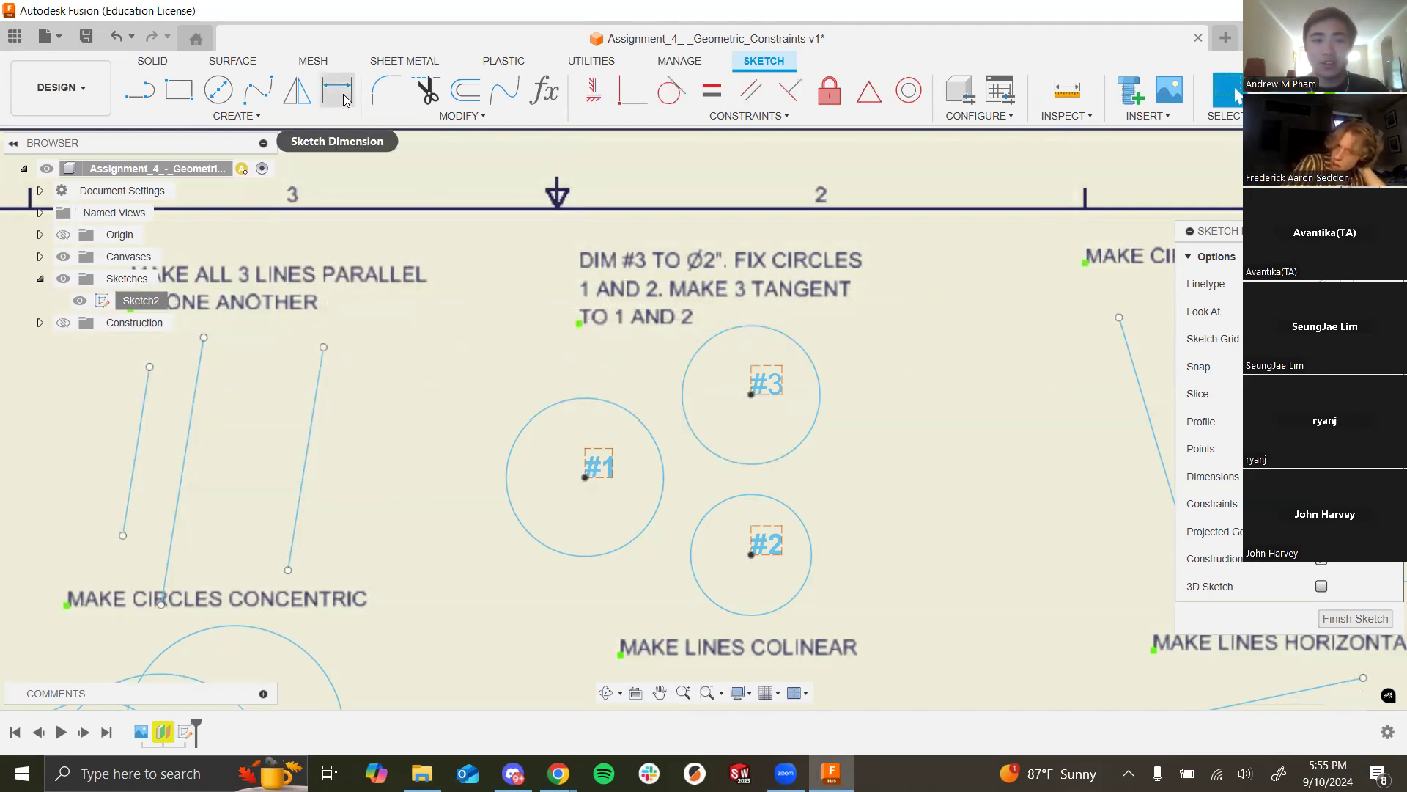
click(343, 100)
click(812, 366)
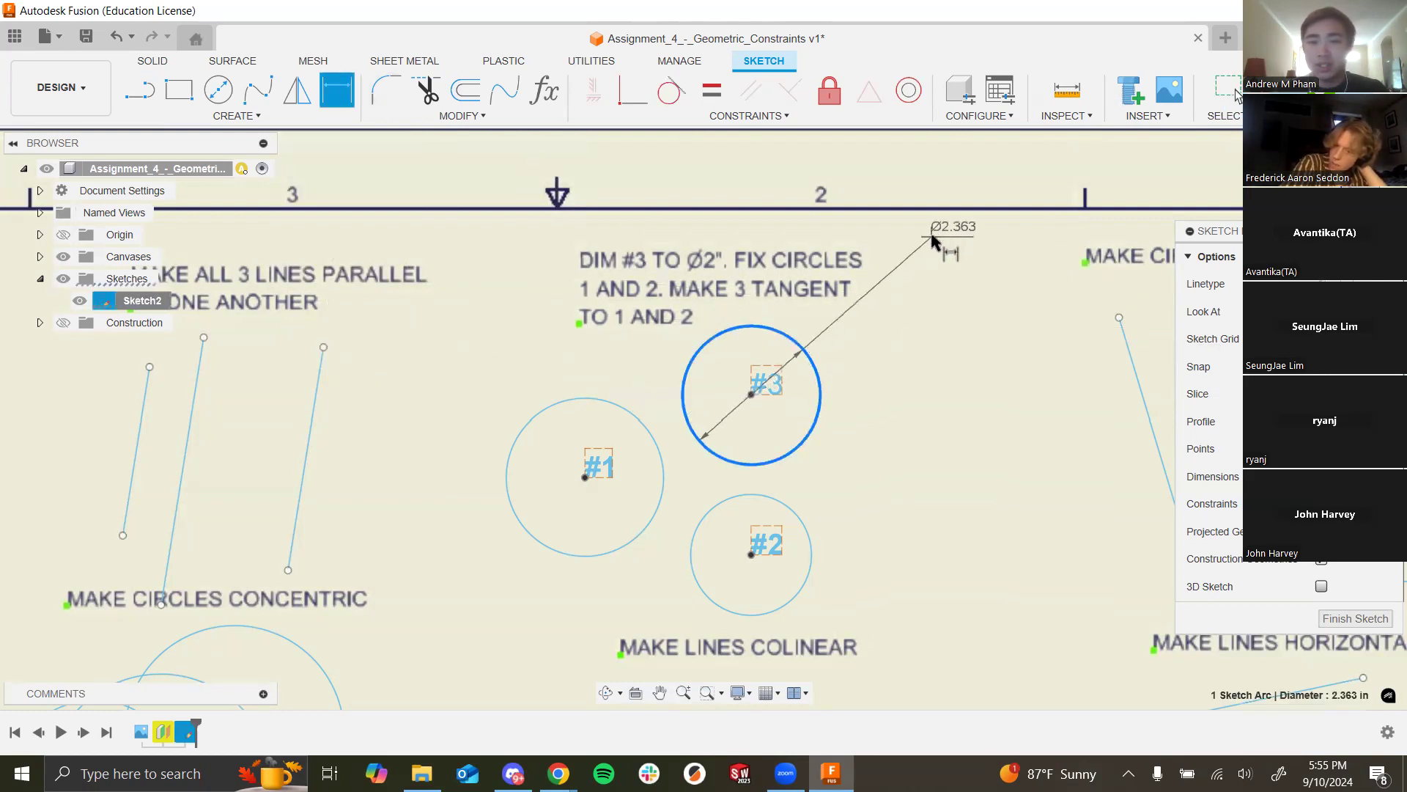
click(911, 288)
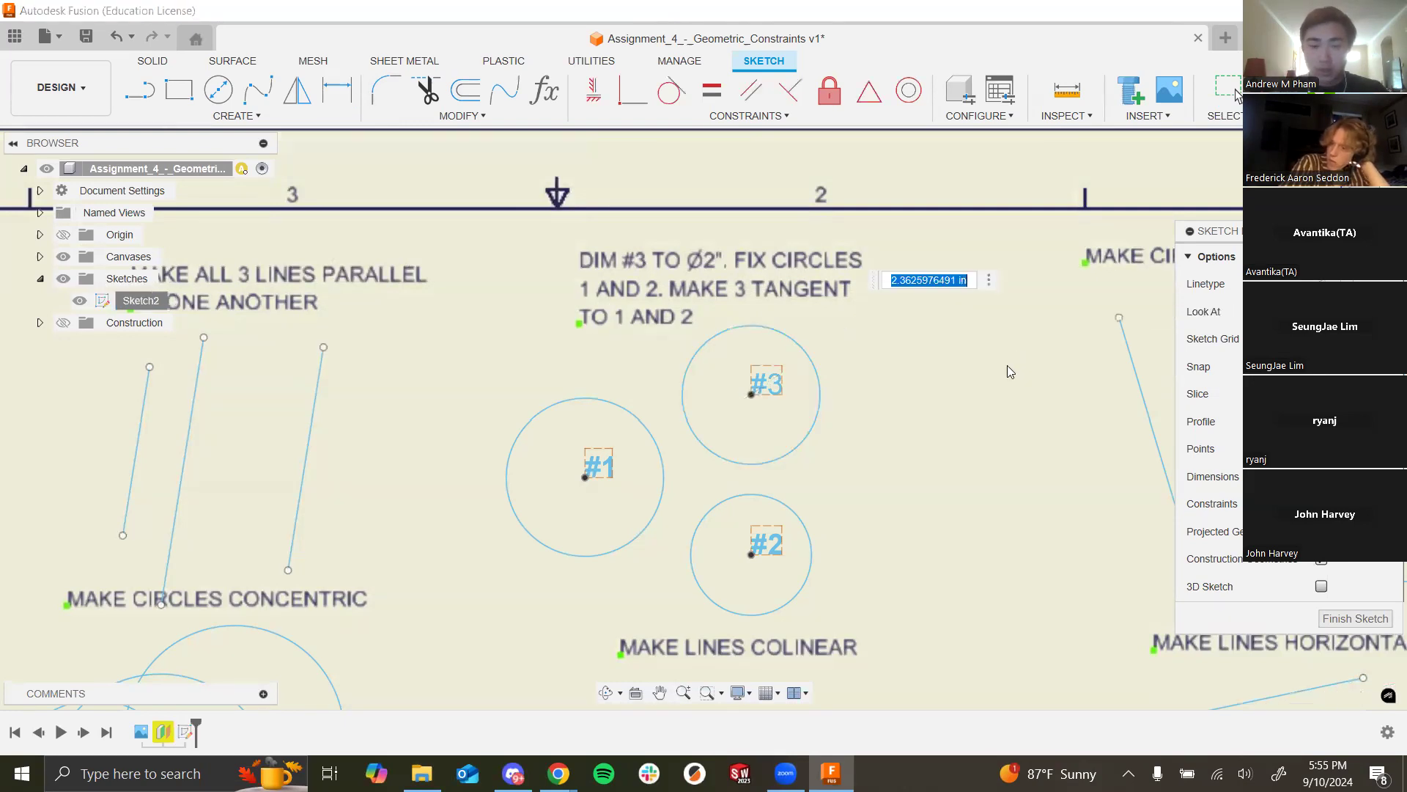
text(2)
key(Return)
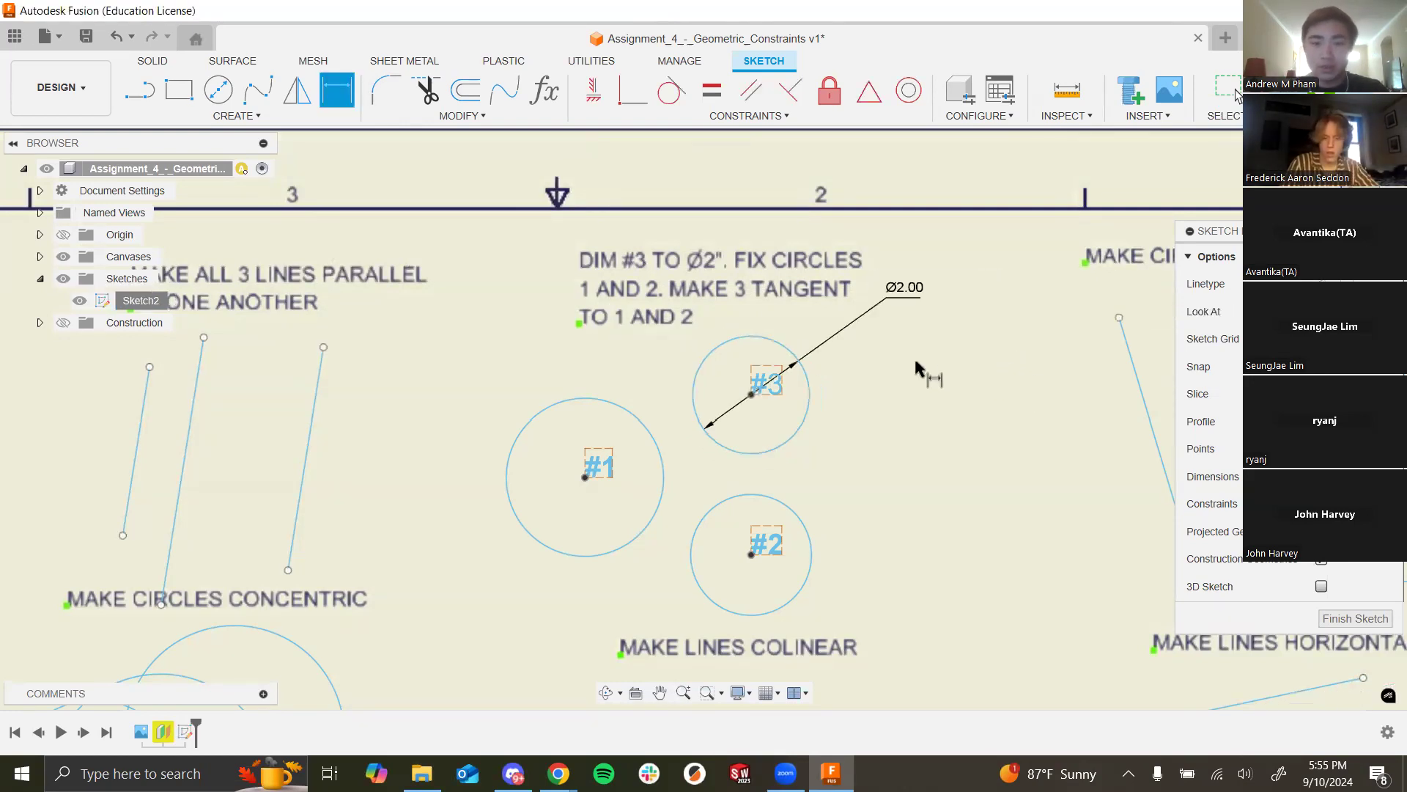
key(Escape)
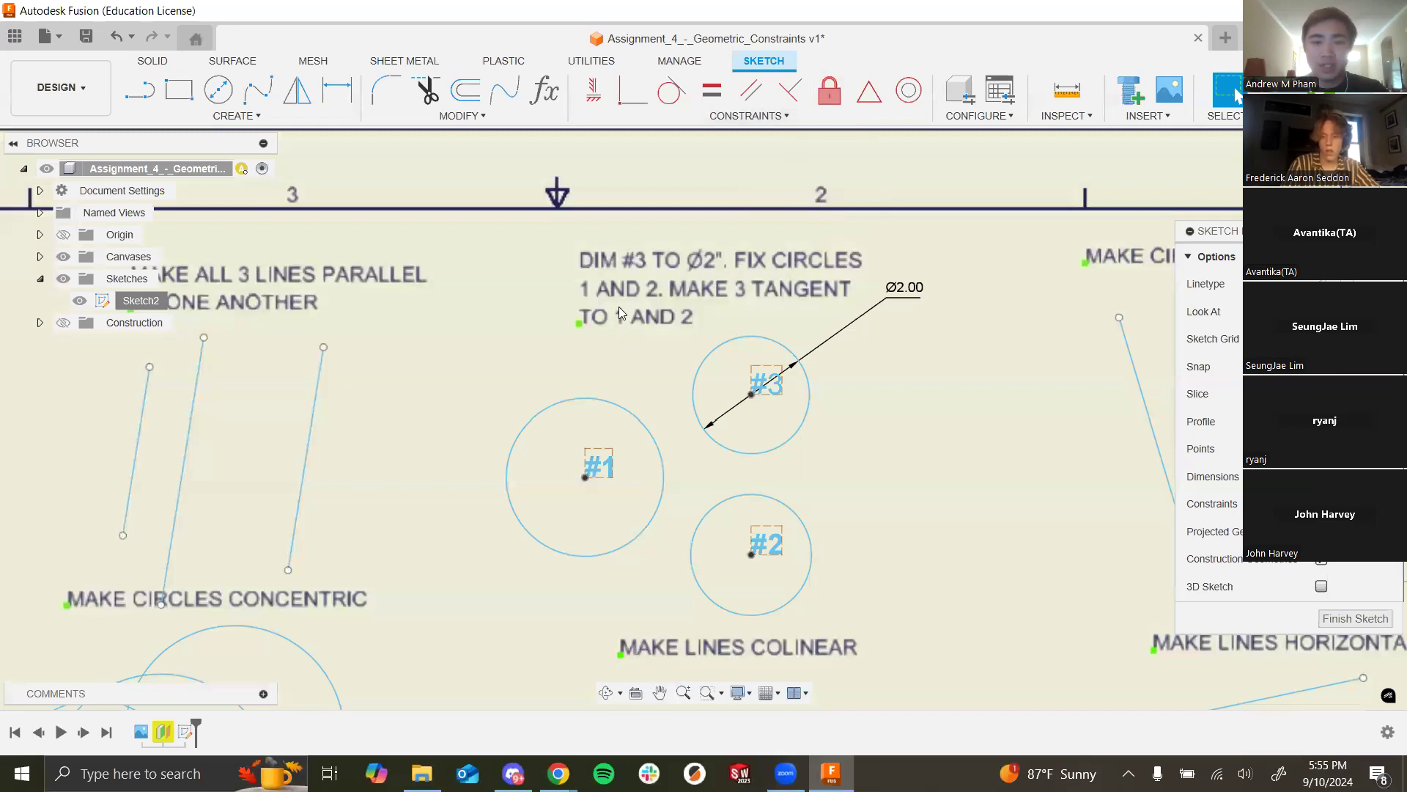
Step: Apply the Fix/UnFix constraint to circle #1 and circle #2 in the tangency exercise
click(829, 100)
click(631, 416)
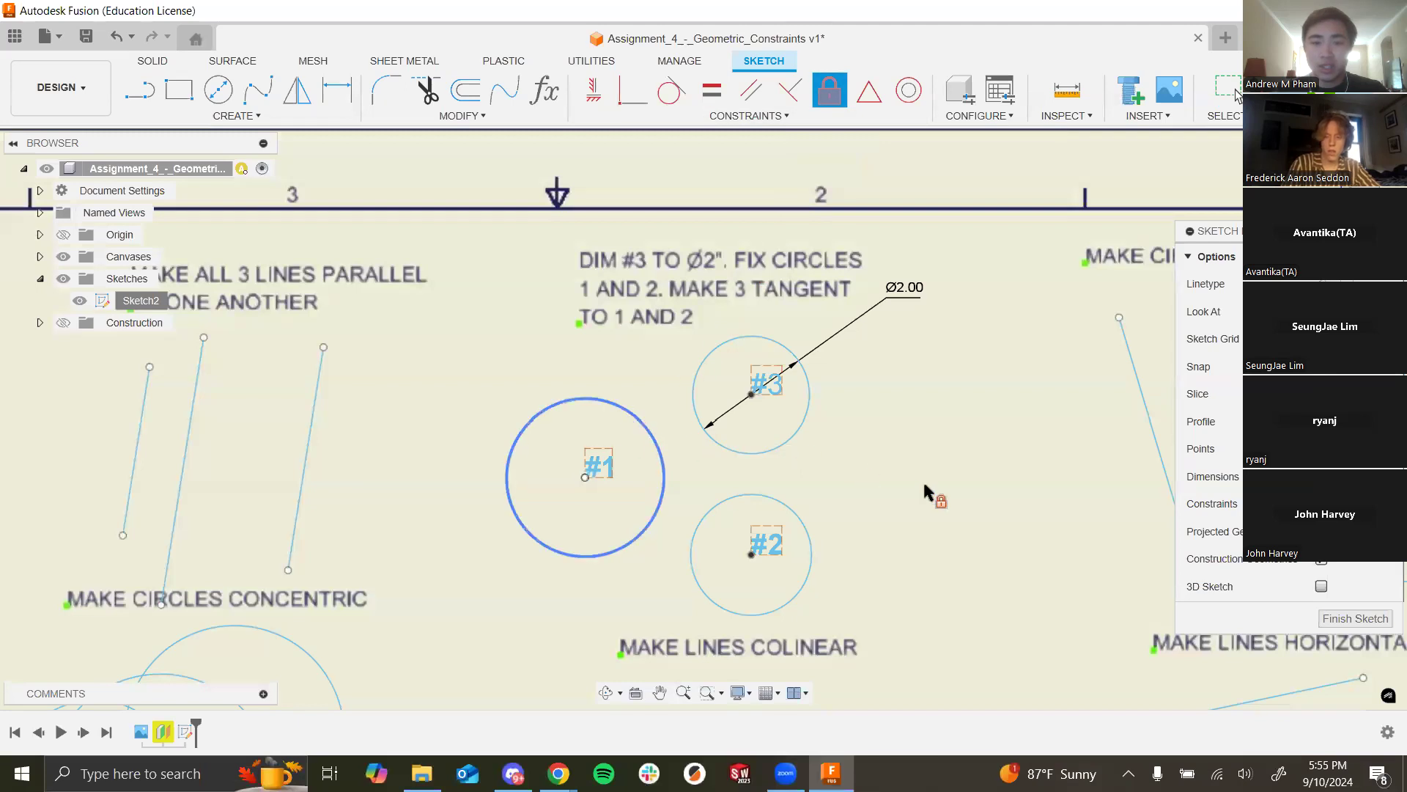
click(811, 548)
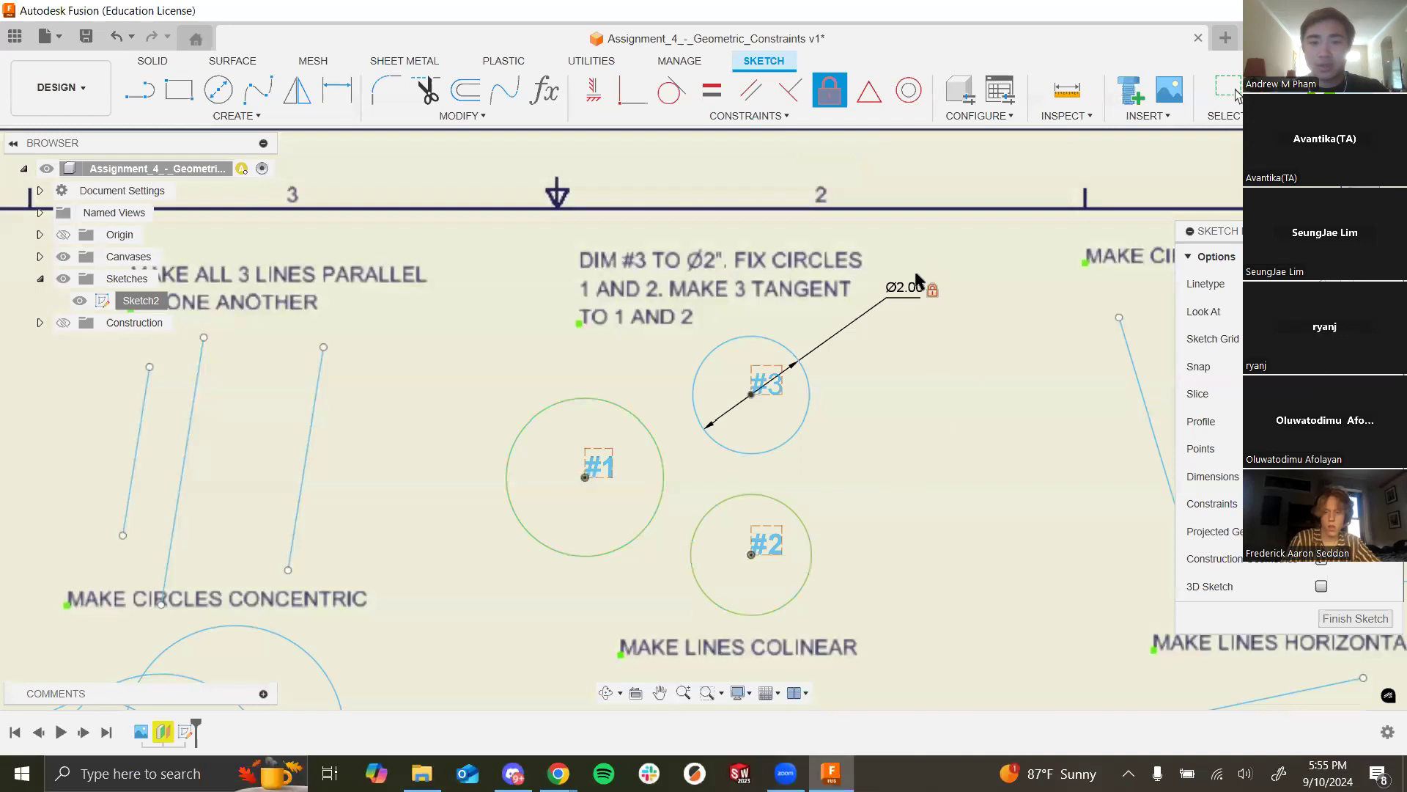
key(Escape)
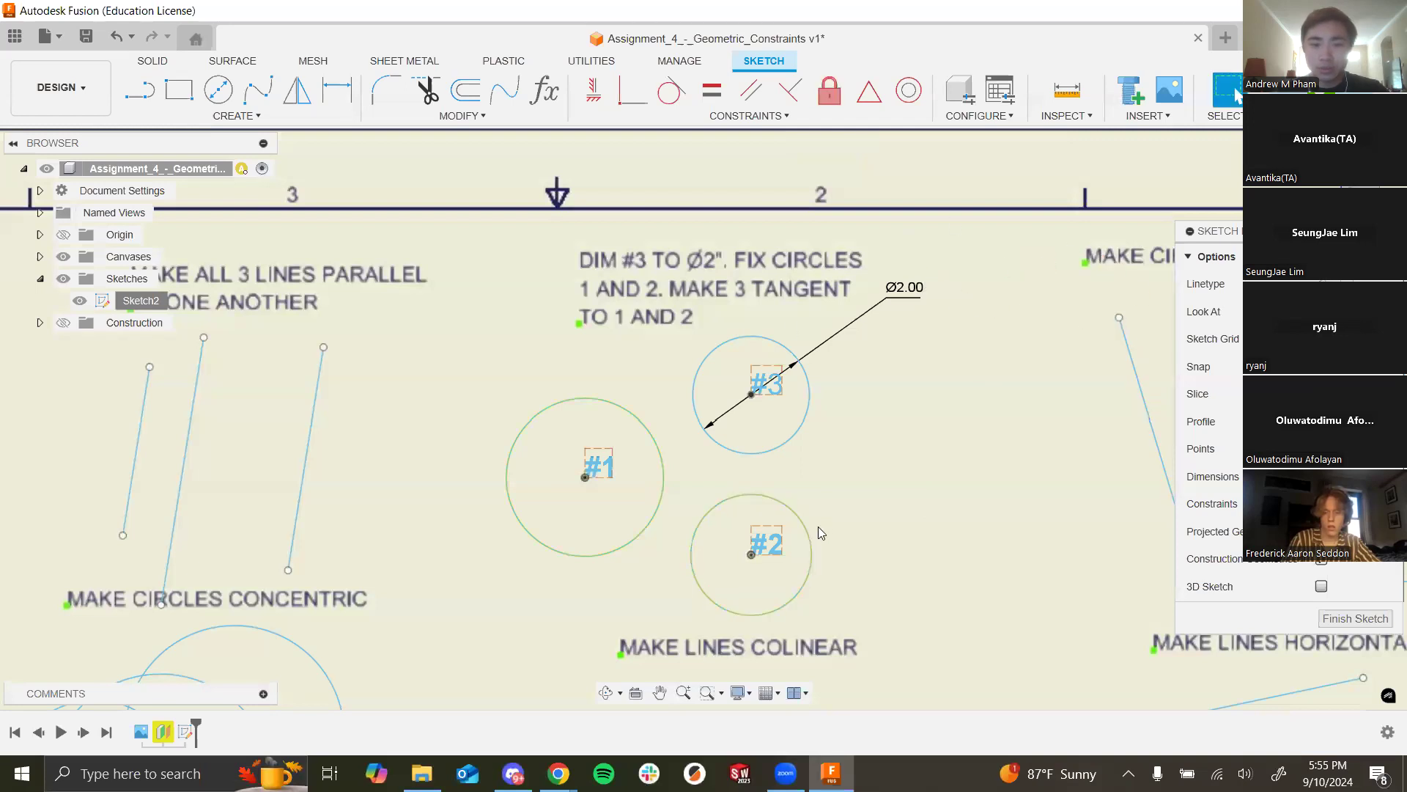
scroll(892, 443, down, 5)
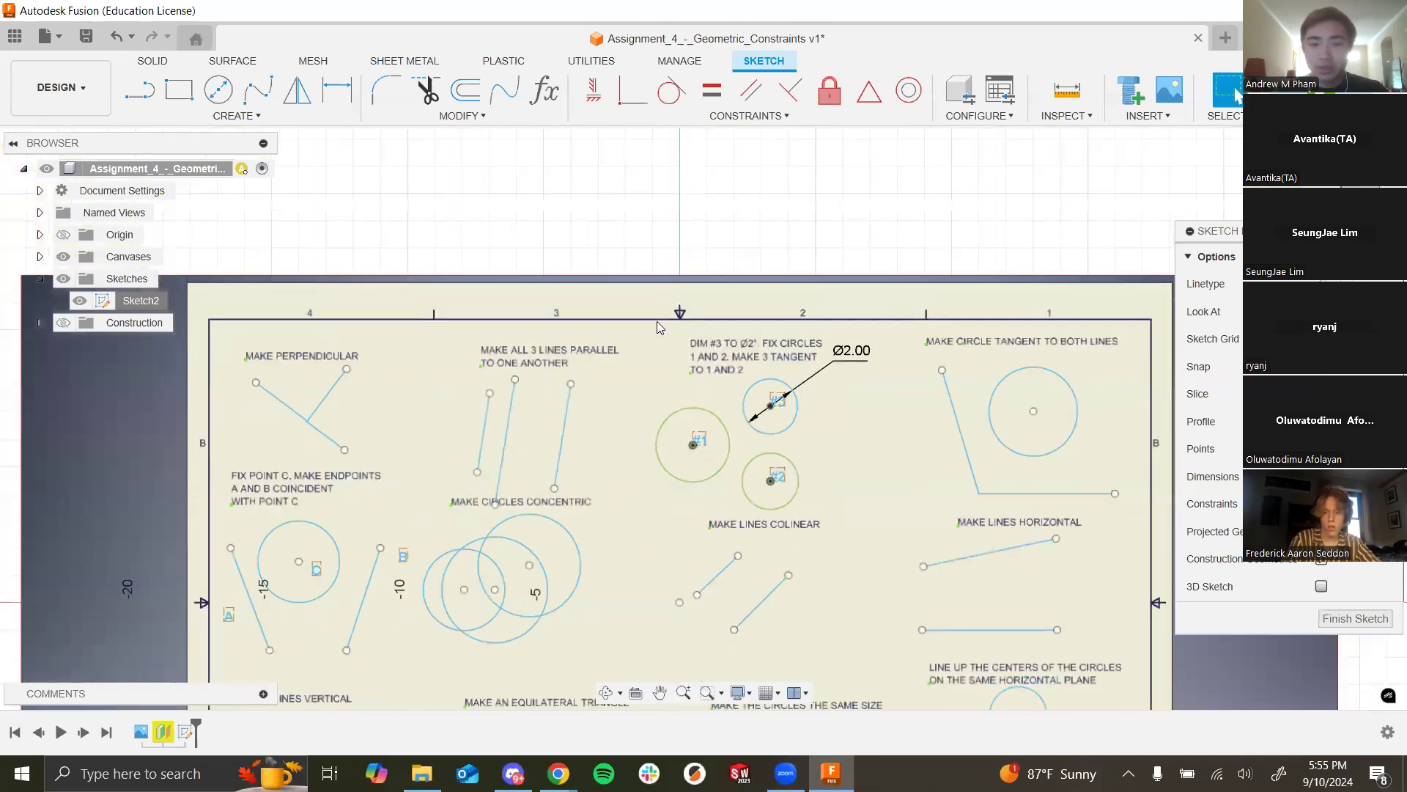
scroll(748, 503, up, 4)
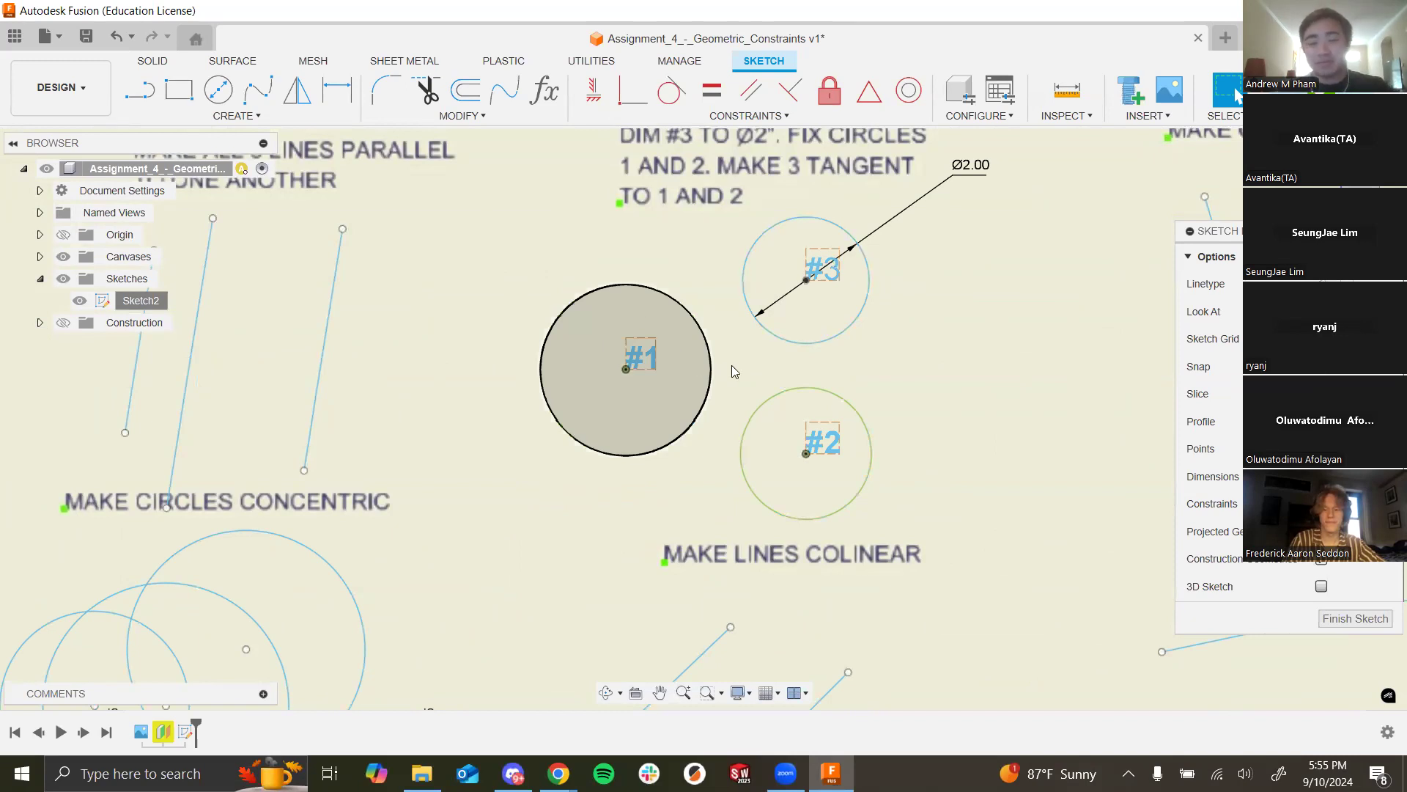
click(814, 400)
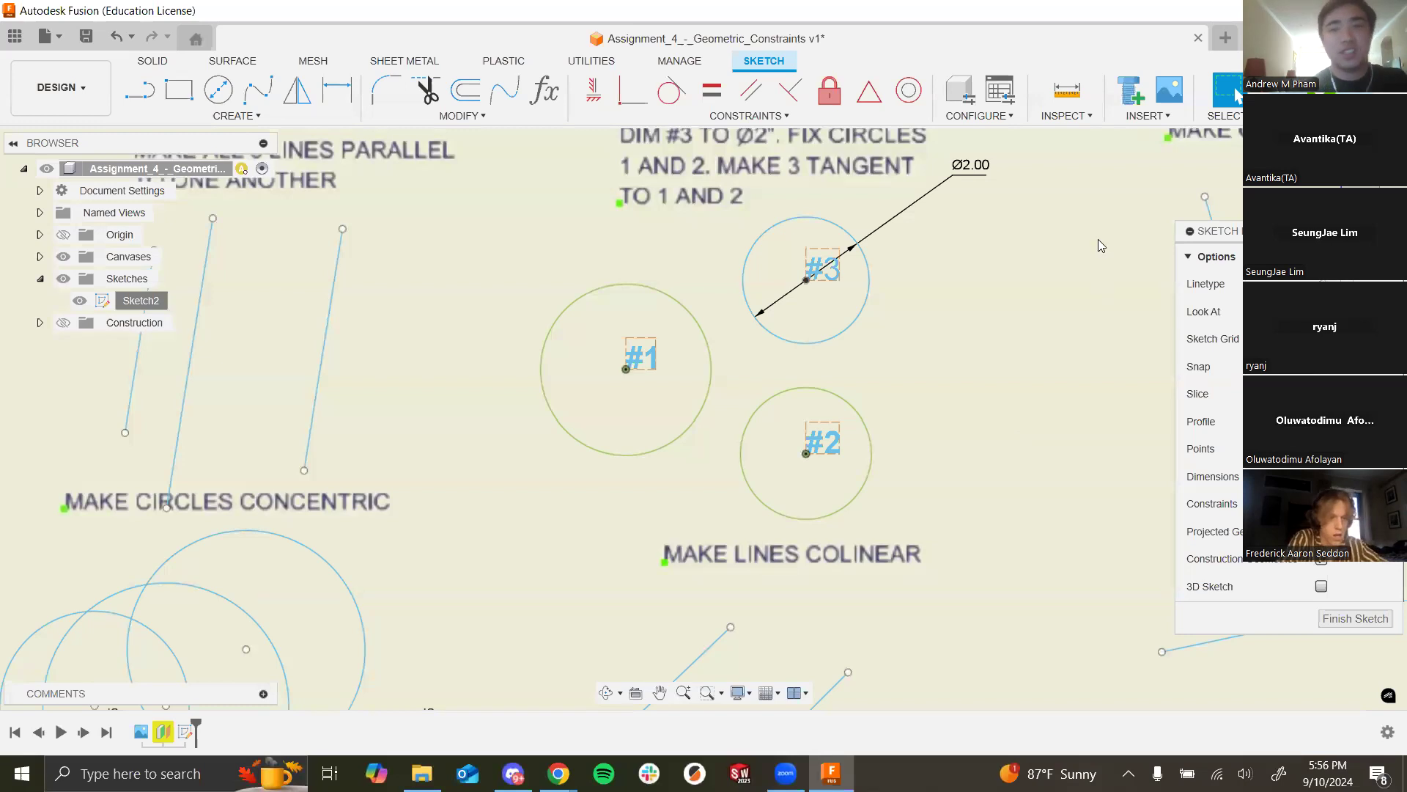
scroll(647, 496, down, 2)
scroll(774, 262, up, 3)
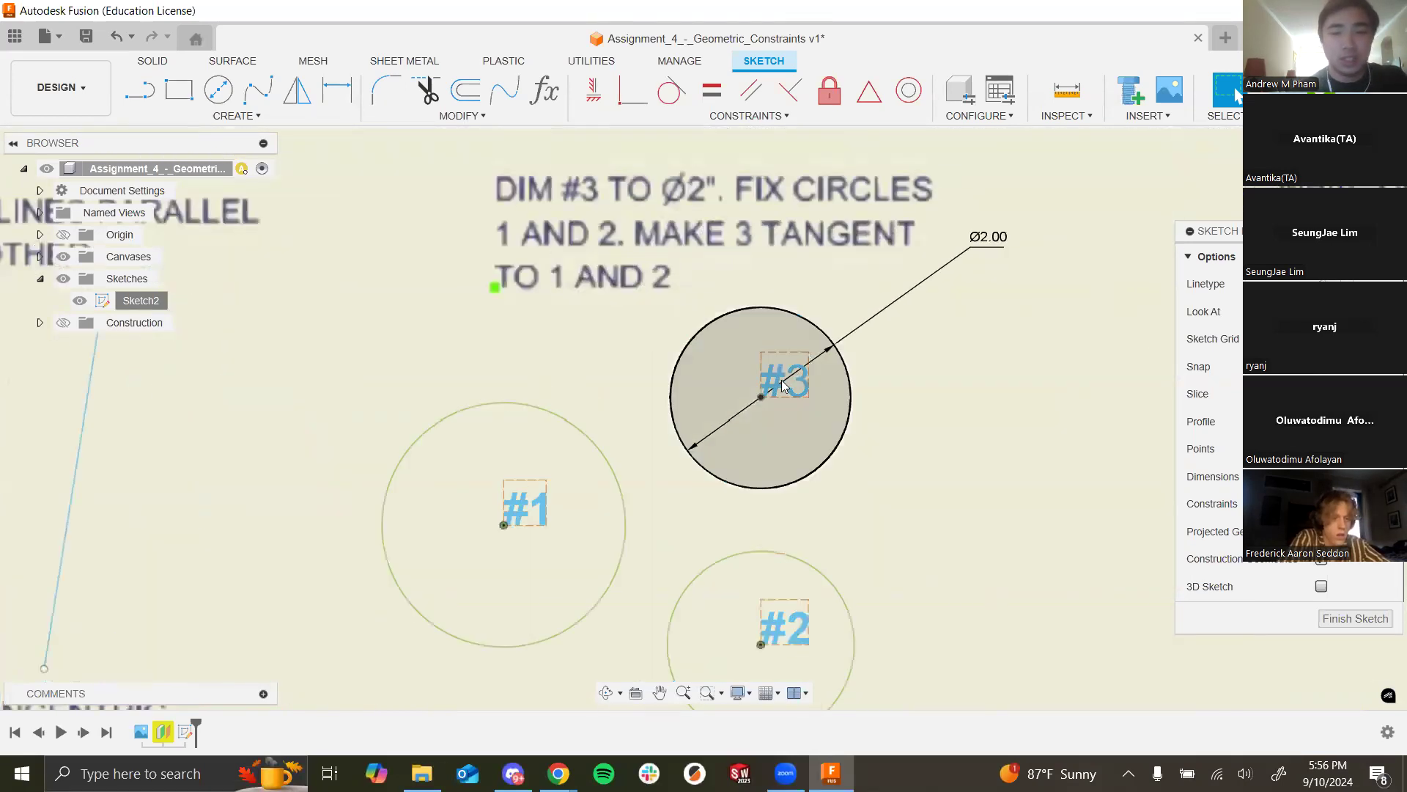
scroll(687, 494, down, 2)
scroll(908, 499, down, 3)
scroll(859, 592, up, 3)
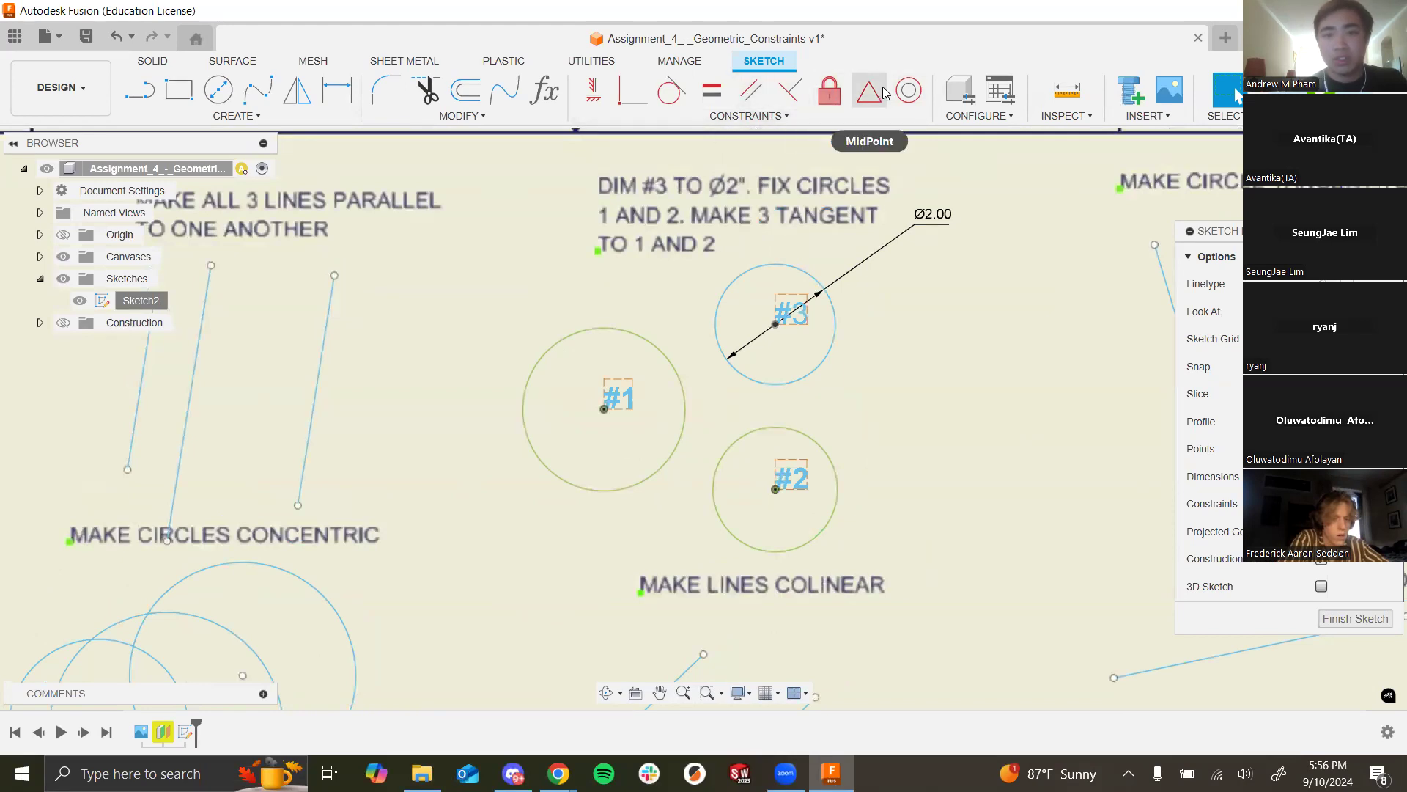
Step: Make circle #3 tangent to both circle #1 and circle #2
click(670, 92)
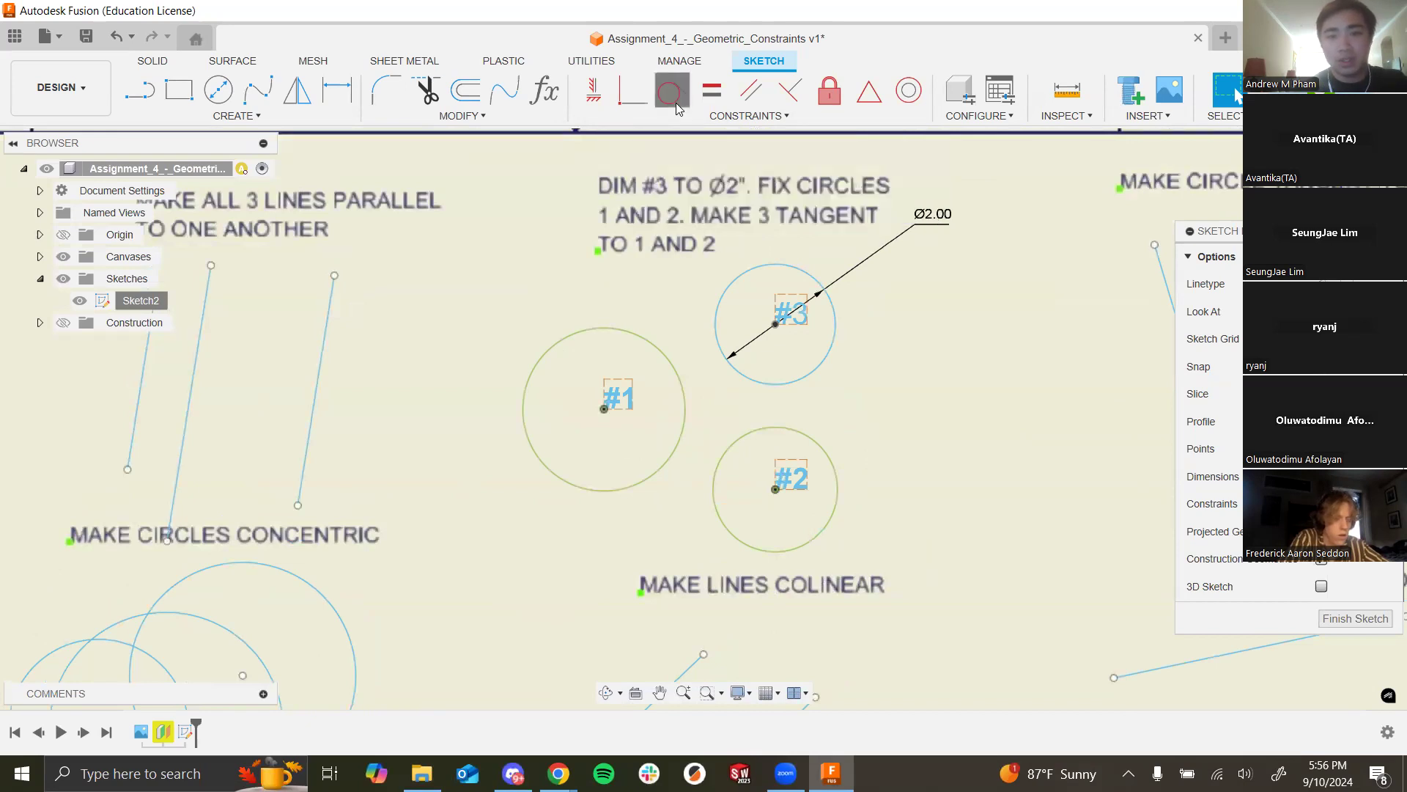
click(662, 341)
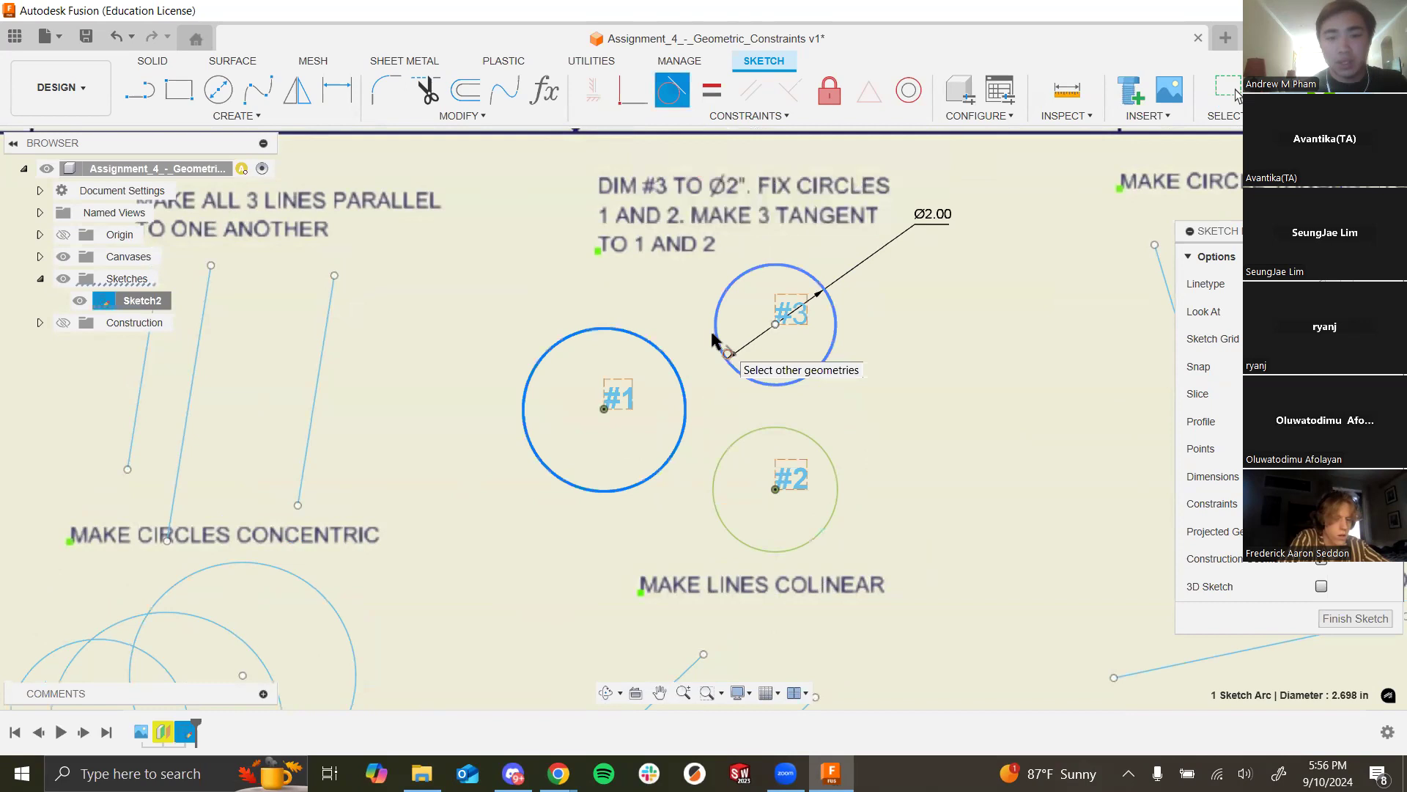
click(714, 339)
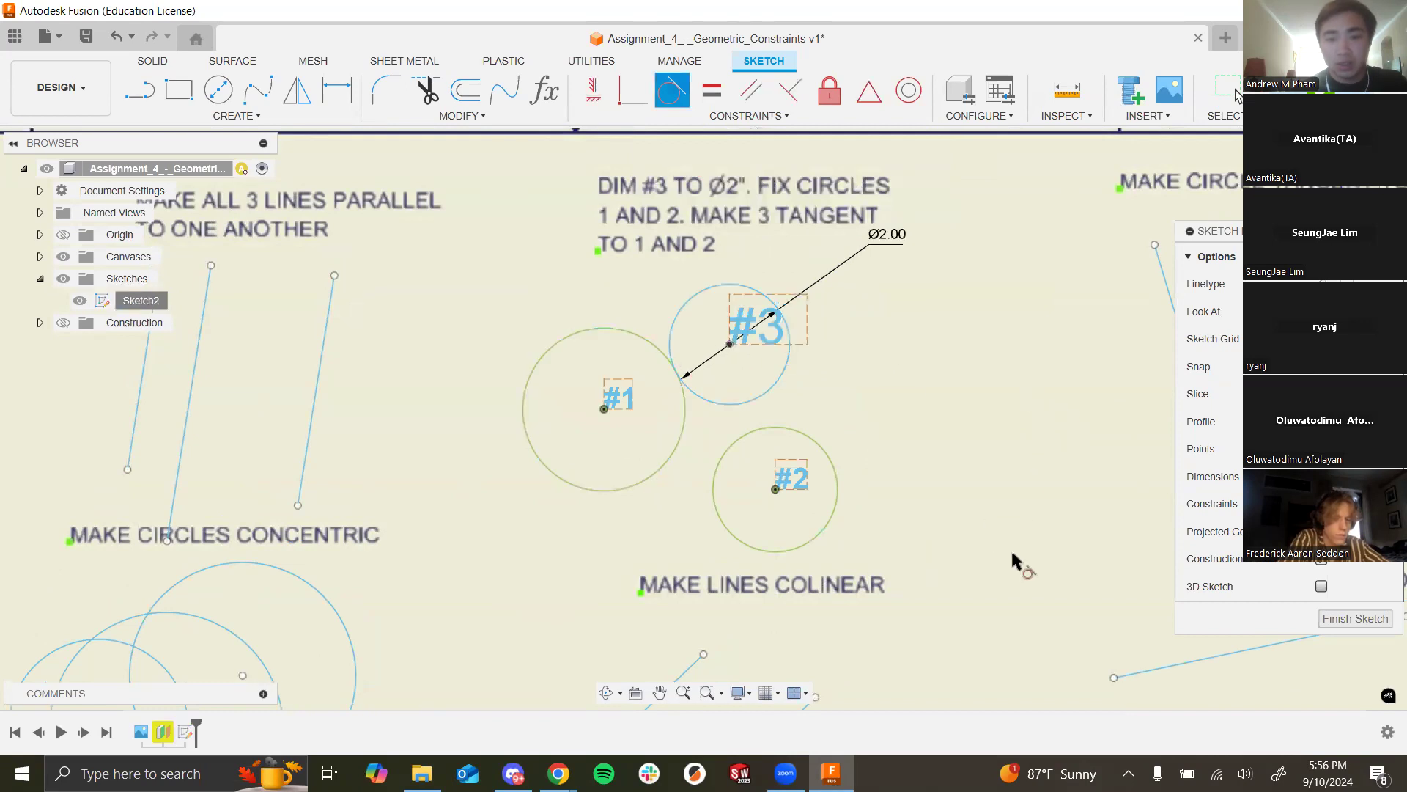
click(776, 377)
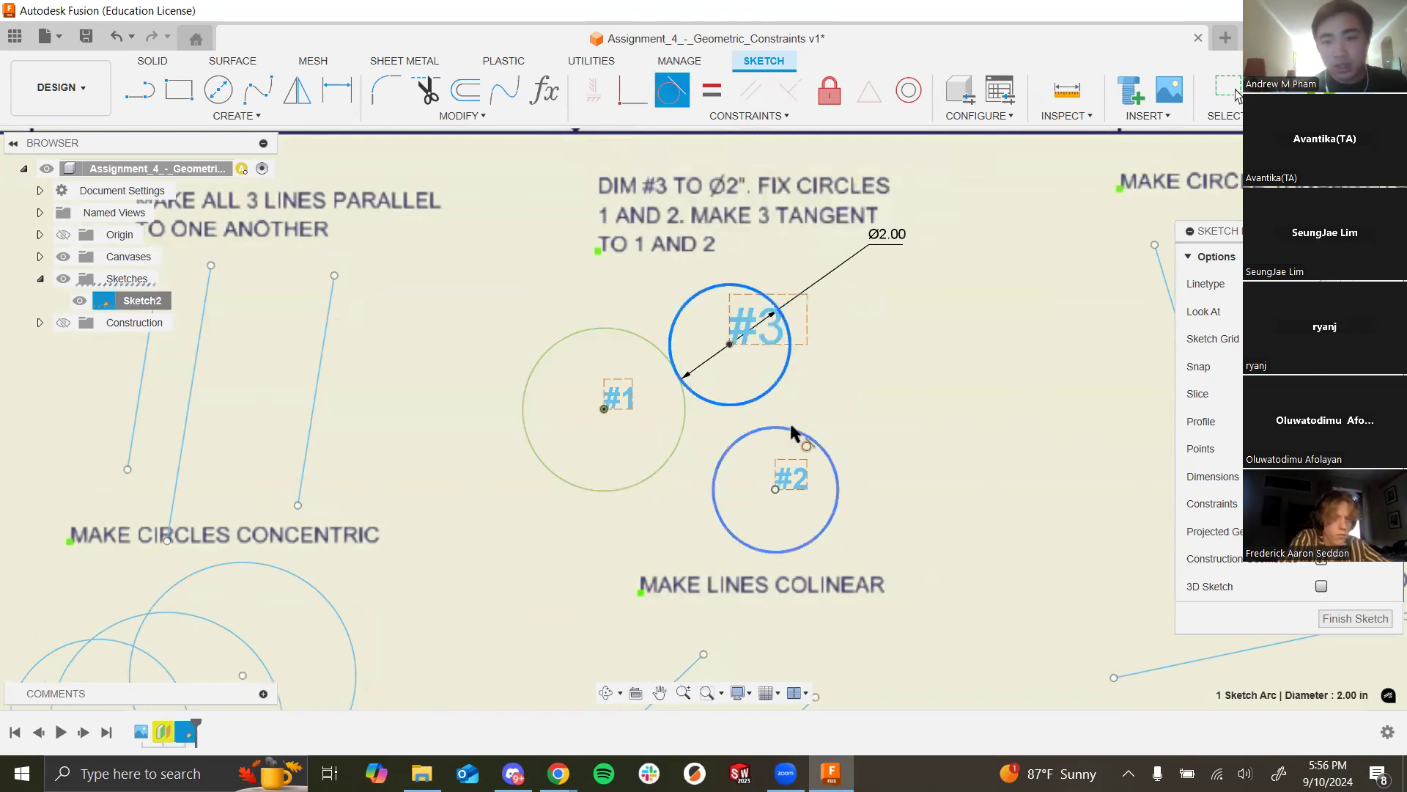
click(795, 431)
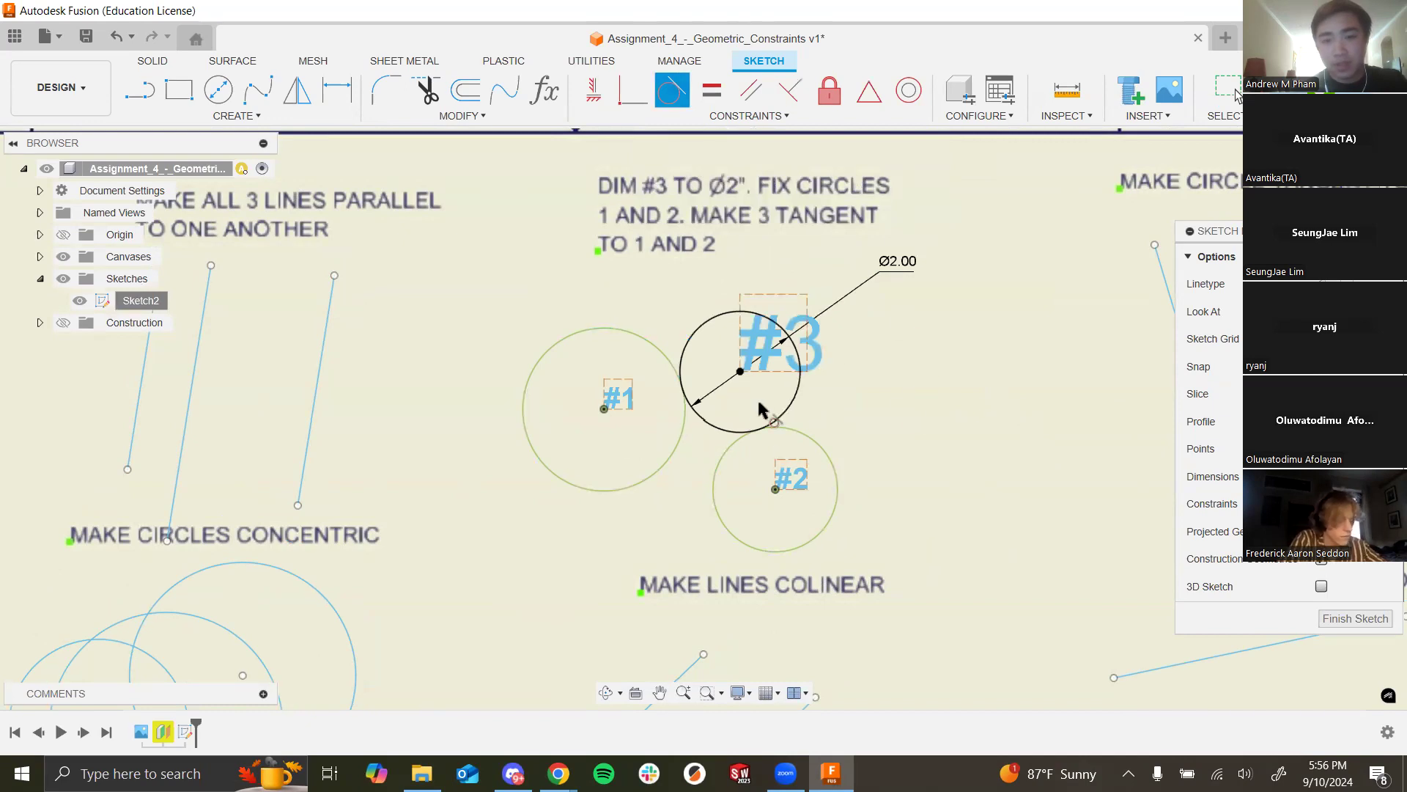
key(Escape)
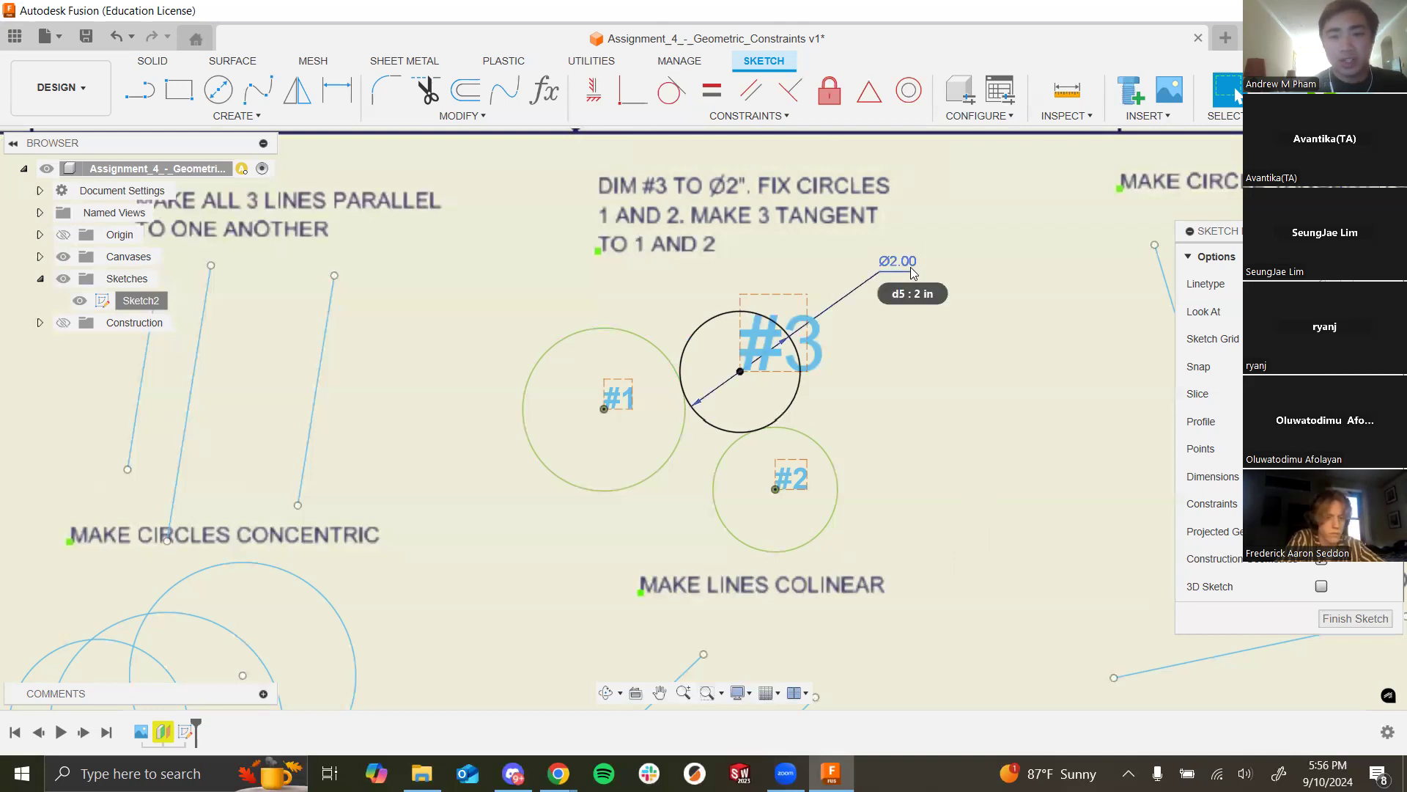
Step: Move the Ø2.00 dimension label aside and fix circle #1 in place
drag(915, 272, 1026, 298)
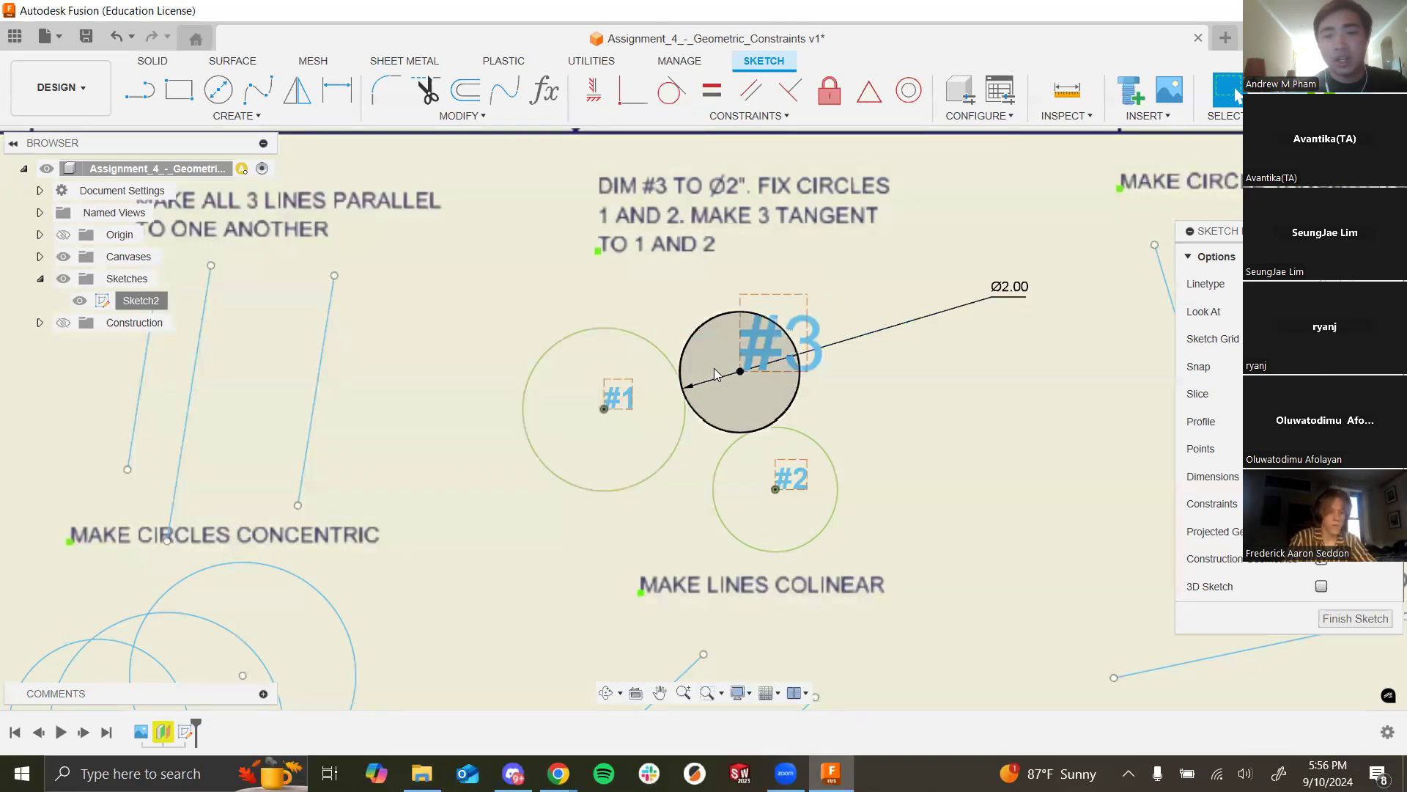
click(677, 453)
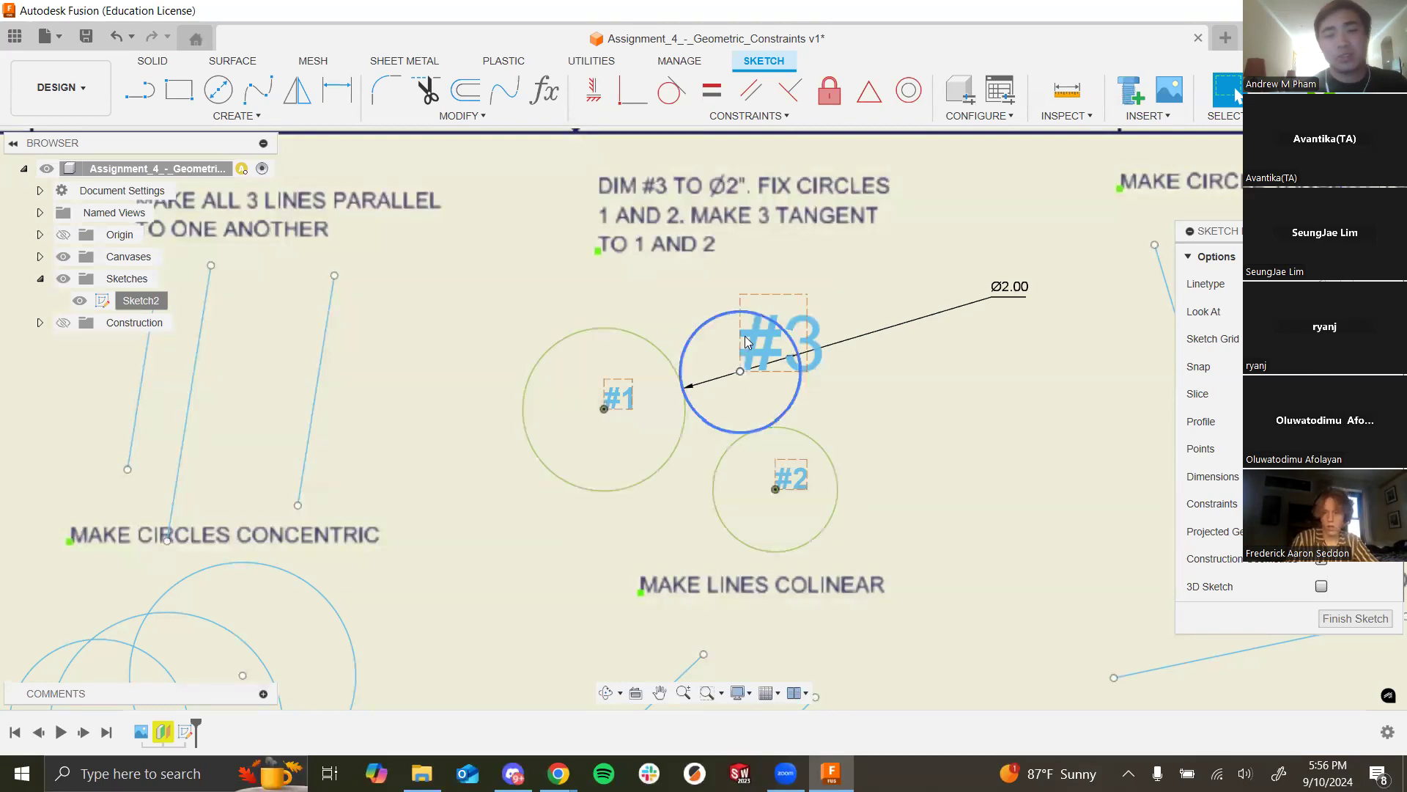
scroll(799, 419, down, 5)
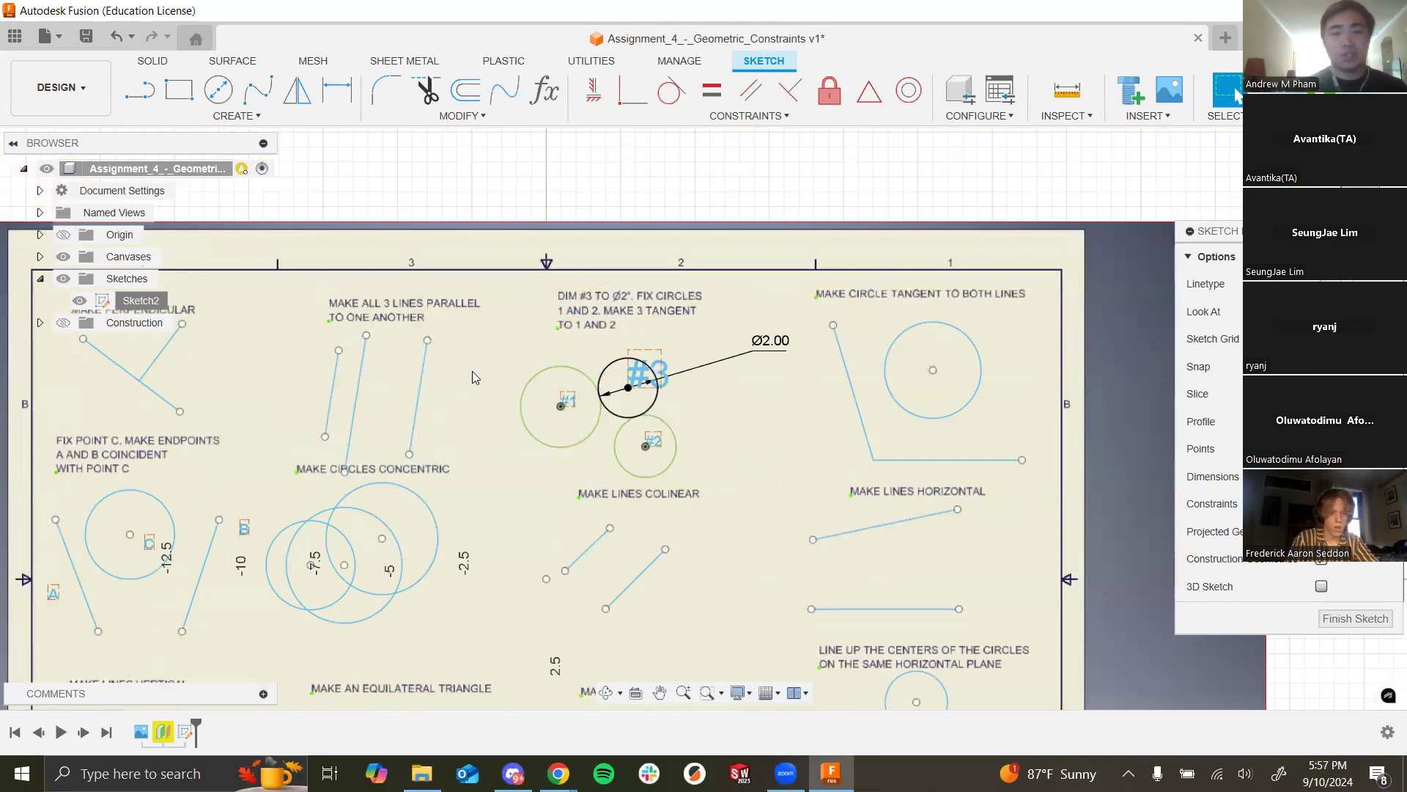
scroll(484, 476, down, 4)
Step: Drag circle #3's Ø2.00 dimension label slightly down and to the left
scroll(623, 557, up, 2)
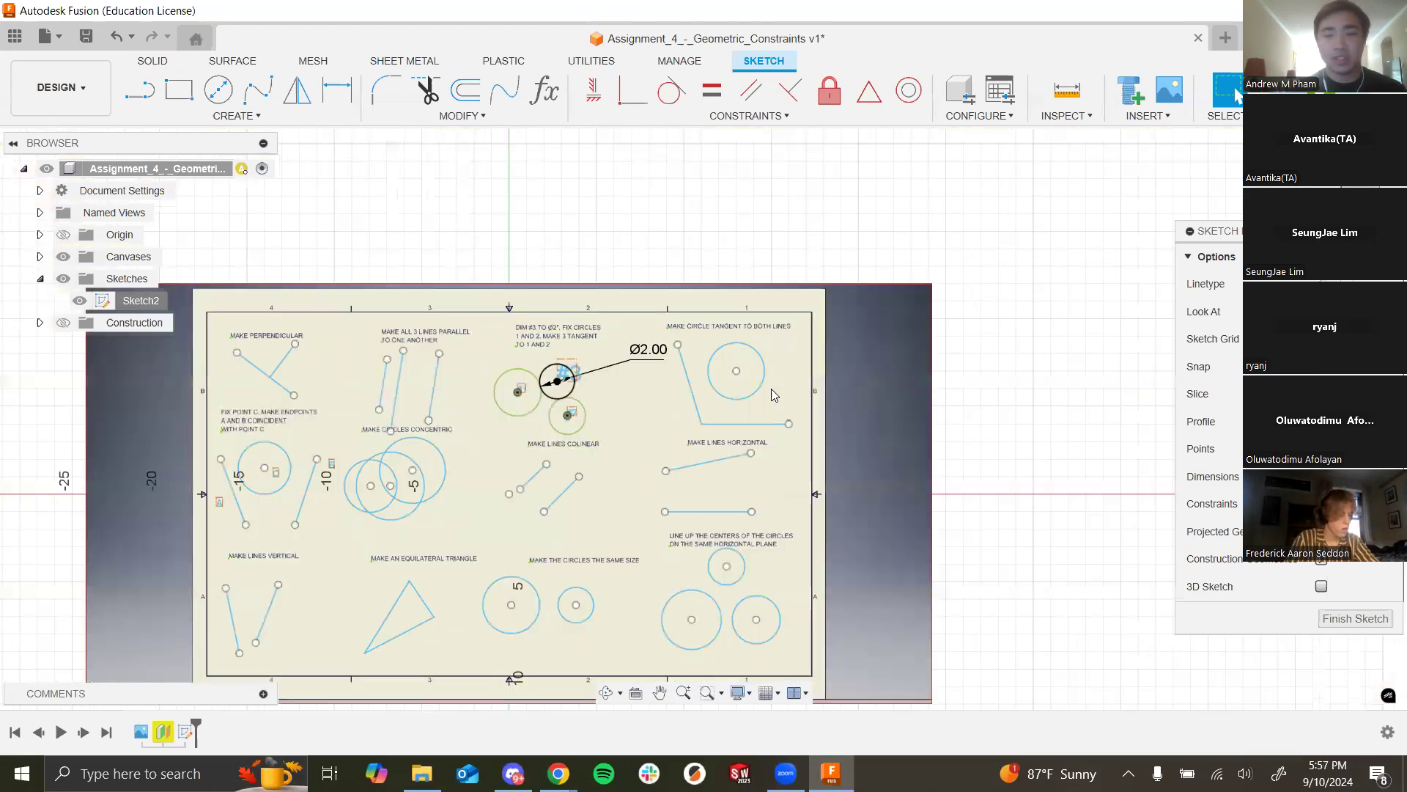
scroll(923, 487, down, 5)
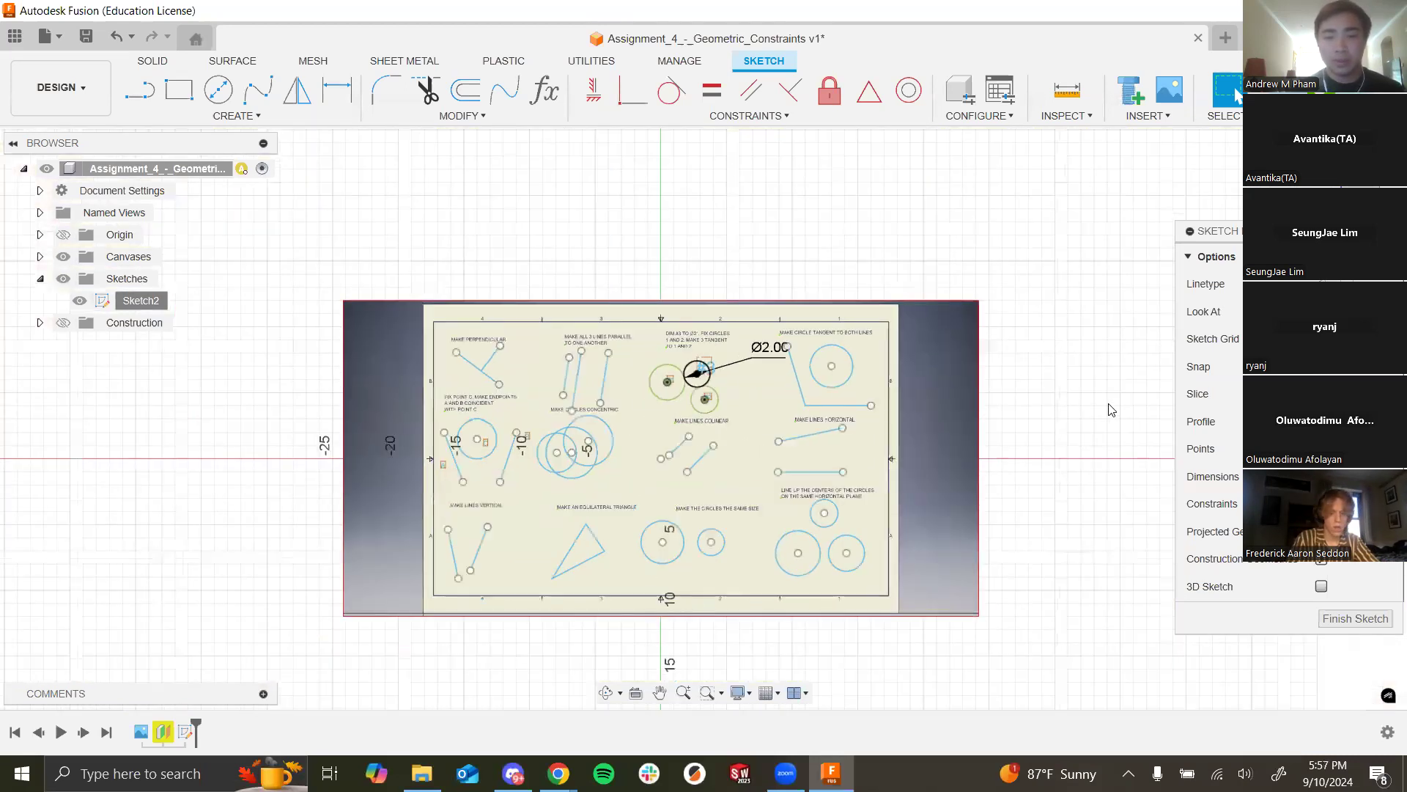
scroll(842, 266, up, 4)
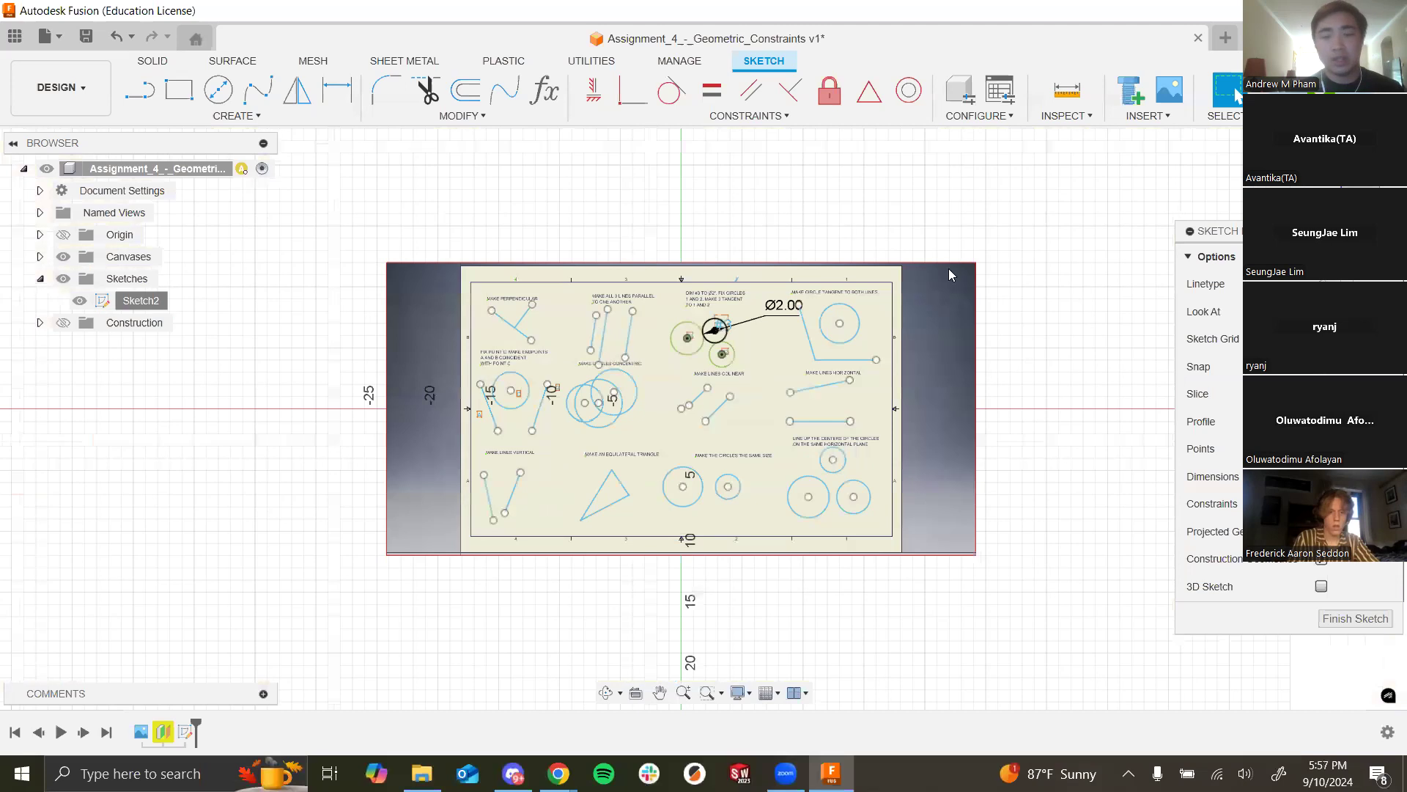
scroll(841, 266, up, 2)
scroll(727, 413, down, 5)
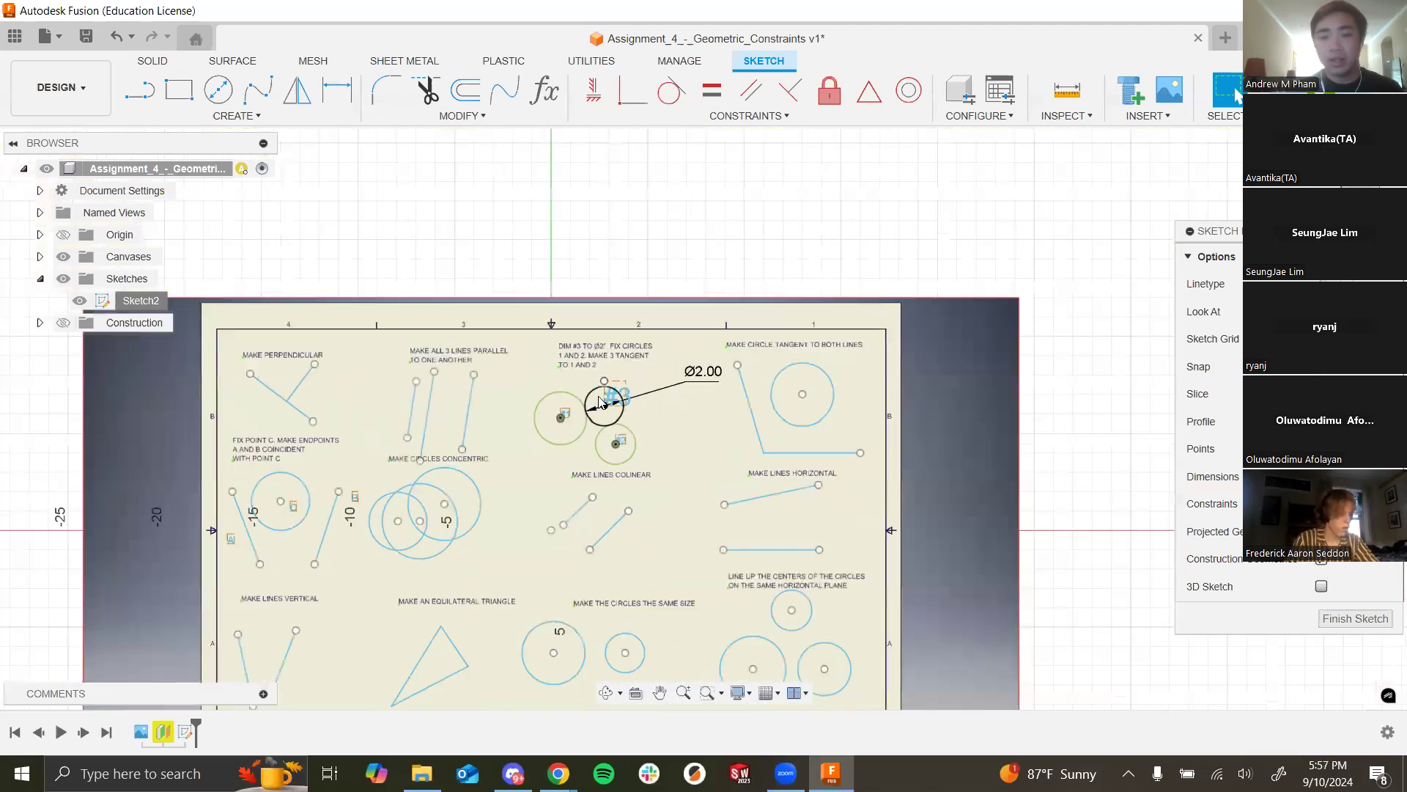
scroll(799, 520, down, 1)
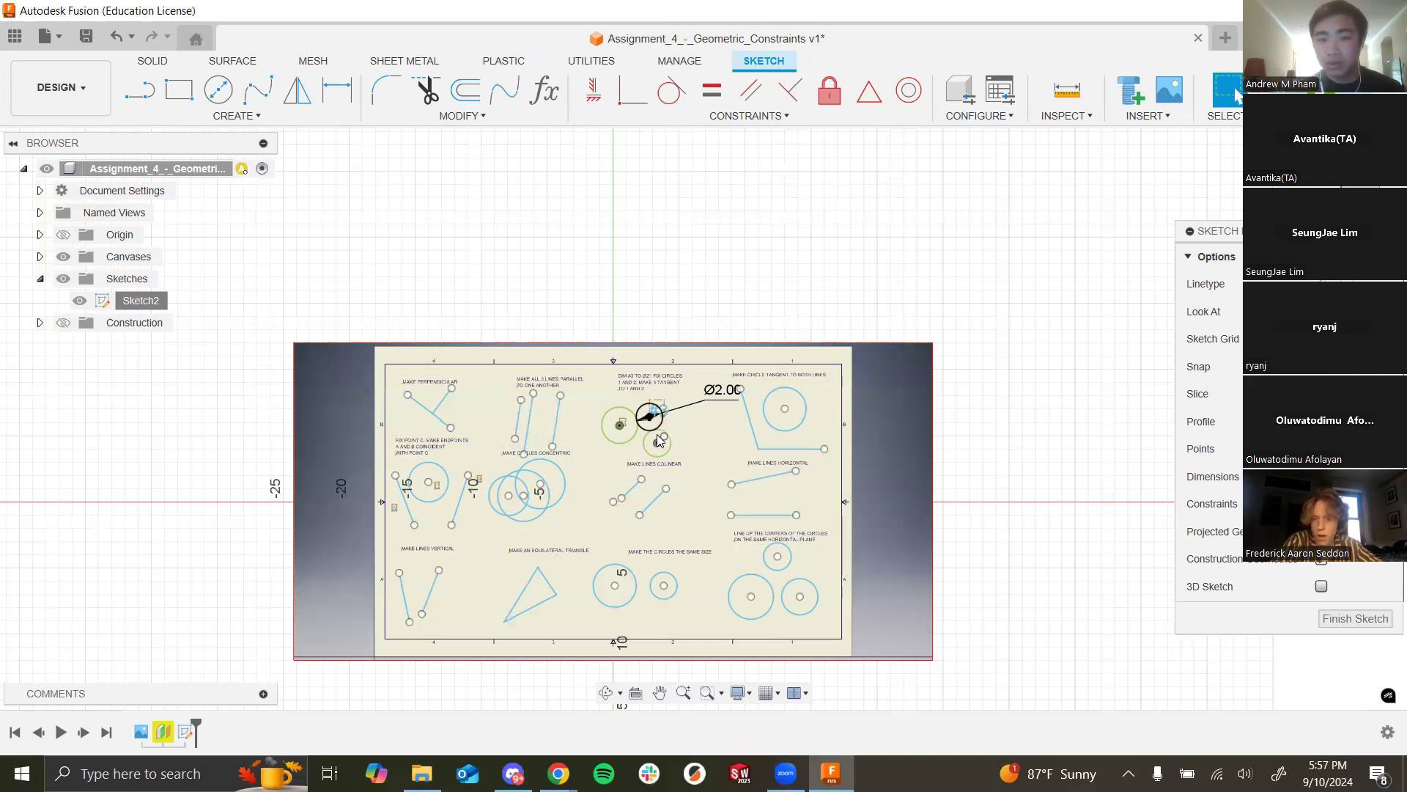
scroll(660, 409, up, 3)
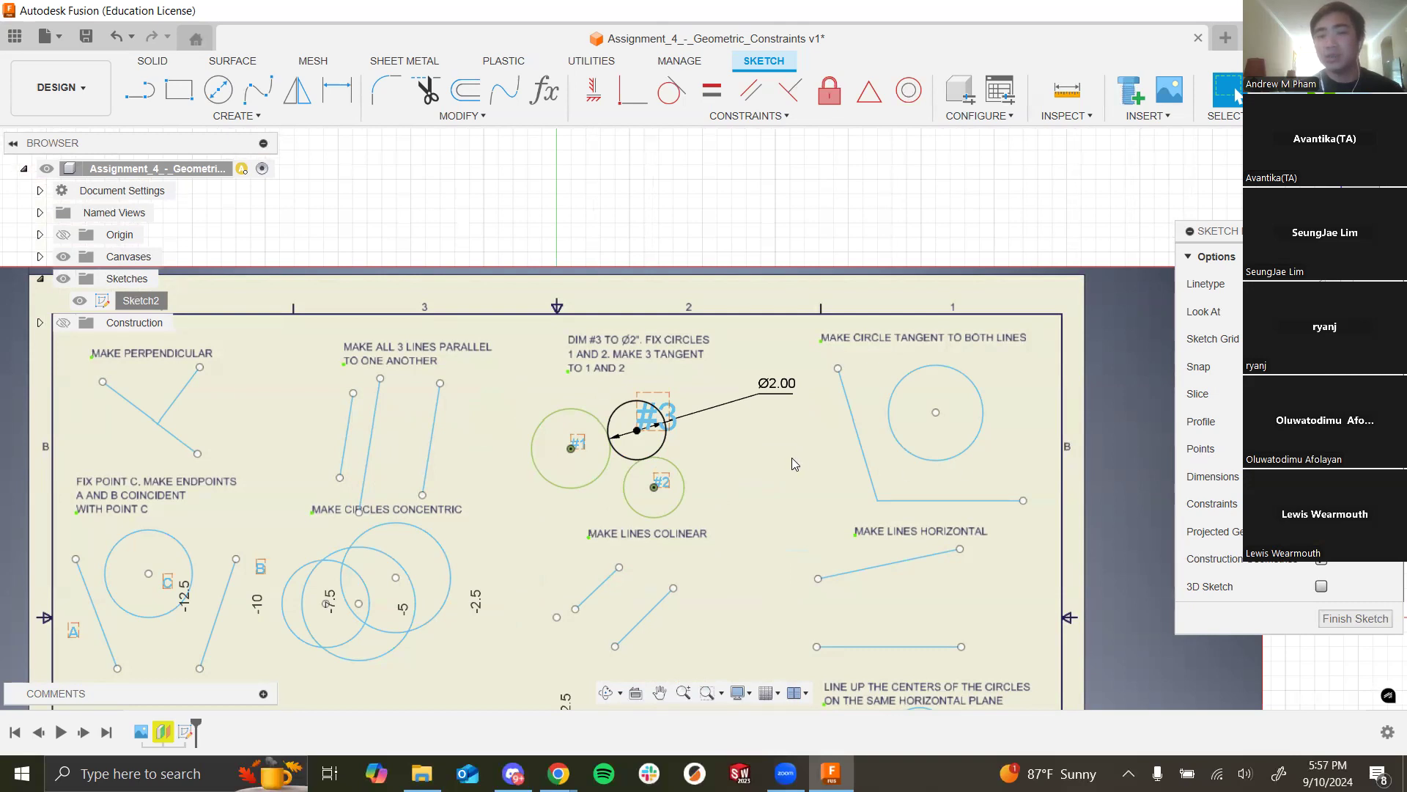
drag(780, 385, 710, 409)
Step: Undo the last change to circle #3
scroll(634, 367, up, 5)
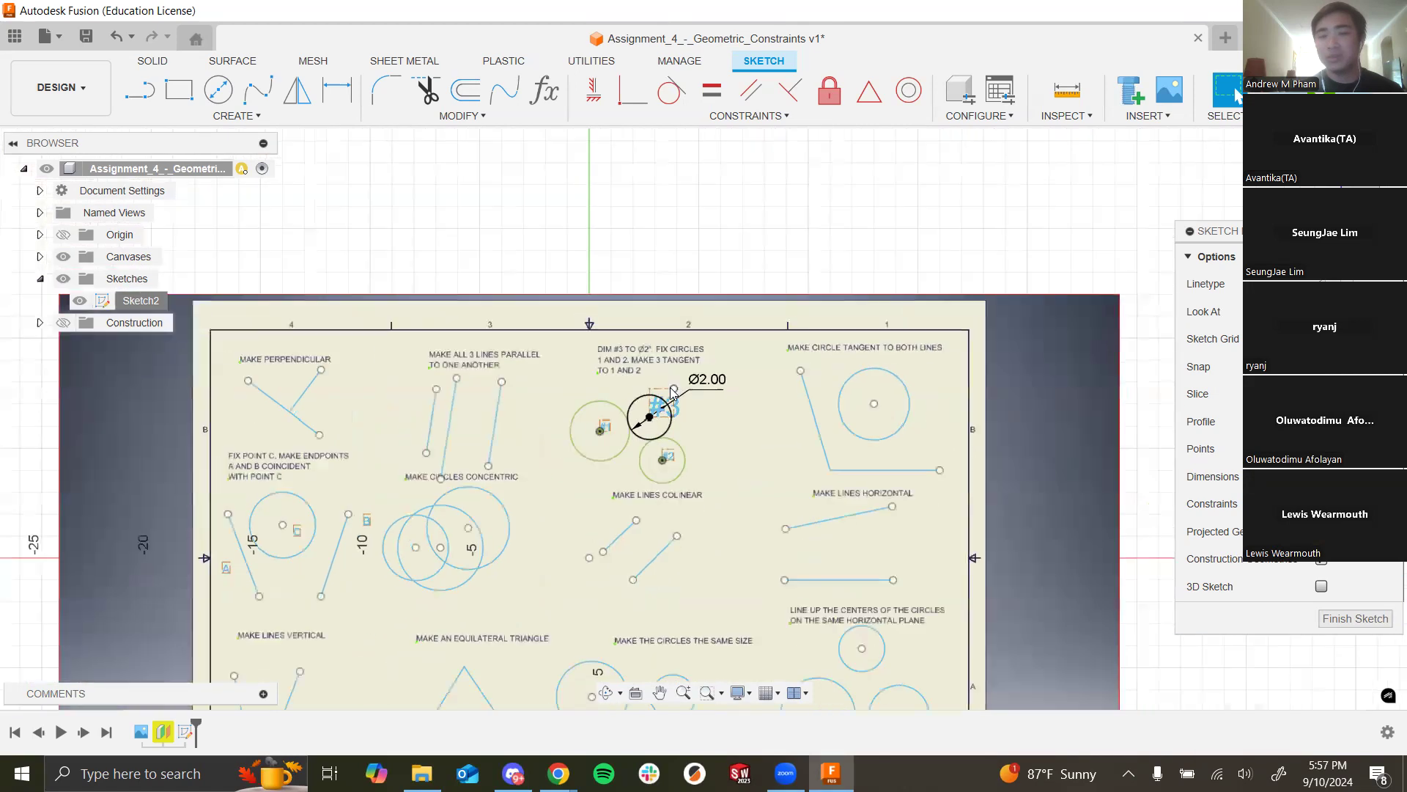
scroll(792, 400, down, 5)
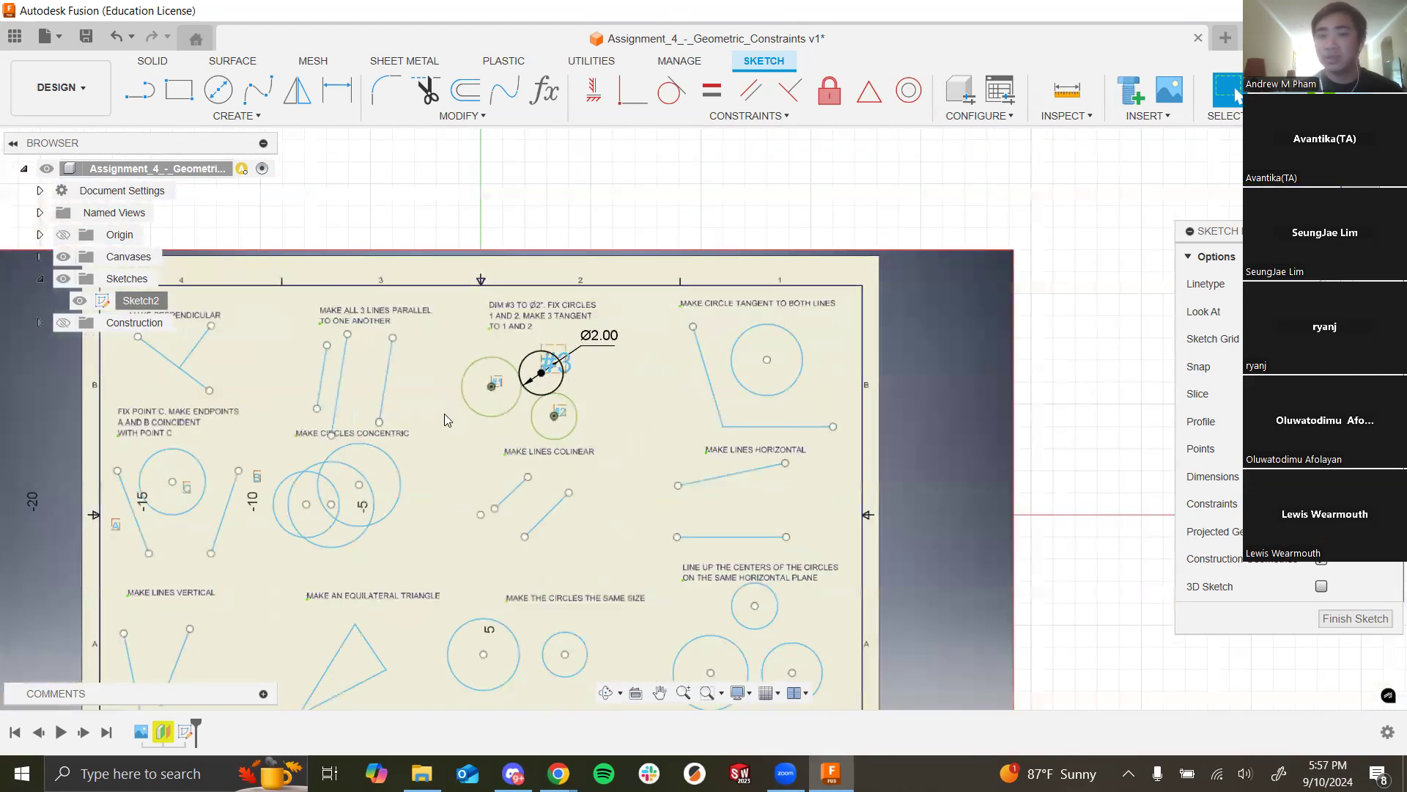
scroll(511, 389, up, 5)
scroll(779, 377, down, 5)
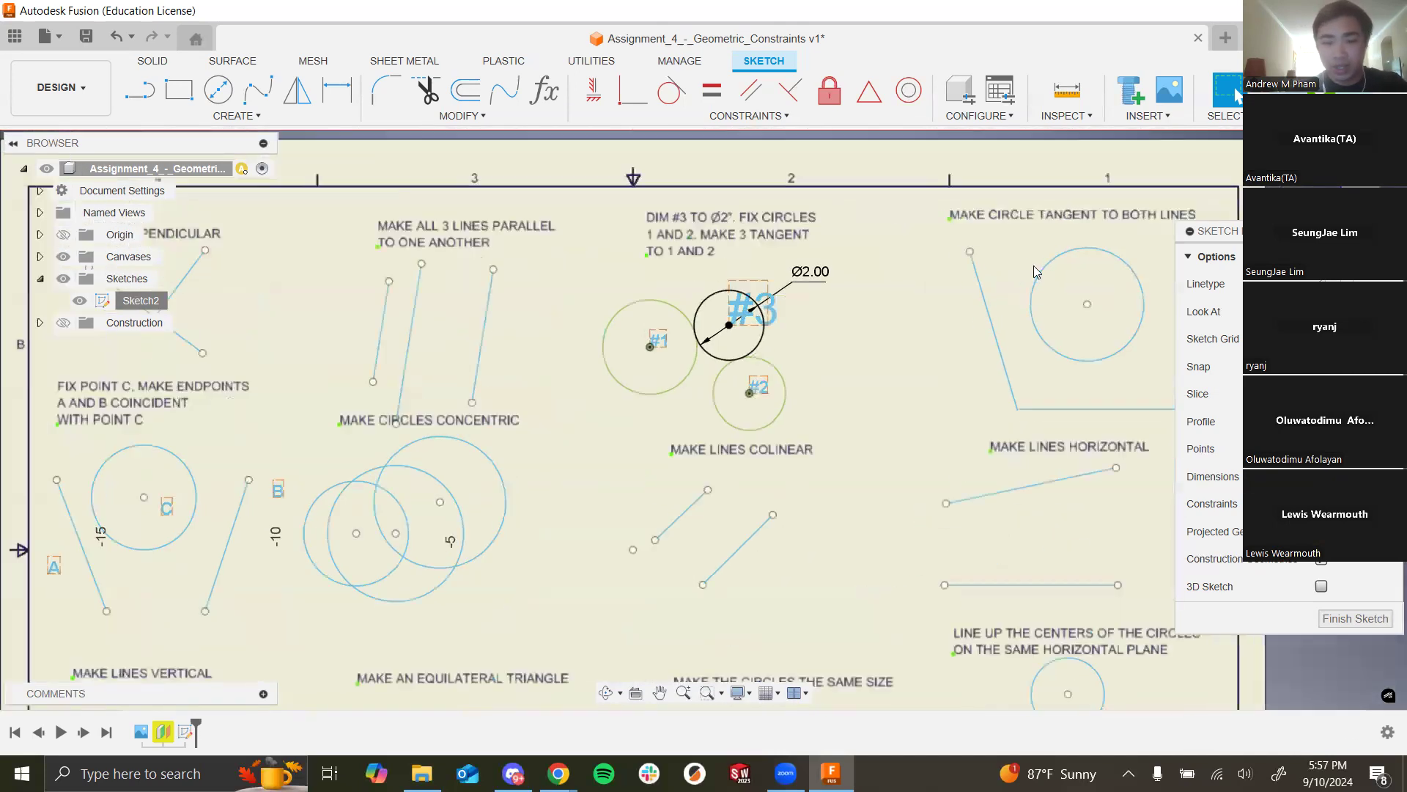
scroll(777, 243, up, 5)
key(ctrl+z)
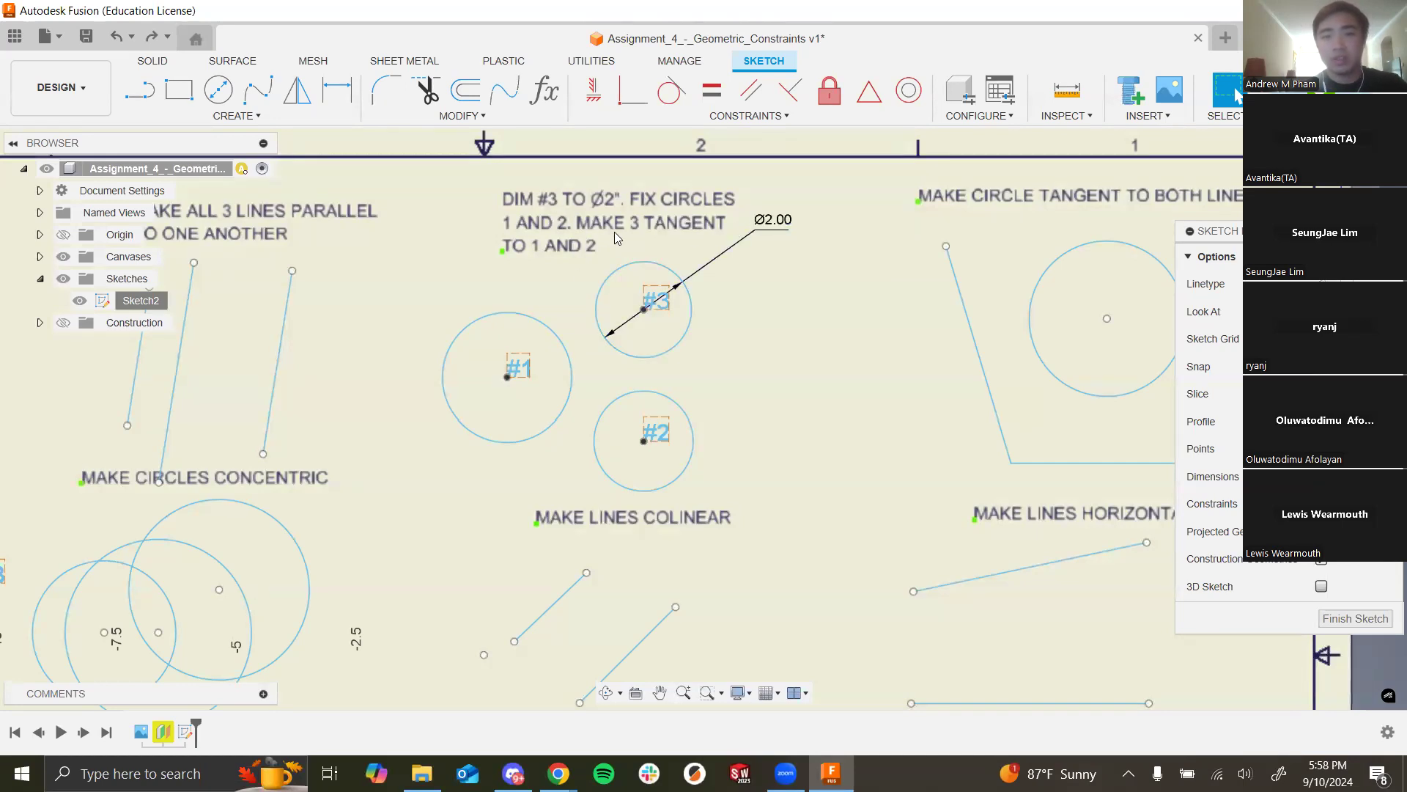
Step: Move the Ø2.00 label lower and fix circles #1 and #2 in place
drag(768, 225, 755, 272)
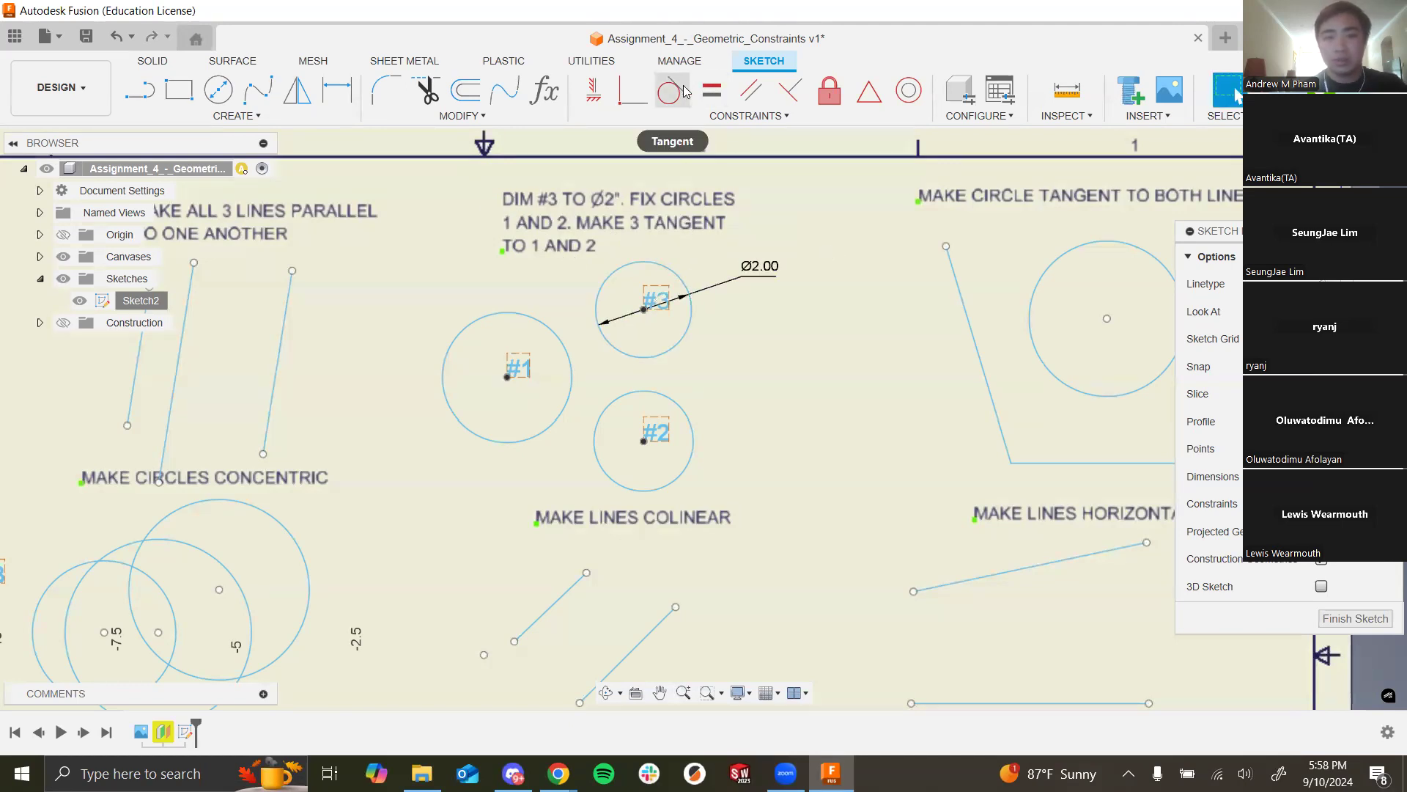
click(820, 101)
click(570, 390)
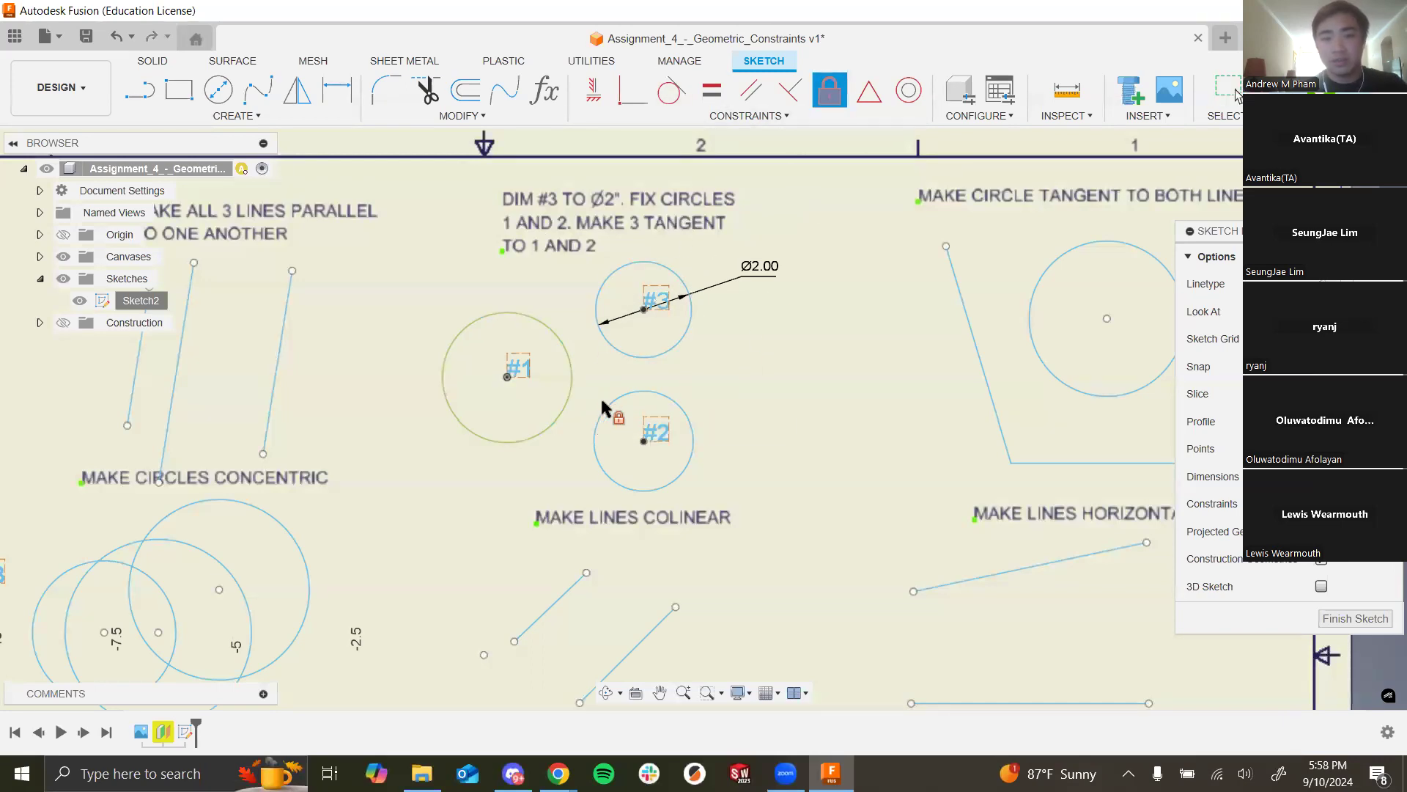
click(606, 410)
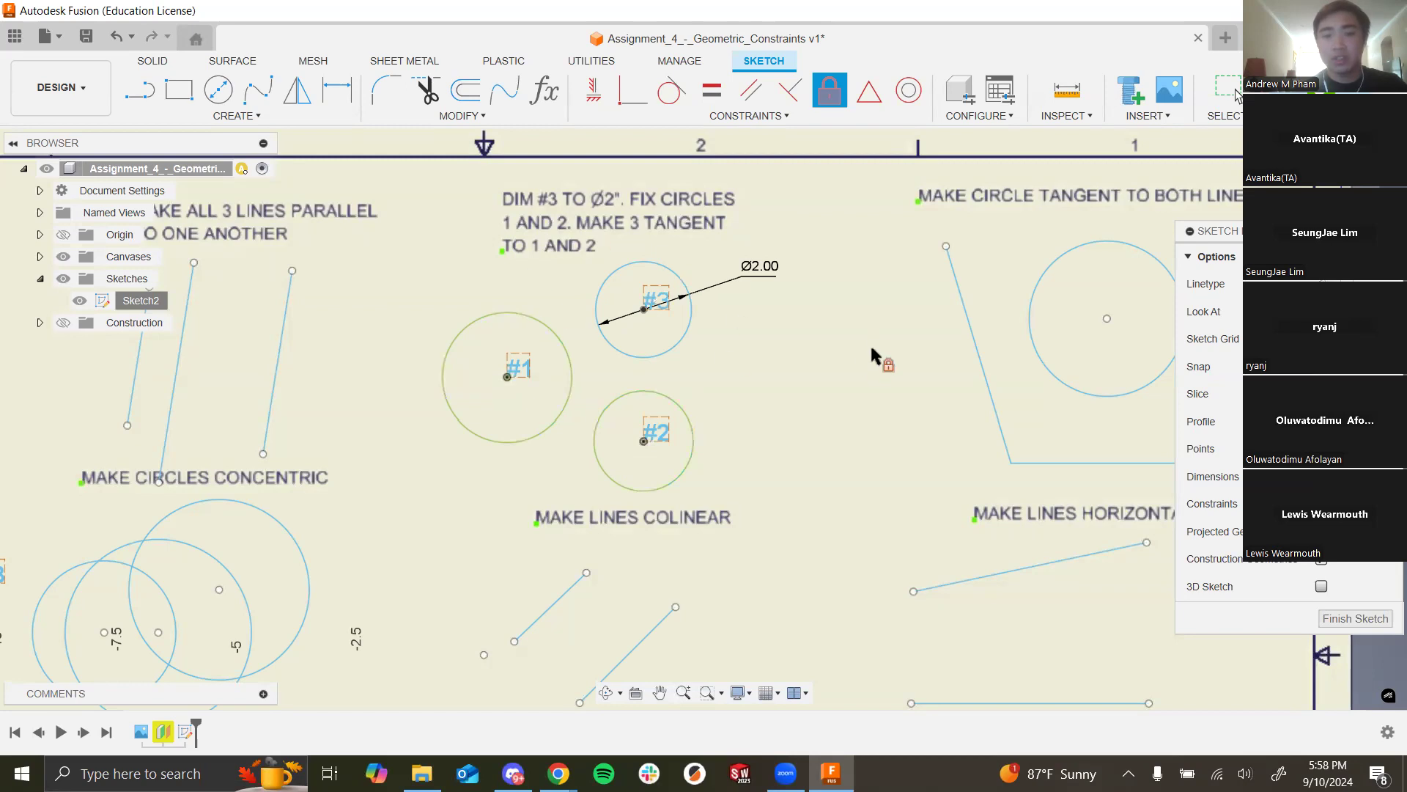
Step: Make circle #3 tangent to circle #1 and to circle #2
click(671, 89)
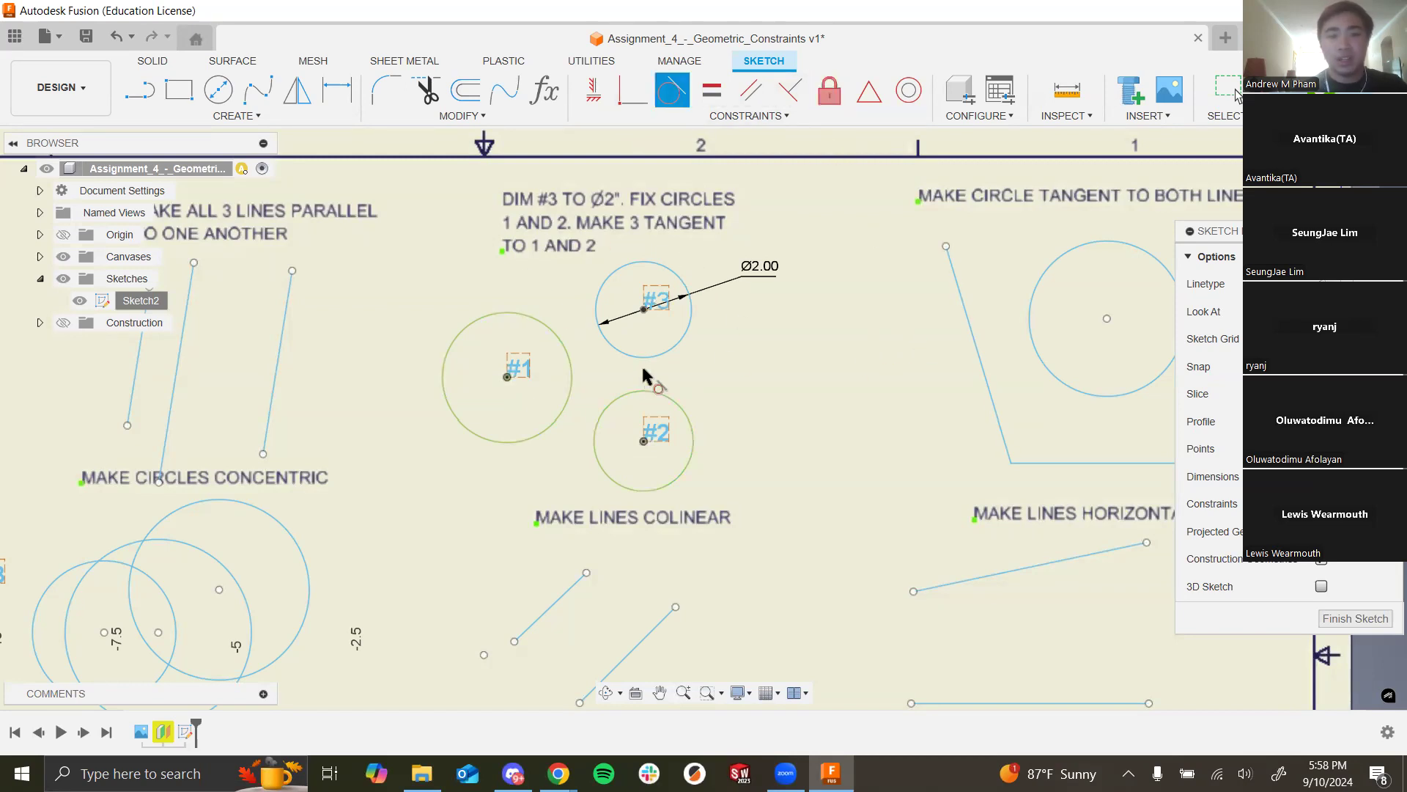
click(604, 333)
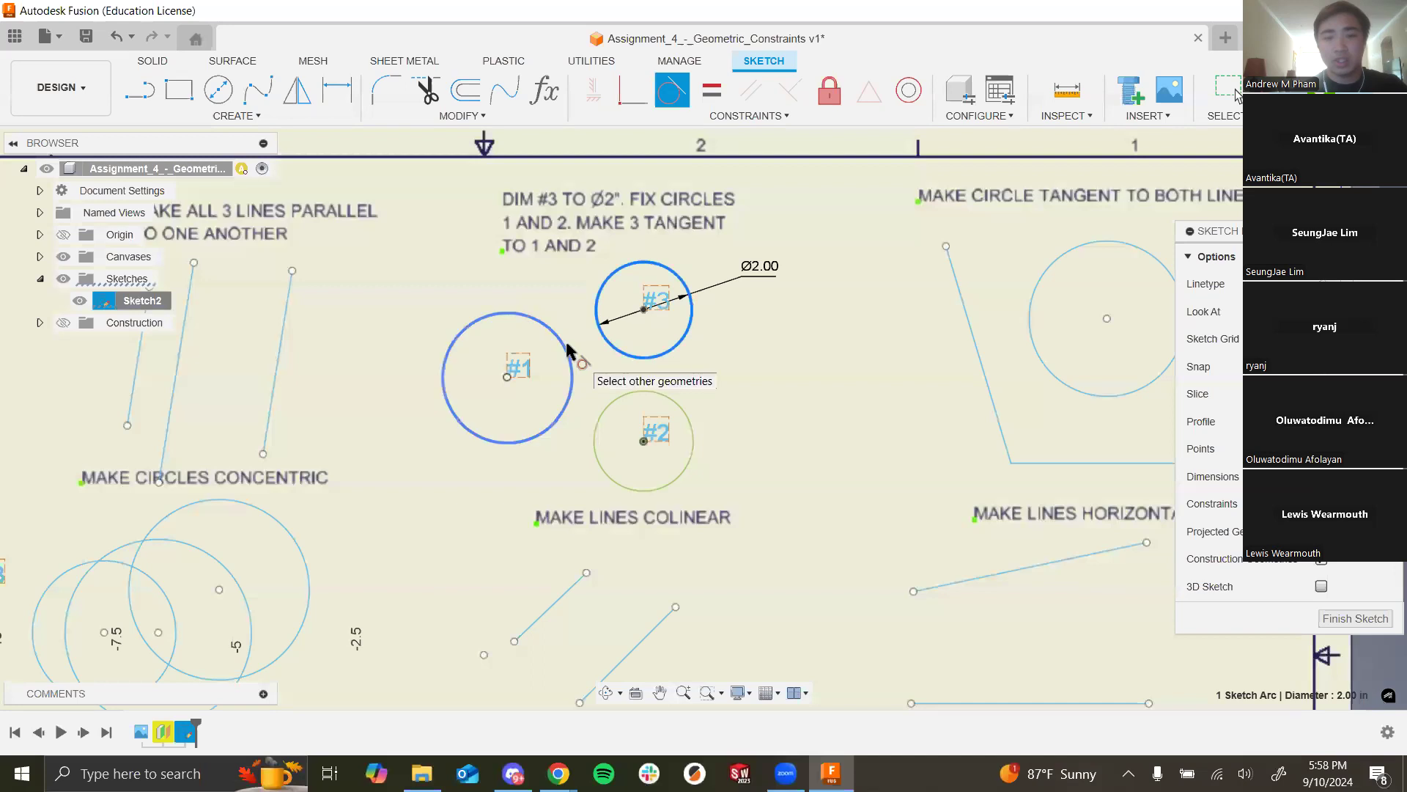
click(568, 345)
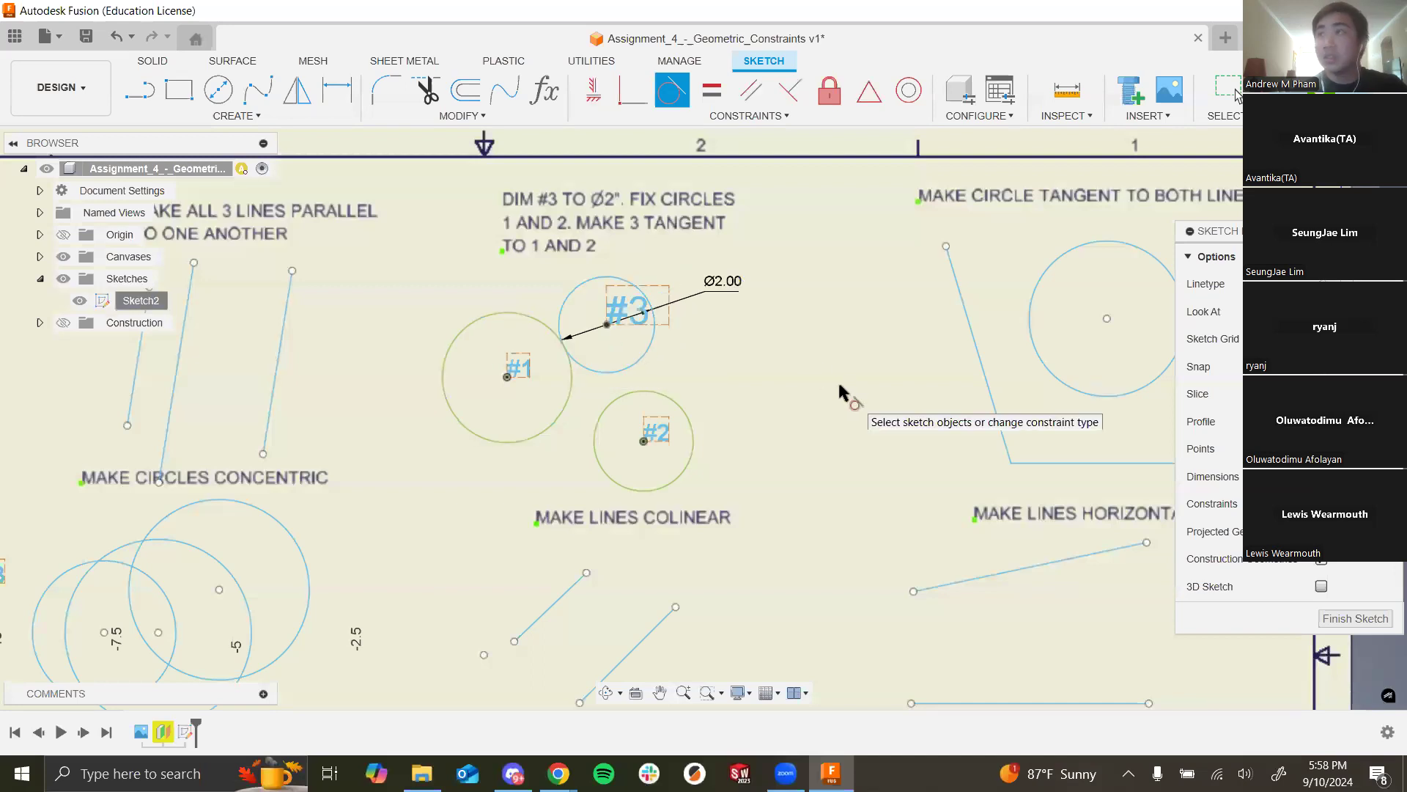
click(688, 416)
click(644, 358)
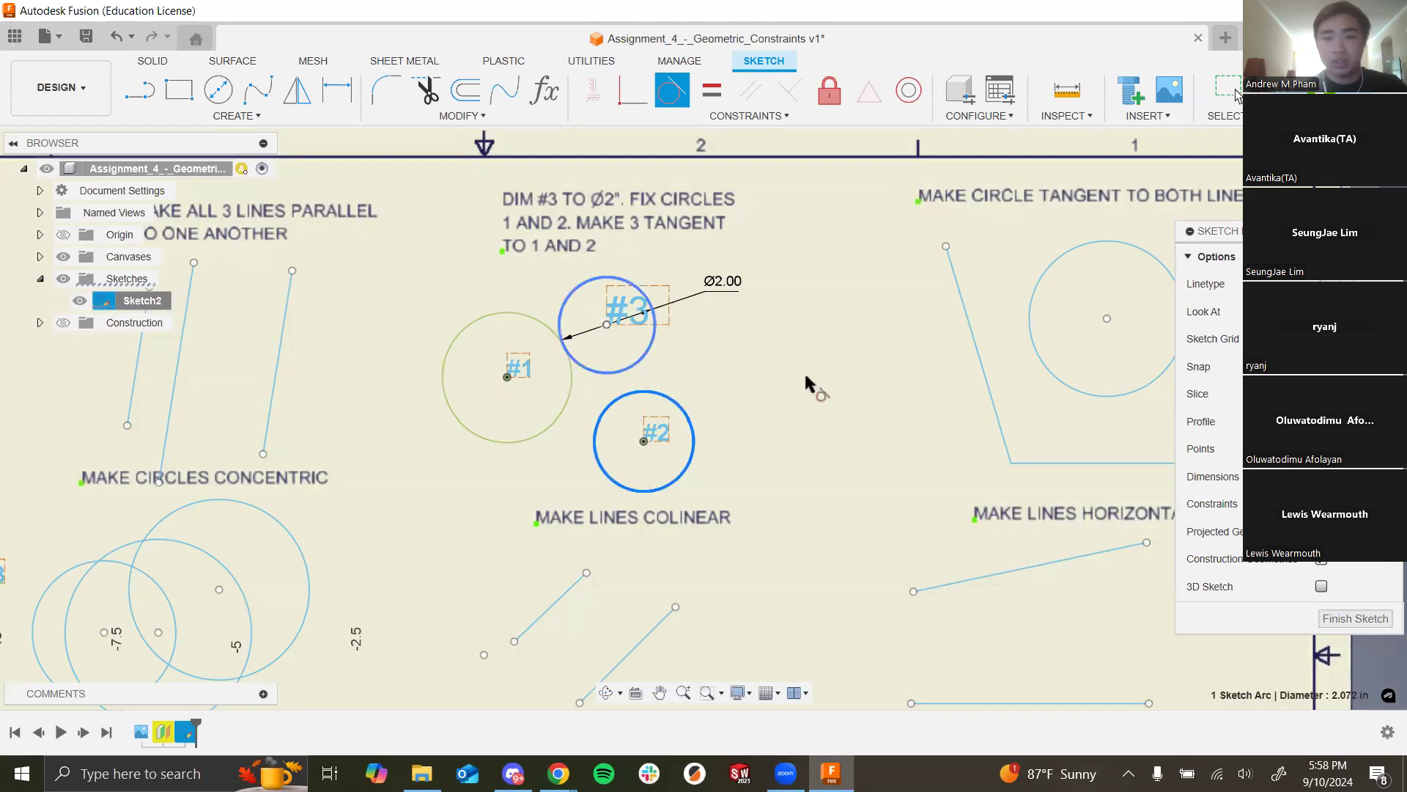
scroll(880, 260, down, 5)
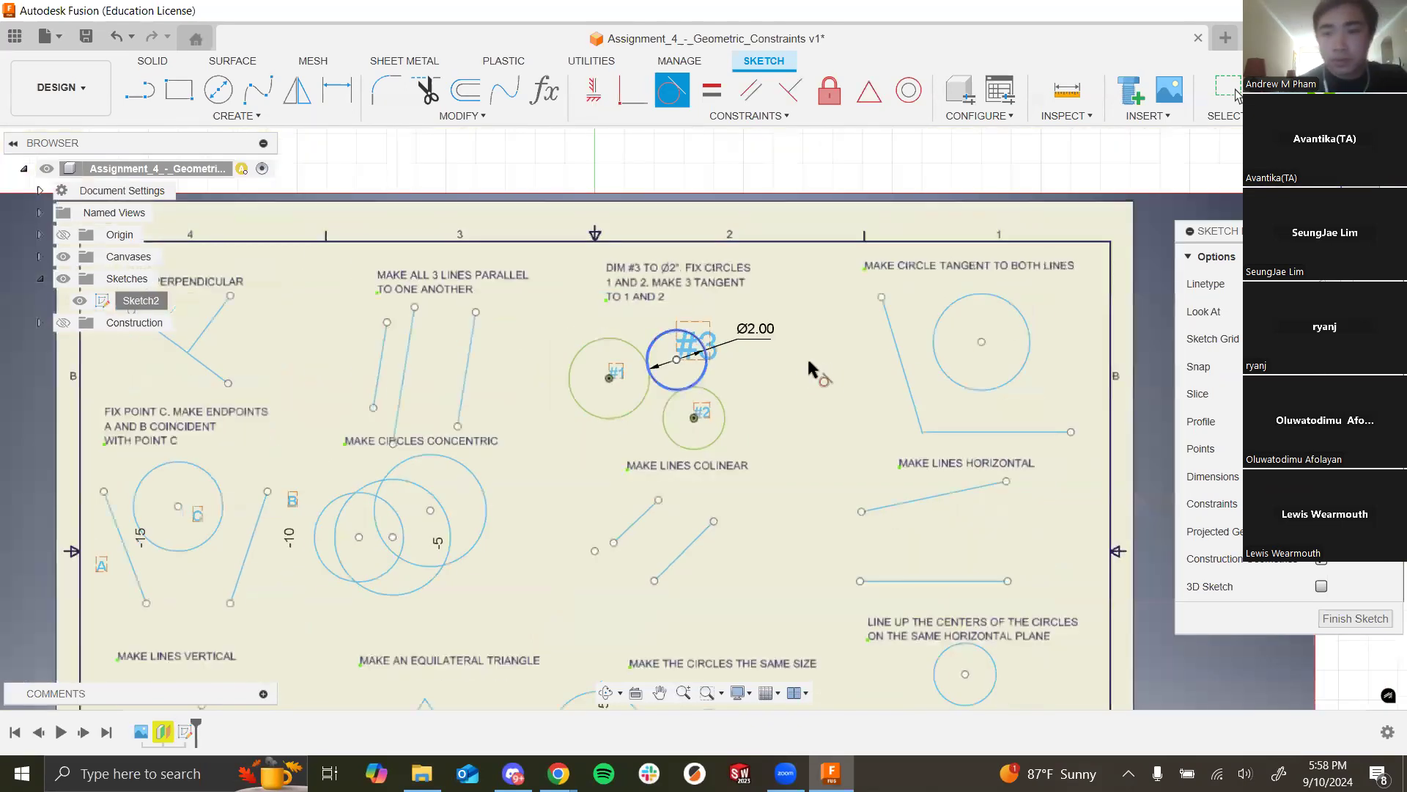
scroll(1083, 349, up, 3)
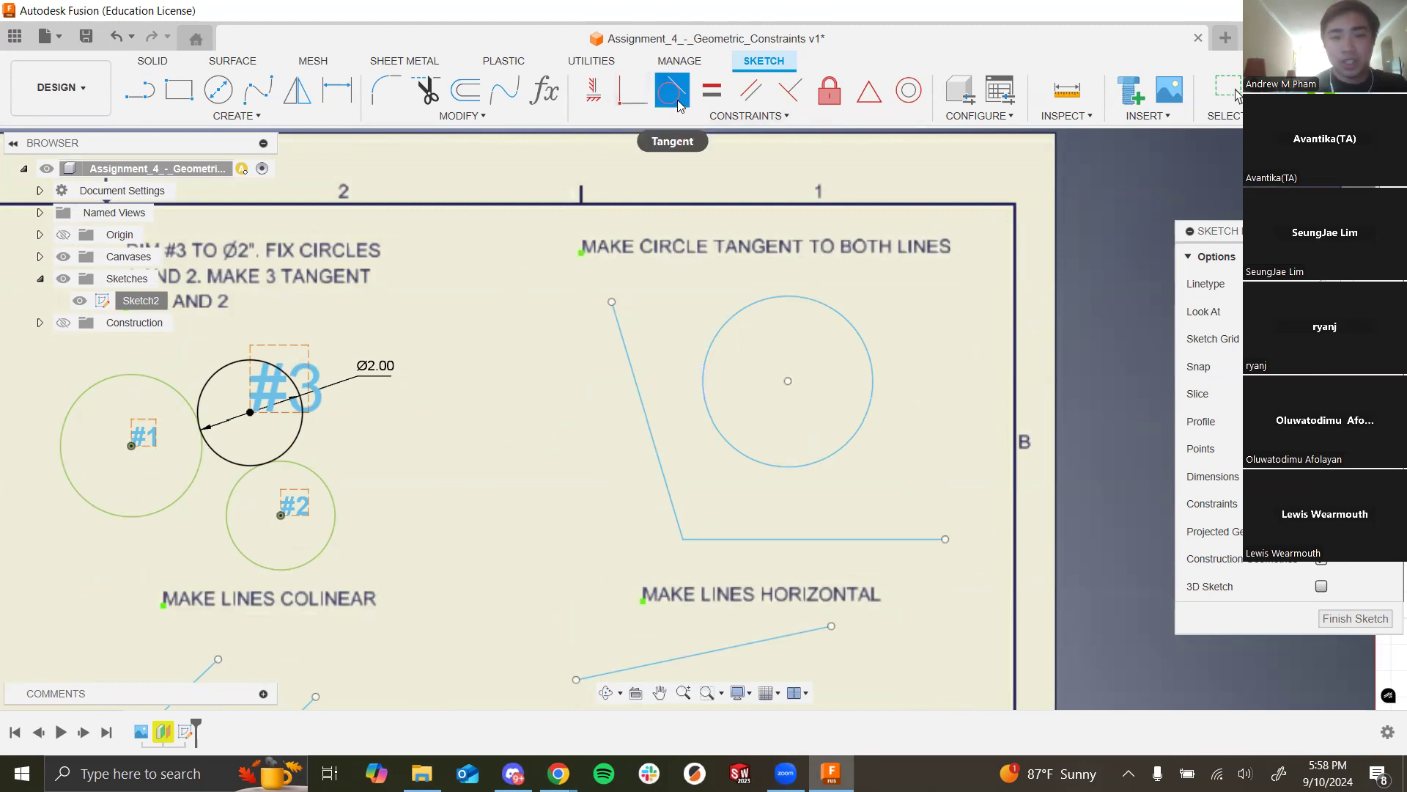
Step: Make the circle tangent to the horizontal line and to the slanted line
click(793, 467)
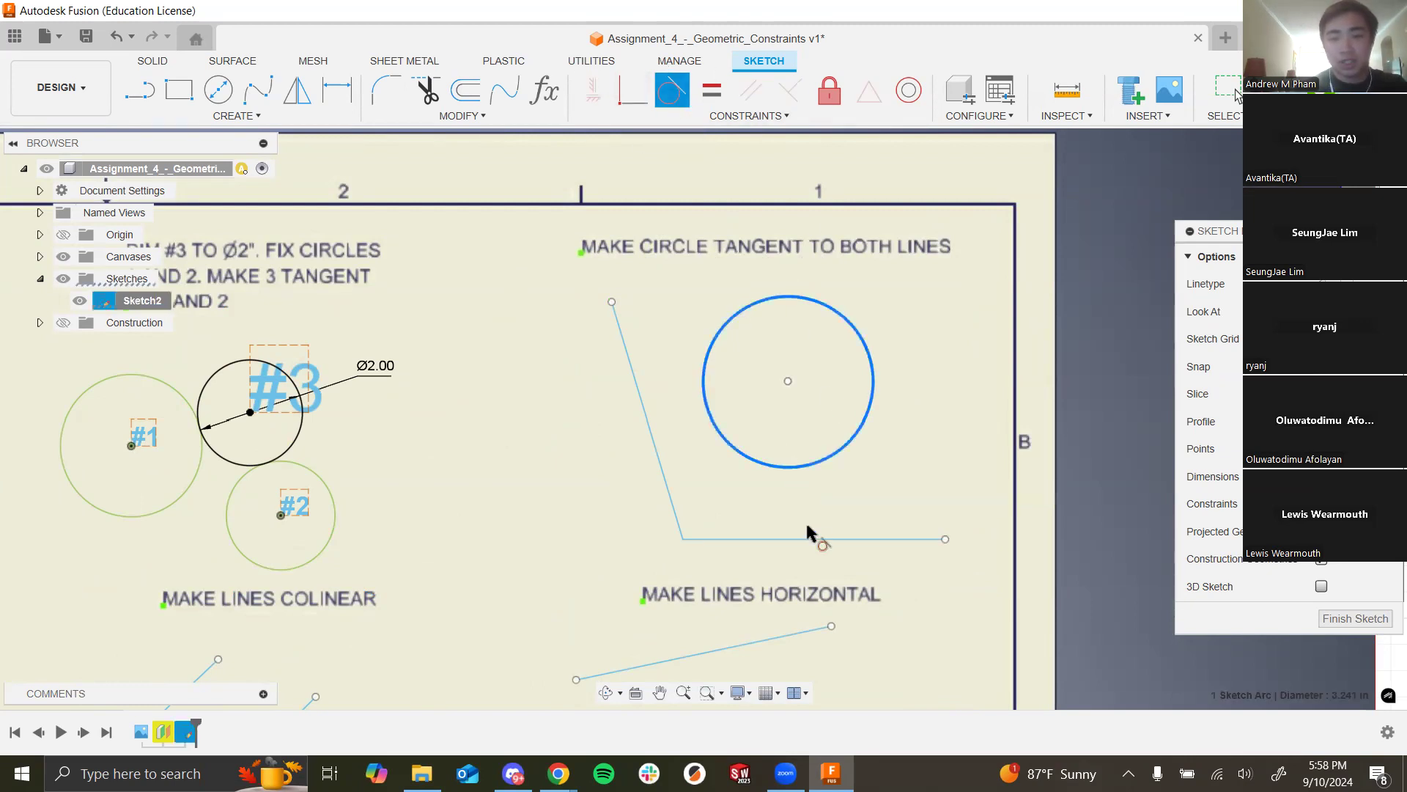
click(808, 535)
click(701, 409)
click(642, 398)
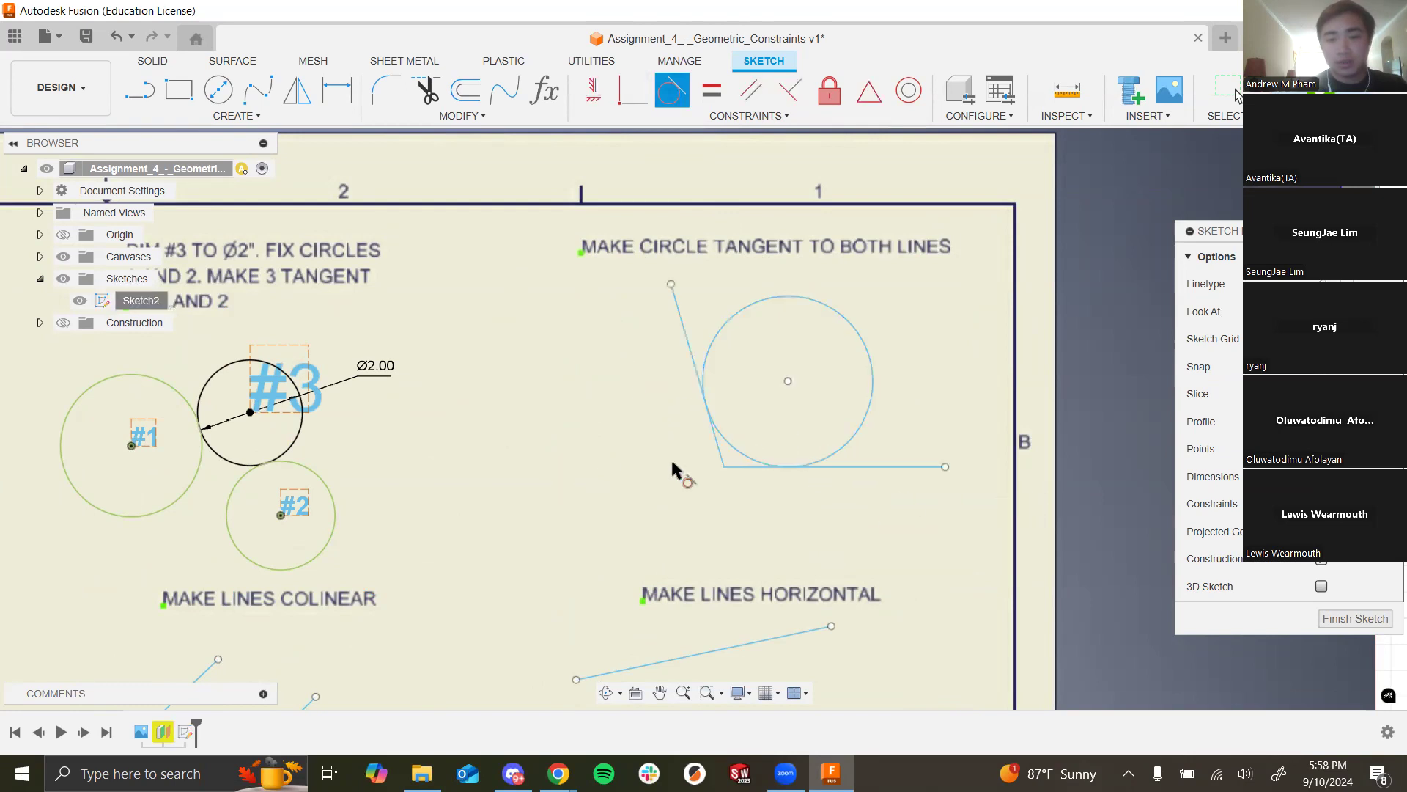
key(Escape)
scroll(629, 458, down, 8)
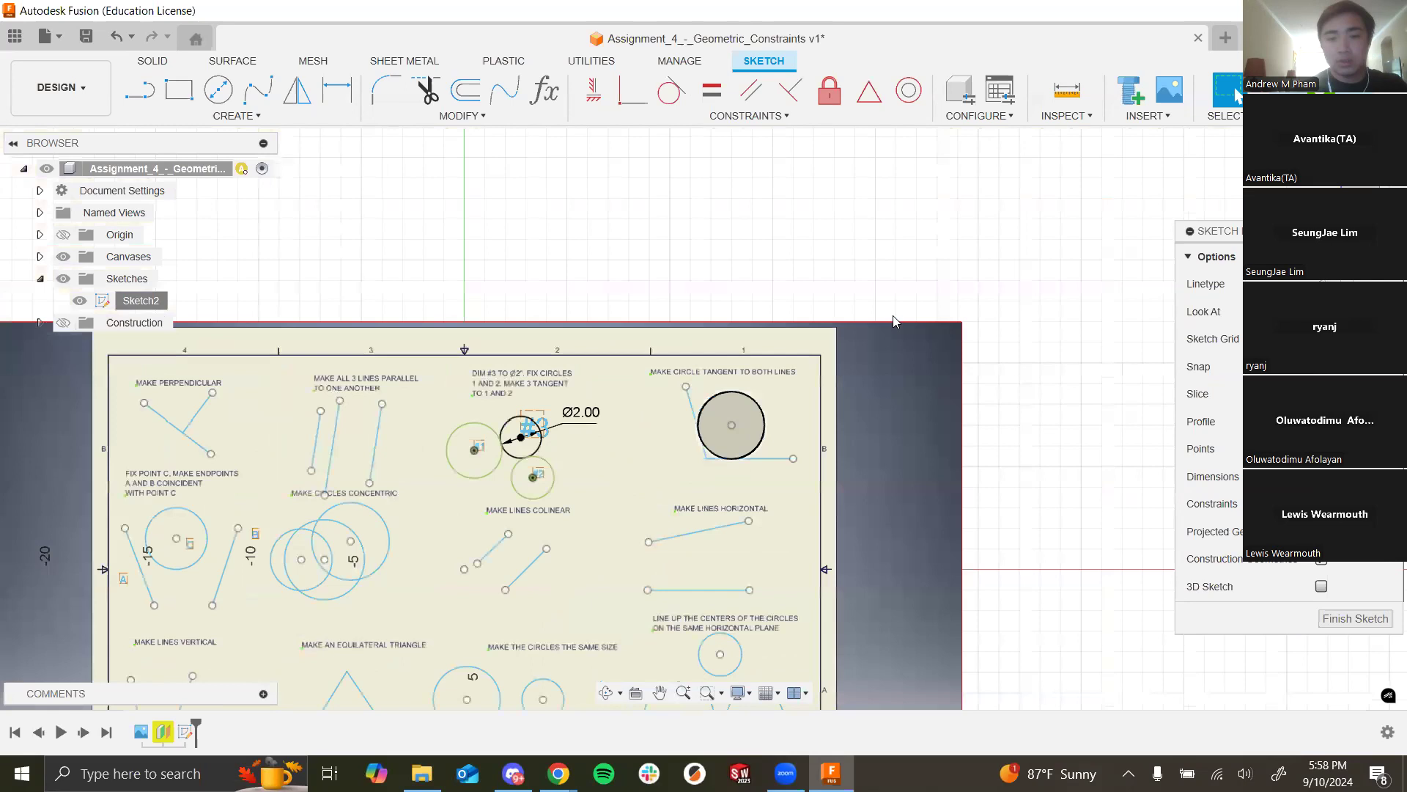
scroll(1060, 417, up, 1)
scroll(1069, 508, down, 4)
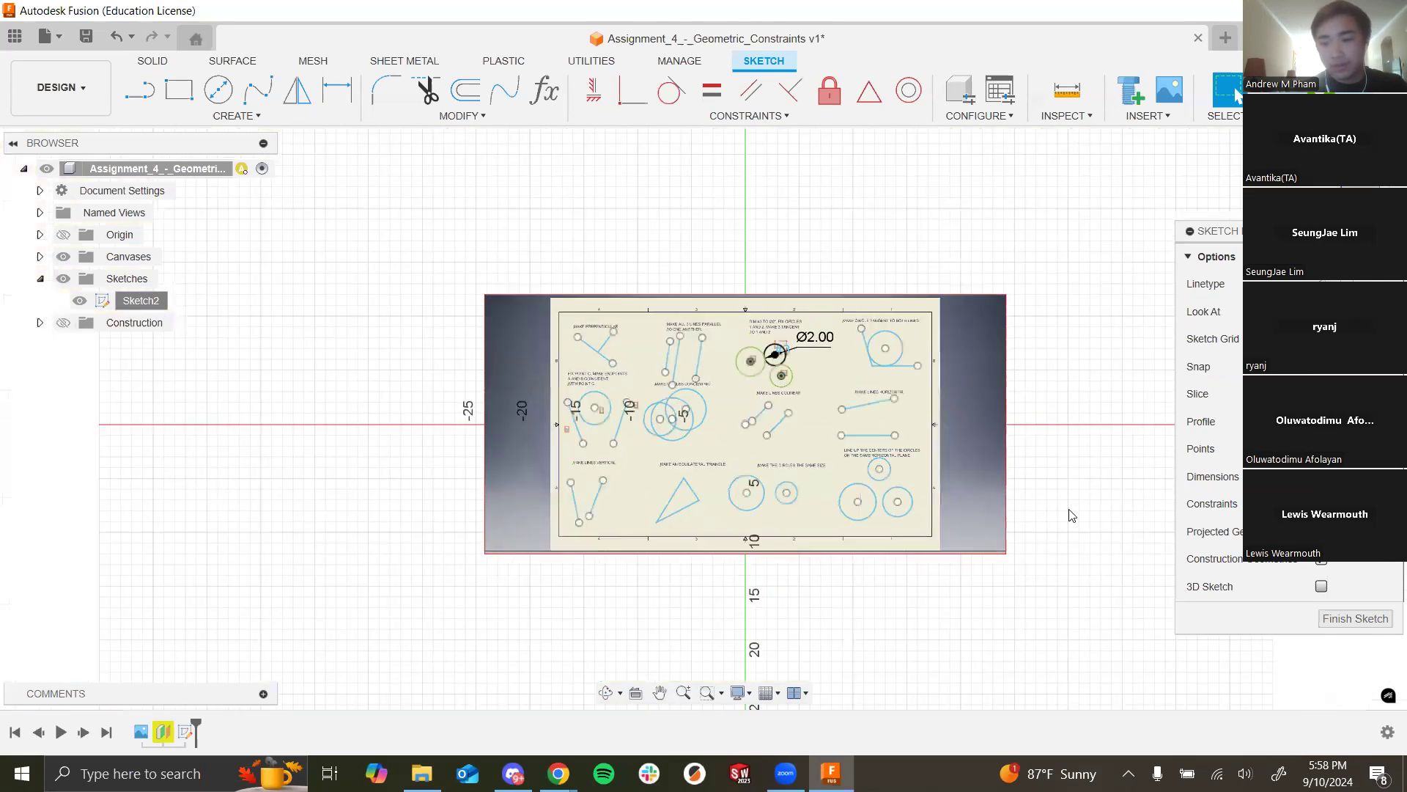
scroll(657, 302, up, 5)
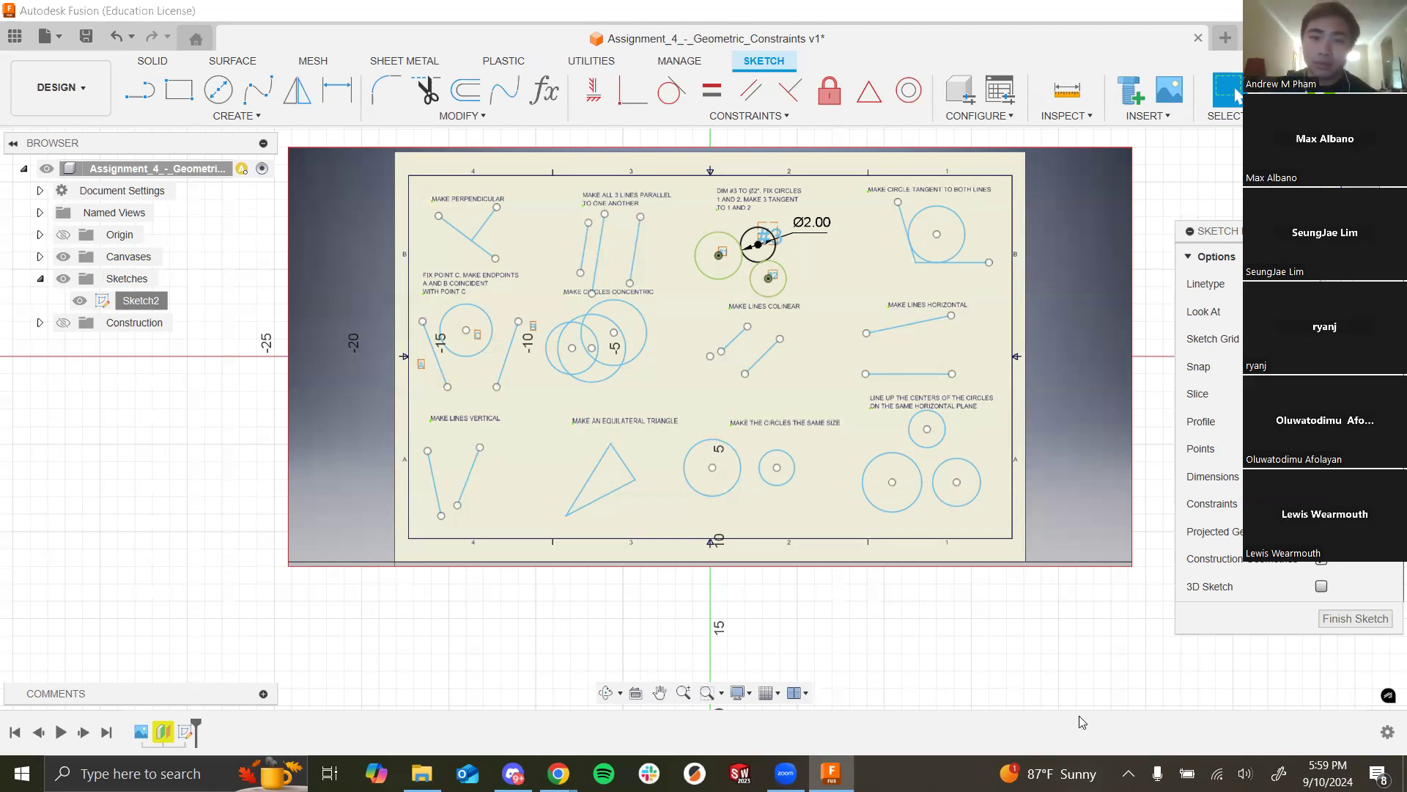
scroll(790, 218, up, 3)
scroll(744, 215, up, 3)
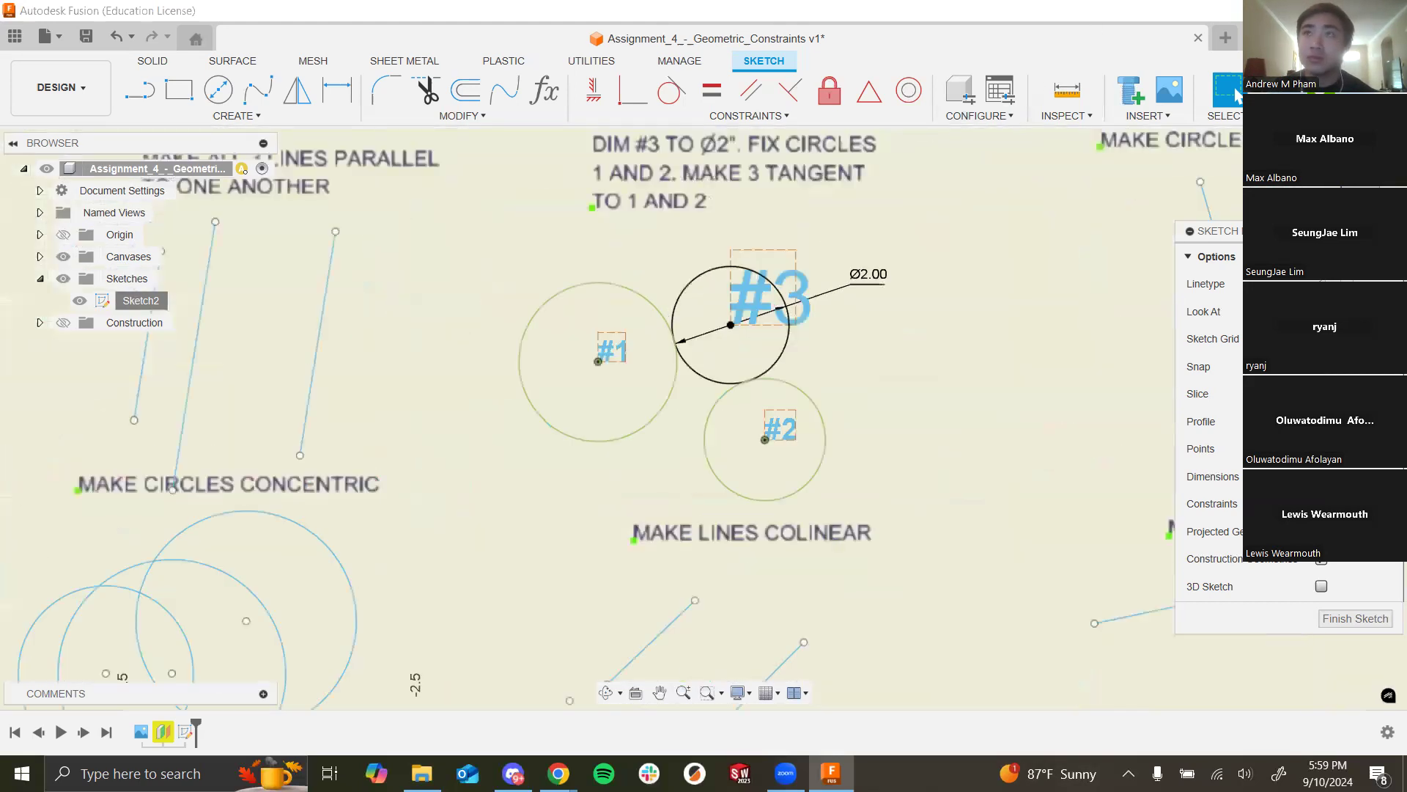
scroll(676, 299, down, 1)
click(675, 299)
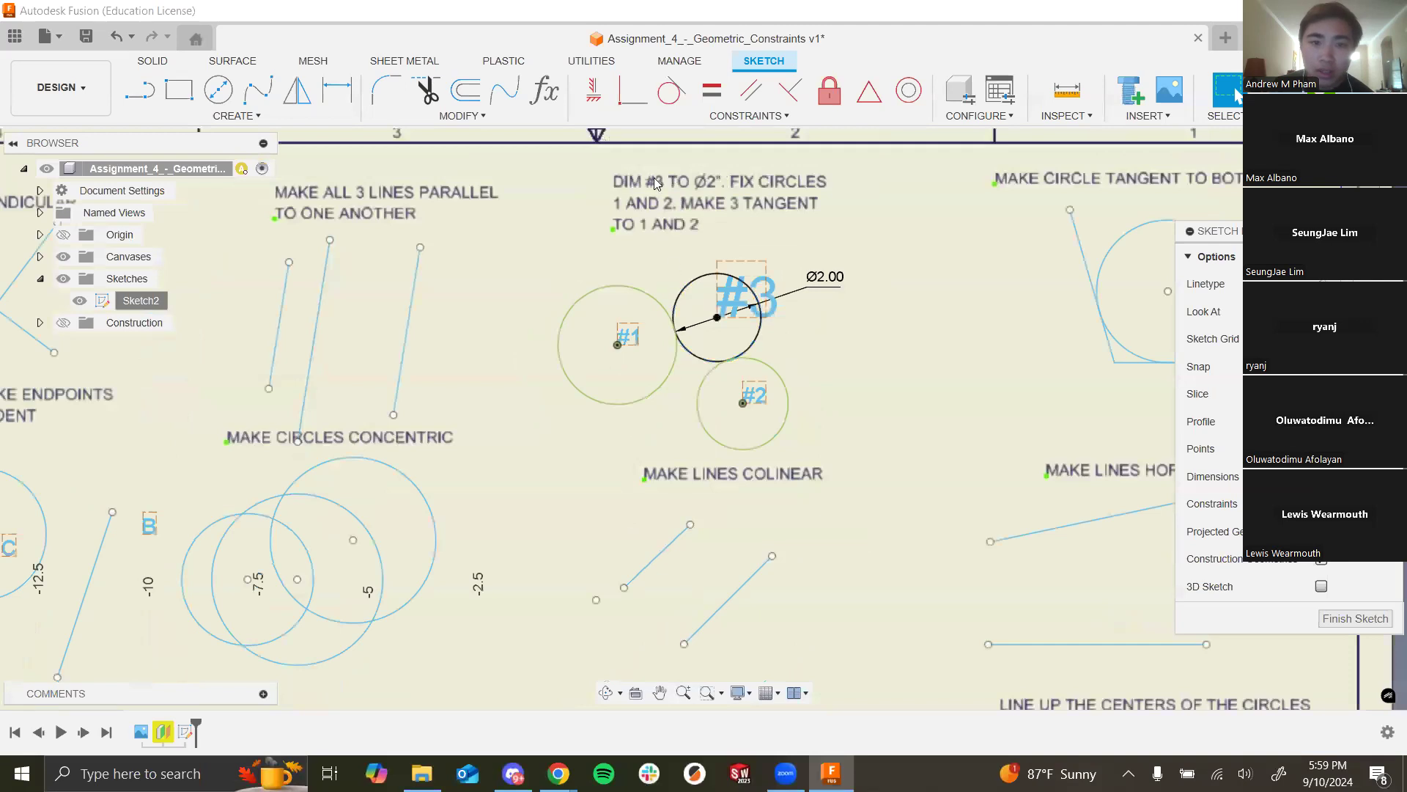
scroll(654, 178, down, 1)
scroll(671, 184, up, 4)
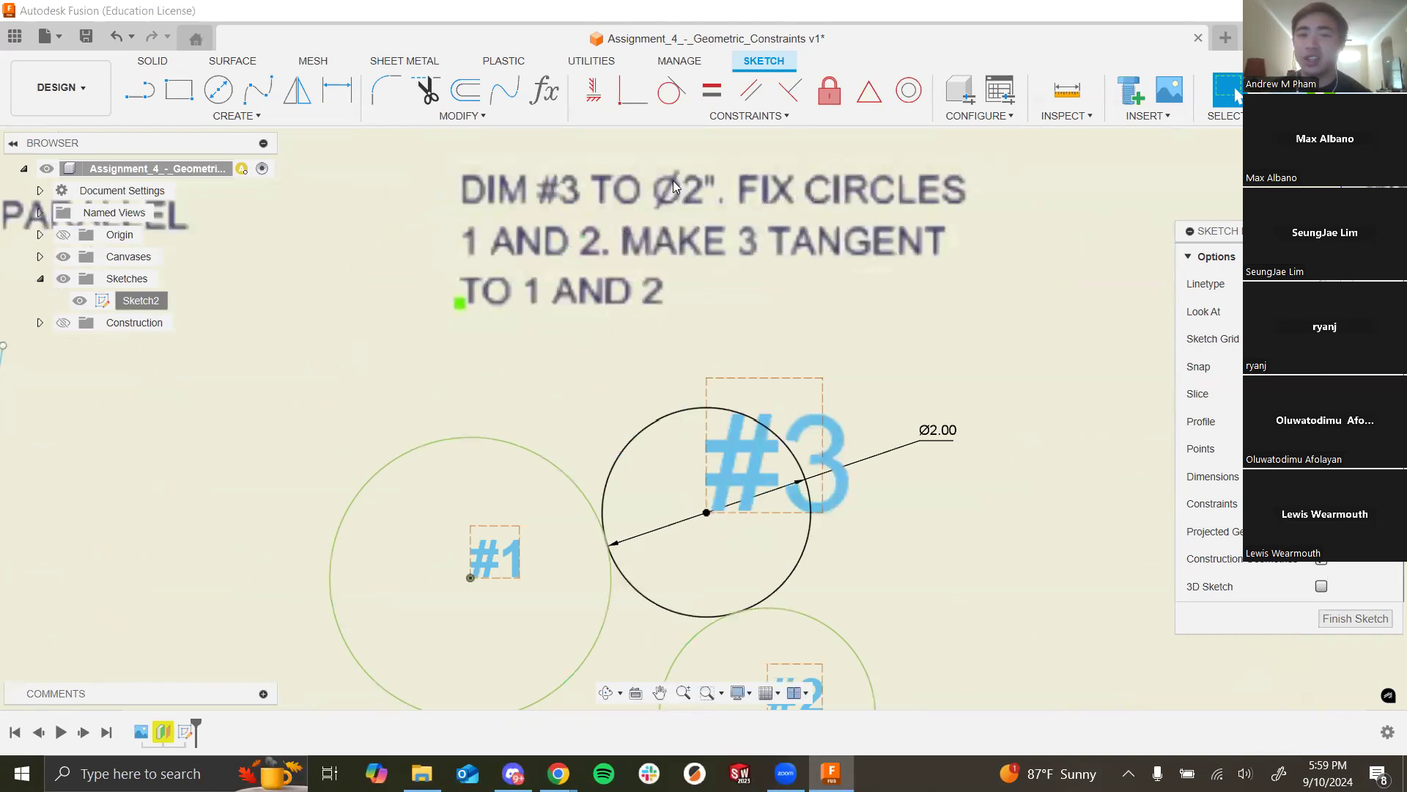
click(944, 437)
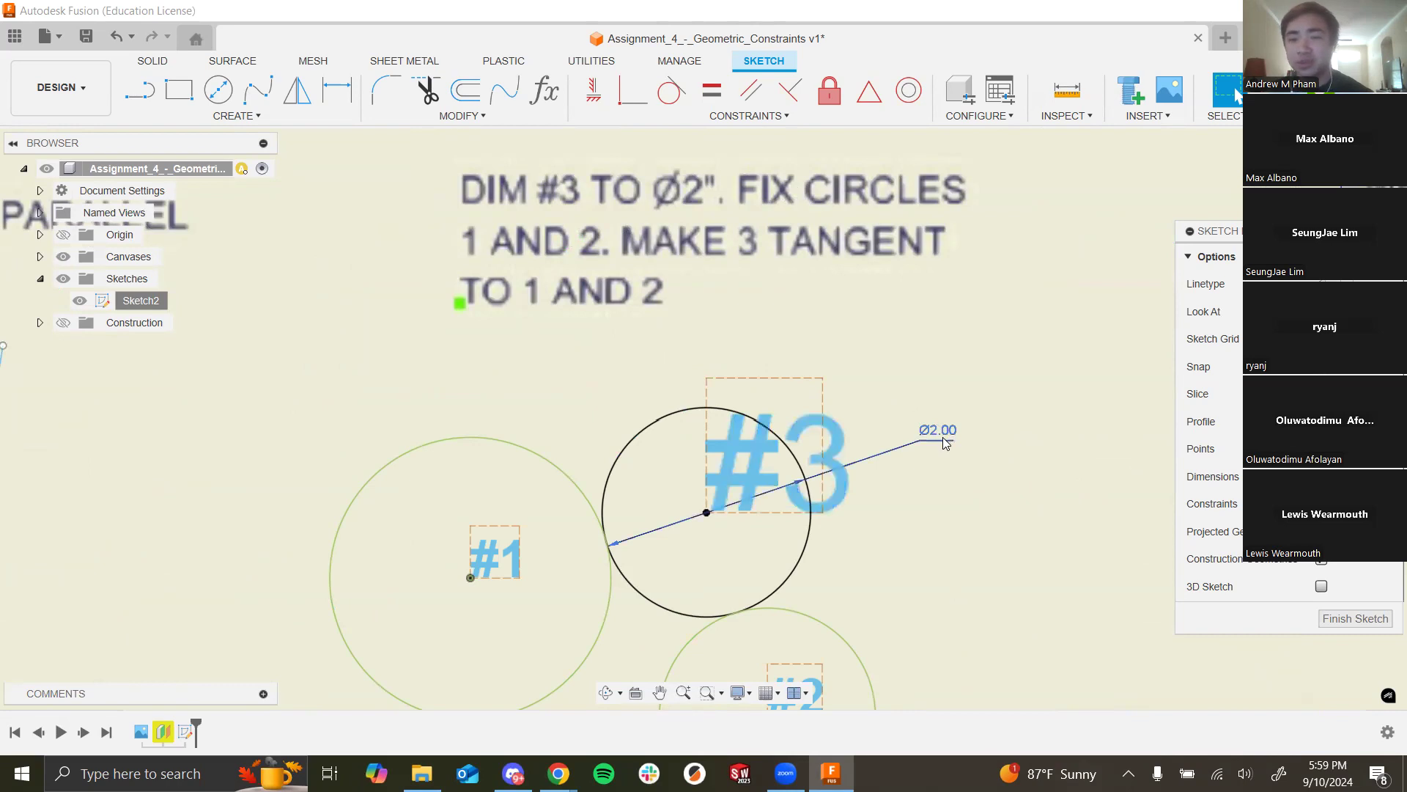
click(814, 309)
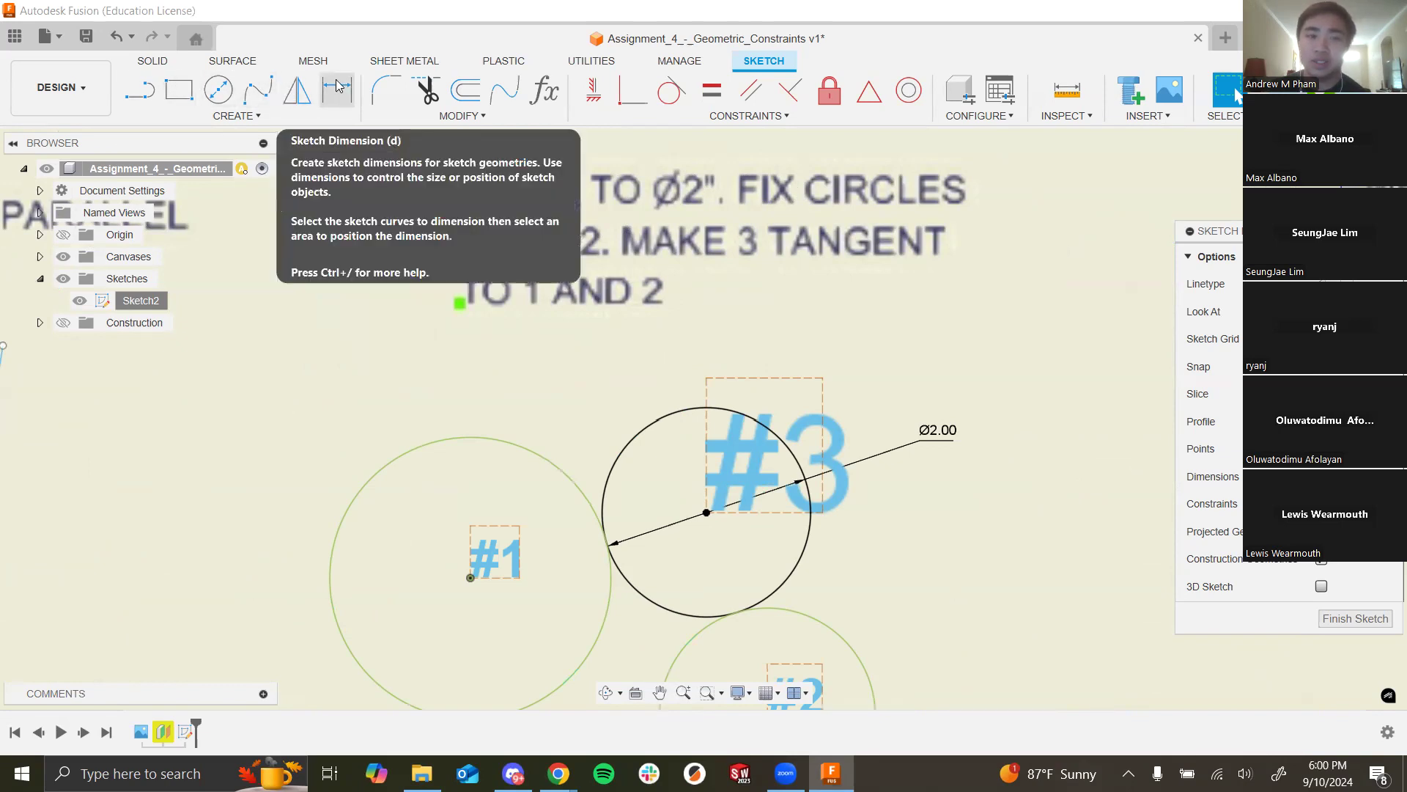
click(938, 430)
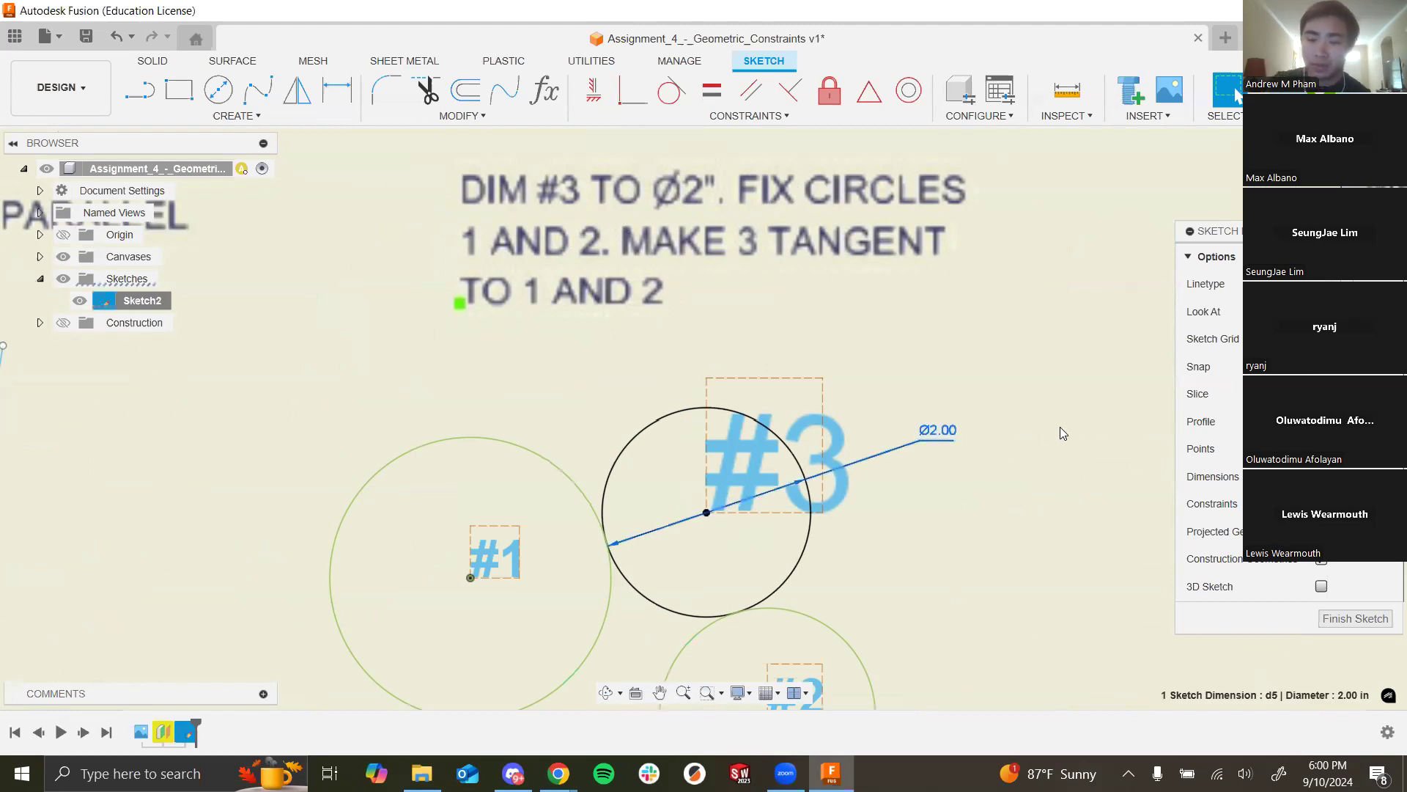
Step: Delete circle #3's Ø2.00 dimension and drag the circle larger to test its tangency
key(Delete)
drag(811, 542, 889, 522)
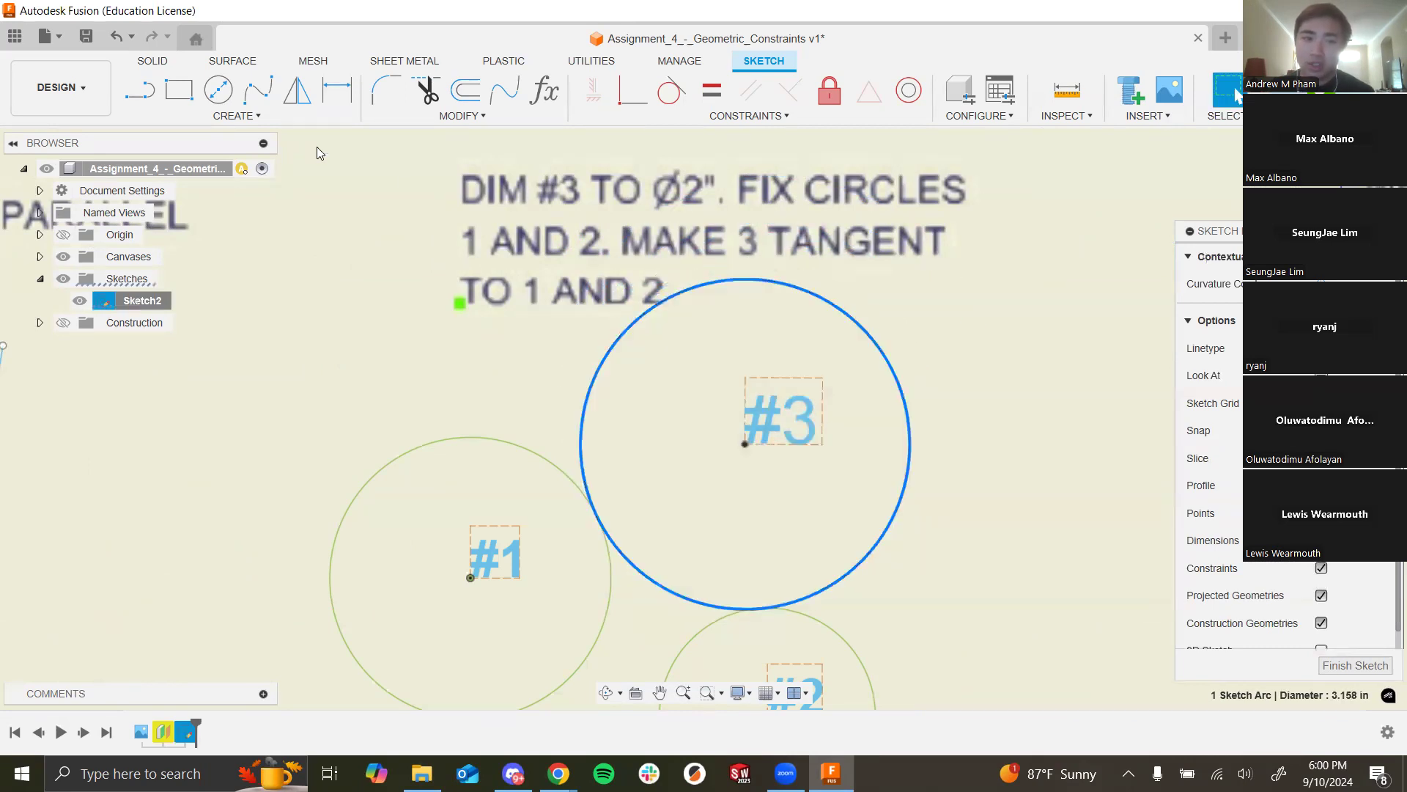
click(338, 89)
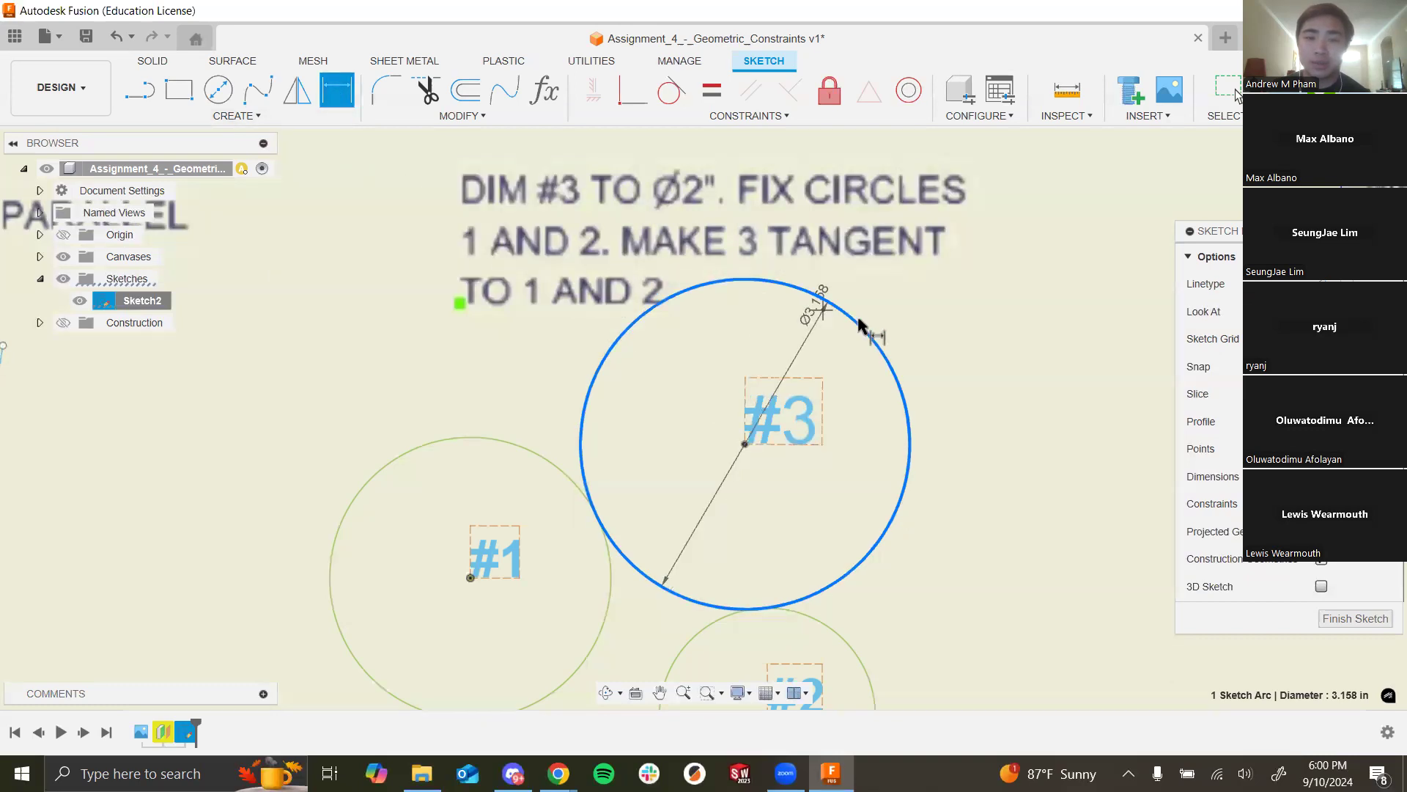
key(Escape)
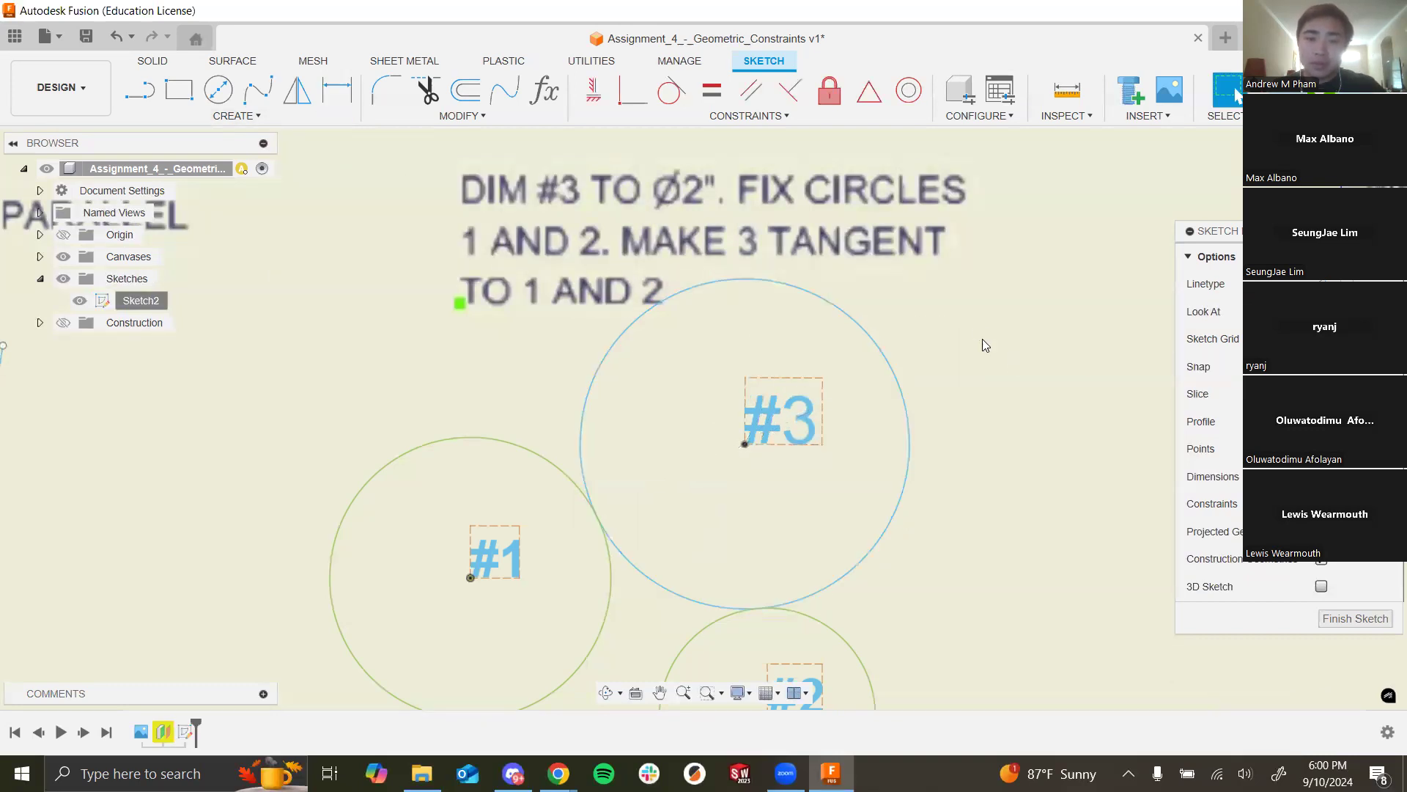
Step: Dimension circle #3's diameter at 20 in
click(353, 98)
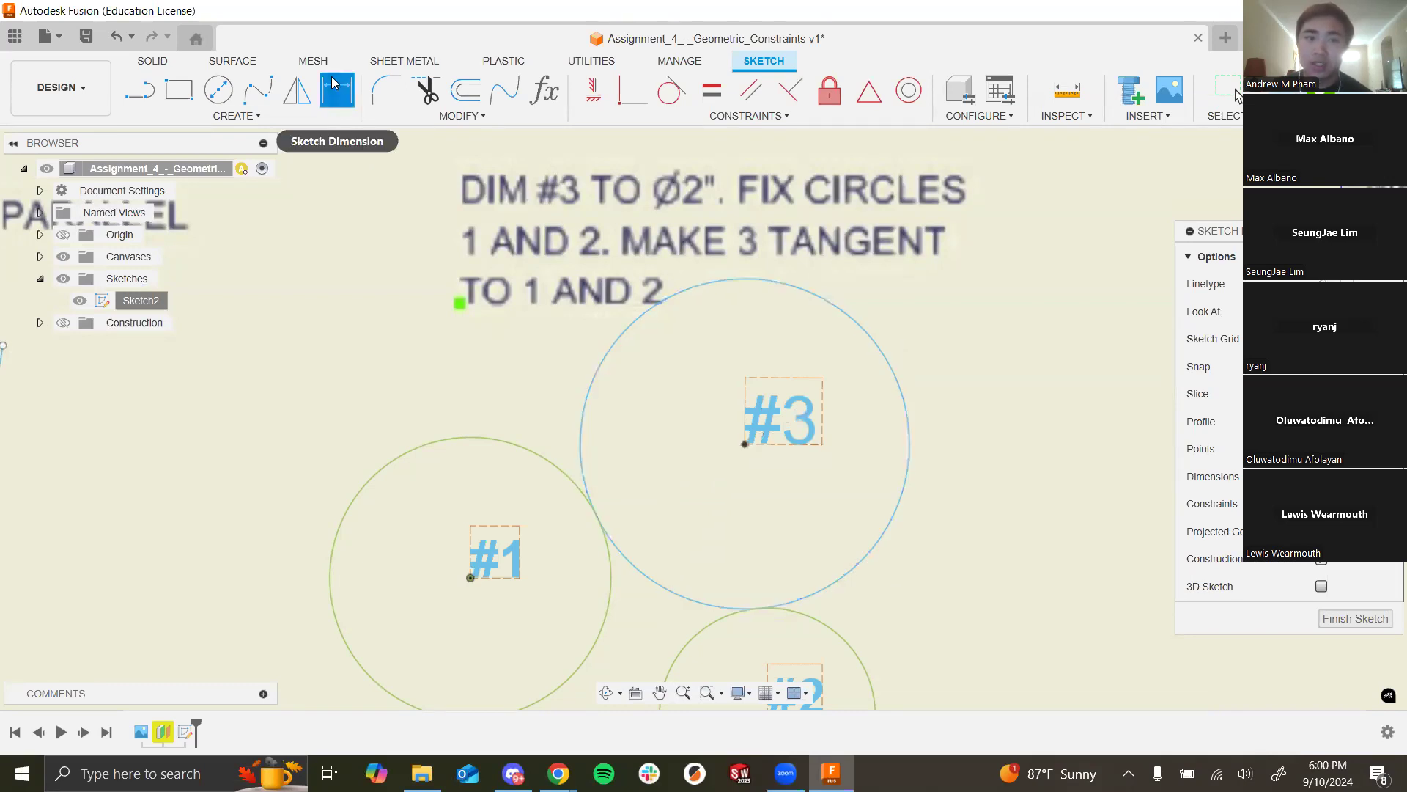
click(753, 281)
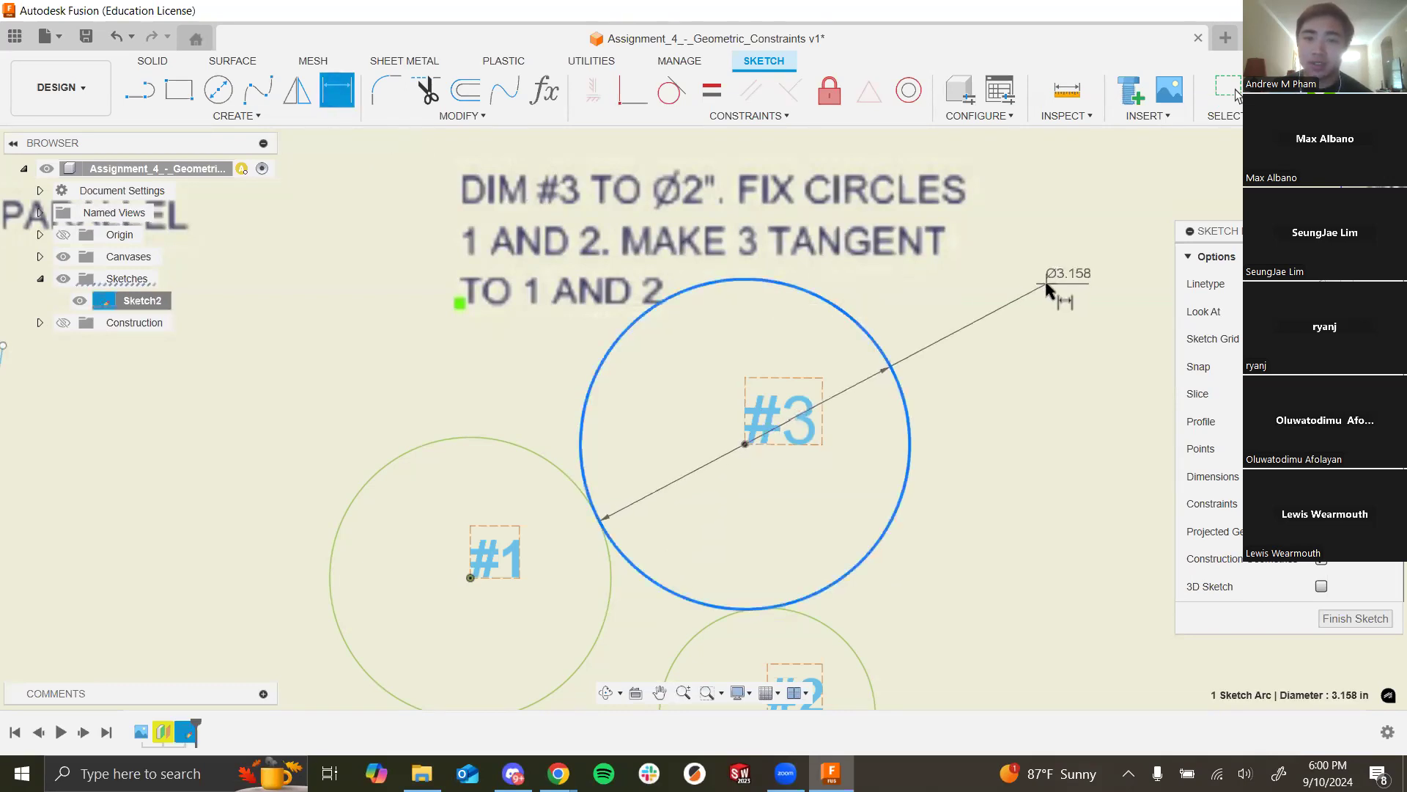
key(Escape)
click(1072, 288)
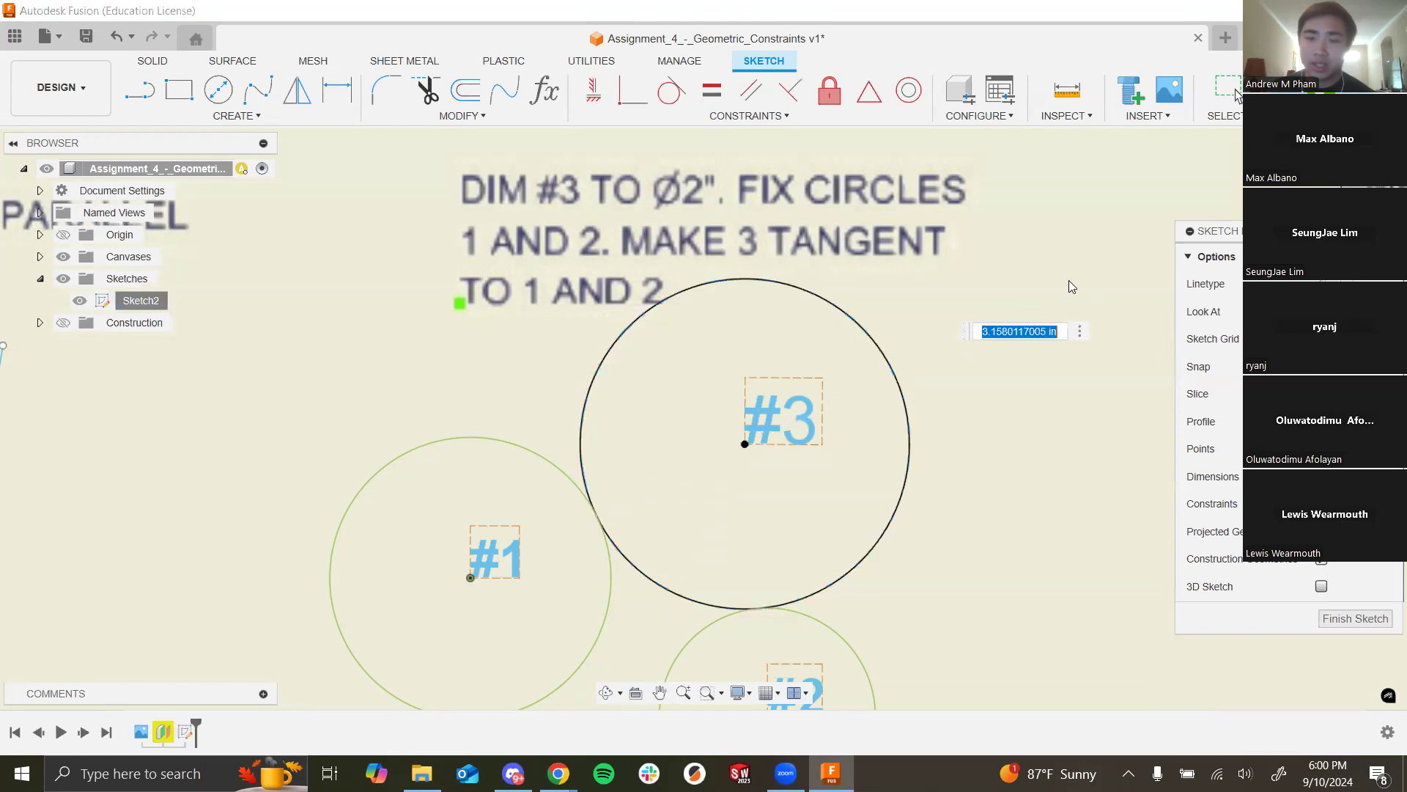
text(20)
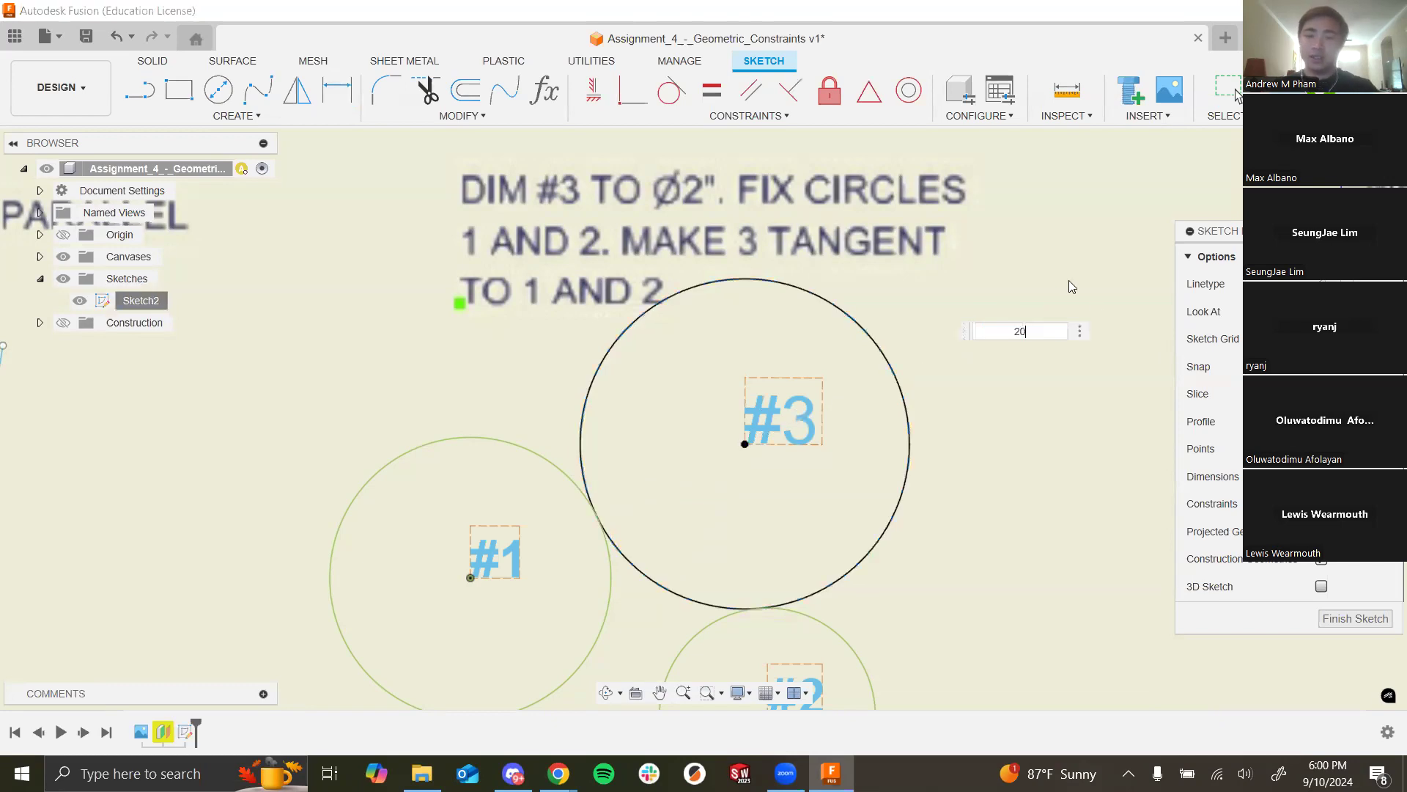
key(Return)
scroll(826, 461, down, 10)
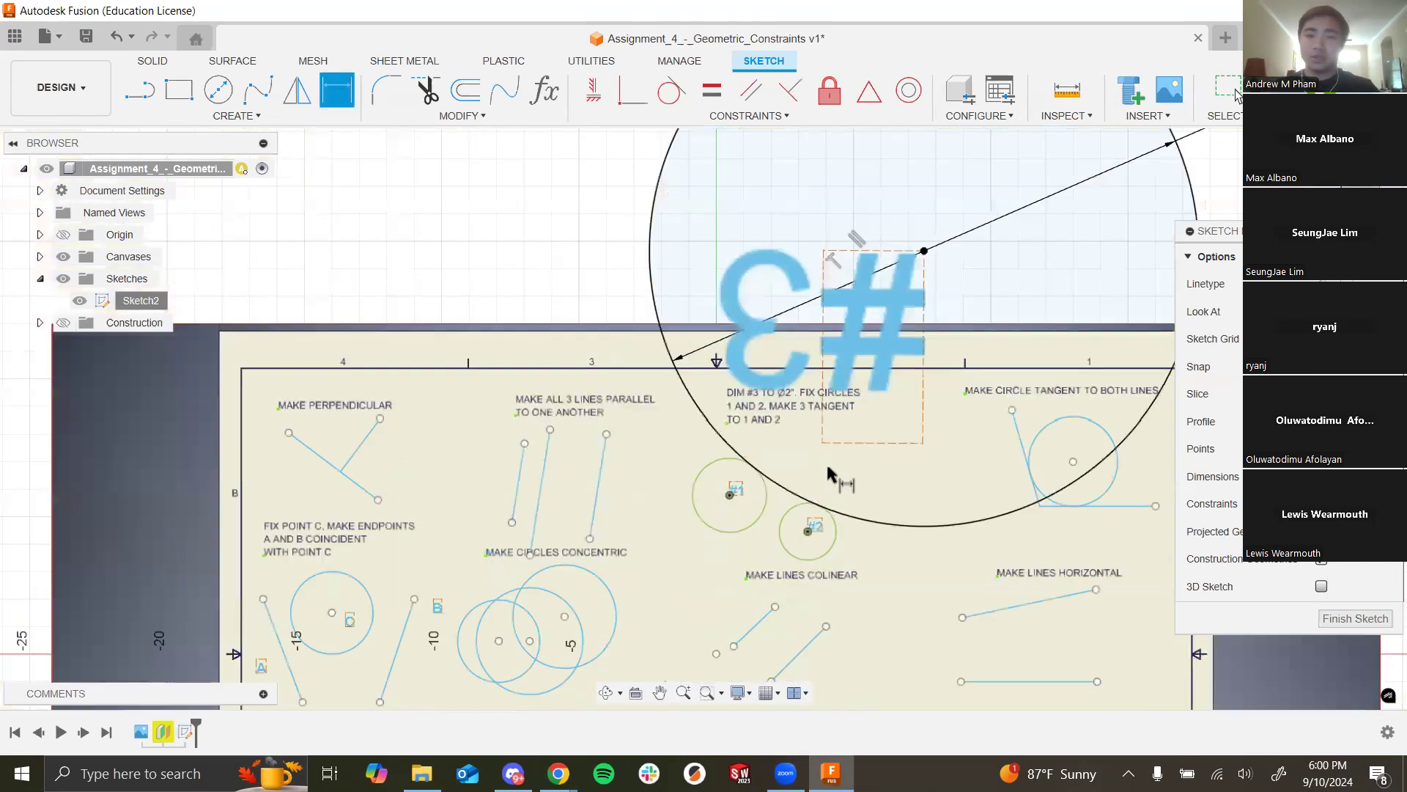
Step: Change circle #3's diameter dimension from 20 to 2 in
double_click(1133, 244)
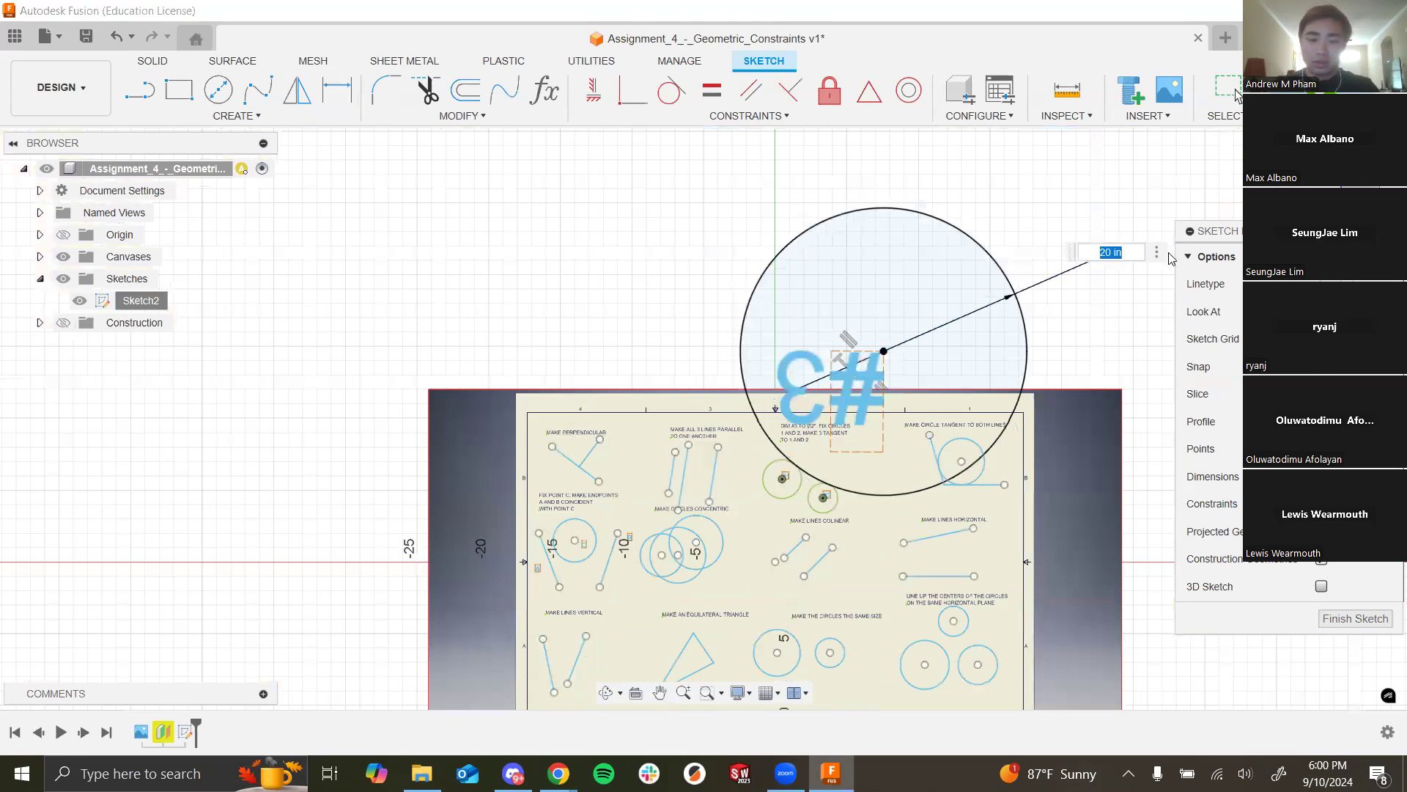
text(2)
key(Return)
scroll(881, 429, up, 5)
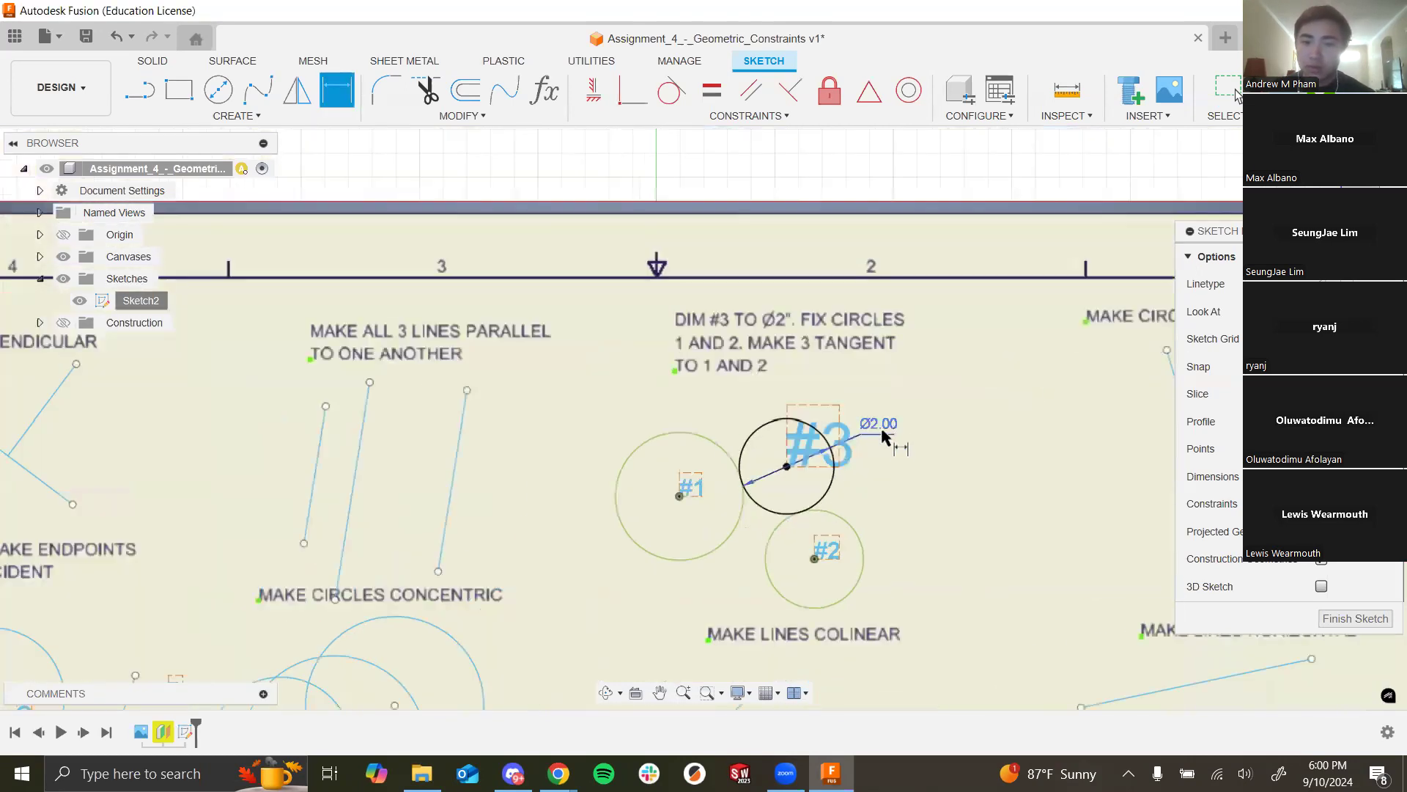
scroll(796, 396, down, 3)
scroll(807, 402, up, 3)
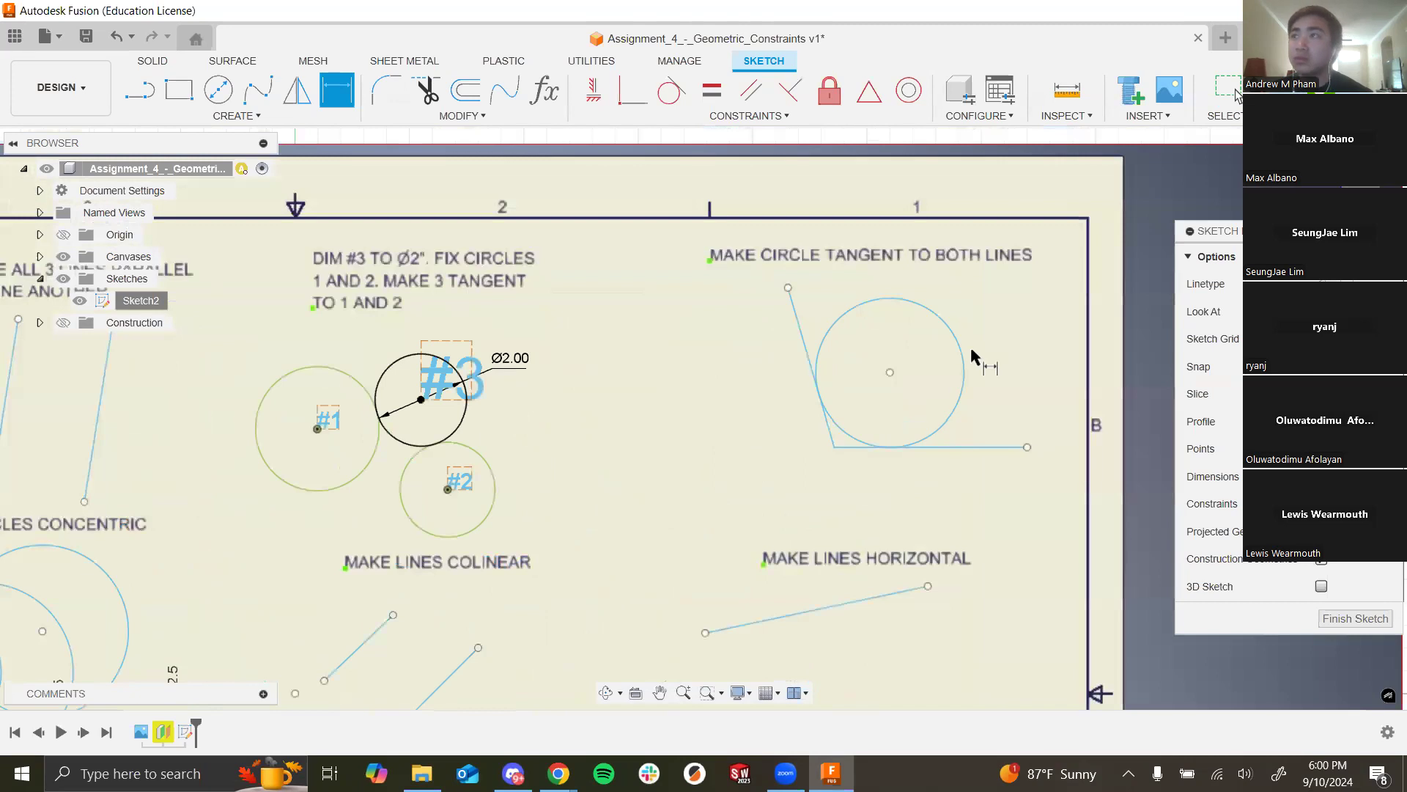
scroll(737, 429, down, 2)
scroll(1071, 278, down, 3)
scroll(1036, 440, up, 2)
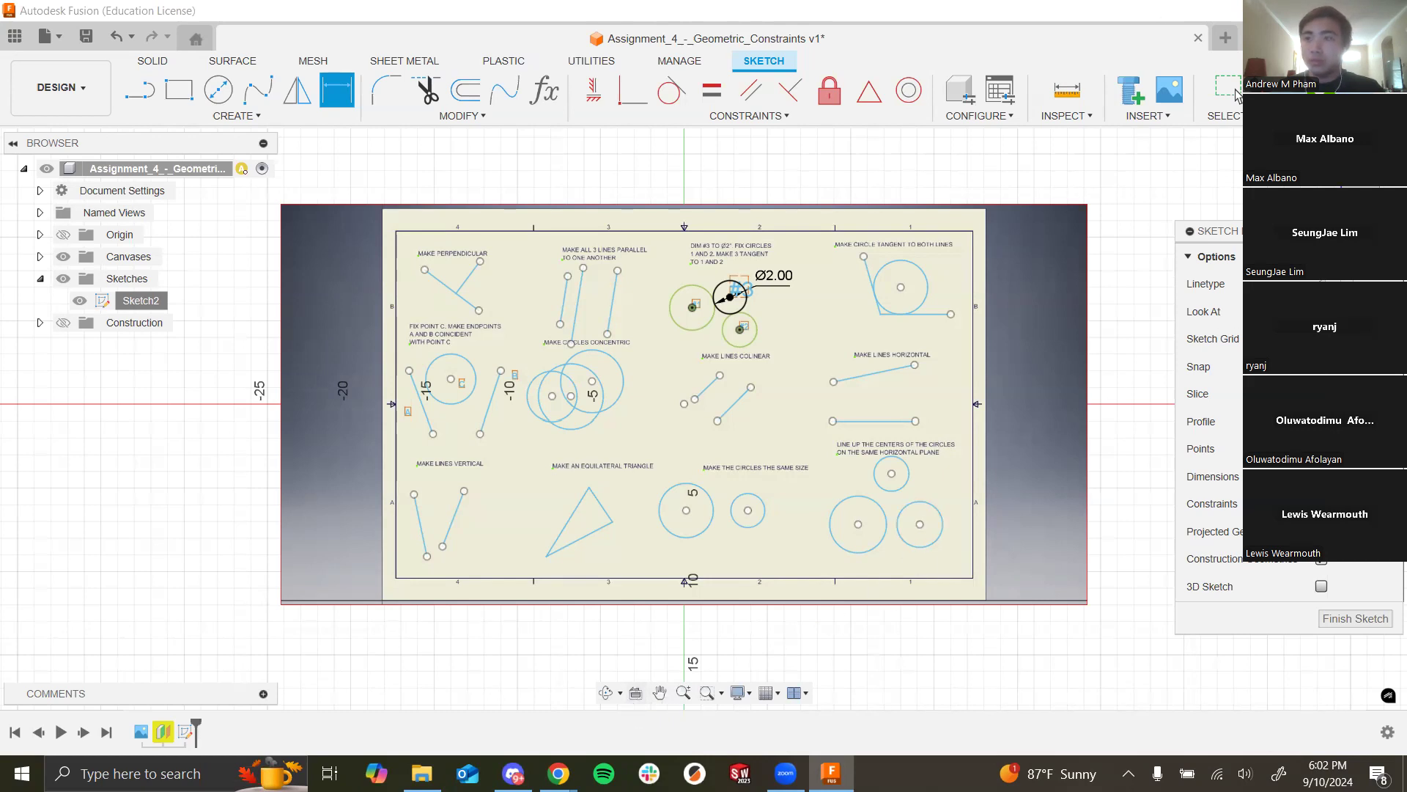
Step: Switch to the other virtual desktop showing Spotify
key(ctrl+super+Right)
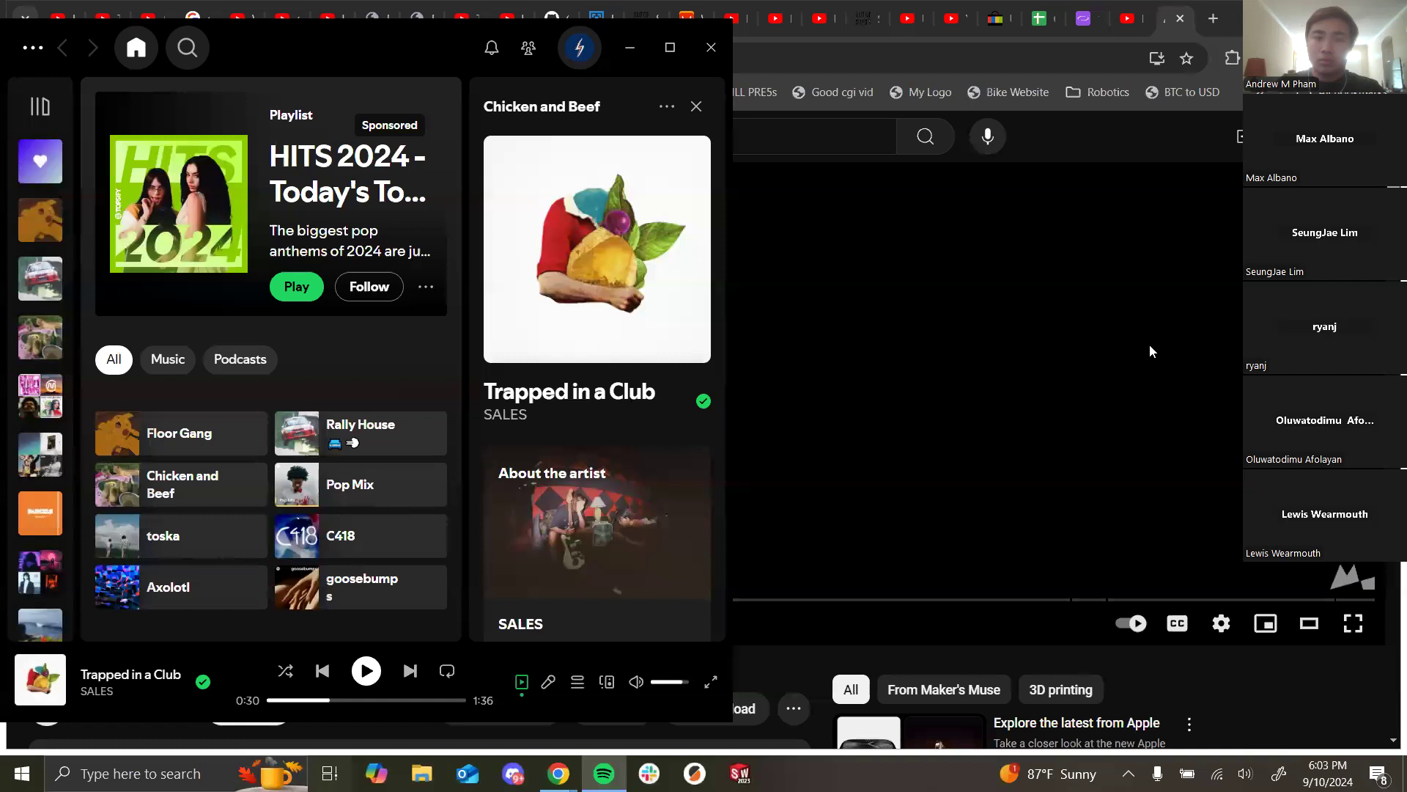
Step: Move Spotify onto Desktop 2 via Task View, then minimise it to reveal Fusion
key(super+Tab)
drag(167, 210, 305, 70)
click(305, 70)
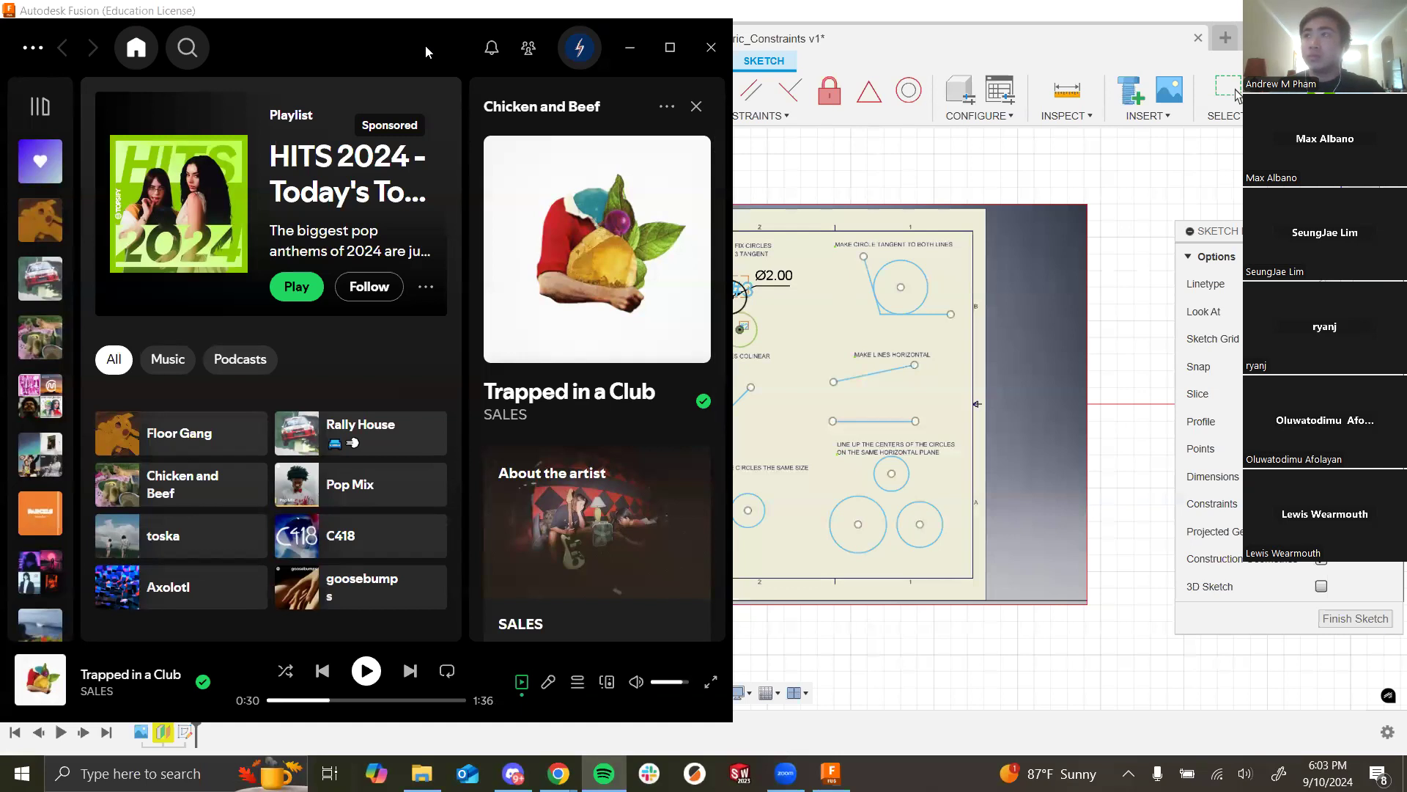
click(630, 47)
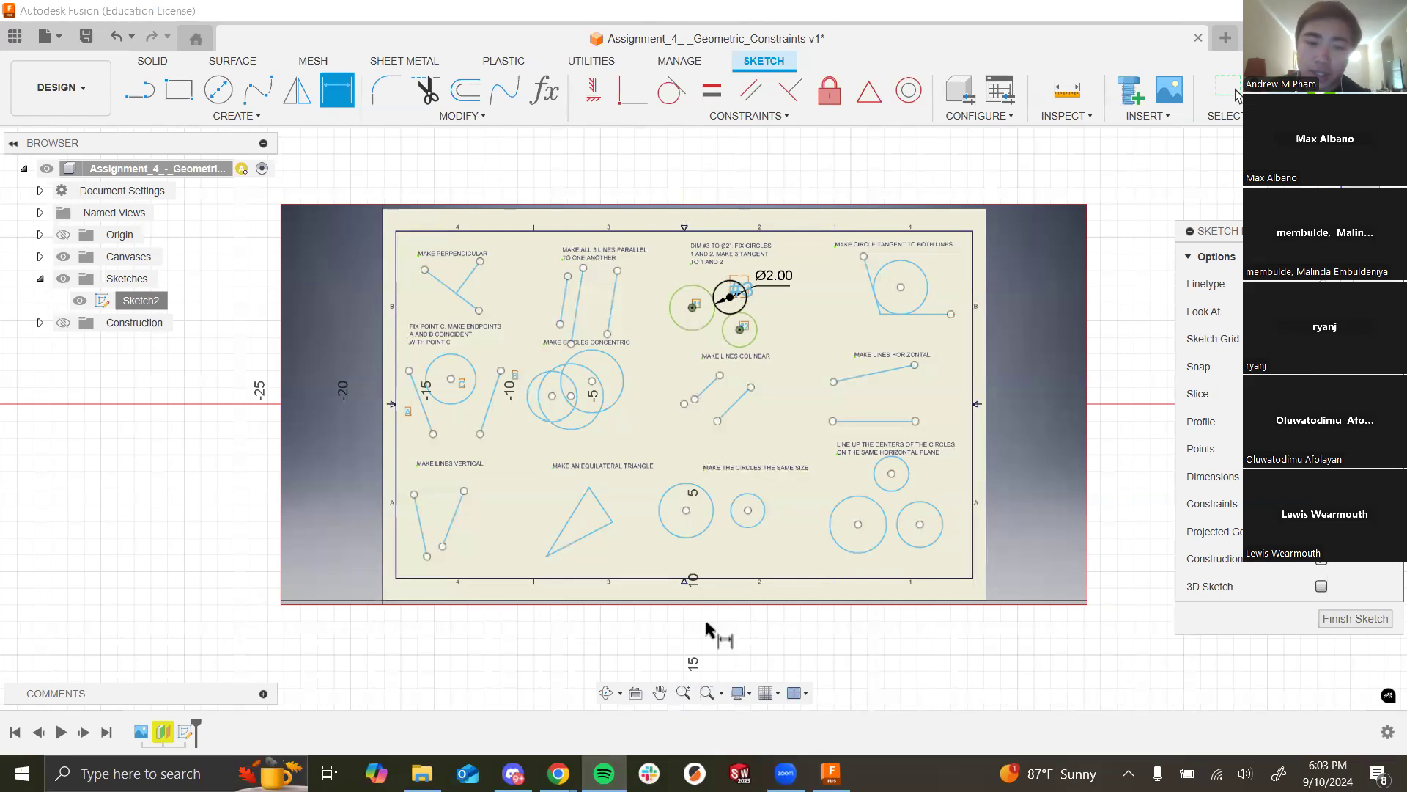
click(513, 773)
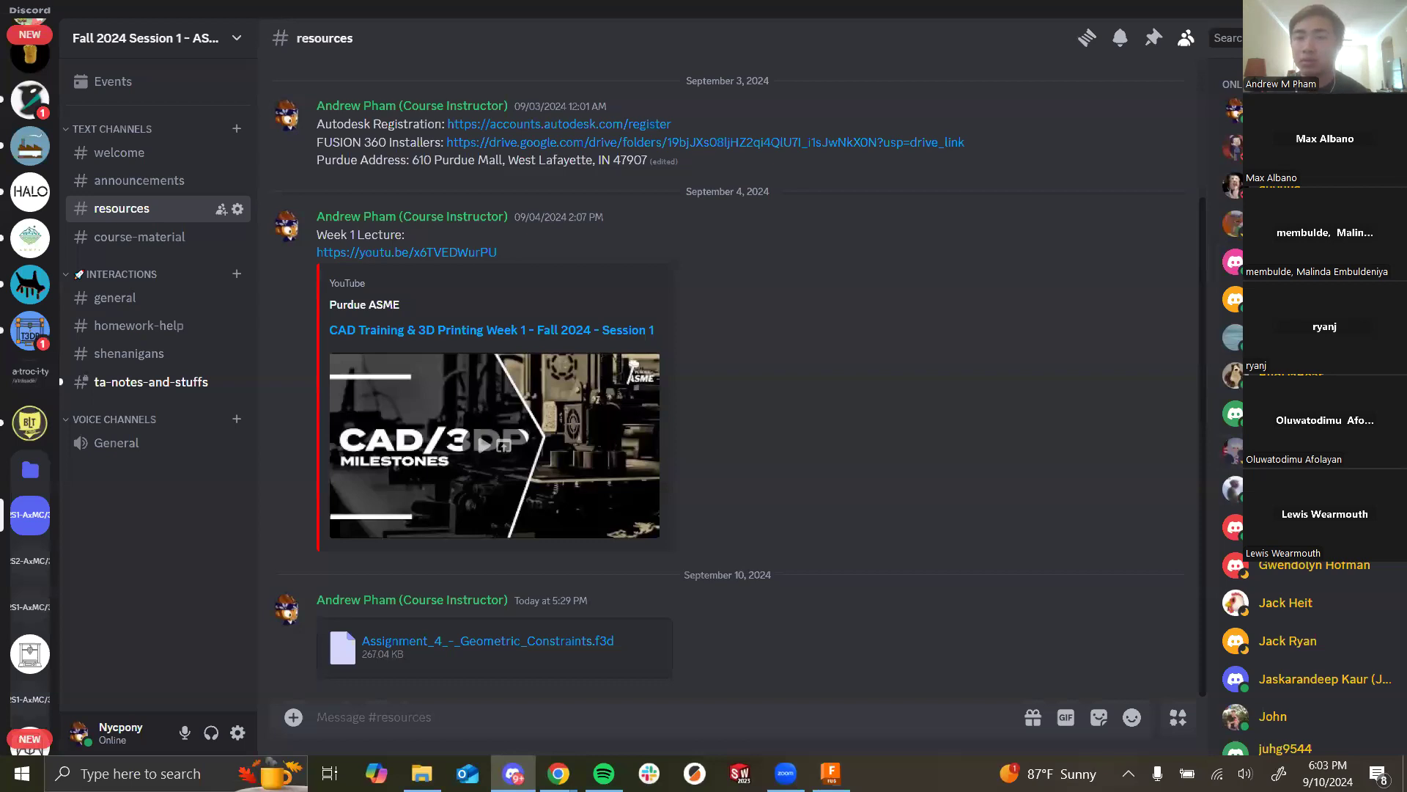
key(alt+Tab)
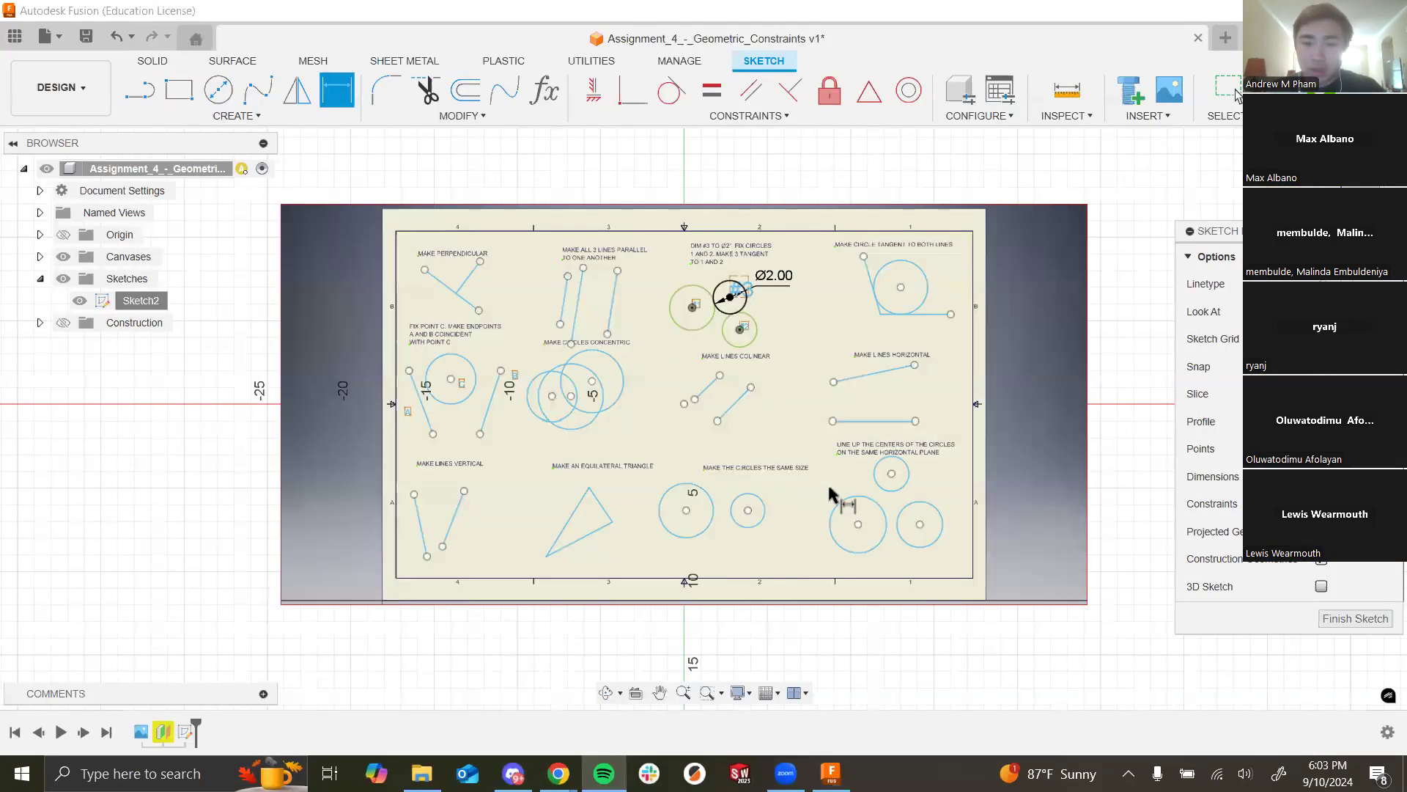
scroll(911, 487, up, 4)
scroll(965, 460, up, 2)
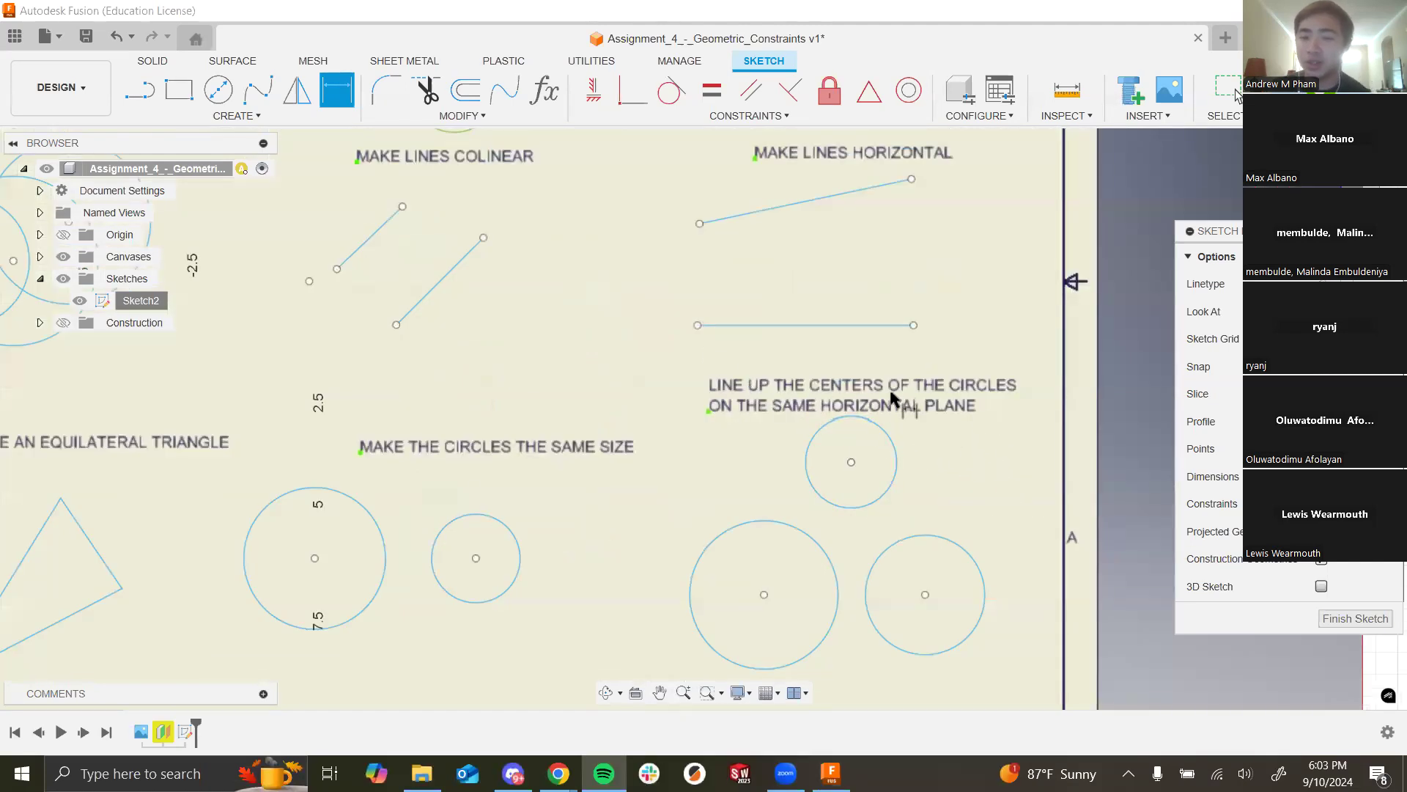
Step: Draw a horizontal line from below the lower-left circle across to the right
scroll(594, 449, down, 5)
scroll(753, 511, up, 4)
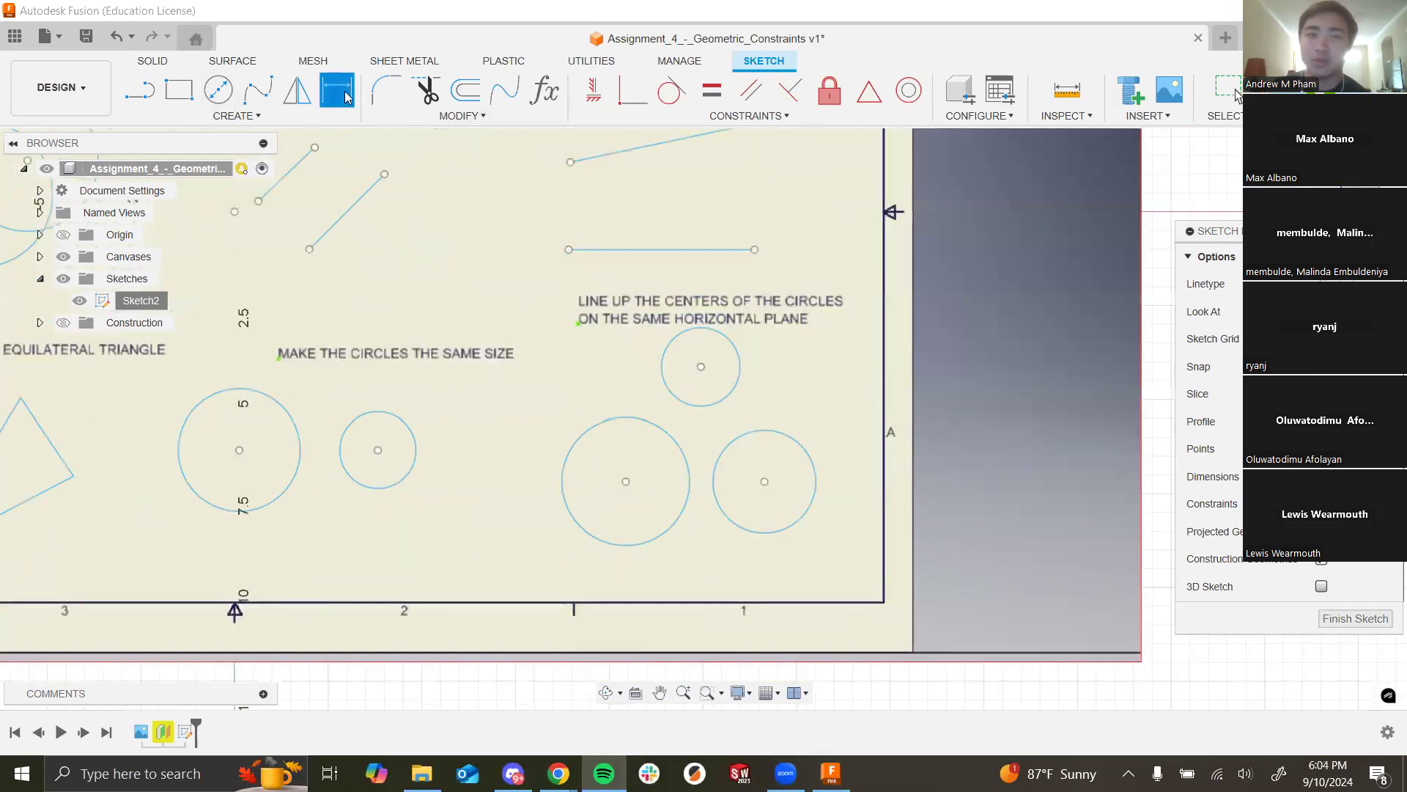
click(139, 91)
click(553, 550)
click(834, 550)
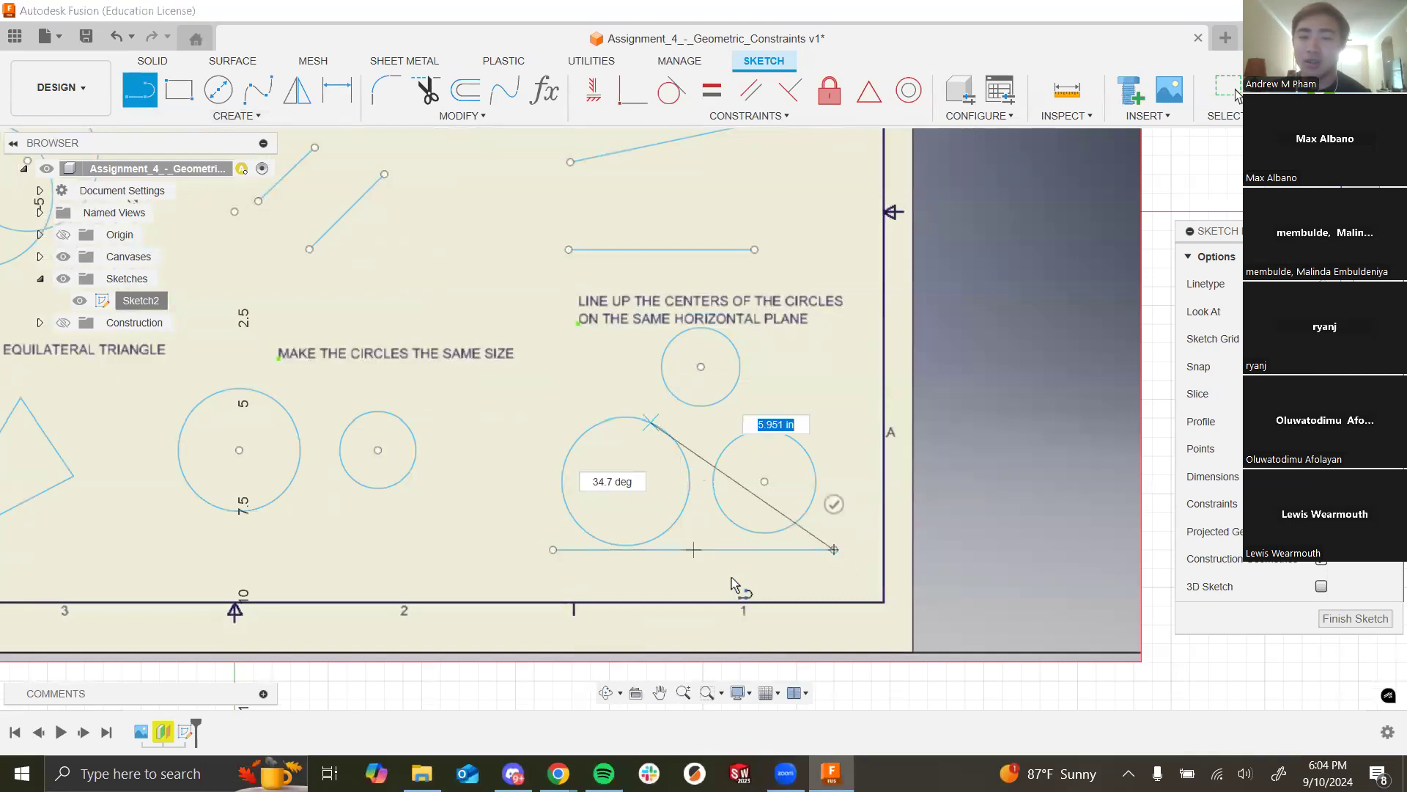
key(Escape)
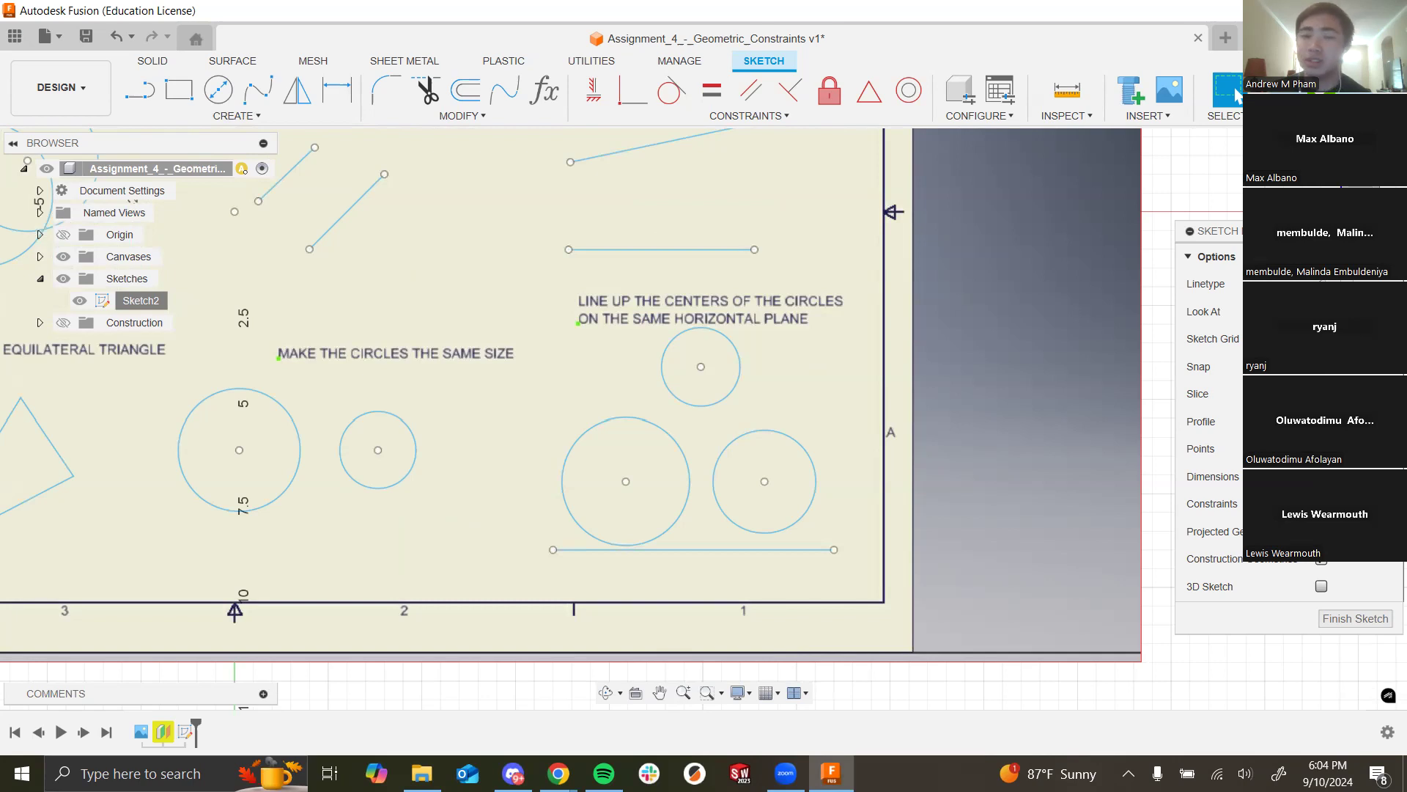
scroll(710, 321, down, 5)
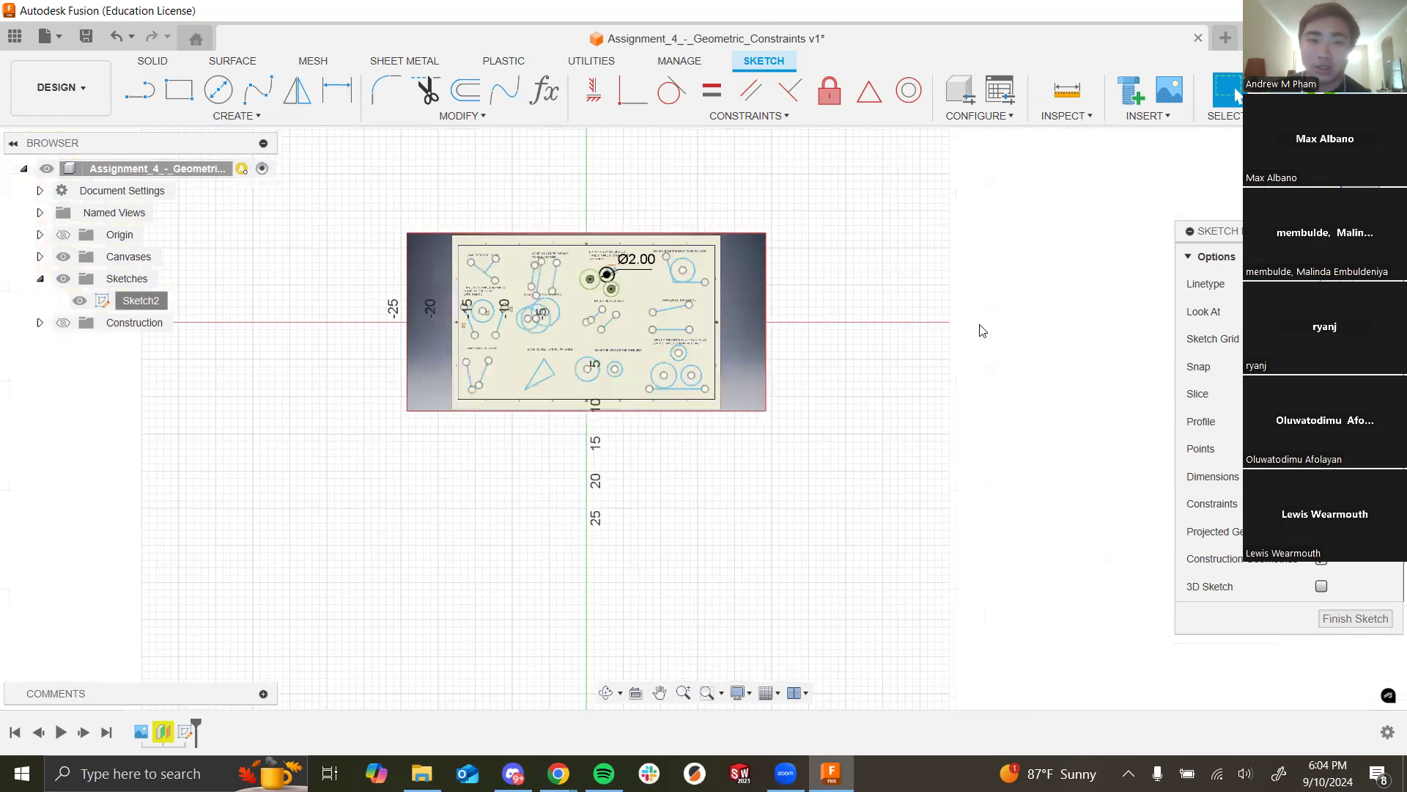
scroll(436, 286, up, 3)
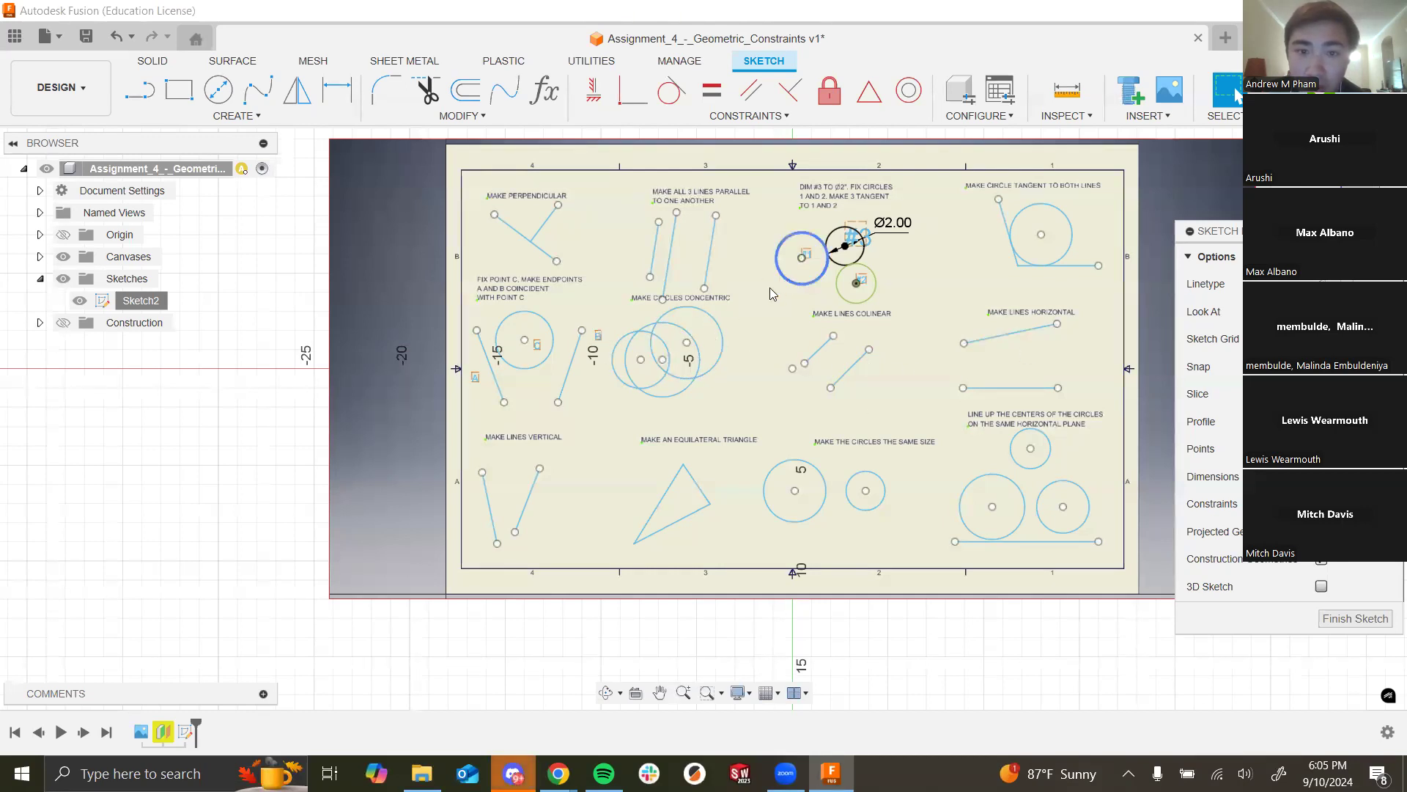
scroll(499, 298, down, 2)
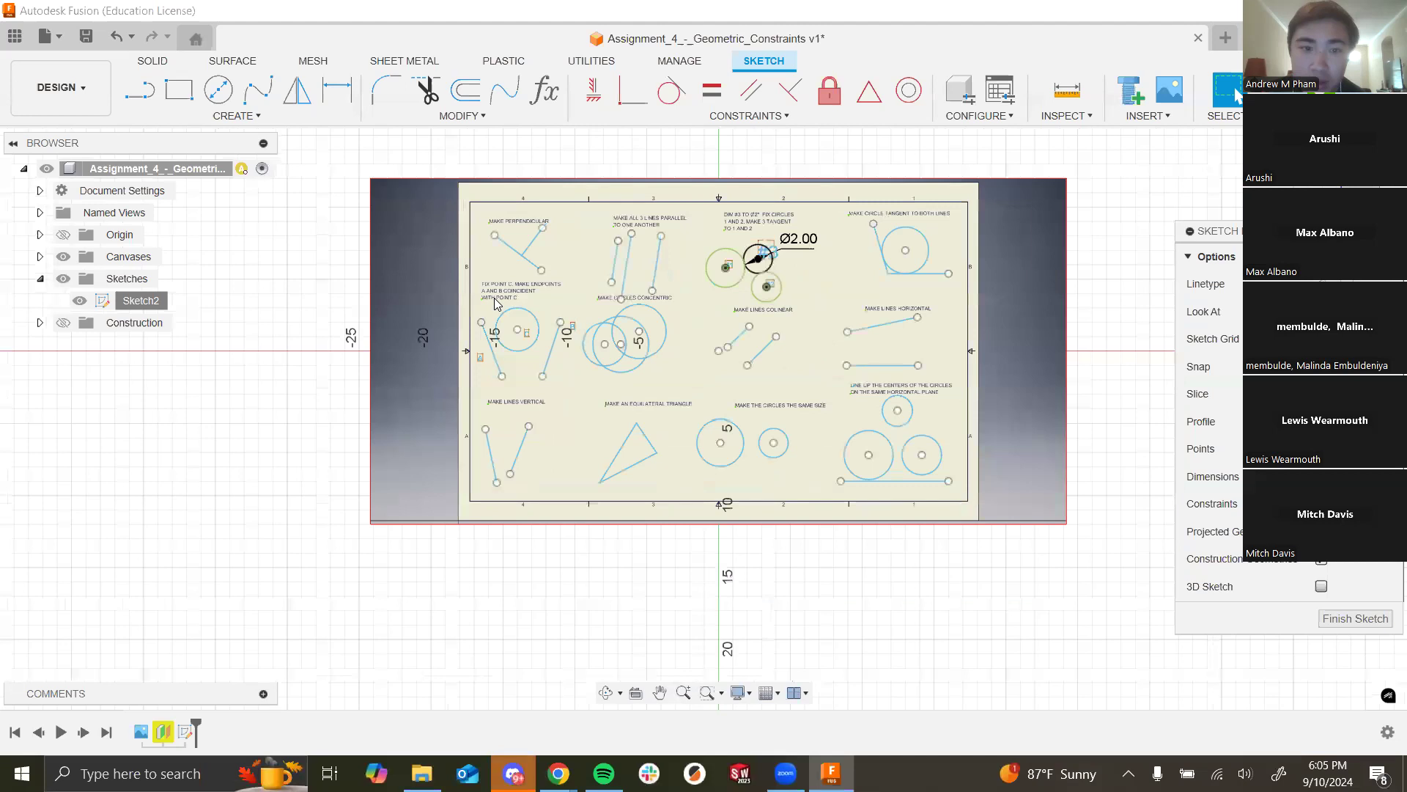
scroll(496, 300, up, 4)
scroll(486, 299, up, 3)
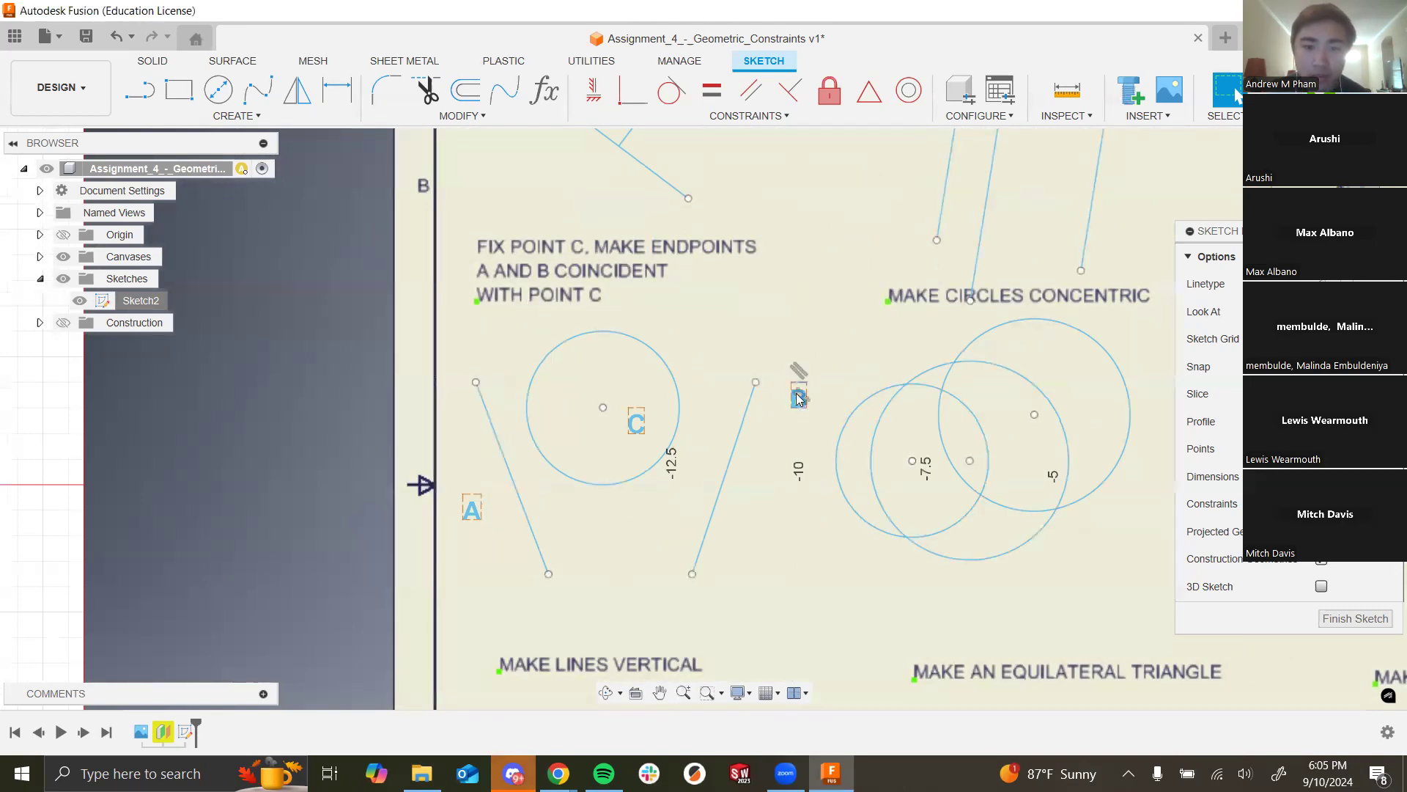
Step: Fix the centre point of circle C in place
drag(777, 374, 777, 372)
click(765, 308)
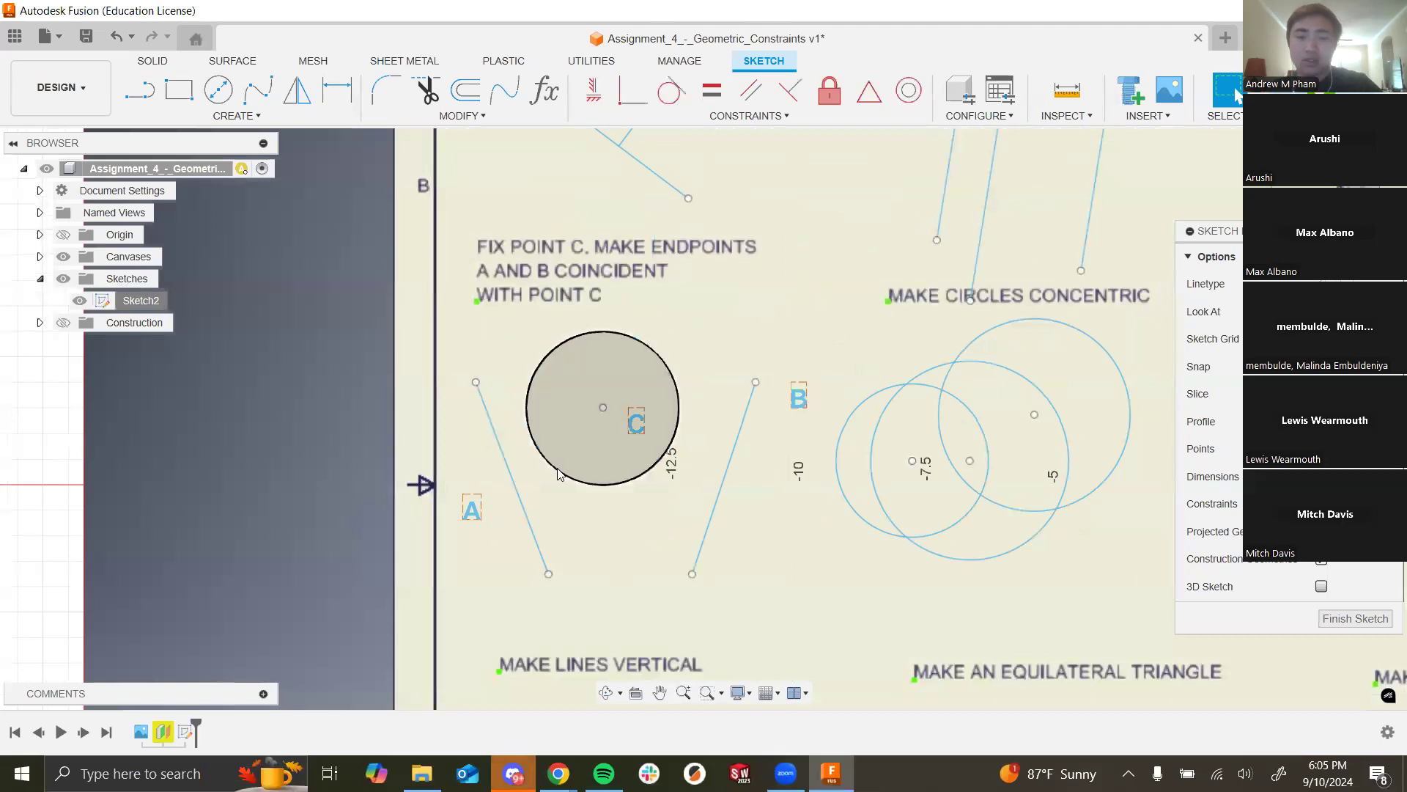
click(755, 382)
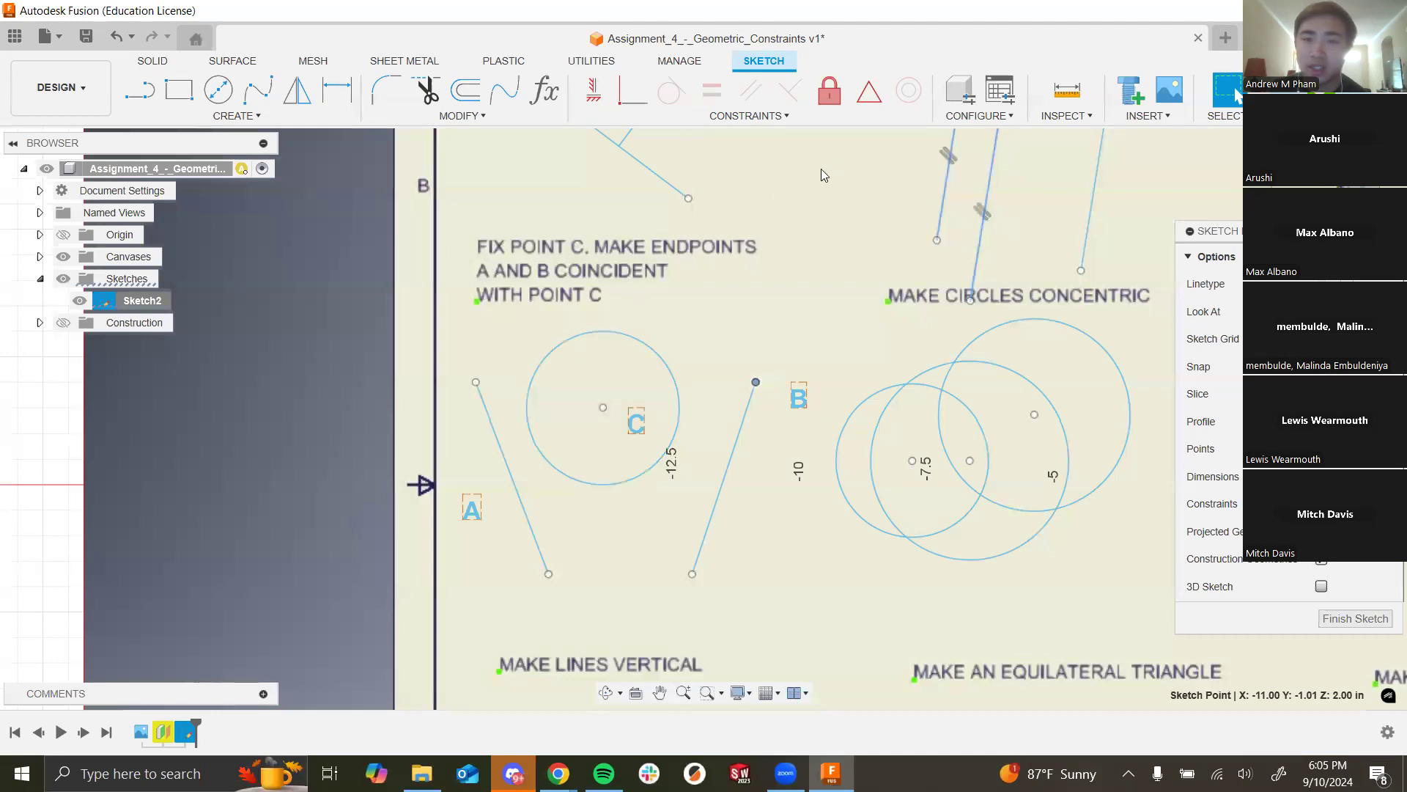
click(807, 337)
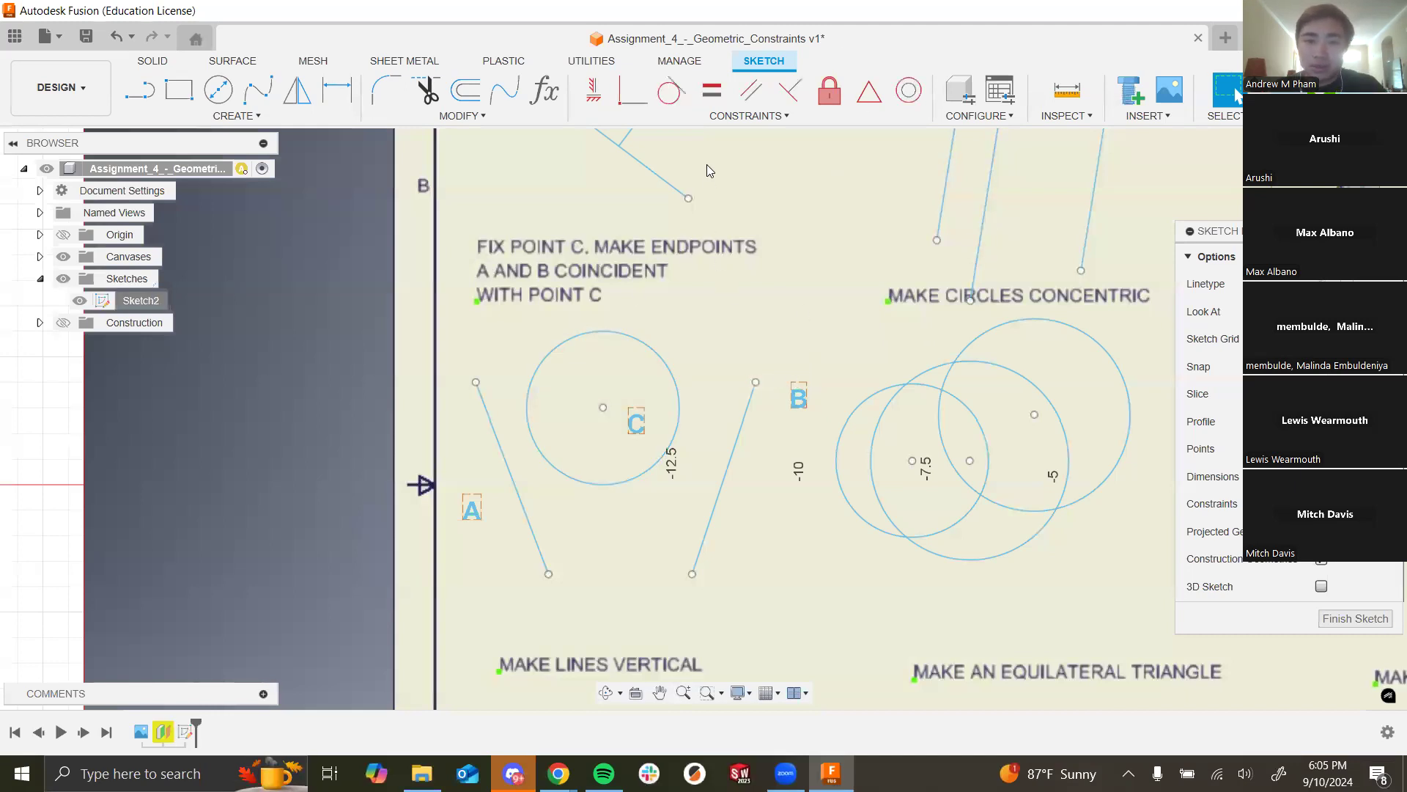
click(829, 90)
click(602, 406)
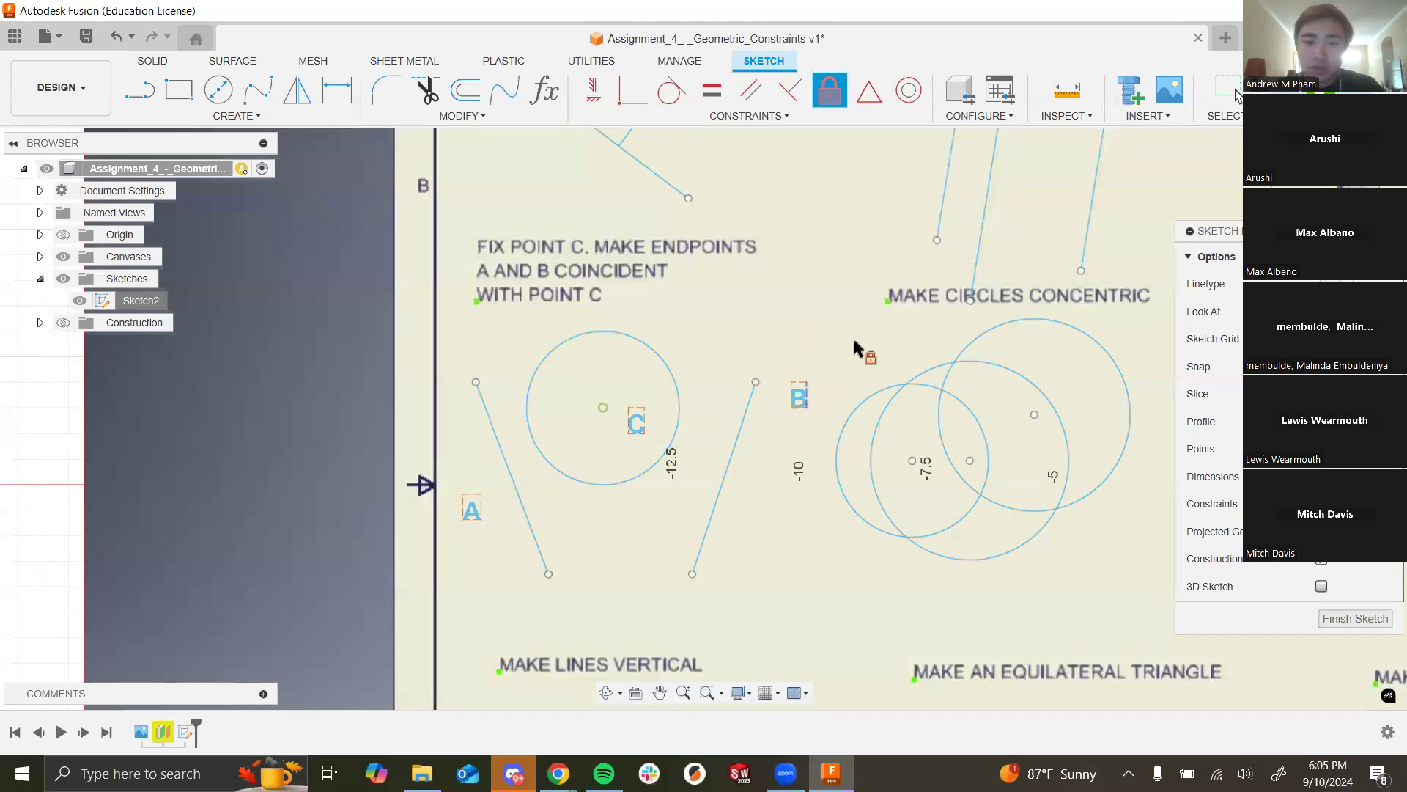
key(Escape)
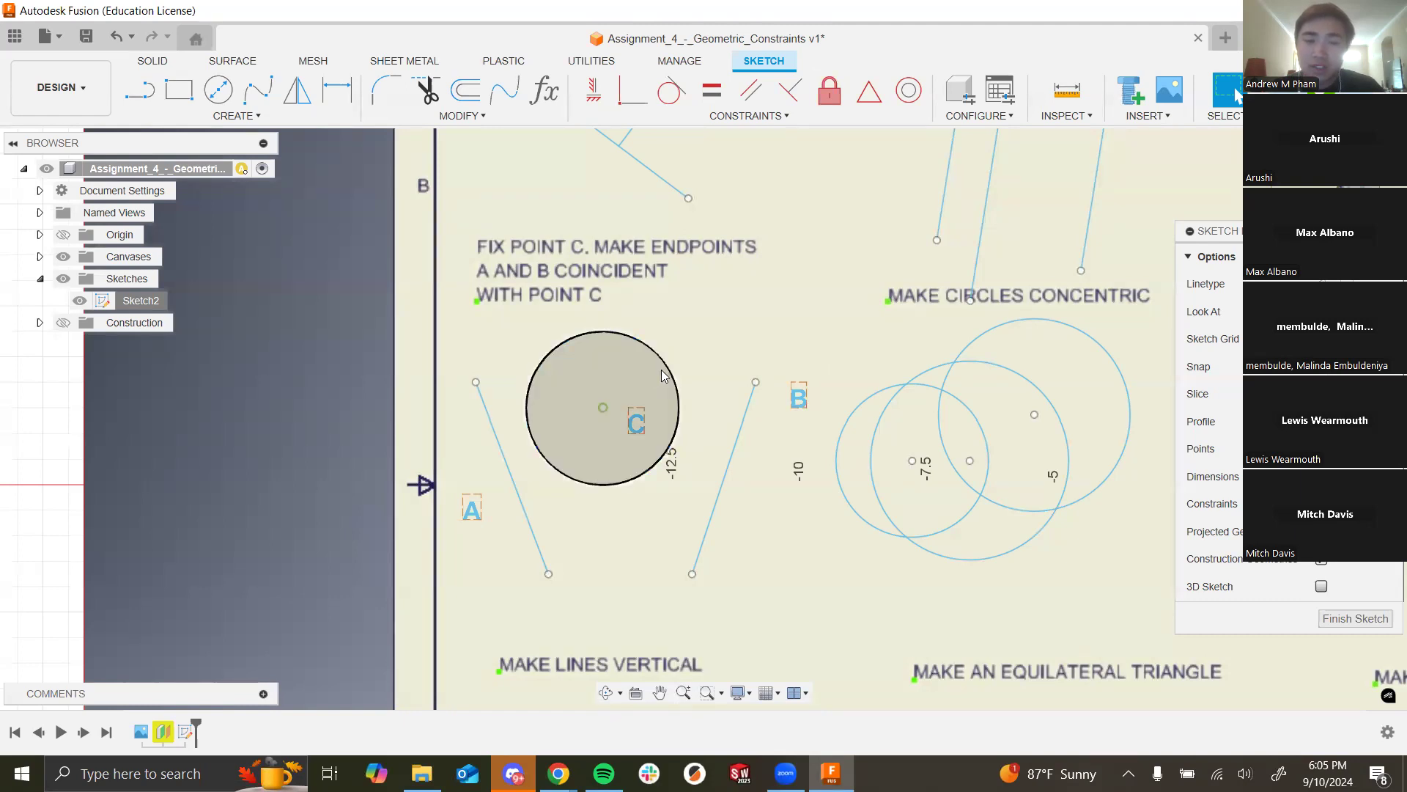
Step: Shrink the circle around C to about 2.03 in diameter
click(675, 390)
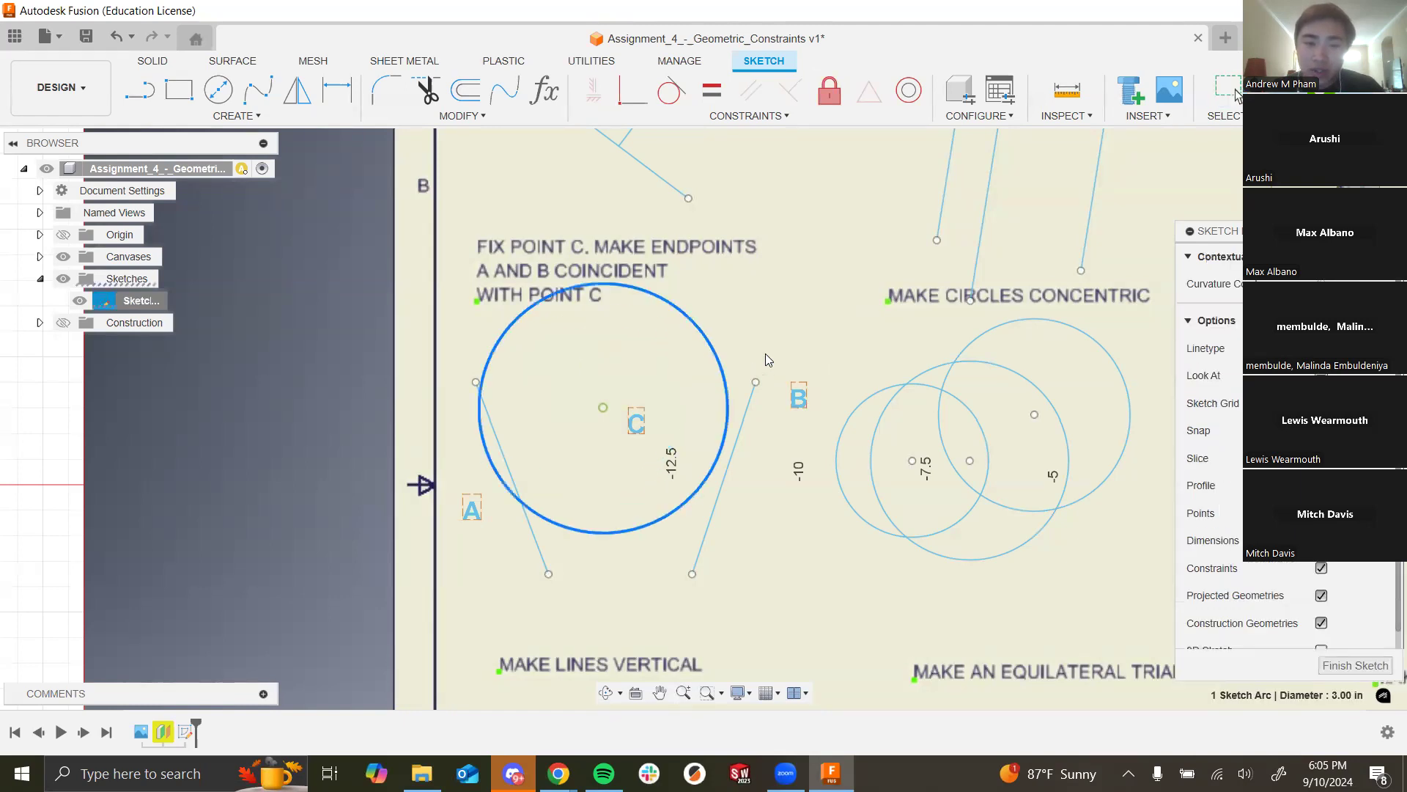
drag(717, 400, 654, 411)
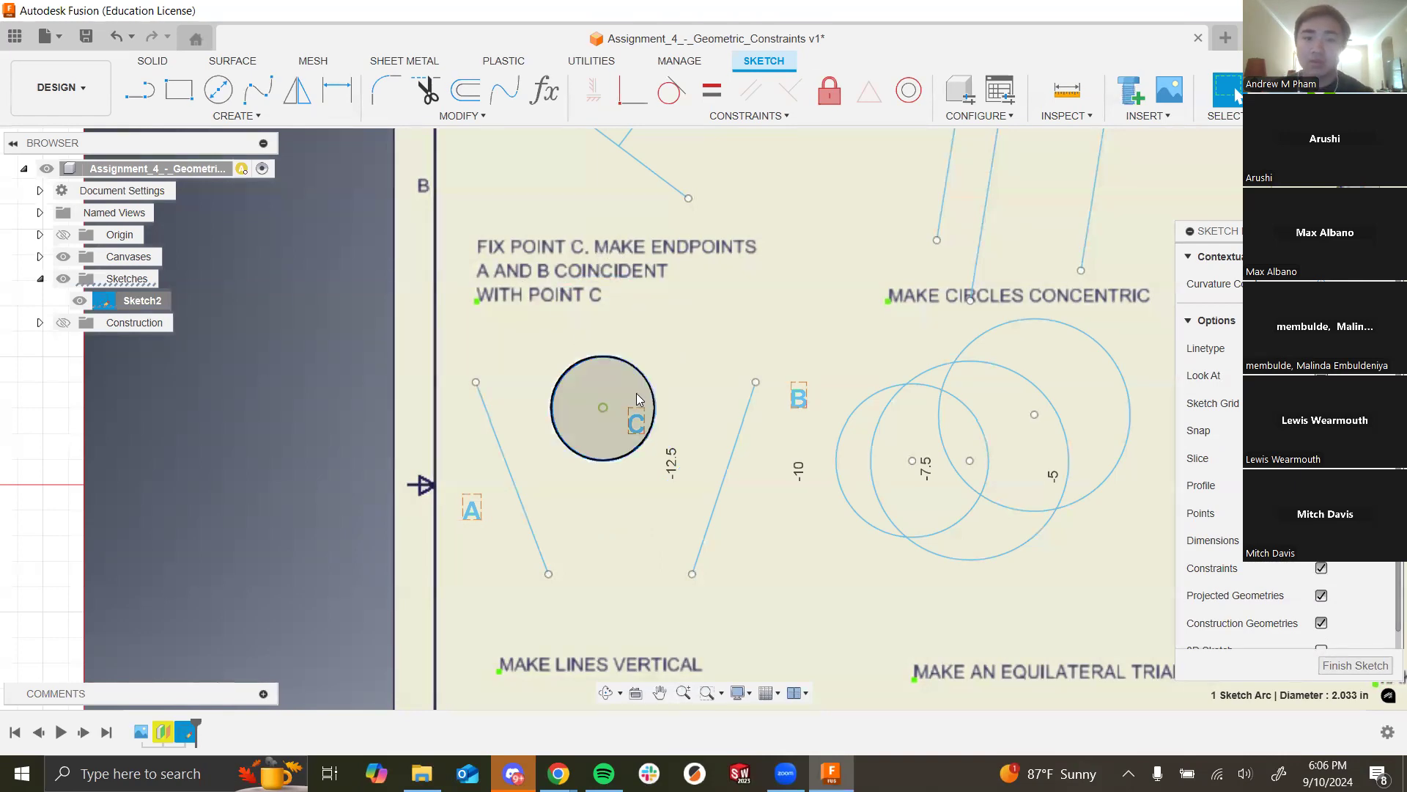
click(715, 332)
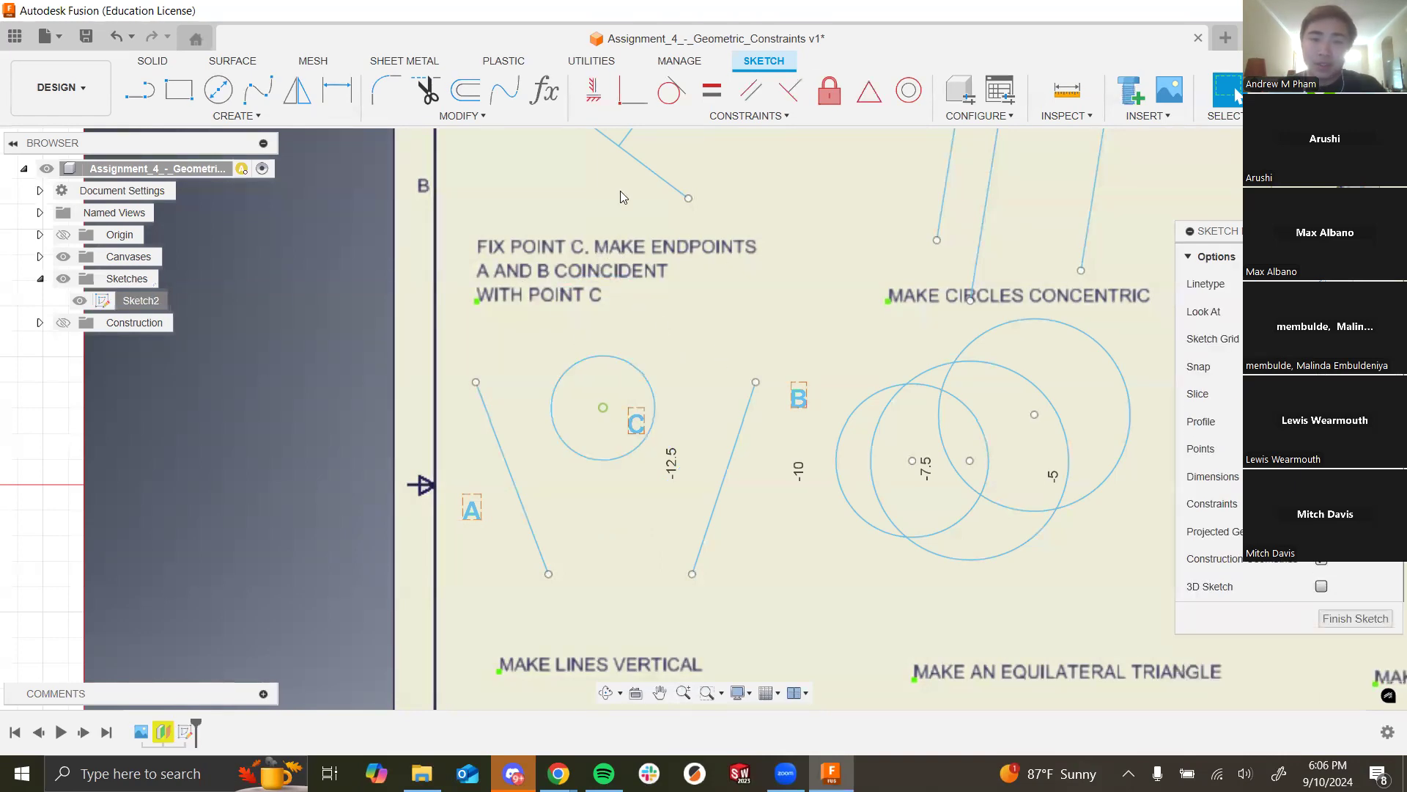
Step: Make the lower endpoint of line A and the upper endpoint of line B coincident with fixed centre point C
click(631, 94)
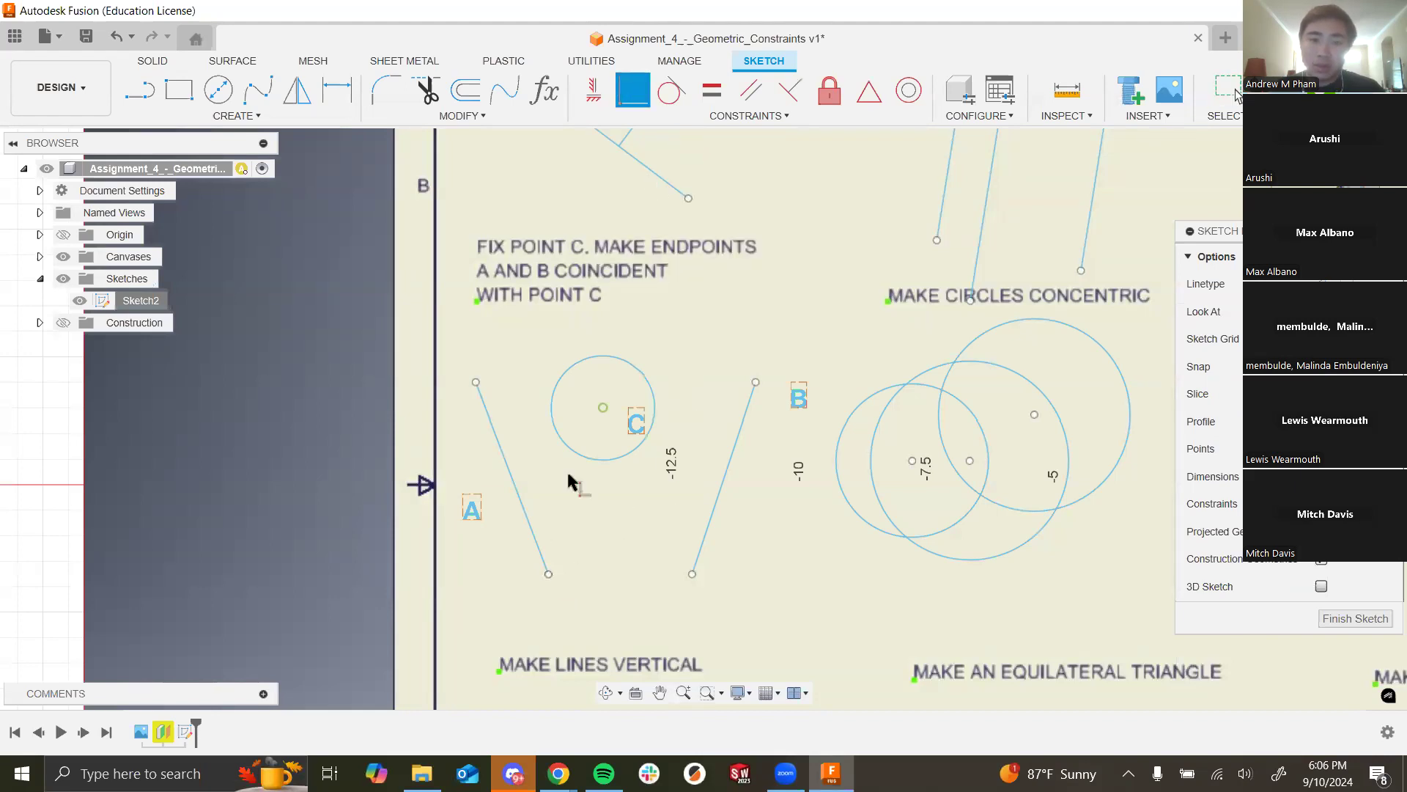
click(549, 573)
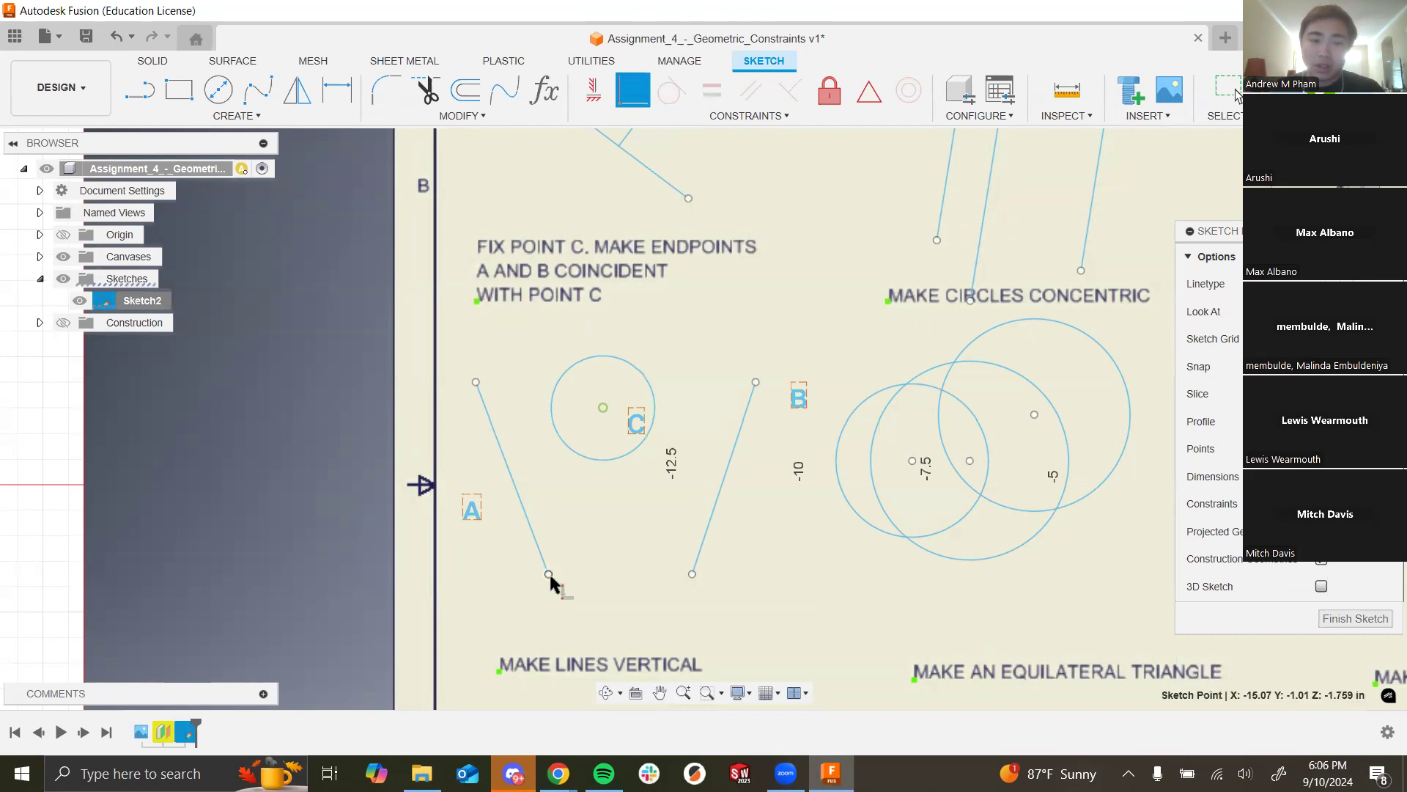
click(603, 408)
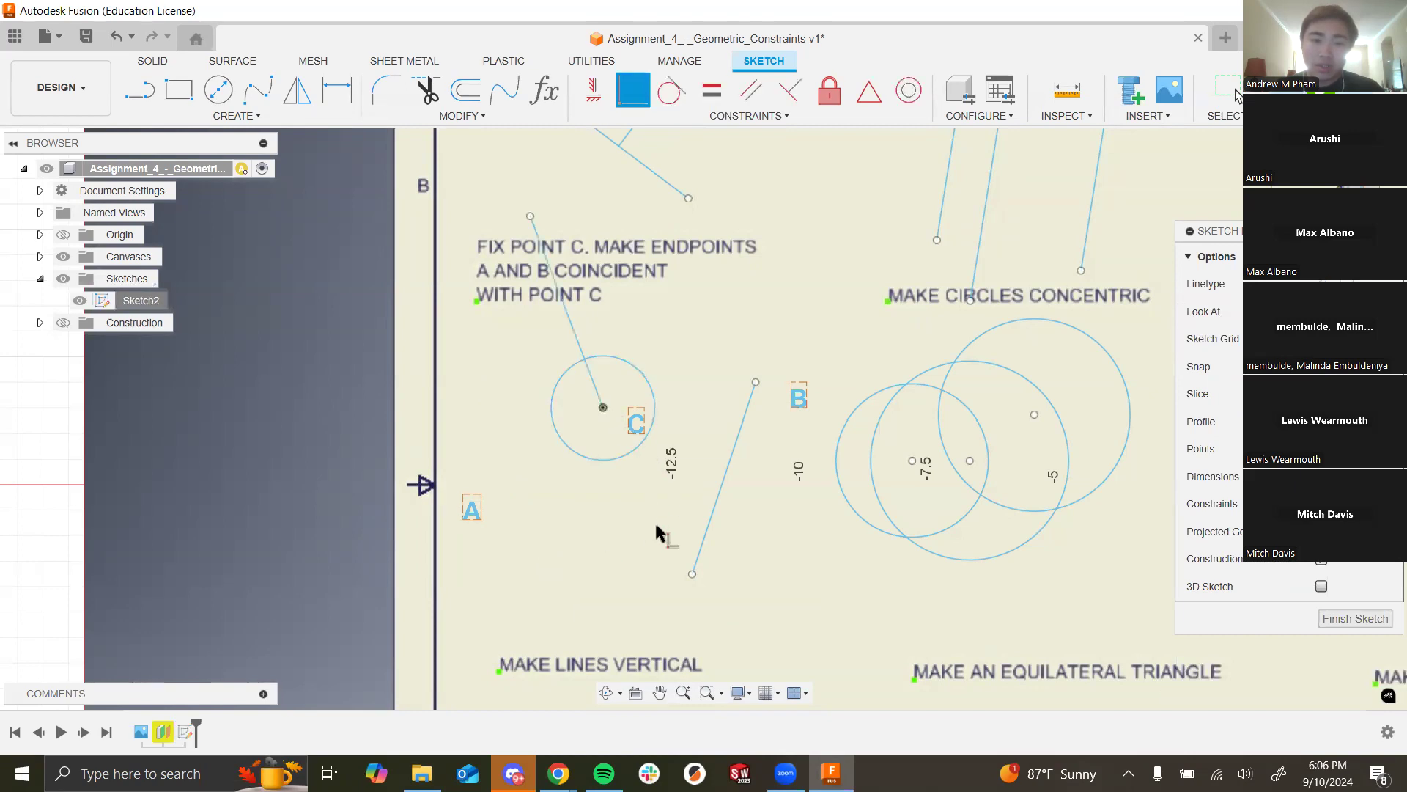
click(755, 381)
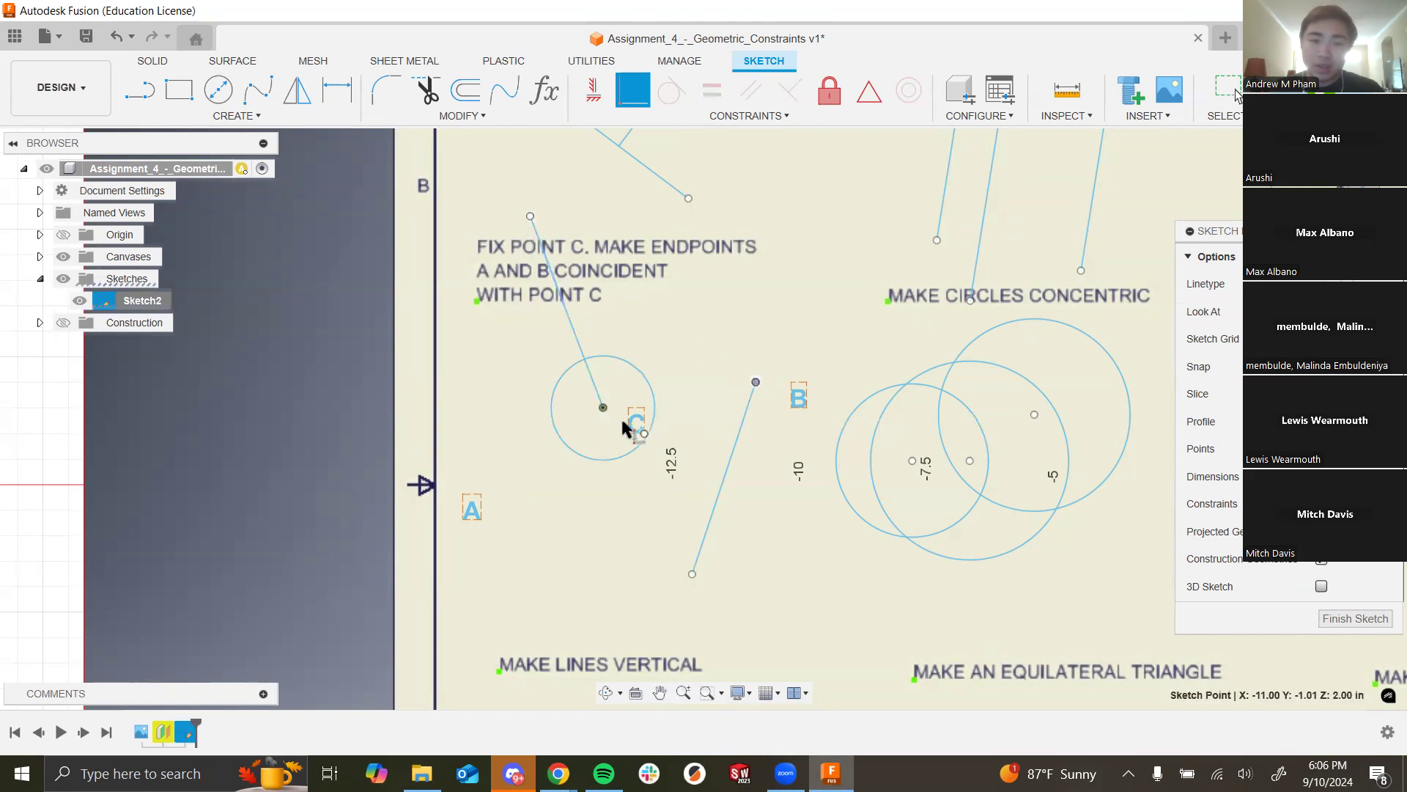
click(603, 408)
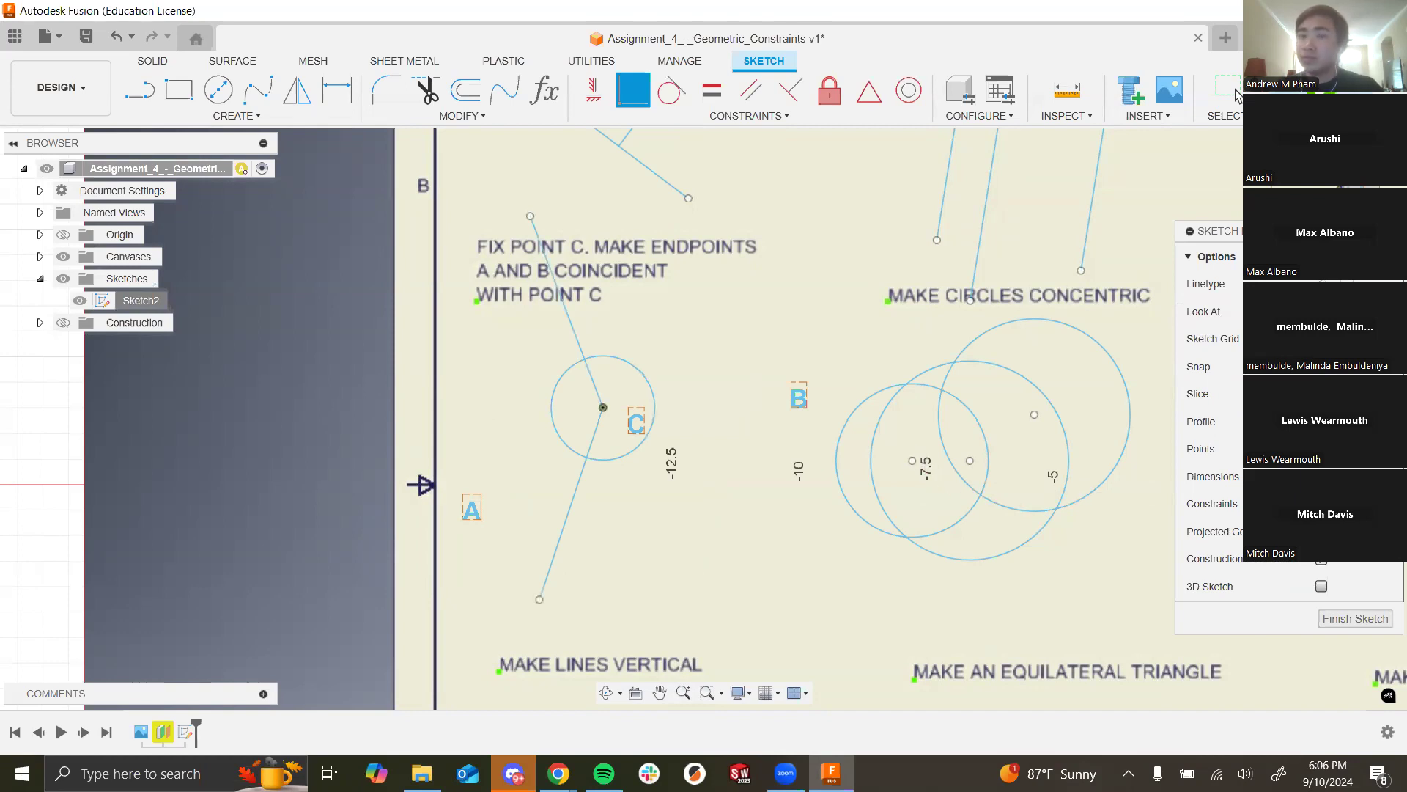
Step: Drag the upper line's free end to a new spot to test that the lines stay joined at C
key(Escape)
drag(531, 215, 502, 356)
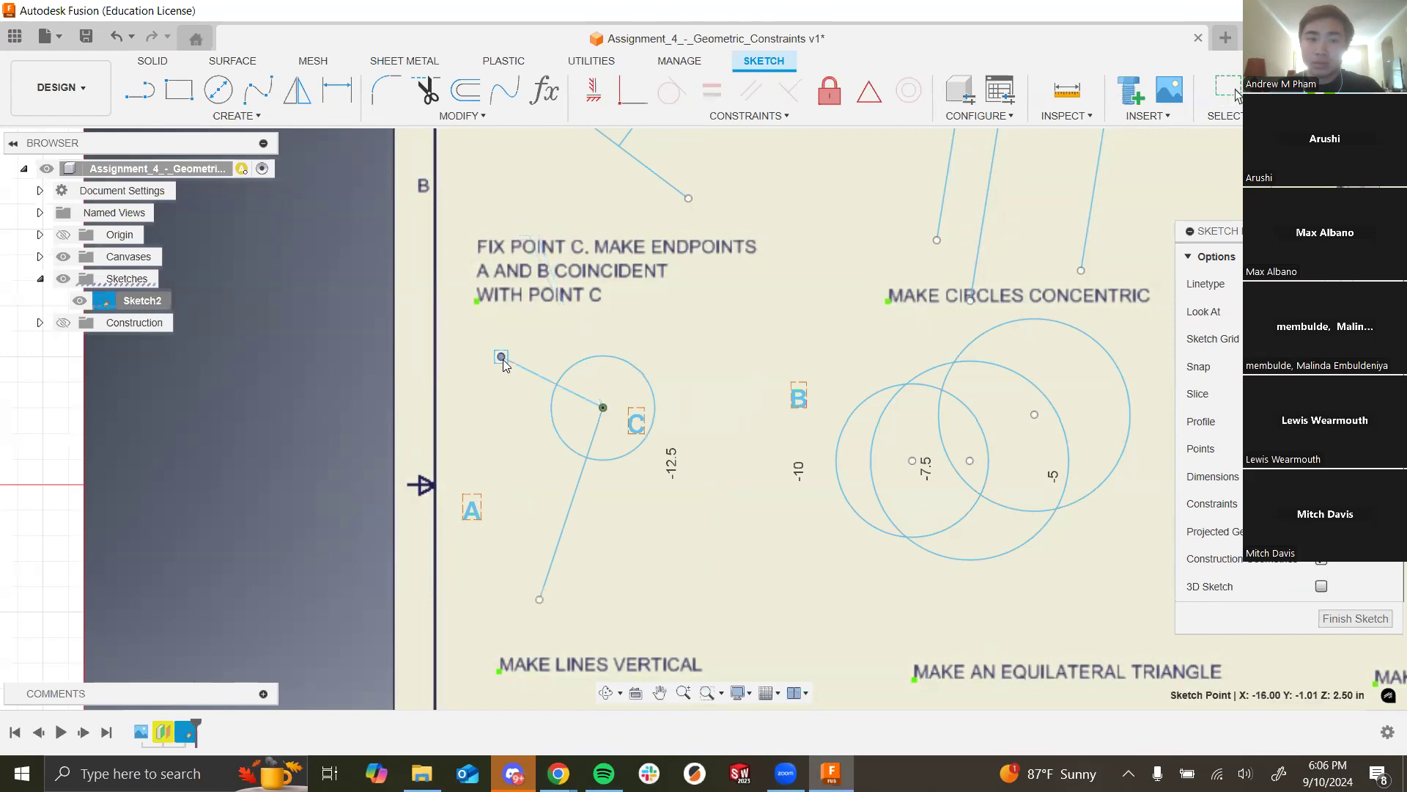
scroll(628, 375, down, 7)
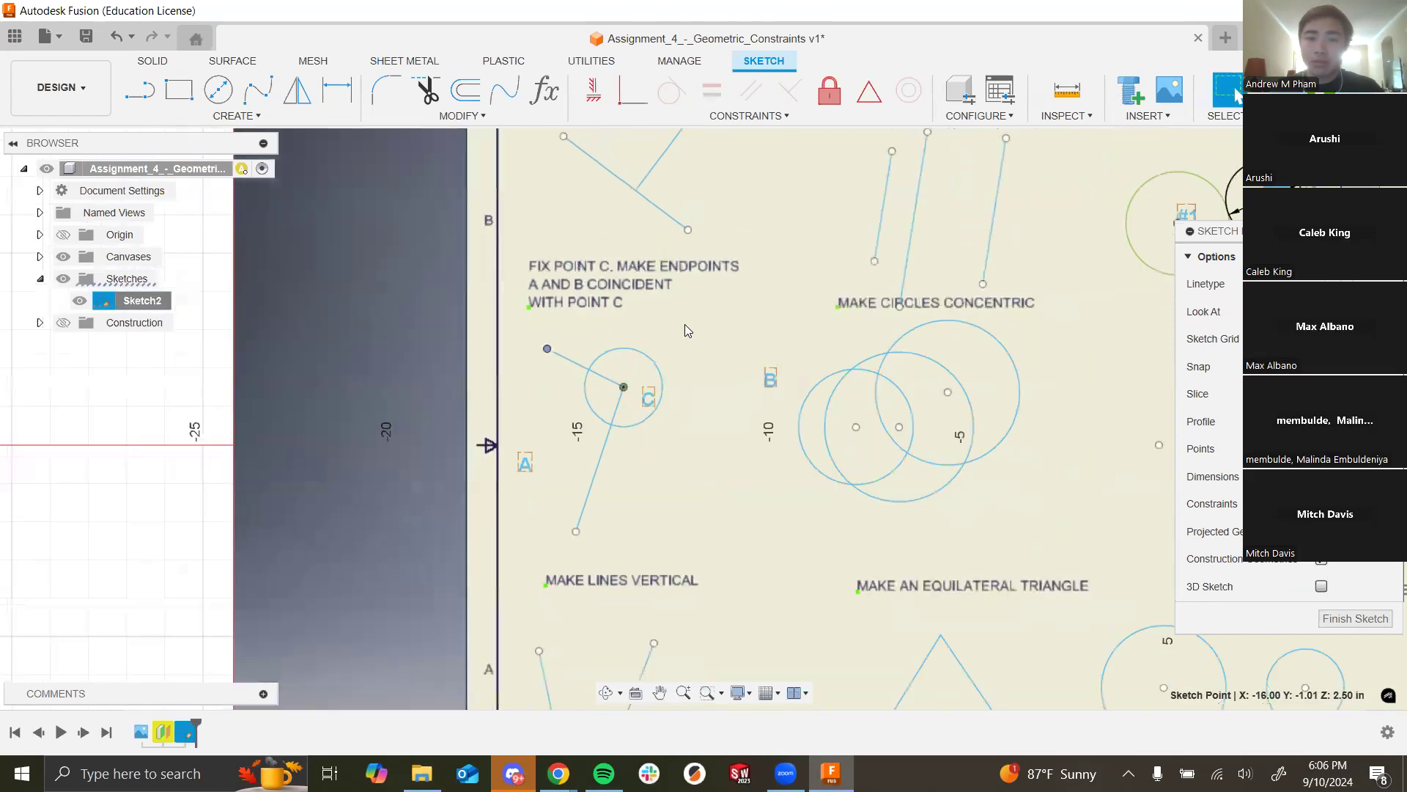
scroll(759, 207, up, 3)
scroll(689, 275, down, 4)
scroll(658, 223, up, 3)
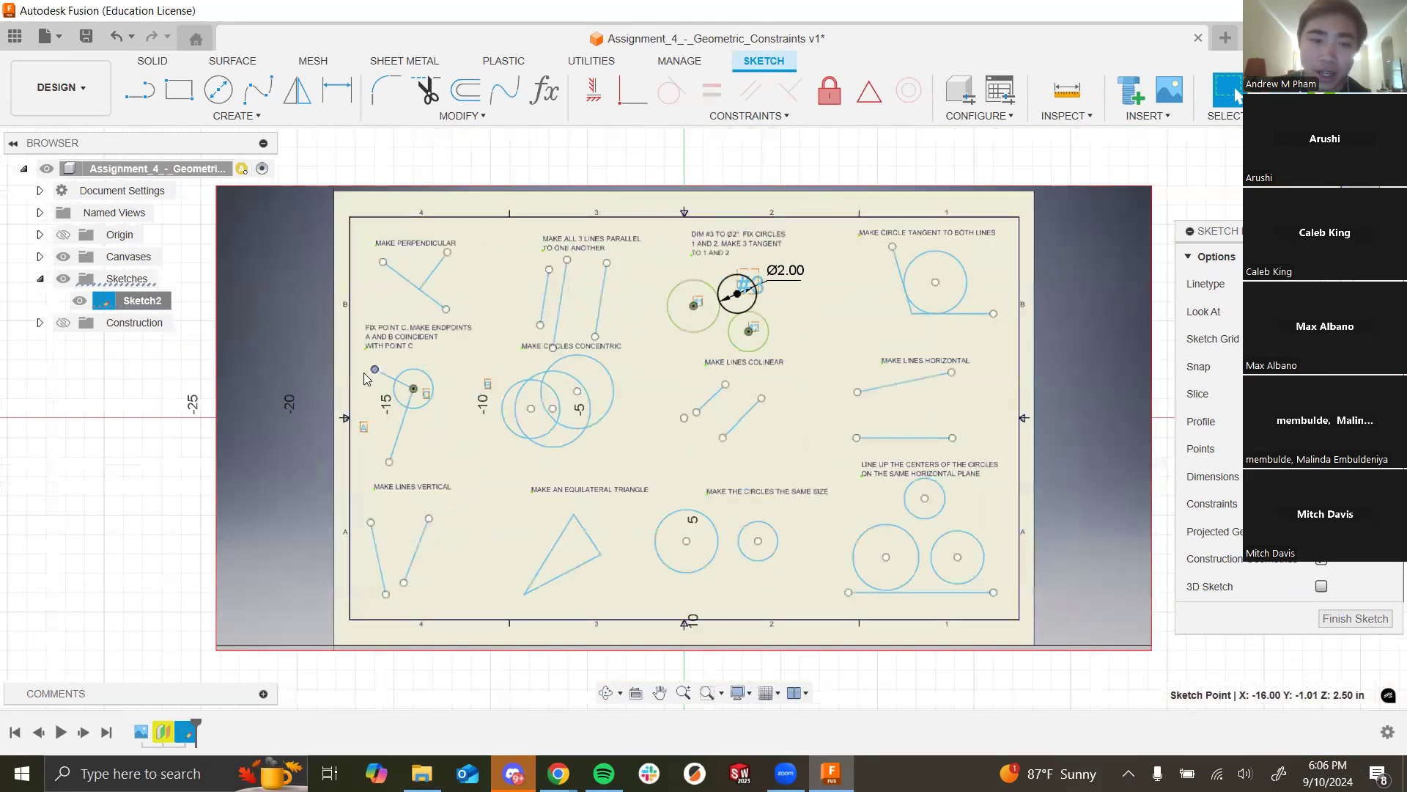
scroll(401, 381, up, 5)
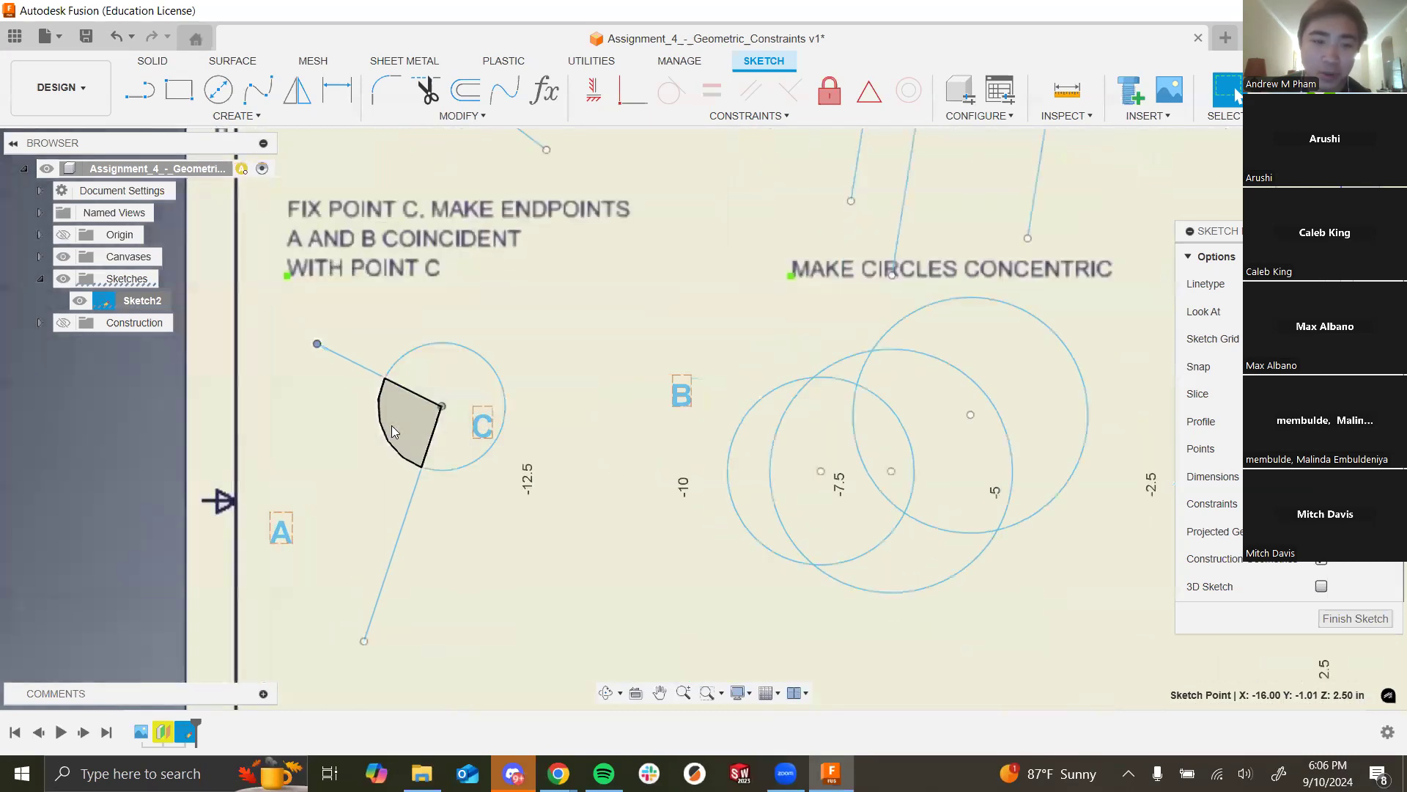
Step: Select the line joined to point C and then point C itself, zooming in to inspect the joint
click(424, 398)
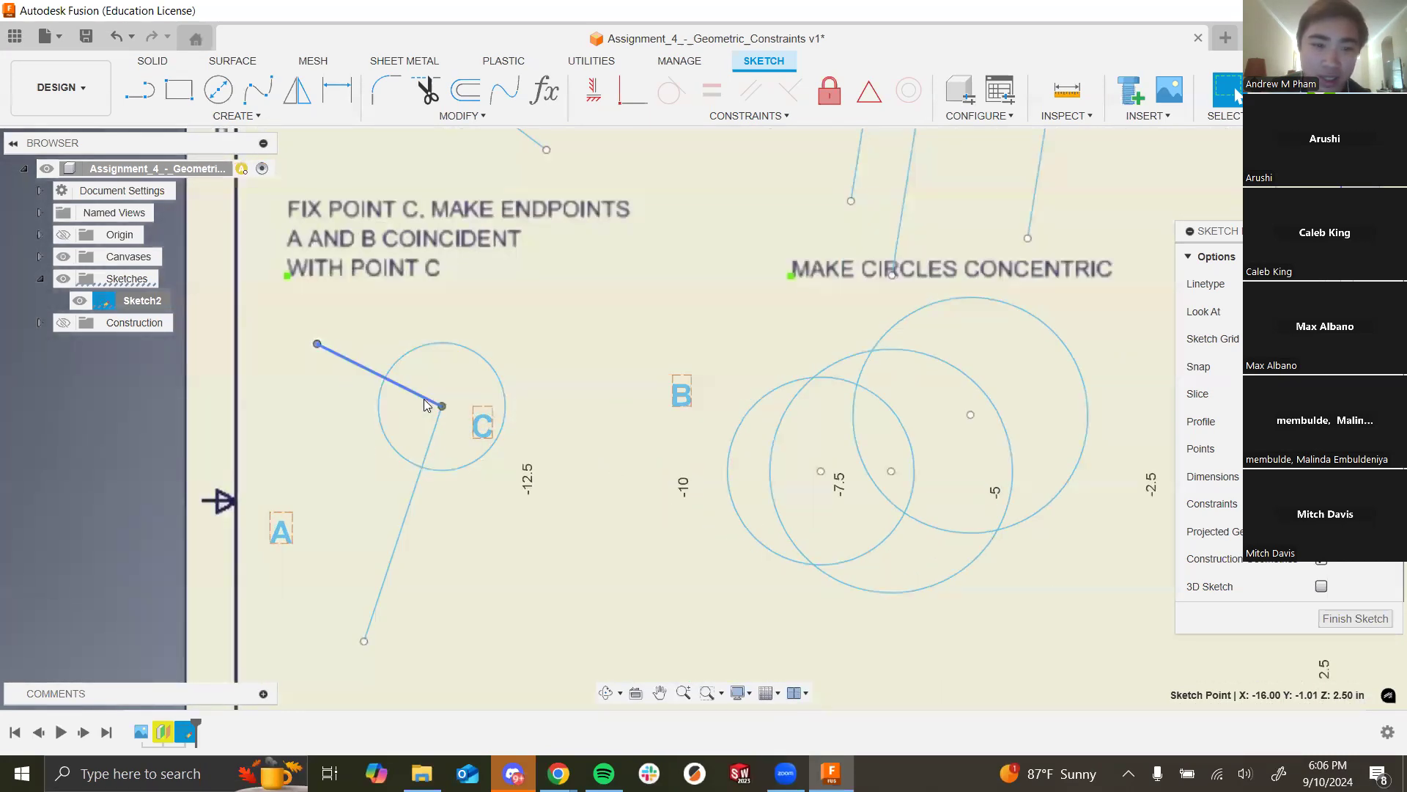
scroll(399, 383, up, 5)
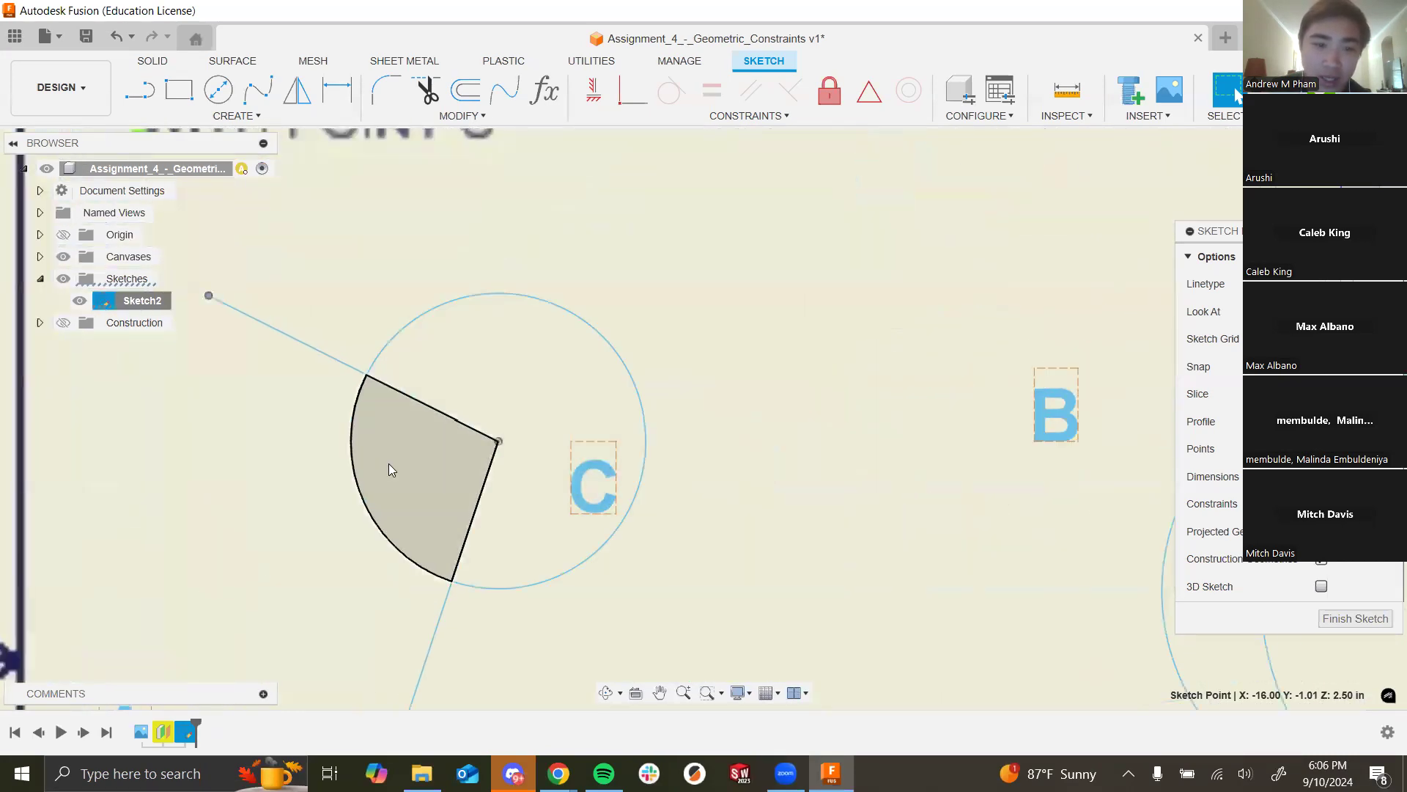
click(499, 442)
scroll(726, 362, down, 2)
scroll(446, 345, down, 6)
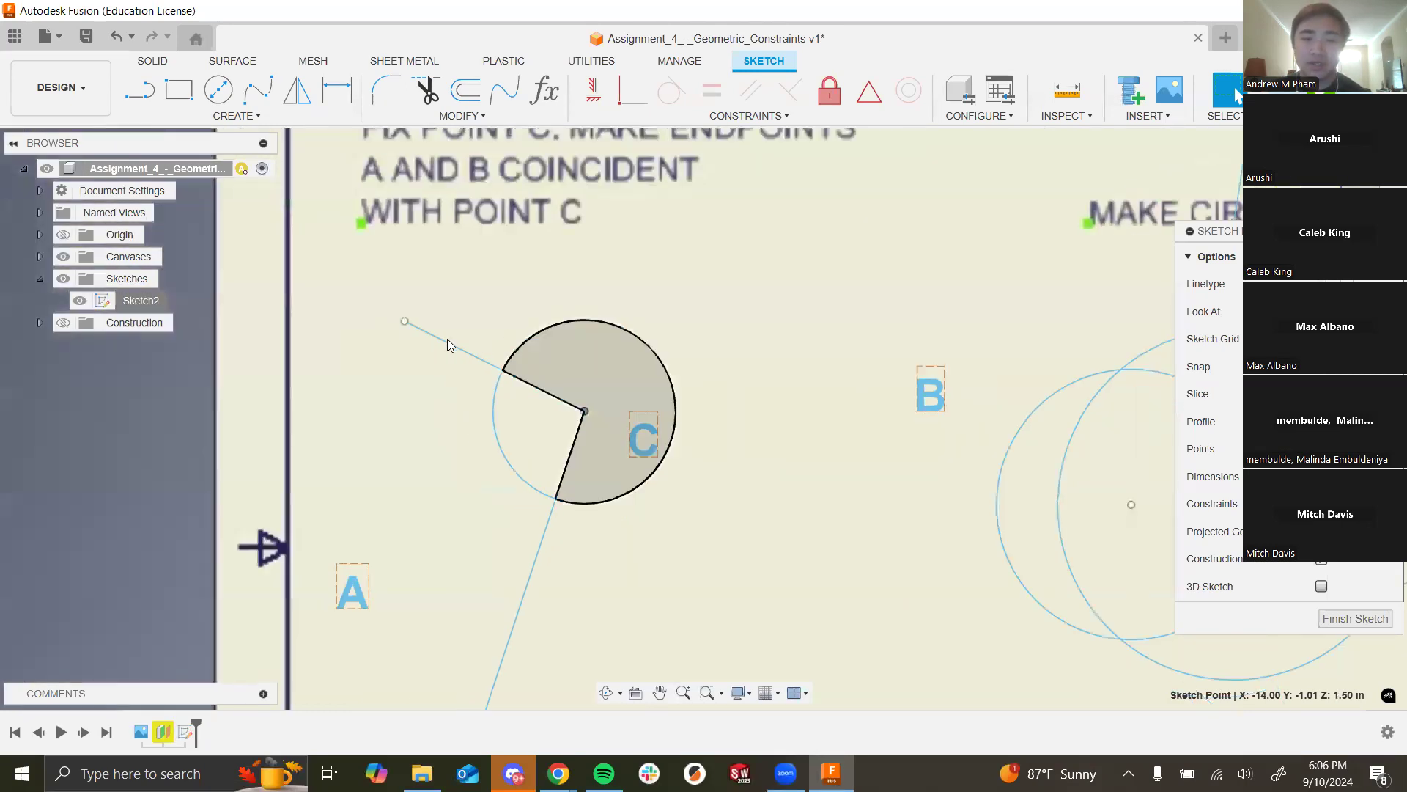
scroll(569, 239, up, 5)
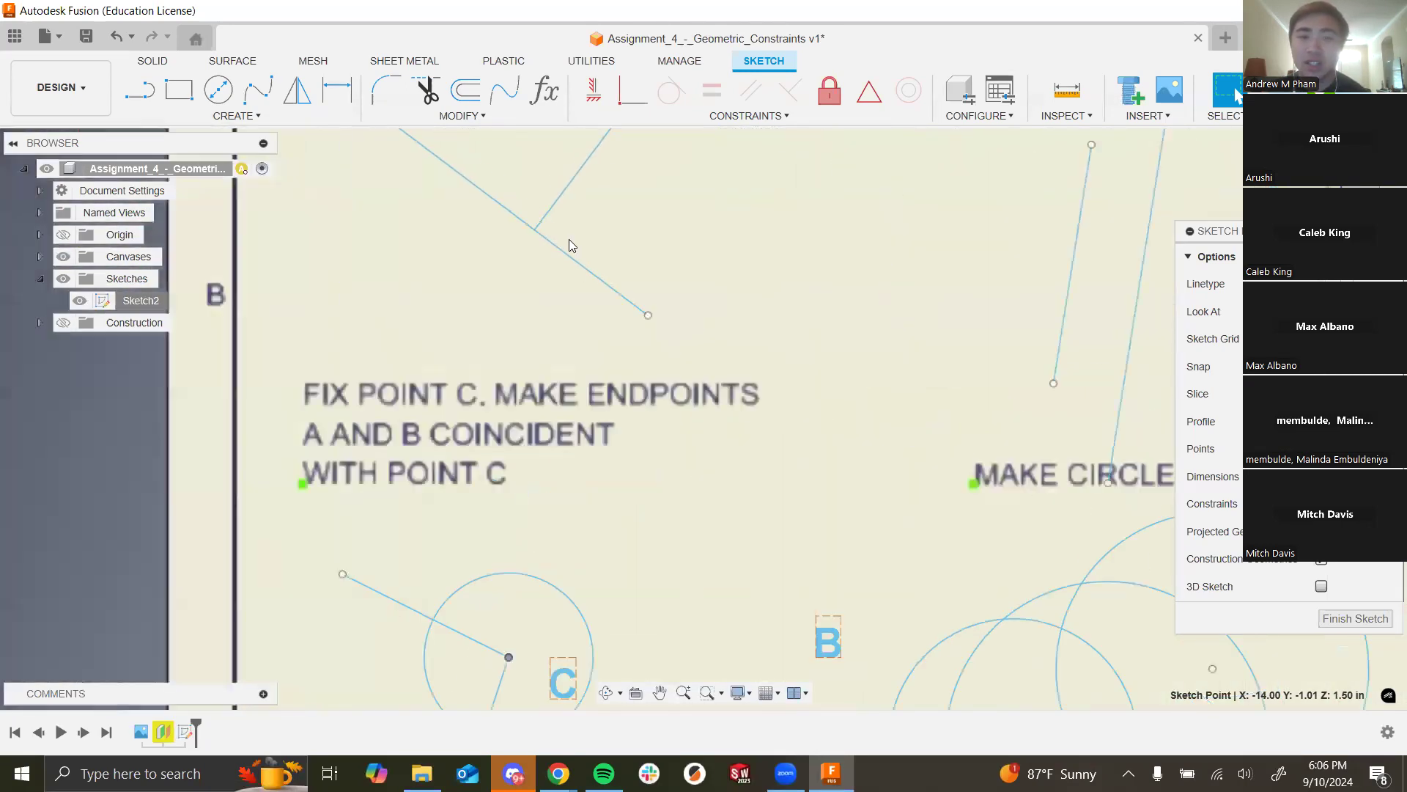
scroll(498, 424, down, 3)
scroll(520, 315, up, 5)
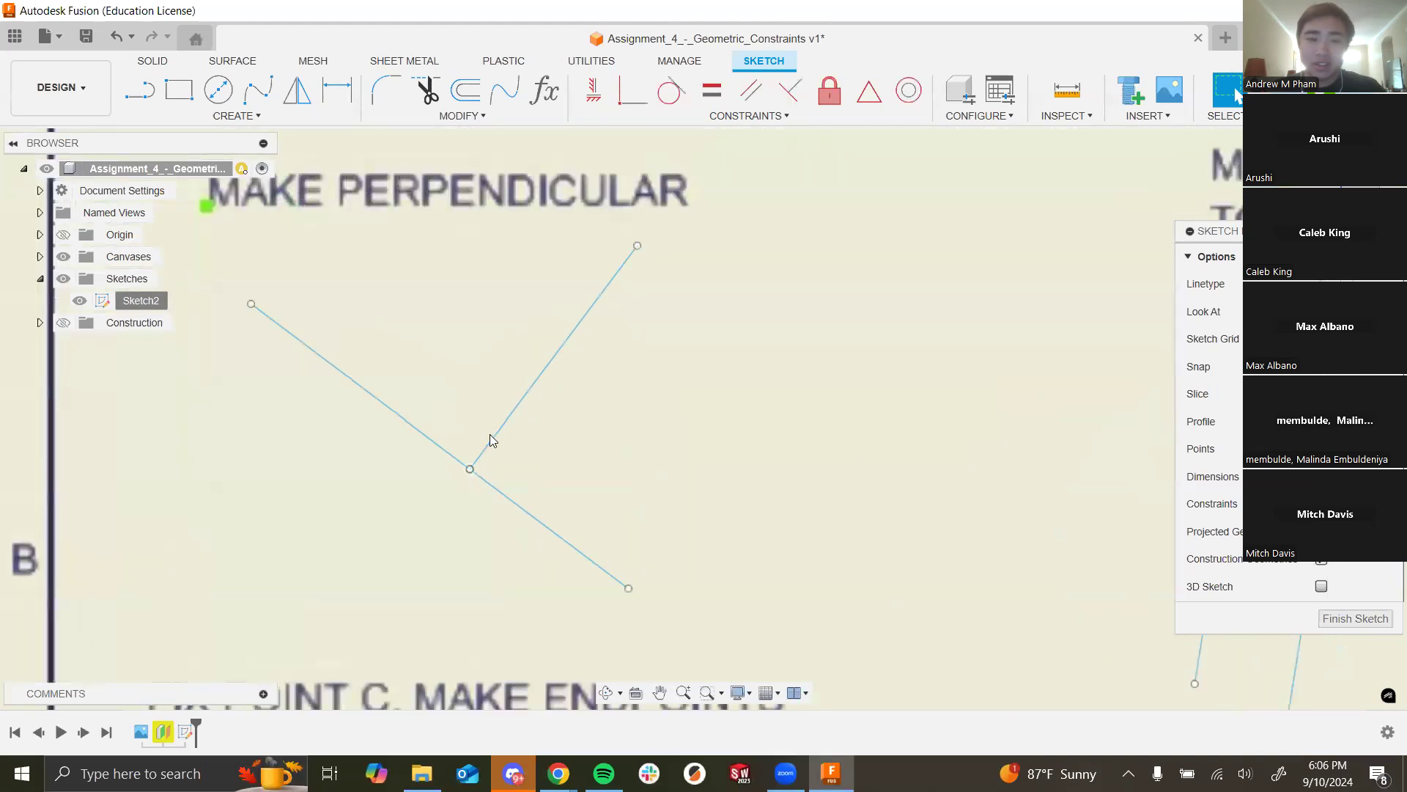
scroll(599, 430, down, 4)
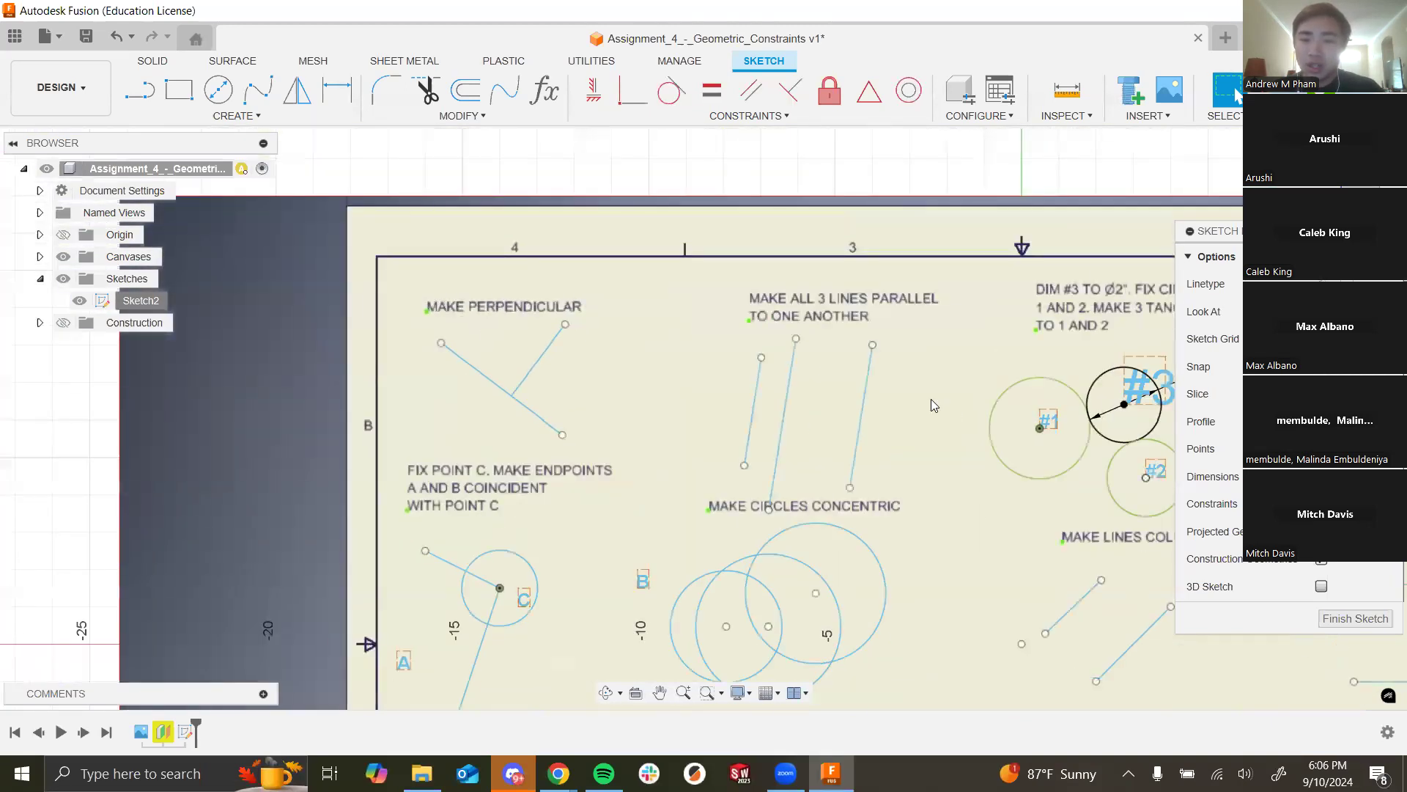
scroll(947, 389, down, 2)
scroll(1021, 378, up, 6)
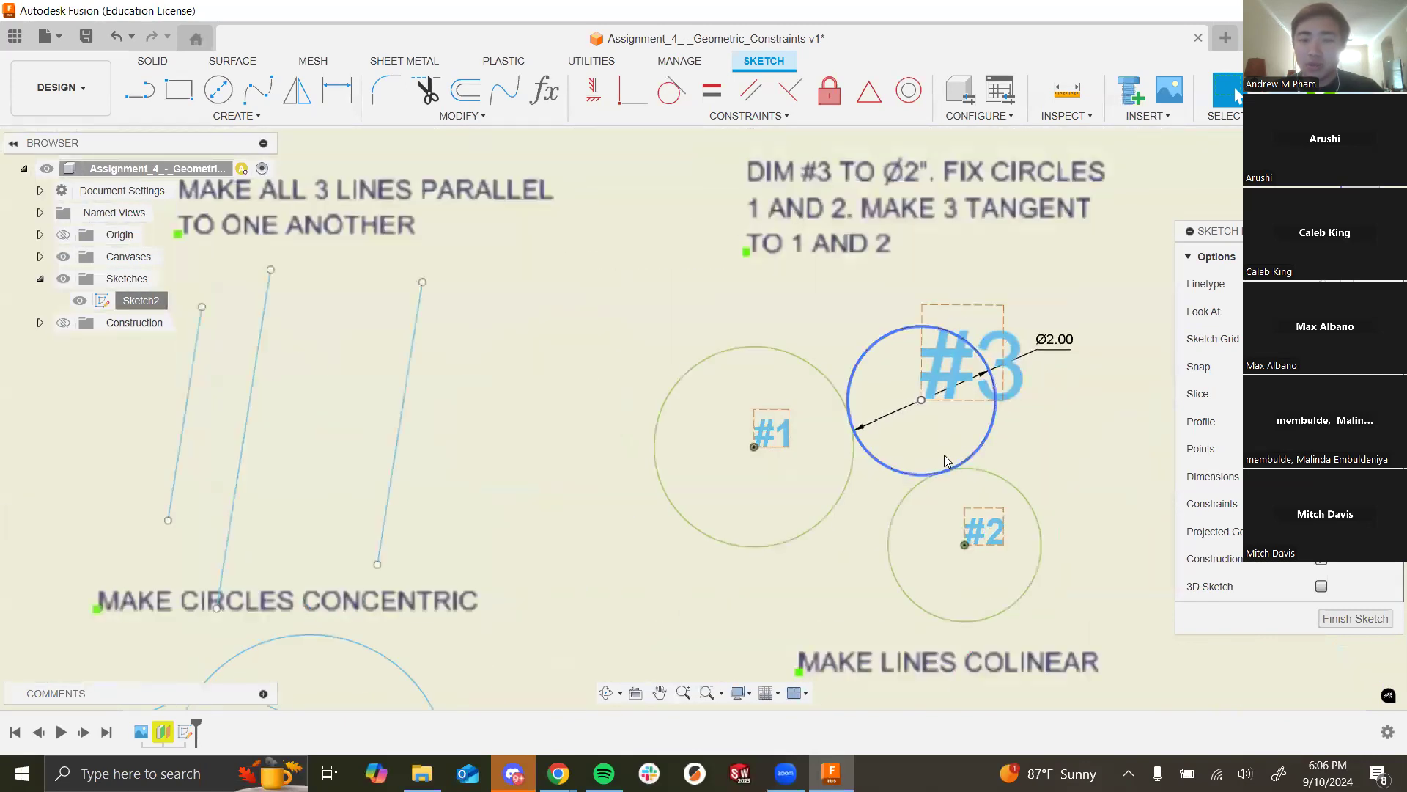
scroll(543, 566, down, 3)
scroll(927, 378, down, 5)
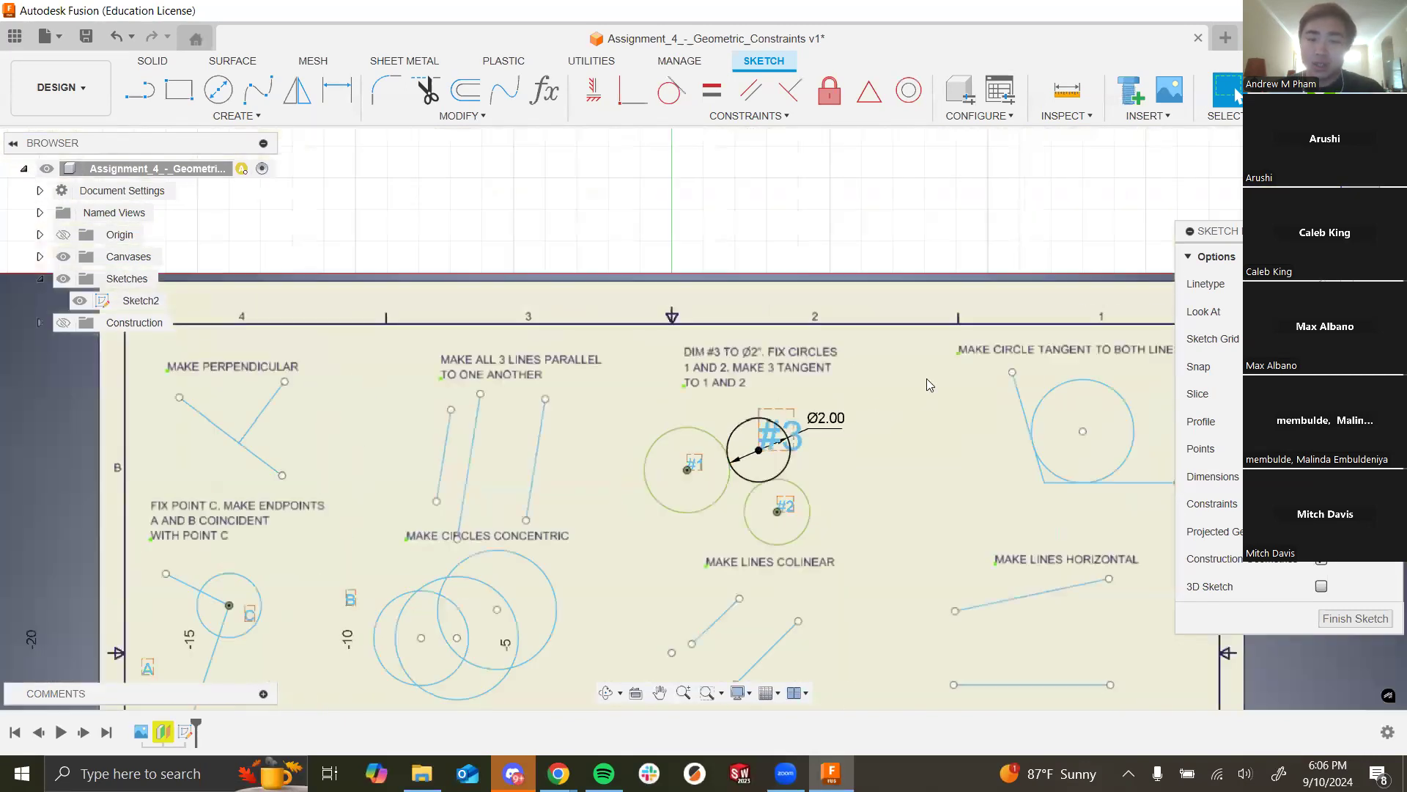
scroll(503, 299, down, 2)
scroll(503, 299, up, 2)
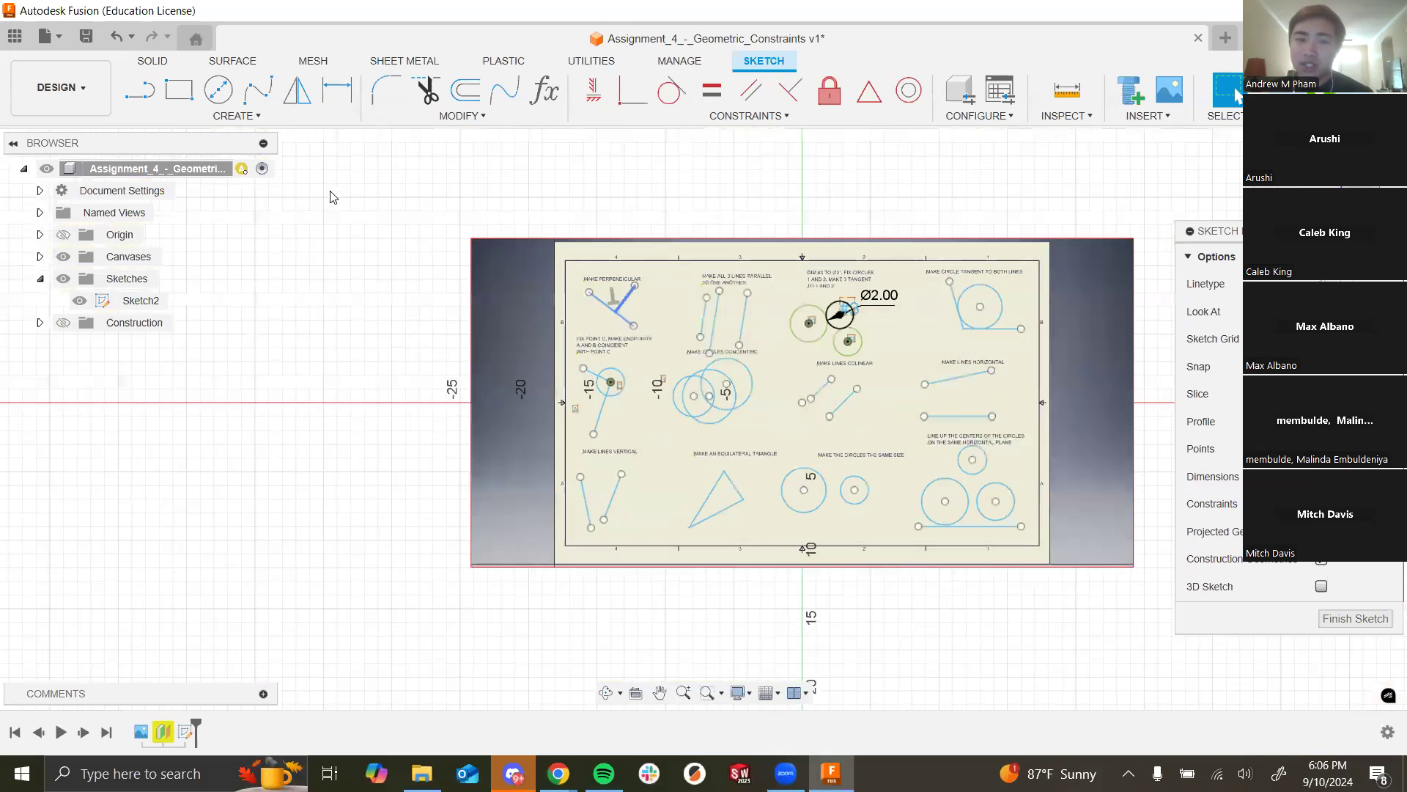
scroll(323, 192, down, 3)
scroll(467, 165, down, 1)
scroll(741, 199, up, 2)
scroll(609, 216, up, 2)
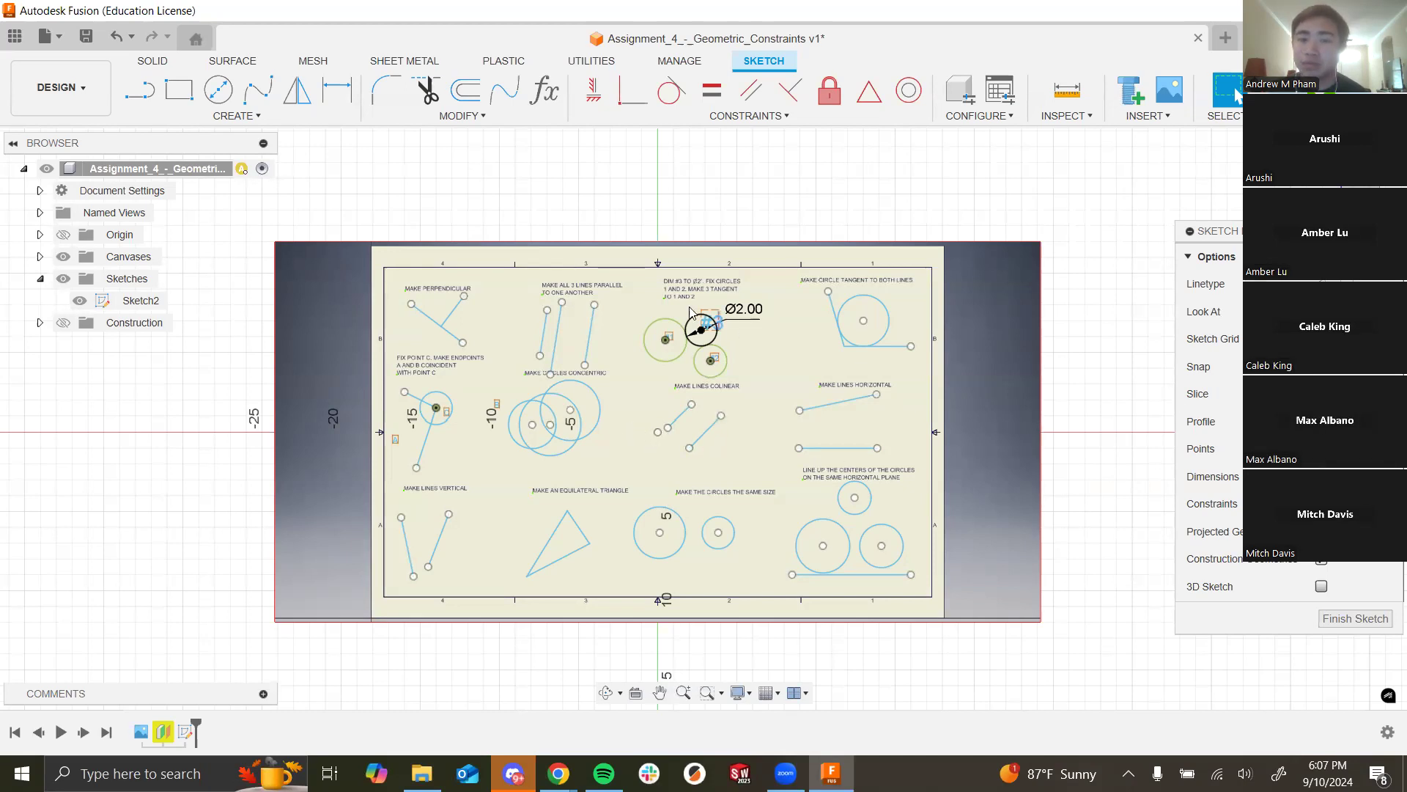
scroll(726, 326, up, 5)
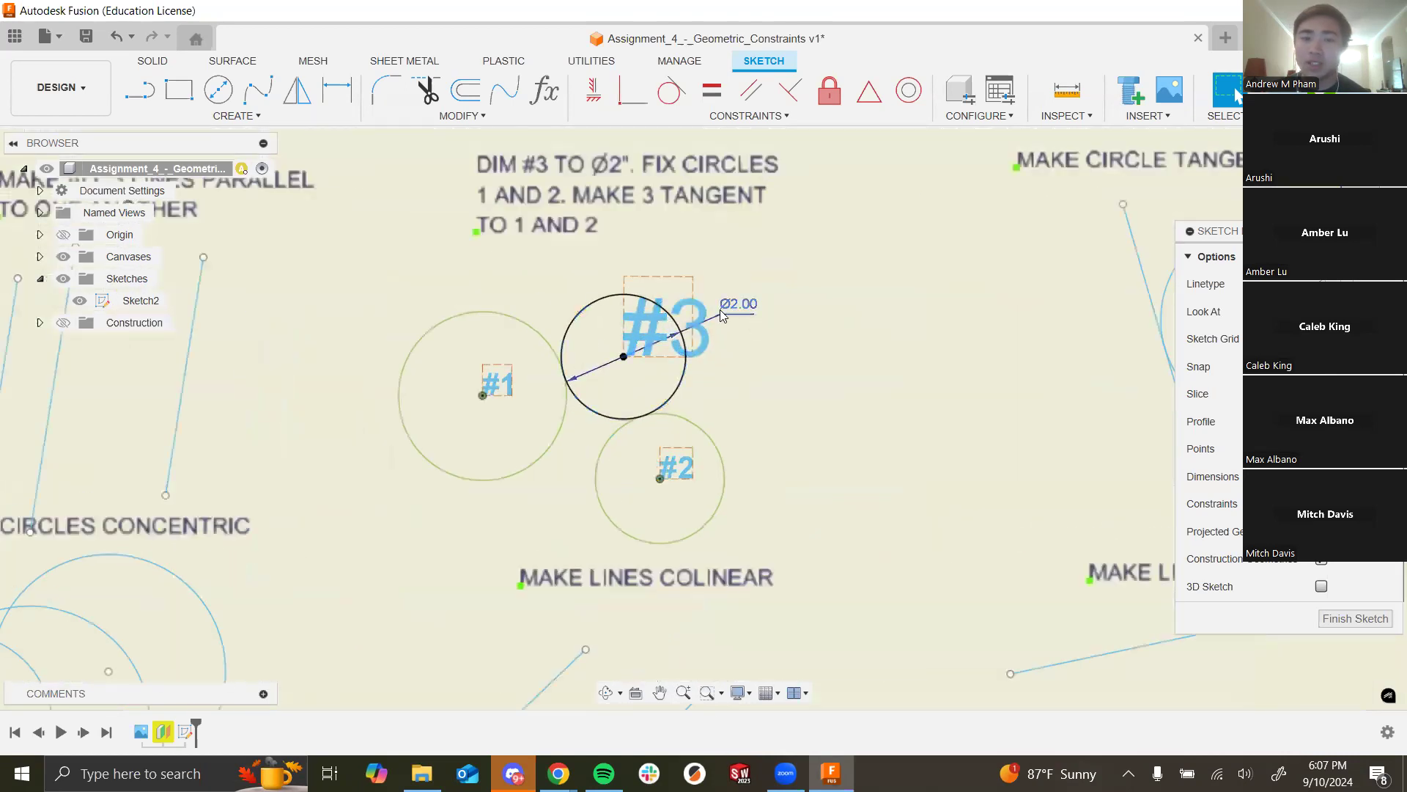
scroll(580, 316, down, 8)
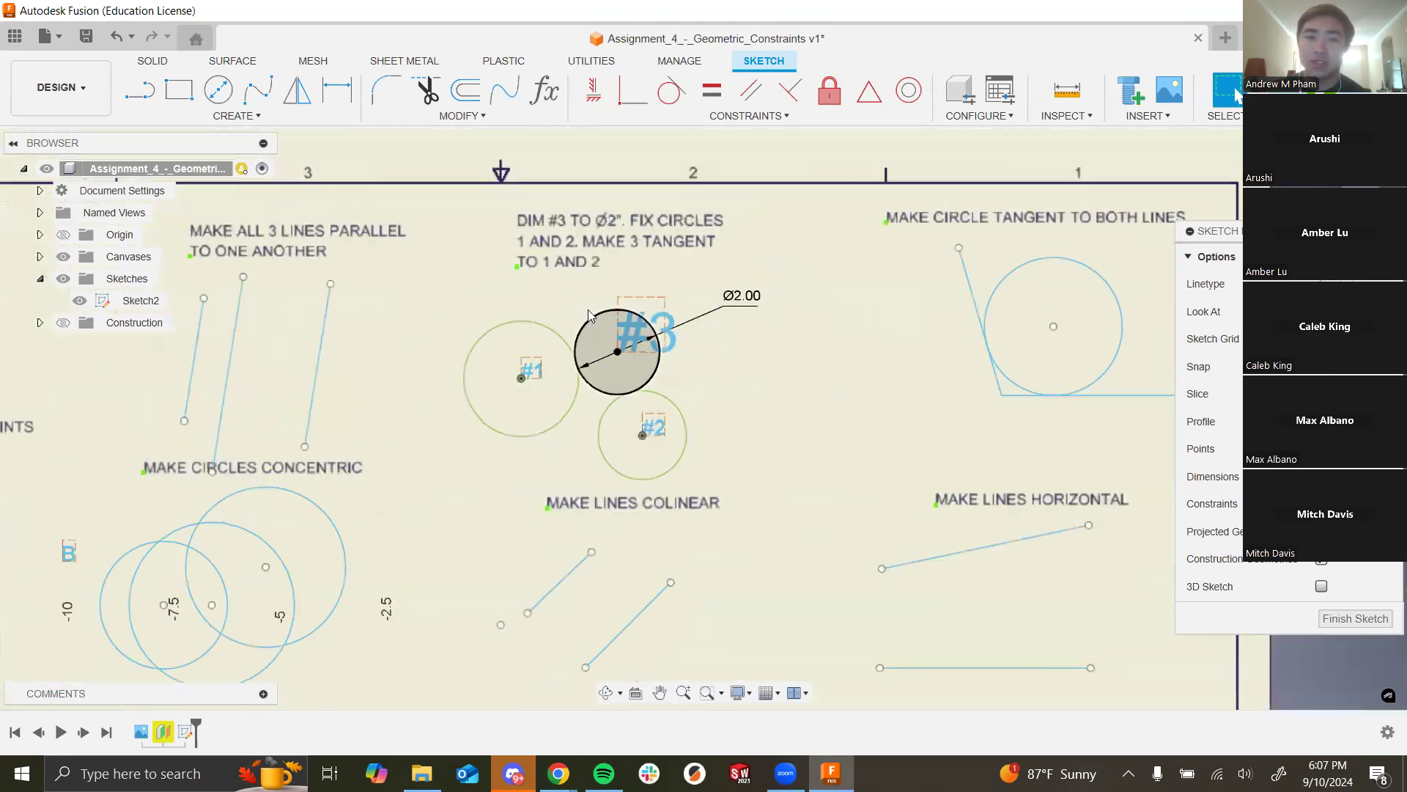
scroll(660, 310, up, 3)
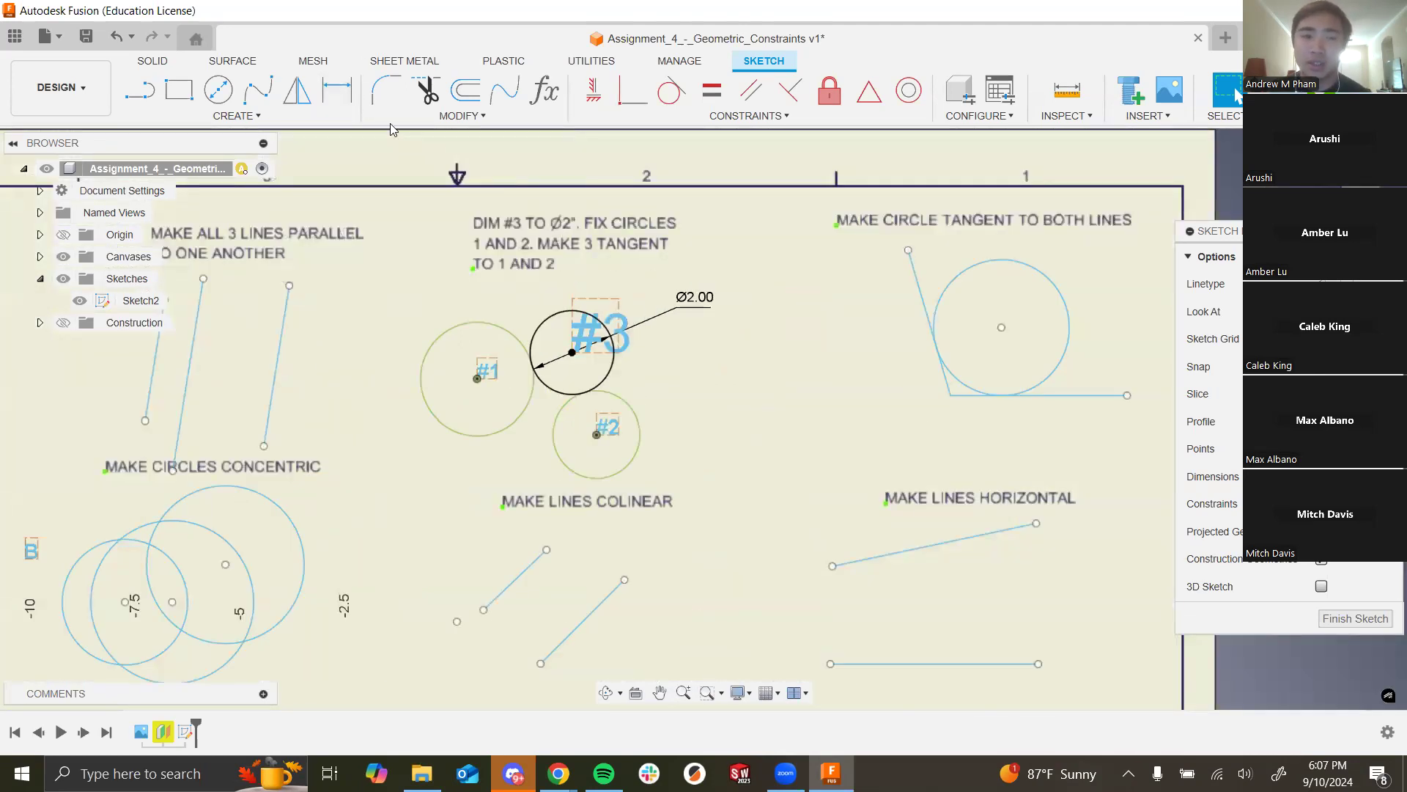
click(338, 89)
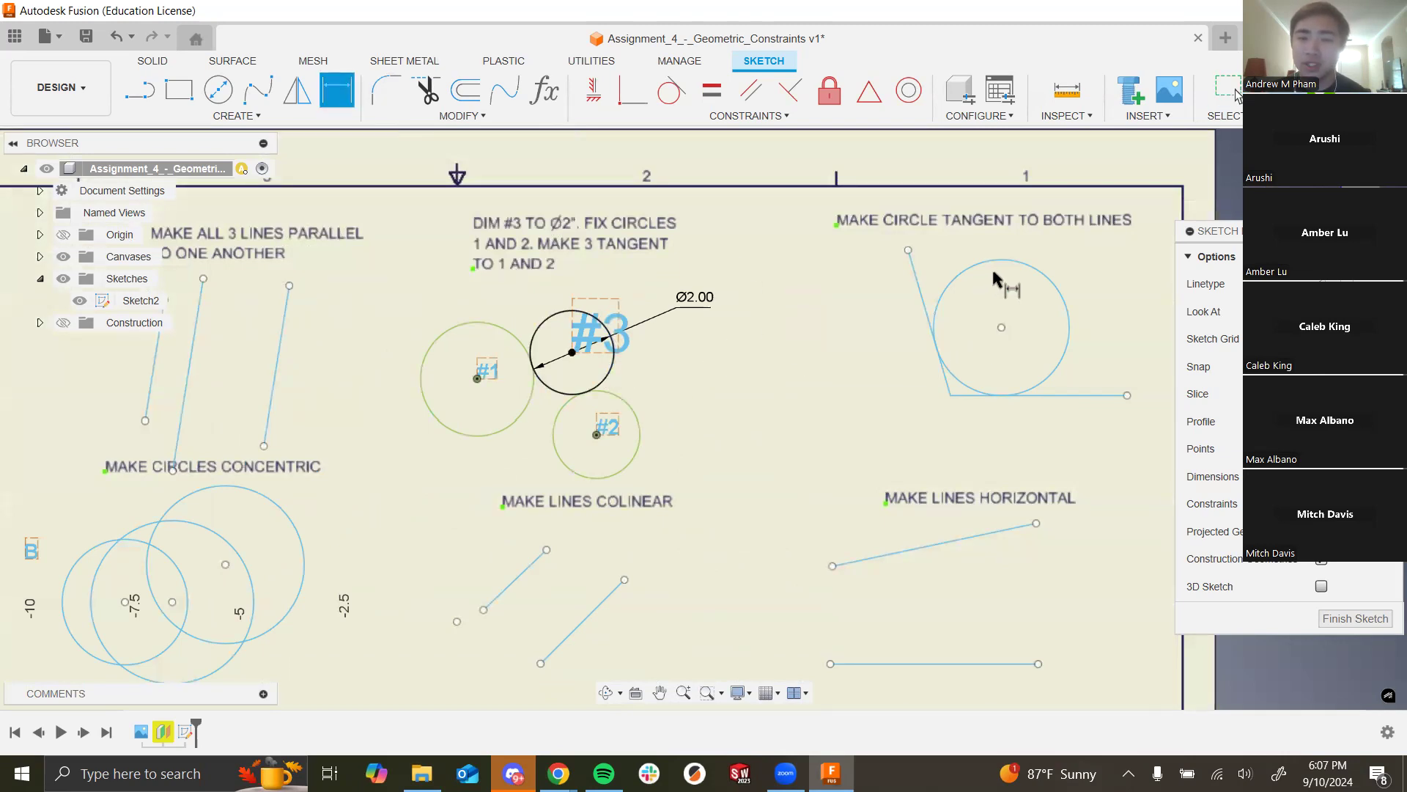
click(947, 315)
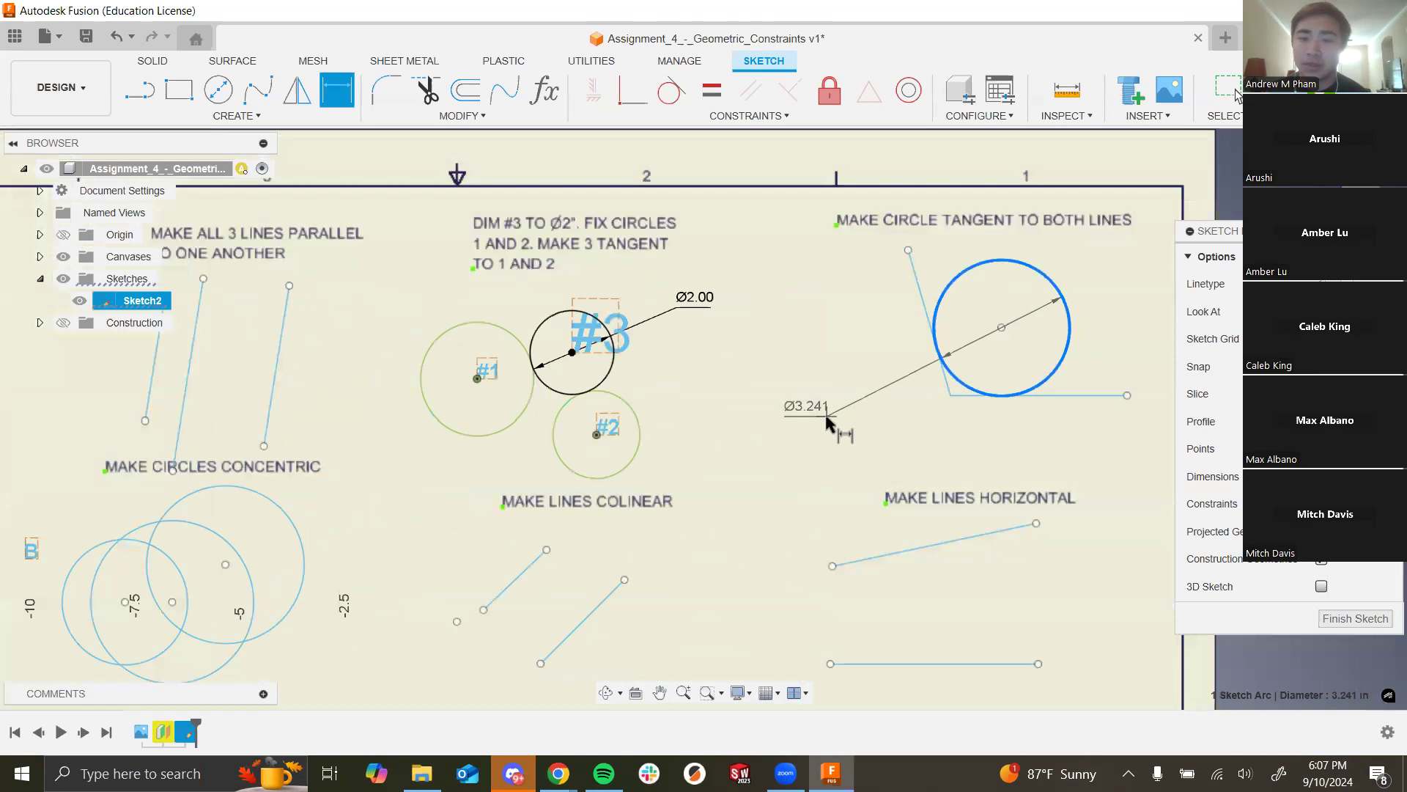
click(885, 415)
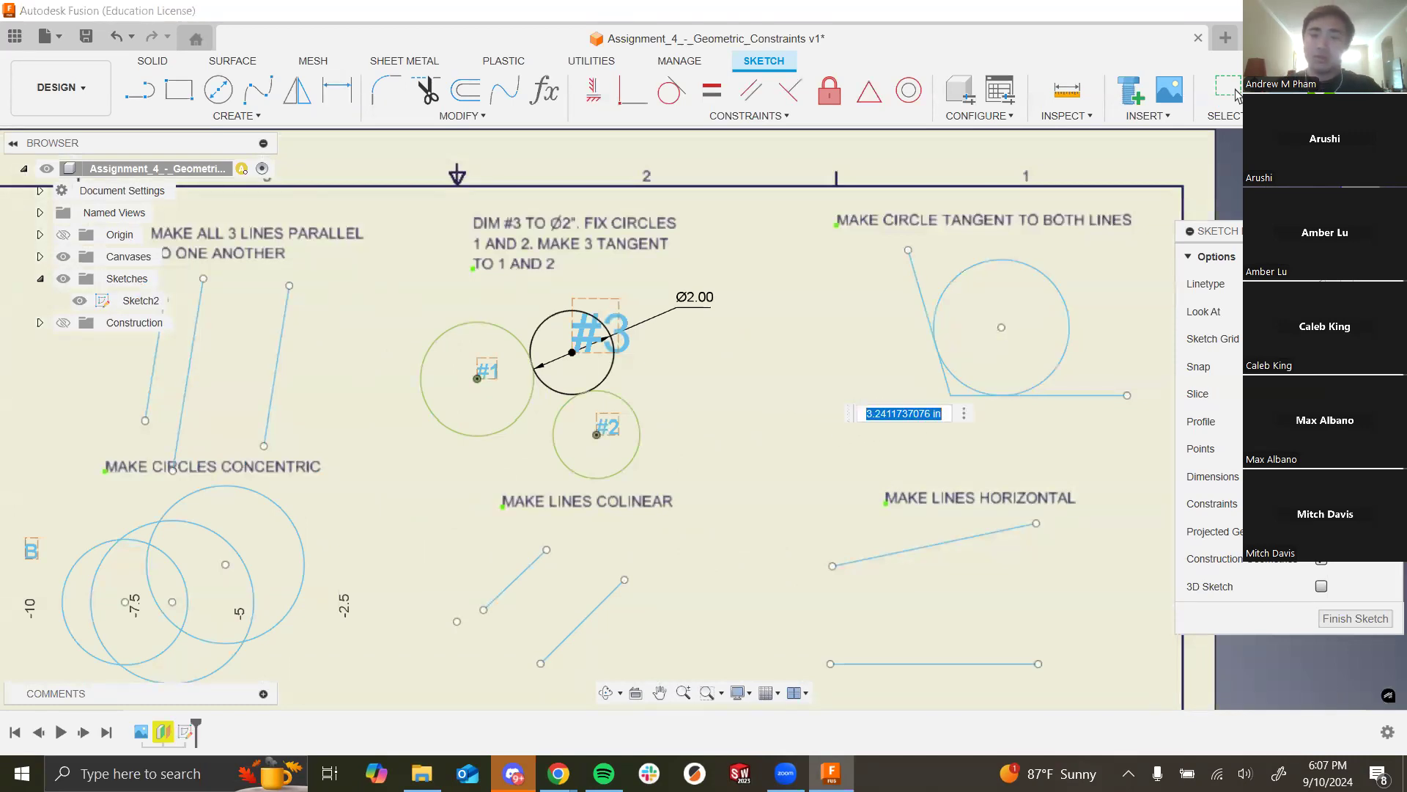
key(Return)
key(Escape)
click(903, 407)
key(Delete)
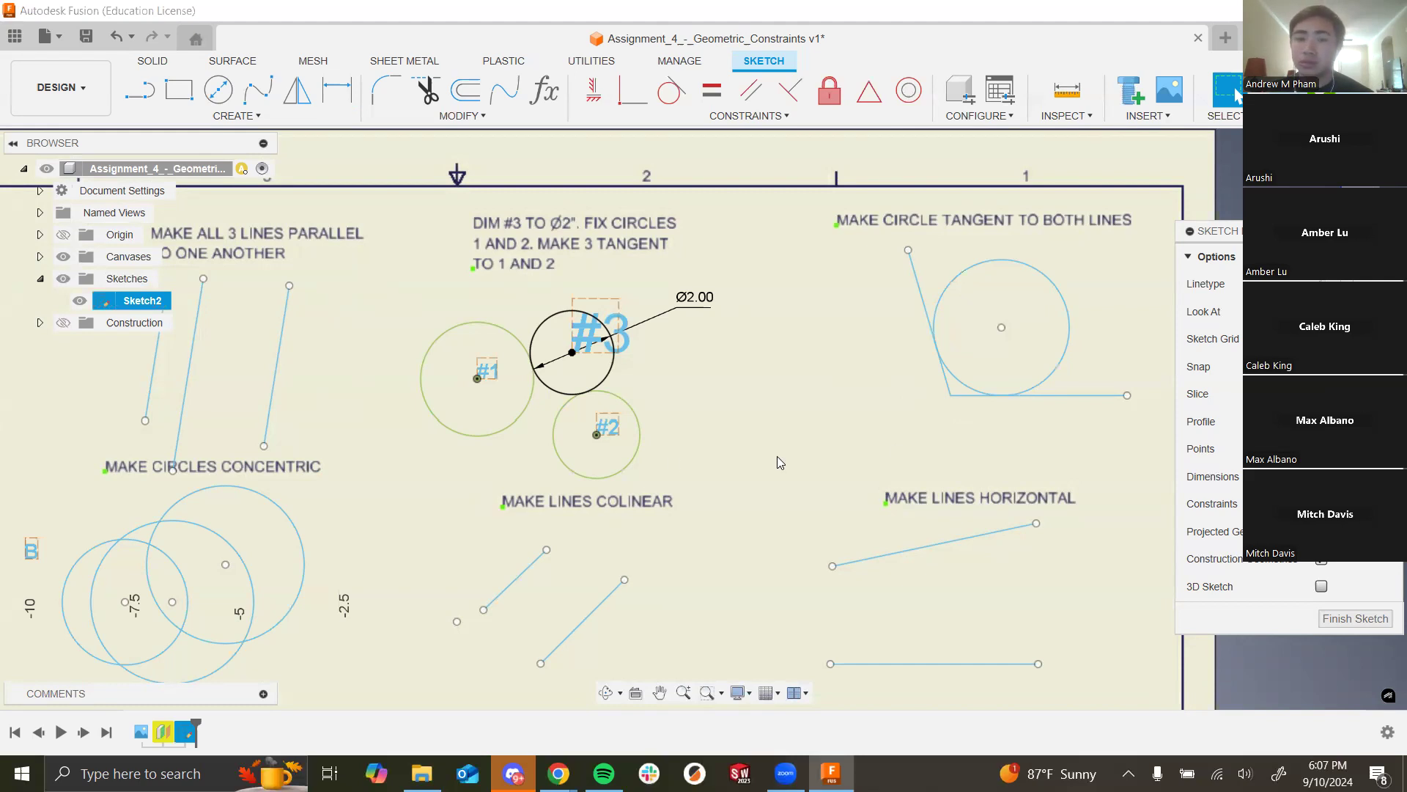
scroll(759, 375, down, 5)
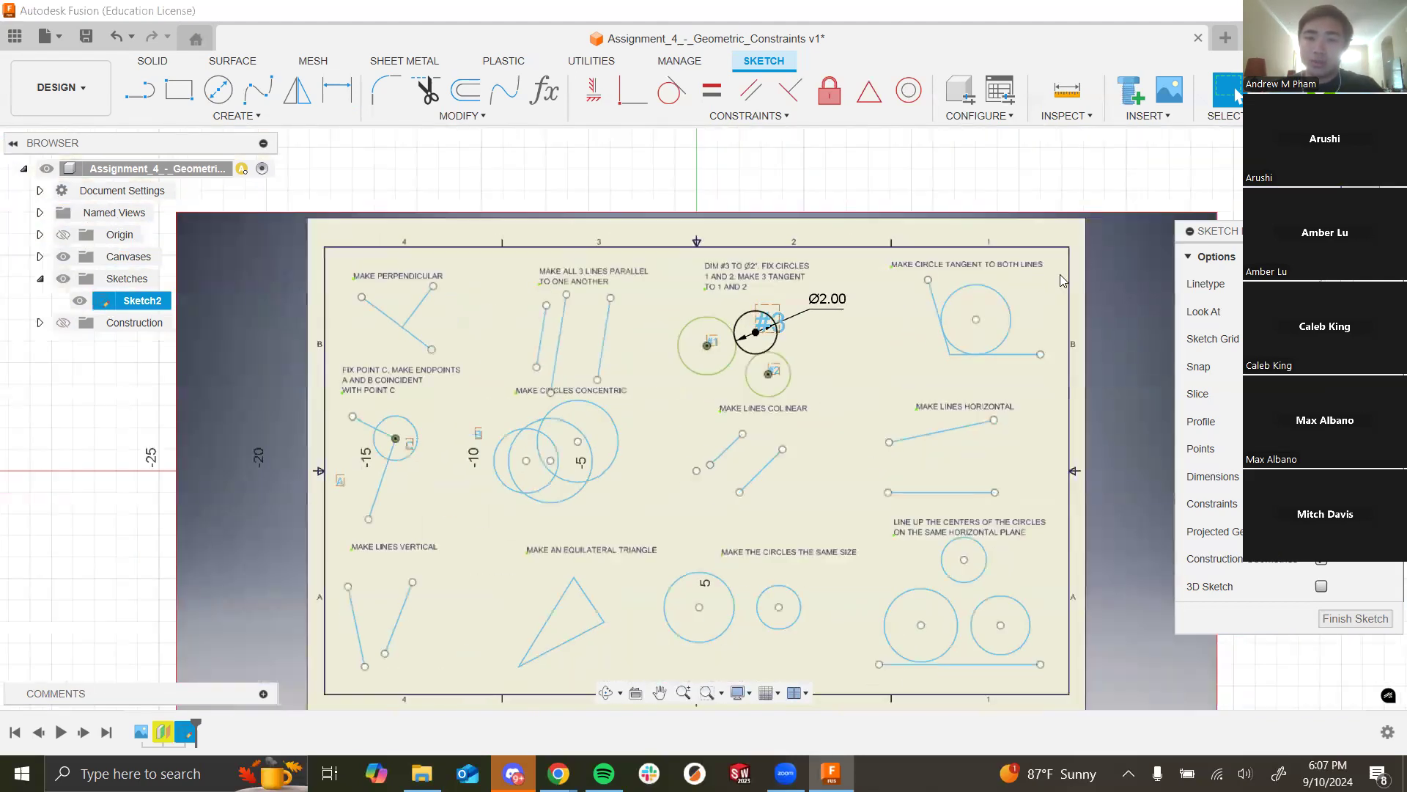
scroll(847, 339, down, 4)
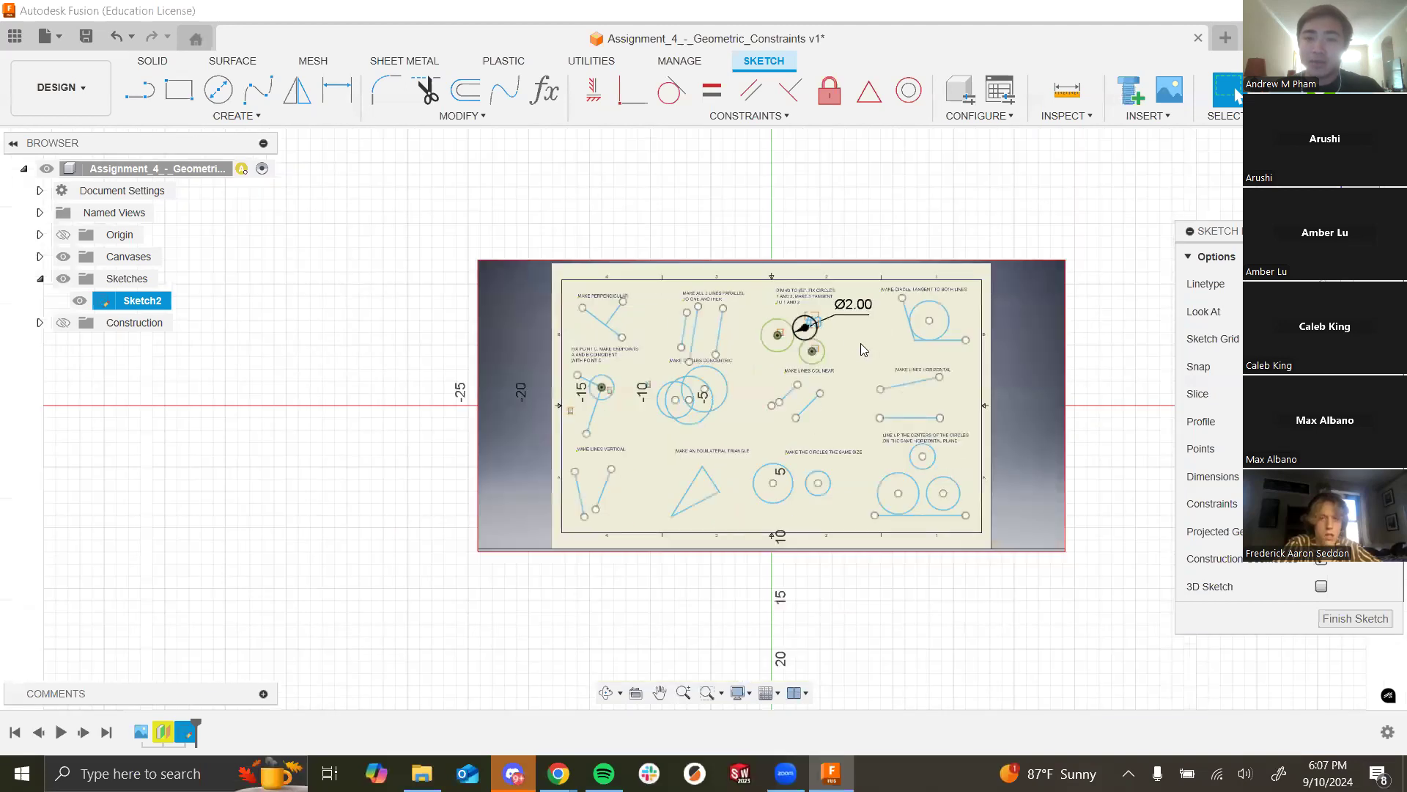
scroll(799, 367, up, 4)
click(684, 395)
click(932, 398)
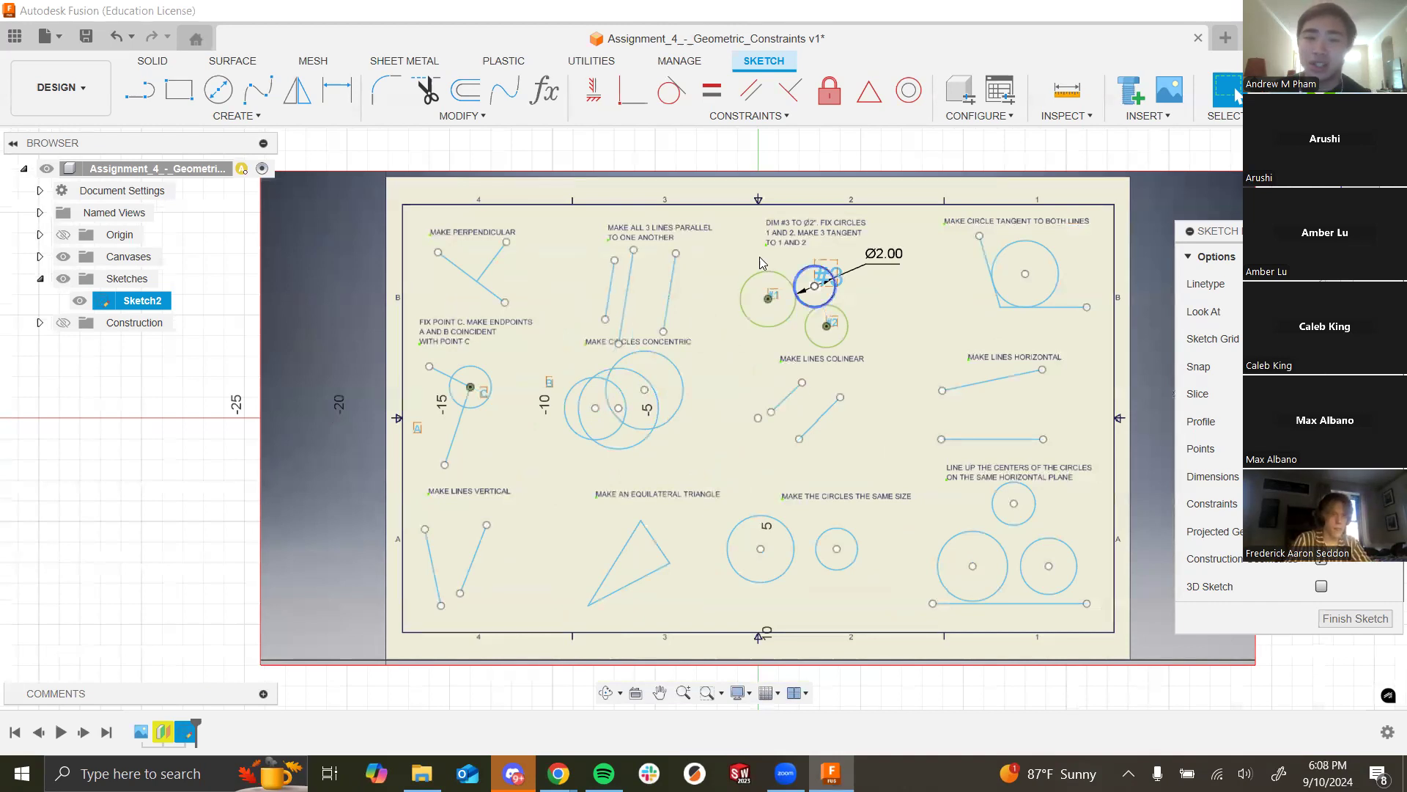
scroll(488, 250, up, 5)
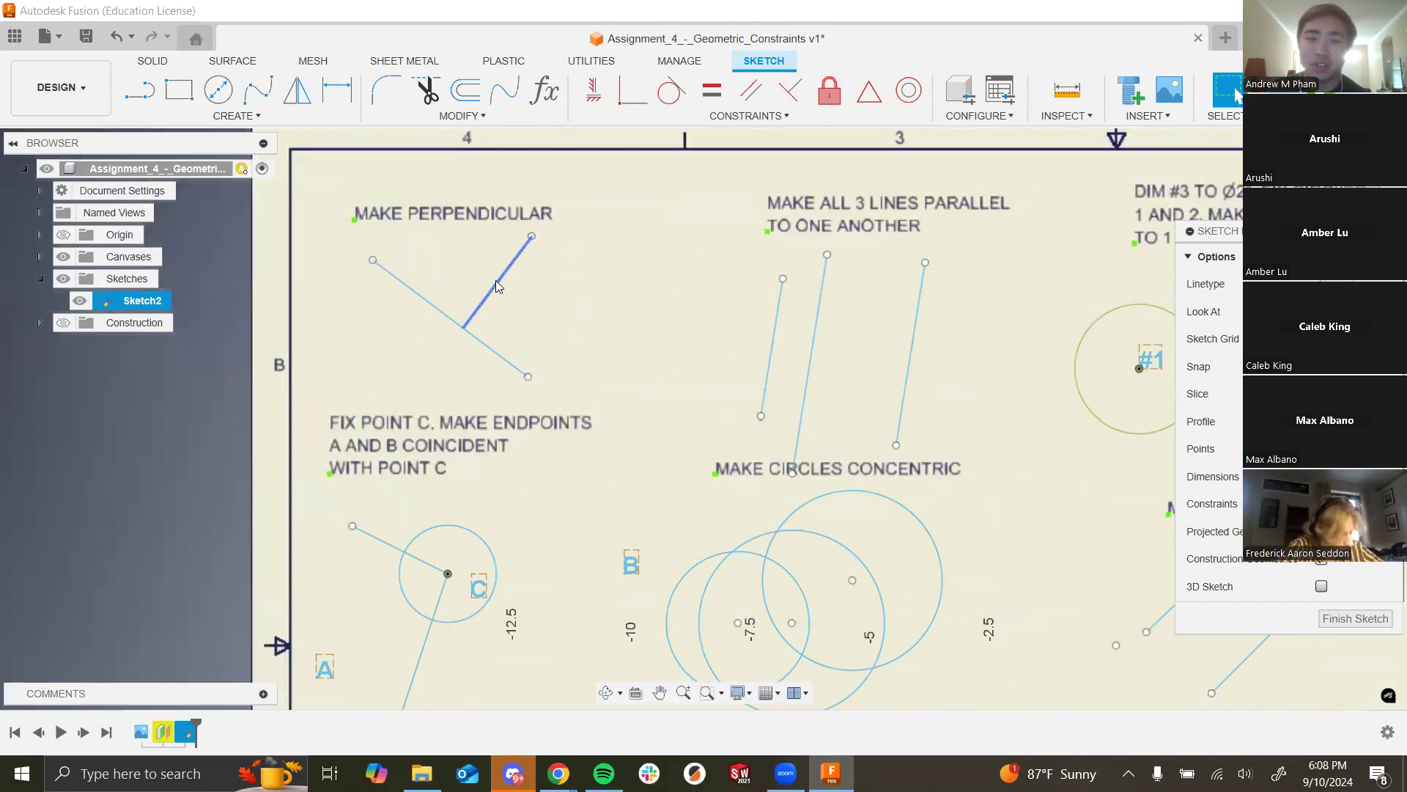
mouse_move(491, 294)
mouse_down()
mouse_move(550, 257)
mouse_move(529, 372)
mouse_move(345, 233)
mouse_move(486, 276)
mouse_move(479, 309)
mouse_up()
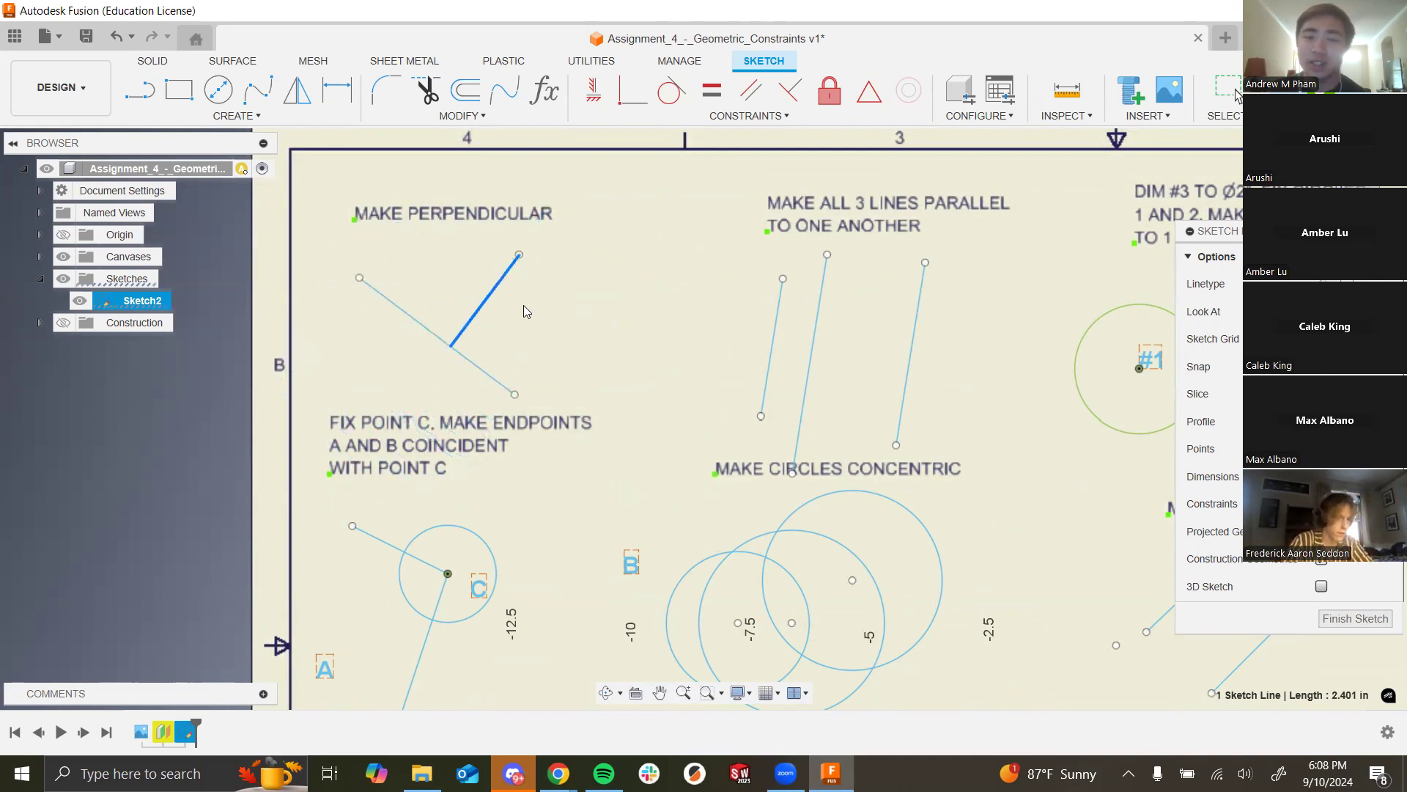
Step: Zoom around the Make Perpendicular line pair to inspect it, then clear the line selection
scroll(581, 312, down, 4)
scroll(330, 174, down, 6)
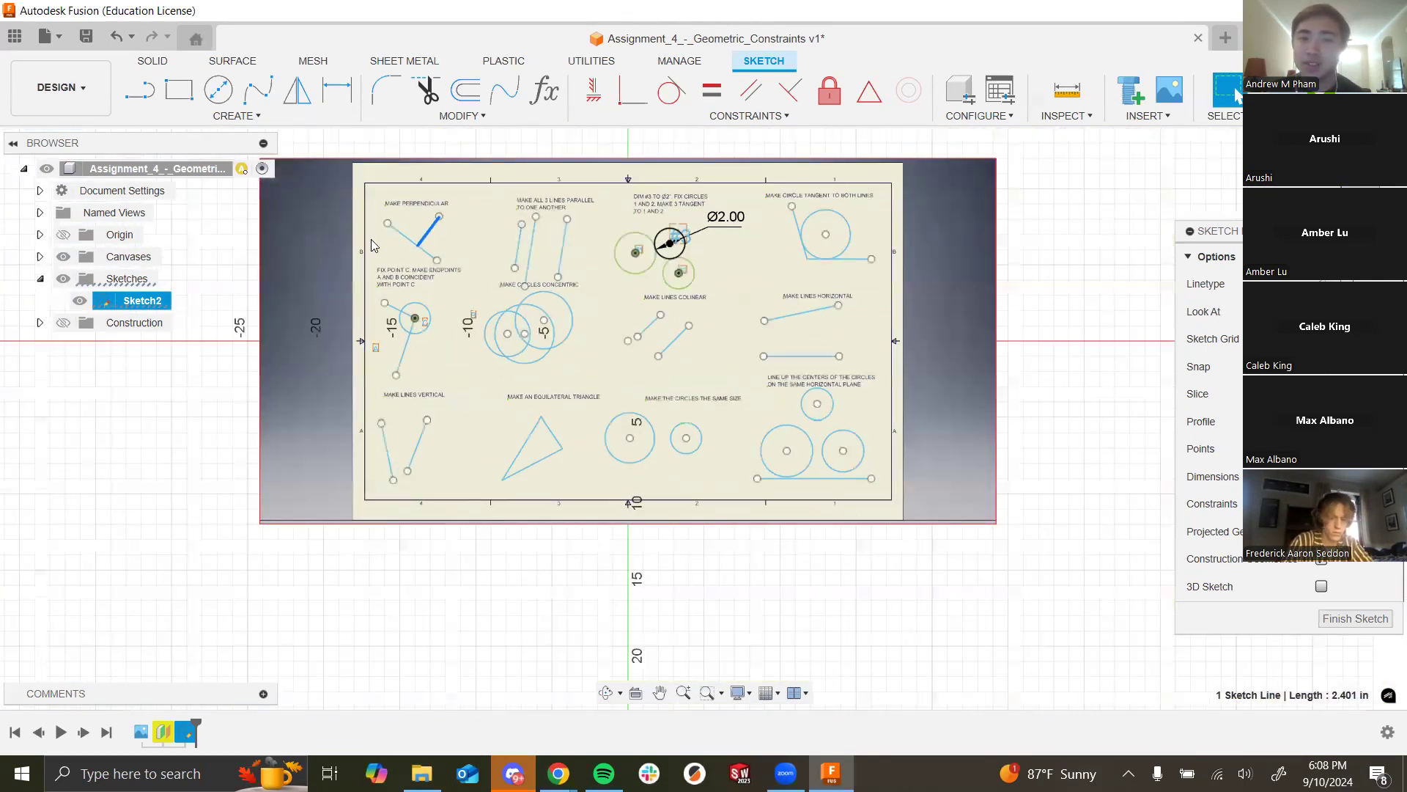
scroll(705, 233, up, 2)
scroll(1226, 208, down, 5)
scroll(745, 528, up, 3)
scroll(646, 611, down, 5)
scroll(693, 478, up, 5)
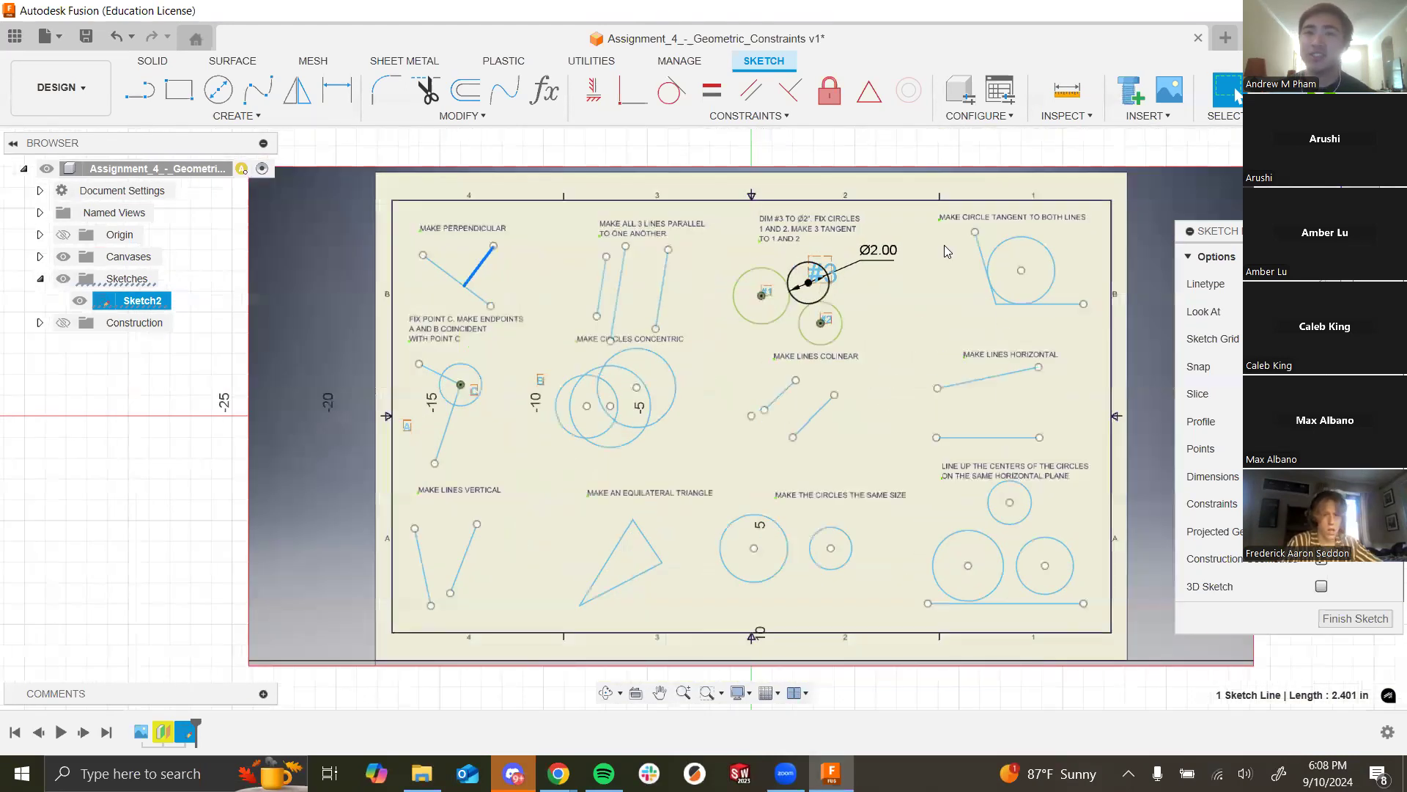
scroll(650, 388, up, 3)
scroll(653, 392, up, 2)
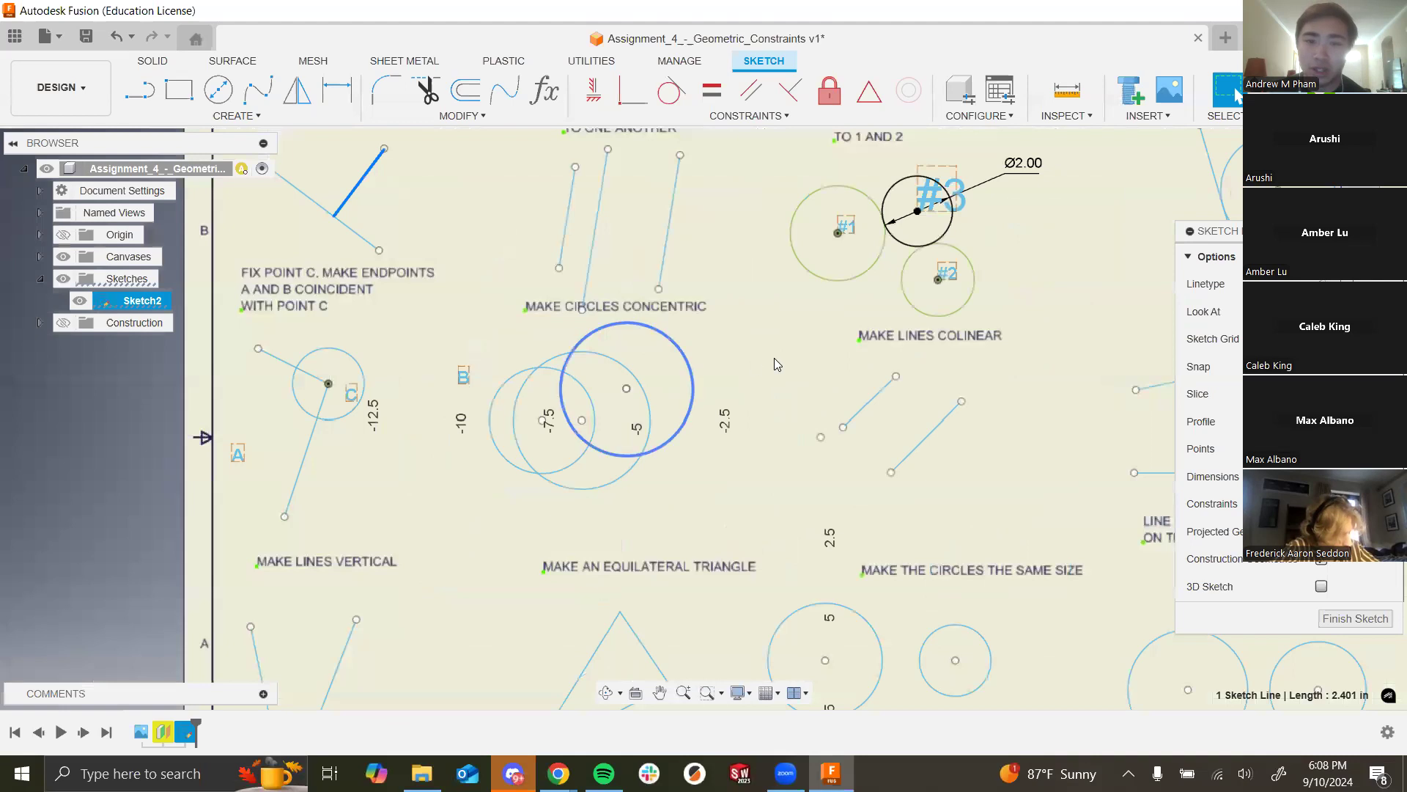
scroll(847, 291, down, 4)
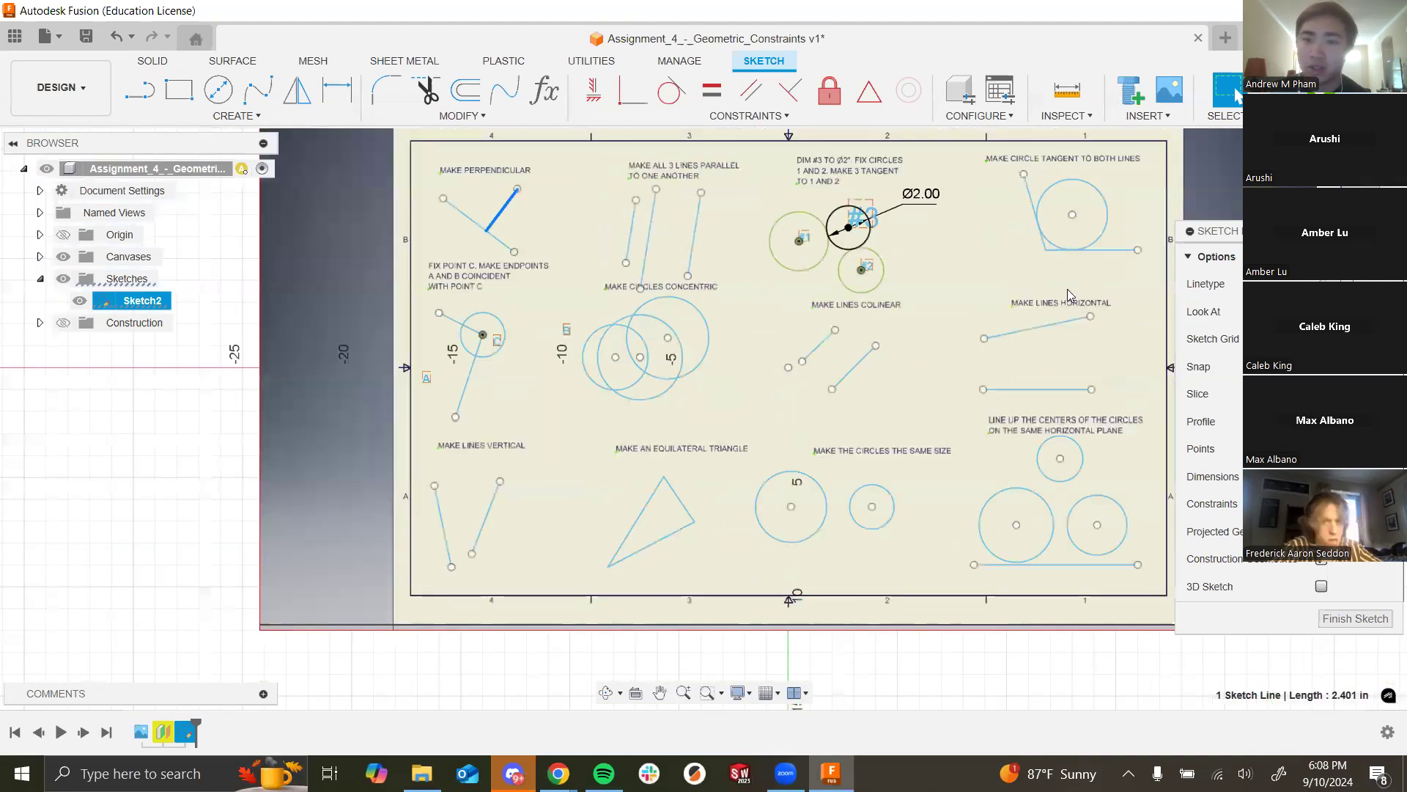
scroll(1028, 229, up, 2)
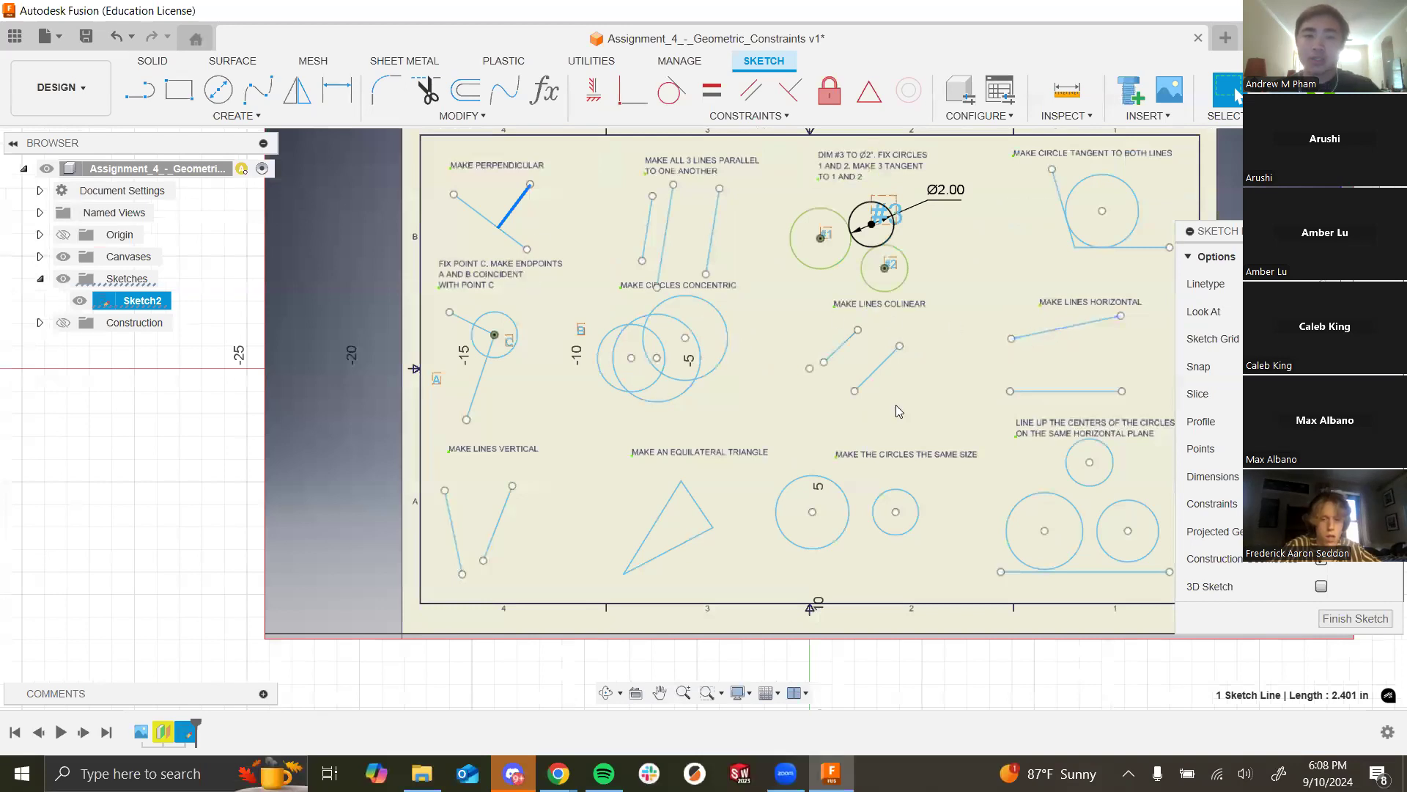
scroll(945, 418, down, 2)
click(991, 321)
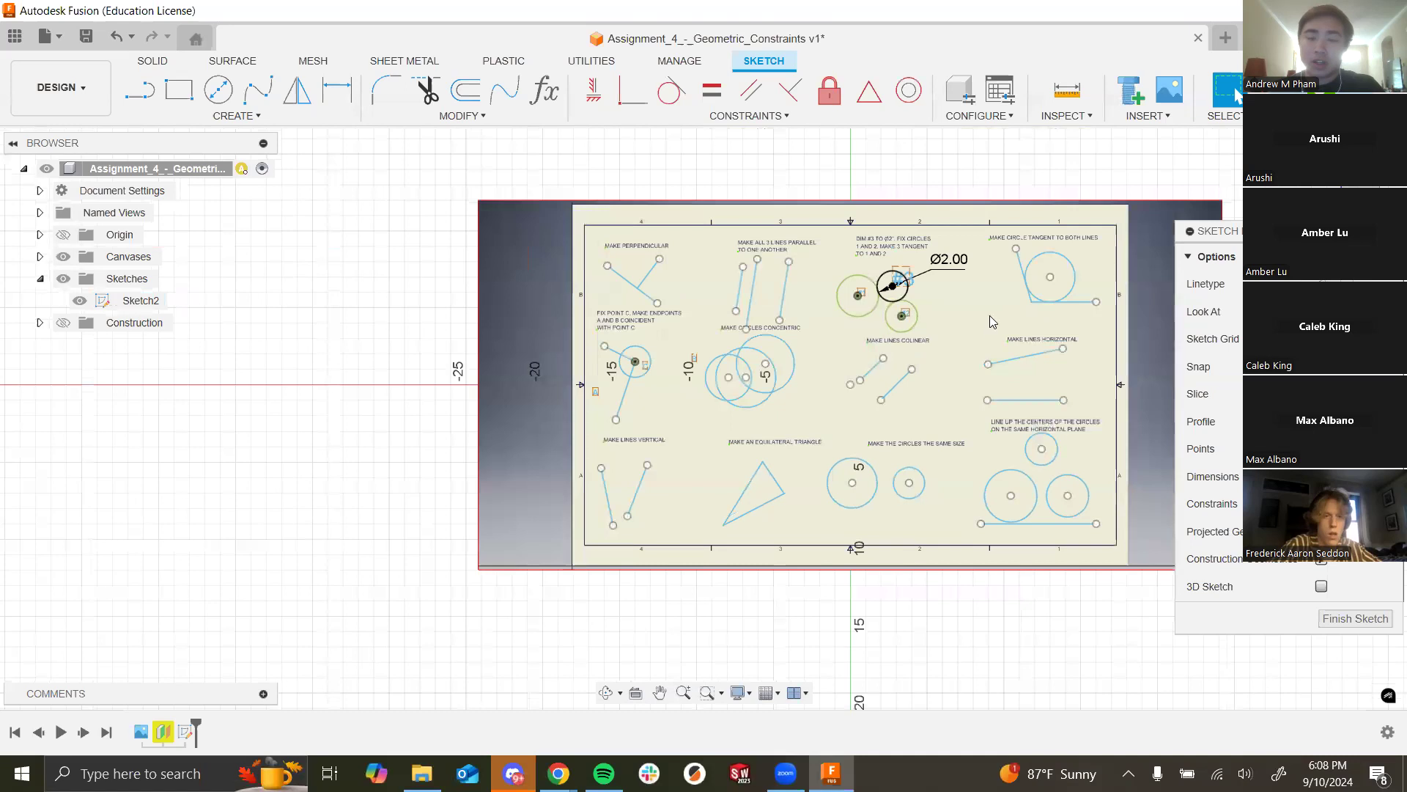
scroll(733, 482, down, 4)
Step: Zoom to view the Sketch2 sheet, then switch to the Discord window from the taskbar
scroll(978, 285, up, 3)
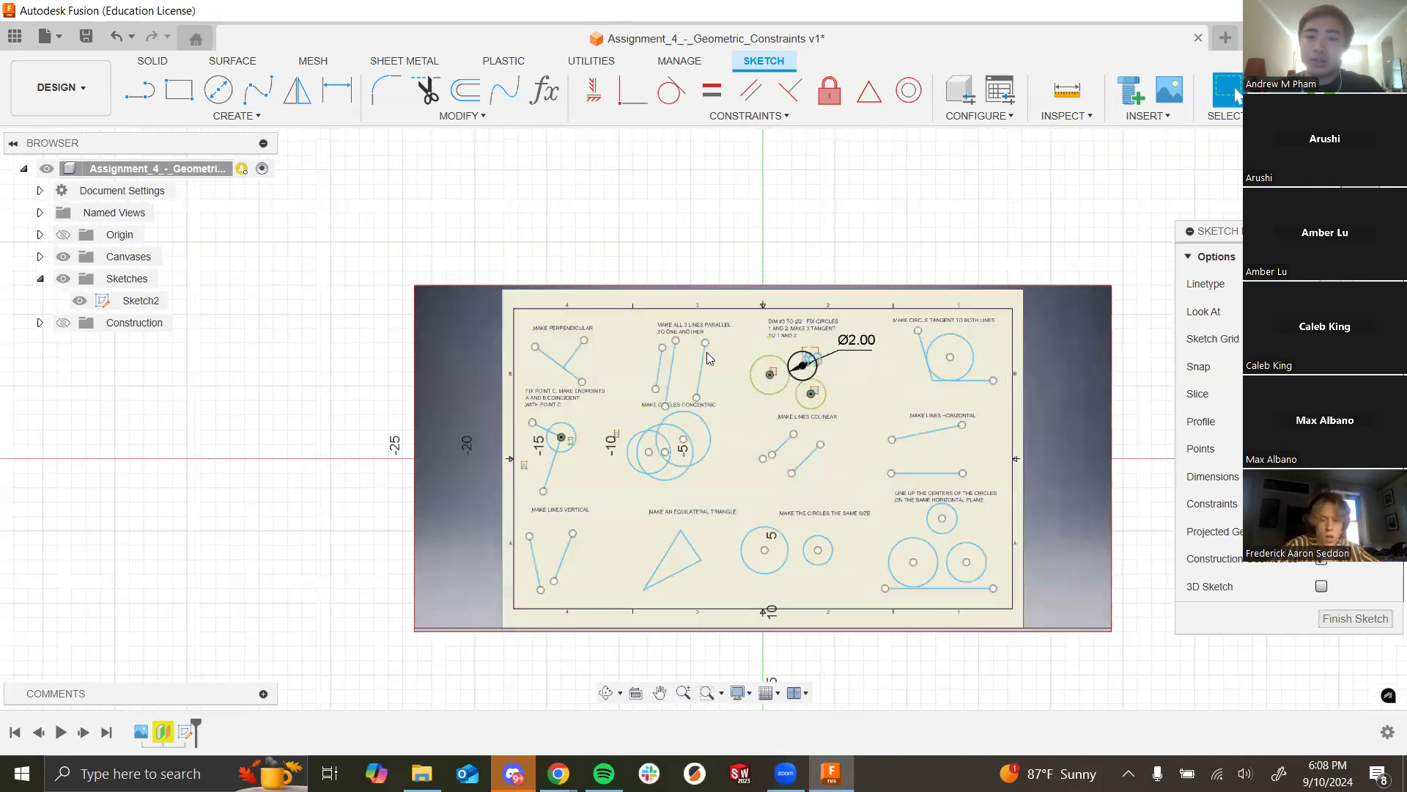
scroll(433, 220, down, 1)
scroll(809, 471, up, 4)
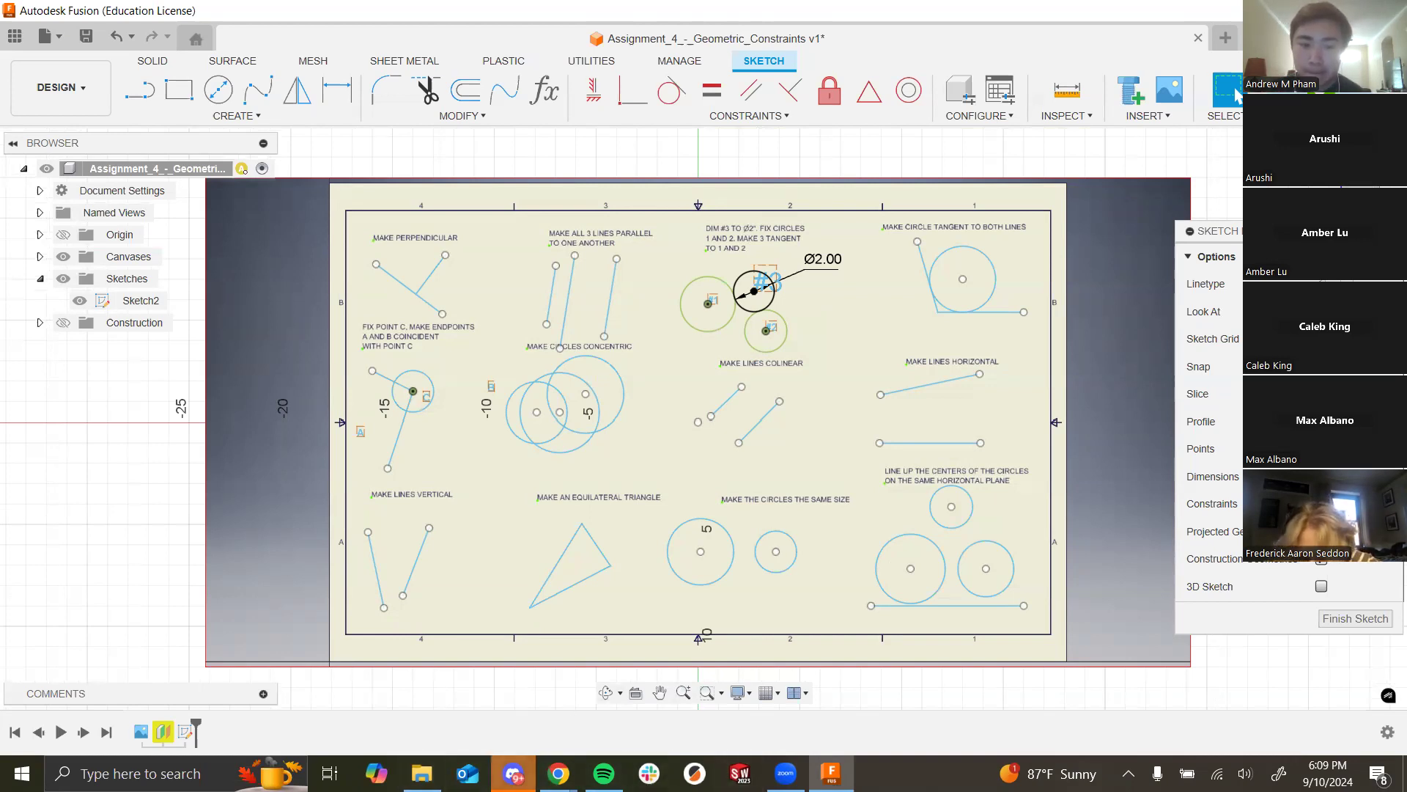
click(513, 773)
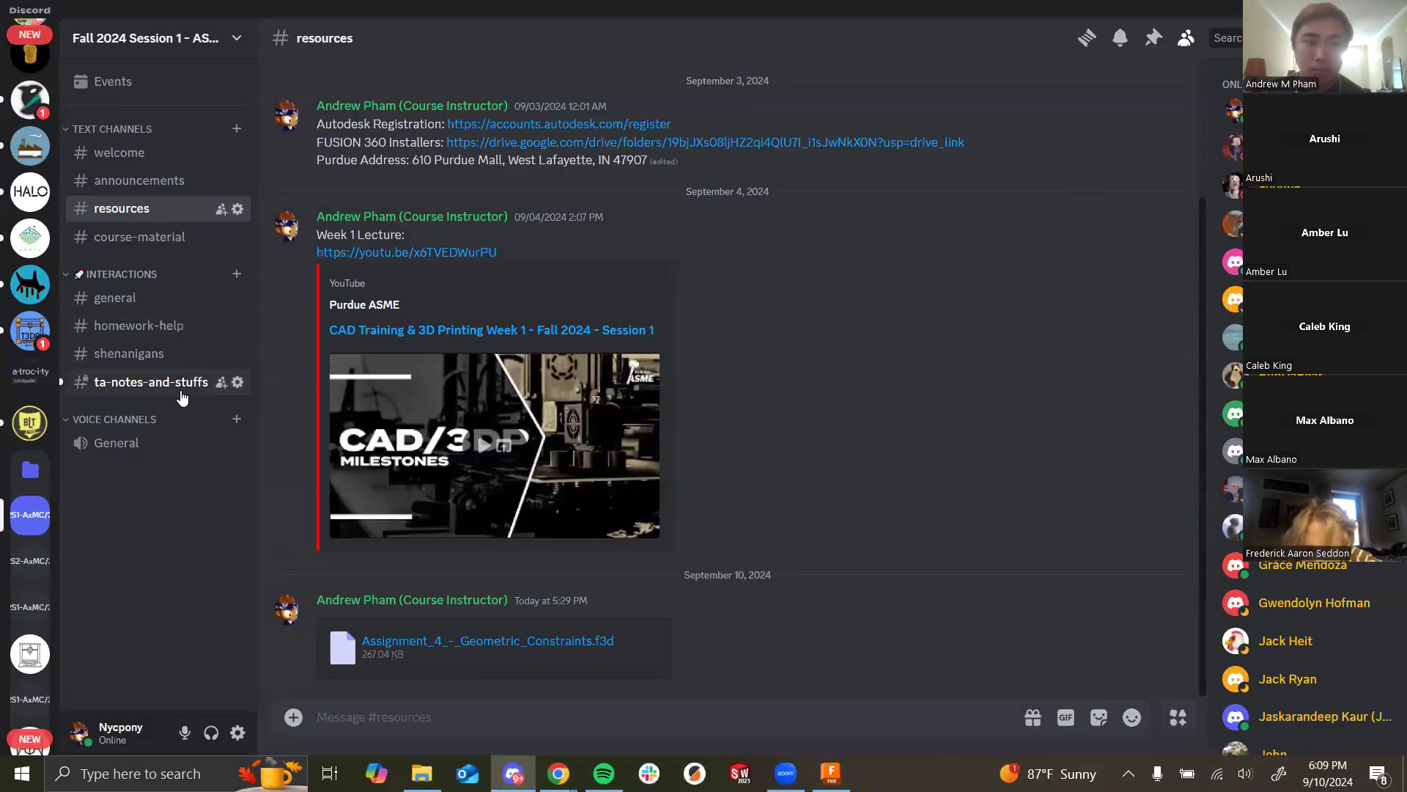
Step: Show the class server's #homework-help channel in Discord, then Alt+Tab away
click(183, 326)
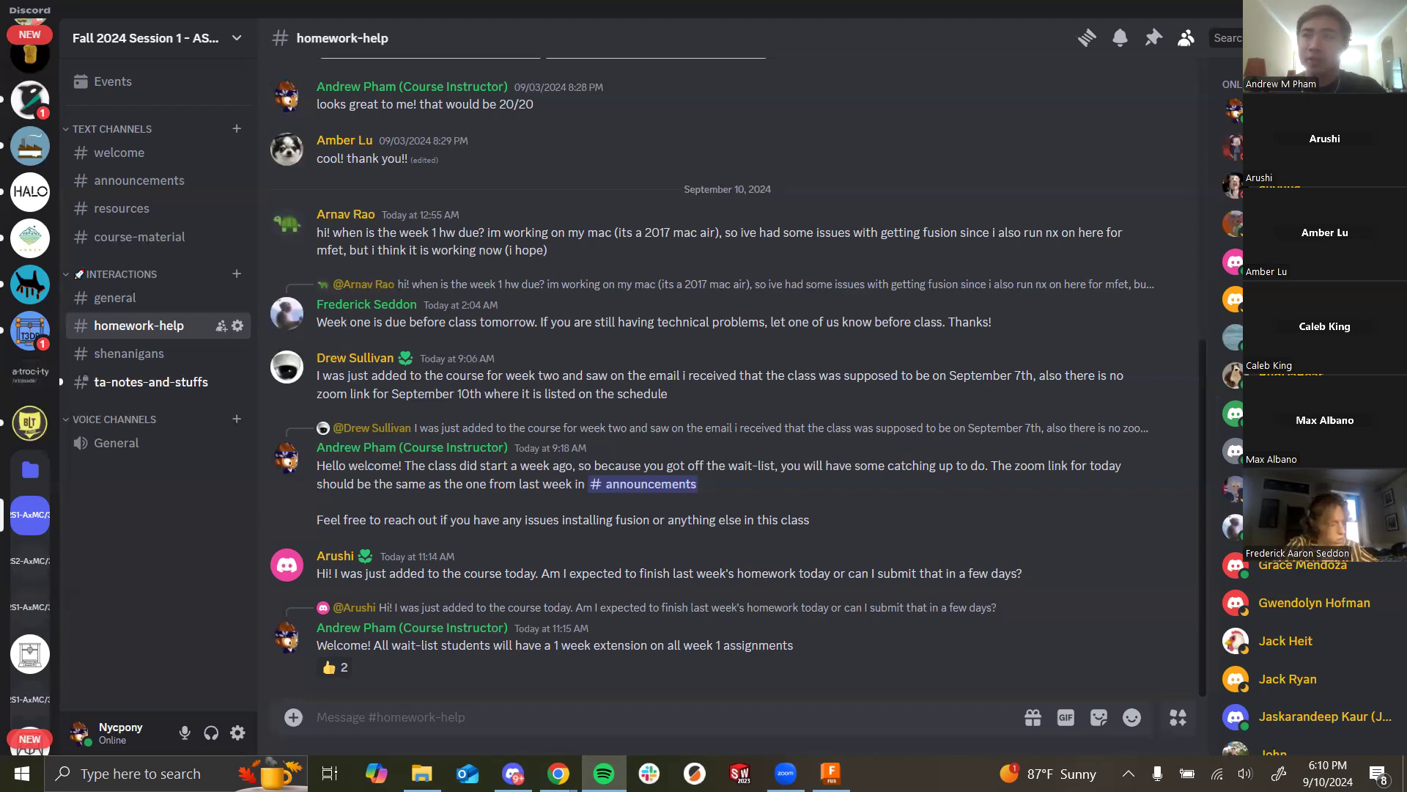
key(alt+Tab)
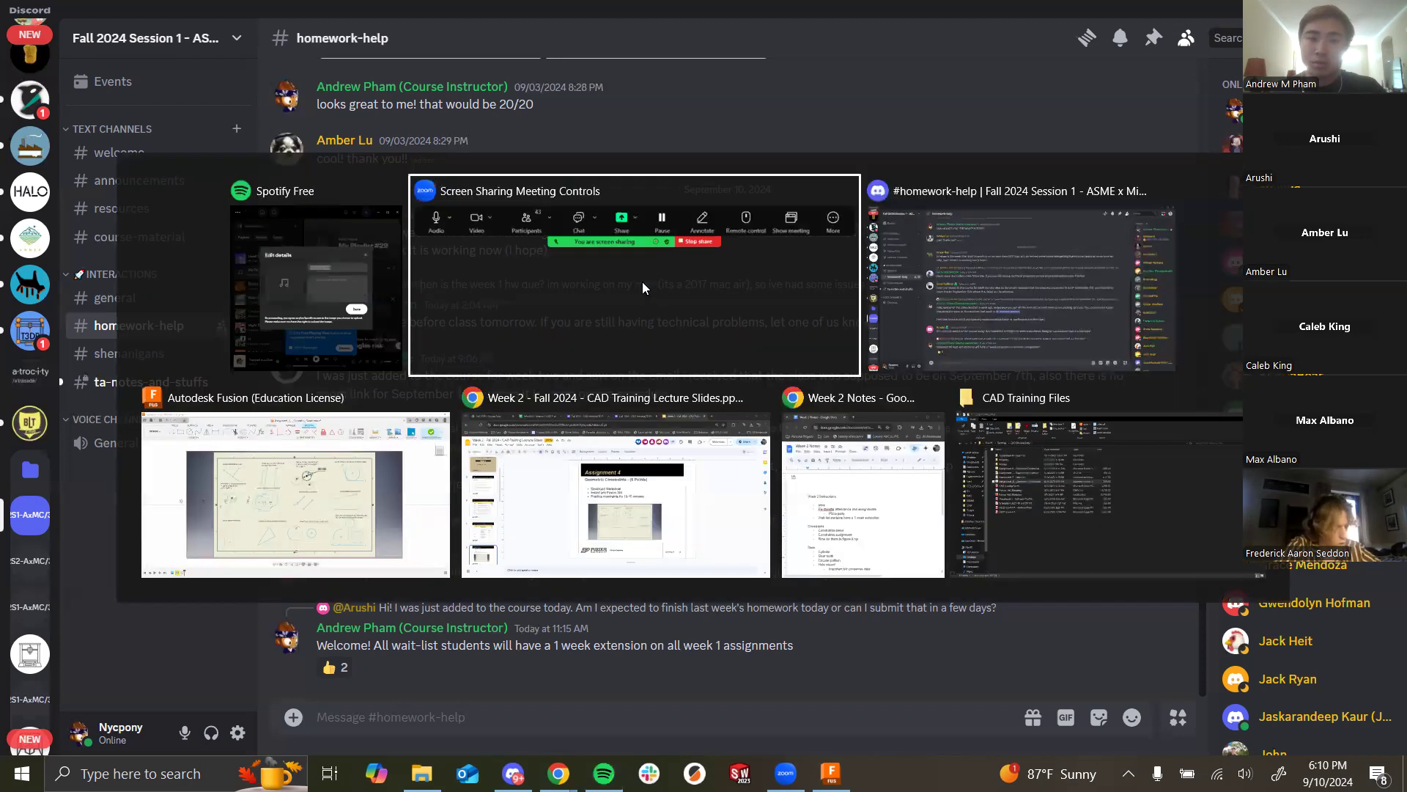
Step: Bring Fusion back in front, restore and re-maximize its window, opening the Constraints list in between
click(296, 495)
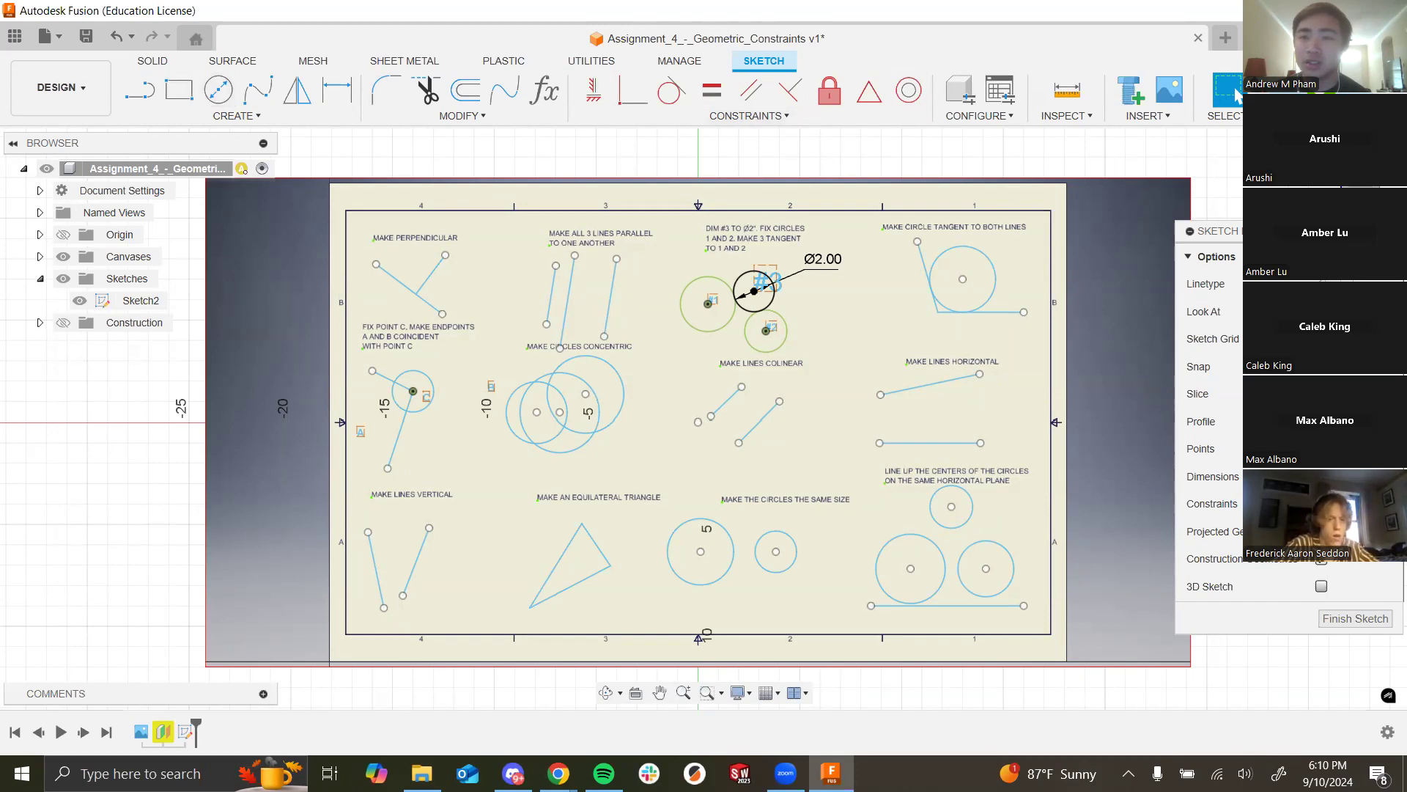
click(1342, 11)
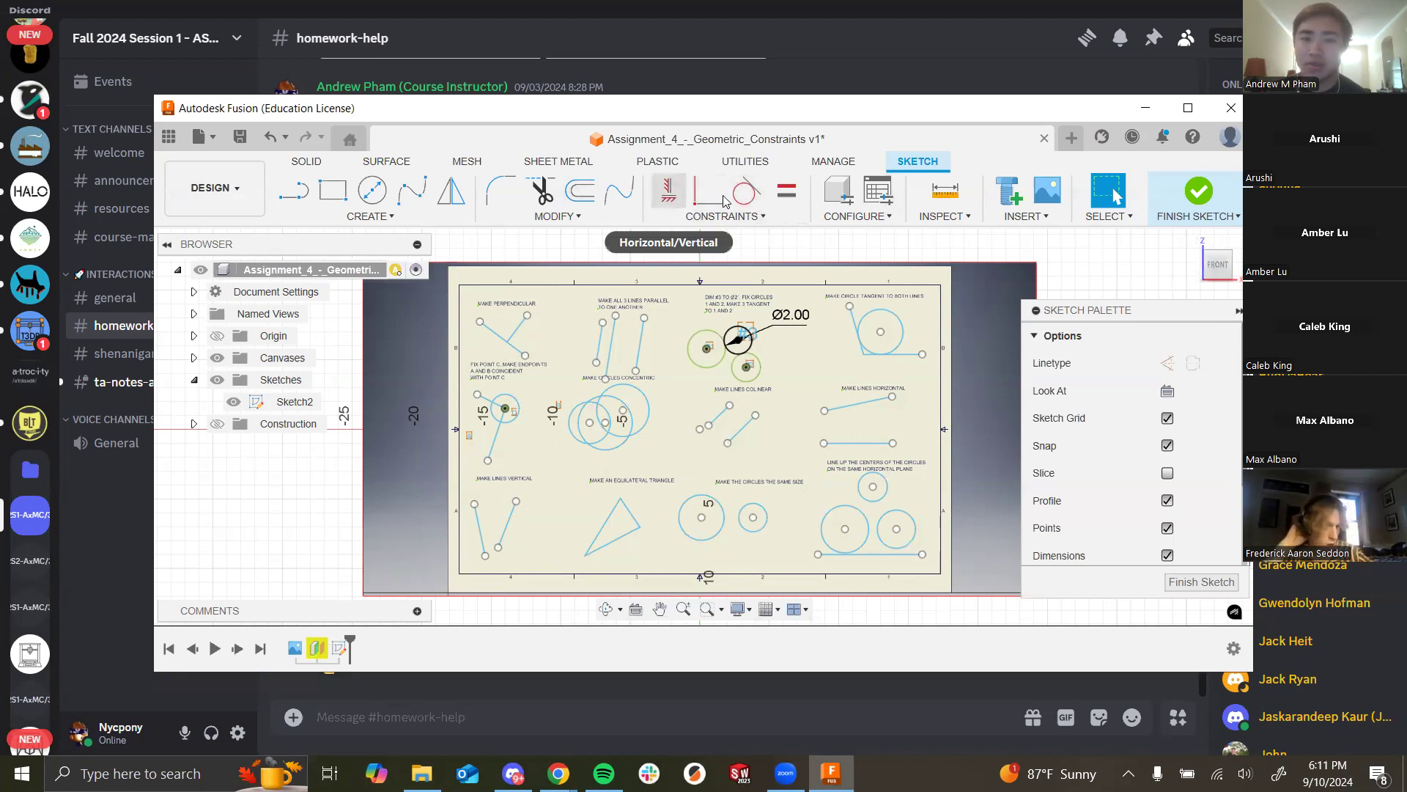
click(737, 215)
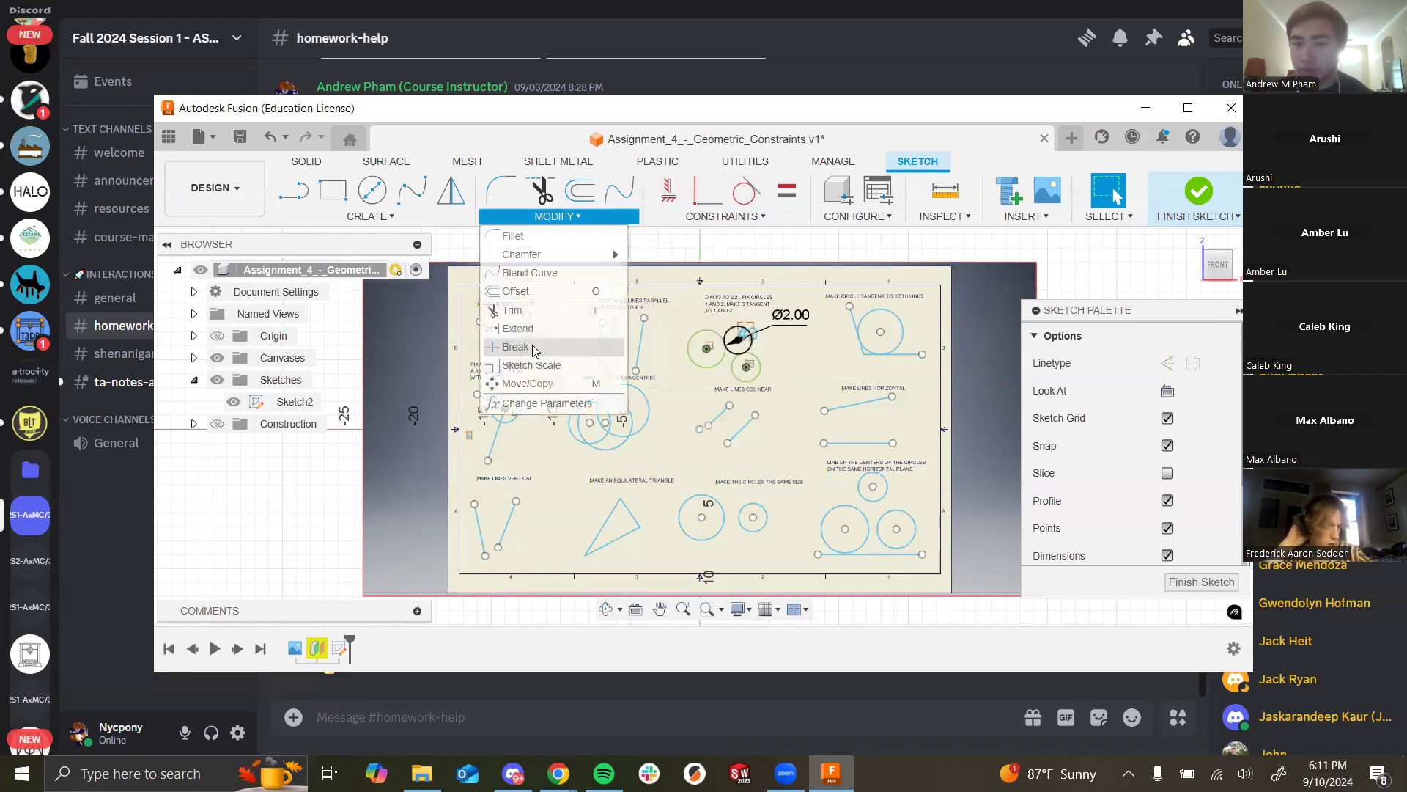
click(1193, 109)
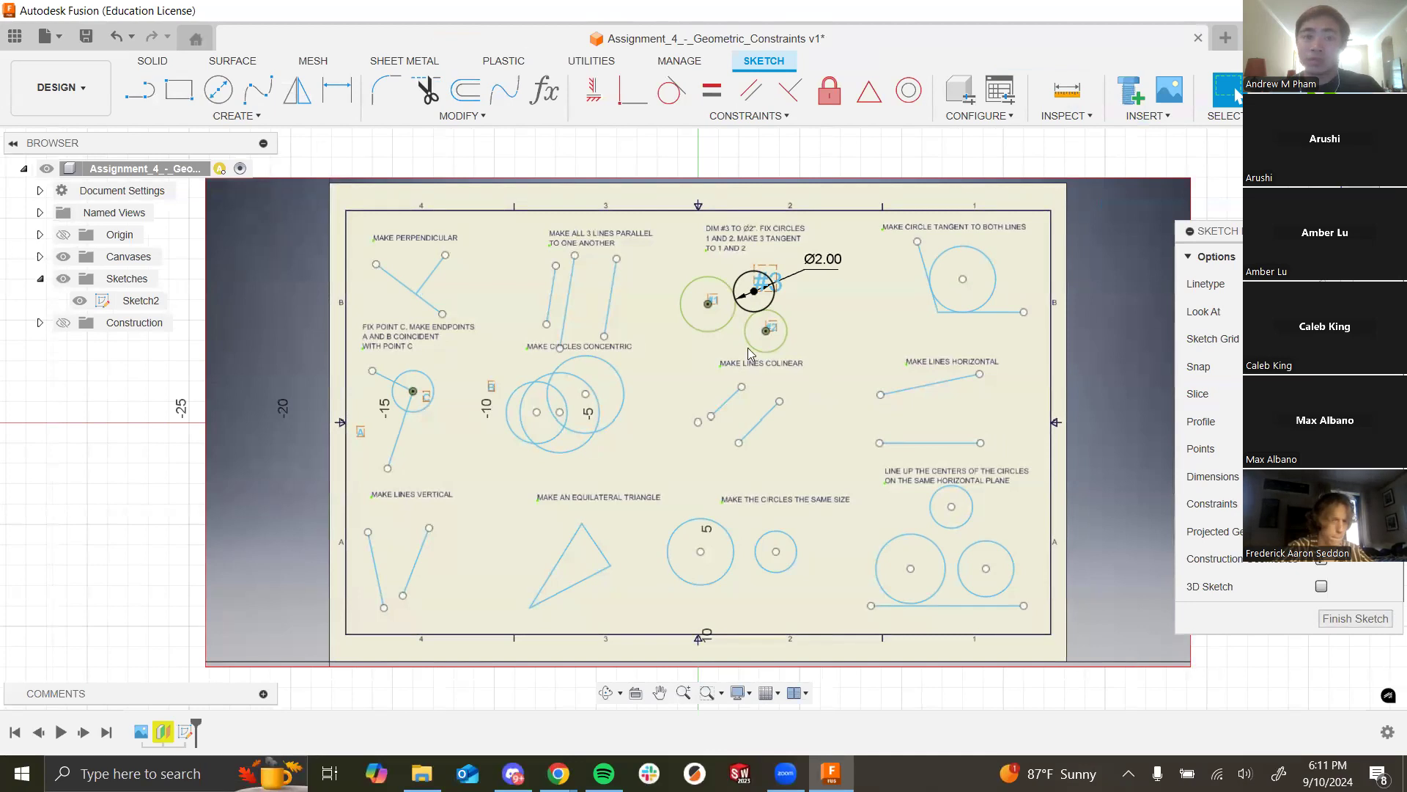
key(alt+Tab)
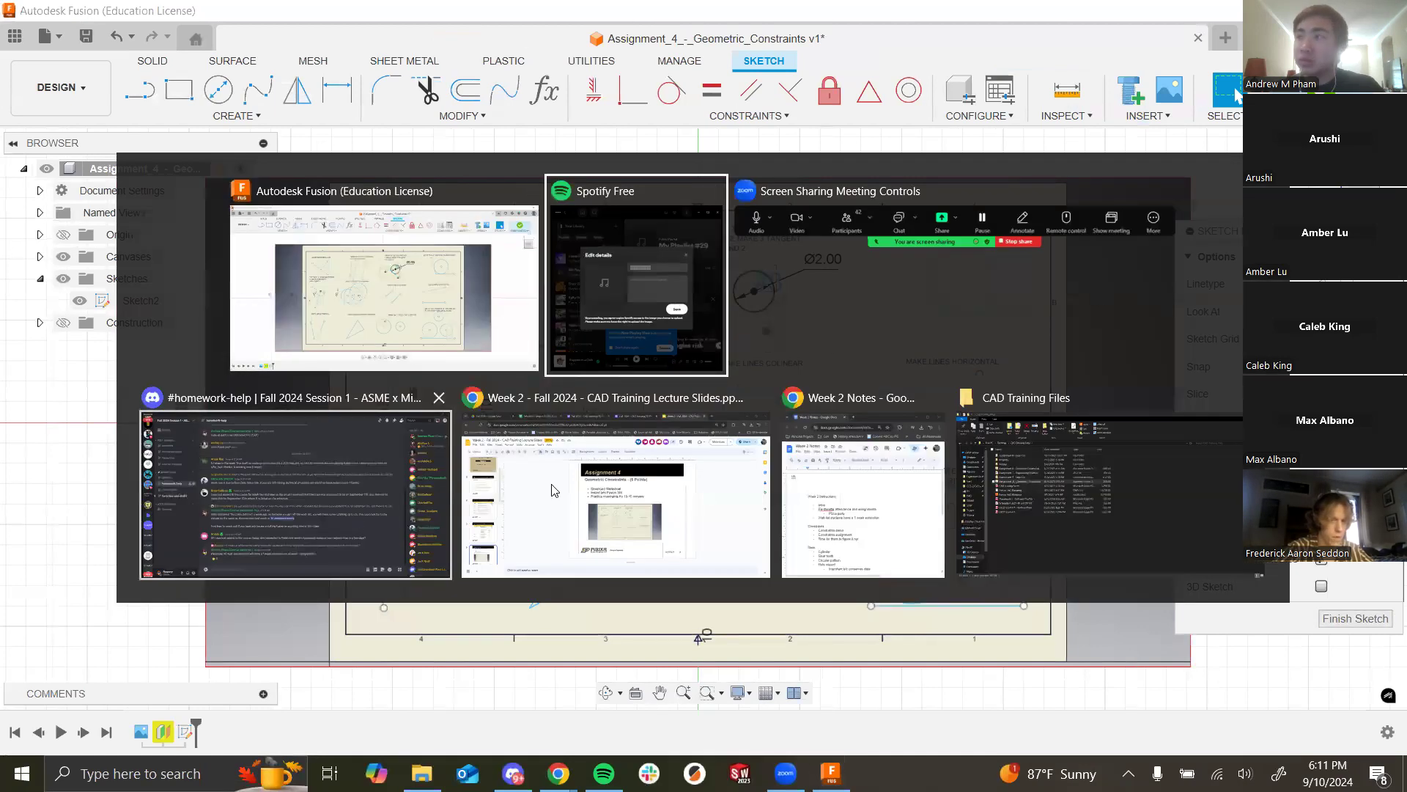
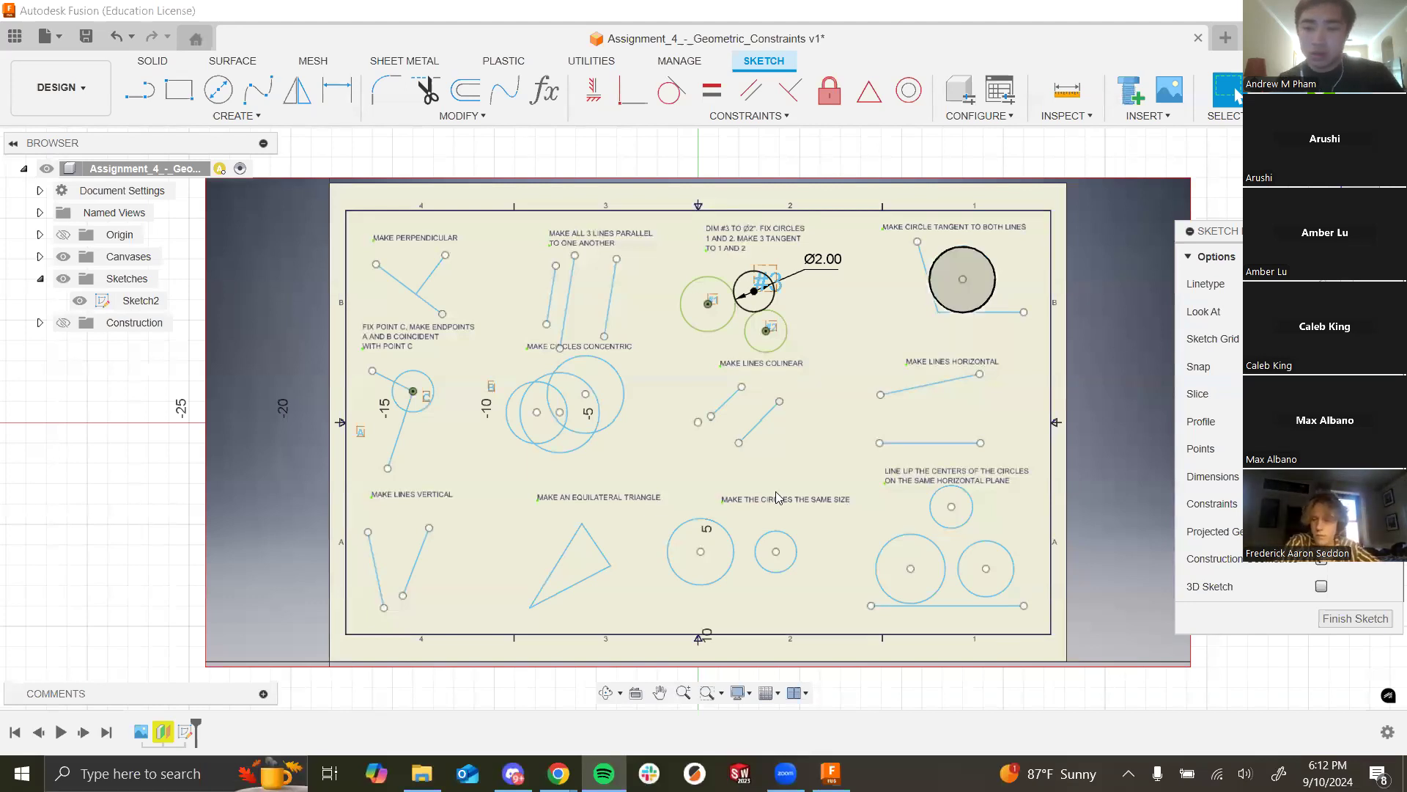
Step: Post 'Spotify playlist!' with the playlist link in Discord's #course-material channel, then return to Fusion
key(alt+Tab)
click(374, 472)
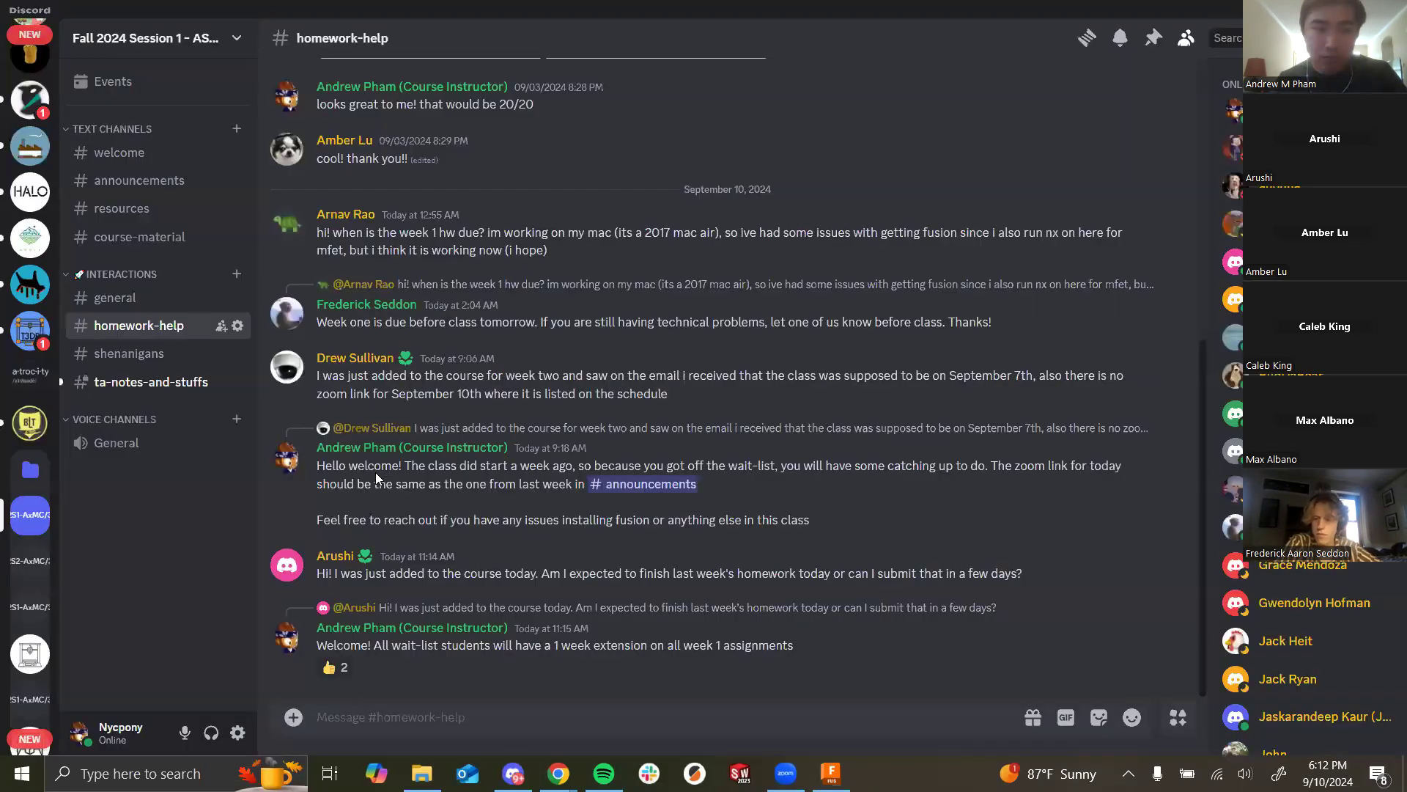
click(160, 209)
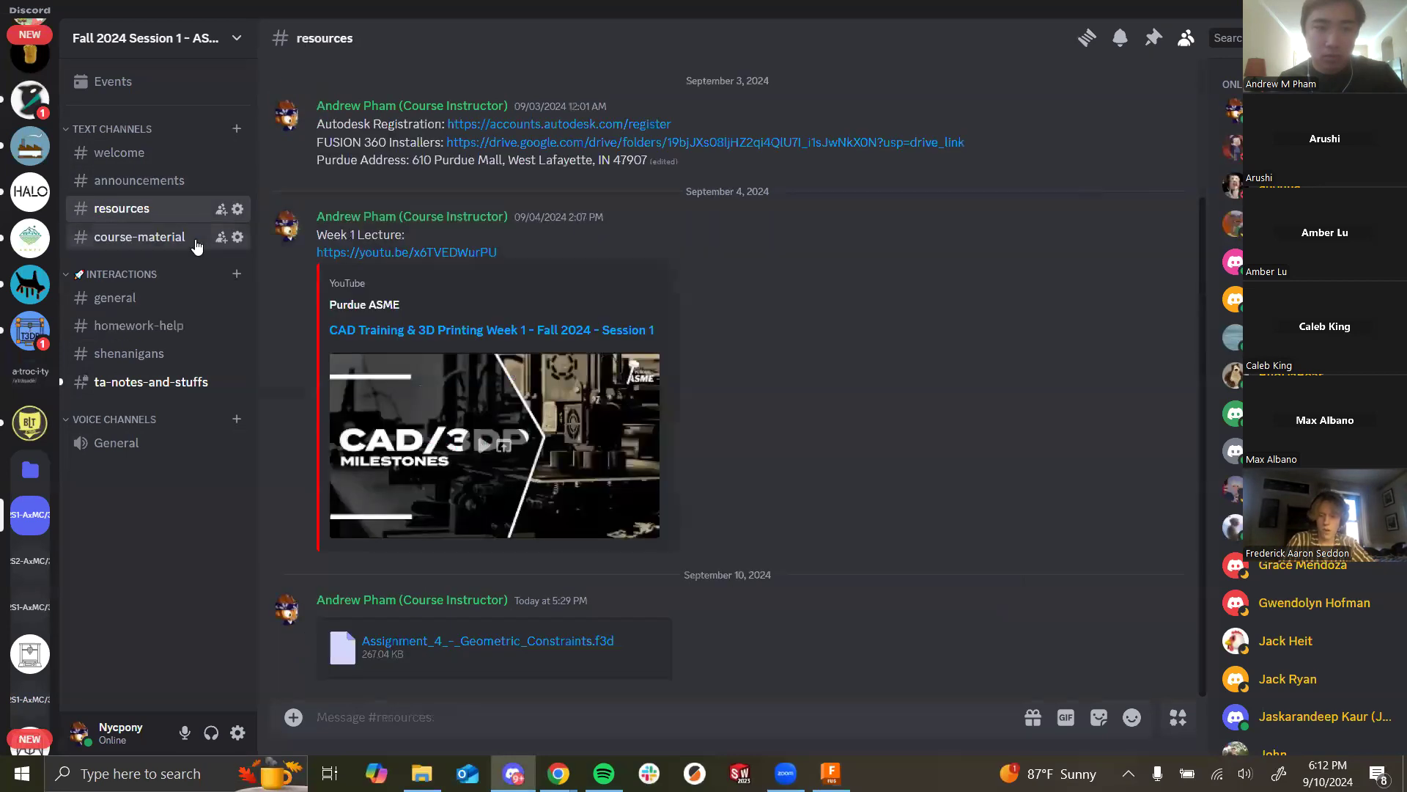
click(197, 247)
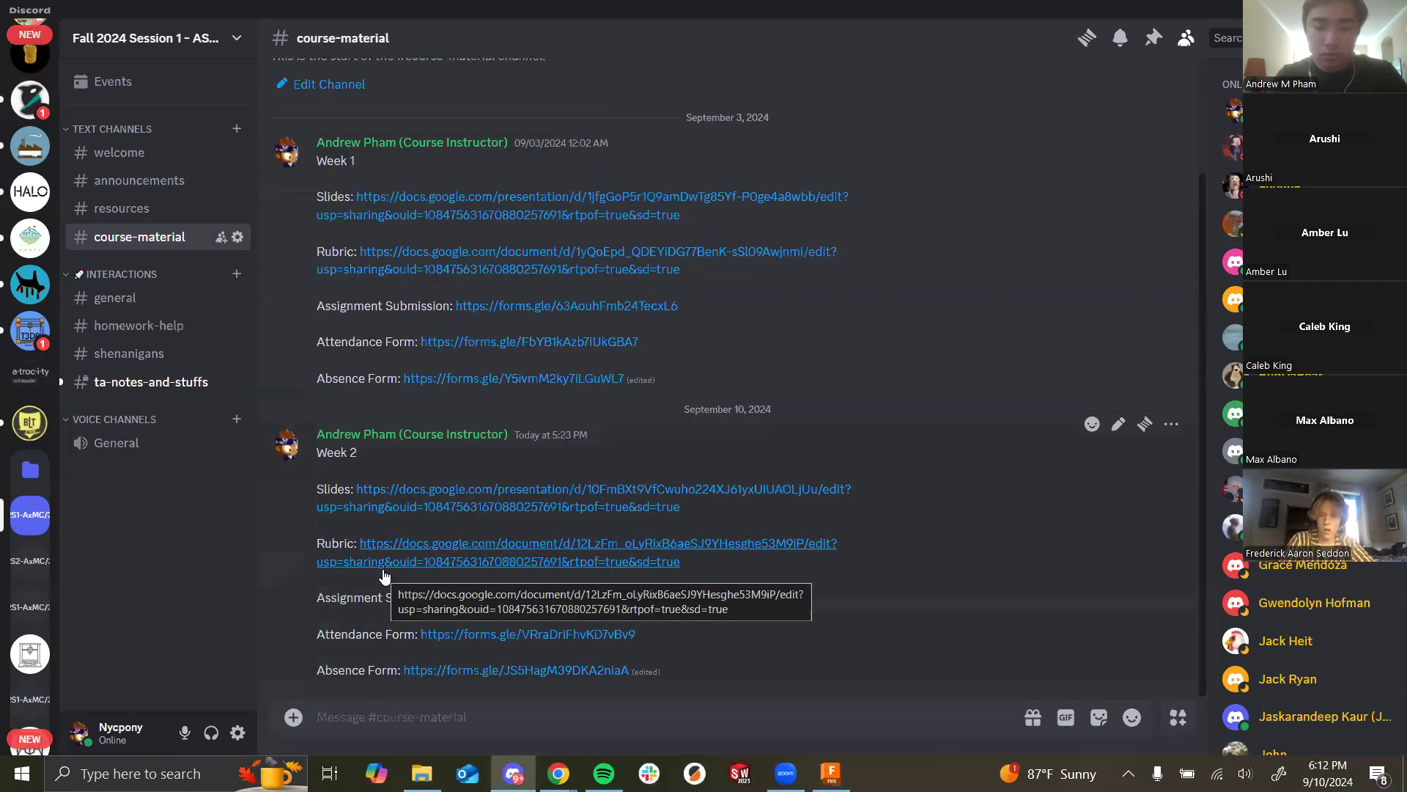
text(st!)
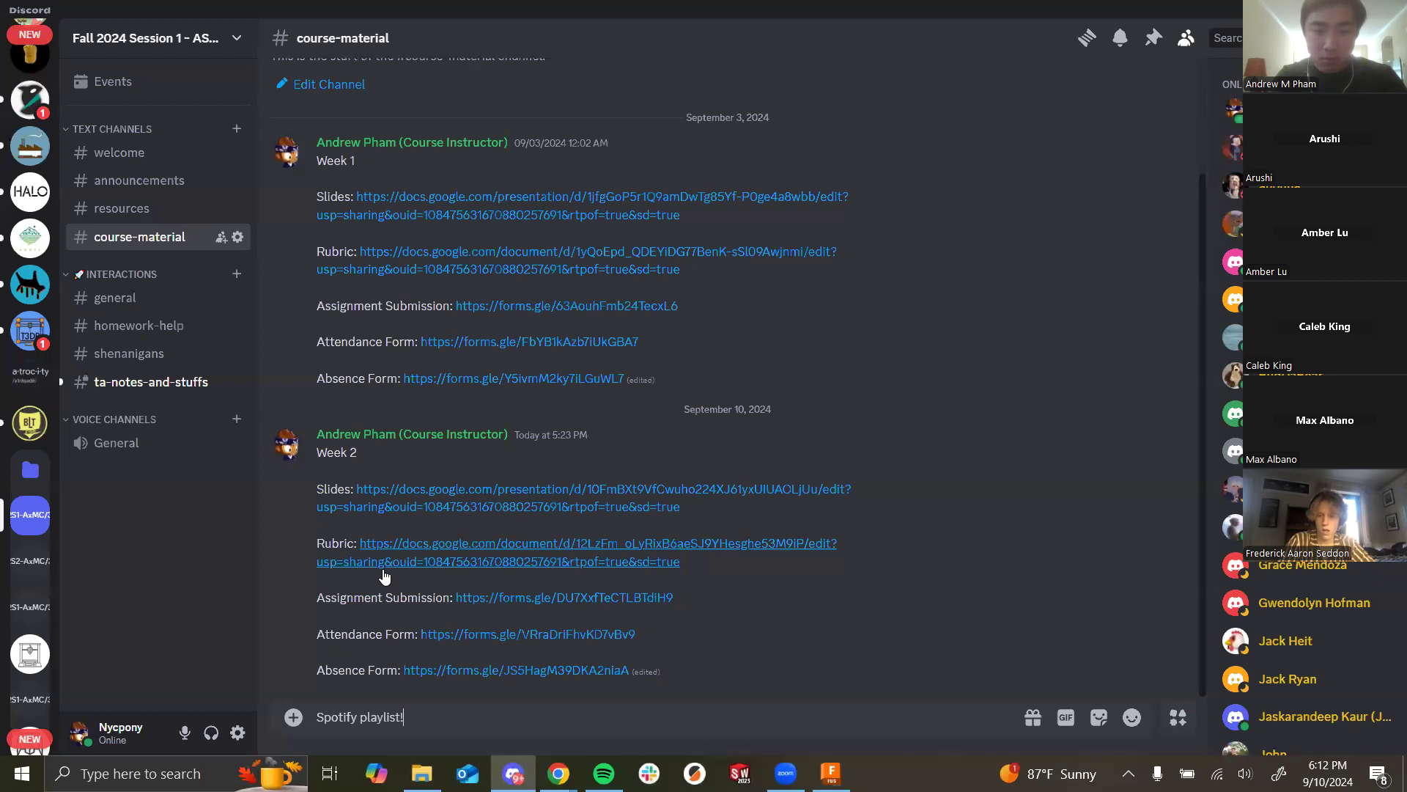
key(Return)
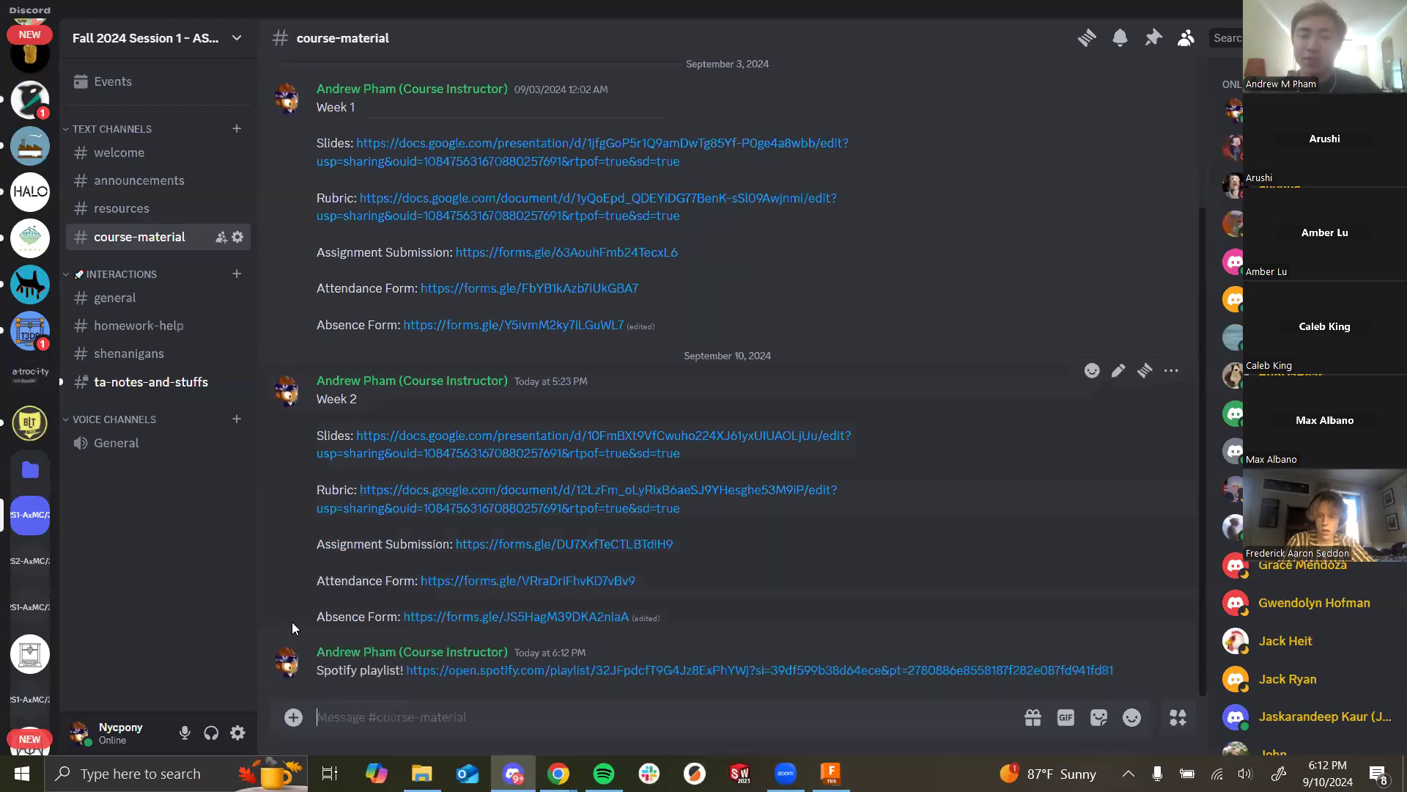
key(alt+Tab)
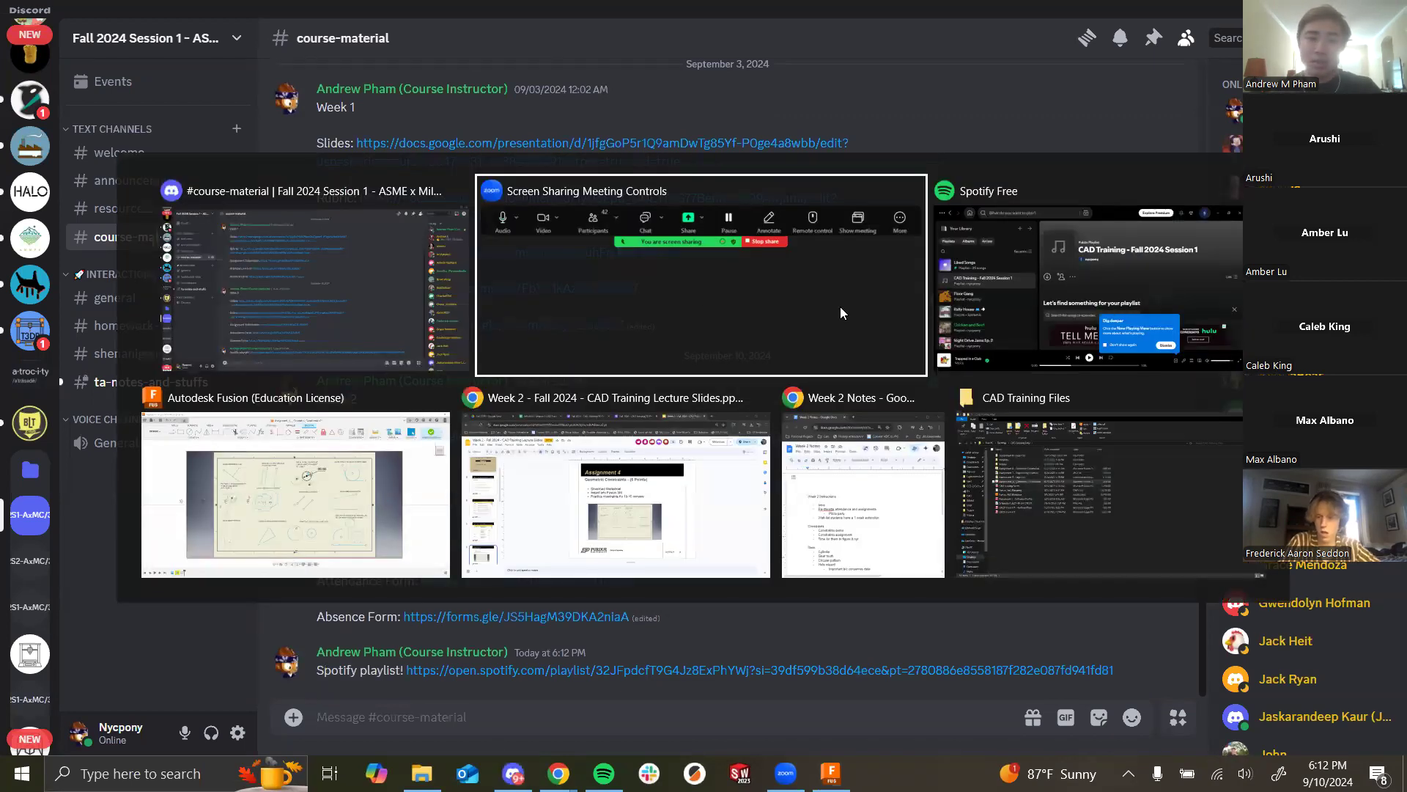
click(273, 485)
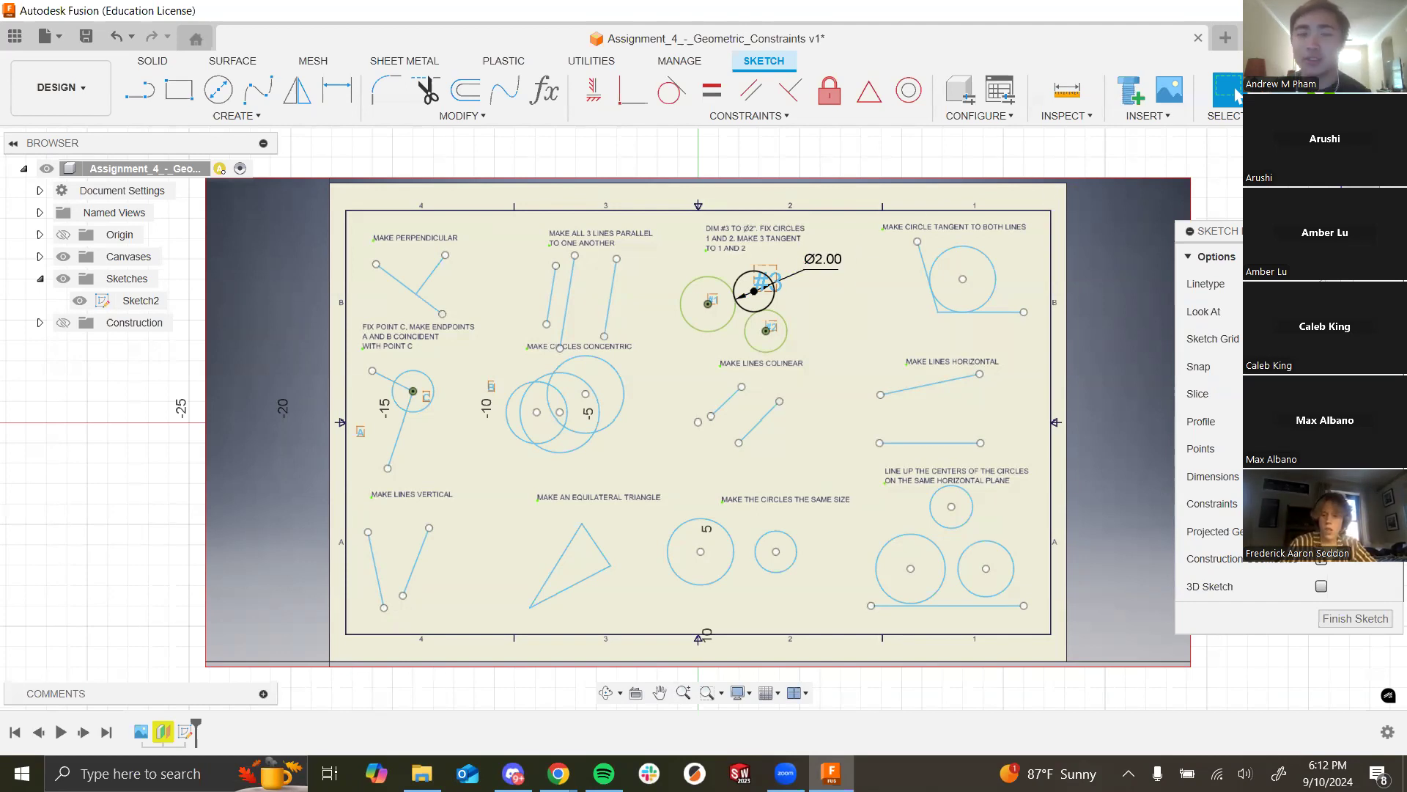
Step: Present the Week 2 lecture full screen on slide 7, the Assignment 5 gear slide
key(alt+Tab)
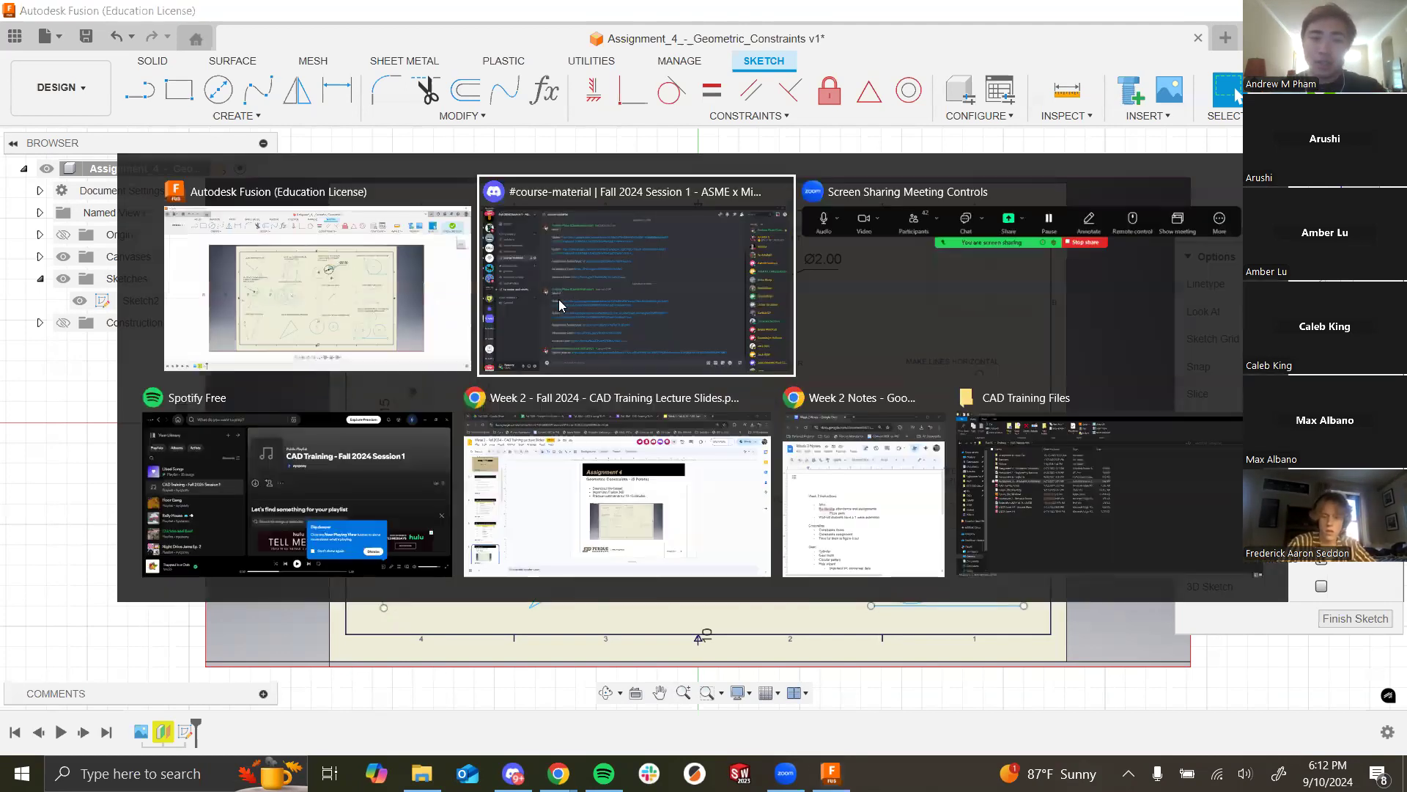
click(554, 458)
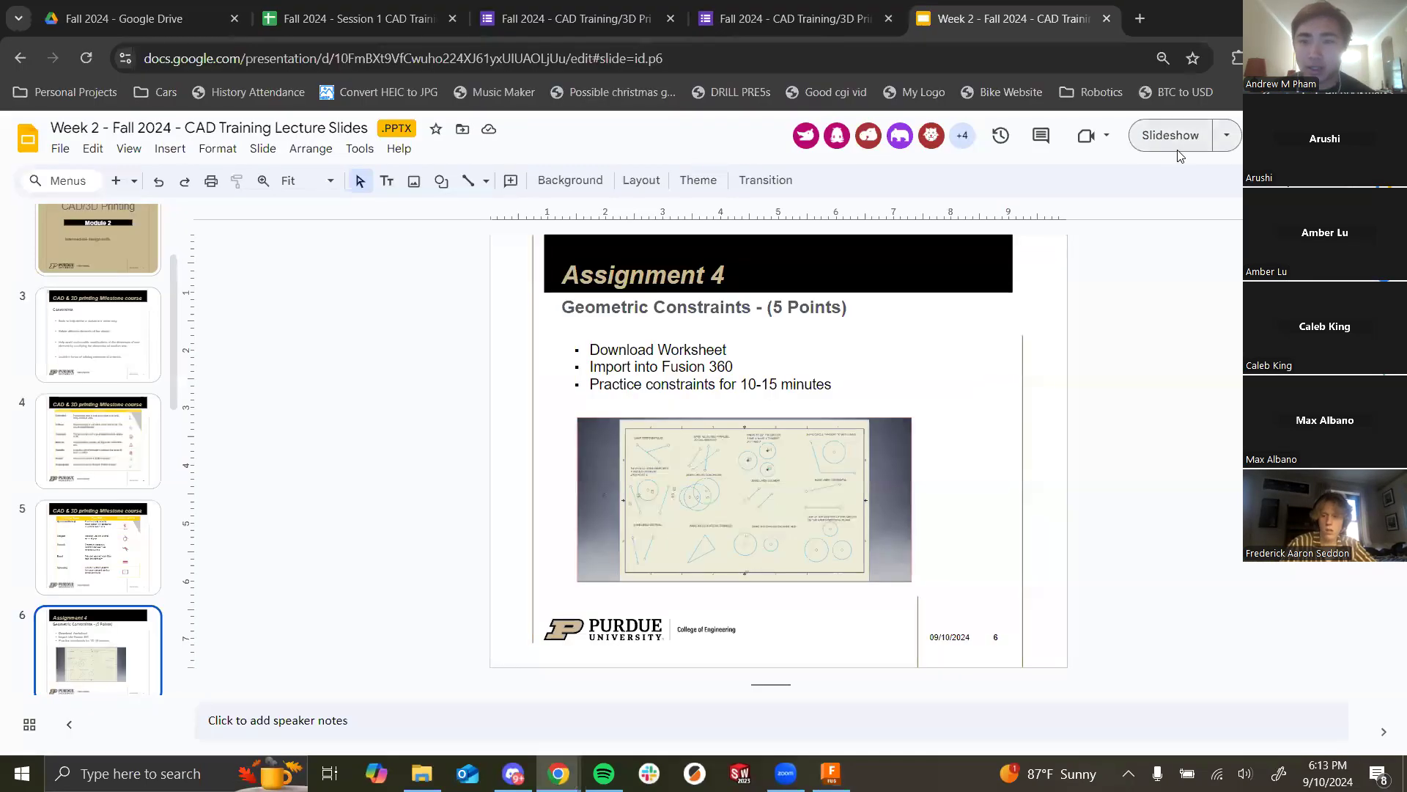
click(1147, 139)
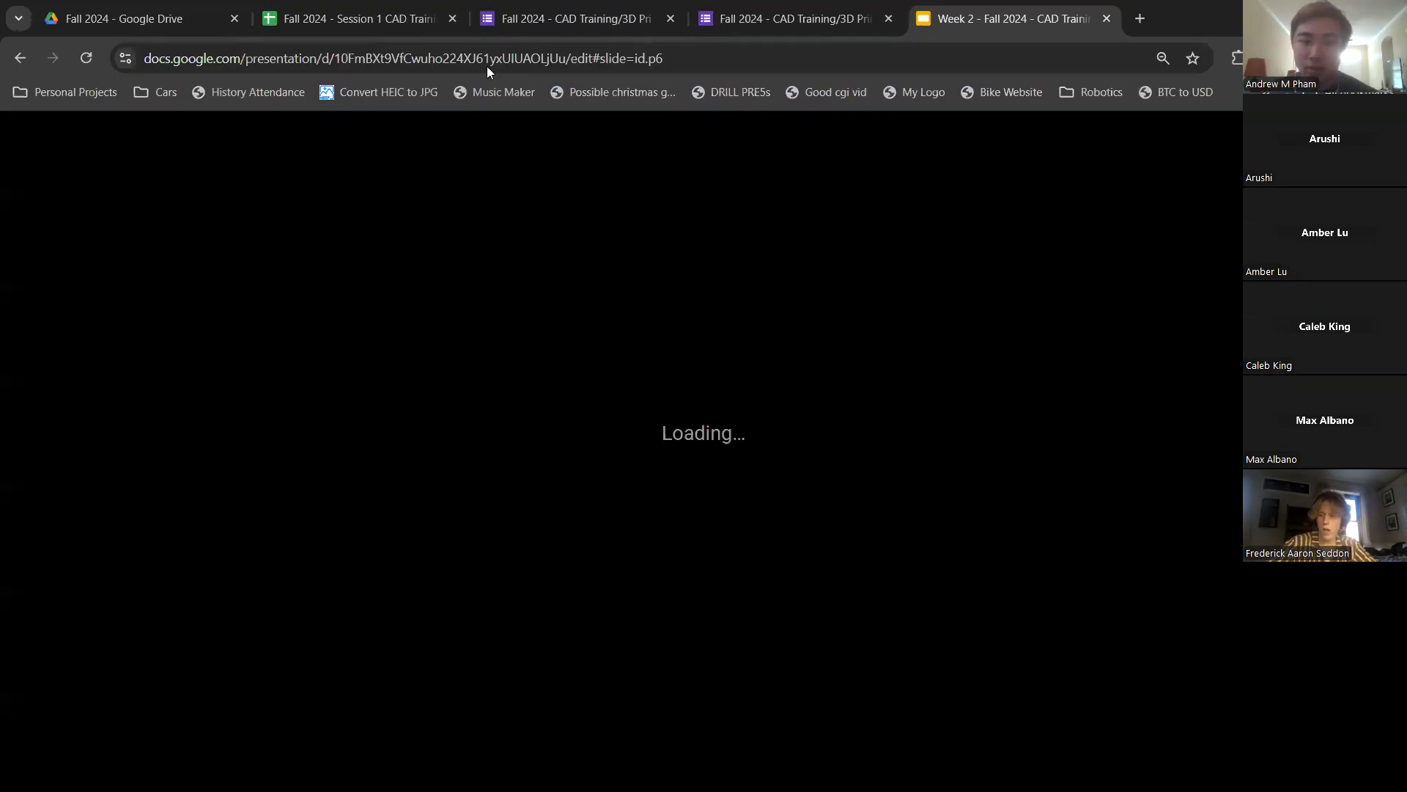
key(Right)
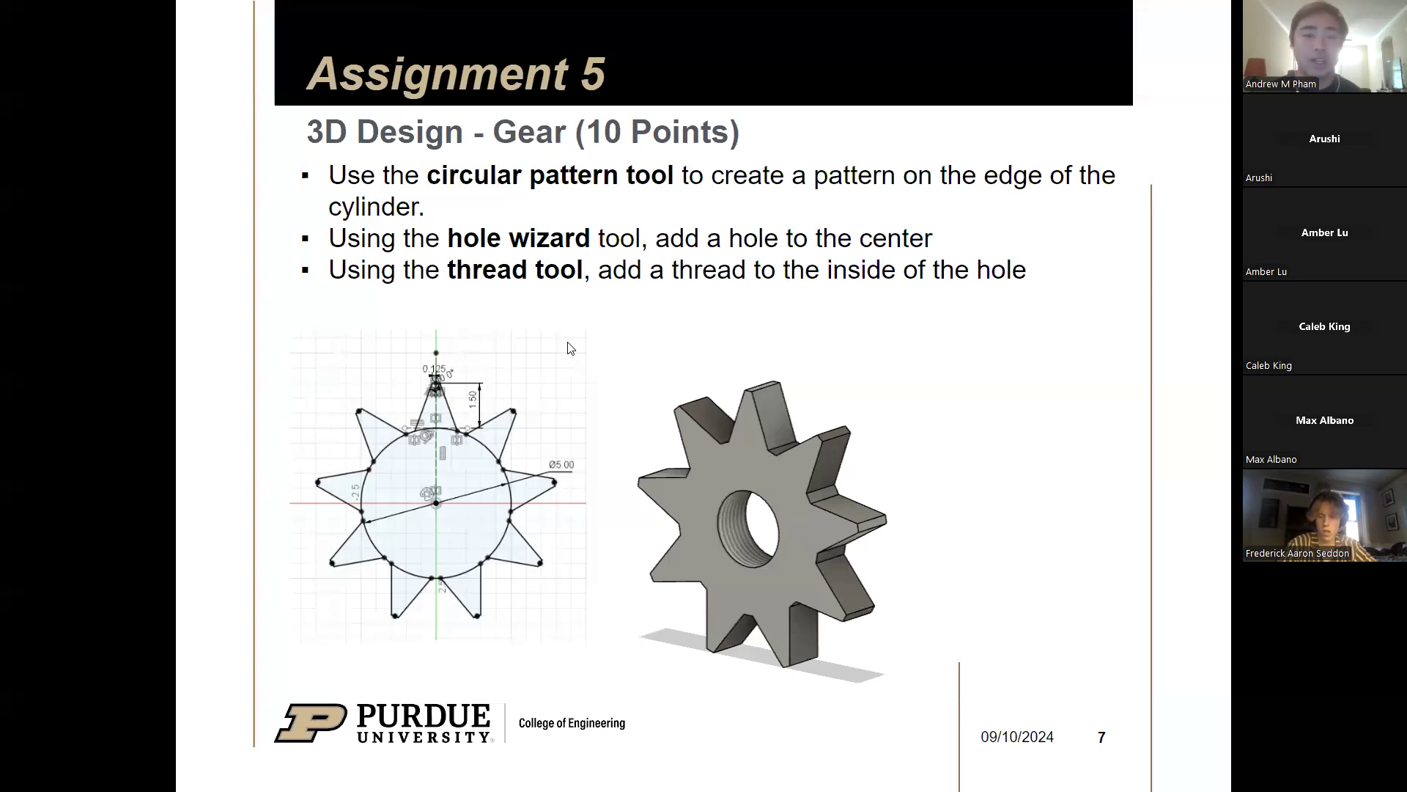
key(super)
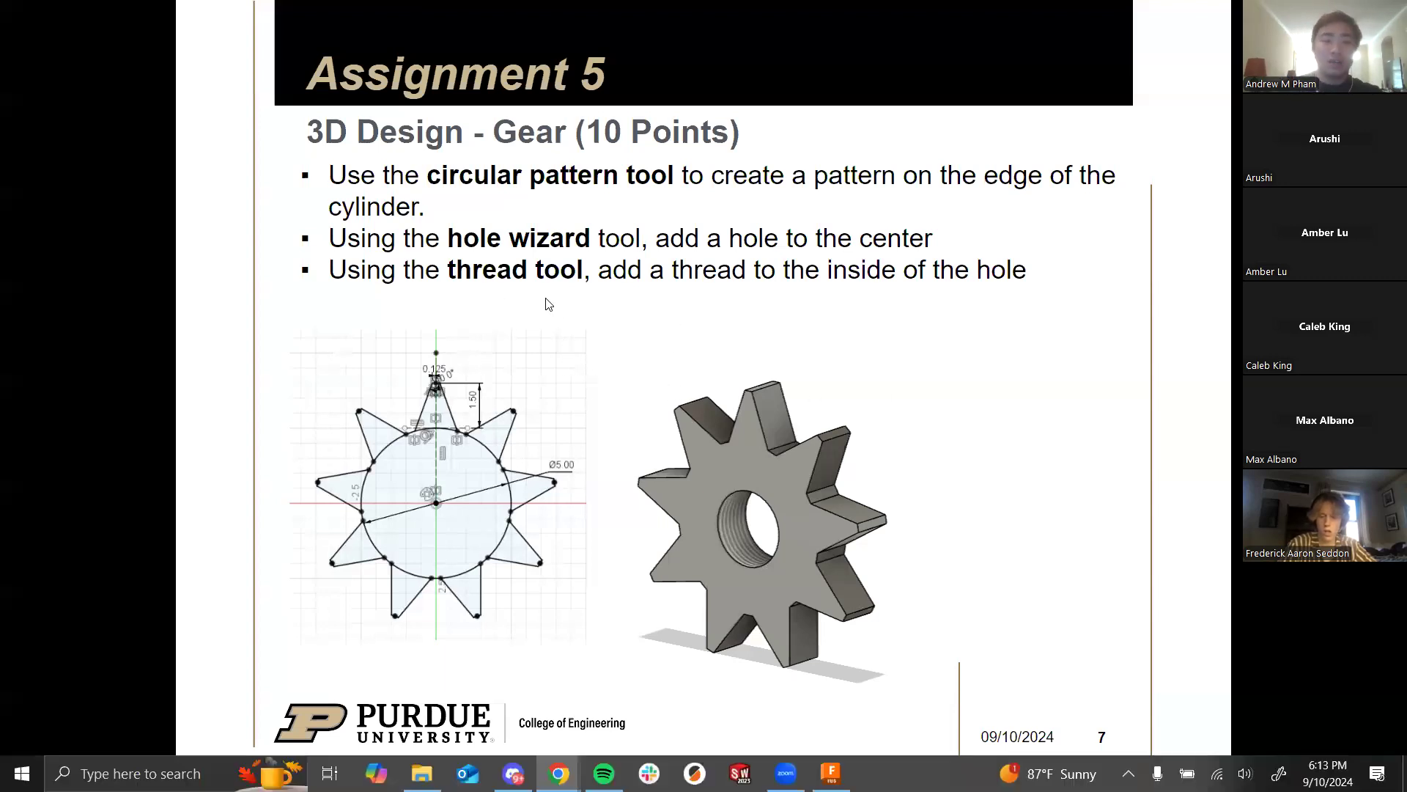
key(alt+Tab)
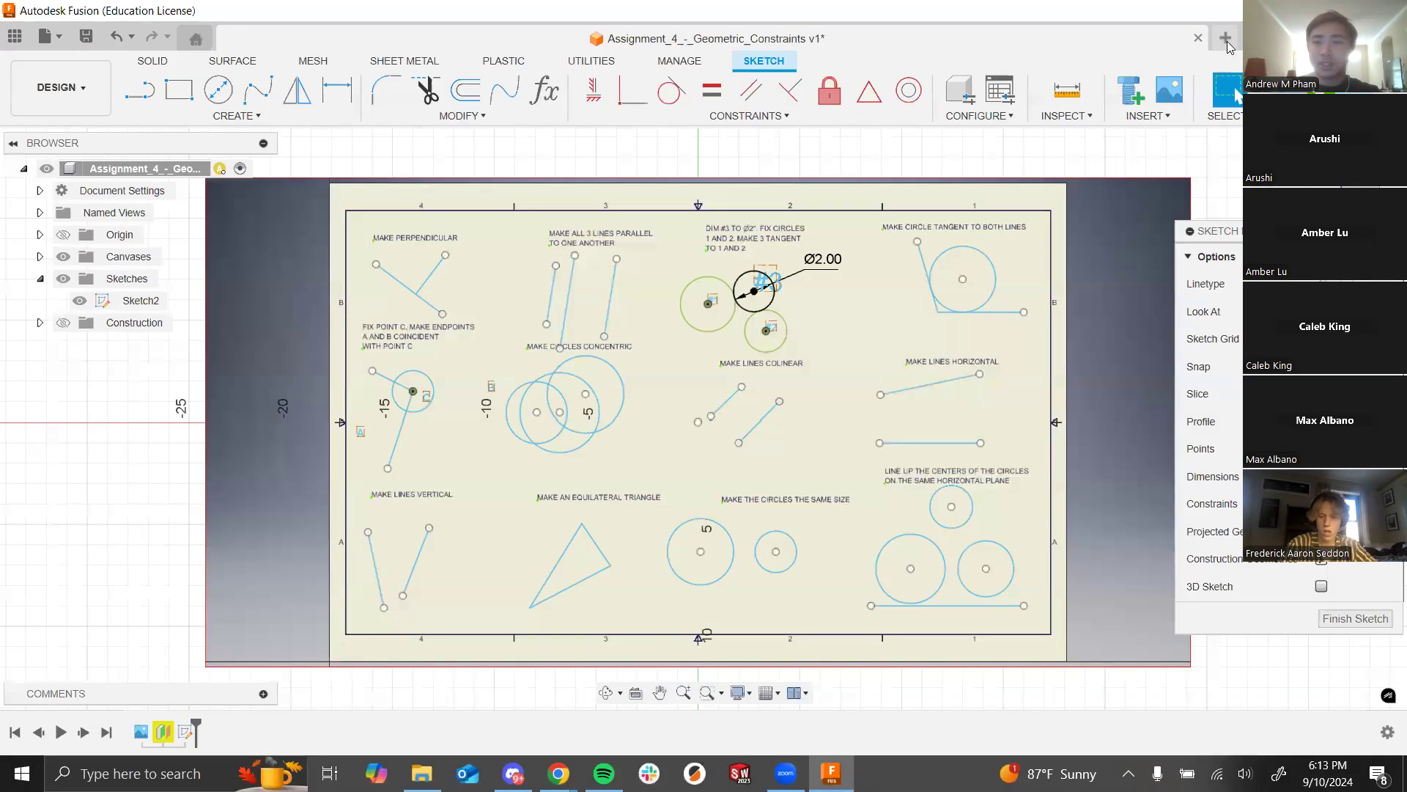
Step: Open a new Untitled design and start a sketch on the bottom origin plane
click(1225, 38)
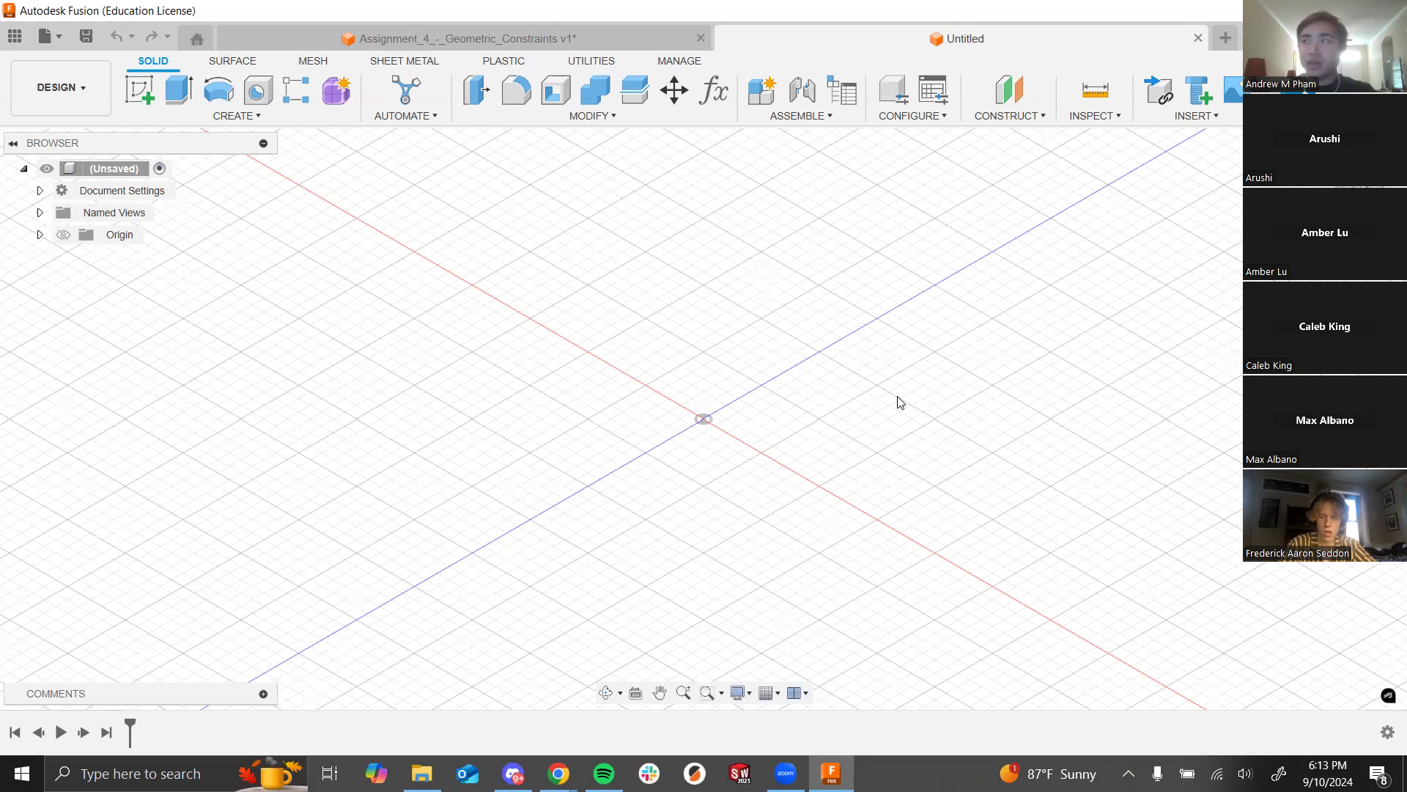
key(alt+Tab)
key(Tab)
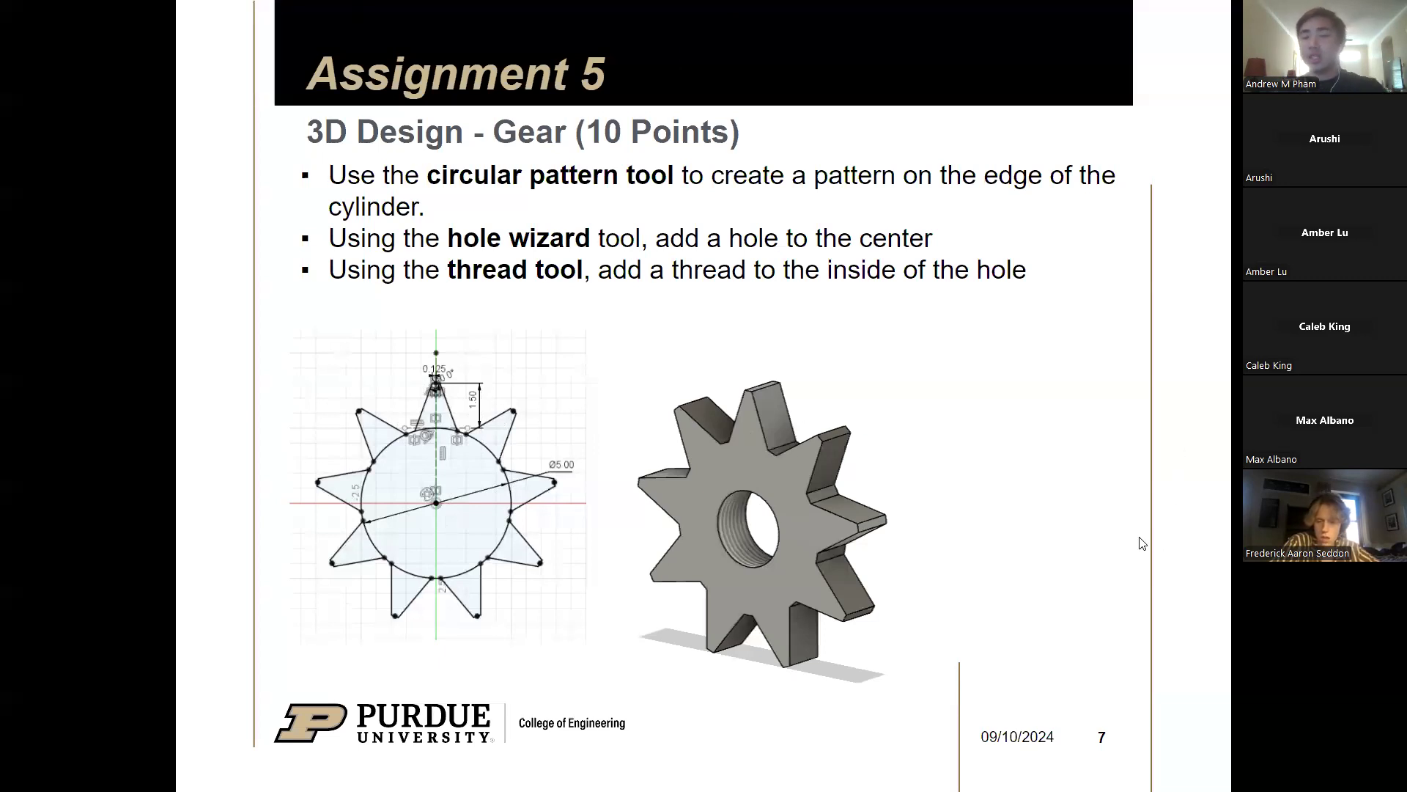
key(alt+Tab)
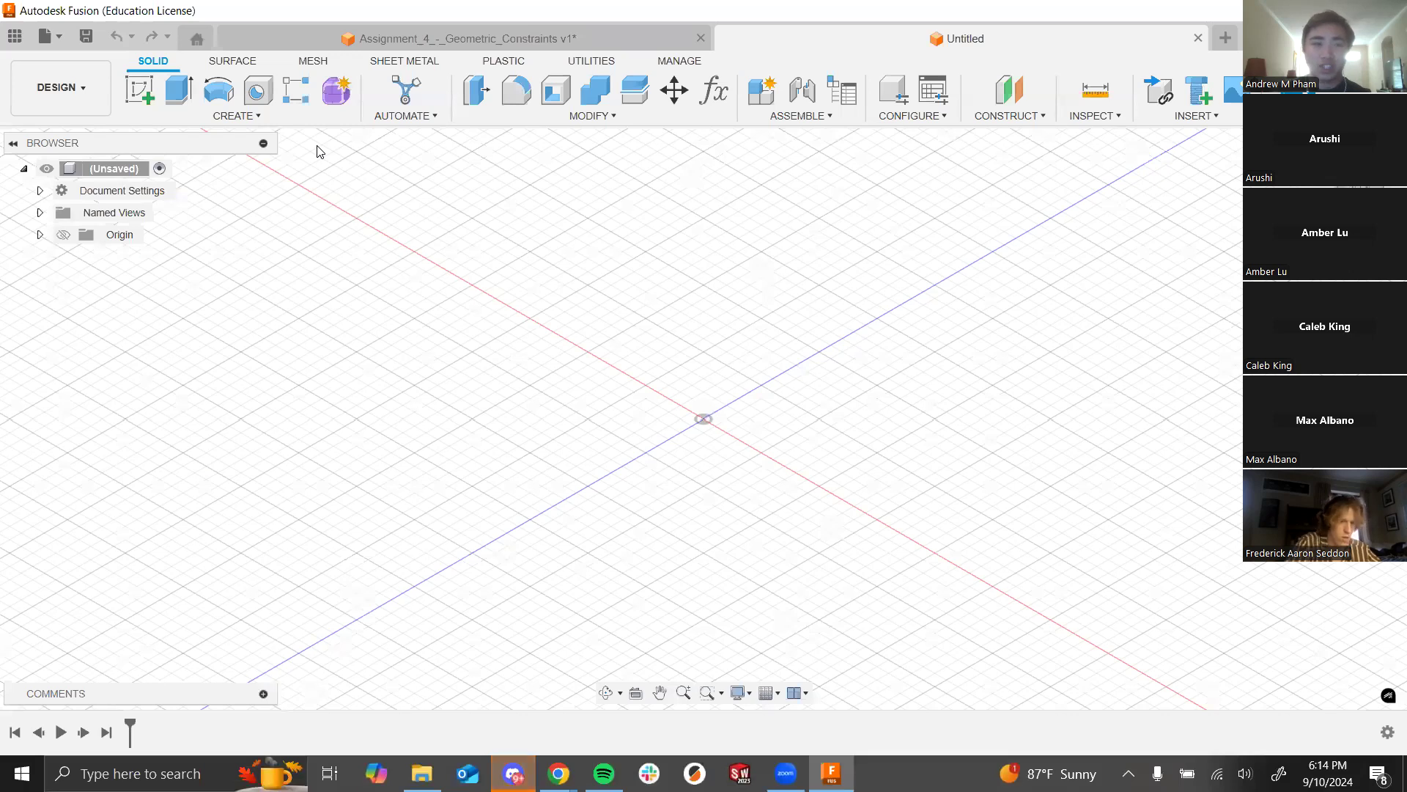
click(147, 93)
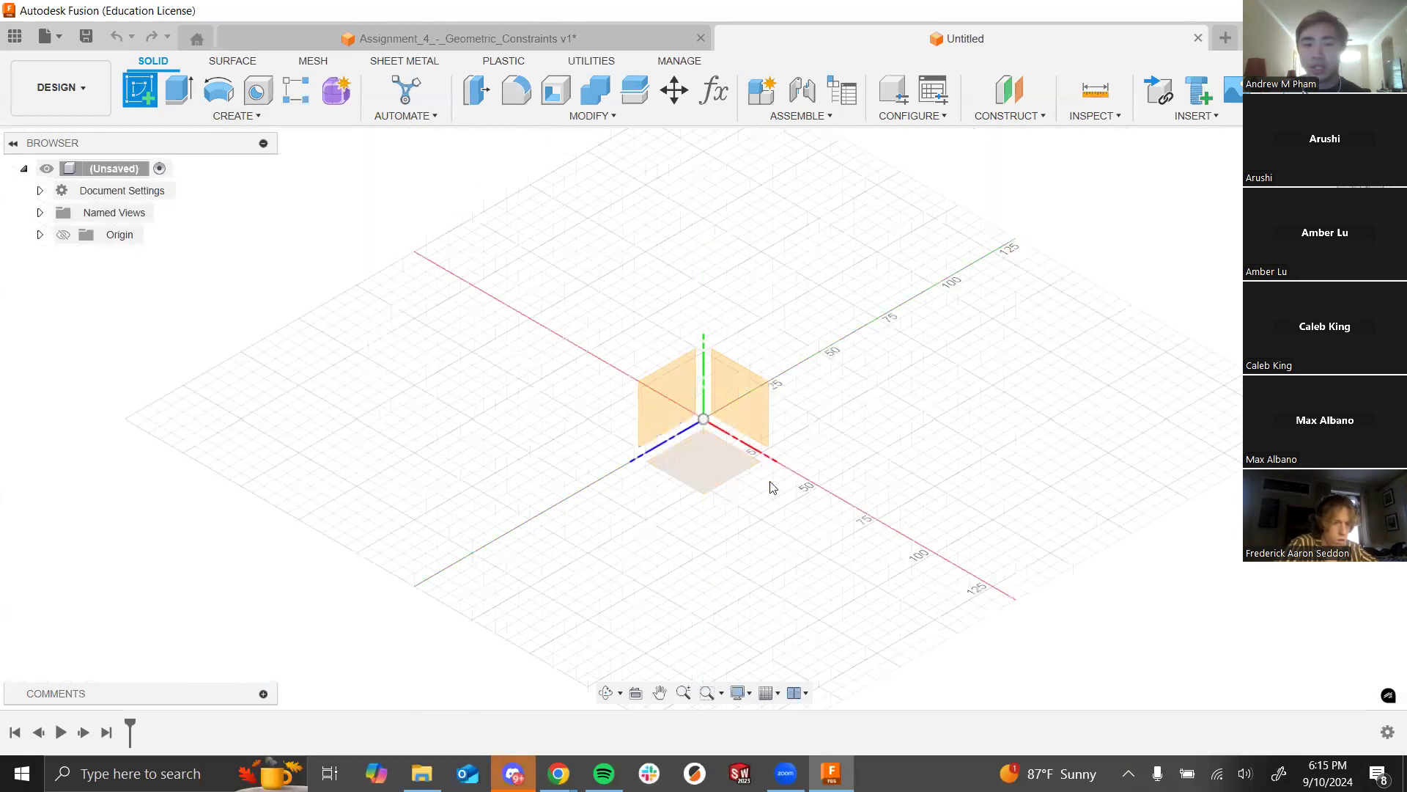
click(714, 457)
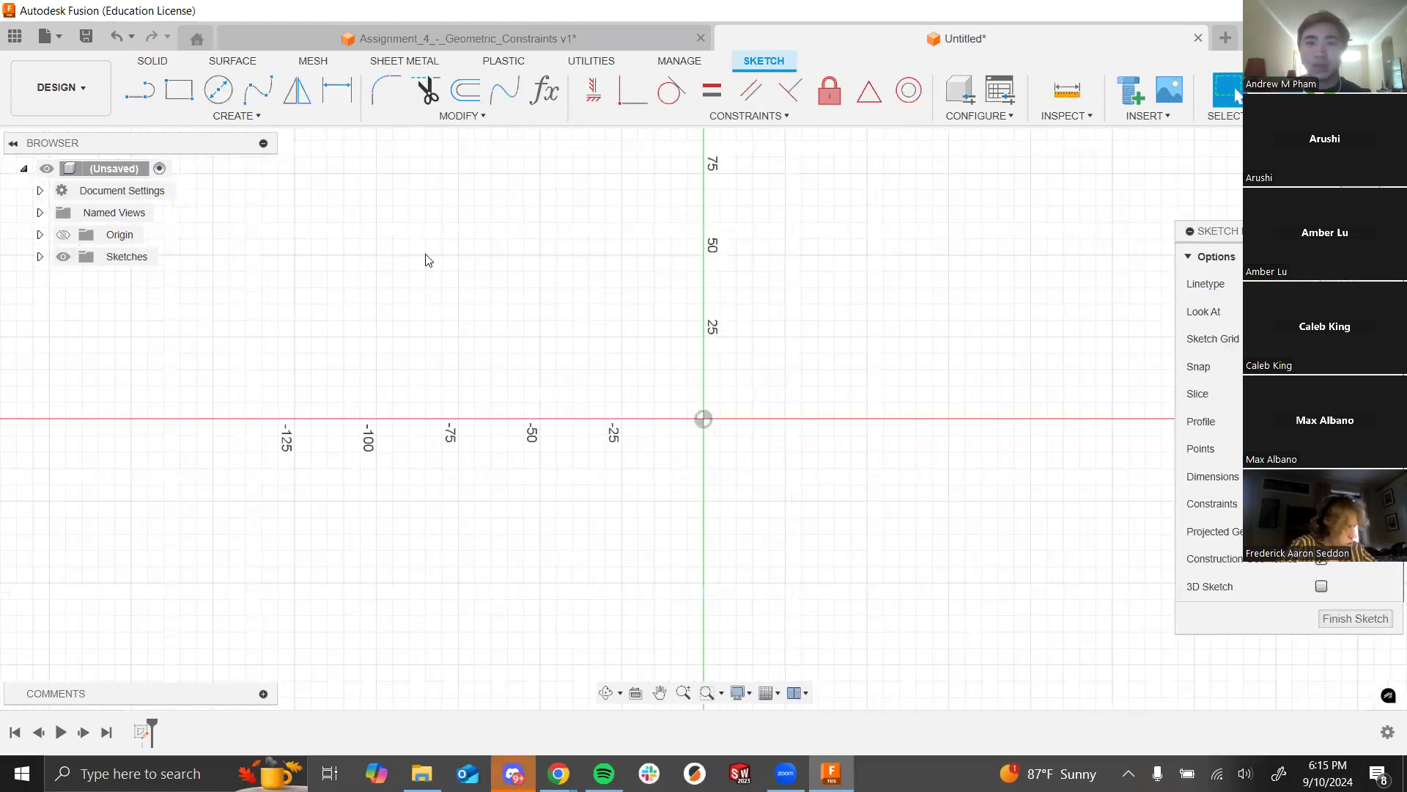
Step: Draw a center circle at the origin
key(c)
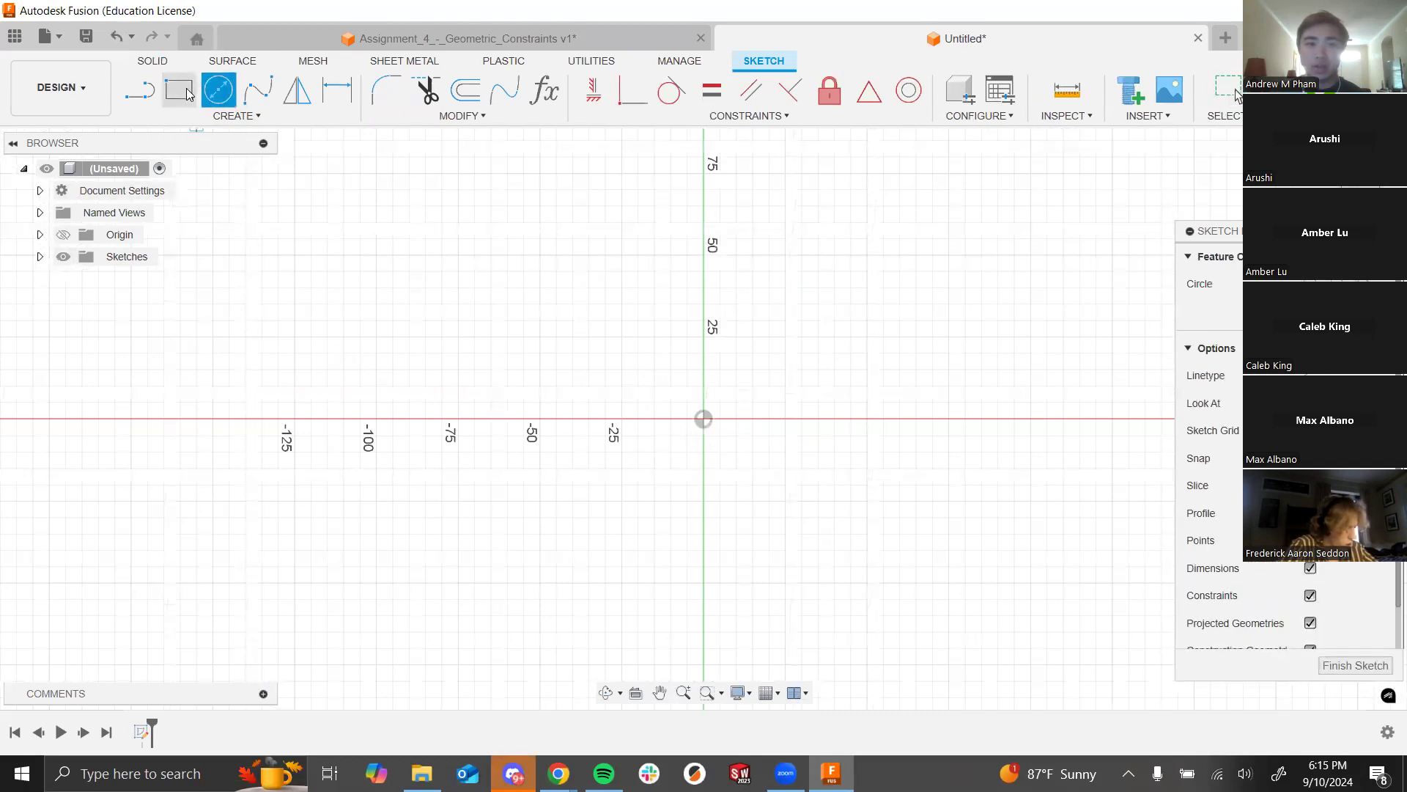
click(703, 418)
click(849, 308)
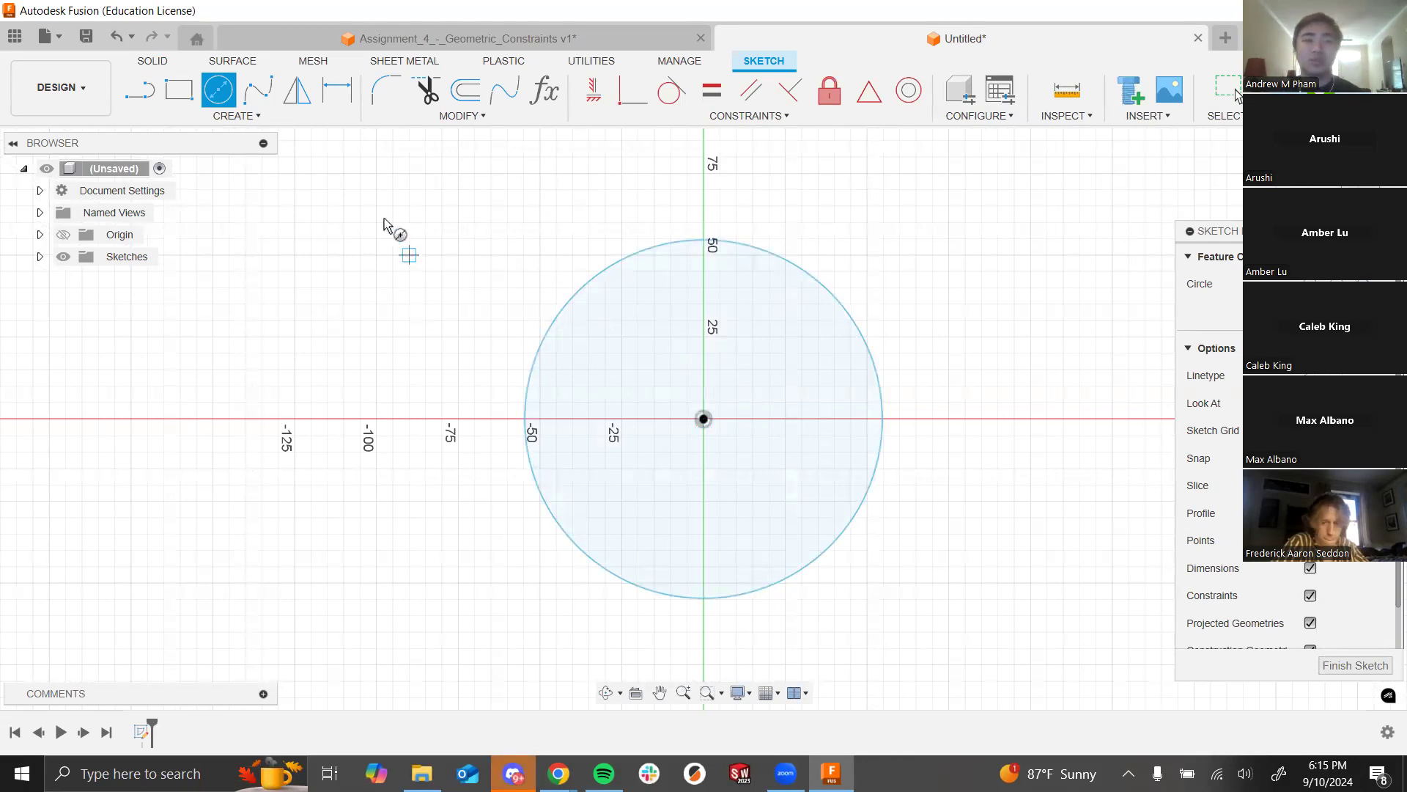
Step: Dimension the circle's diameter at 100 mm and check the lecture slides
click(337, 90)
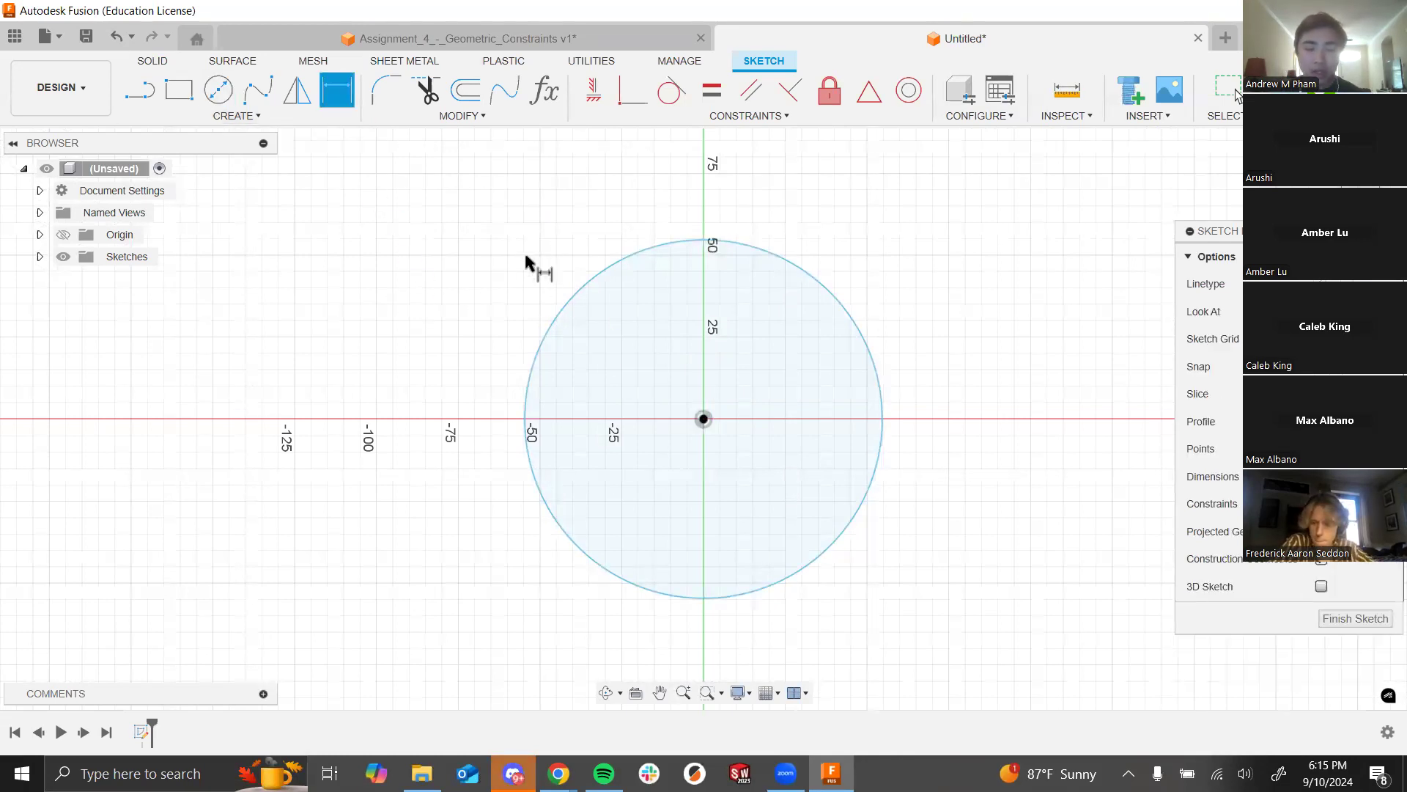
click(572, 302)
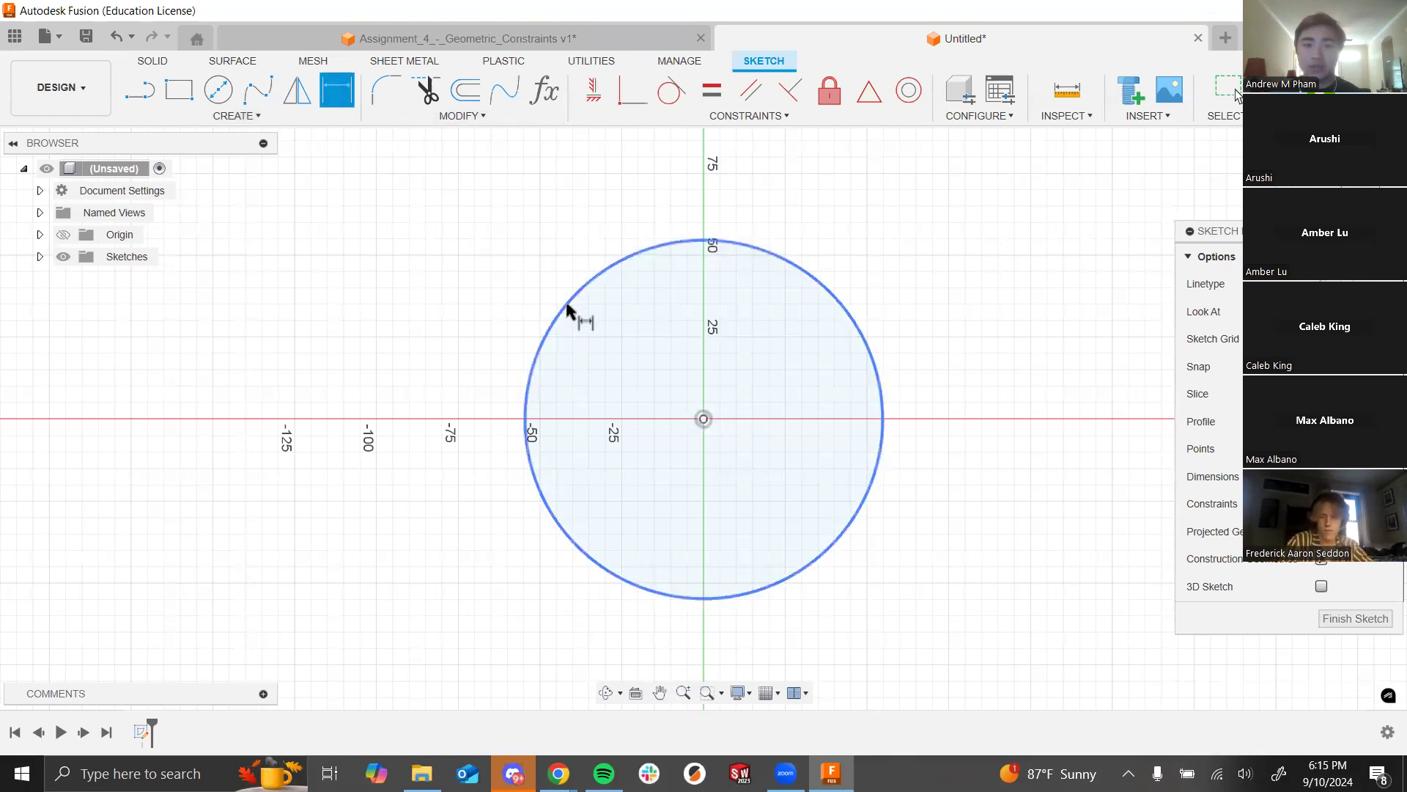
click(613, 277)
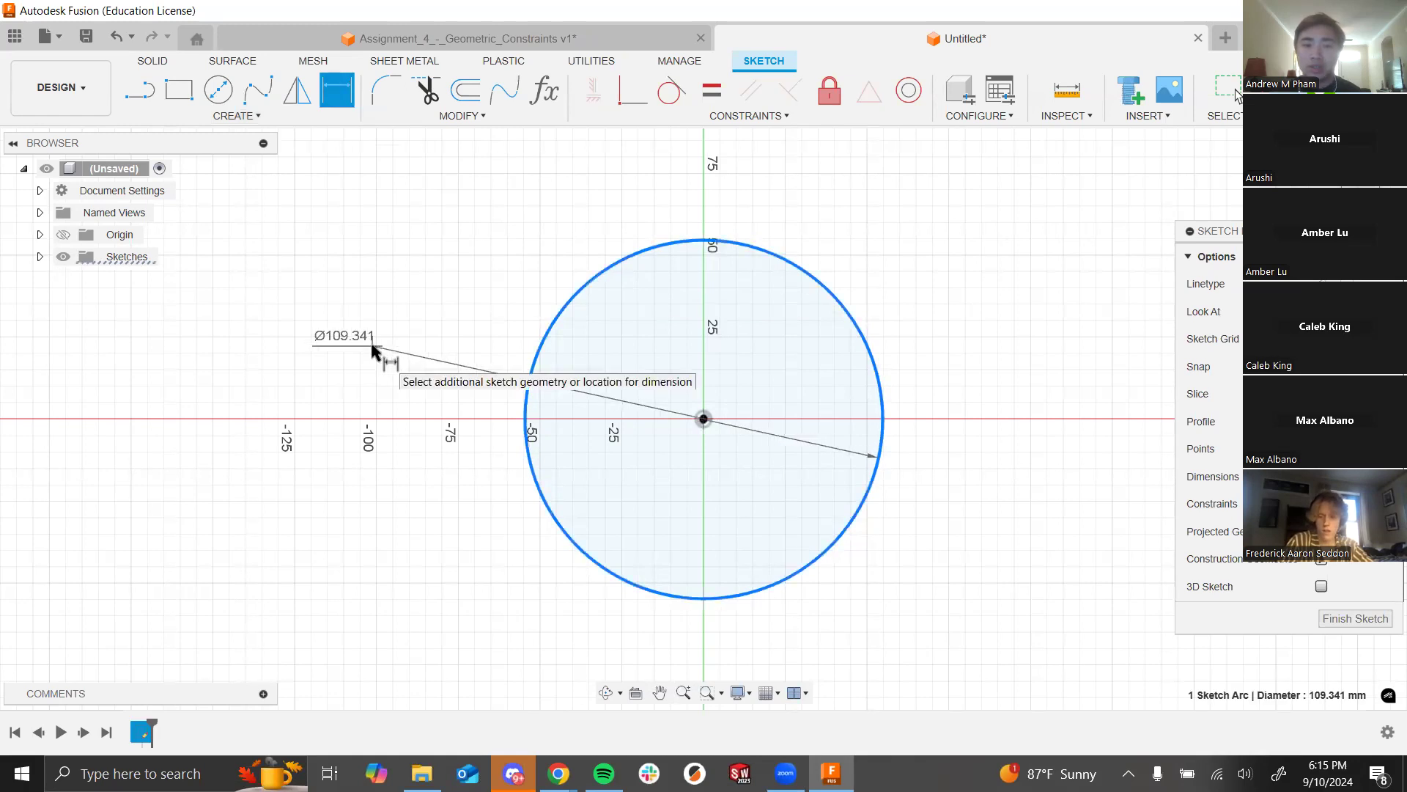
click(432, 317)
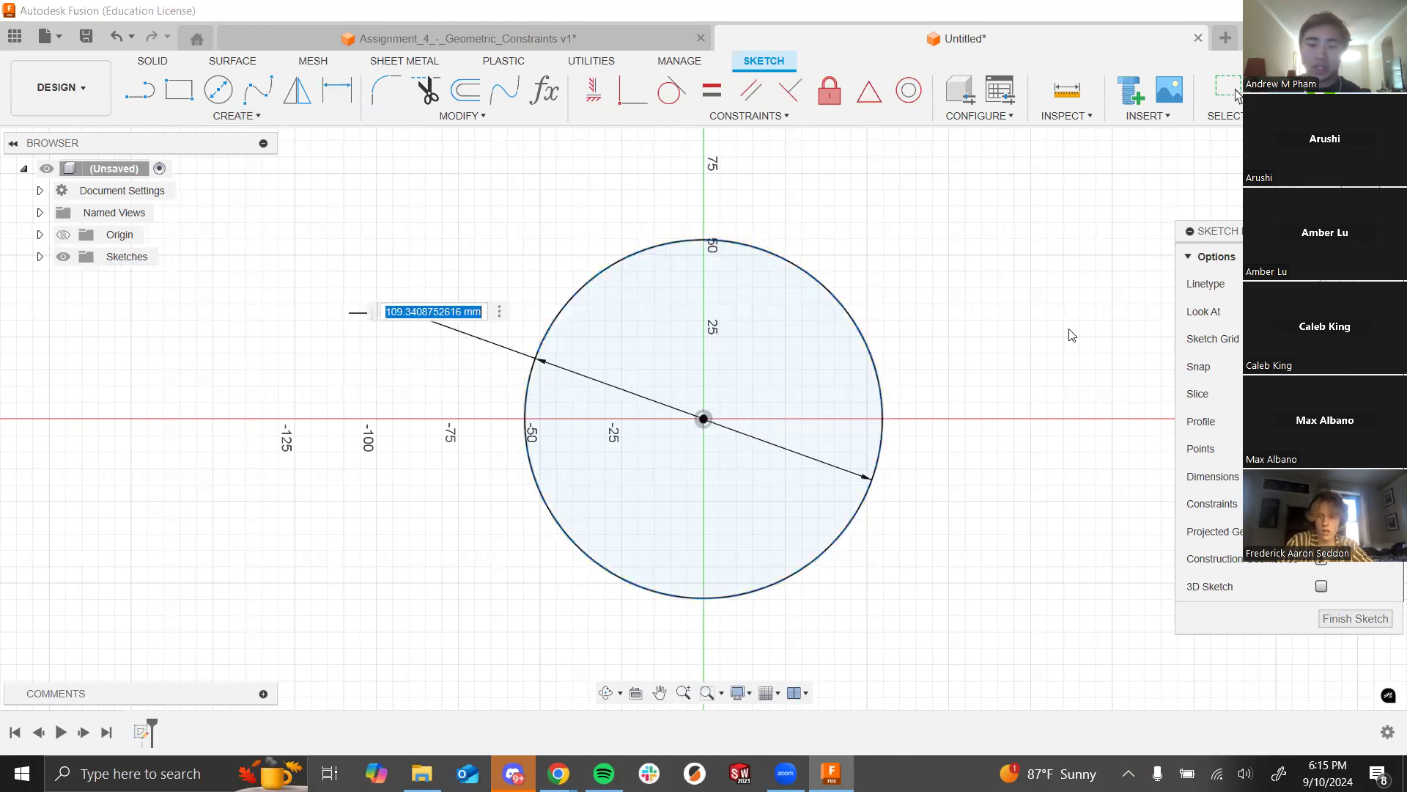
text(100)
key(Return)
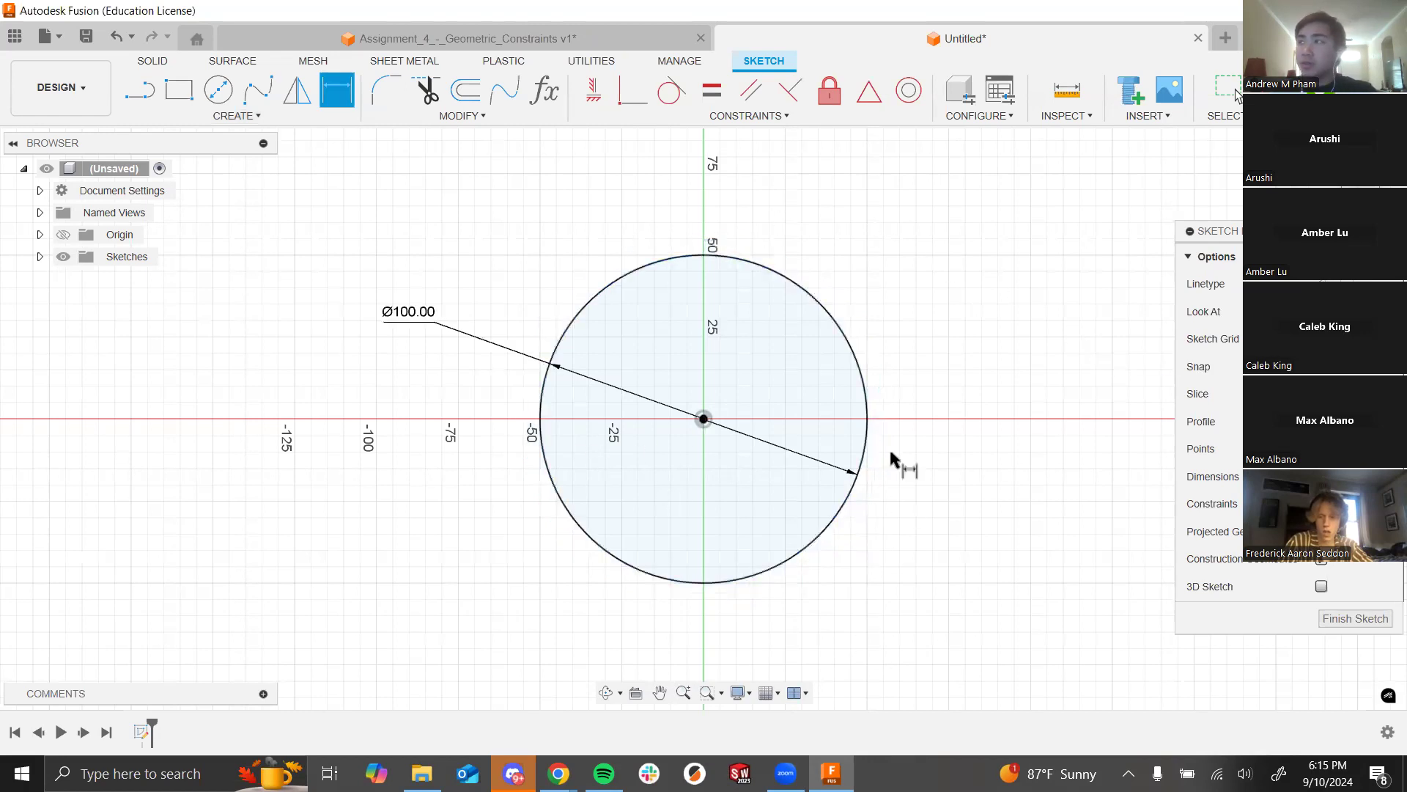
key(Escape)
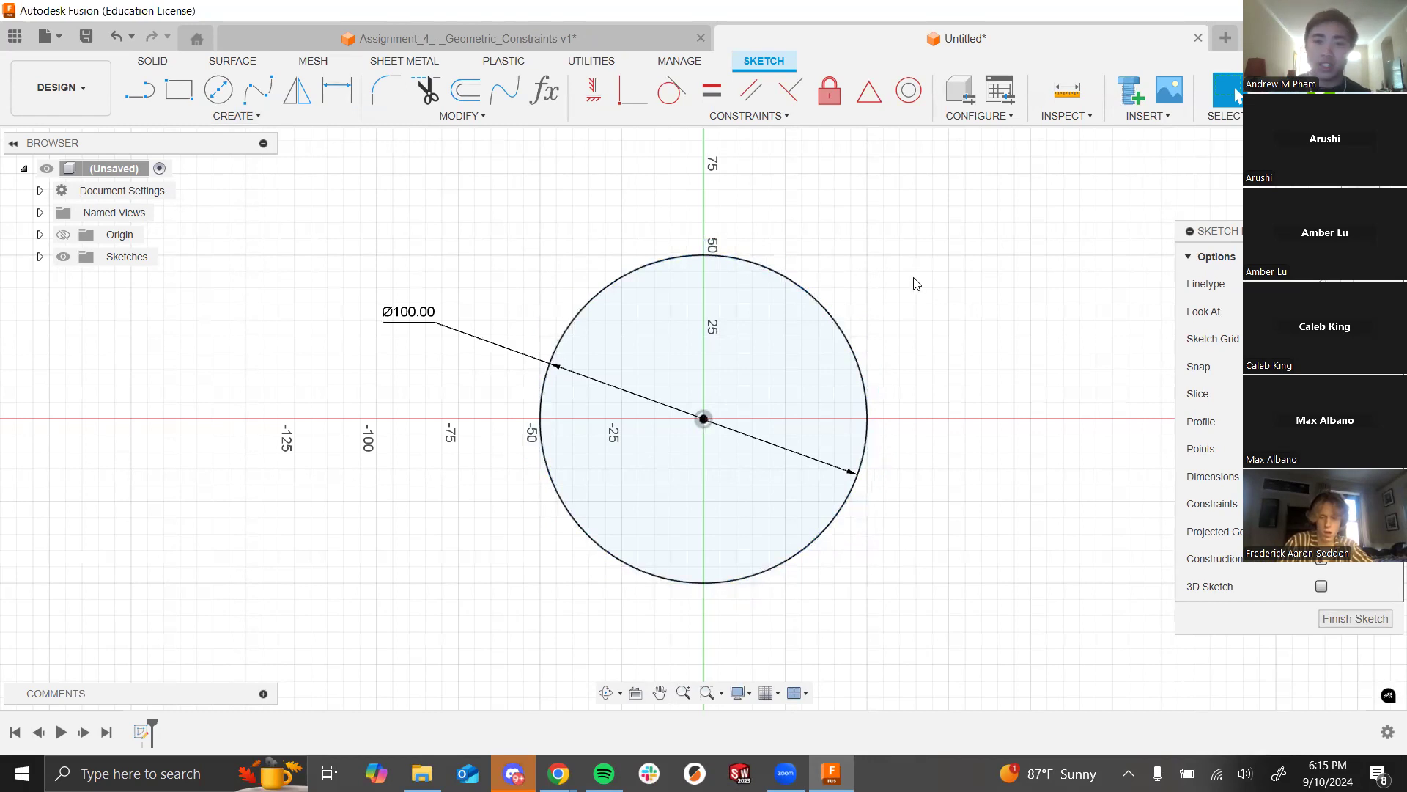
key(alt+Tab)
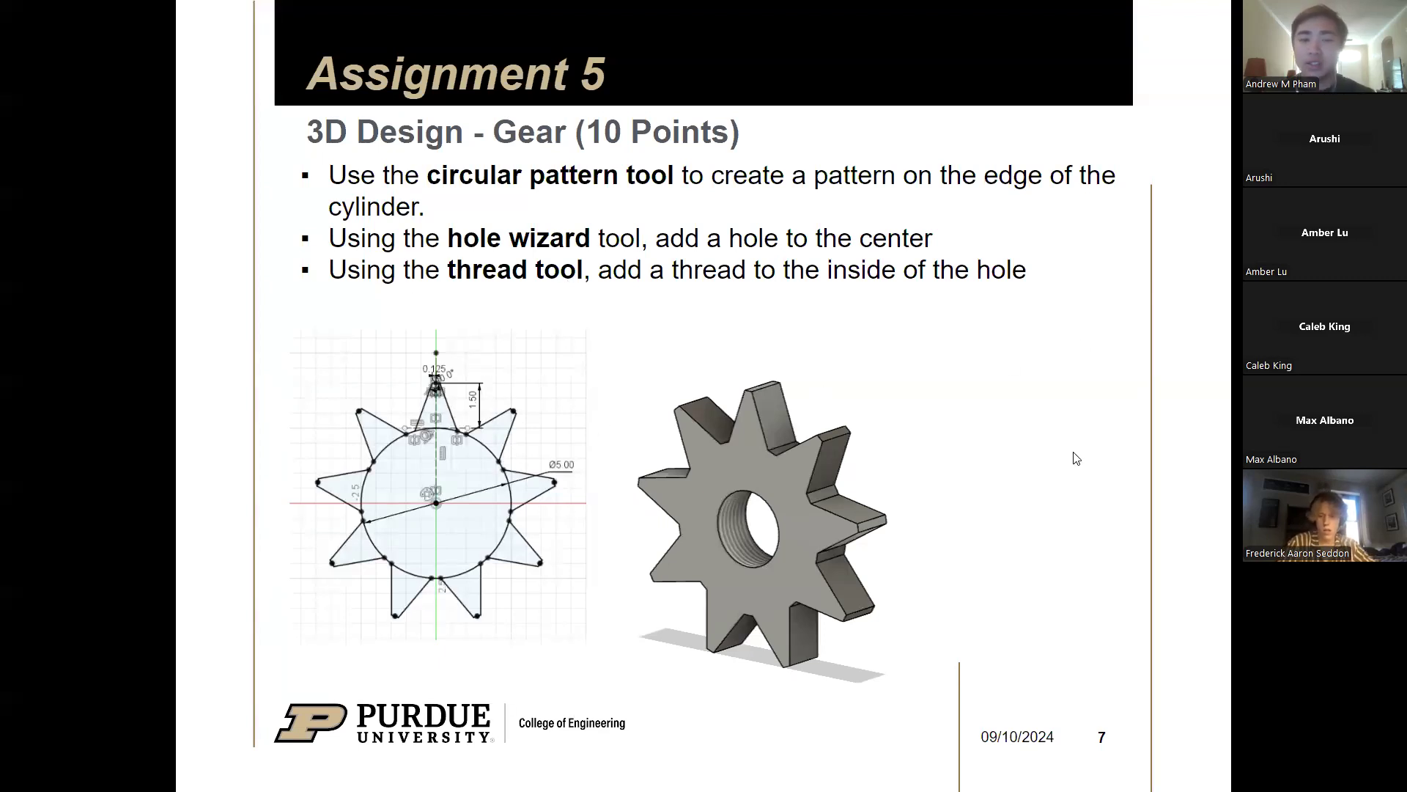
key(alt+Tab)
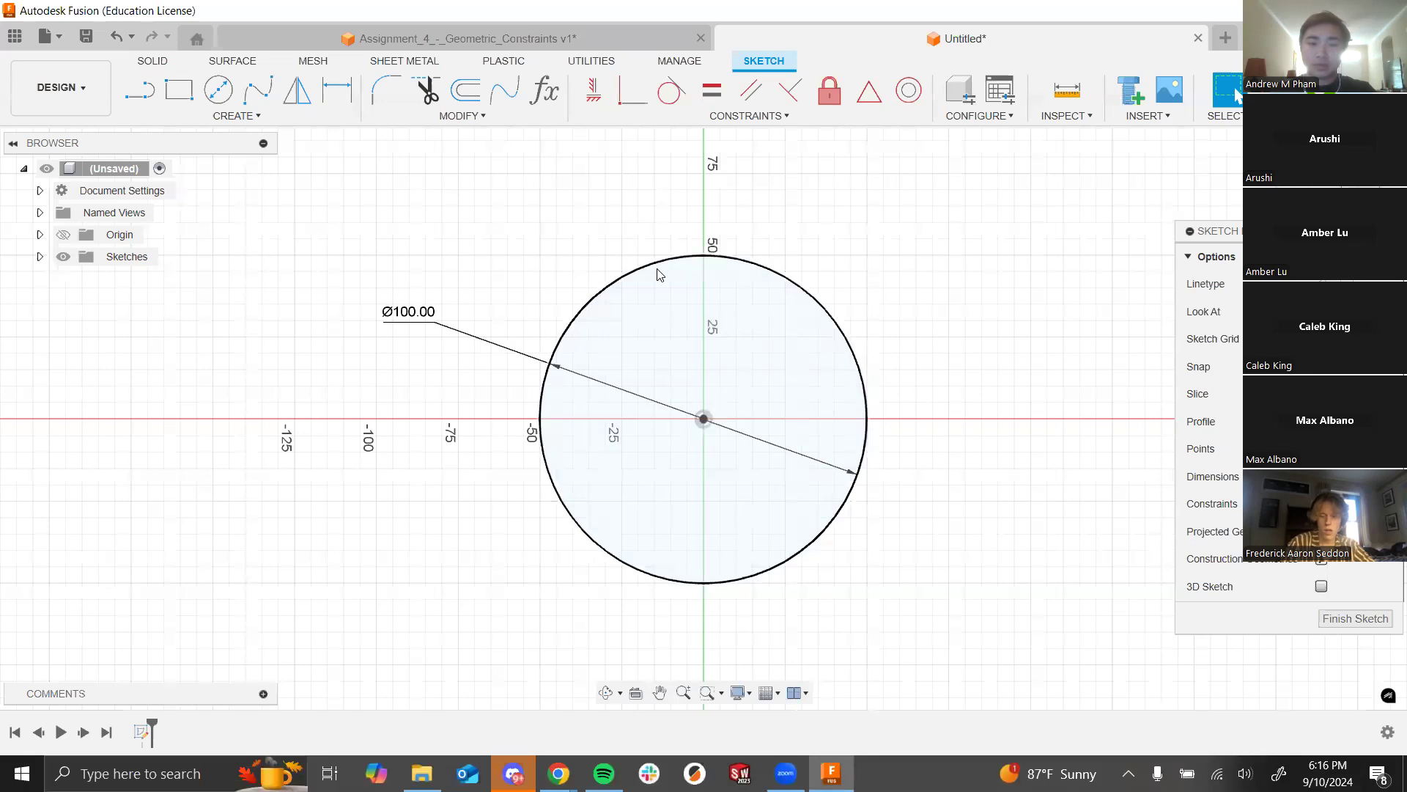
Step: Draw the tooth outline: a vertical line up from the centre, a top edge, and a slanted side to the circle
click(139, 99)
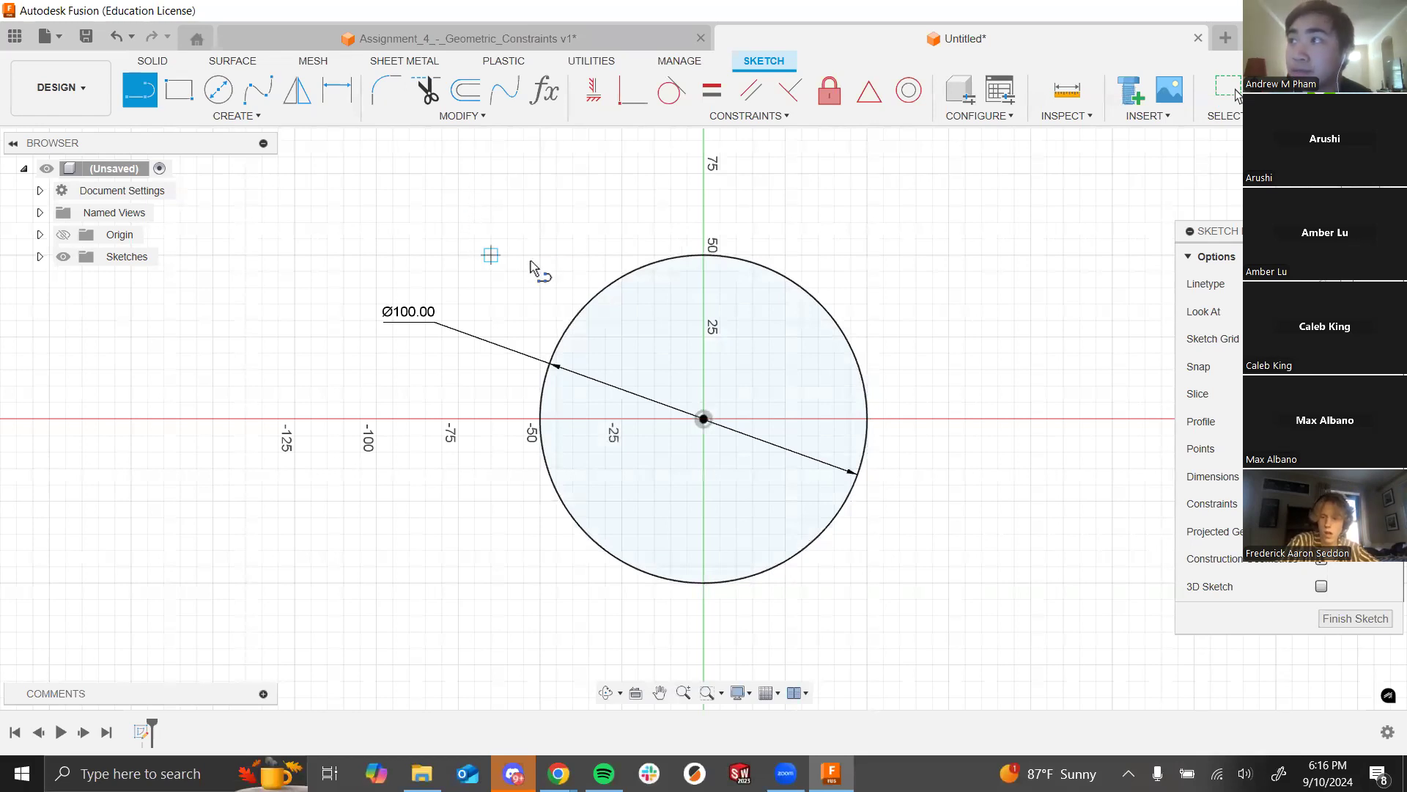
click(704, 419)
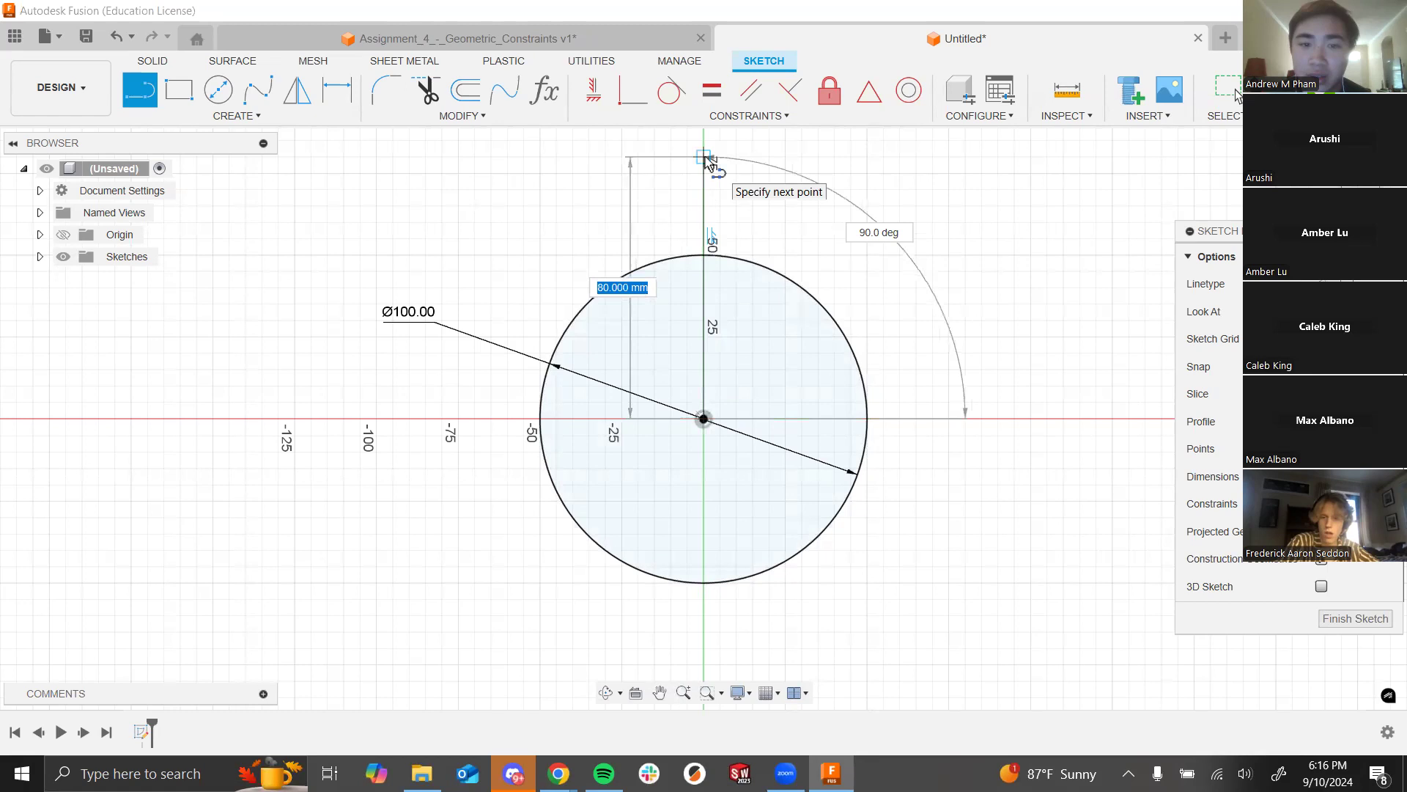
click(704, 157)
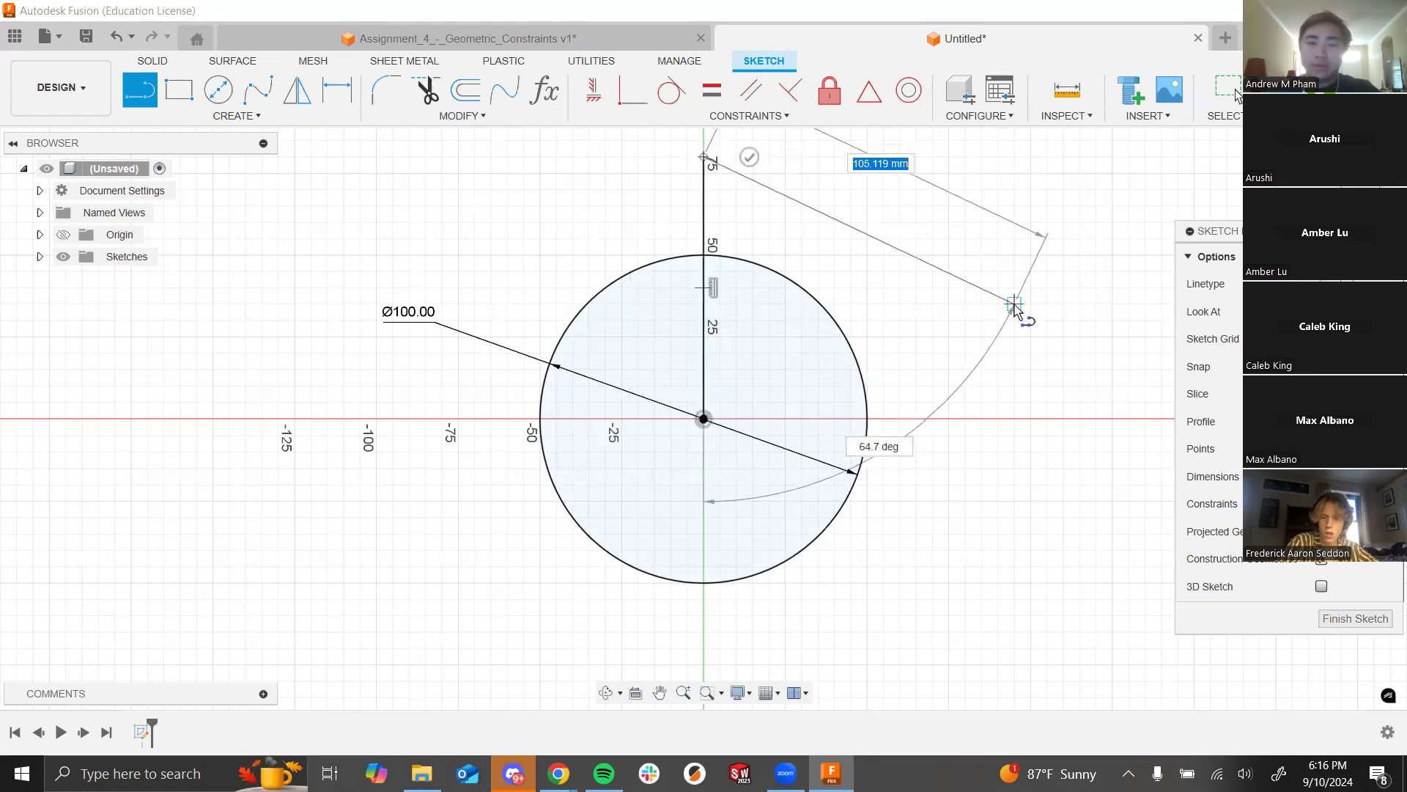
scroll(736, 174, down, 2)
scroll(741, 235, up, 3)
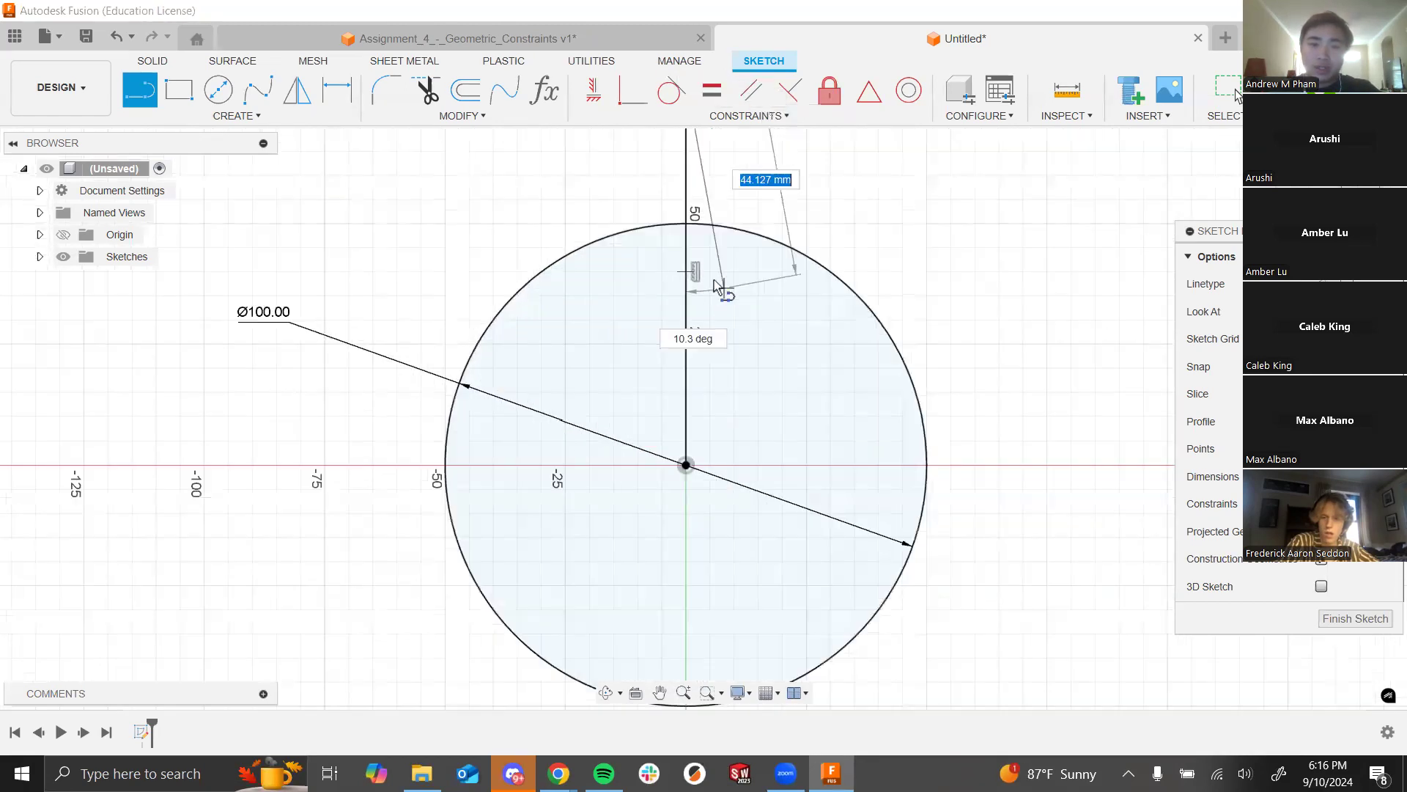
scroll(449, 532, down, 4)
scroll(546, 370, up, 3)
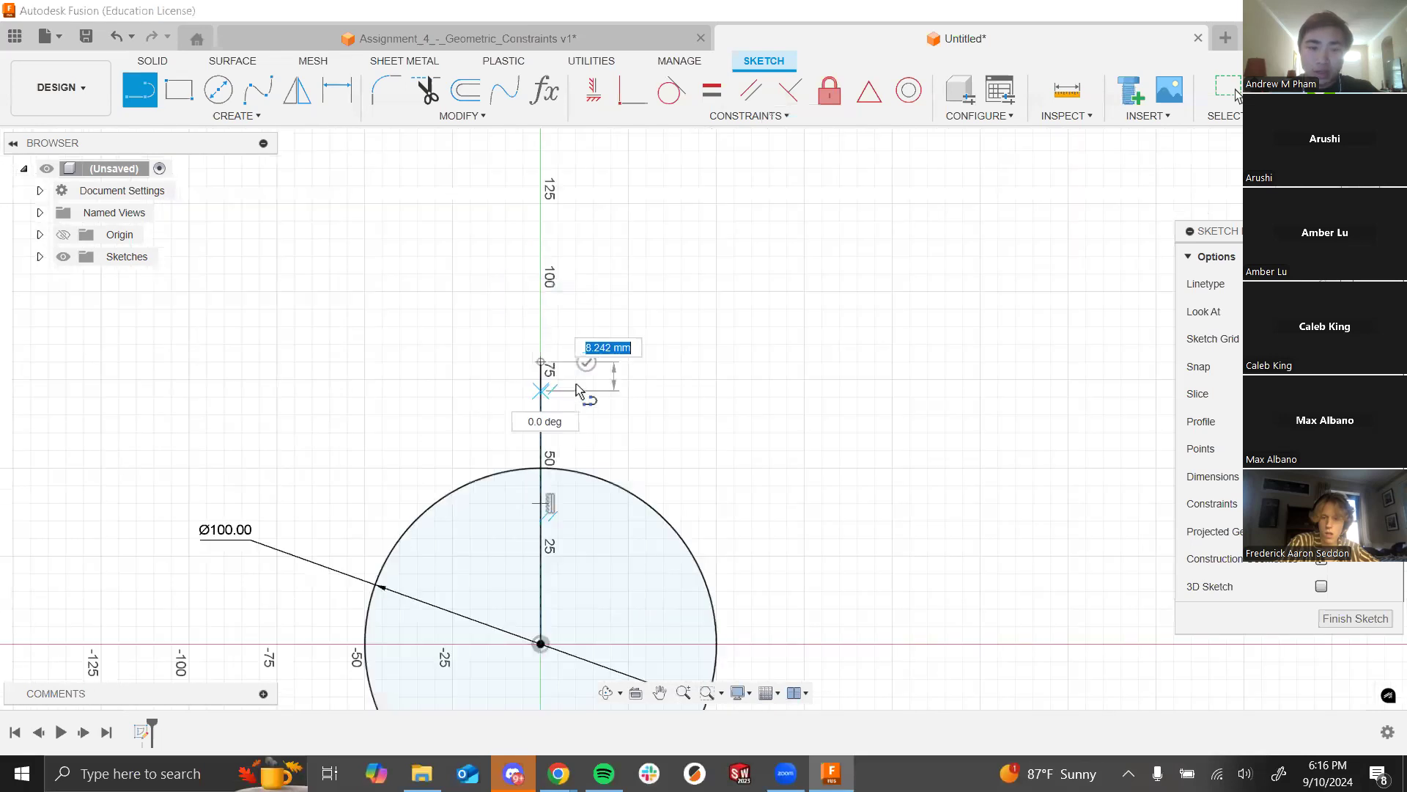
scroll(565, 371, up, 2)
click(608, 354)
click(650, 546)
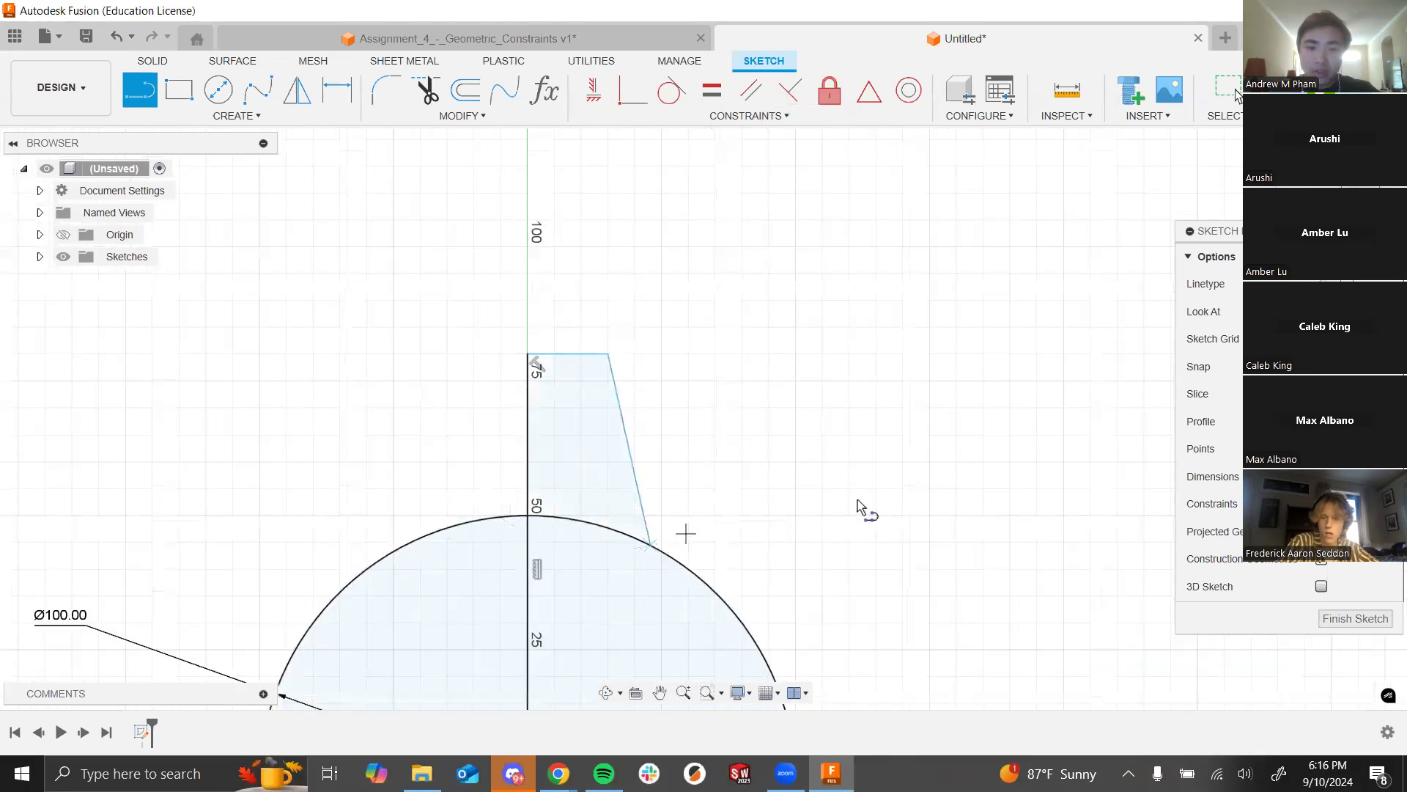
key(Escape)
Step: Convert the vertical centre line into a construction line
scroll(676, 477, down, 10)
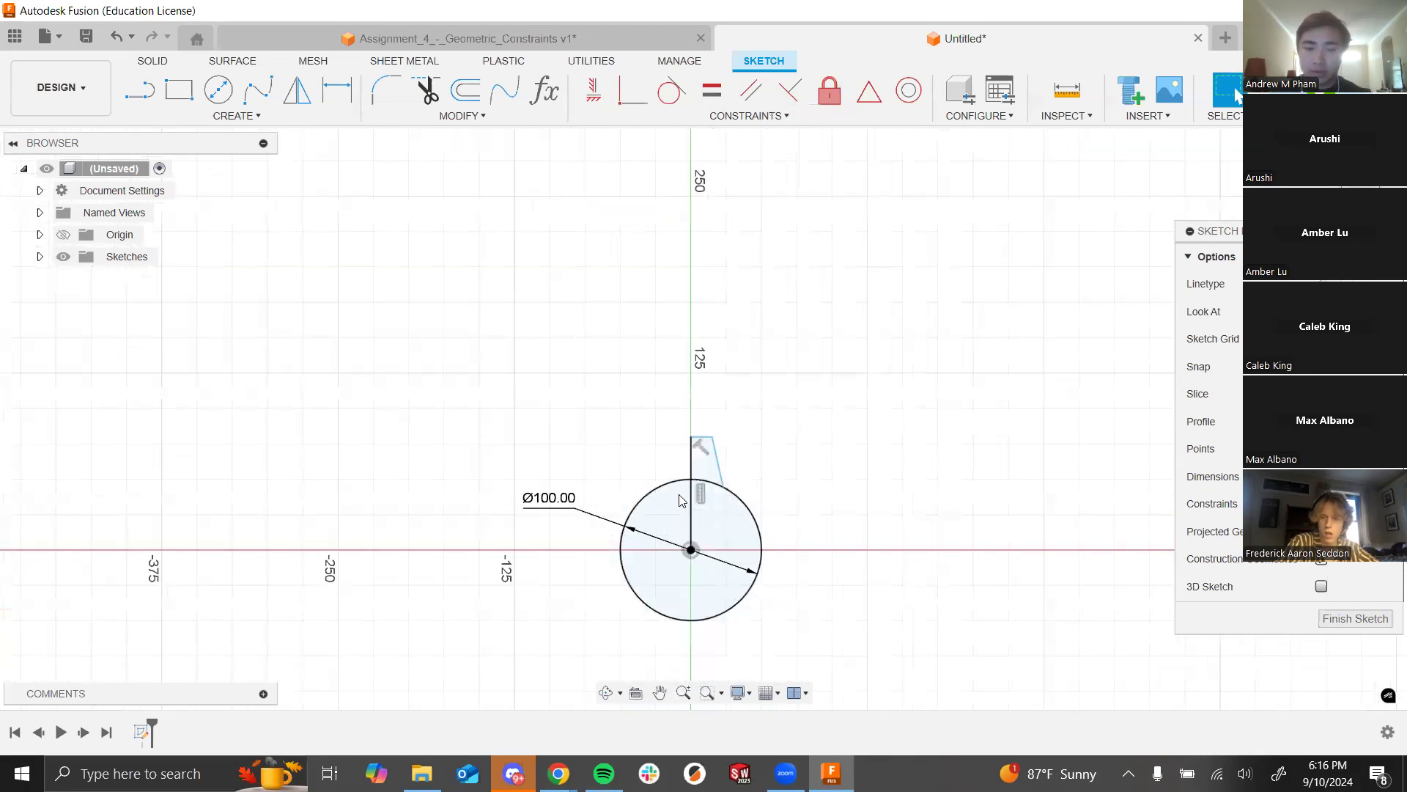
scroll(762, 365, up, 5)
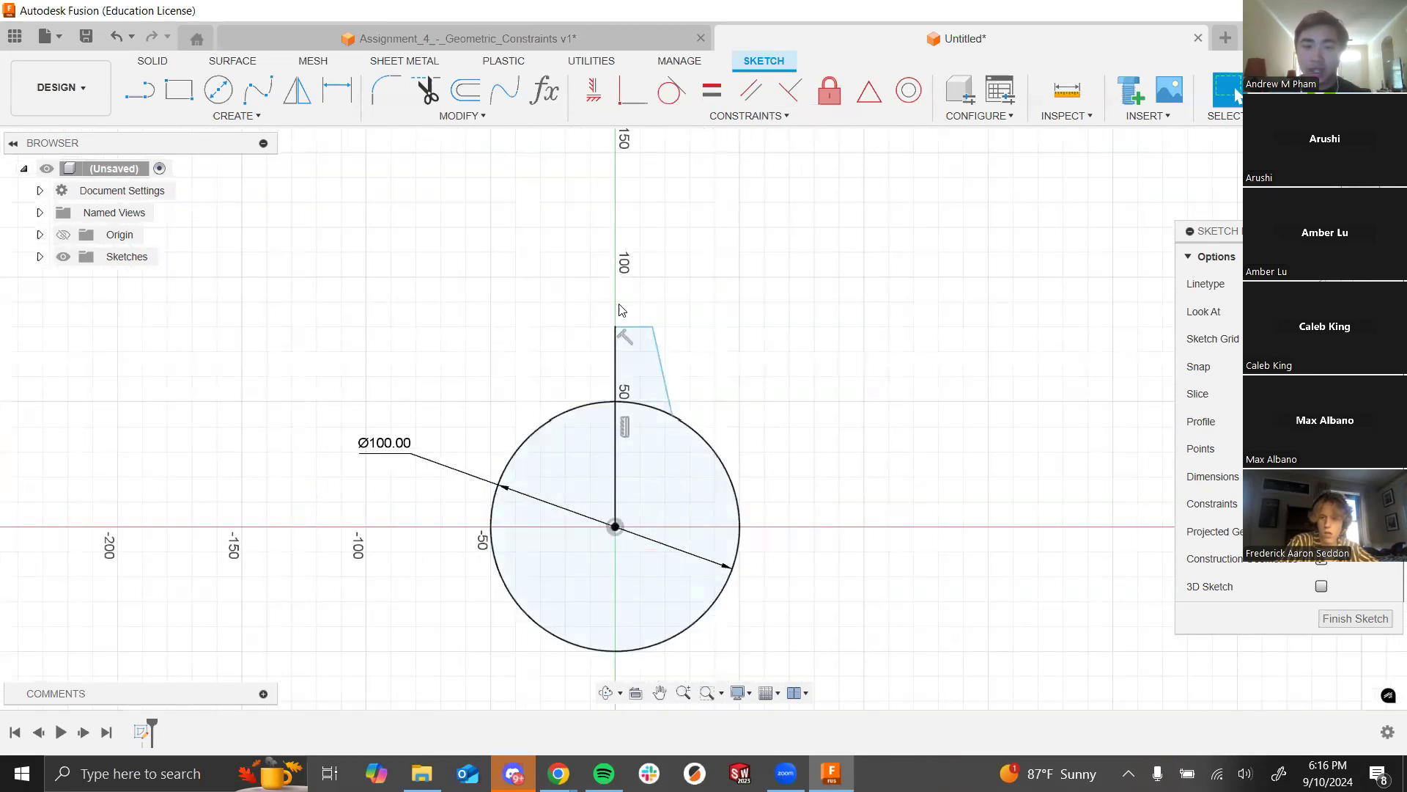
scroll(783, 421, up, 3)
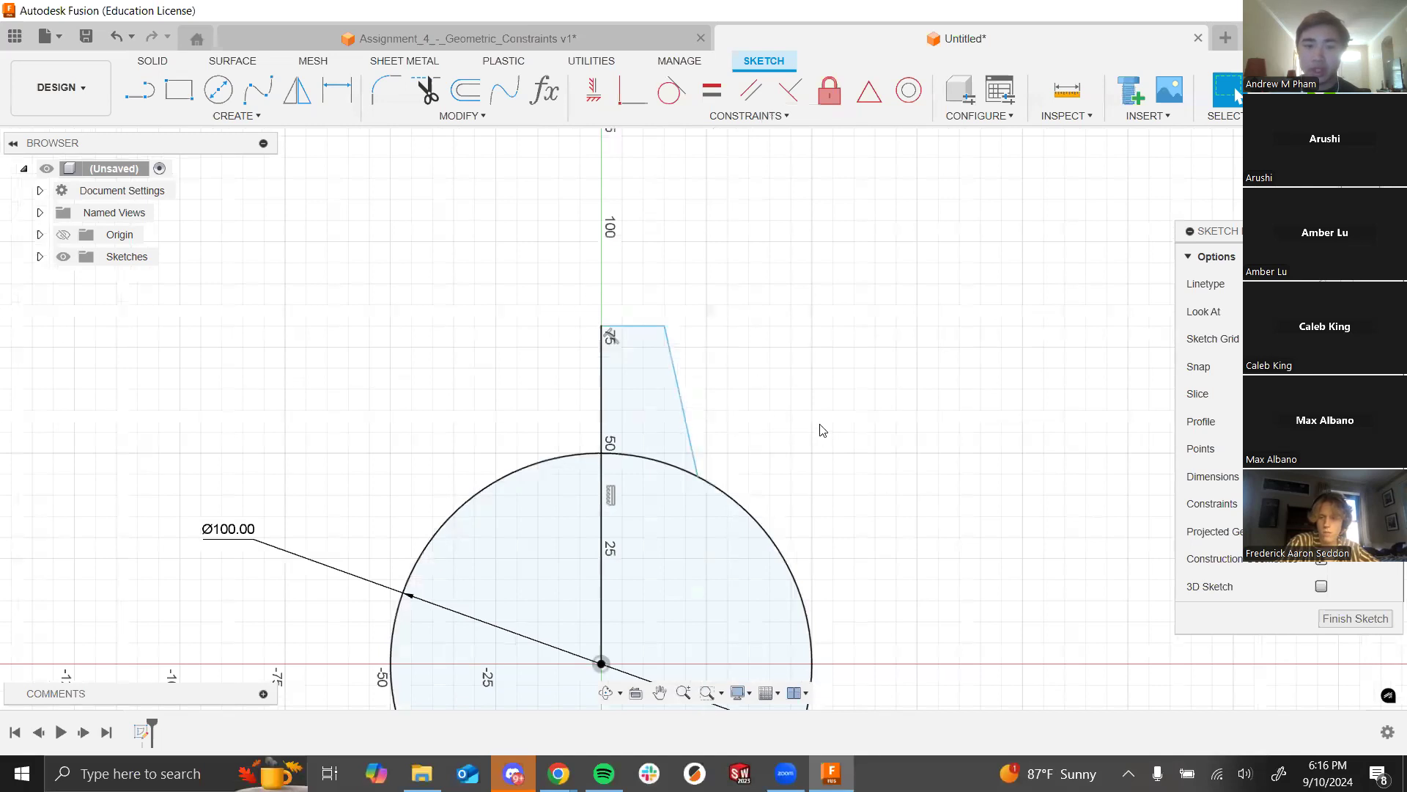
scroll(742, 418, down, 3)
click(640, 523)
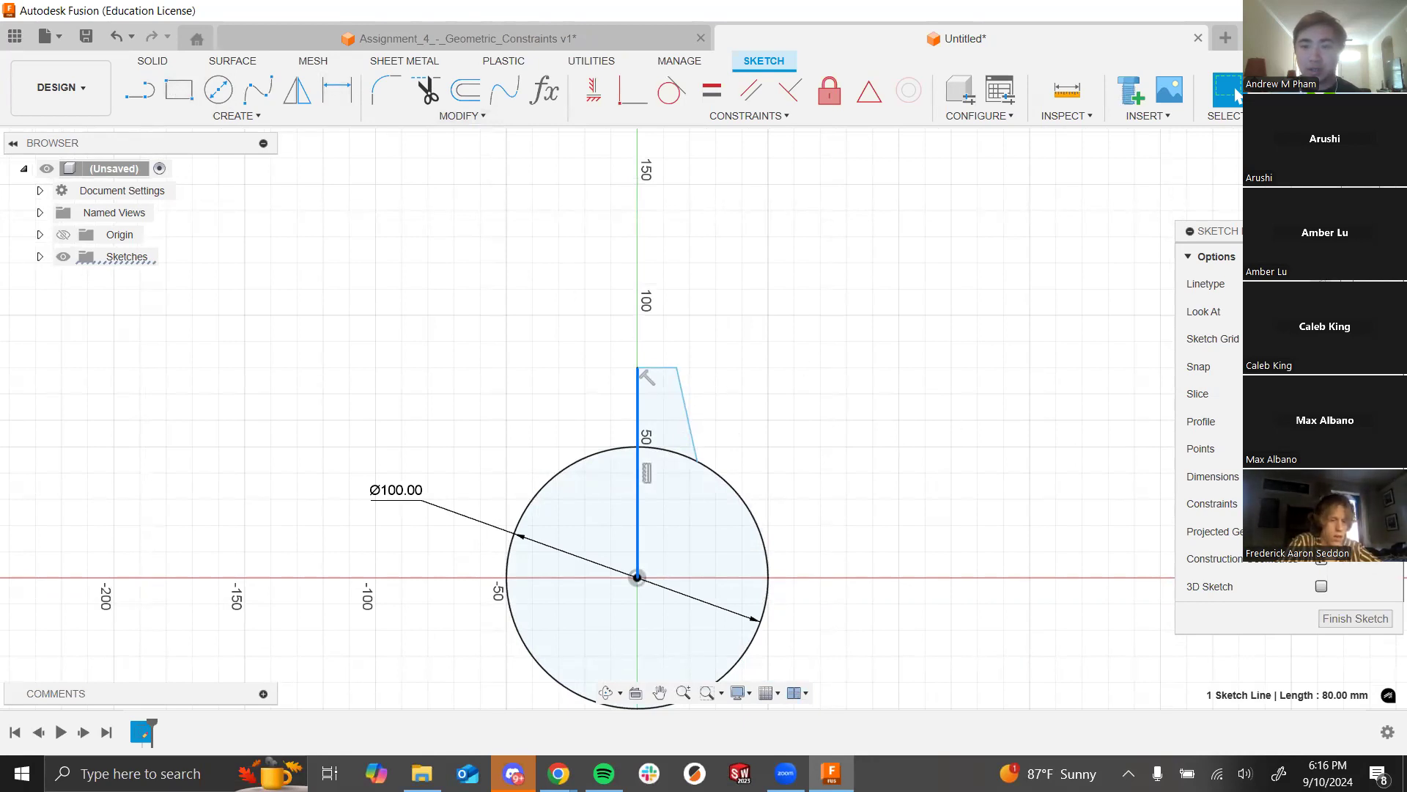
key(x)
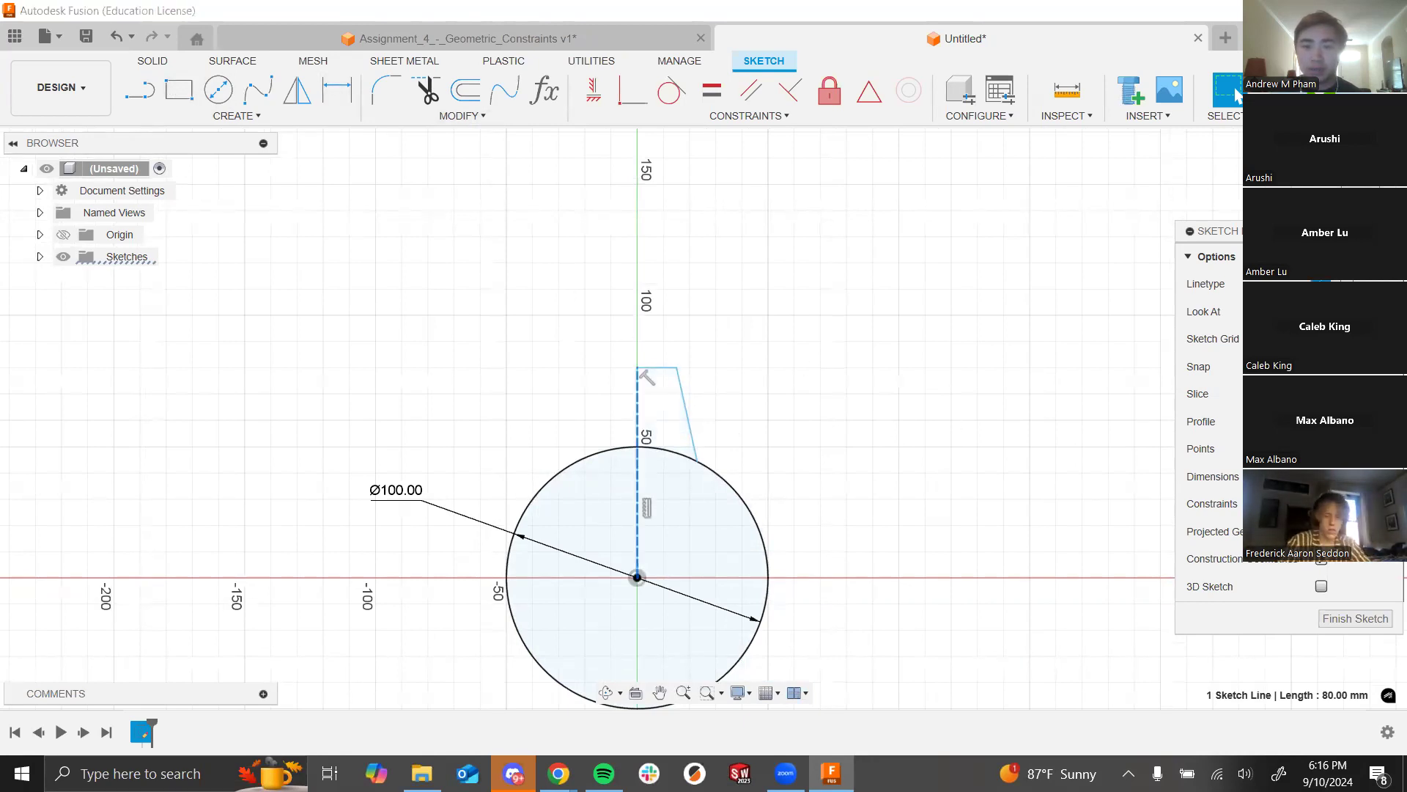
scroll(533, 500, up, 3)
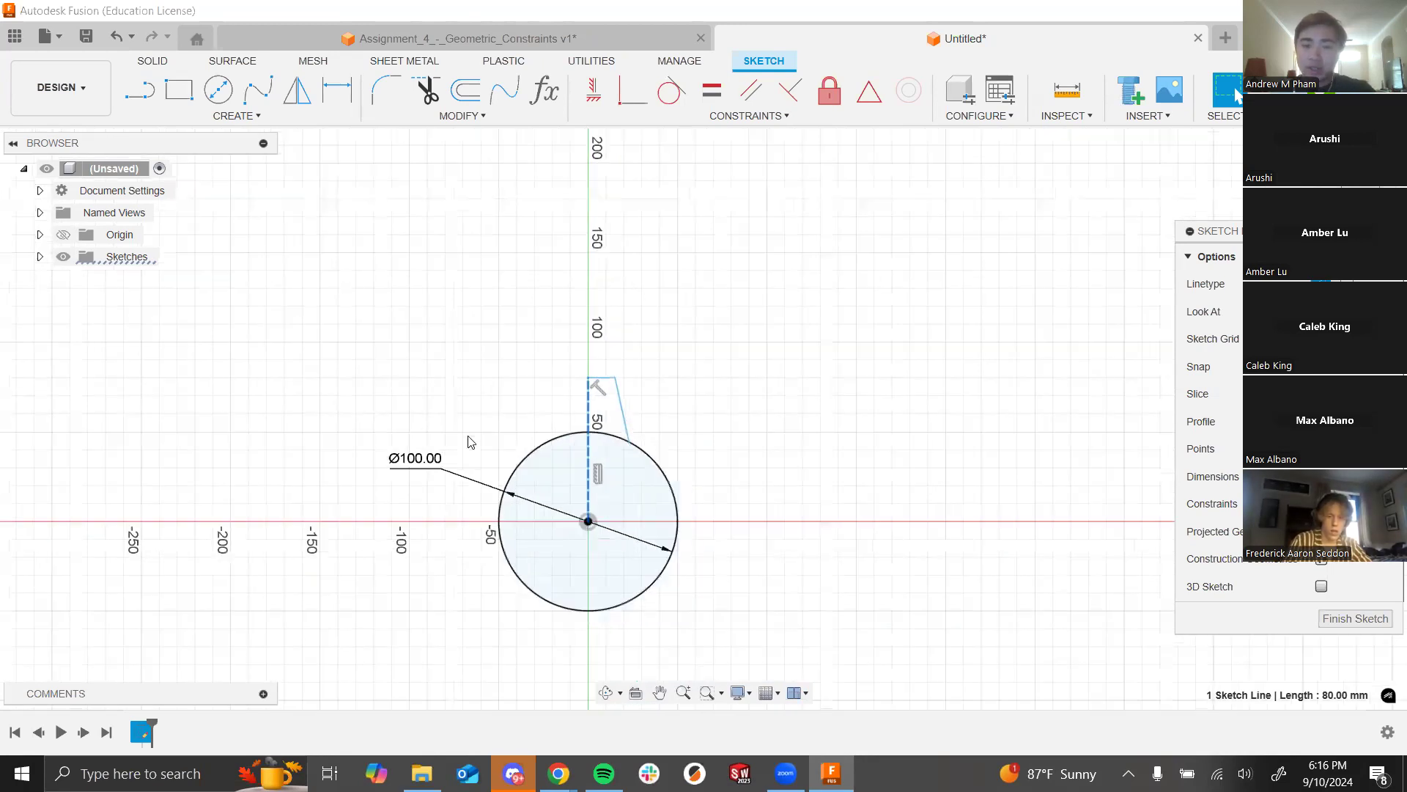
scroll(376, 295, down, 3)
scroll(555, 601, up, 2)
scroll(1019, 604, down, 3)
scroll(686, 397, up, 1)
scroll(722, 413, up, 3)
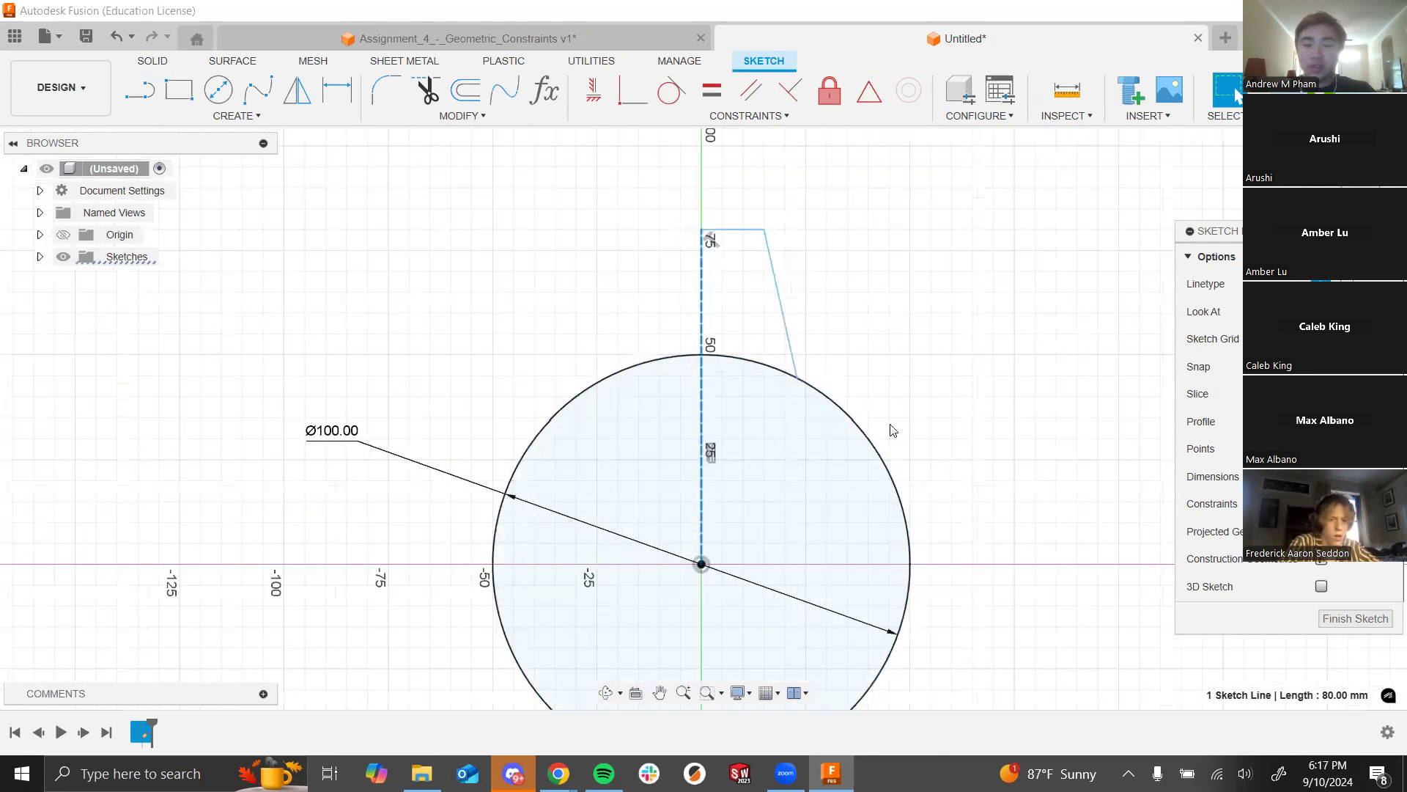
click(972, 508)
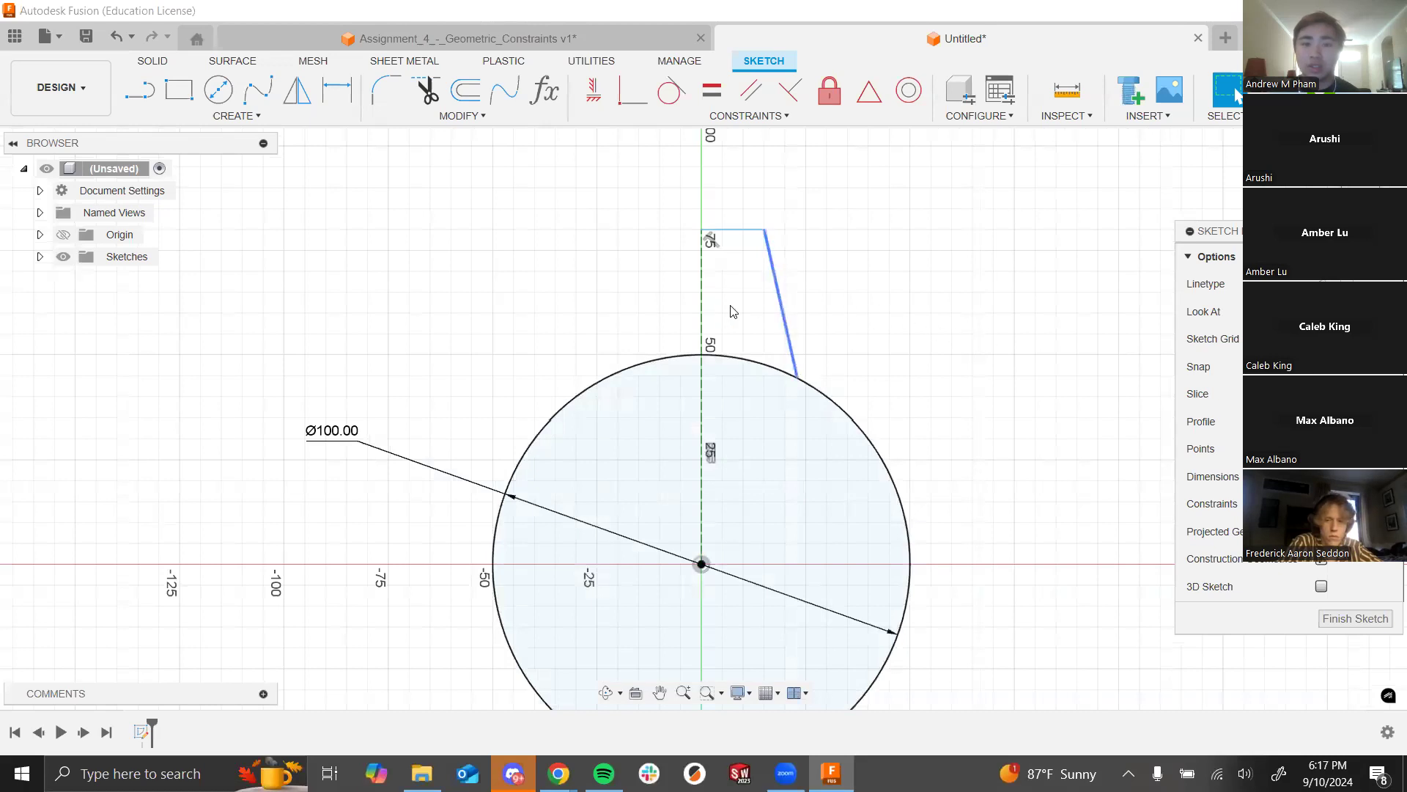
click(687, 263)
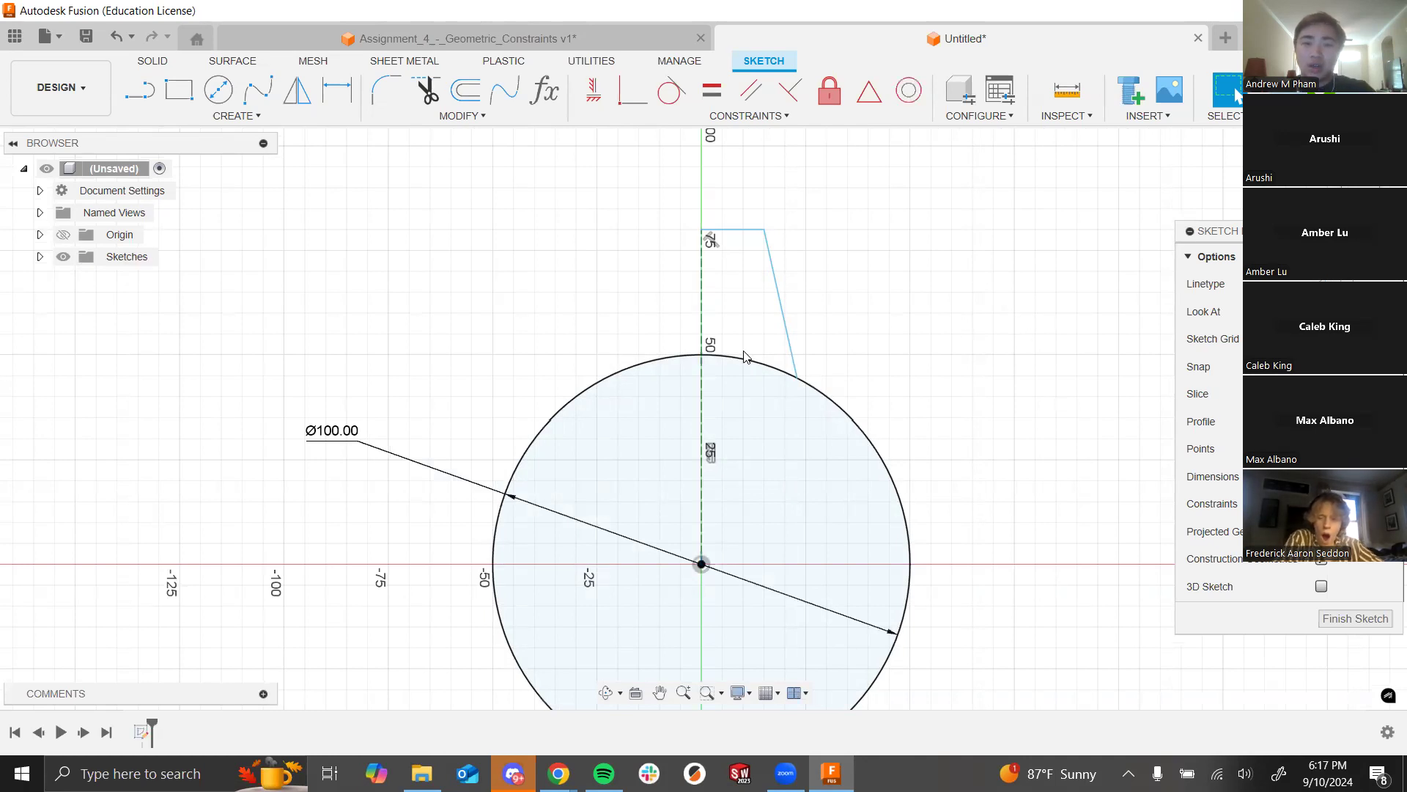
right_click(708, 320)
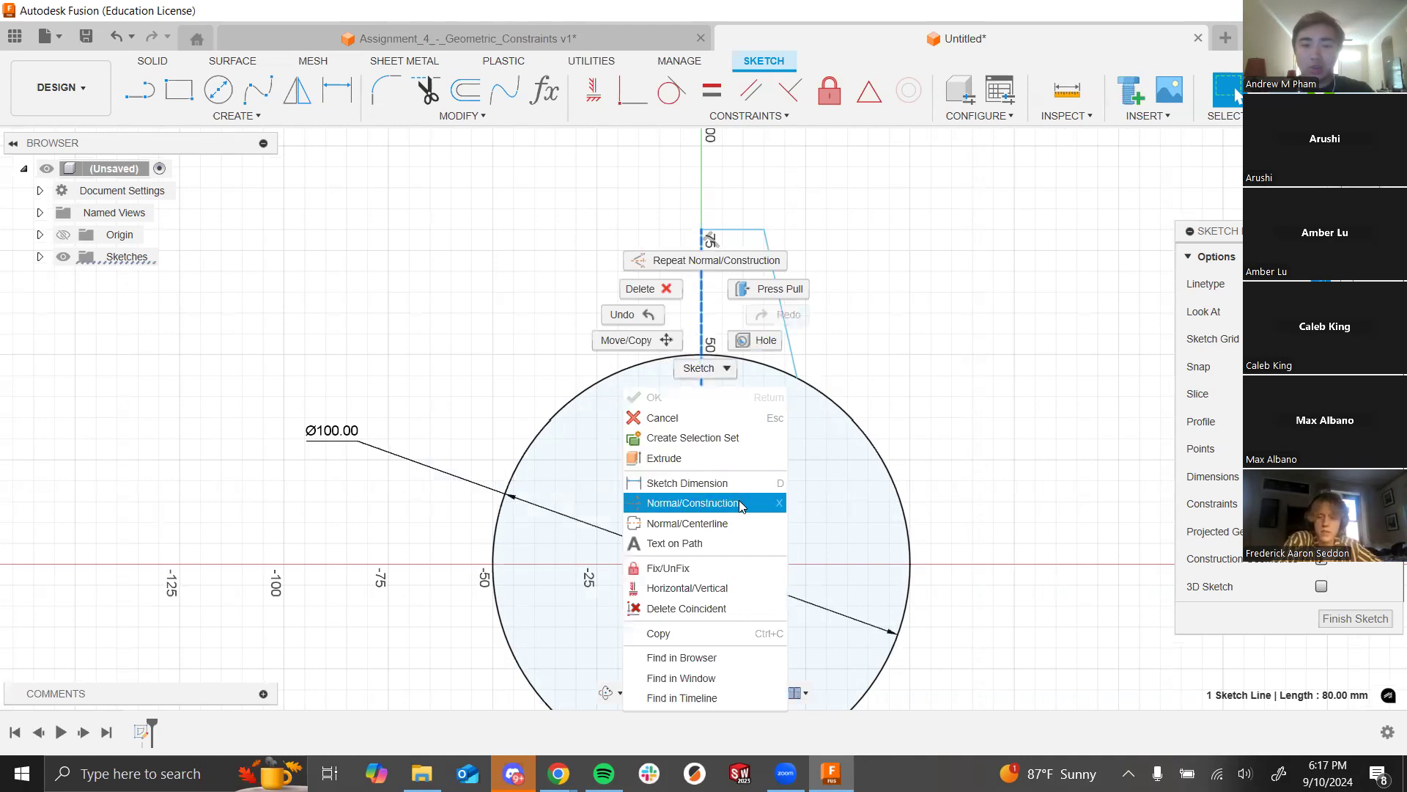
click(778, 506)
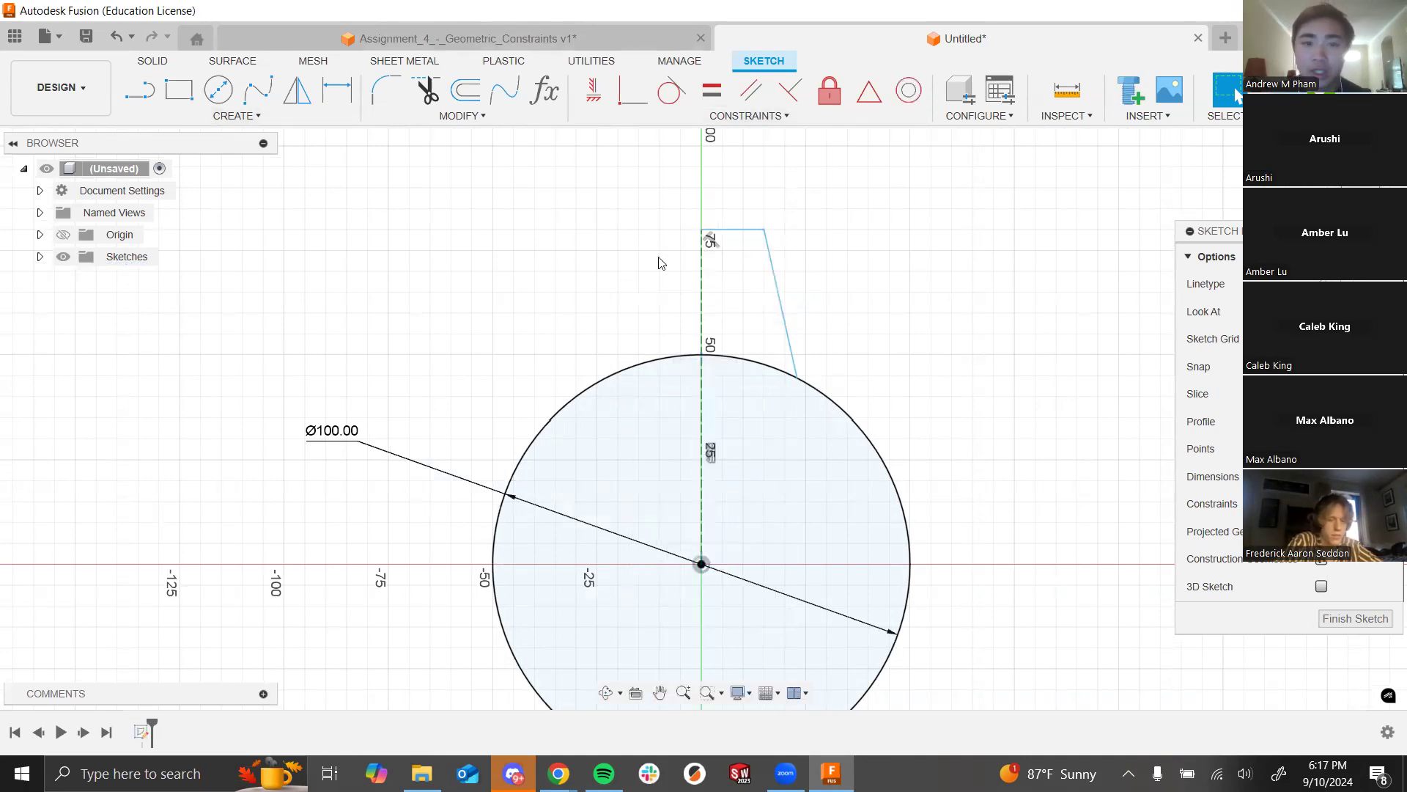
scroll(380, 370, down, 3)
Step: Dimension the vertical centre line to 80 mm
scroll(779, 254, up, 2)
scroll(1071, 271, down, 4)
scroll(623, 287, up, 3)
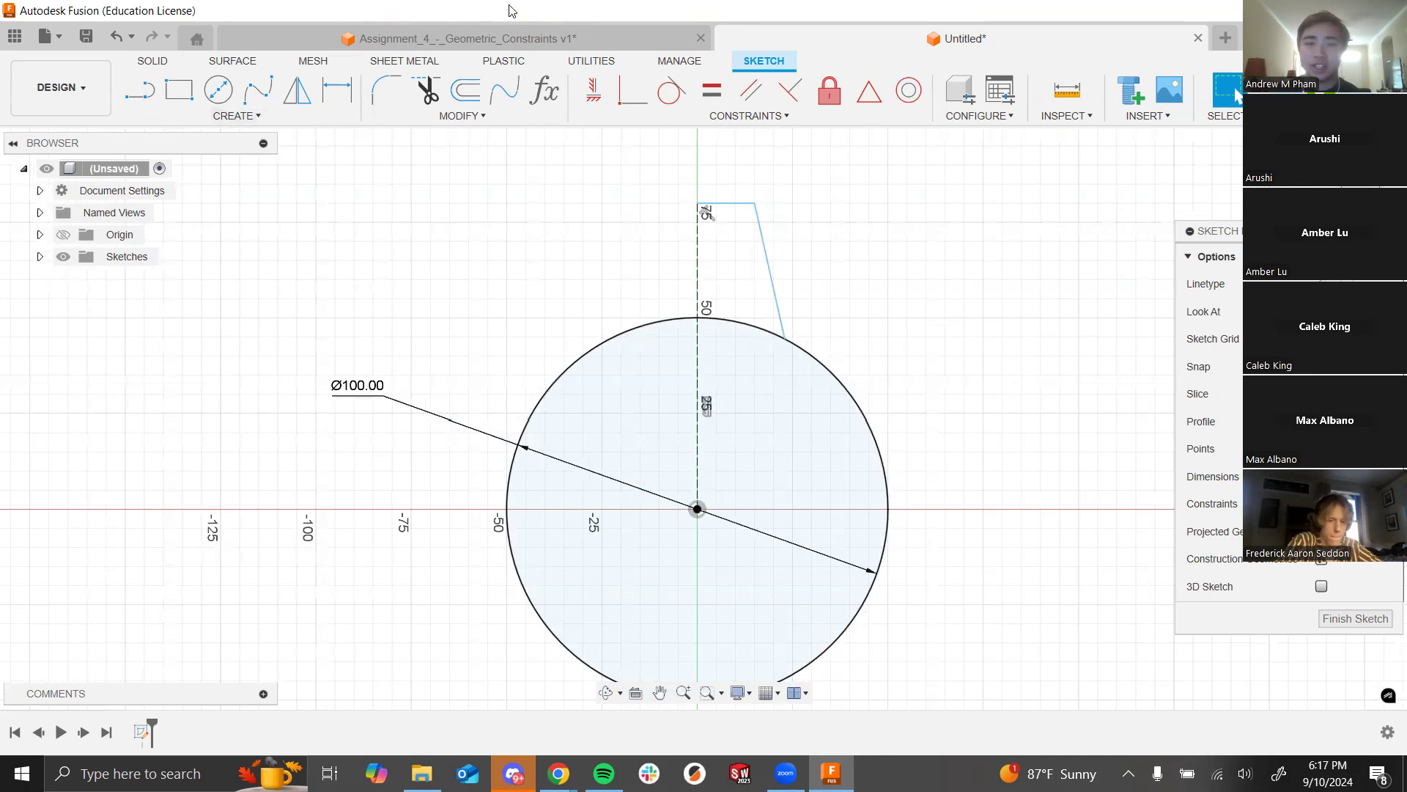
click(533, 416)
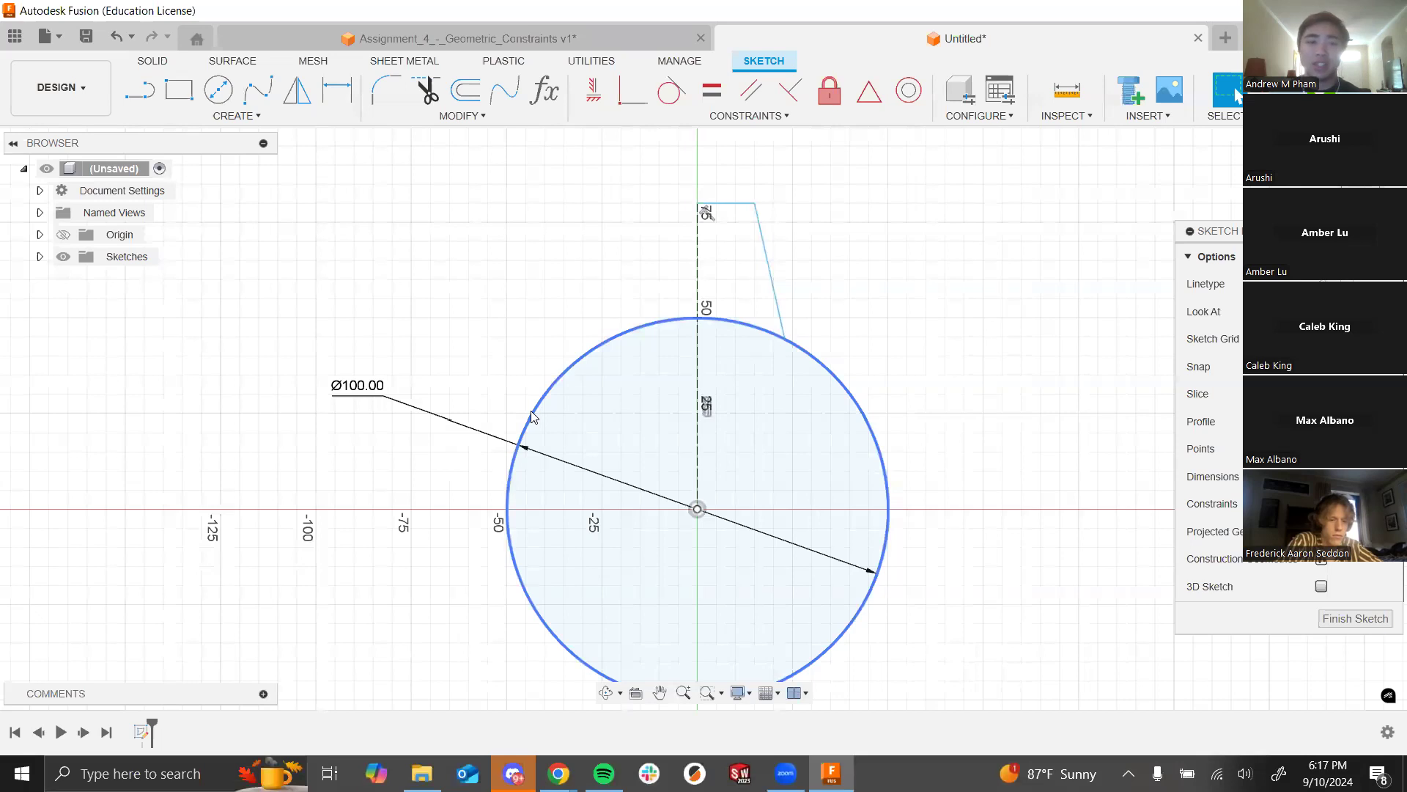
click(567, 320)
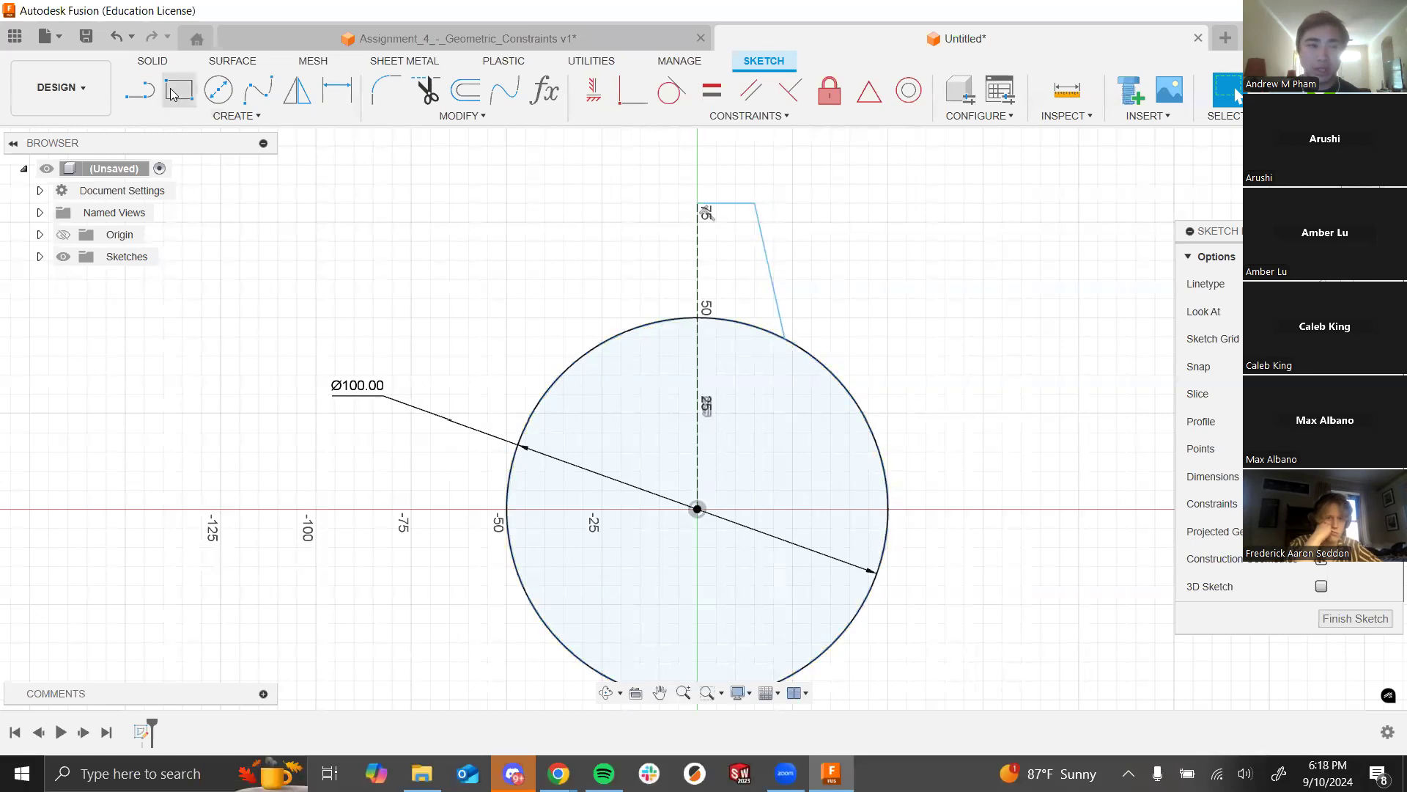
click(336, 90)
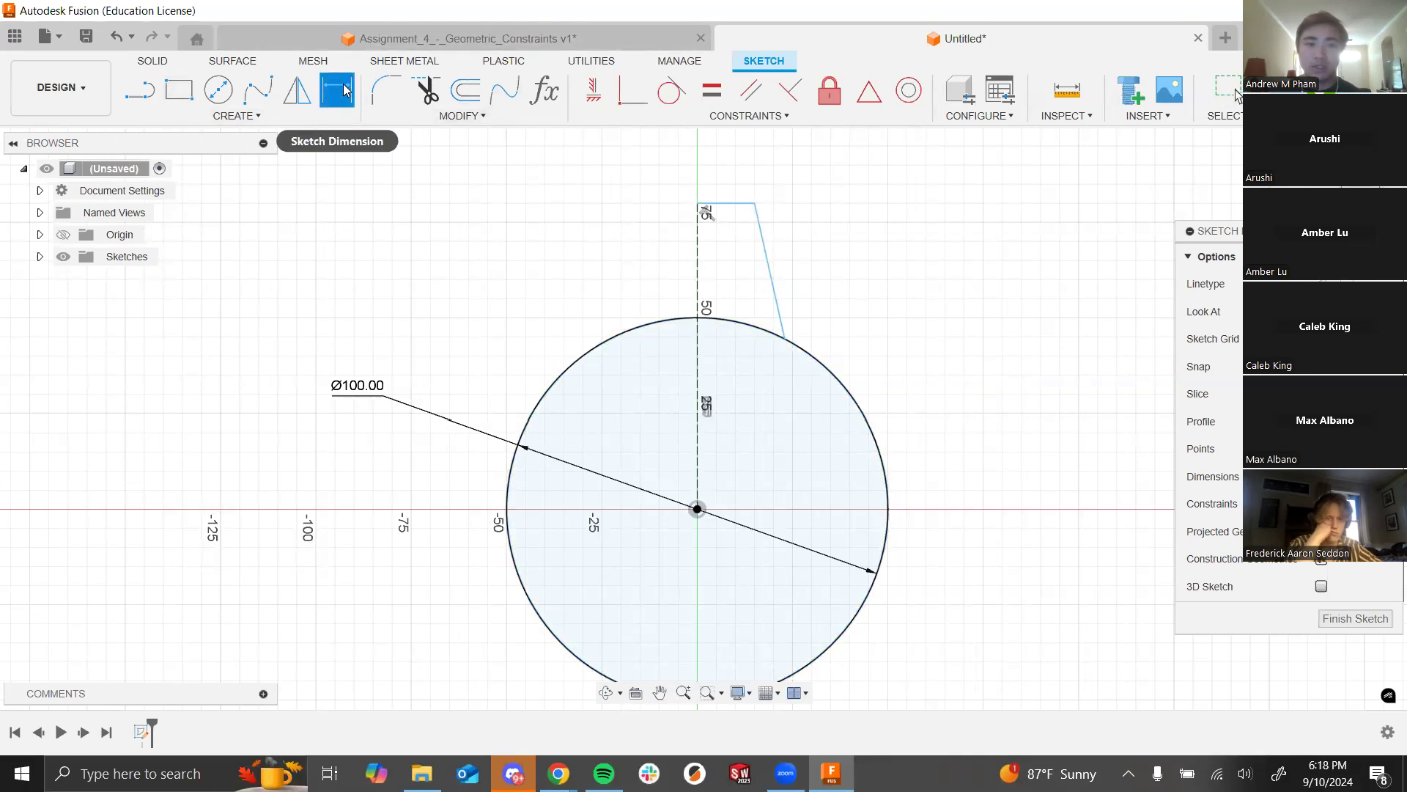
click(697, 295)
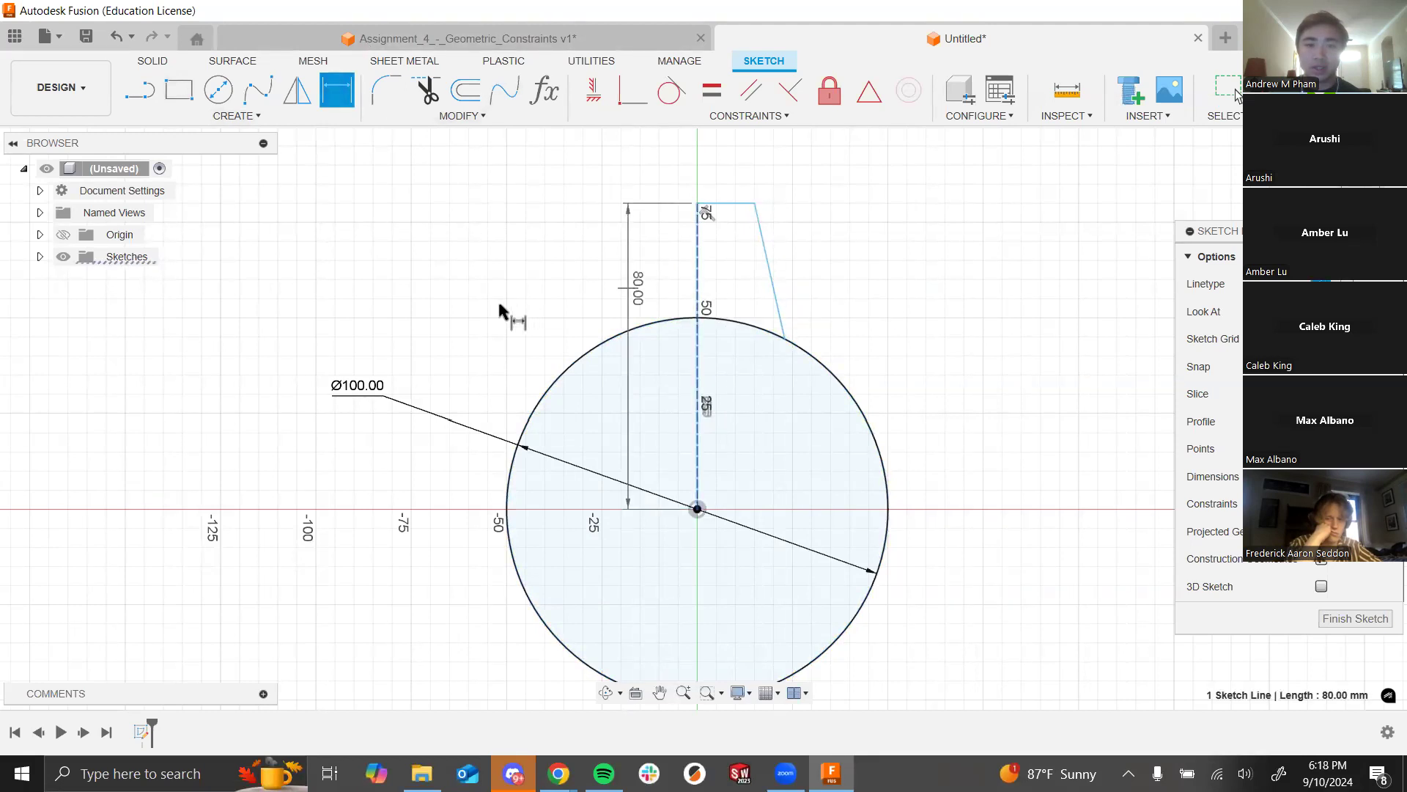
click(277, 327)
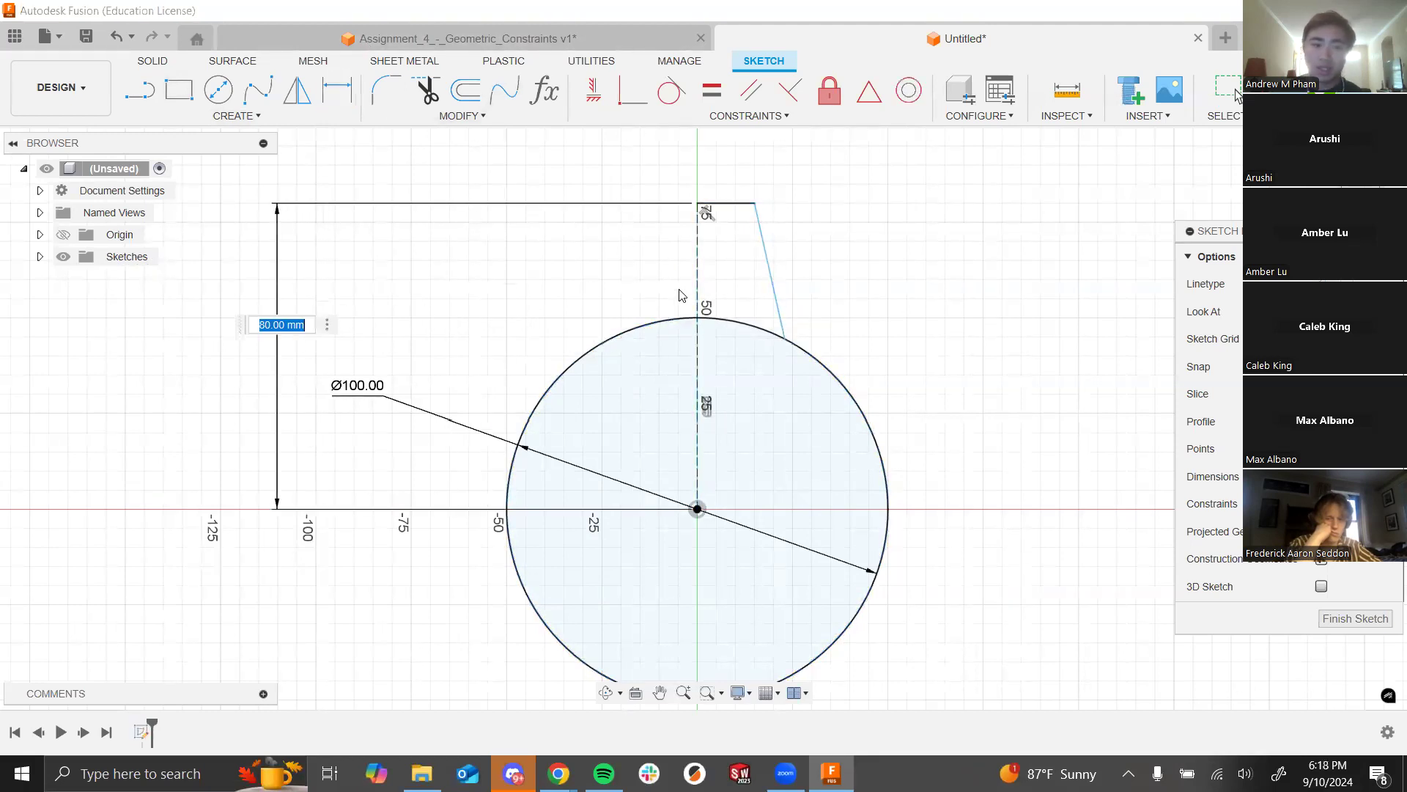
text(80)
key(Return)
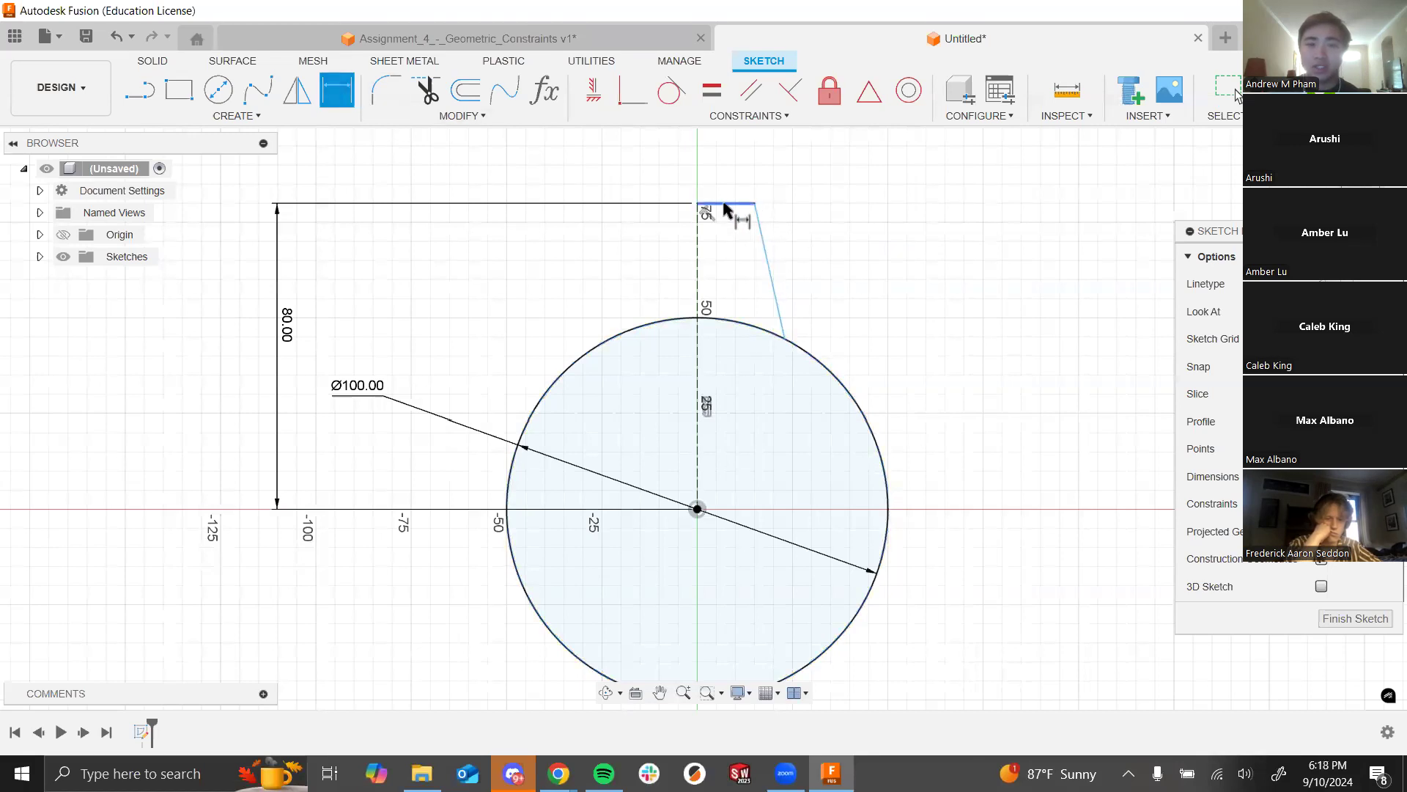
Step: Set the angle between the top edge and slanted side to 100°, then pick the top edge
click(729, 204)
click(766, 254)
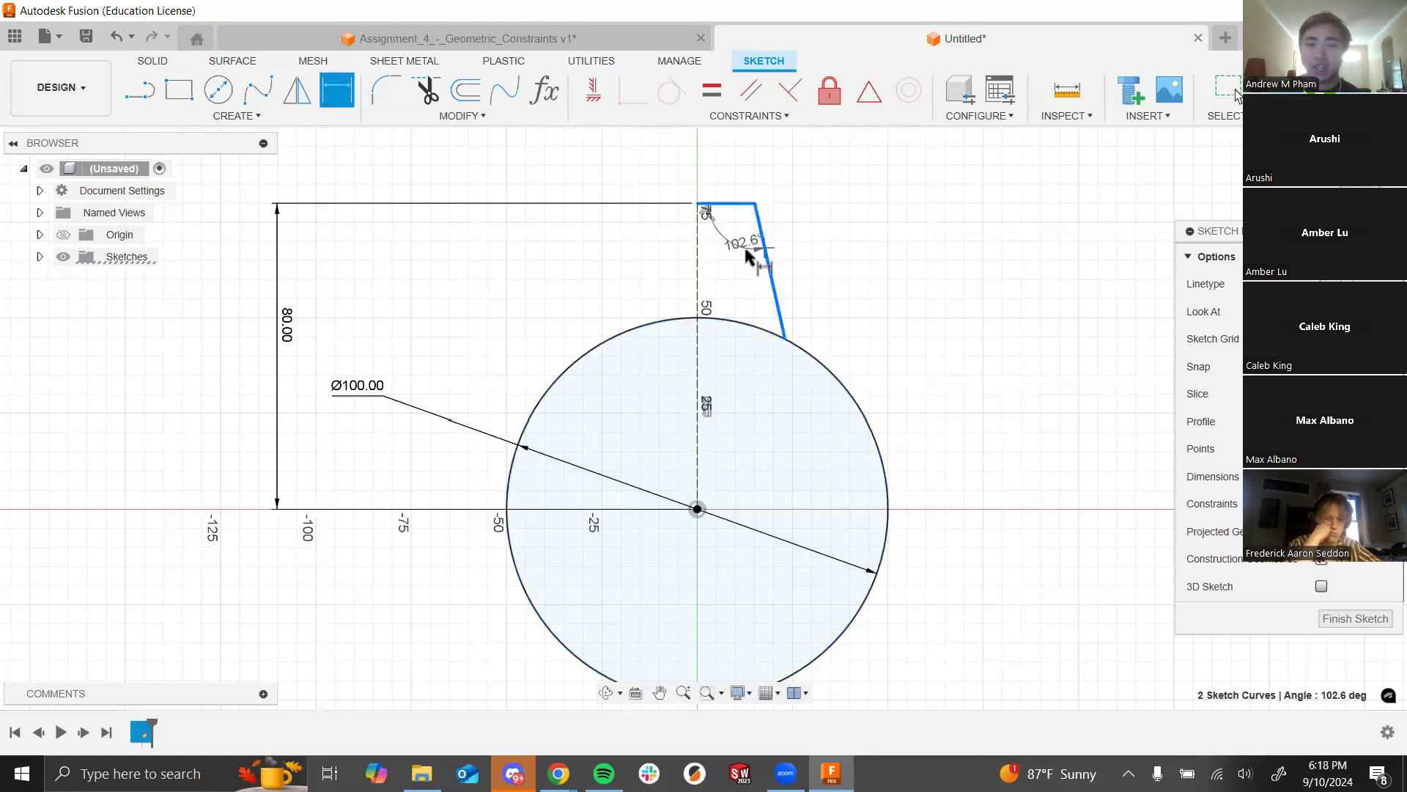
scroll(742, 238, up, 3)
click(787, 237)
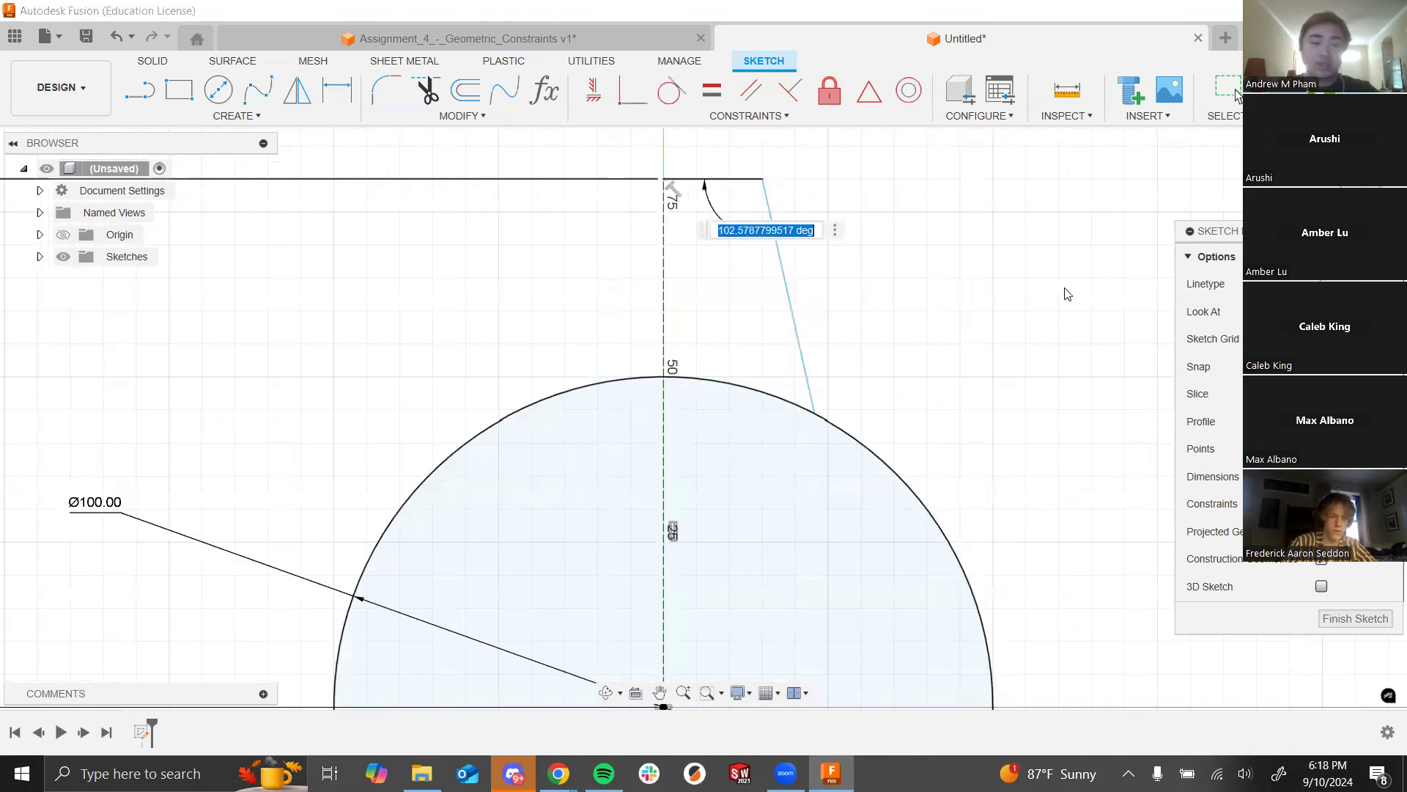
text(100)
key(Return)
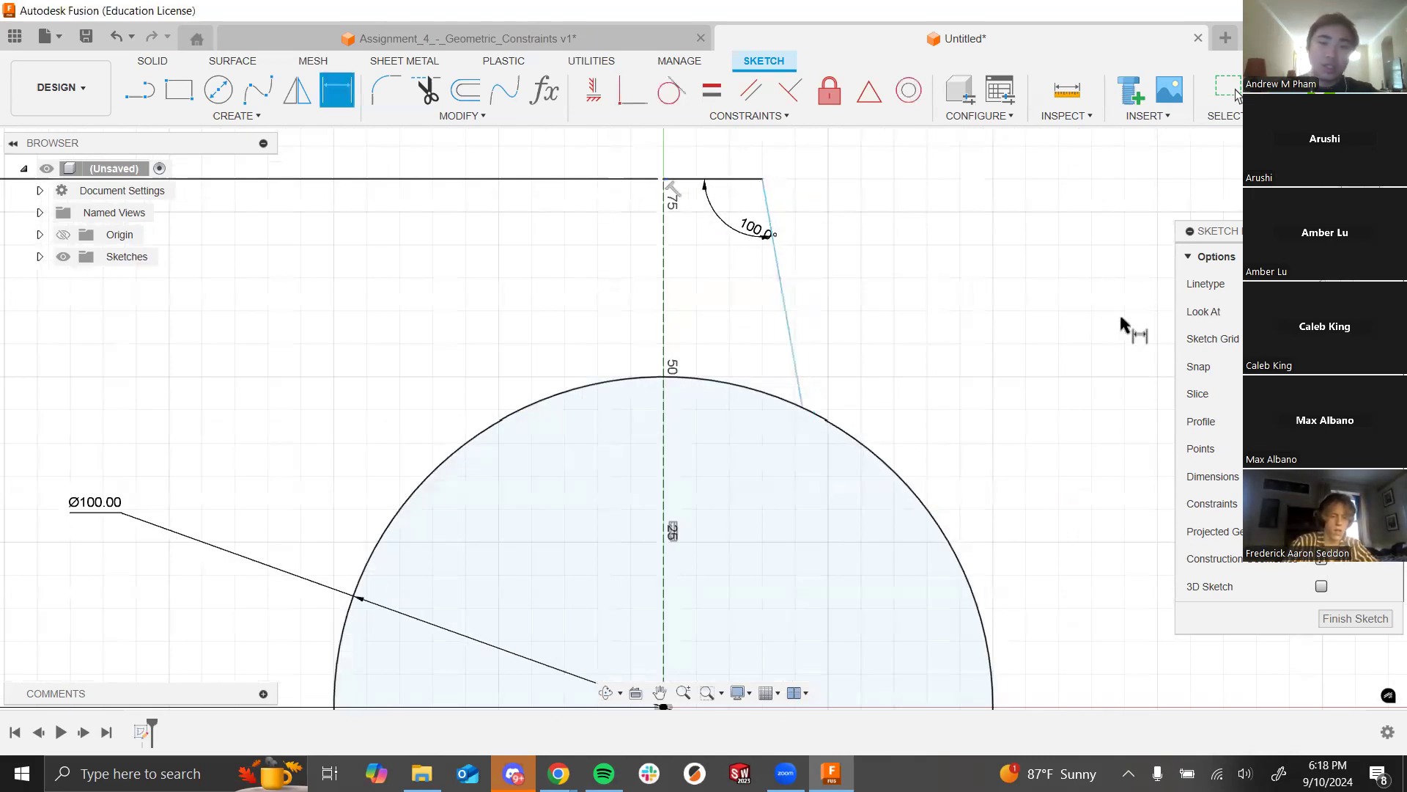
key(Escape)
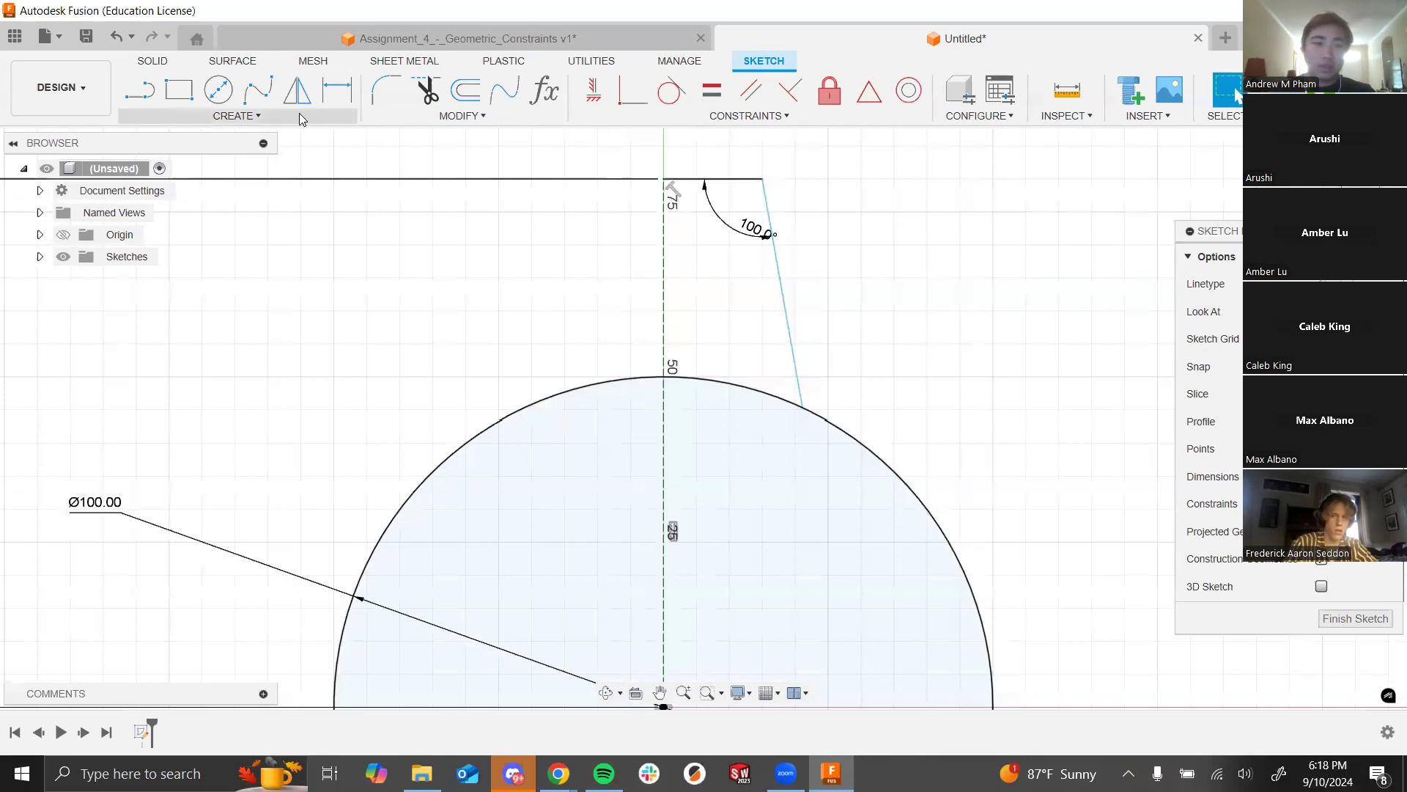
key(d)
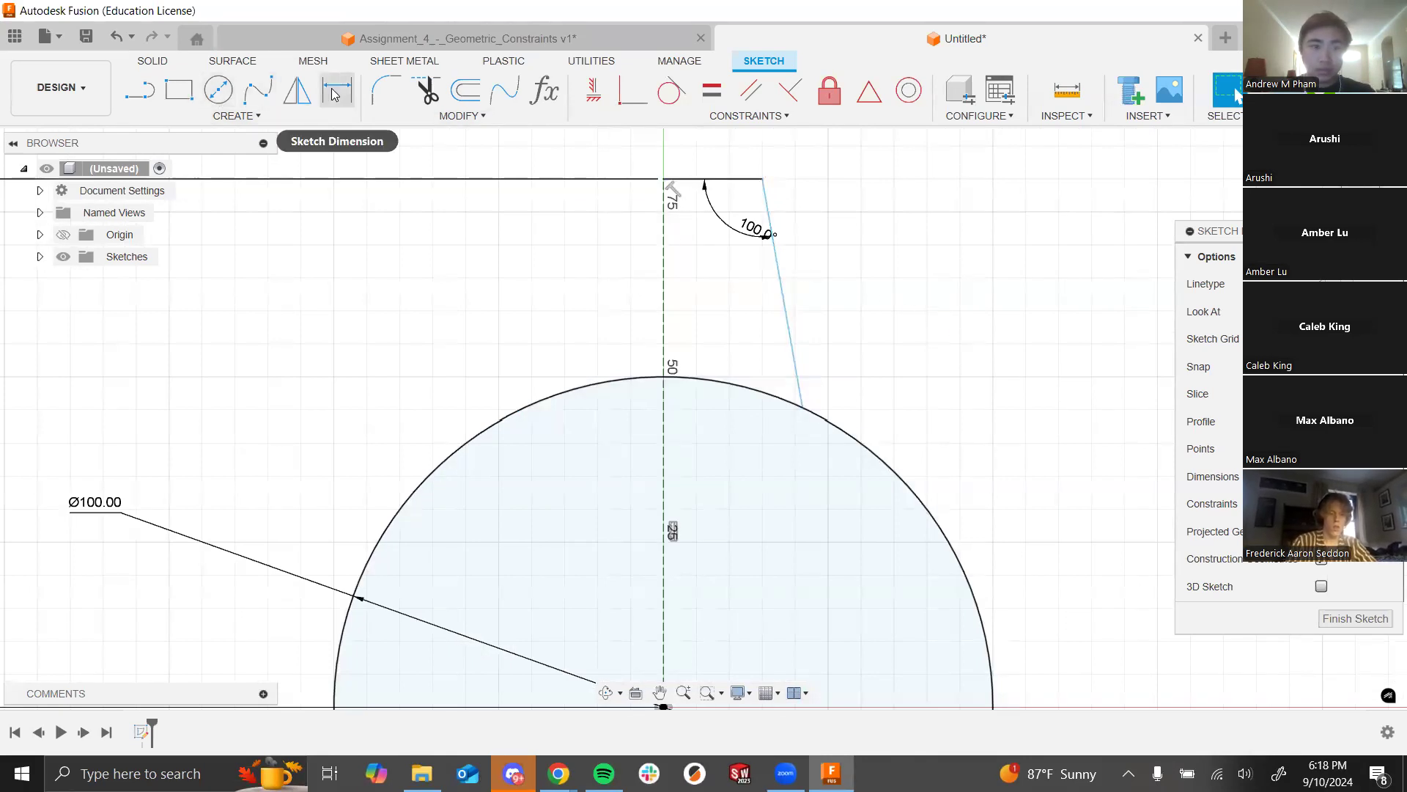
click(701, 178)
Step: Set the tooth's top edge length to 10 mm
scroll(702, 178, down, 1)
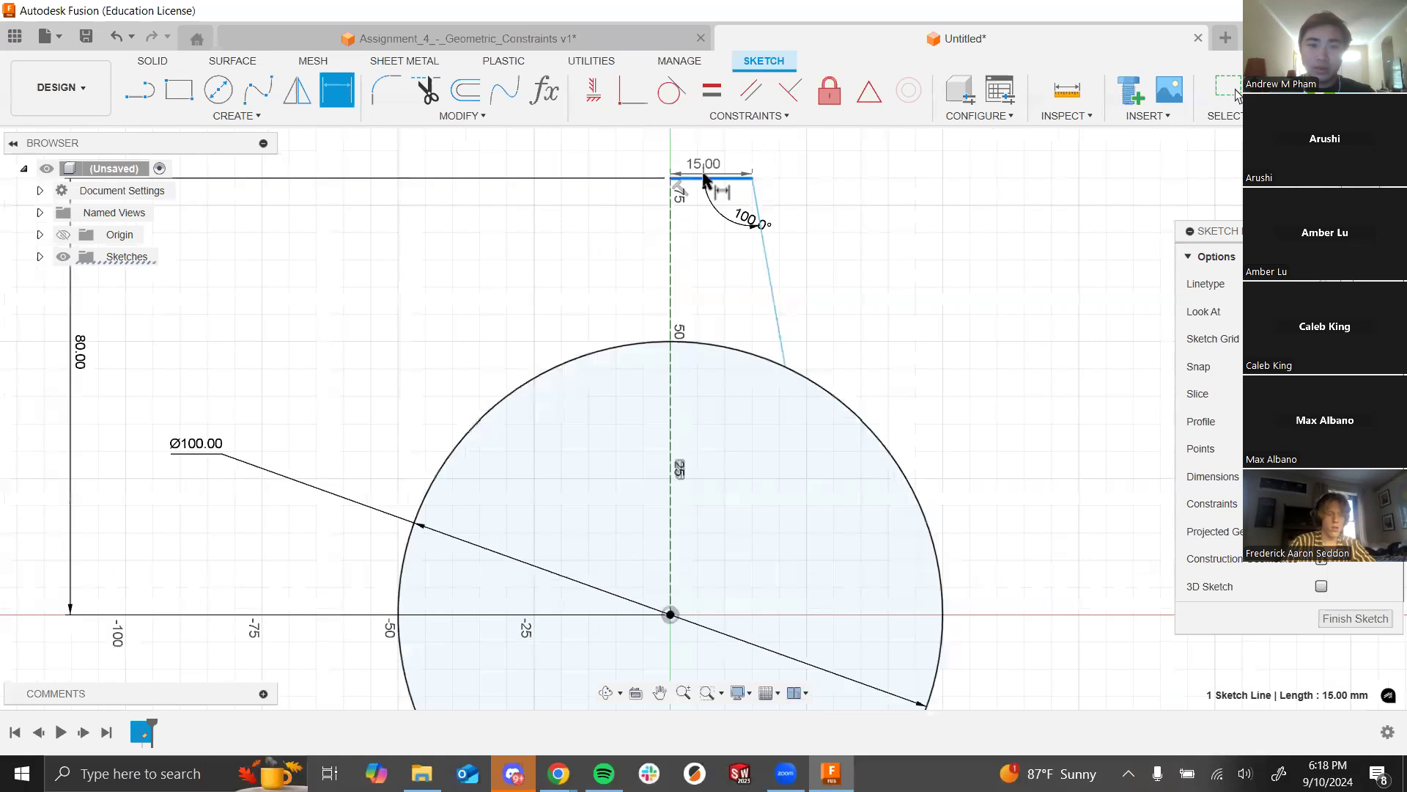
click(707, 162)
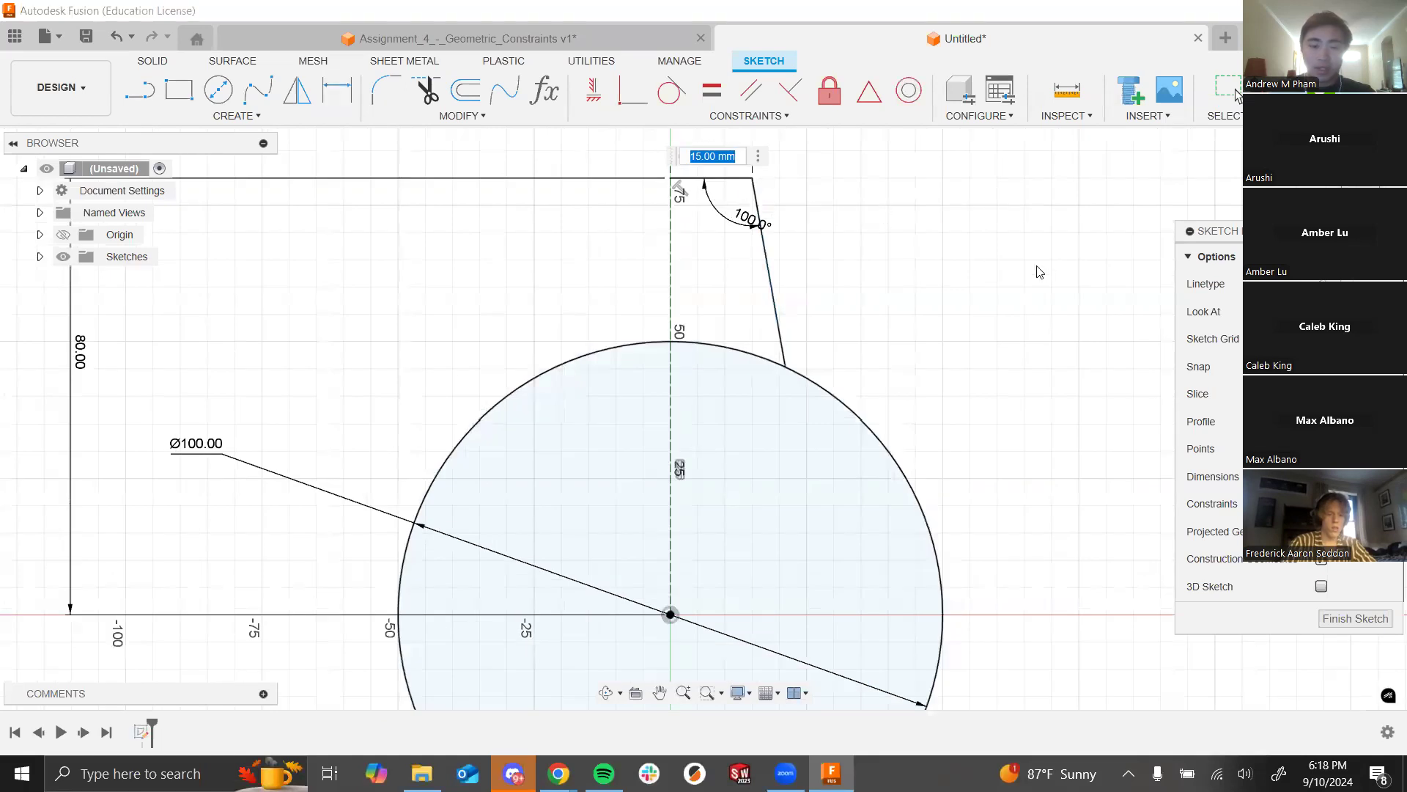
text(10)
key(Return)
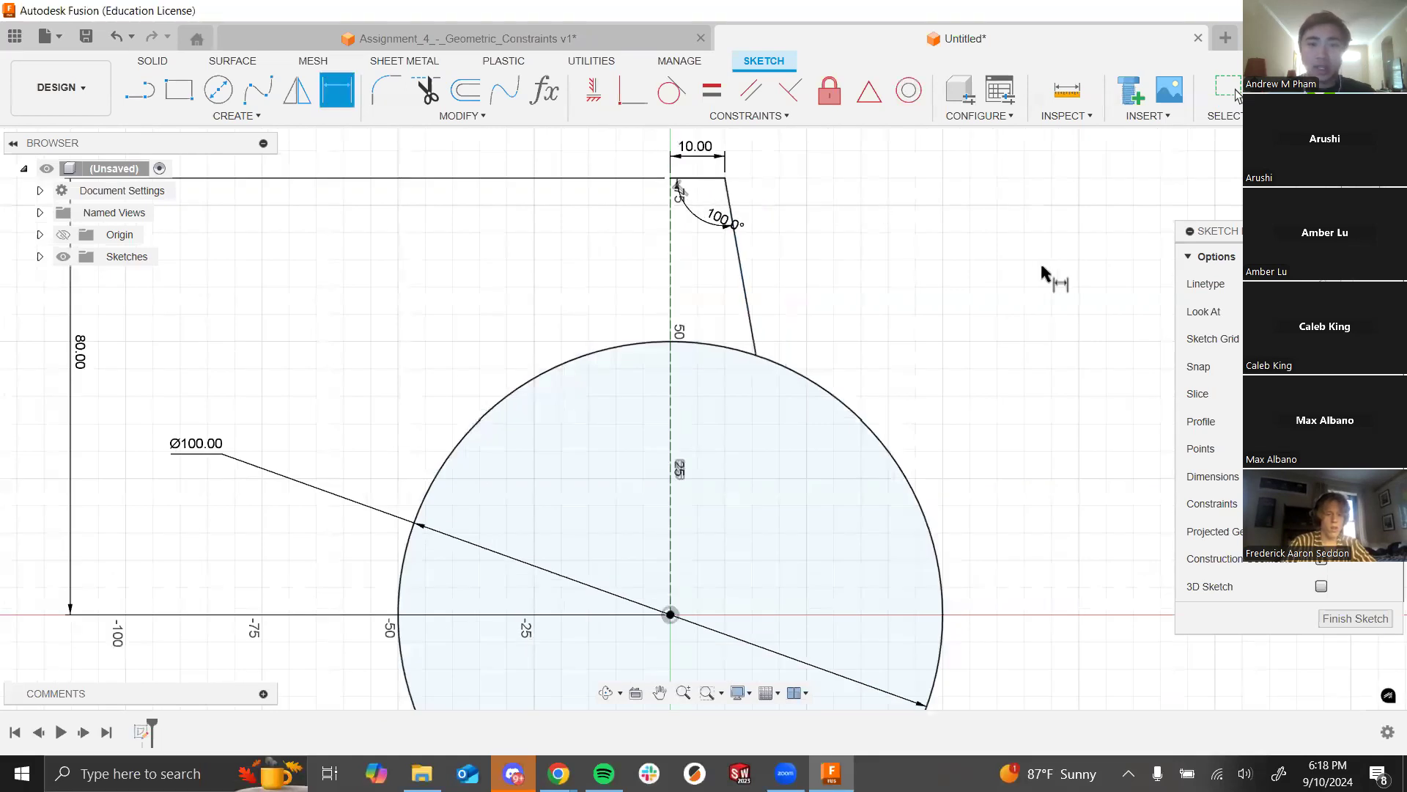
Step: Zoom in on the tooth's top corner to inspect it
scroll(660, 425, down, 1)
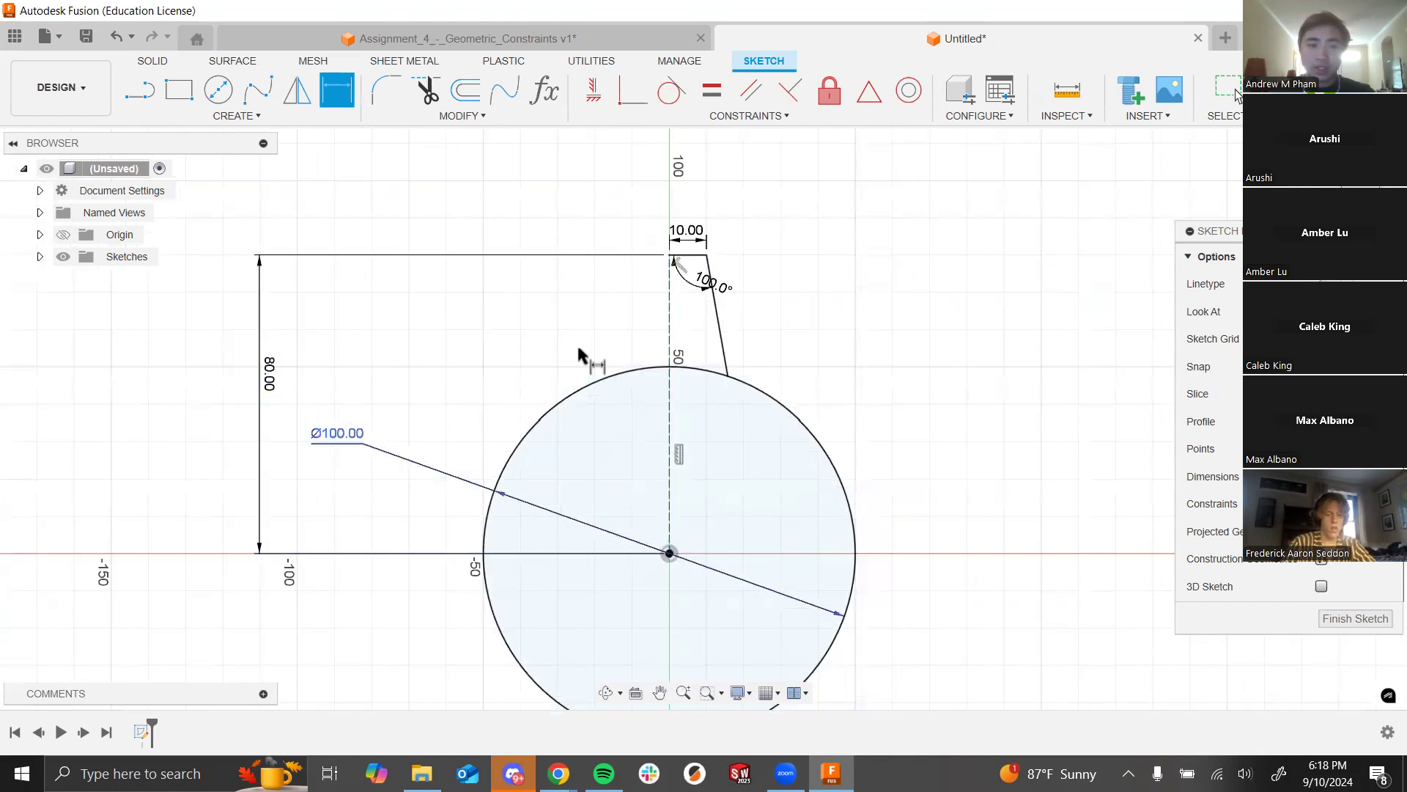
scroll(613, 534, down, 2)
scroll(817, 487, up, 2)
scroll(663, 199, up, 4)
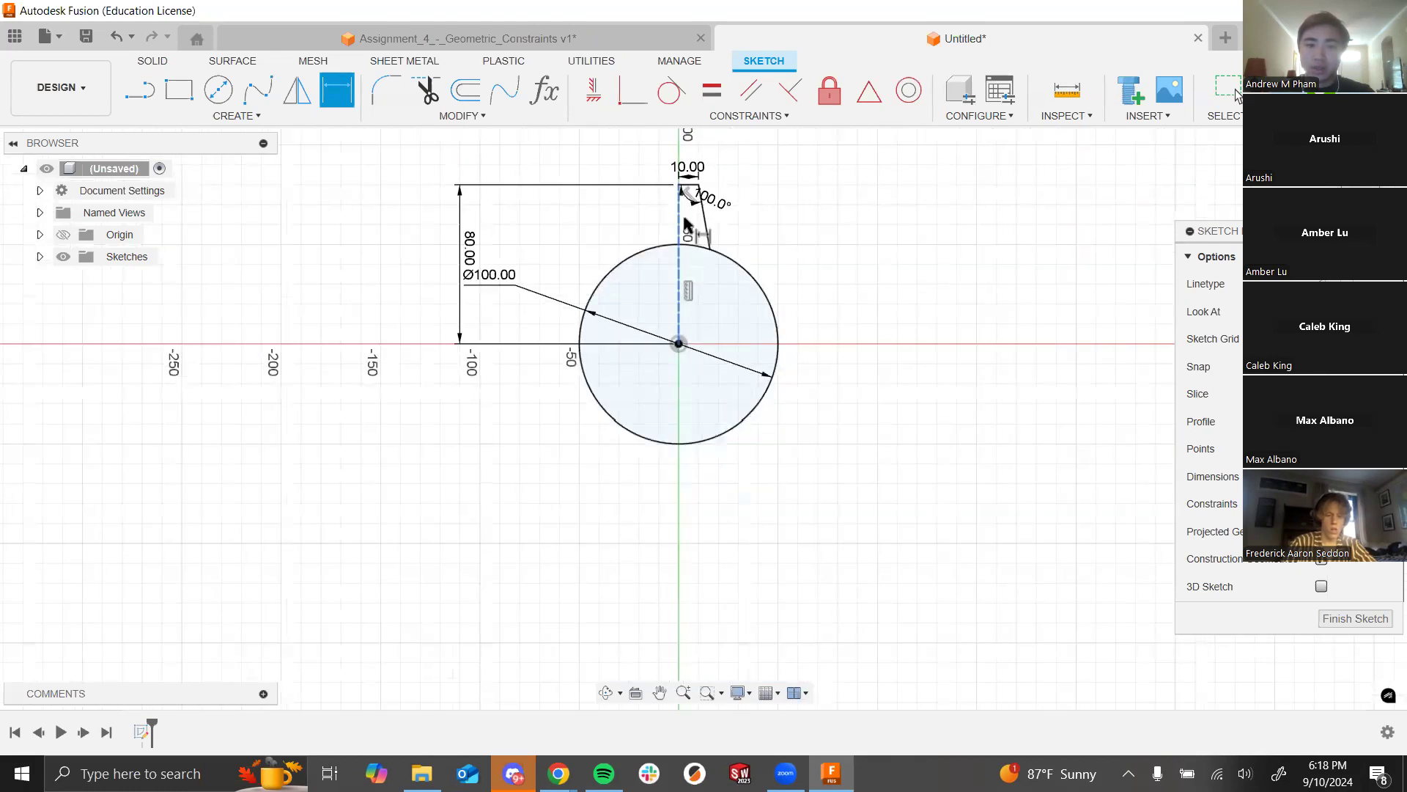
scroll(816, 235, up, 1)
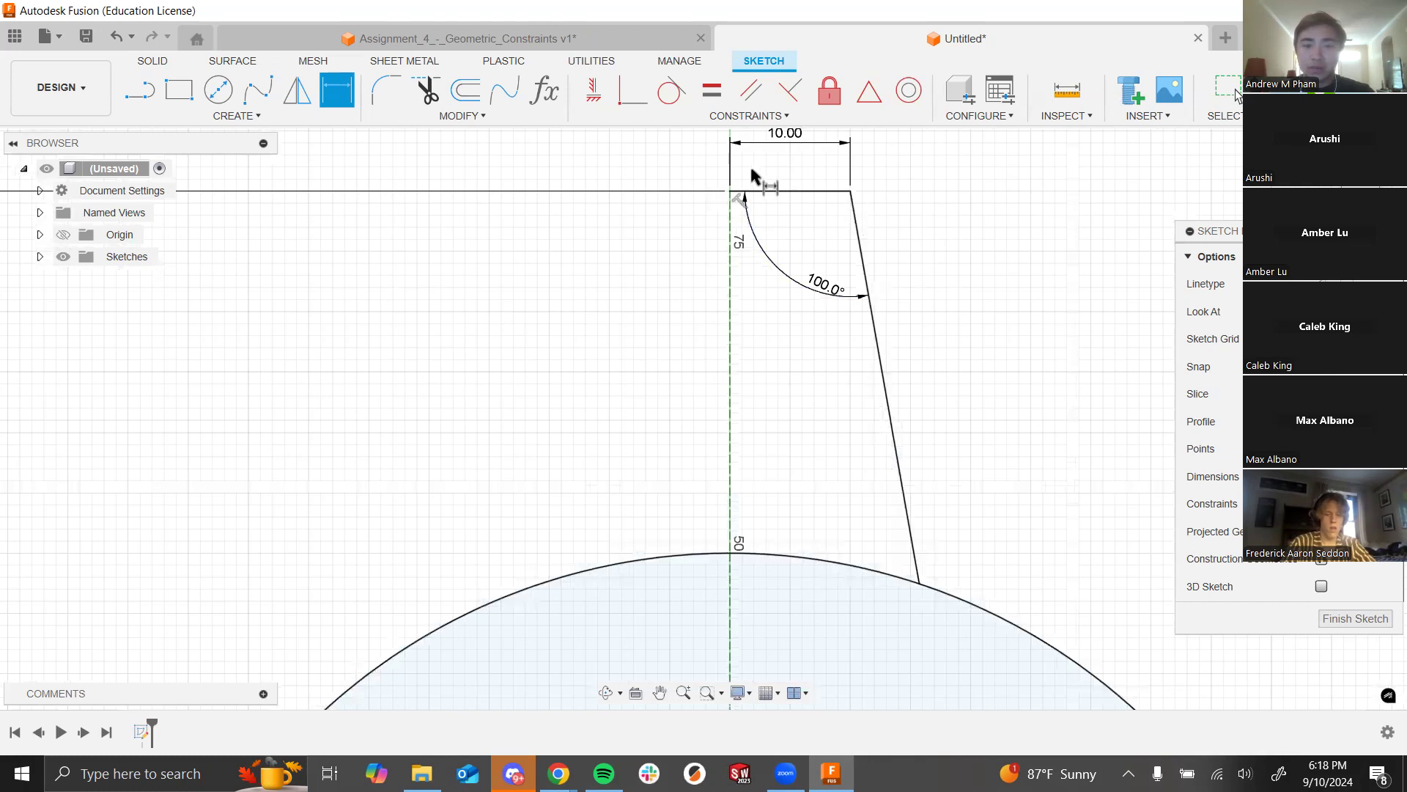
scroll(743, 183, up, 2)
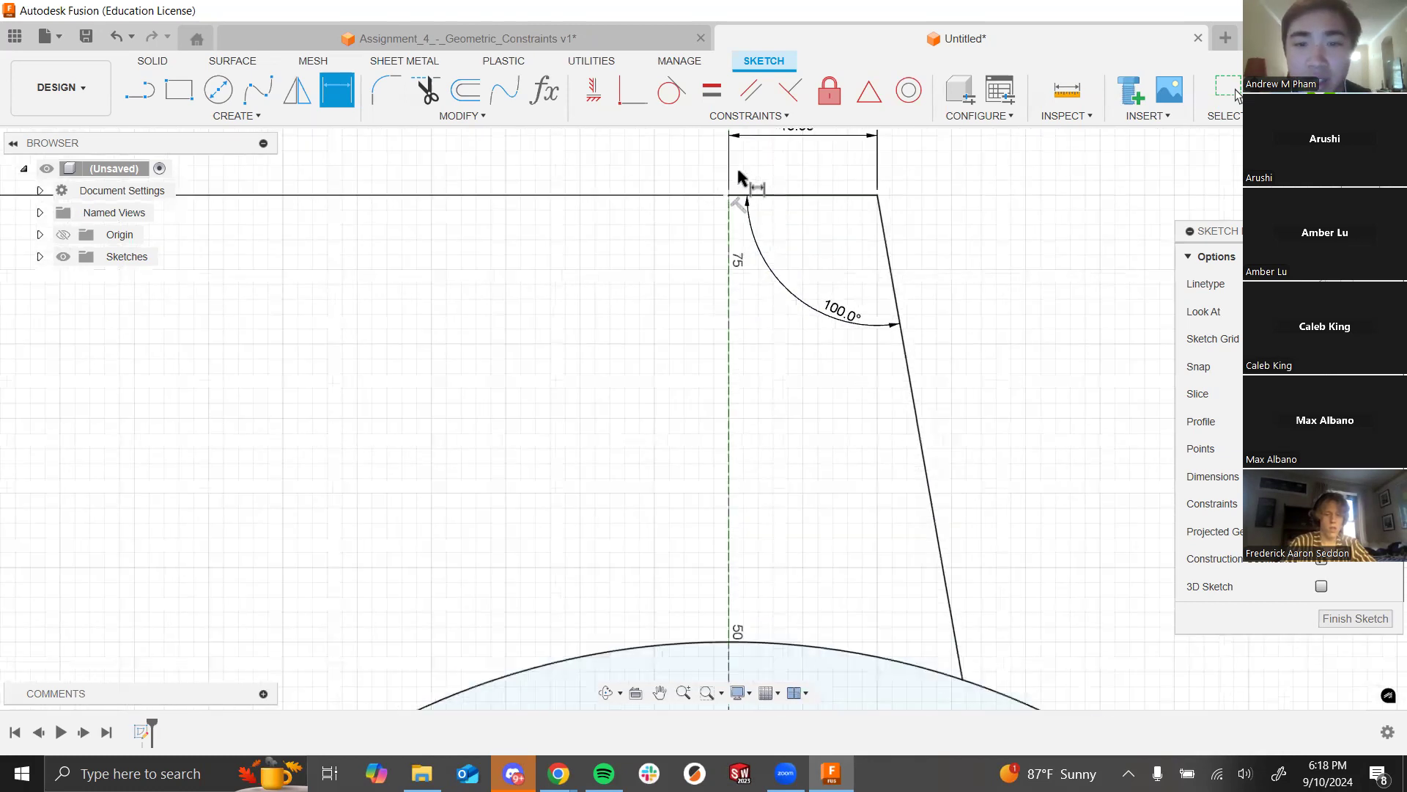
scroll(752, 187, up, 2)
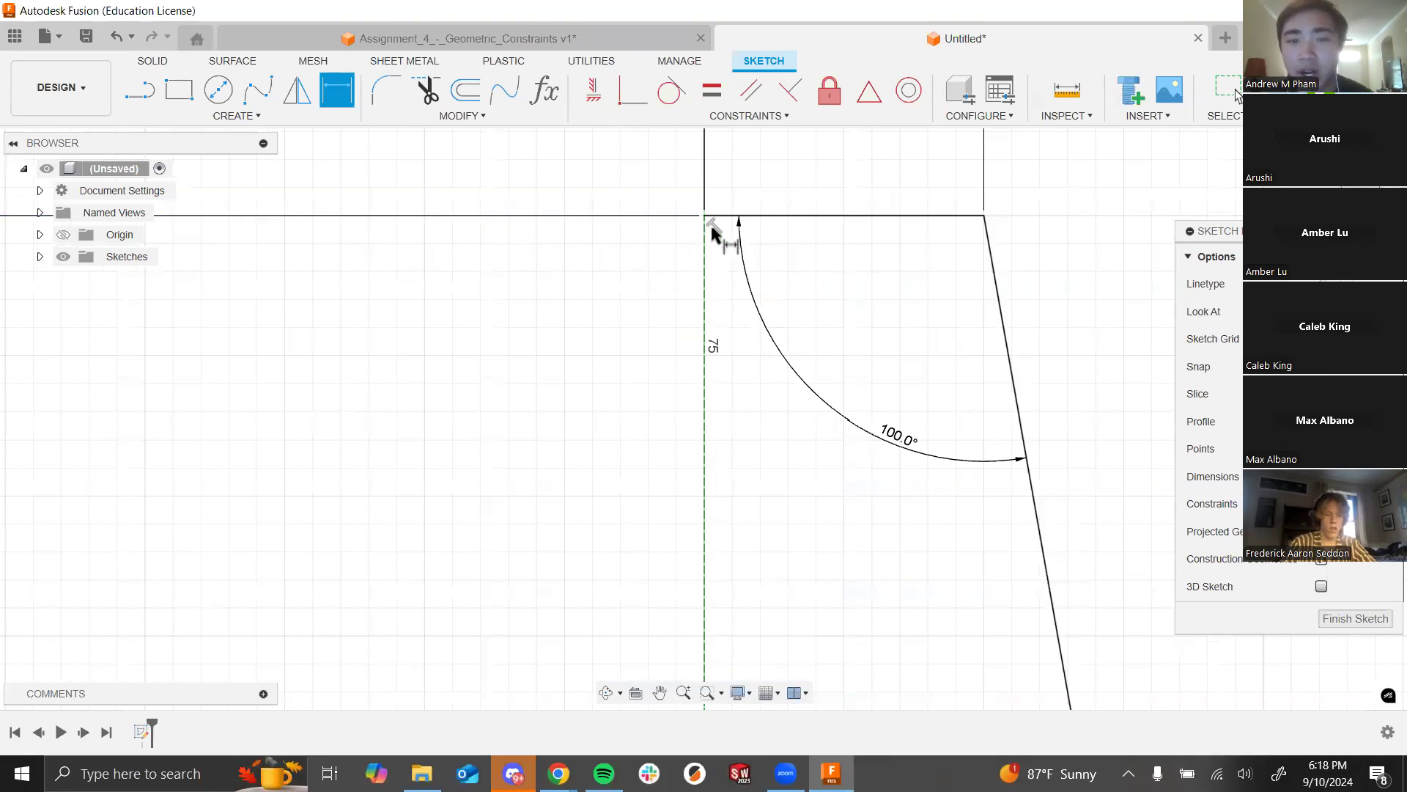
key(Escape)
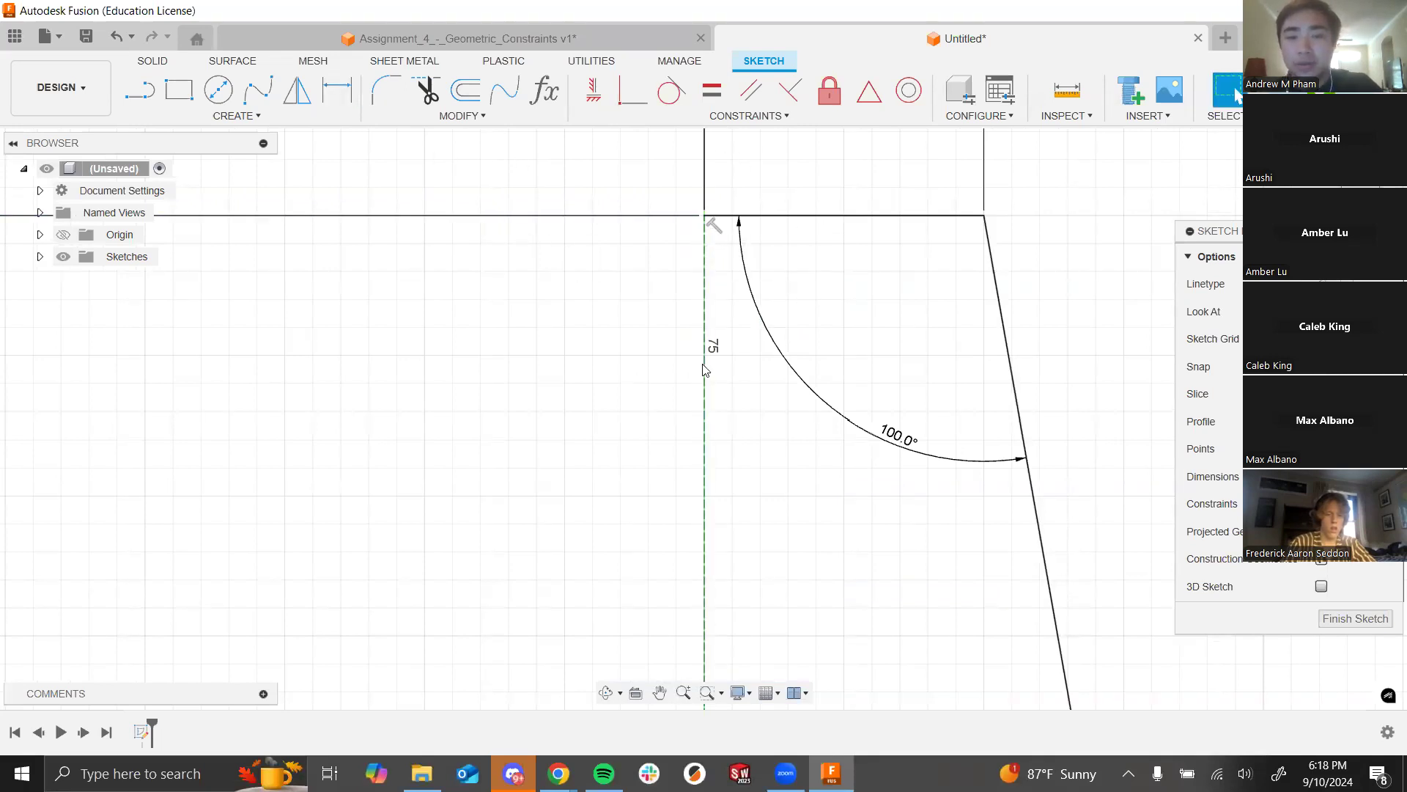
Step: Delete the top corner's perpendicular constraint and drag the corner to confirm it moves freely
click(715, 226)
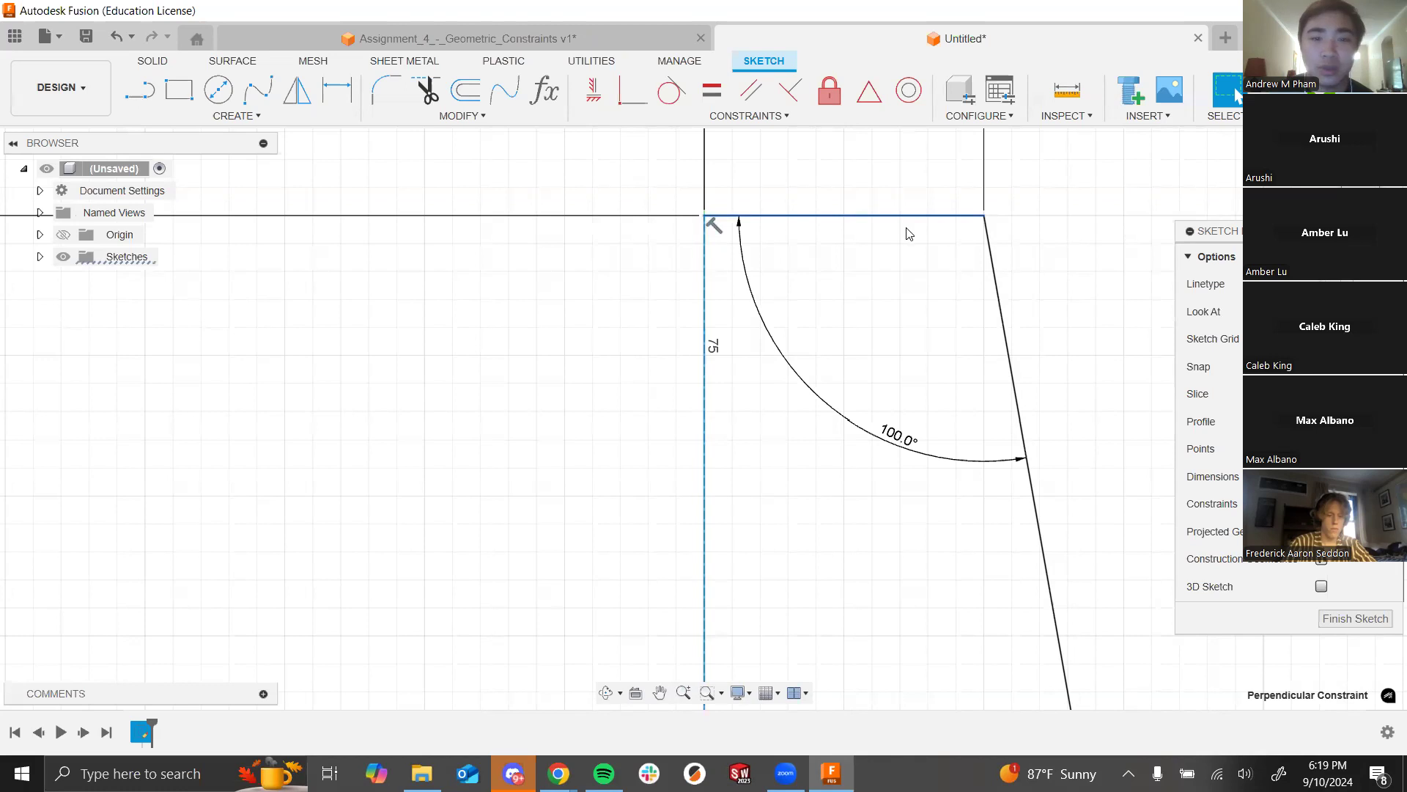
scroll(549, 302, down, 5)
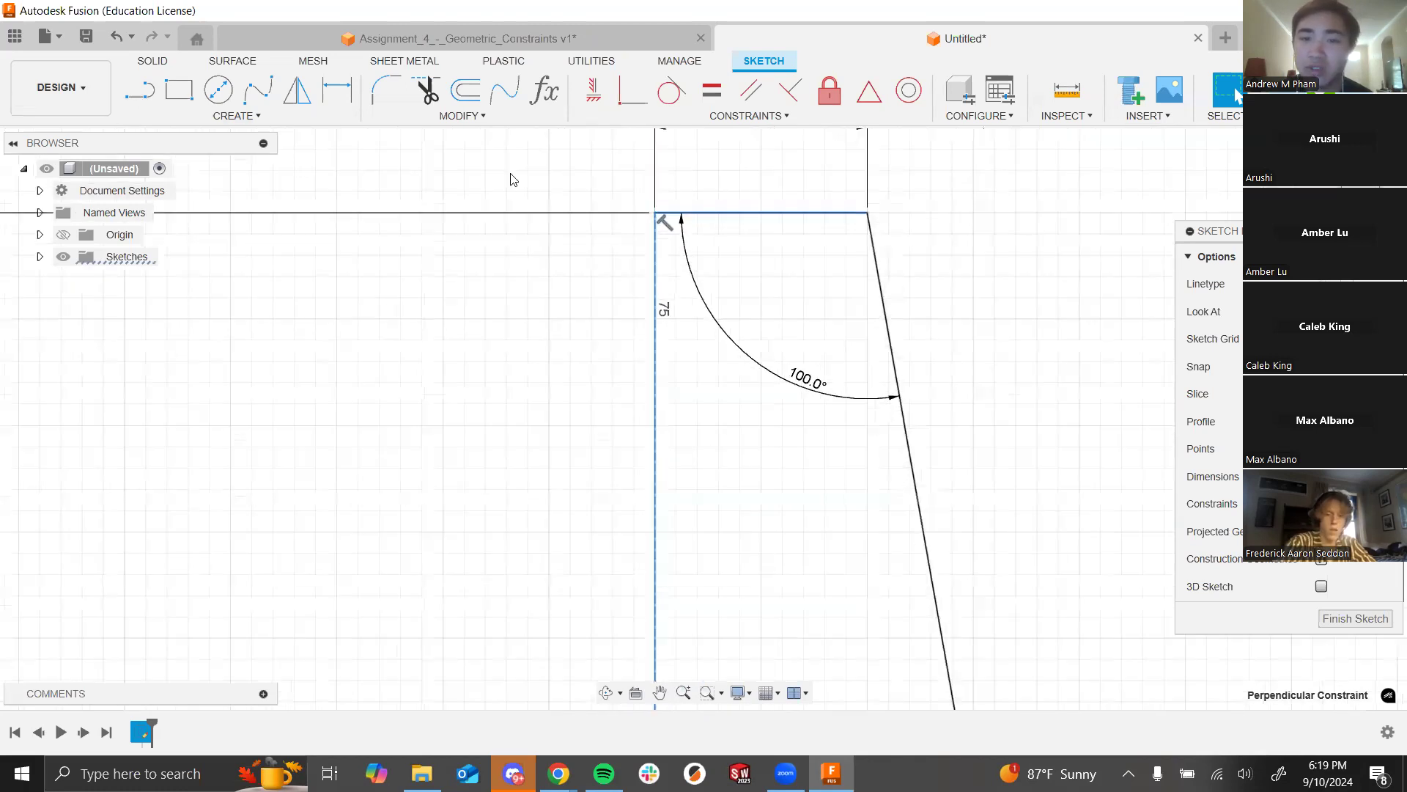
scroll(598, 222, up, 2)
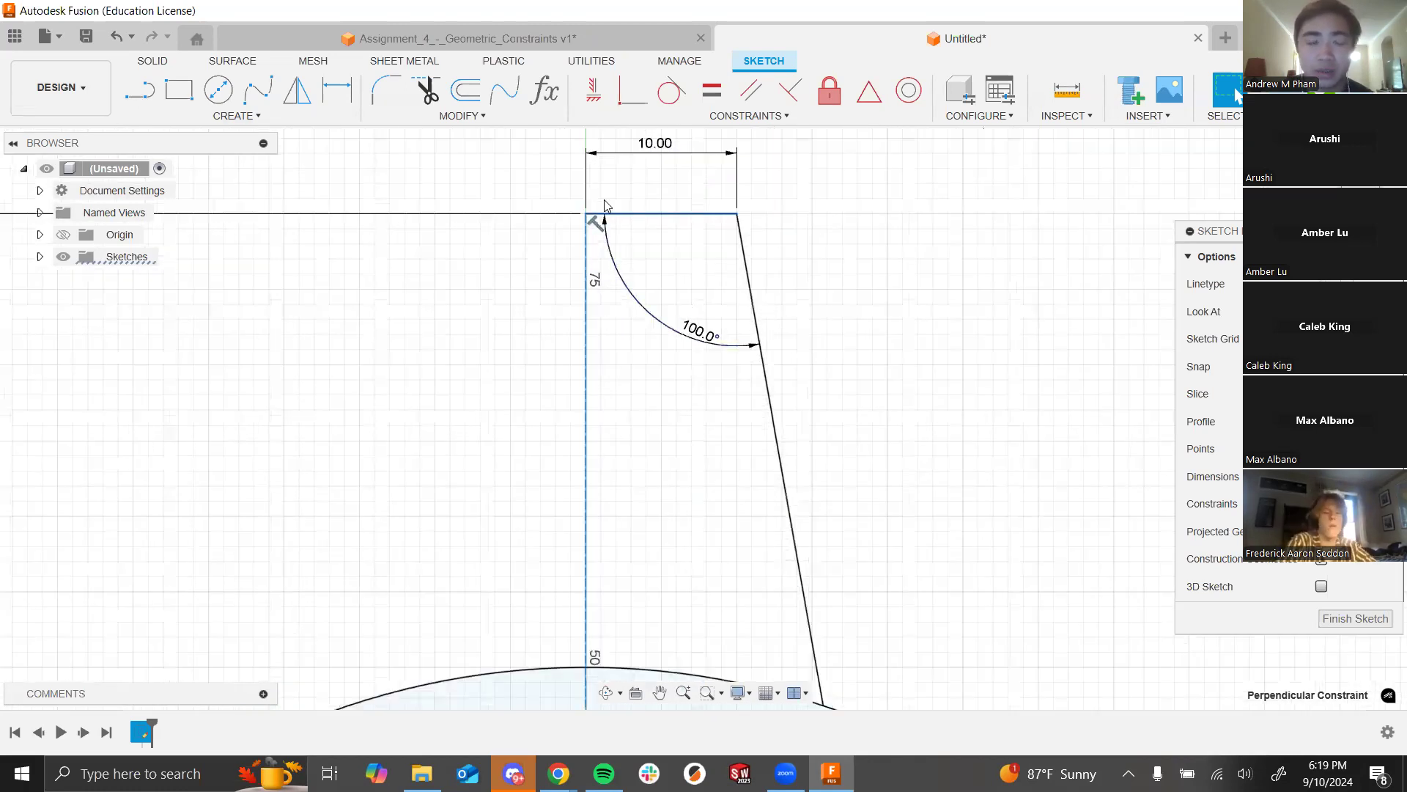
scroll(592, 223, up, 3)
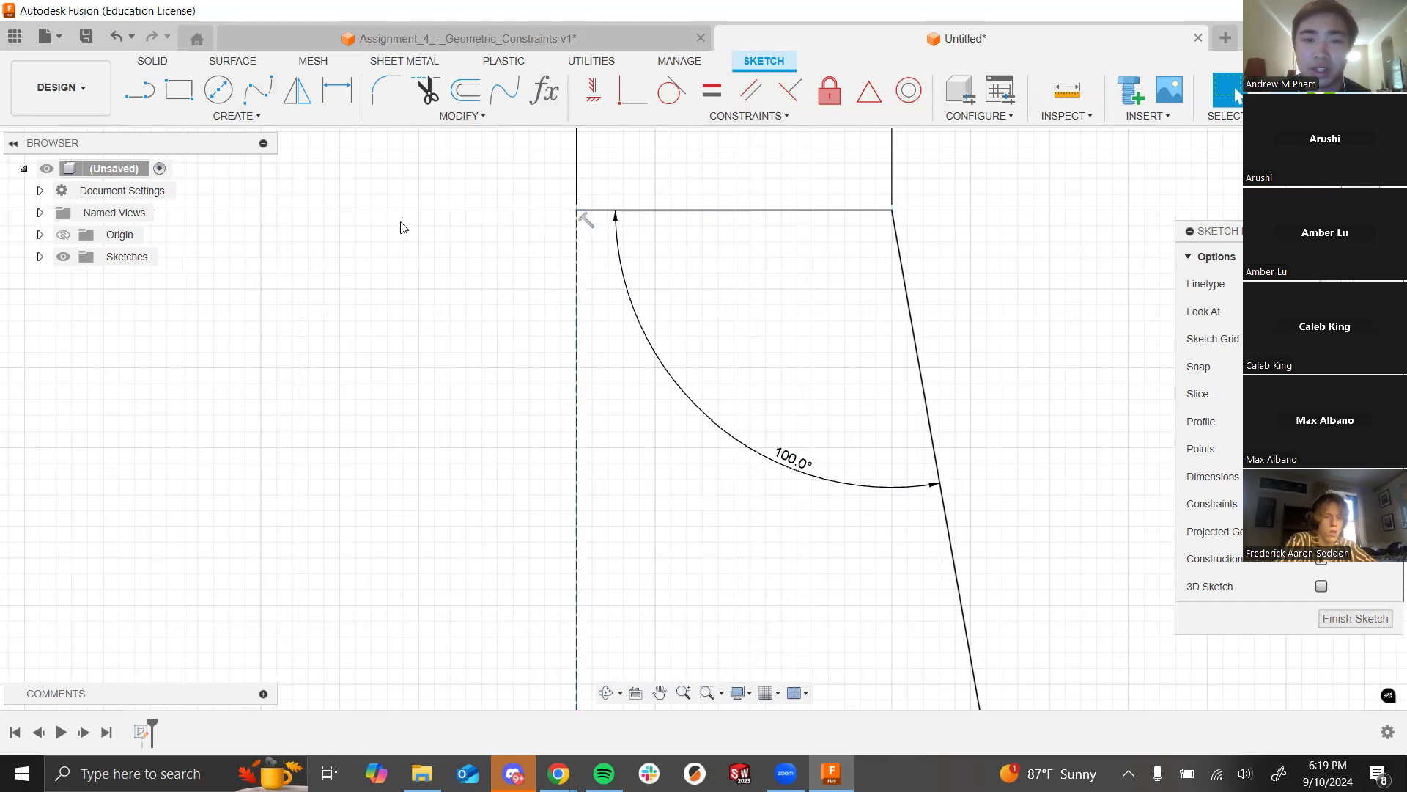
key(Delete)
scroll(727, 334, down, 3)
scroll(787, 368, down, 4)
scroll(817, 325, up, 3)
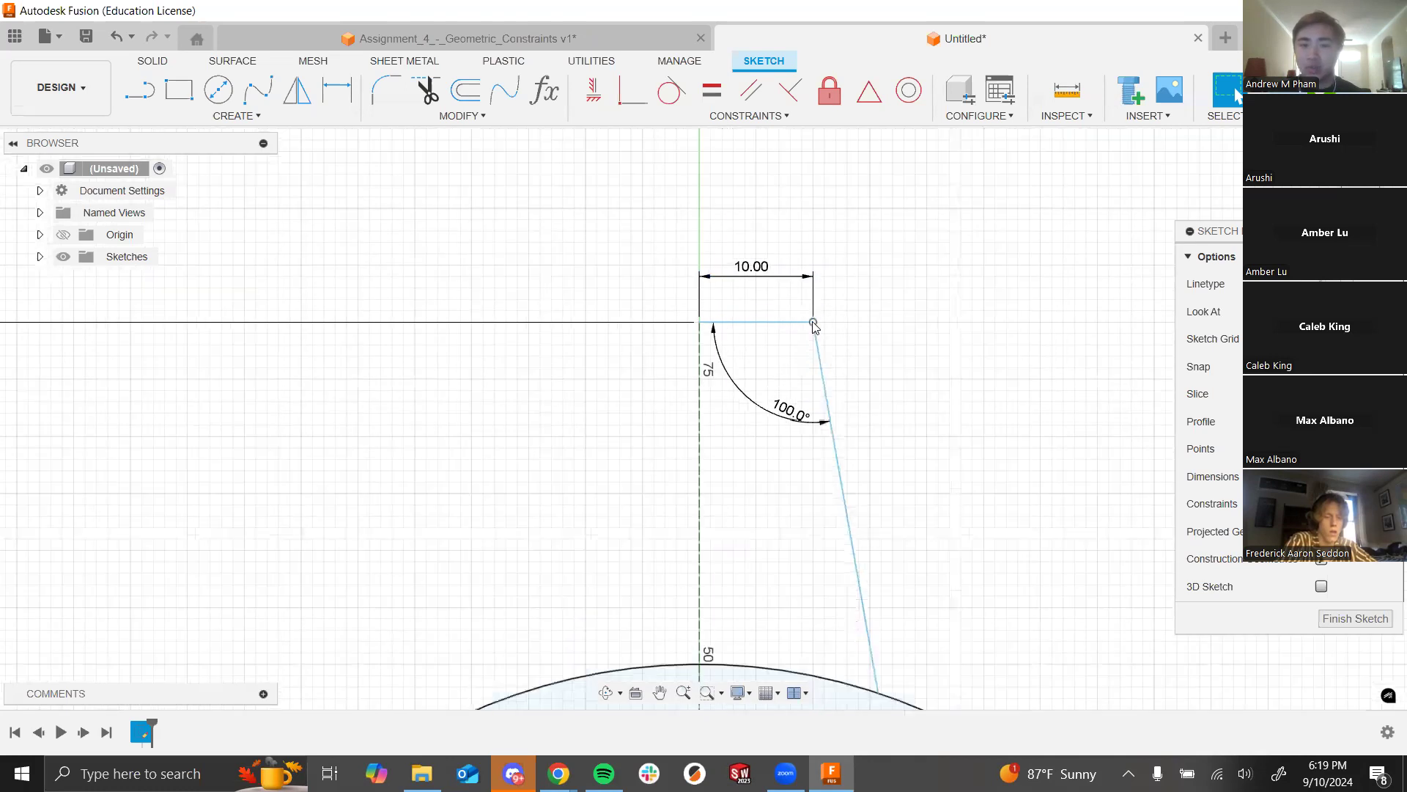
mouse_move(813, 322)
mouse_down()
mouse_move(832, 346)
mouse_move(870, 223)
mouse_move(914, 292)
mouse_move(940, 209)
mouse_up()
scroll(766, 491, down, 3)
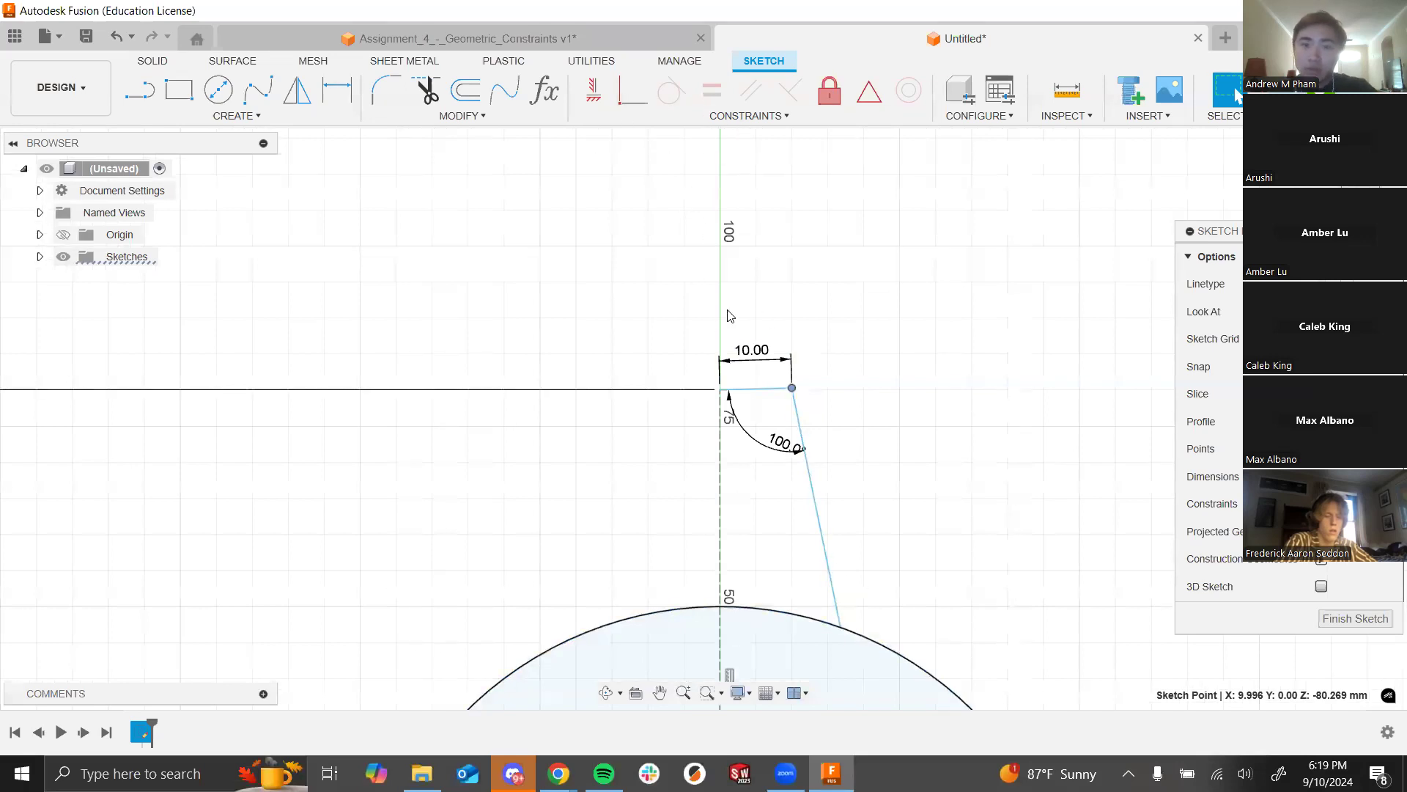
Step: Make the top edge perpendicular to the centre axis and delete the old slanted side
click(790, 91)
click(775, 388)
click(720, 487)
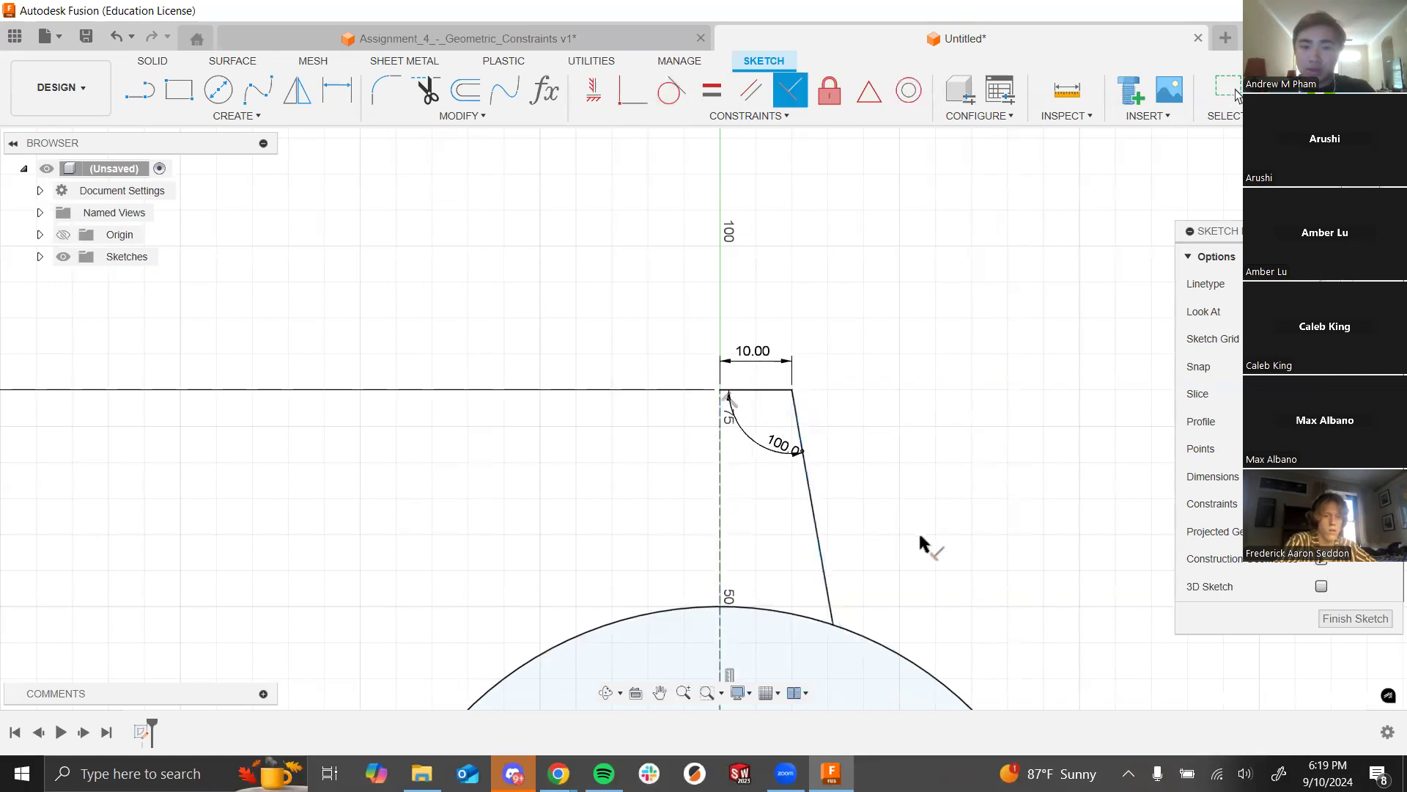
key(Escape)
click(828, 561)
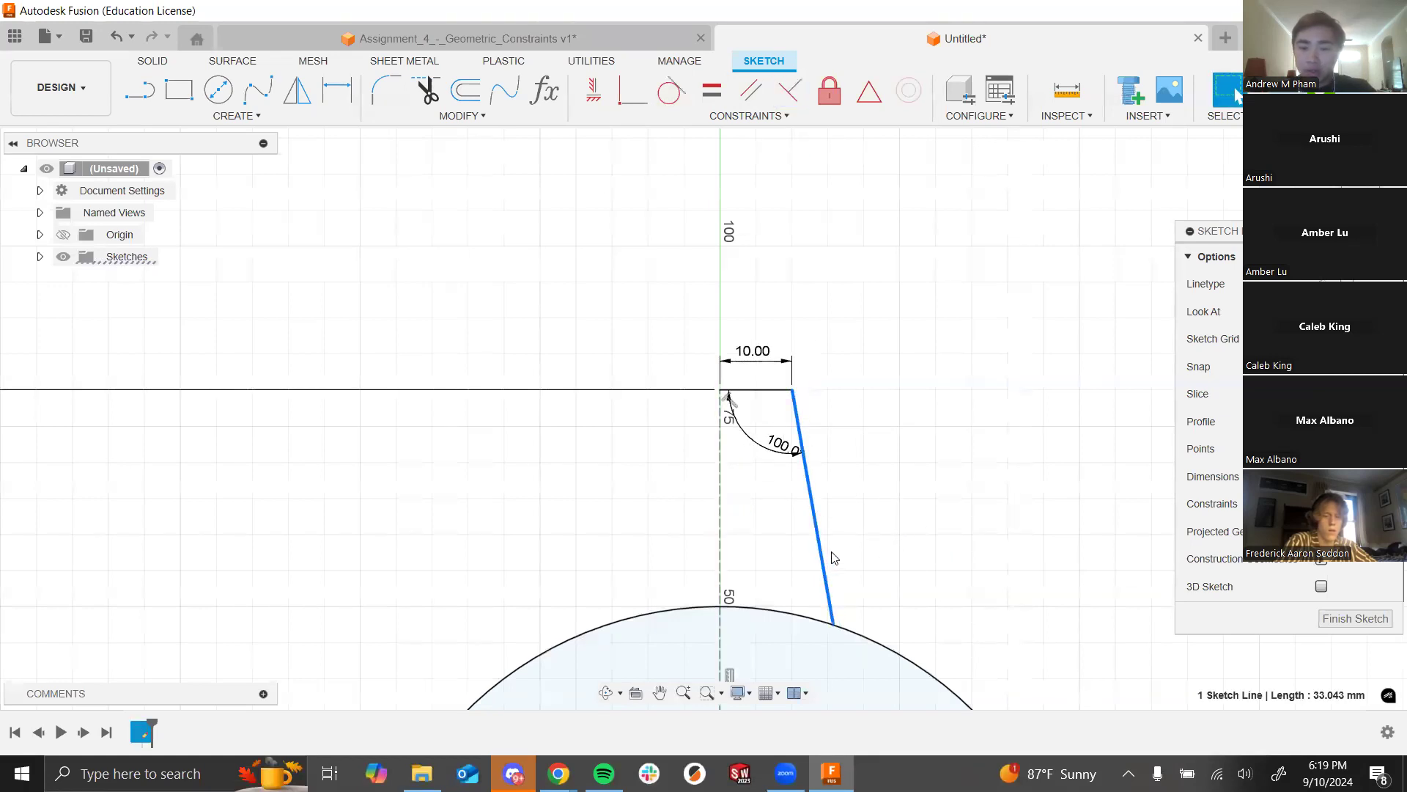
key(Delete)
Step: Redraw the slanted side from the top edge's end, constrained to end on the circle
key(l)
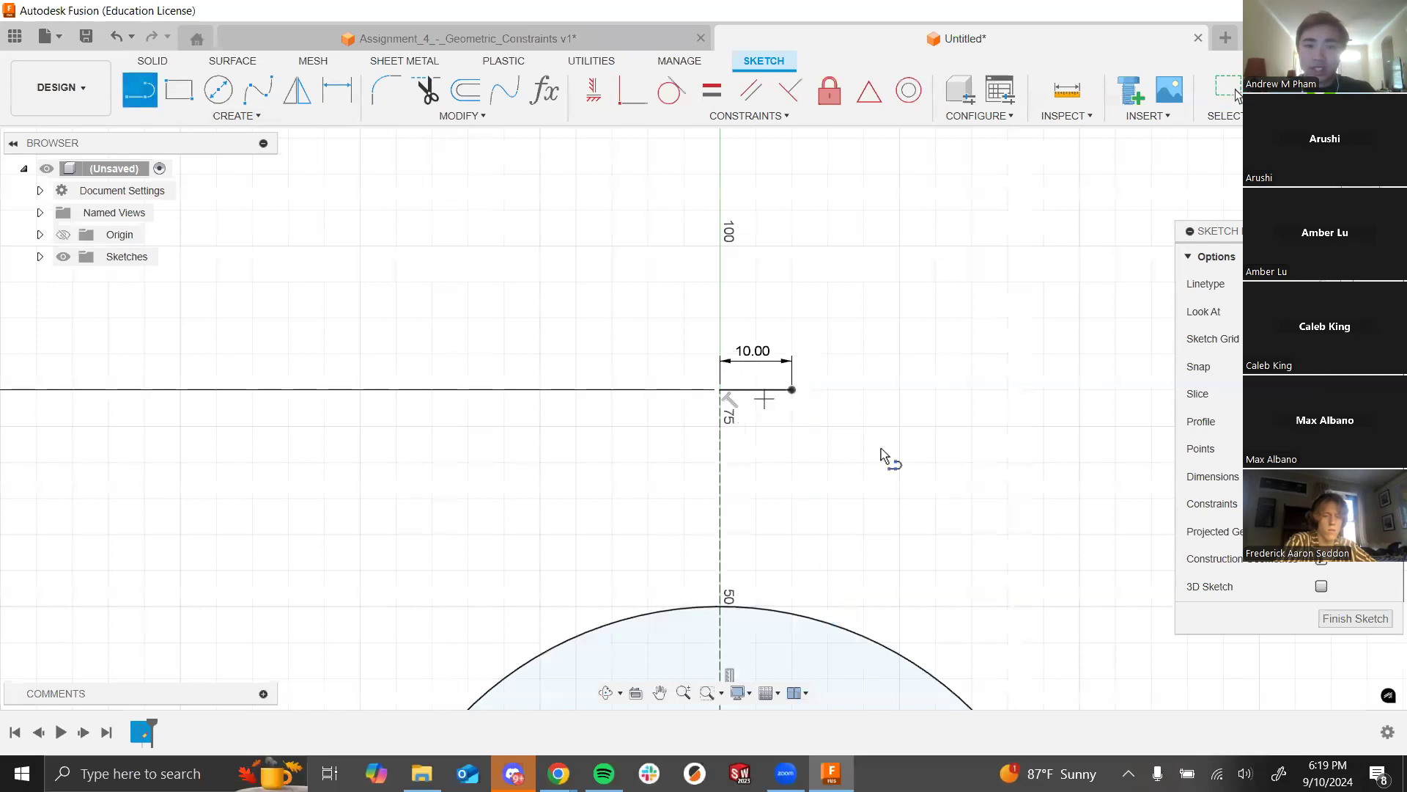
click(791, 391)
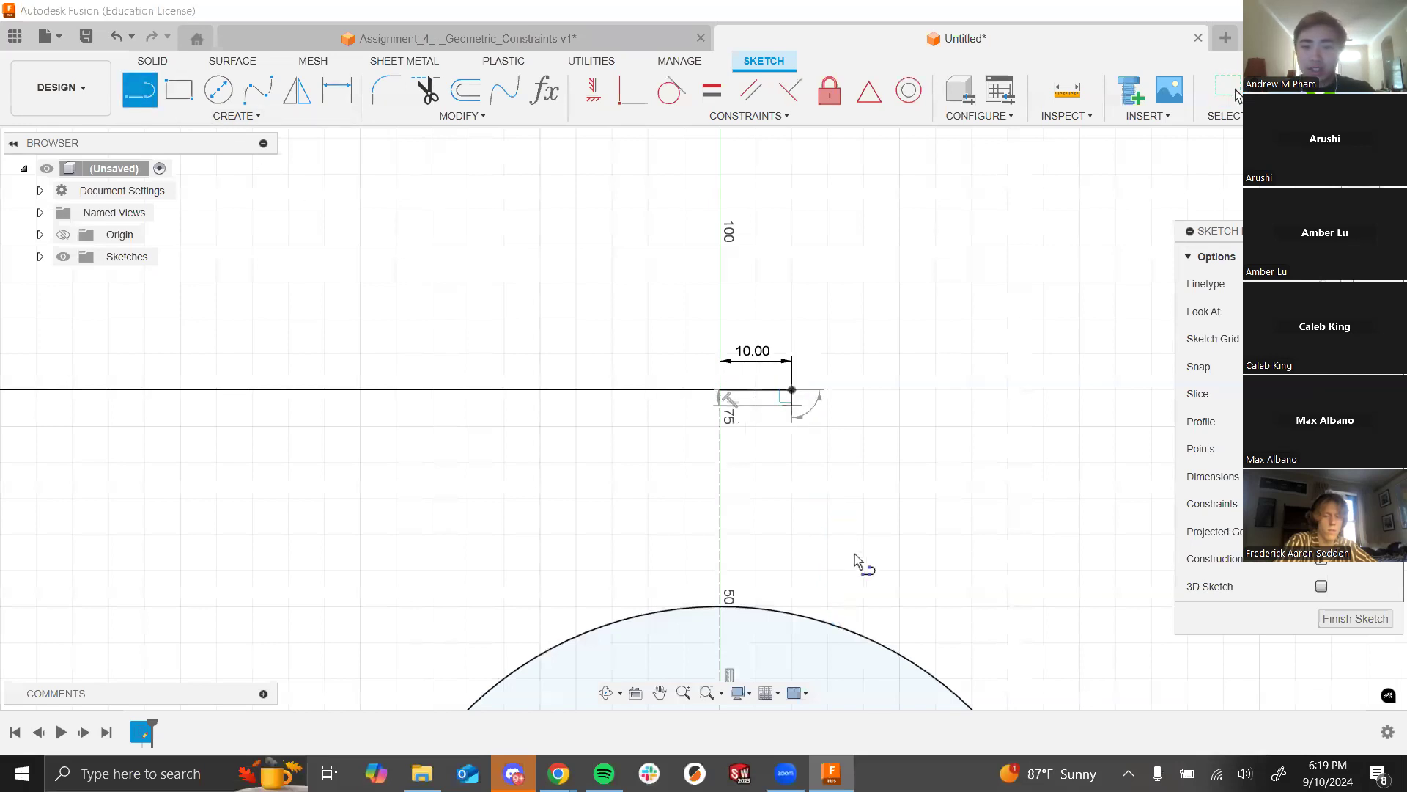
click(862, 598)
key(Escape)
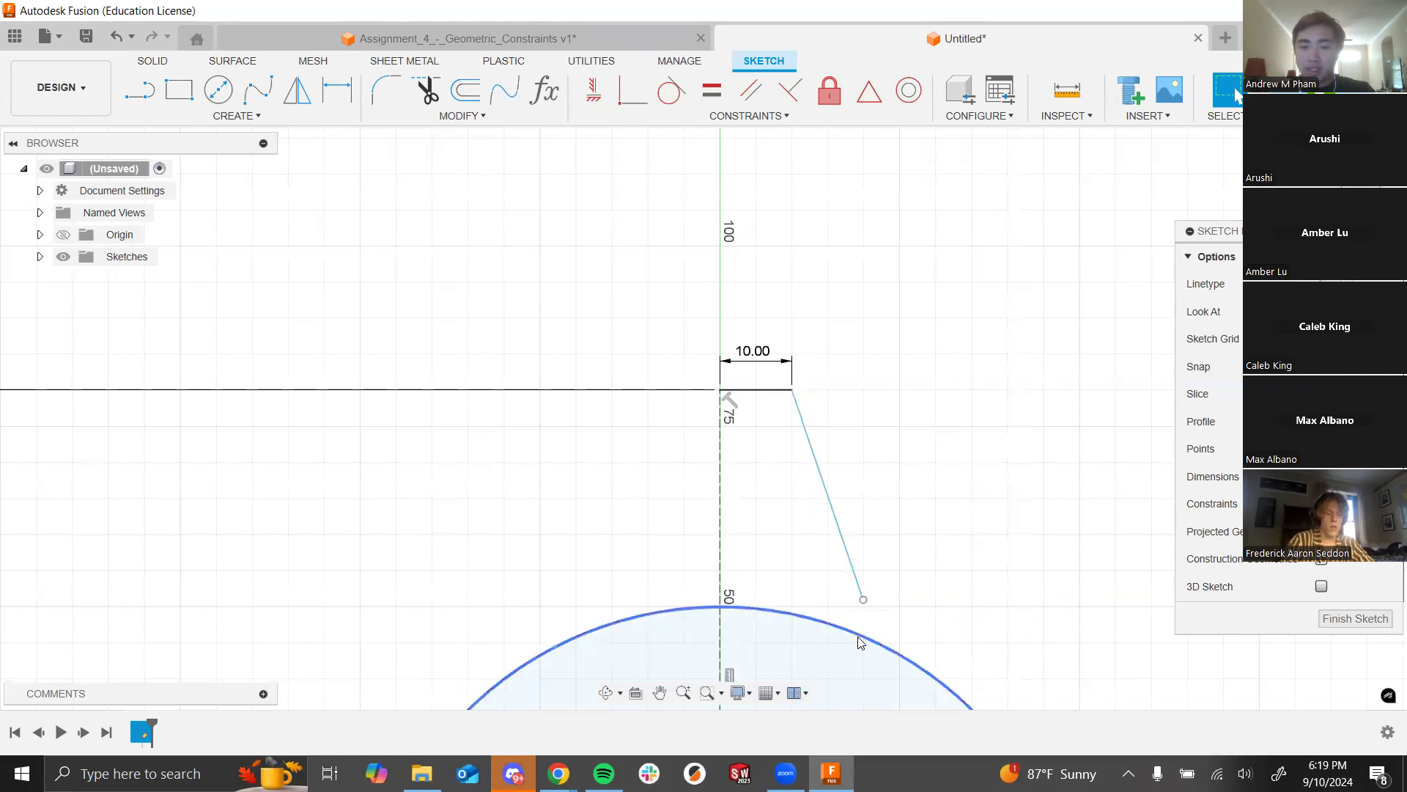
click(864, 599)
shift+click(880, 645)
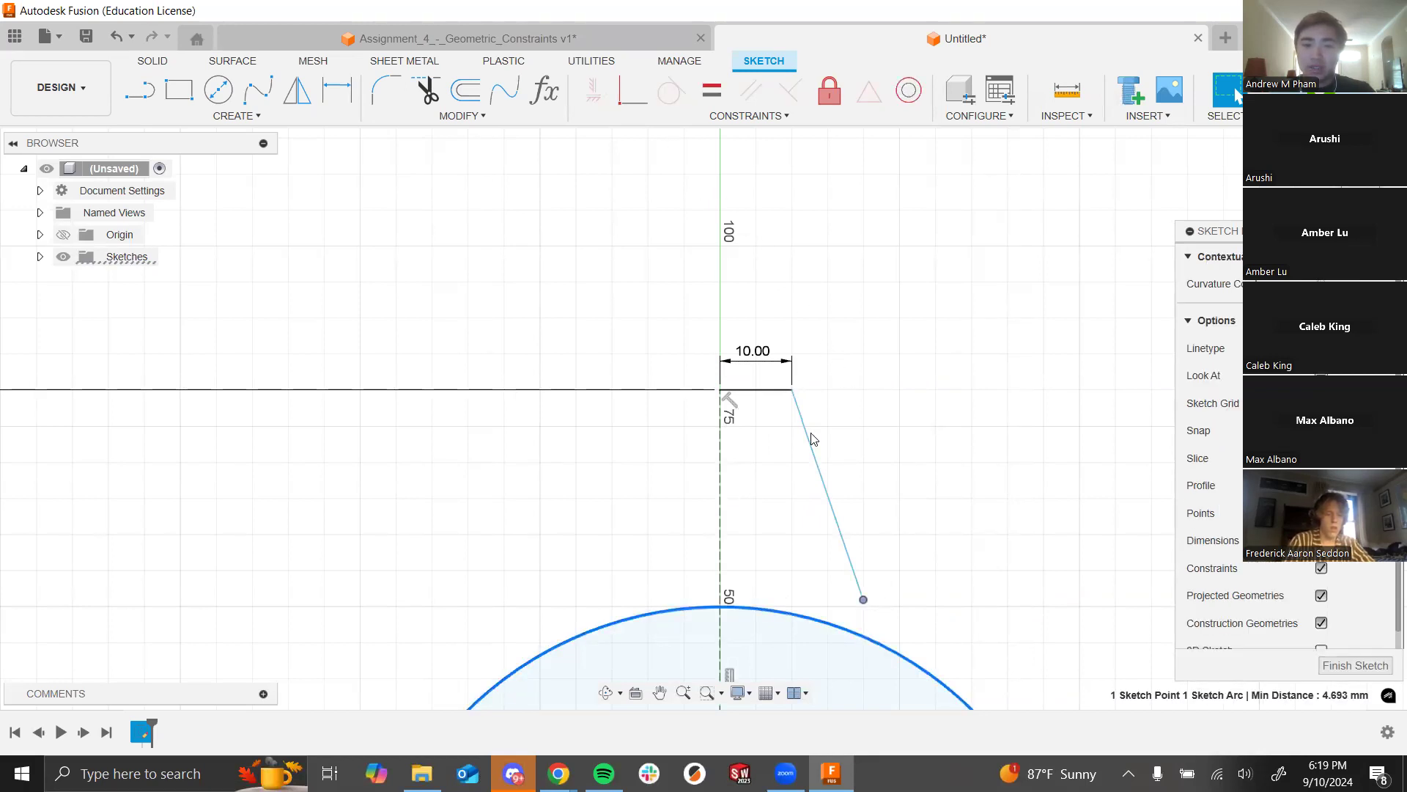
click(633, 90)
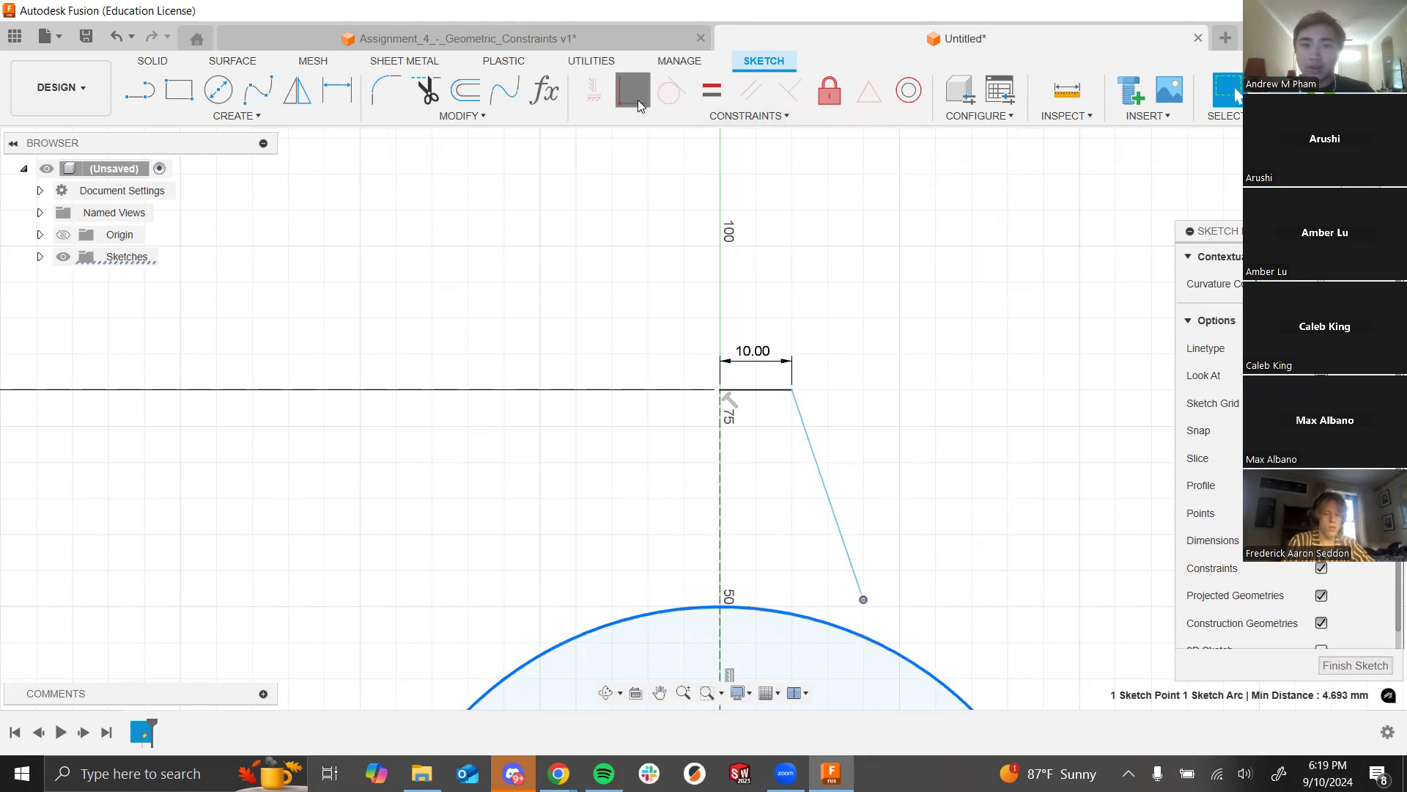
key(Escape)
click(780, 602)
drag(780, 611, 861, 635)
Step: Dimension the angle between the top edge and slanted side at 110°
key(d)
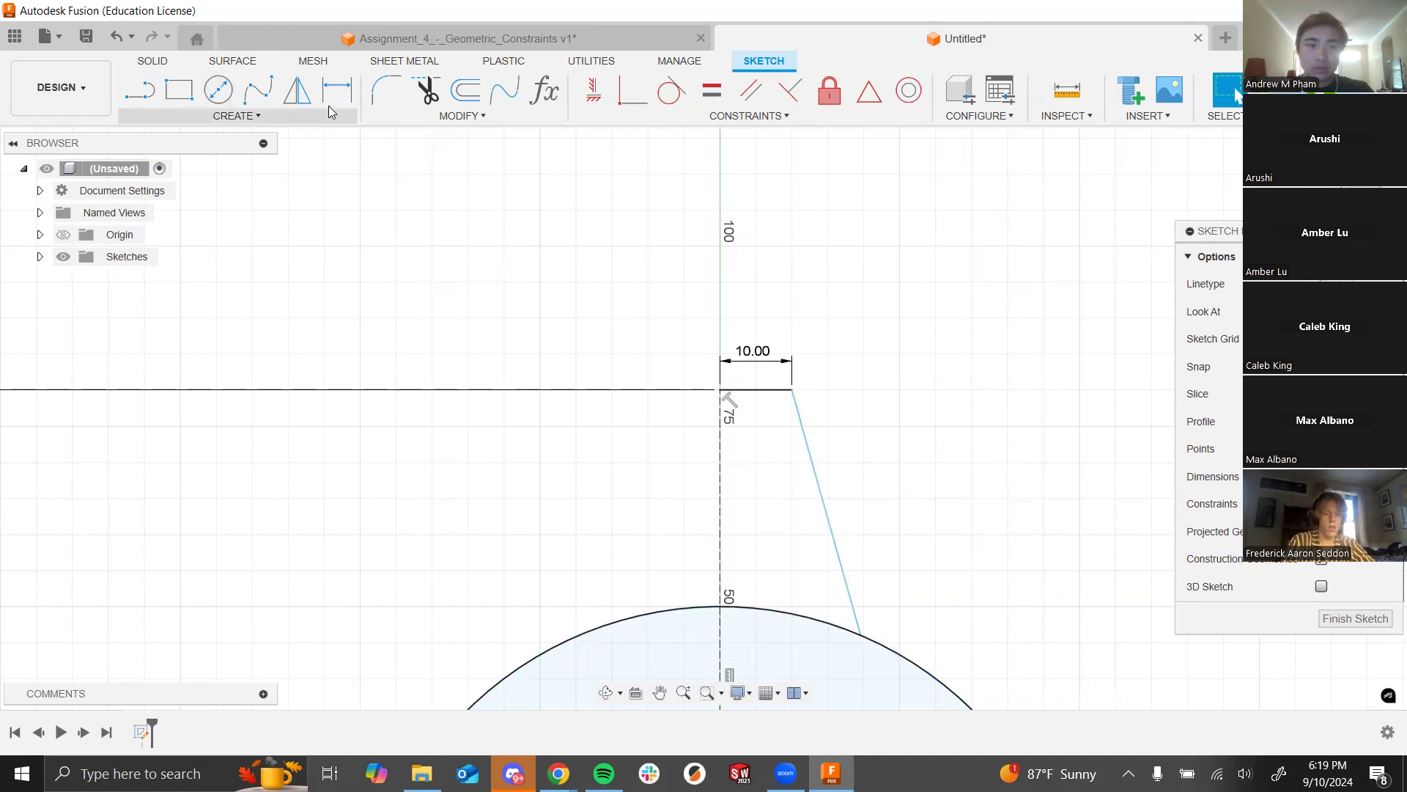
click(761, 389)
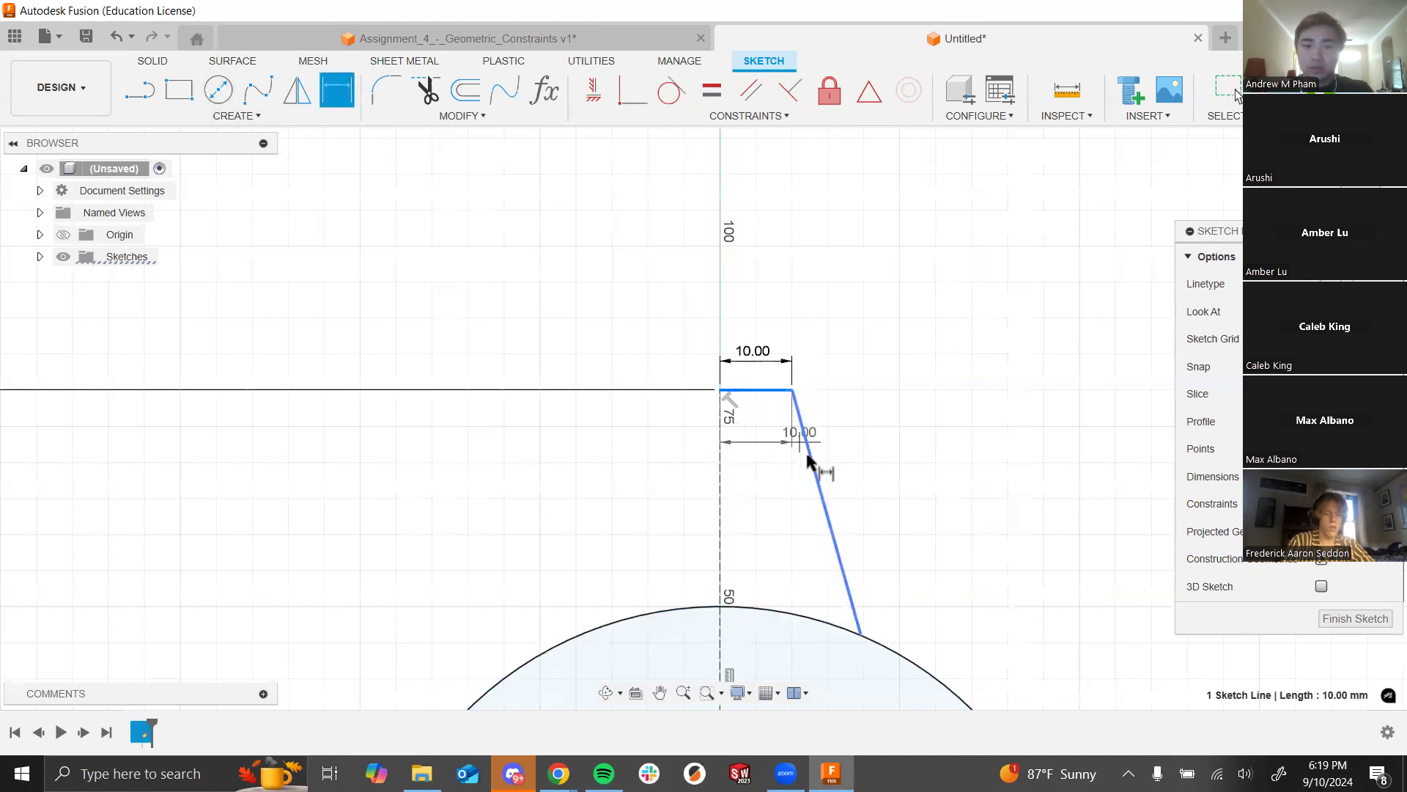
click(809, 469)
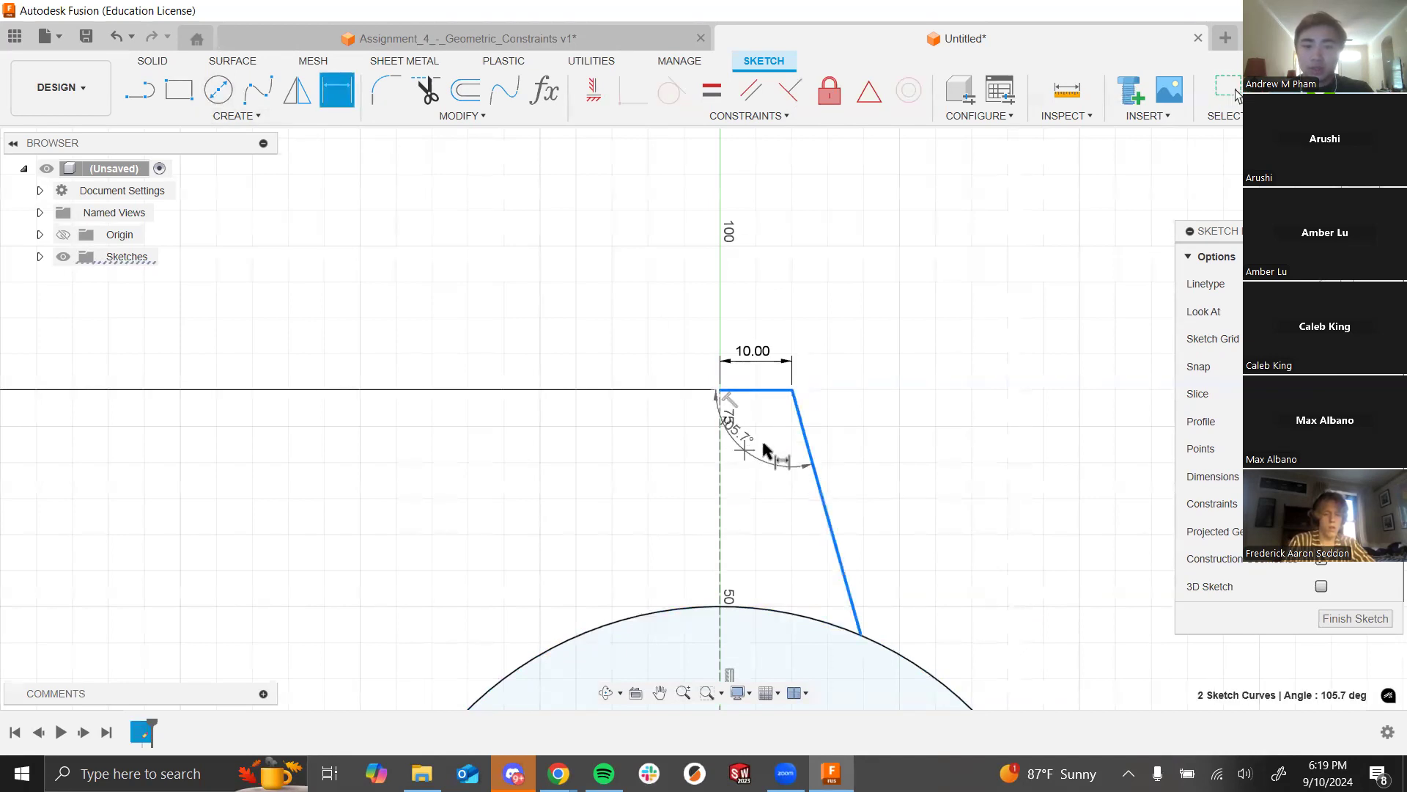
click(929, 434)
text(110)
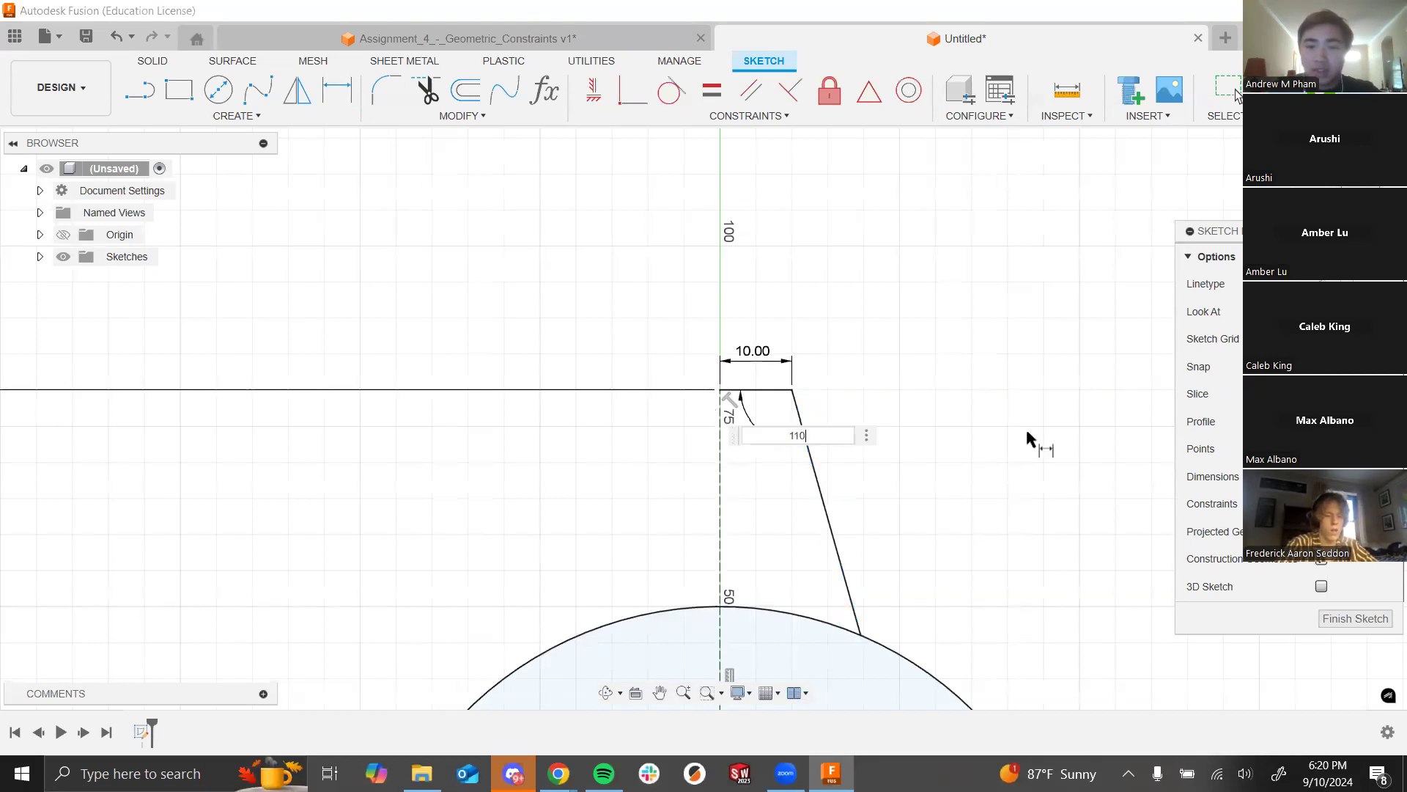
key(Return)
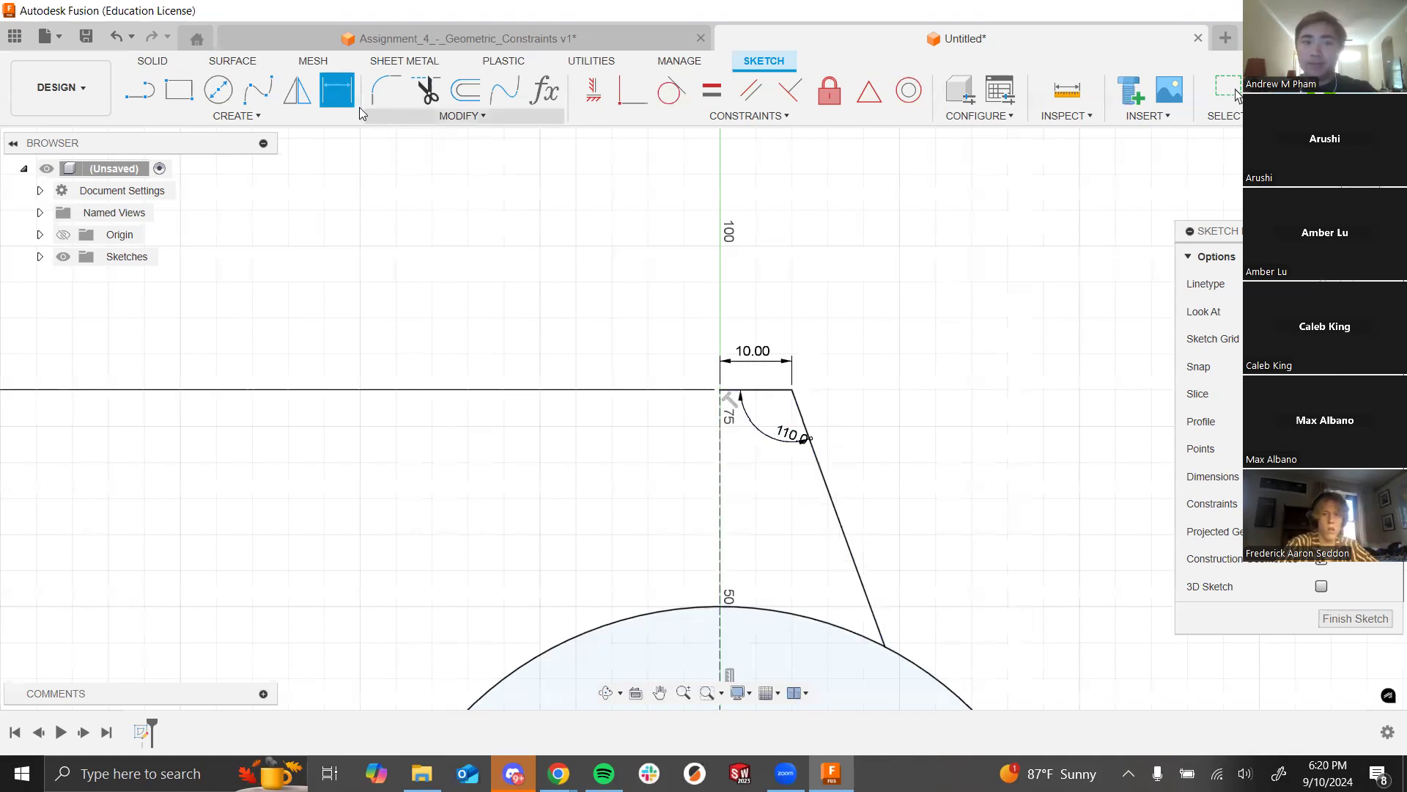
Step: Replace the 110° angle dimension with a new 100° angle dimension
click(778, 434)
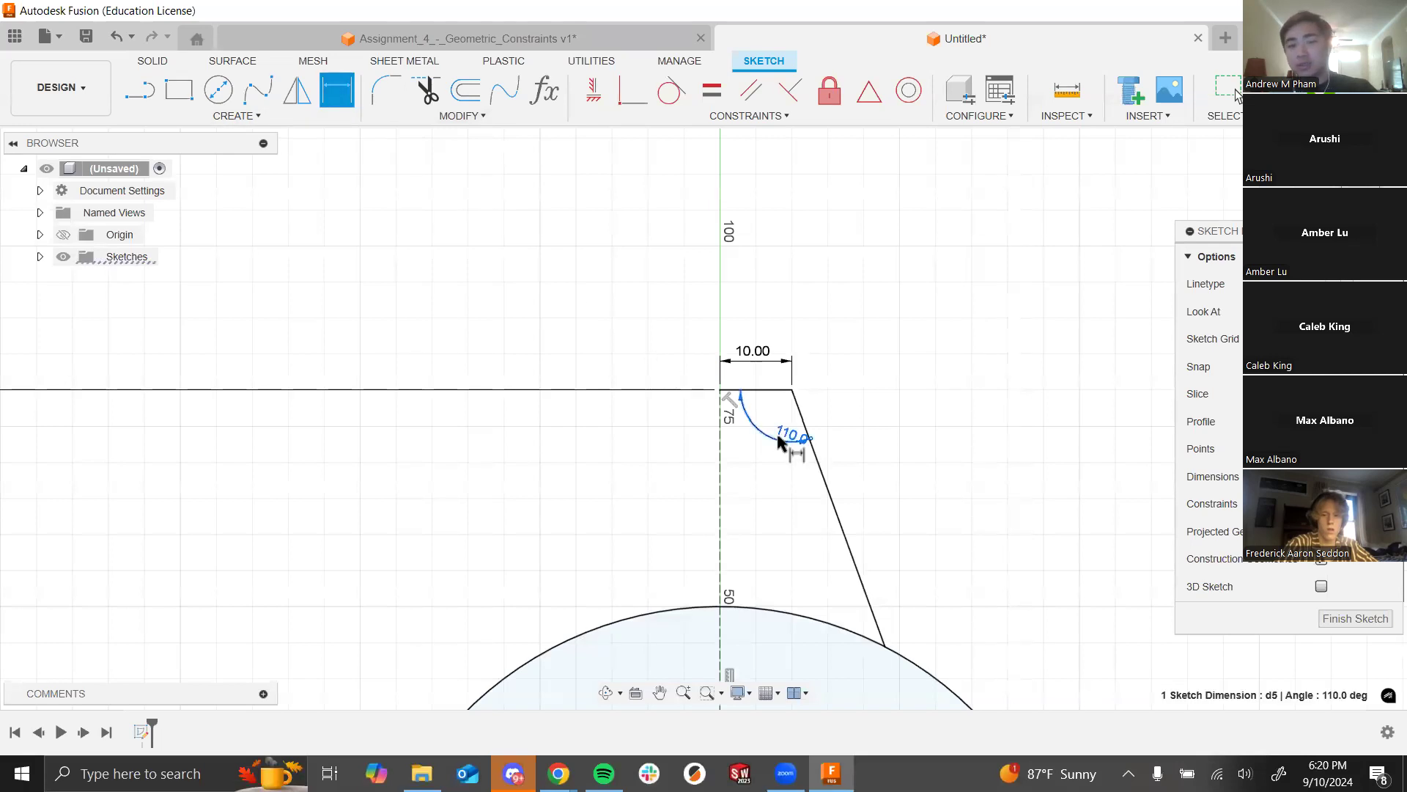
key(Delete)
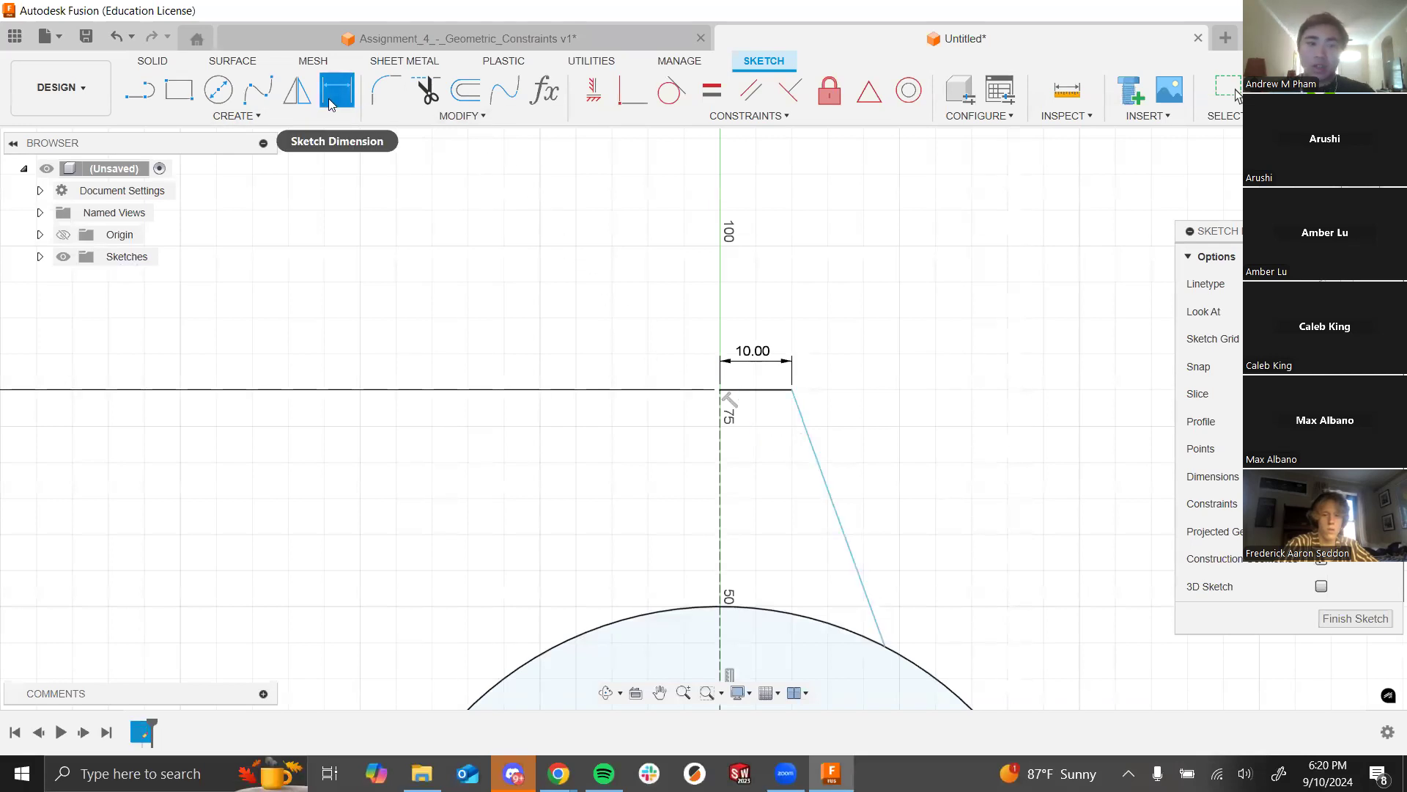
click(752, 388)
click(827, 483)
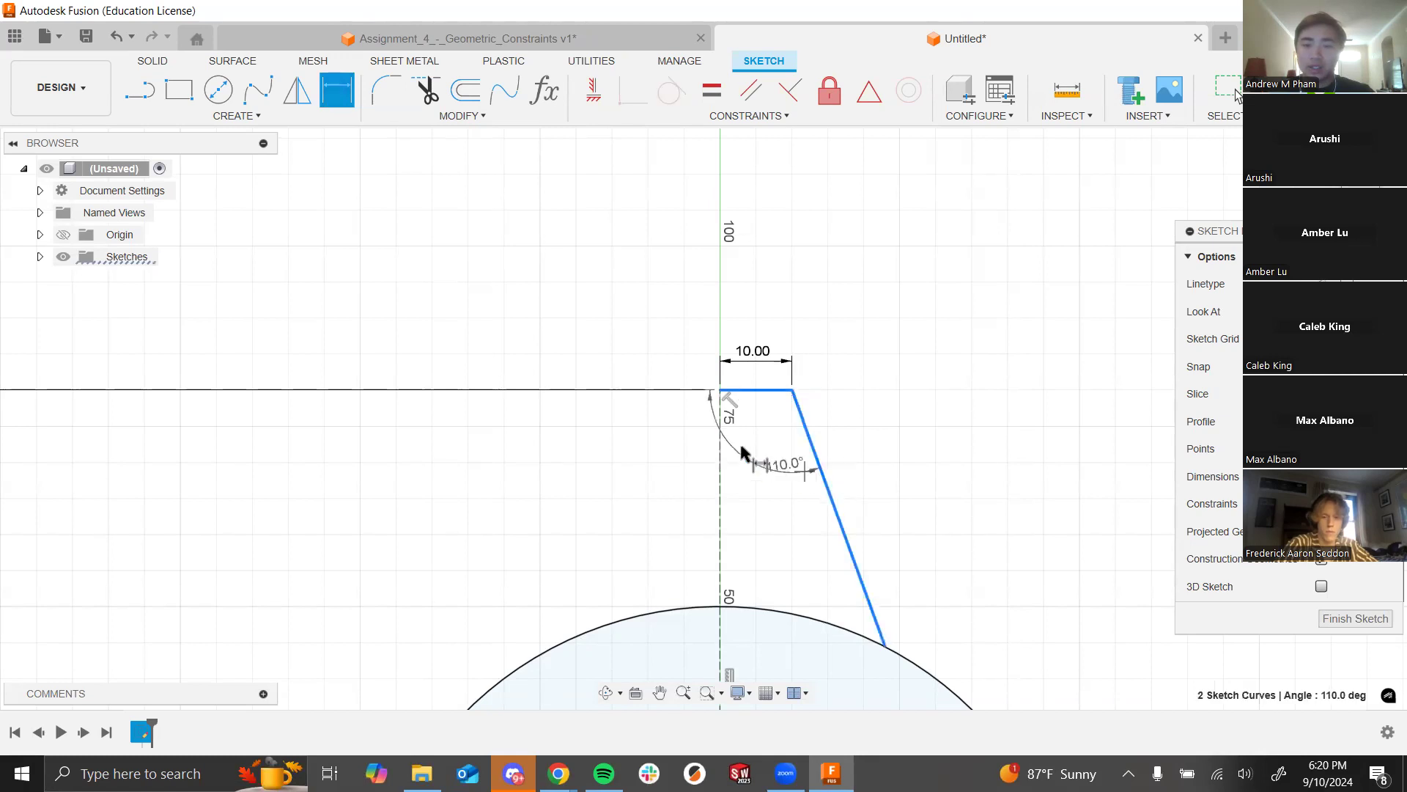
click(769, 417)
text(100)
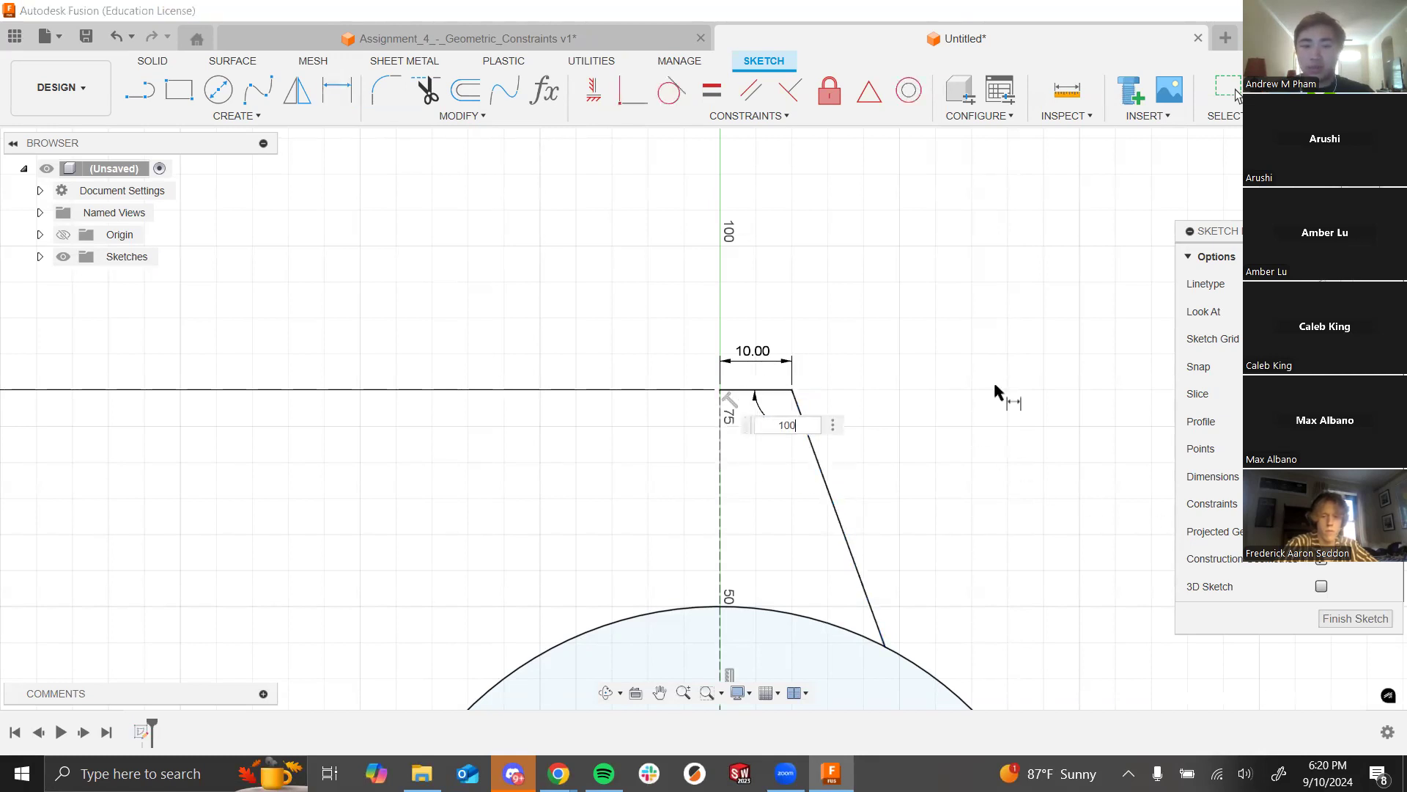
key(Return)
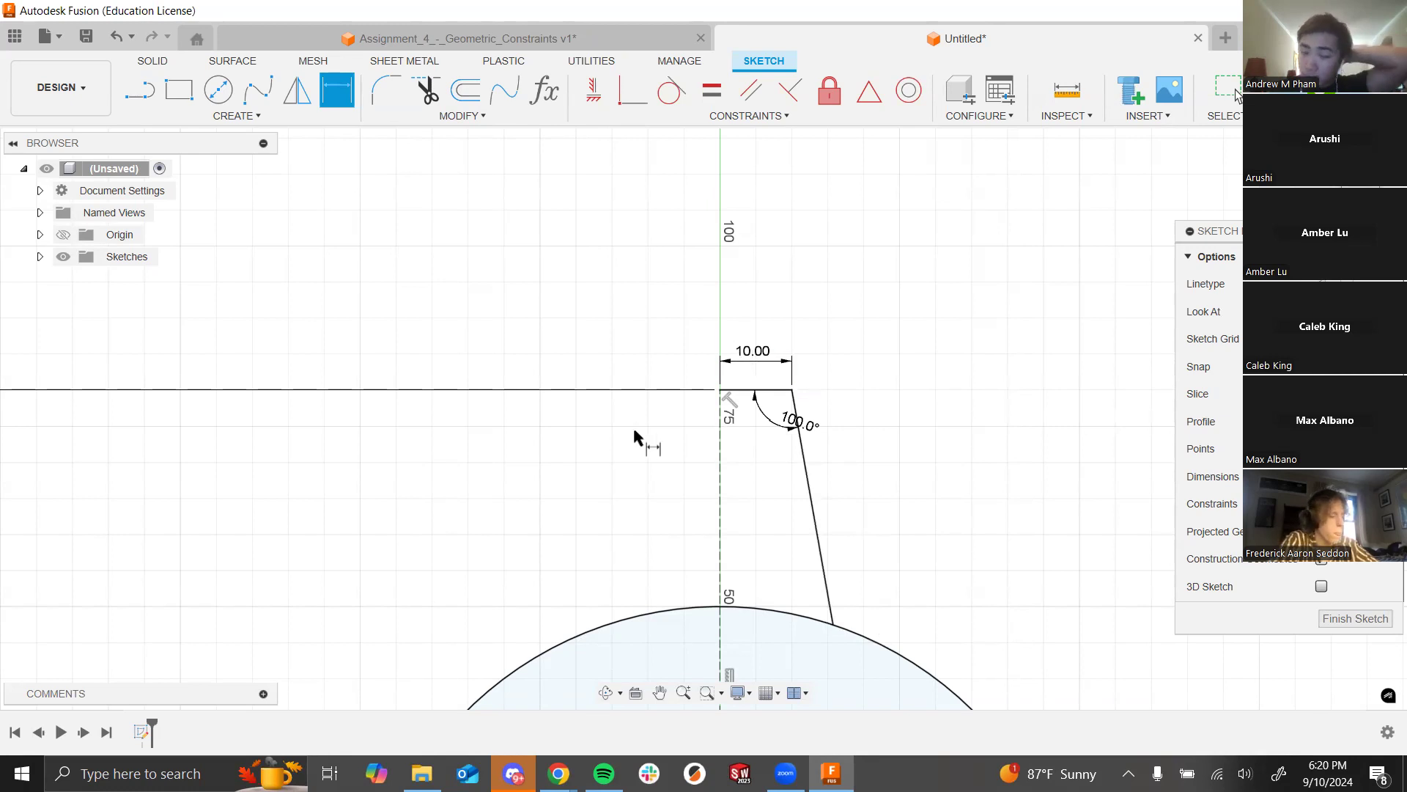
Step: Inspect the tooth and undo the angle back to 110°
scroll(649, 399, up, 3)
scroll(606, 351, down, 3)
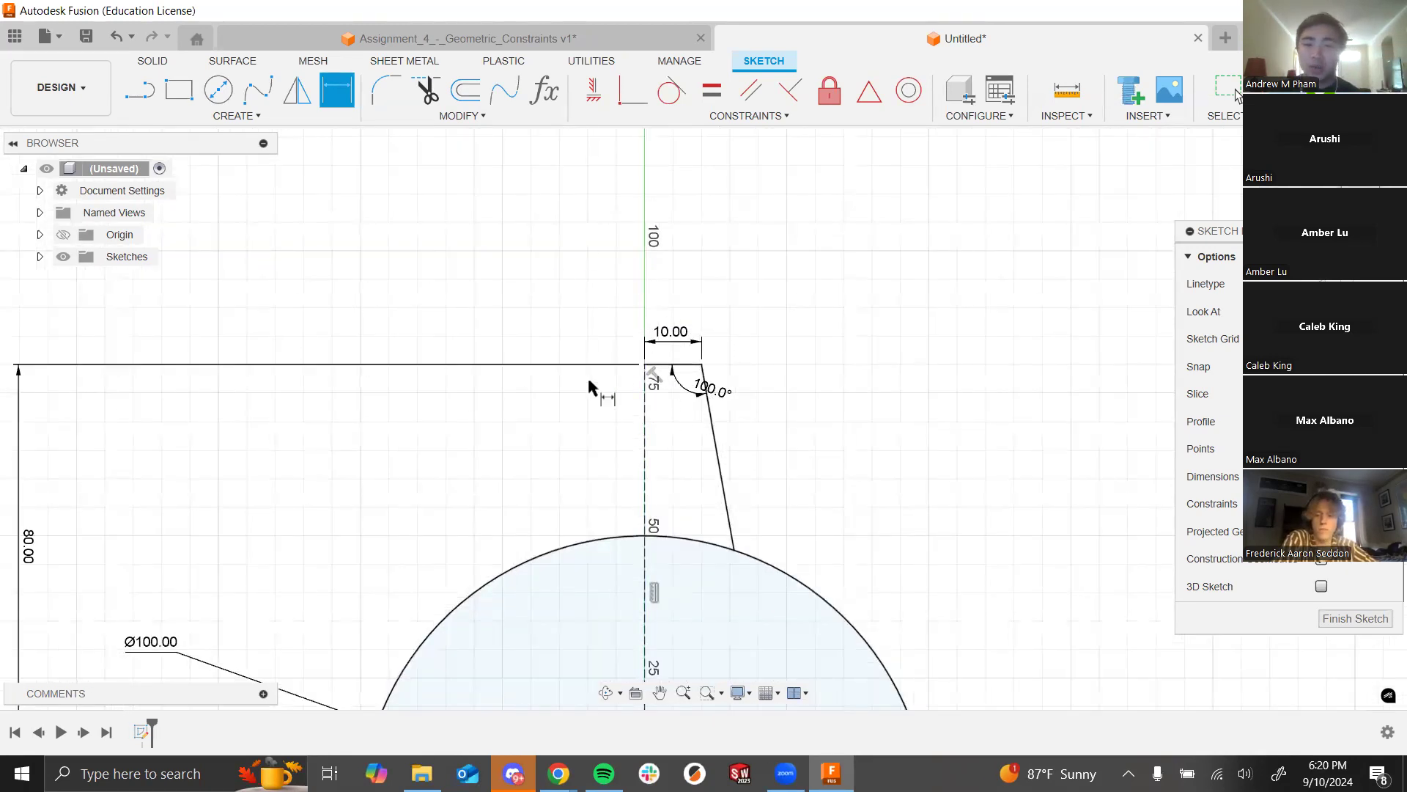
scroll(589, 380, down, 2)
scroll(656, 537, up, 3)
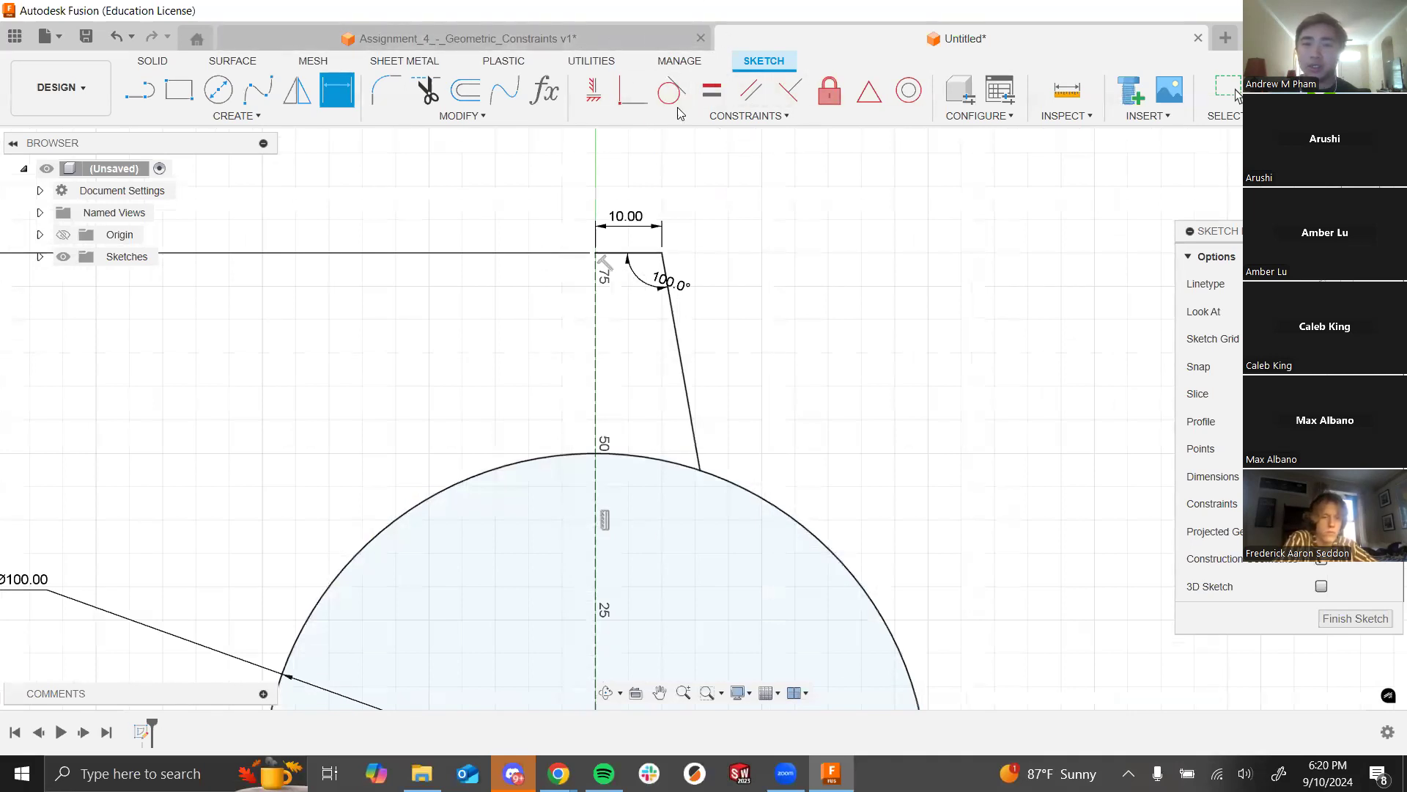
scroll(898, 534, down, 6)
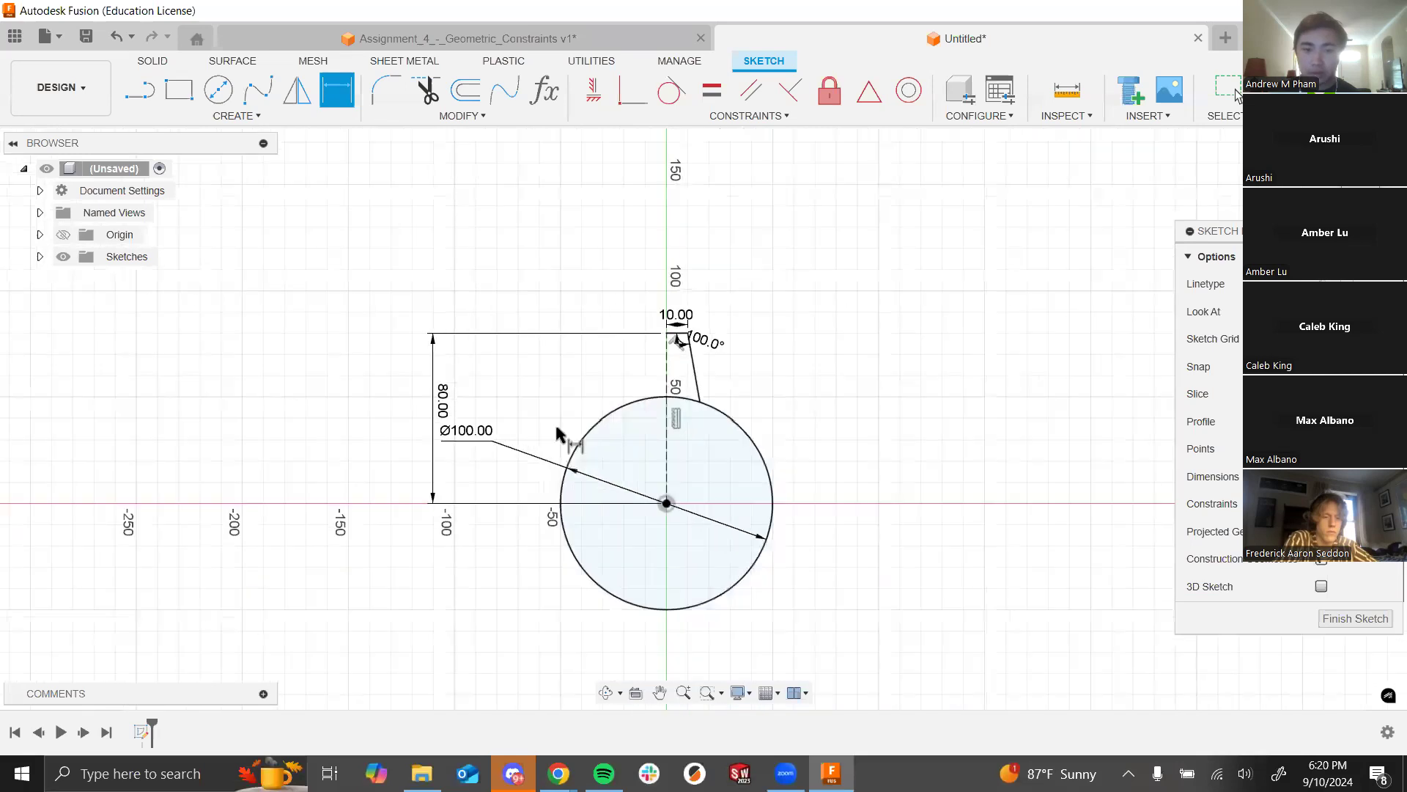
scroll(600, 359, up, 3)
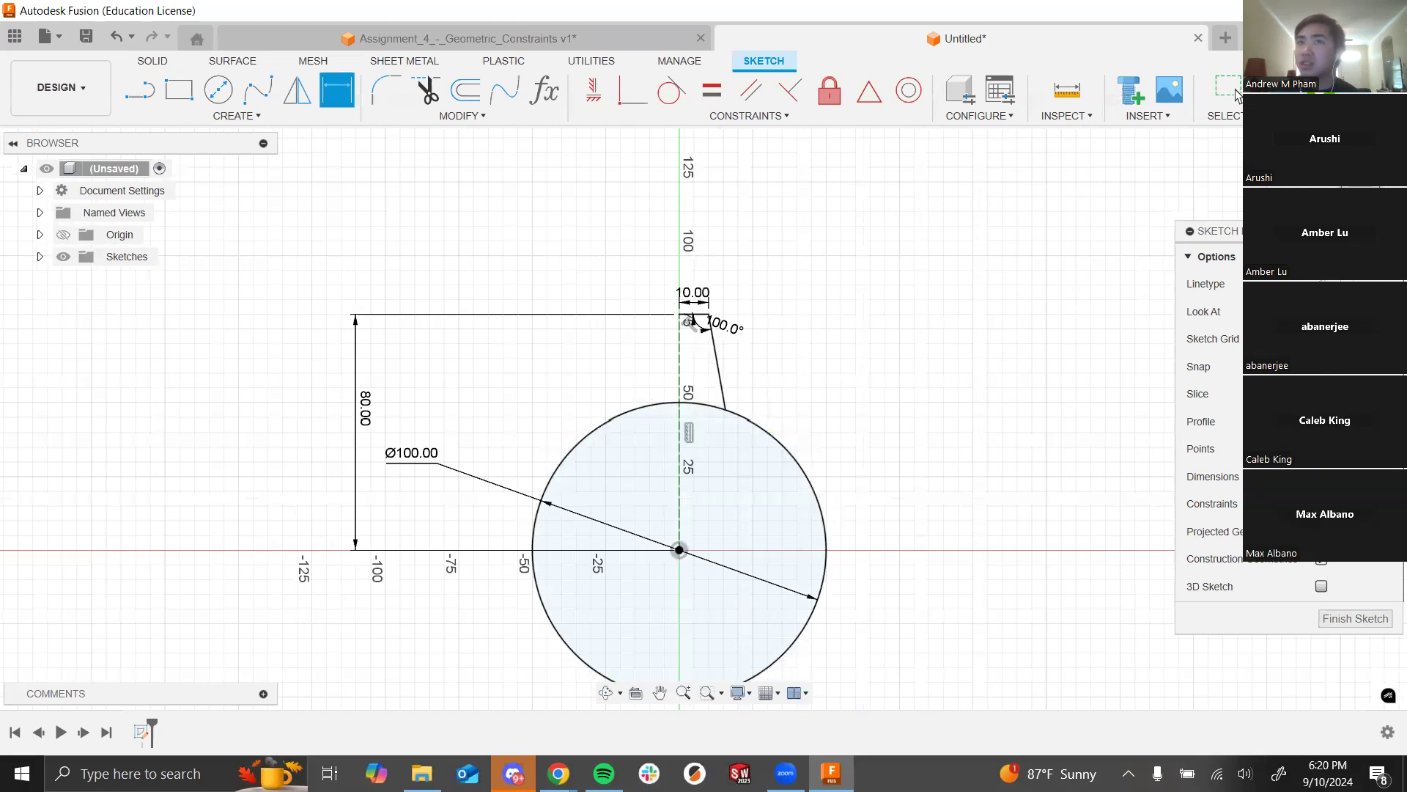
scroll(696, 396, down, 3)
scroll(689, 439, up, 2)
scroll(605, 340, up, 2)
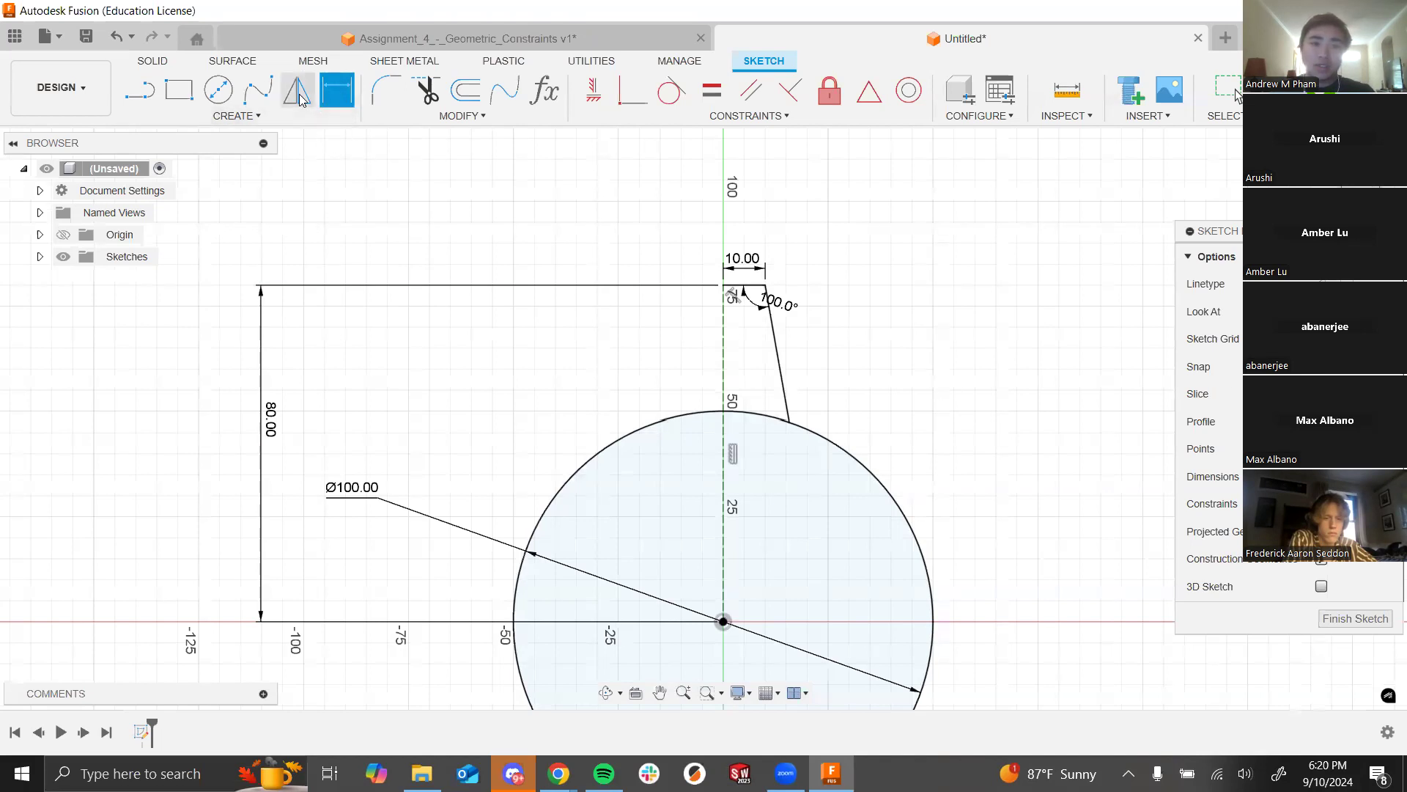
key(ctrl+z)
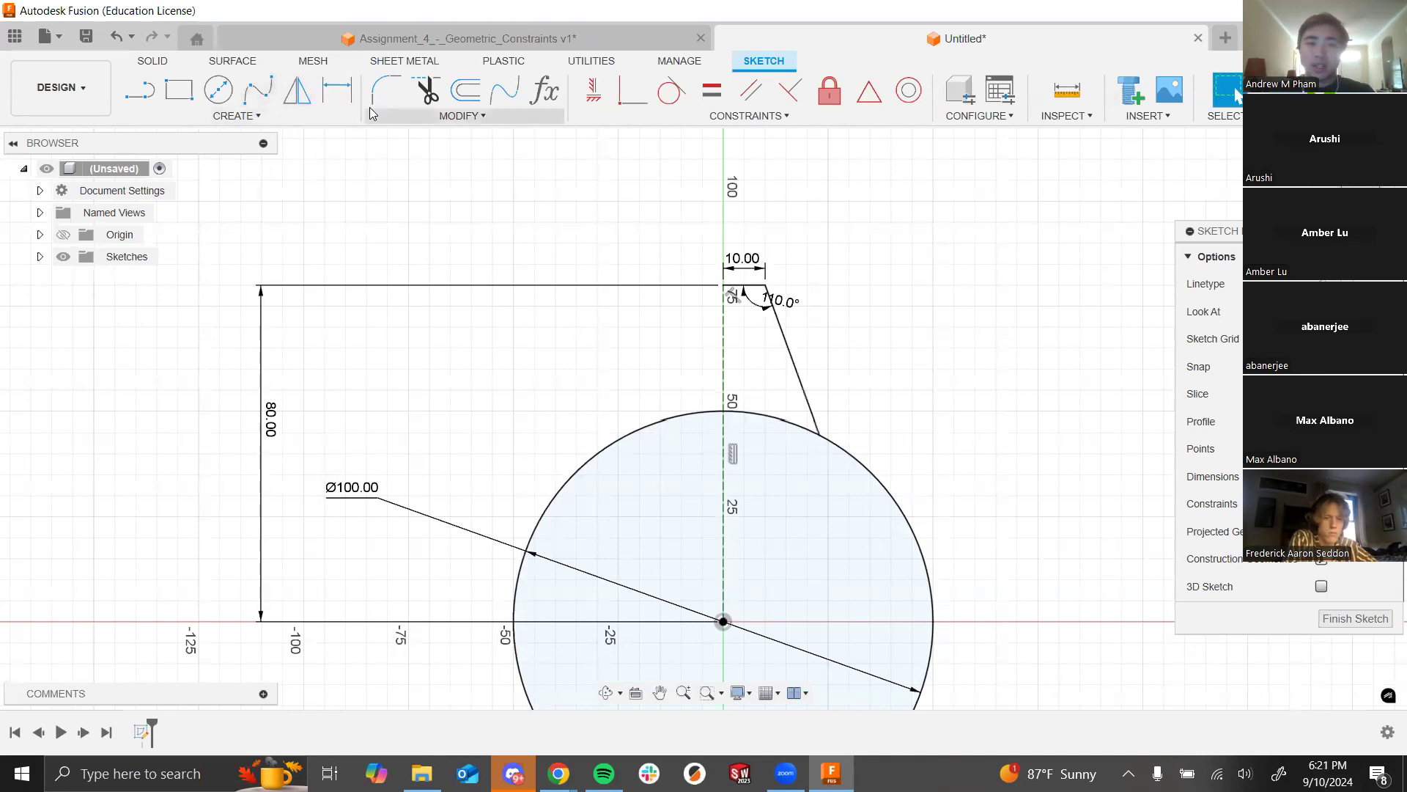
Step: Mirror the 10 mm top edge and sloped flank across the vertical centre line, then select the 110° angle
click(288, 96)
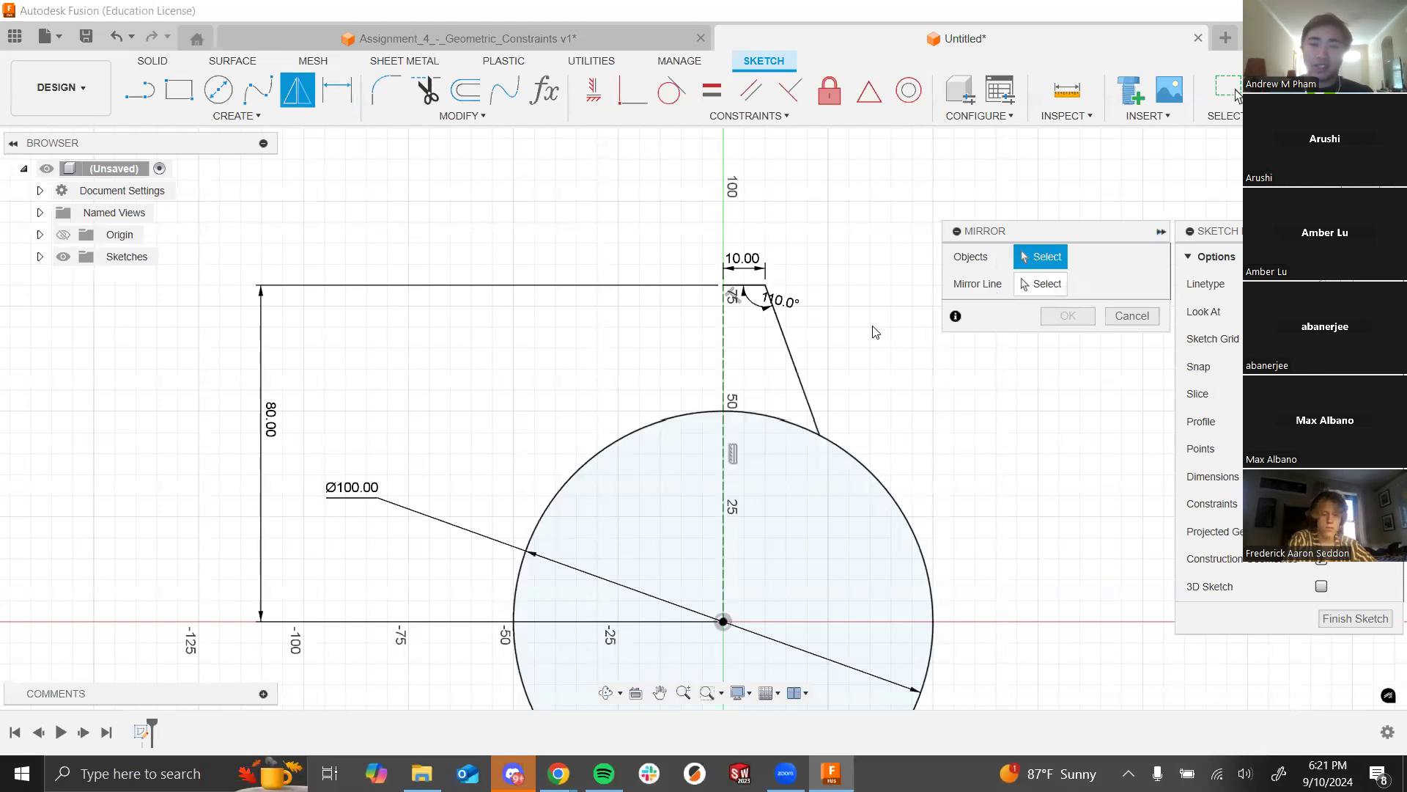
click(762, 286)
click(801, 380)
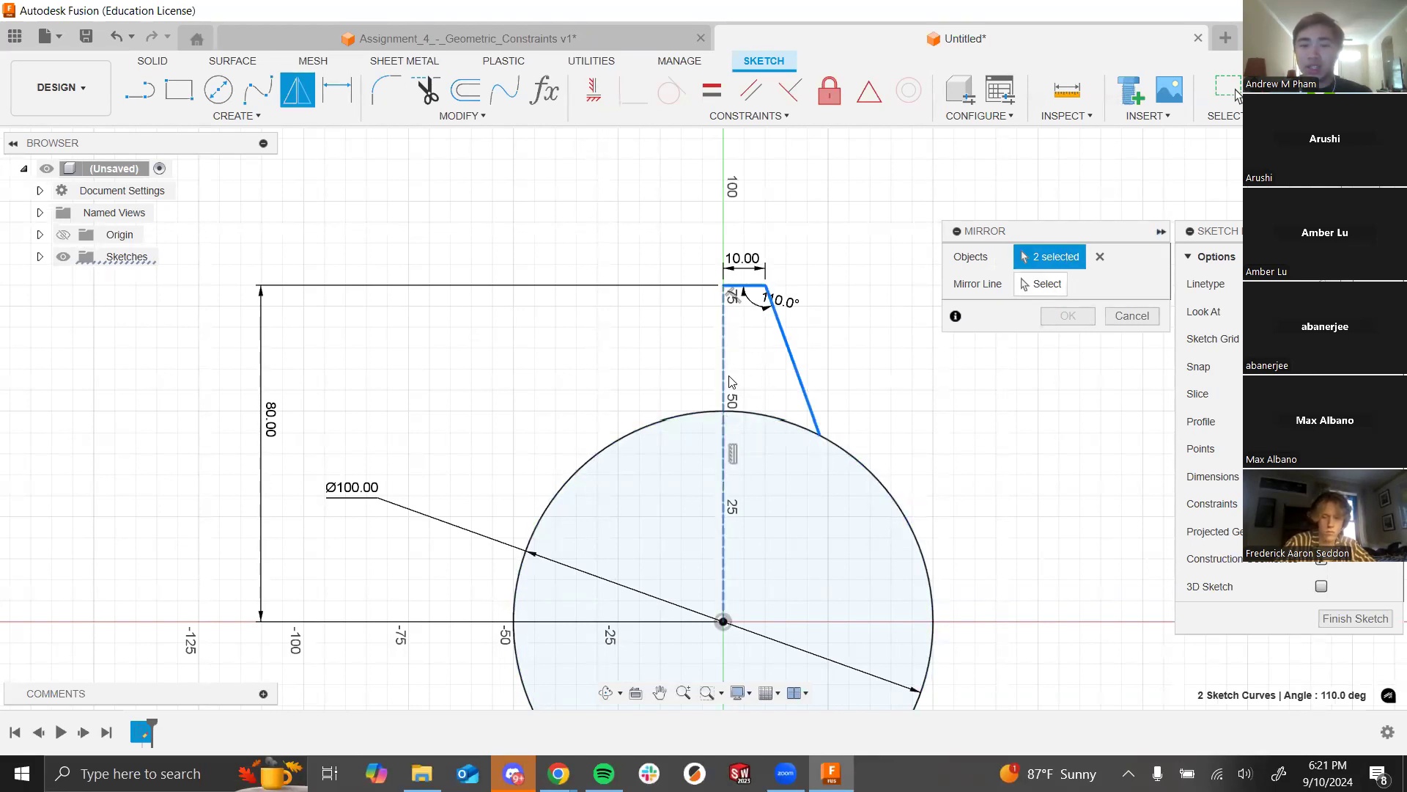
click(1045, 290)
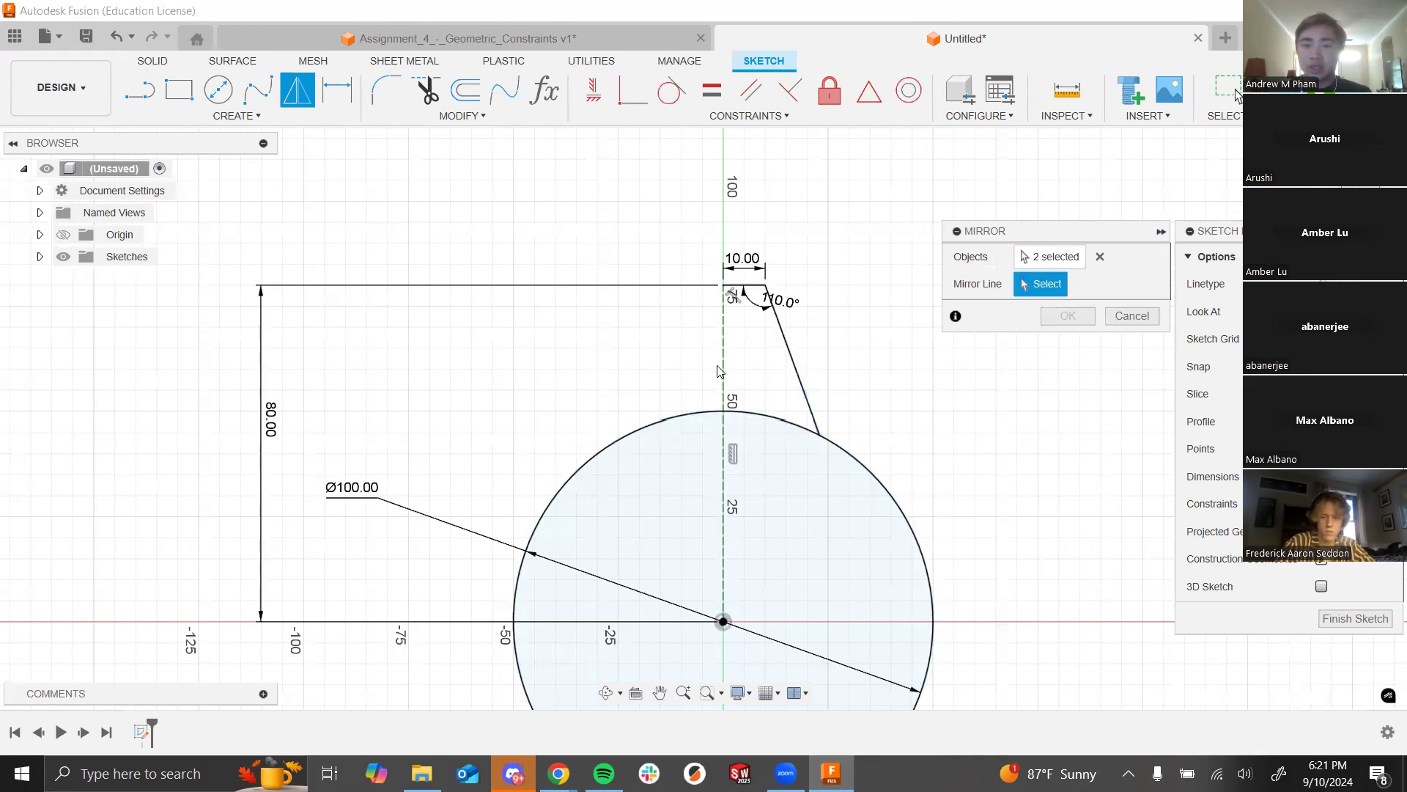
click(723, 370)
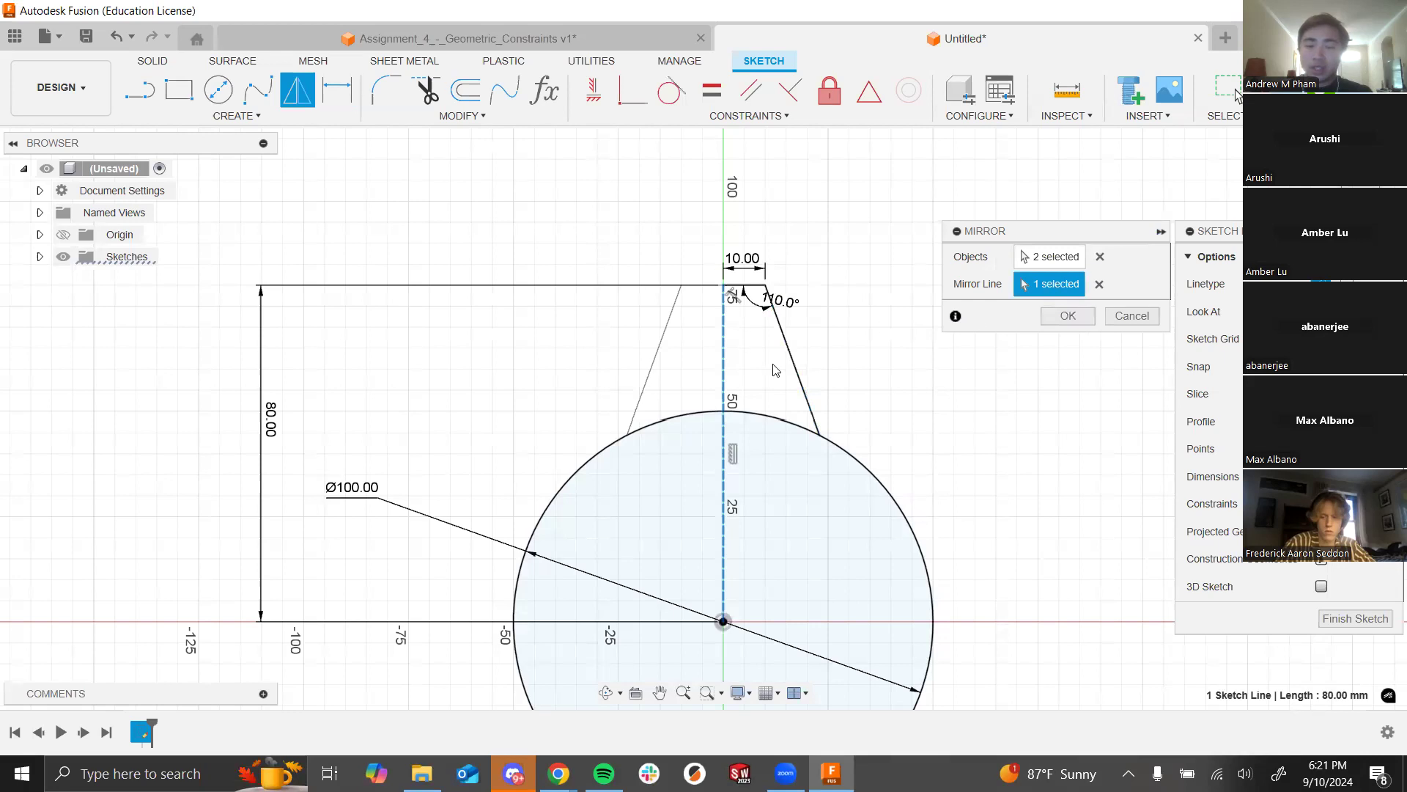
click(1072, 317)
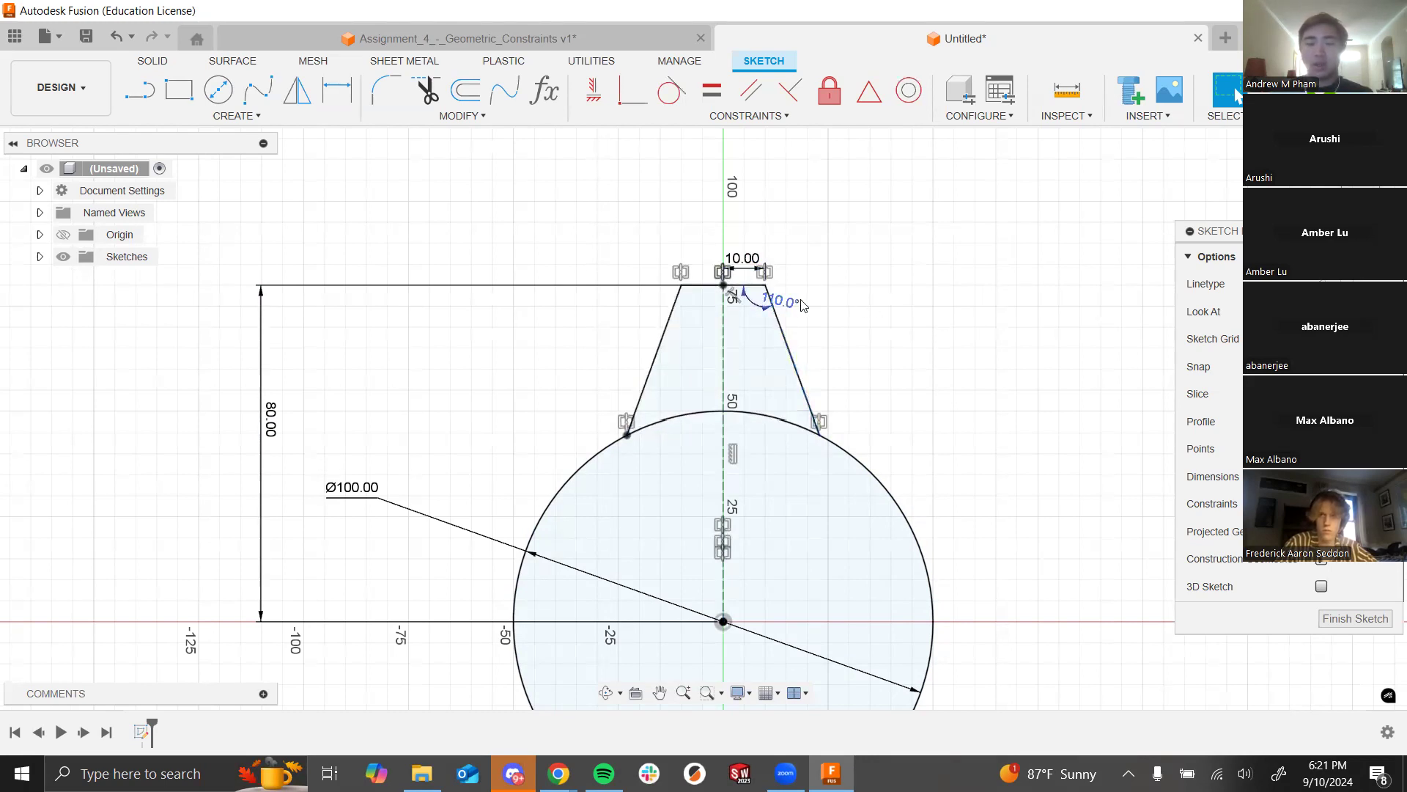
scroll(770, 308, up, 3)
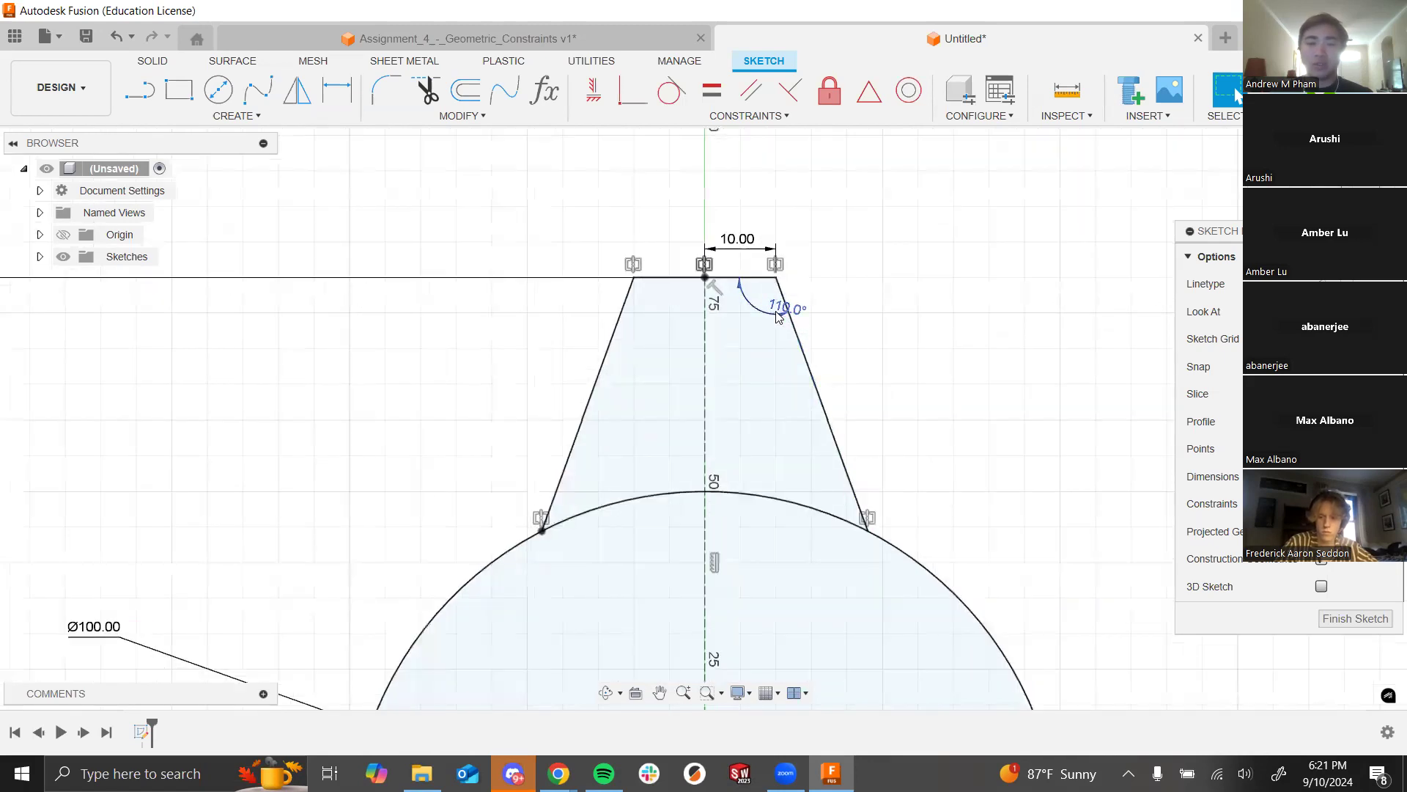
click(786, 307)
Step: Delete the 110° angle dimension and slide the right flank's lower end along the circle
key(Delete)
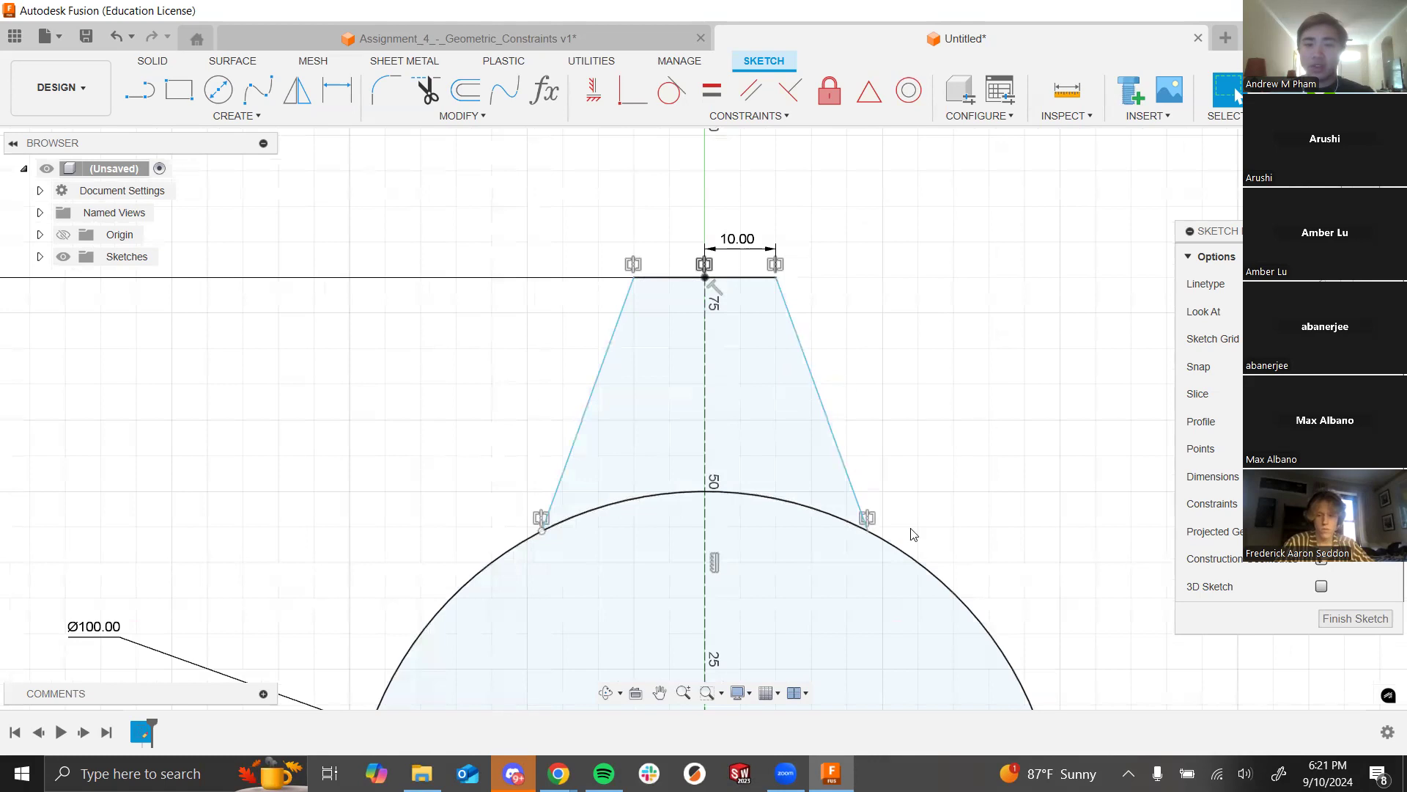
click(866, 529)
mouse_move(867, 531)
mouse_down()
mouse_move(777, 511)
mouse_move(867, 528)
mouse_move(993, 603)
mouse_move(826, 535)
mouse_move(889, 542)
mouse_up()
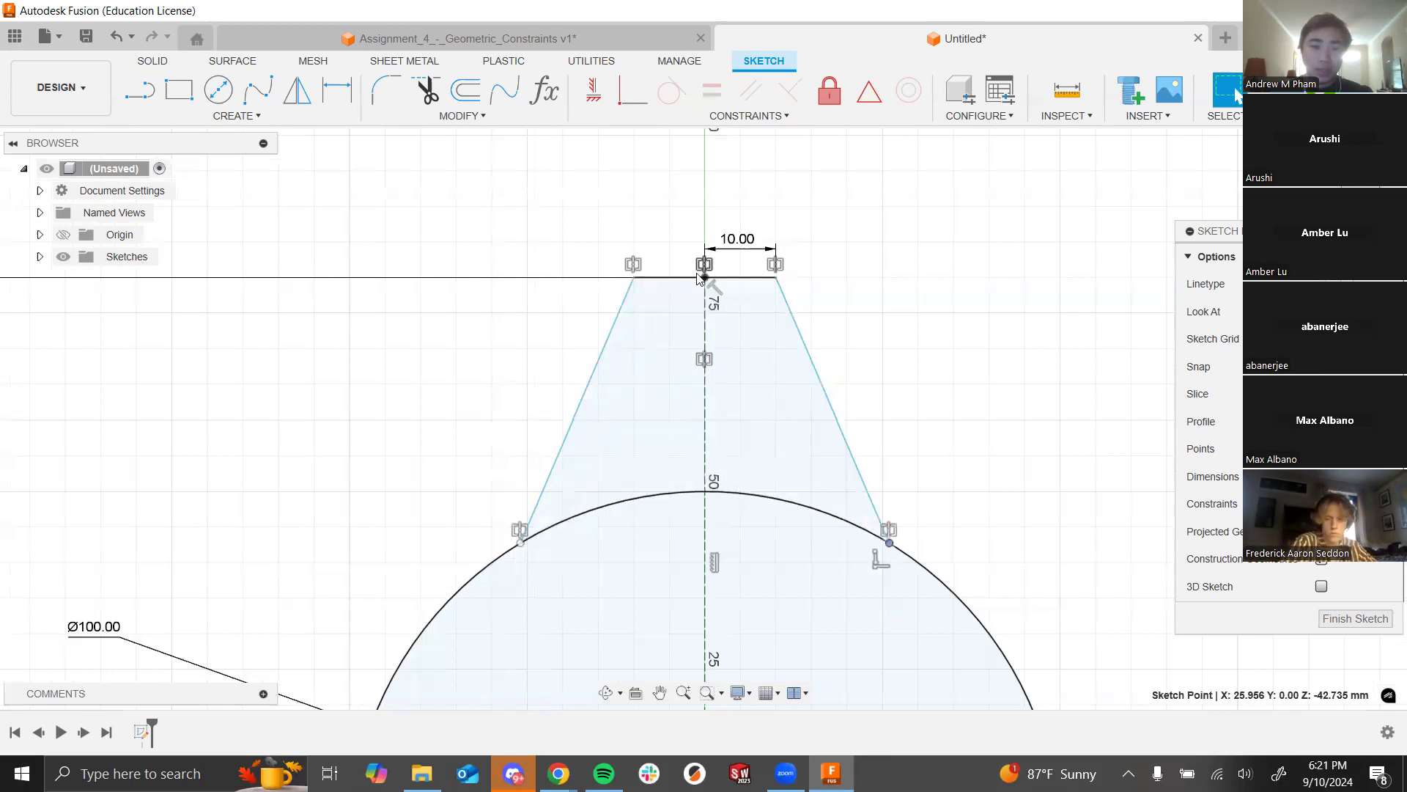
Step: Dimension a 110° angle between the tooth's top edge and right flank
click(342, 91)
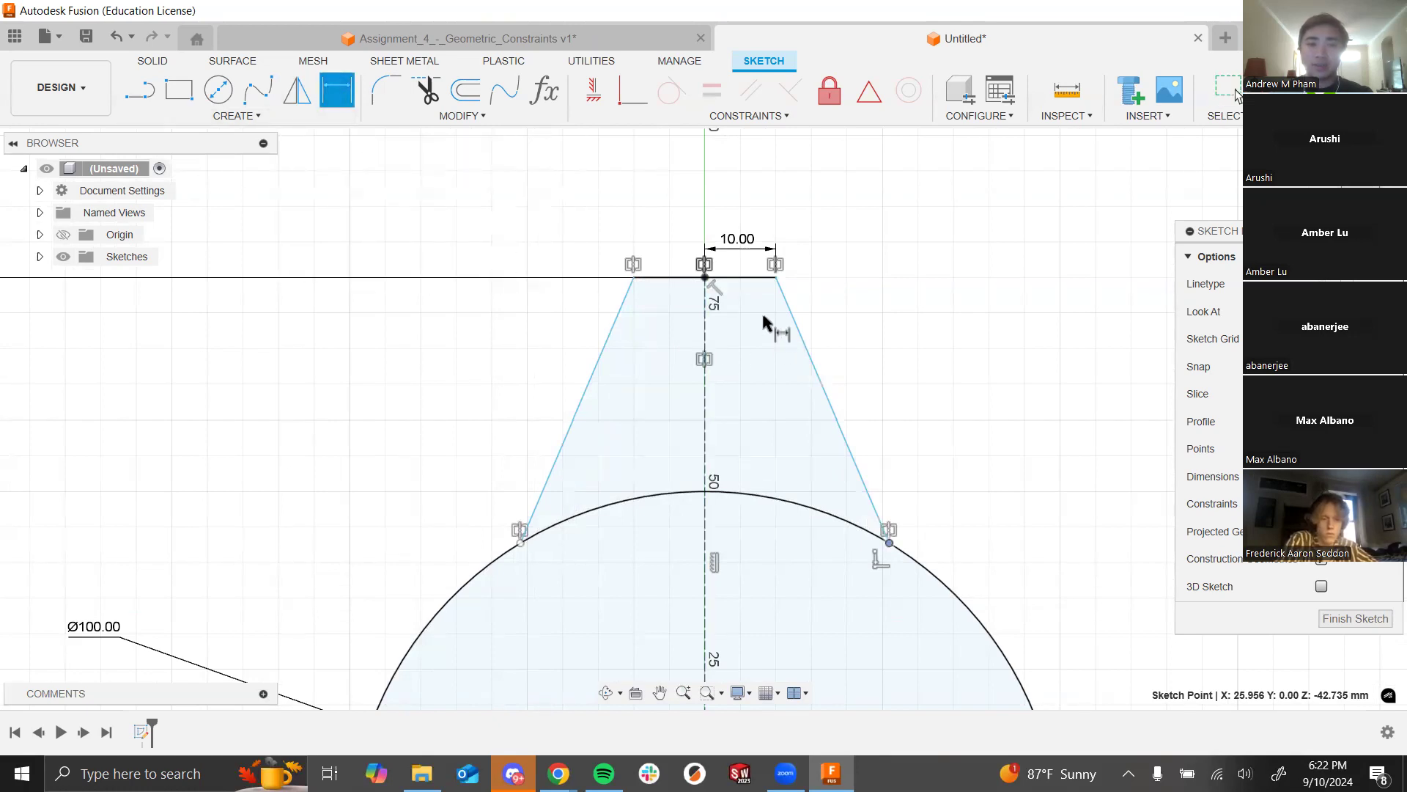
click(738, 279)
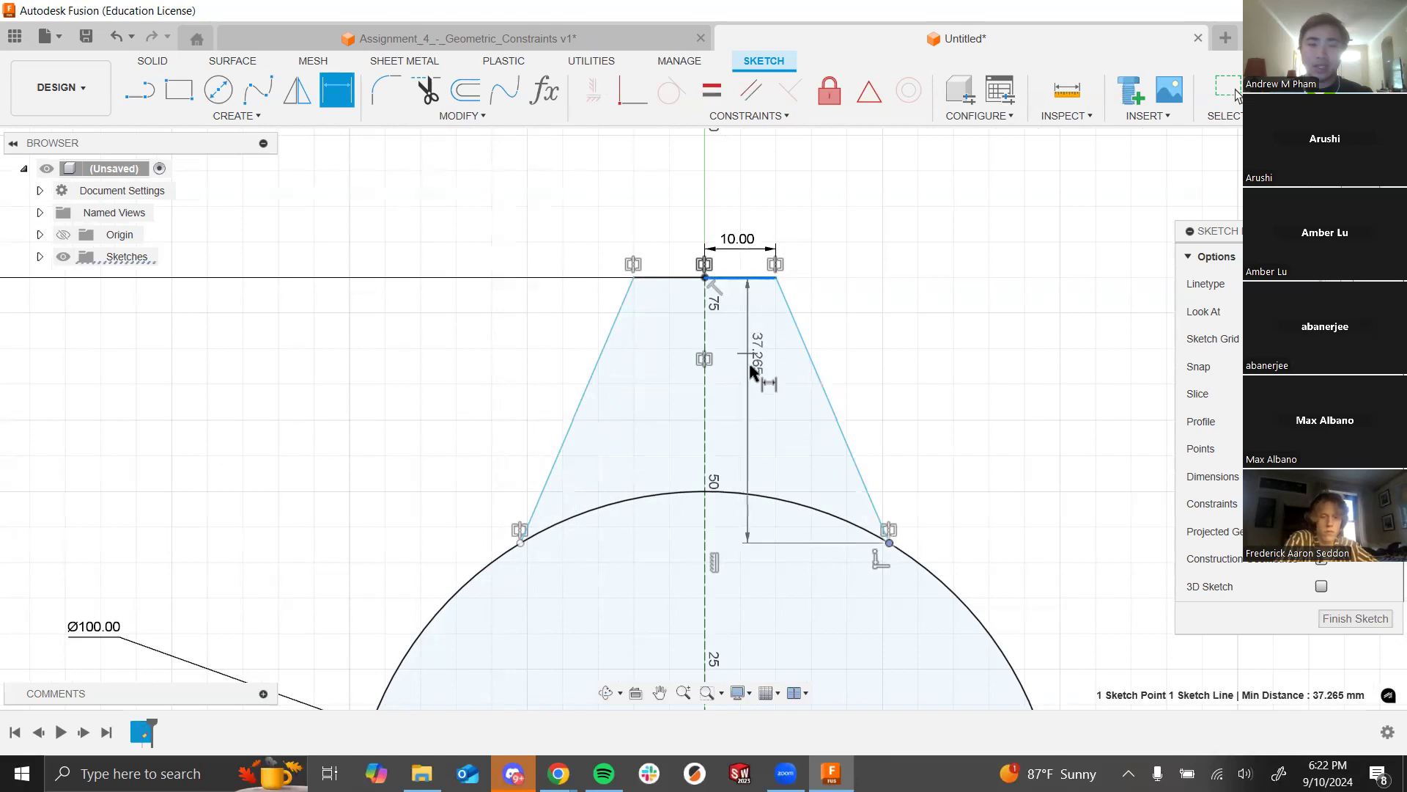
click(809, 360)
click(766, 329)
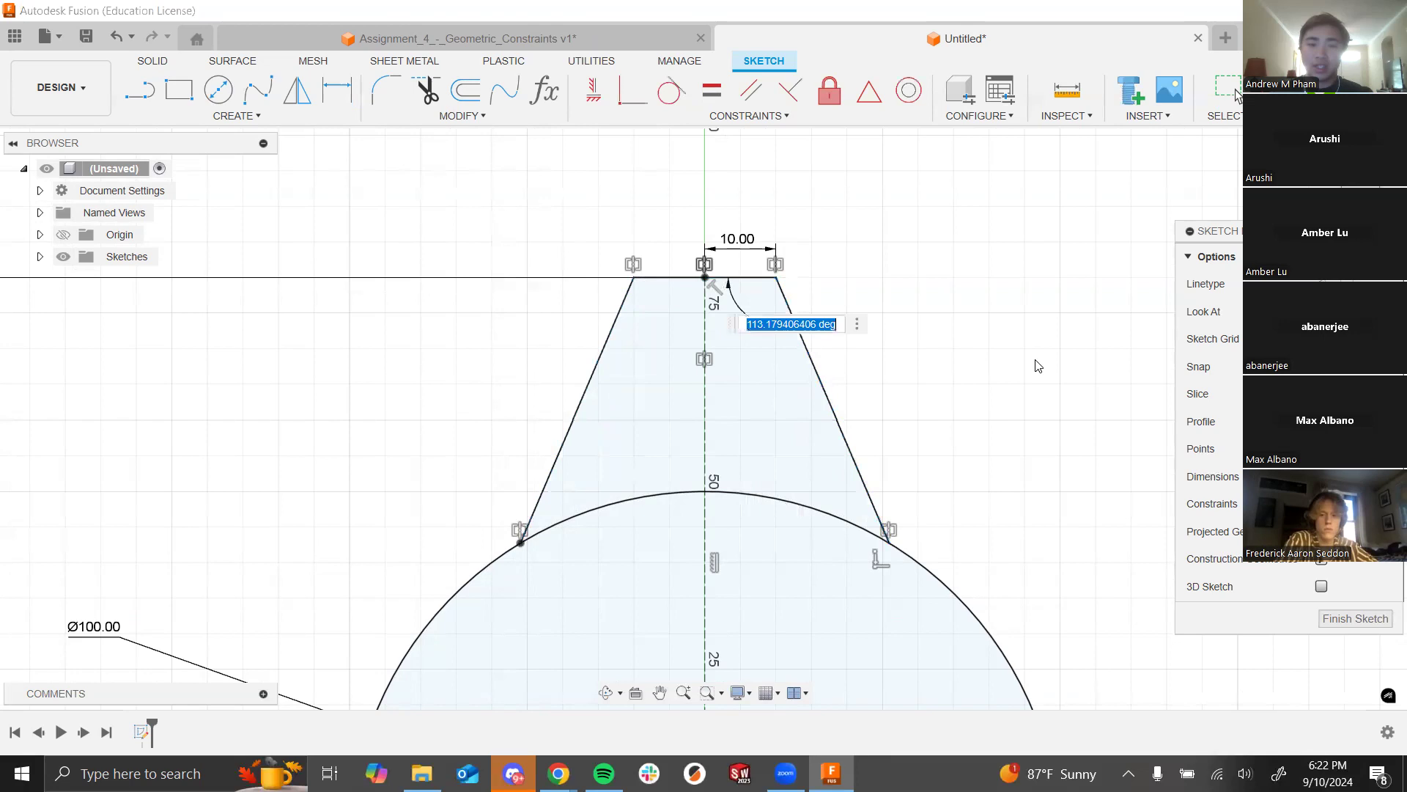
text(110)
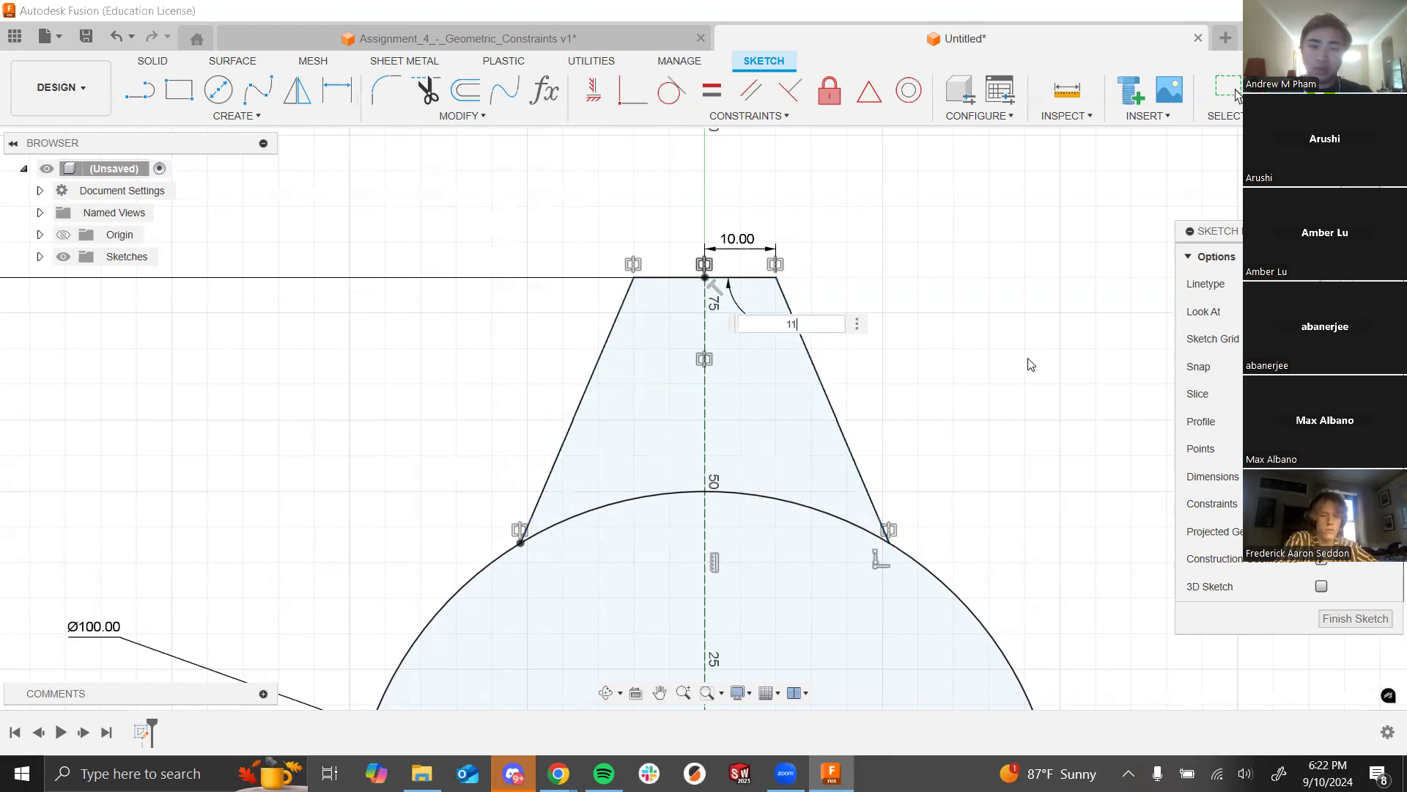
key(Return)
scroll(440, 344, down, 2)
scroll(505, 340, down, 5)
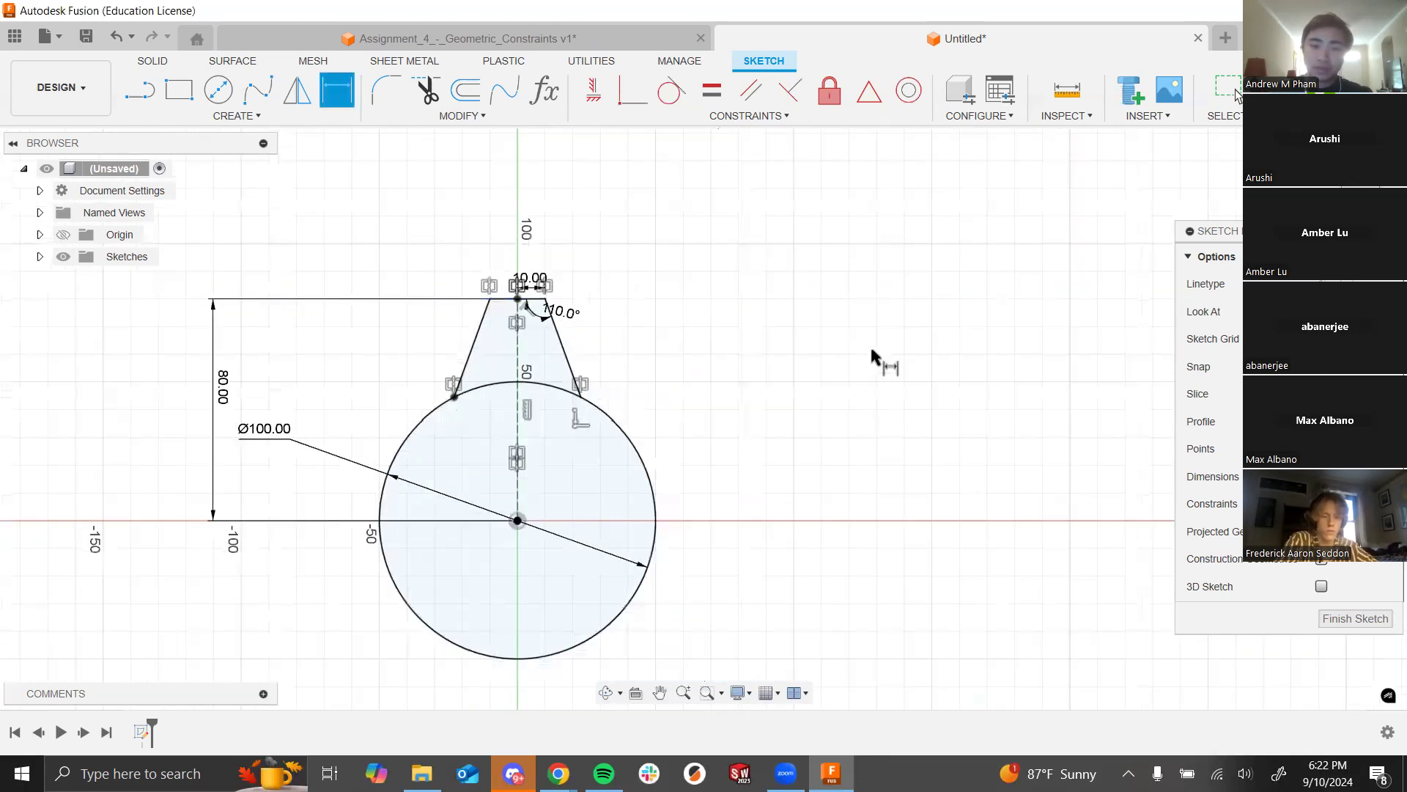
scroll(473, 422, up, 2)
scroll(543, 304, up, 2)
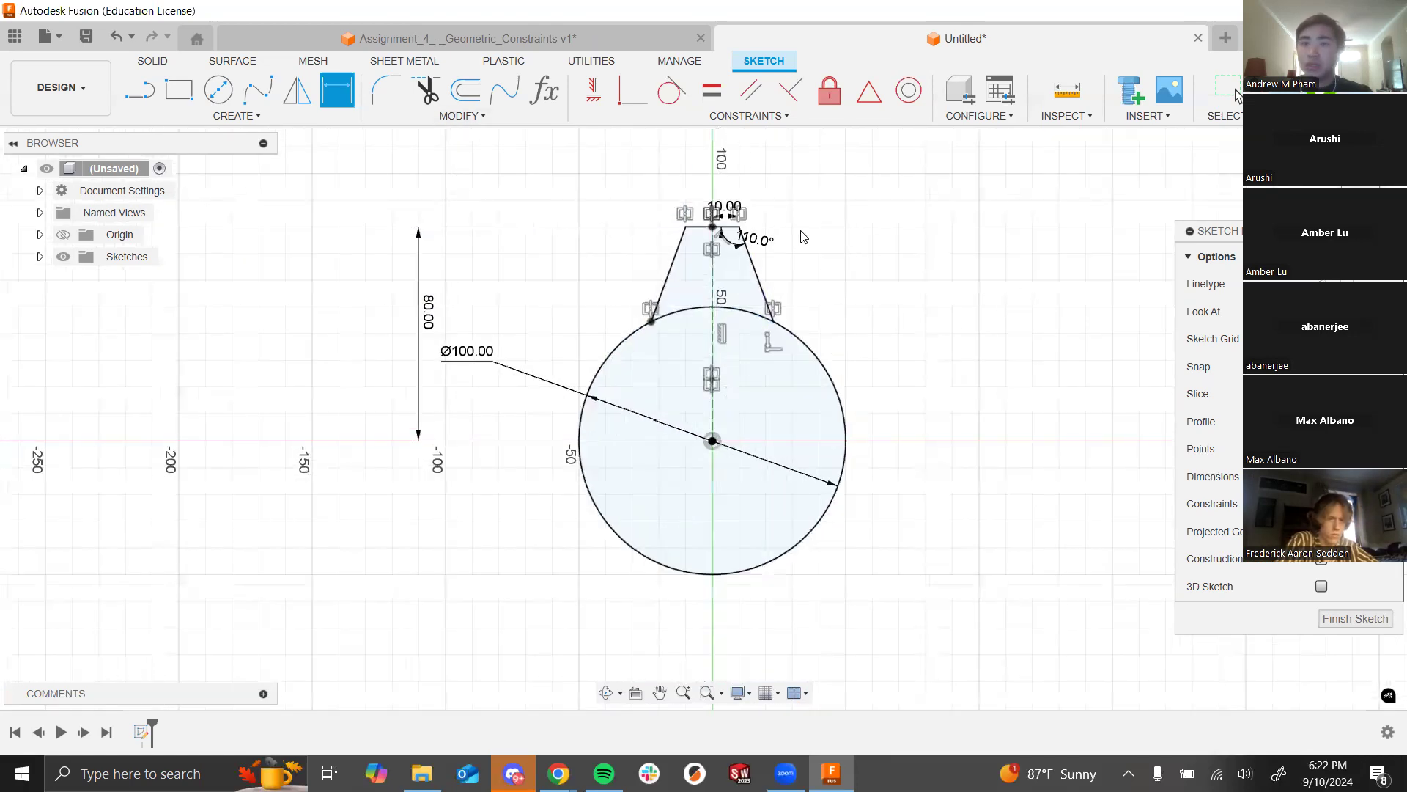
key(Escape)
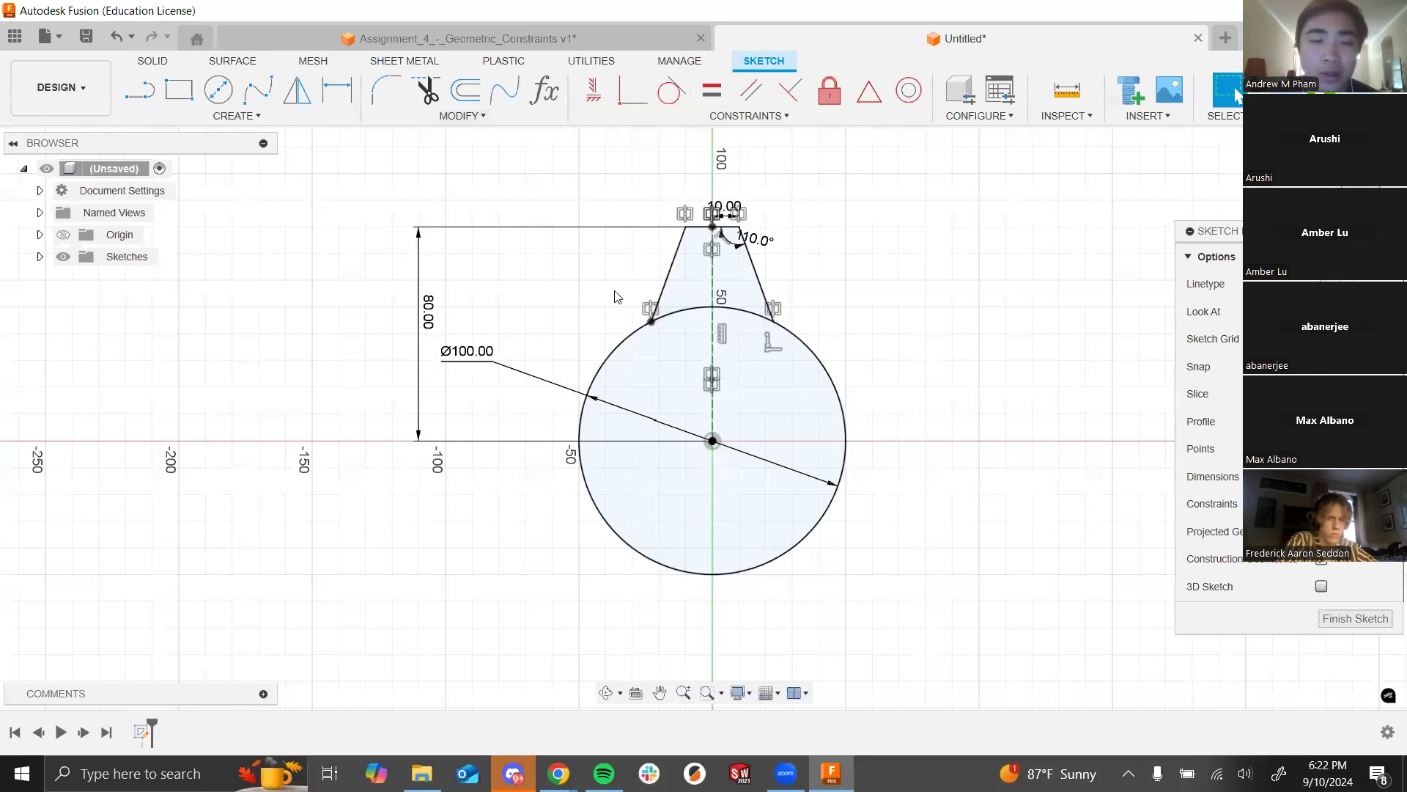
Step: Move the Ø100.00 label below the circle and change the tooth height from 80 to 70 mm
drag(484, 360, 421, 514)
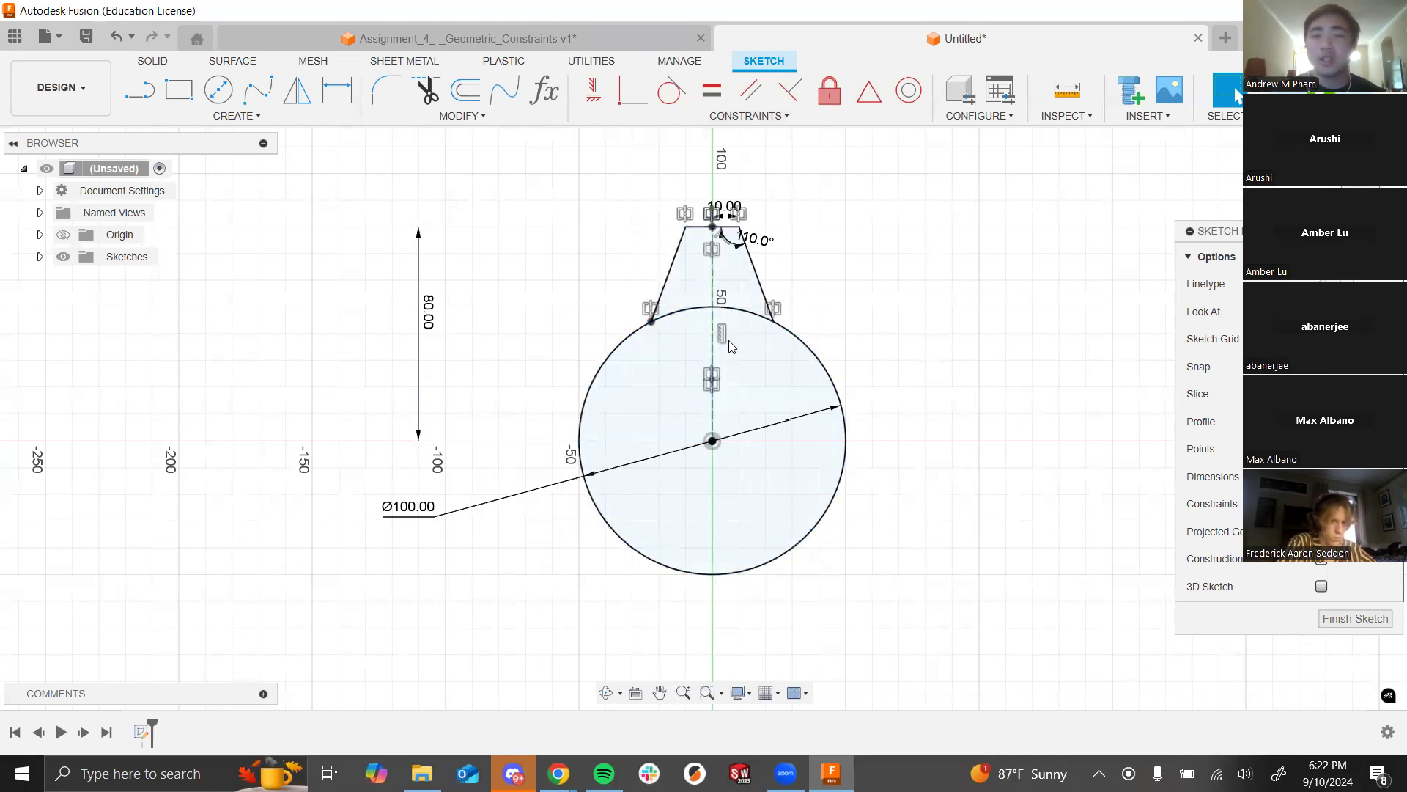
scroll(733, 224, up, 3)
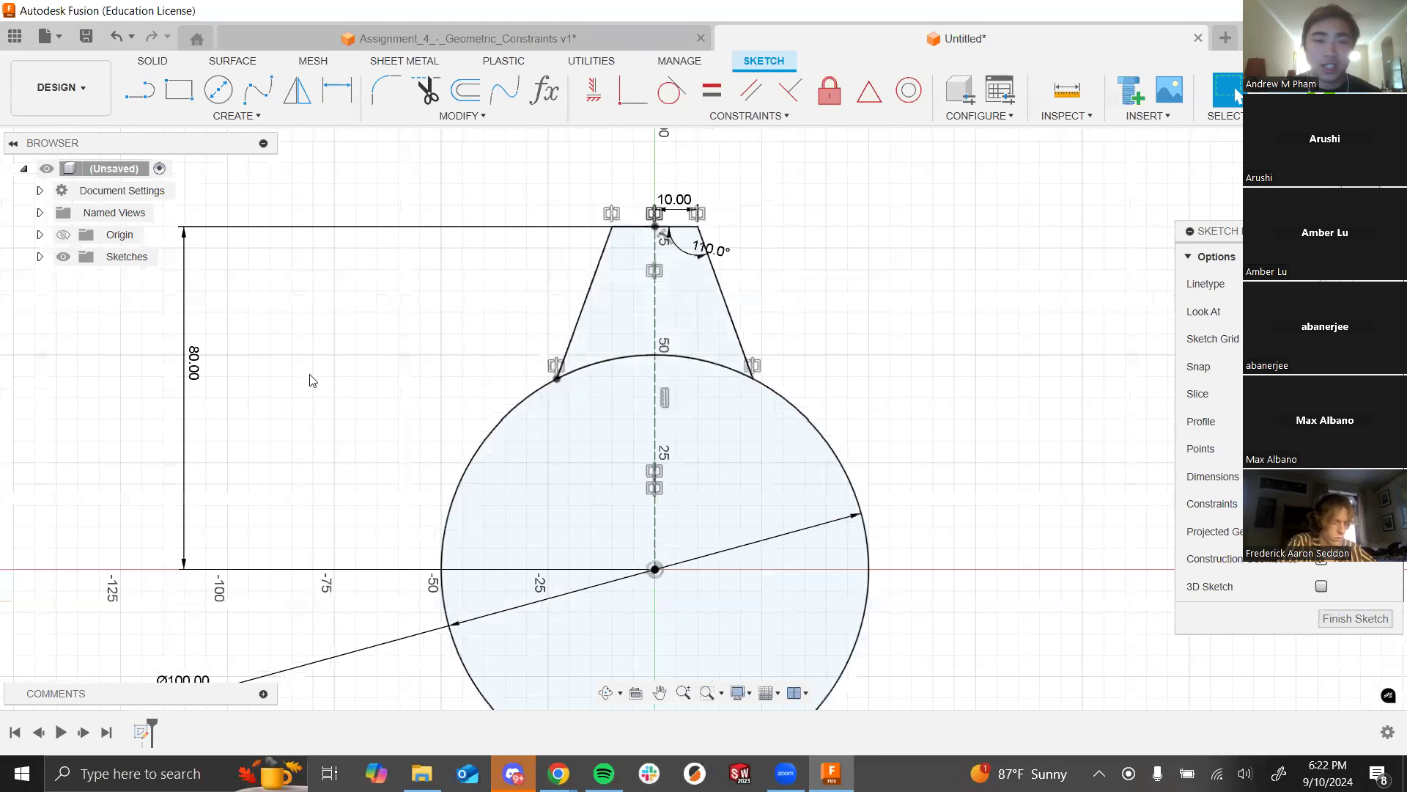
double_click(192, 362)
text(70)
key(Return)
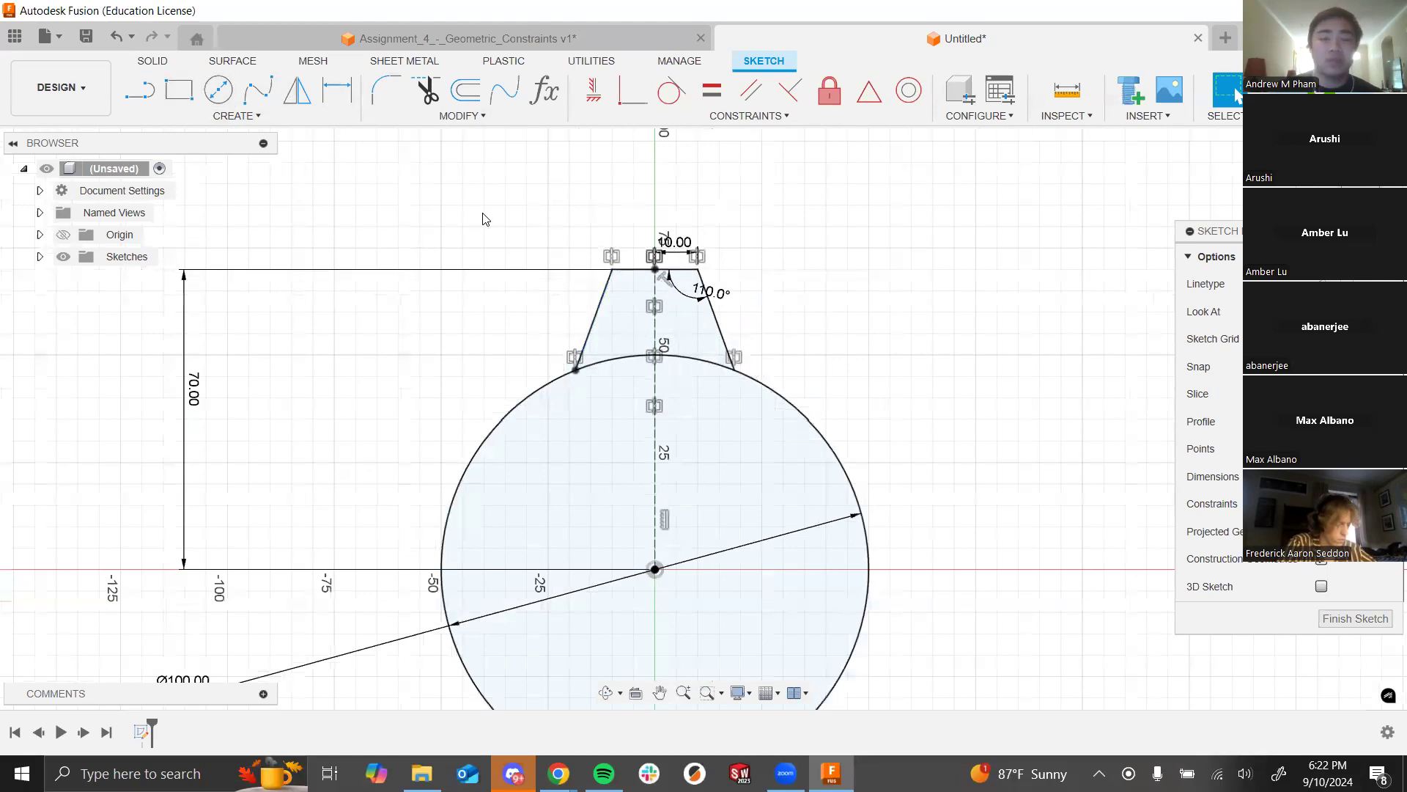
click(255, 117)
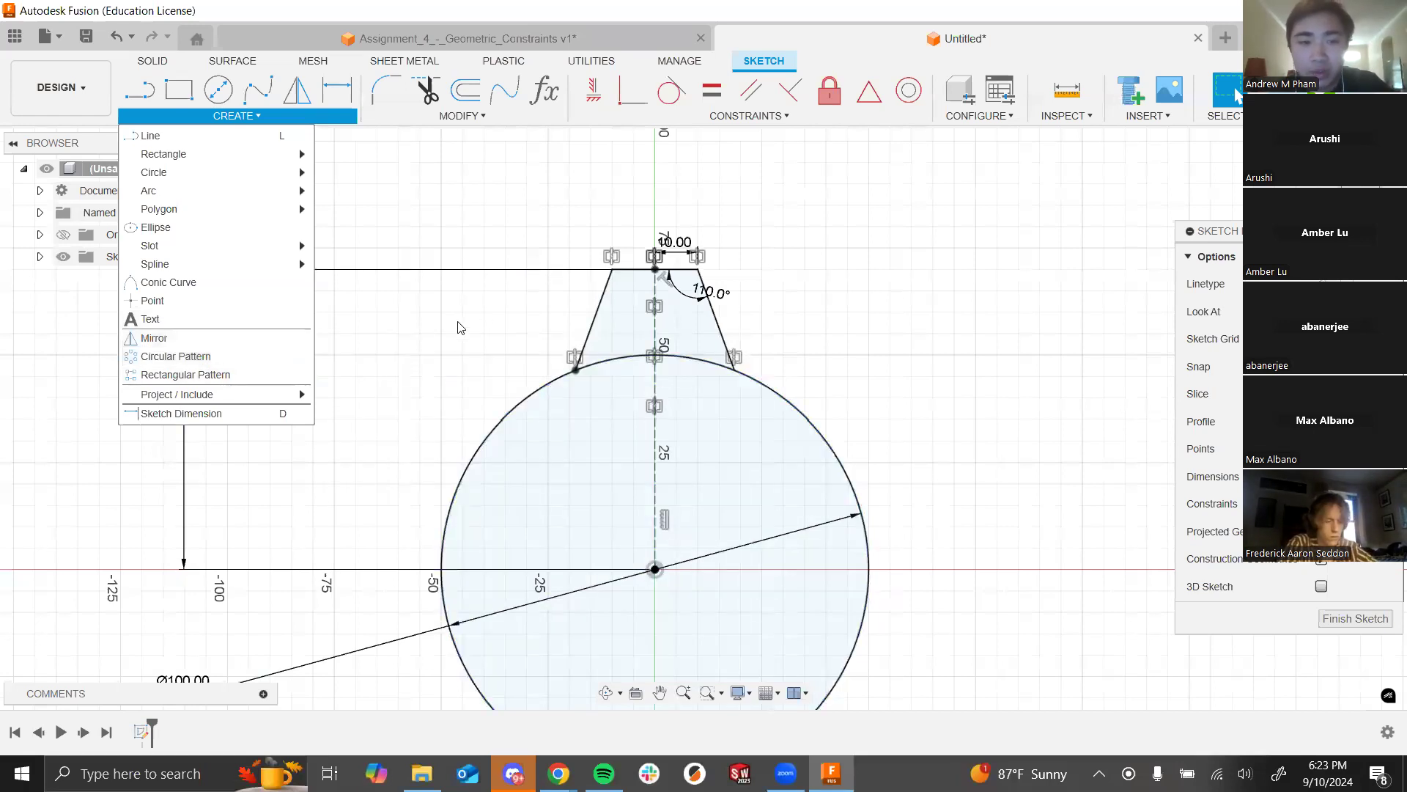
Step: Select the tooth's flanks, top edge and vertical centre line for a circular pattern
click(187, 358)
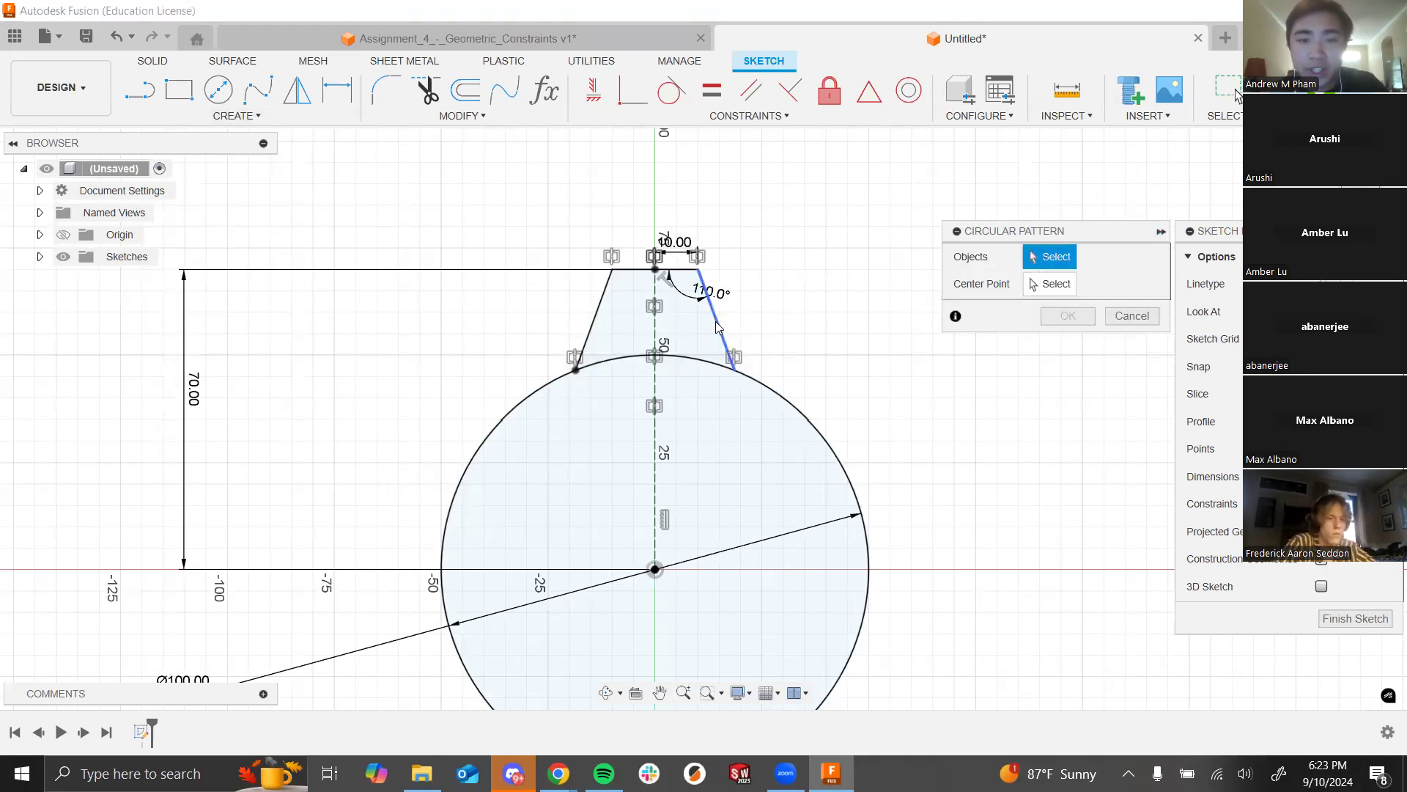
click(708, 288)
click(632, 270)
click(601, 303)
click(601, 303)
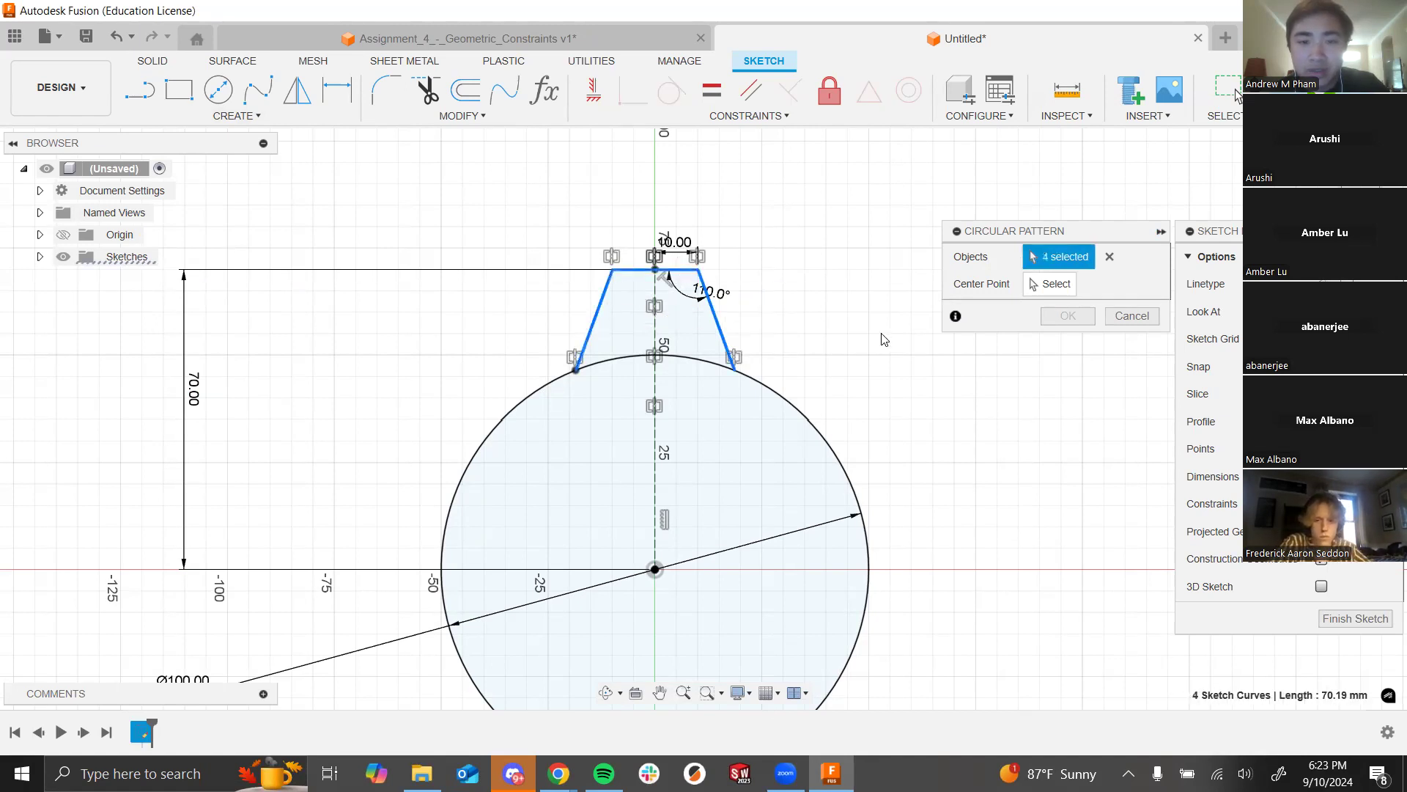
click(656, 334)
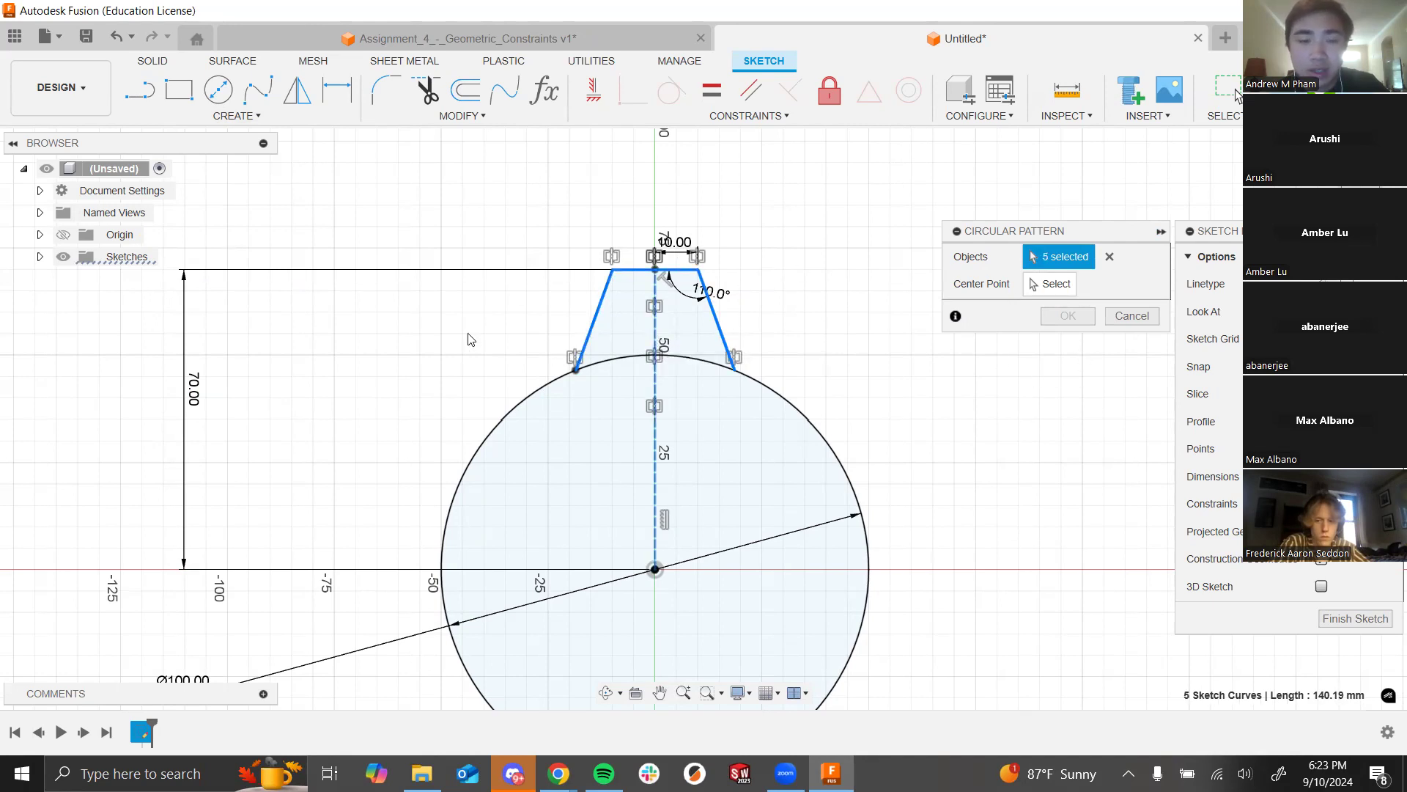
scroll(455, 374, down, 3)
scroll(830, 334, up, 2)
scroll(817, 317, down, 2)
scroll(764, 585, up, 1)
scroll(764, 592, up, 1)
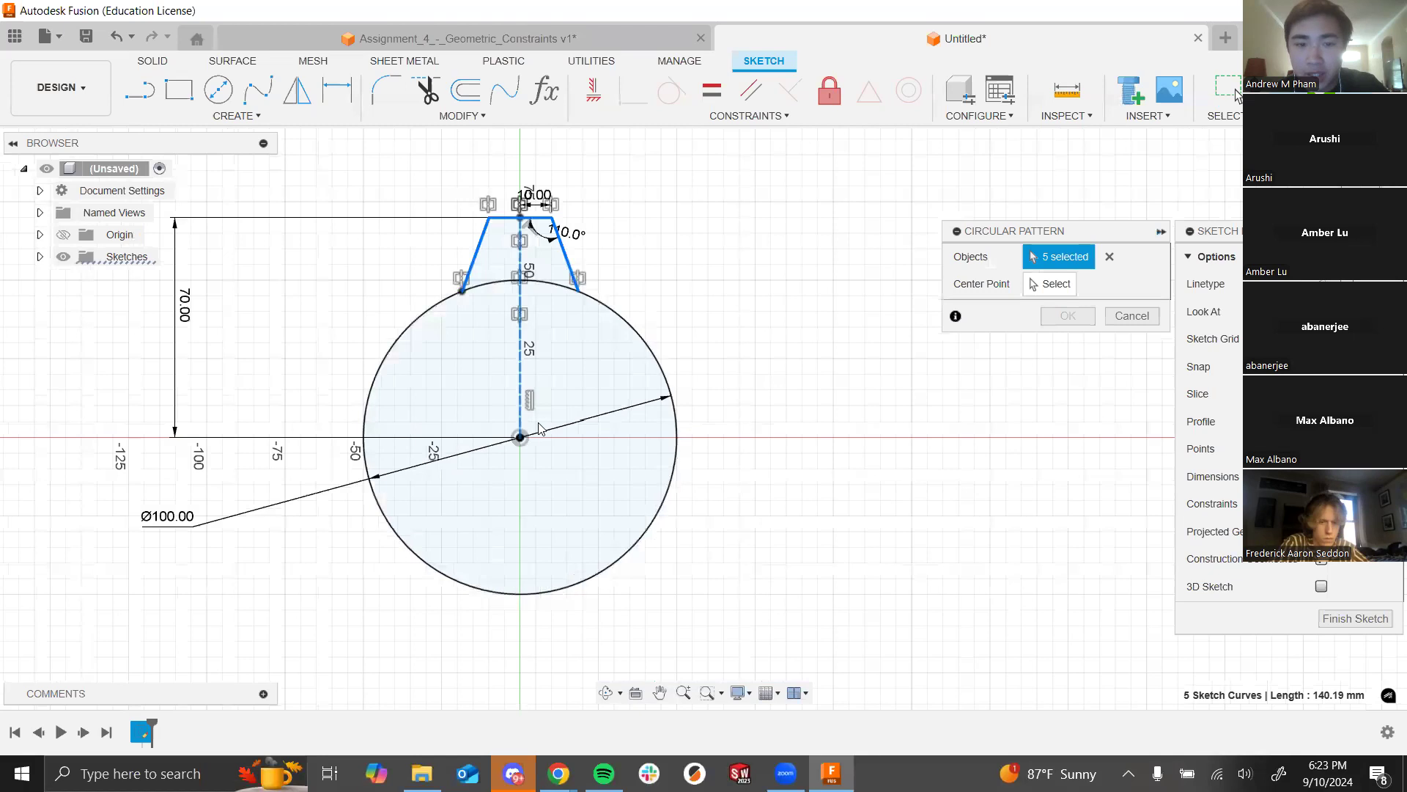
Step: Centre the pattern on the circle's centre and try Partial, Symmetric and Full distribution
click(1034, 287)
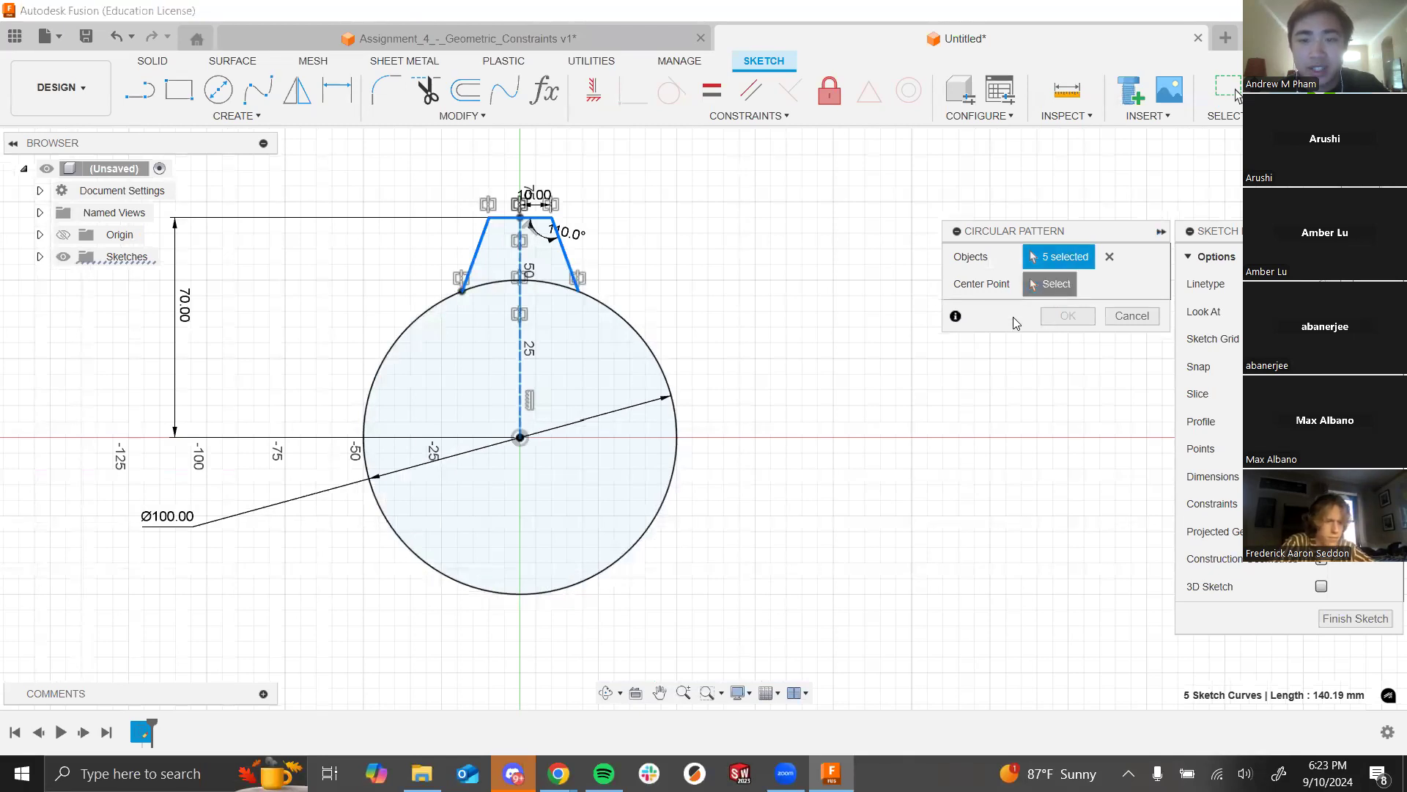
click(519, 439)
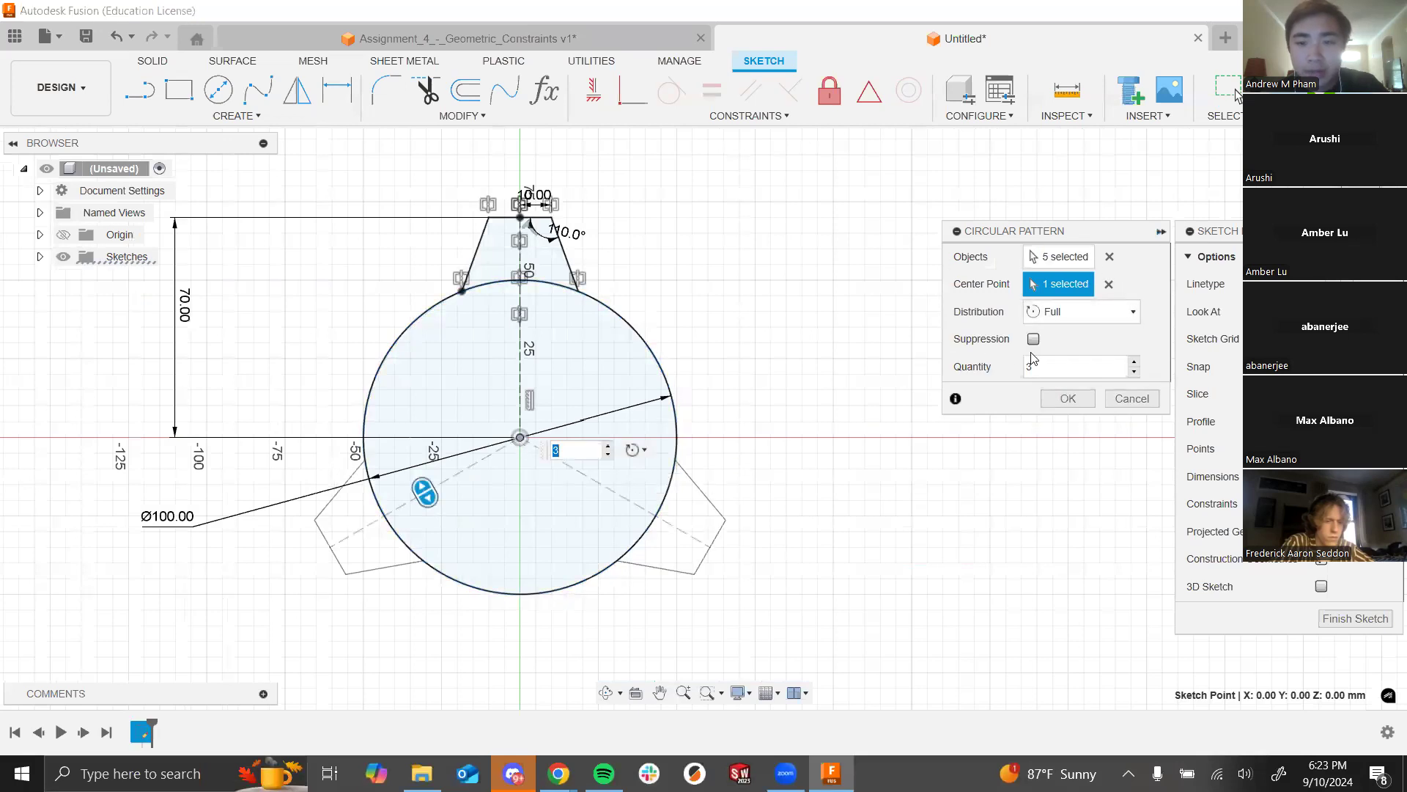
click(1056, 311)
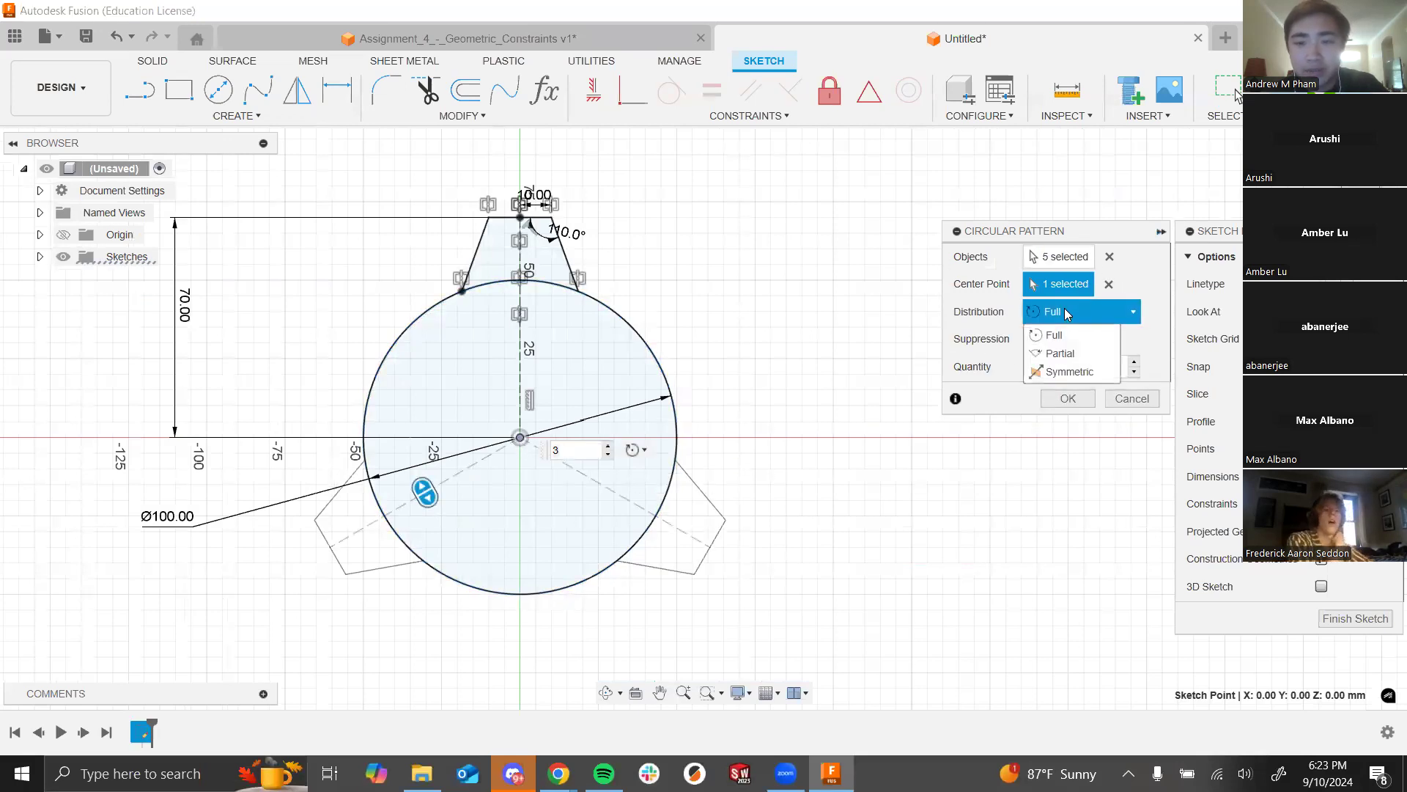
click(1012, 356)
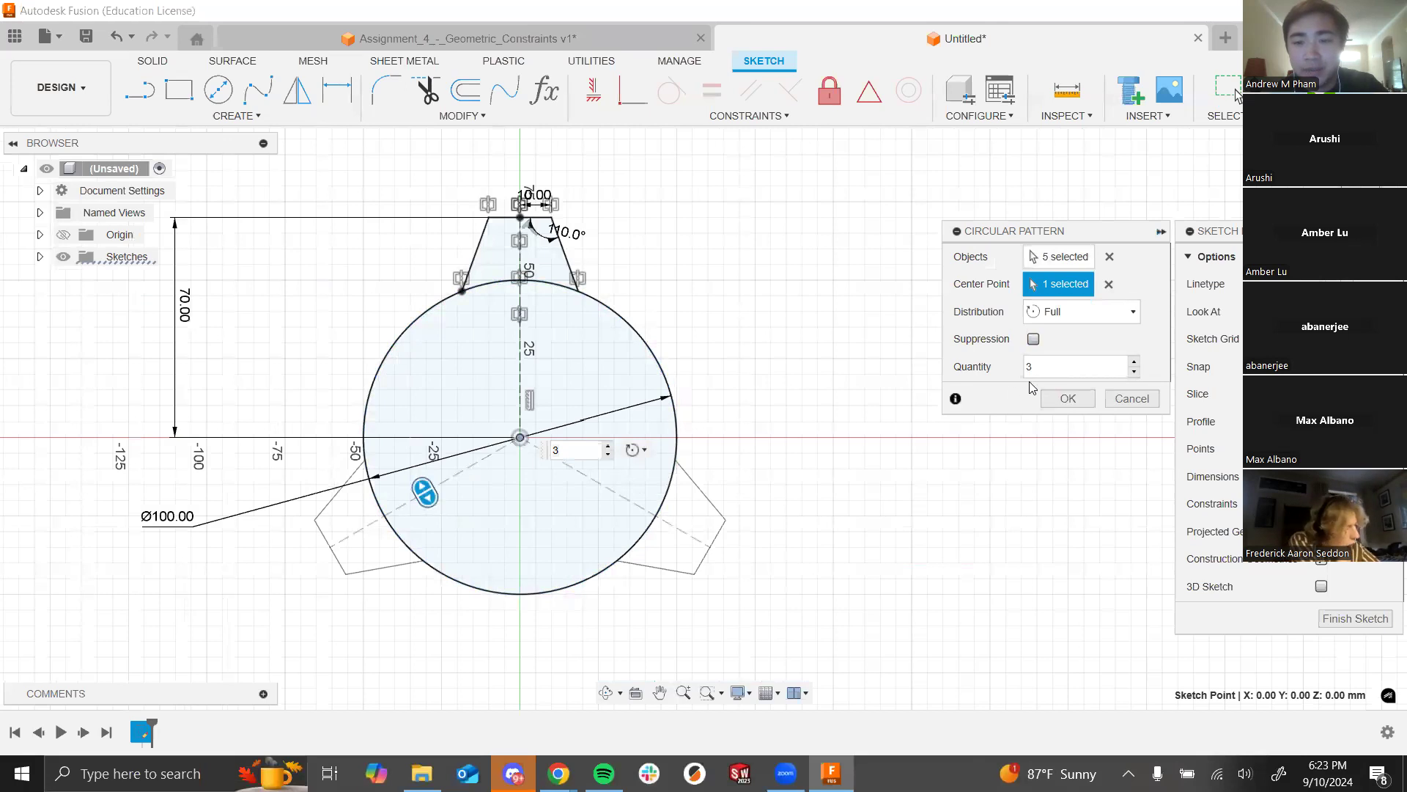
click(1042, 361)
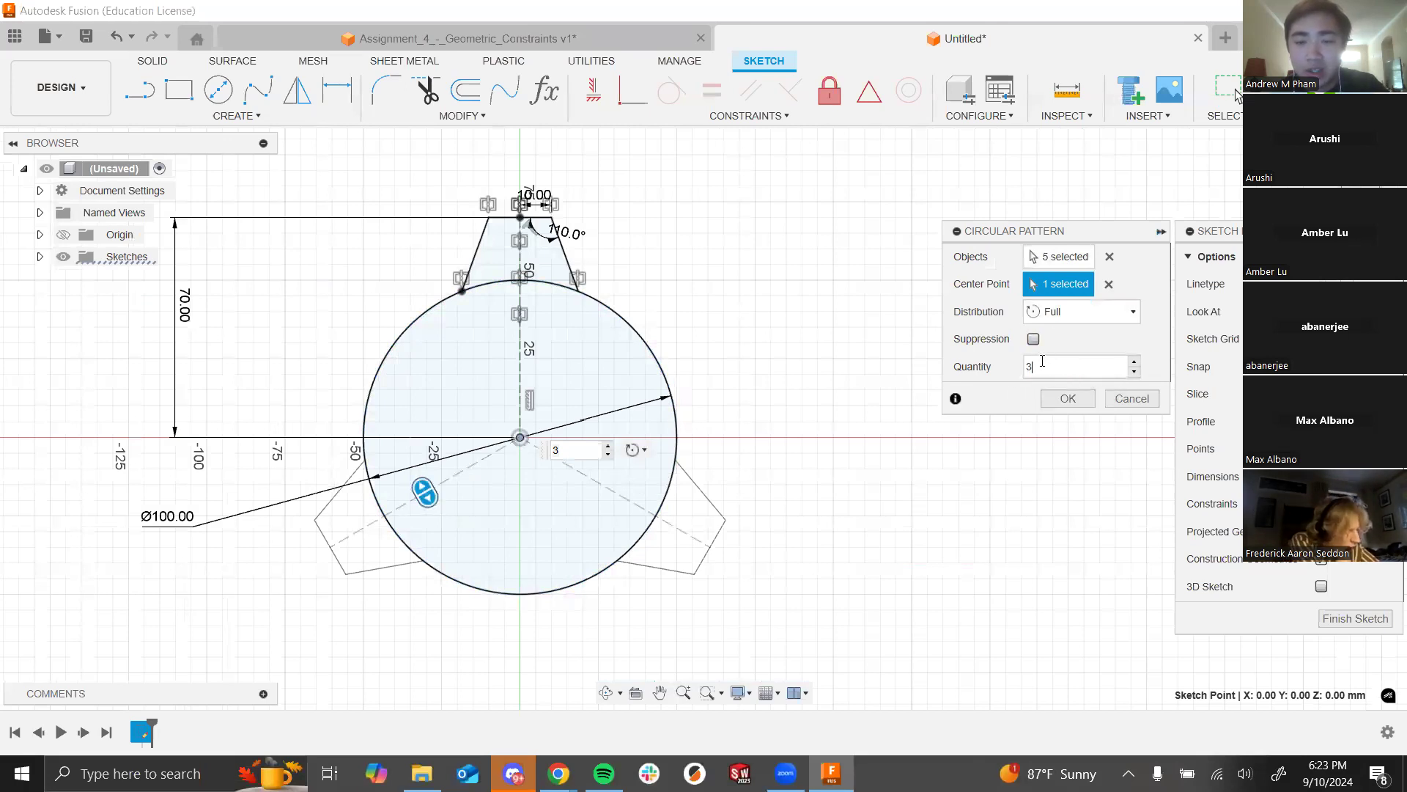
click(1062, 309)
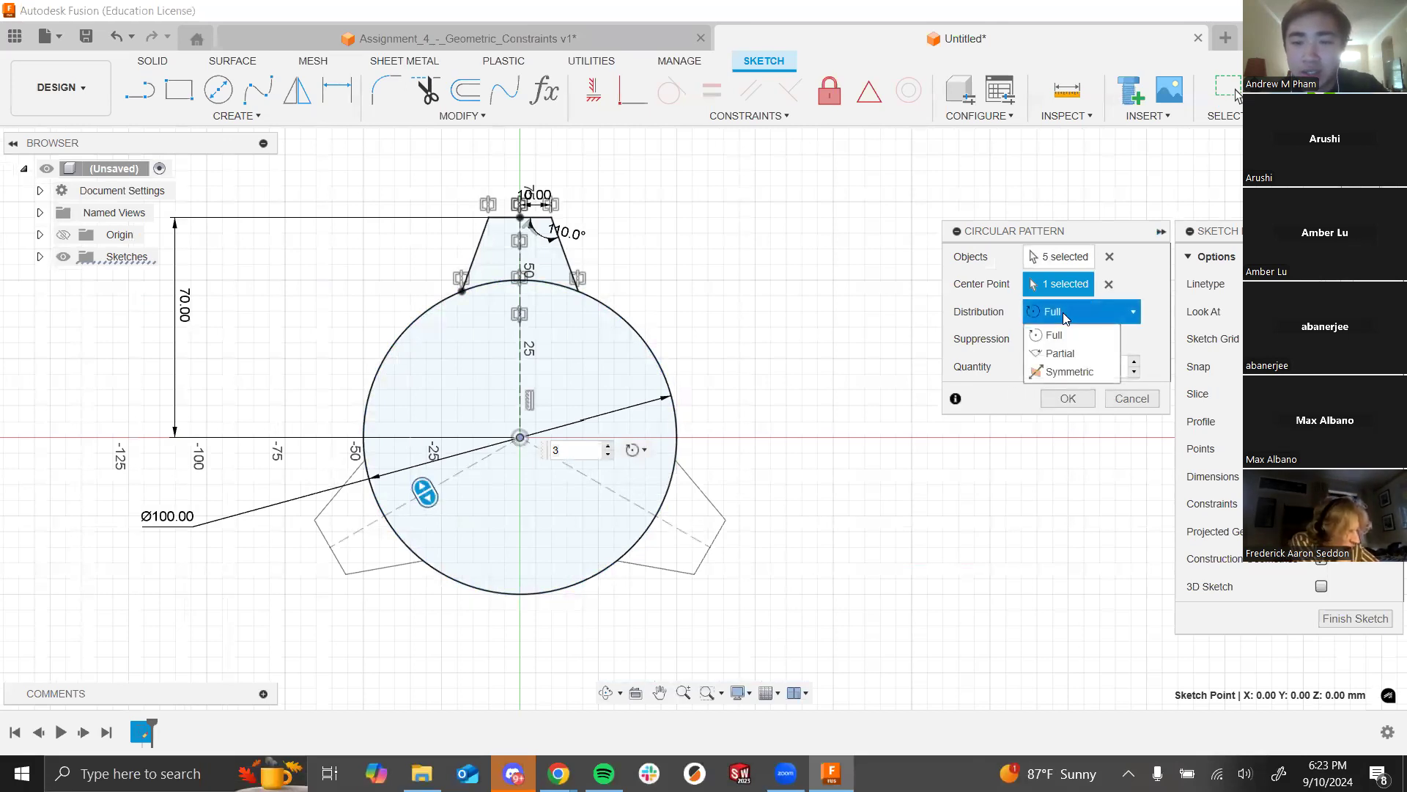
click(1007, 331)
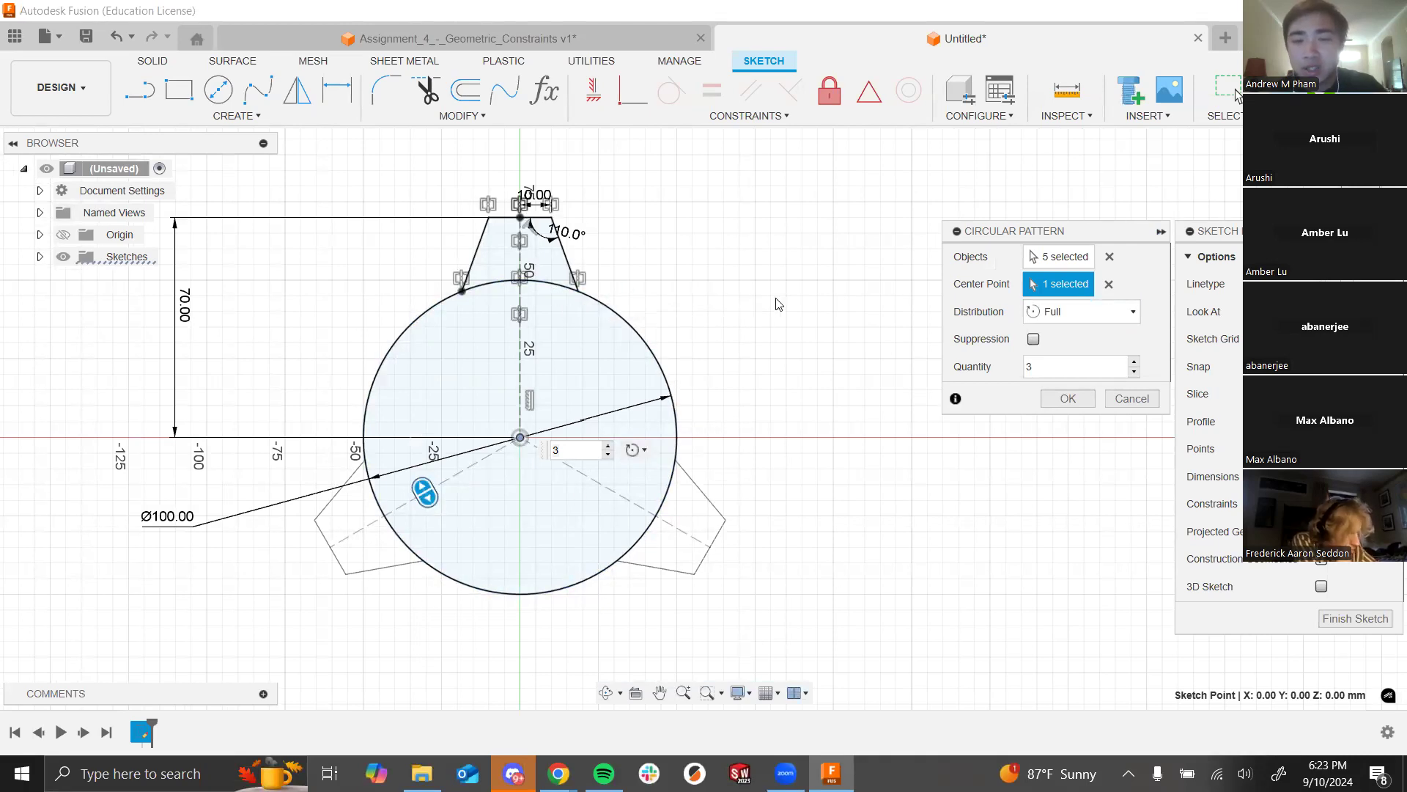
click(1085, 308)
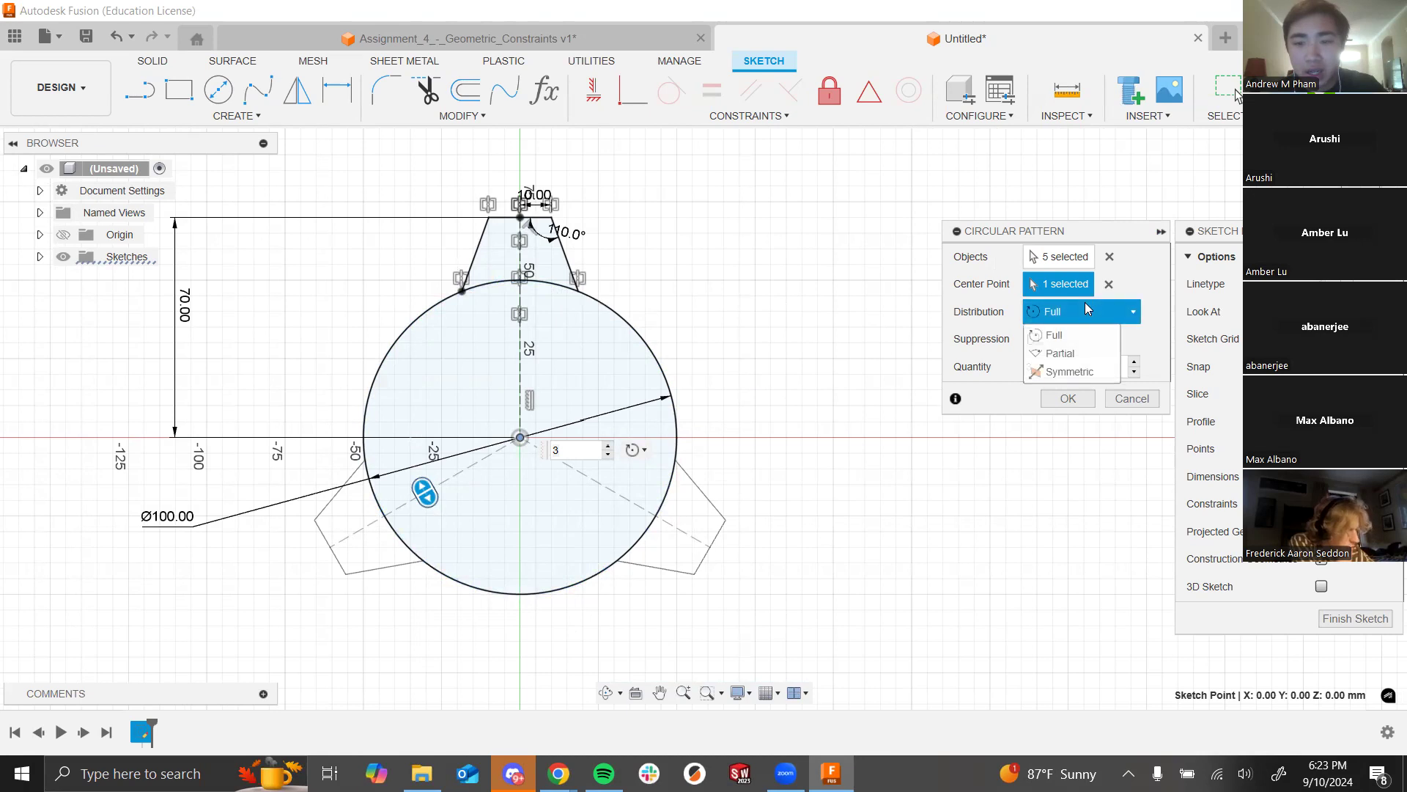
click(1074, 354)
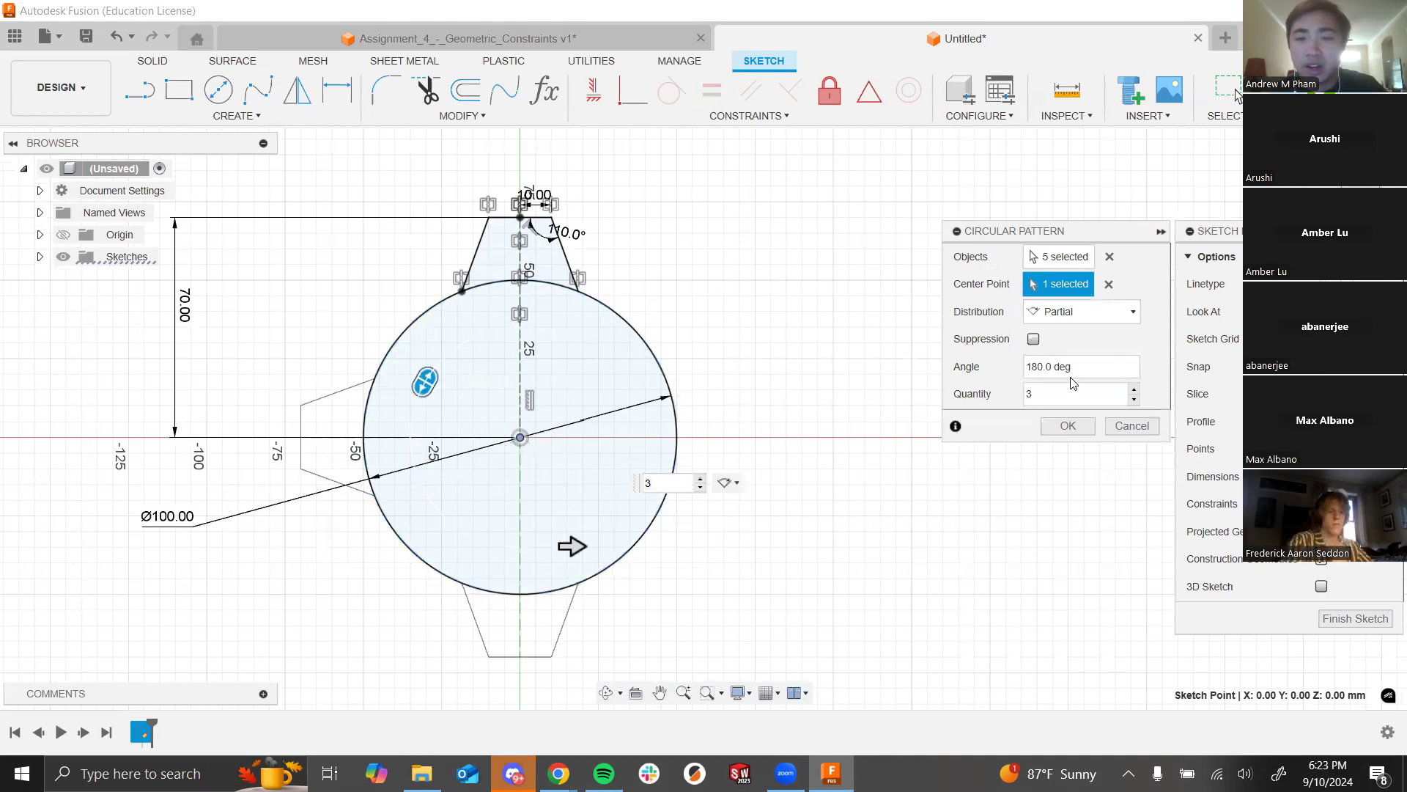
click(1081, 311)
click(1072, 373)
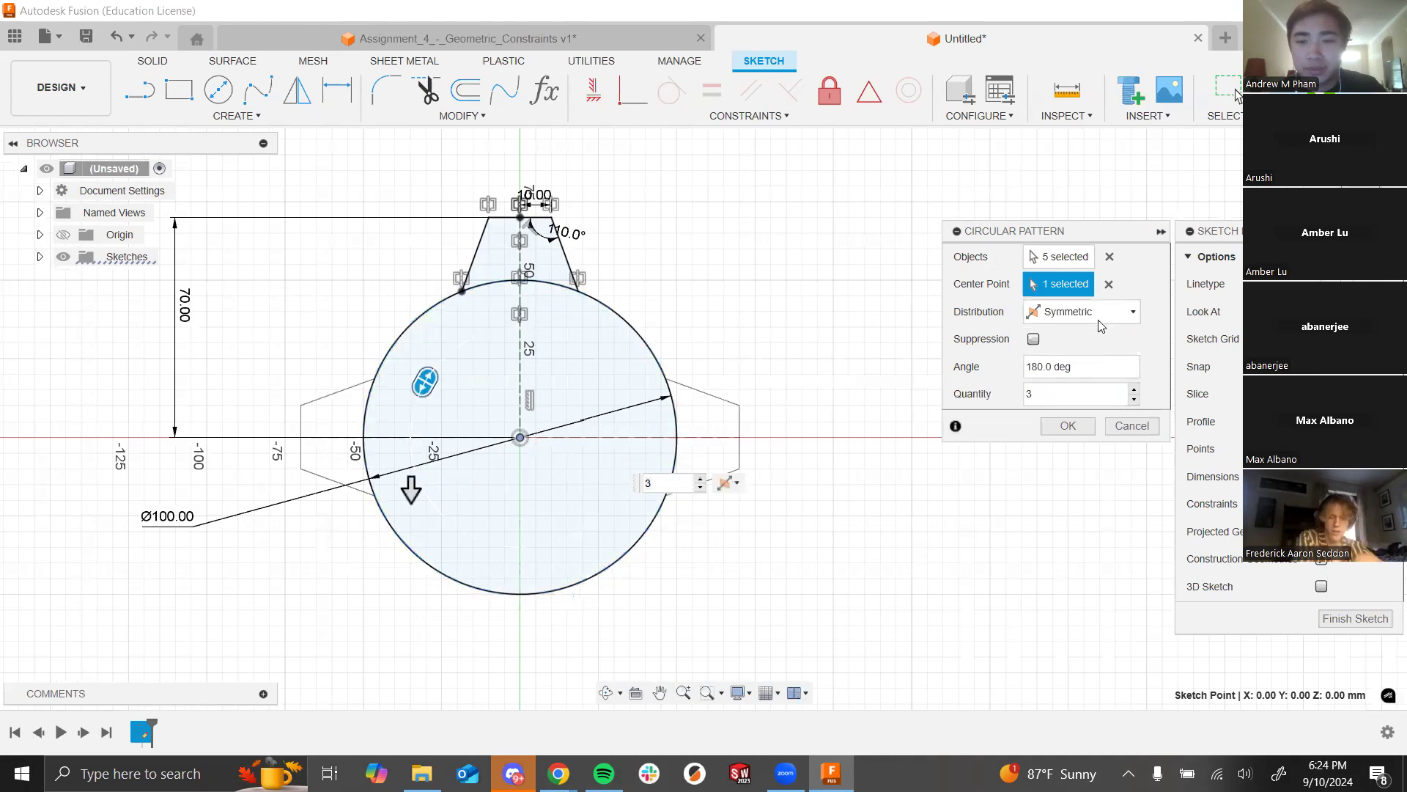
click(1101, 325)
click(1070, 327)
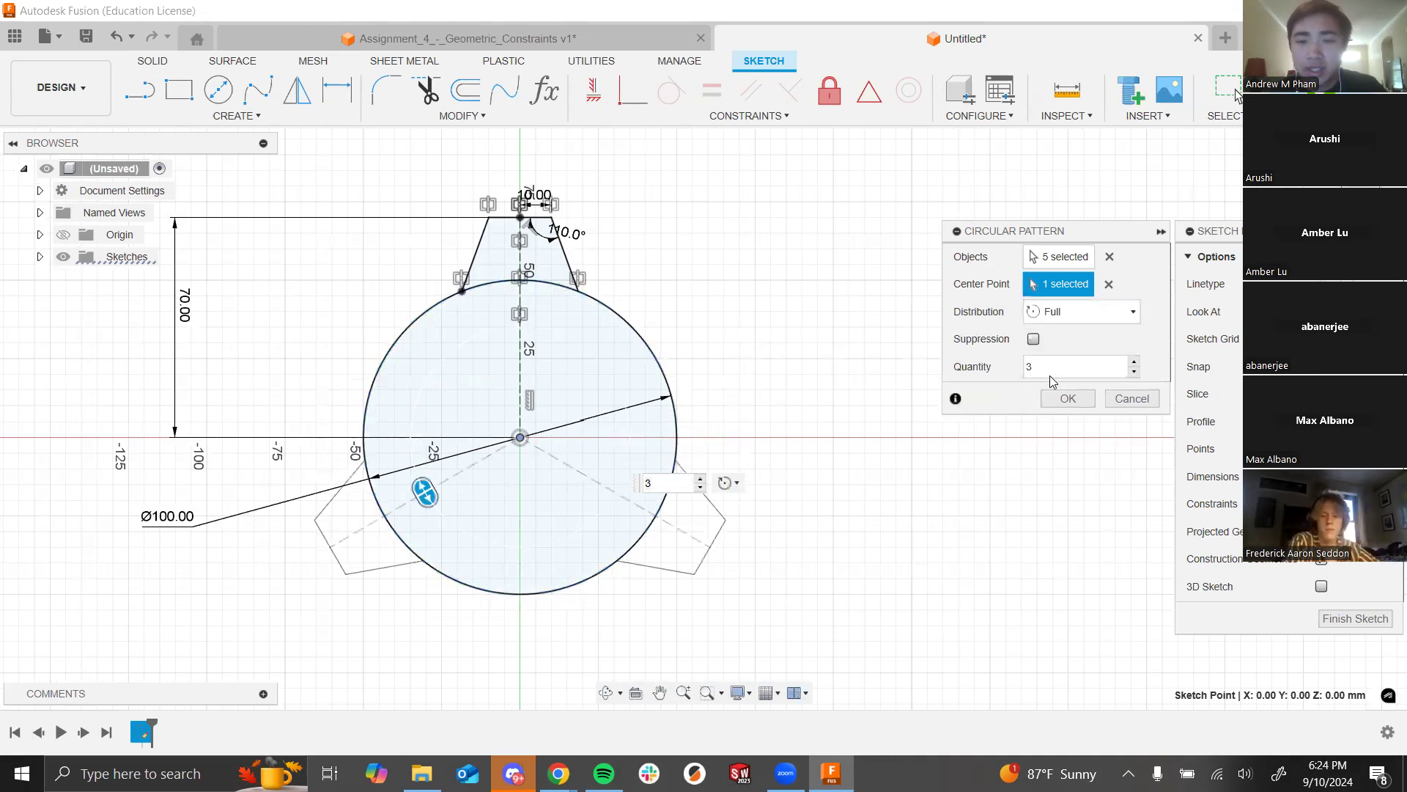
Step: Set the pattern quantity to 8, confirm, then undo it and window-select the tooth
click(1128, 359)
drag(1127, 360, 1007, 355)
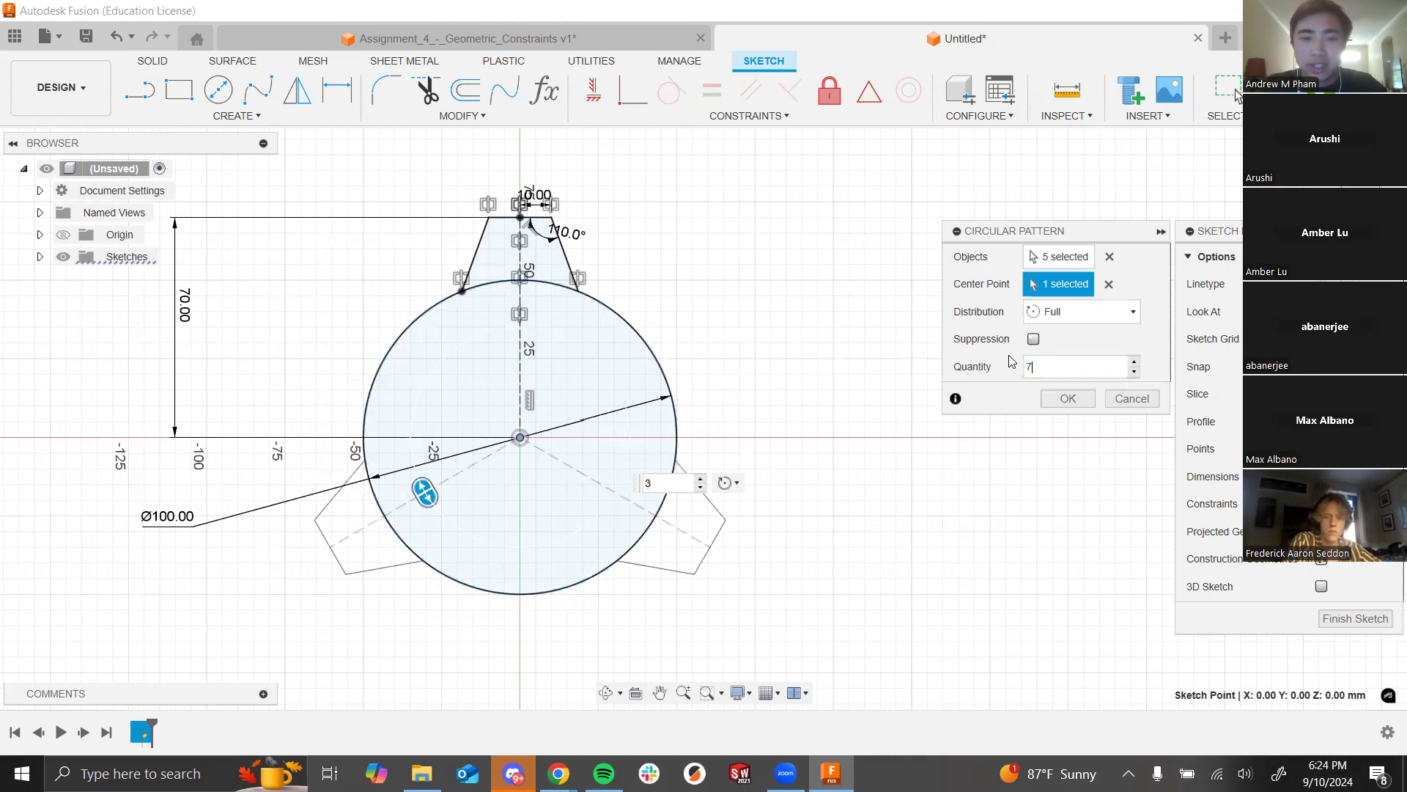
text(8)
key(Return)
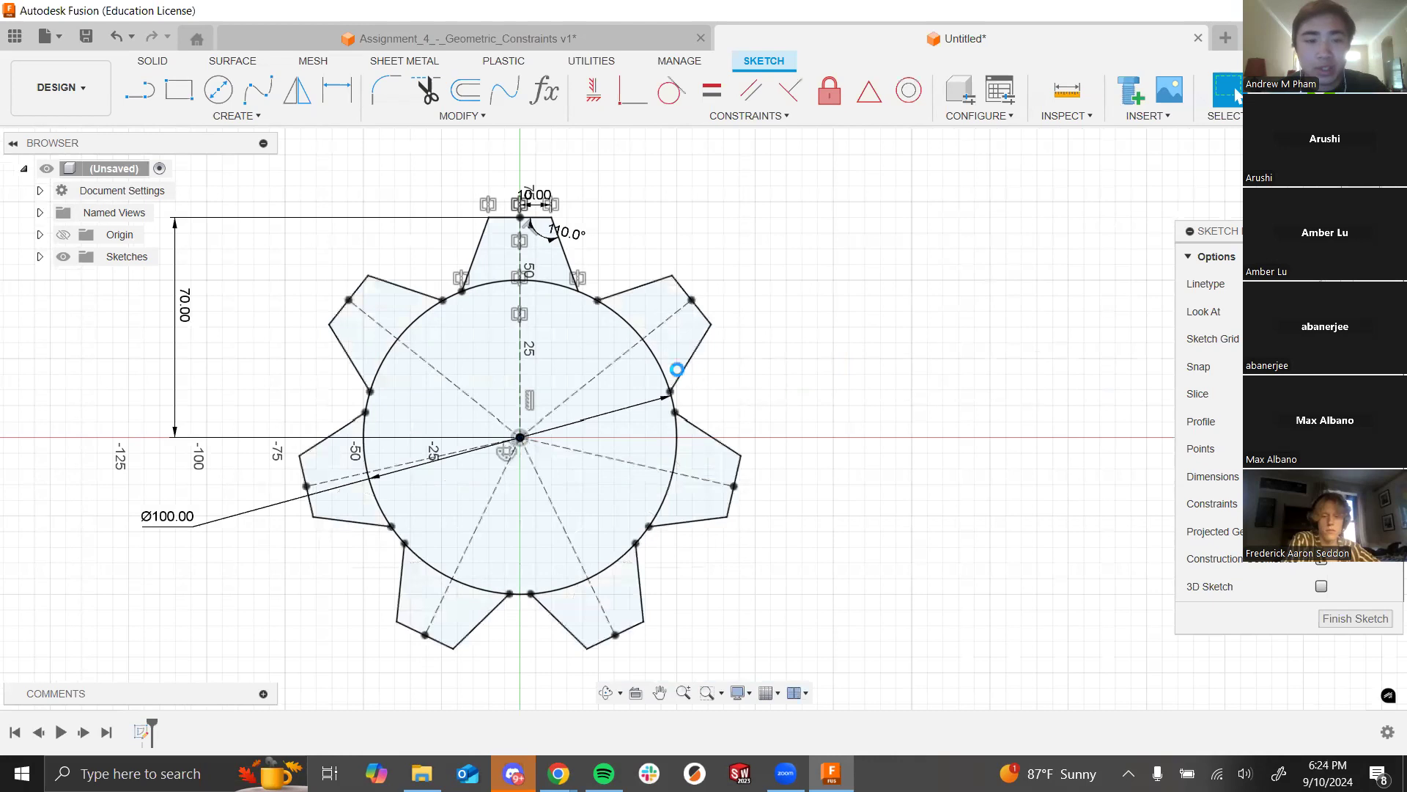
key(ctrl+z)
drag(595, 244, 425, 181)
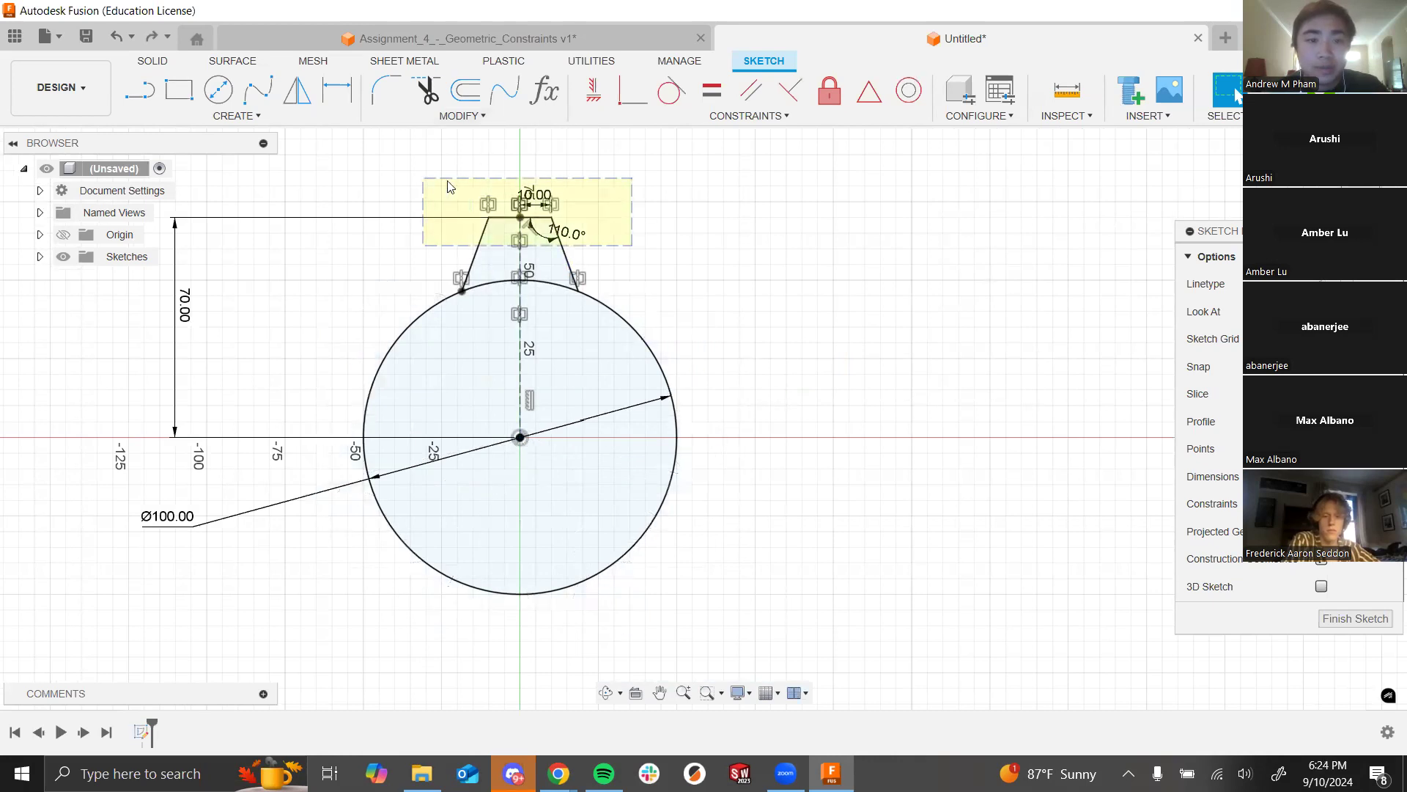
Step: Circular-pattern the selected tooth about the circle's centre into 8 evenly spaced teeth
click(258, 117)
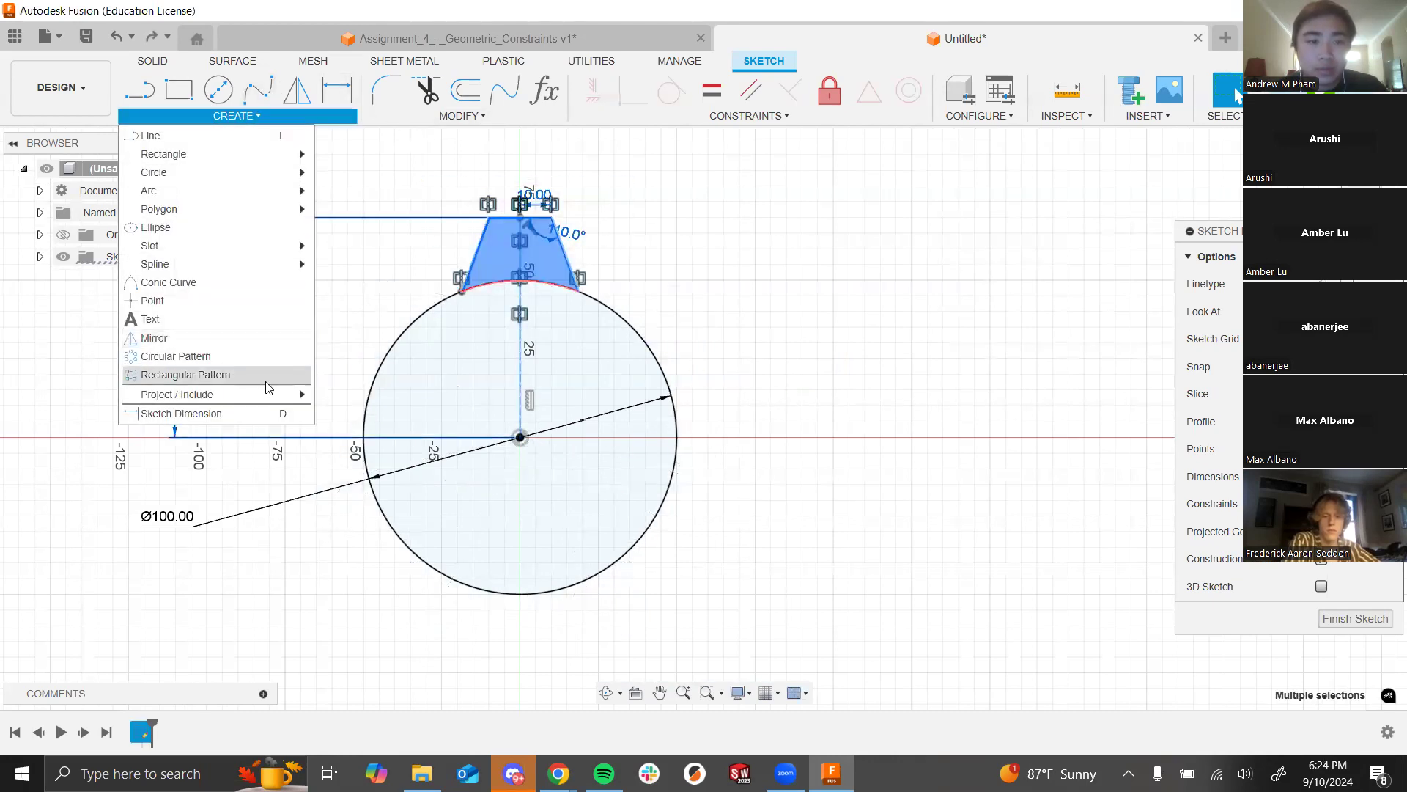
click(175, 357)
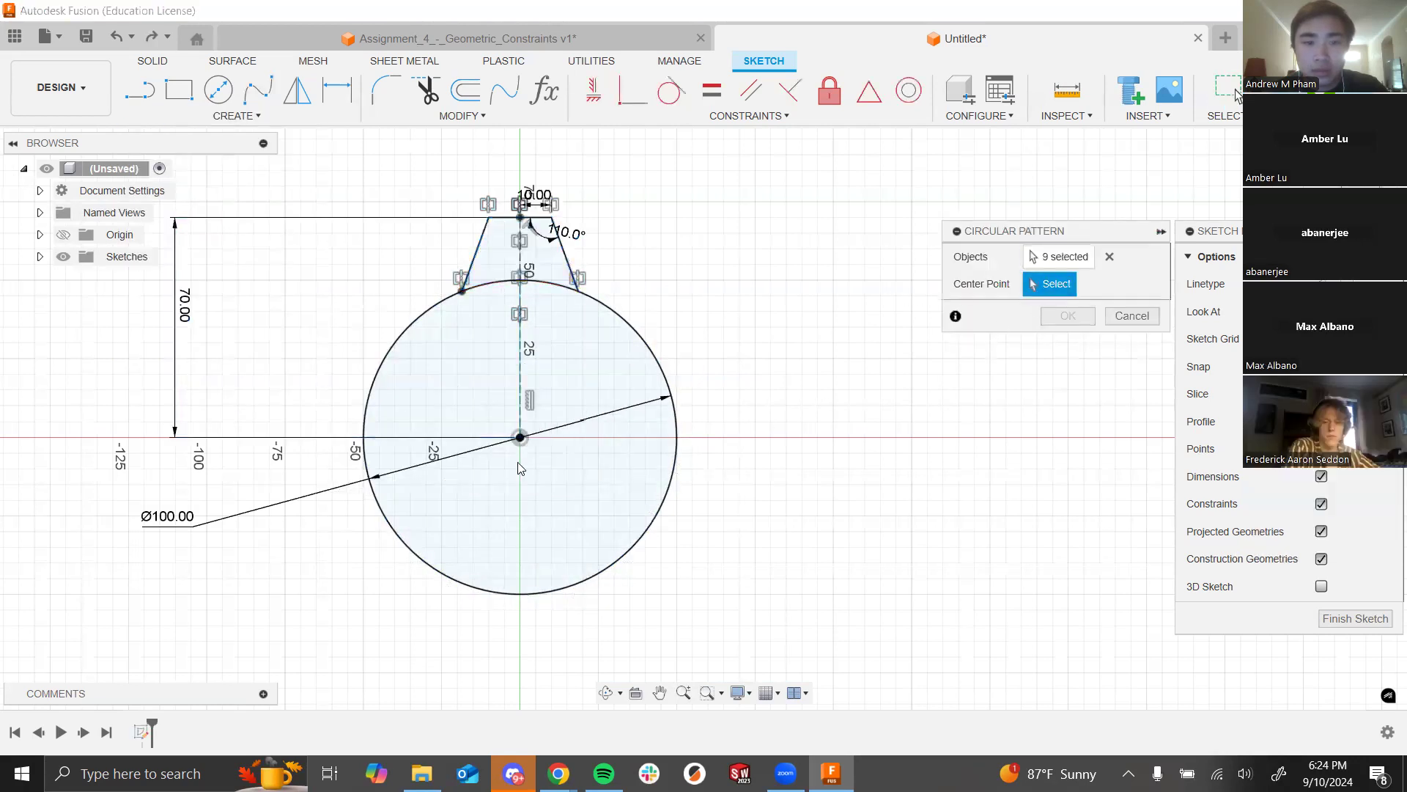
click(520, 437)
click(1056, 370)
text(7)
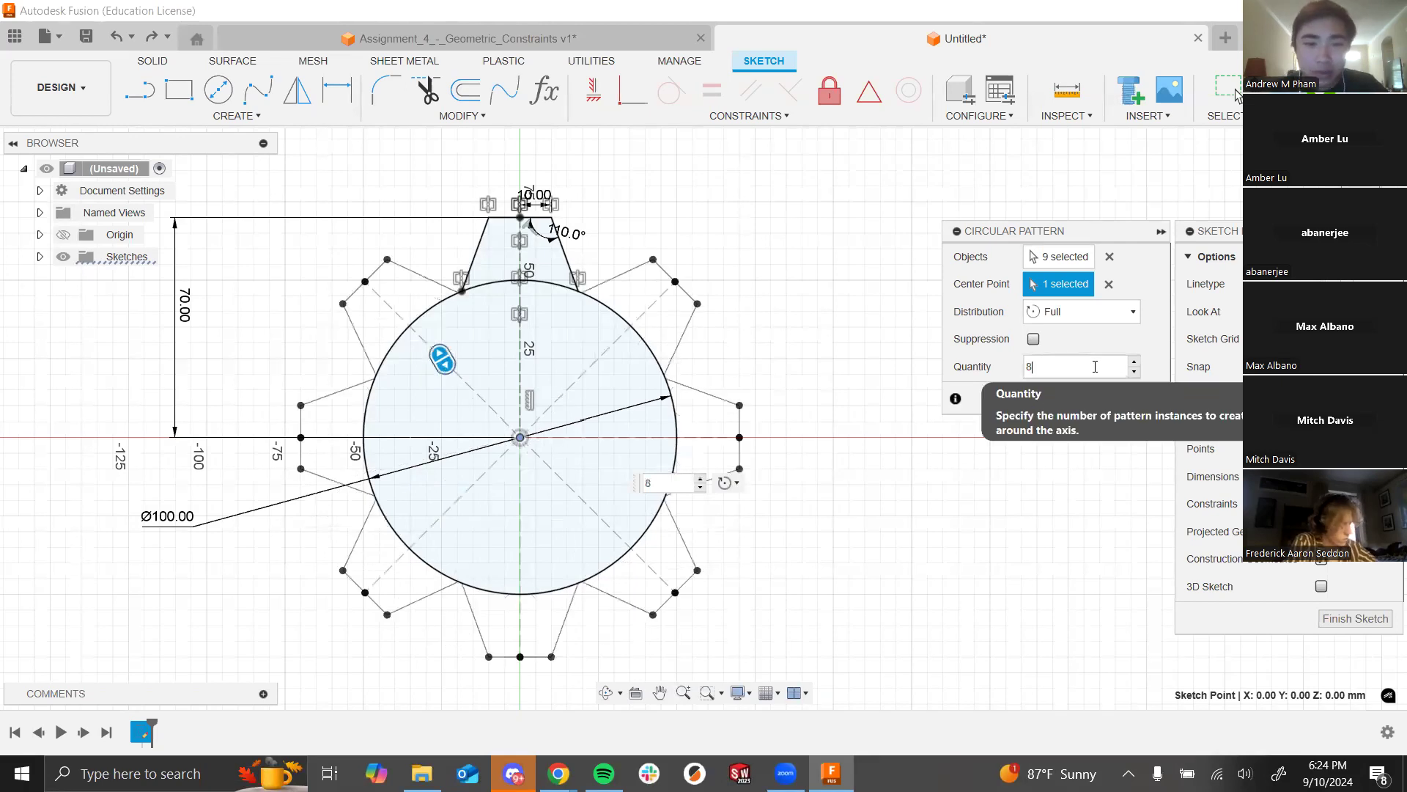
scroll(624, 399, up, 8)
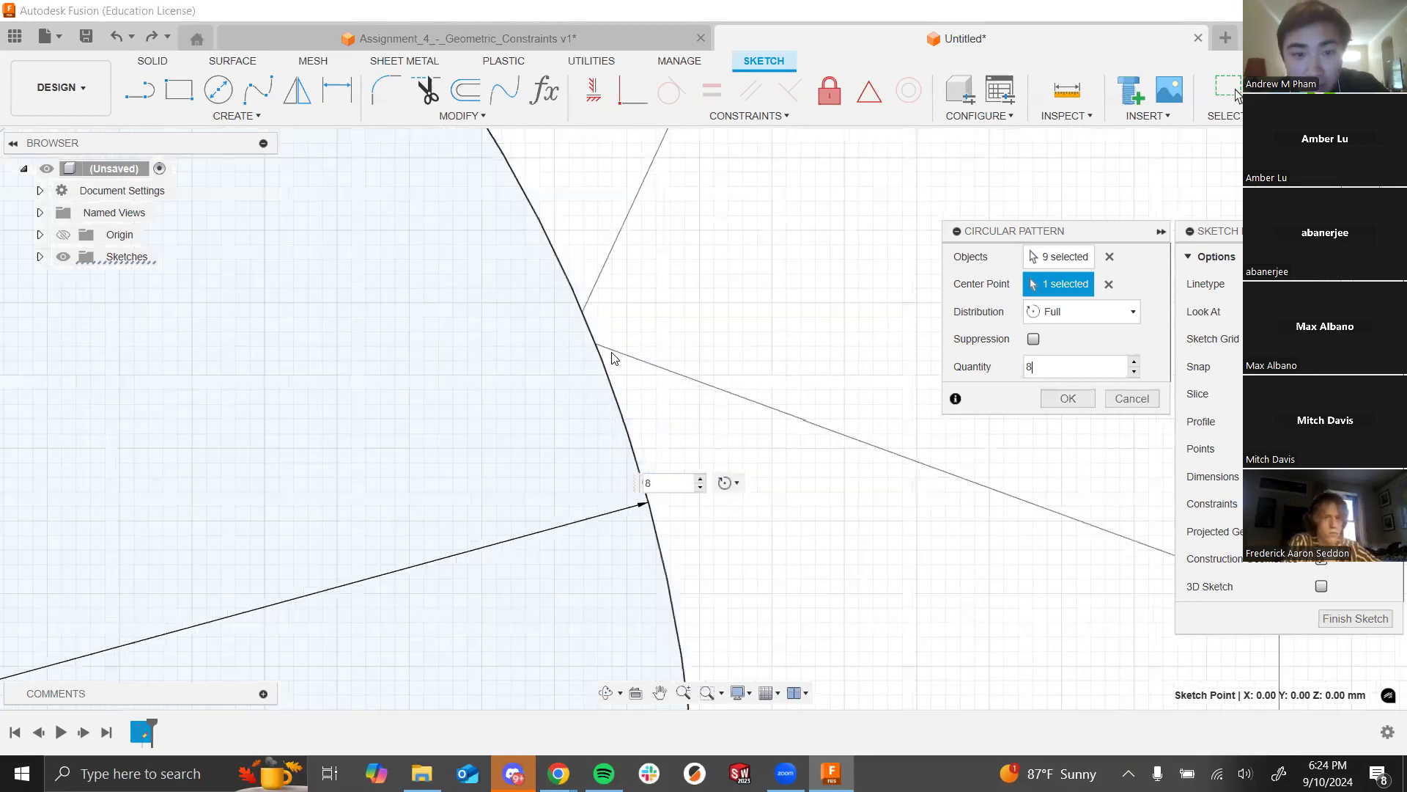
scroll(596, 327, down, 8)
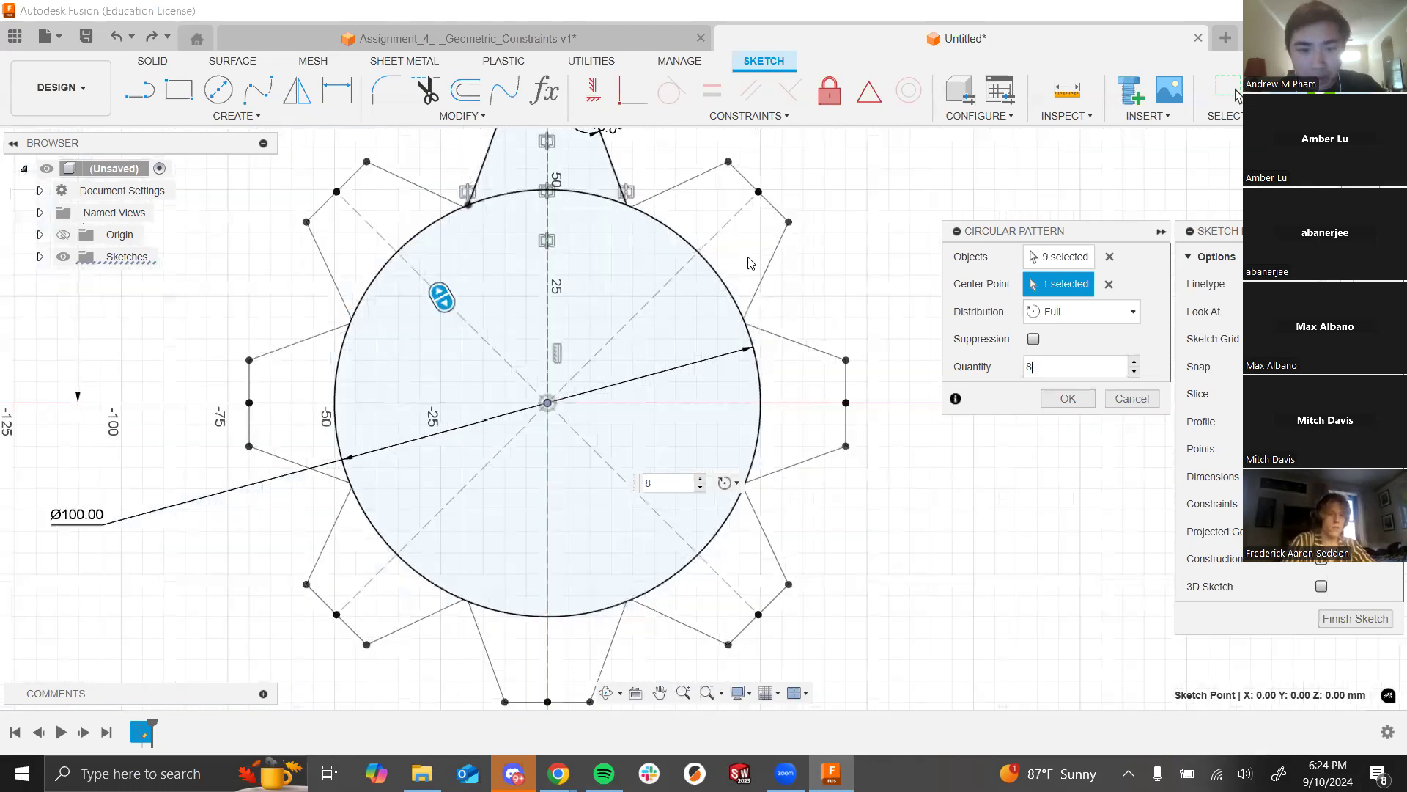
scroll(750, 262, down, 2)
click(1068, 398)
scroll(574, 422, down, 4)
scroll(599, 421, up, 3)
scroll(931, 289, down, 3)
scroll(651, 370, up, 3)
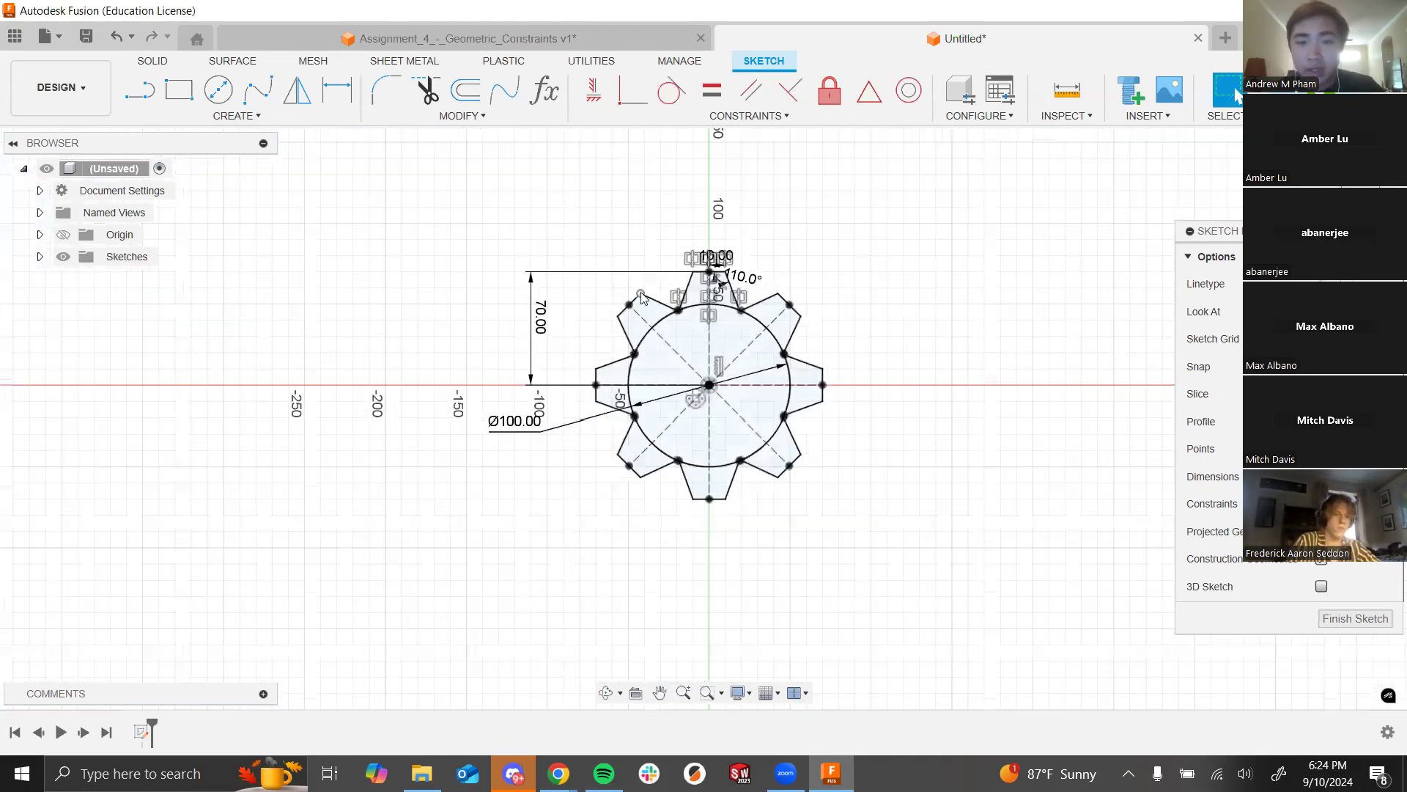
scroll(642, 297, up, 5)
scroll(557, 249, down, 2)
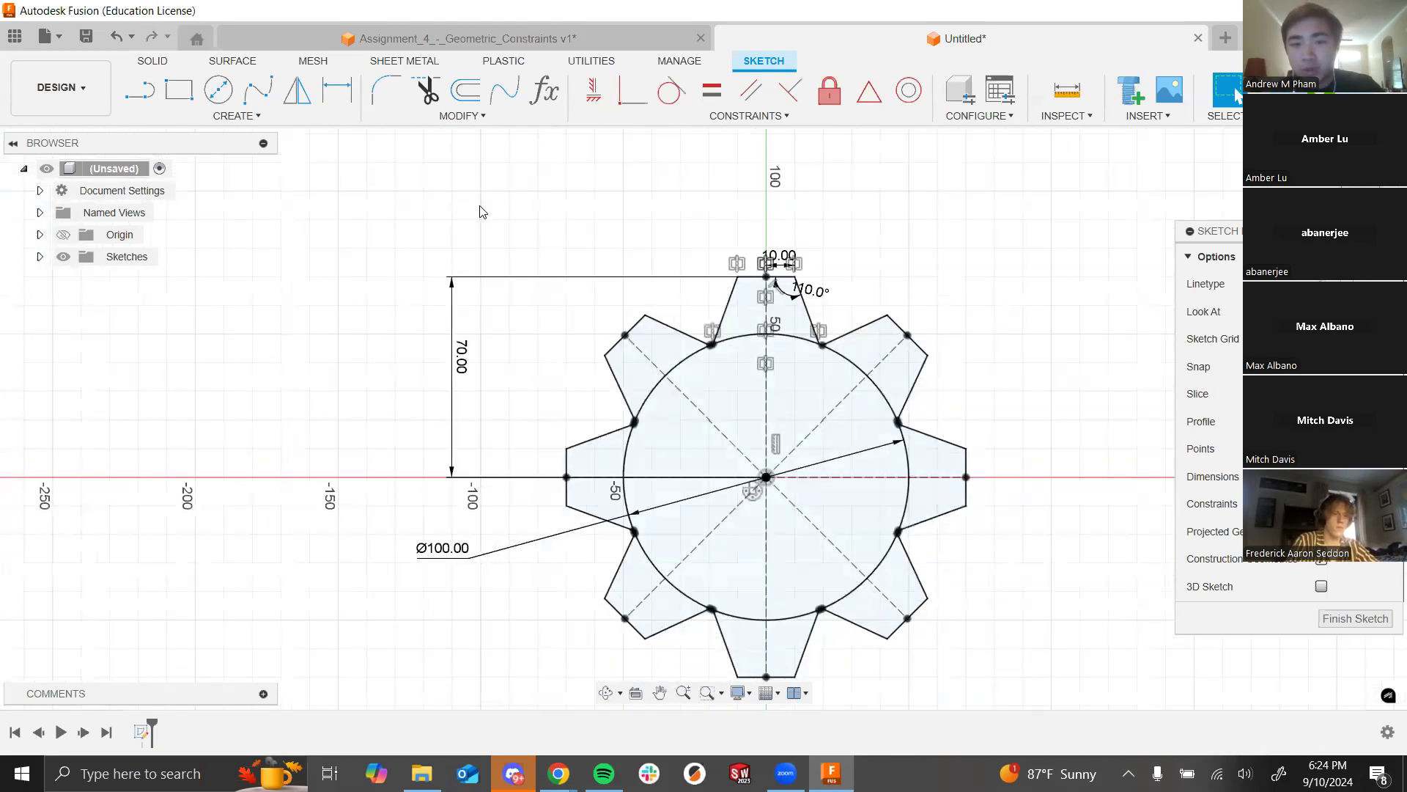
scroll(476, 234, down, 2)
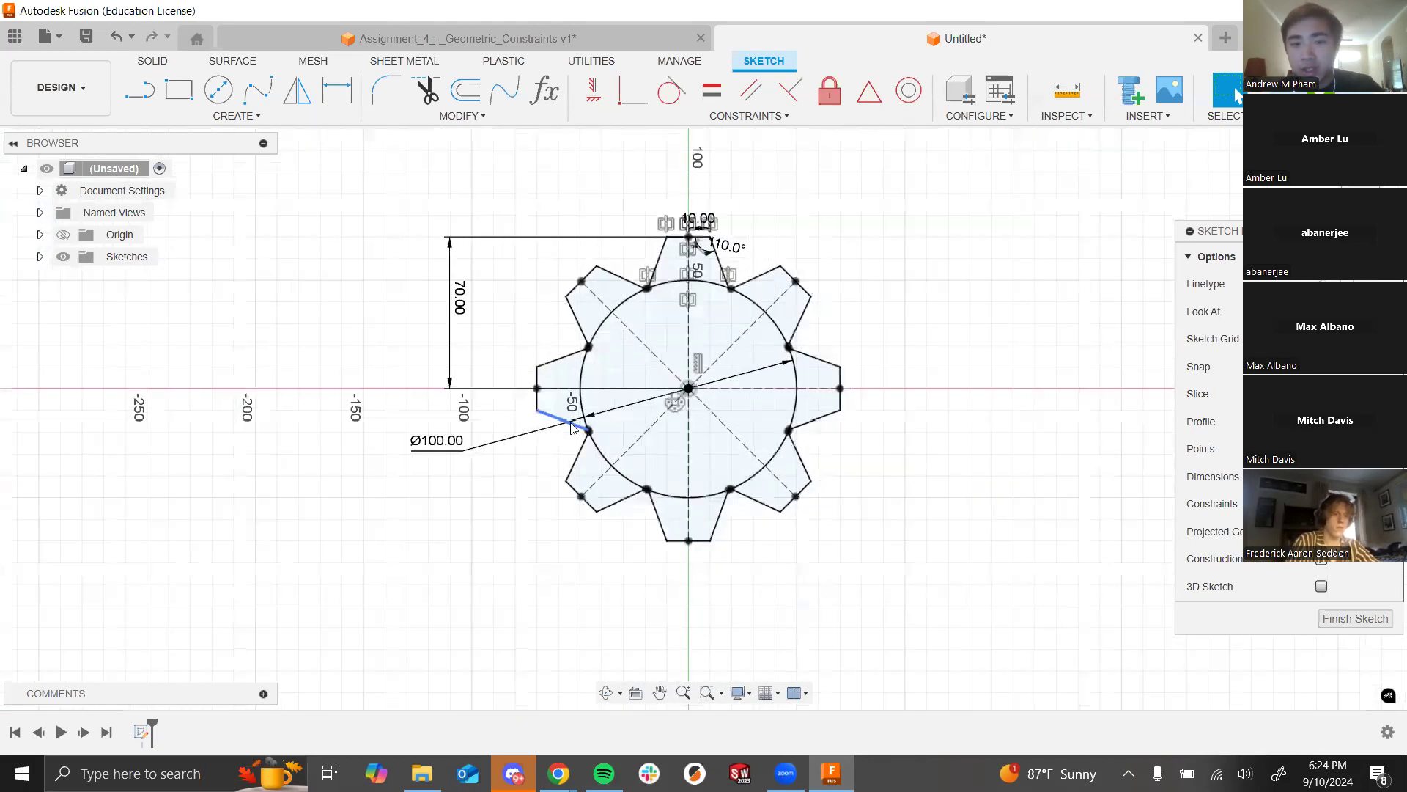
Step: Try tooth heights of 60 and then 80 mm
double_click(441, 283)
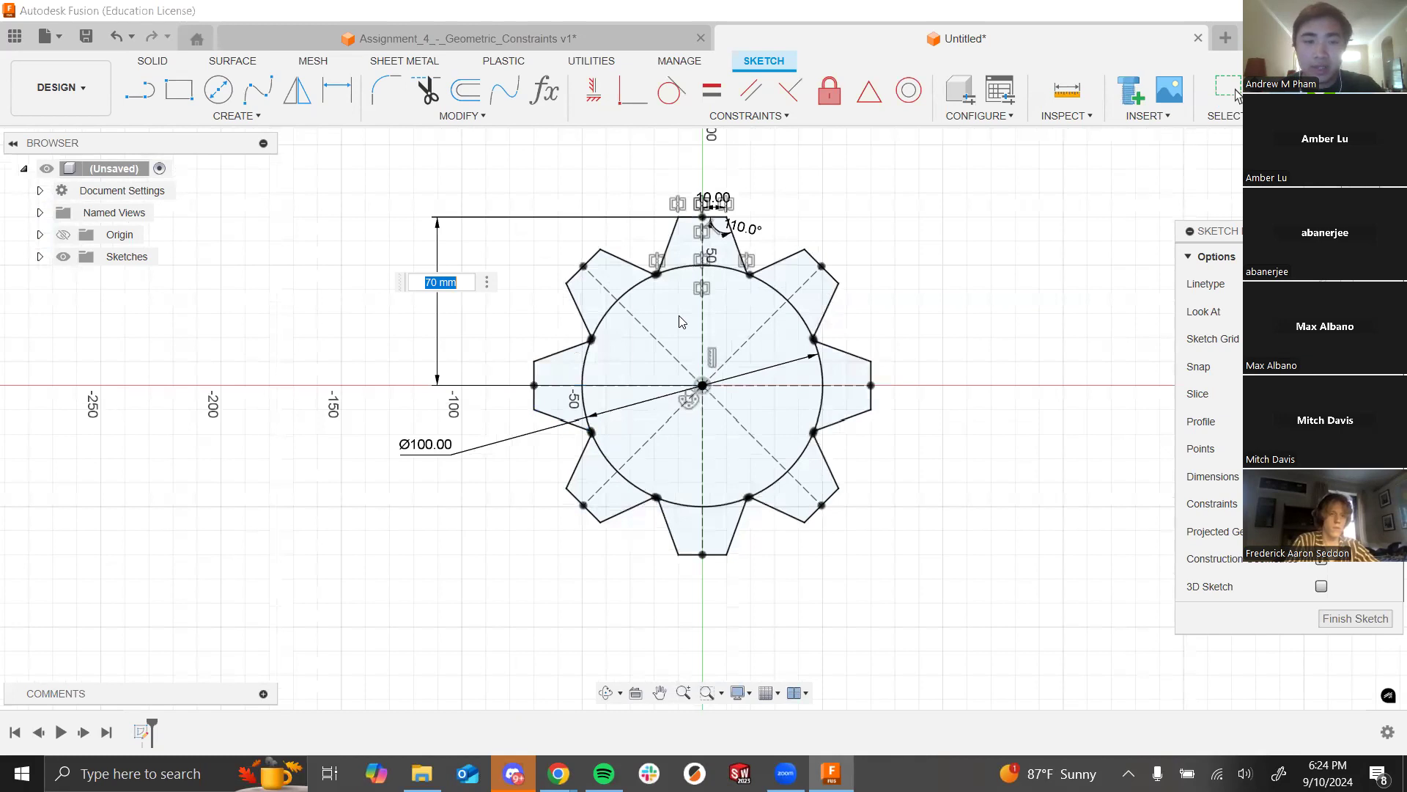
text(6)
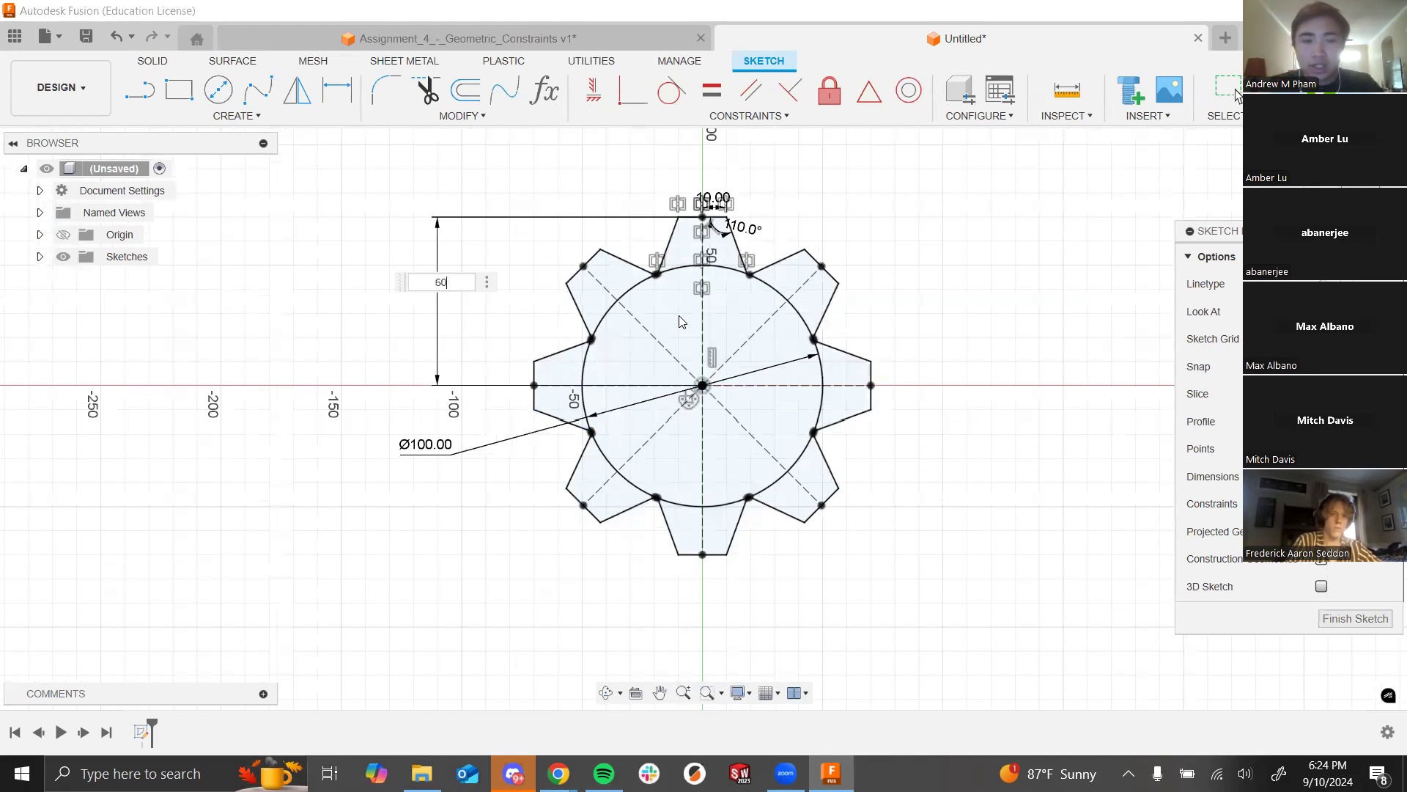
text(0)
key(Return)
double_click(450, 306)
text(80)
key(Return)
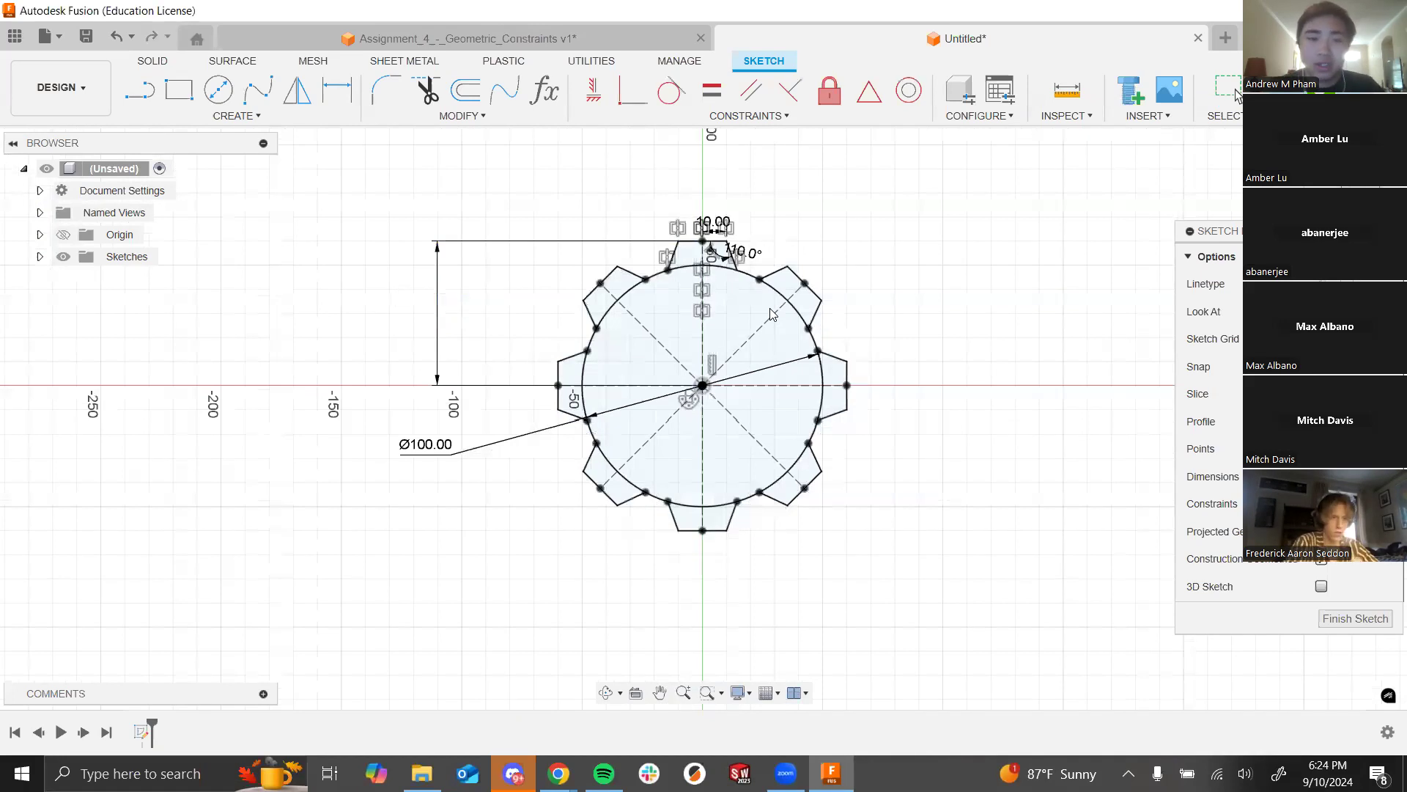
Step: Change the tooth side angle from 110° to 100°
scroll(739, 240, up, 5)
click(738, 240)
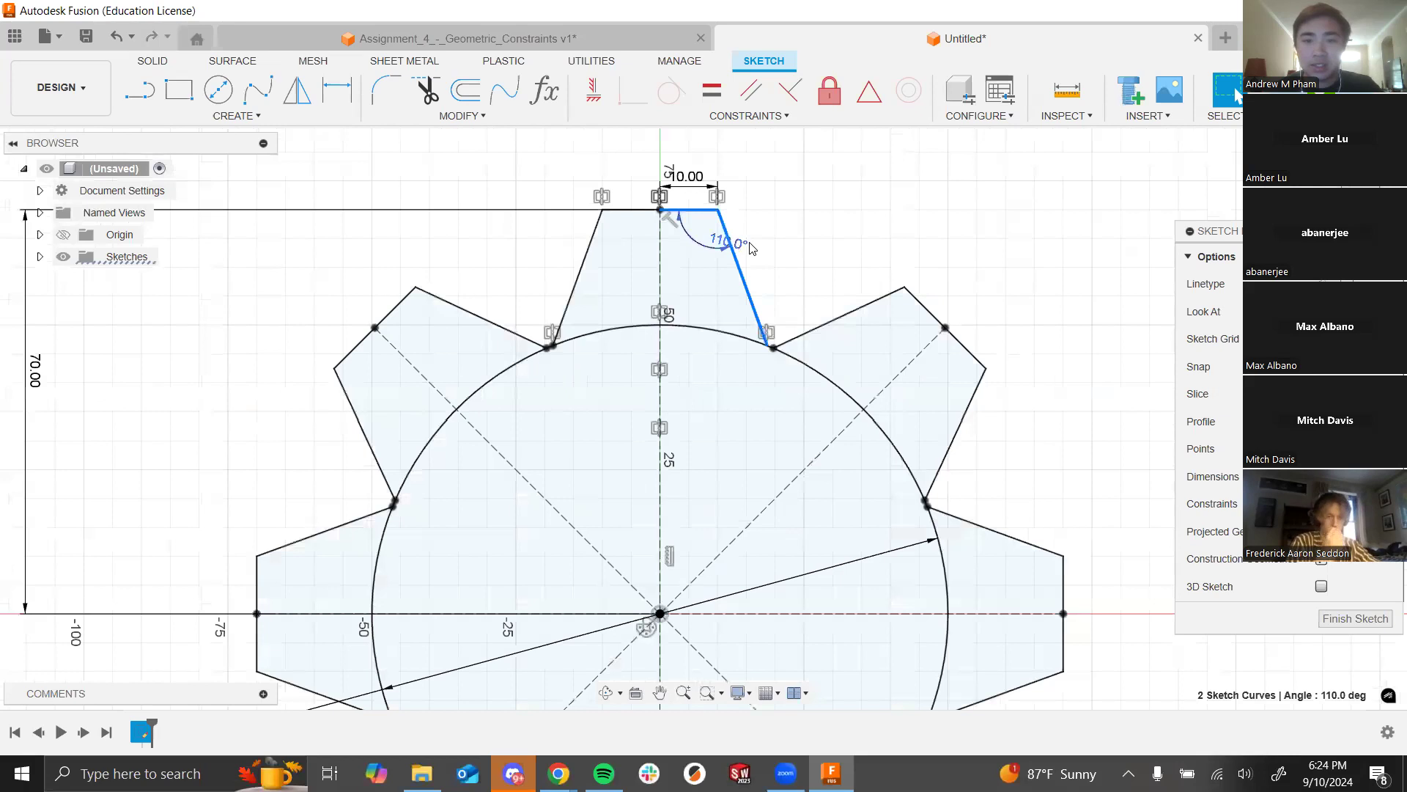
double_click(733, 242)
text(10)
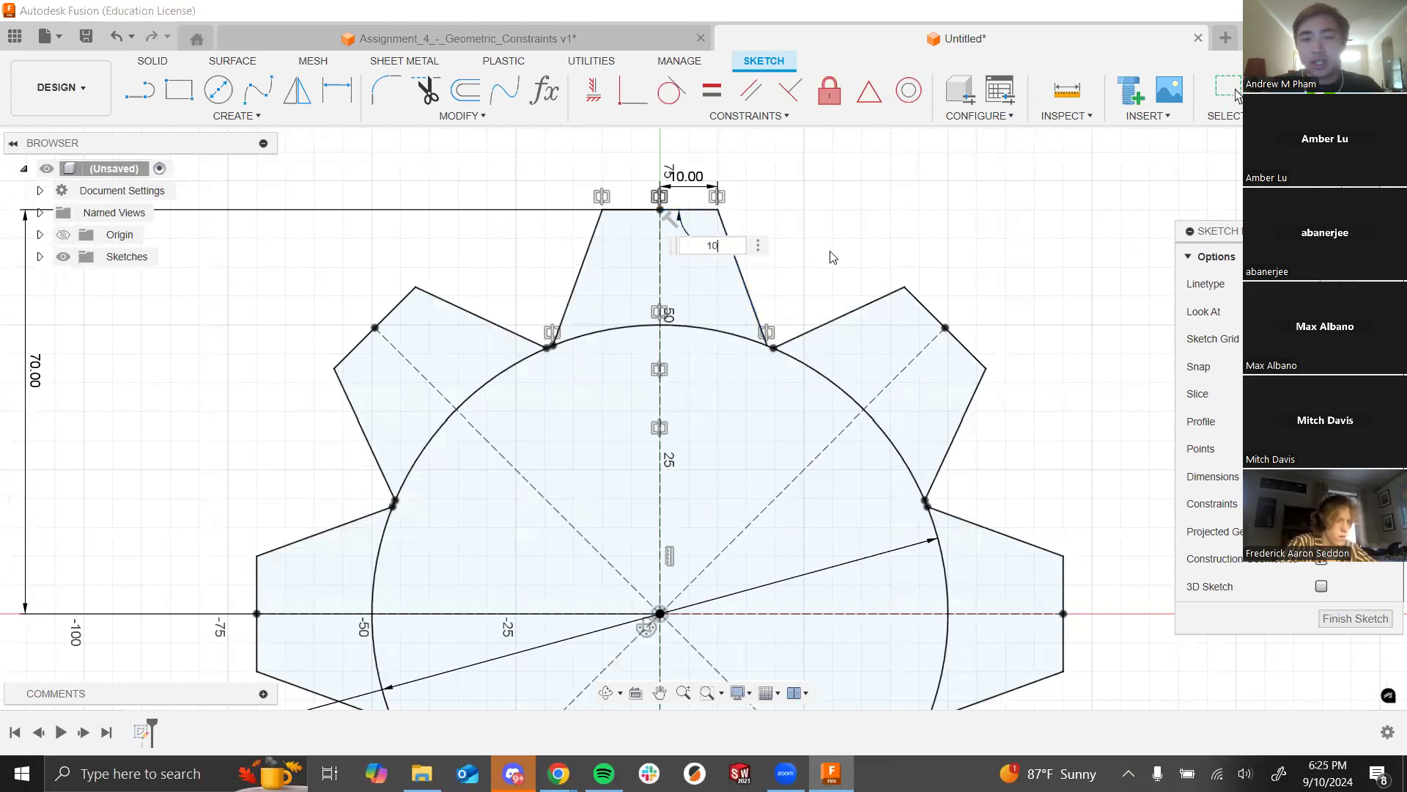
text(0)
key(Return)
scroll(718, 360, down, 5)
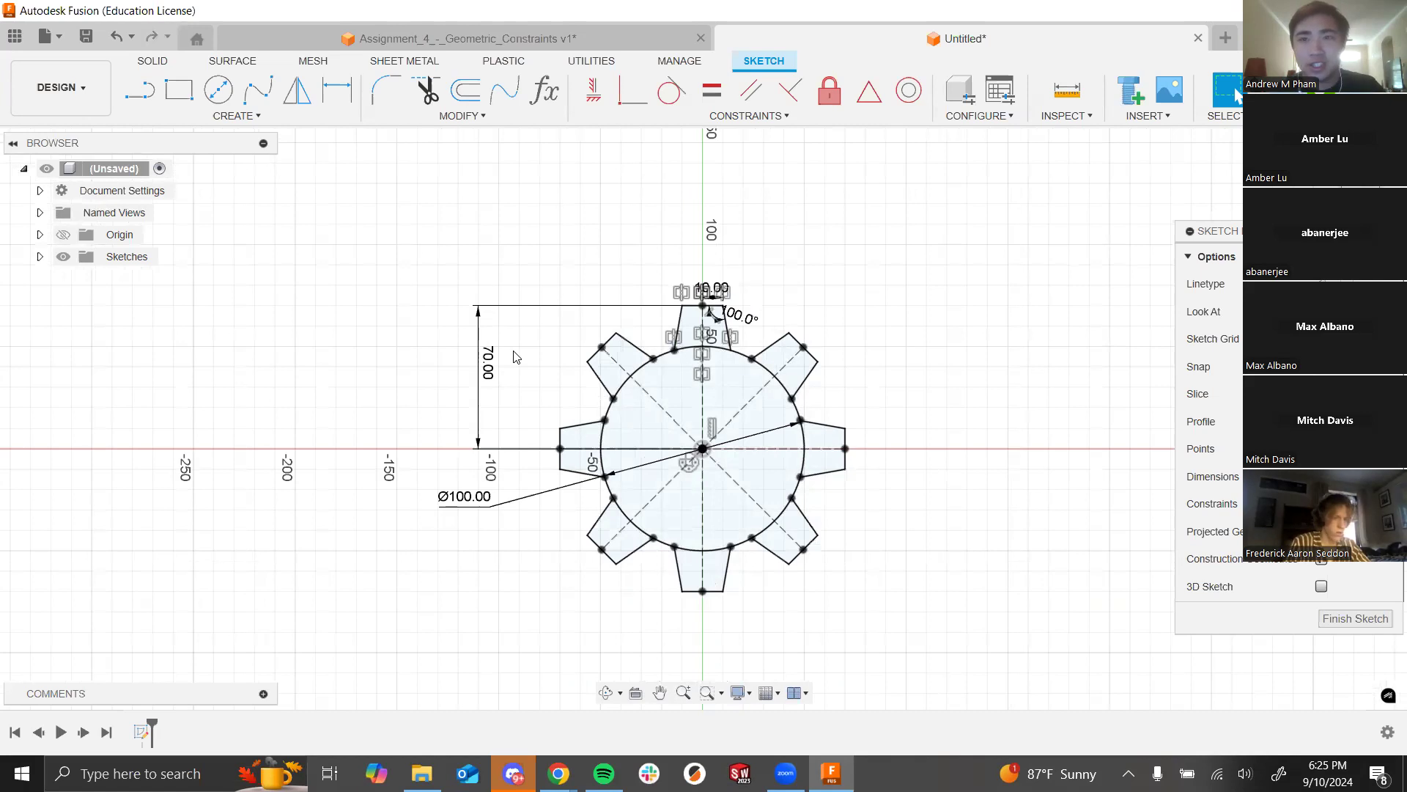
Step: Set the 70 tooth height dimension to 80 mm
double_click(487, 362)
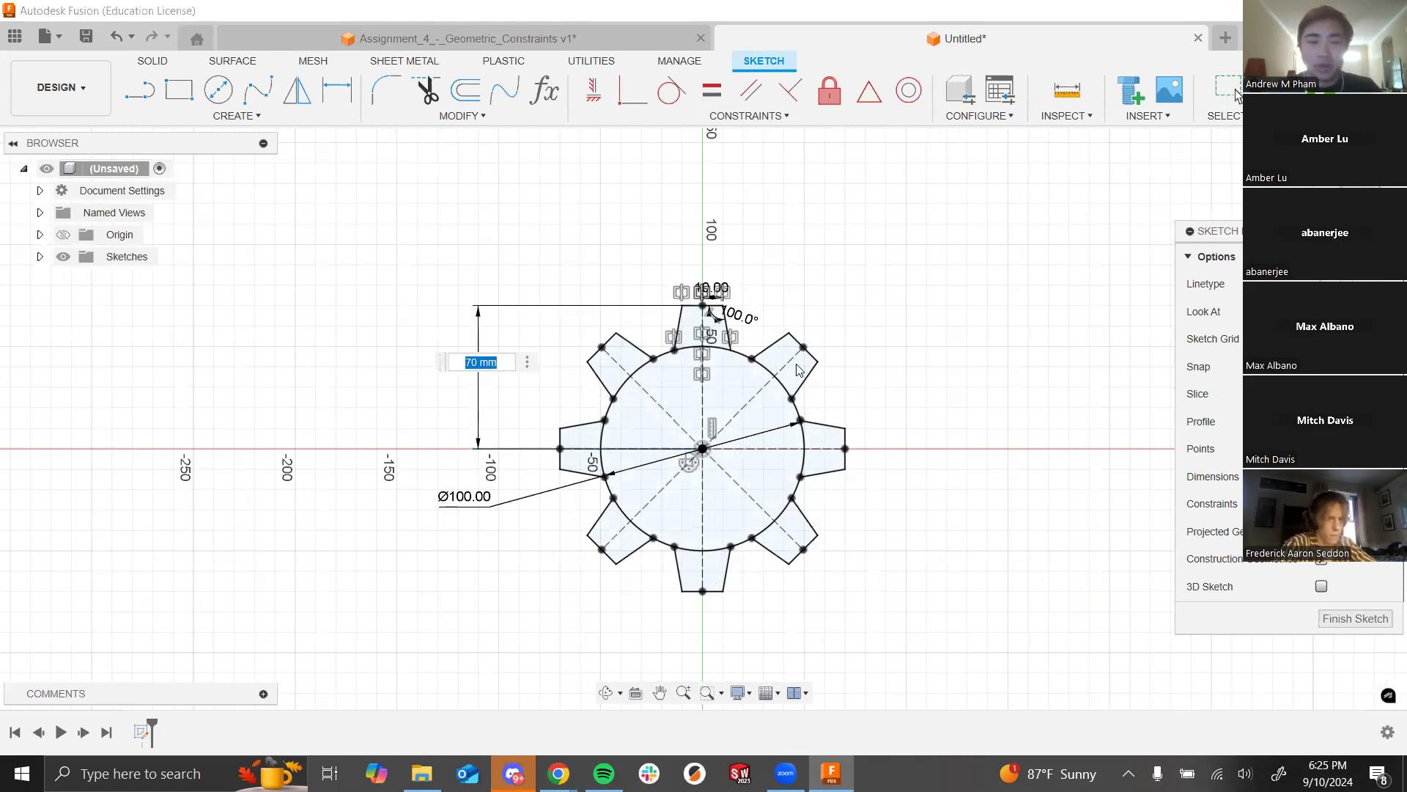
text(80)
key(Return)
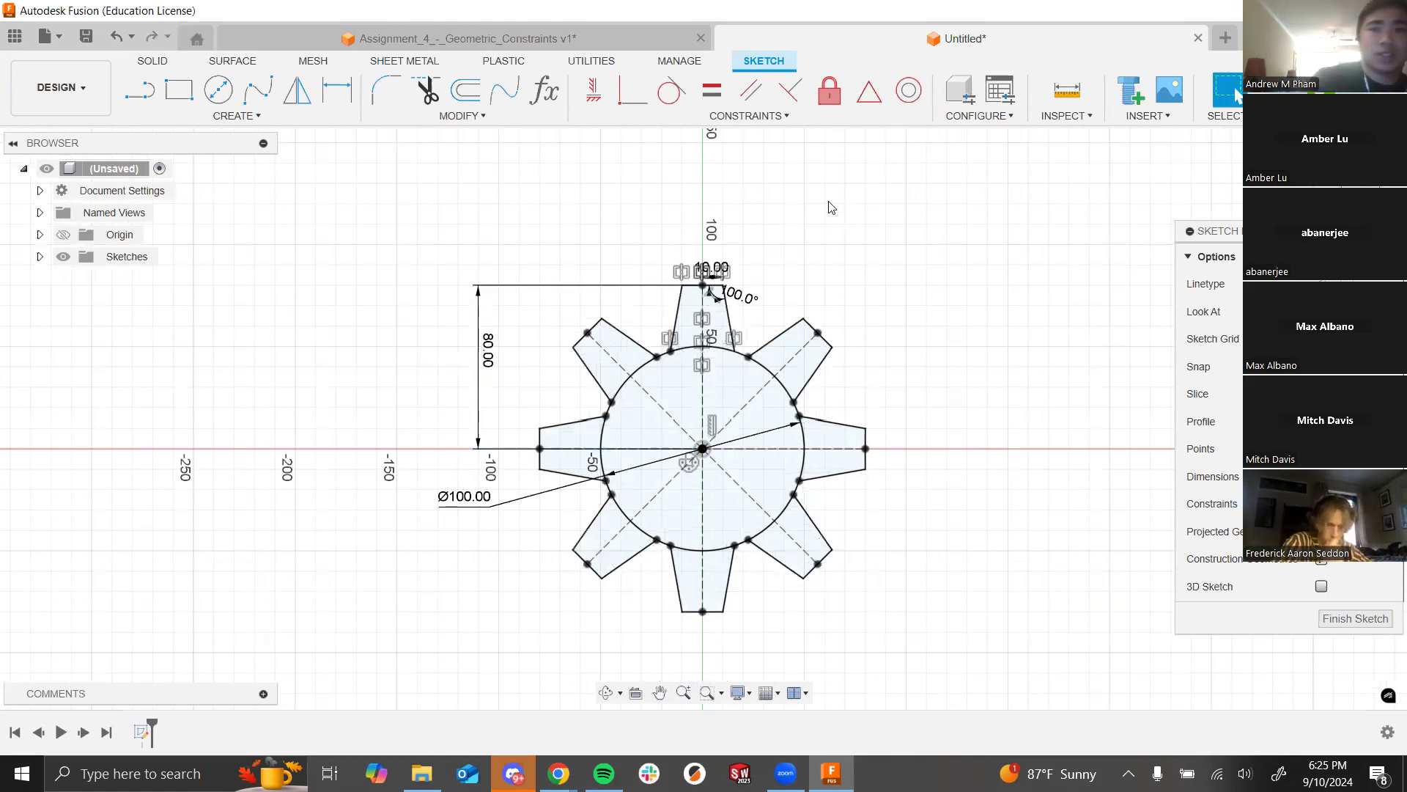
scroll(823, 401, up, 2)
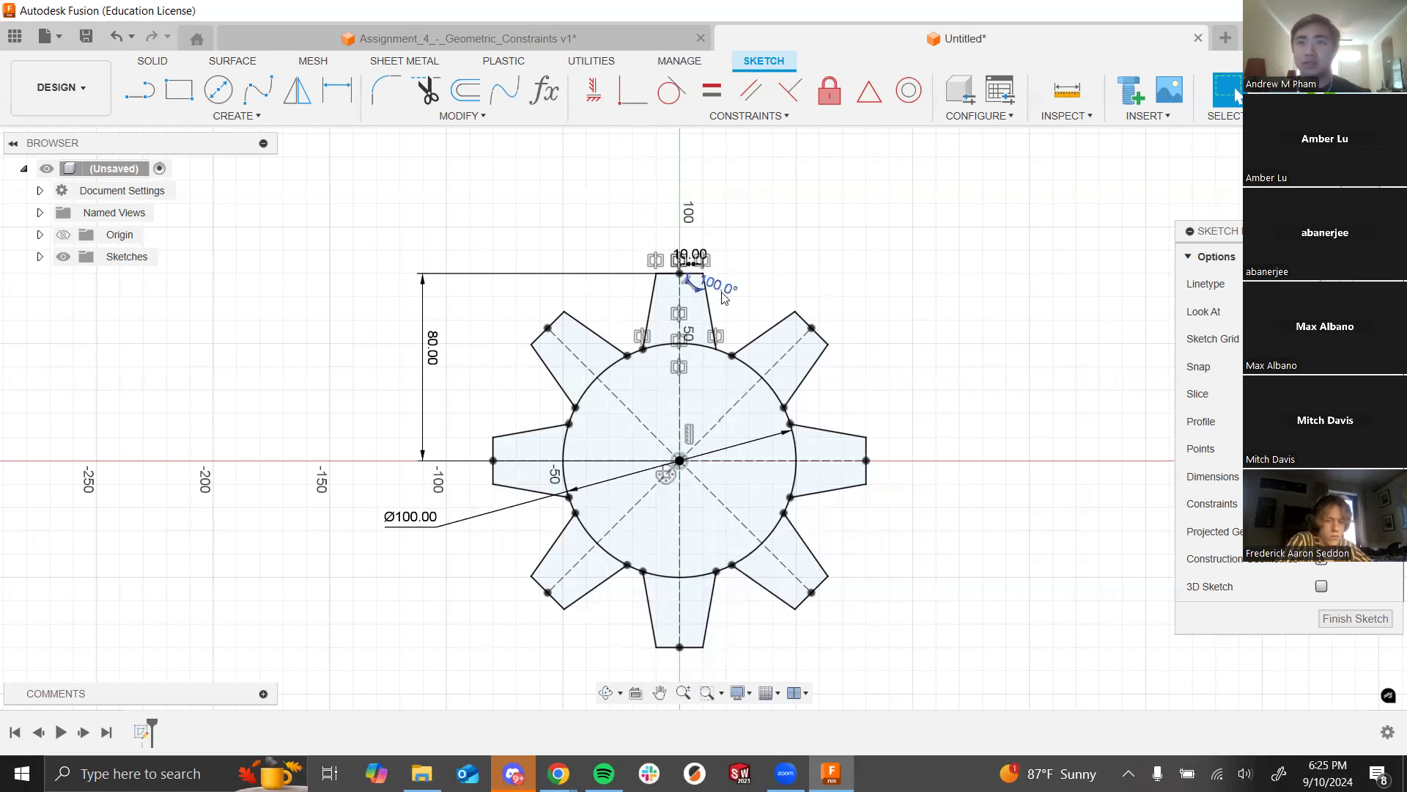
scroll(815, 277, down, 3)
scroll(665, 329, up, 6)
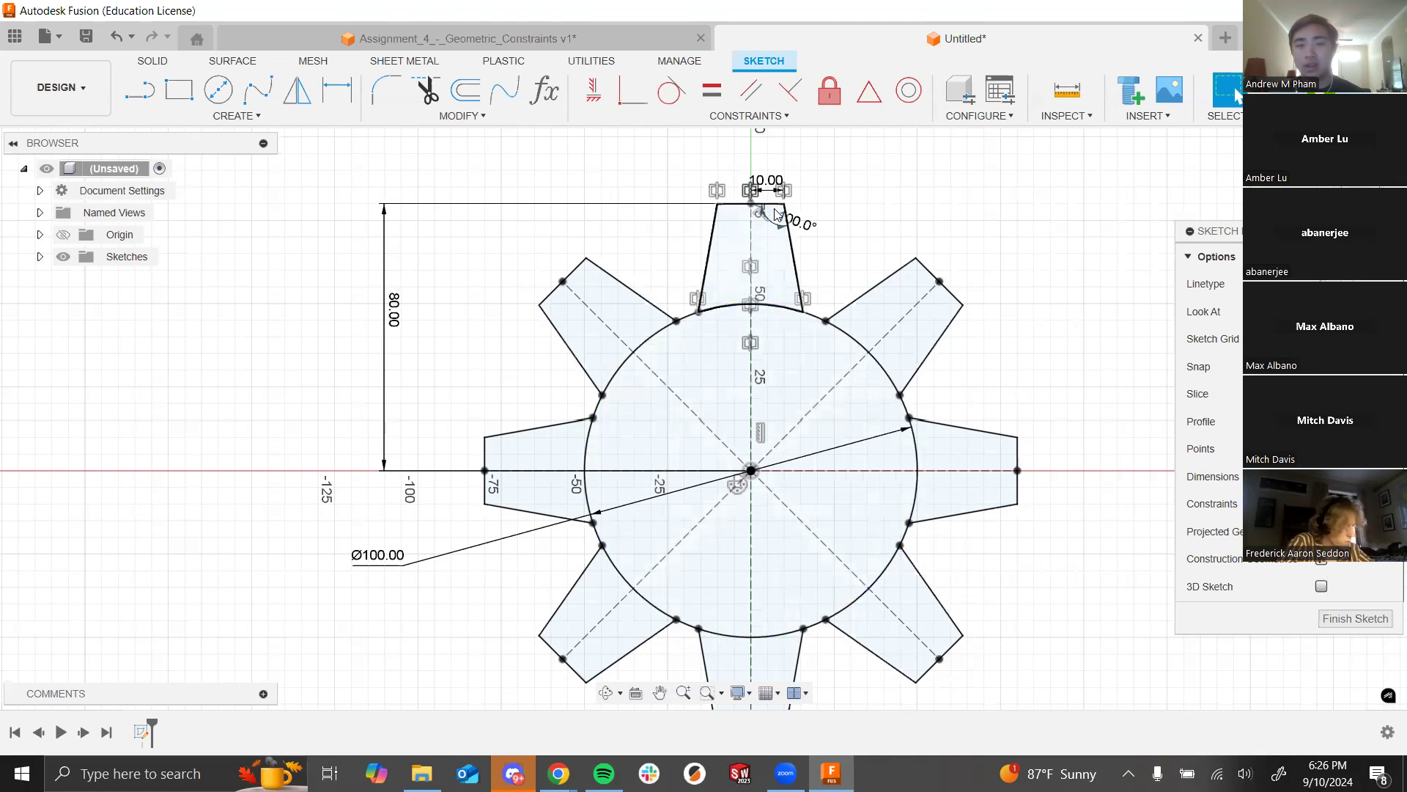
scroll(755, 220, down, 3)
scroll(769, 205, up, 7)
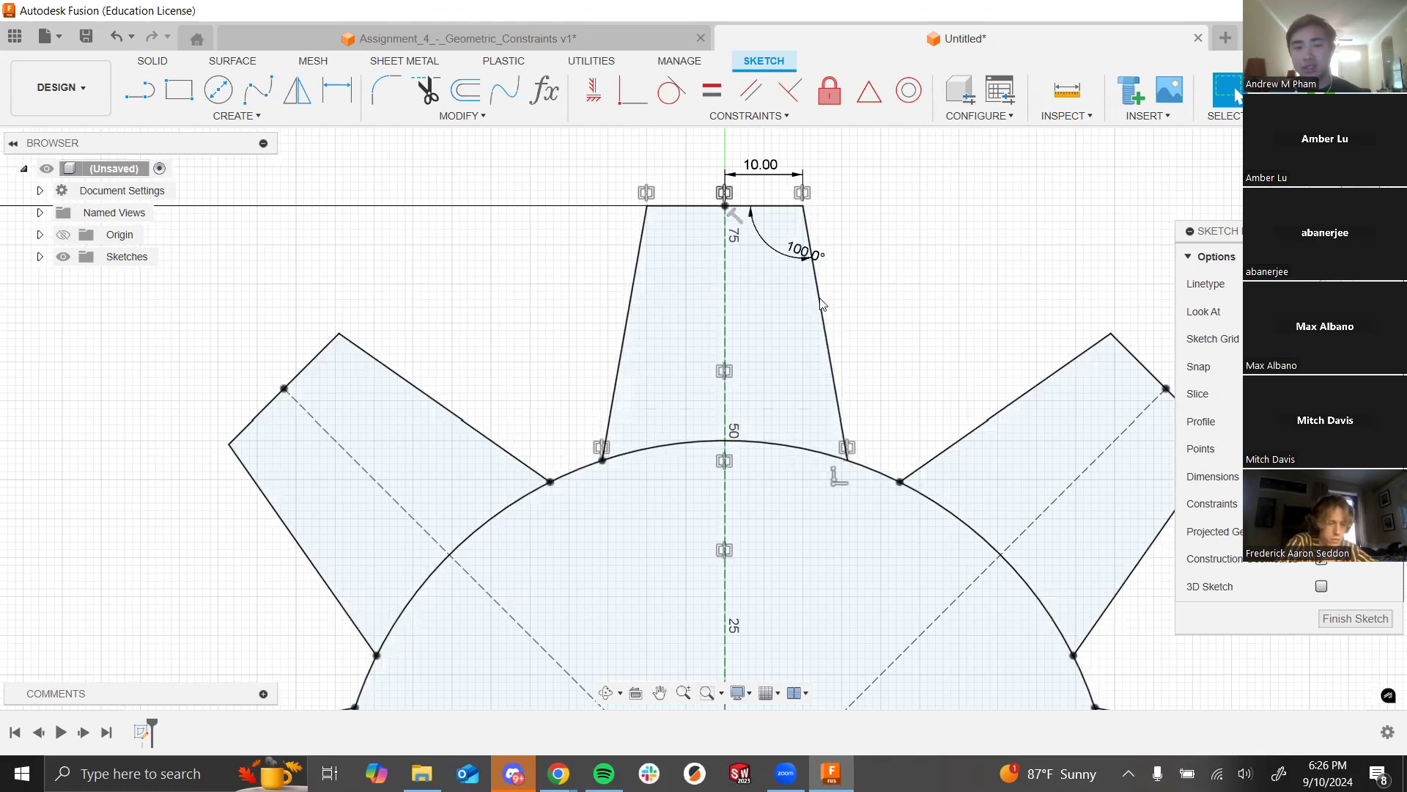
Step: Nudge the 100° angle label closer to the tooth and select the top tooth's right edge
drag(787, 244, 781, 240)
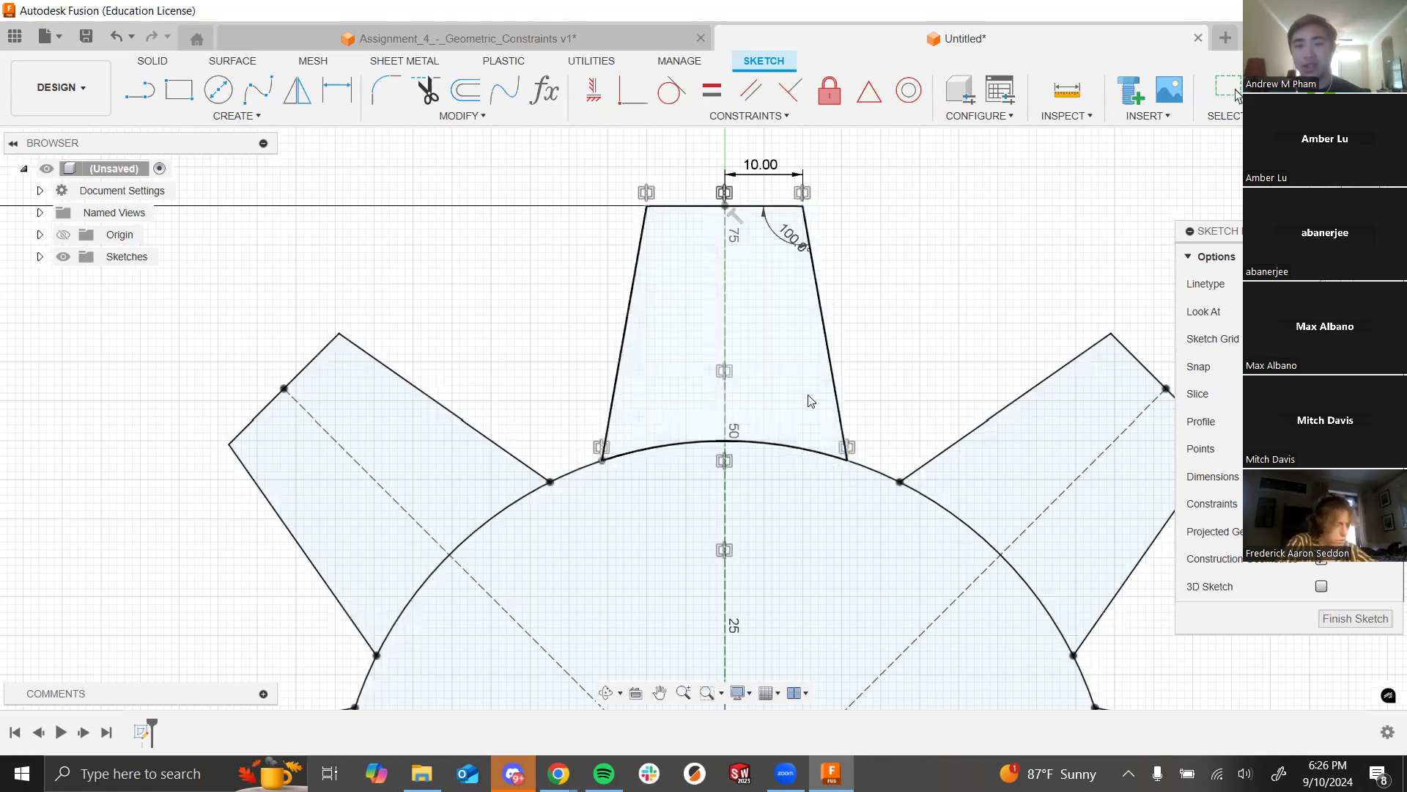
scroll(848, 310, down, 8)
scroll(579, 332, up, 1)
scroll(567, 332, up, 1)
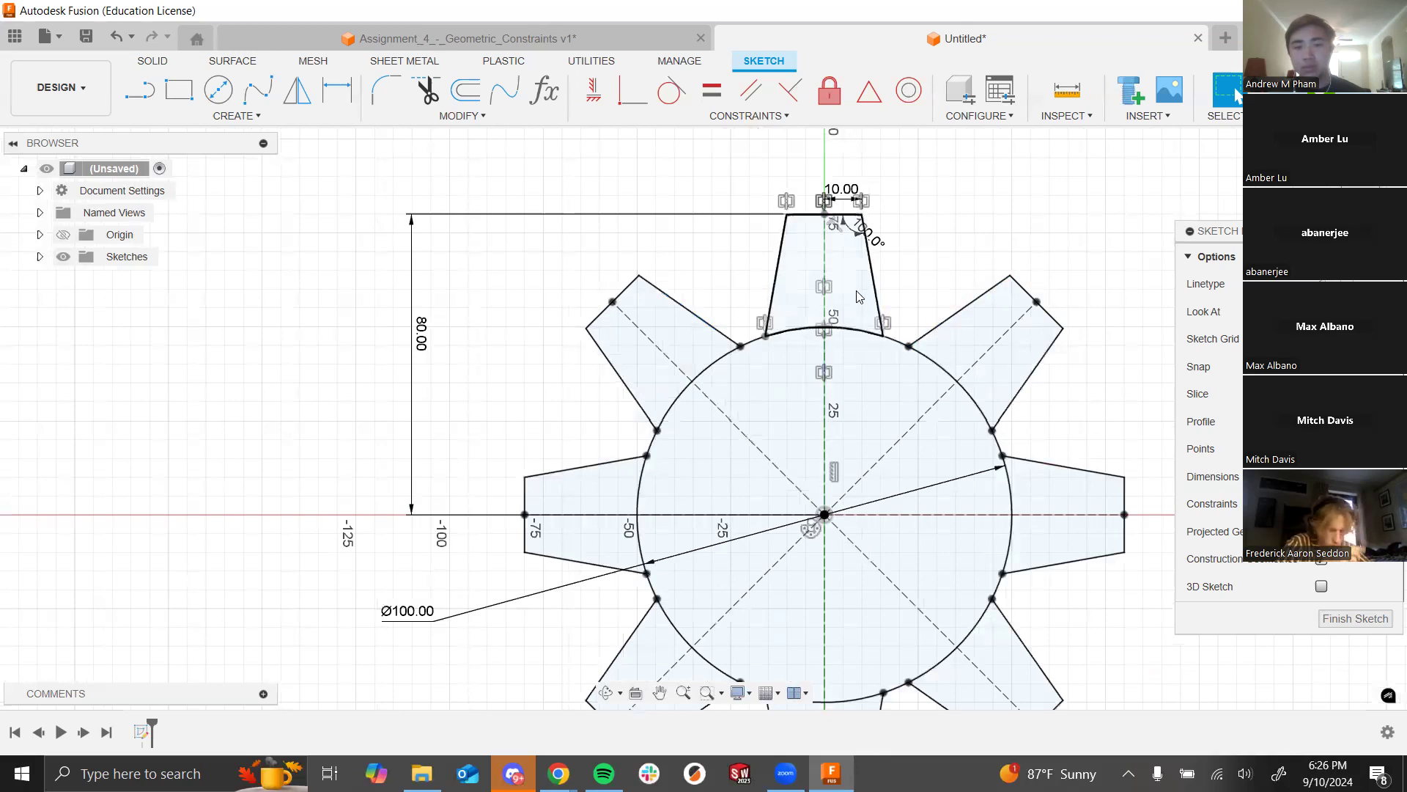
scroll(594, 229, down, 3)
scroll(762, 261, up, 2)
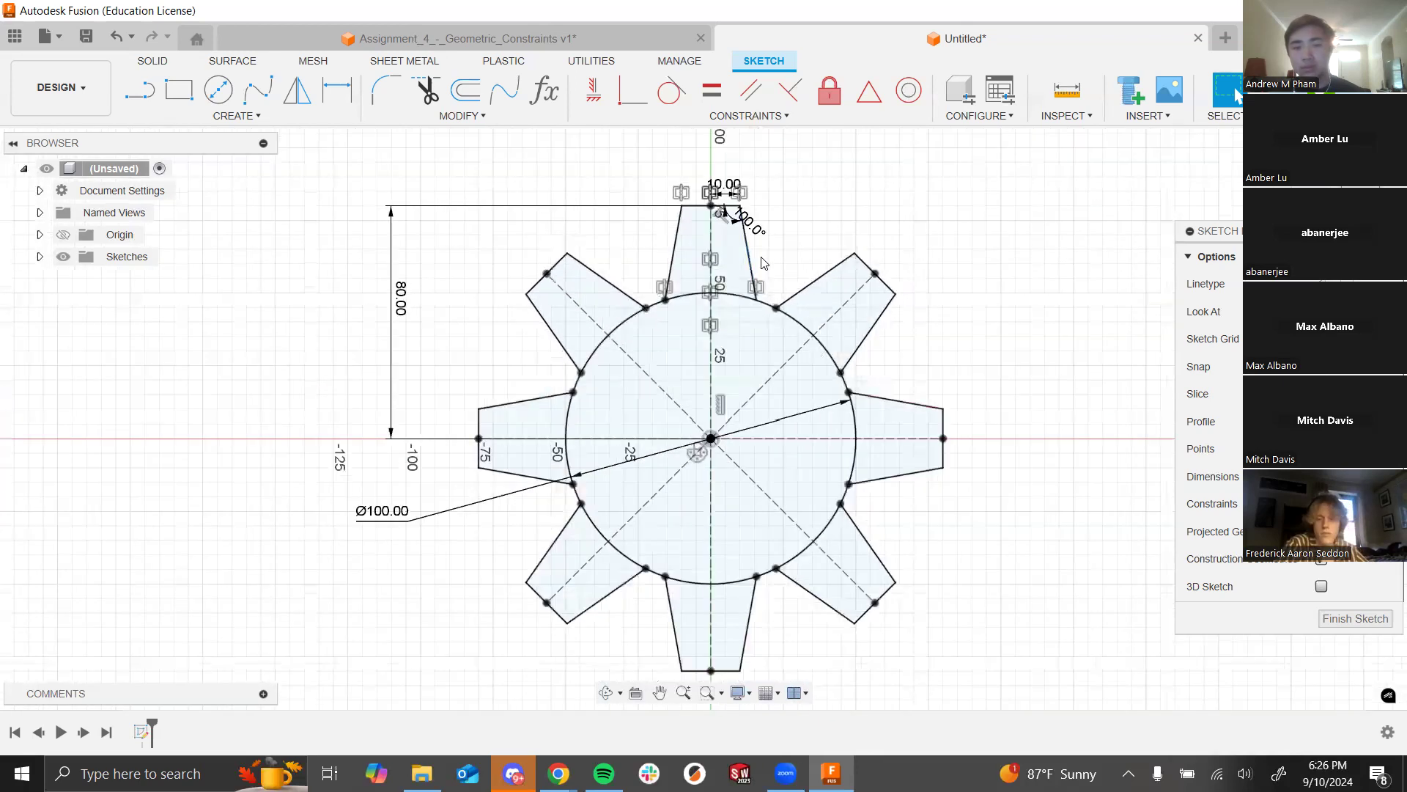
click(751, 260)
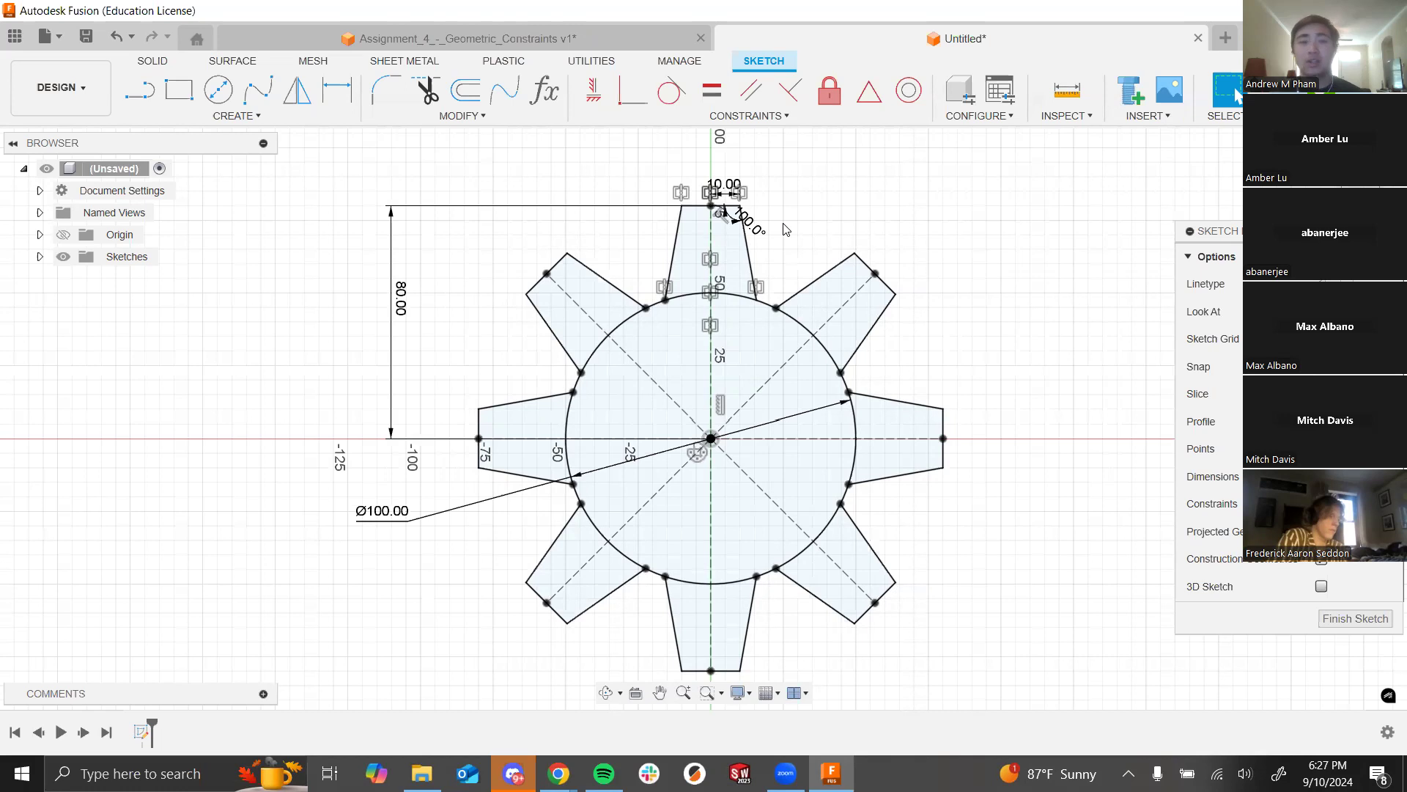
scroll(645, 241, down, 3)
scroll(645, 252, up, 3)
scroll(447, 323, down, 4)
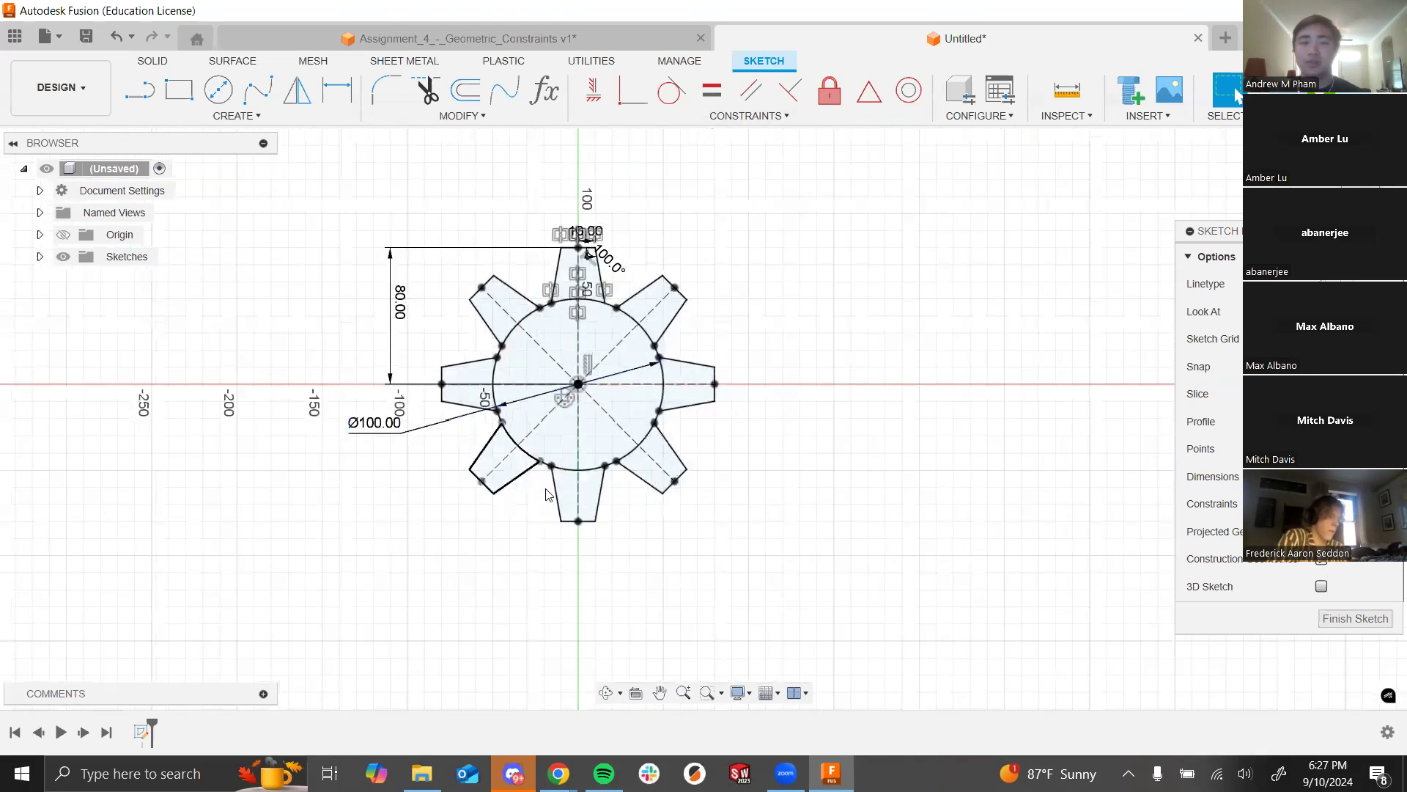
scroll(1087, 242, down, 2)
scroll(708, 301, up, 3)
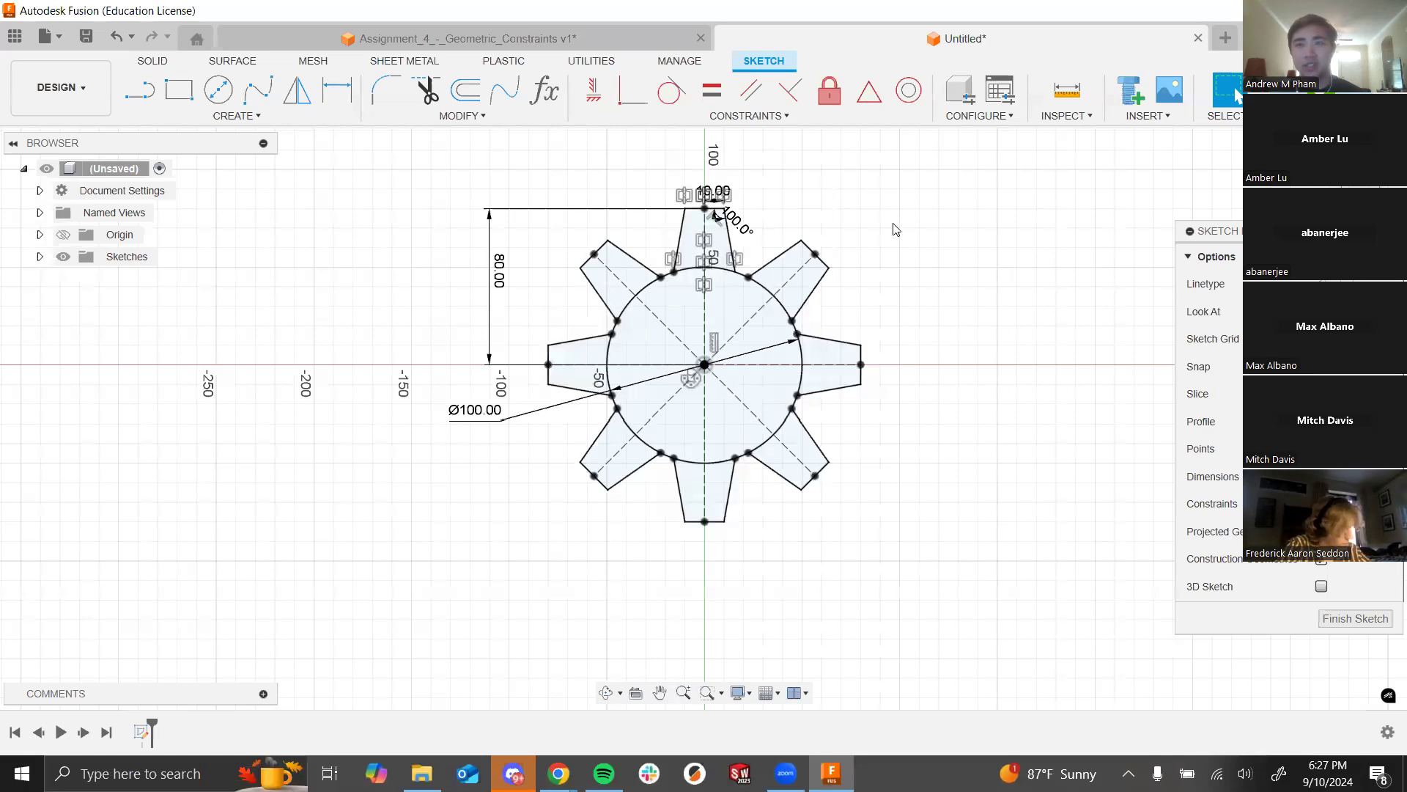
scroll(720, 198, down, 2)
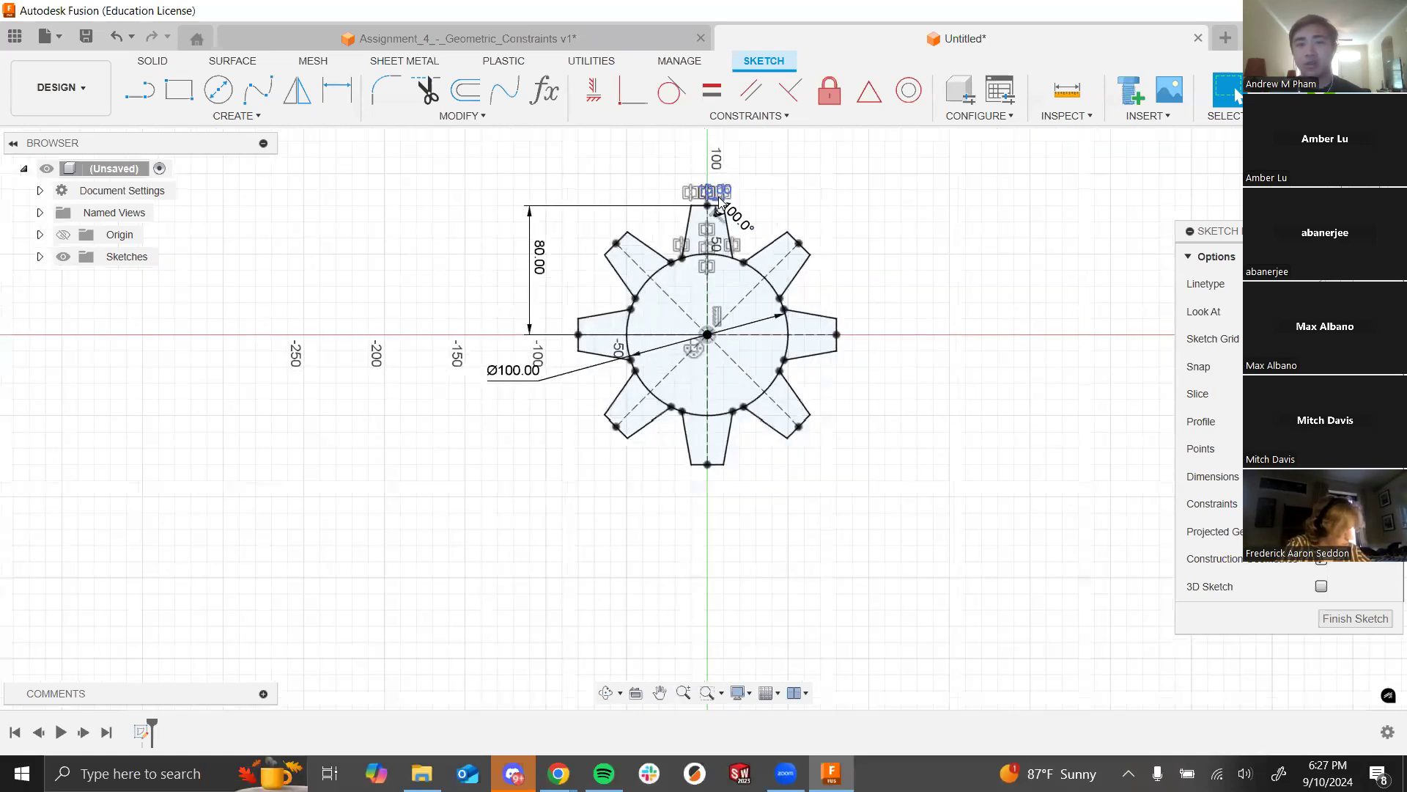
scroll(720, 200, up, 2)
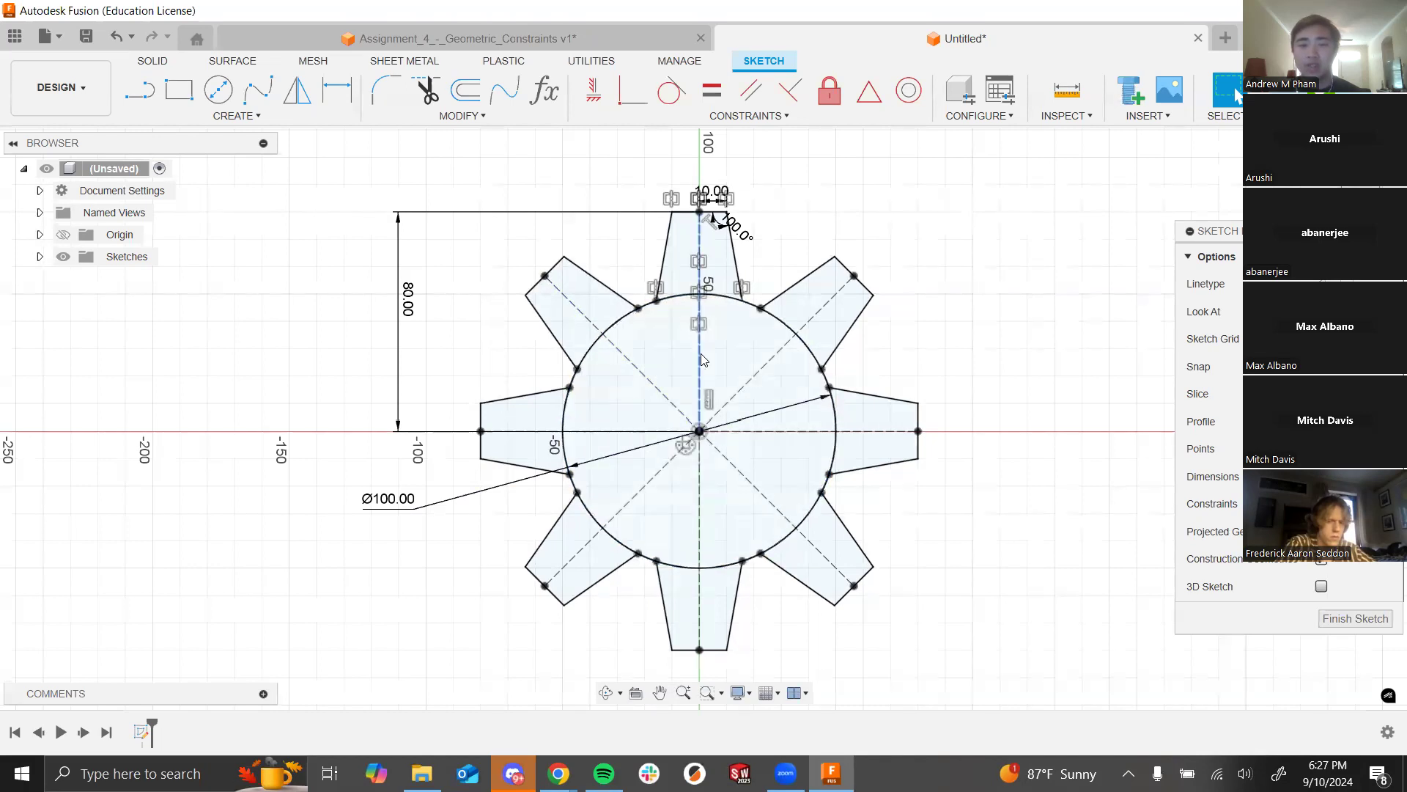
Step: Shift the 80.00 height dimension slightly toward the gear
drag(414, 315, 376, 304)
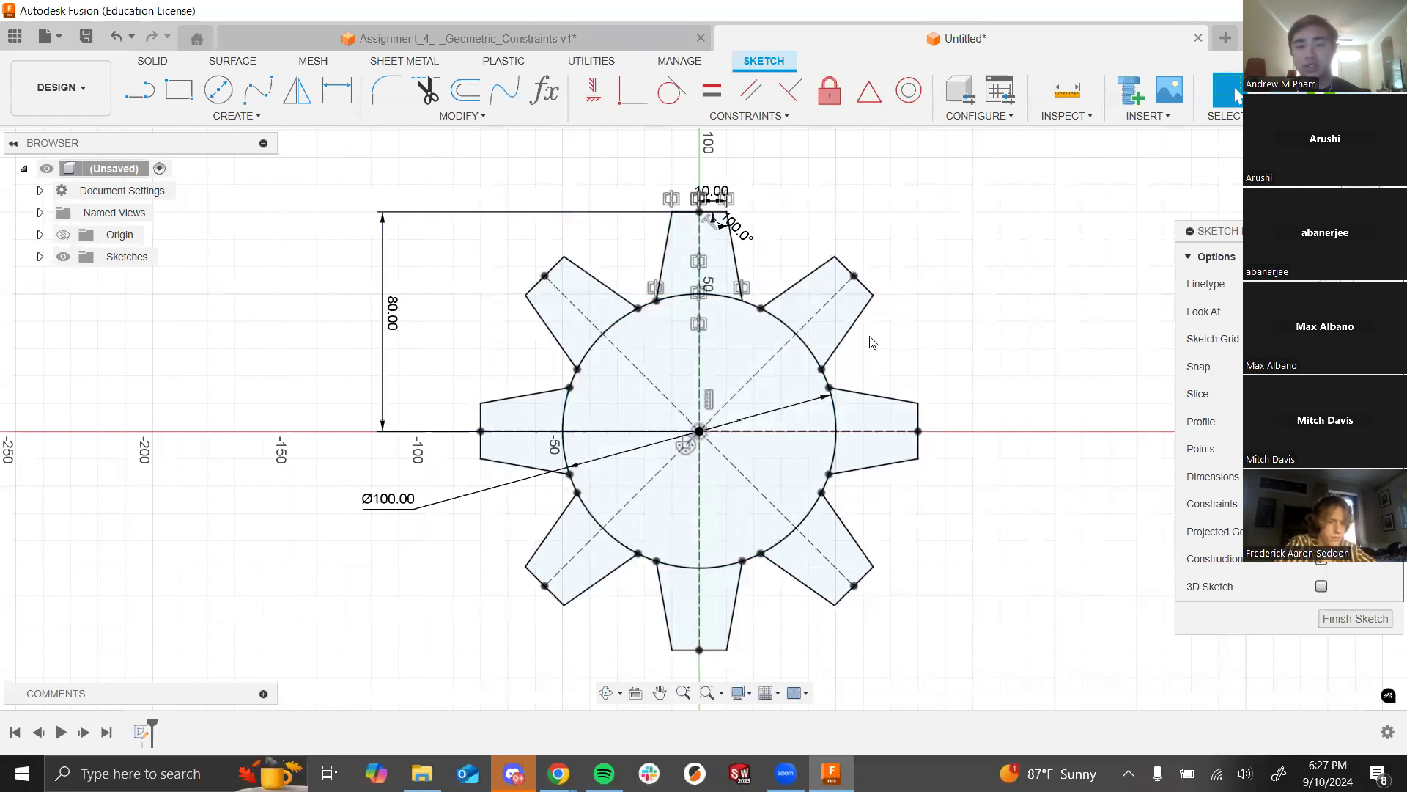
scroll(723, 217, down, 2)
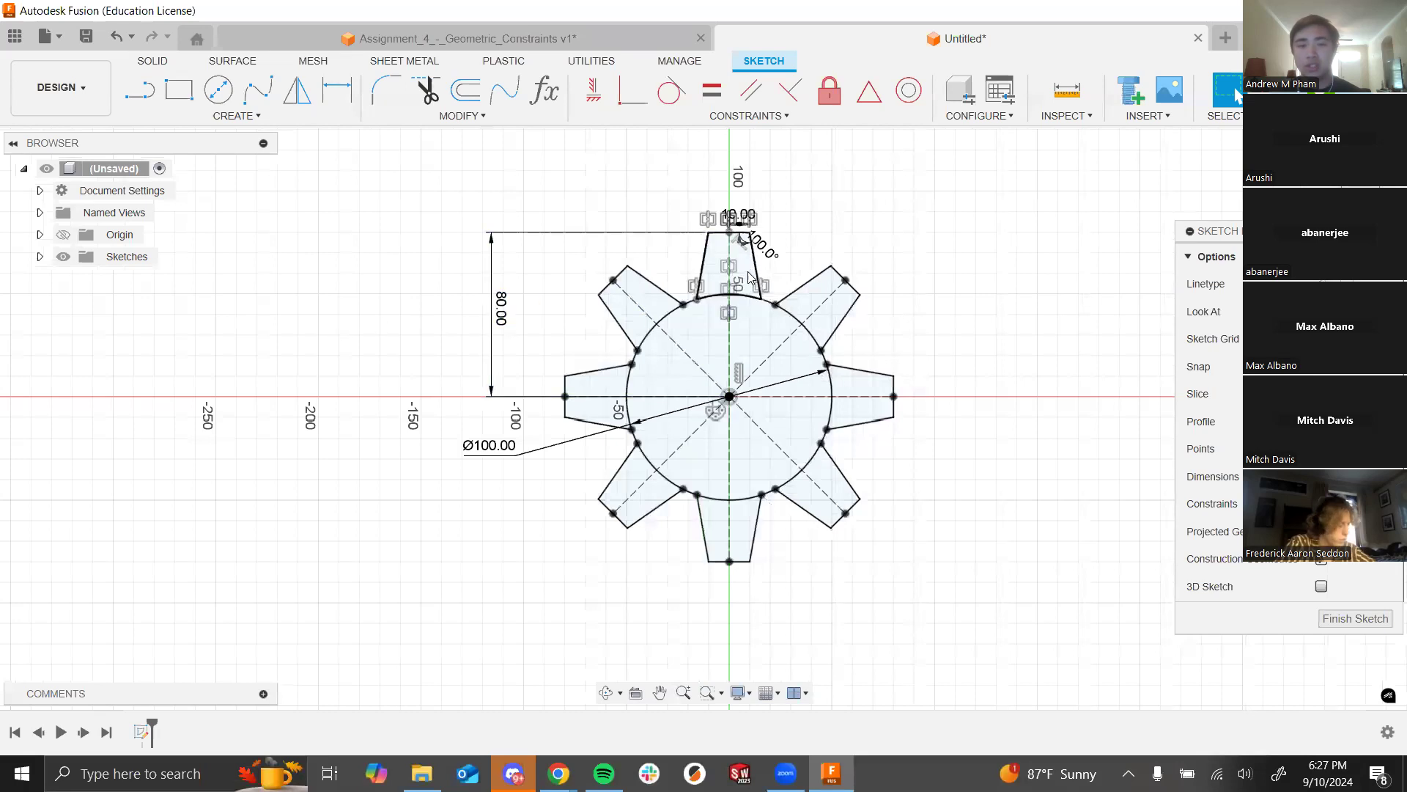
click(594, 89)
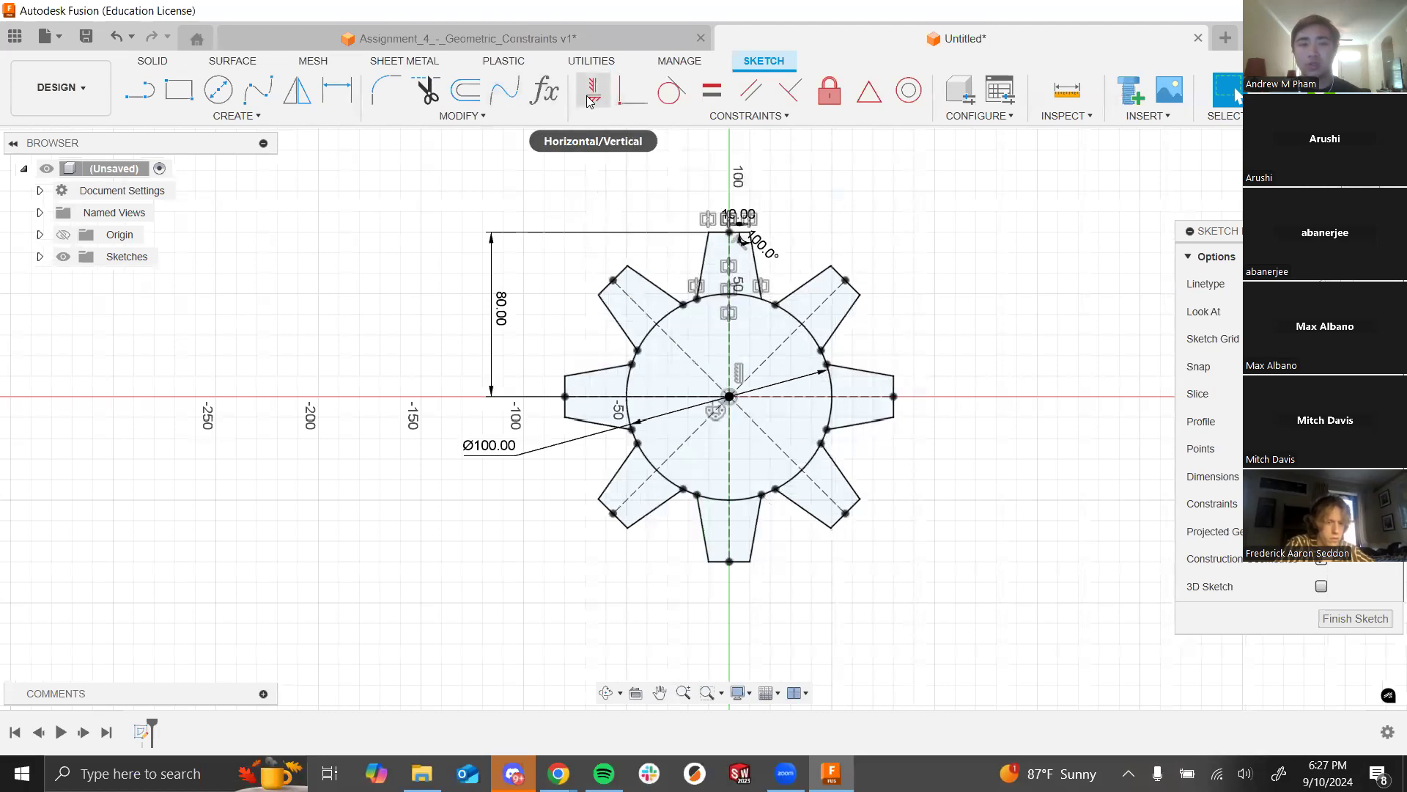
scroll(736, 274, up, 4)
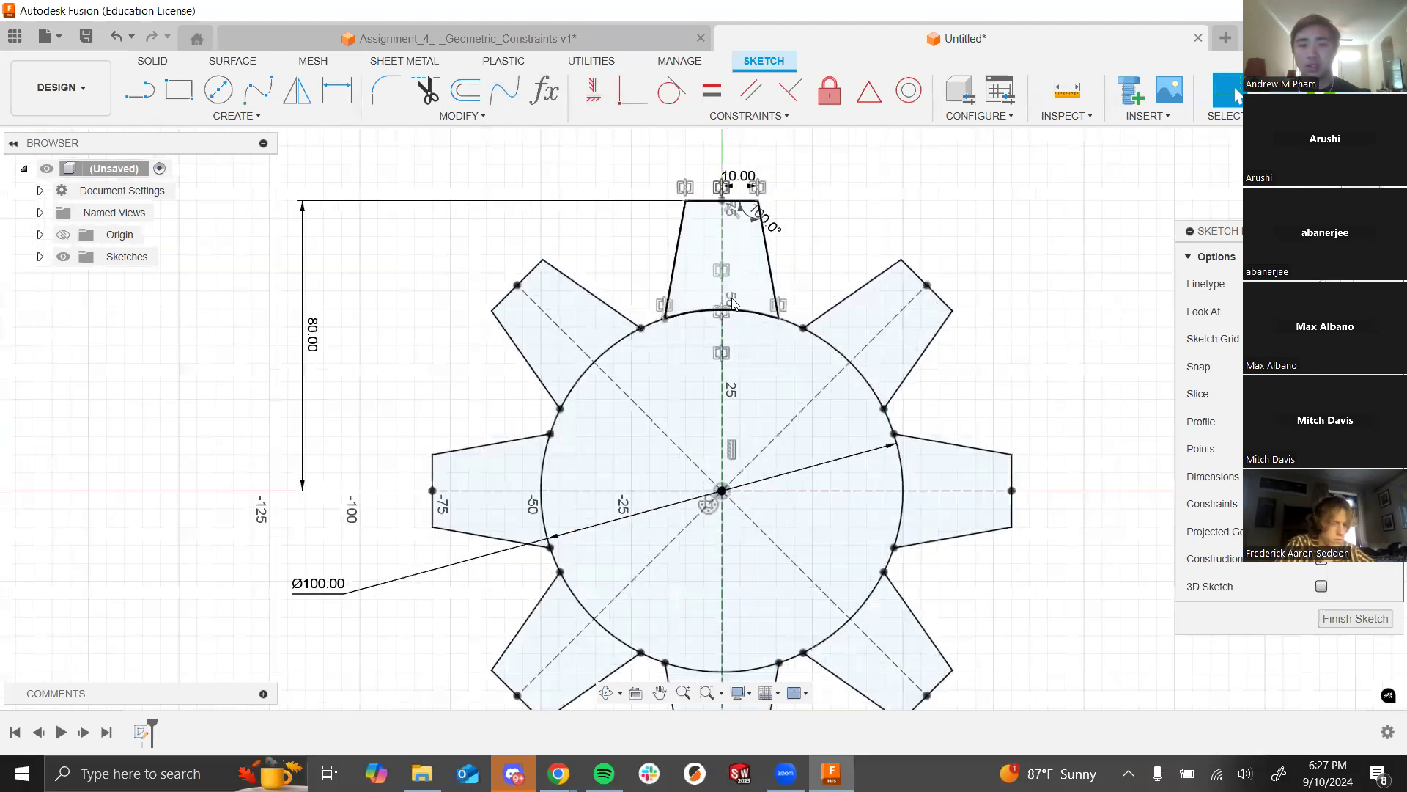
scroll(1137, 299, down, 6)
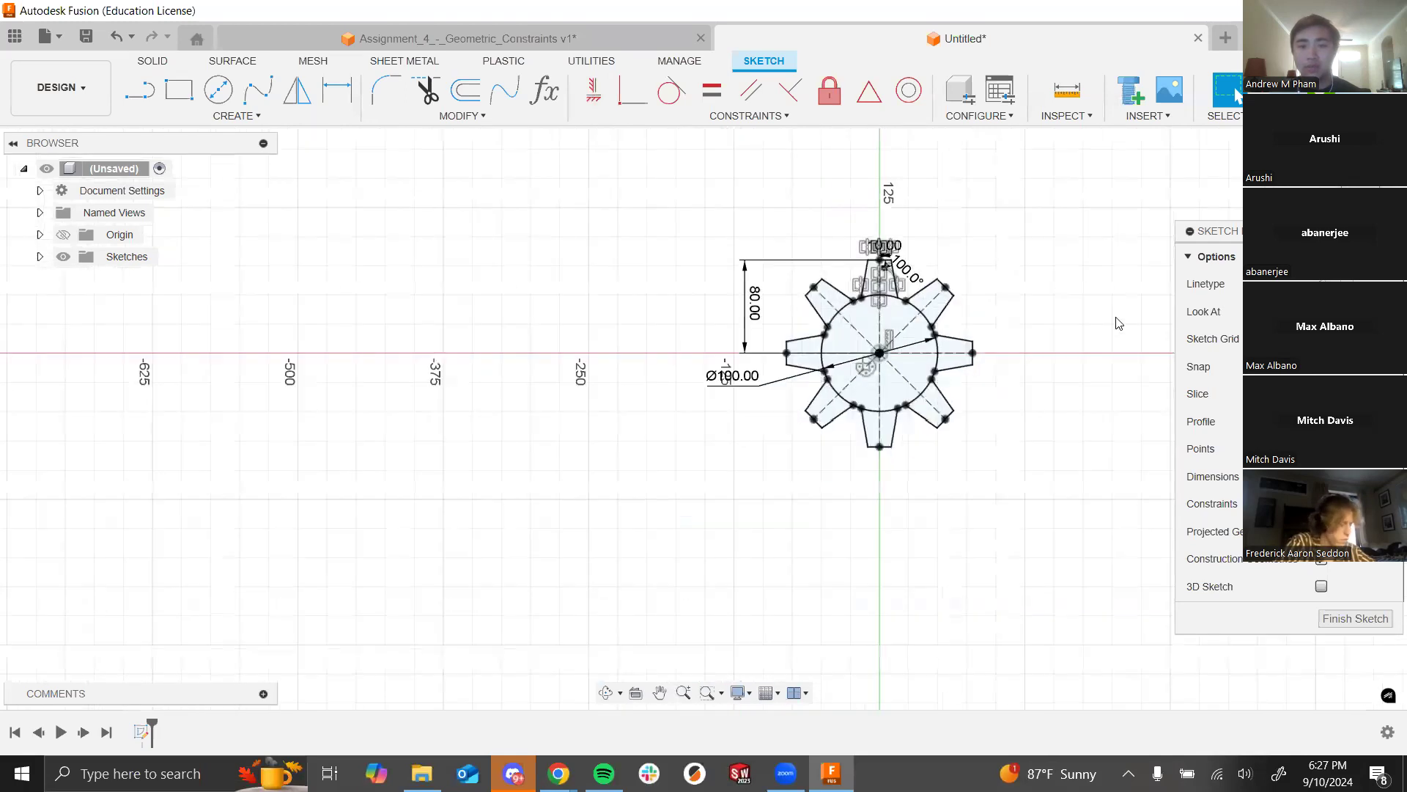
scroll(366, 314, down, 3)
scroll(911, 308, down, 2)
scroll(525, 323, up, 4)
scroll(605, 331, up, 5)
Step: Draw a second circle left of the gear and a line rising from its centre
key(c)
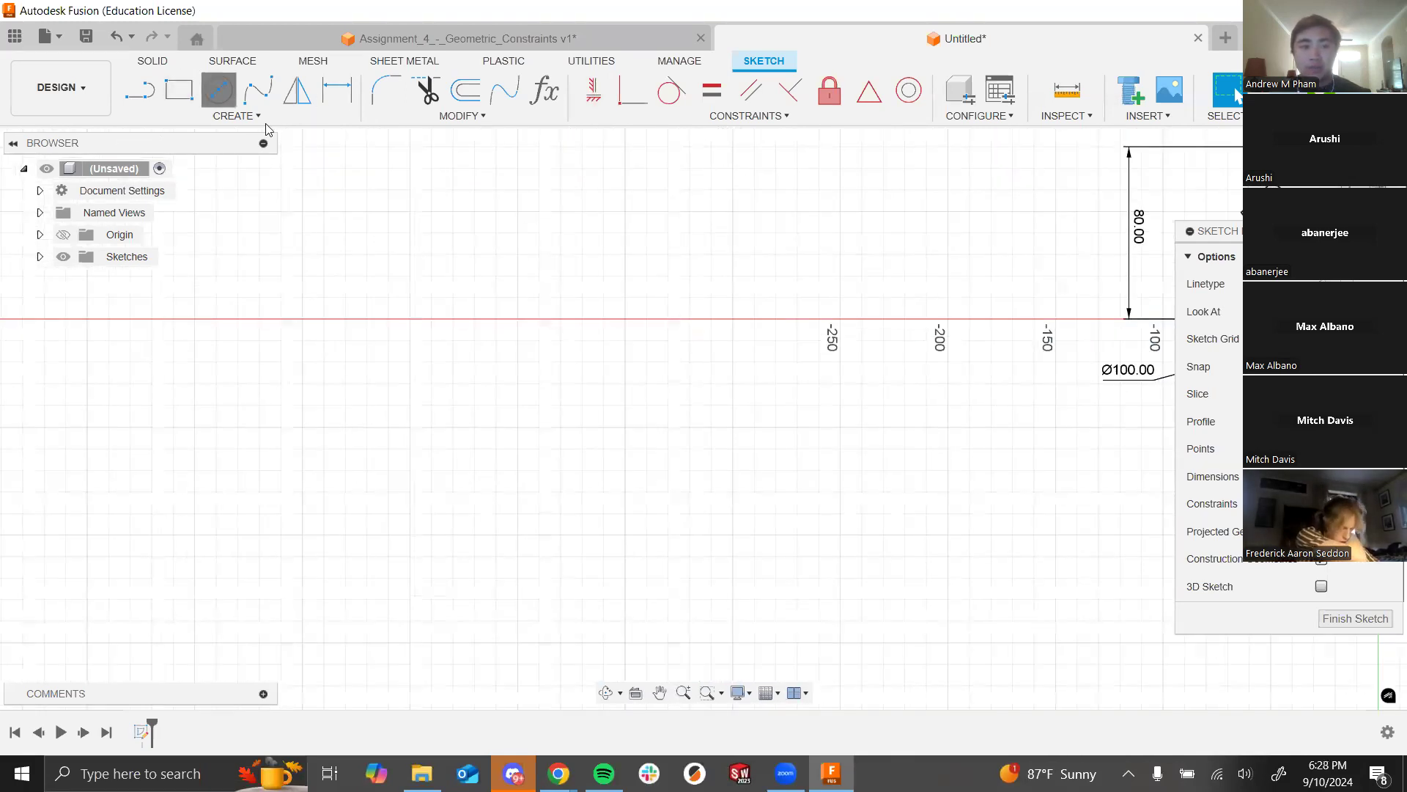
click(518, 318)
click(401, 213)
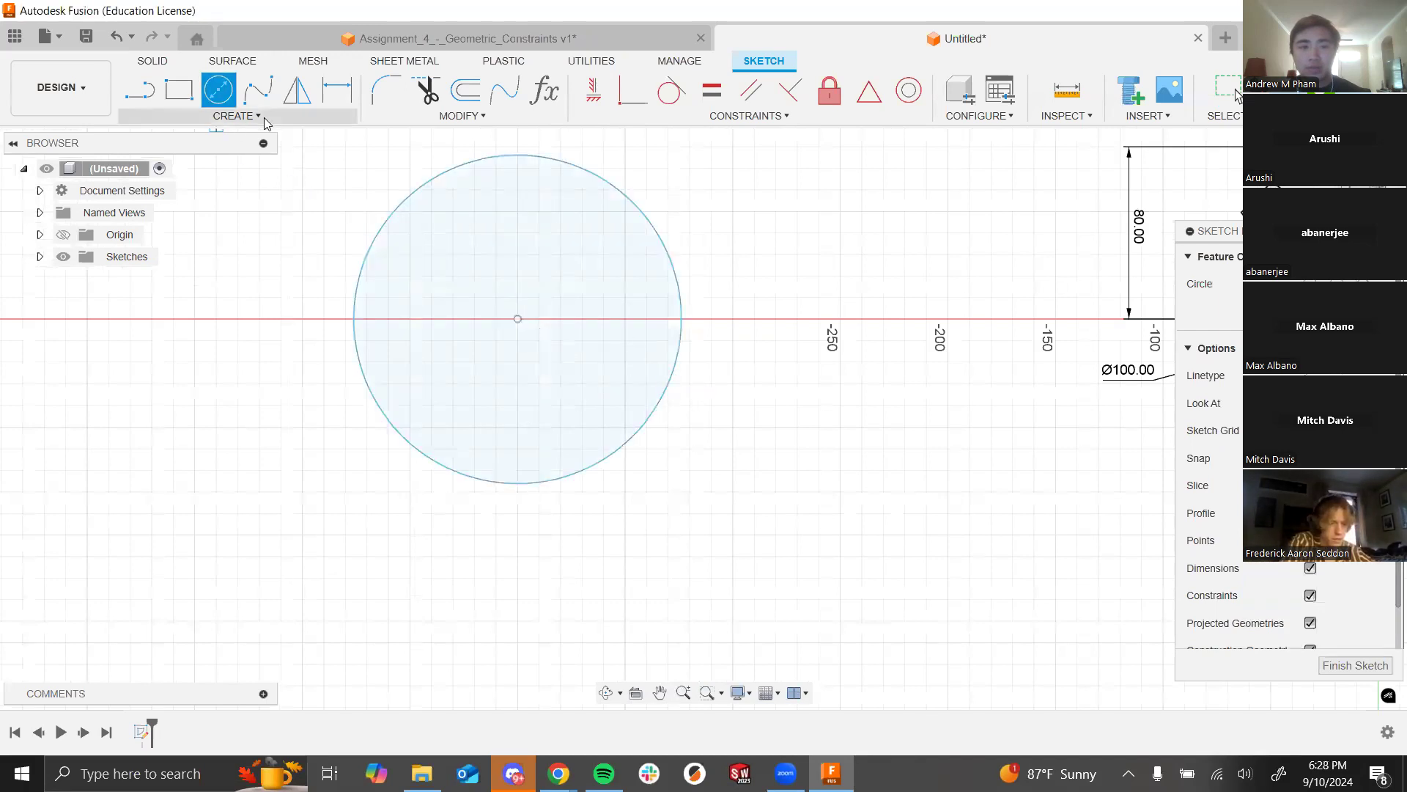
click(139, 89)
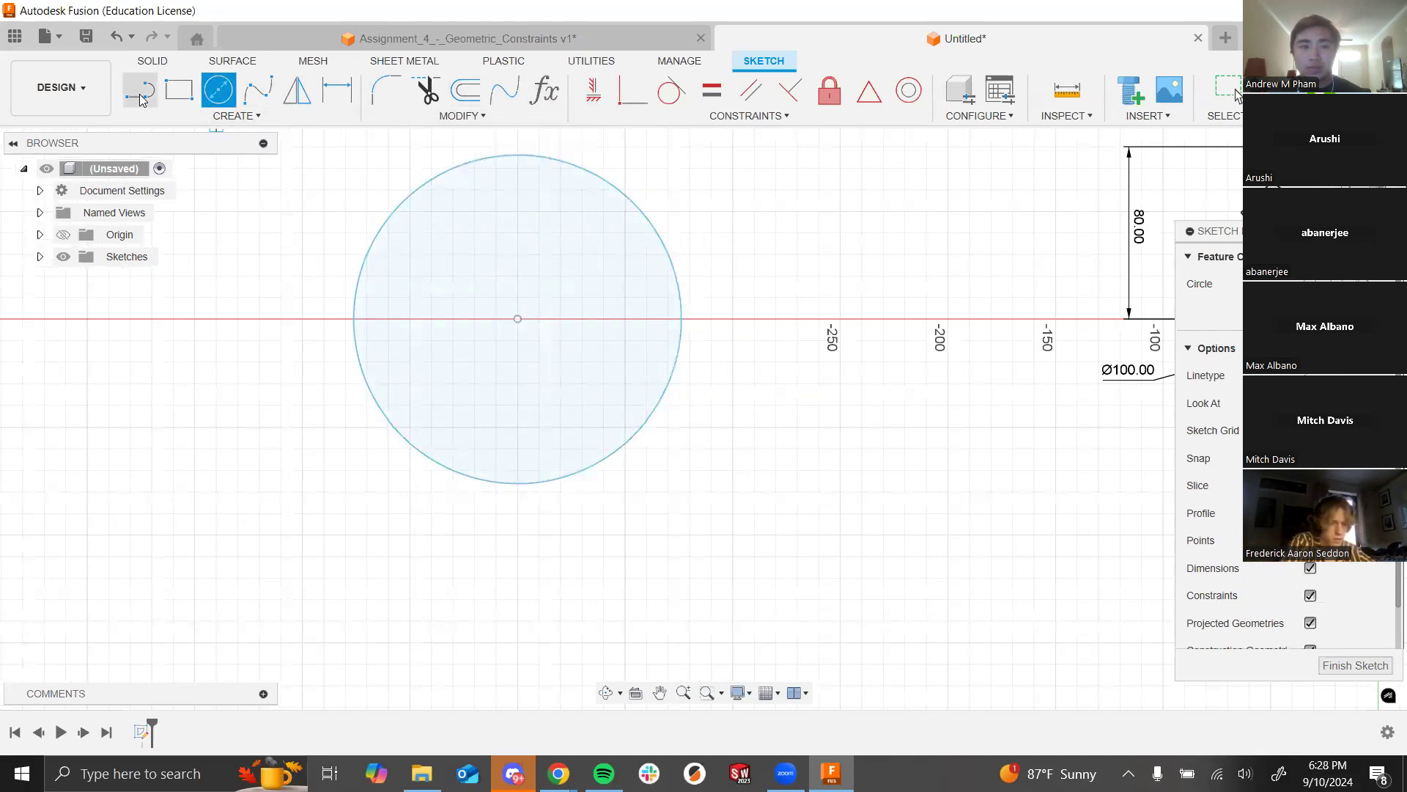
click(518, 318)
scroll(537, 244, down, 3)
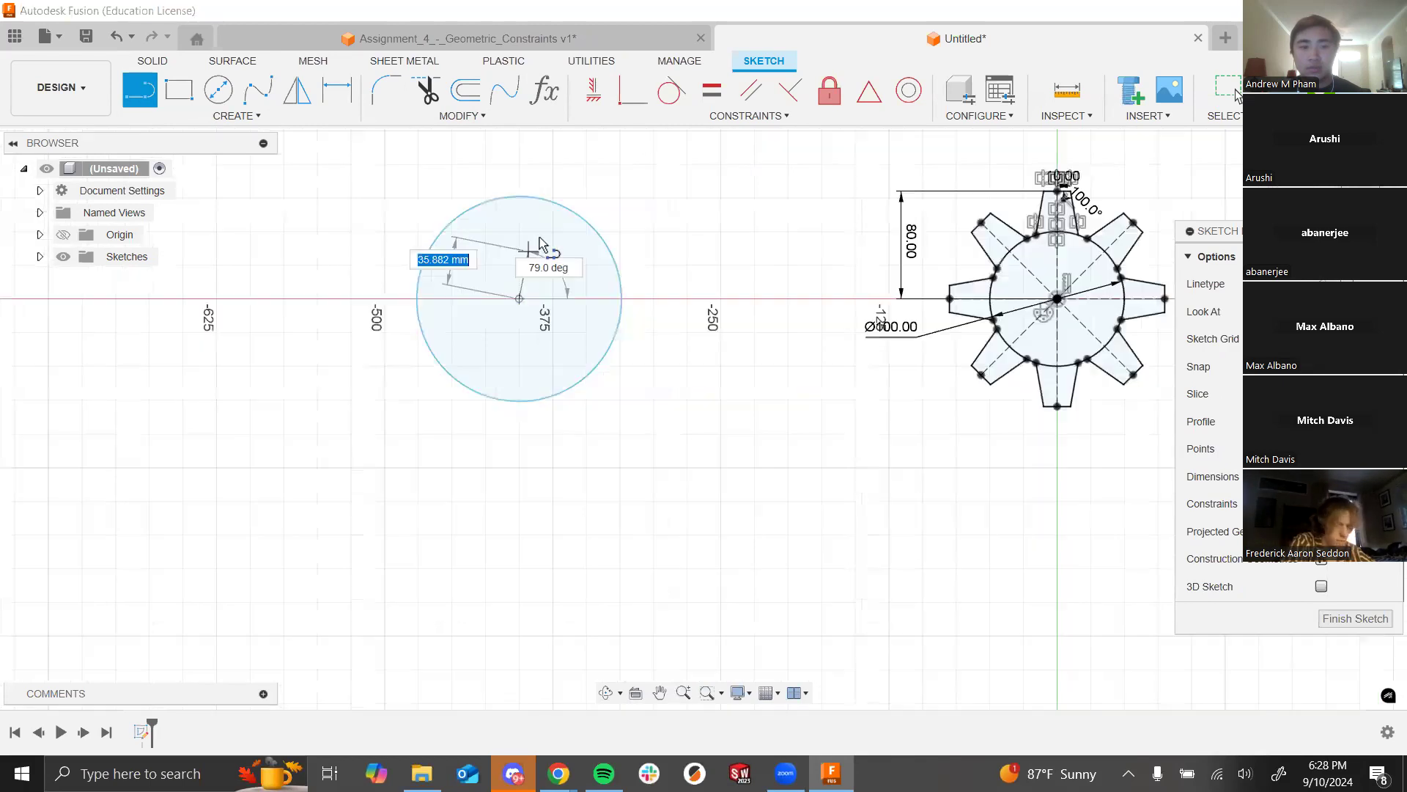
scroll(537, 236, down, 1)
click(554, 163)
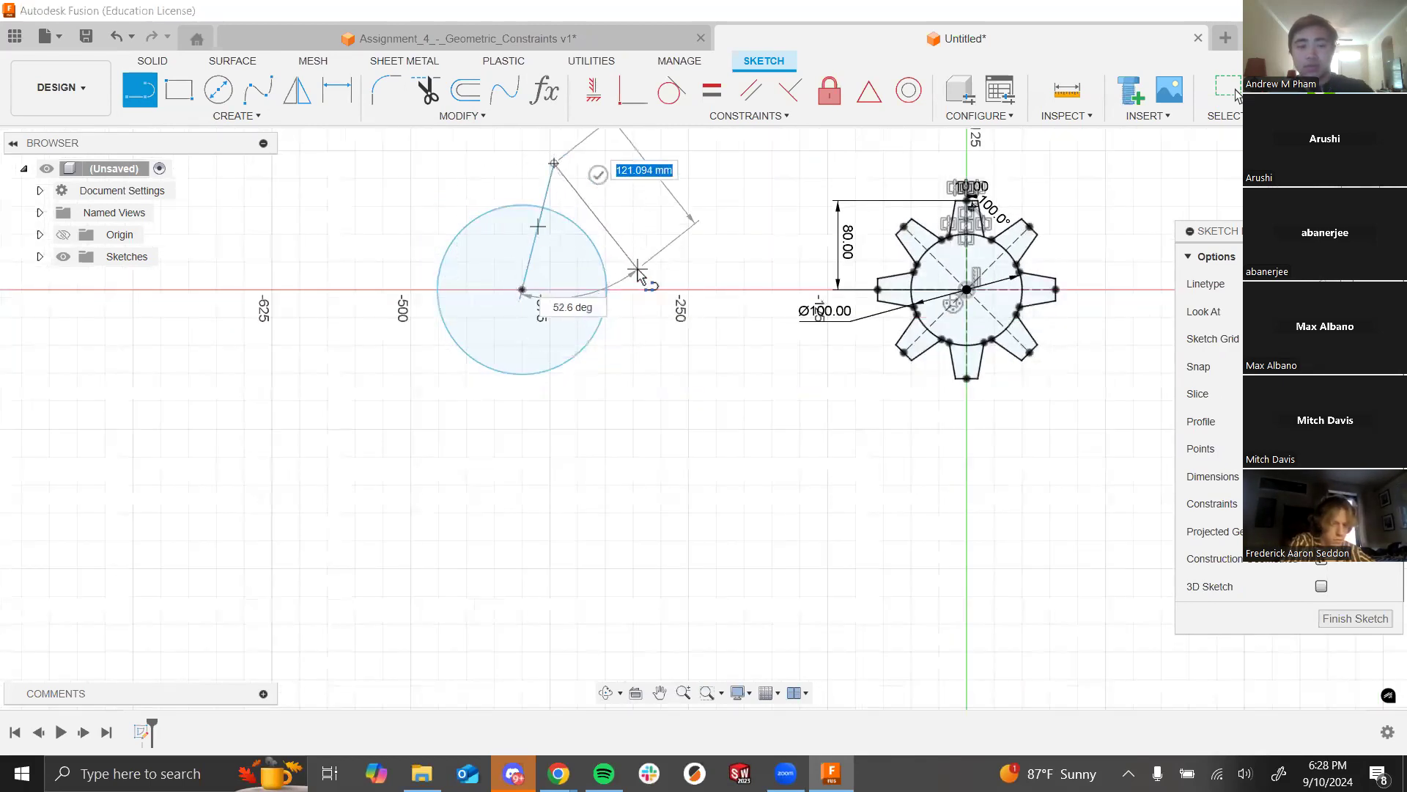
key(Escape)
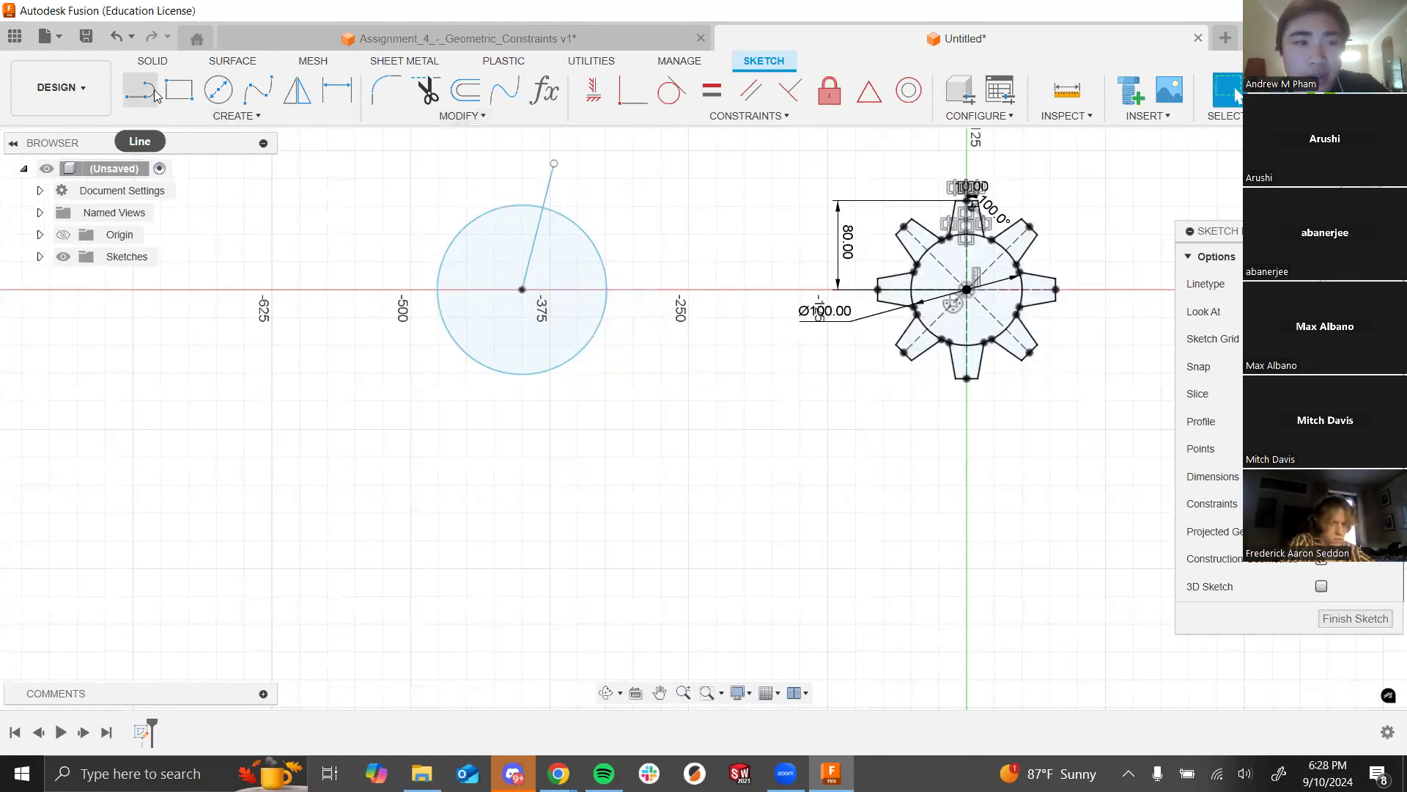
Step: Dimension the line 113.47 vertically from the circle's centre to its top end
click(336, 90)
click(555, 163)
click(522, 290)
click(403, 220)
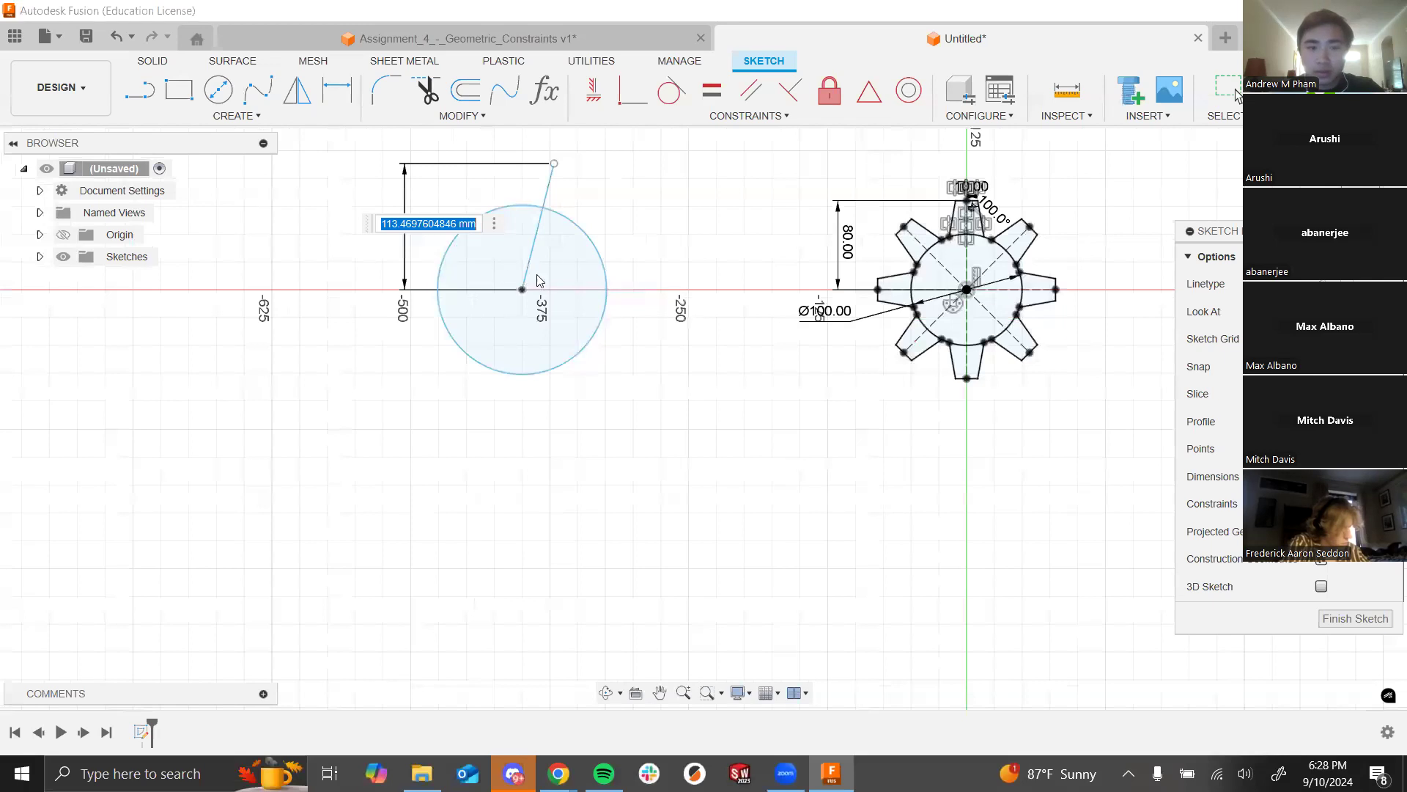
key(Return)
scroll(584, 213, up, 2)
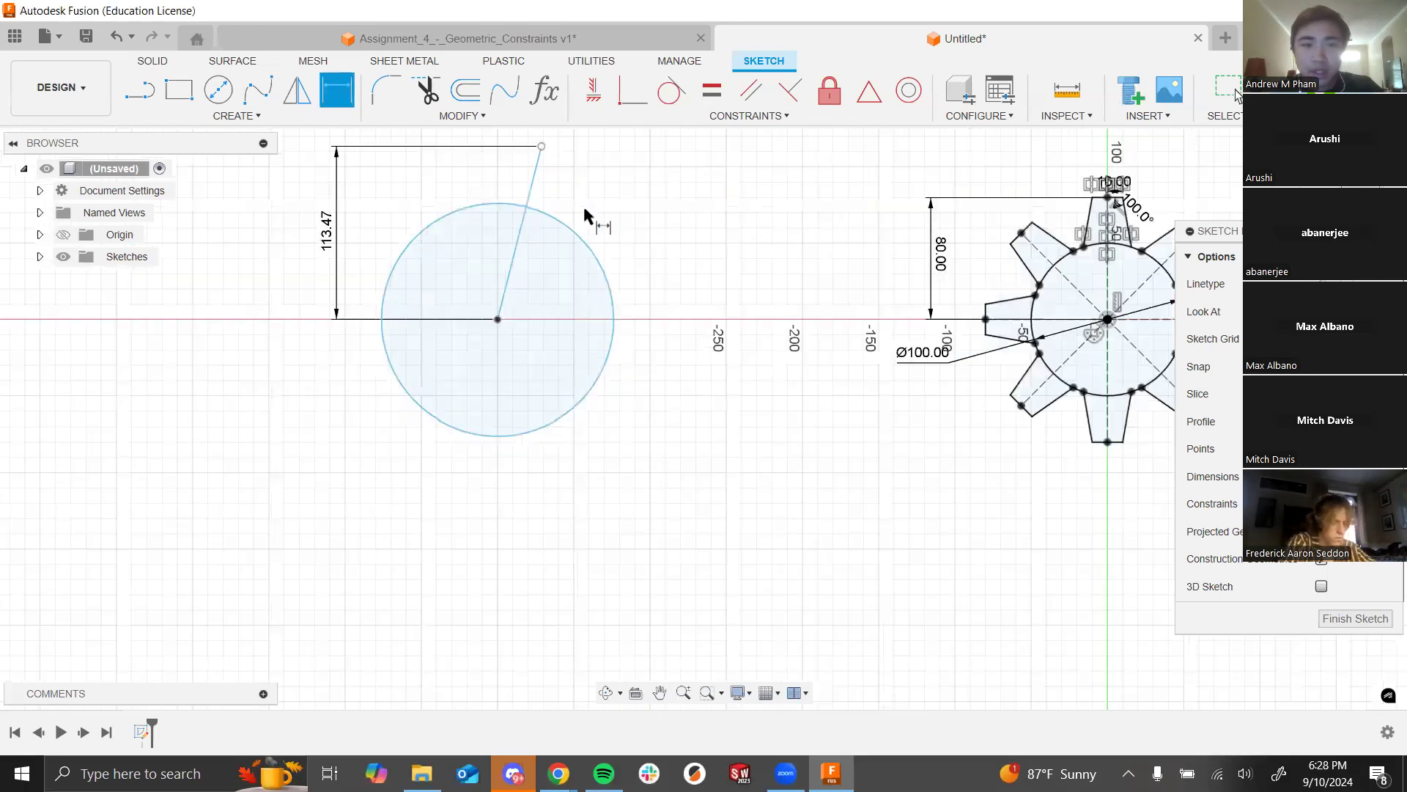
scroll(584, 213, up, 1)
click(307, 231)
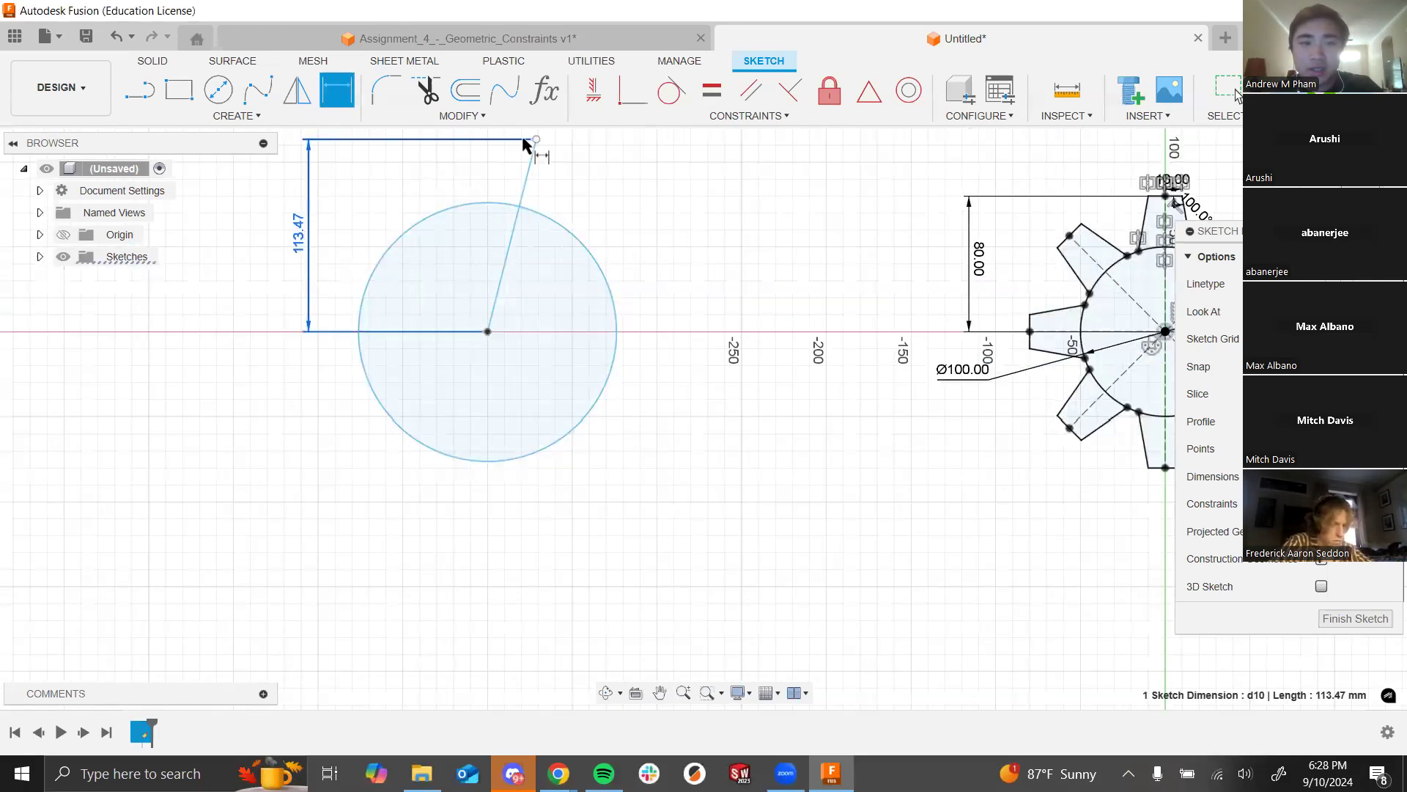
scroll(781, 209, down, 3)
scroll(1026, 189, up, 3)
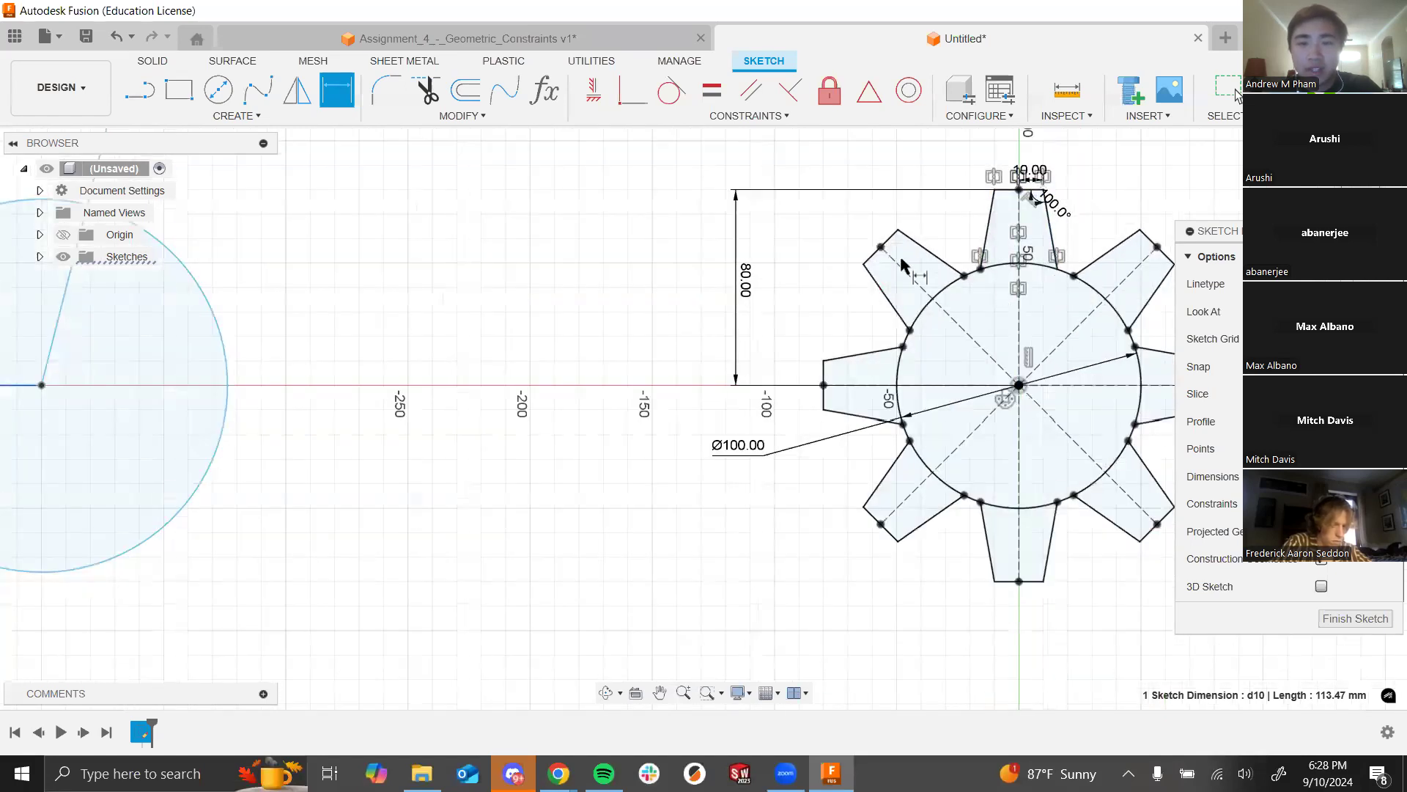
scroll(502, 213, down, 2)
scroll(266, 289, down, 2)
scroll(426, 220, down, 2)
scroll(241, 227, up, 4)
Step: Draw the tab's short top edge and its side back down to the circle
click(141, 91)
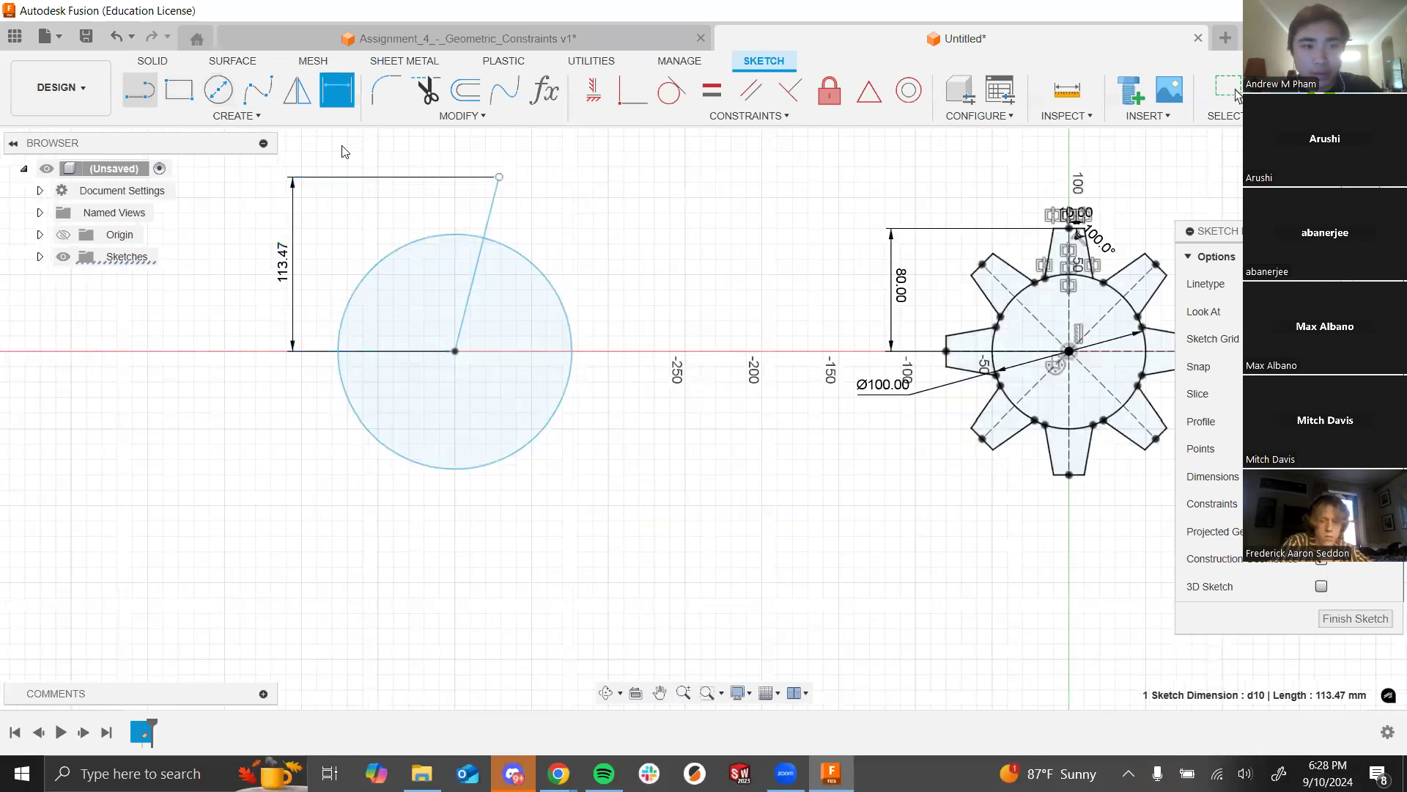
click(499, 176)
click(532, 185)
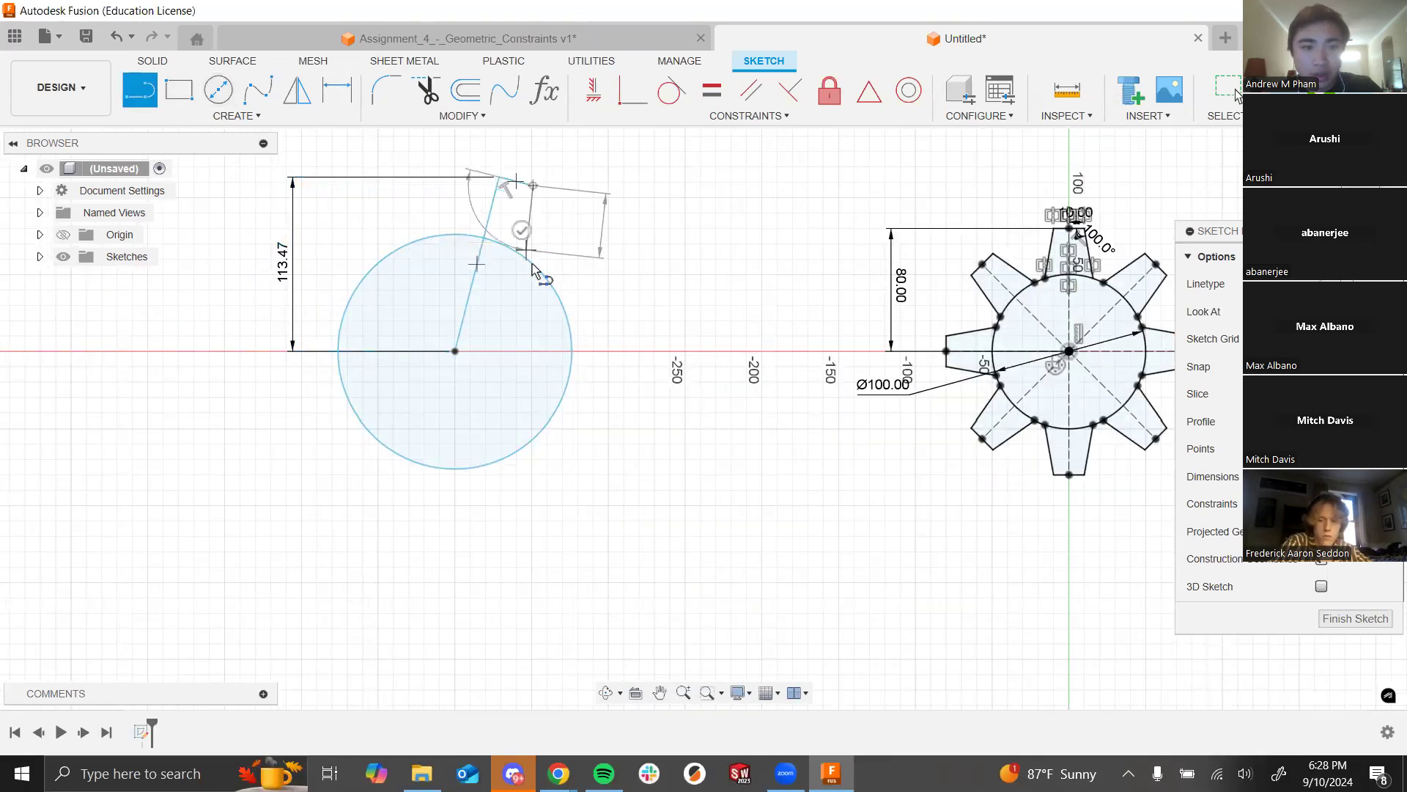
click(533, 262)
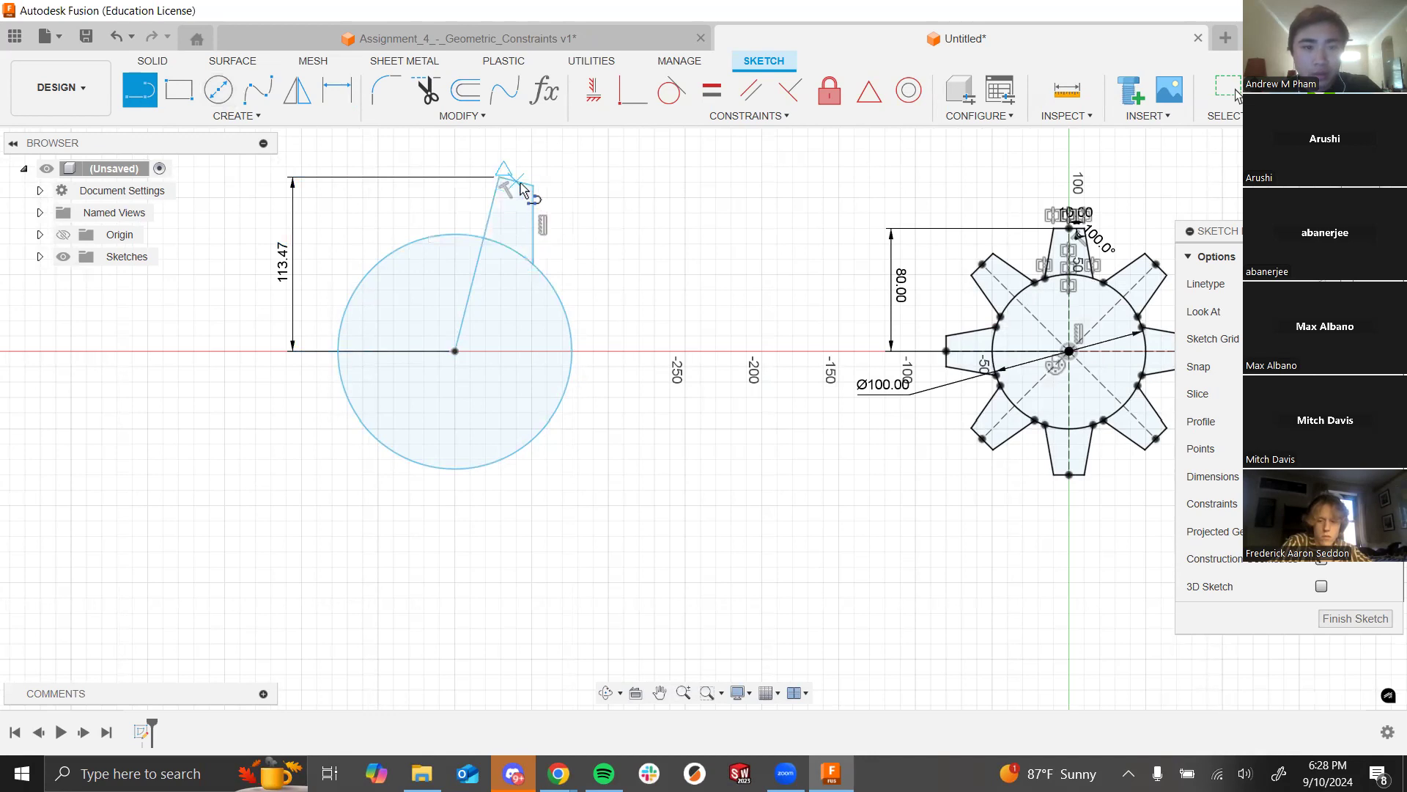
key(Escape)
Step: Make the tab's top edge perpendicular to the slanted line, abandoning a dimension attempt
click(522, 185)
ctrl+click(490, 214)
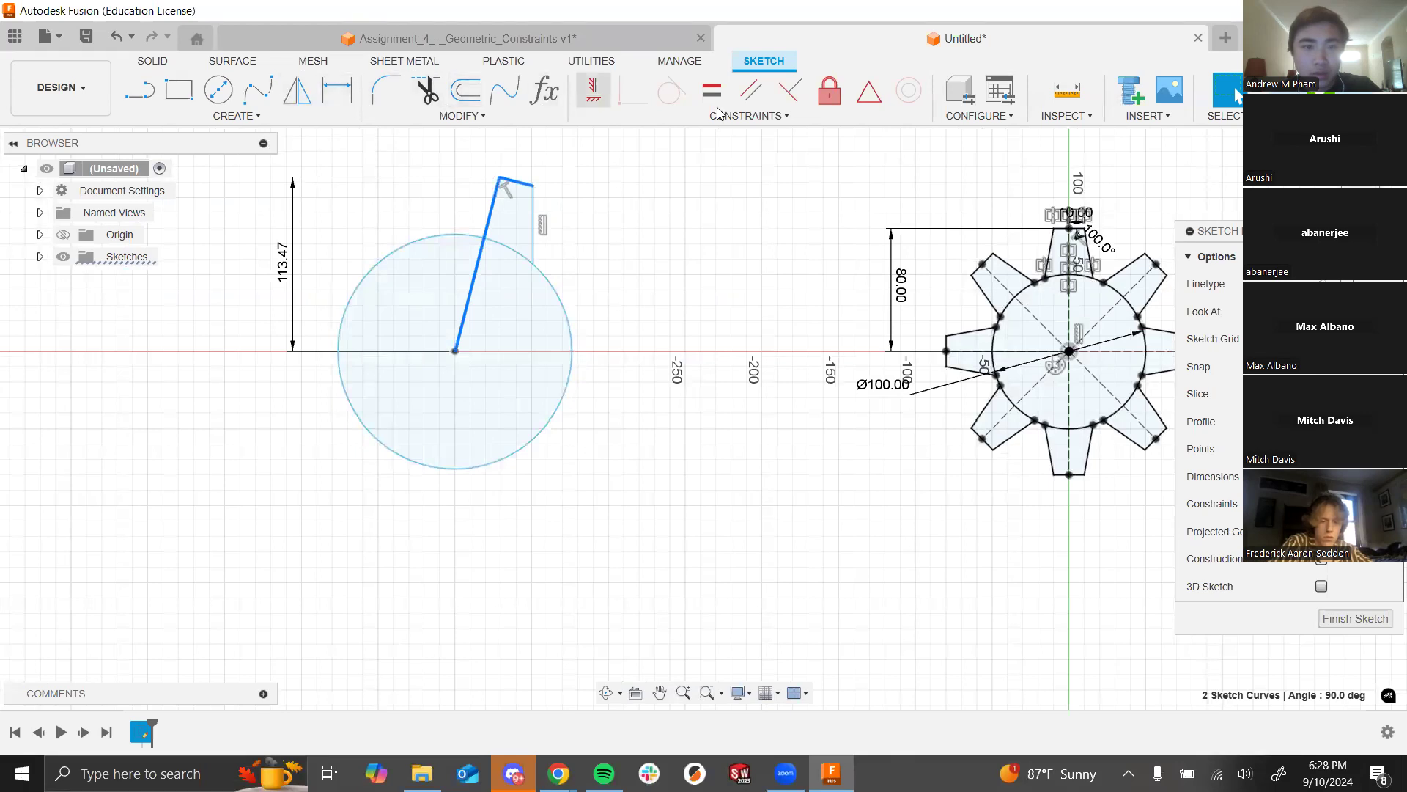
click(789, 92)
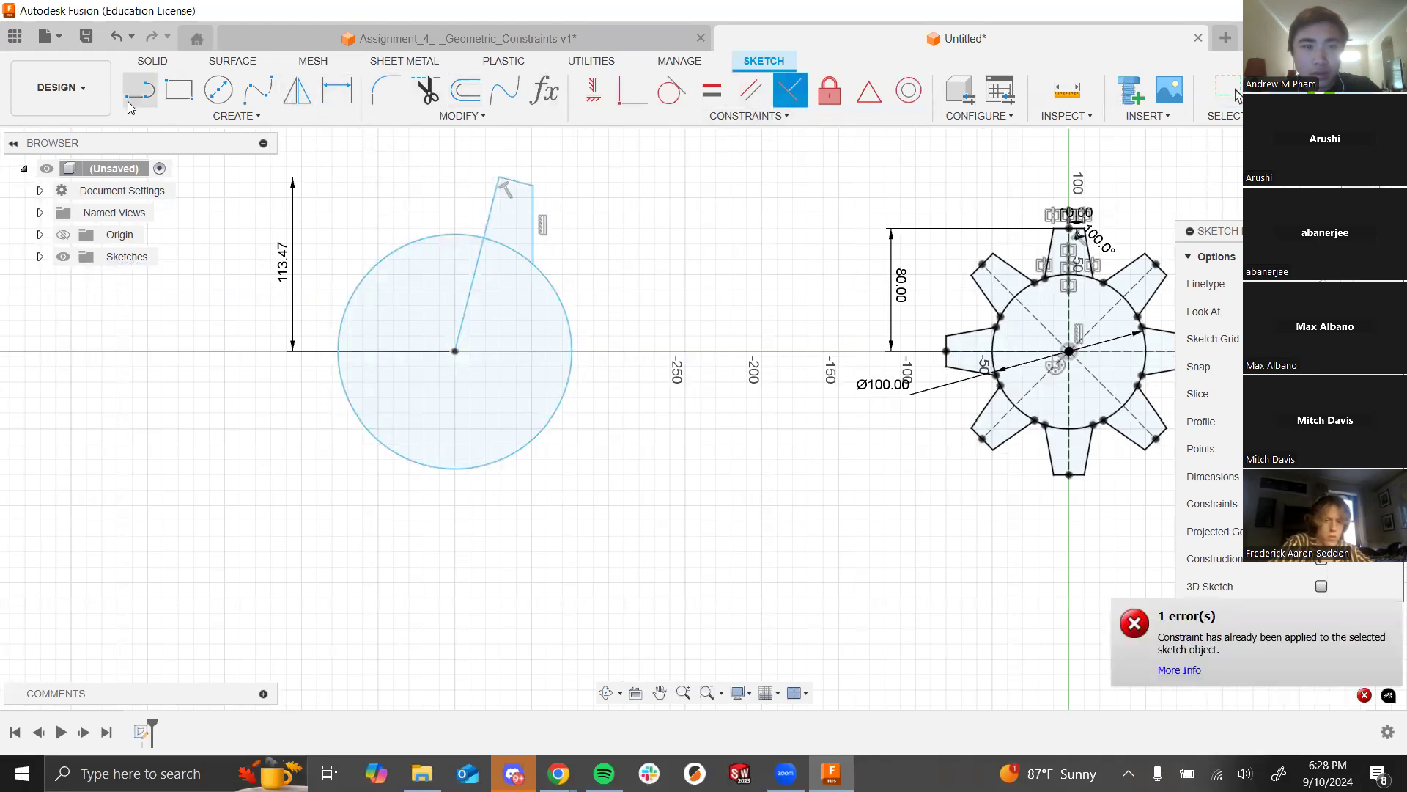
click(335, 91)
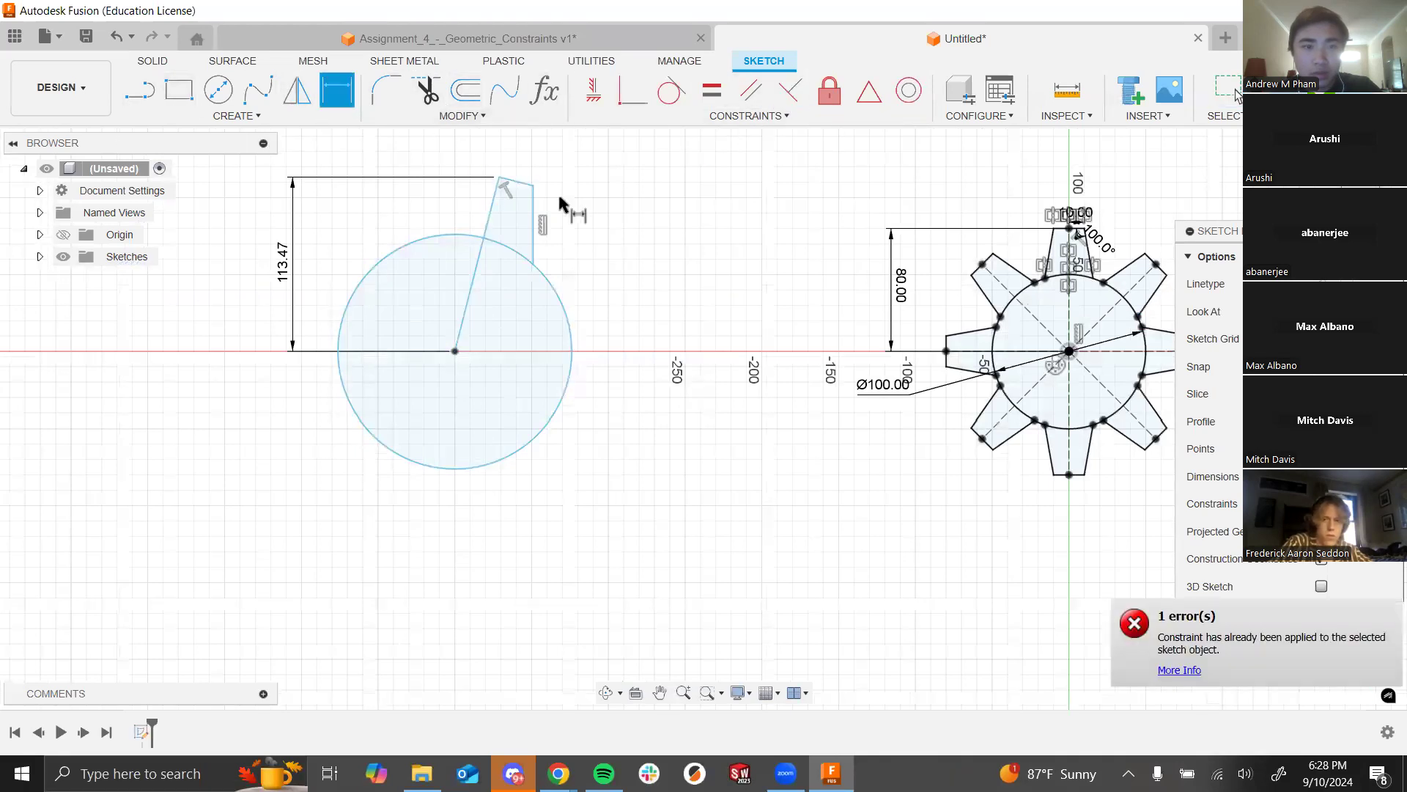
click(516, 182)
scroll(531, 170, up, 3)
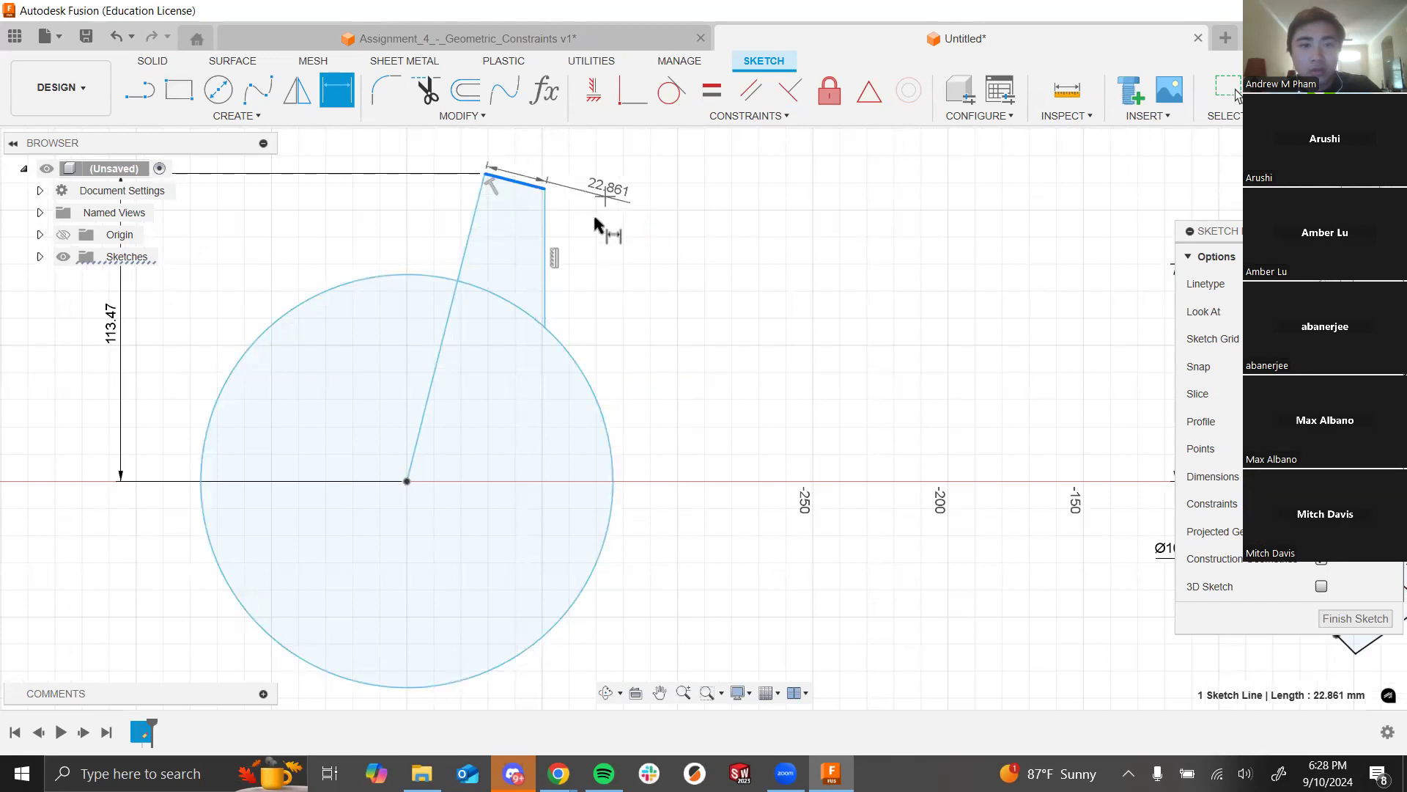
key(Escape)
scroll(770, 269, down, 5)
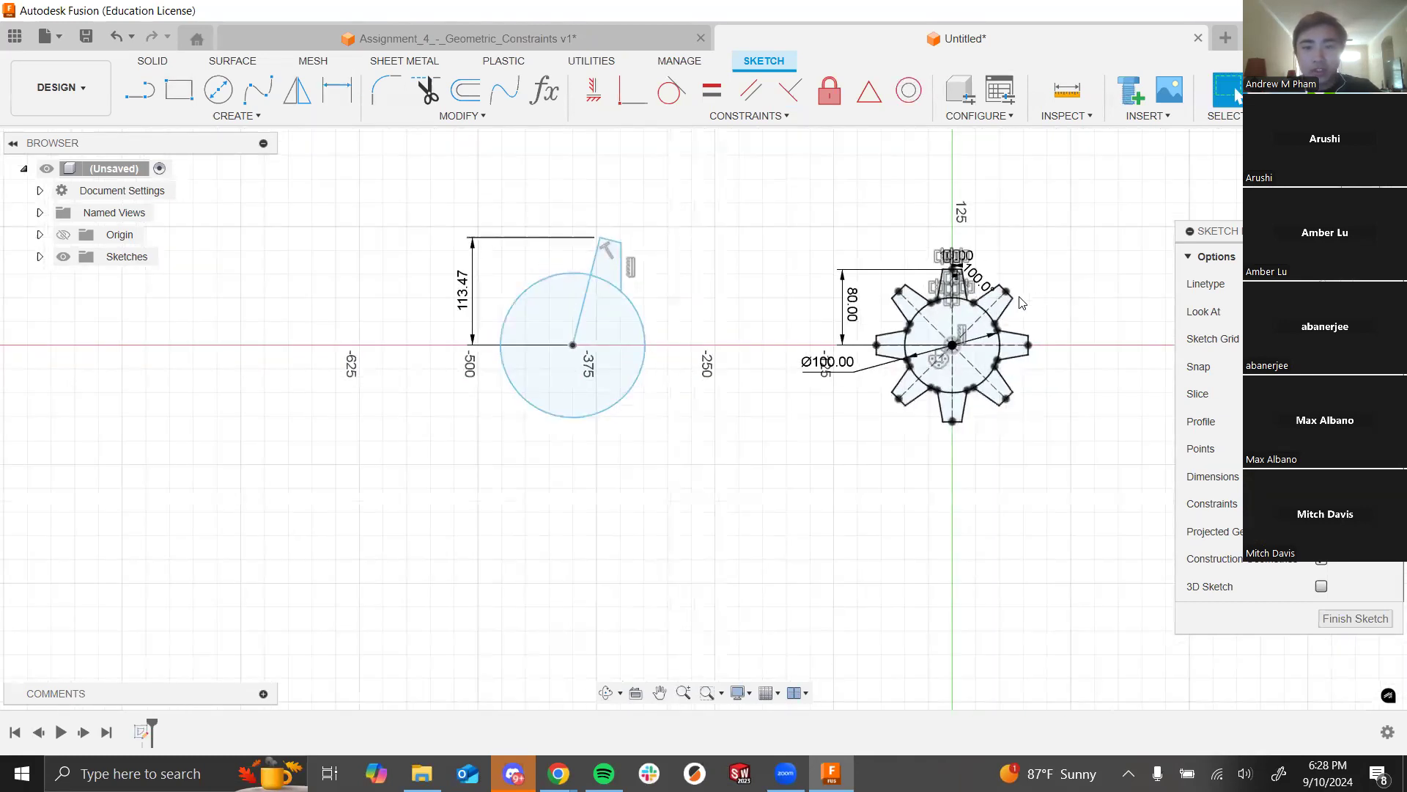
Step: Move the 100.0° angle dimension label farther out from the top tooth
scroll(953, 274, up, 6)
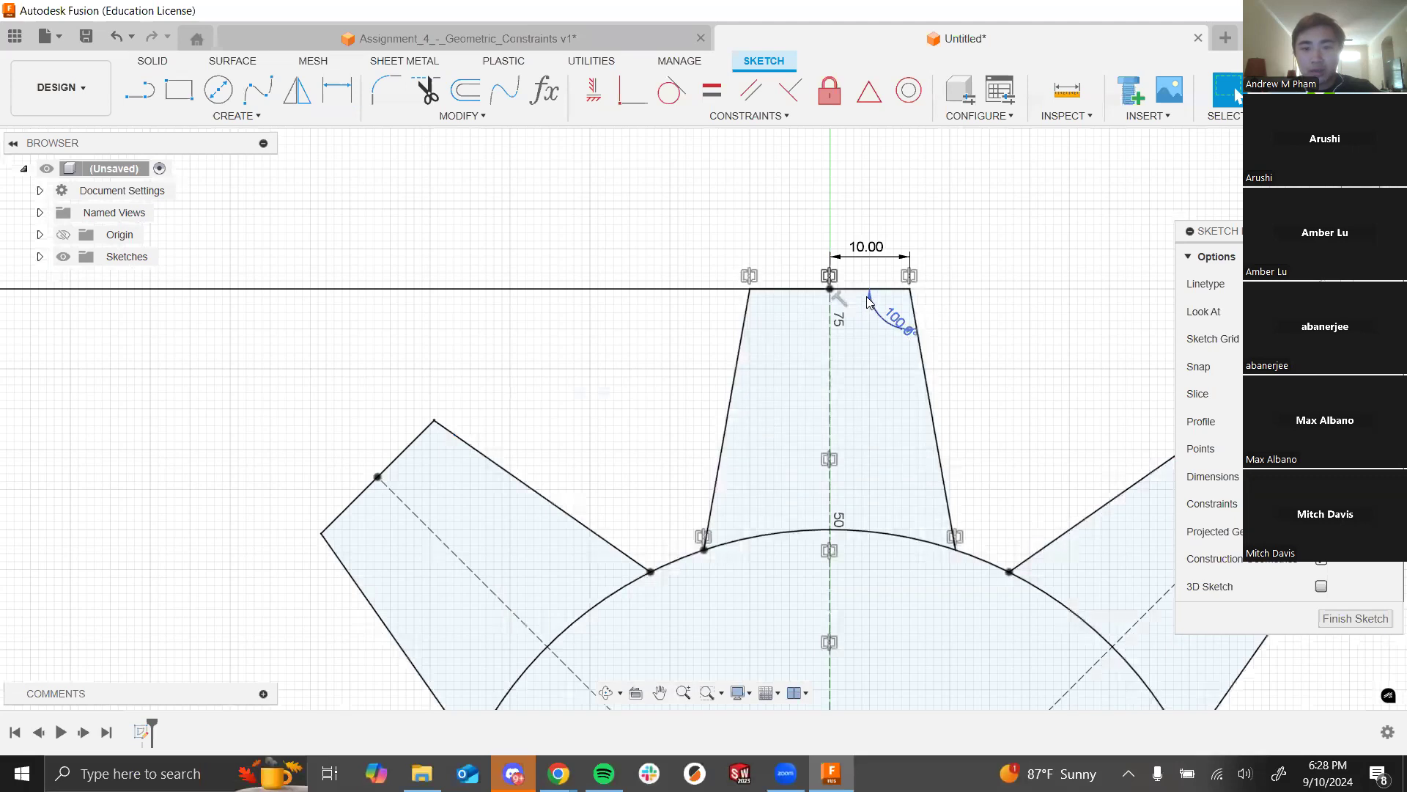
click(916, 318)
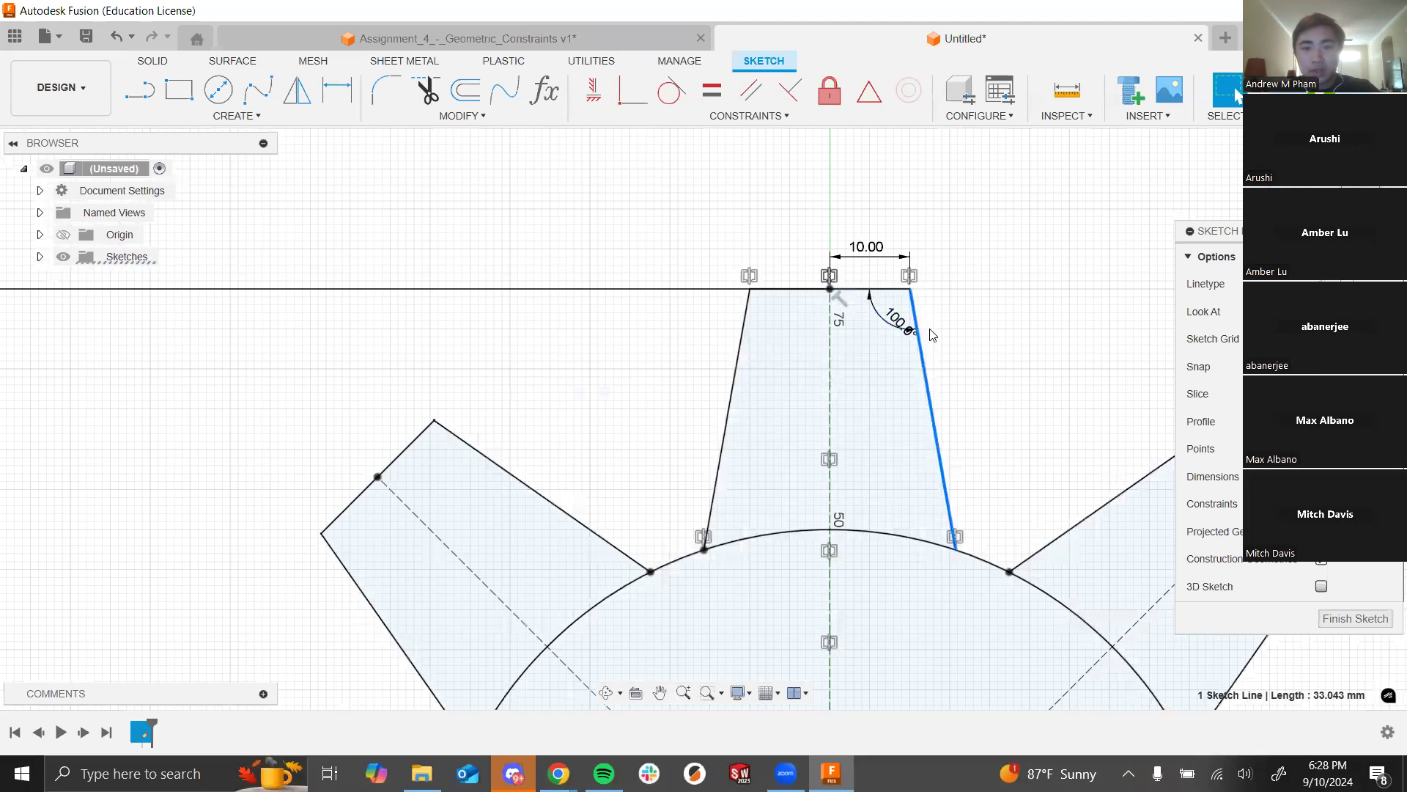
scroll(912, 305, down, 5)
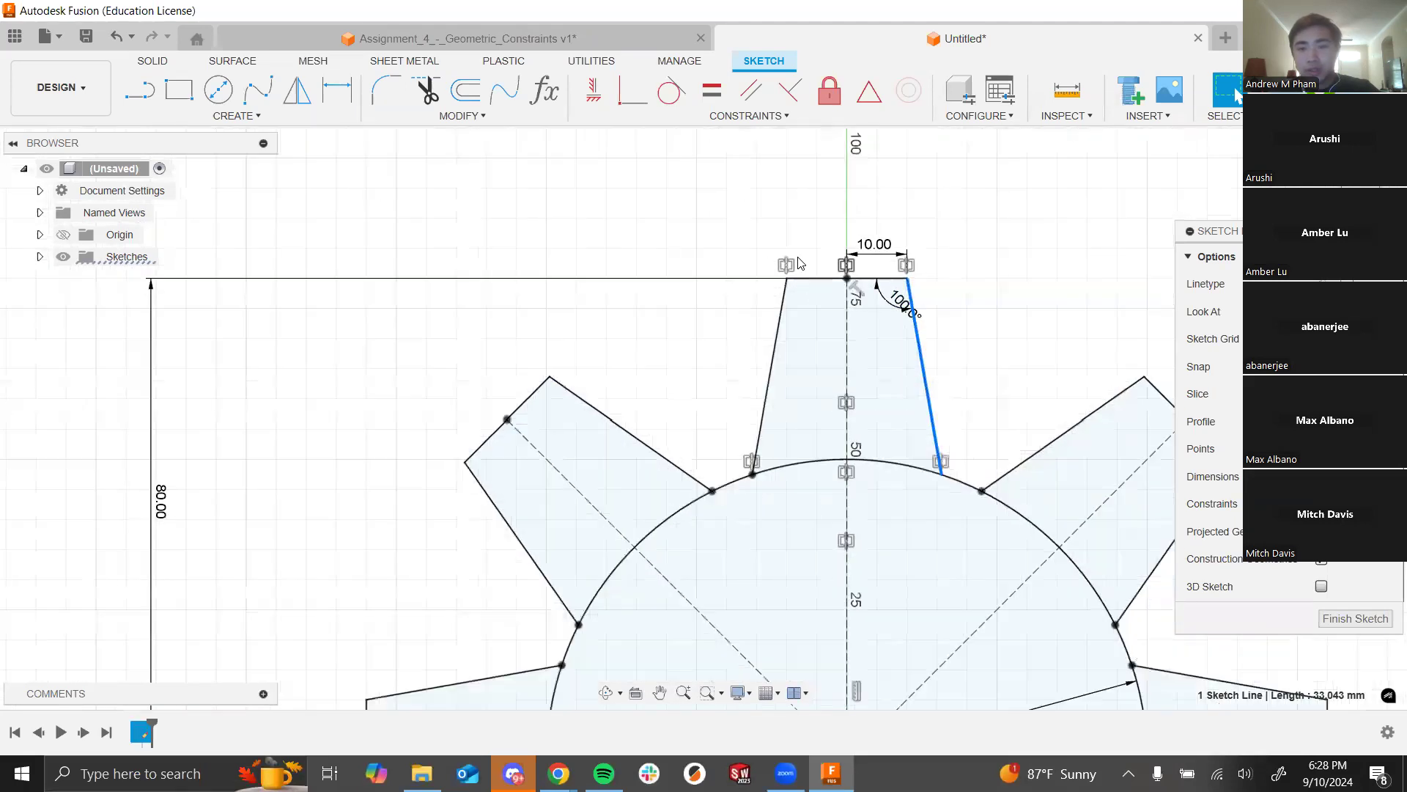
scroll(1041, 432, up, 4)
scroll(763, 229, down, 5)
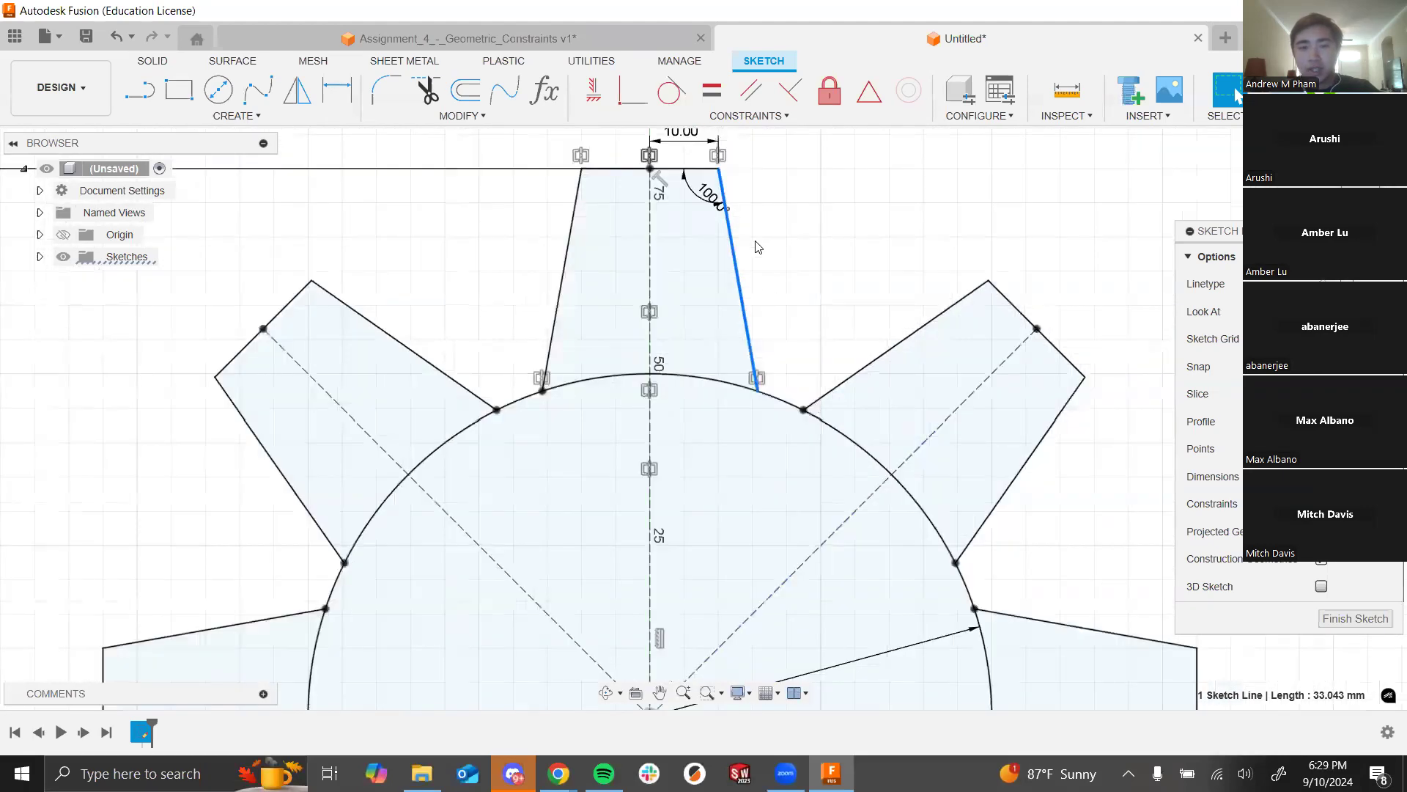
scroll(739, 186, up, 5)
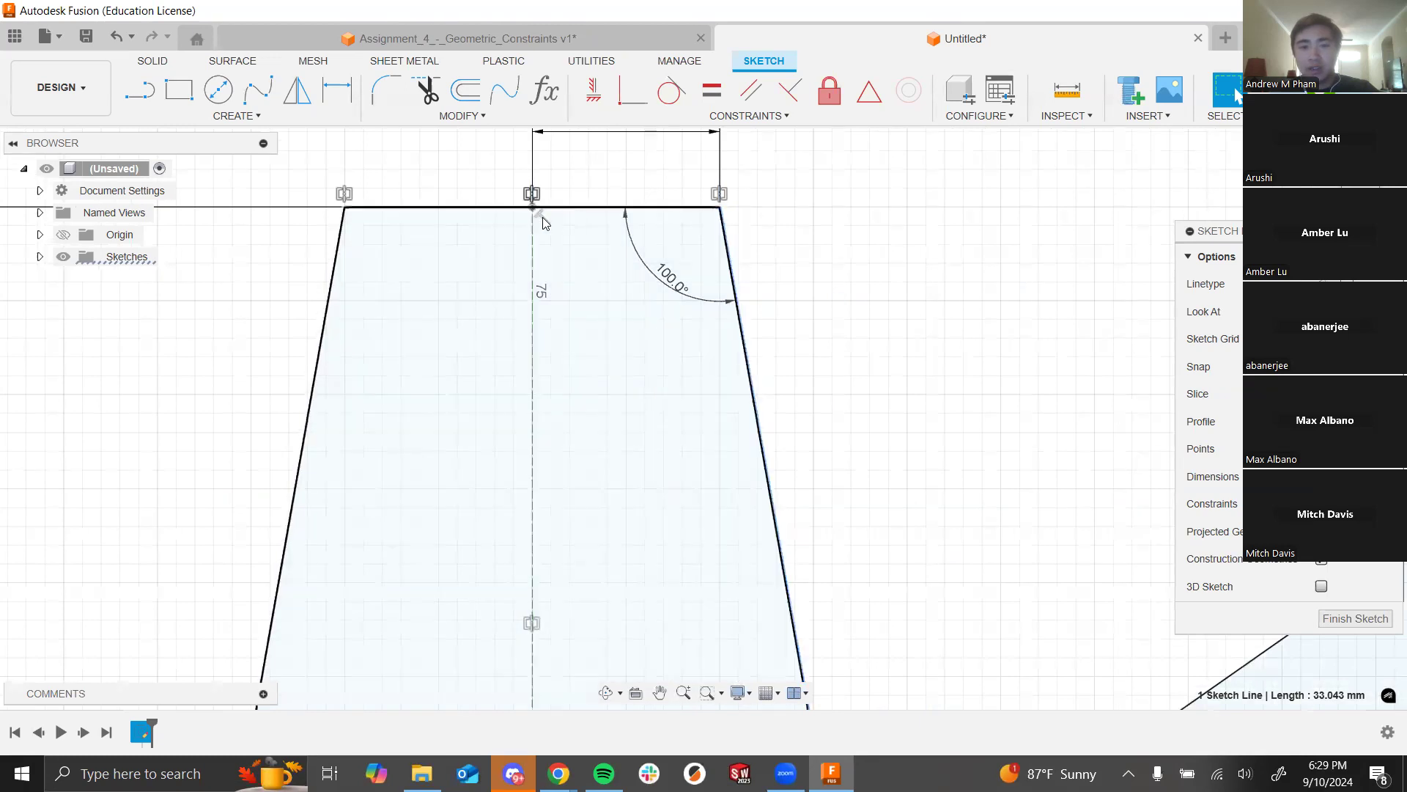
drag(664, 288, 646, 262)
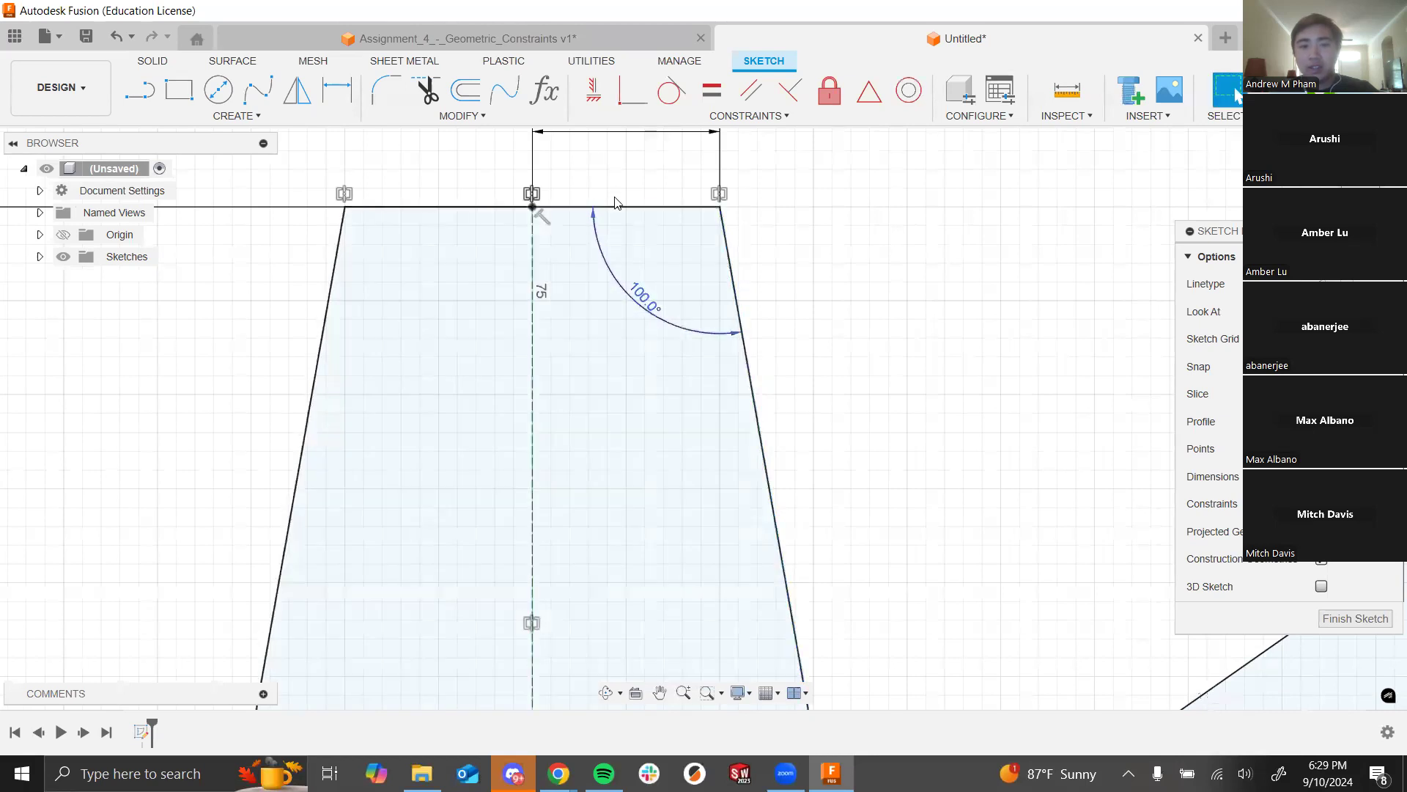
scroll(603, 205, down, 4)
scroll(701, 462, up, 3)
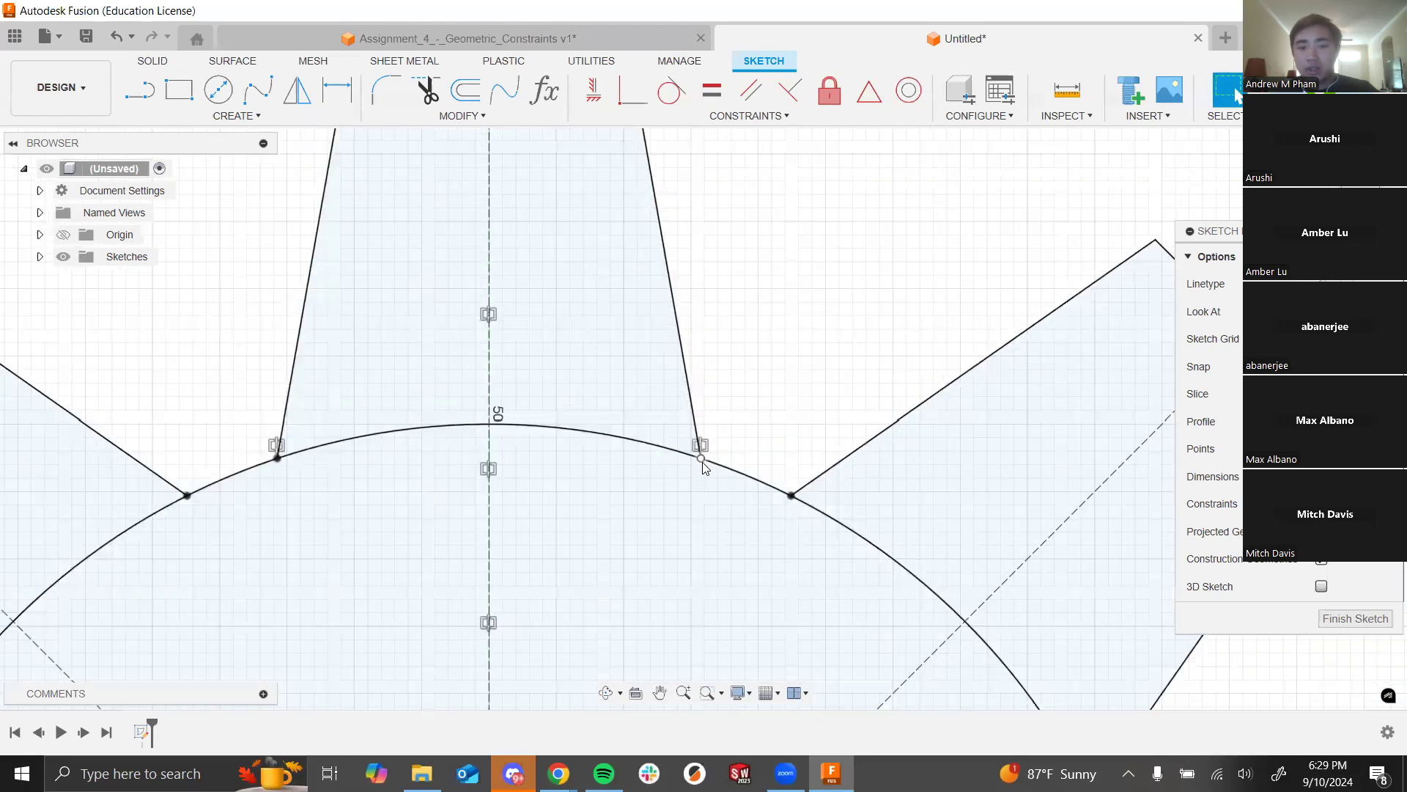
click(701, 459)
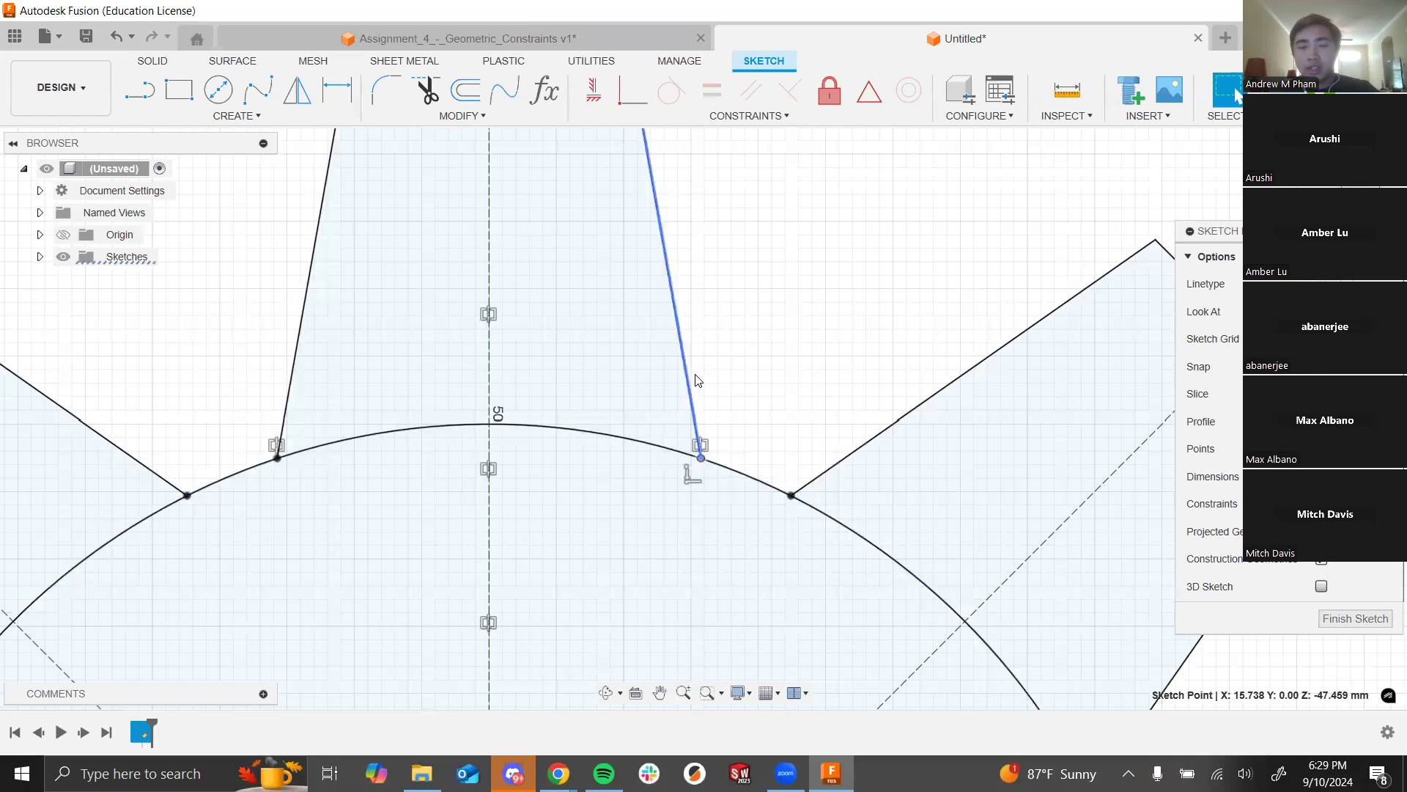
scroll(722, 334, down, 5)
click(865, 286)
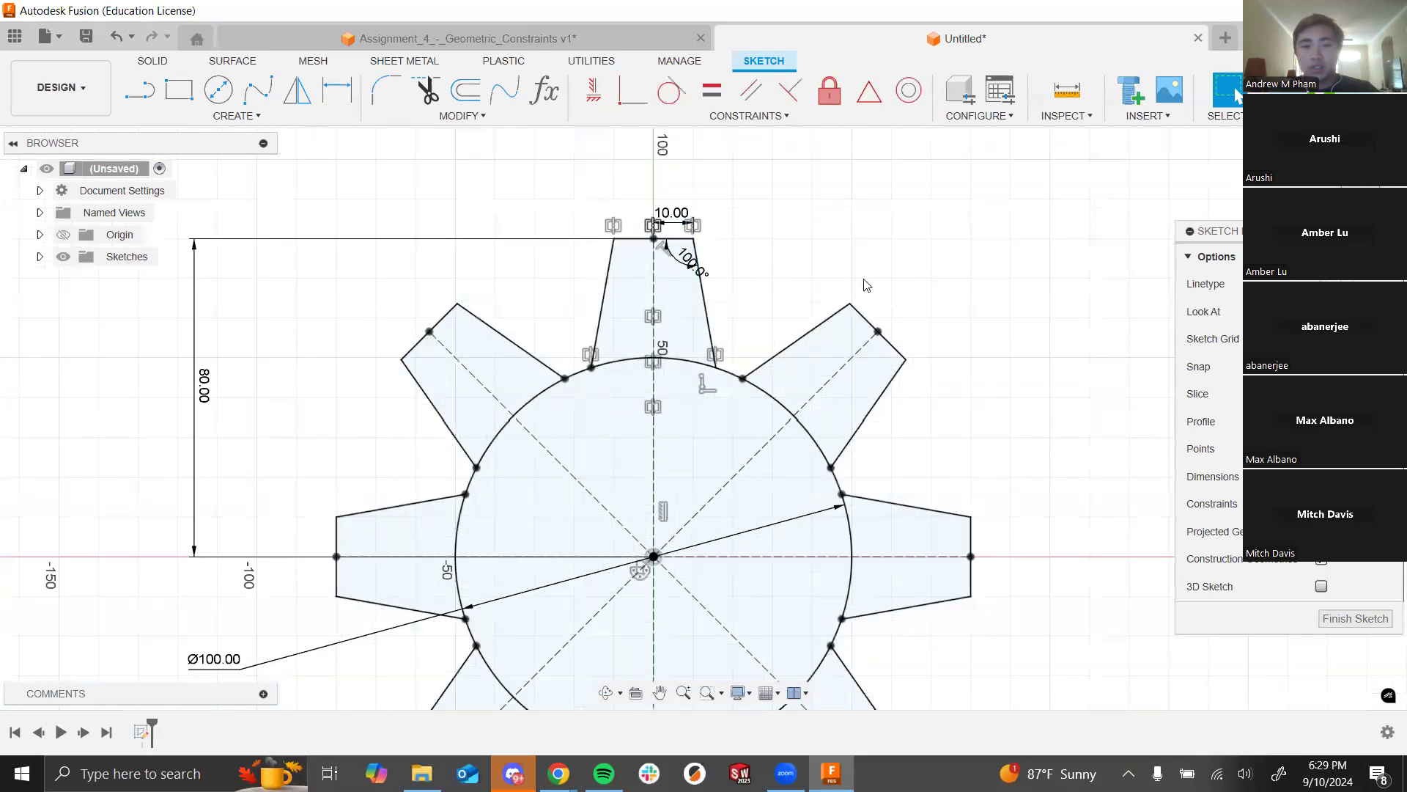
scroll(878, 285, down, 5)
scroll(476, 505, down, 5)
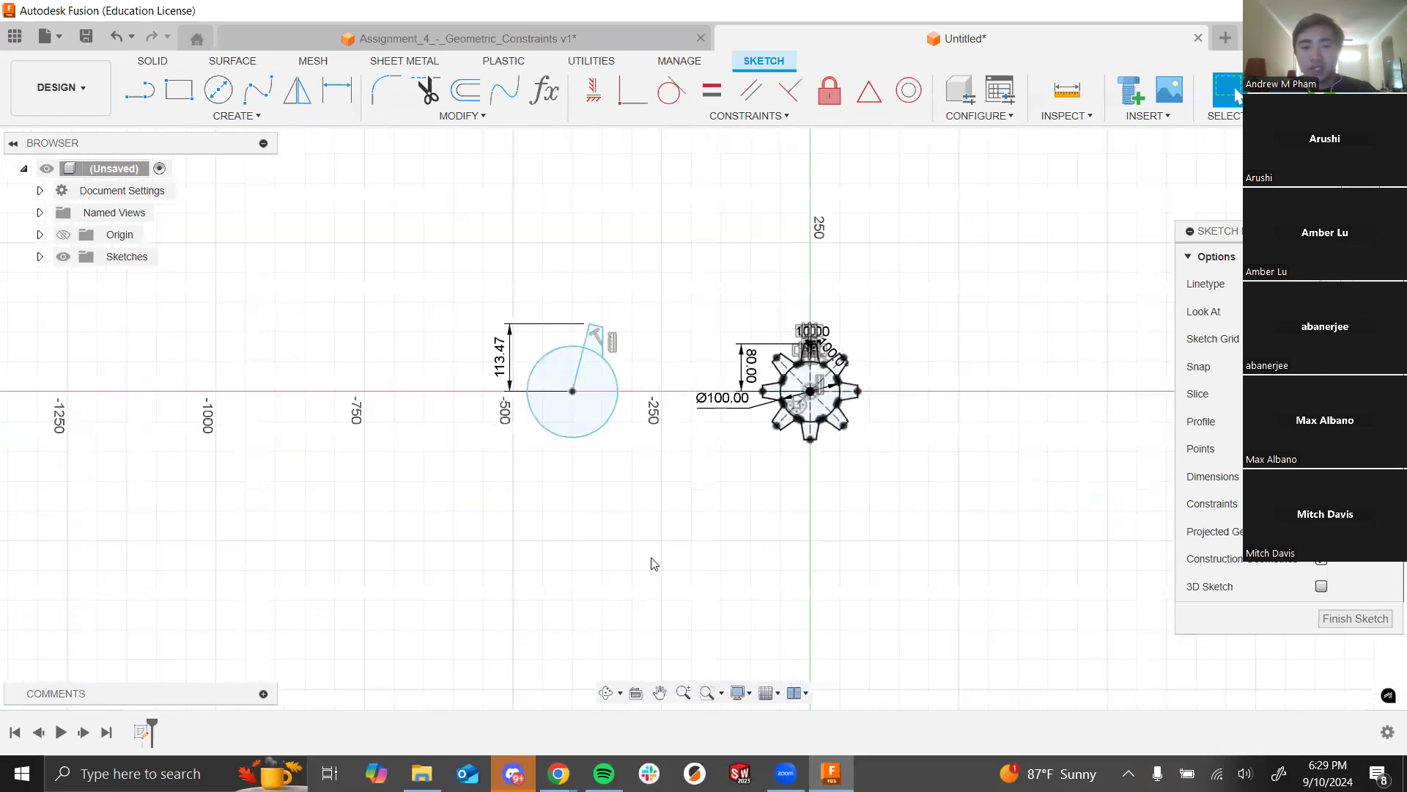
scroll(671, 469, up, 3)
Step: Window-select and delete the leftover circle, its slanted line and the 113.47 dimension
drag(716, 465, 353, 222)
key(Delete)
scroll(869, 249, up, 5)
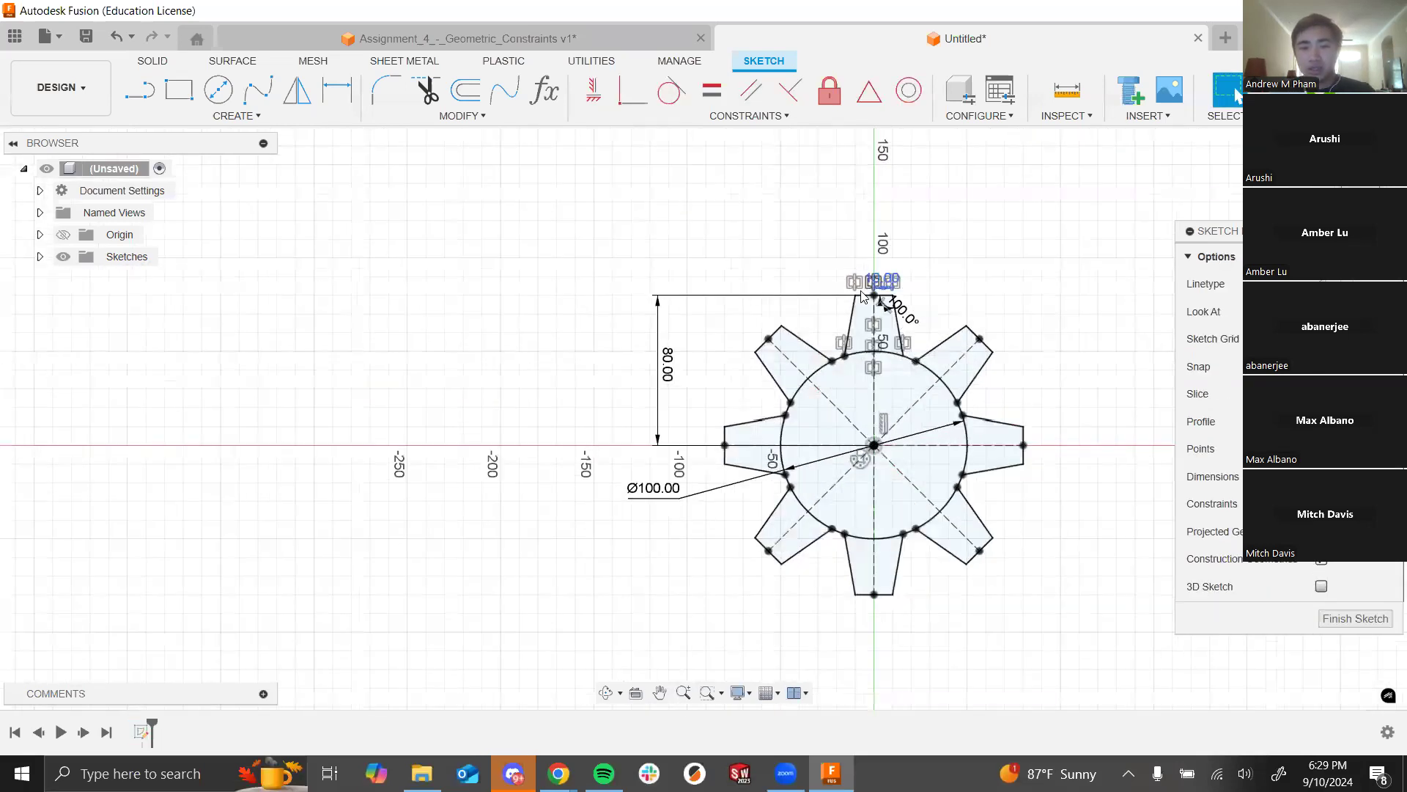
scroll(330, 260, down, 3)
scroll(715, 266, up, 4)
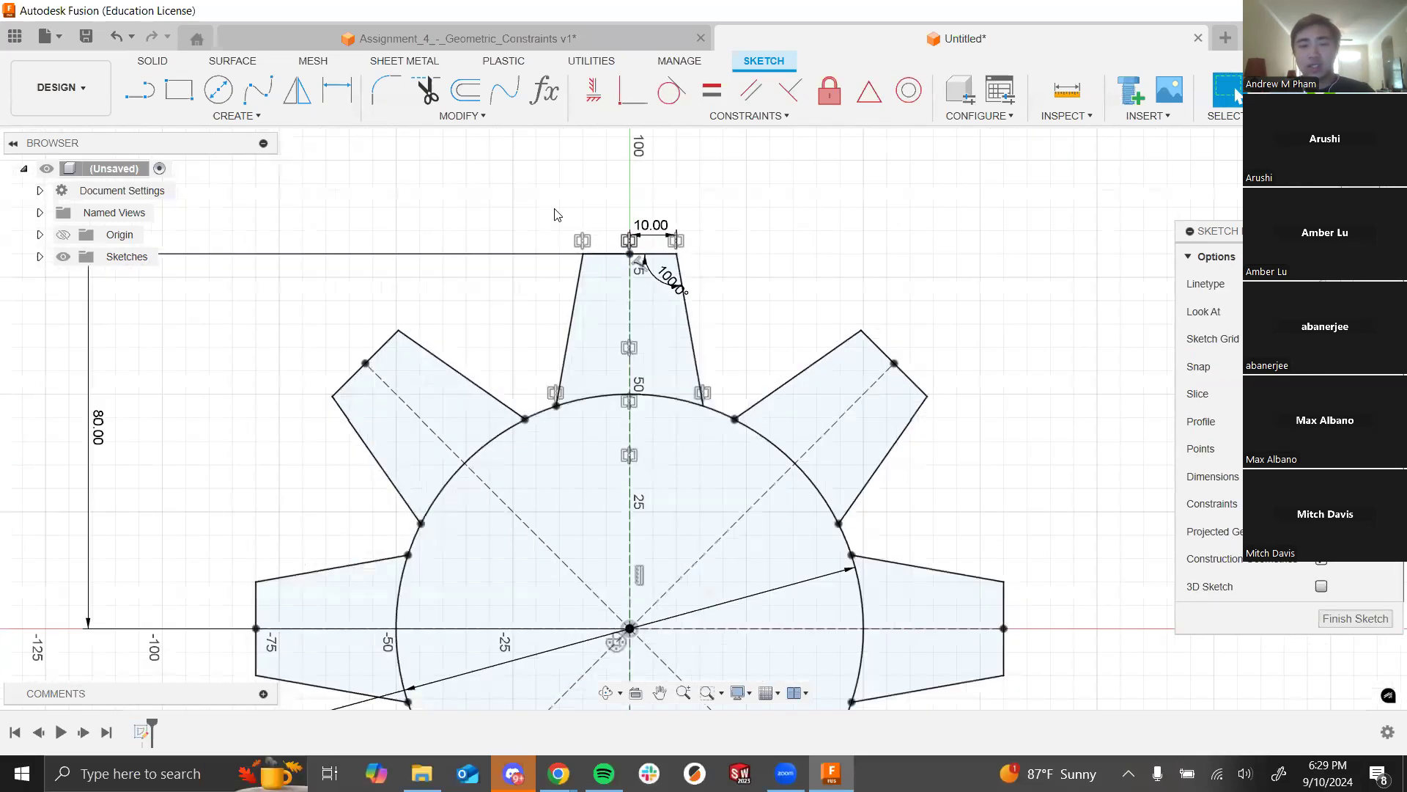
scroll(729, 372, down, 2)
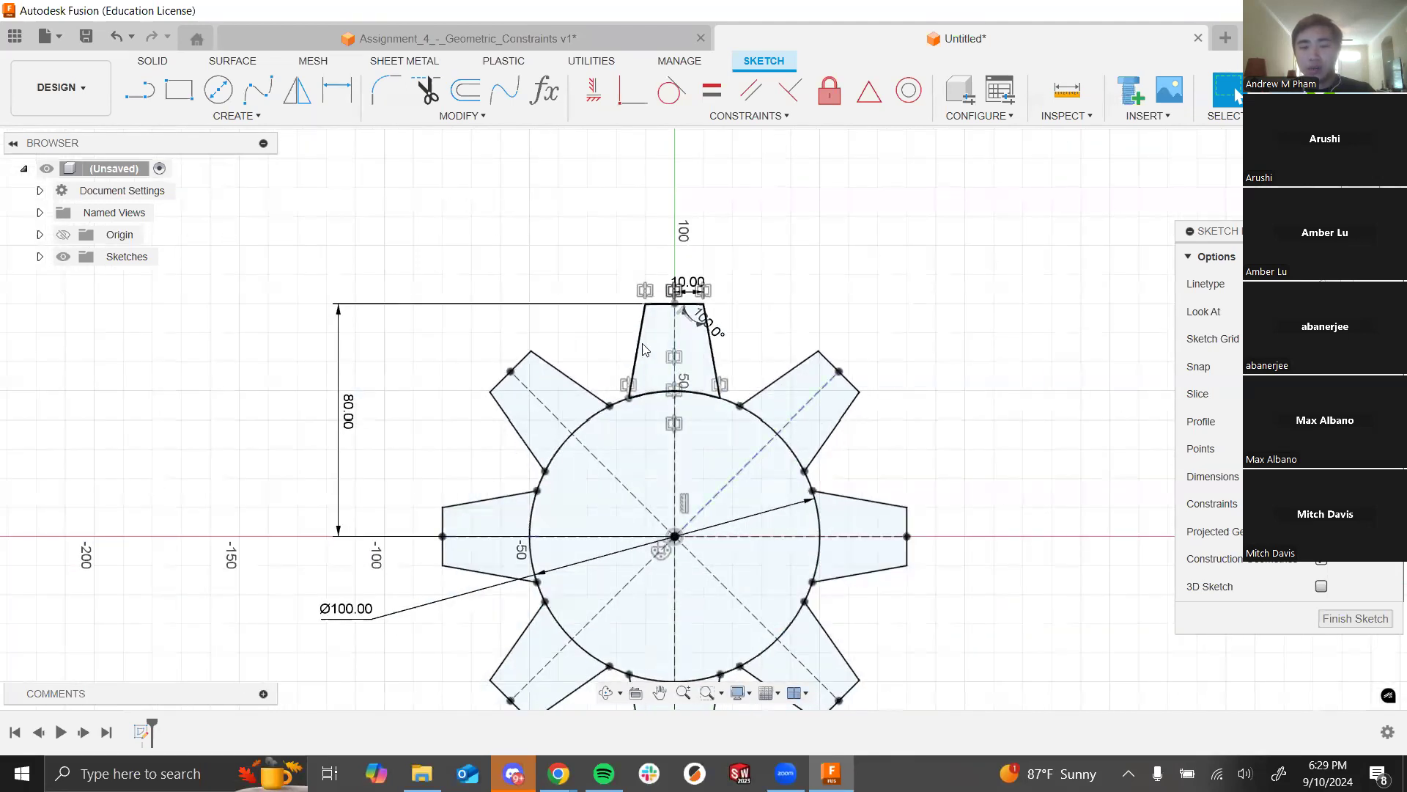
scroll(701, 312, up, 4)
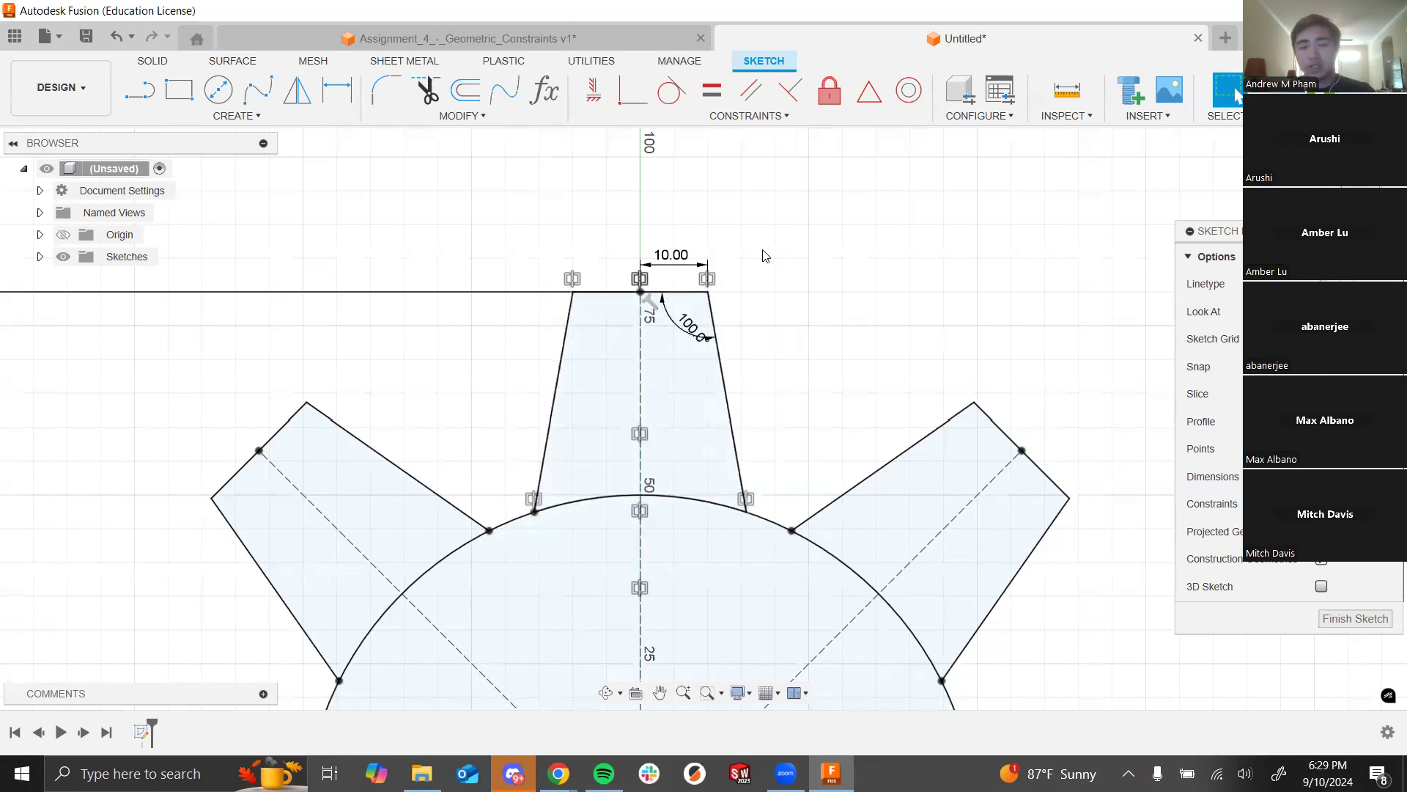
scroll(689, 396, up, 1)
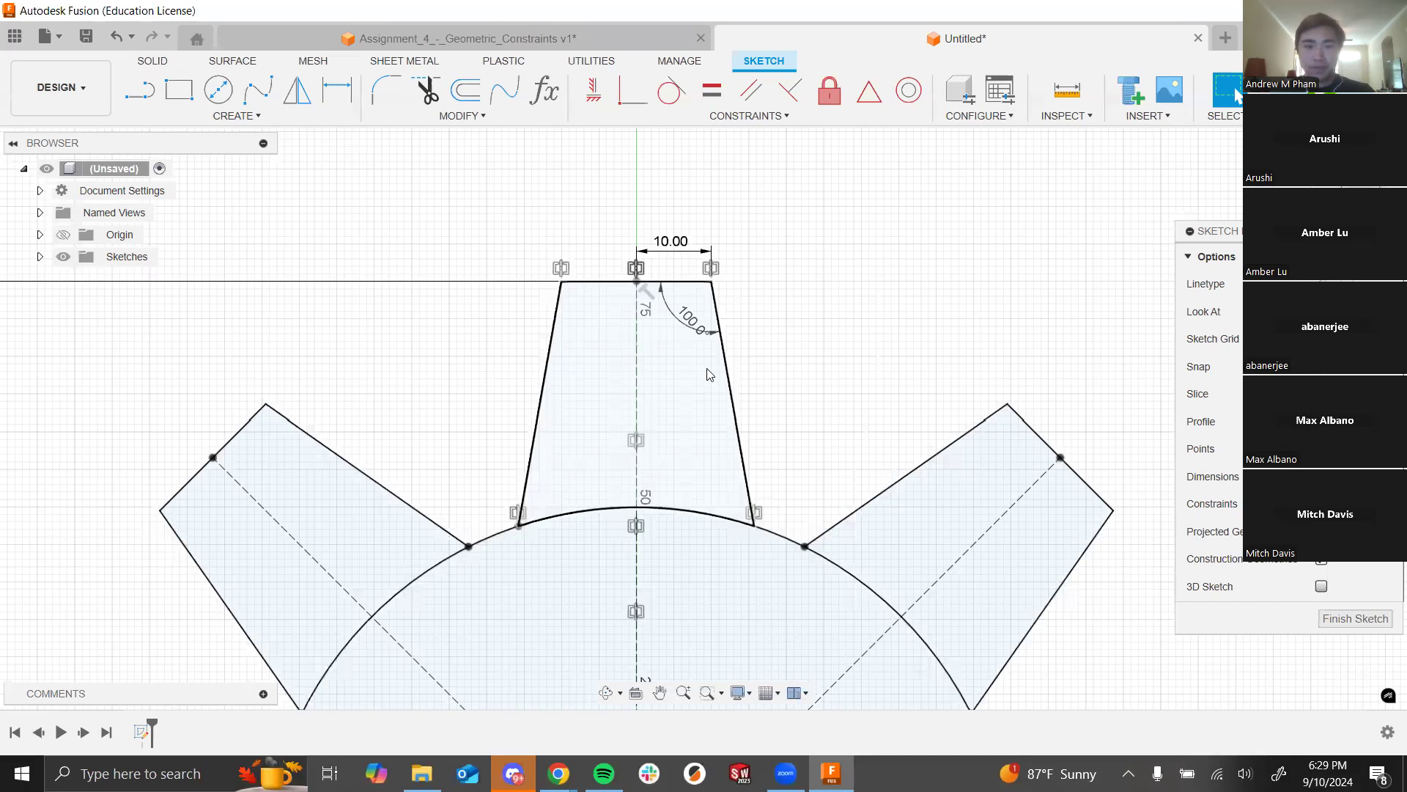
scroll(710, 374, down, 4)
click(704, 308)
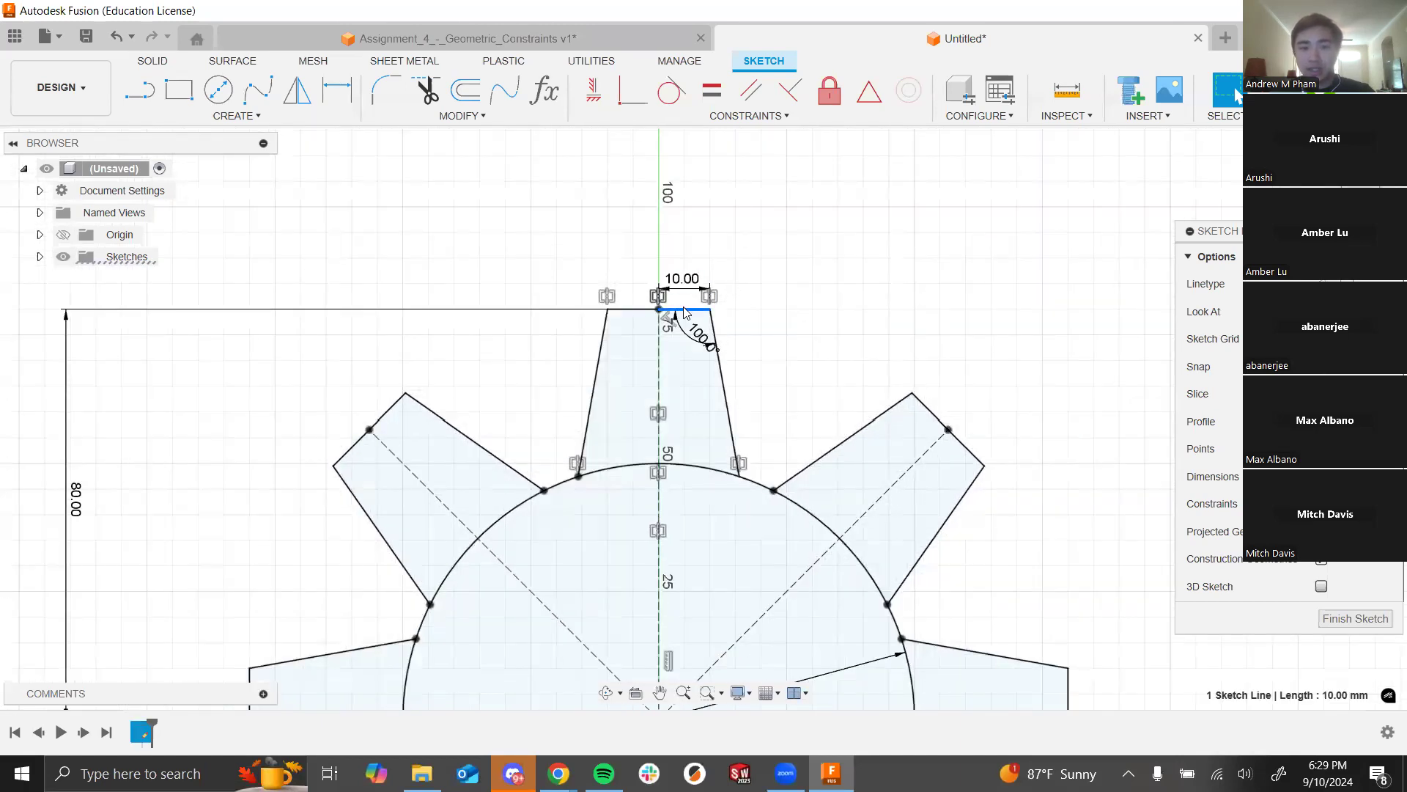
Step: Raise the 10.00 label, place the 80.00 dimension left of the gear, and finish the sketch
scroll(684, 311, up, 5)
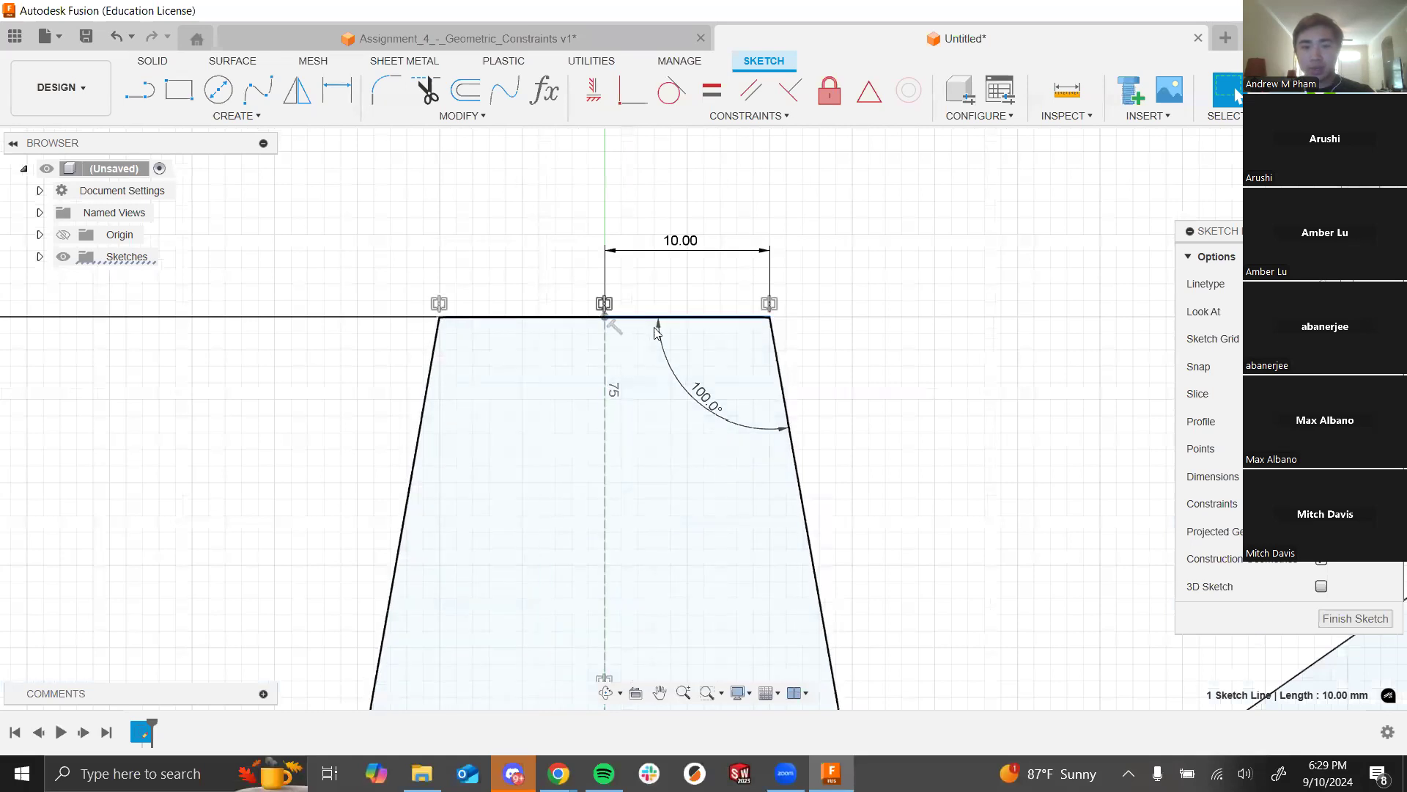
mouse_move(674, 252)
mouse_down()
mouse_move(678, 218)
mouse_move(682, 259)
mouse_up()
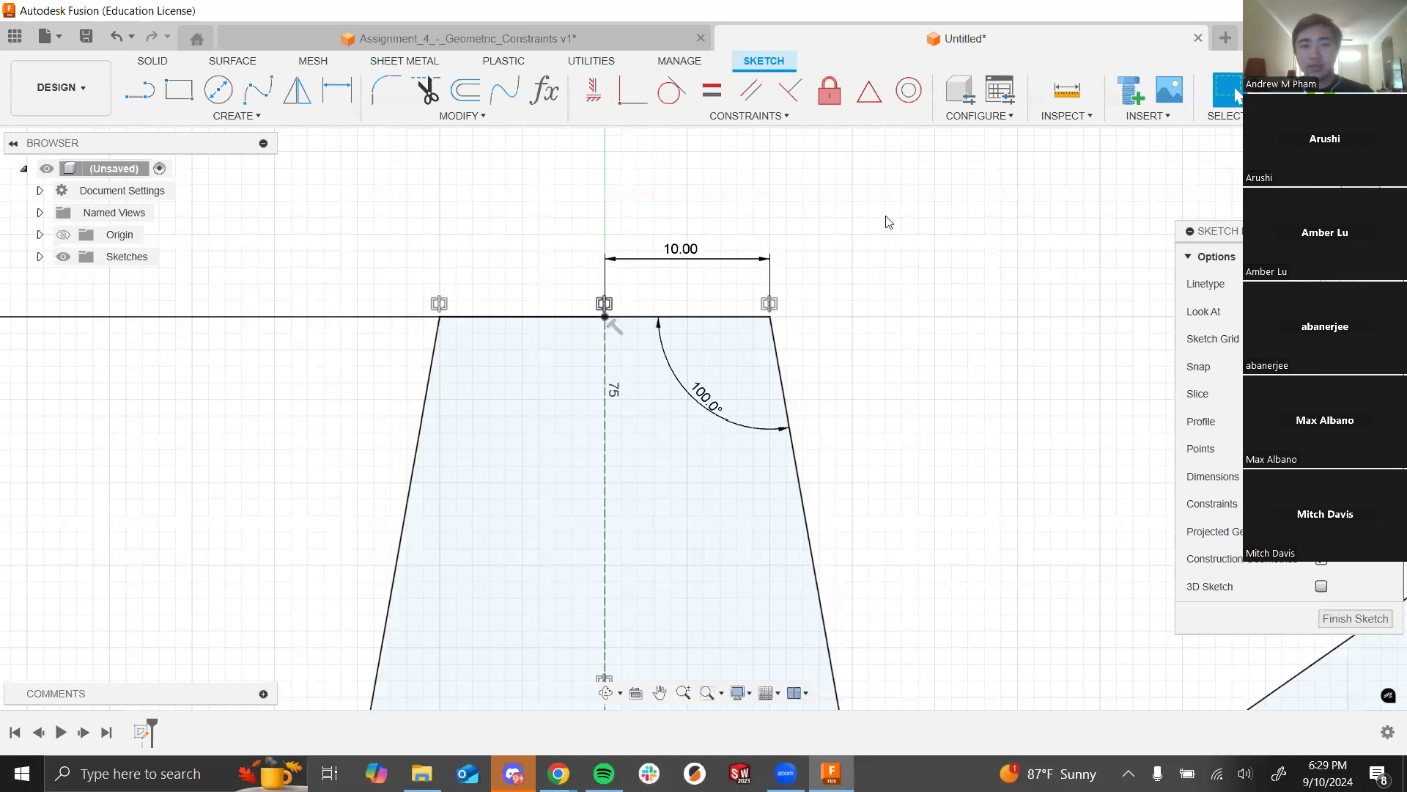
scroll(889, 222, down, 5)
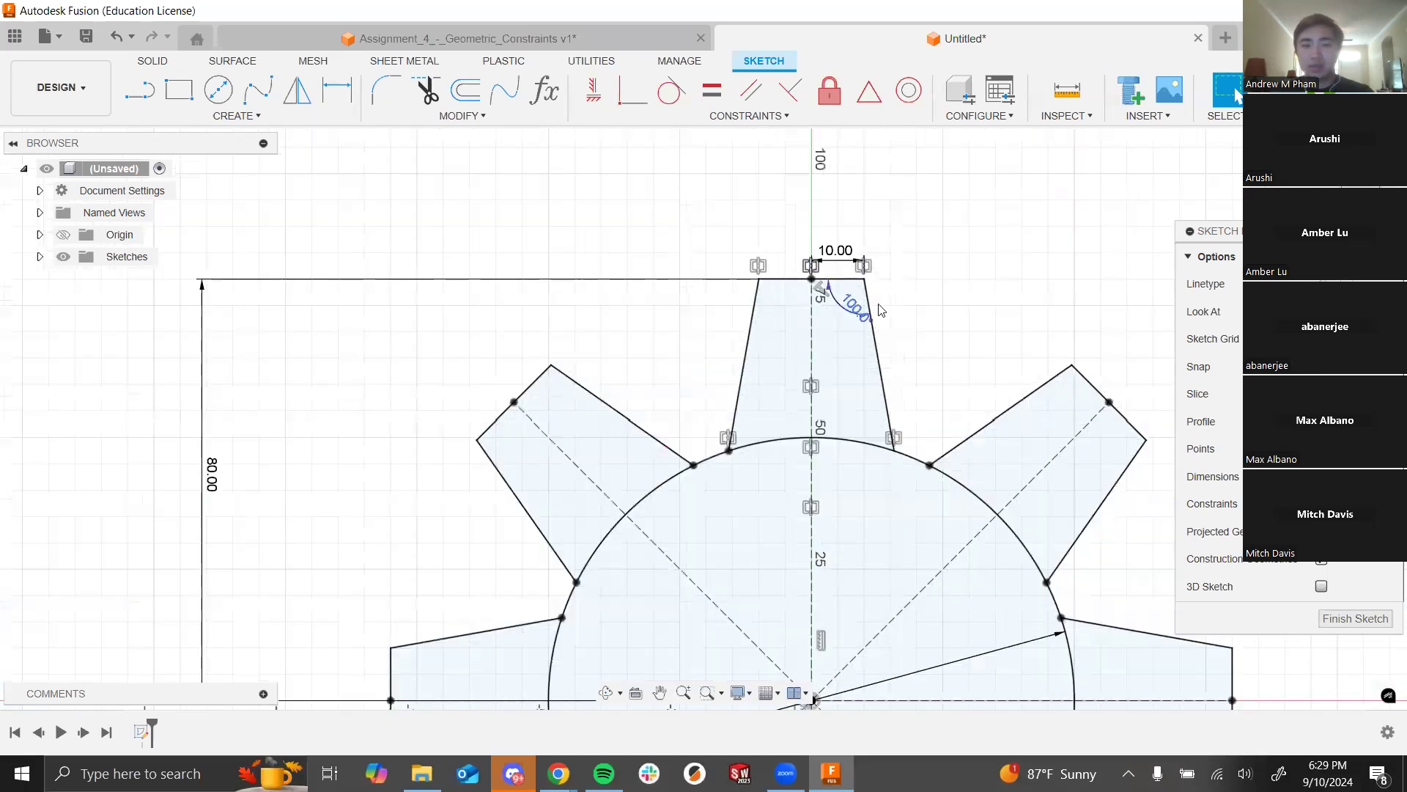
scroll(866, 316, down, 5)
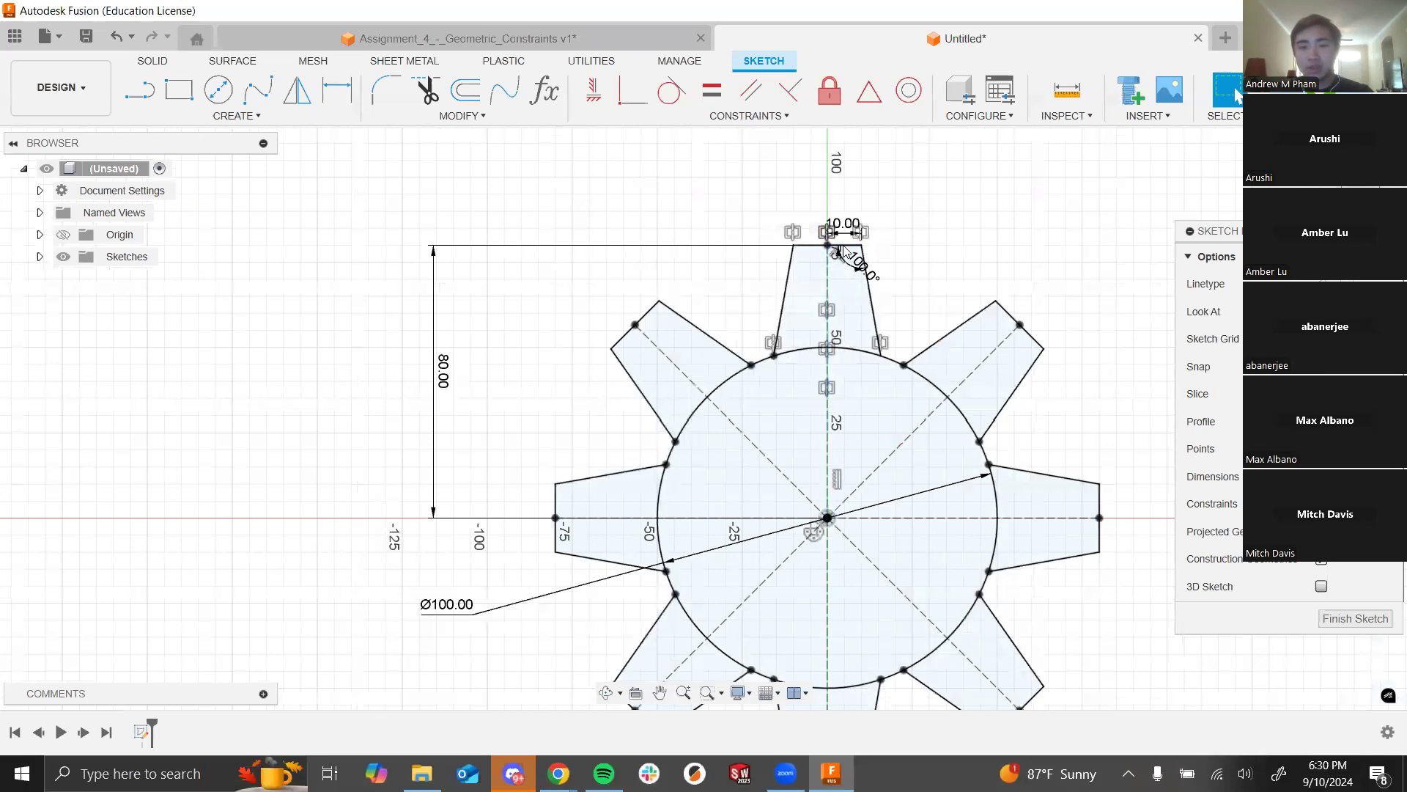
drag(443, 370, 600, 370)
drag(843, 223, 851, 199)
scroll(761, 318, up, 3)
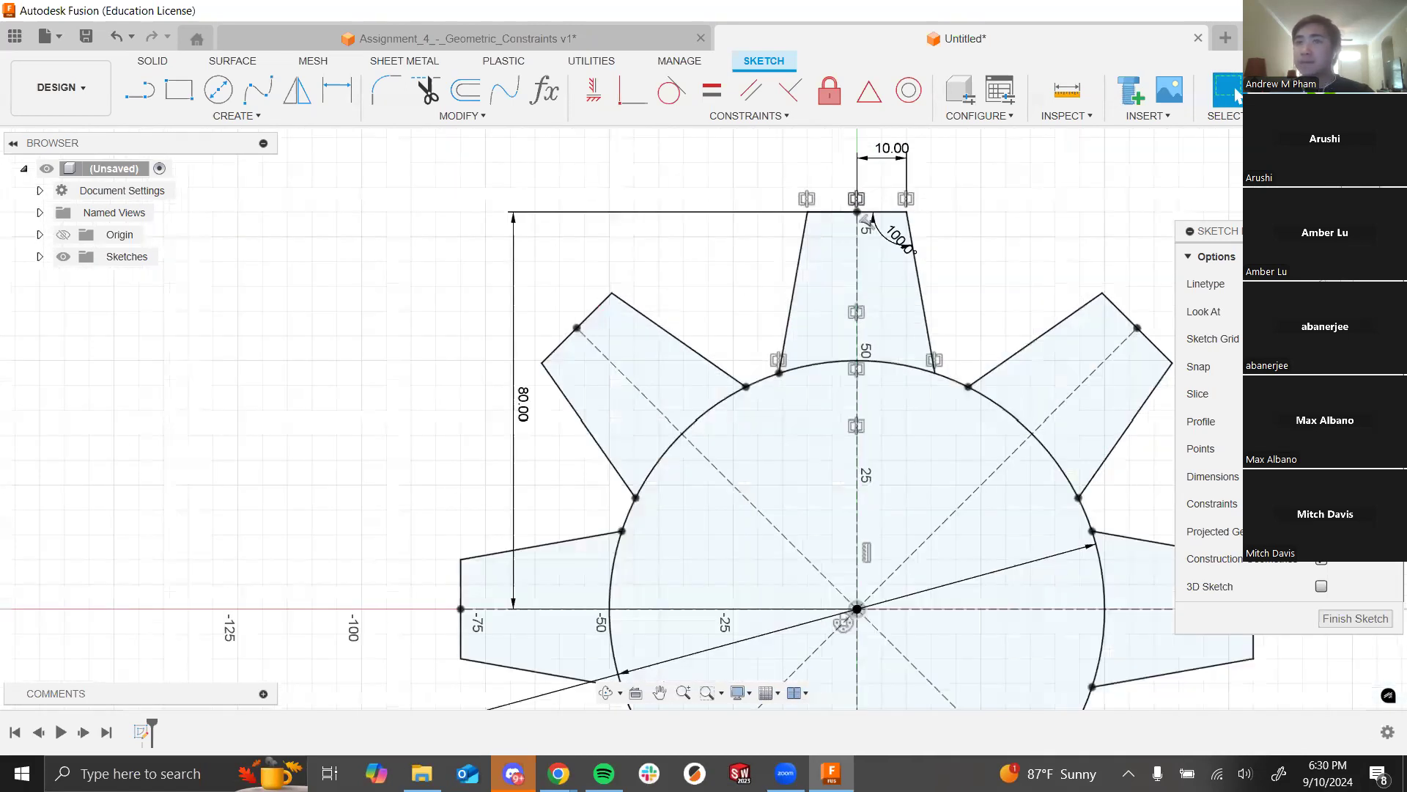
drag(514, 421, 271, 409)
scroll(799, 337, down, 5)
scroll(1103, 210, down, 3)
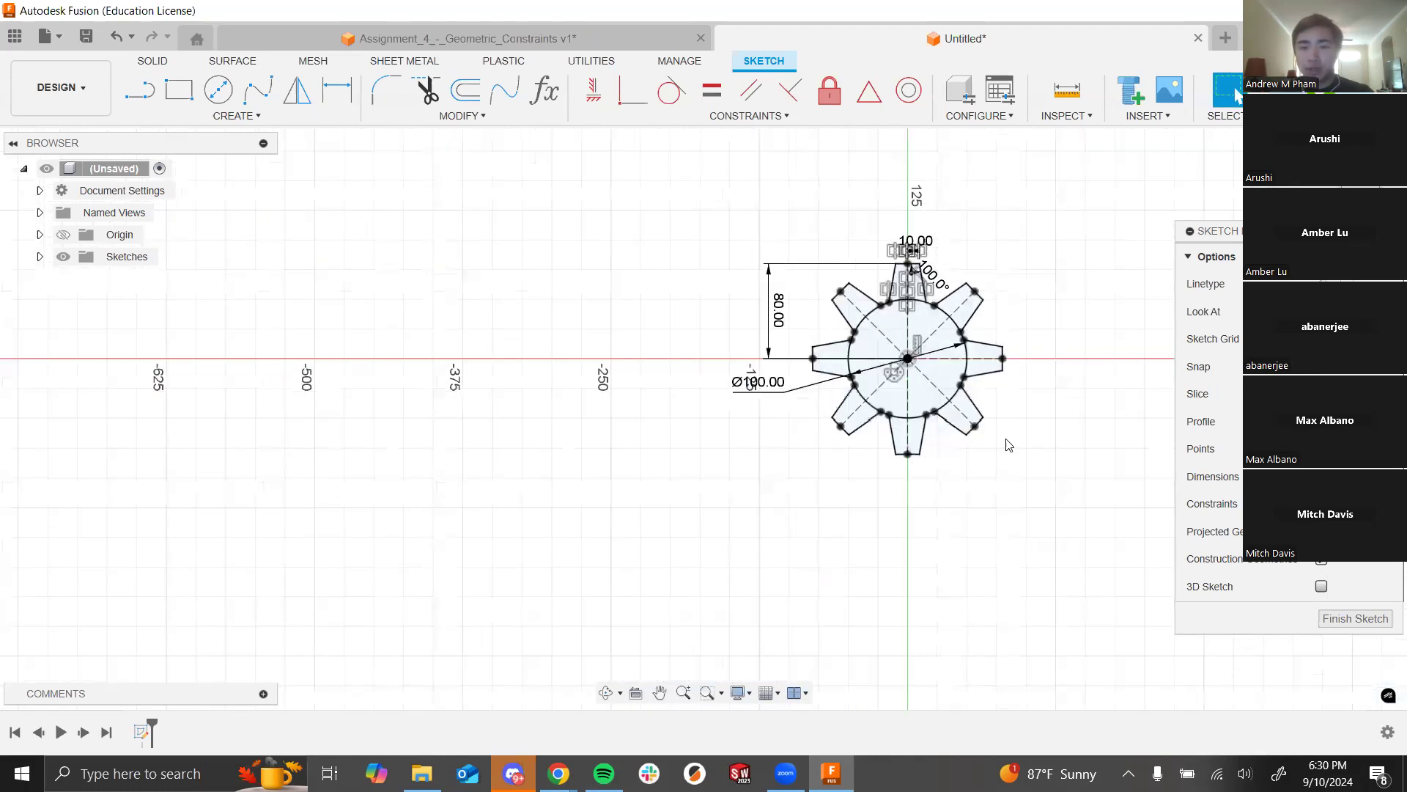
scroll(1105, 368, up, 2)
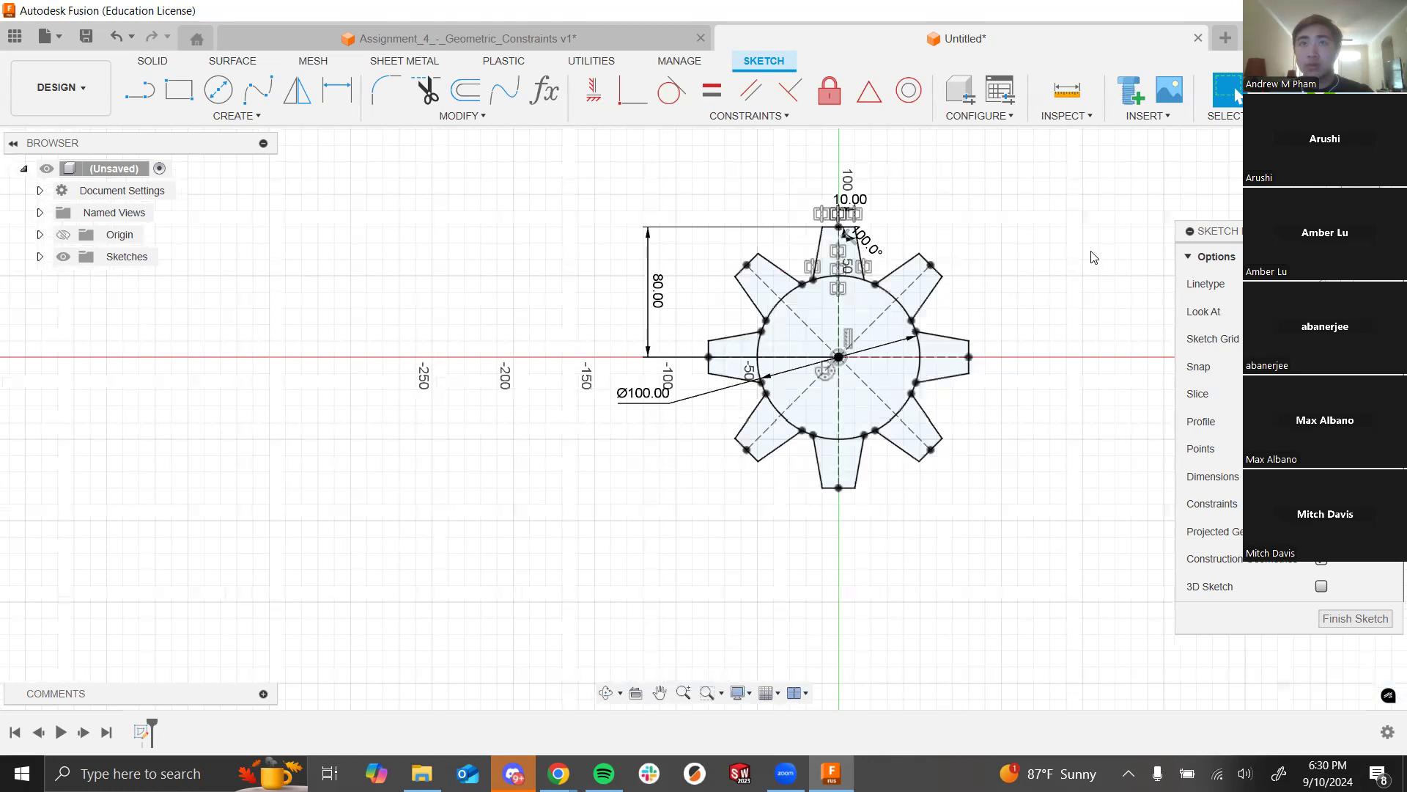
scroll(965, 283, up, 2)
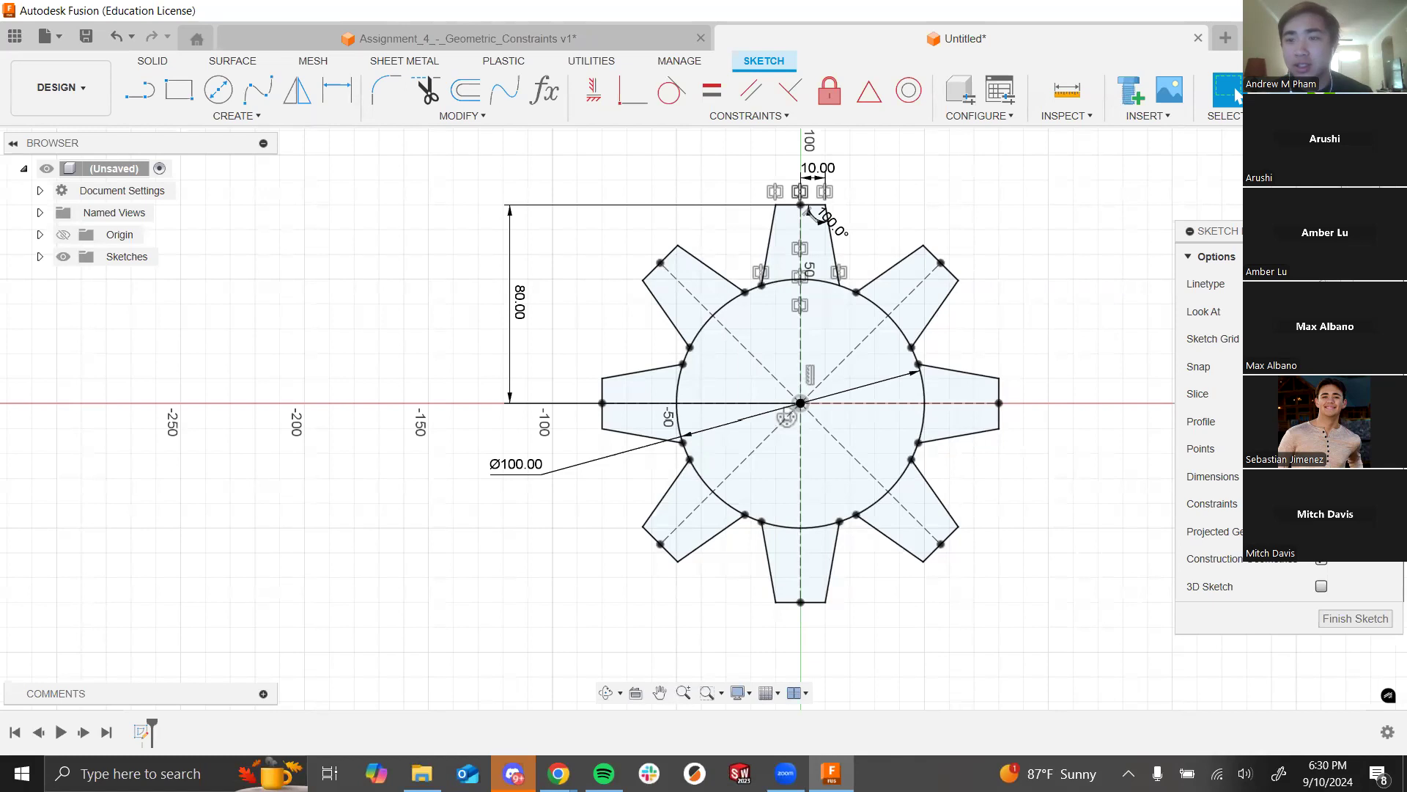
click(1320, 91)
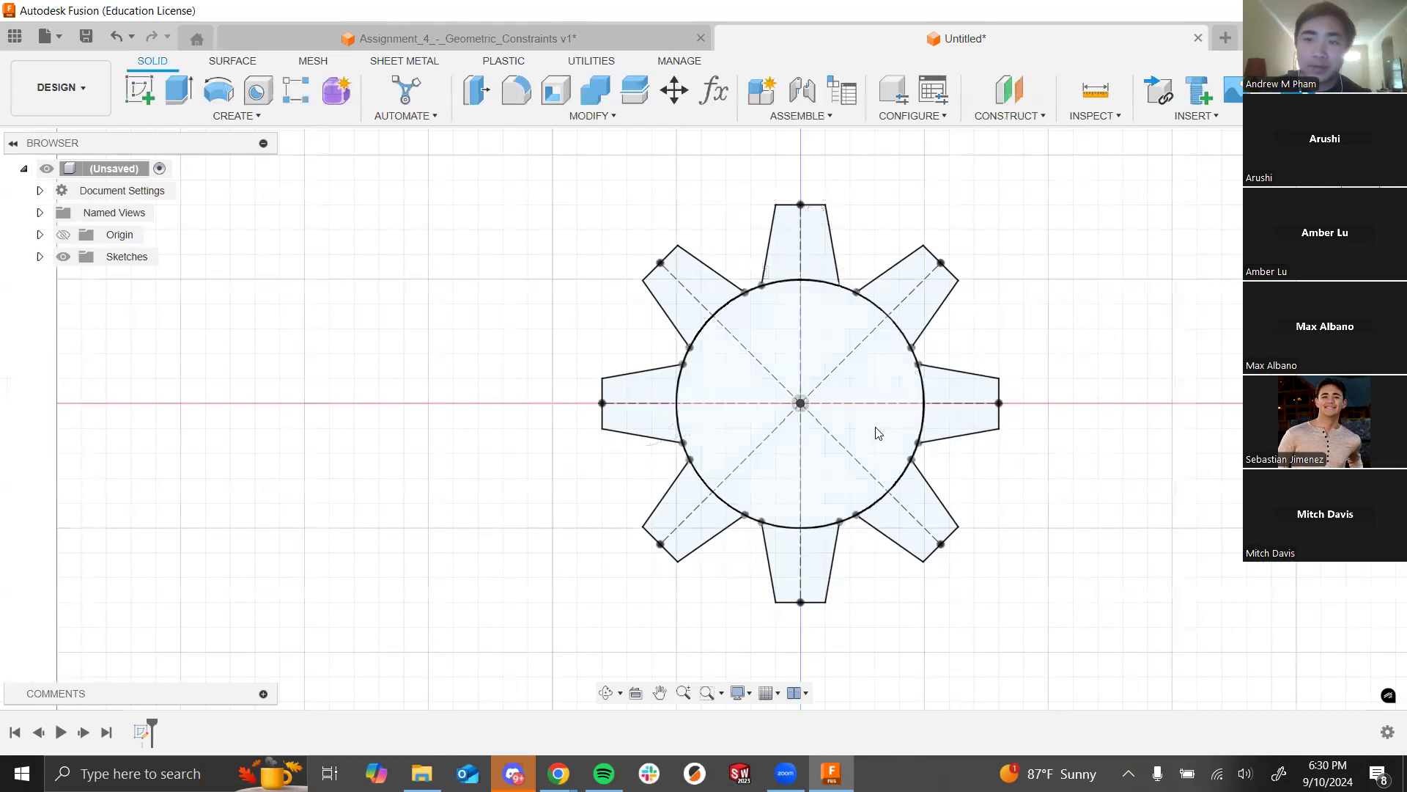
Step: Restart Extrude after a cancelled try and pick the gear's central 7853.982 mm² circle profile
click(174, 91)
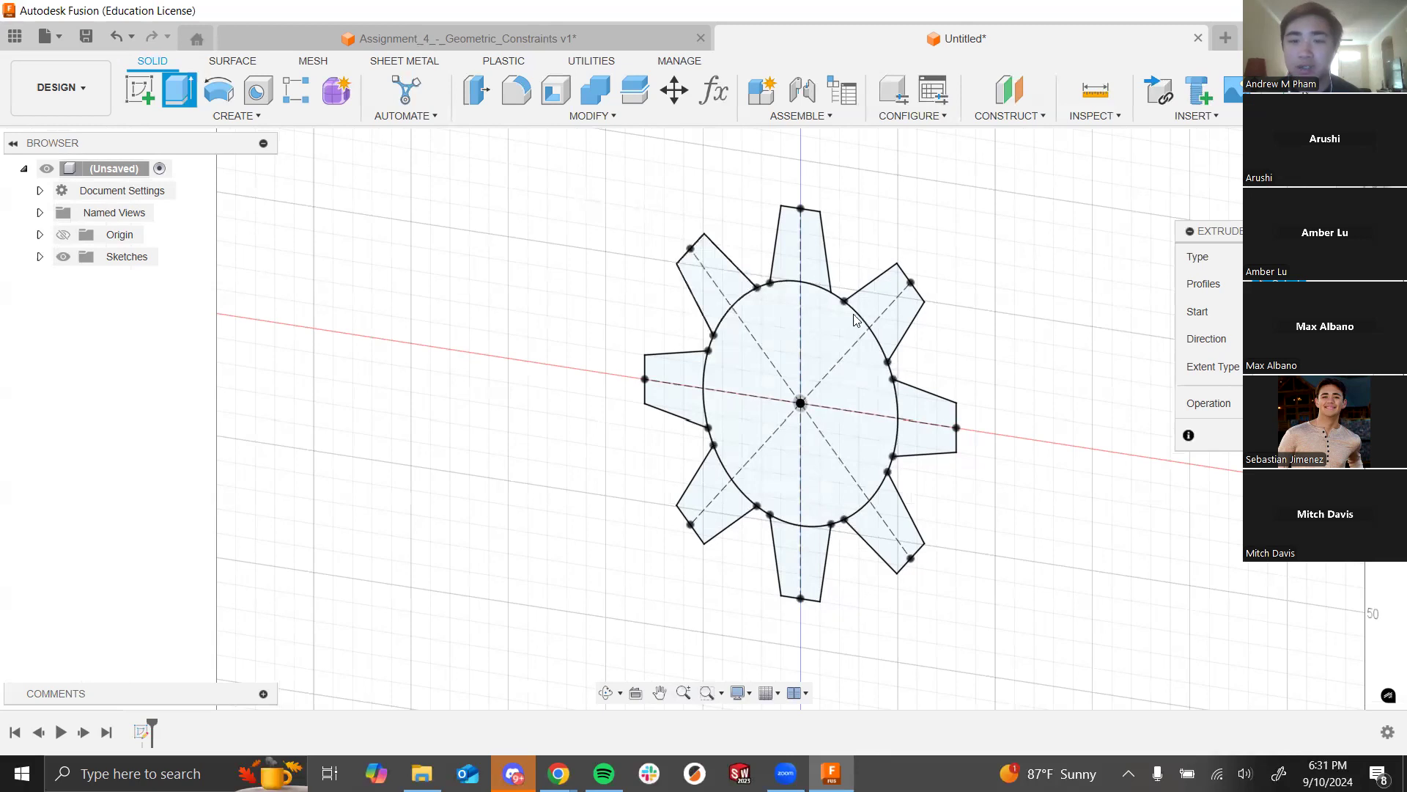
click(716, 278)
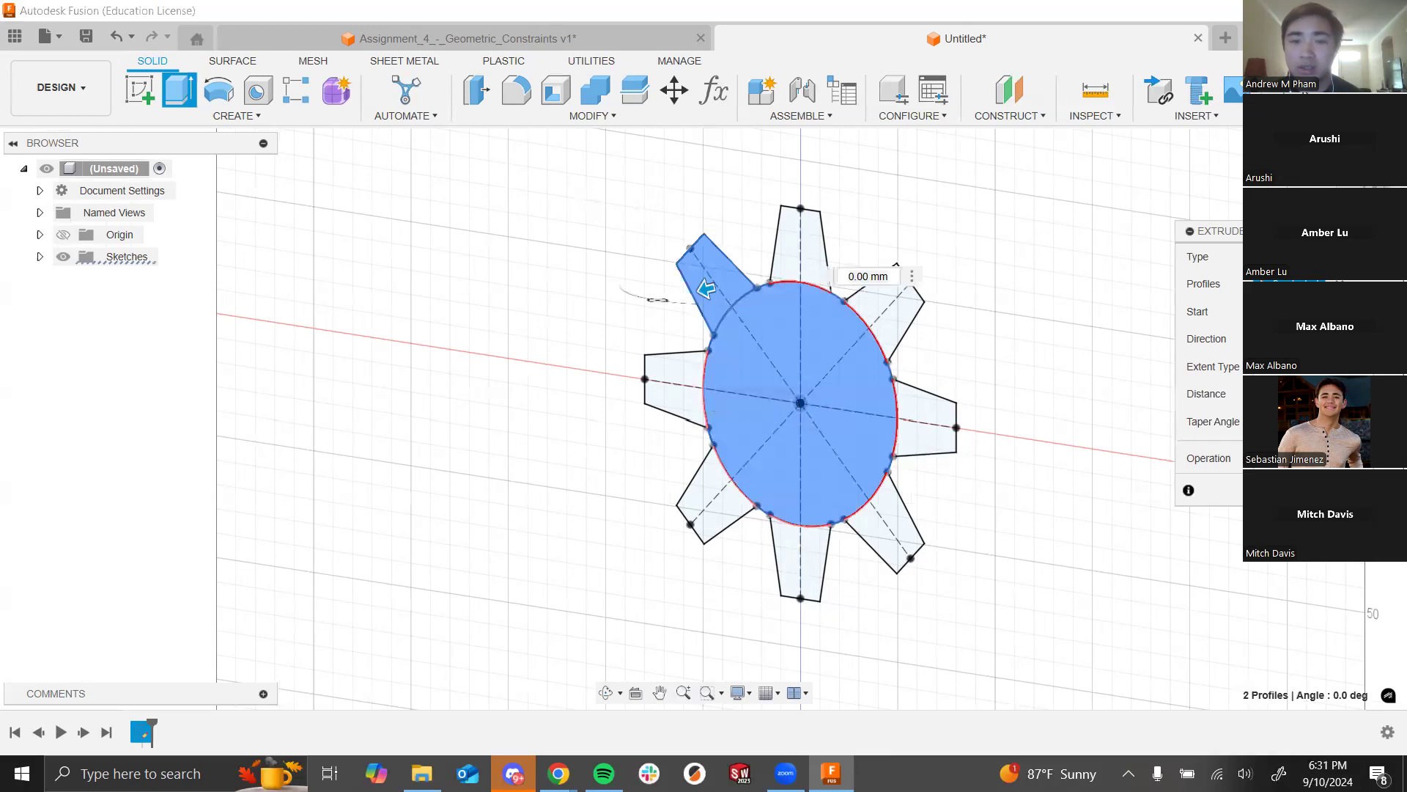
key(Escape)
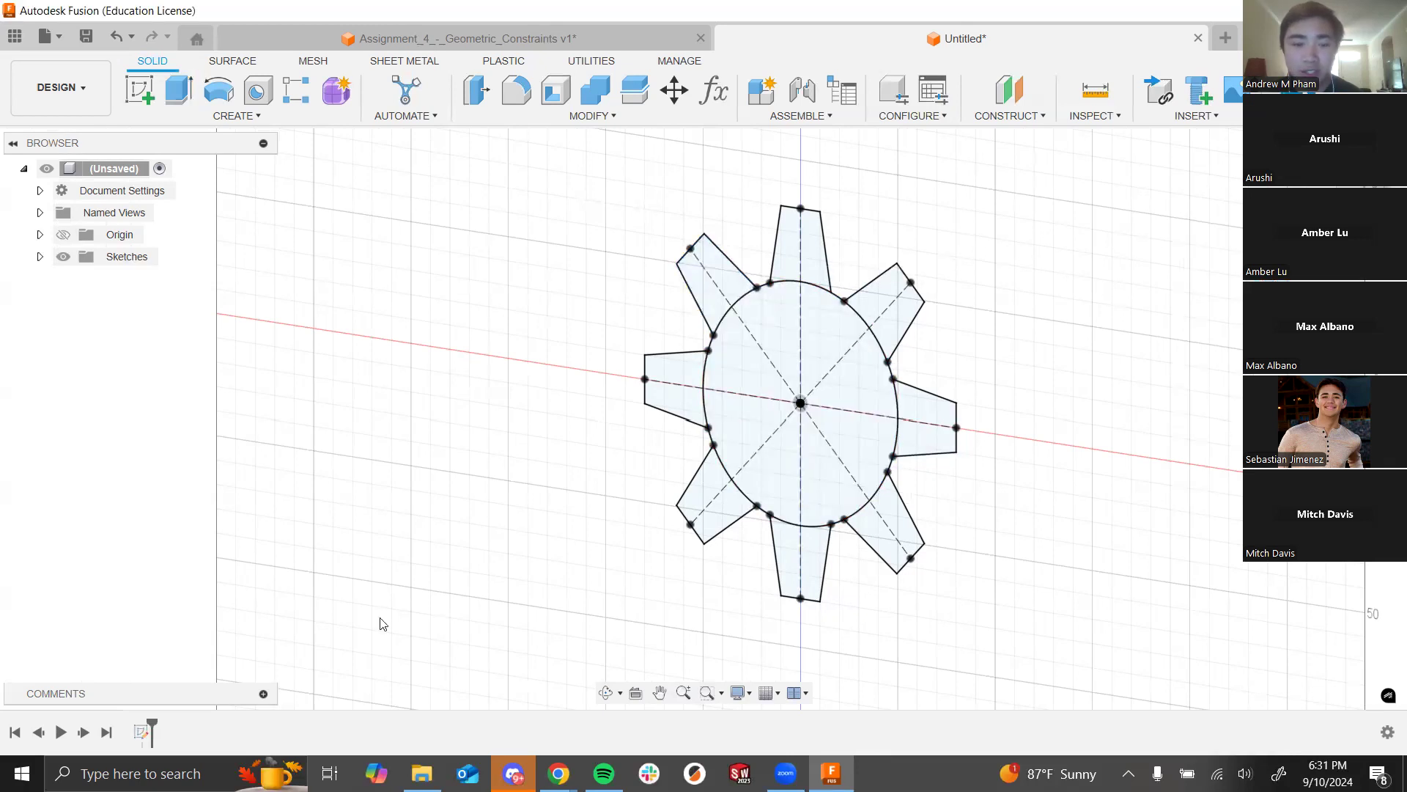
click(142, 731)
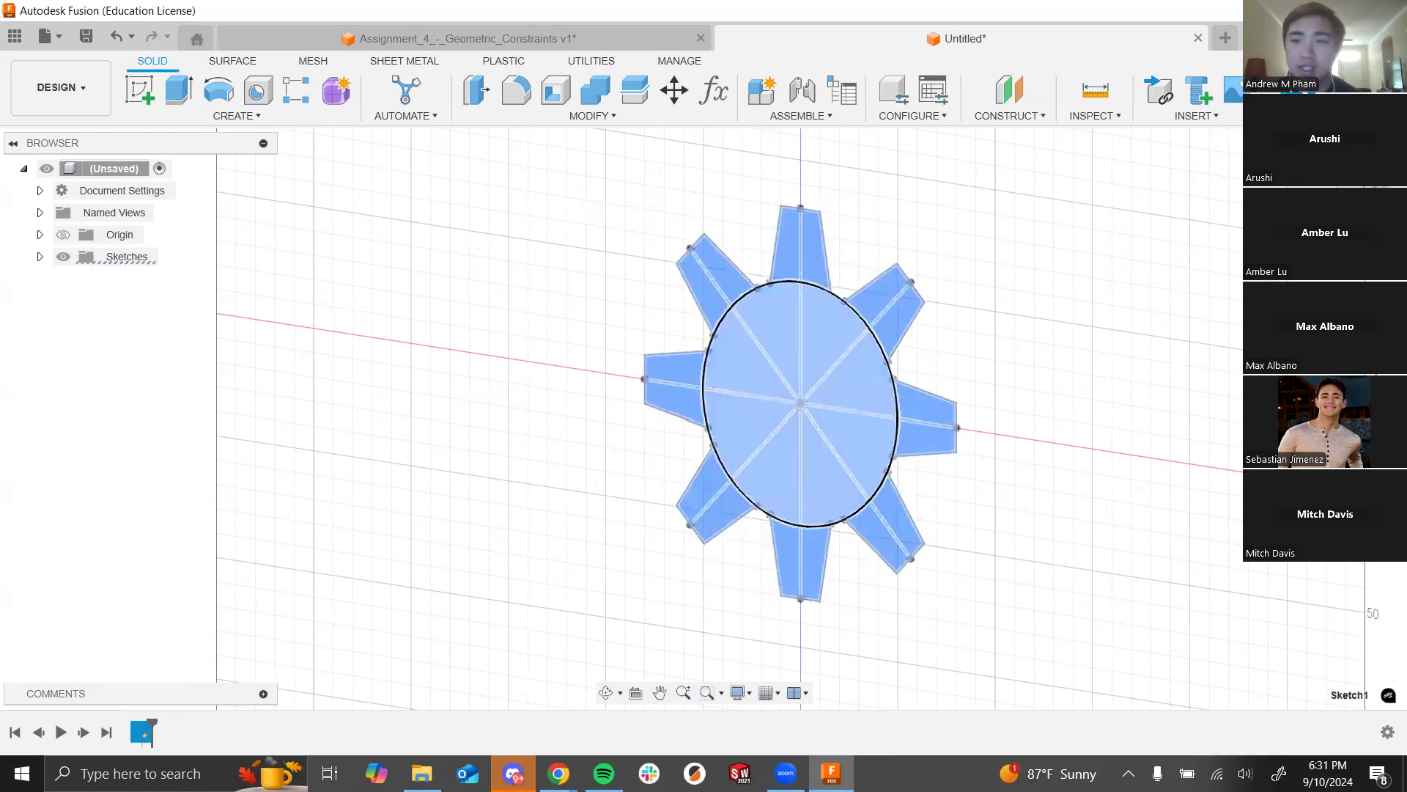
click(1096, 195)
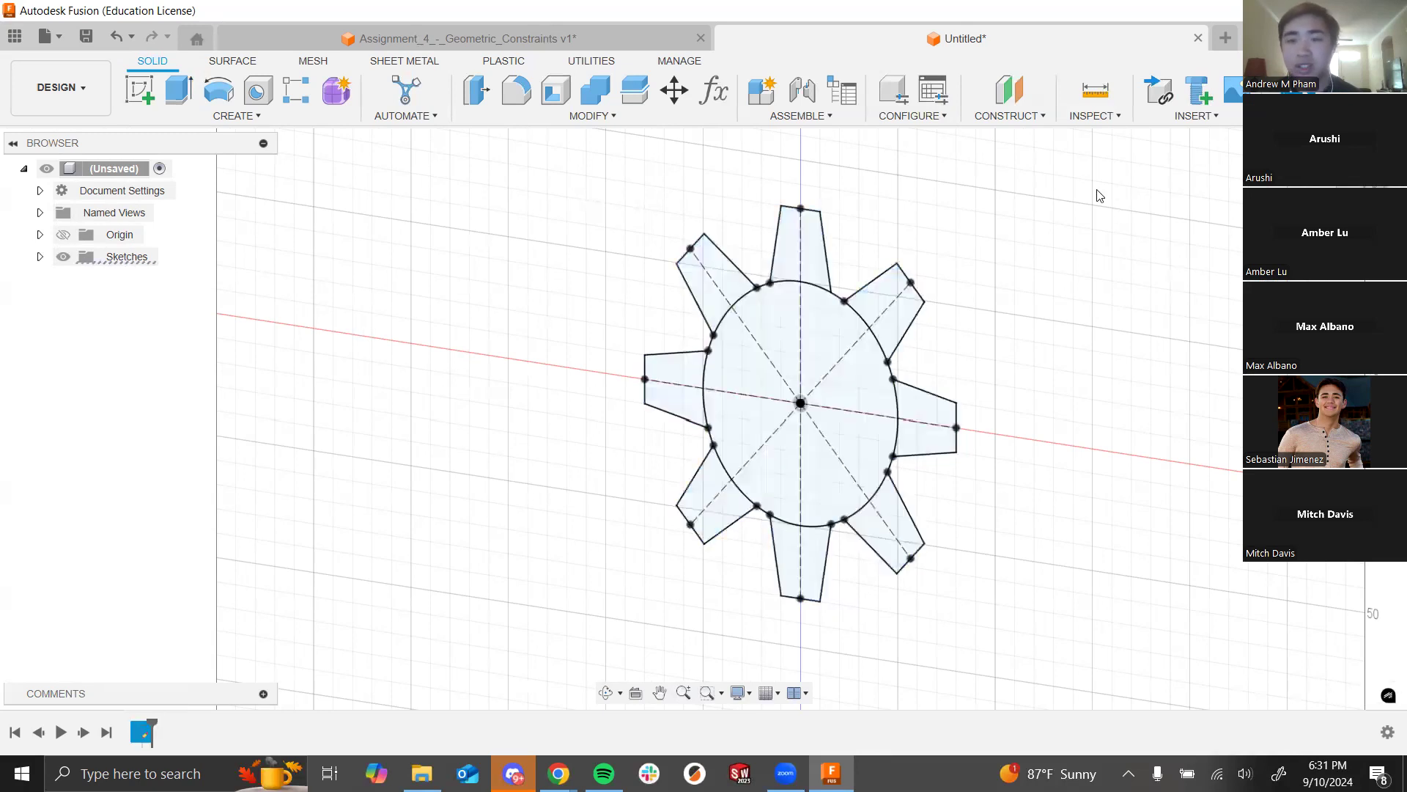
click(168, 94)
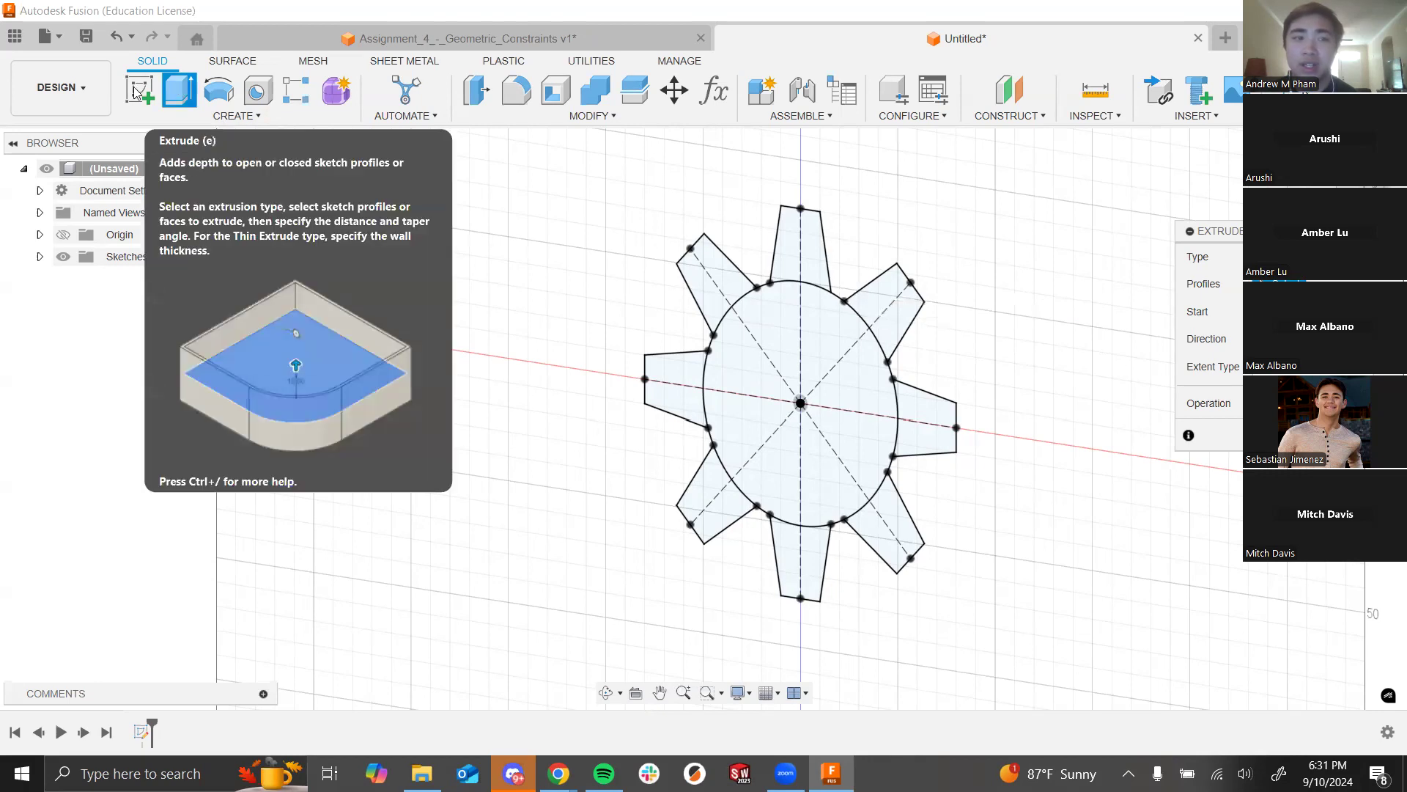
click(771, 314)
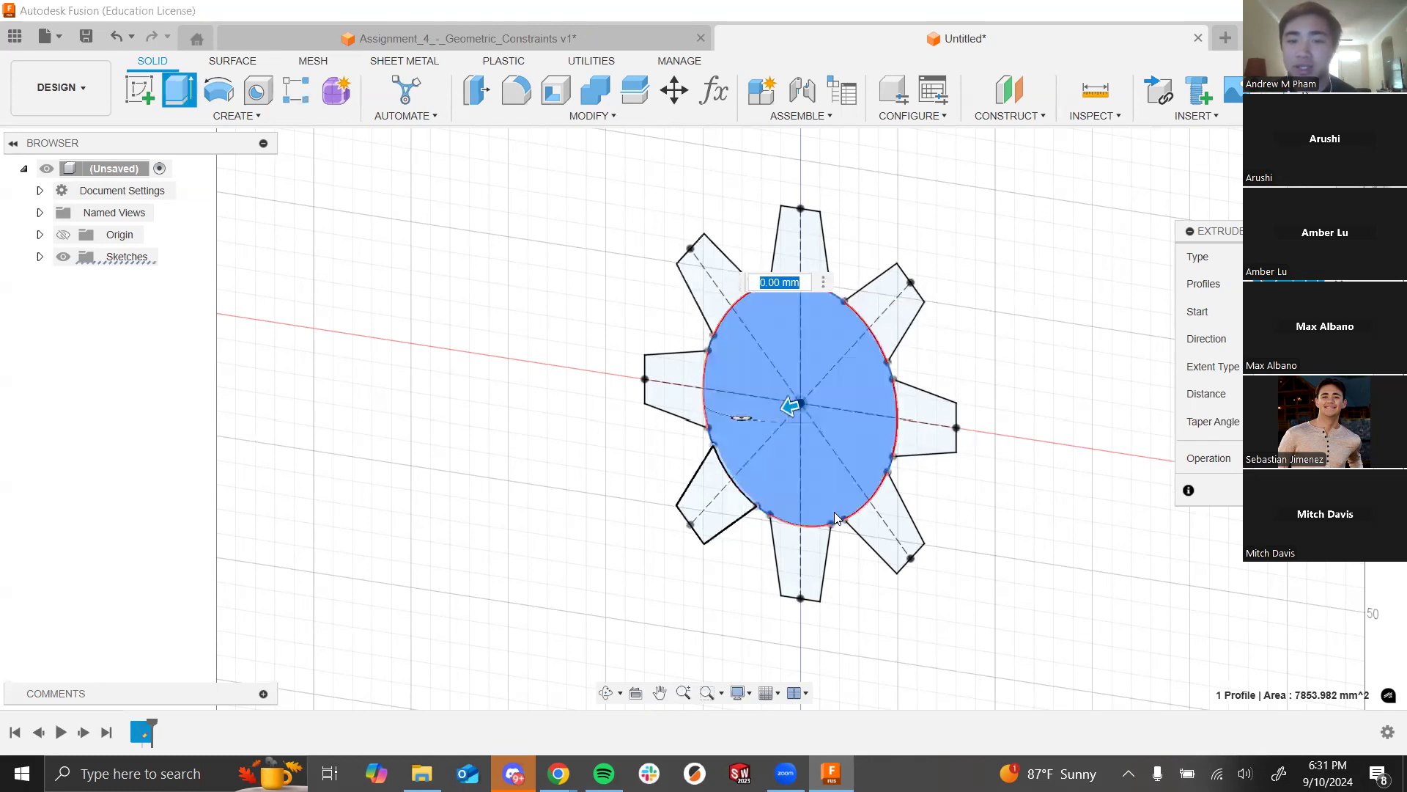
Step: Add all eight tooth profiles to the central circle for 9 profiles, then clear the distance
scroll(879, 477, up, 3)
scroll(349, 217, down, 5)
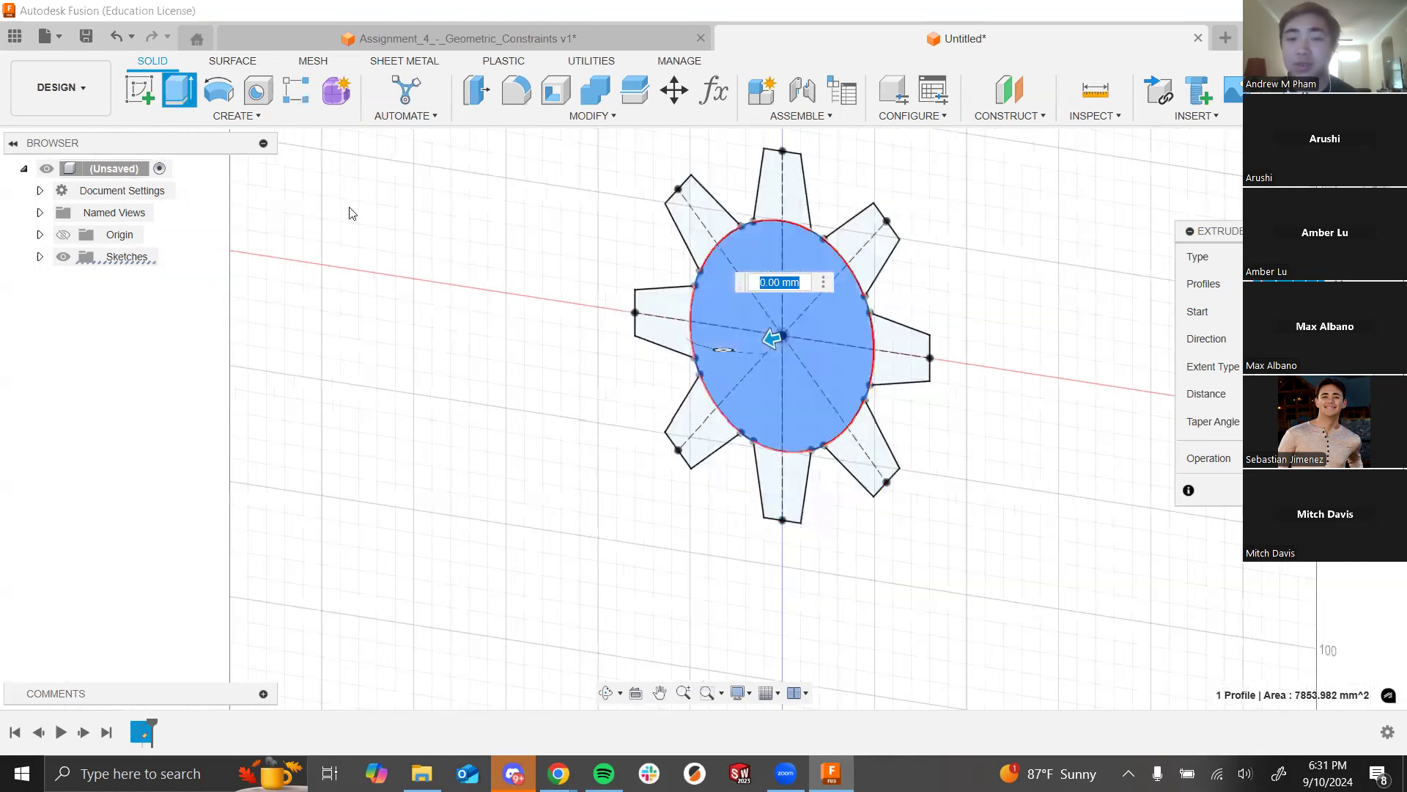
scroll(680, 228, up, 4)
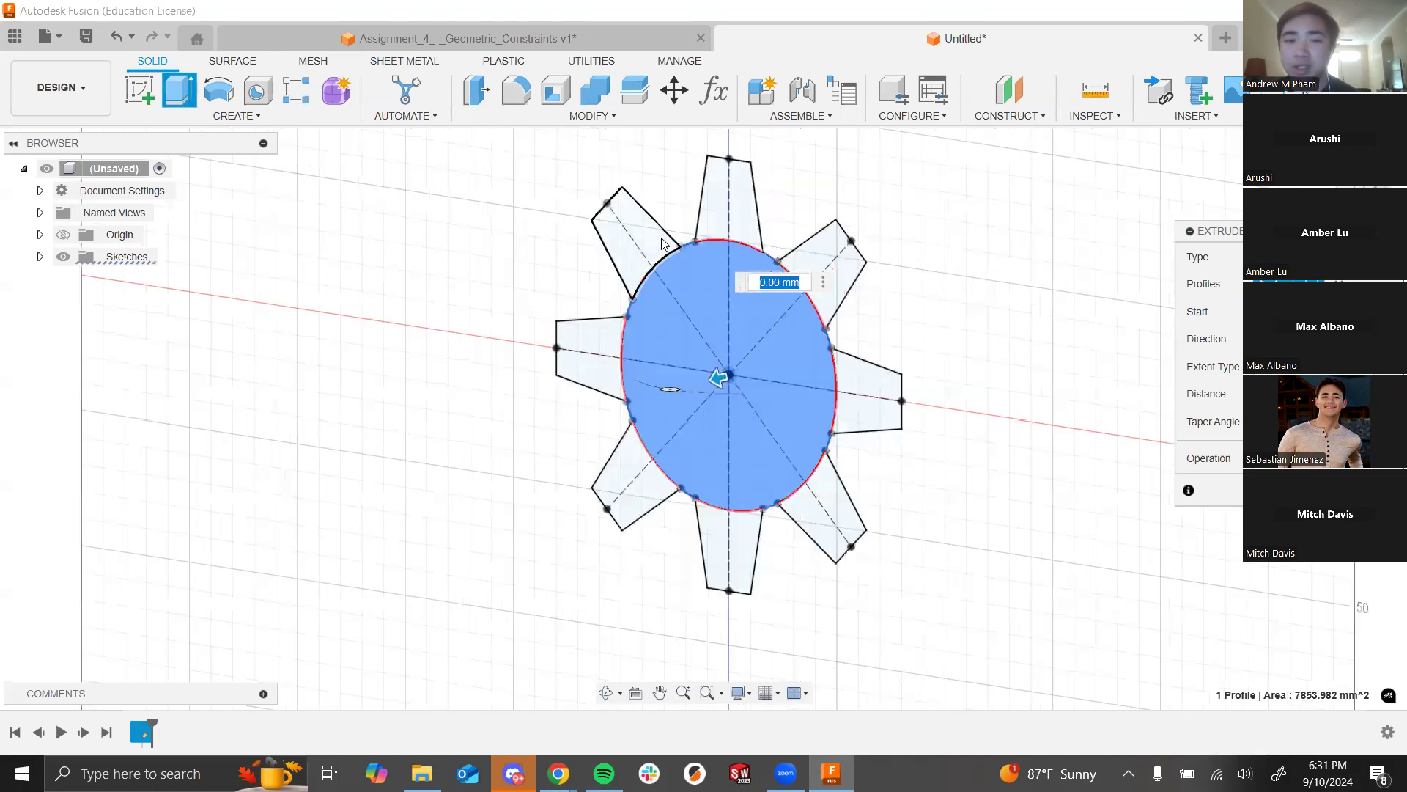
click(656, 243)
click(758, 246)
click(832, 302)
click(871, 394)
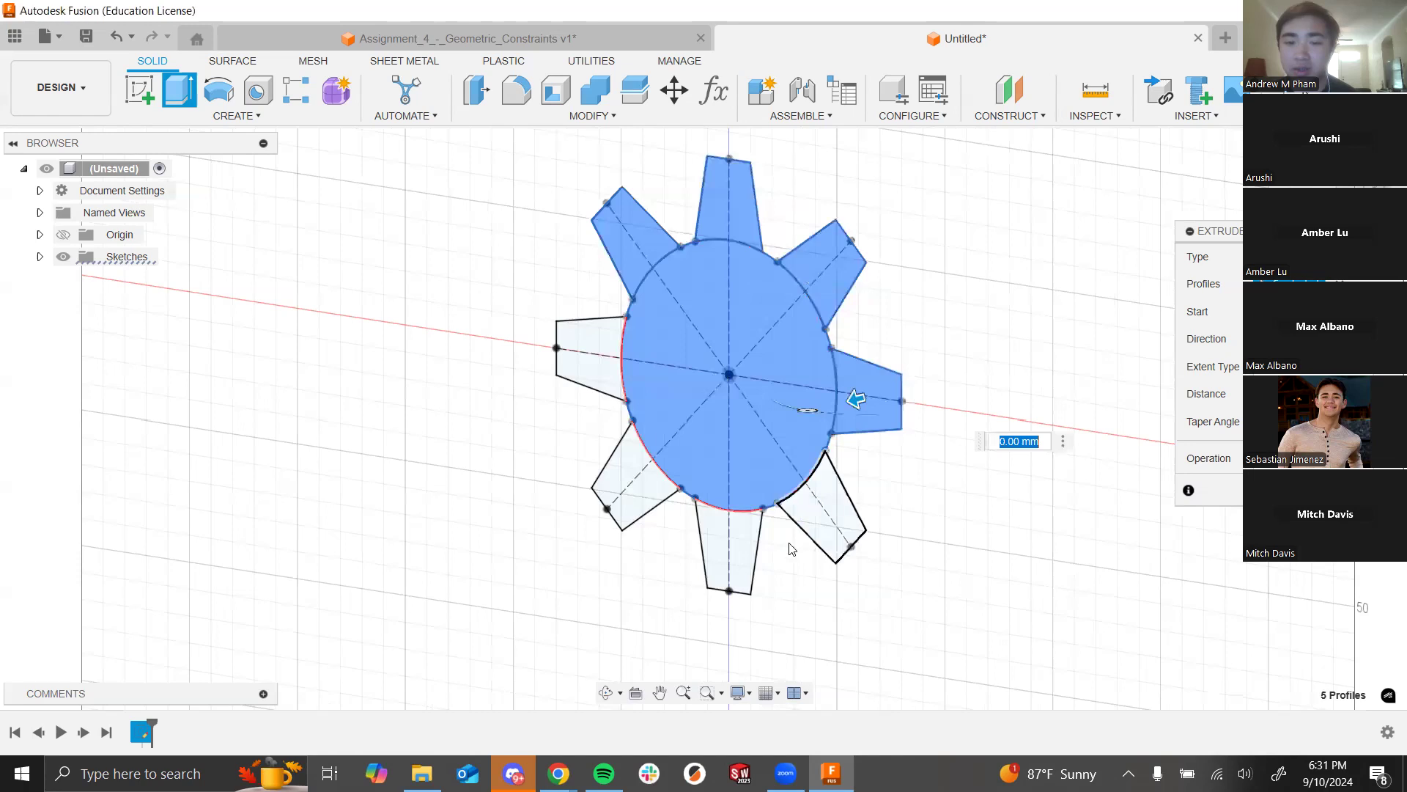
click(828, 506)
click(729, 546)
click(660, 487)
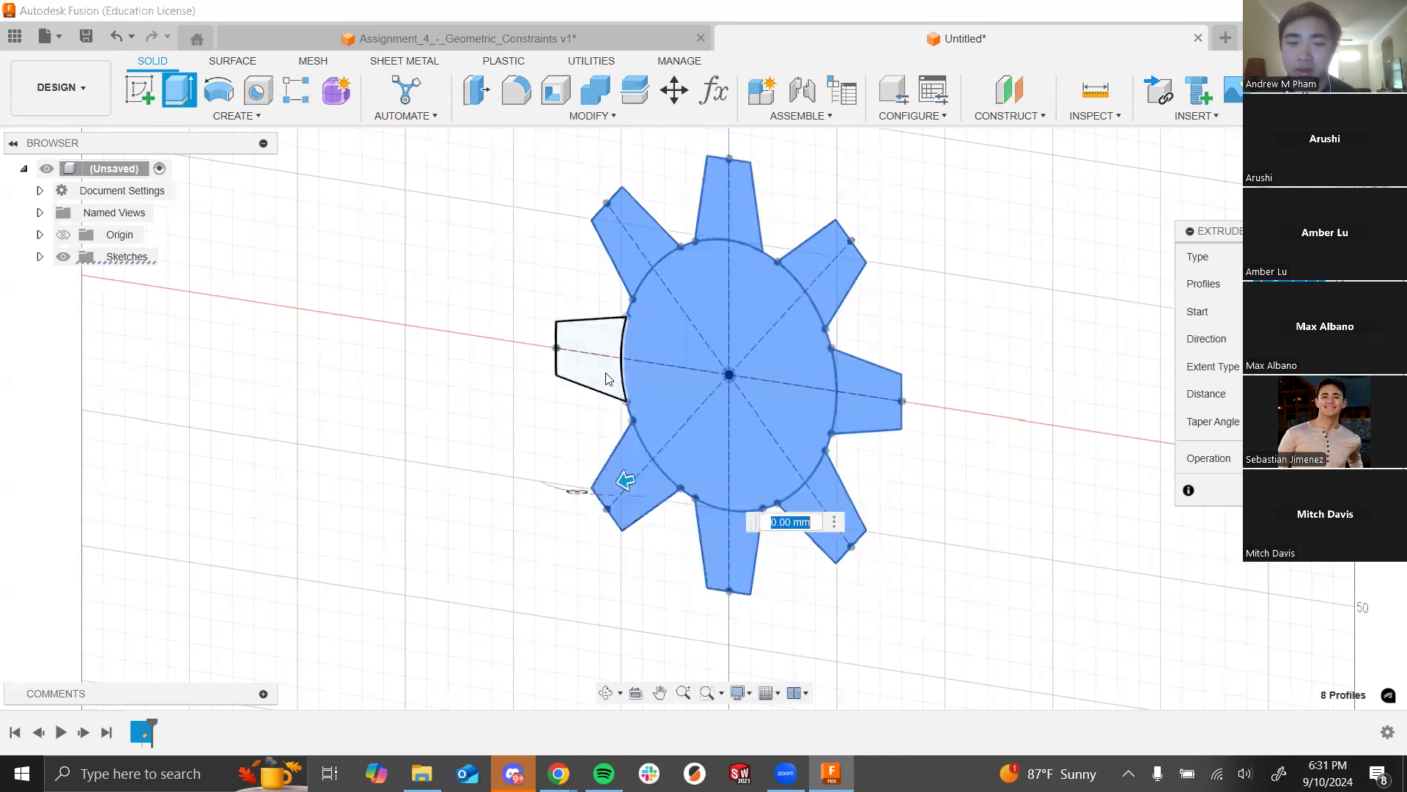
click(590, 356)
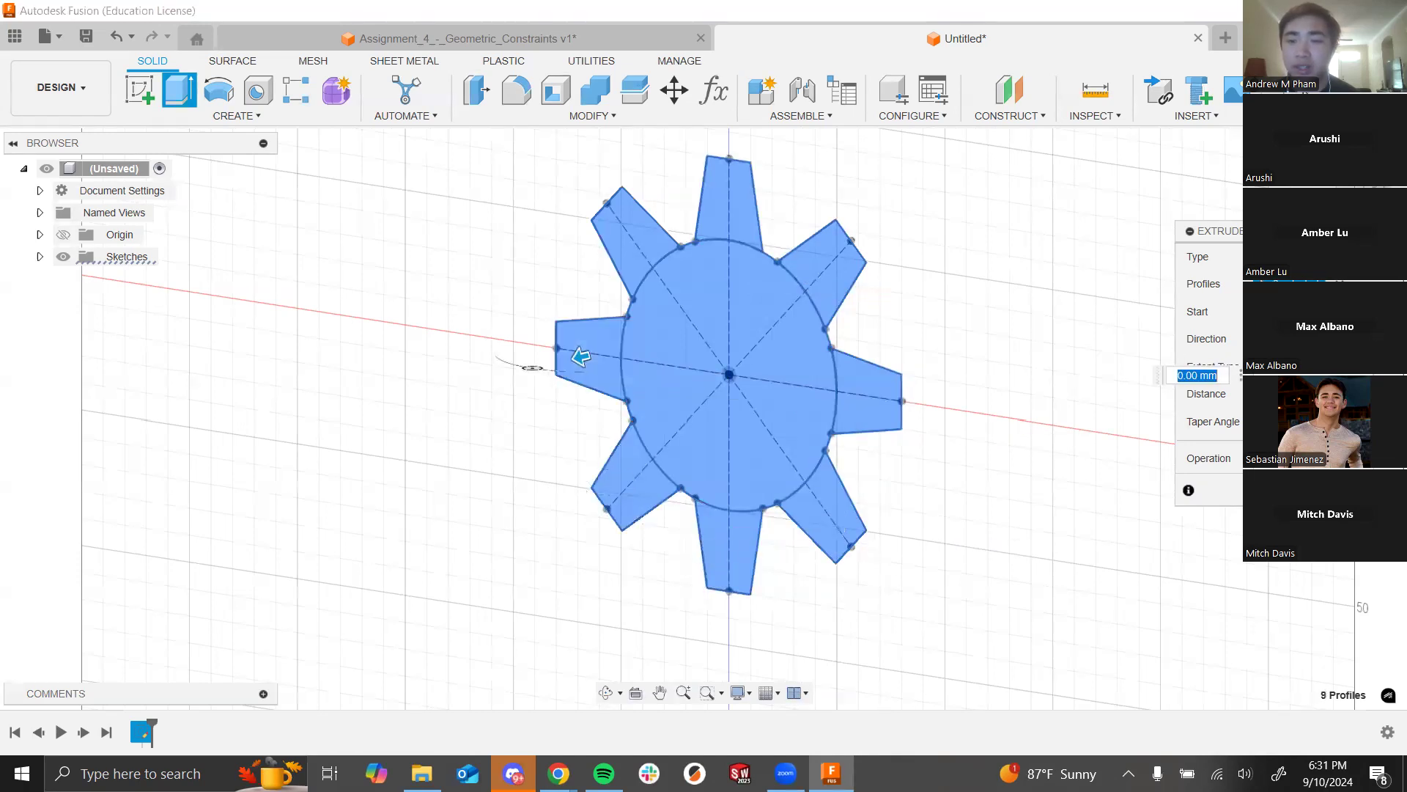
key(BackSpace)
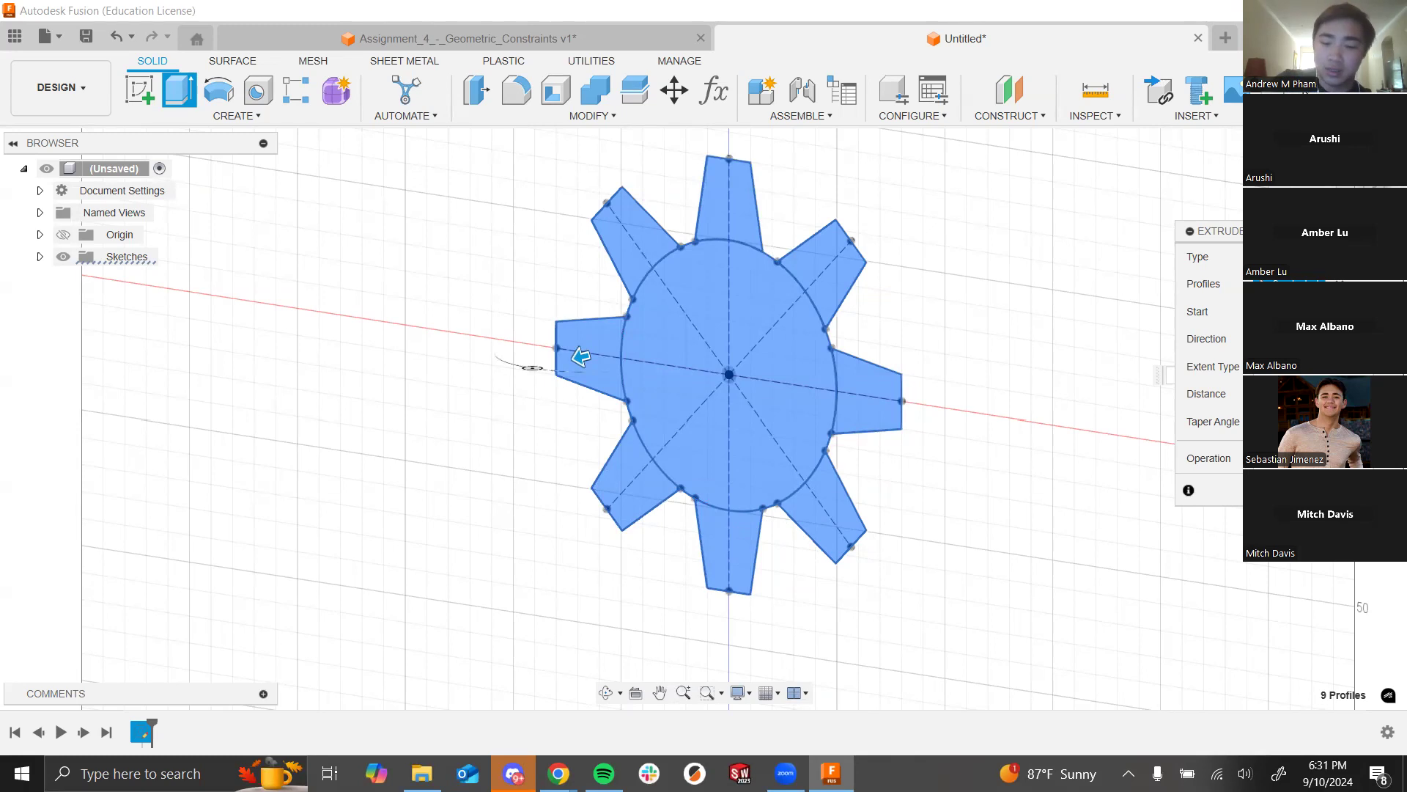
Step: Enter 10 then 20 mm as the extrude distance and orbit around the gear preview
text(10)
mouse_move(1065, 370)
shift+middle_down()
mouse_move(993, 396)
mouse_move(1018, 383)
mouse_move(1071, 394)
shift+middle_up()
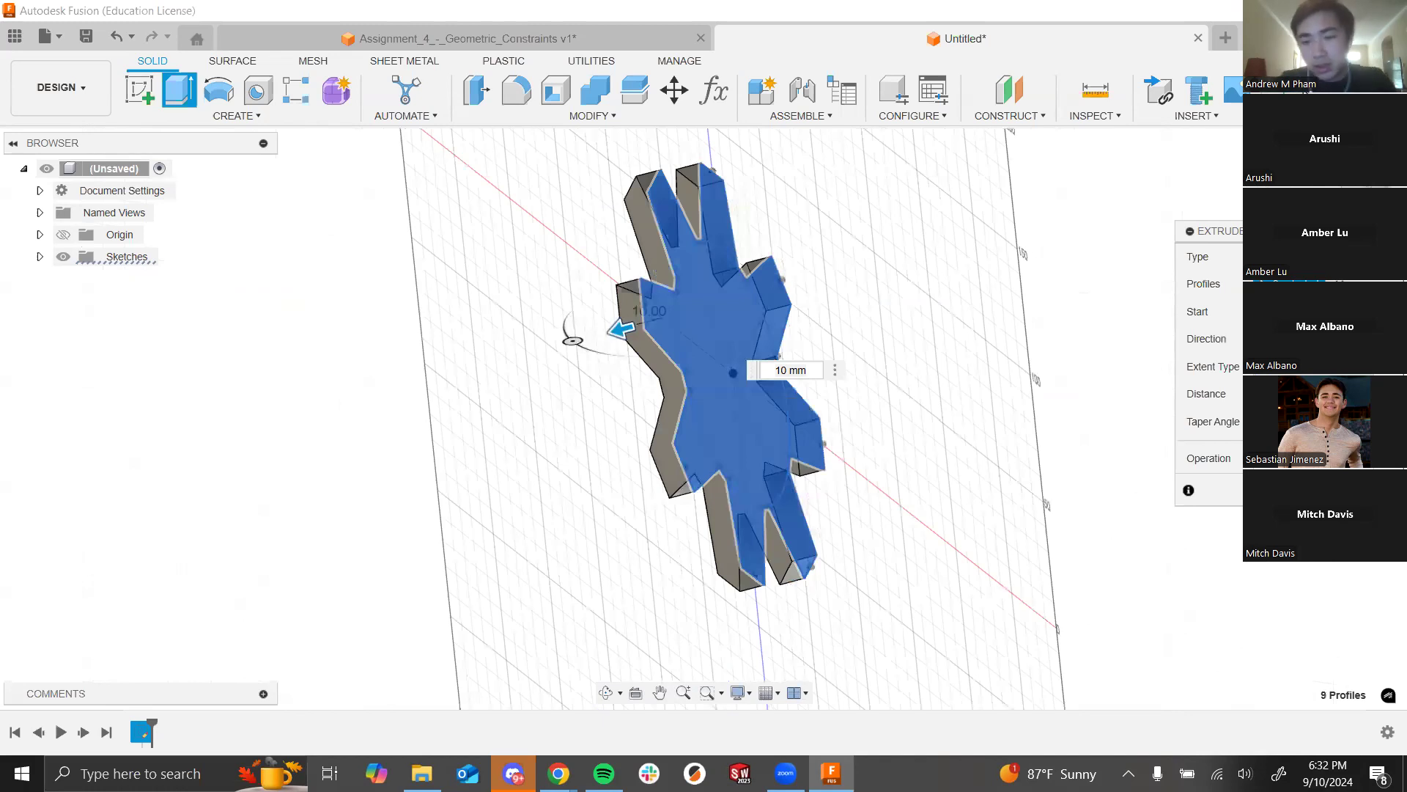
text(20)
shift+middle_drag(941, 275, 974, 273)
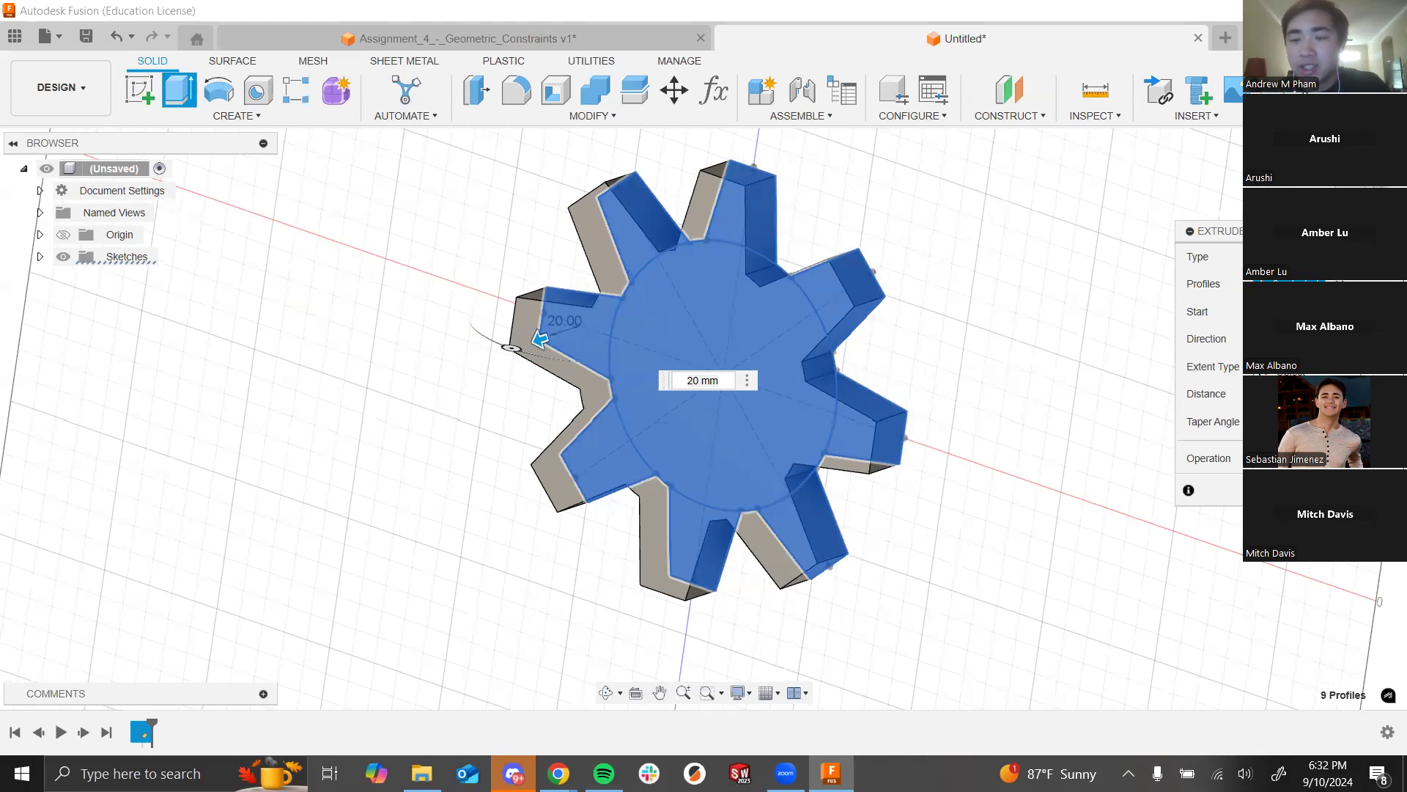
shift+middle_drag(987, 323, 924, 381)
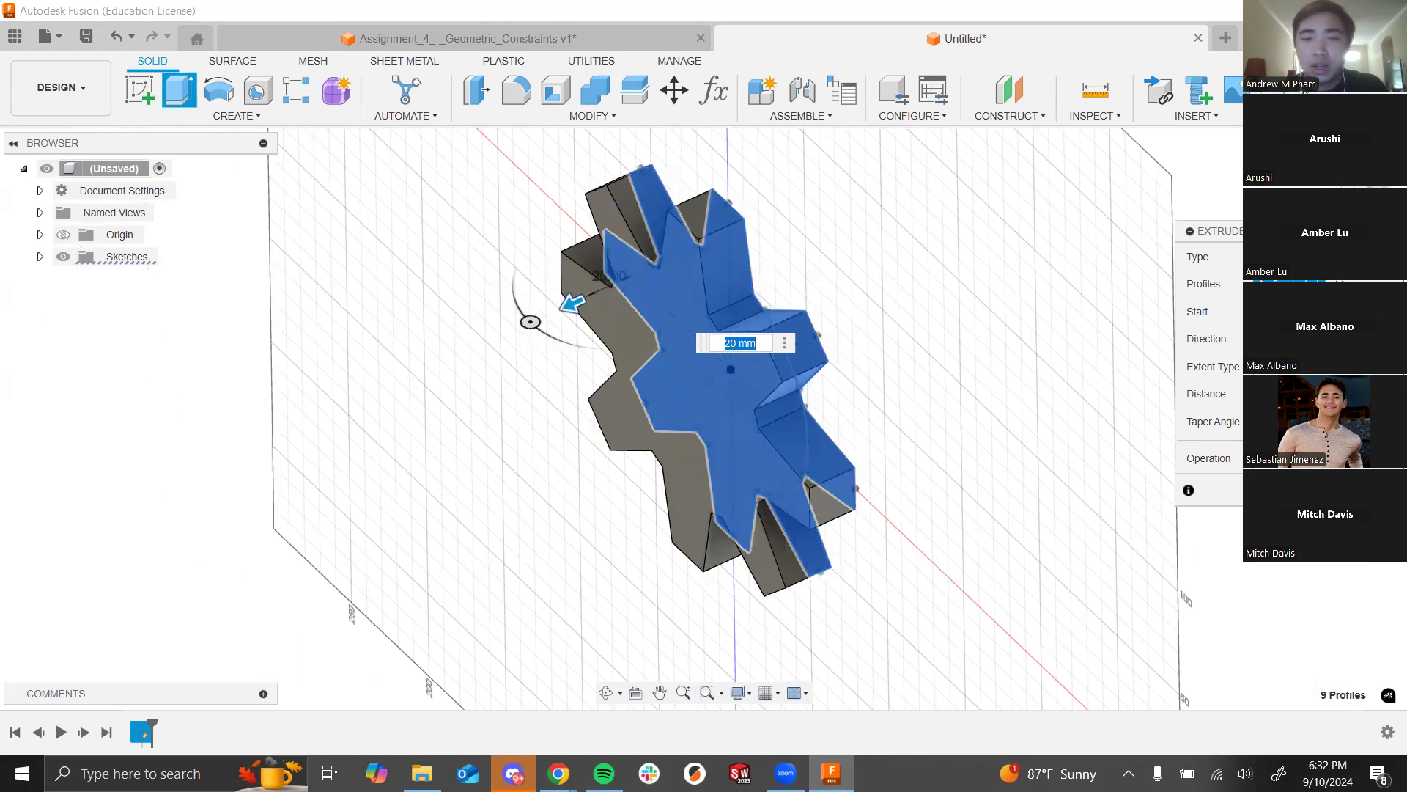
click(1299, 312)
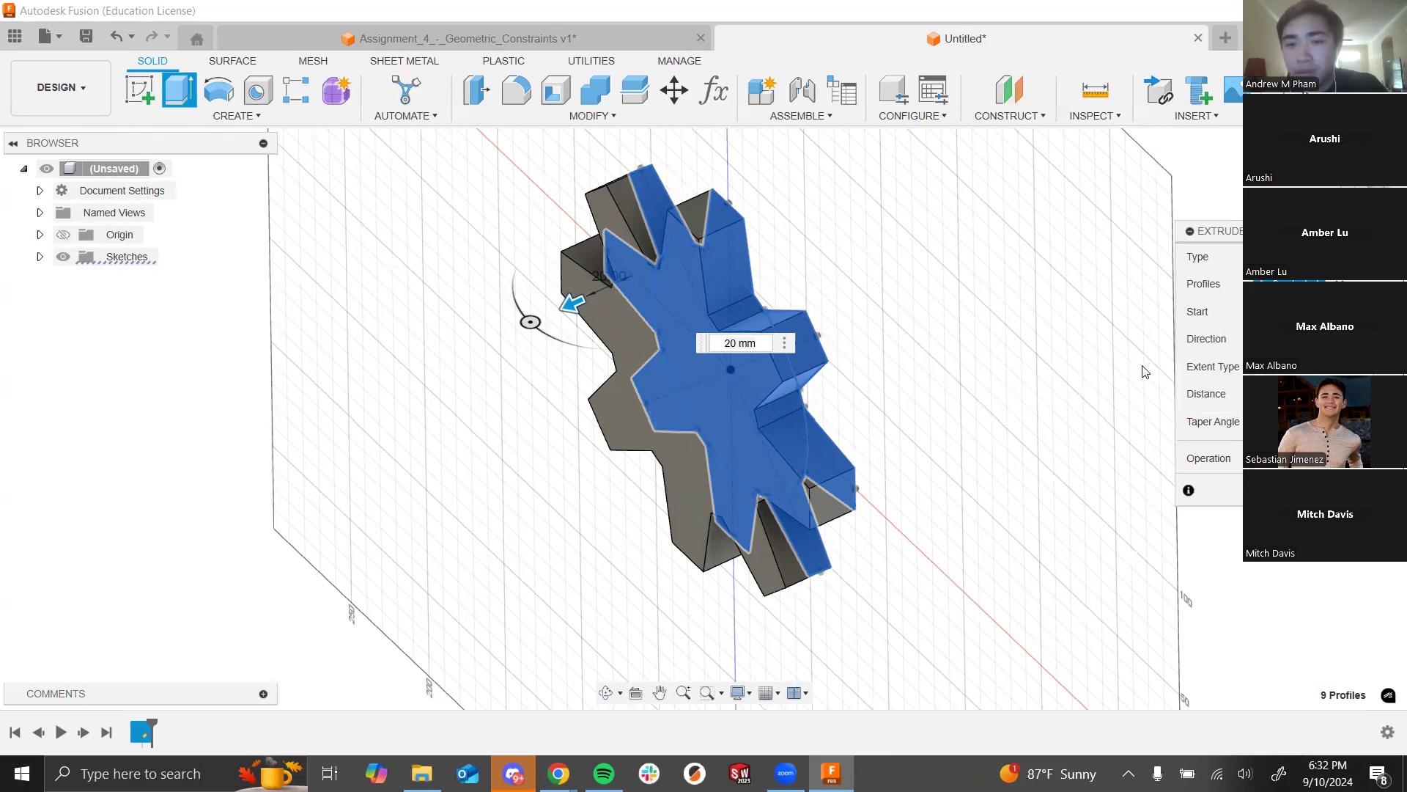
shift+middle_drag(1023, 306, 987, 342)
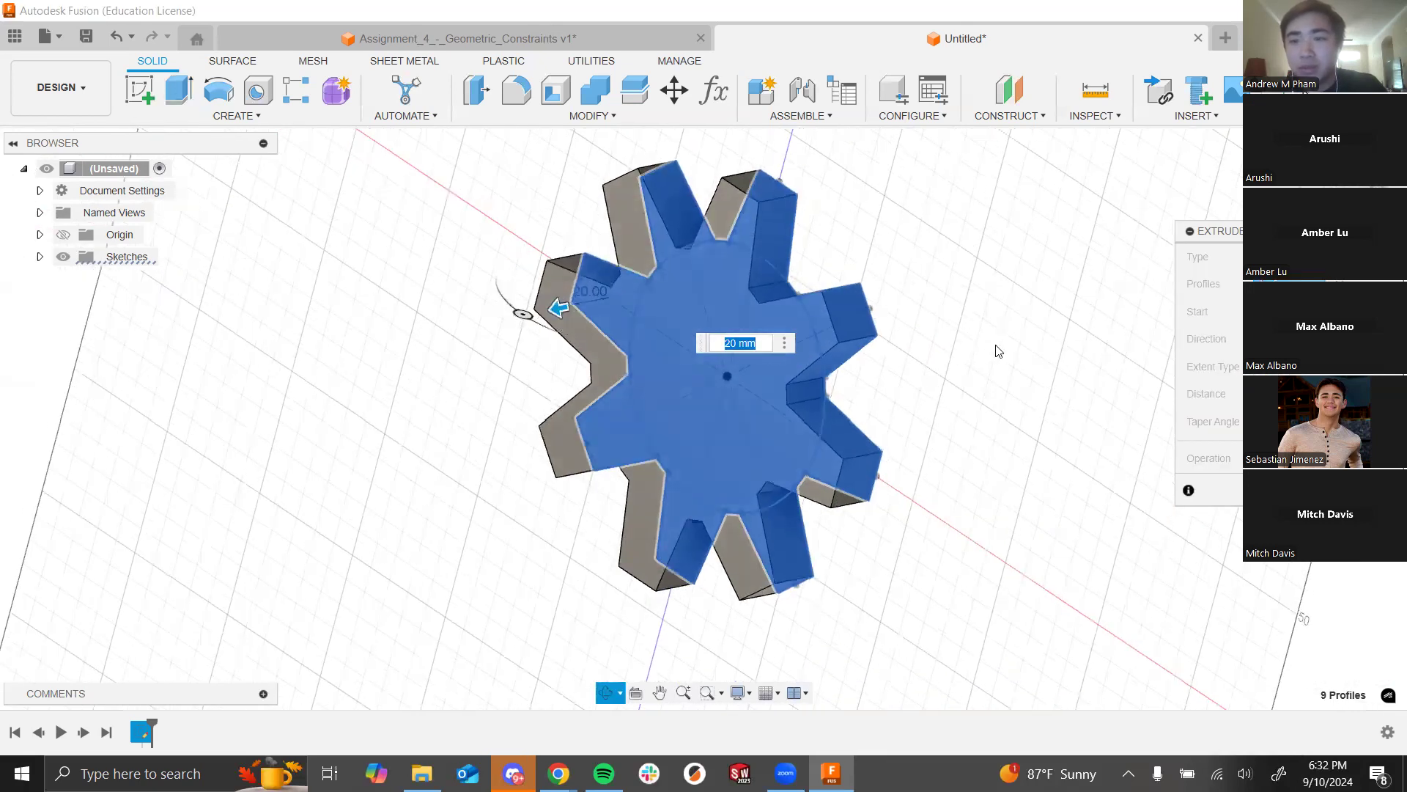
click(1355, 180)
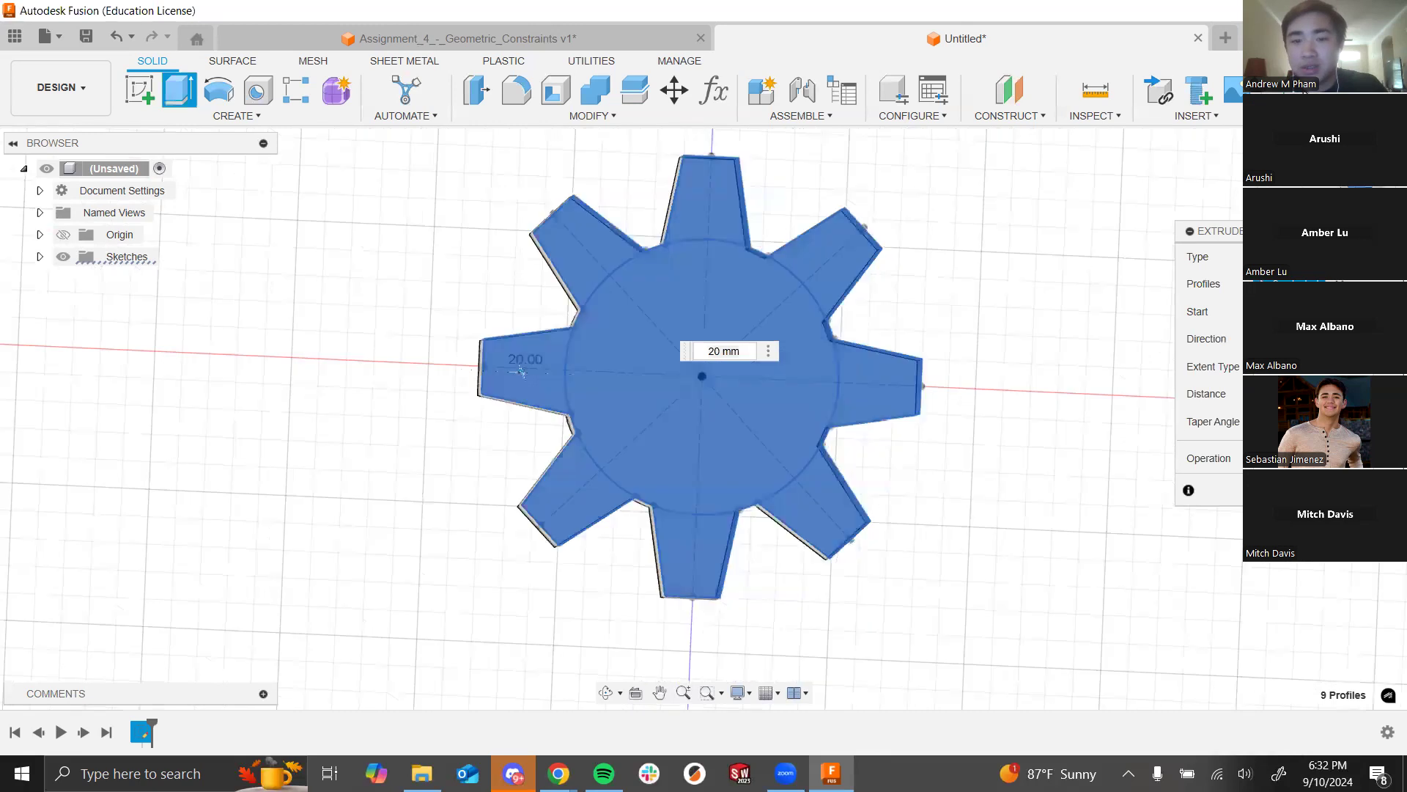
shift+middle_drag(977, 301, 933, 333)
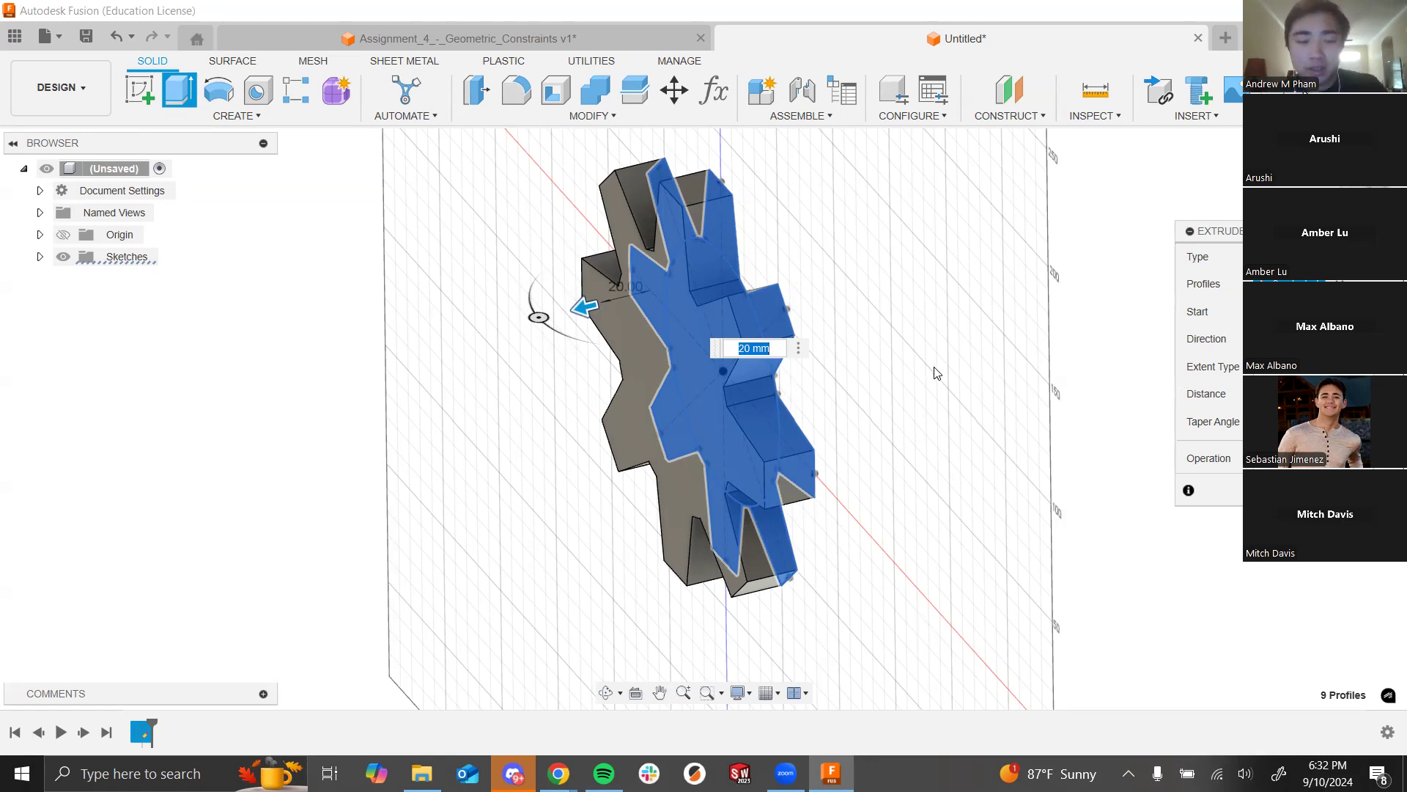
mouse_move(874, 402)
shift+middle_down()
mouse_move(895, 367)
mouse_move(887, 396)
mouse_move(935, 393)
mouse_move(828, 403)
mouse_move(1004, 370)
mouse_move(930, 388)
mouse_move(980, 374)
shift+middle_up()
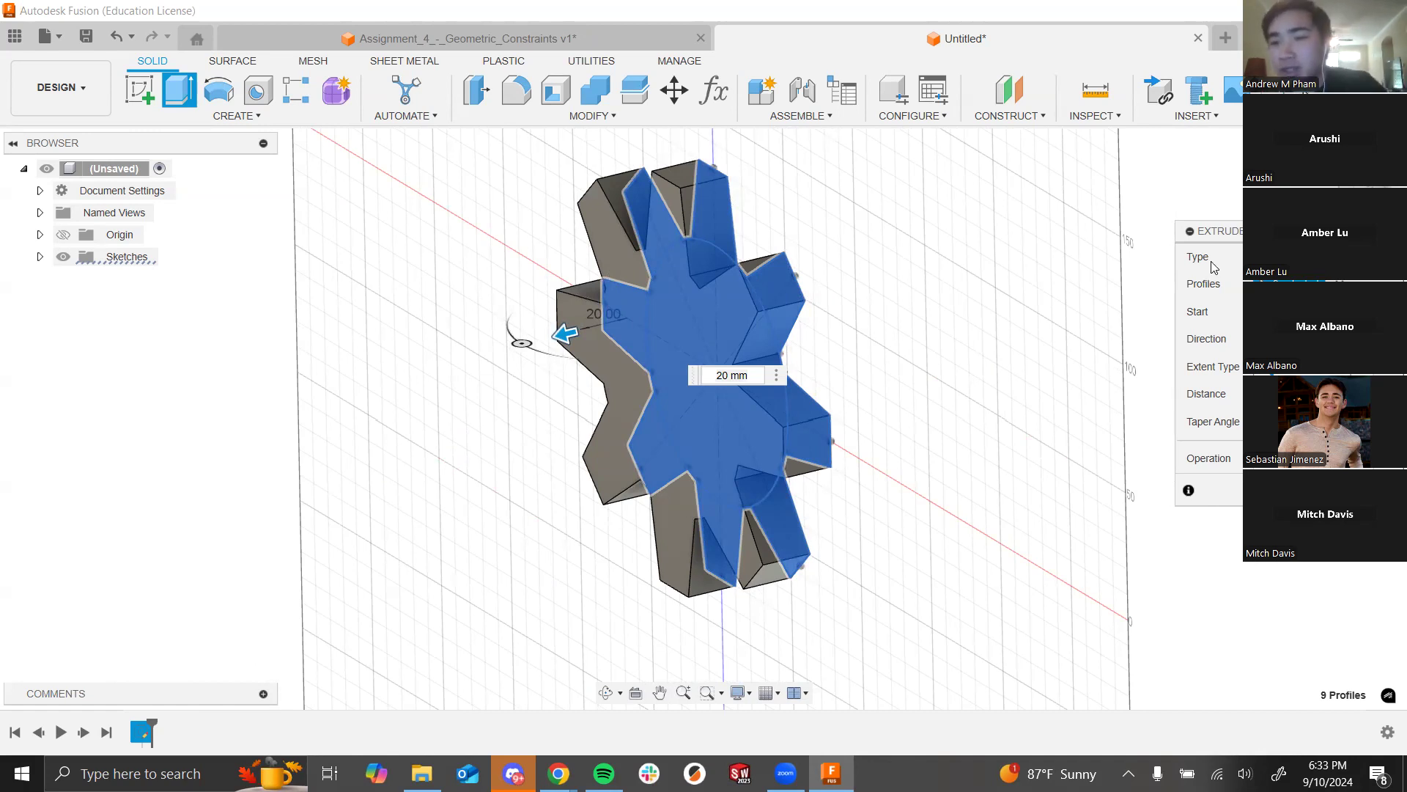
Step: Set the extrude direction to Symmetric at 10 mm and confirm to create the solid gear
click(1292, 338)
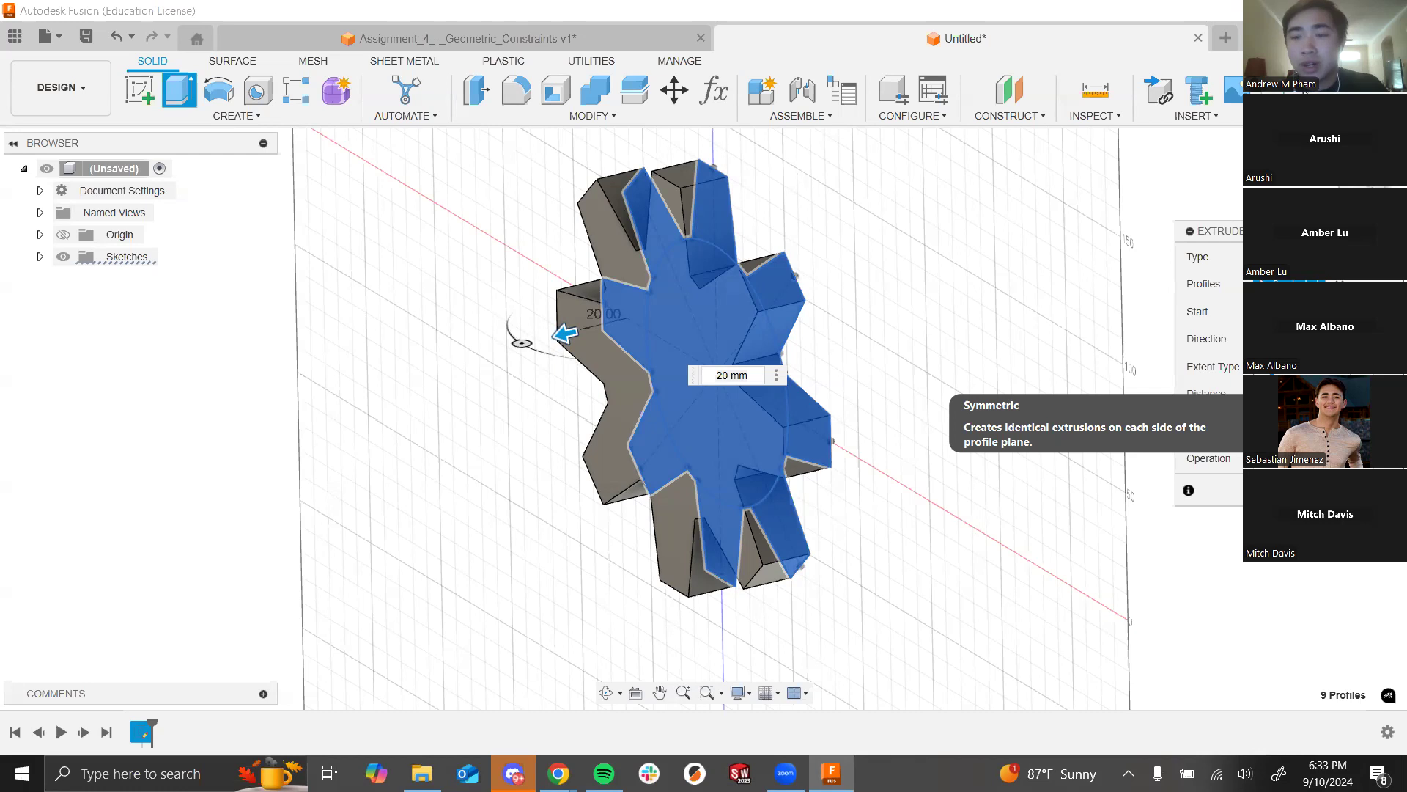
mouse_move(1033, 293)
shift+middle_down()
mouse_move(983, 313)
mouse_move(1048, 313)
shift+middle_up()
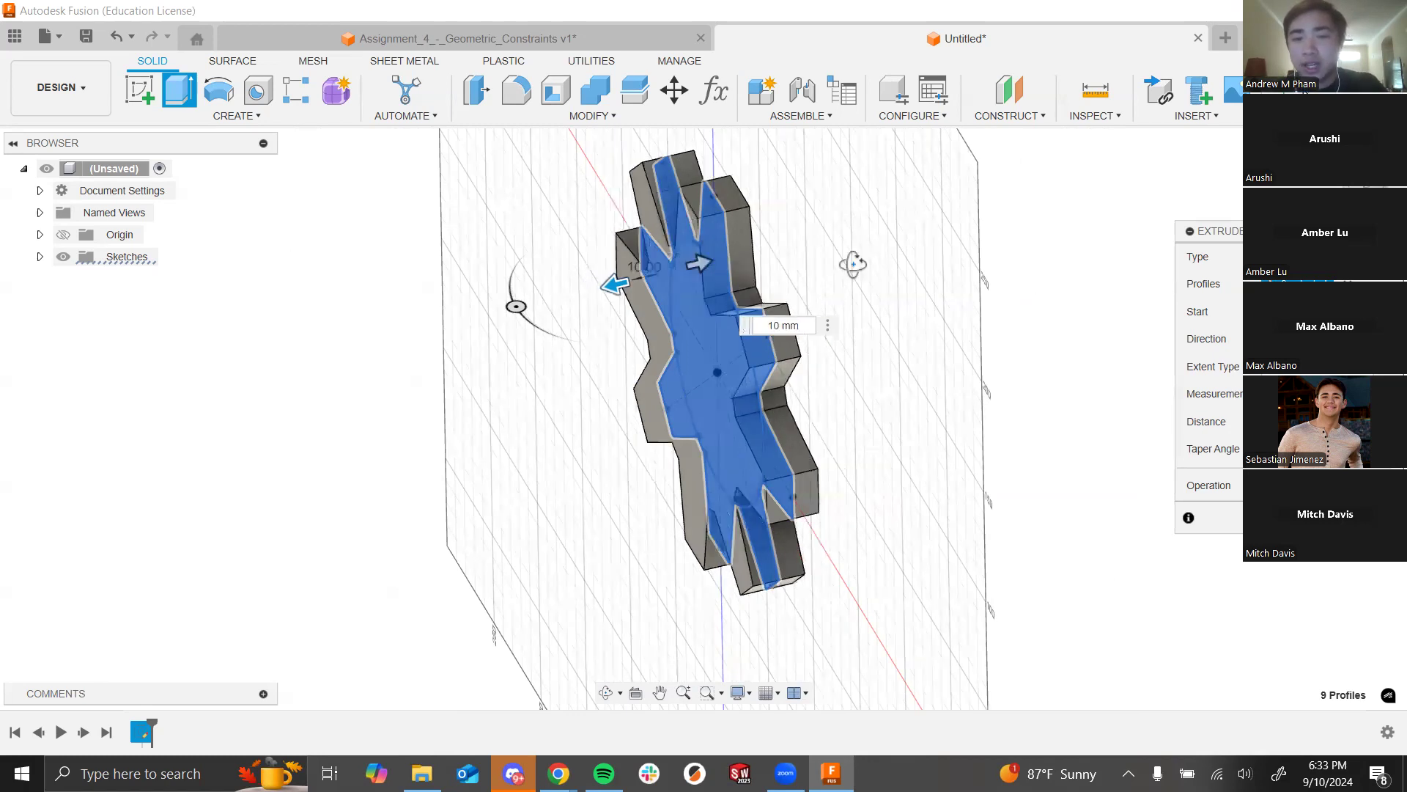
shift+middle_drag(852, 265, 880, 236)
shift+middle_drag(1109, 345, 1102, 345)
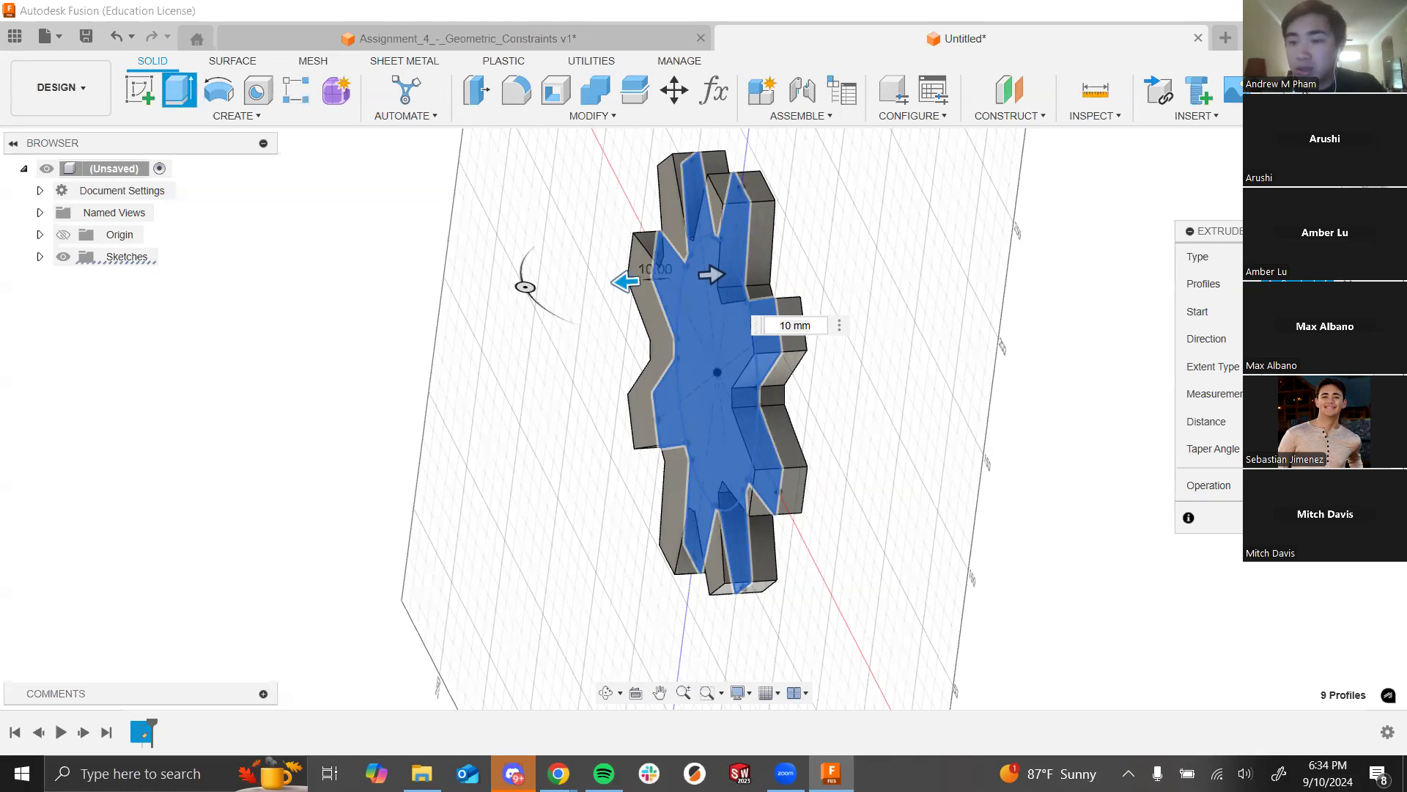
key(Return)
shift+middle_drag(959, 386, 1048, 421)
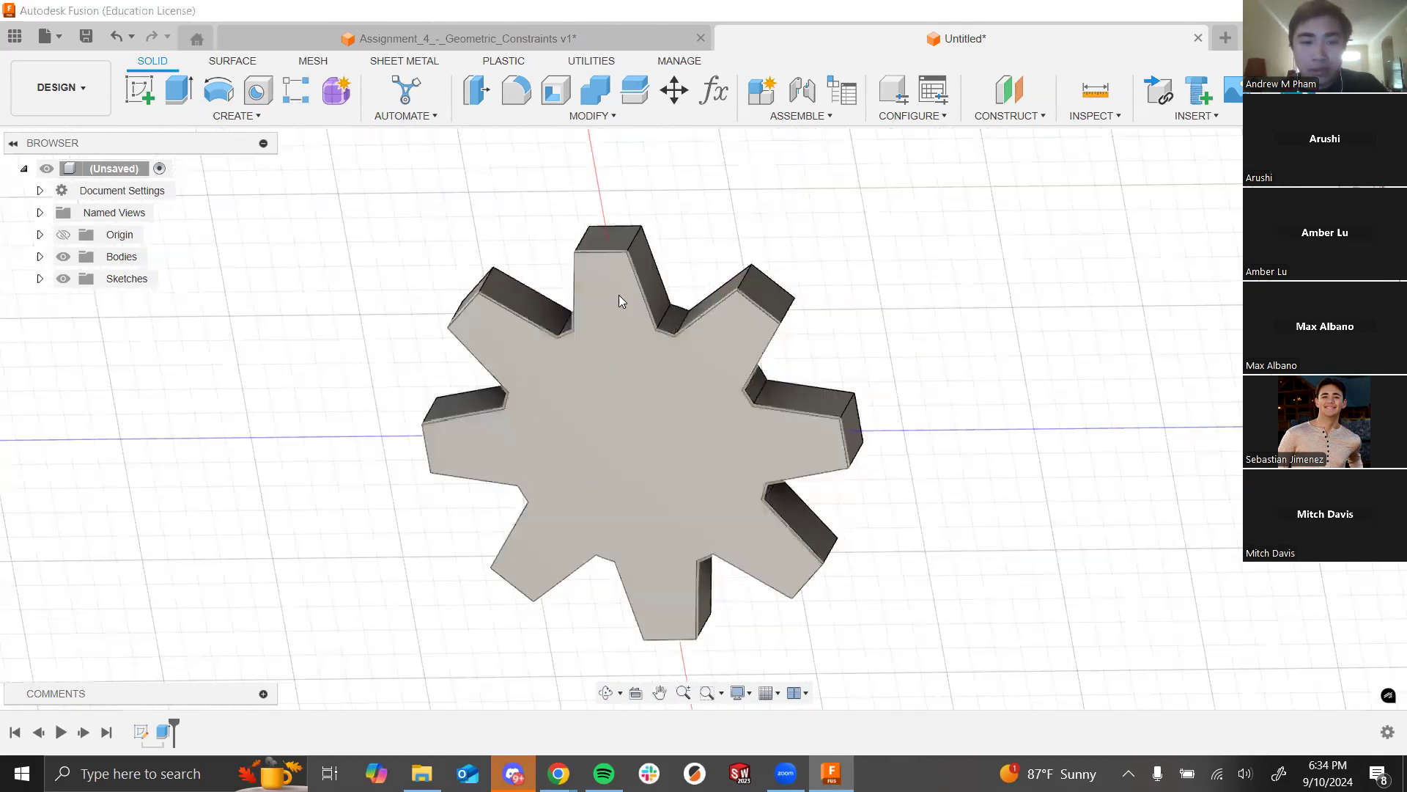
key(alt+Tab)
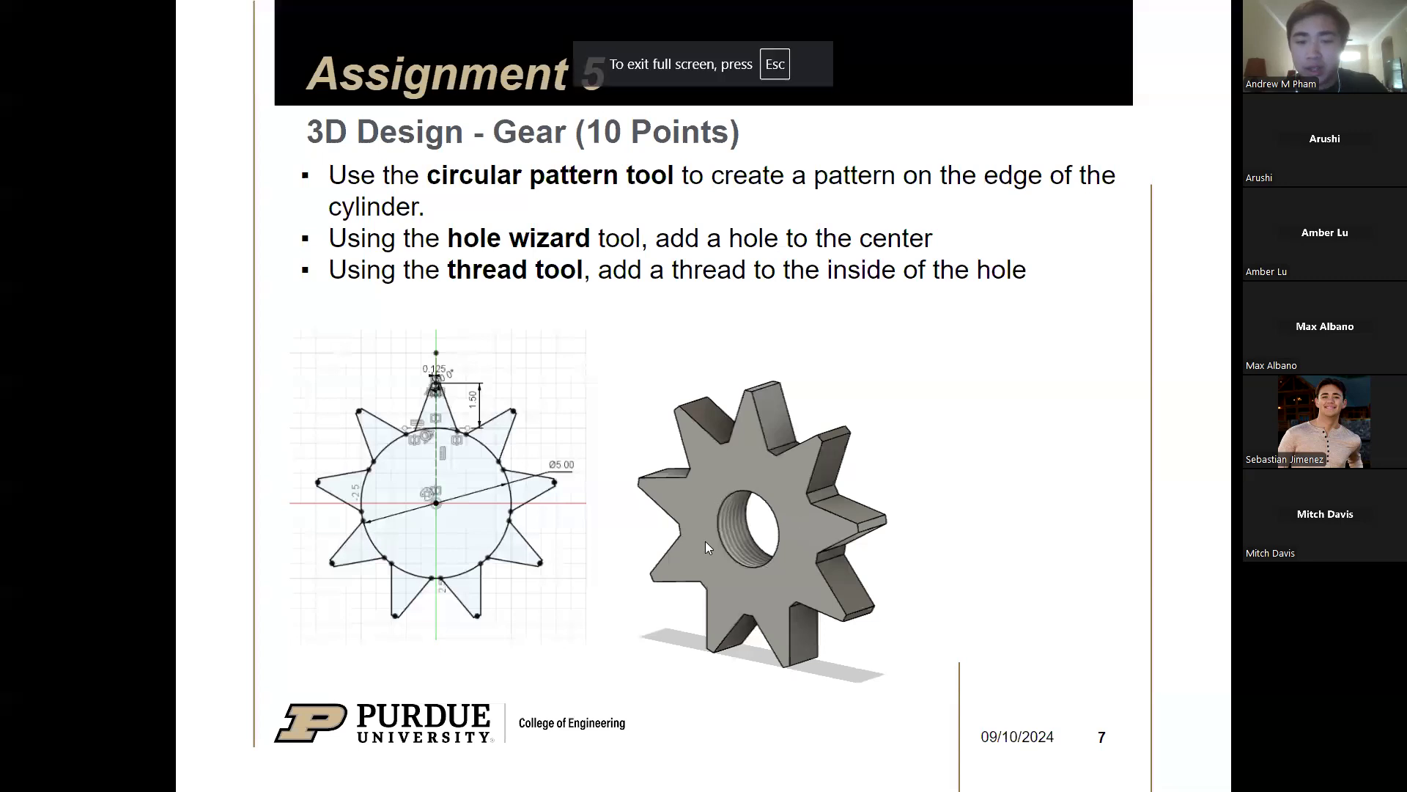
key(alt+Tab)
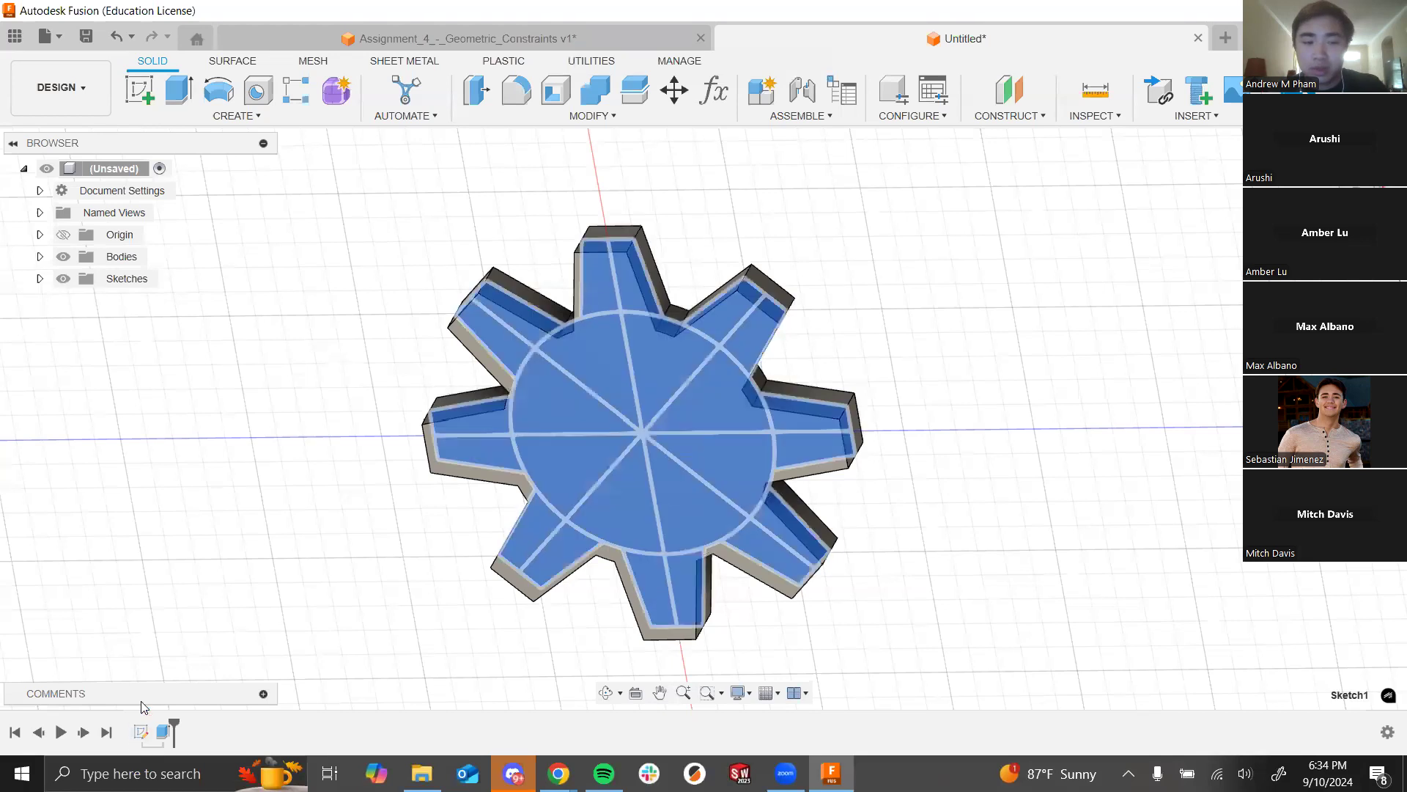
right_click(142, 729)
click(189, 591)
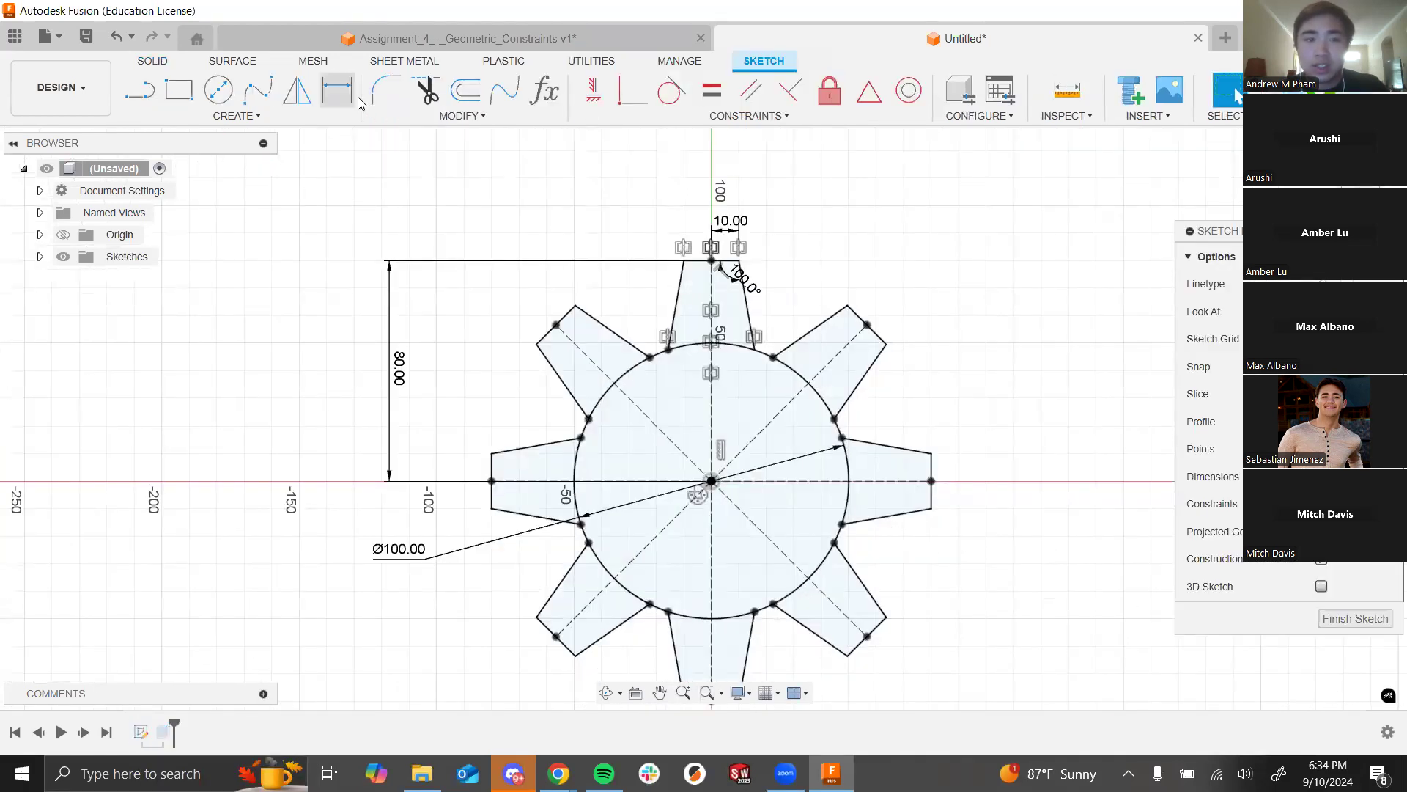
click(355, 99)
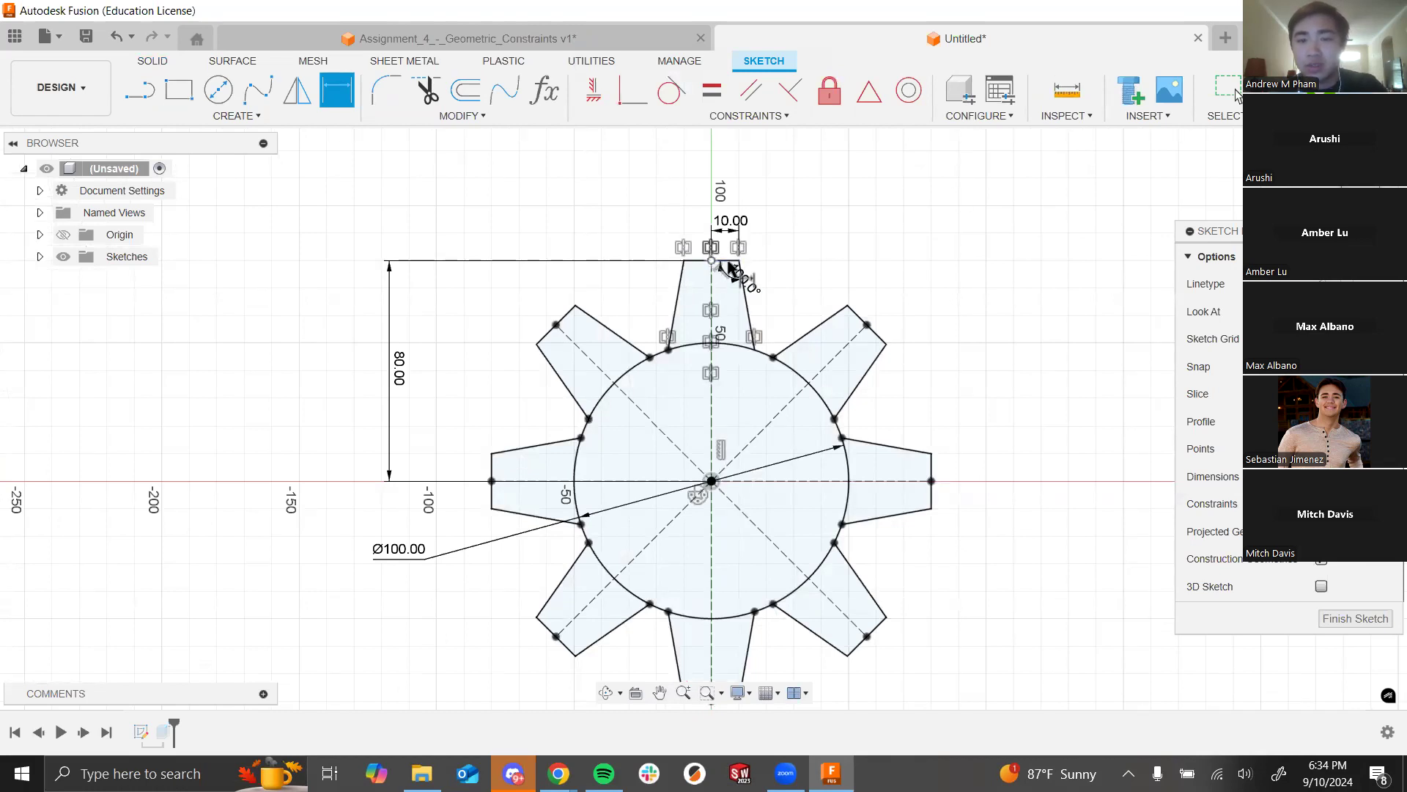
key(Escape)
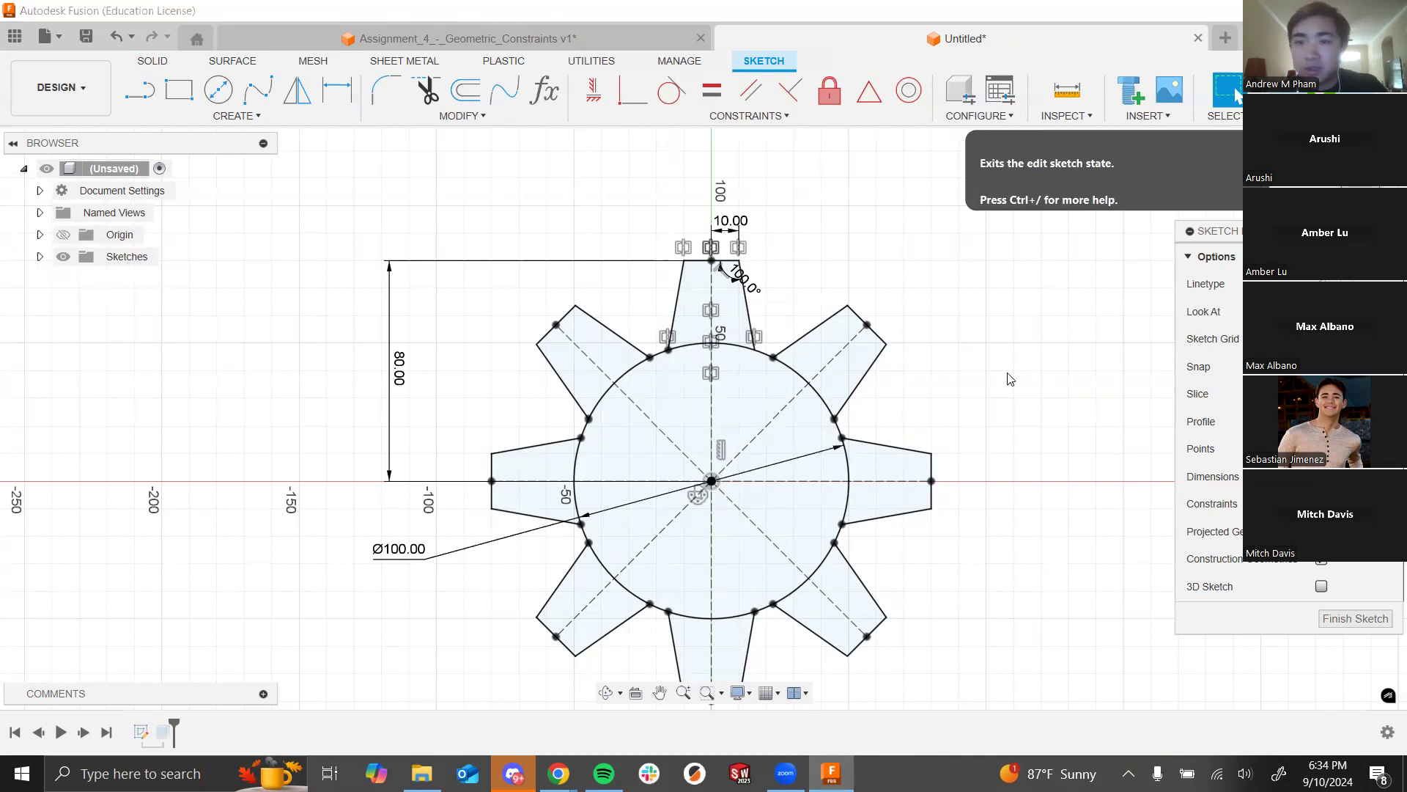
click(1235, 95)
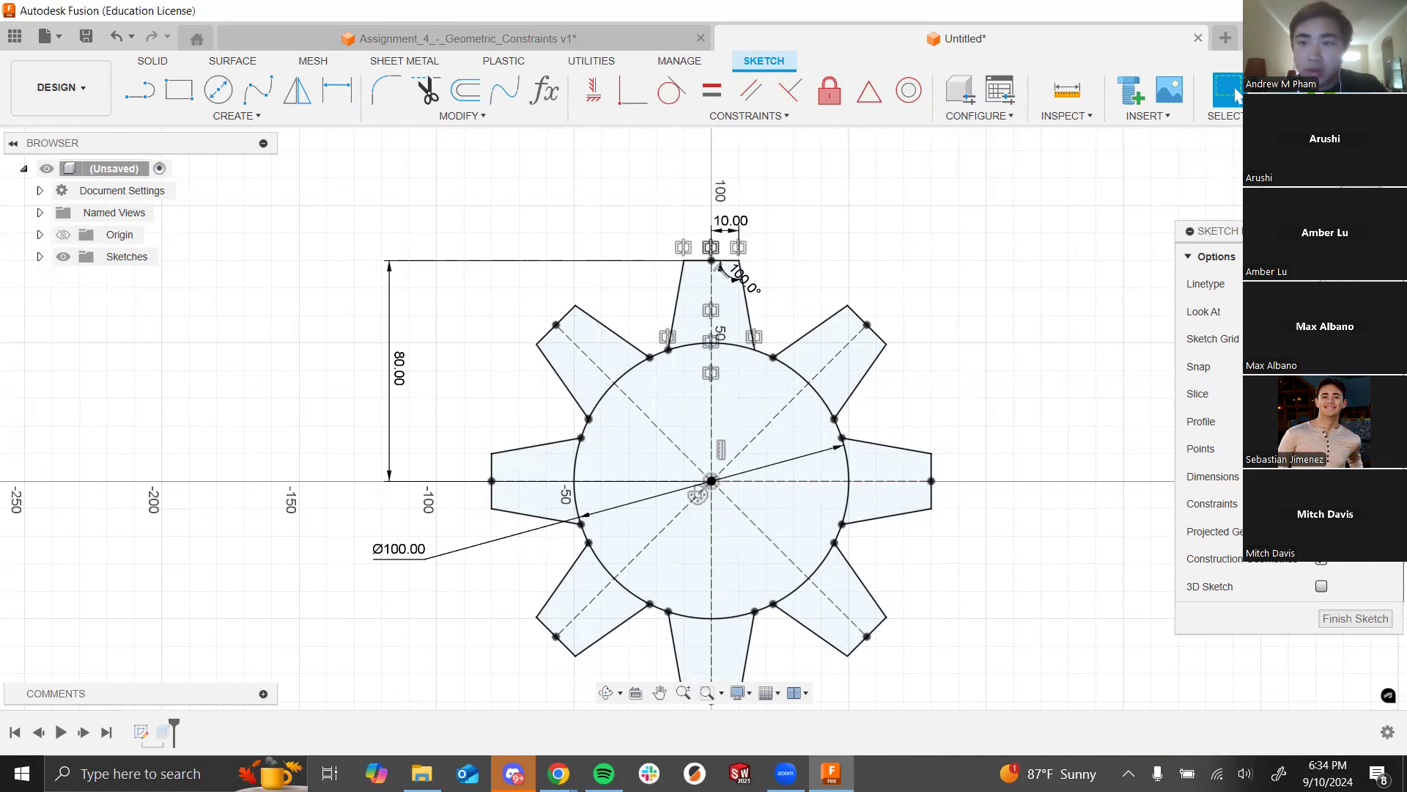
click(173, 733)
Step: Edit the Extrude feature to add the central circle profile and confirm the change
right_click(173, 733)
click(502, 561)
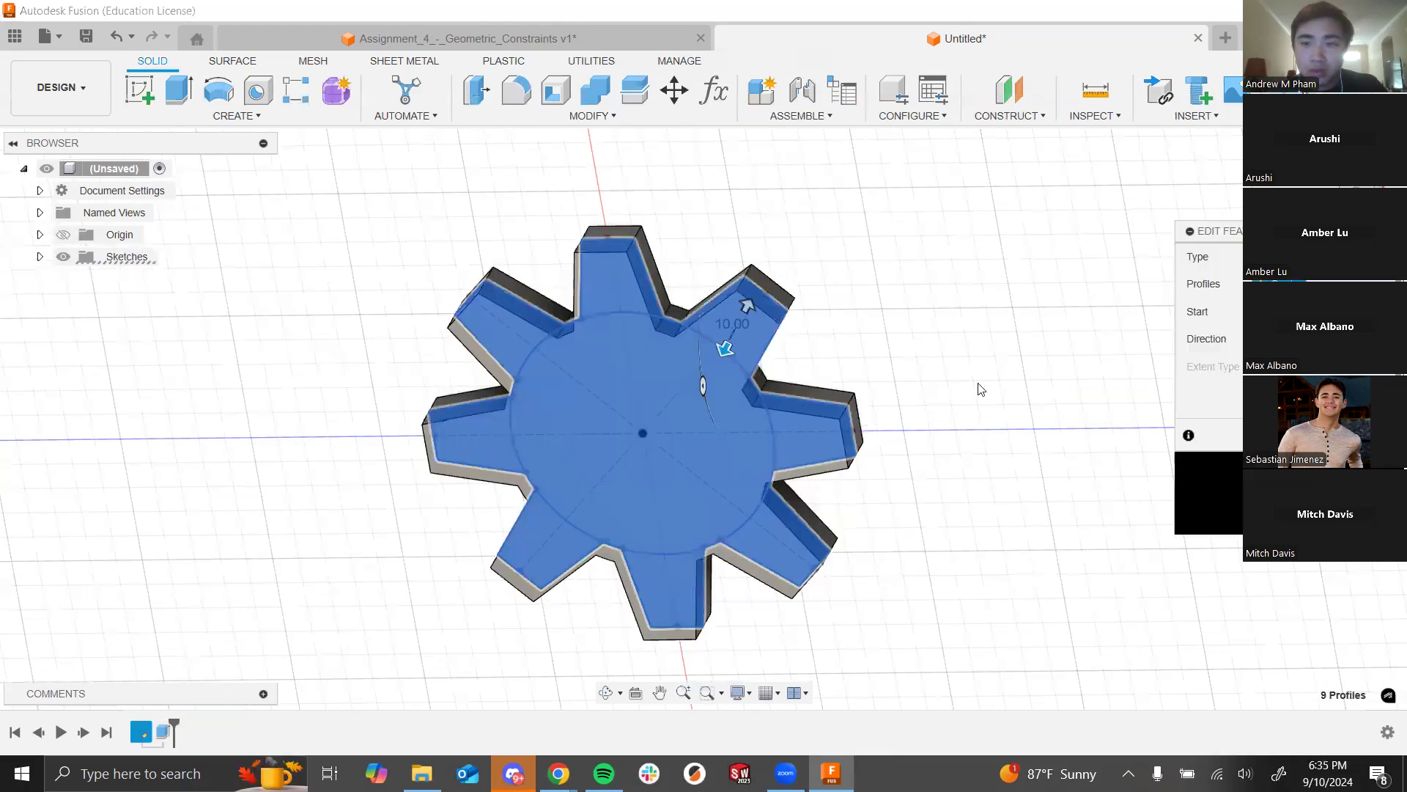
click(1237, 433)
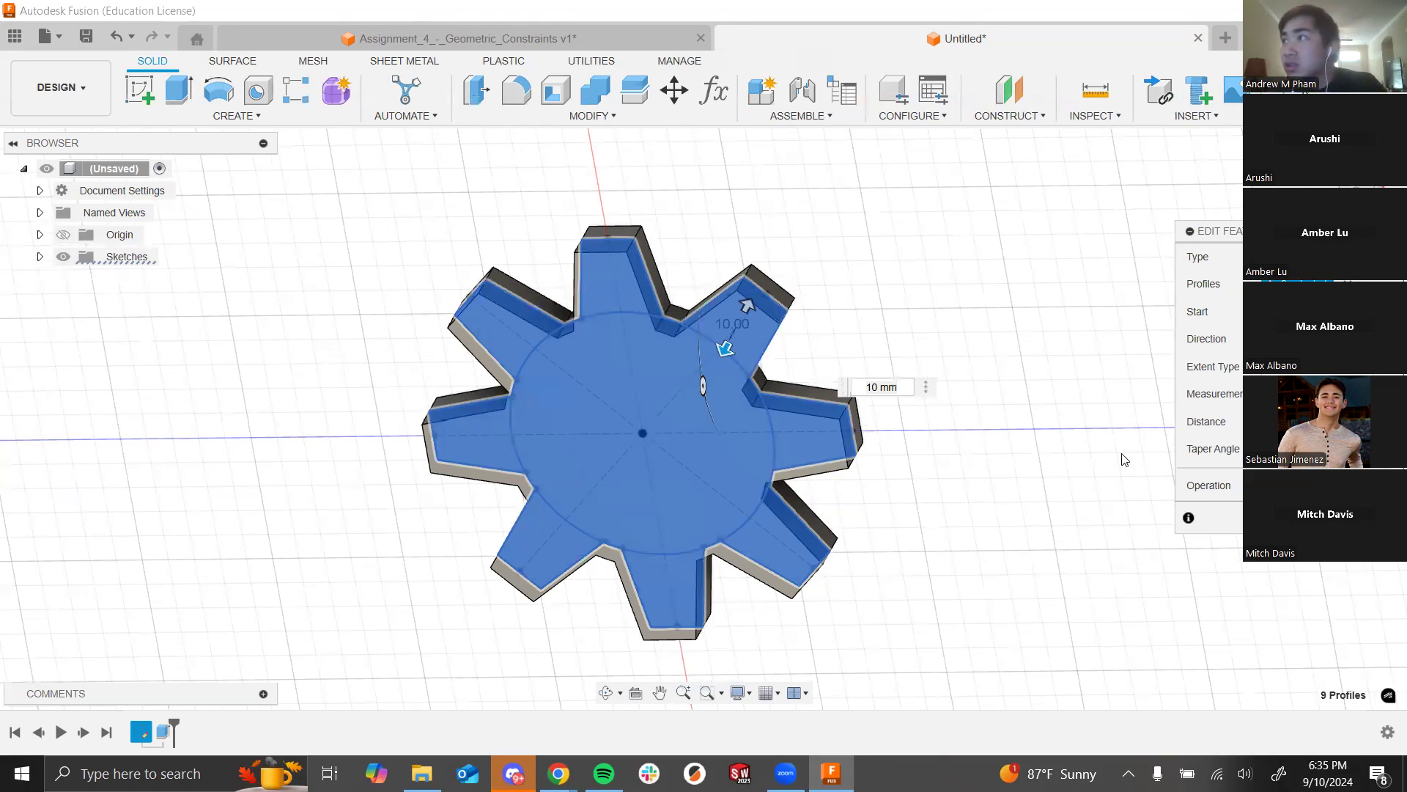
shift+middle_drag(942, 411, 1172, 358)
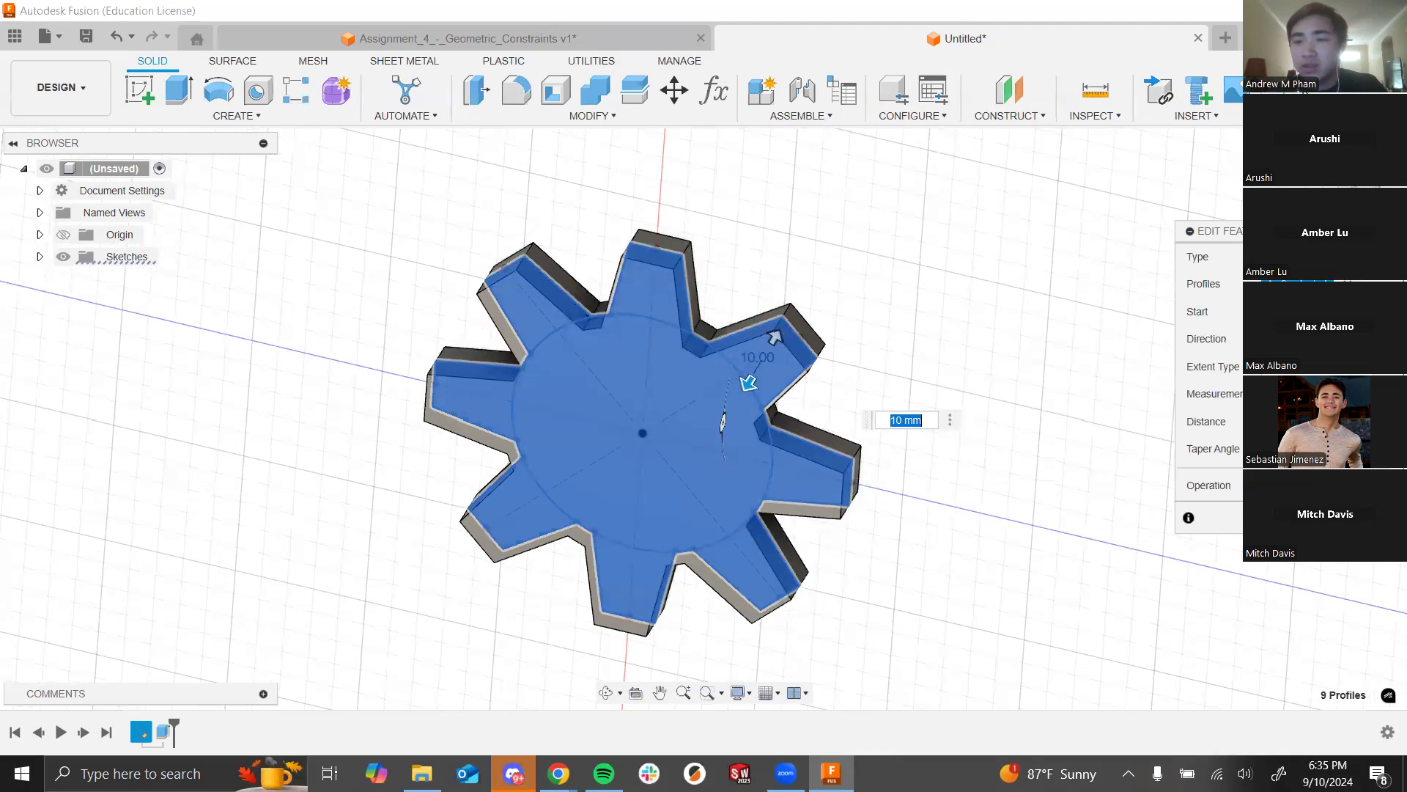
click(573, 397)
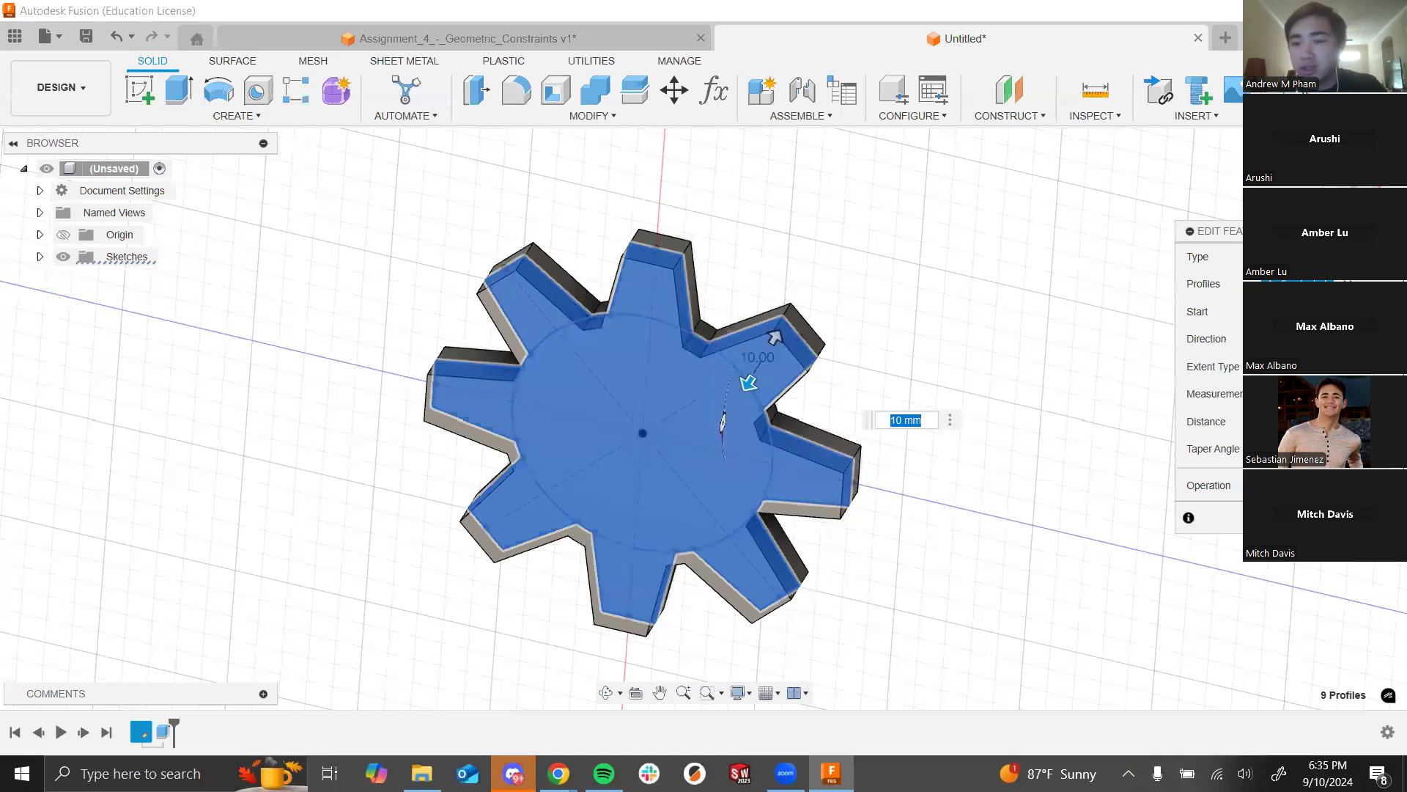
key(Return)
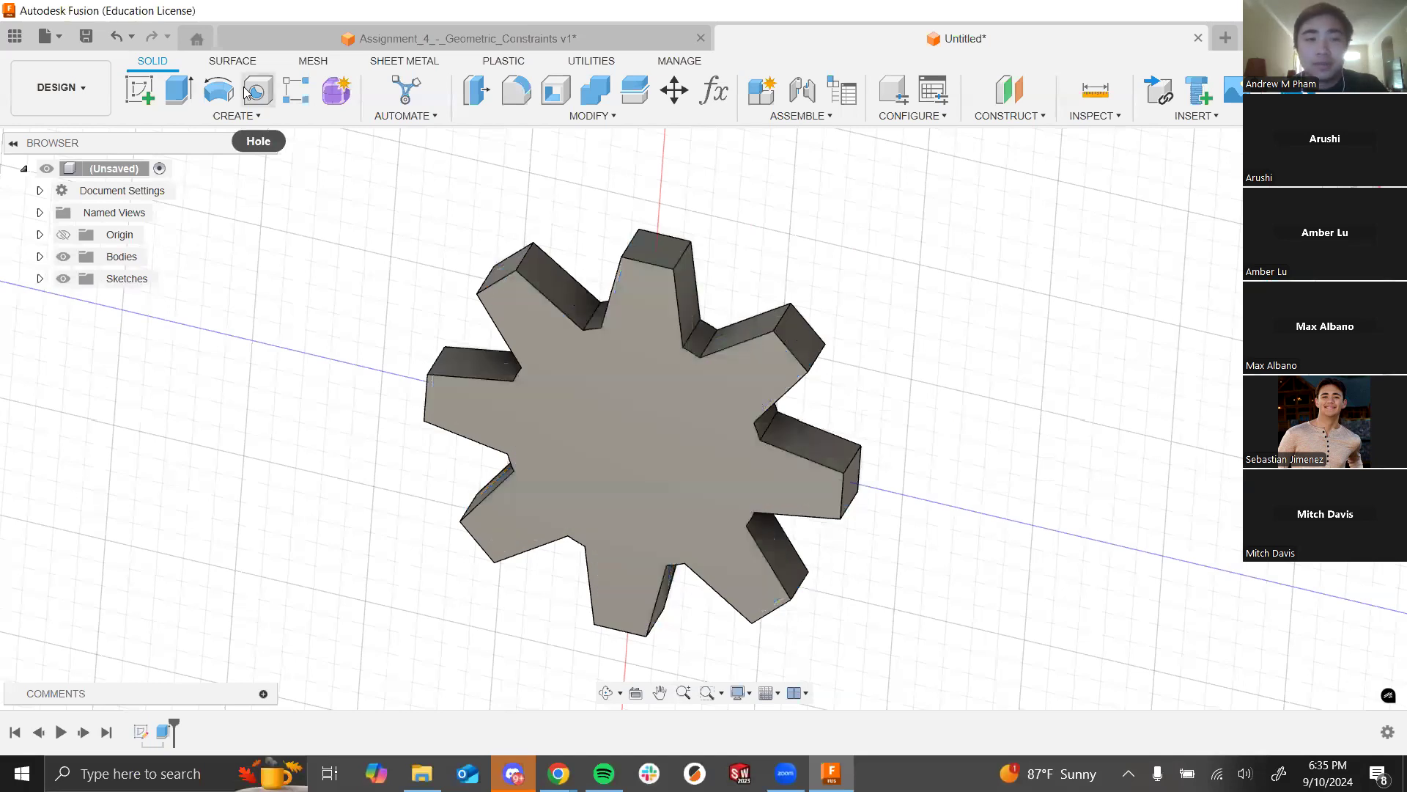
click(248, 91)
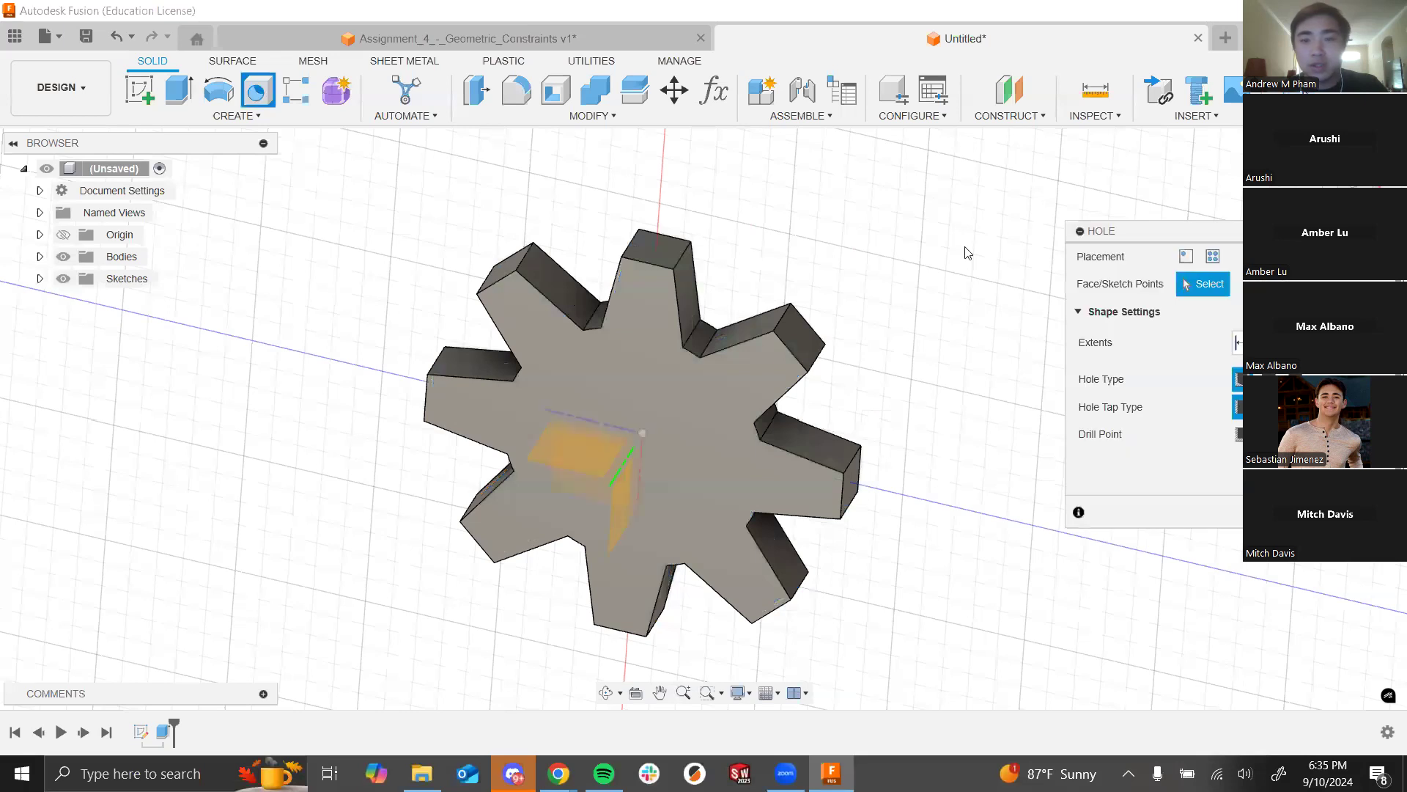
key(alt+Tab)
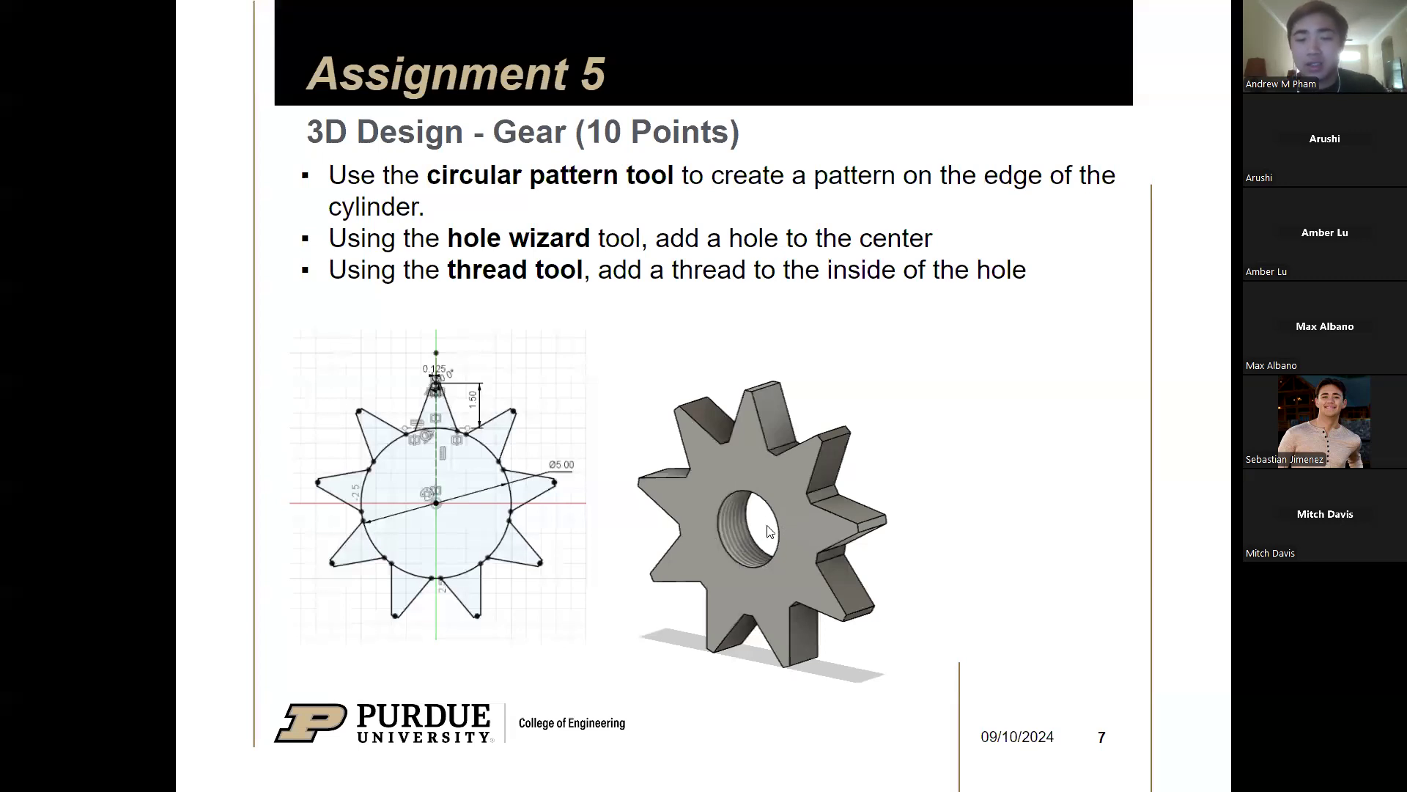
key(alt+Tab)
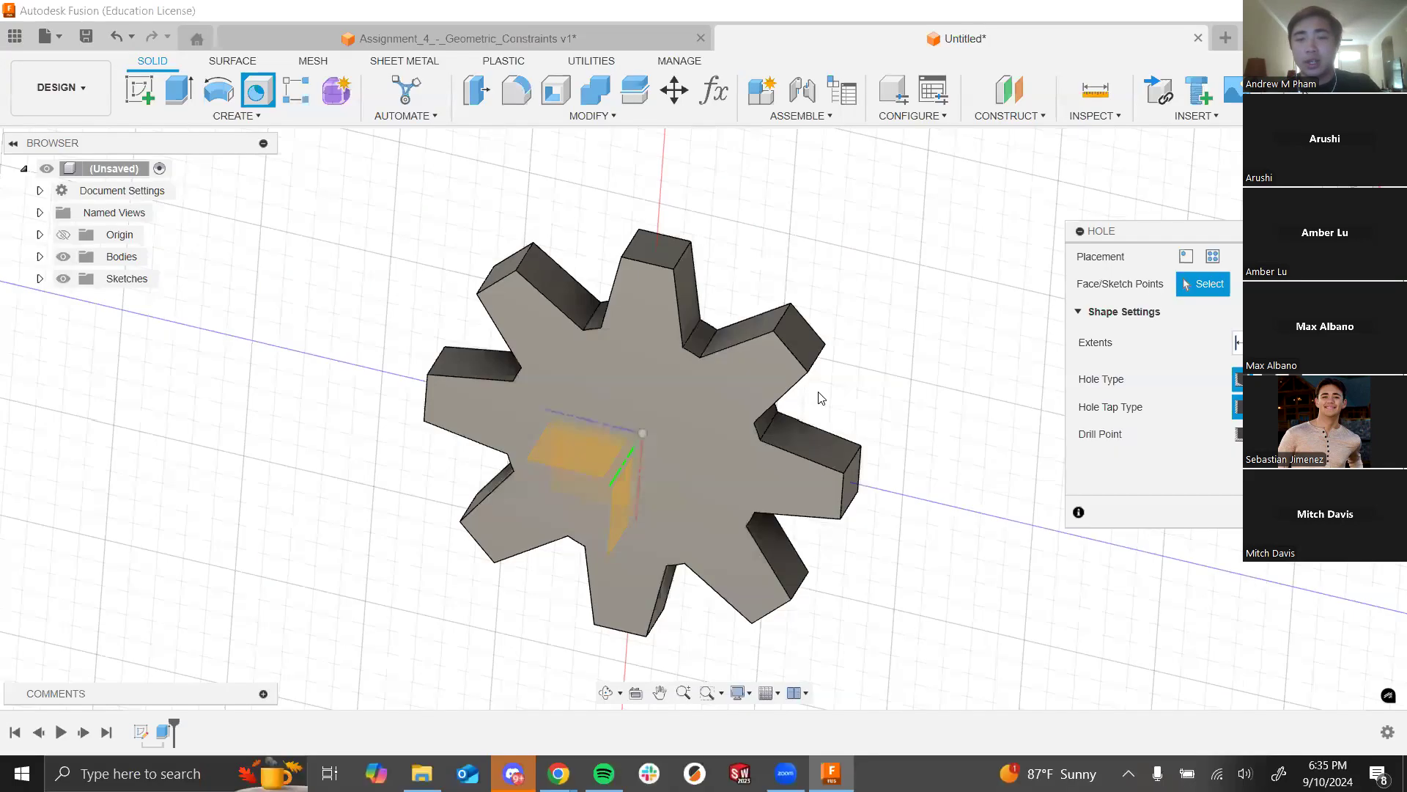
key(Escape)
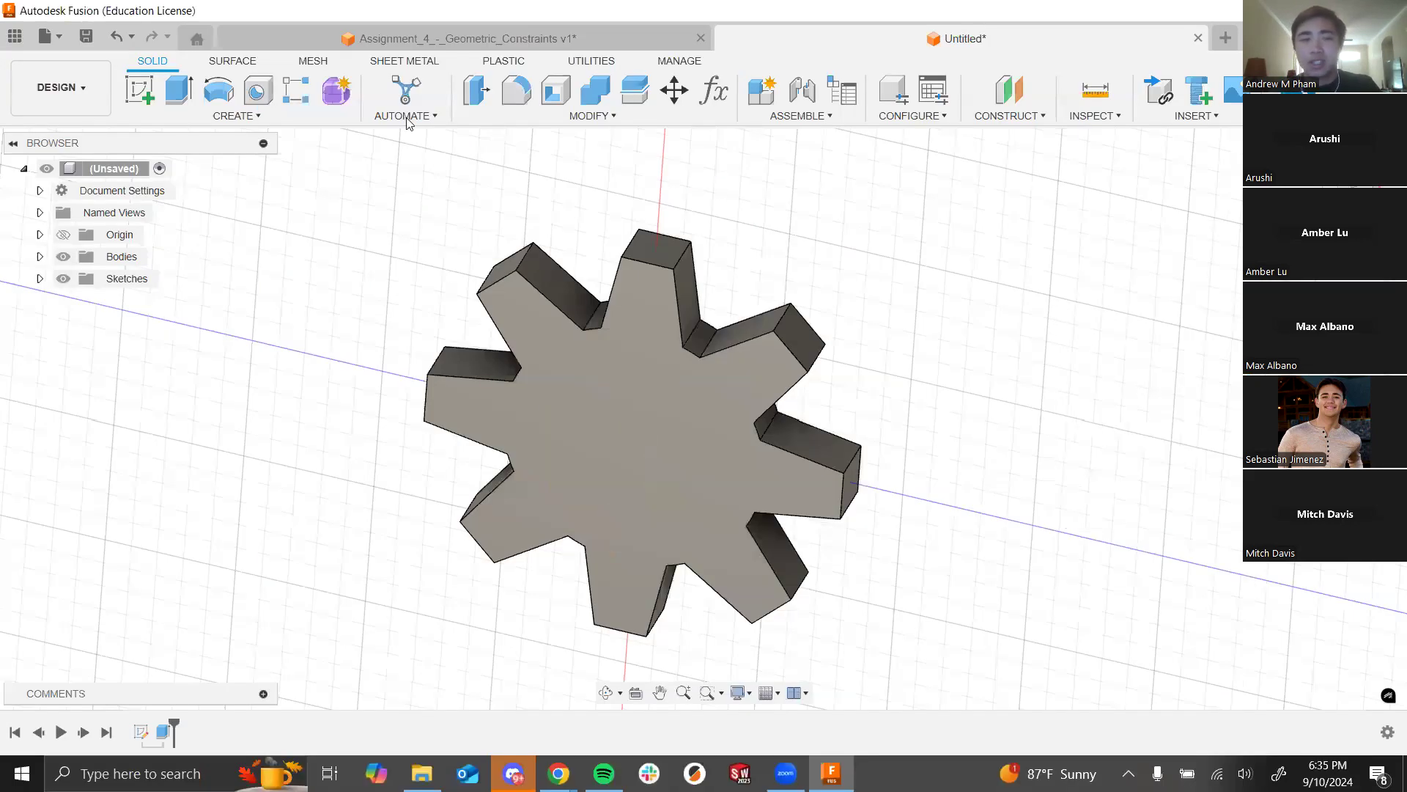
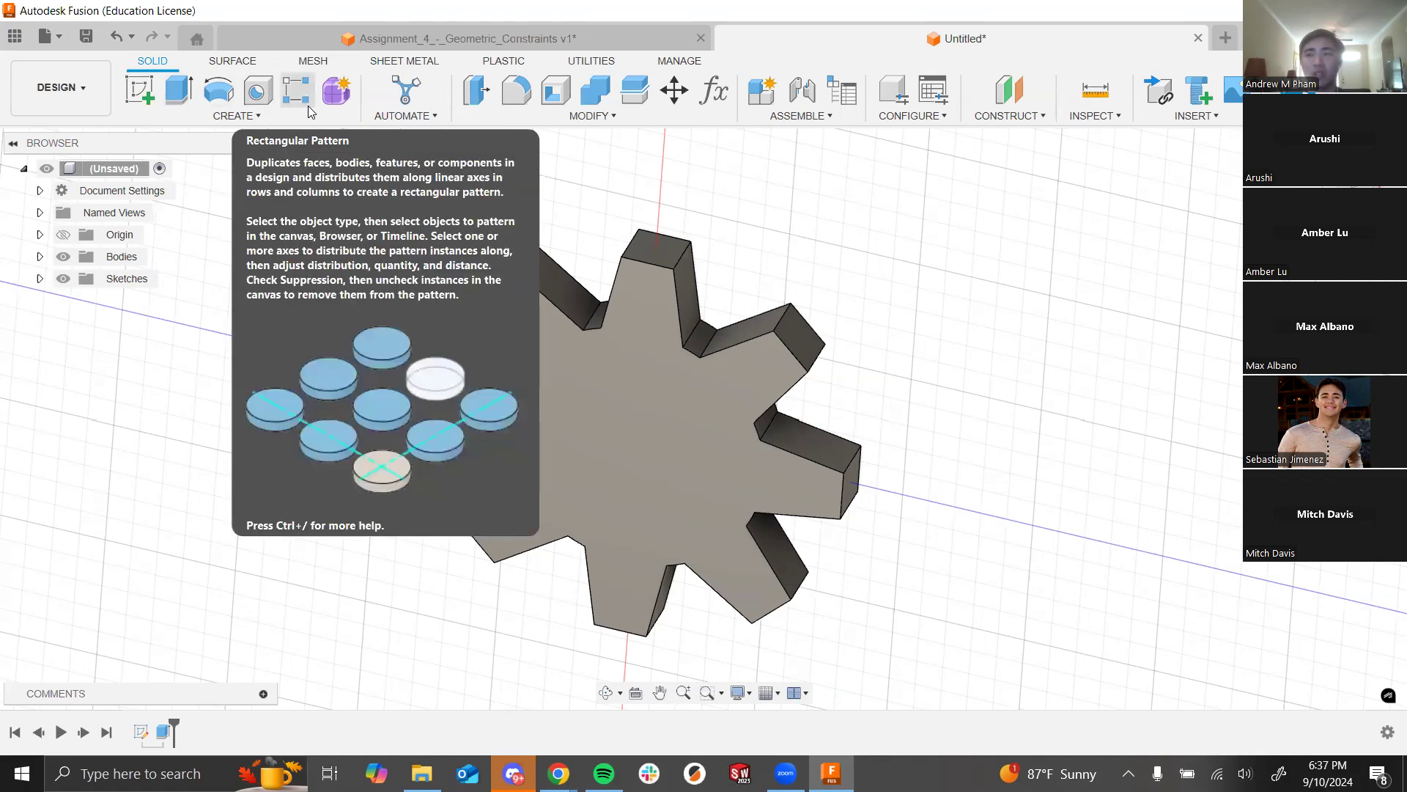
Step: Cancel the hole tool and start a new sketch on the gear's top face
click(258, 93)
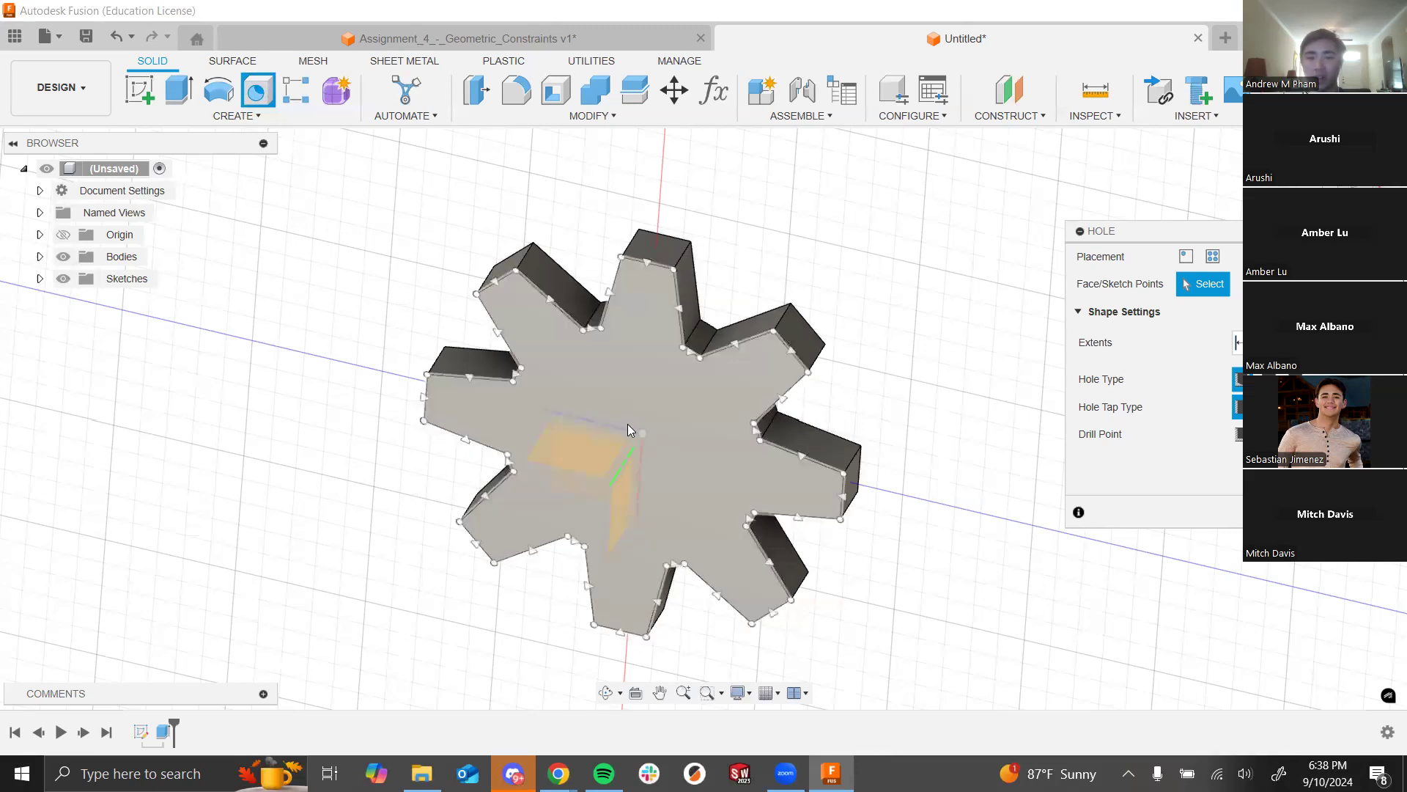
key(Escape)
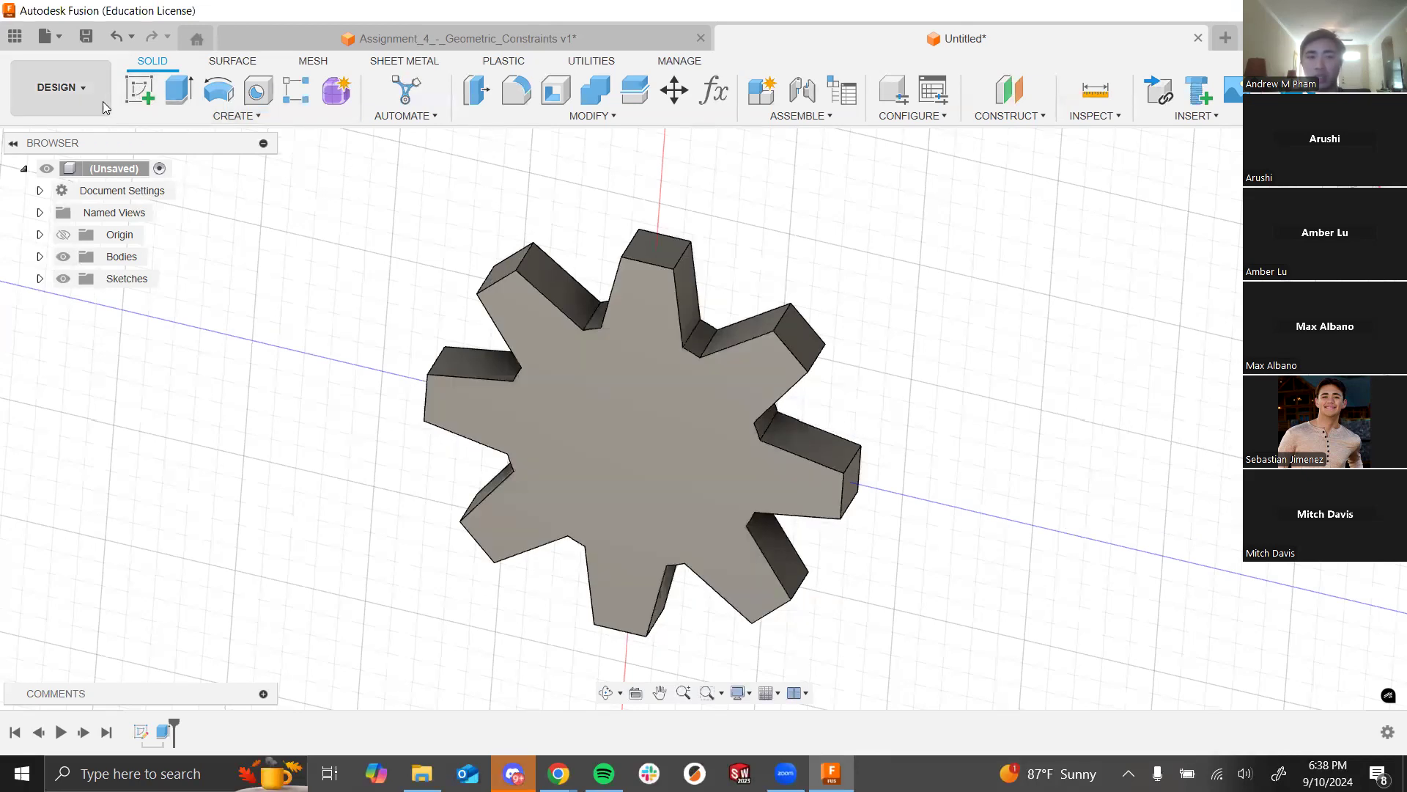
click(129, 99)
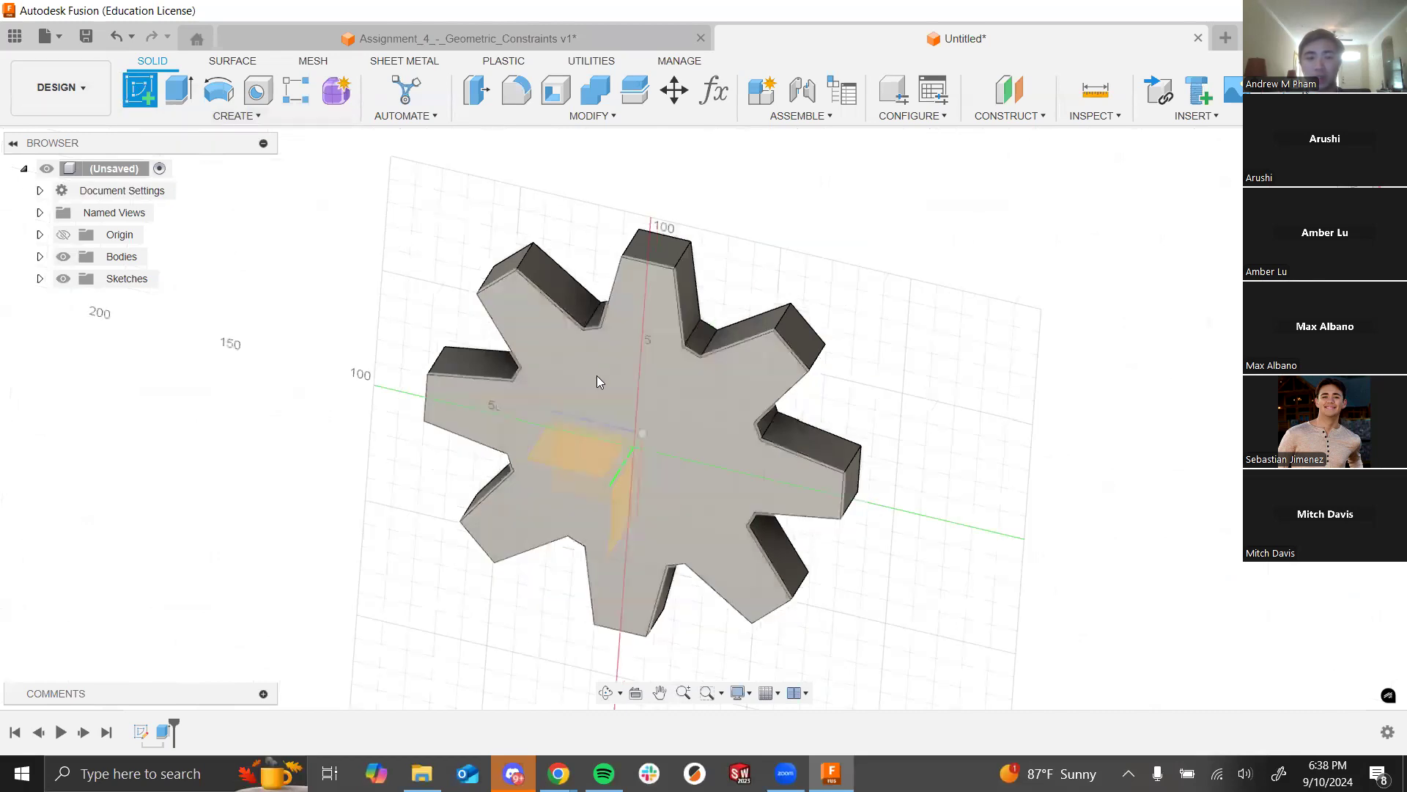
click(594, 376)
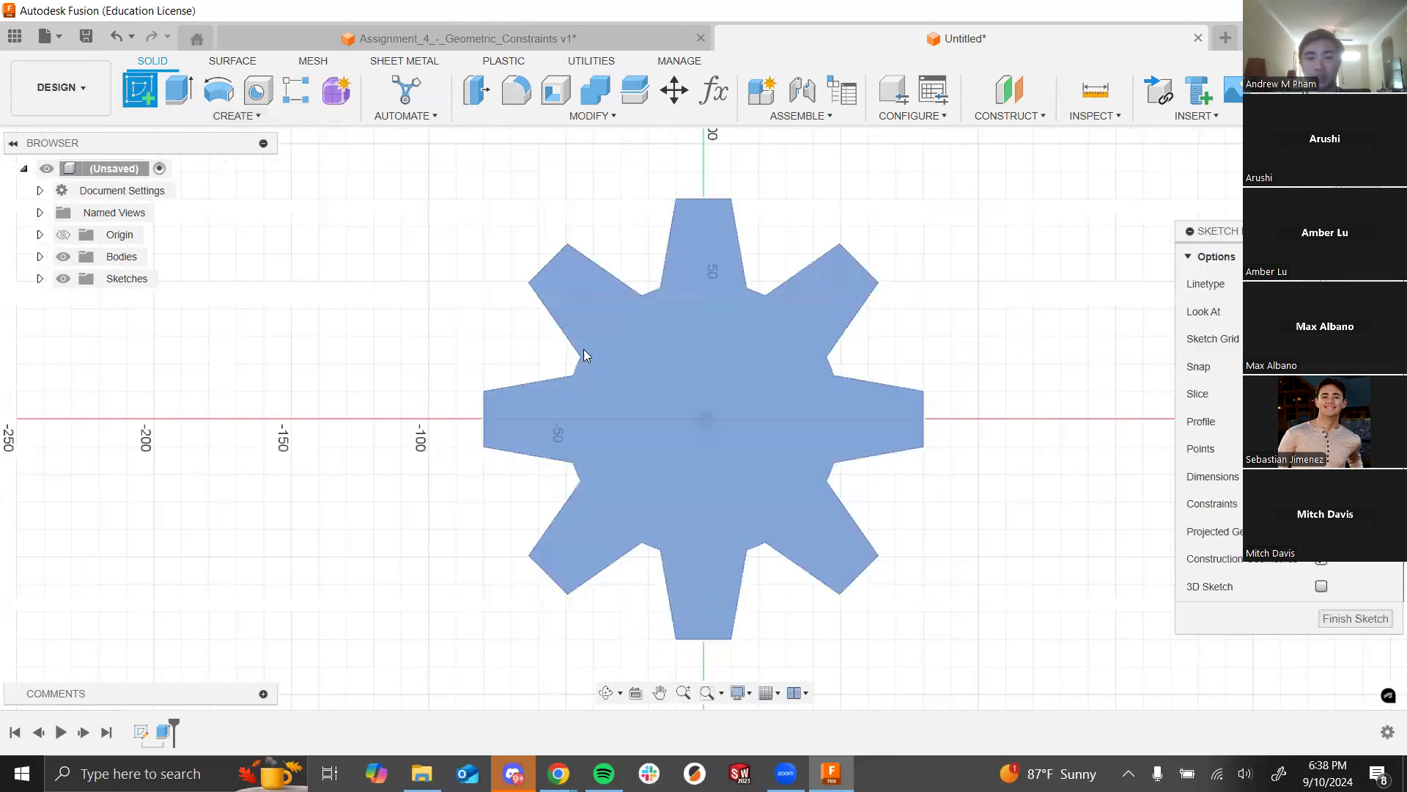
Step: Place two sketch points: one at the gear's centre and one offset on the face
click(235, 118)
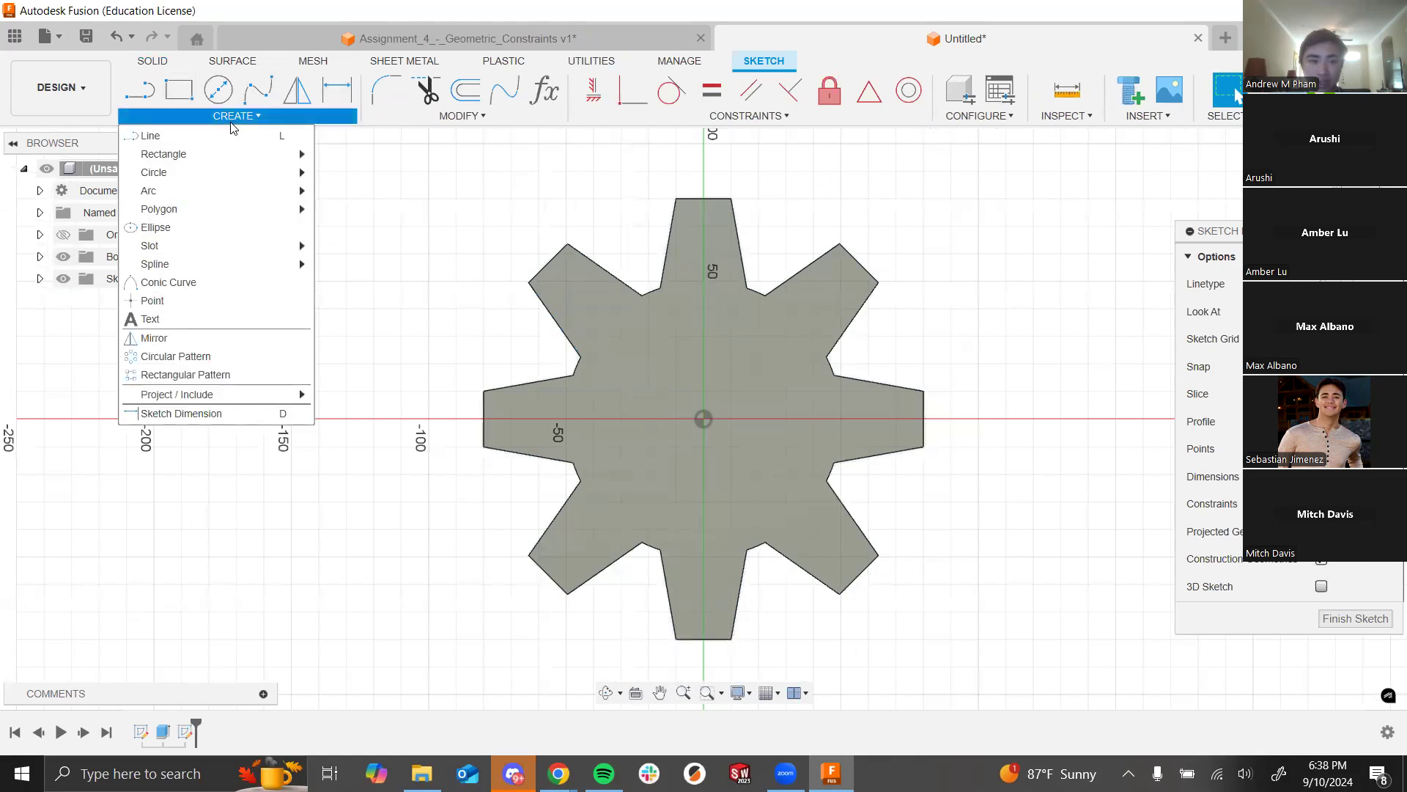
click(196, 301)
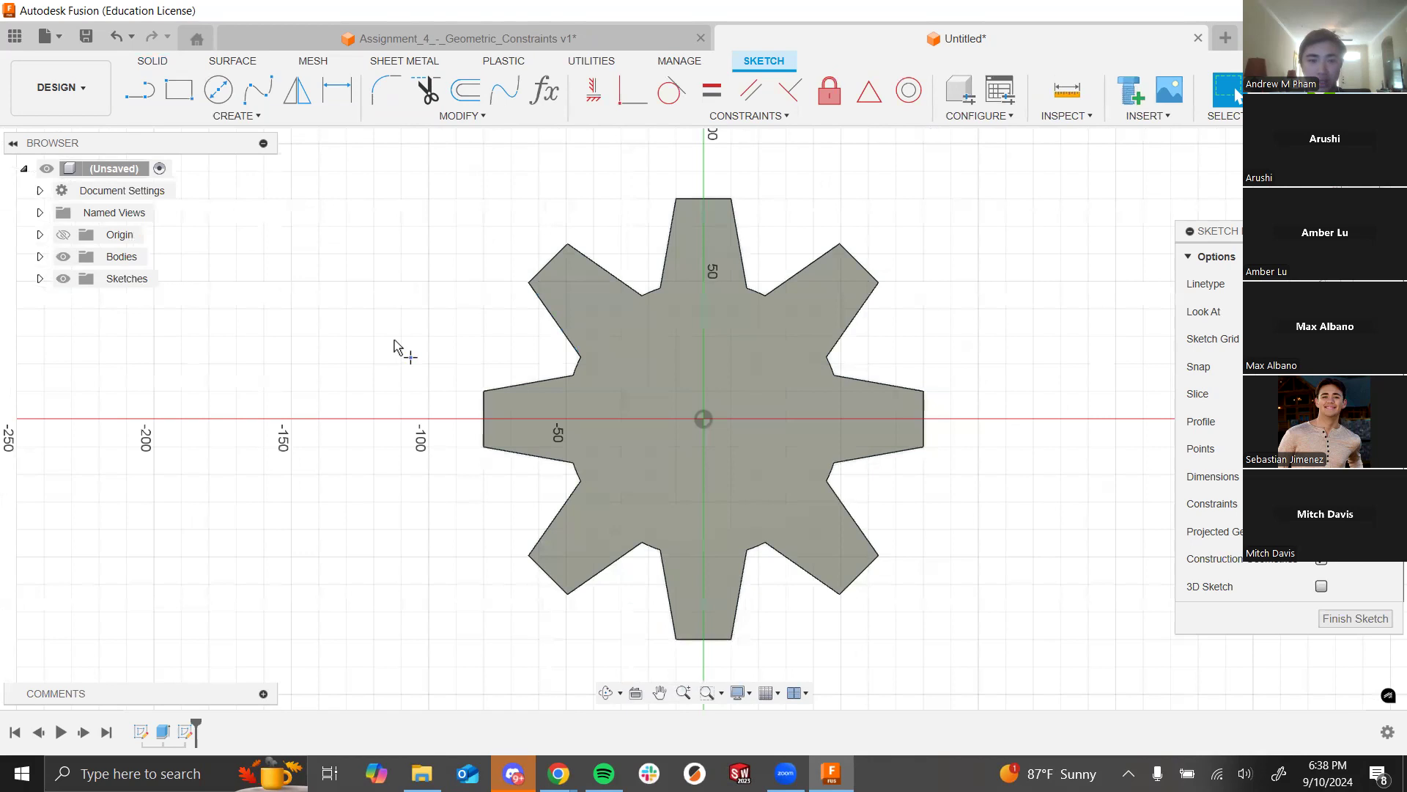
click(703, 419)
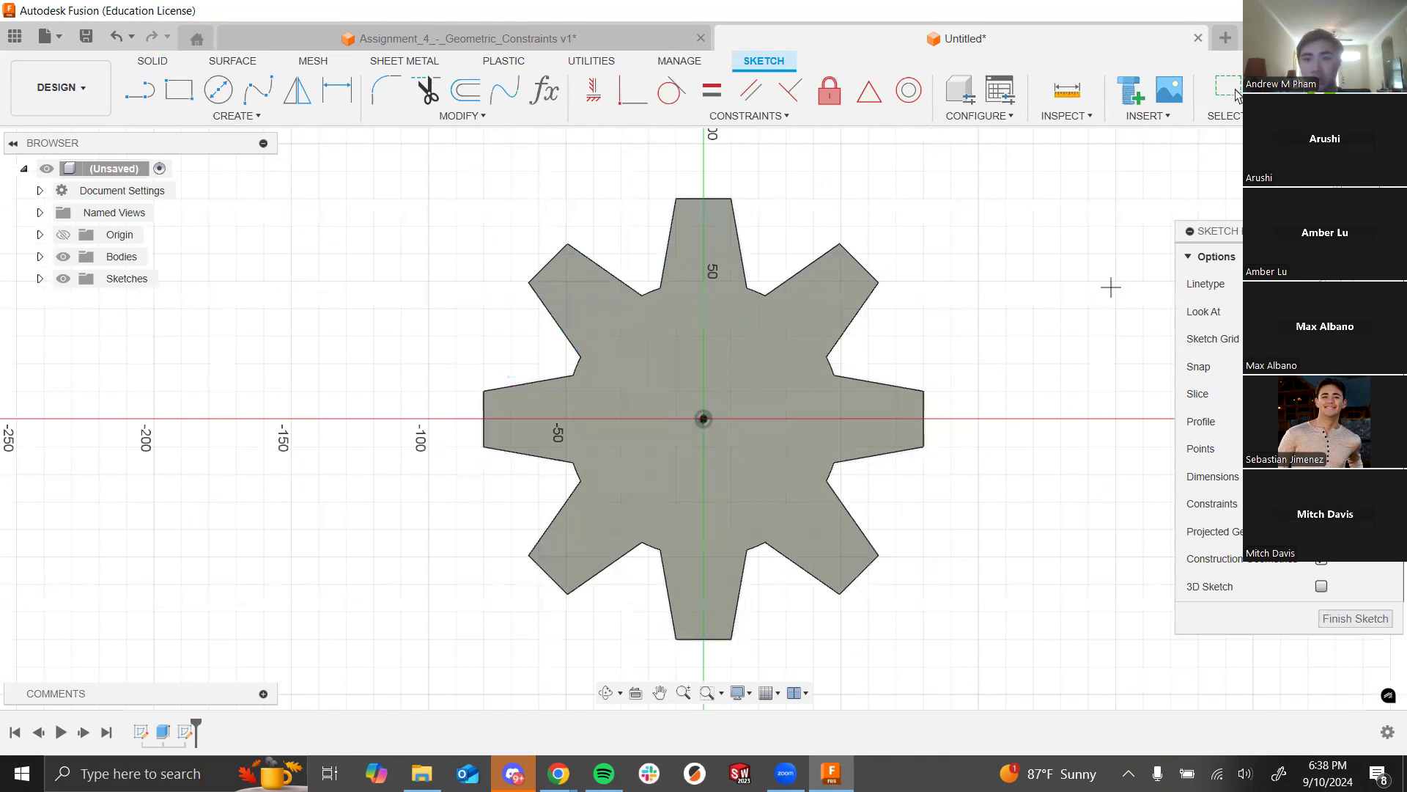
click(613, 320)
Step: Dimension the offset point 20 mm vertically and 30 mm horizontally from the centre, then finish the sketch
click(337, 89)
click(613, 320)
click(704, 419)
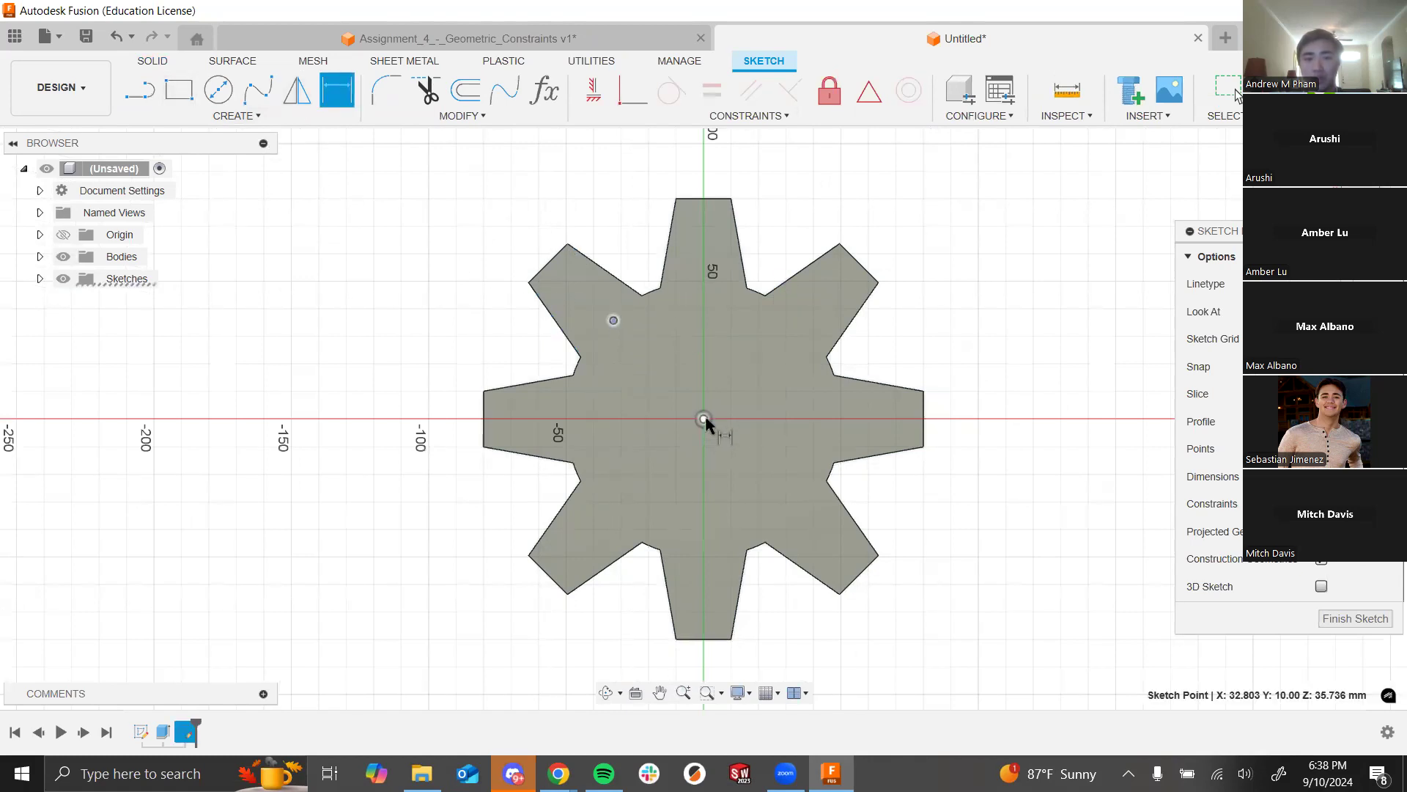
click(528, 372)
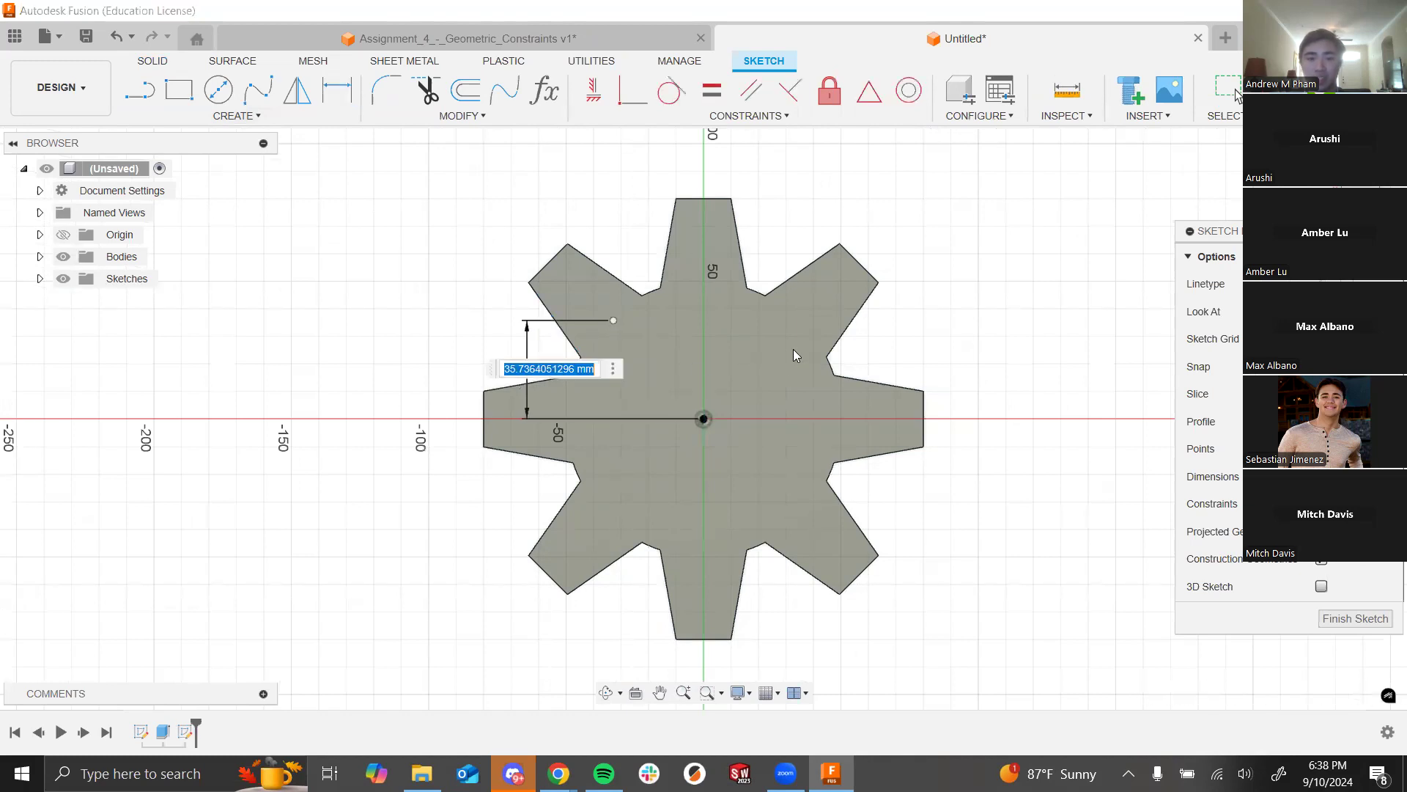
text(20)
key(Return)
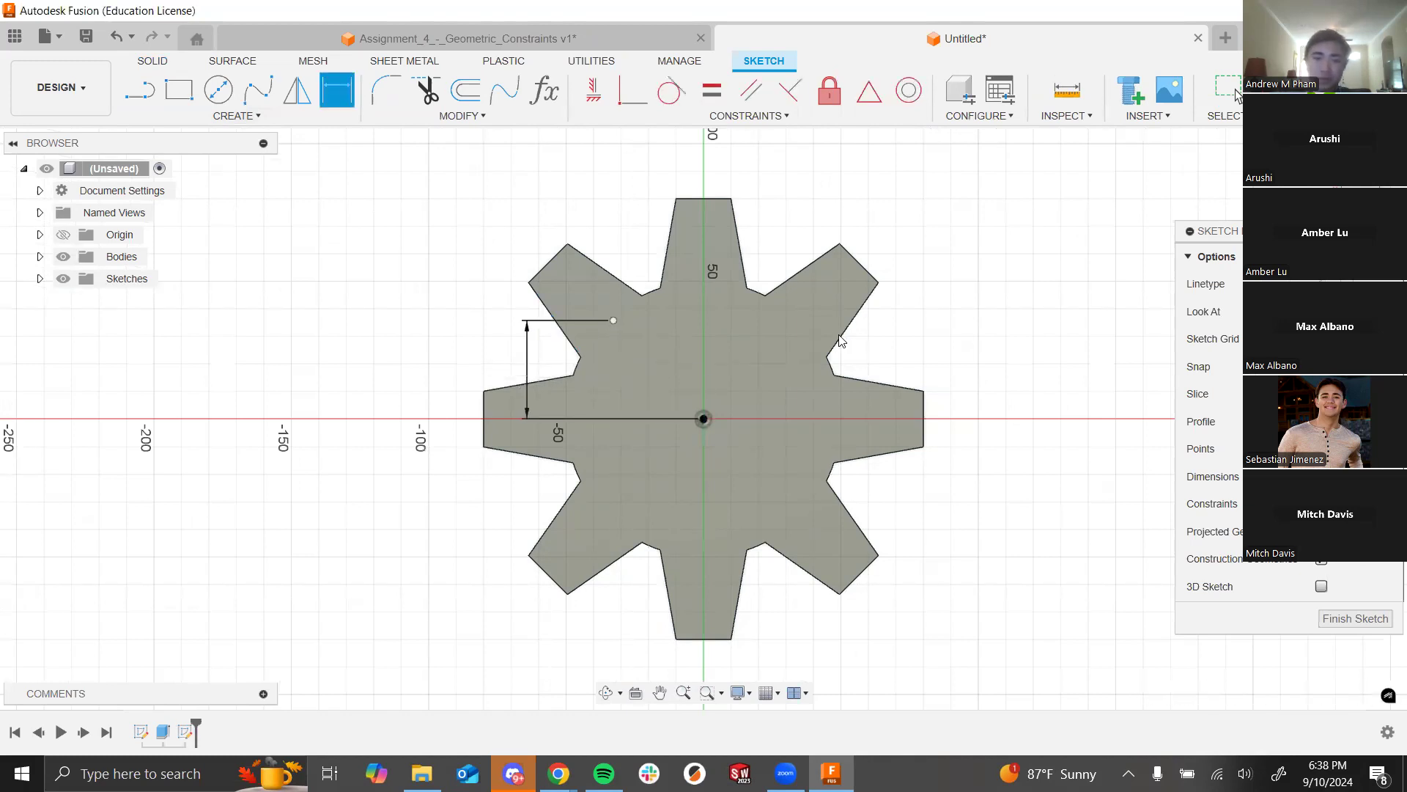
click(614, 363)
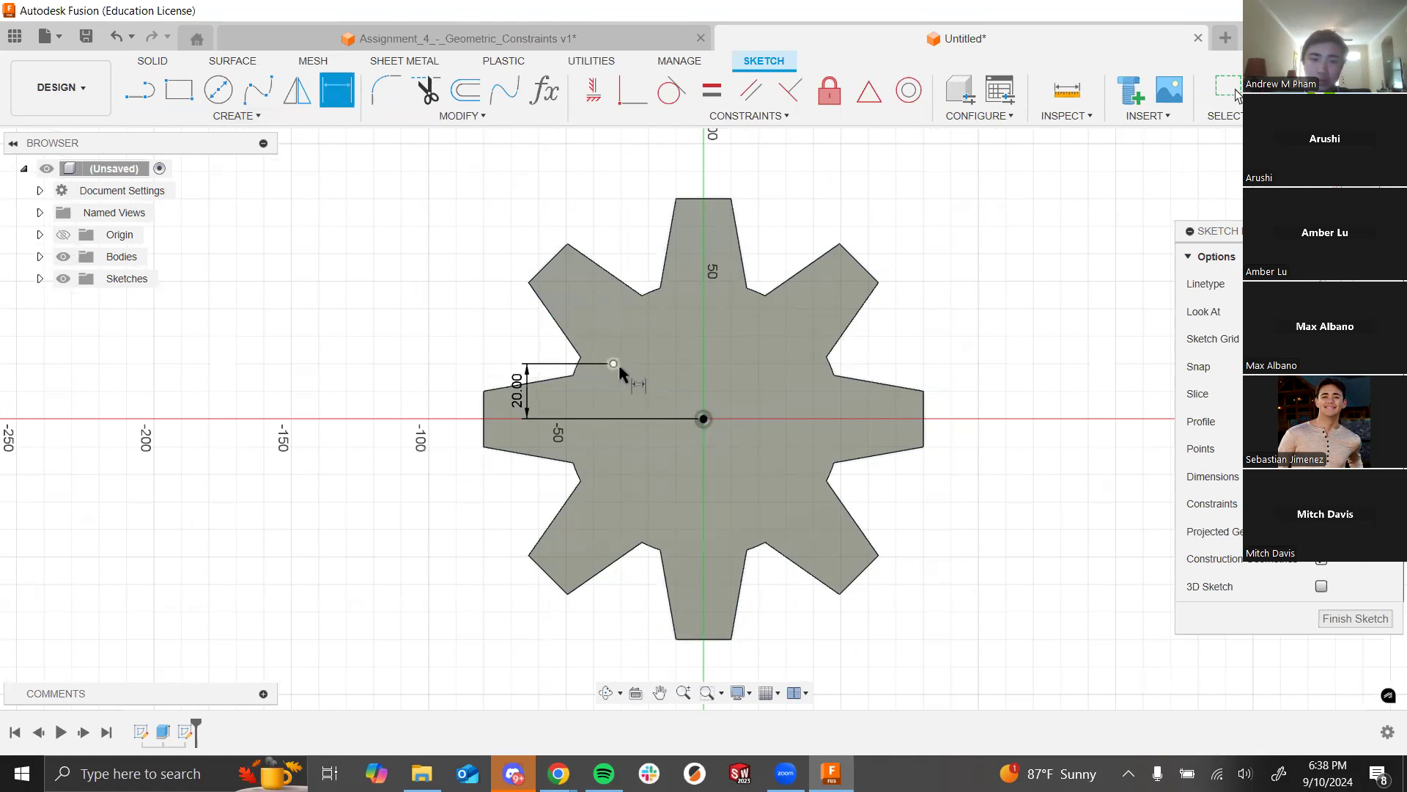
click(703, 418)
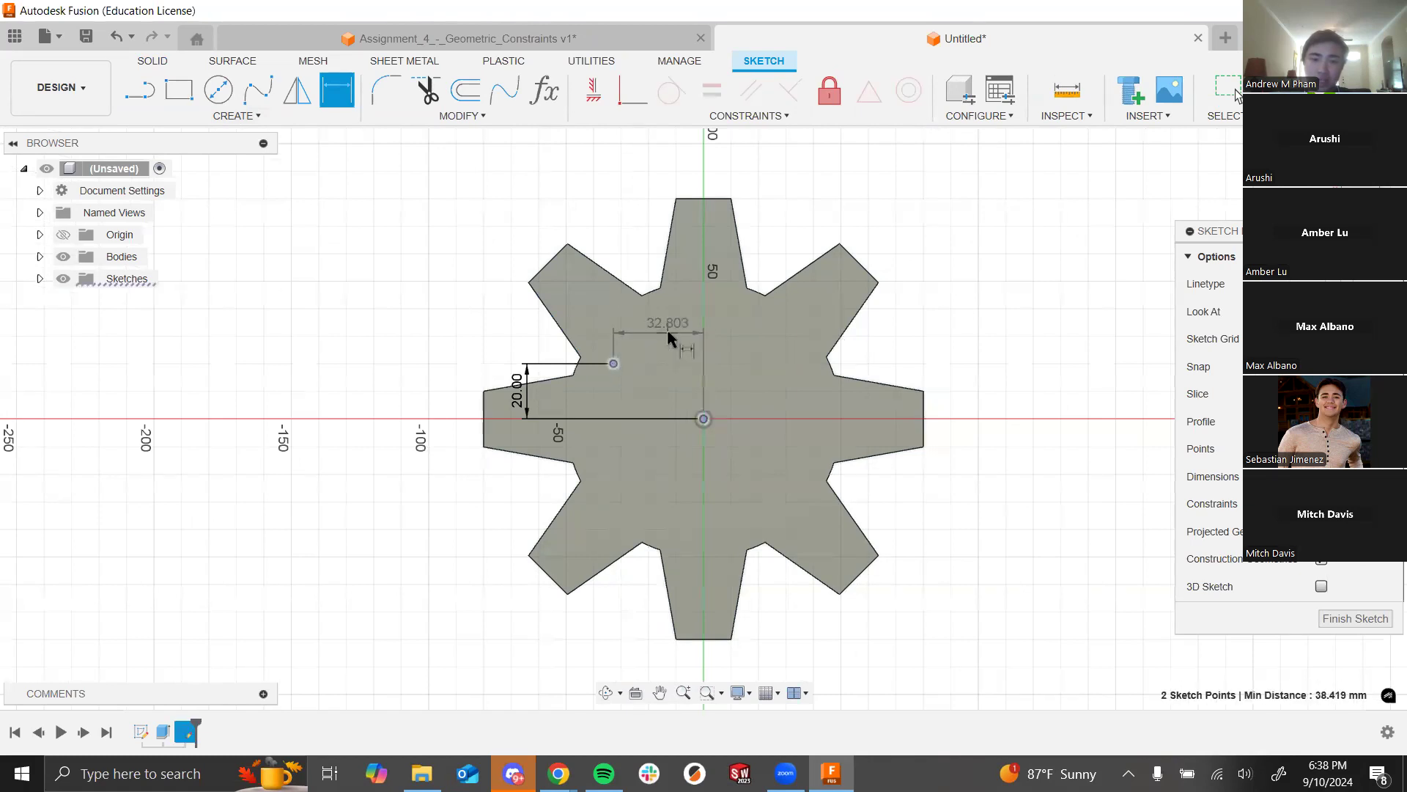
click(688, 334)
text(30)
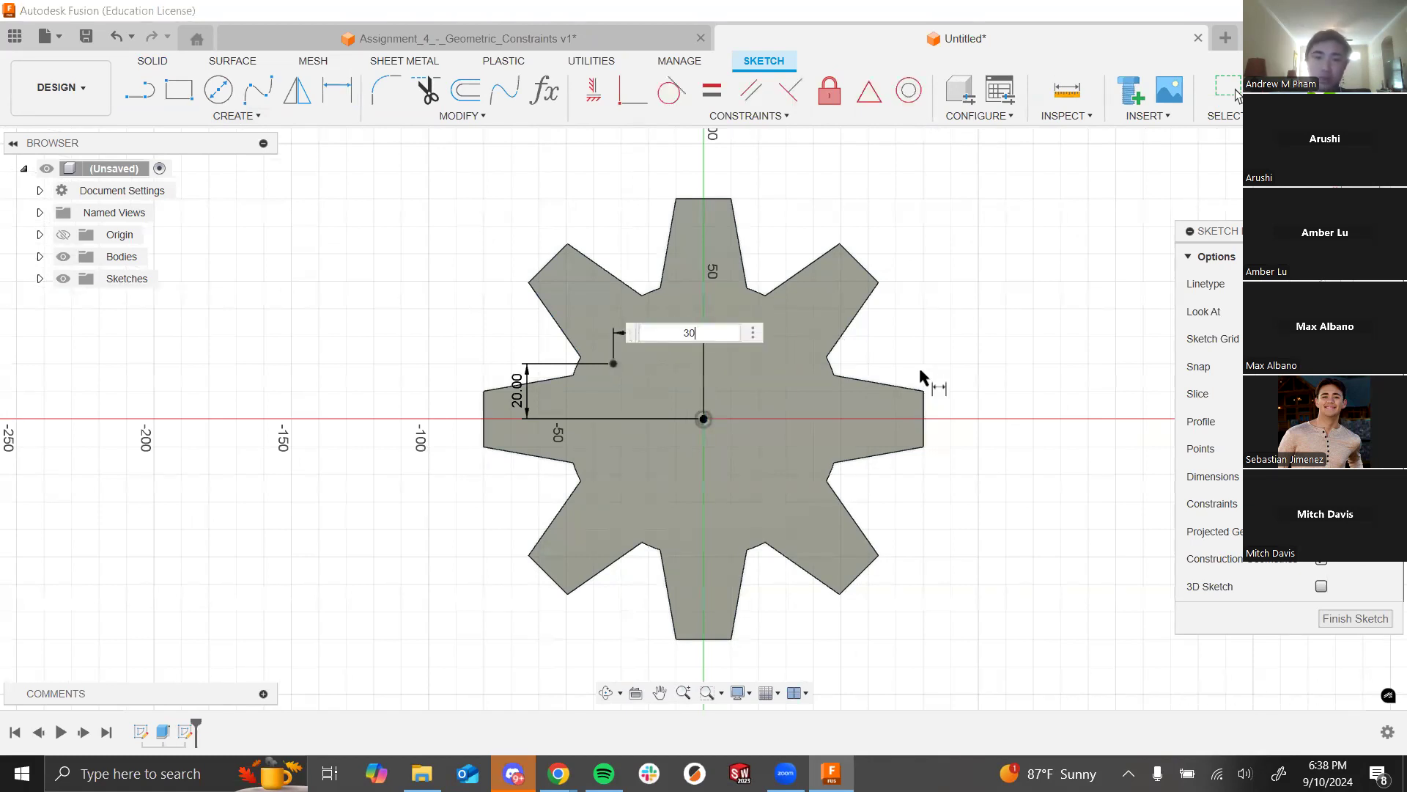
key(Return)
click(1238, 96)
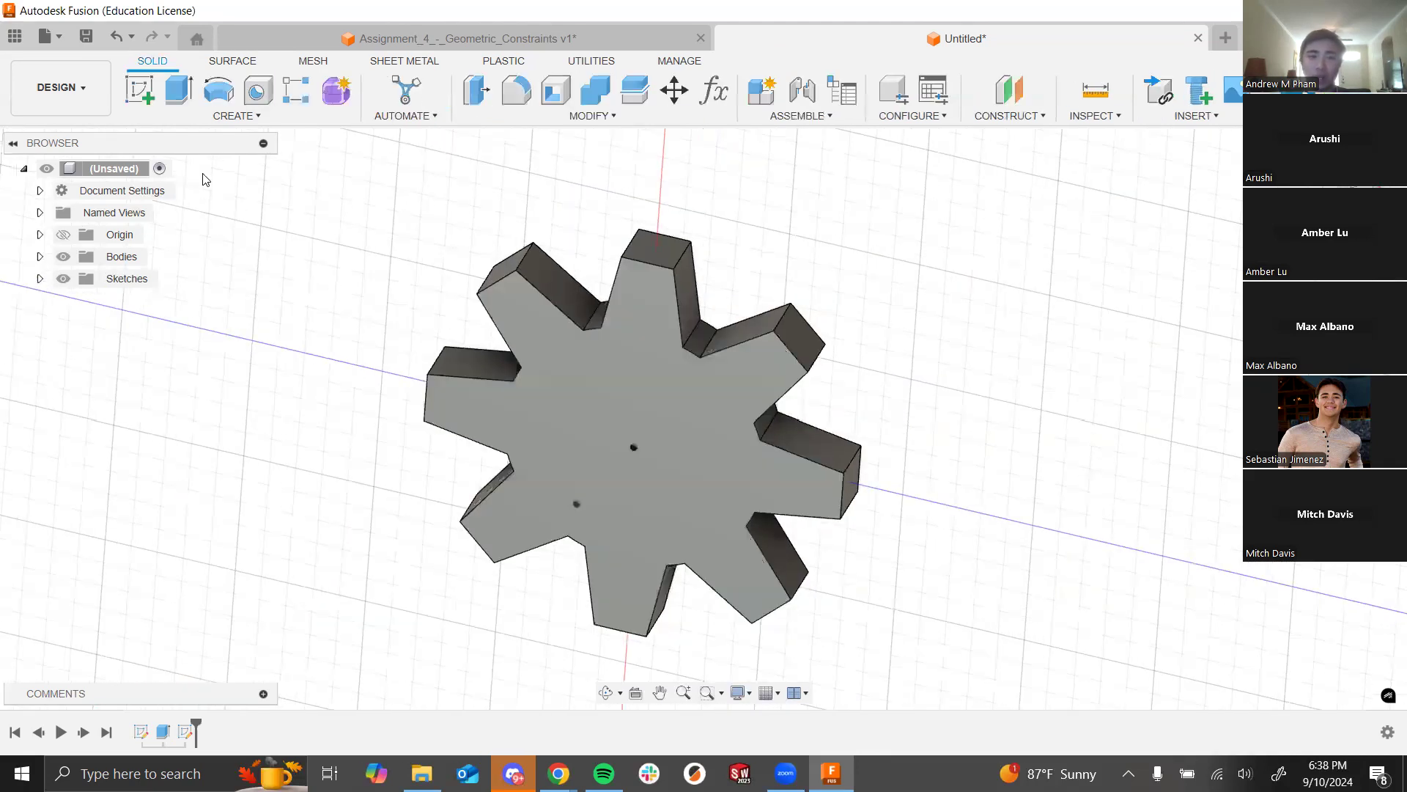
Step: Start a hole and move its placement from the offset point to the gear's centre point
click(257, 90)
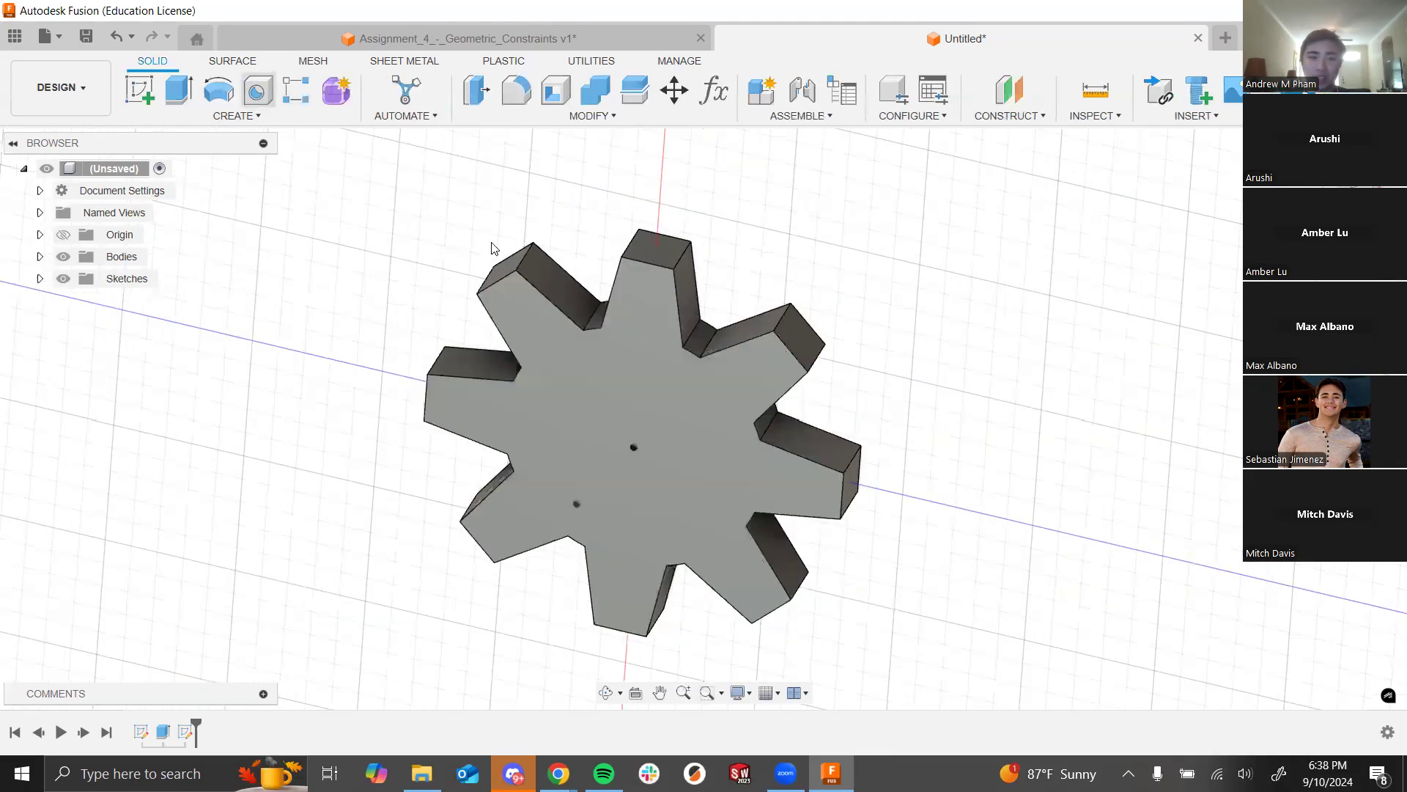
click(577, 504)
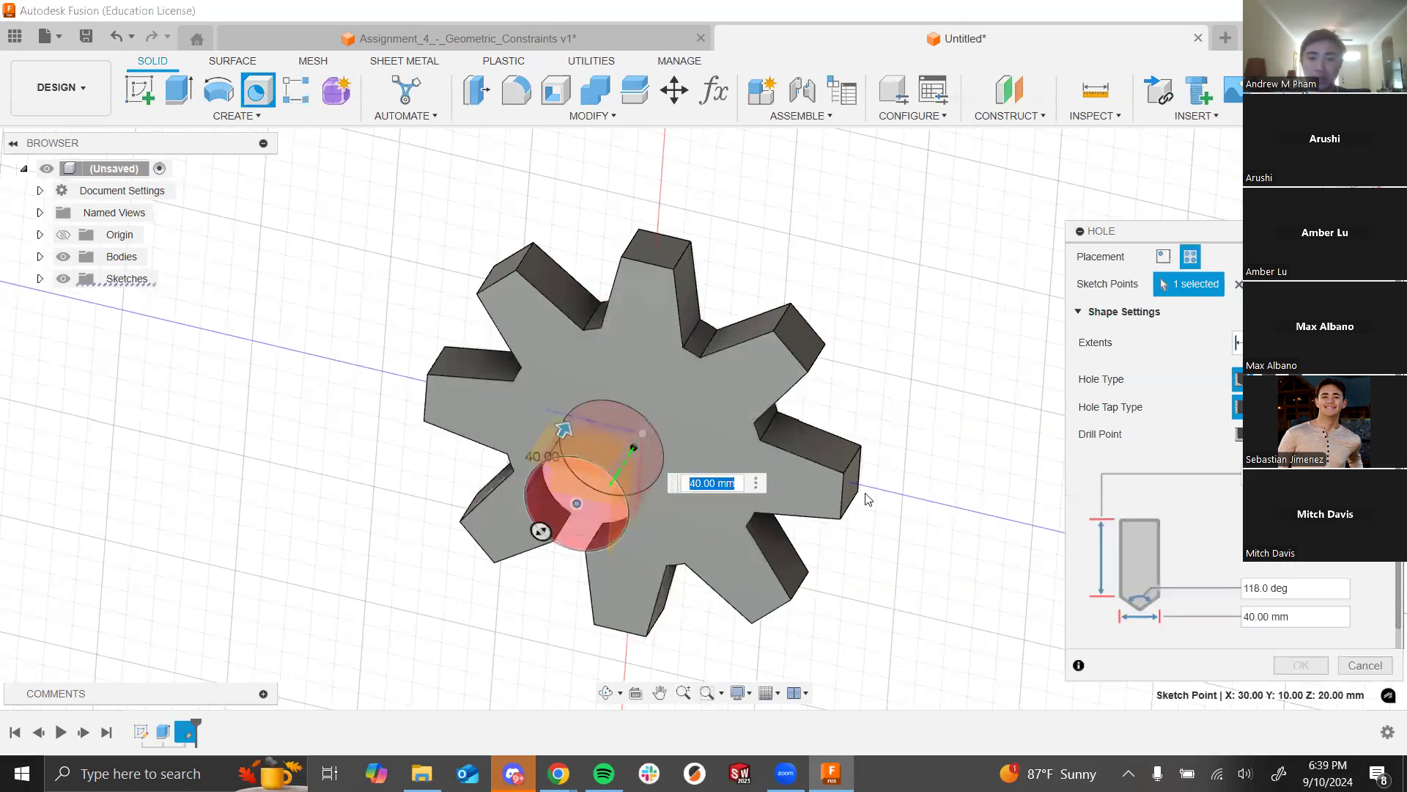
click(1237, 286)
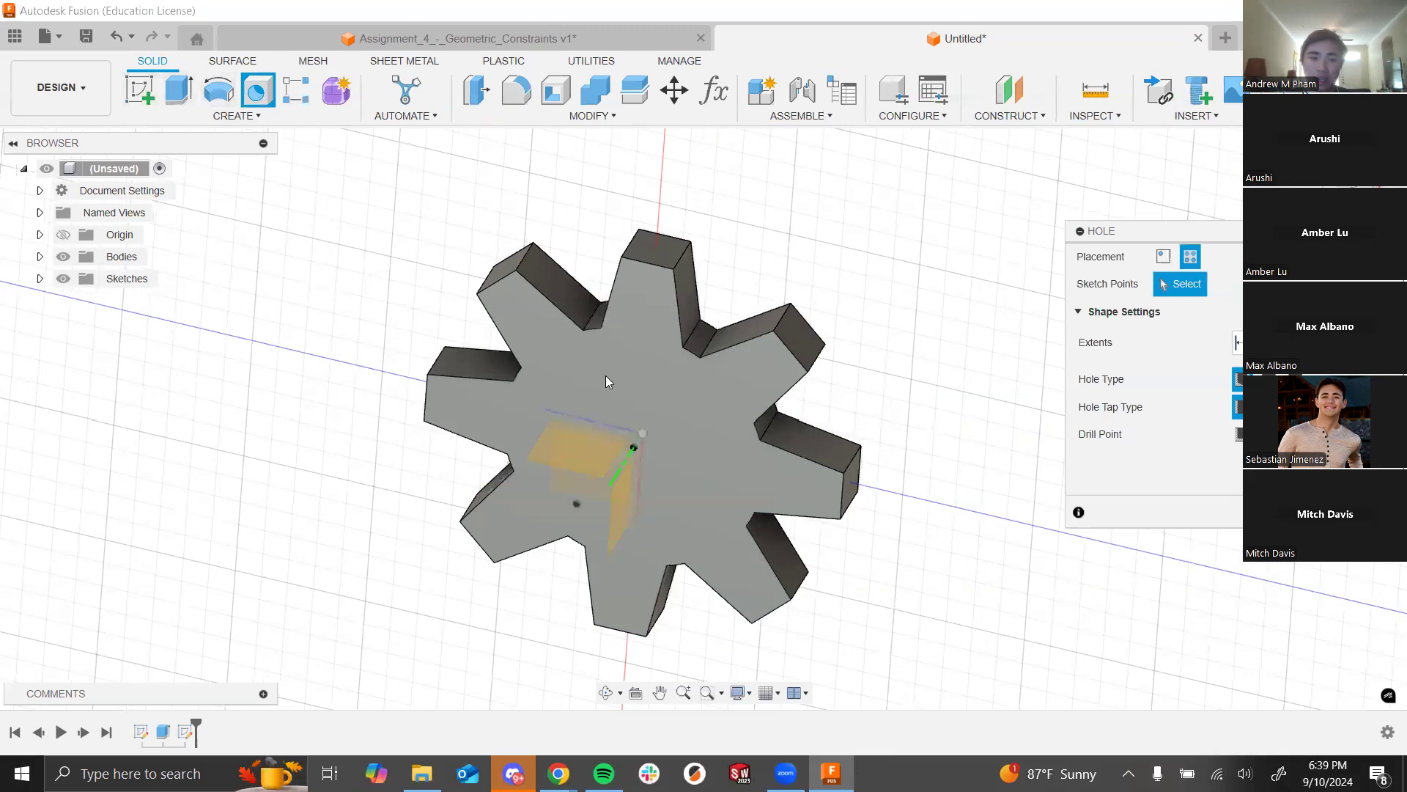
click(634, 447)
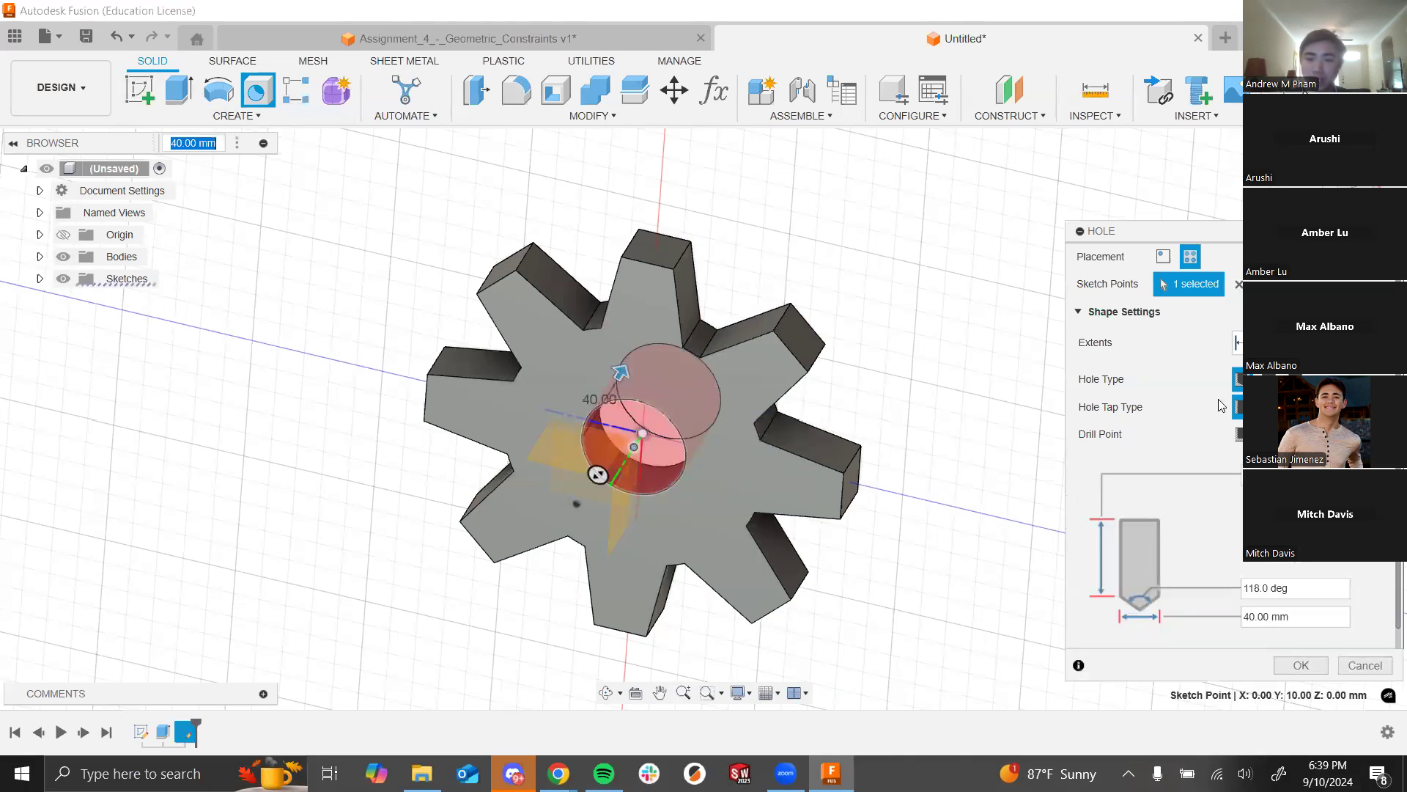
scroll(1228, 425, down, 1)
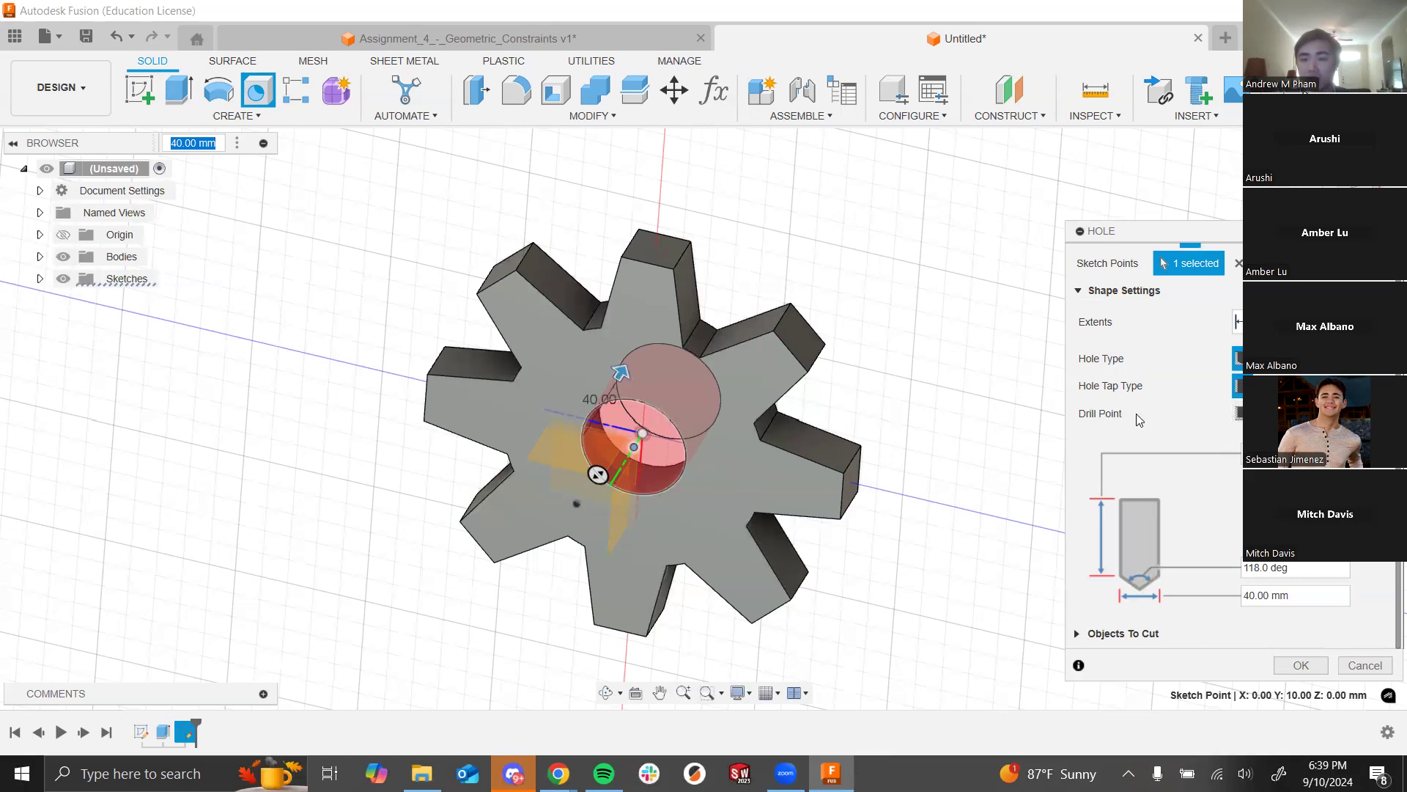
Step: Review the drill point angle and 40 mm diameter, then set the hole to Tapped
mouse_move(845, 493)
shift+middle_down()
mouse_move(834, 460)
mouse_move(755, 474)
mouse_move(824, 506)
mouse_move(865, 506)
shift+middle_up()
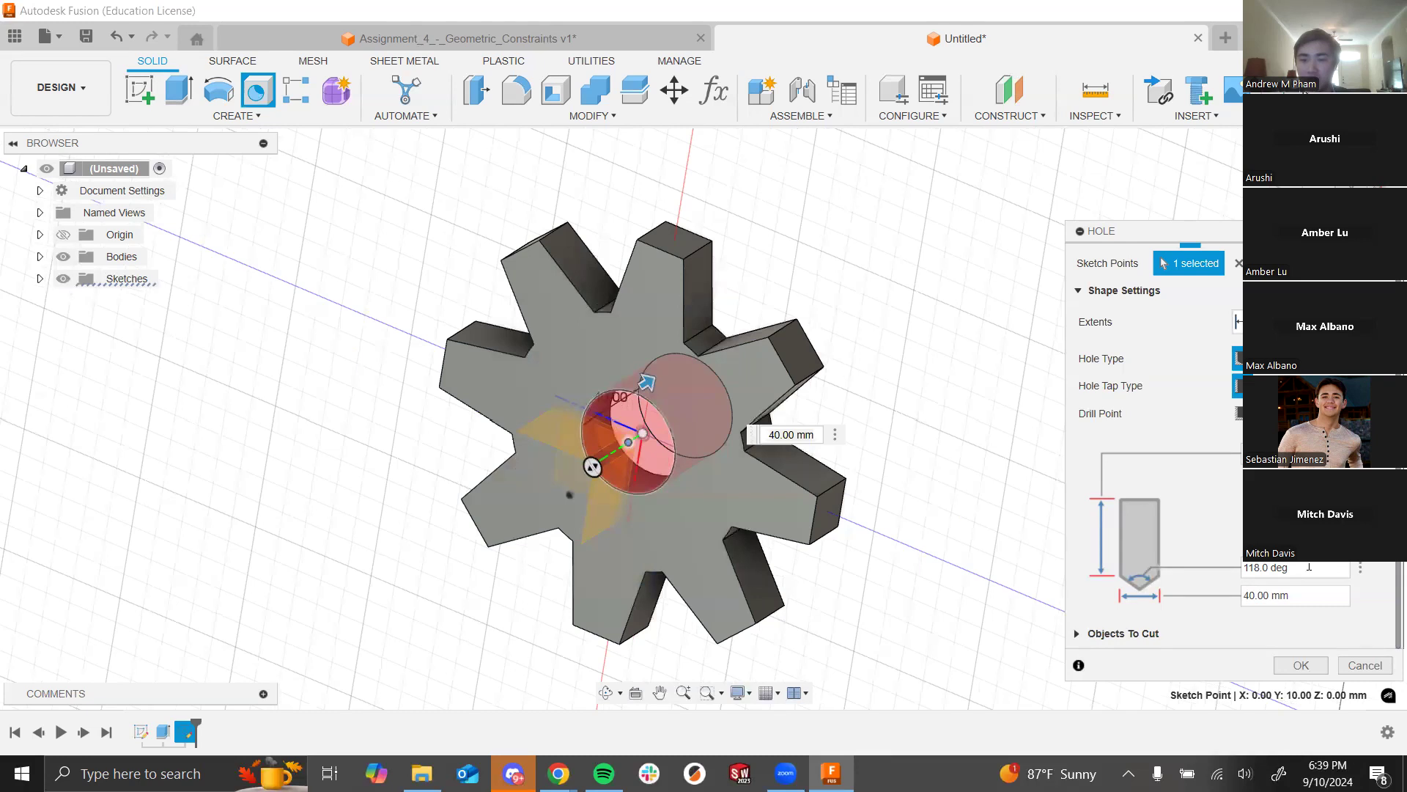
drag(1245, 569, 1306, 574)
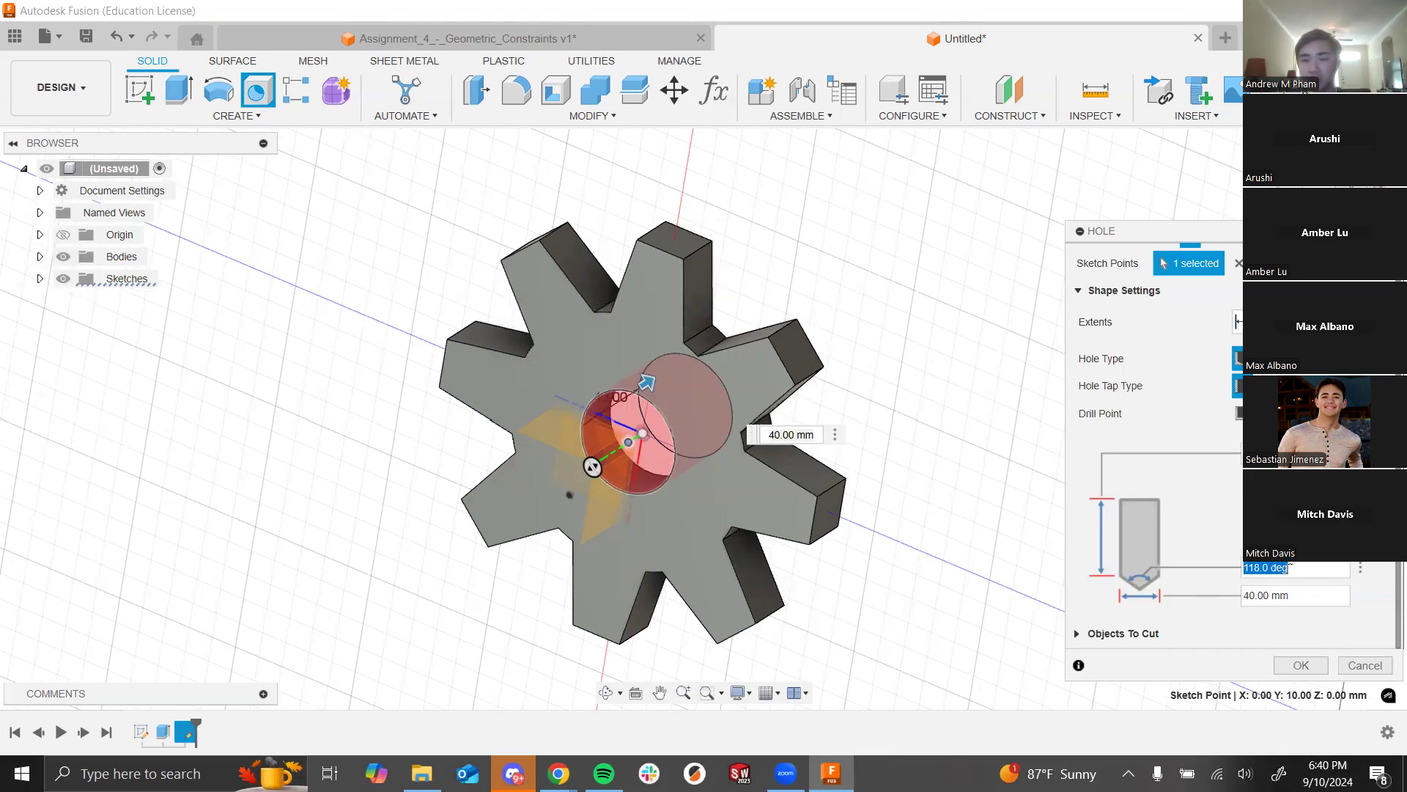
drag(1290, 595, 1234, 596)
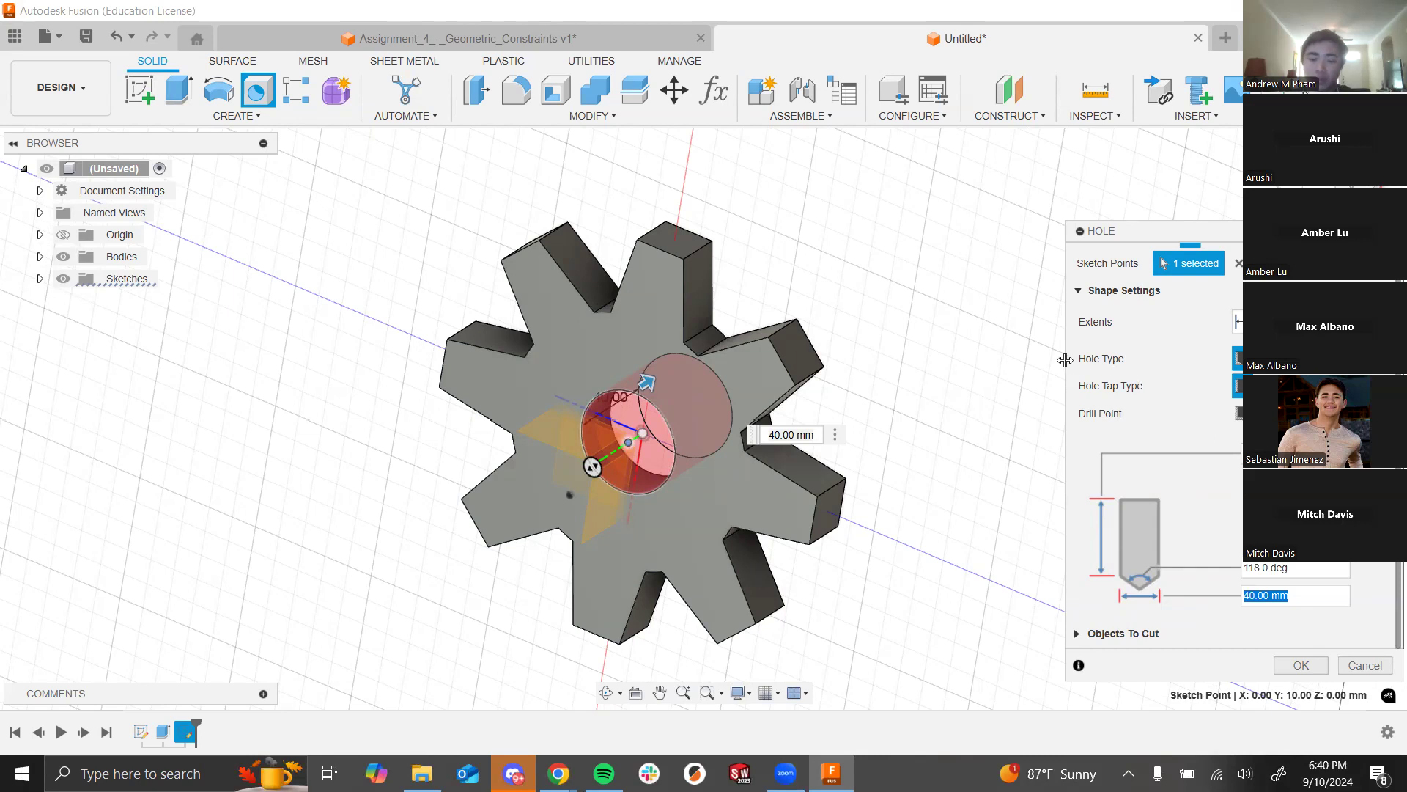
key(alt+Tab)
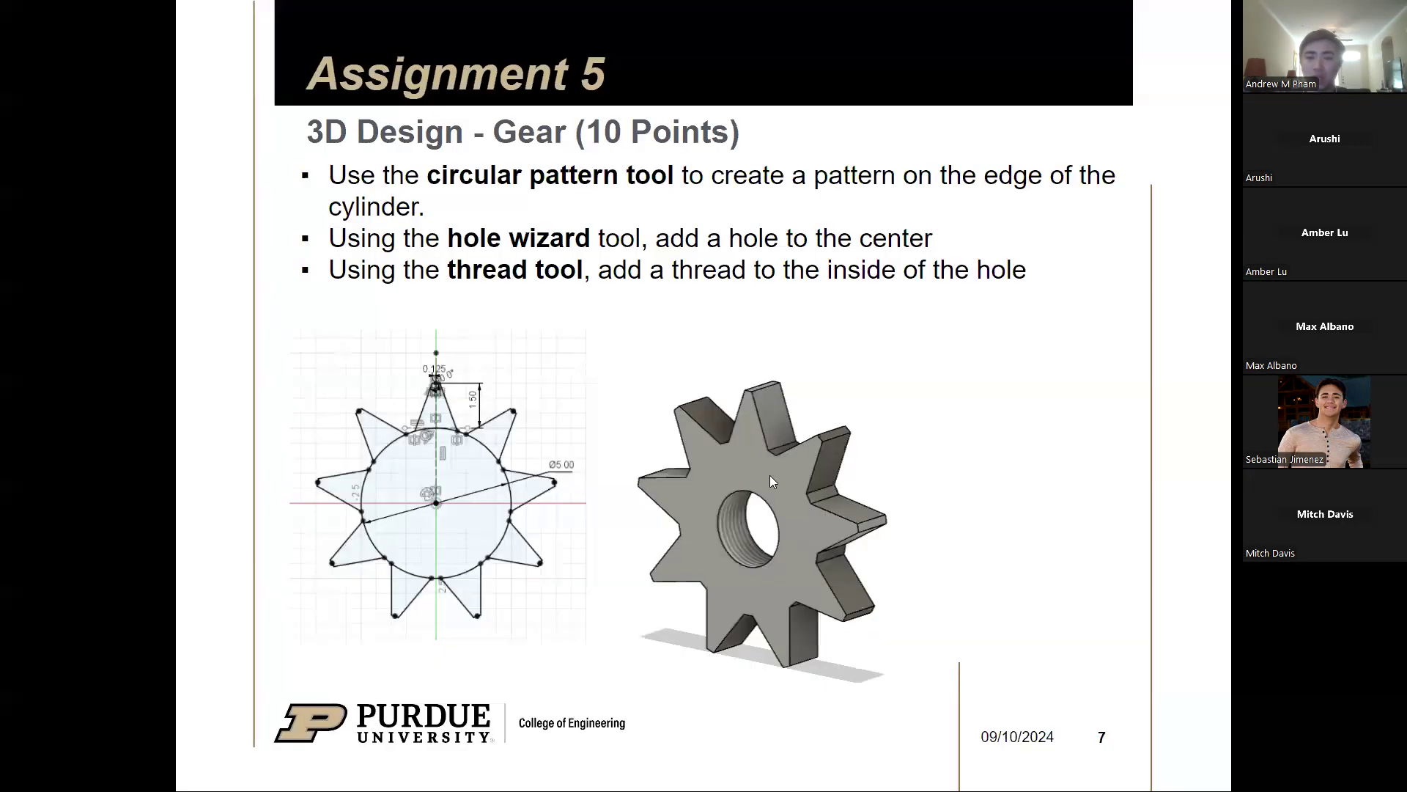
key(alt+Tab)
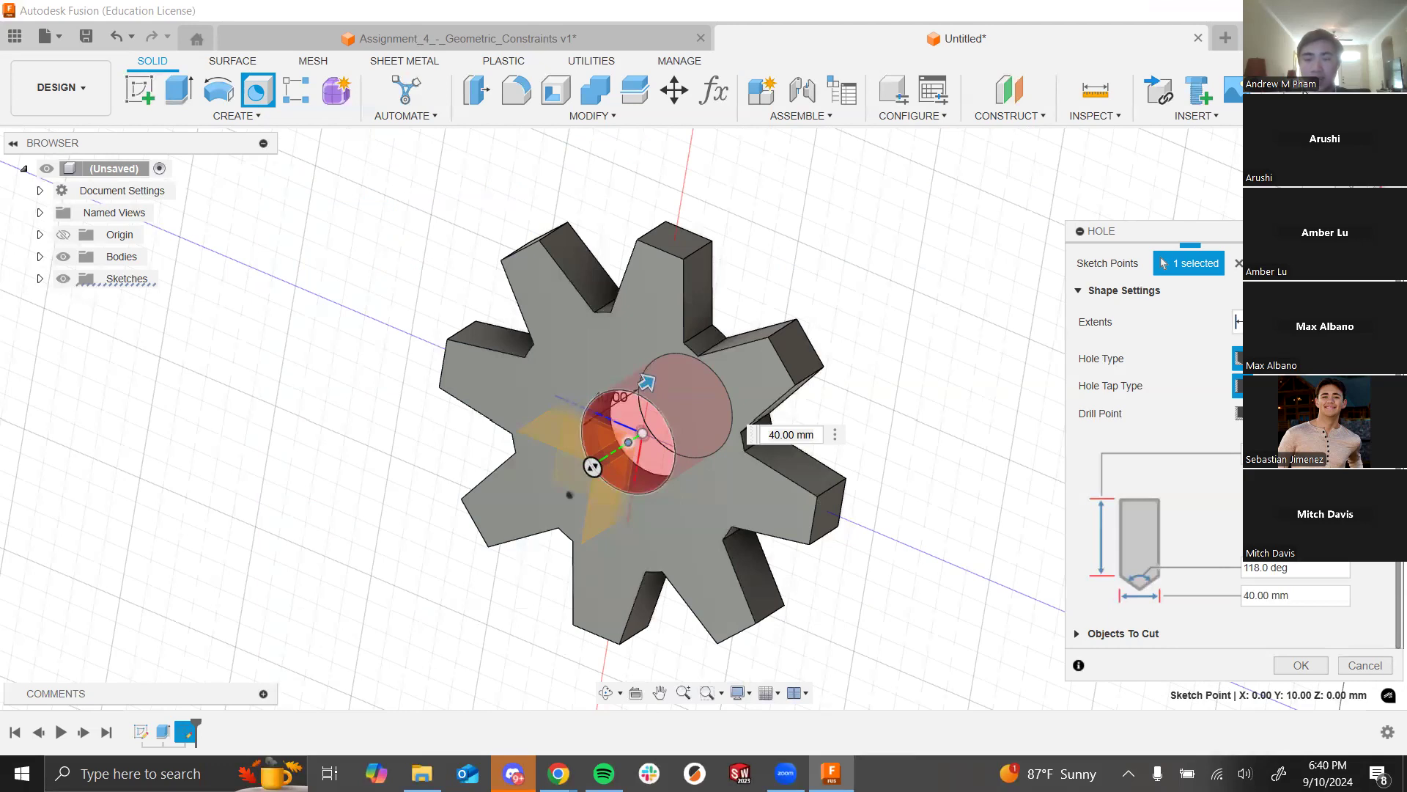
click(1297, 386)
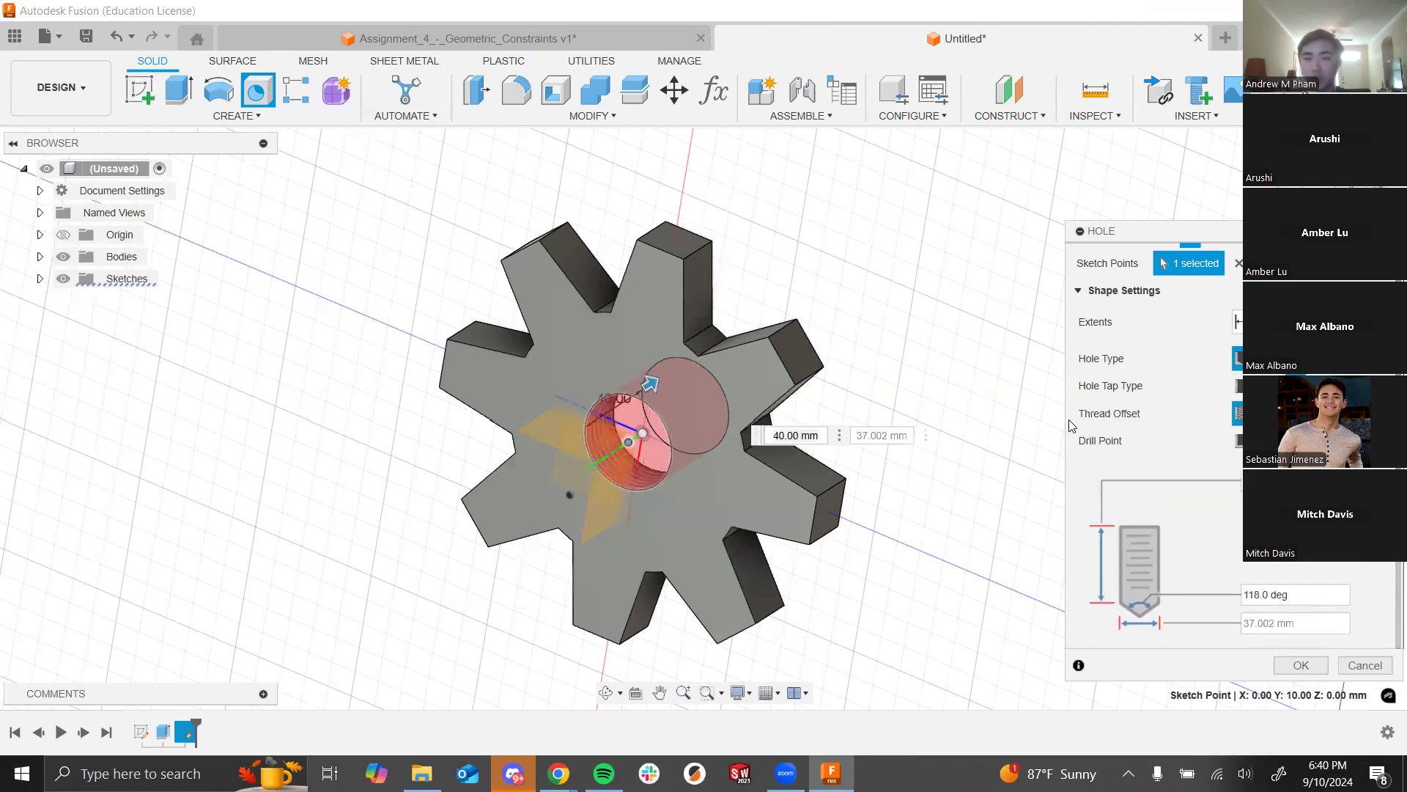
Step: Scroll to the thread settings and browse the Thread Type options for the centre hole
scroll(1099, 425, down, 3)
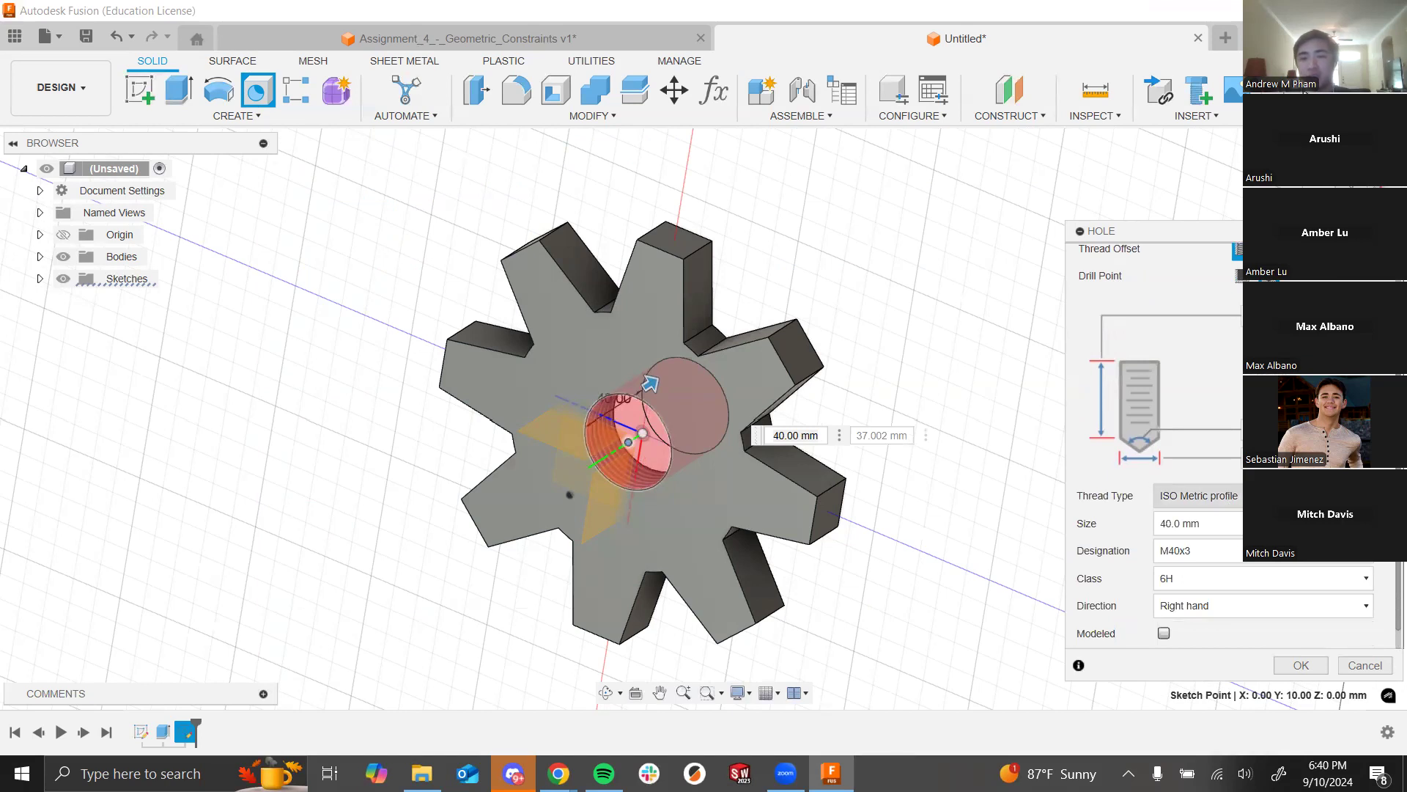
key(Caps_Lock)
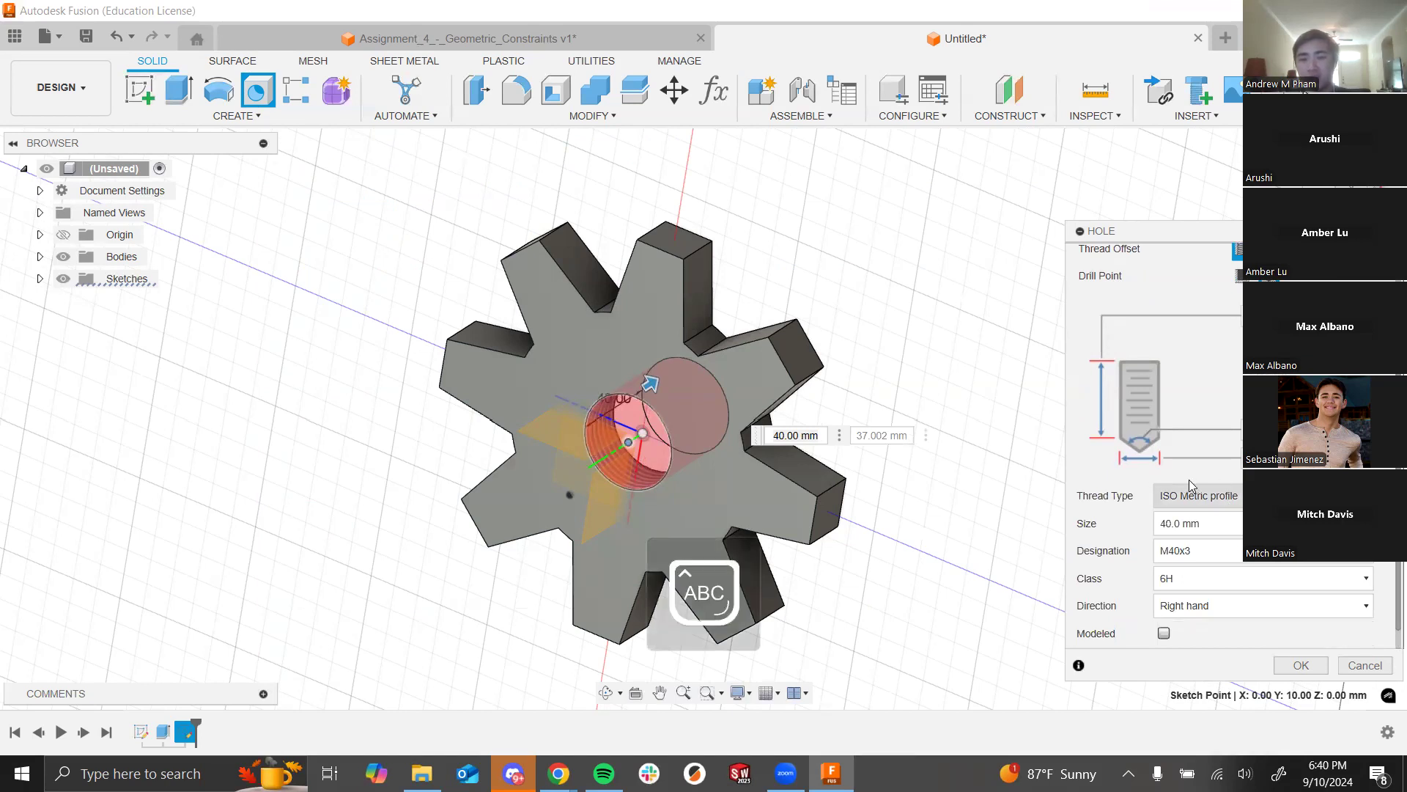
key(Caps_Lock)
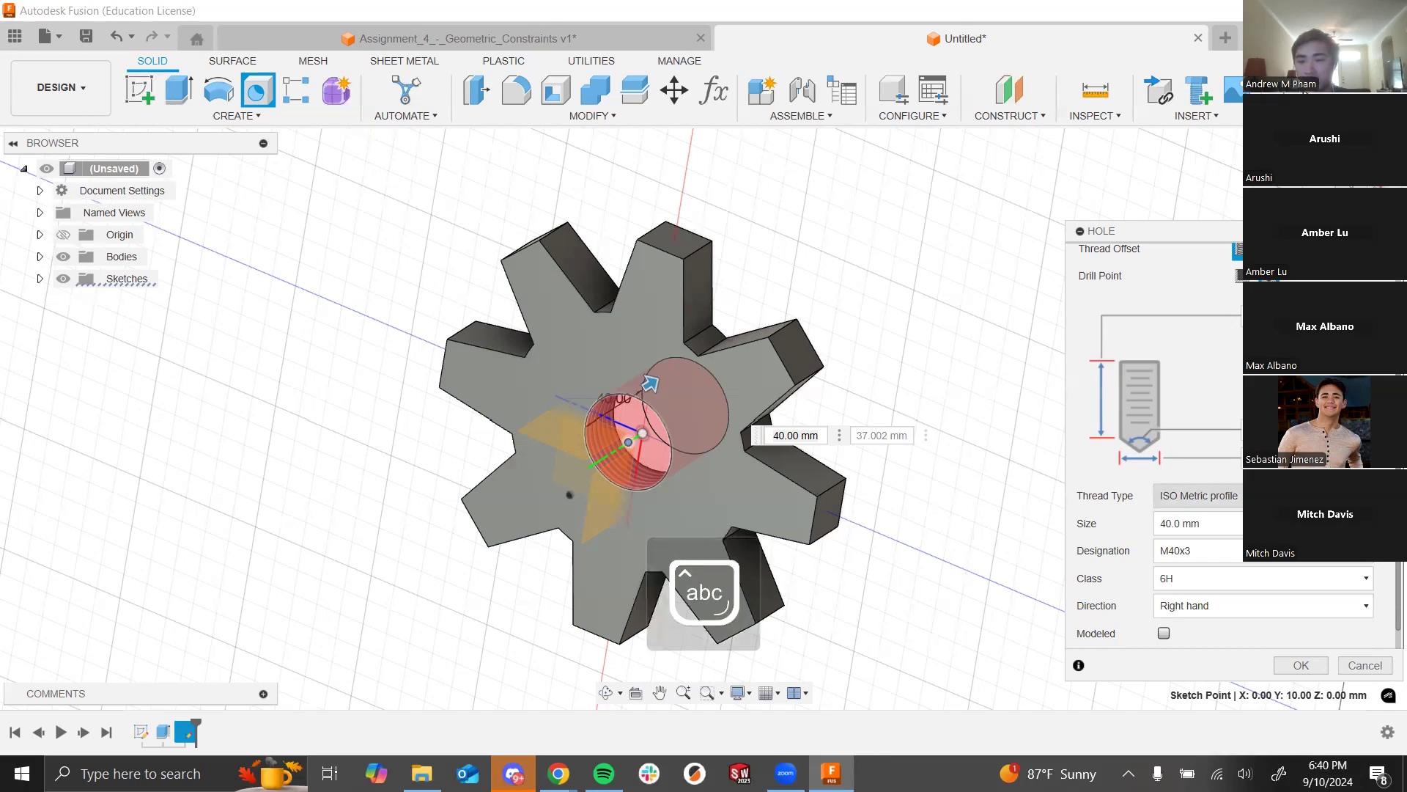
click(1290, 496)
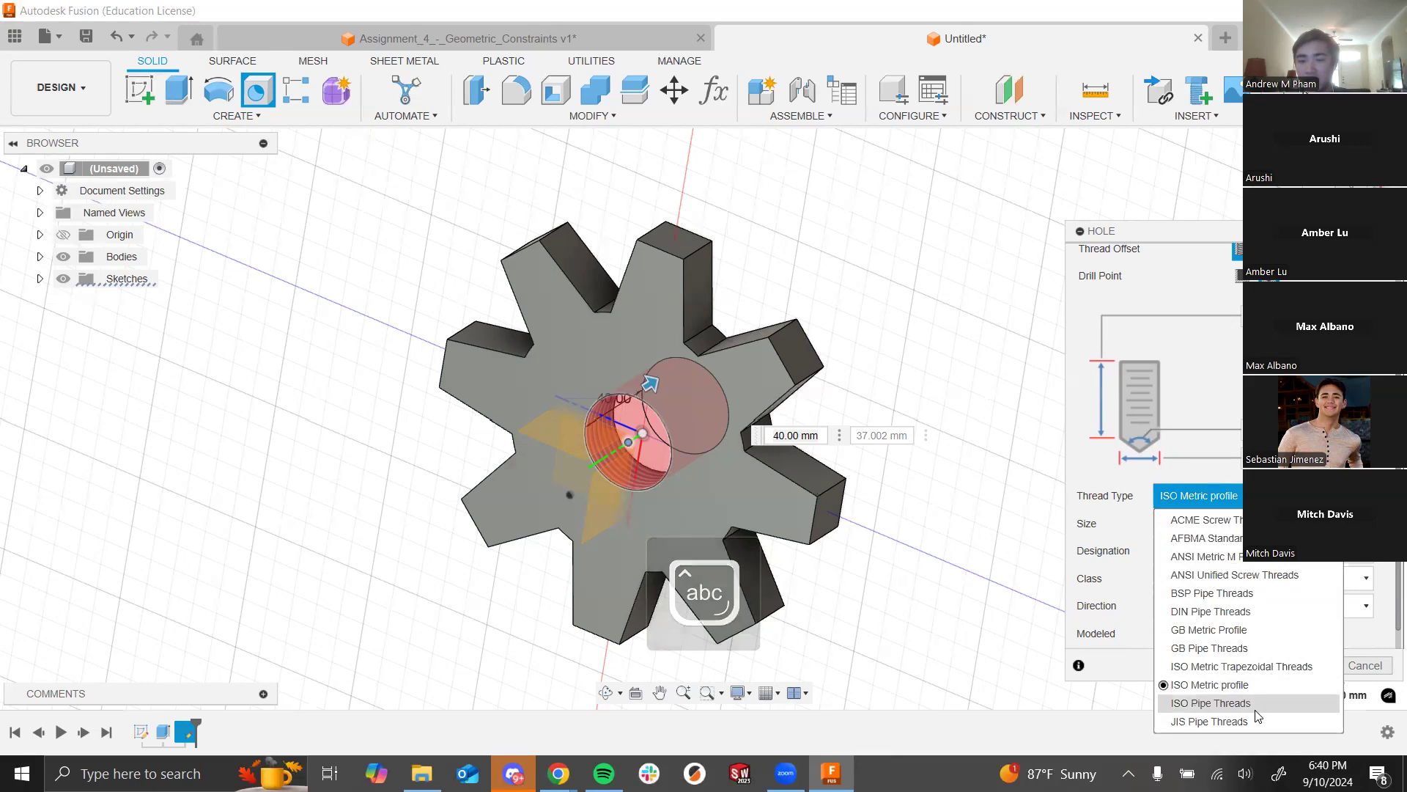
click(1223, 557)
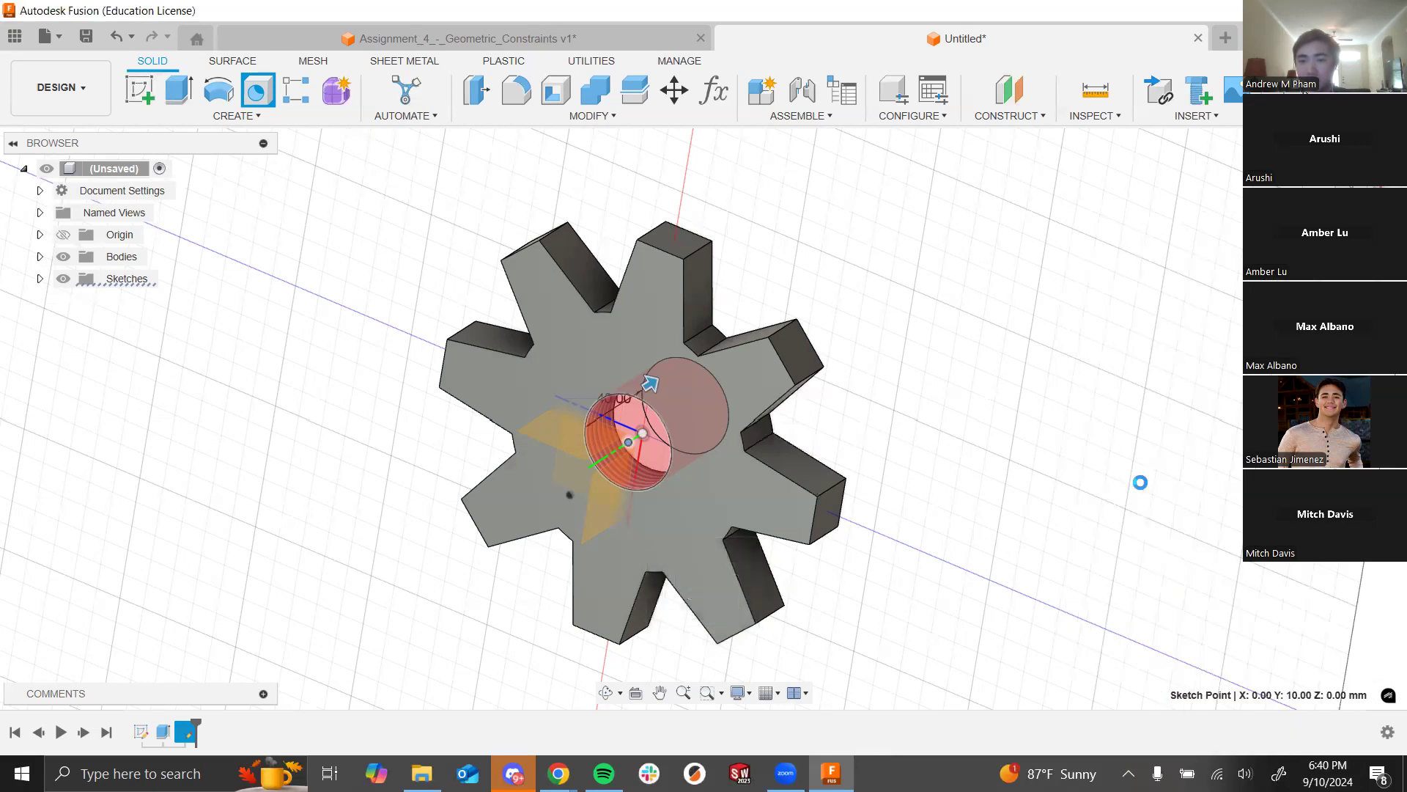
click(266, 96)
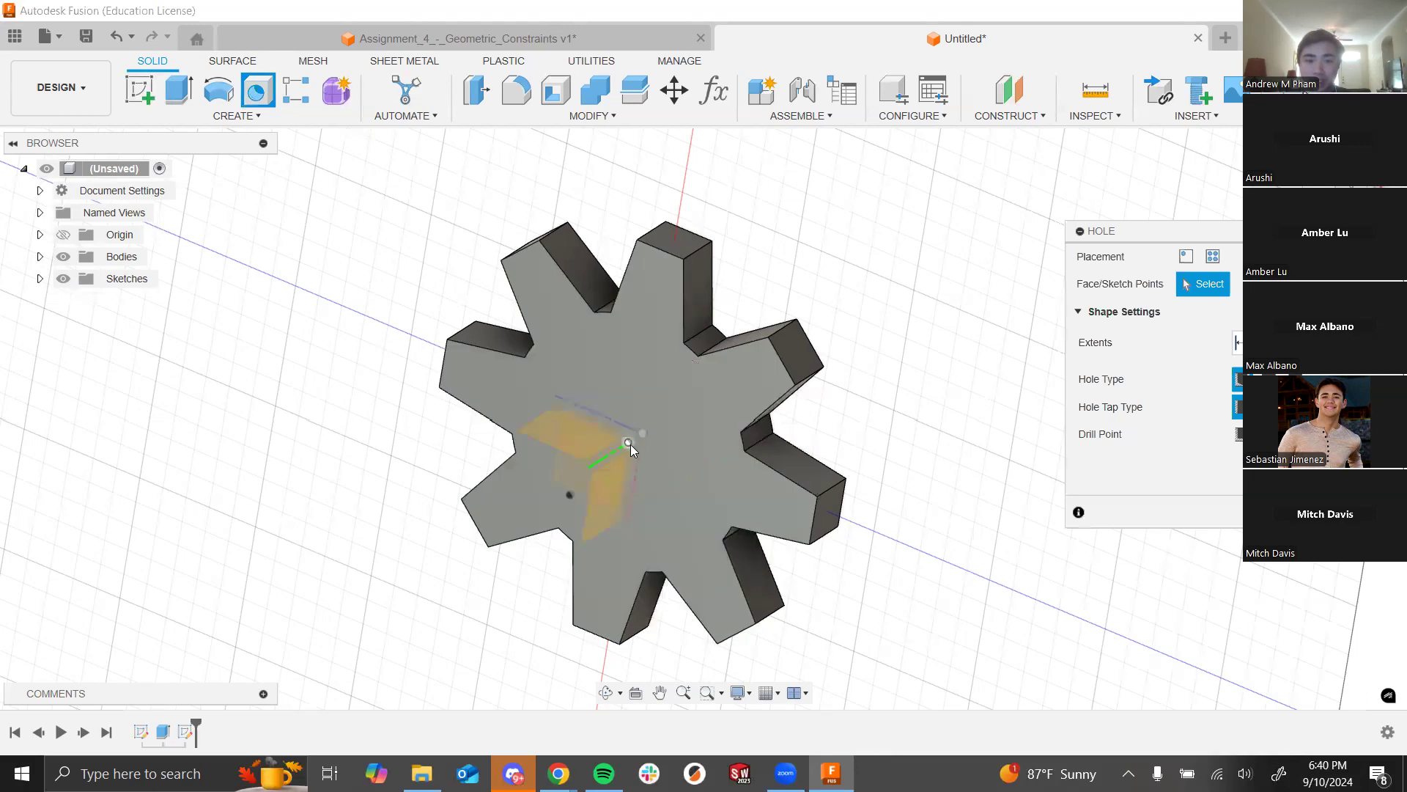
Step: Place a tapped hole at the centre point and review its thread size and designation lists
click(629, 443)
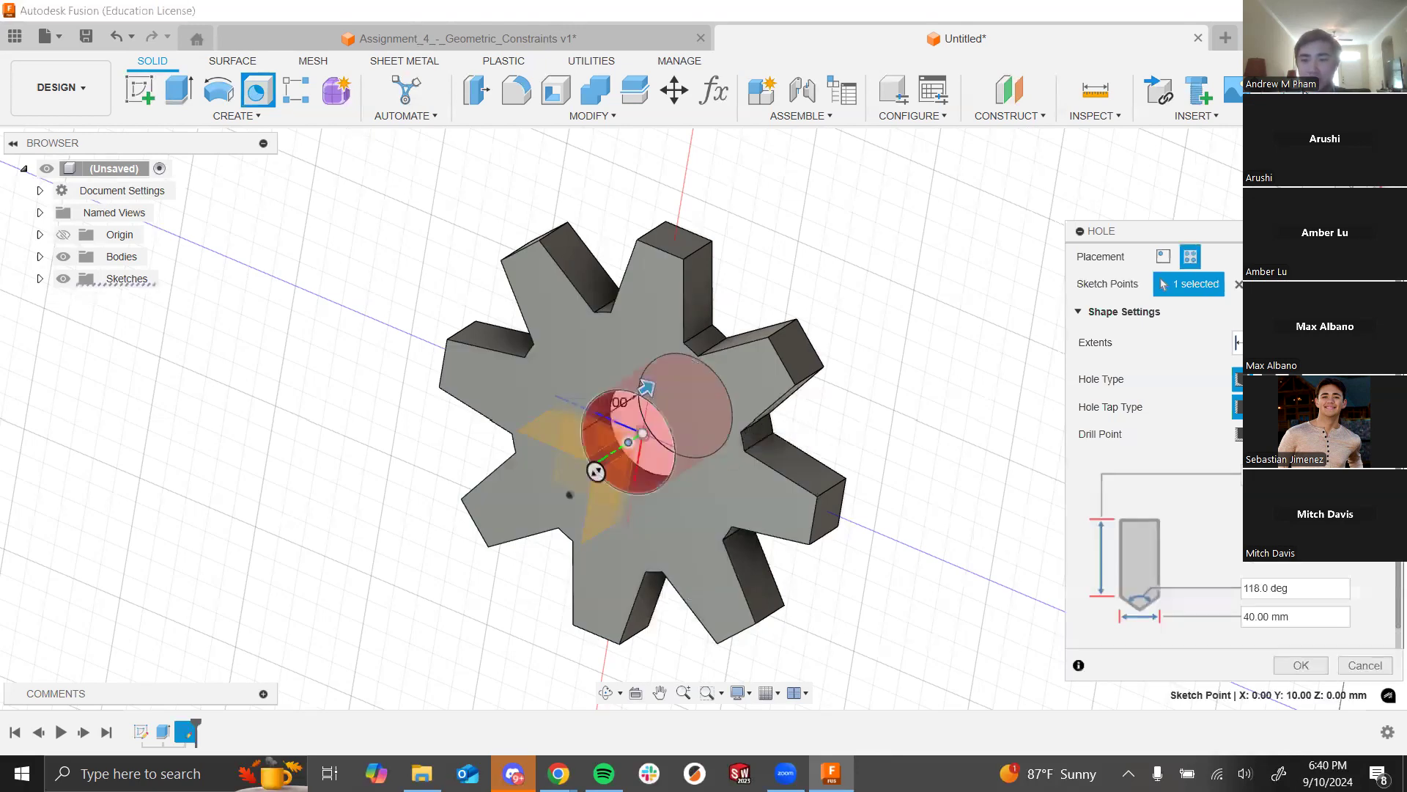
click(1297, 407)
scroll(1224, 449, down, 3)
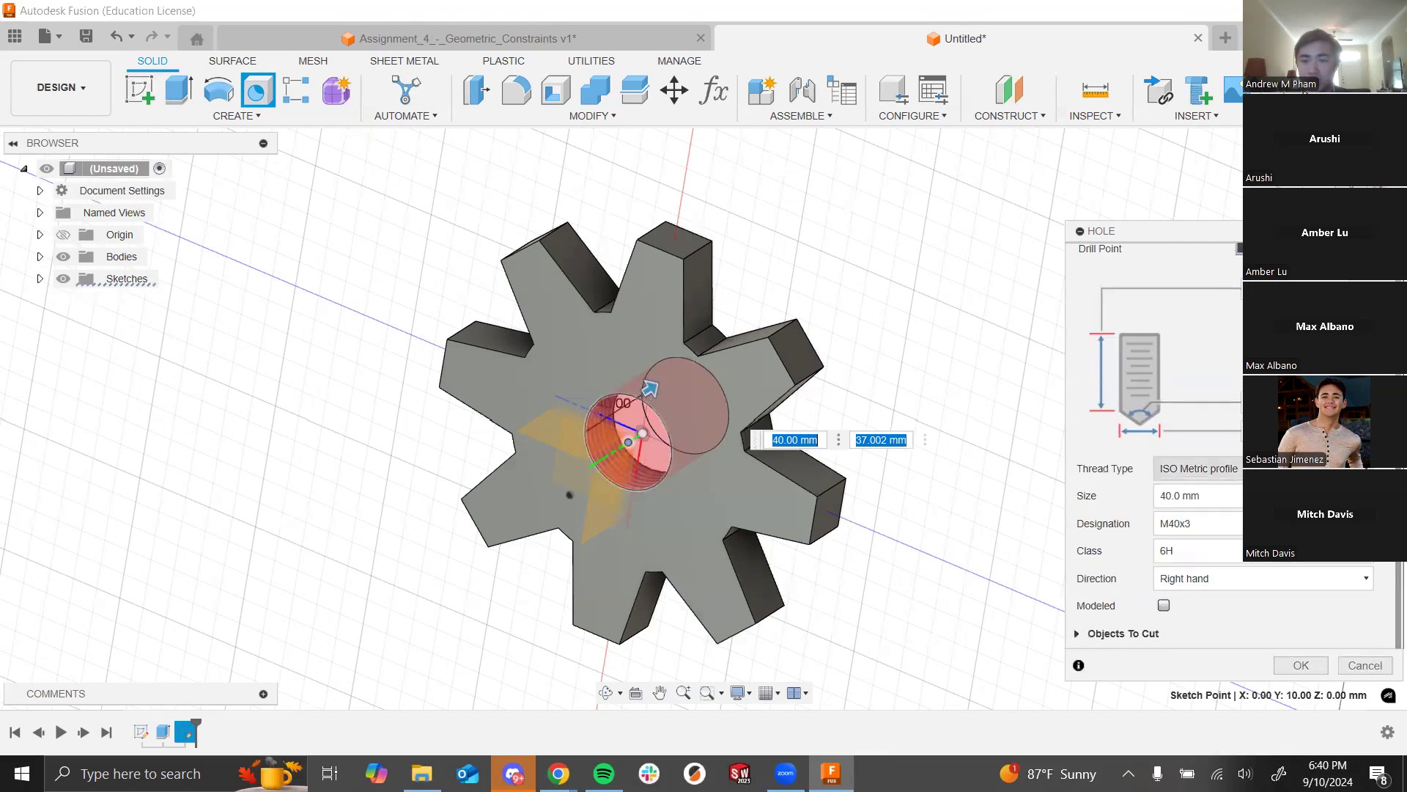
click(1227, 497)
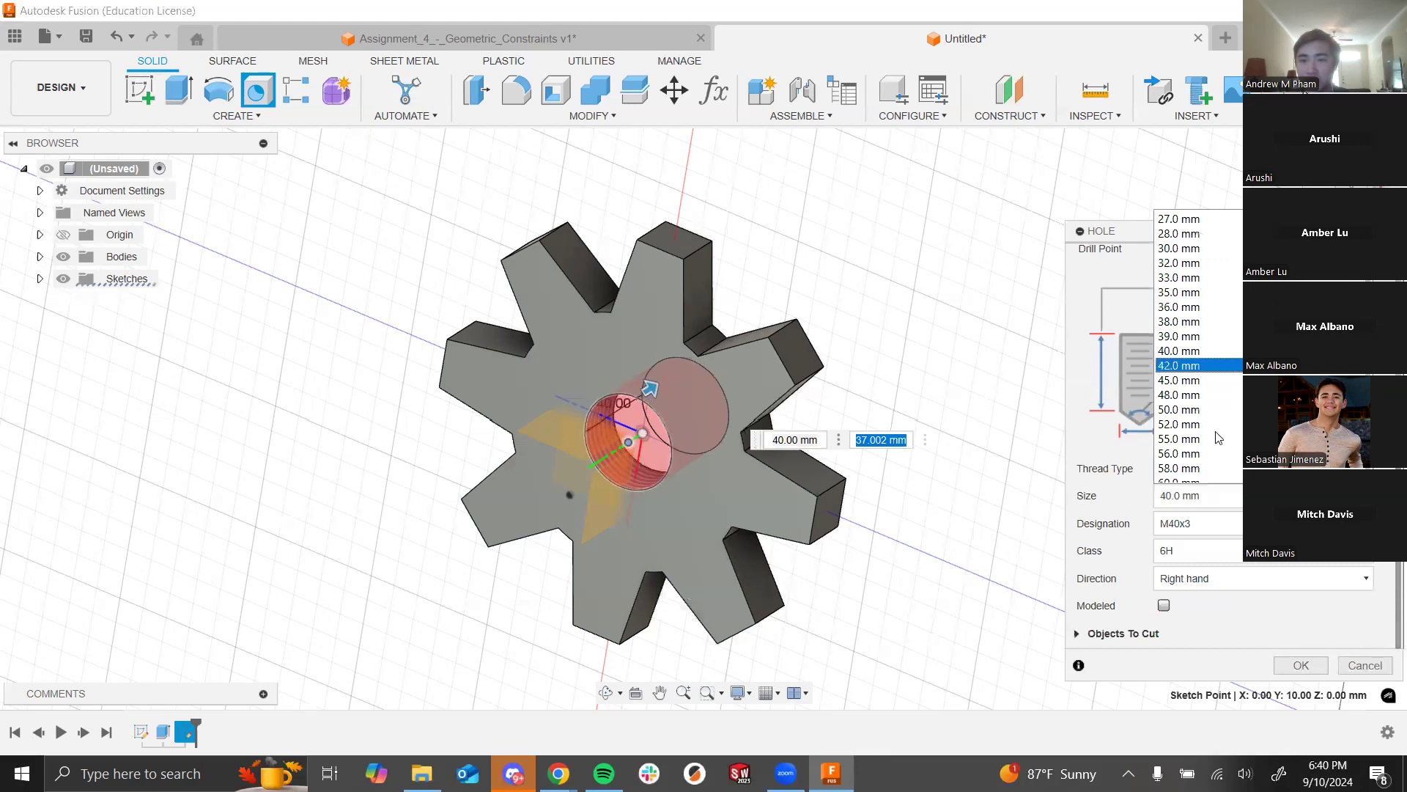
click(1211, 507)
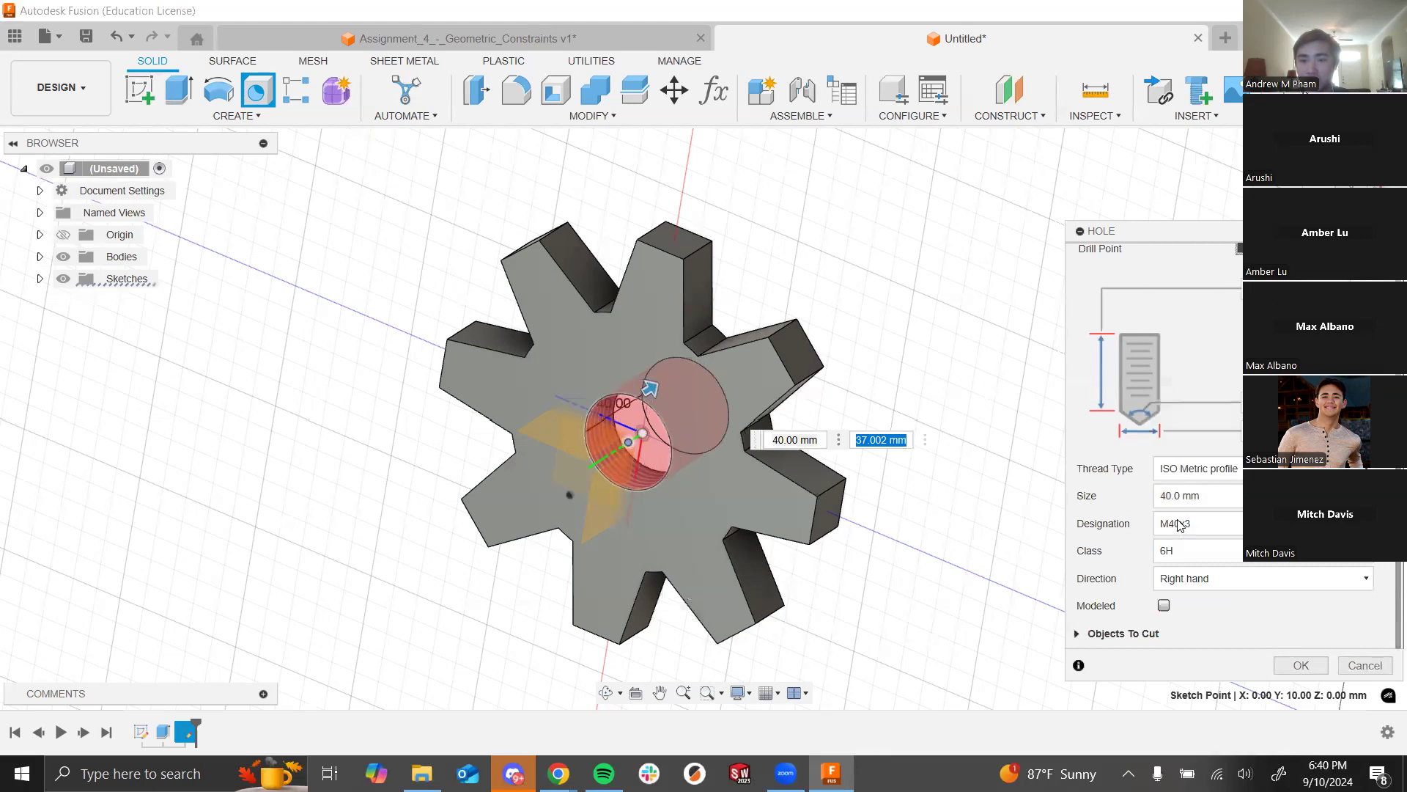
click(1235, 527)
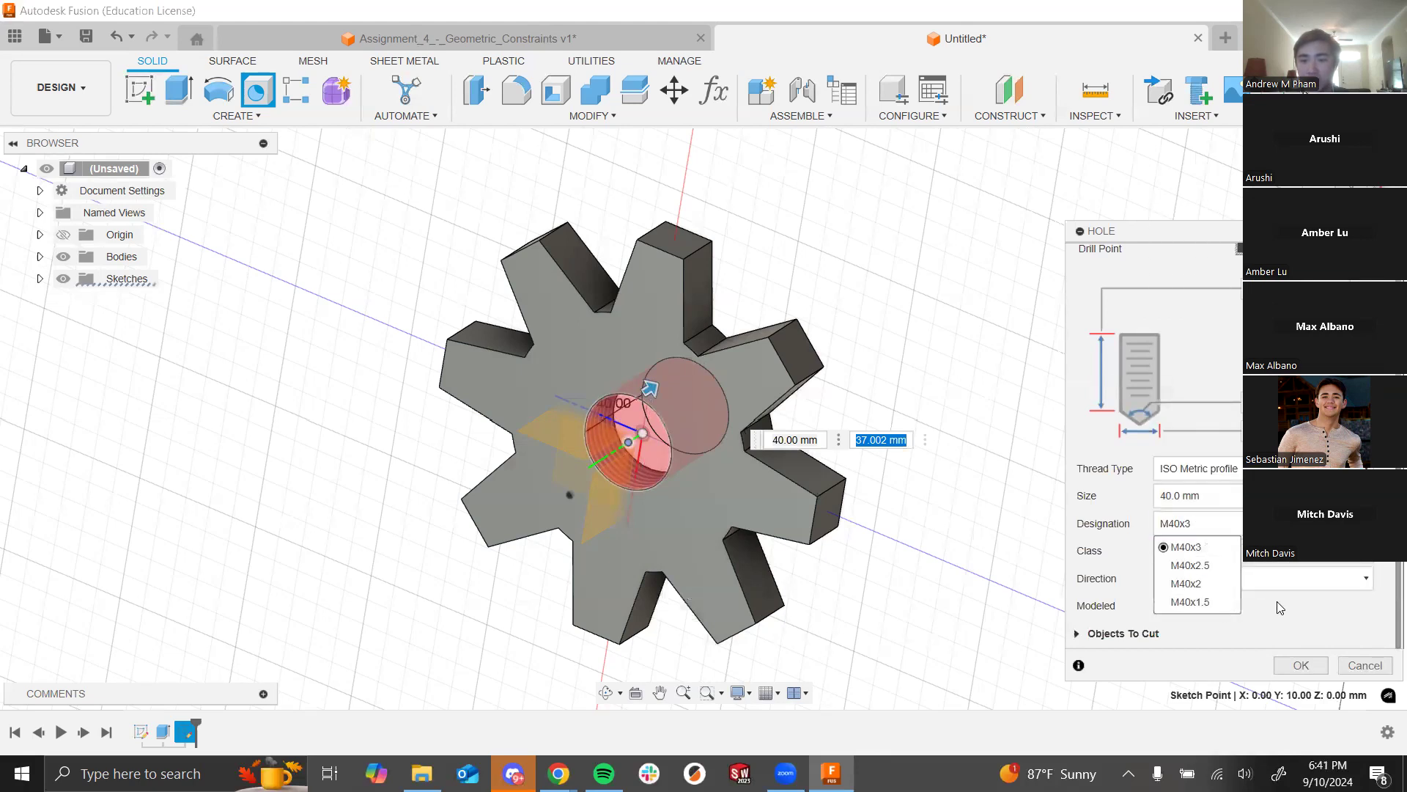
click(1236, 530)
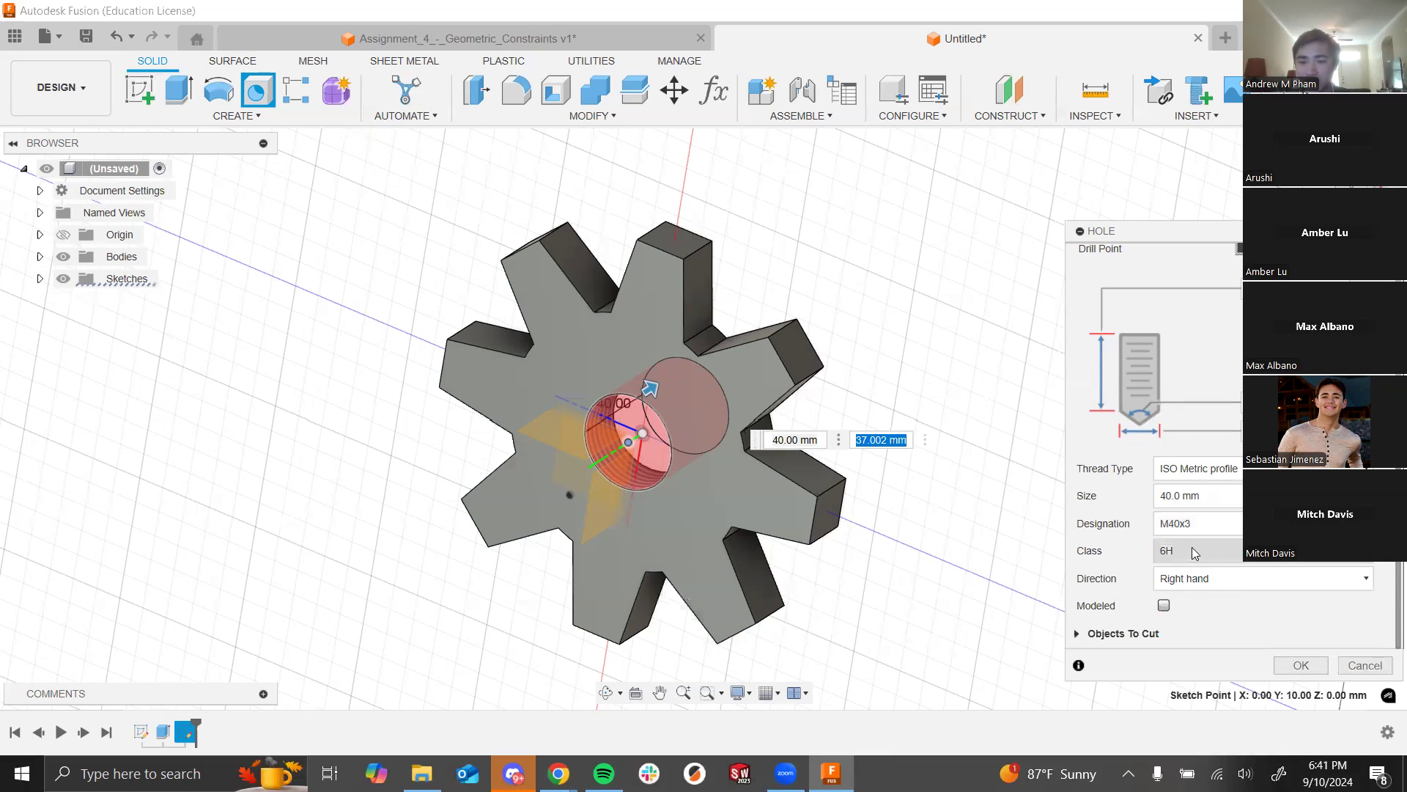
Step: Set the hole extent to All and try an 8.0 mm M8x1.25 thread size
scroll(1173, 513, up, 5)
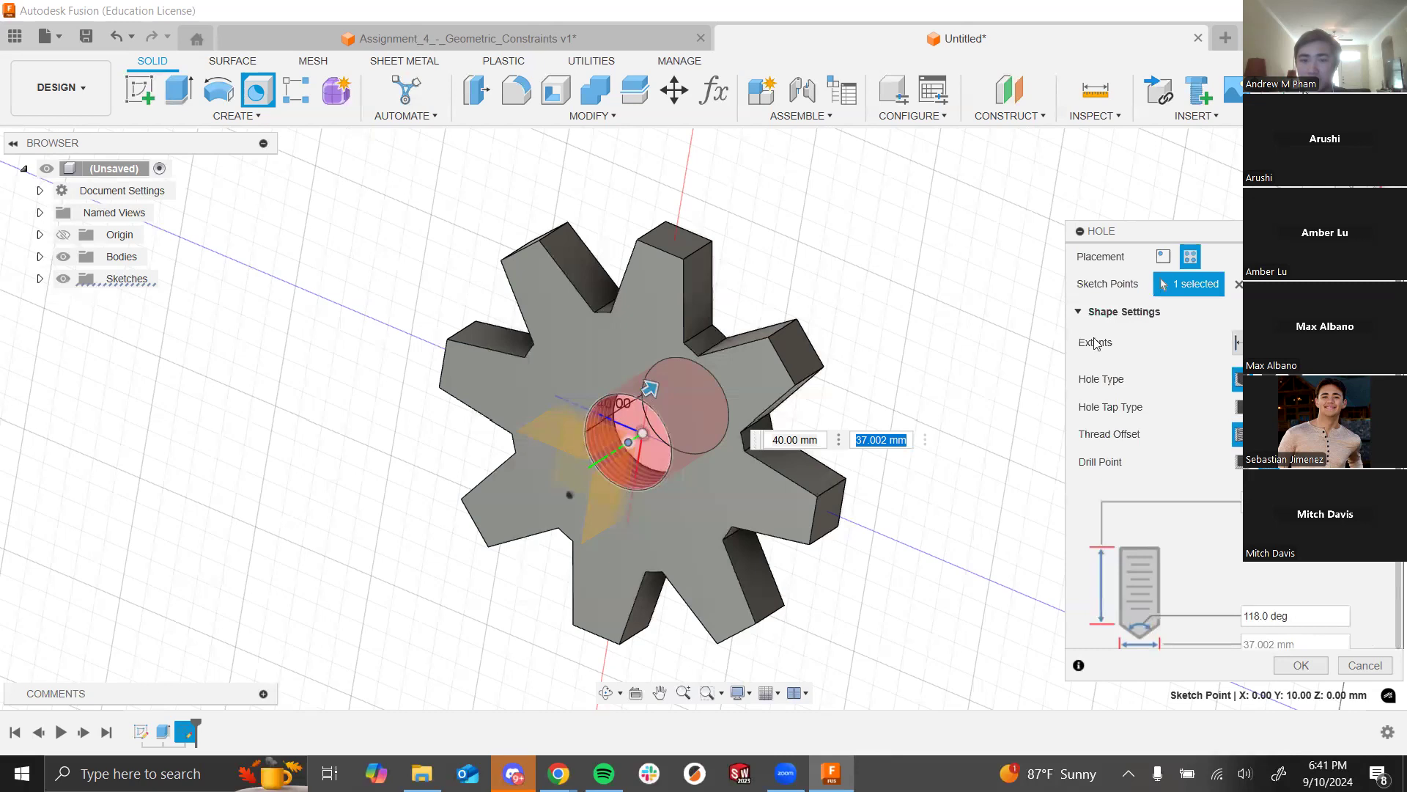
click(1249, 342)
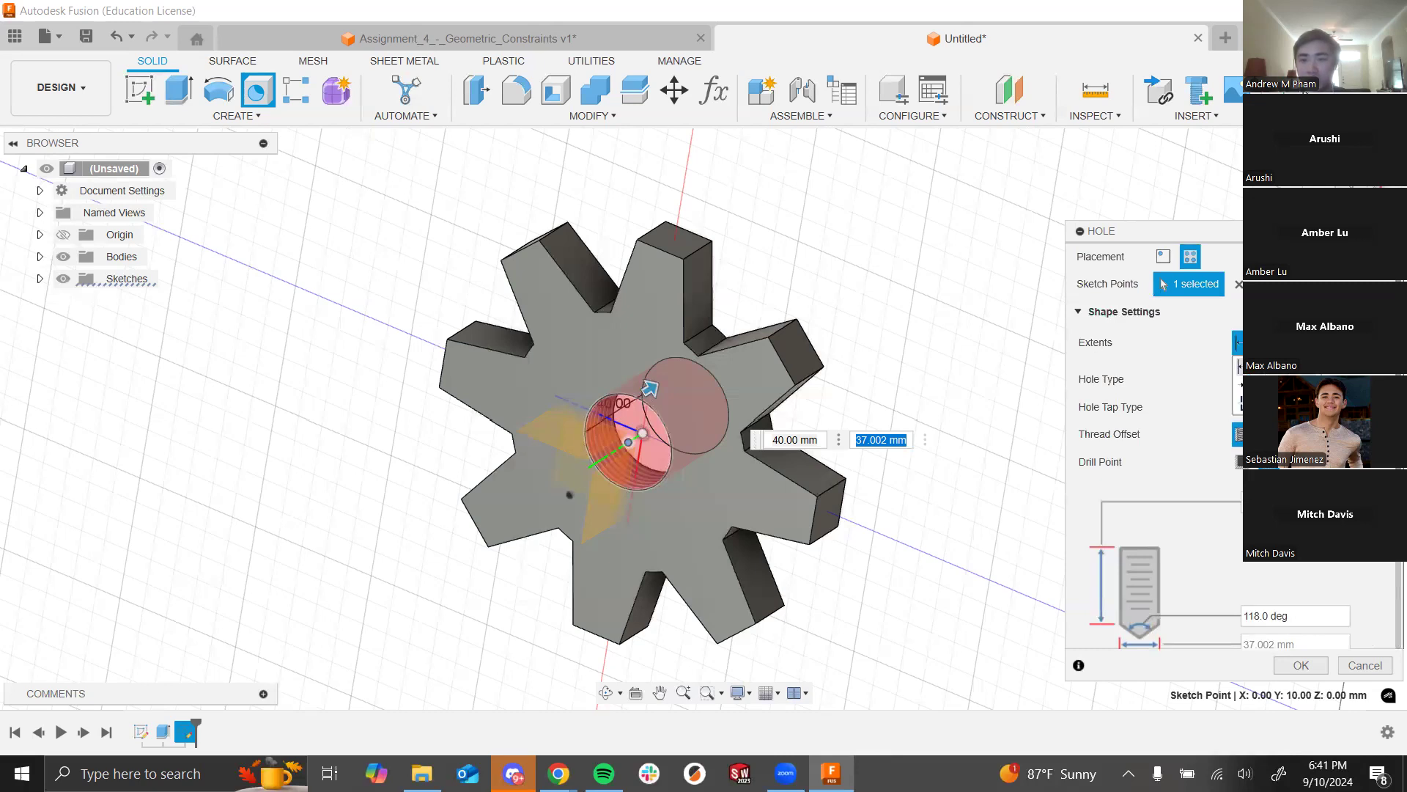
click(1255, 403)
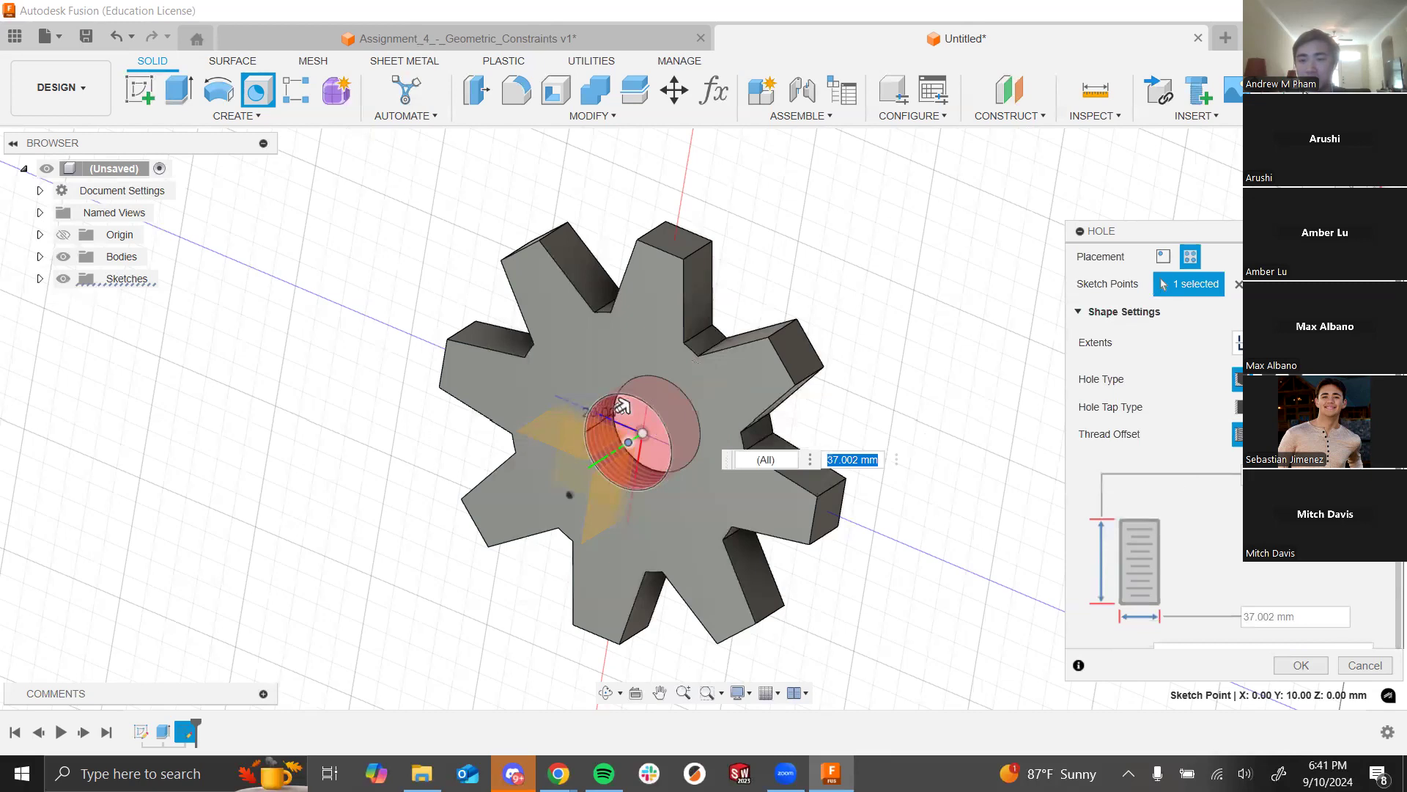
scroll(1201, 492, down, 3)
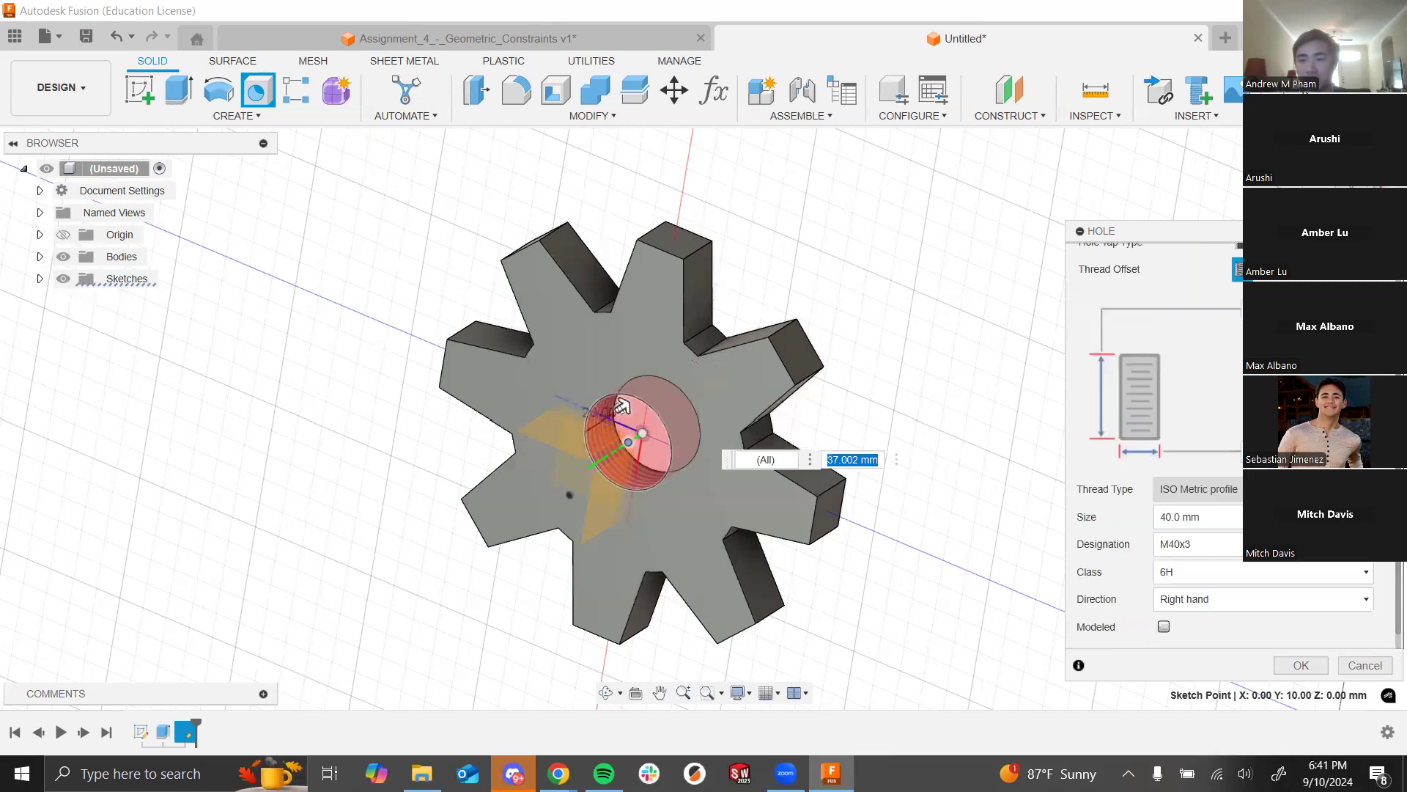
click(1208, 546)
click(1233, 517)
scroll(1198, 399, up, 8)
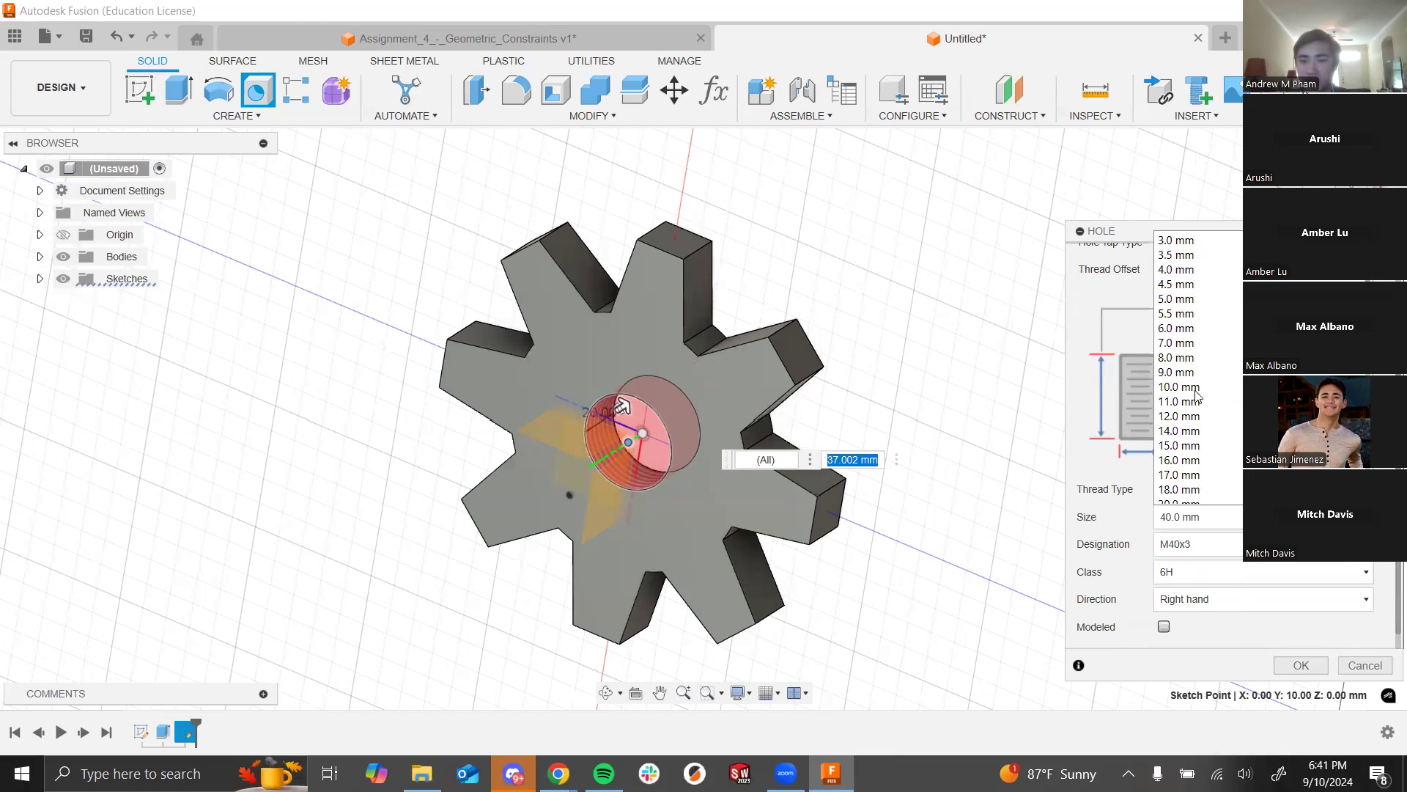
click(1205, 358)
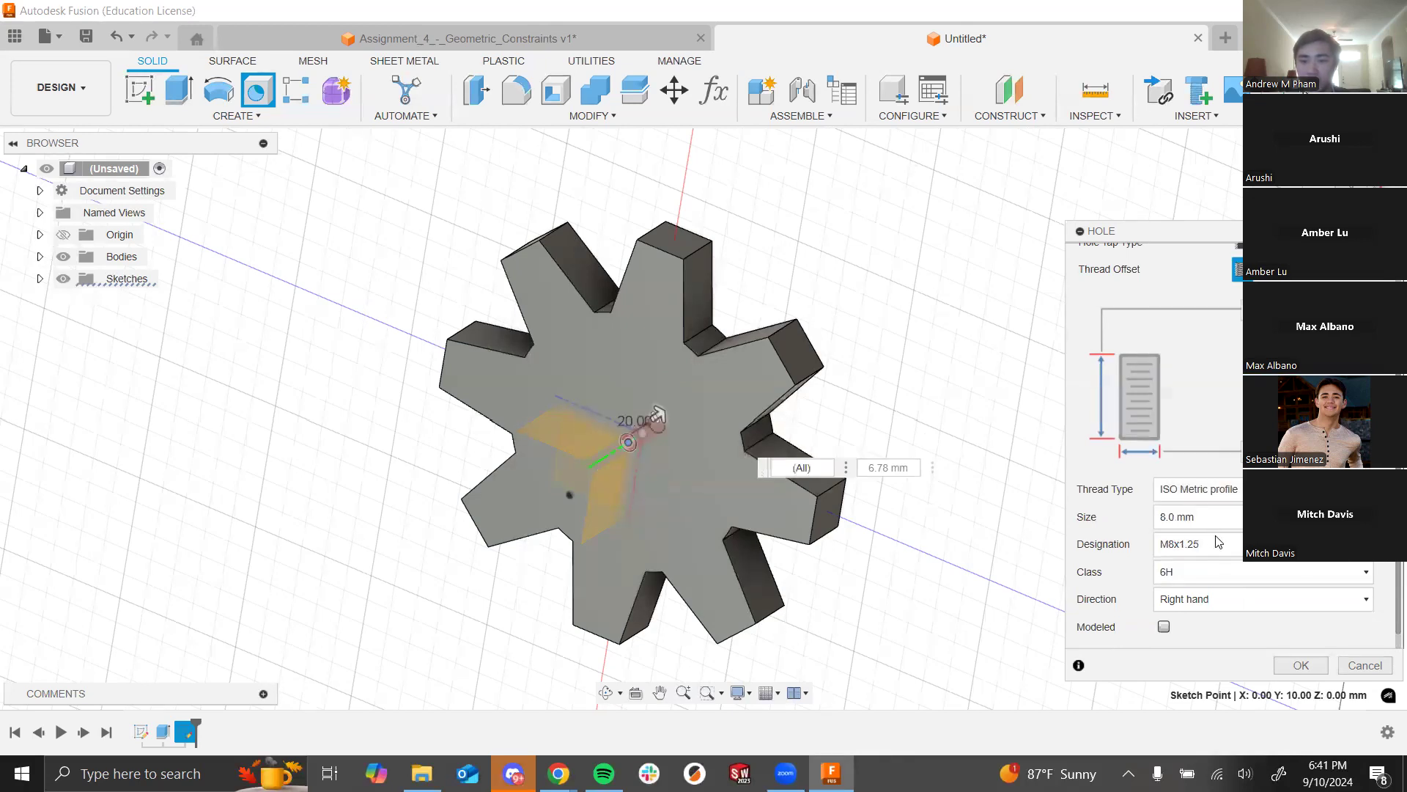
click(1223, 542)
click(1202, 569)
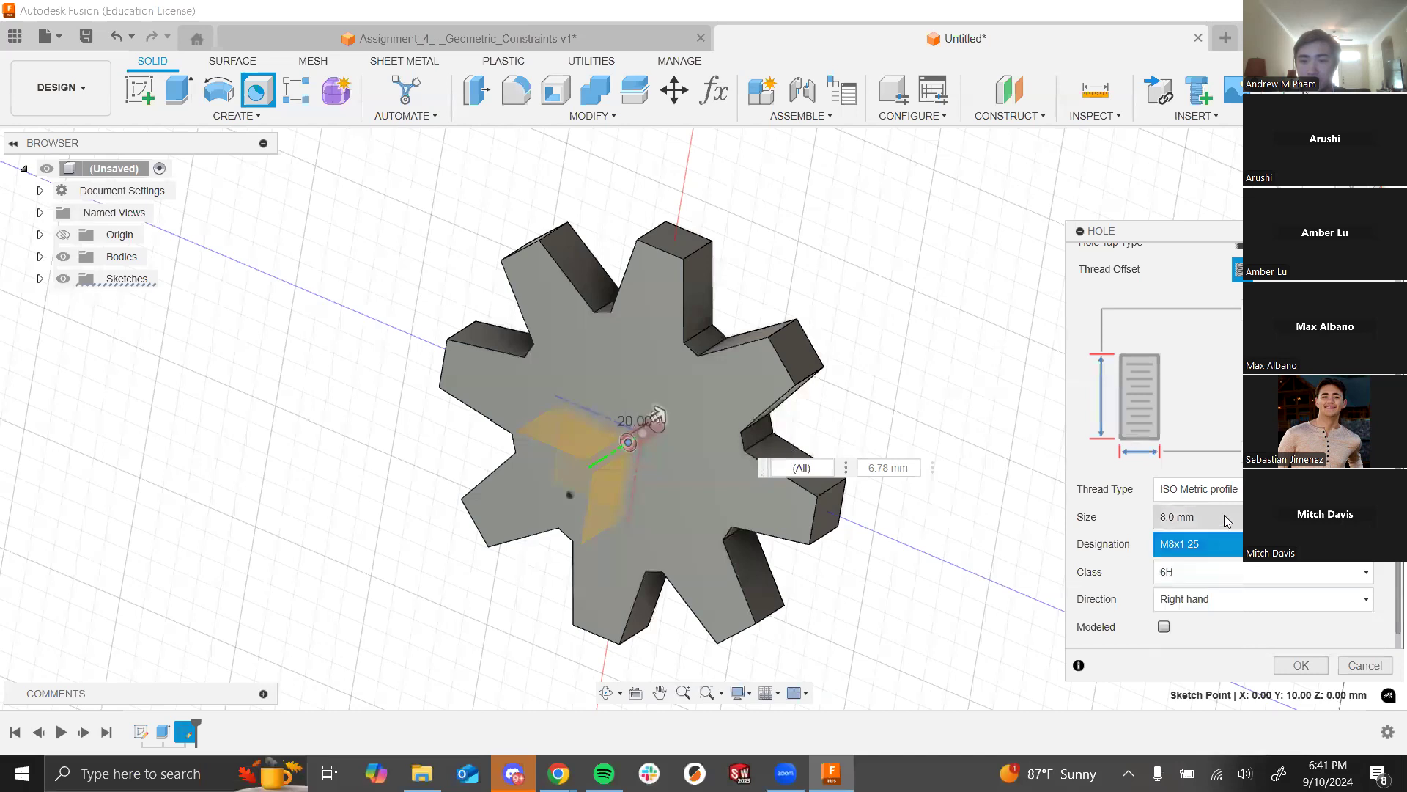
Step: Change the thread size to 28.0 mm (M28x2) and create the threaded hole
click(1209, 517)
scroll(1203, 447, down, 4)
scroll(1202, 440, up, 3)
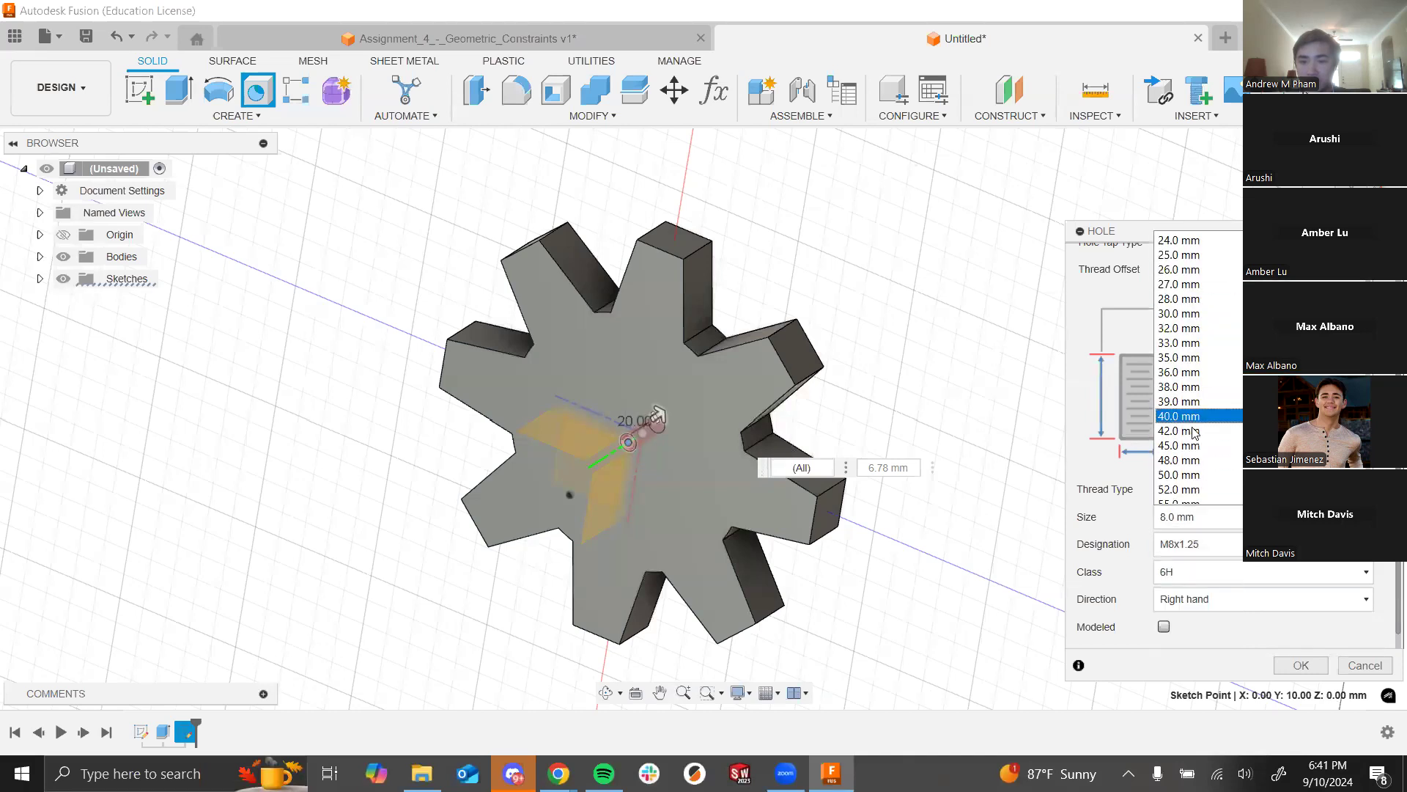
click(1211, 301)
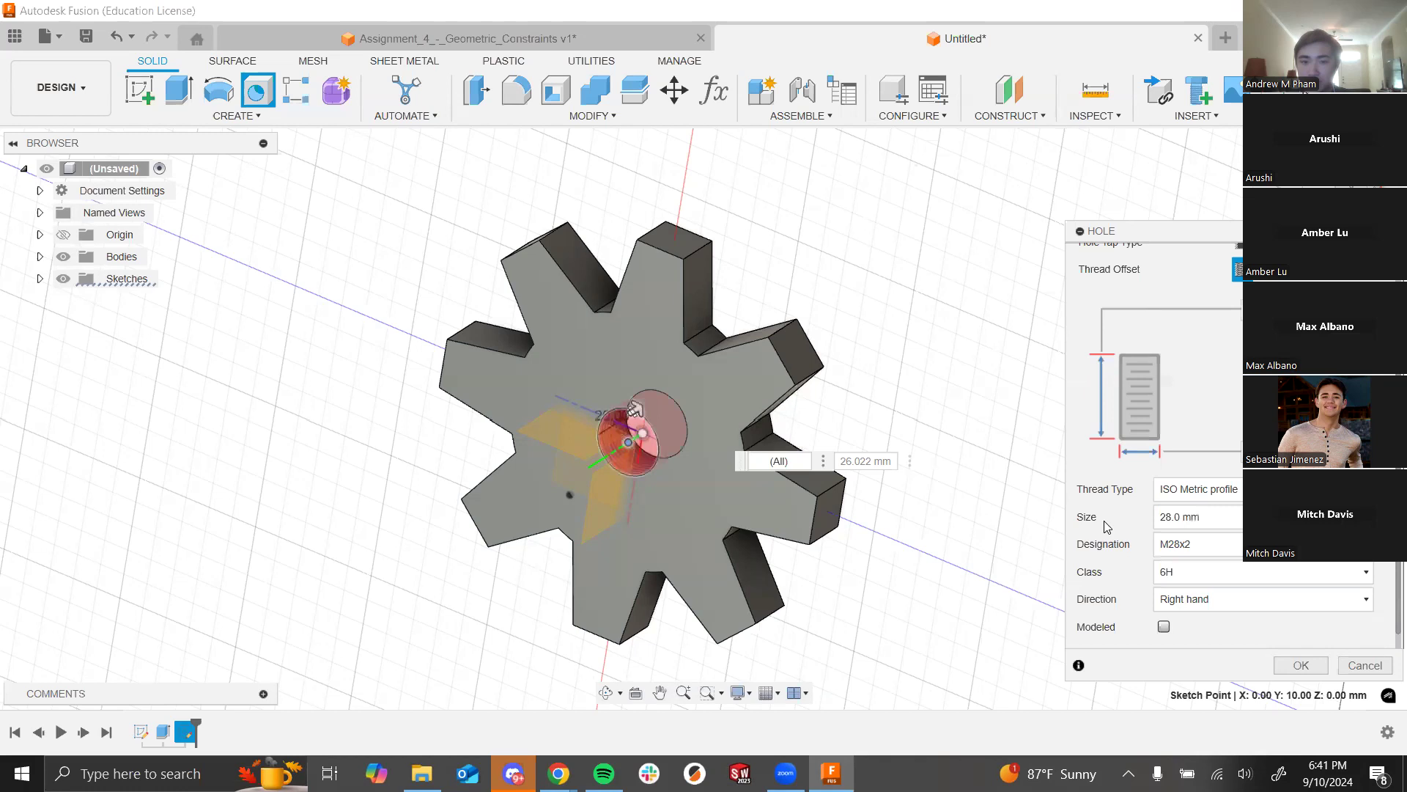
click(1208, 569)
click(1122, 521)
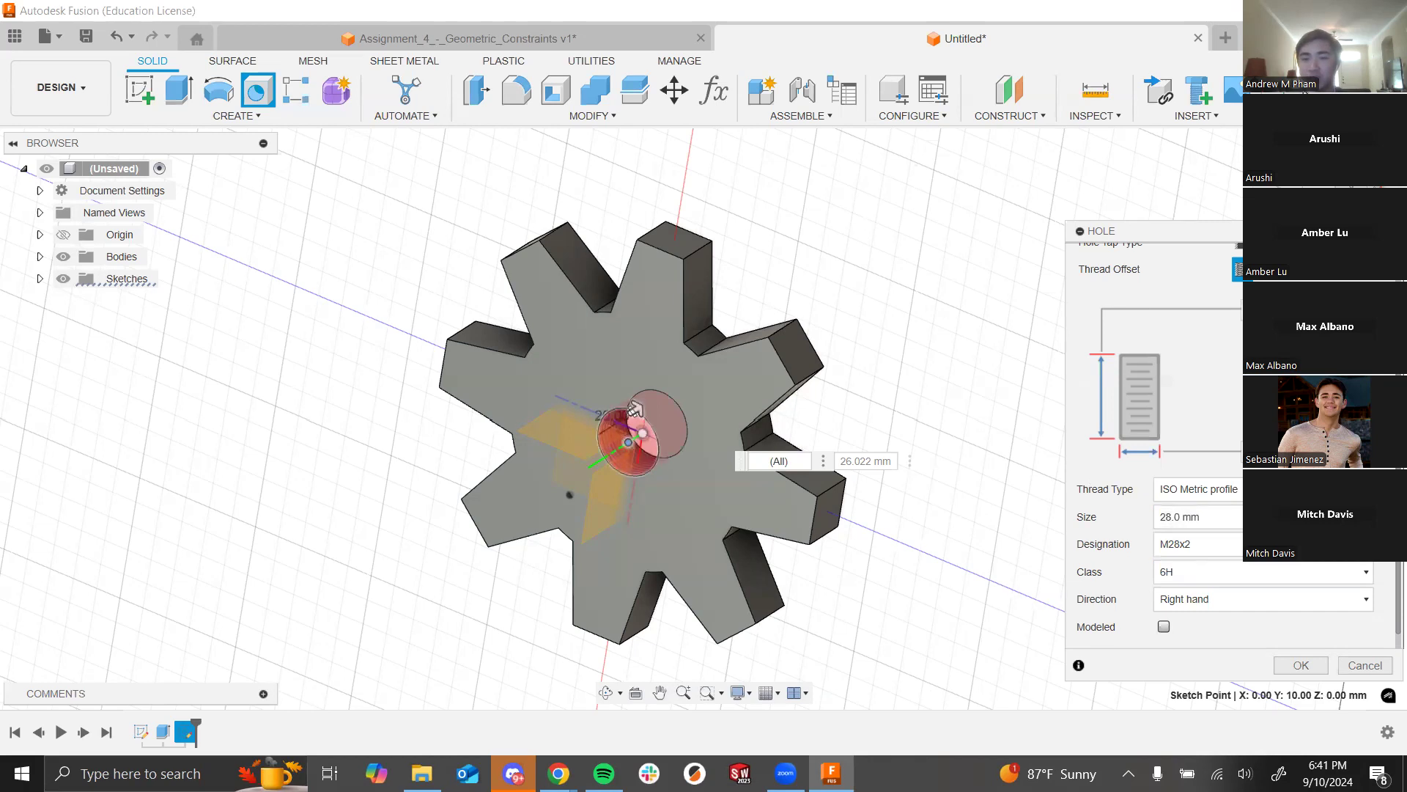
click(1296, 667)
scroll(627, 475, up, 5)
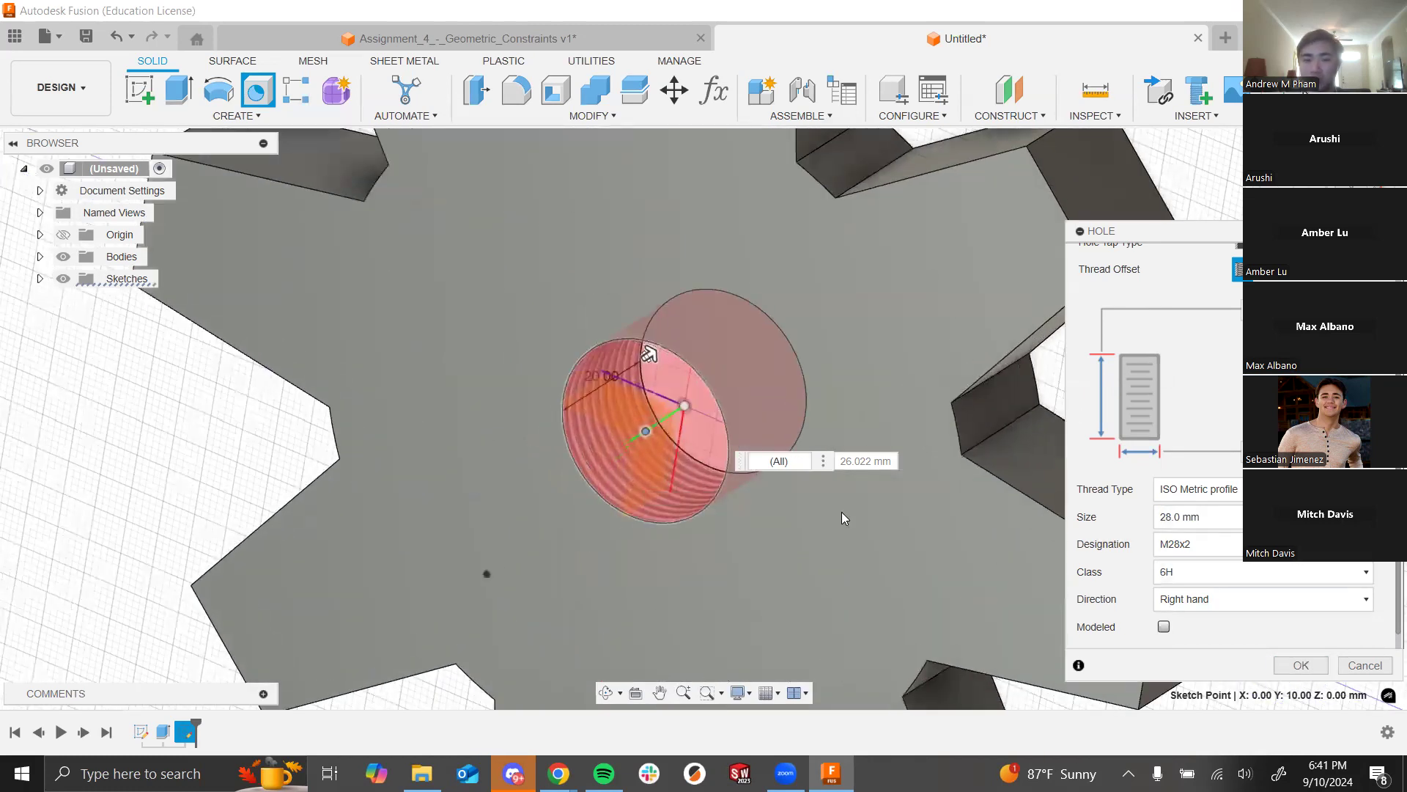
click(1301, 665)
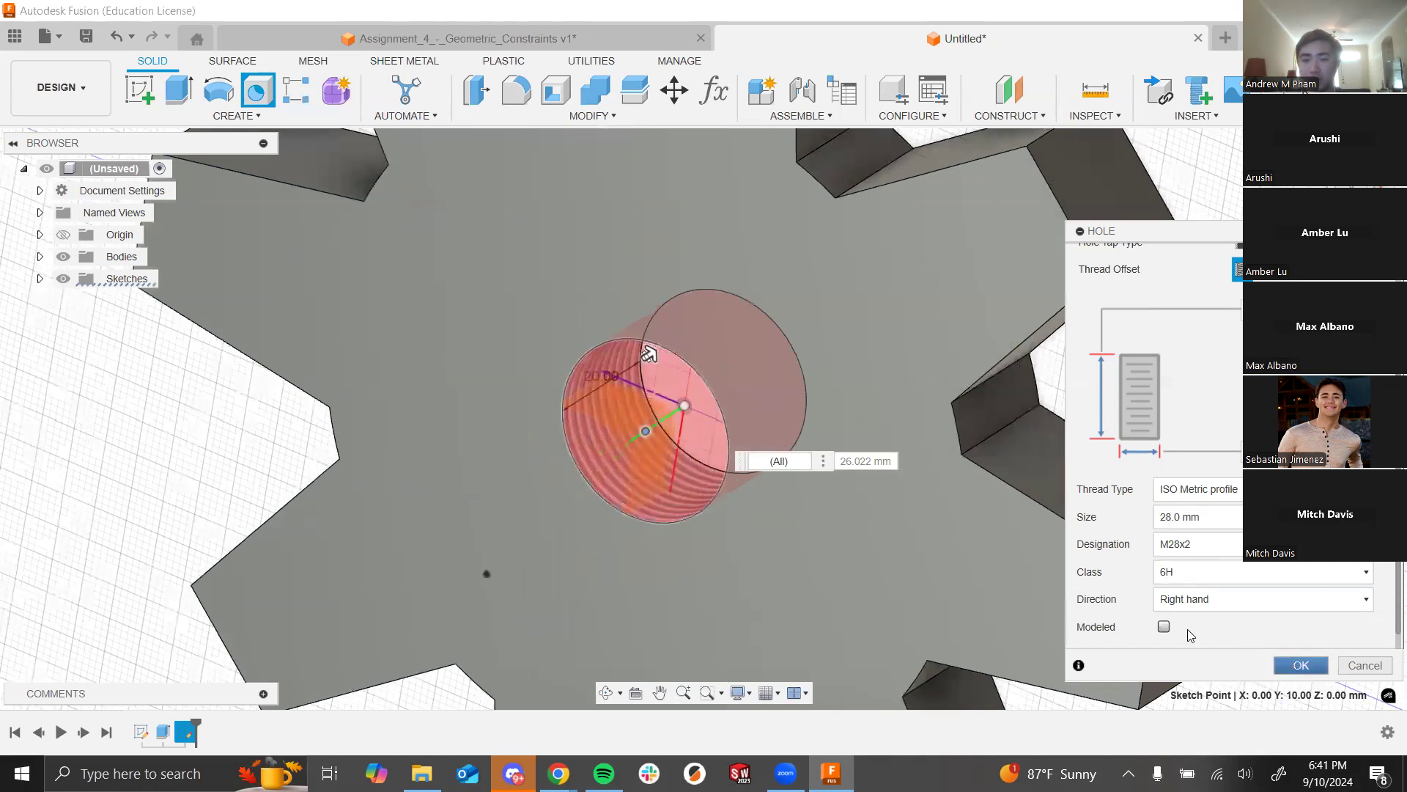
scroll(597, 493, up, 10)
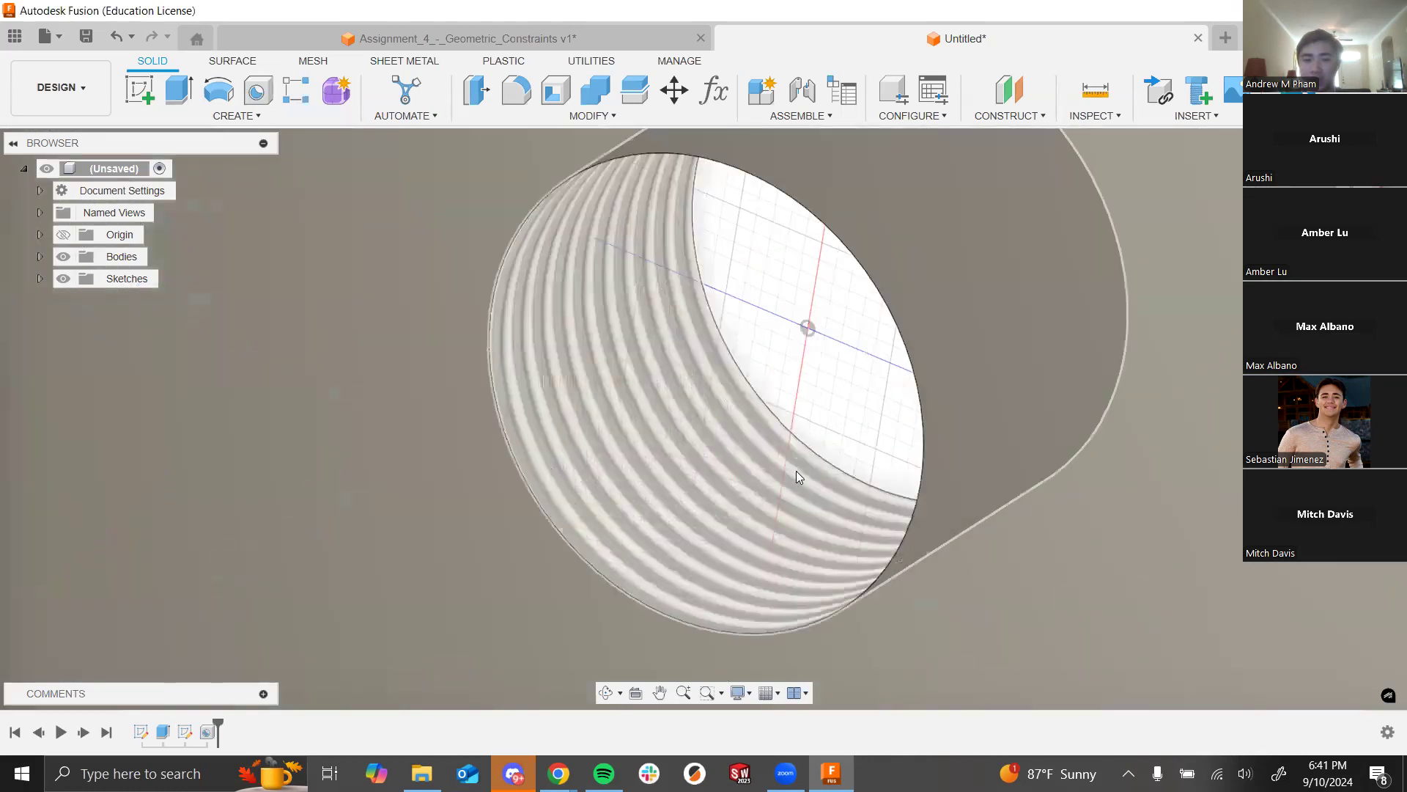
shift+middle_drag(846, 396, 826, 434)
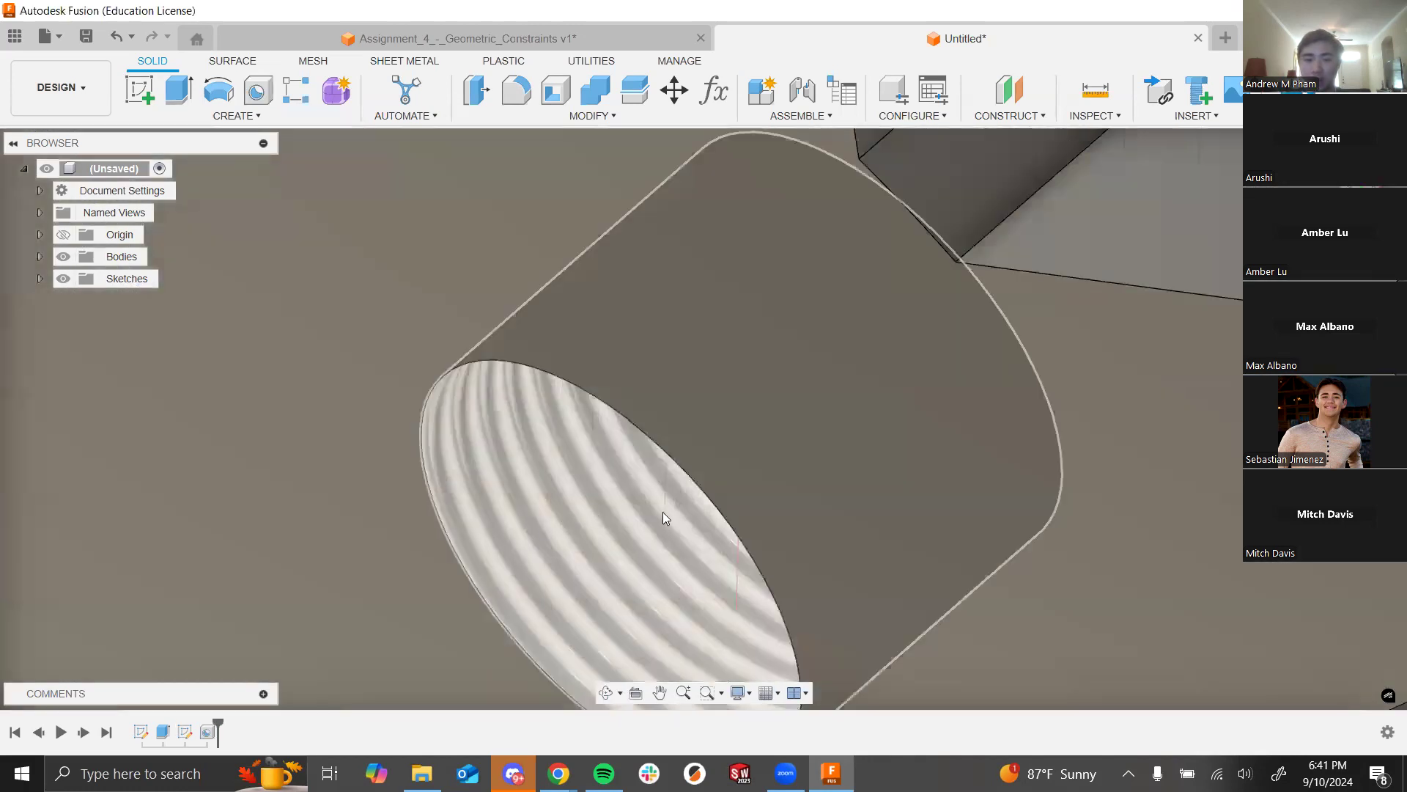
scroll(616, 563, down, 6)
shift+middle_drag(761, 507, 1217, 434)
shift+middle_drag(1115, 462, 1084, 505)
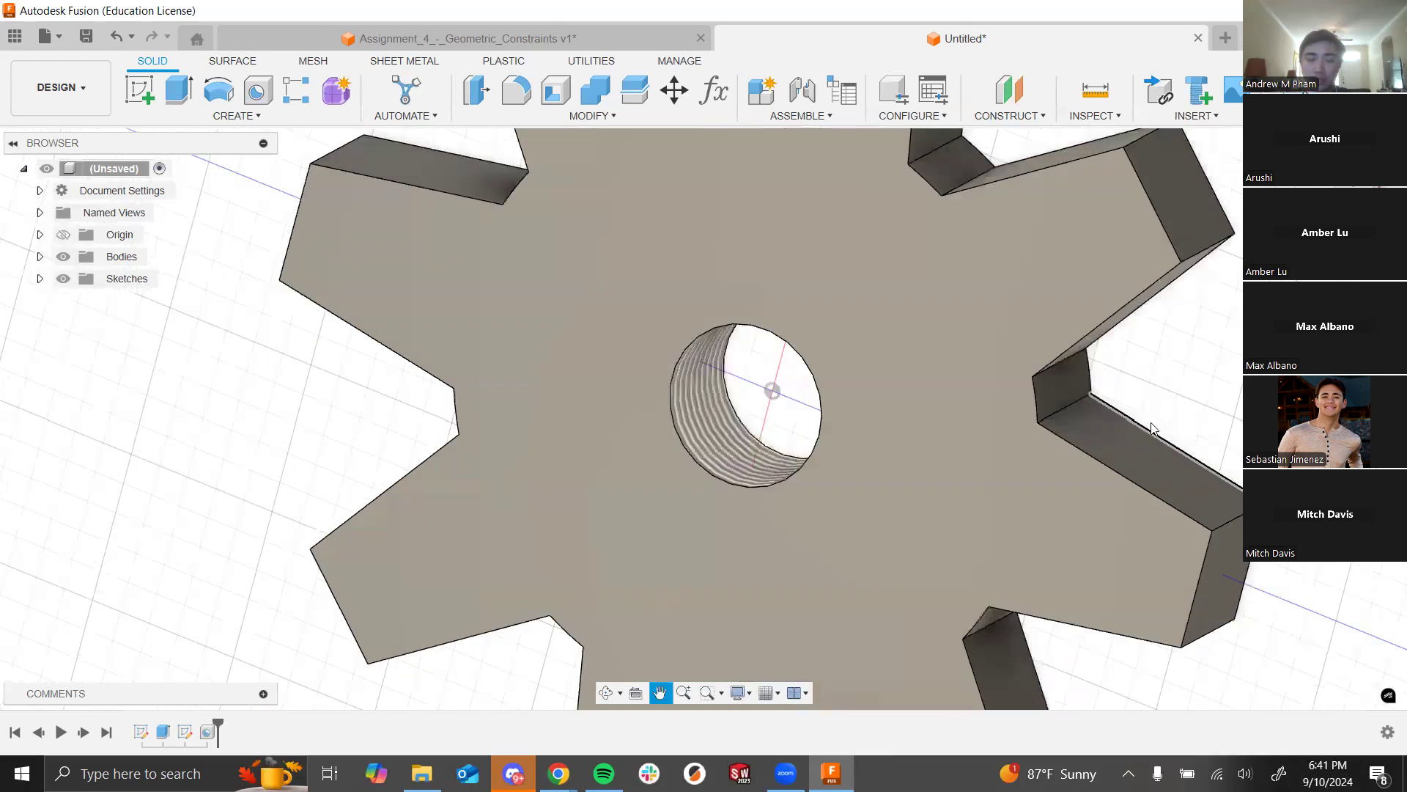
scroll(621, 498, down, 4)
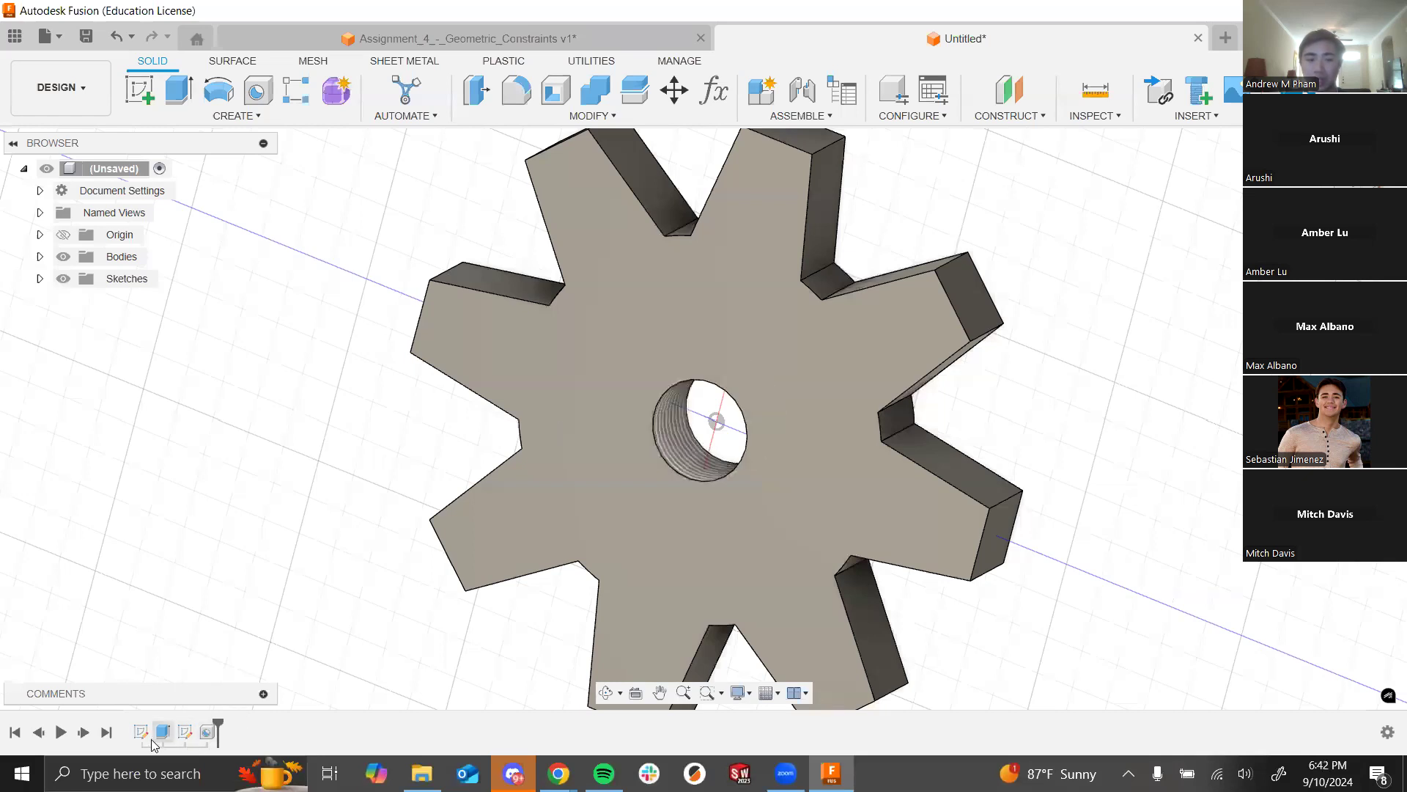
click(202, 736)
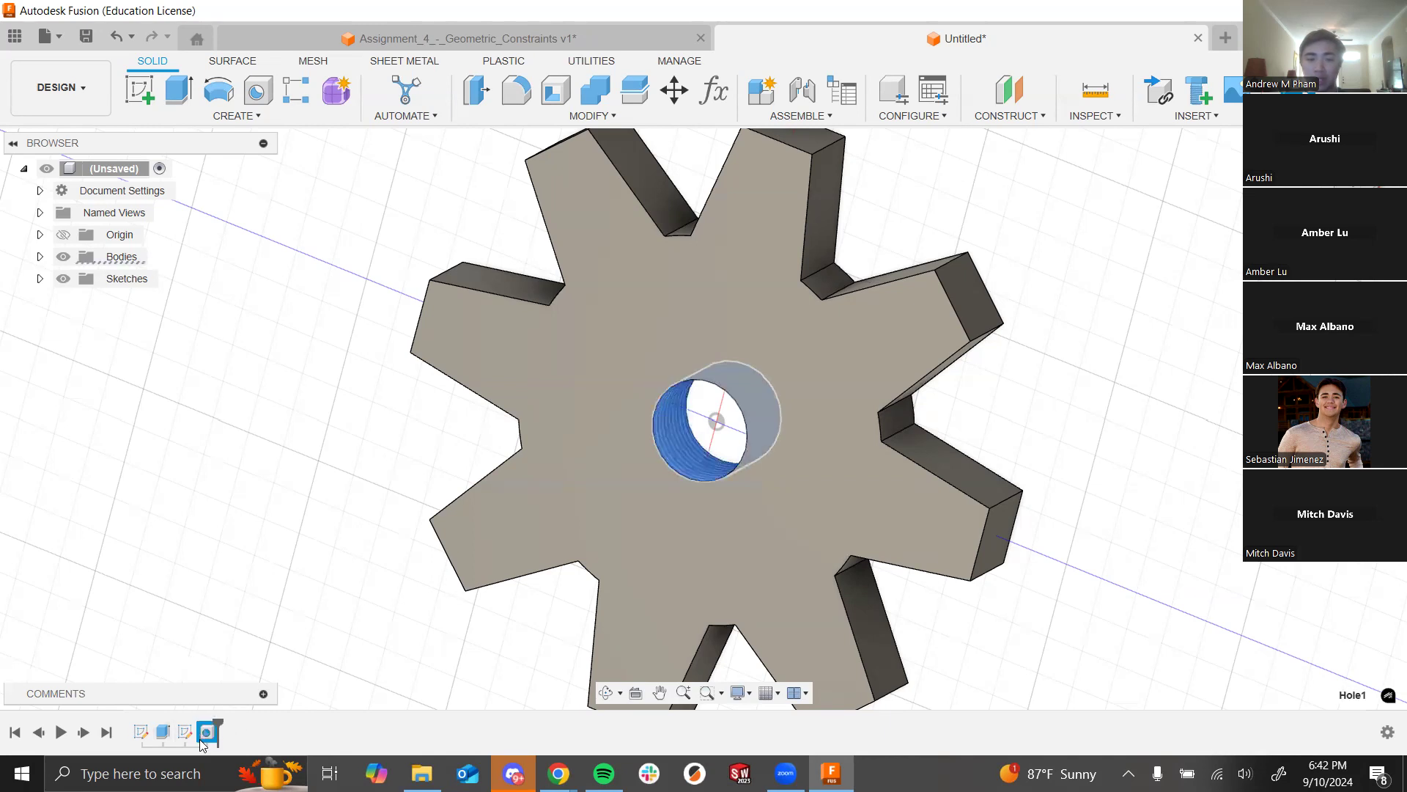
click(284, 615)
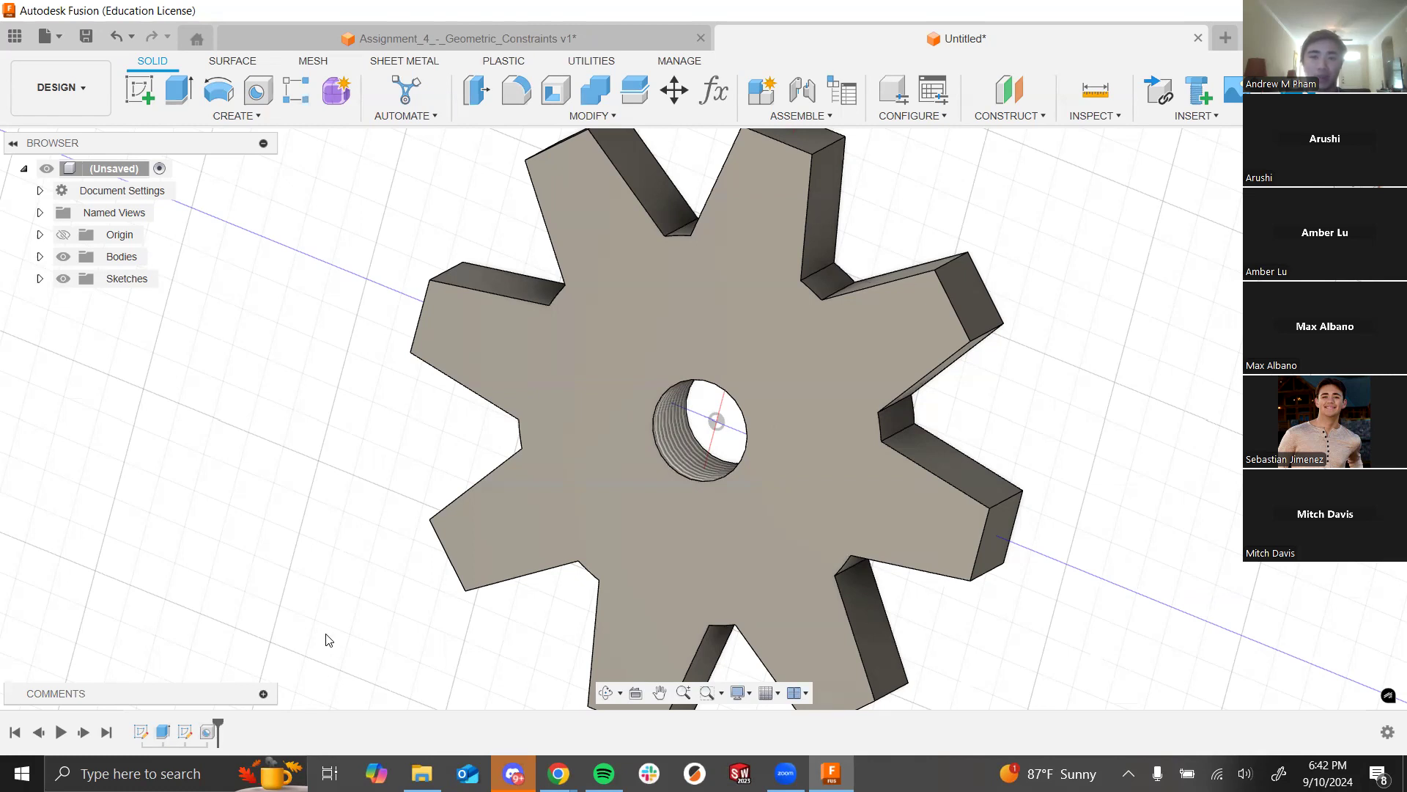
click(206, 733)
click(334, 570)
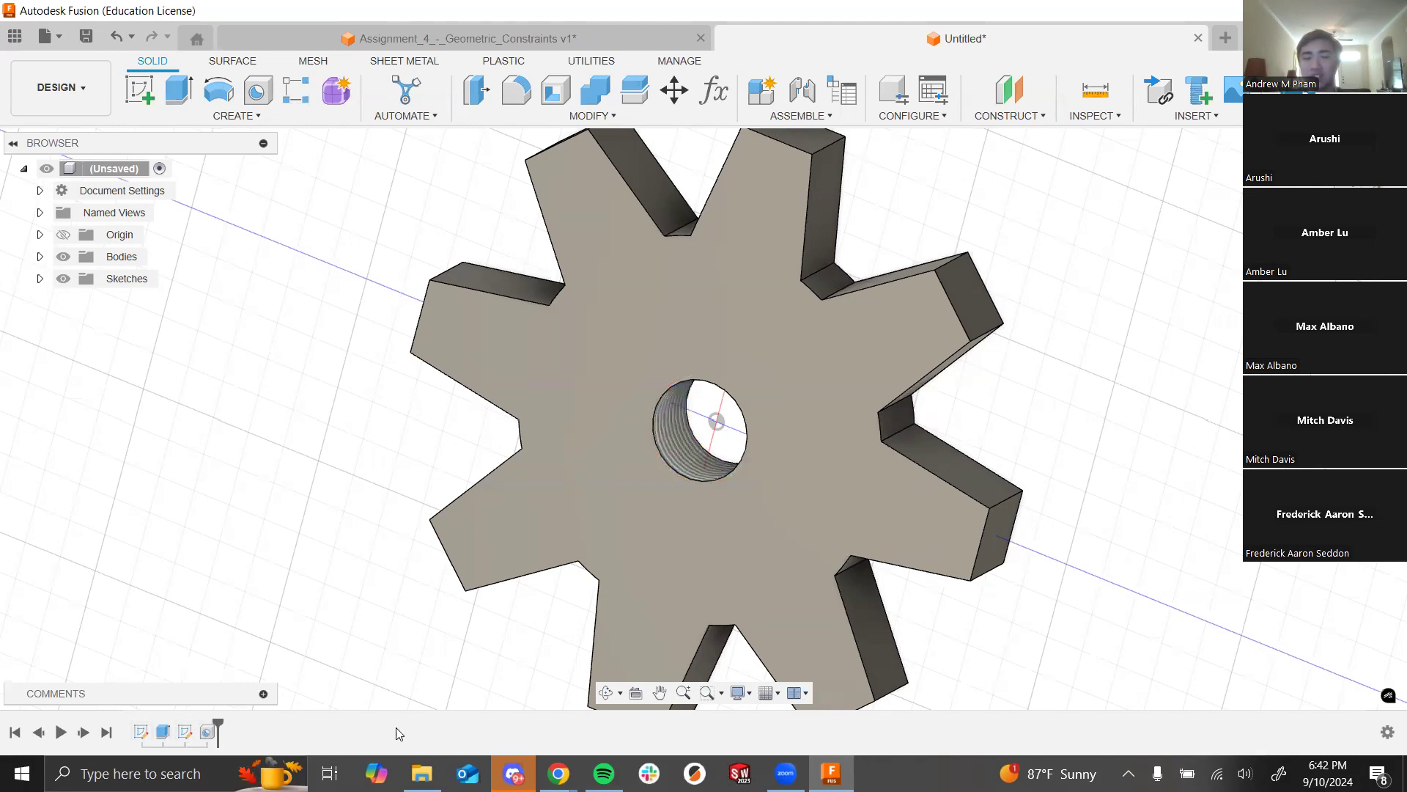
click(208, 732)
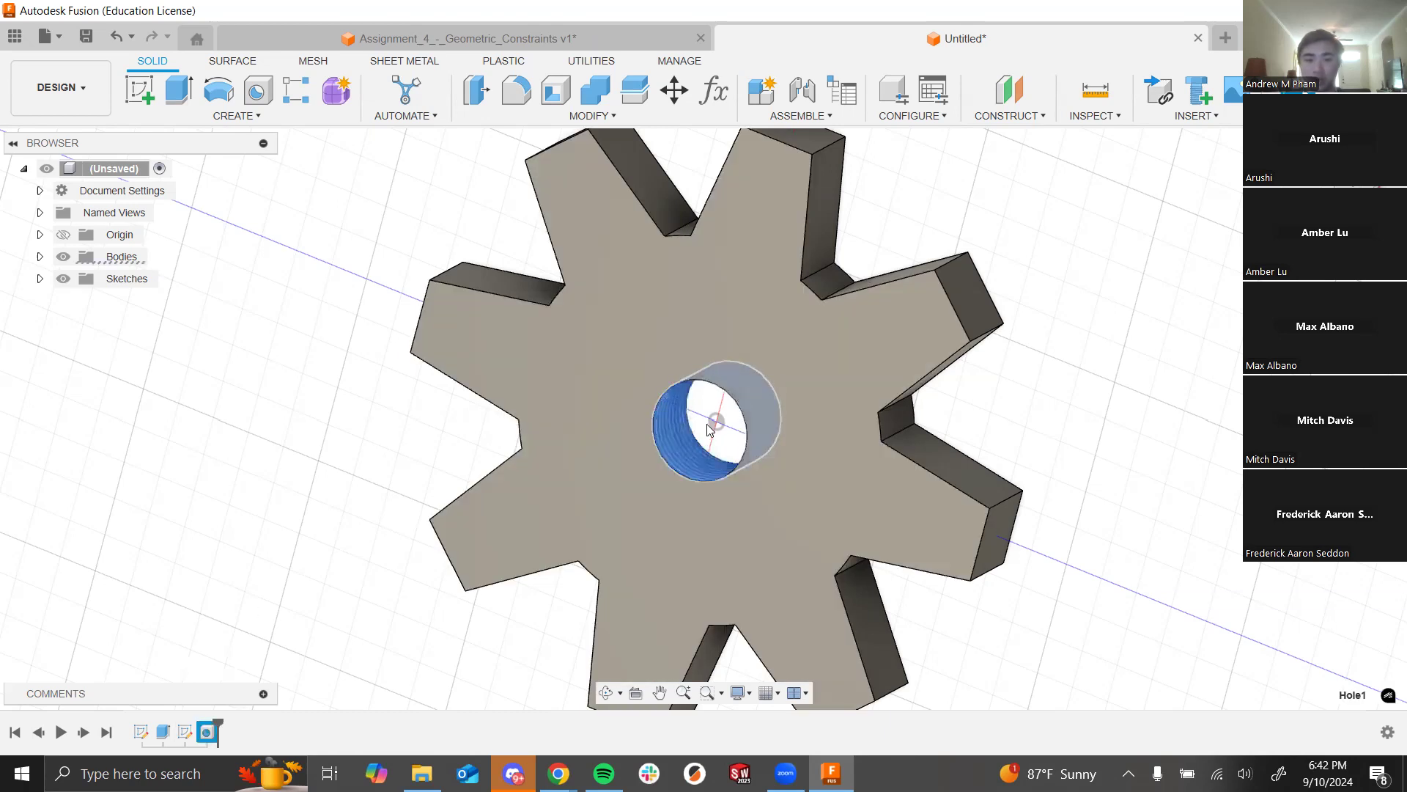
click(424, 434)
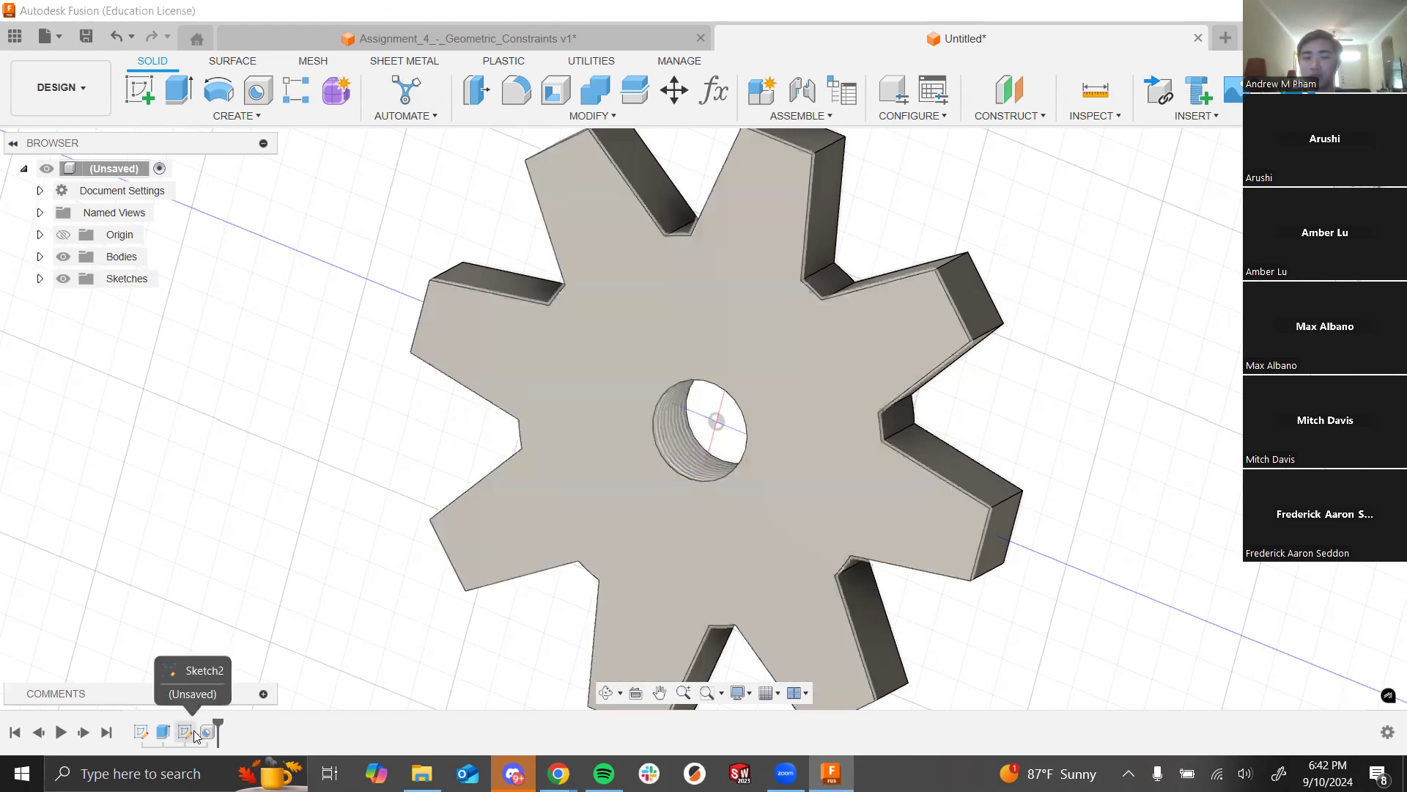
right_click(207, 731)
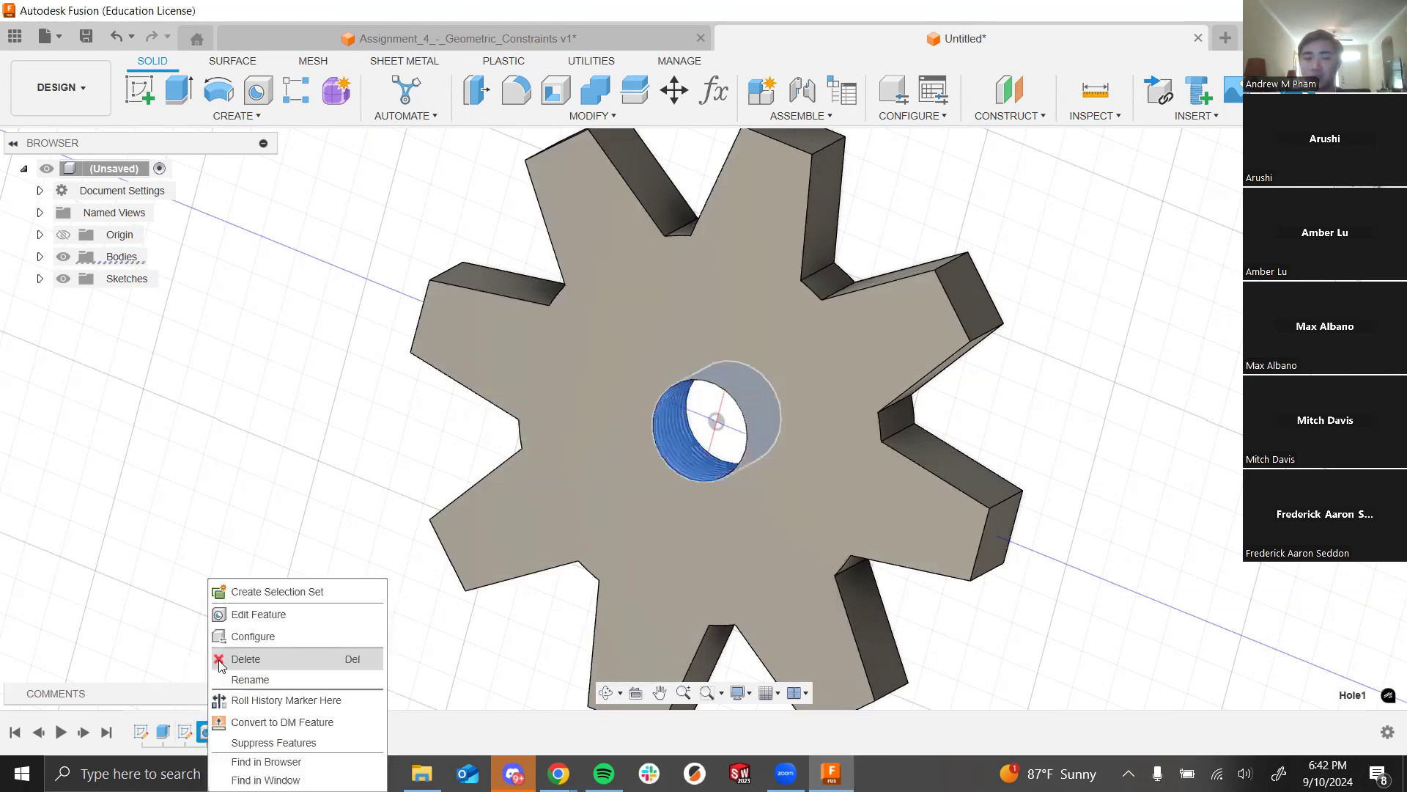
click(253, 614)
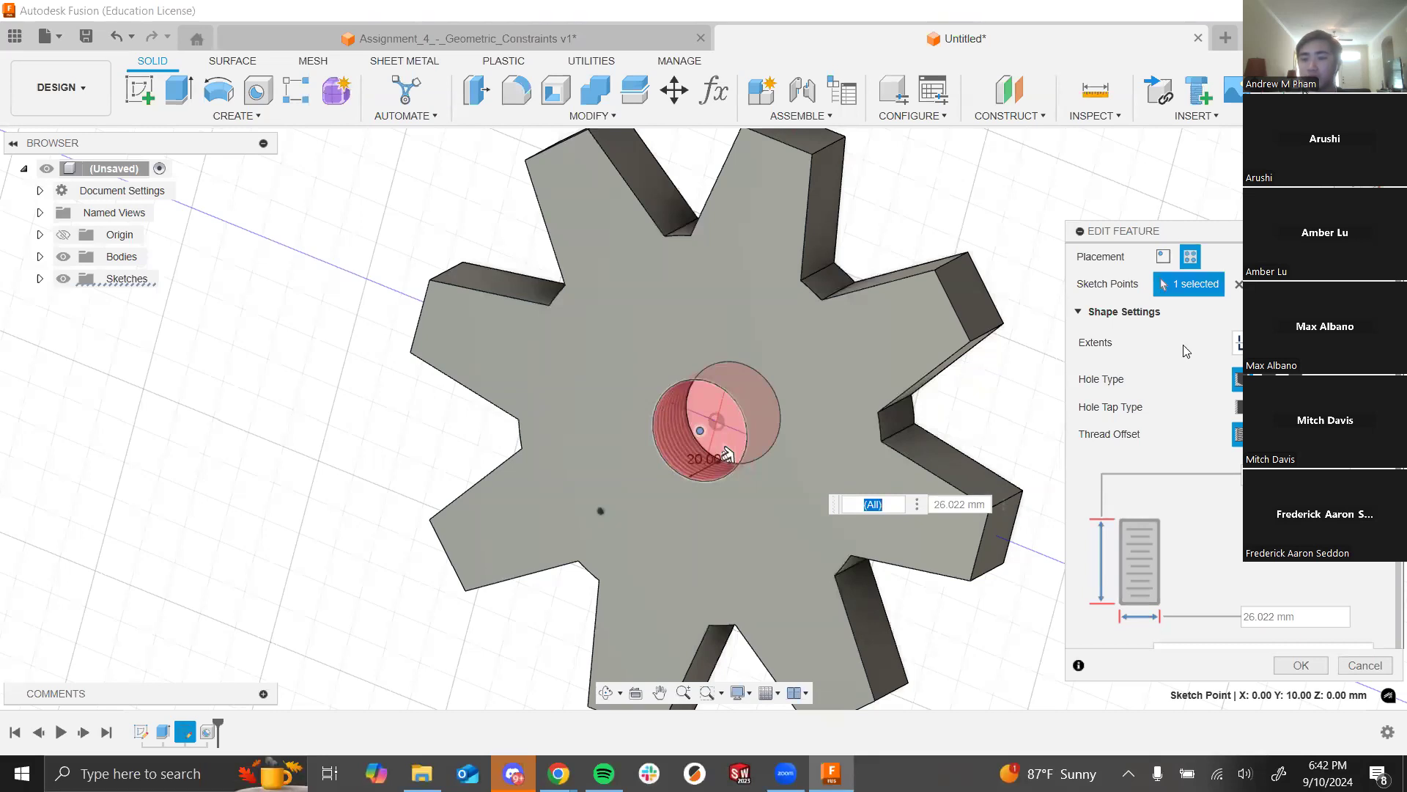
click(1301, 664)
shift+middle_drag(1102, 455, 1079, 480)
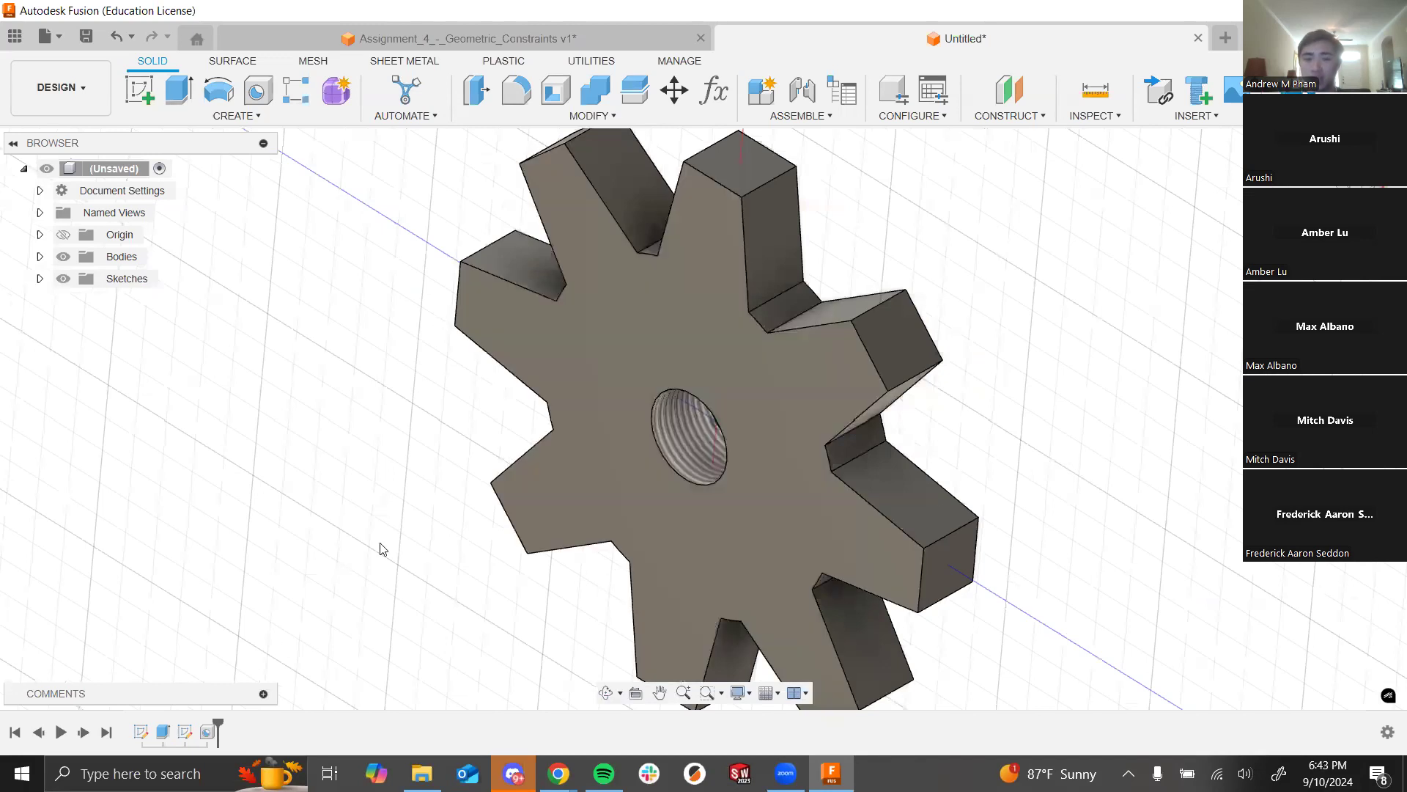
shift+middle_drag(743, 449, 741, 569)
shift+middle_drag(518, 532, 524, 416)
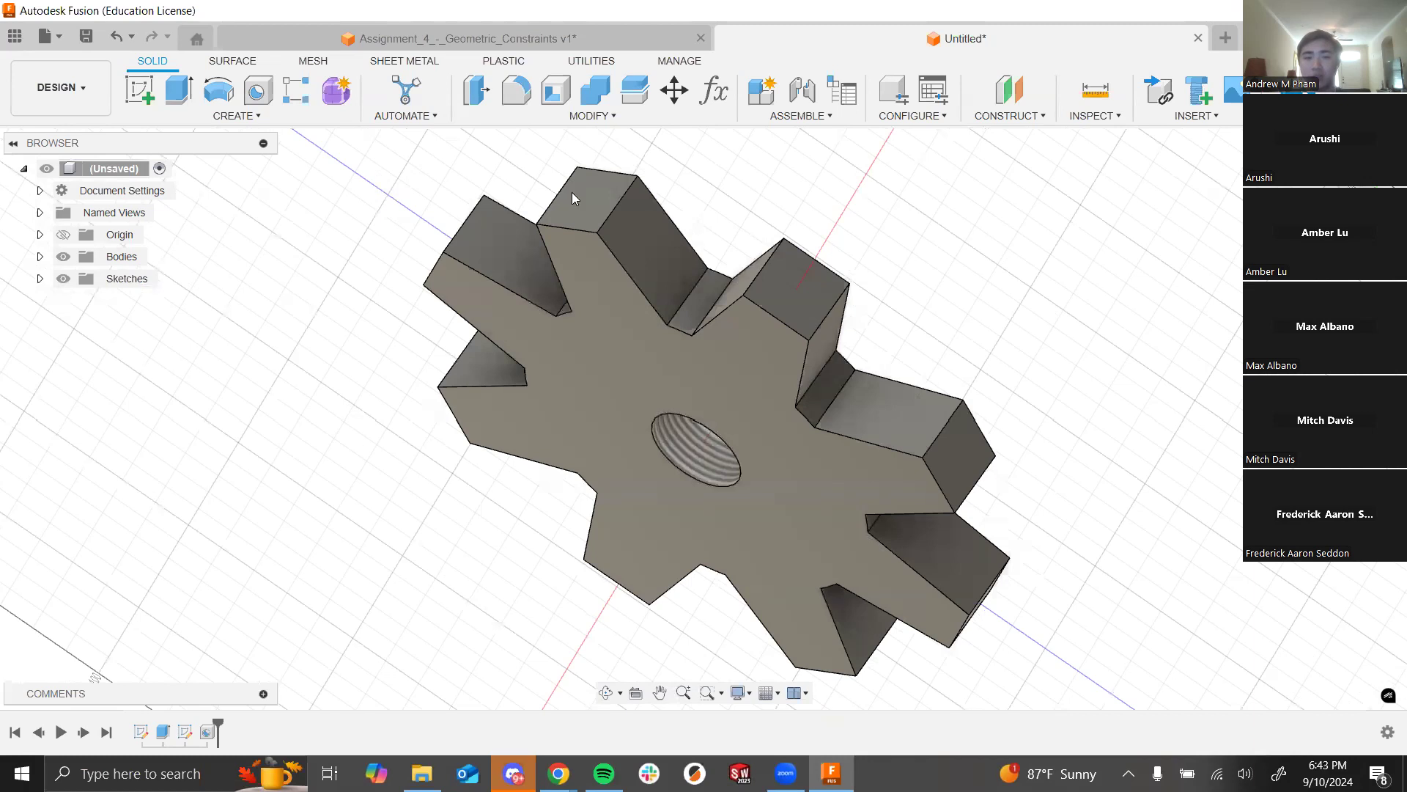
shift+middle_drag(851, 418, 693, 423)
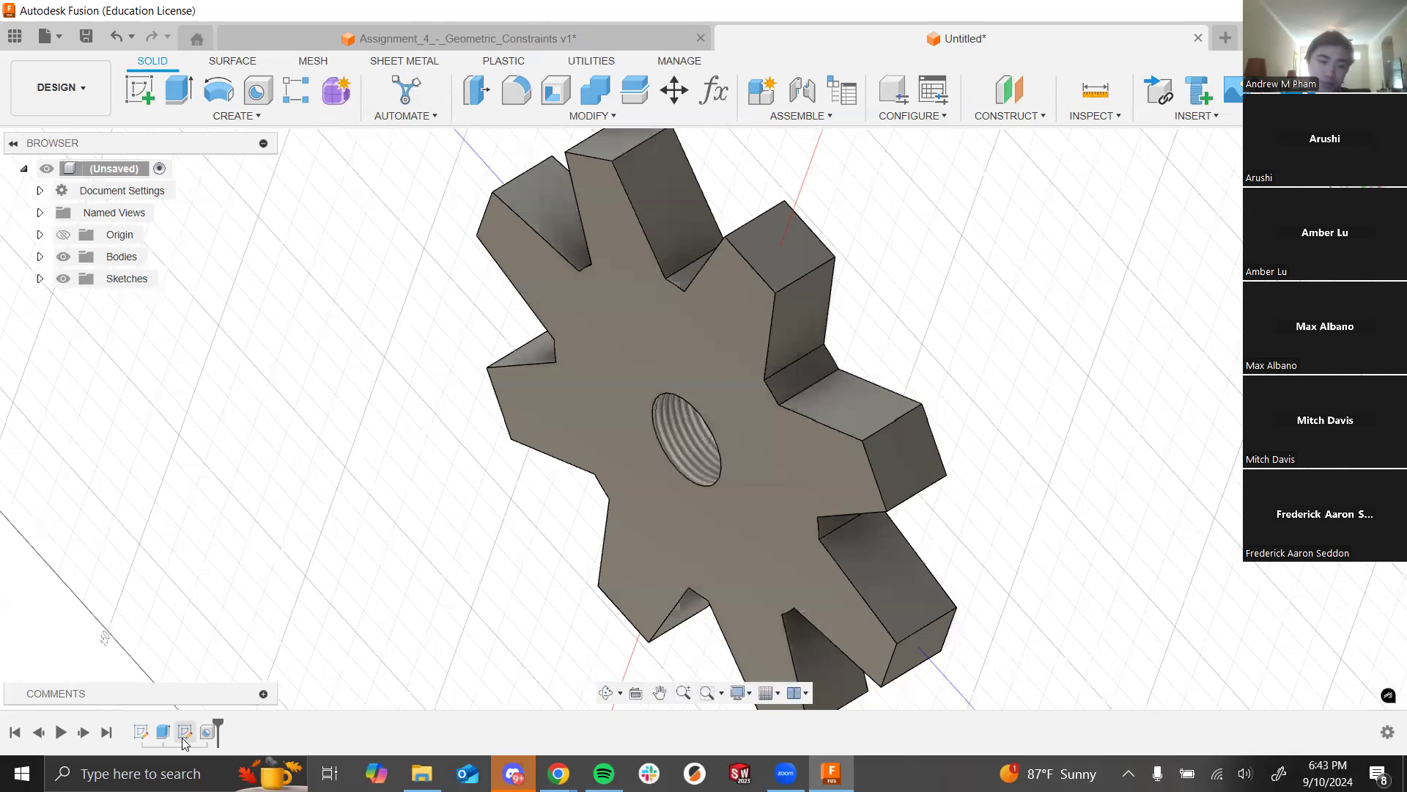
mouse_move(753, 484)
shift+middle_down()
mouse_move(788, 417)
mouse_move(677, 373)
mouse_move(624, 428)
mouse_move(758, 404)
mouse_move(768, 416)
shift+middle_up()
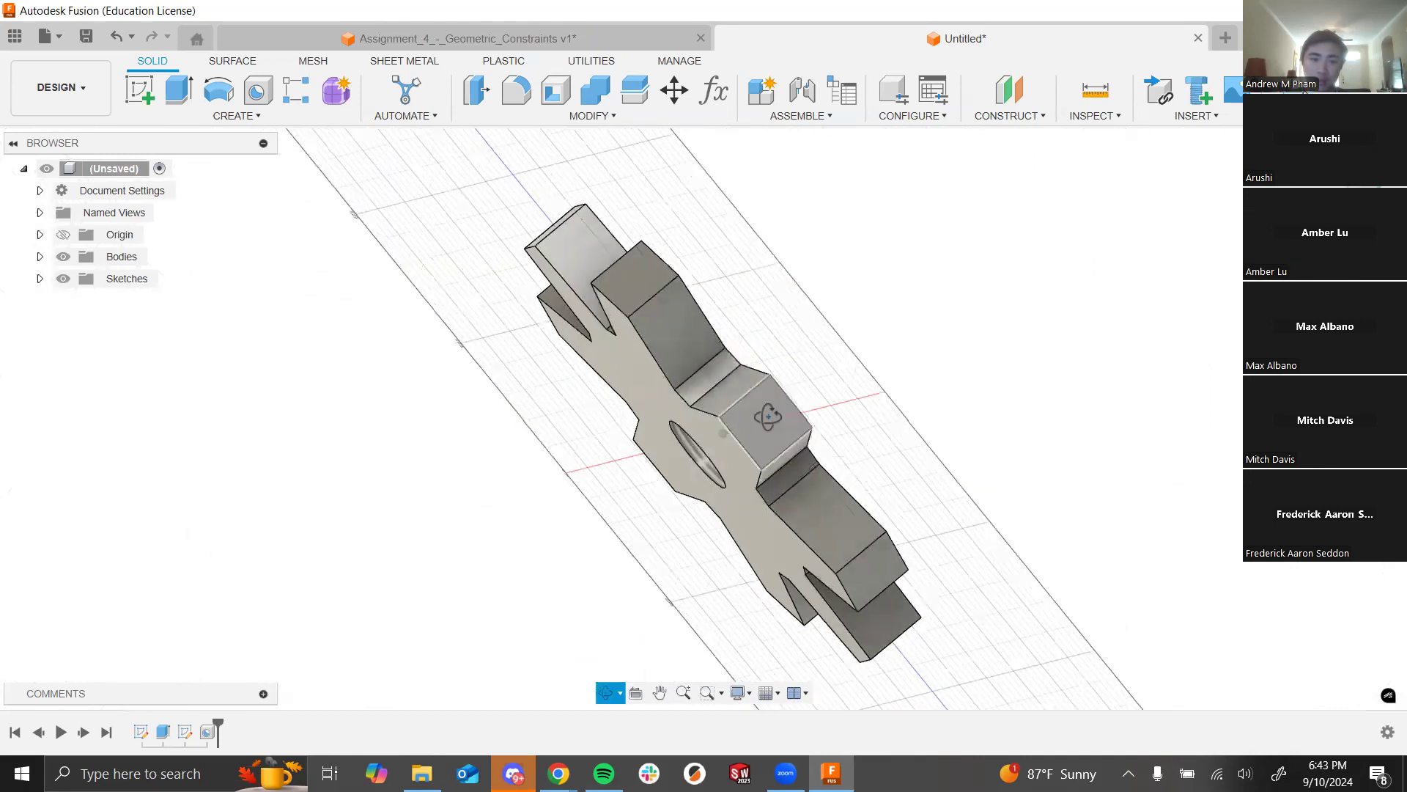
shift+middle_drag(936, 469, 724, 339)
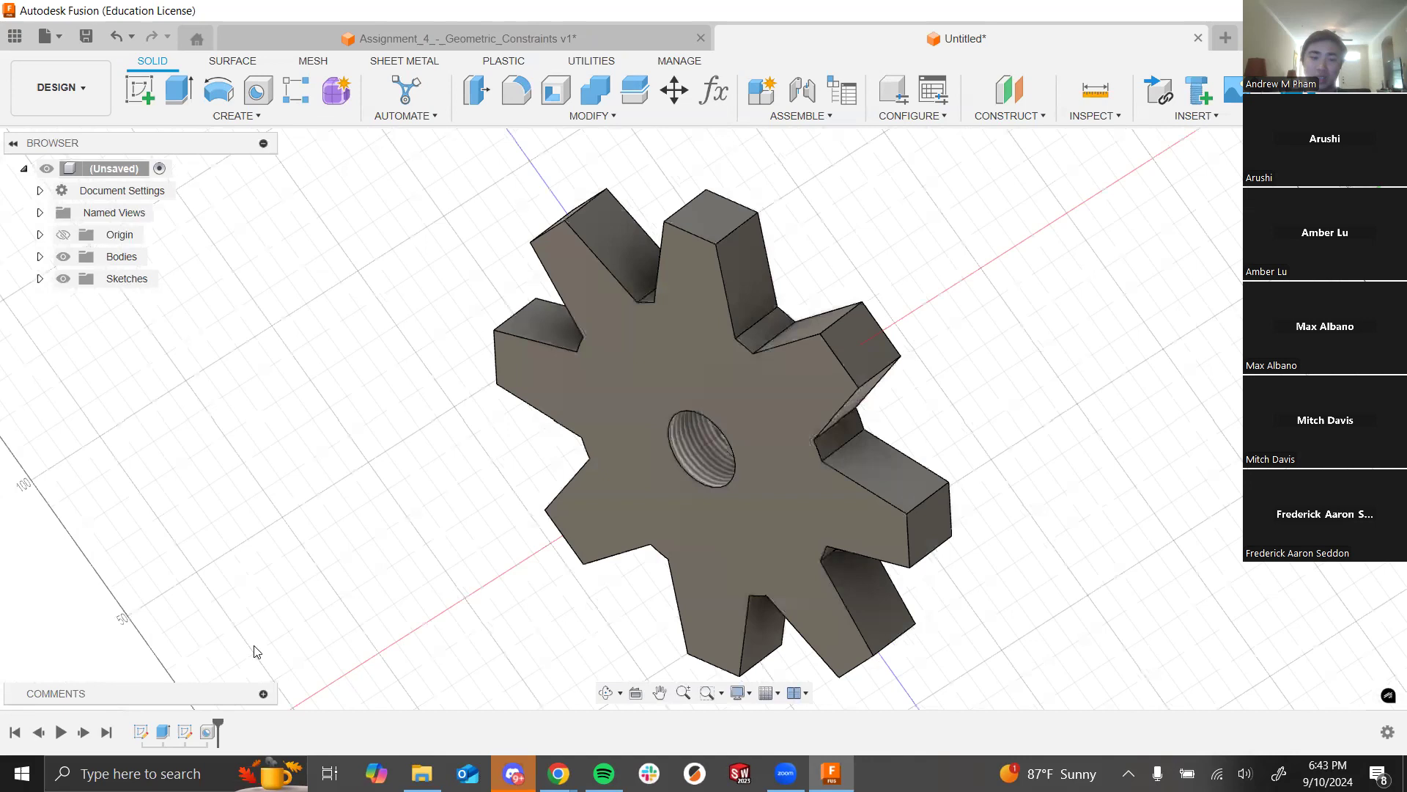
right_click(182, 737)
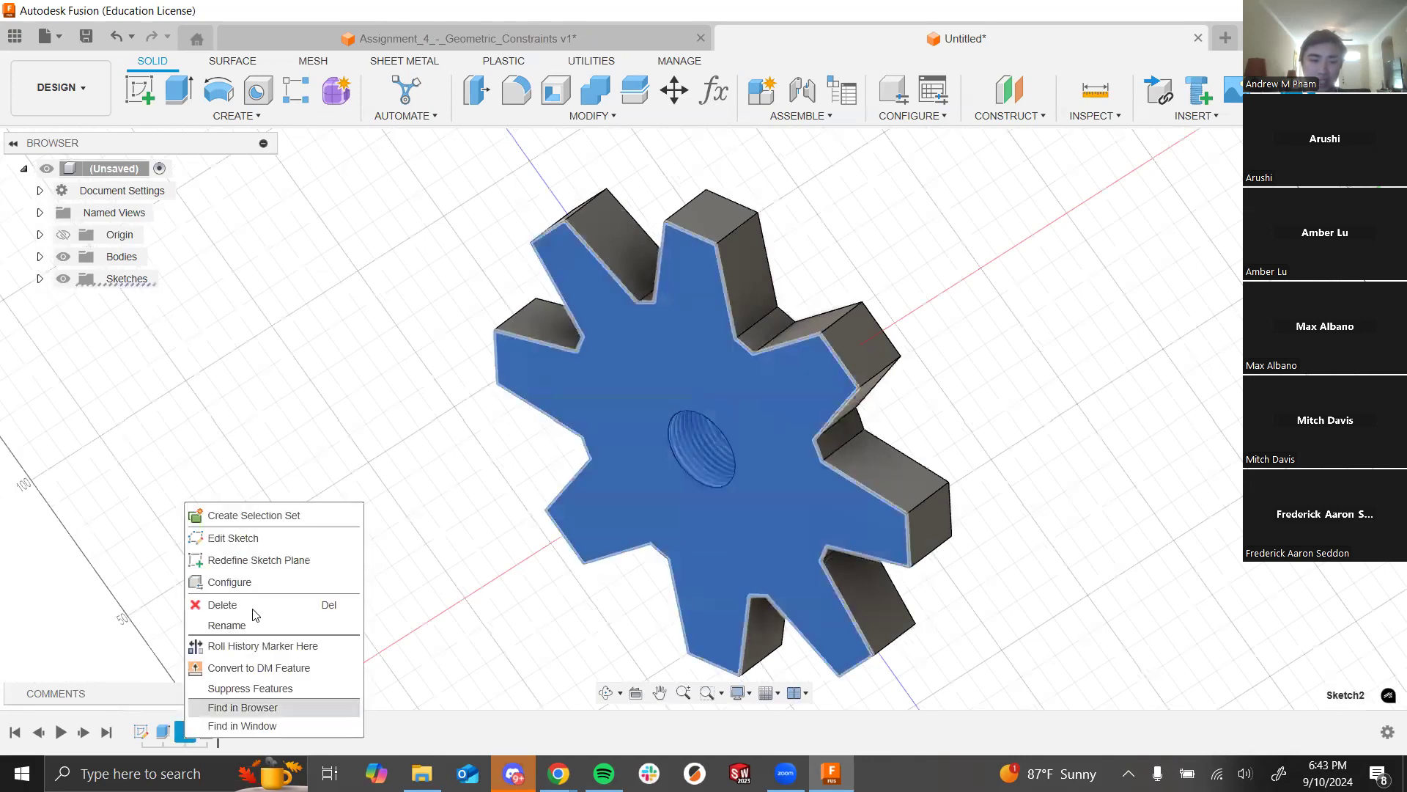
Step: Redefine Sketch2's plane onto the XZ origin plane and inspect the resulting hole
click(273, 563)
mouse_move(408, 549)
shift+middle_down()
mouse_move(387, 555)
mouse_move(434, 537)
shift+middle_up()
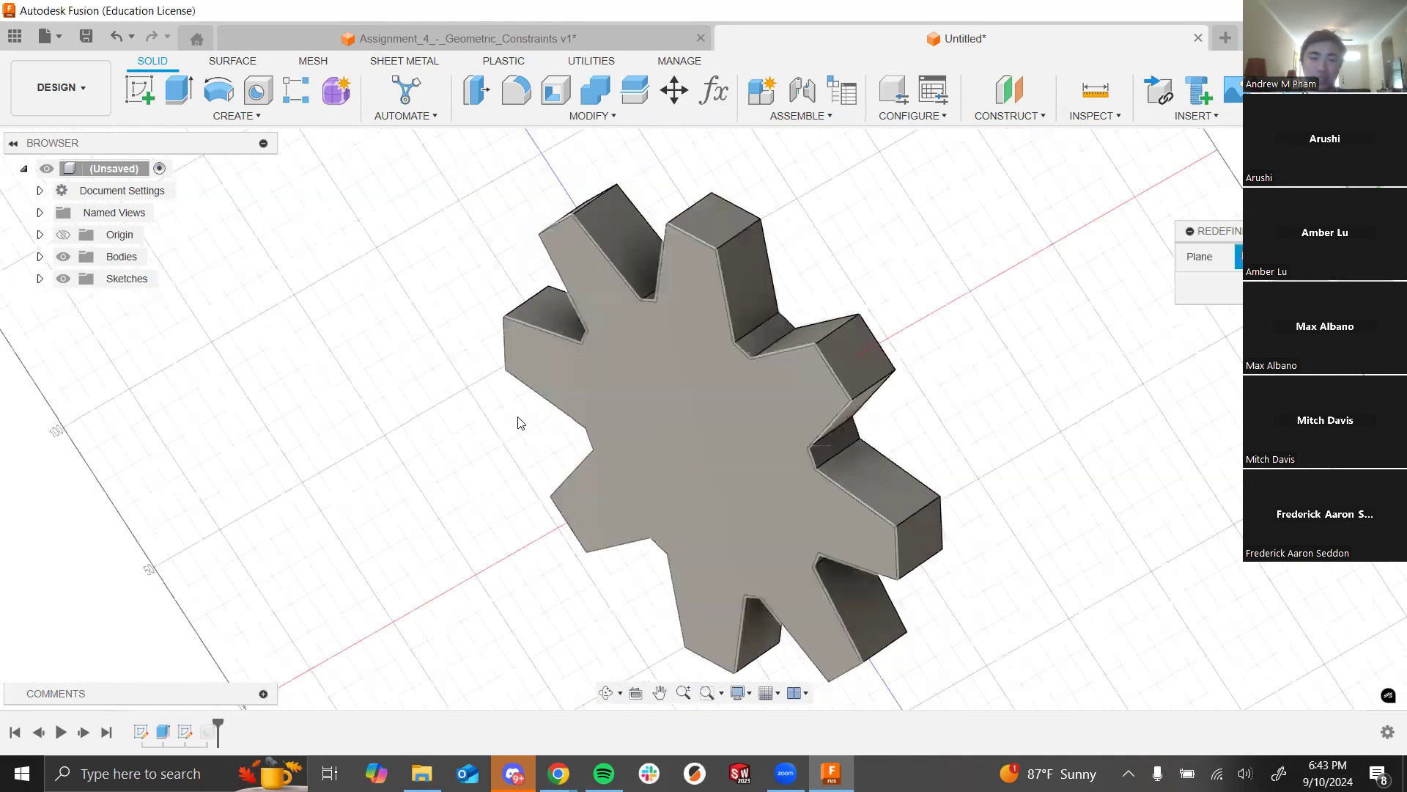
shift+middle_drag(408, 472, 474, 418)
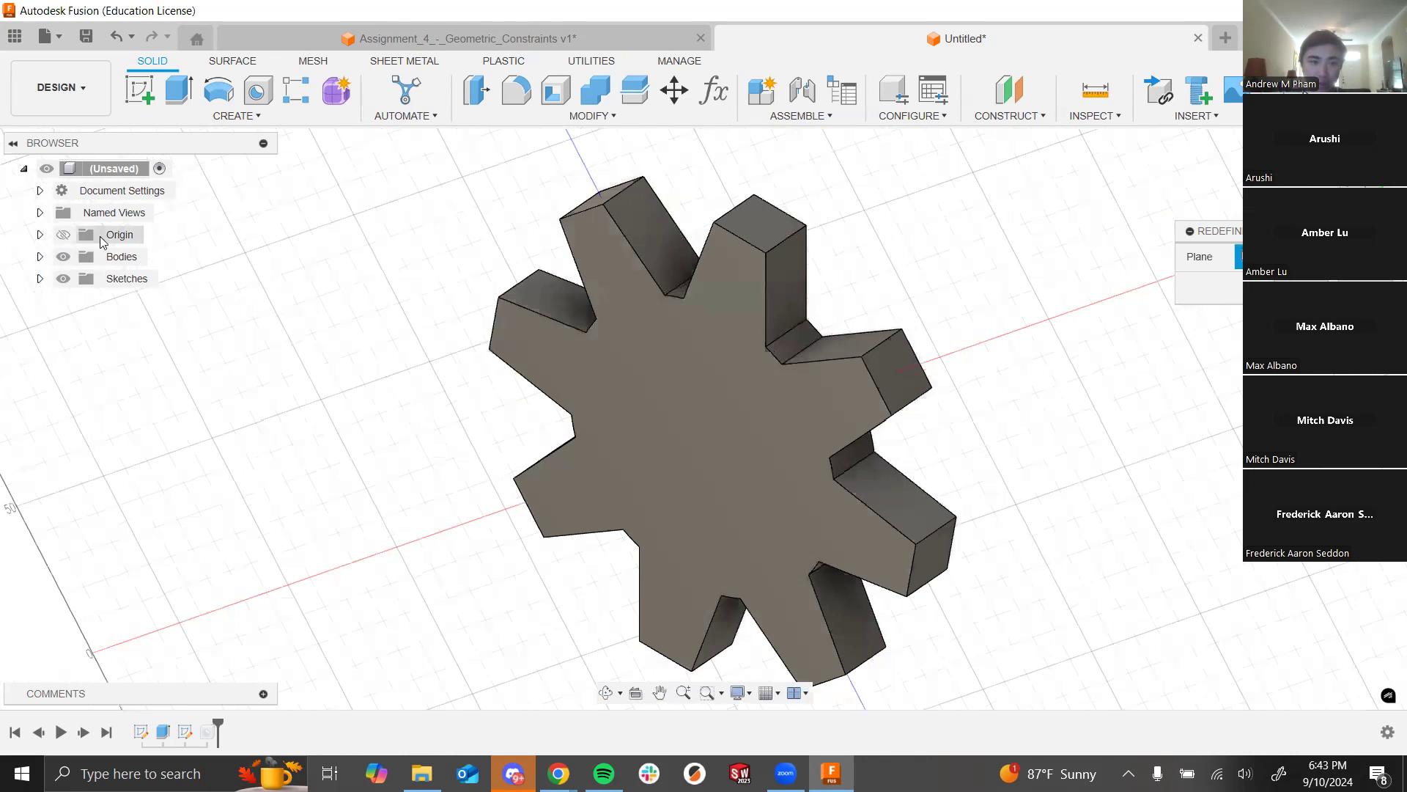
click(40, 234)
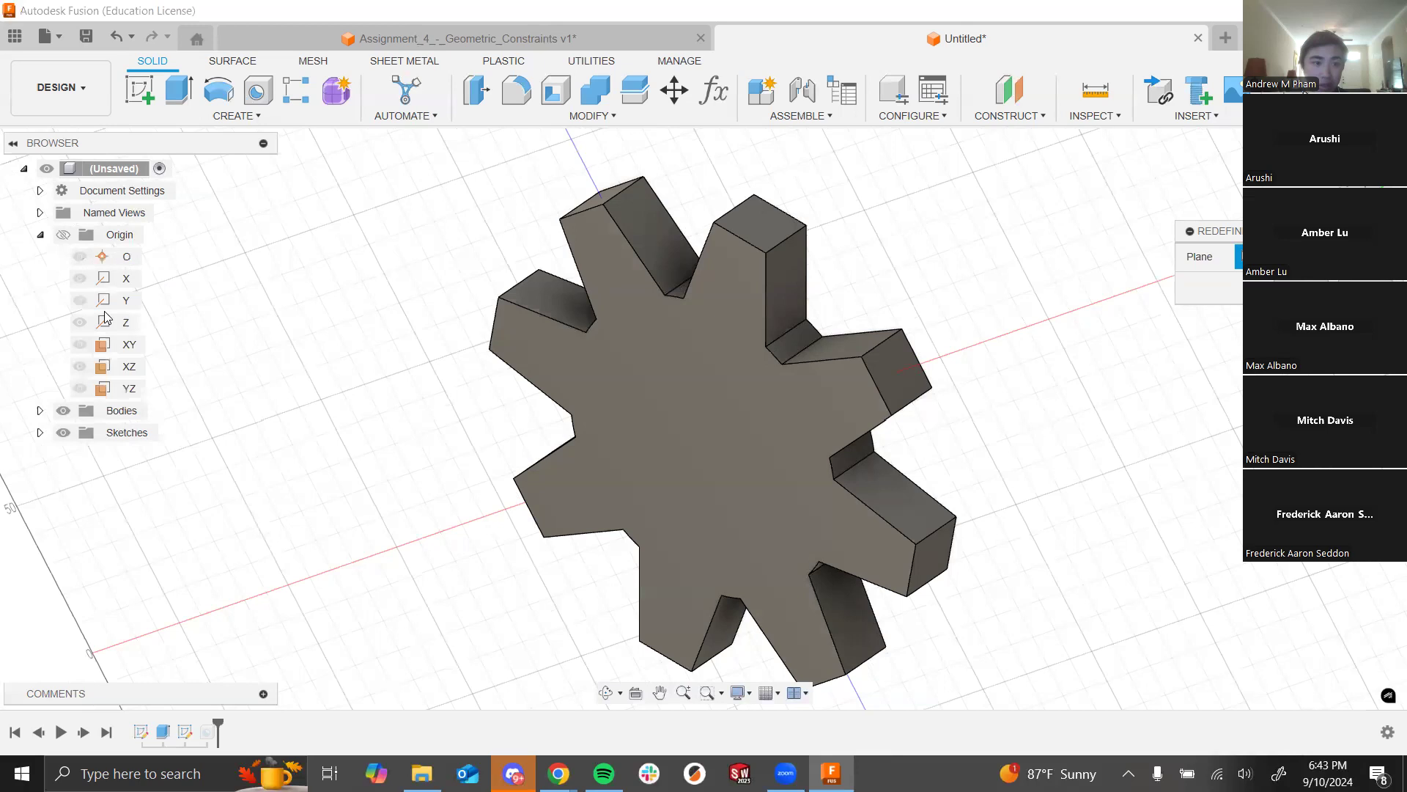
click(126, 366)
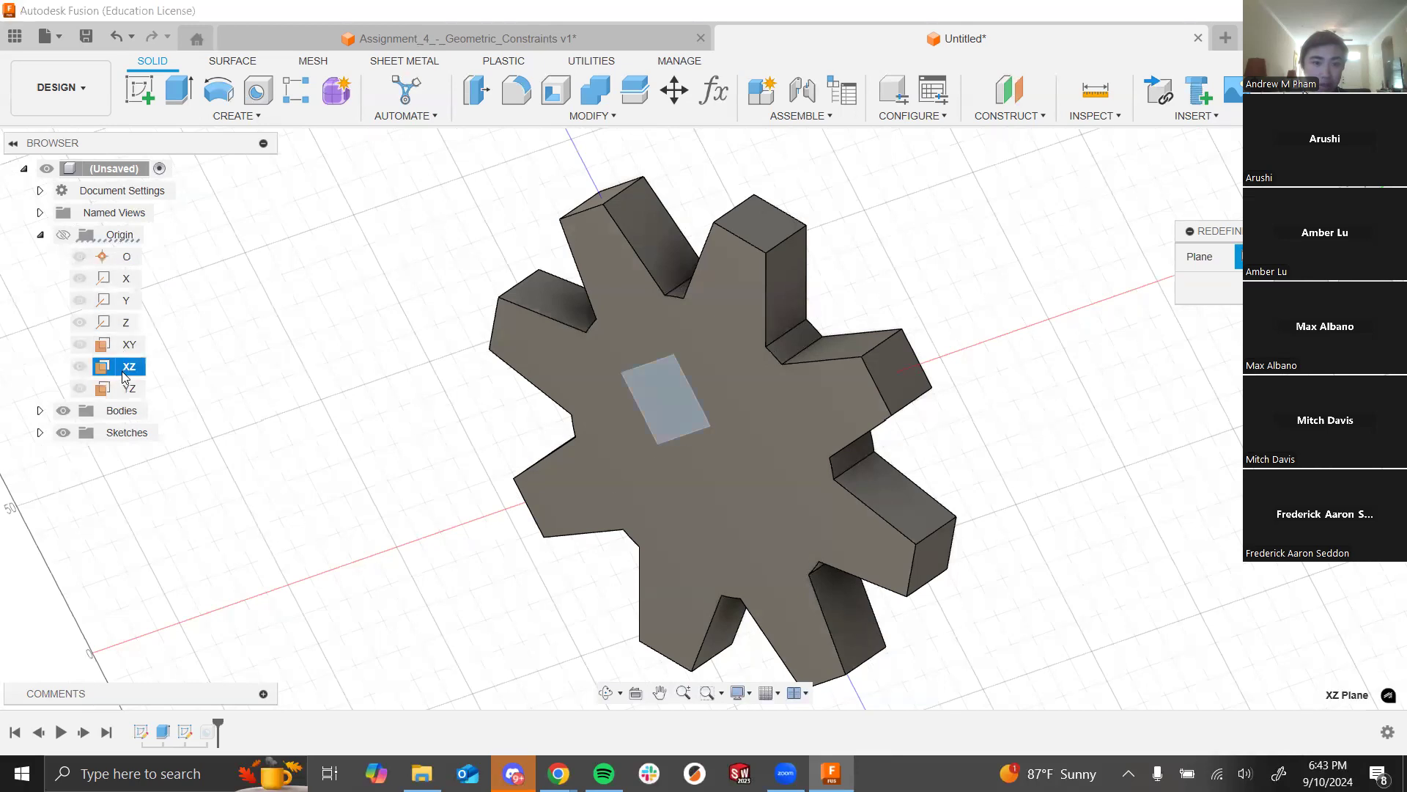
shift+middle_drag(440, 437, 442, 477)
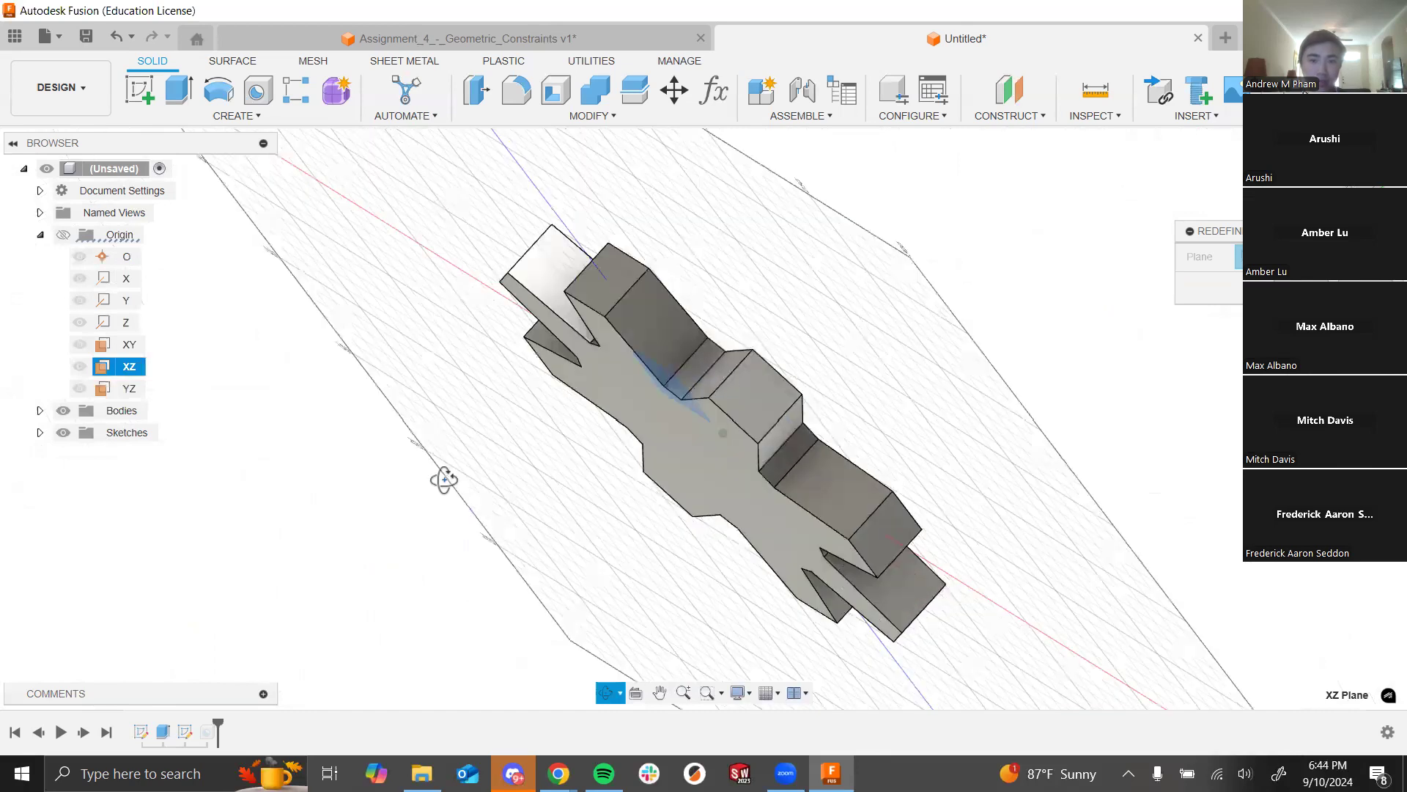
click(1301, 288)
shift+middle_drag(989, 418, 738, 444)
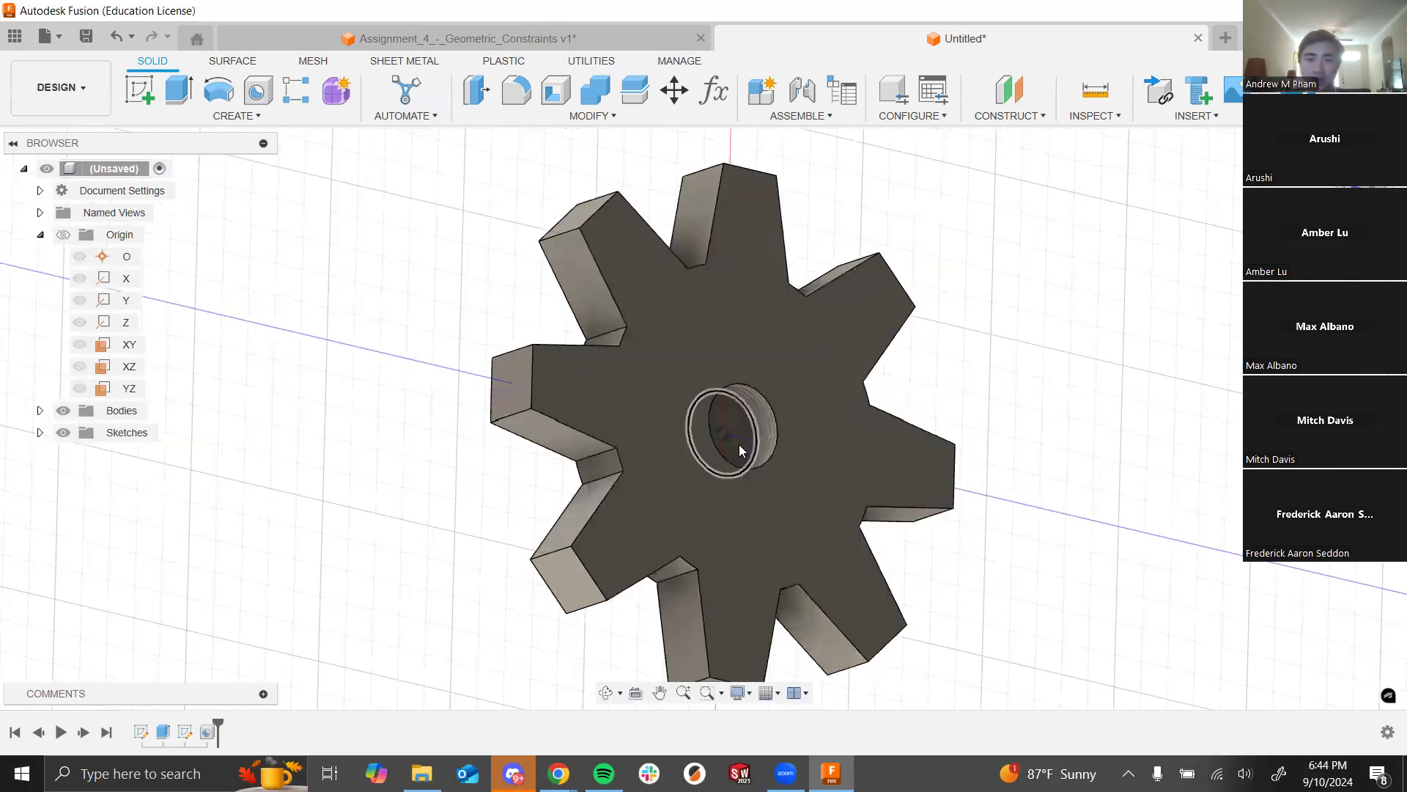
scroll(739, 445, up, 4)
mouse_move(1171, 401)
shift+middle_down()
mouse_move(993, 446)
mouse_move(1246, 410)
mouse_move(1107, 426)
shift+middle_up()
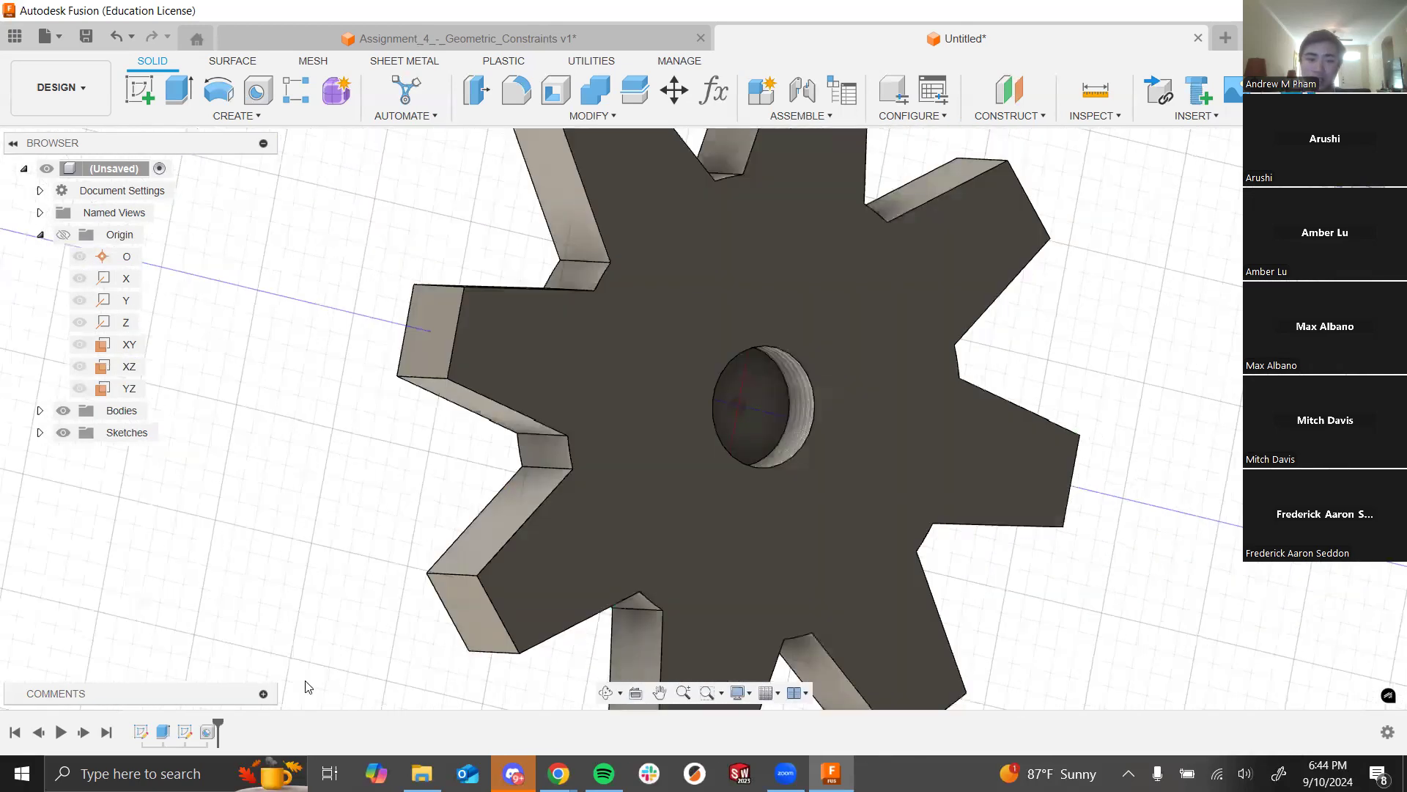
Step: Redefine Sketch2's plane onto the gear's front face and inspect the threaded hole
right_click(182, 733)
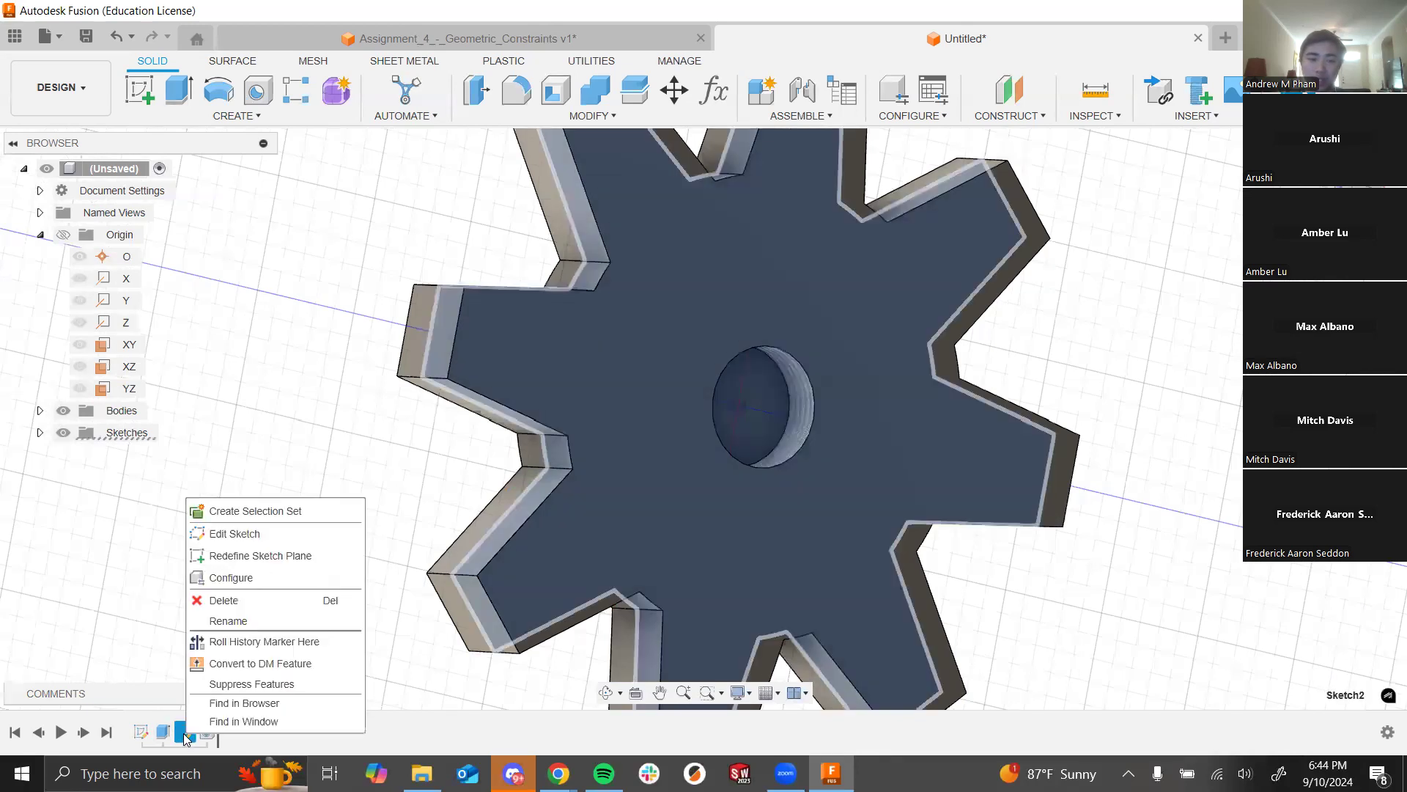
click(236, 557)
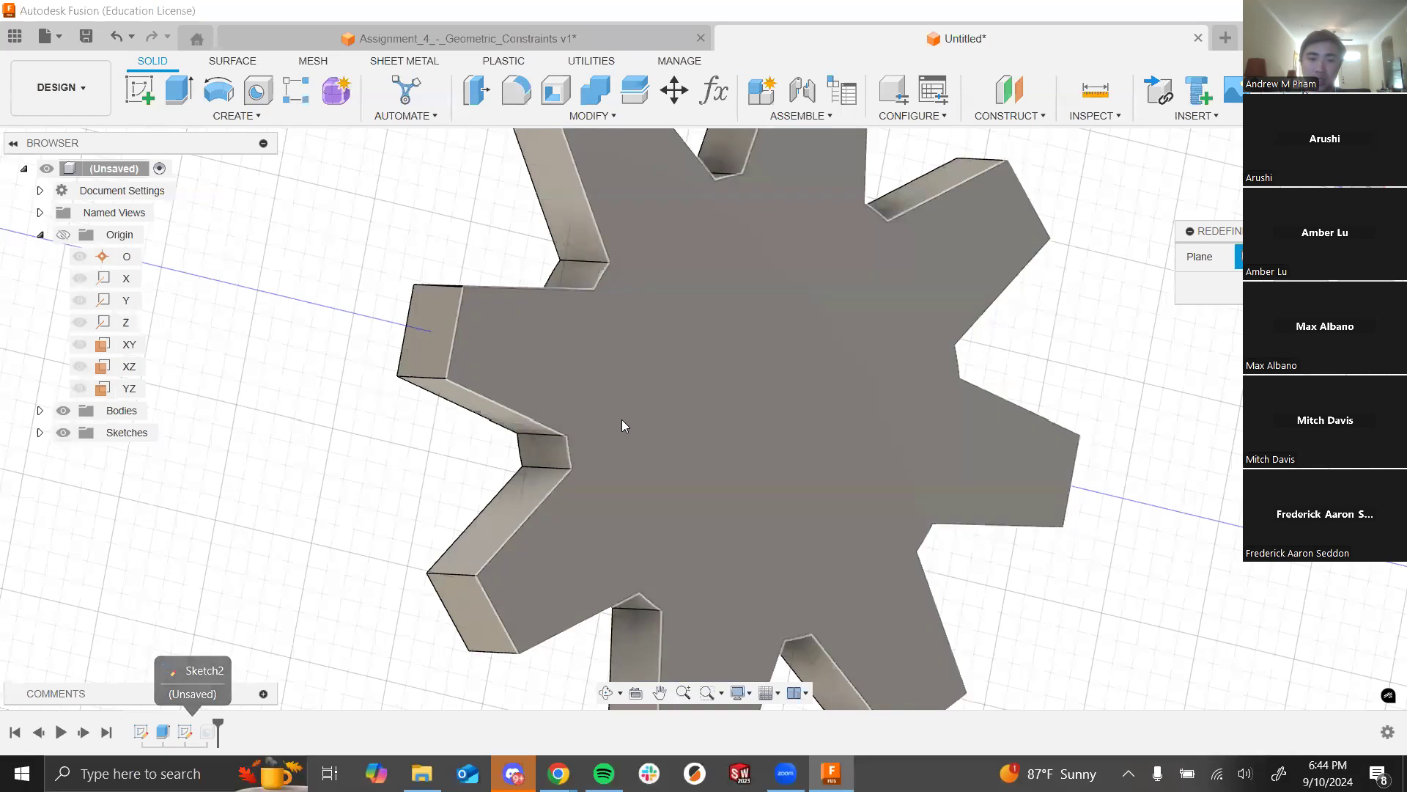
click(763, 425)
click(1301, 289)
shift+middle_drag(1105, 393, 1023, 424)
shift+middle_drag(546, 414, 648, 371)
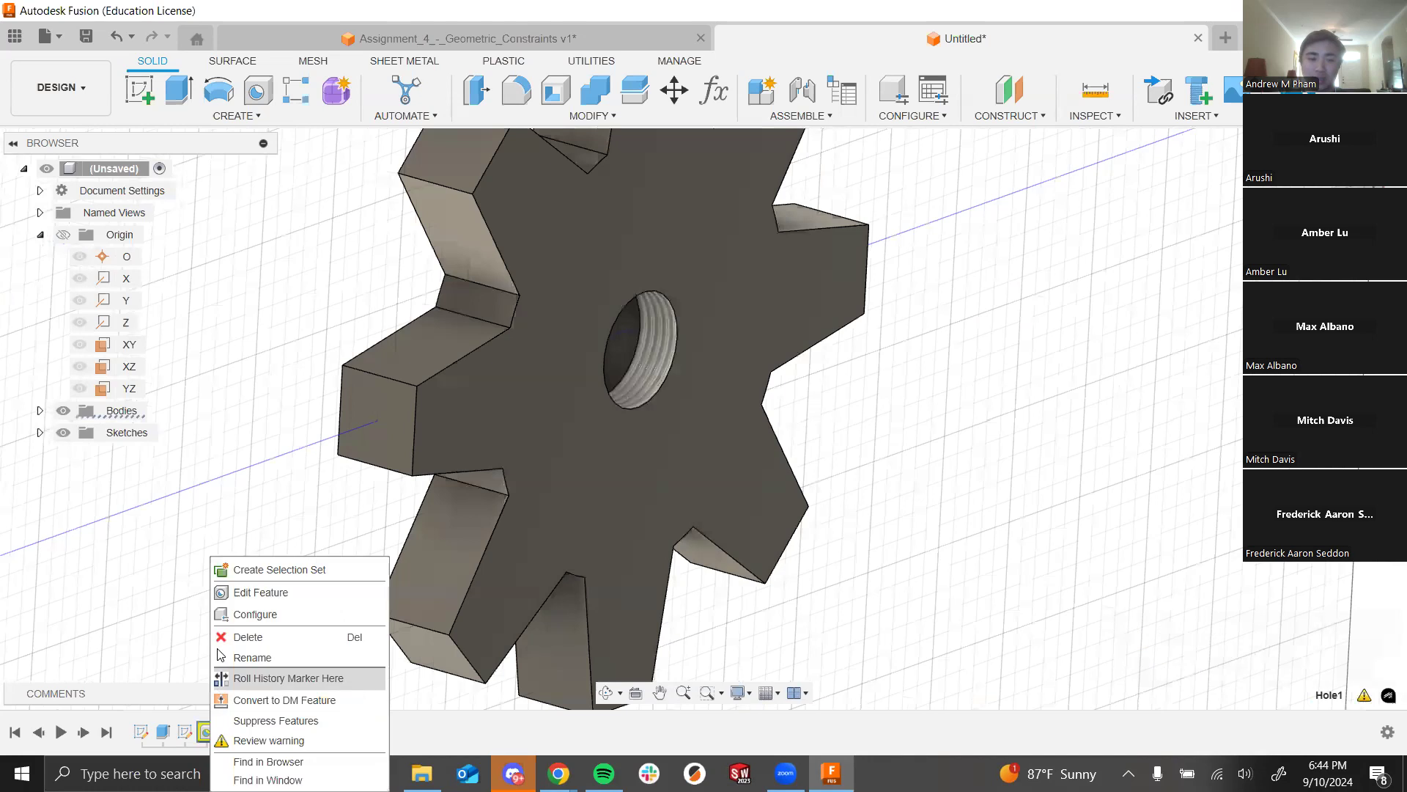
click(242, 592)
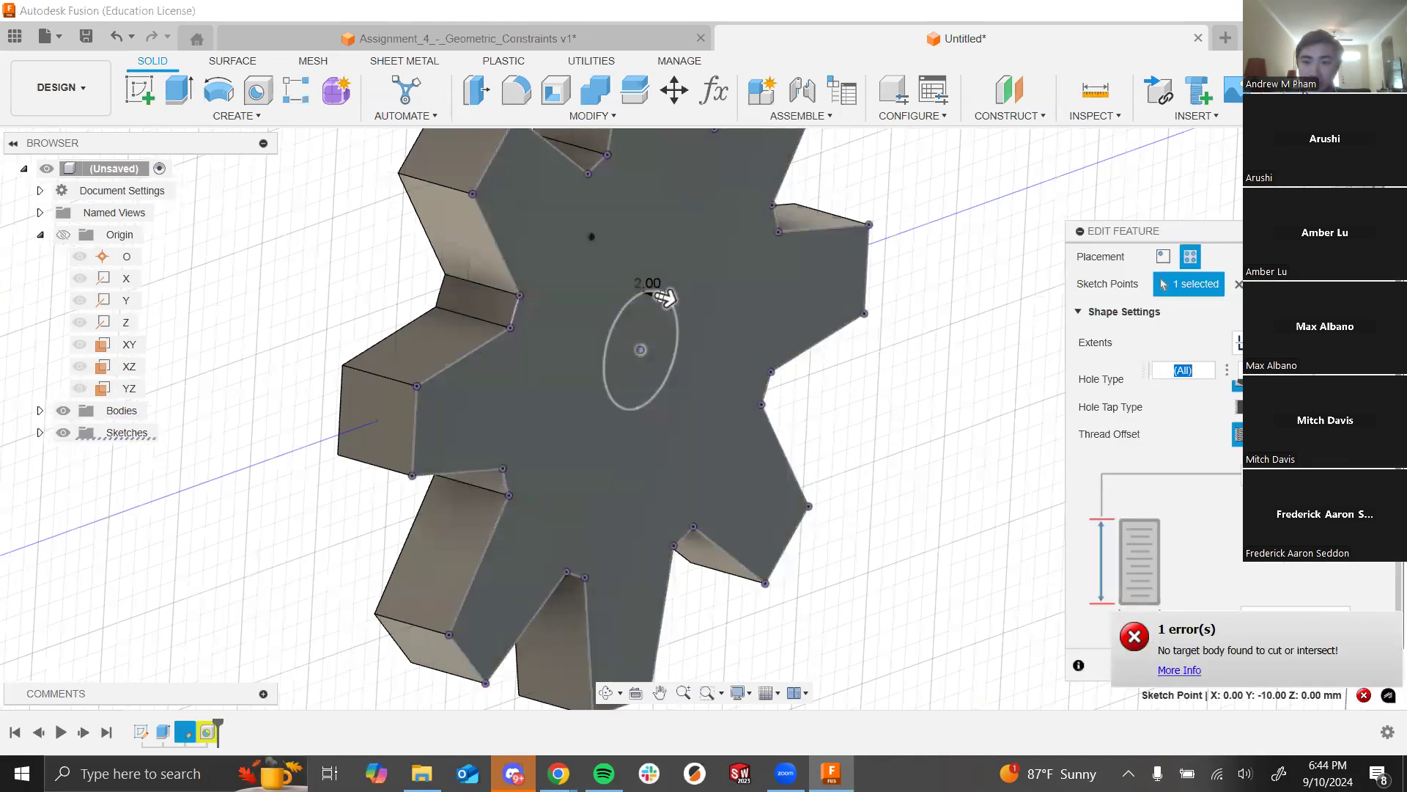
Step: Extend Hole1's depth arrow fully through the gear and confirm the edit
drag(666, 297, 546, 382)
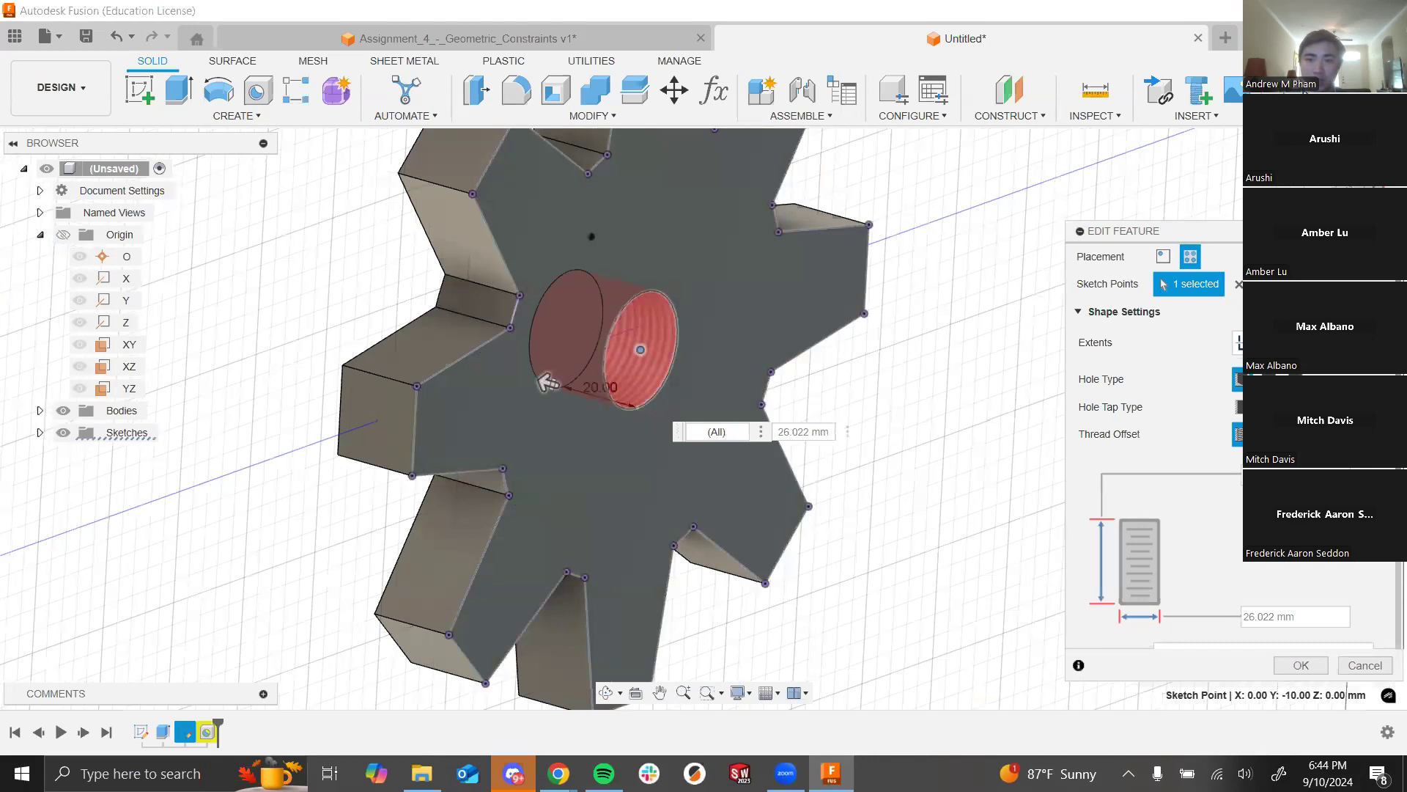
click(1297, 670)
shift+middle_drag(894, 418, 1142, 396)
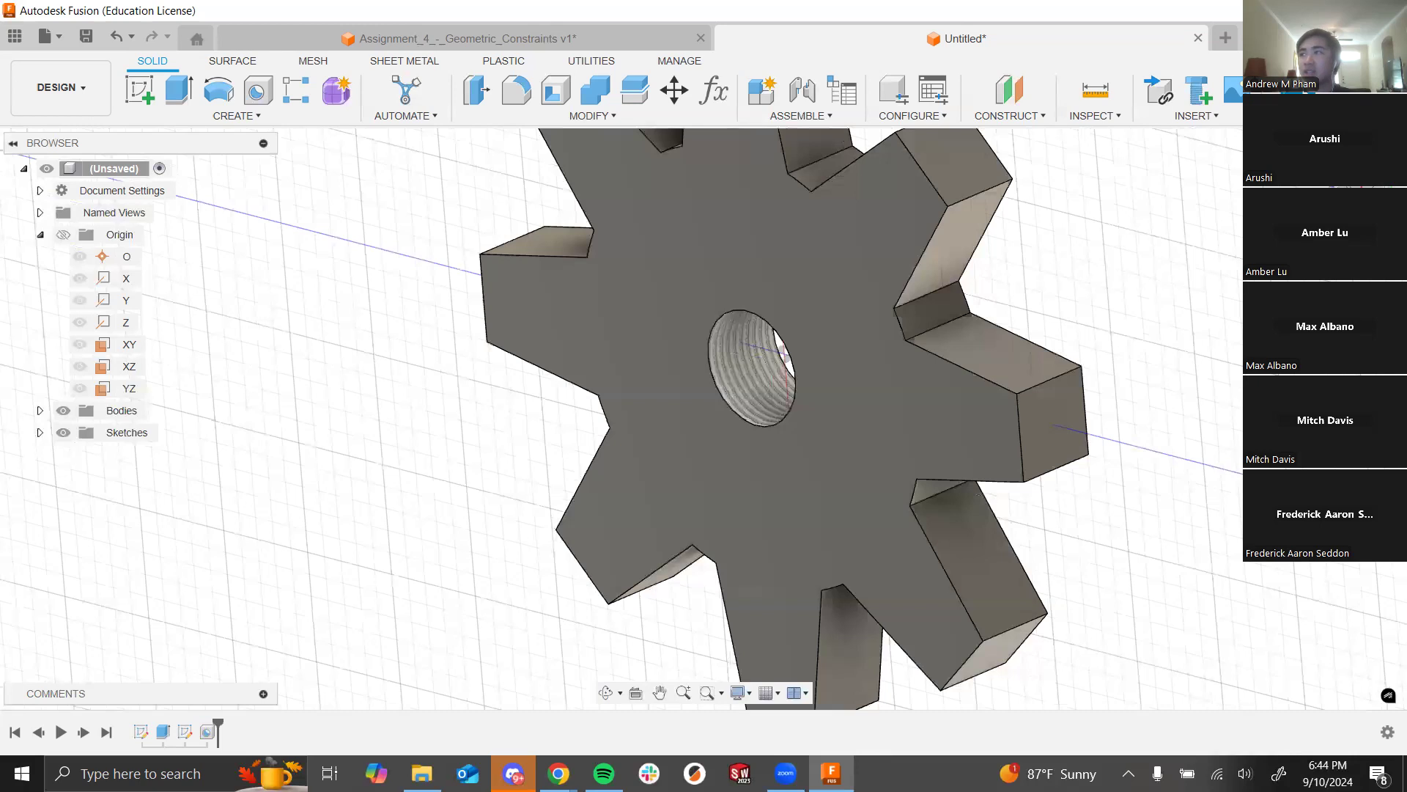
middle_drag(1242, 422, 1152, 417)
click(606, 387)
shift+drag(1084, 368, 981, 383)
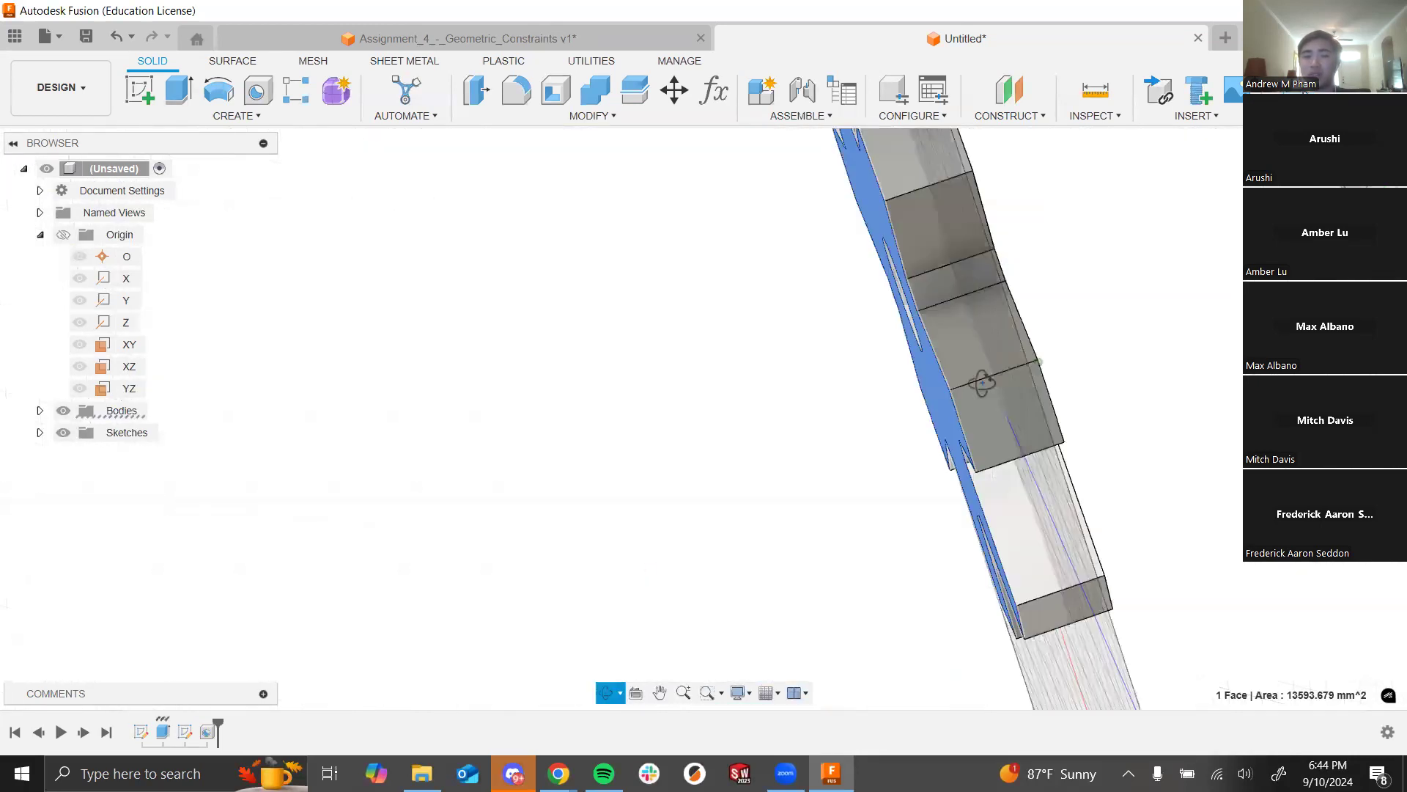
shift+middle_drag(981, 384, 978, 385)
scroll(990, 429, down, 3)
click(584, 443)
shift+middle_drag(636, 415, 1181, 365)
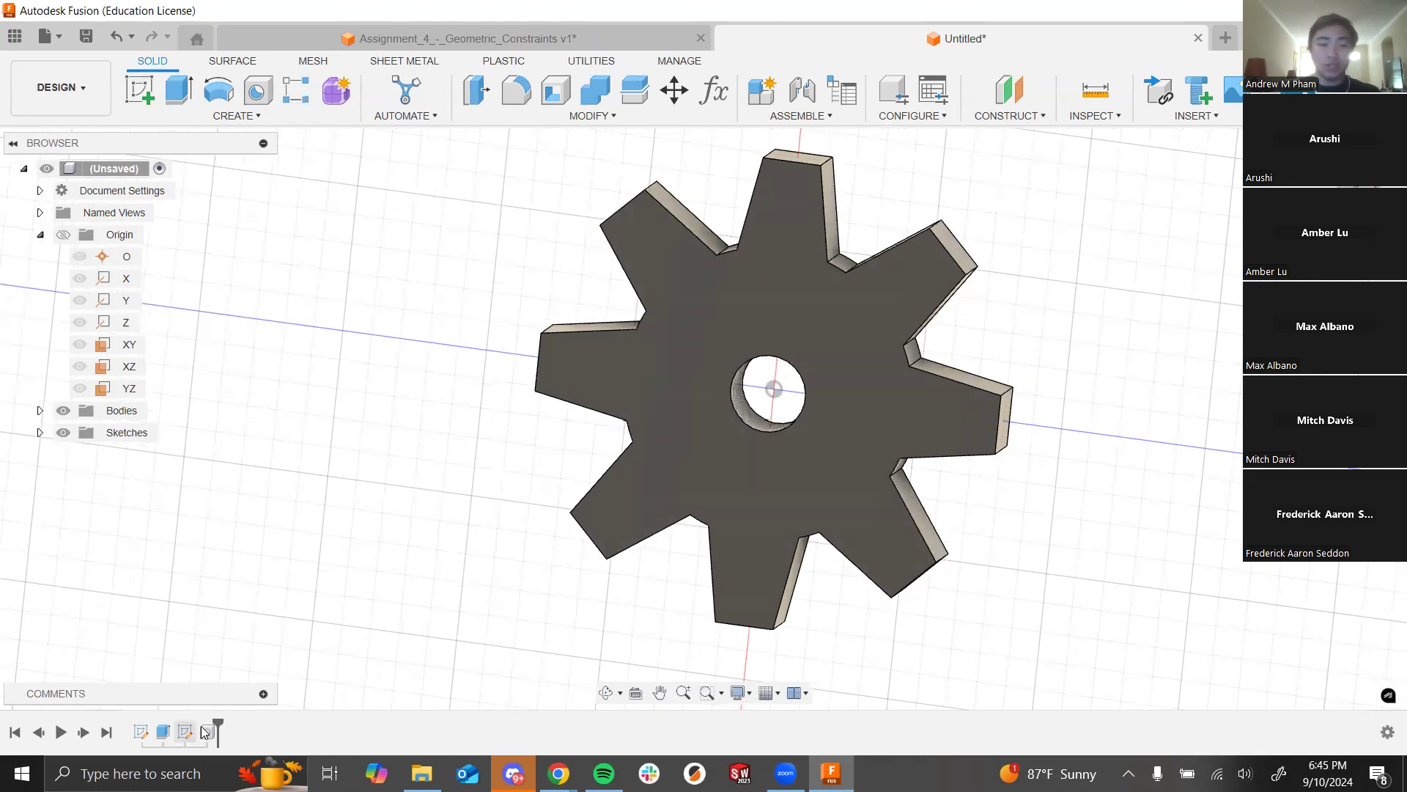
mouse_move(591, 559)
shift+middle_down()
mouse_move(571, 552)
mouse_move(586, 527)
shift+middle_up()
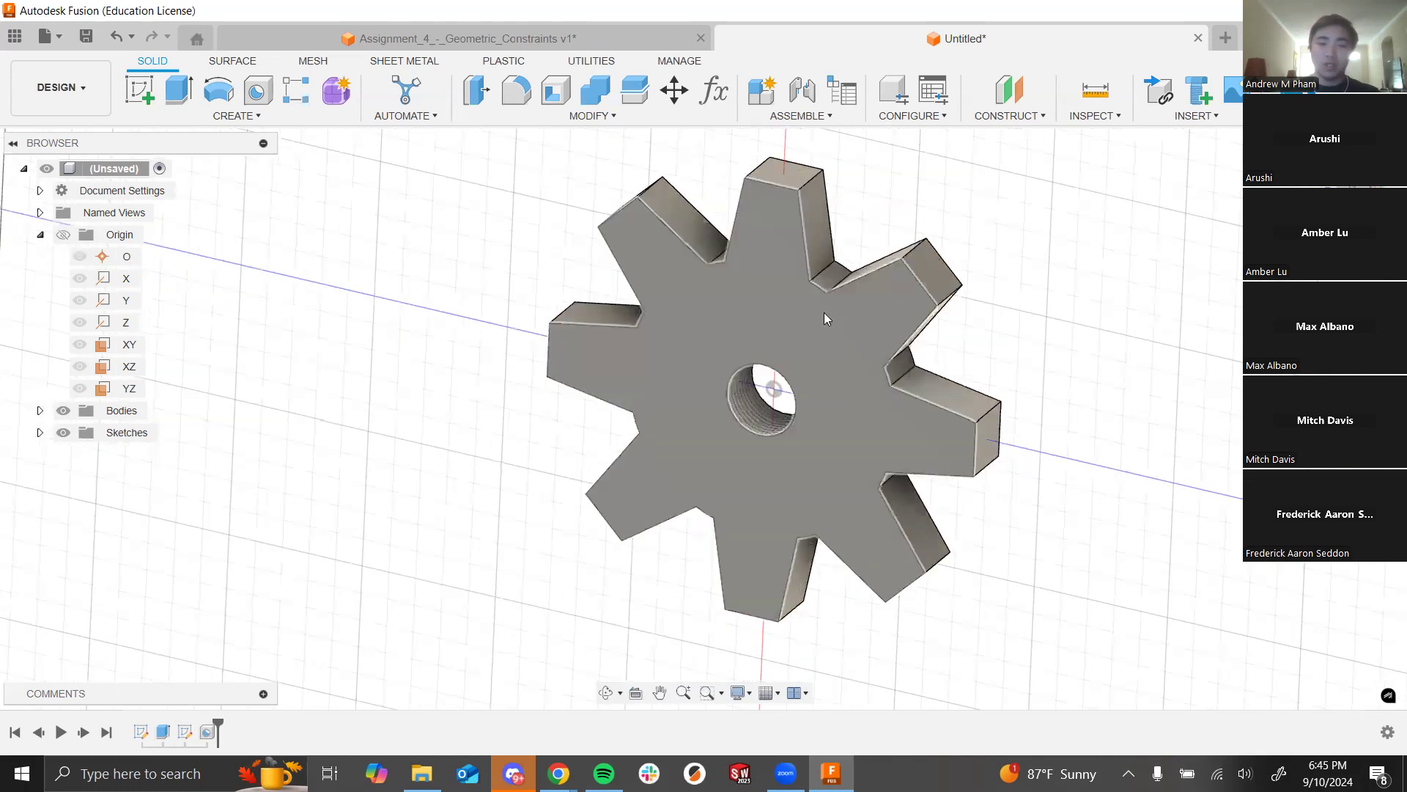
scroll(793, 393, up, 4)
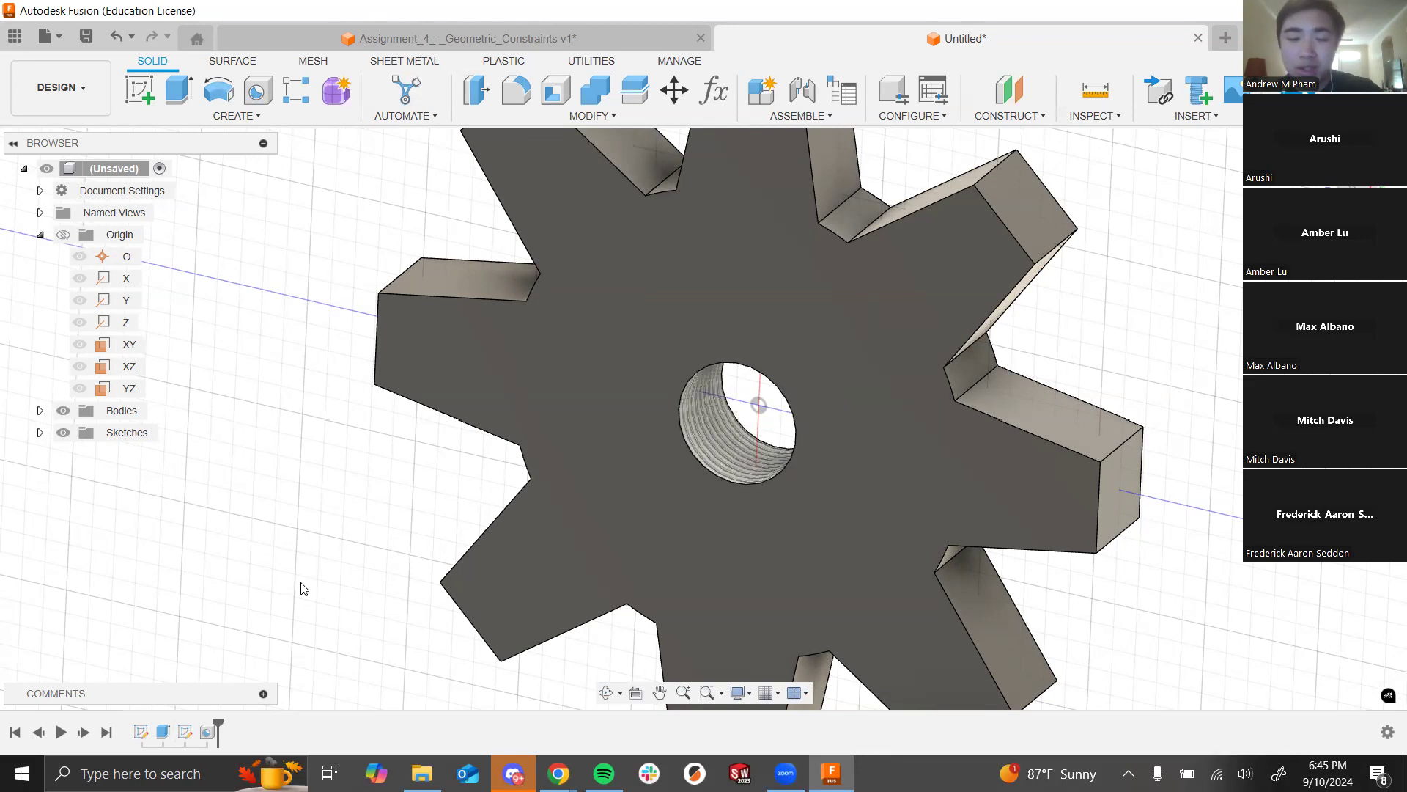
key(alt+Tab)
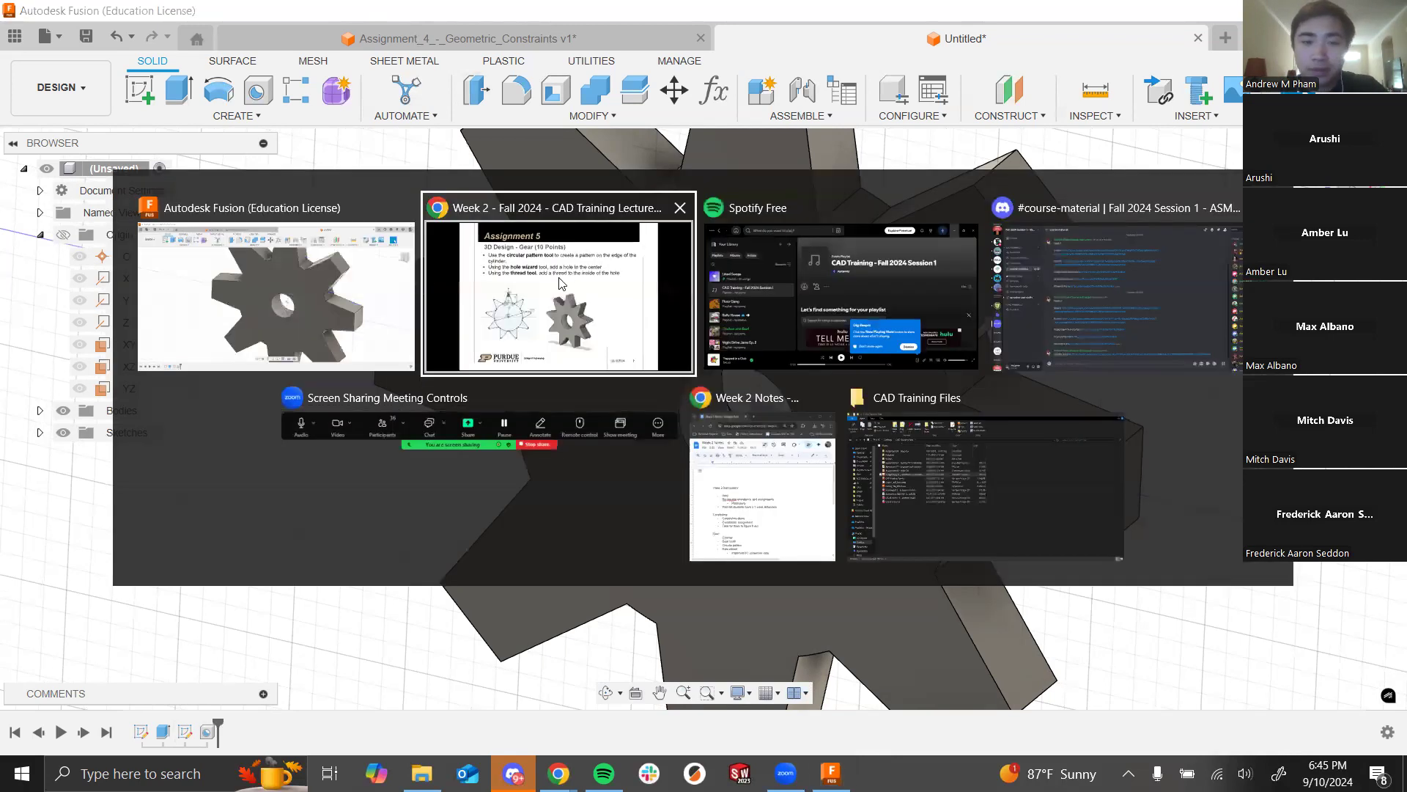
click(547, 301)
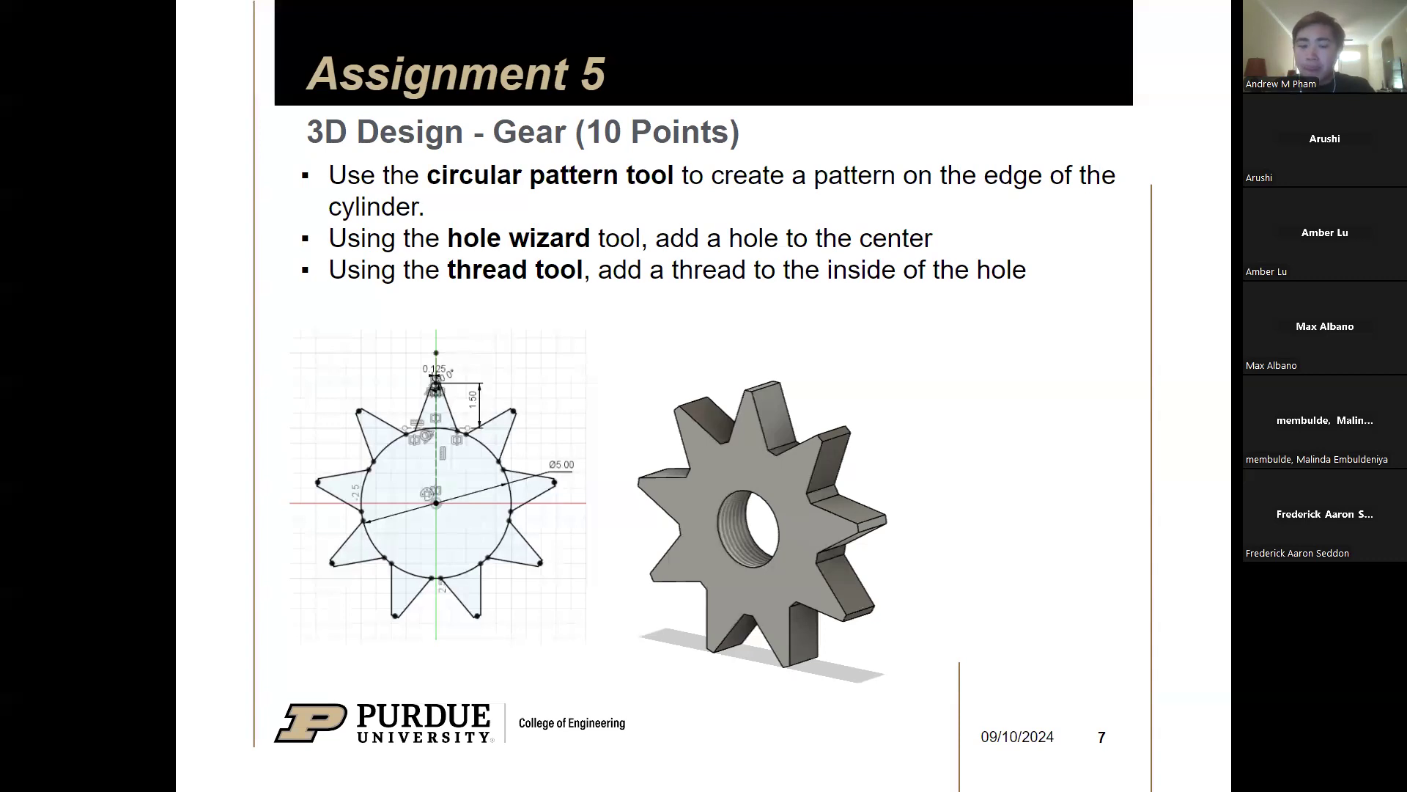
key(alt+Tab)
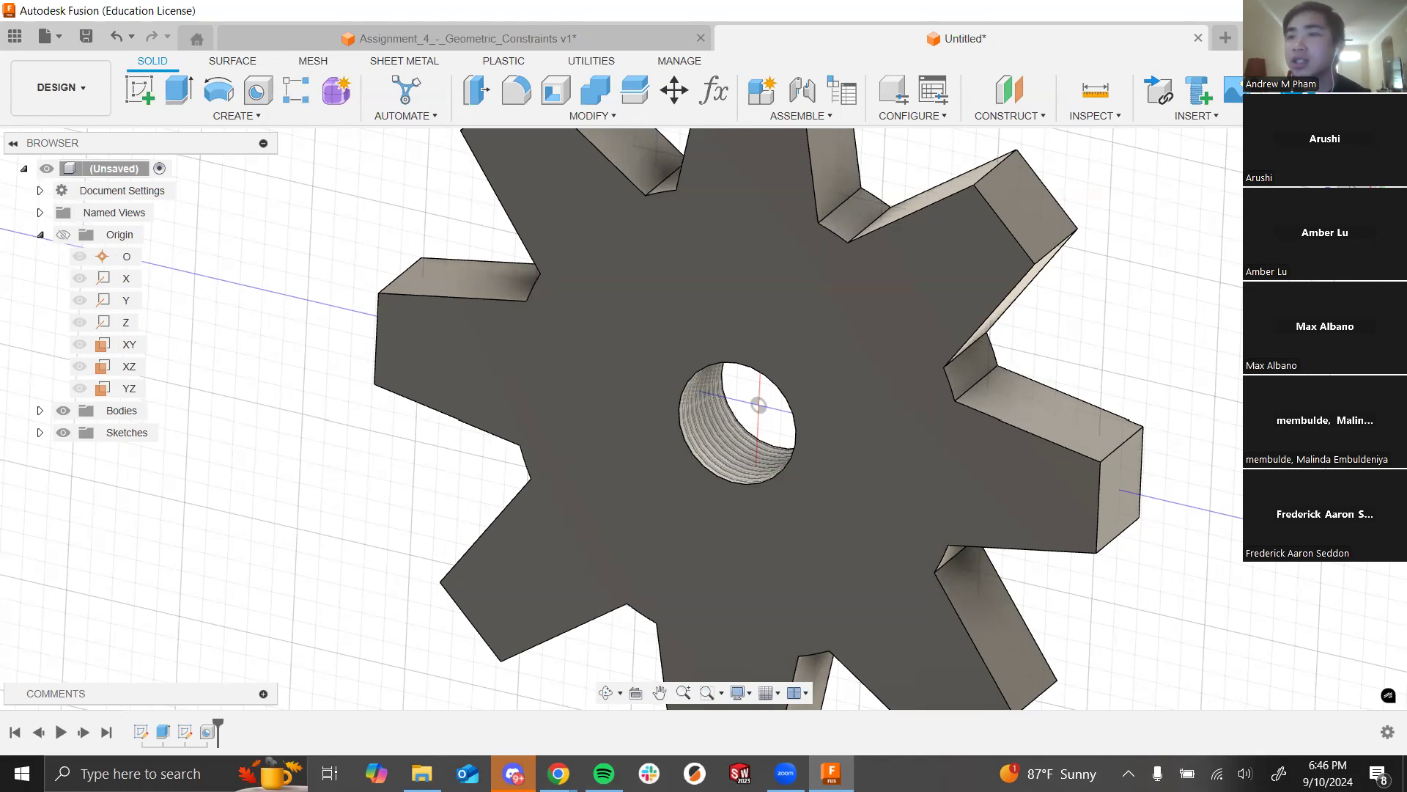
click(514, 774)
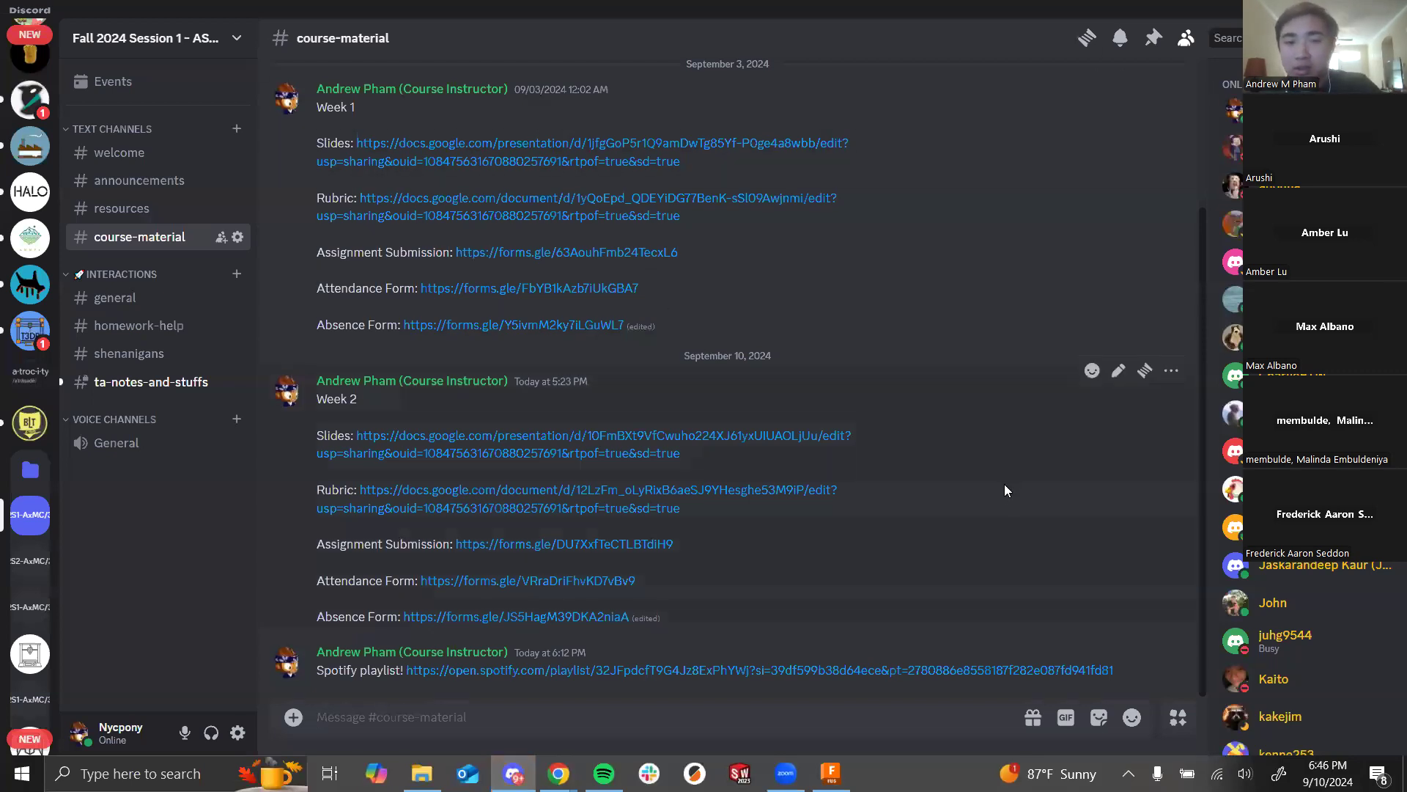
key(alt+Tab)
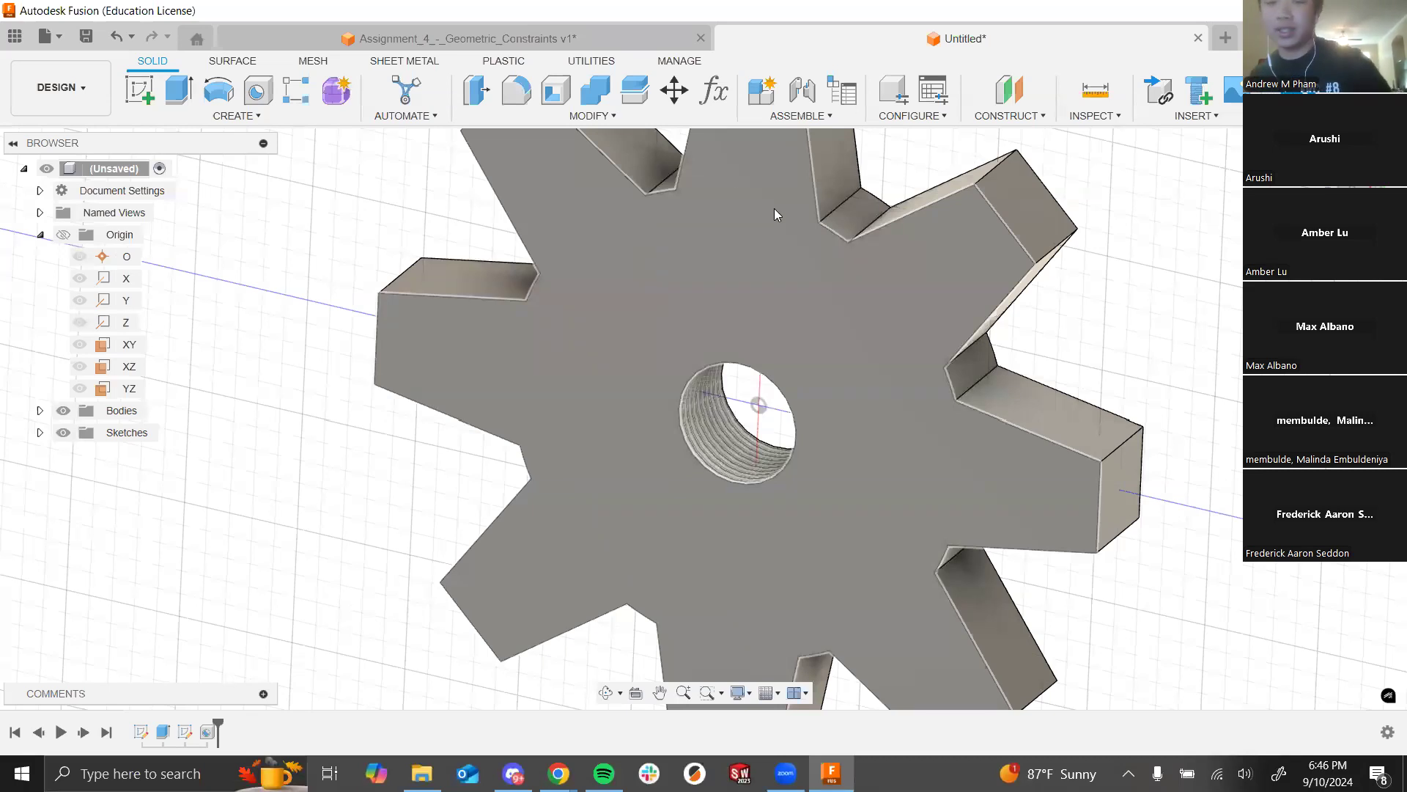
key(alt+Tab)
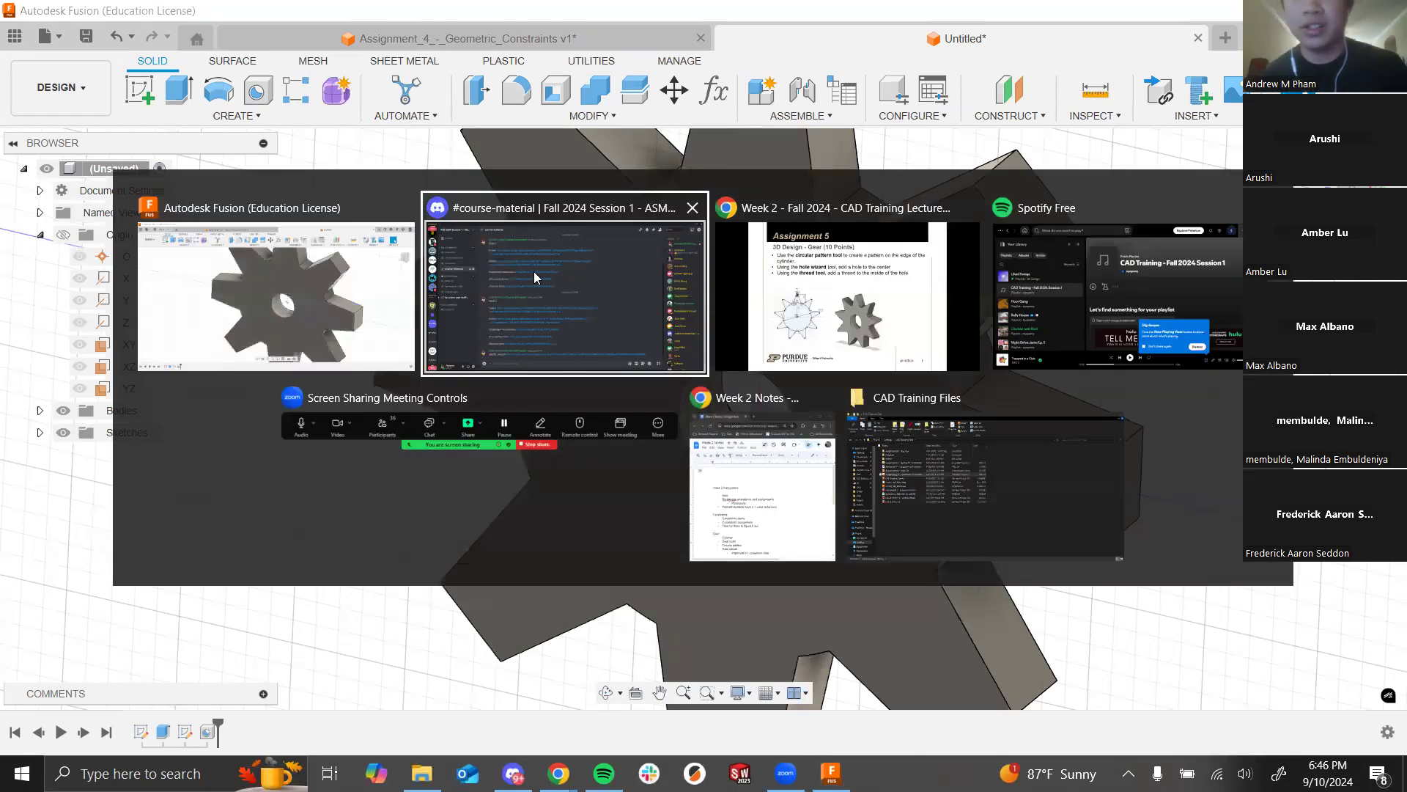
click(519, 267)
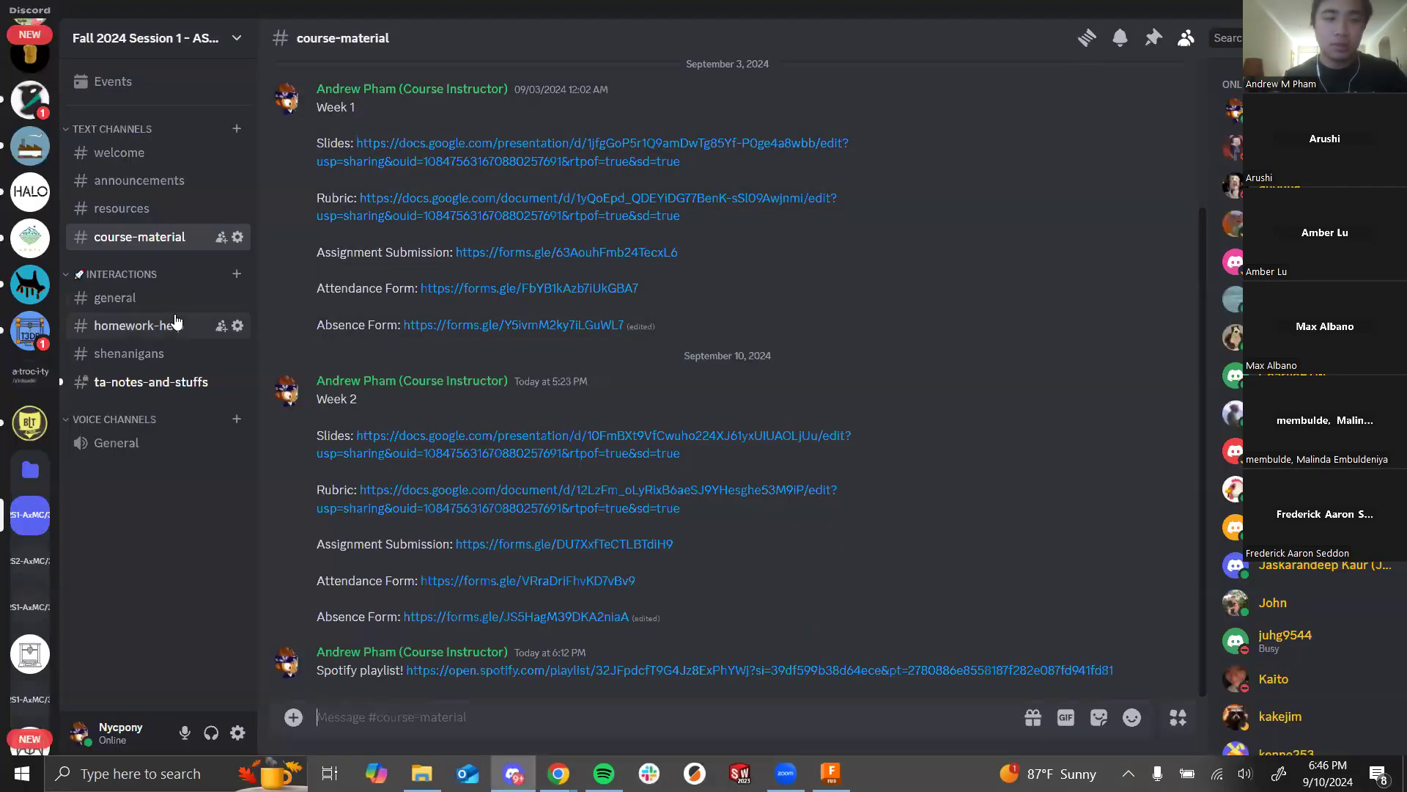
click(177, 300)
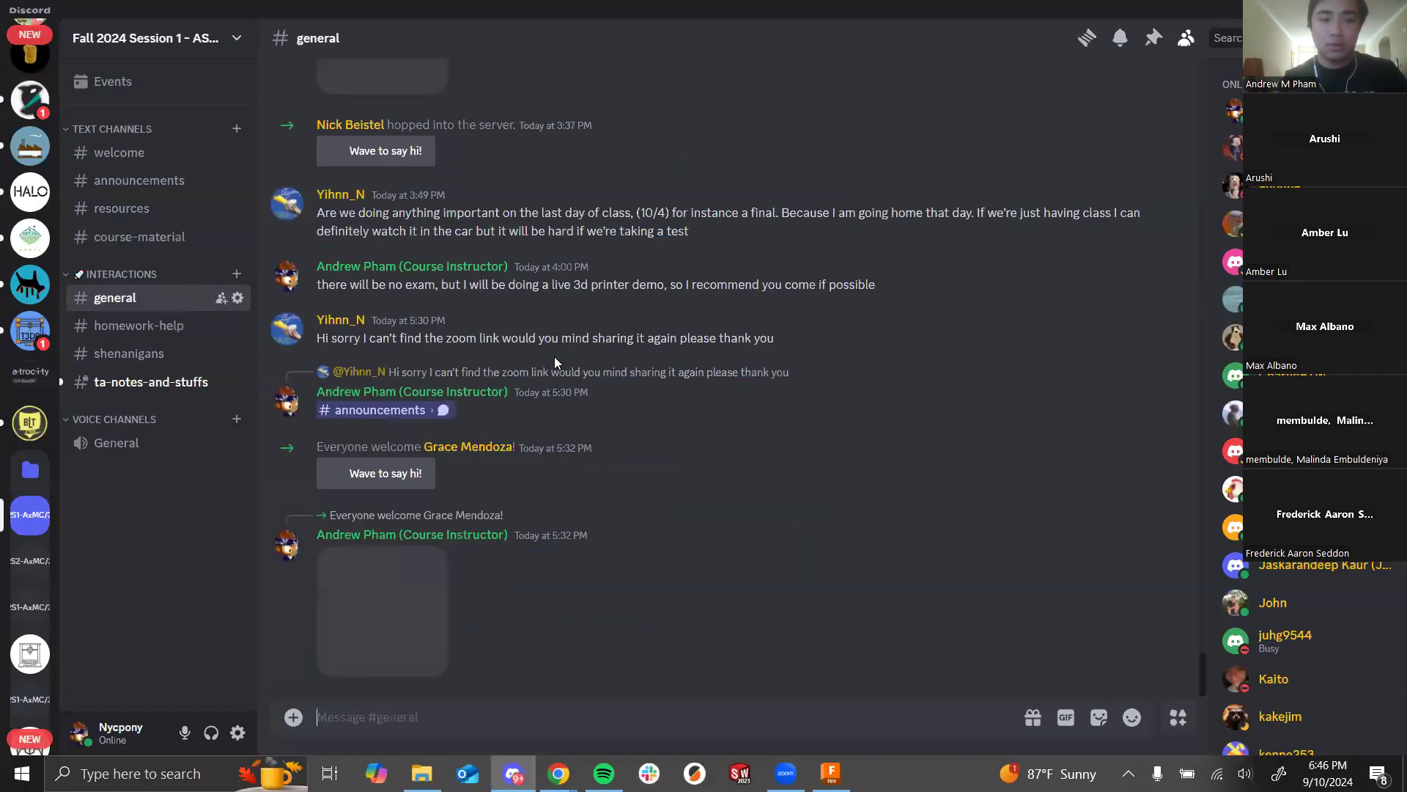
key(alt+Tab)
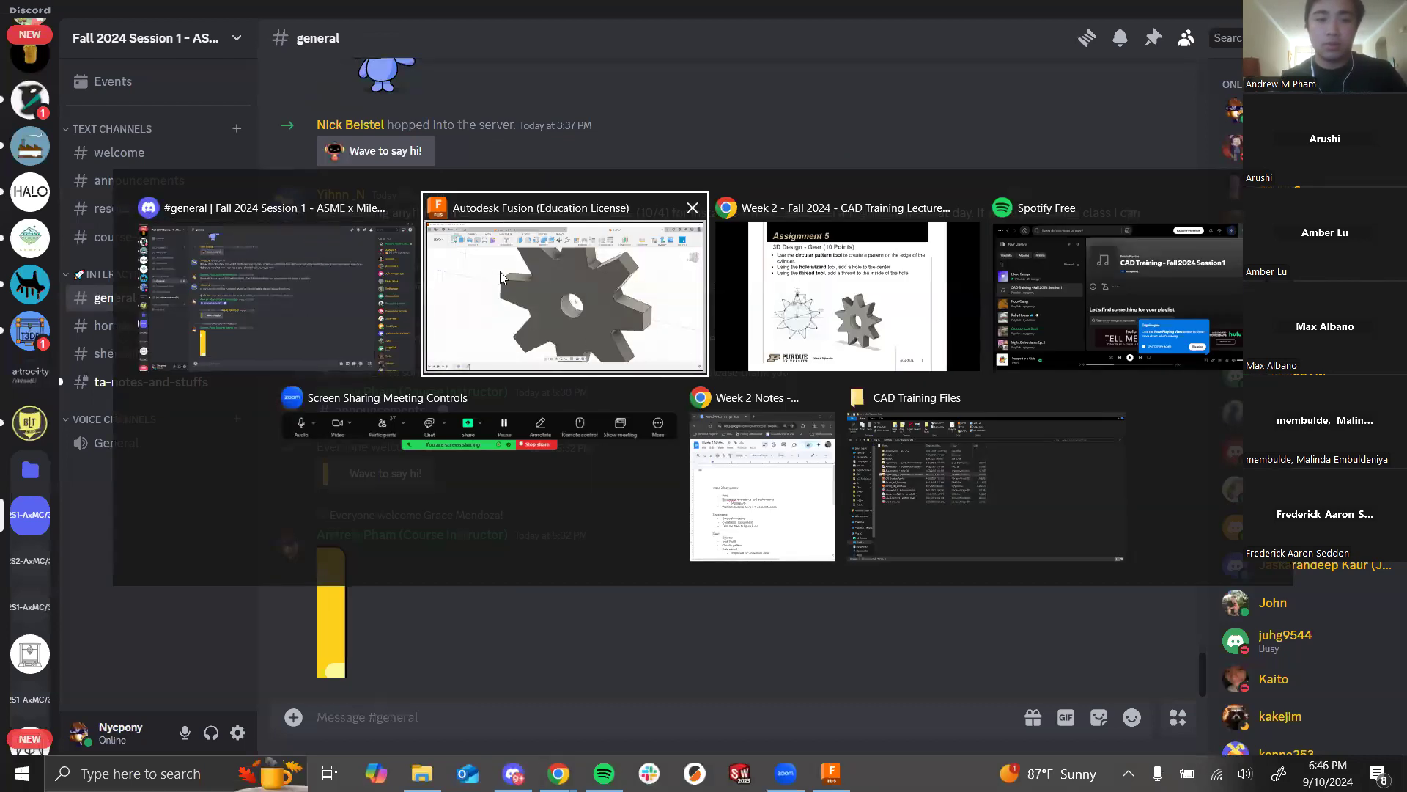
click(579, 278)
scroll(726, 298, down, 5)
scroll(631, 533, down, 5)
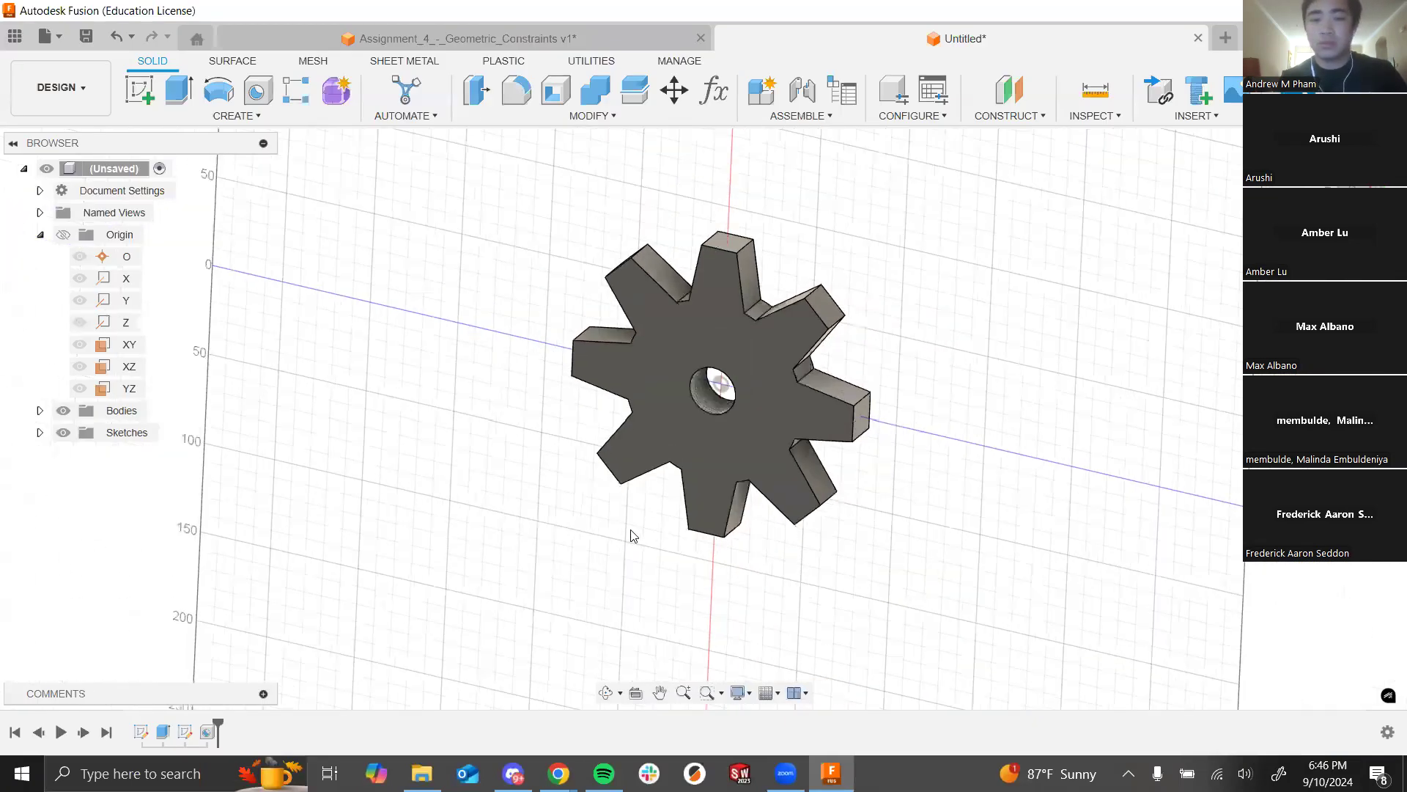
scroll(643, 423, up, 4)
scroll(805, 426, down, 3)
scroll(821, 323, up, 5)
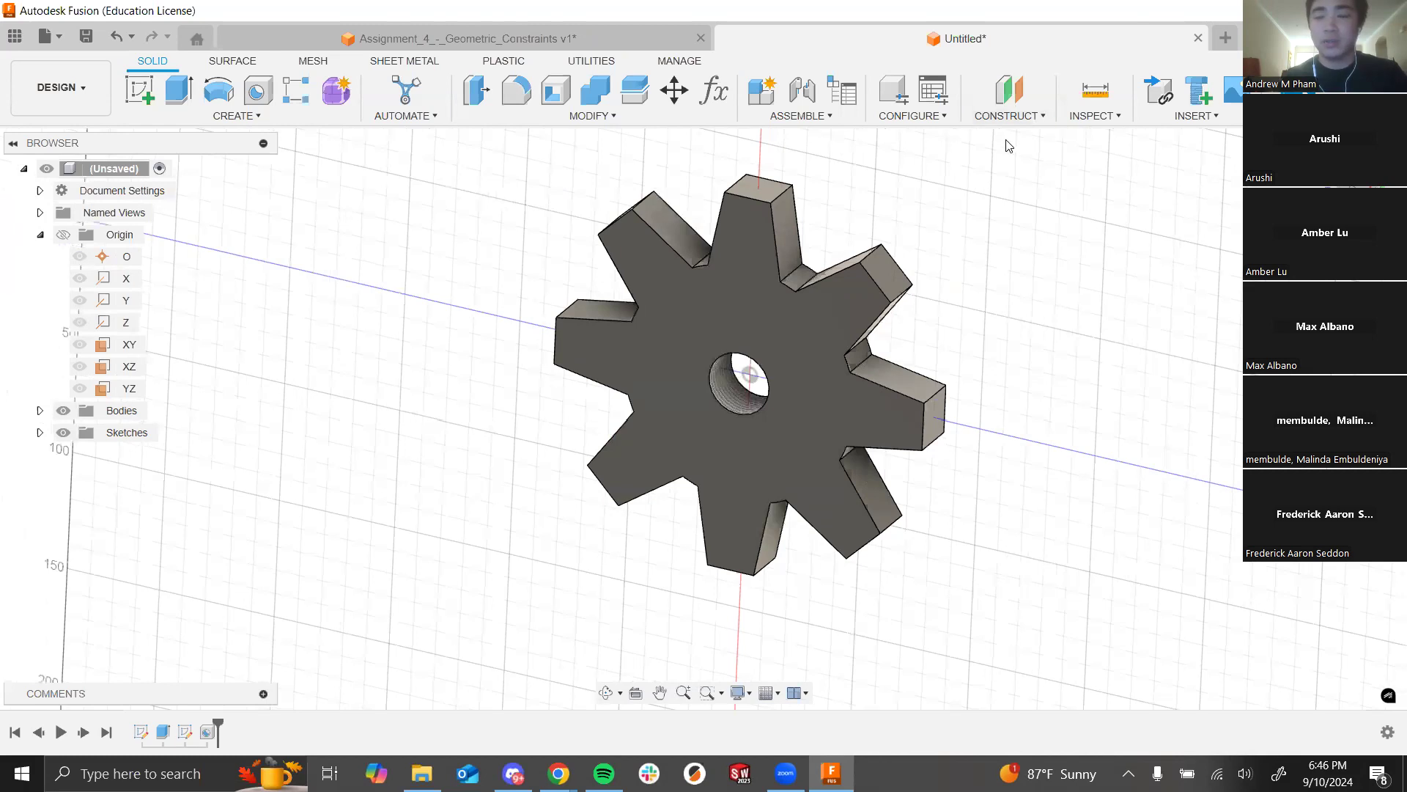
key(alt+Tab)
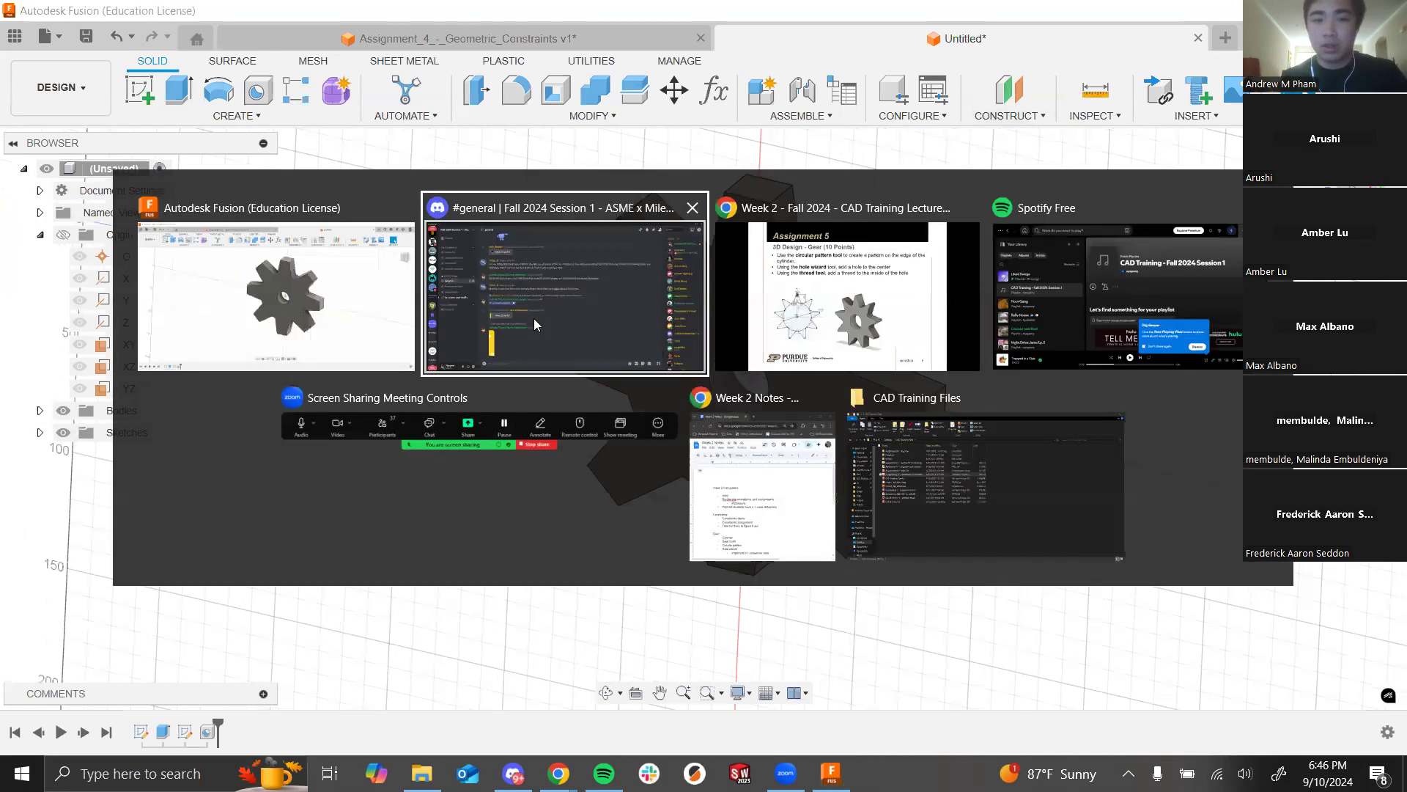
click(712, 268)
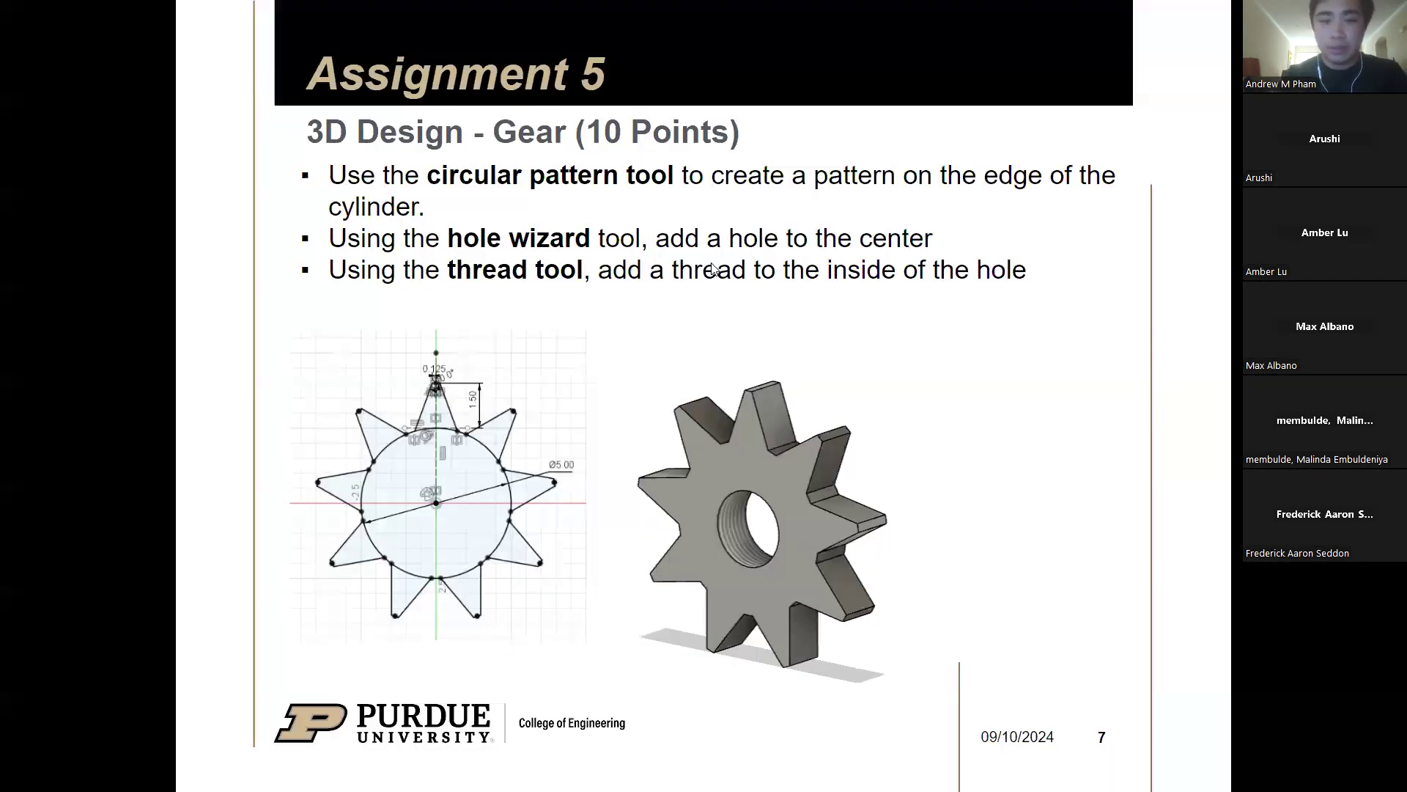
key(Right)
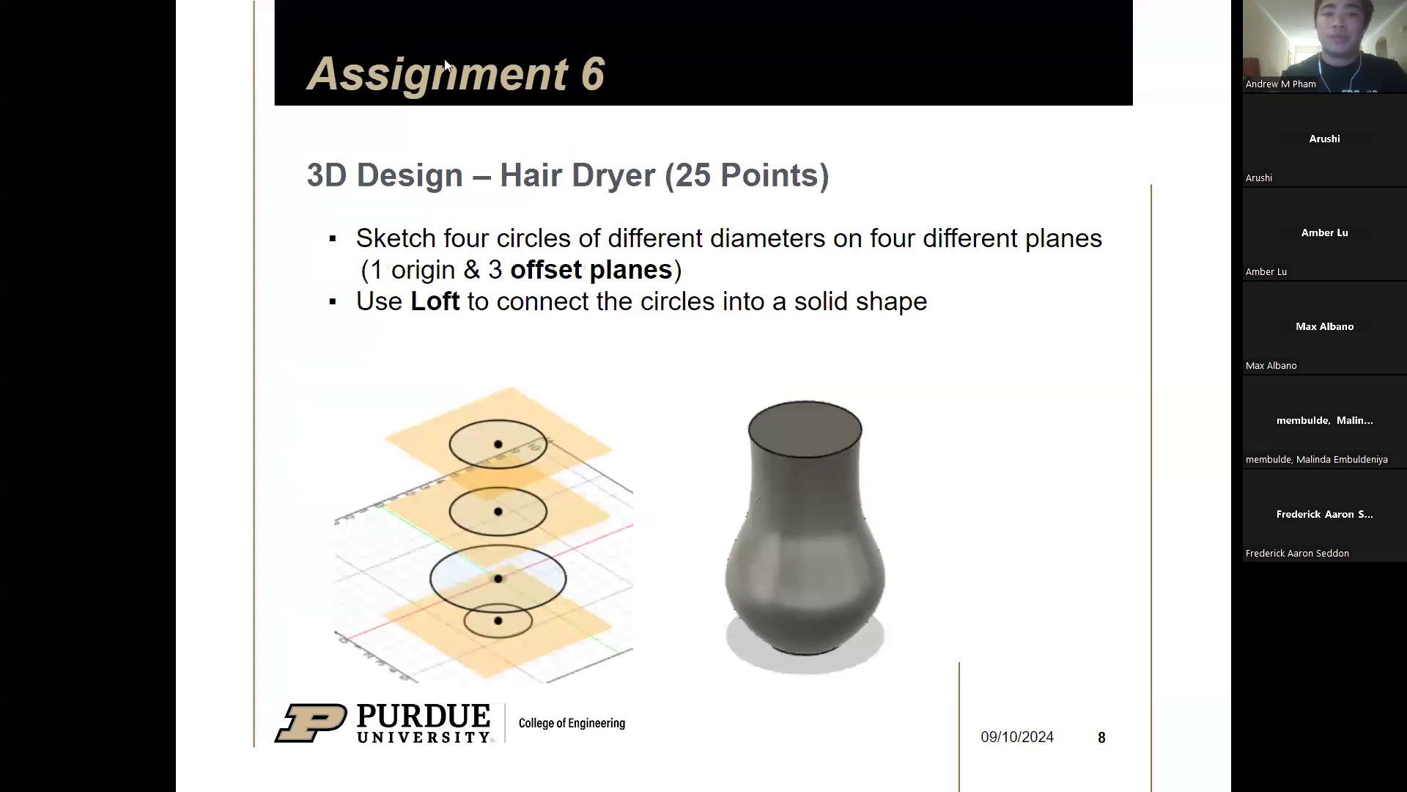
key(alt+Tab)
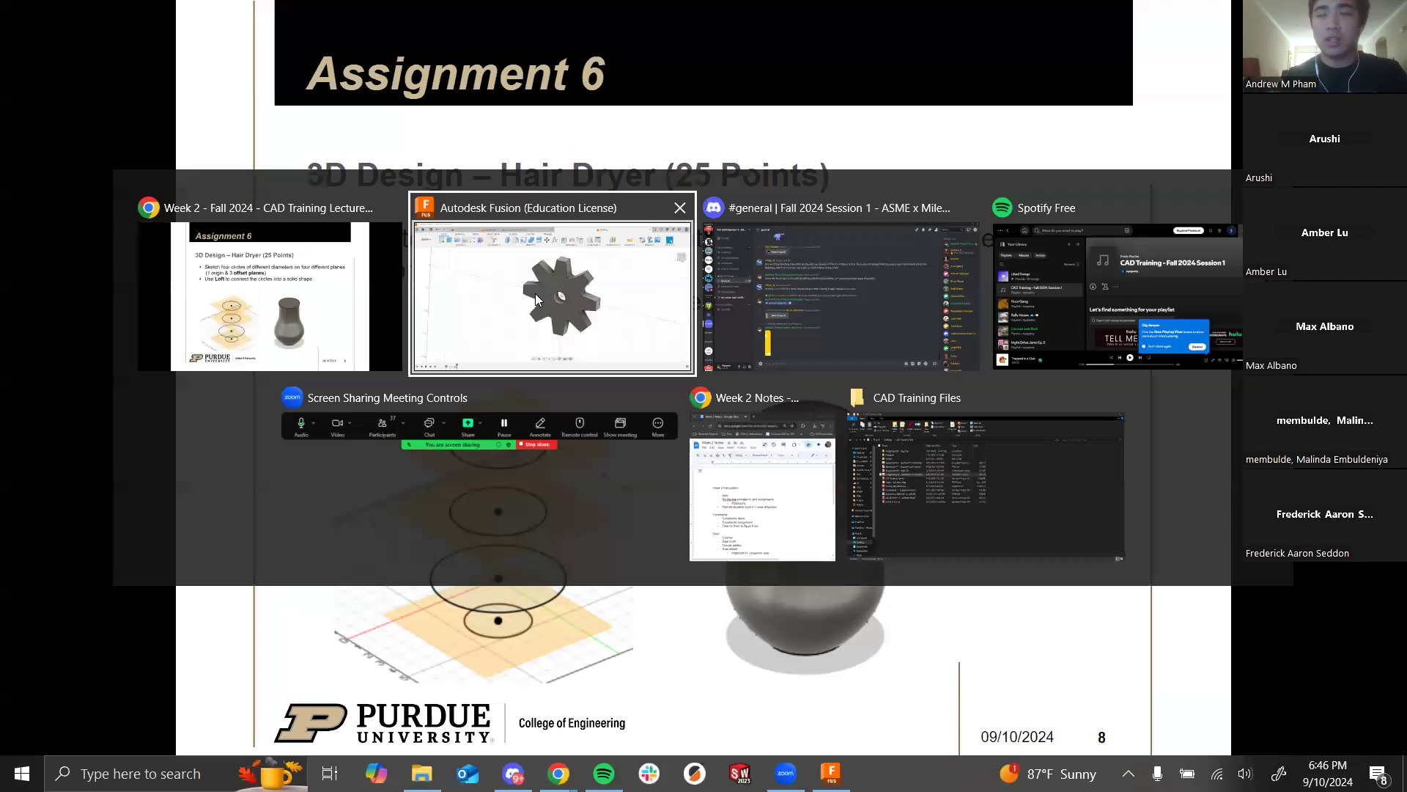
click(446, 313)
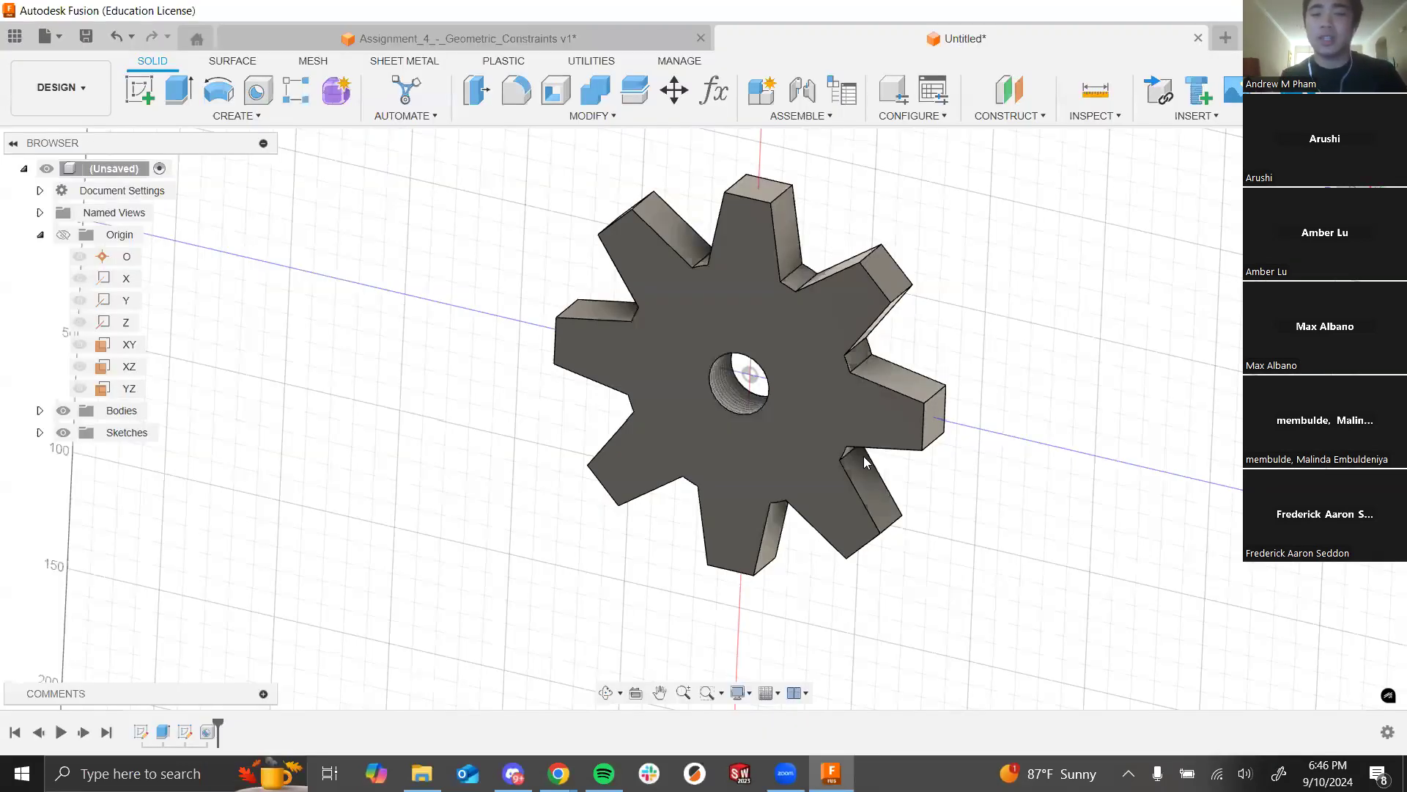
Step: Create the new Untitled(1) design, review the Assignment 6 hair dryer slide, and return to Fusion
click(1220, 39)
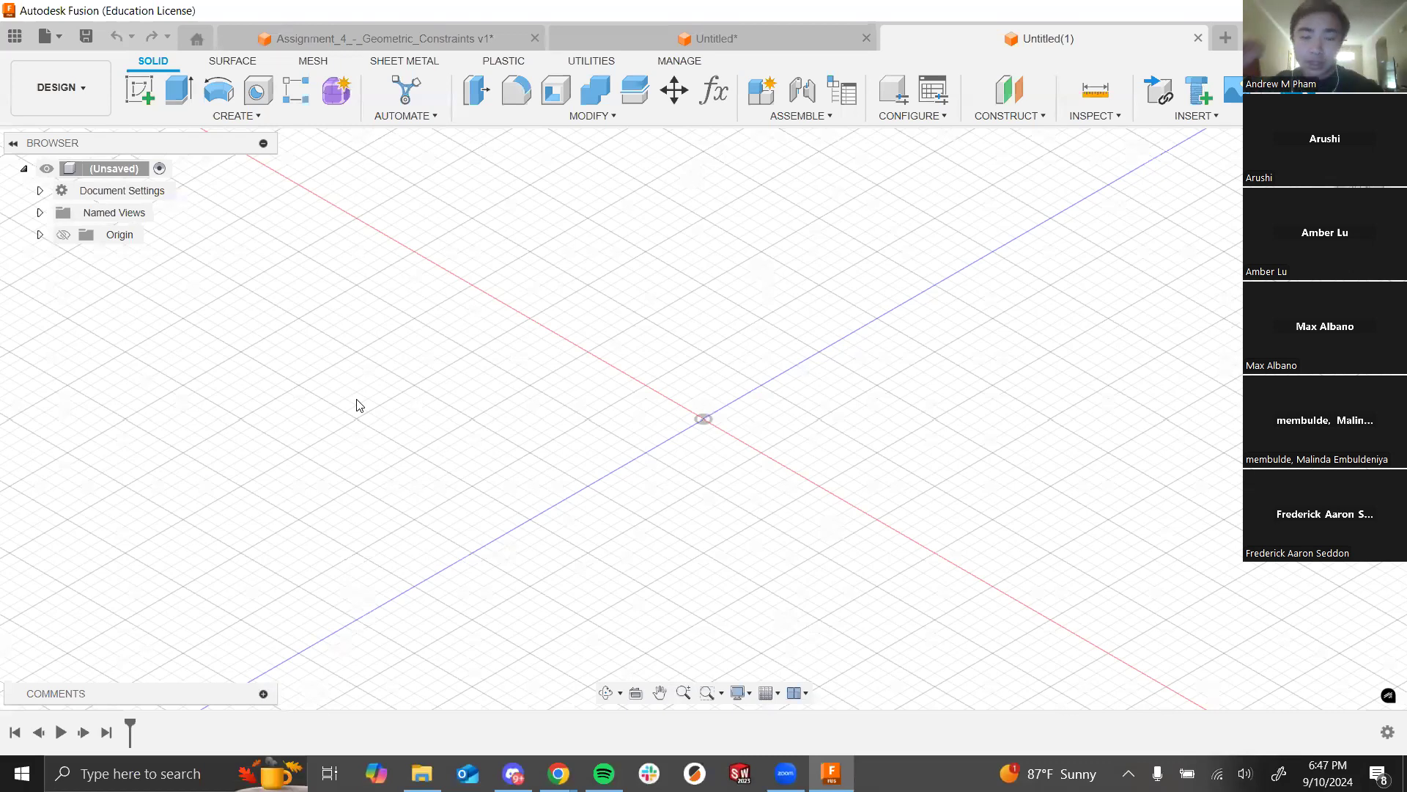
key(alt+Tab)
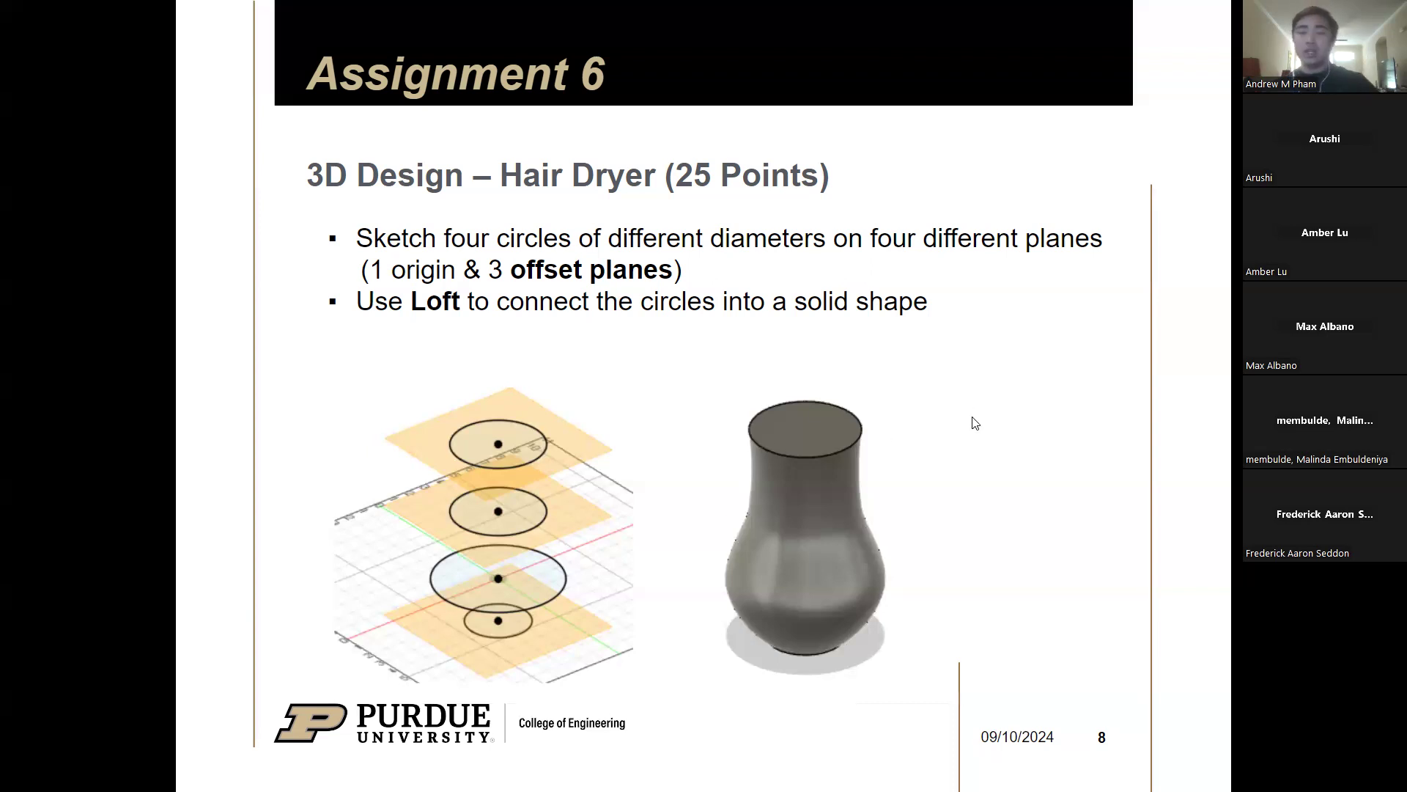
key(alt+Tab)
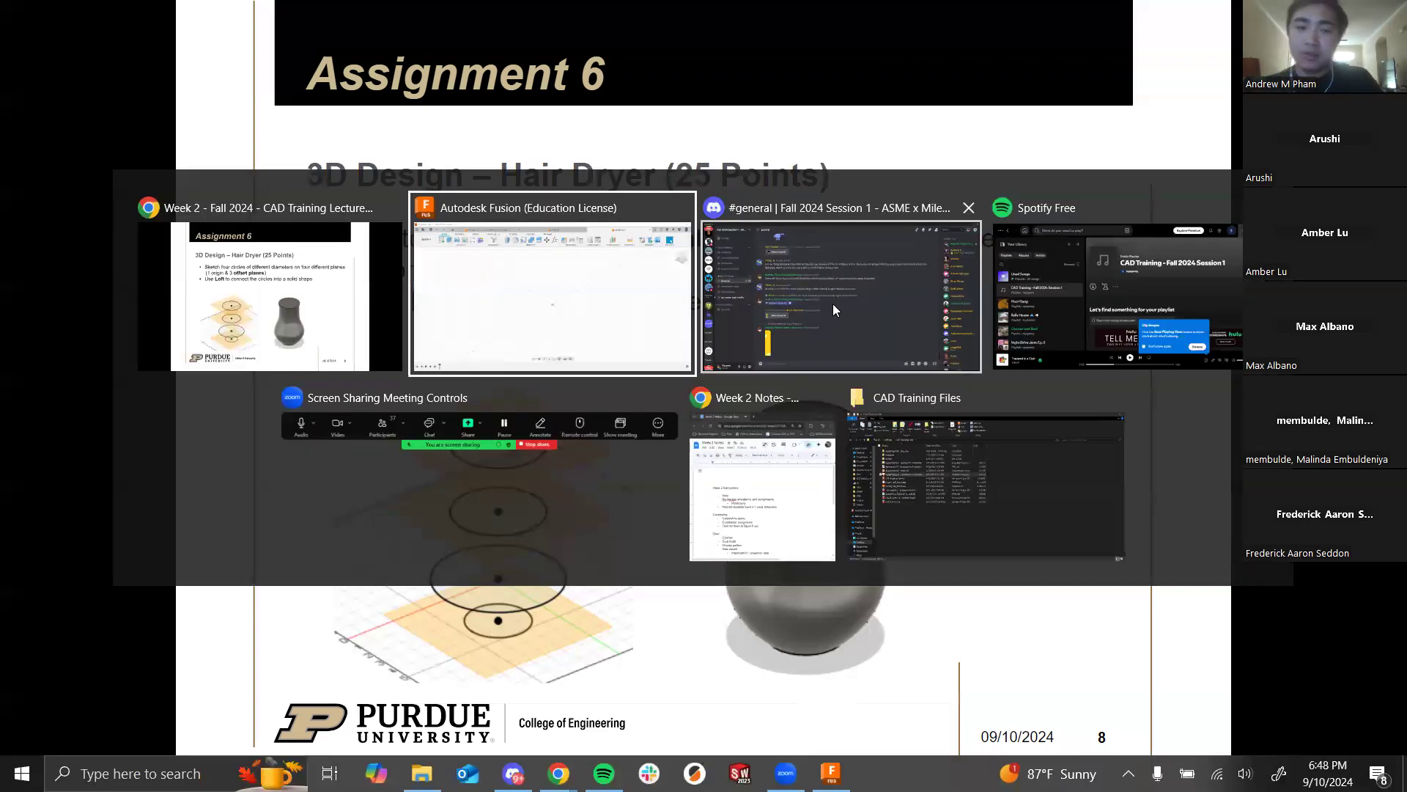
click(657, 319)
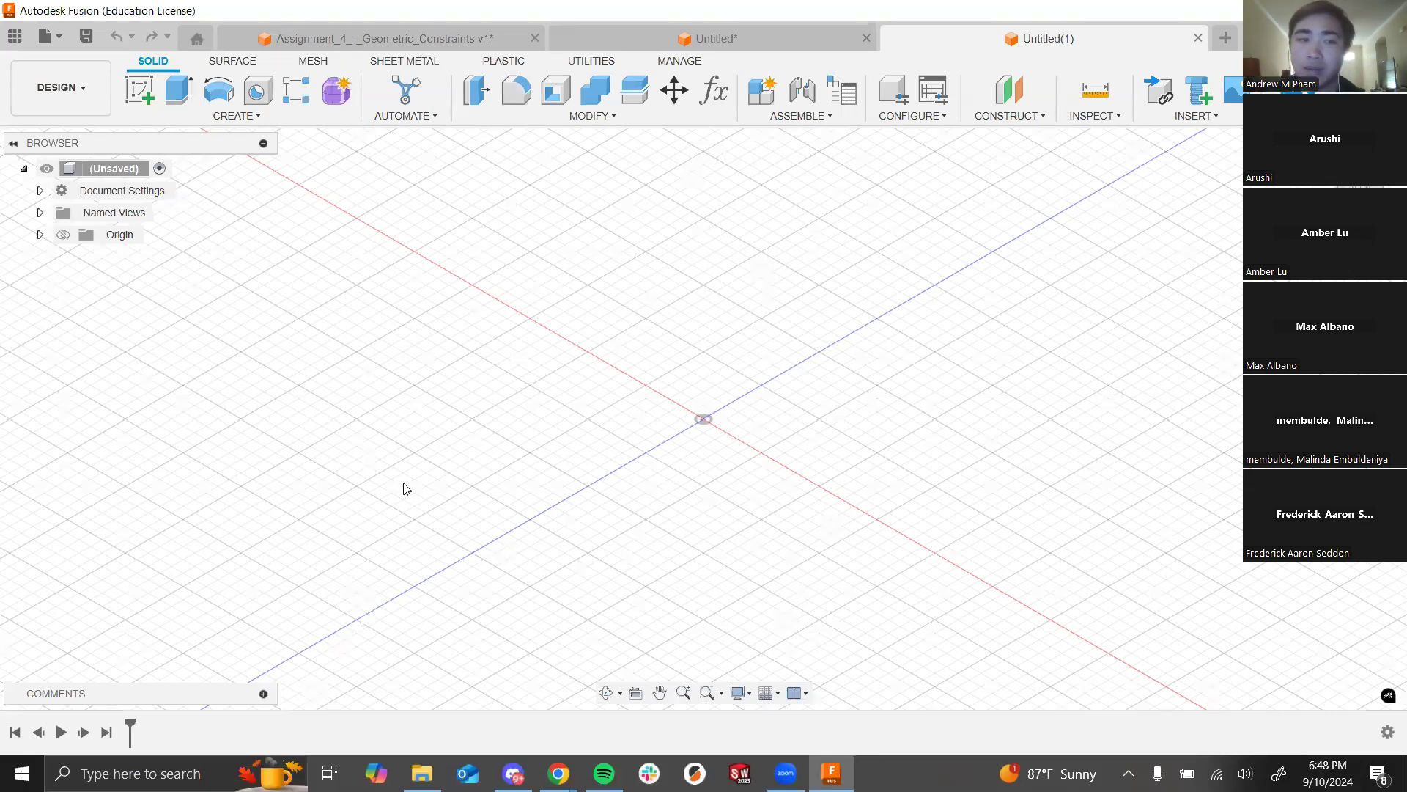
click(63, 235)
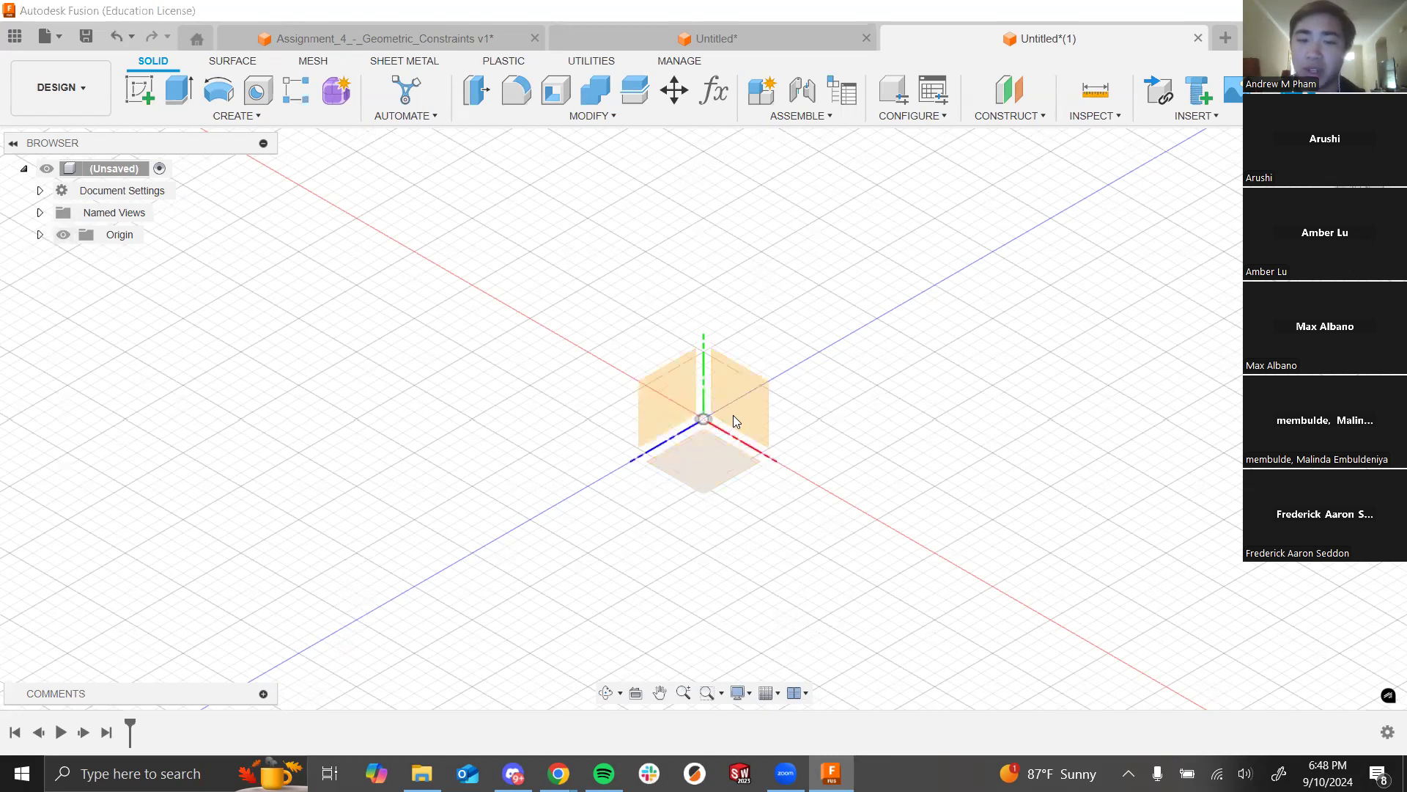
Step: Hide the origin planes again and look through the Construct and Inspect menus
scroll(709, 405, up, 2)
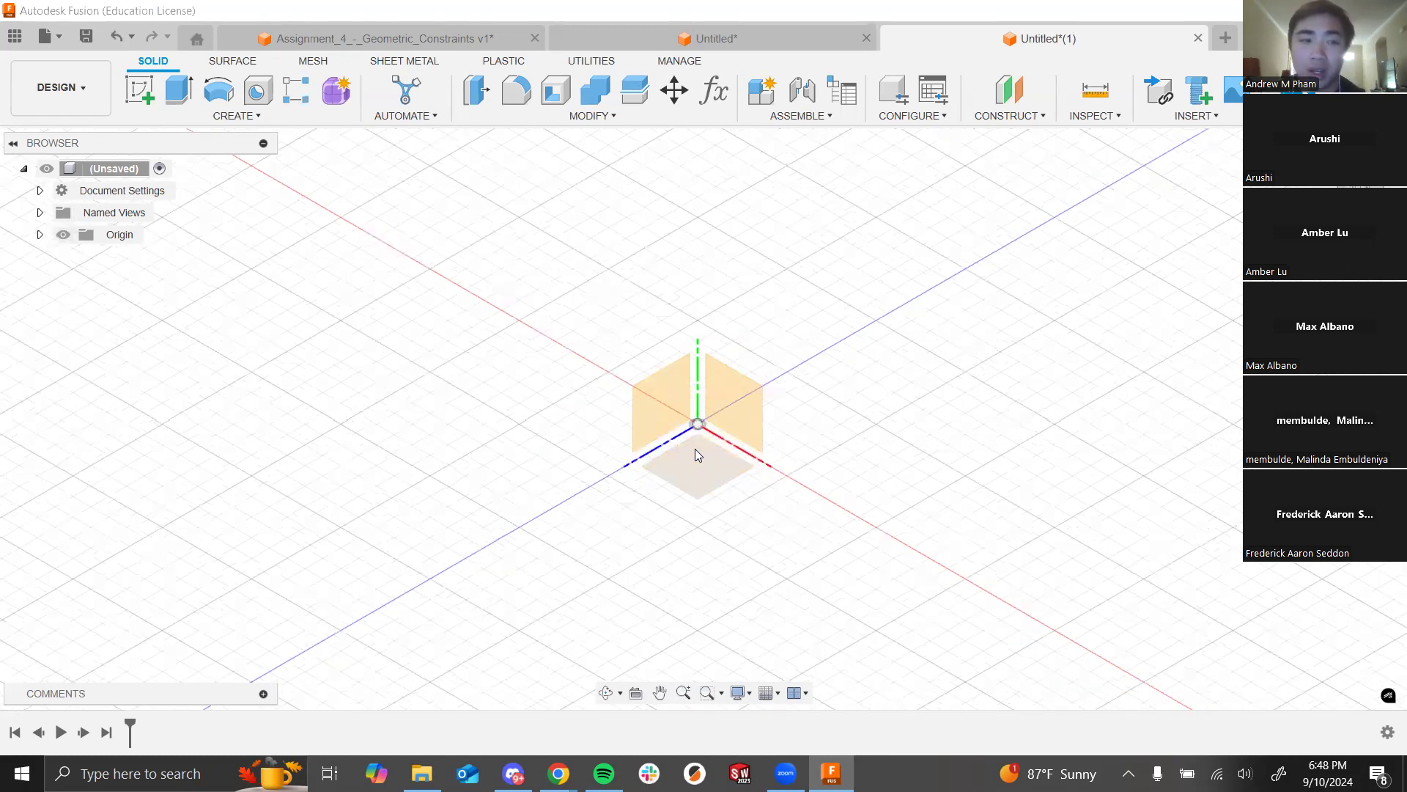
scroll(695, 448, down, 1)
click(64, 234)
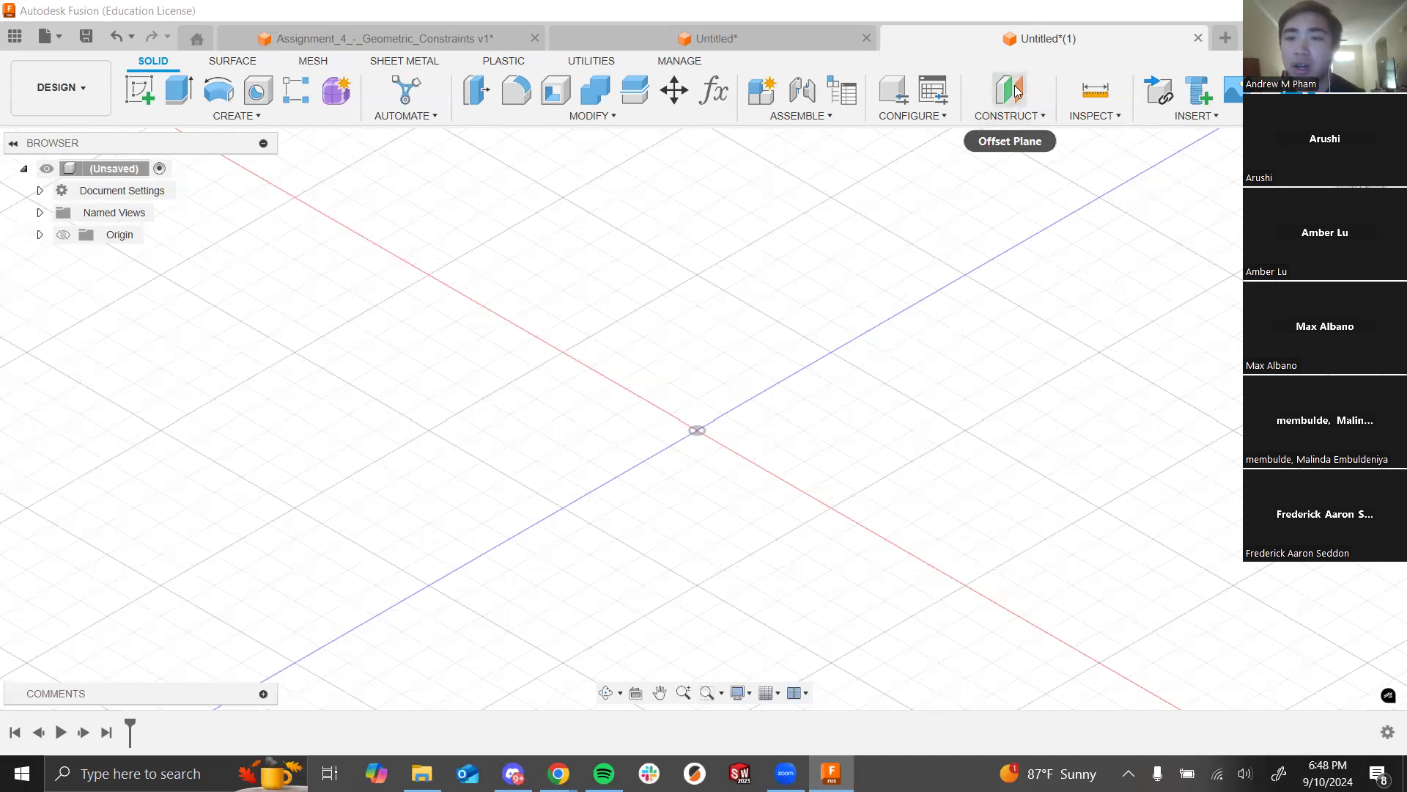
click(1036, 115)
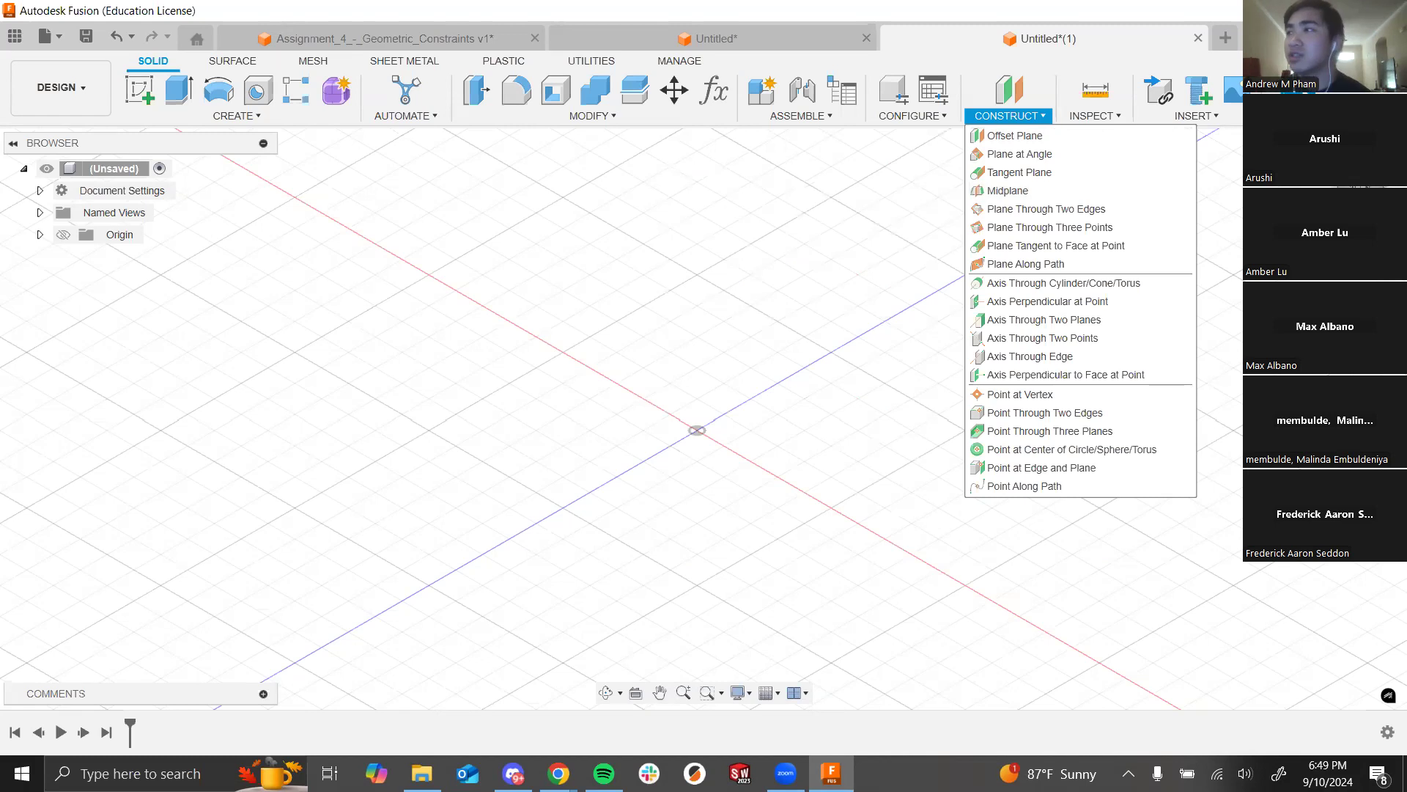
click(1097, 115)
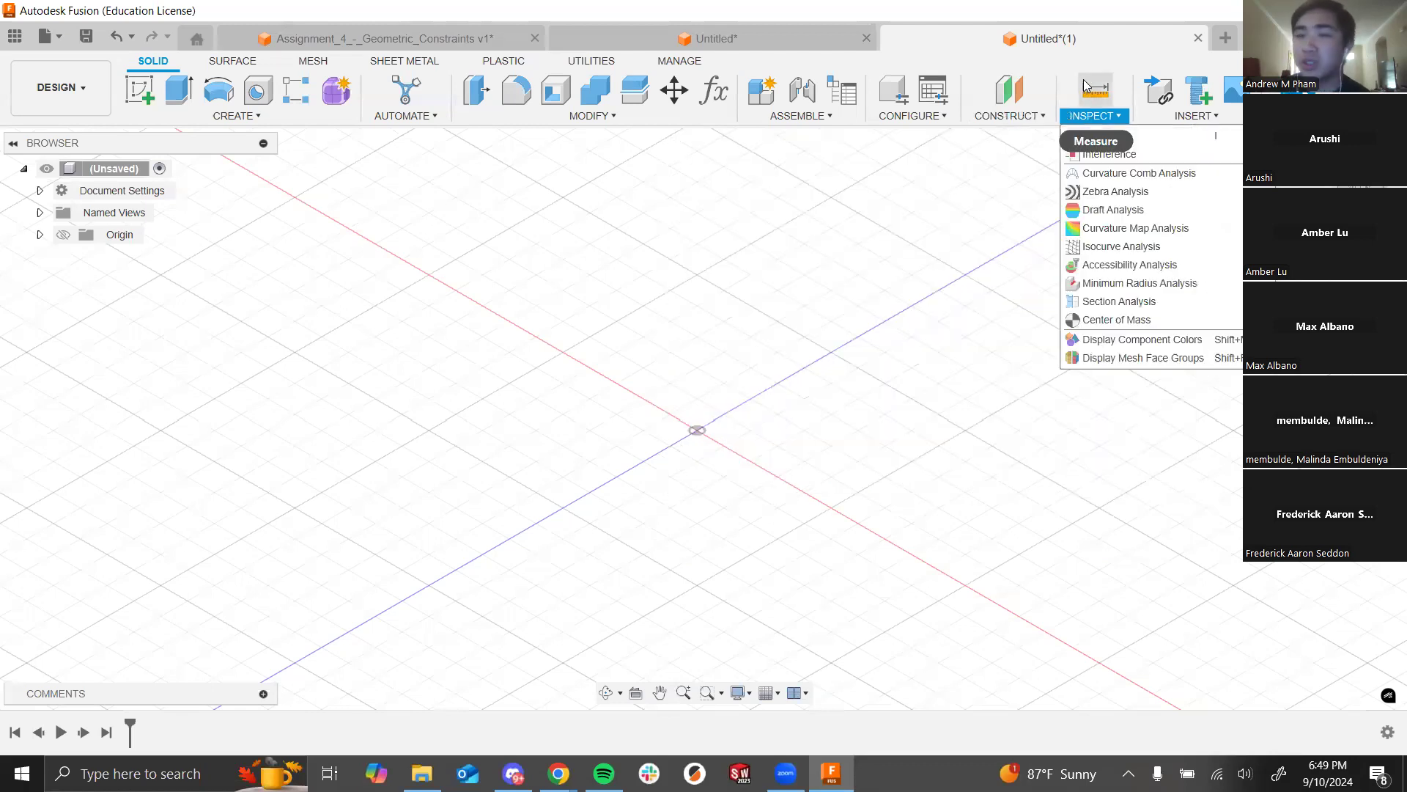
Step: Offset a construction plane 20 mm from the XZ plane, orbiting to check its height
click(1006, 116)
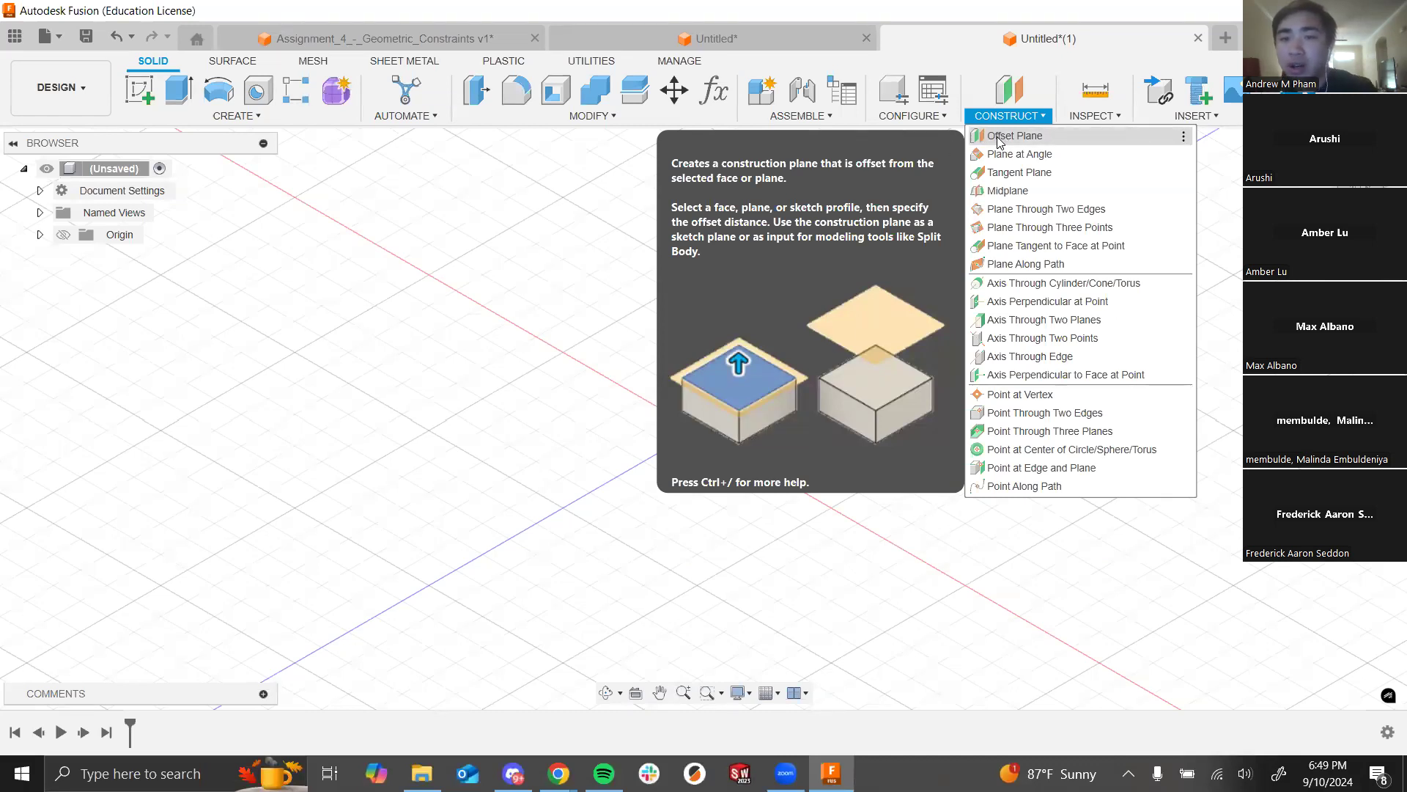
click(997, 137)
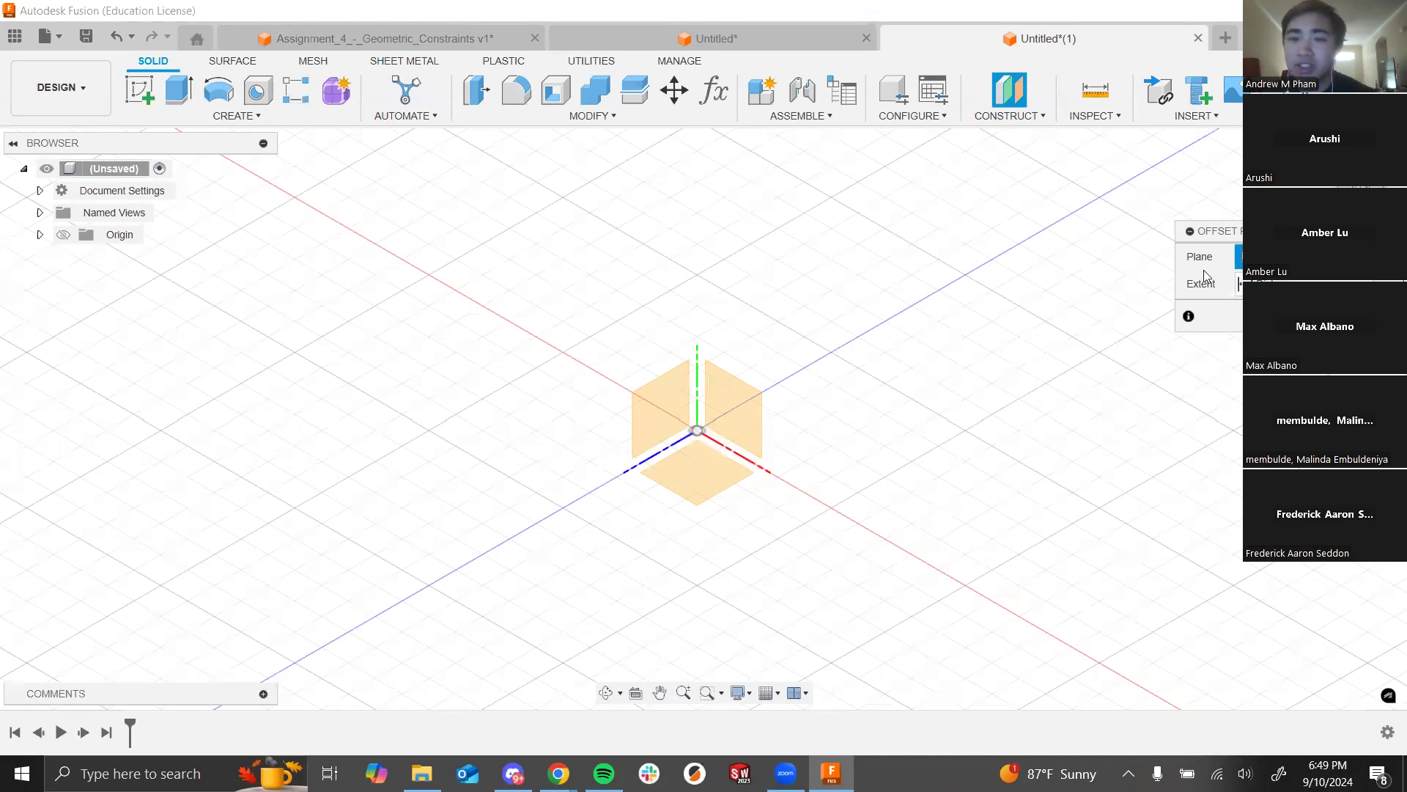
click(696, 482)
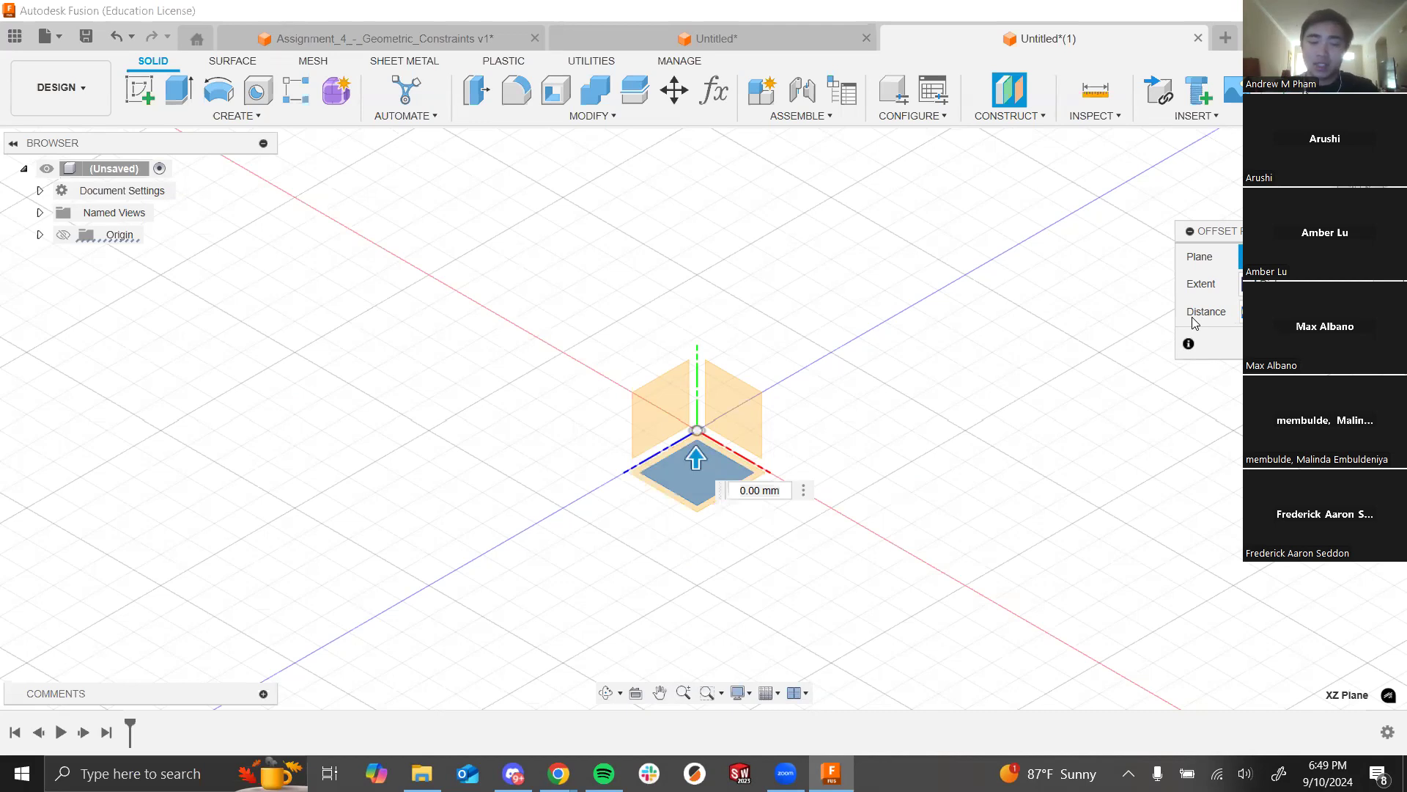
text(20)
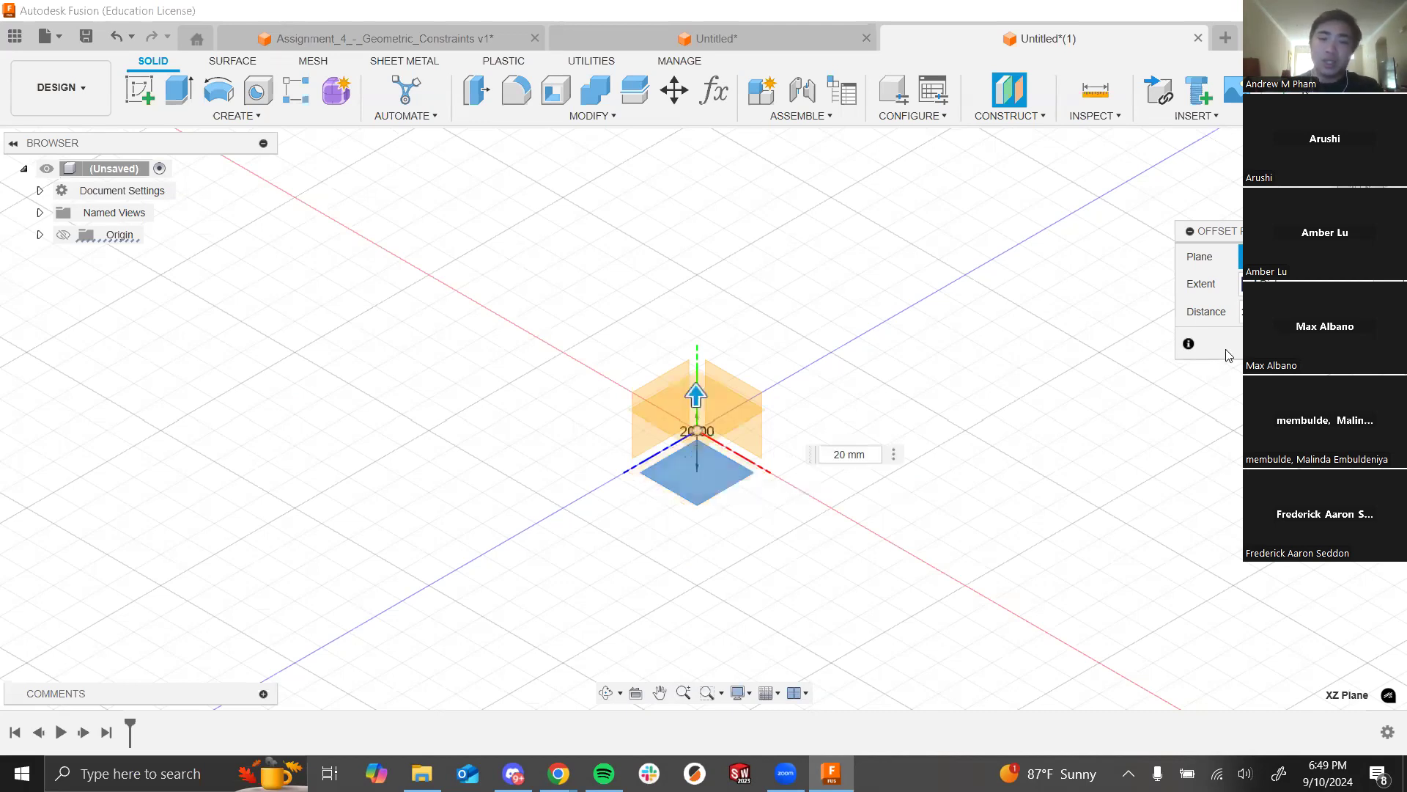
middle_drag(662, 420, 669, 424)
shift+middle_drag(914, 509, 921, 457)
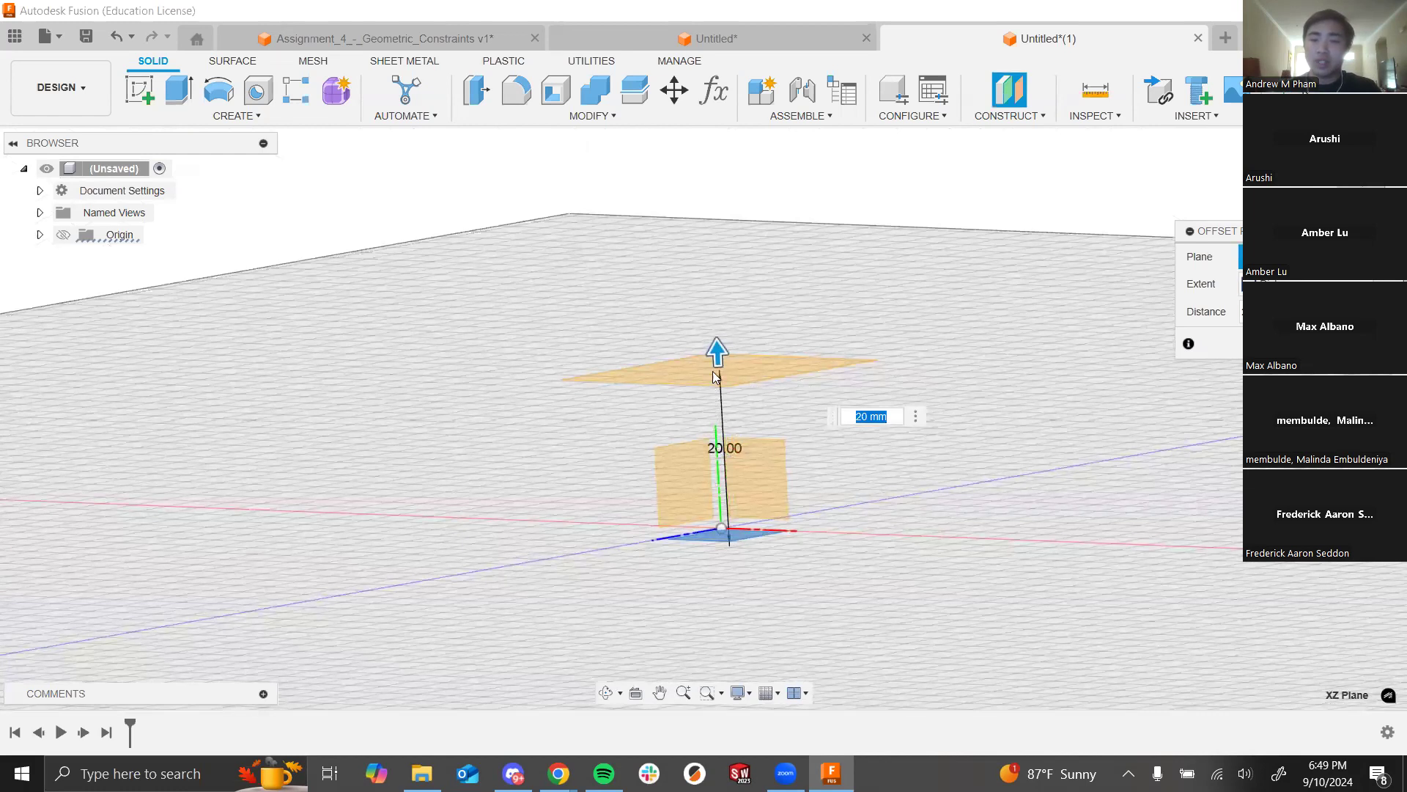
shift+middle_drag(864, 540, 952, 480)
key(Return)
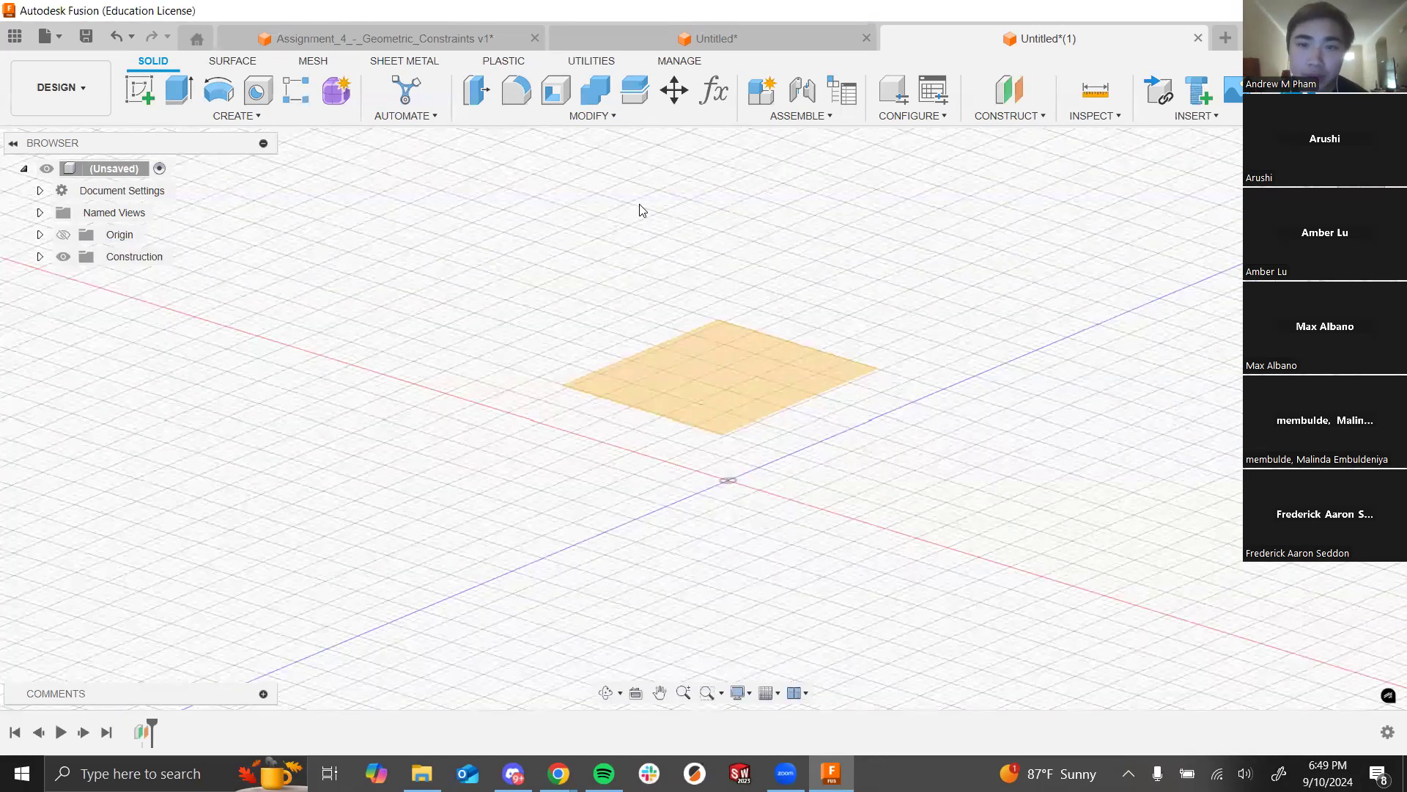
Step: Show the origin planes and add a 40 mm offset plane above the 20 mm plane
click(39, 235)
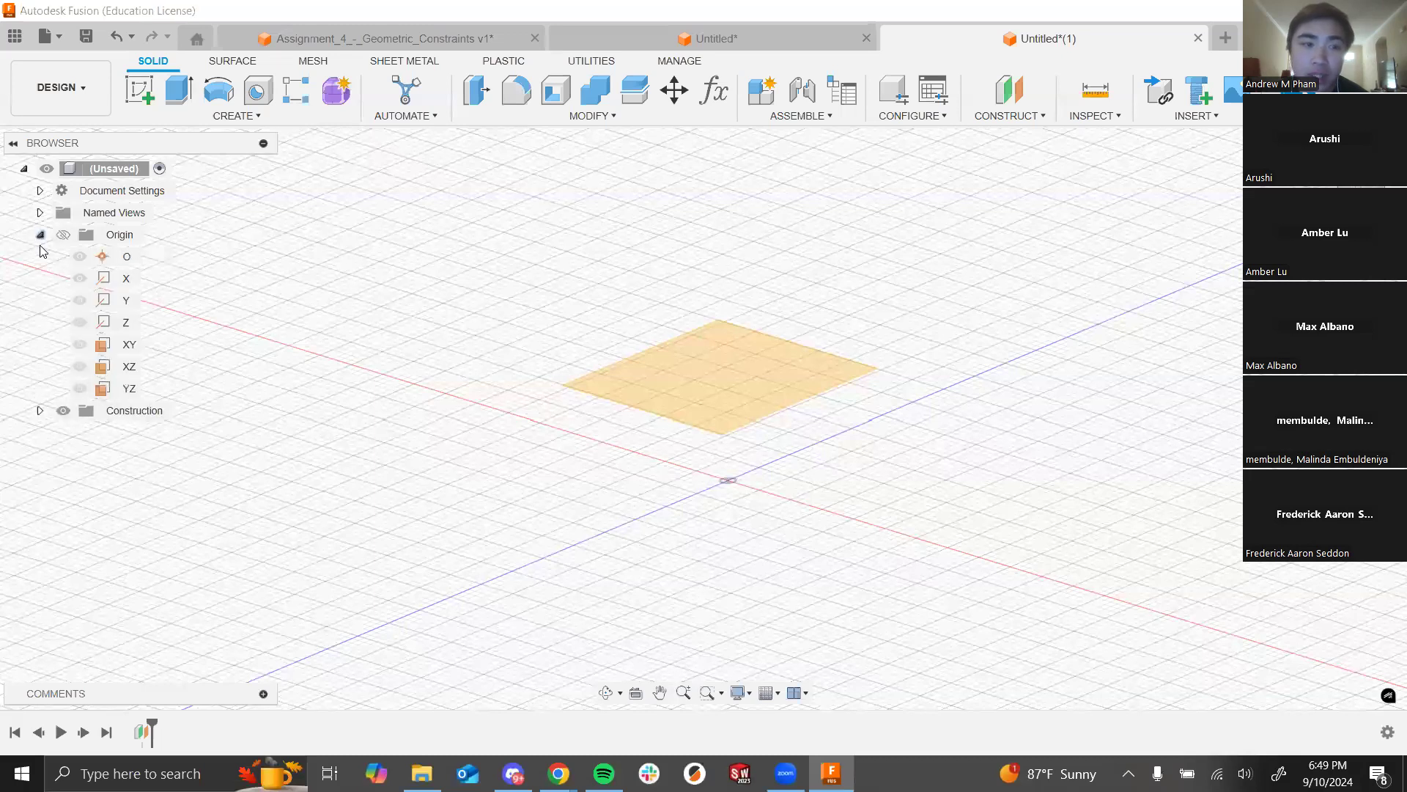
click(92, 341)
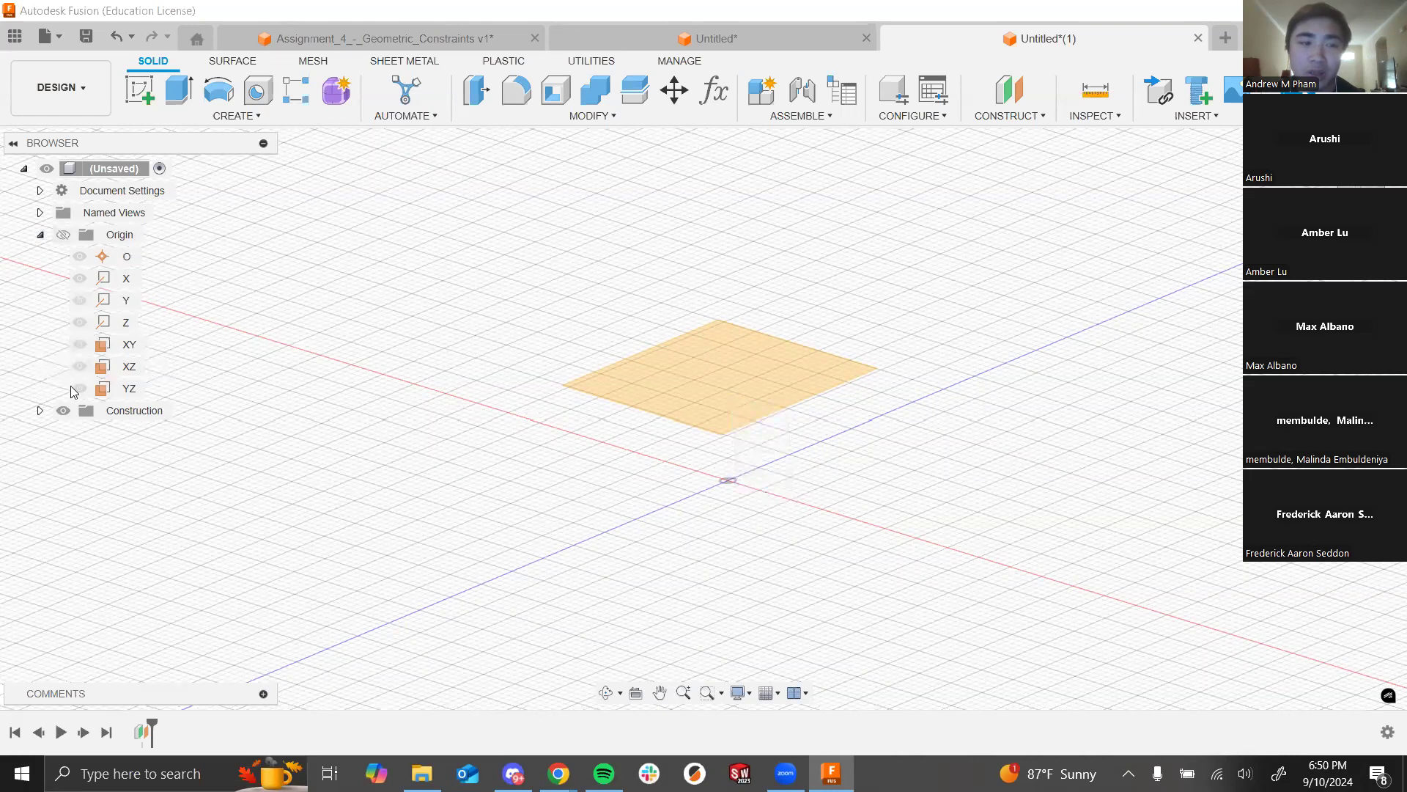
click(63, 235)
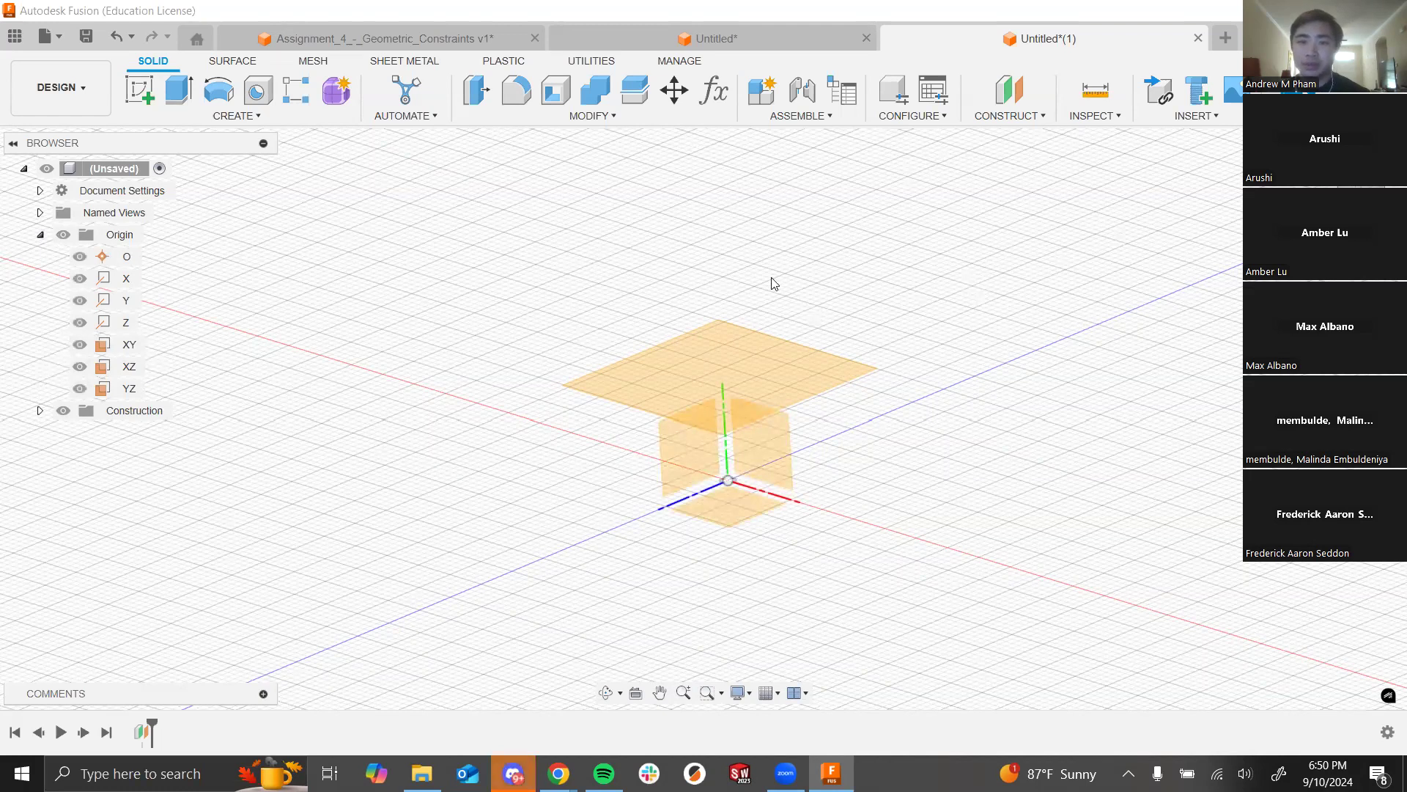
click(1033, 117)
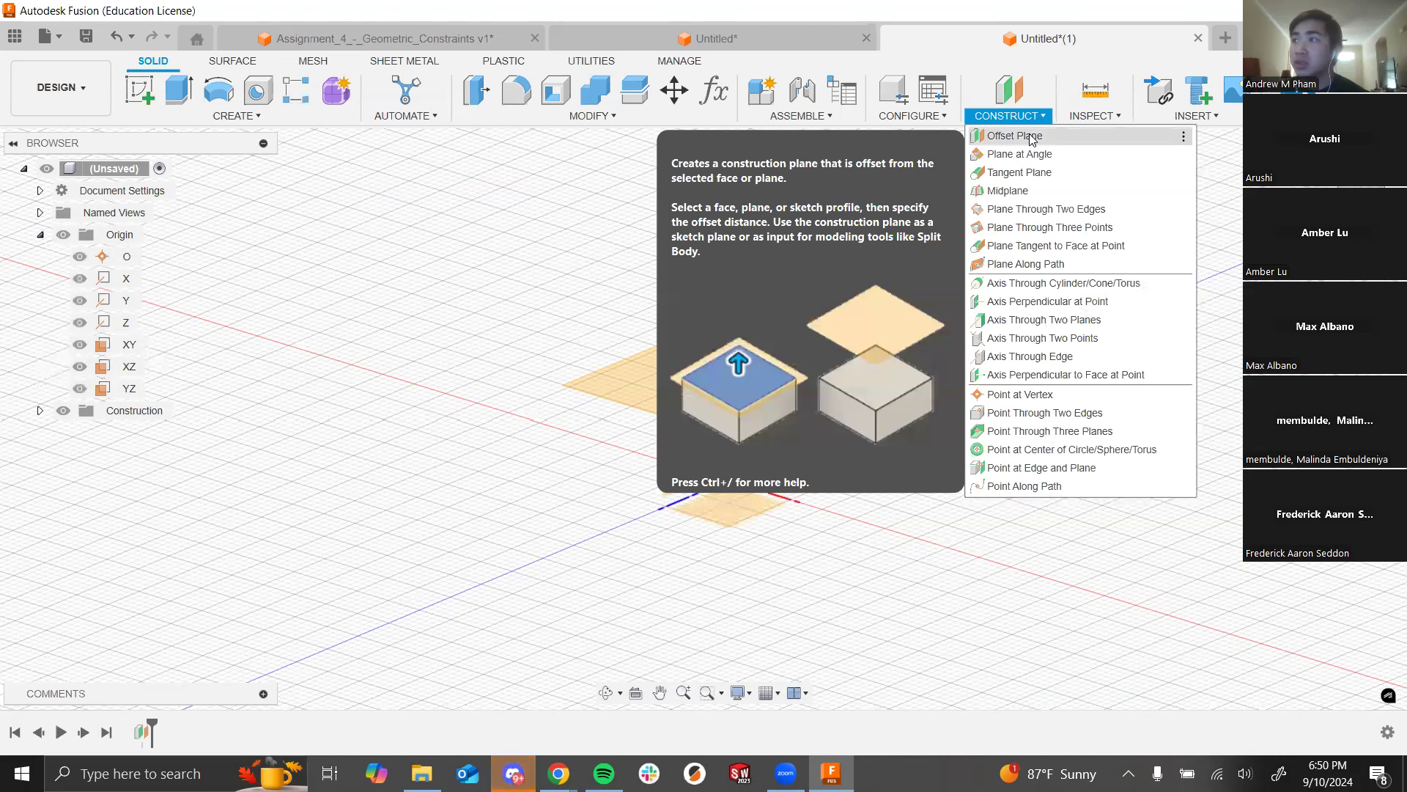
click(1032, 139)
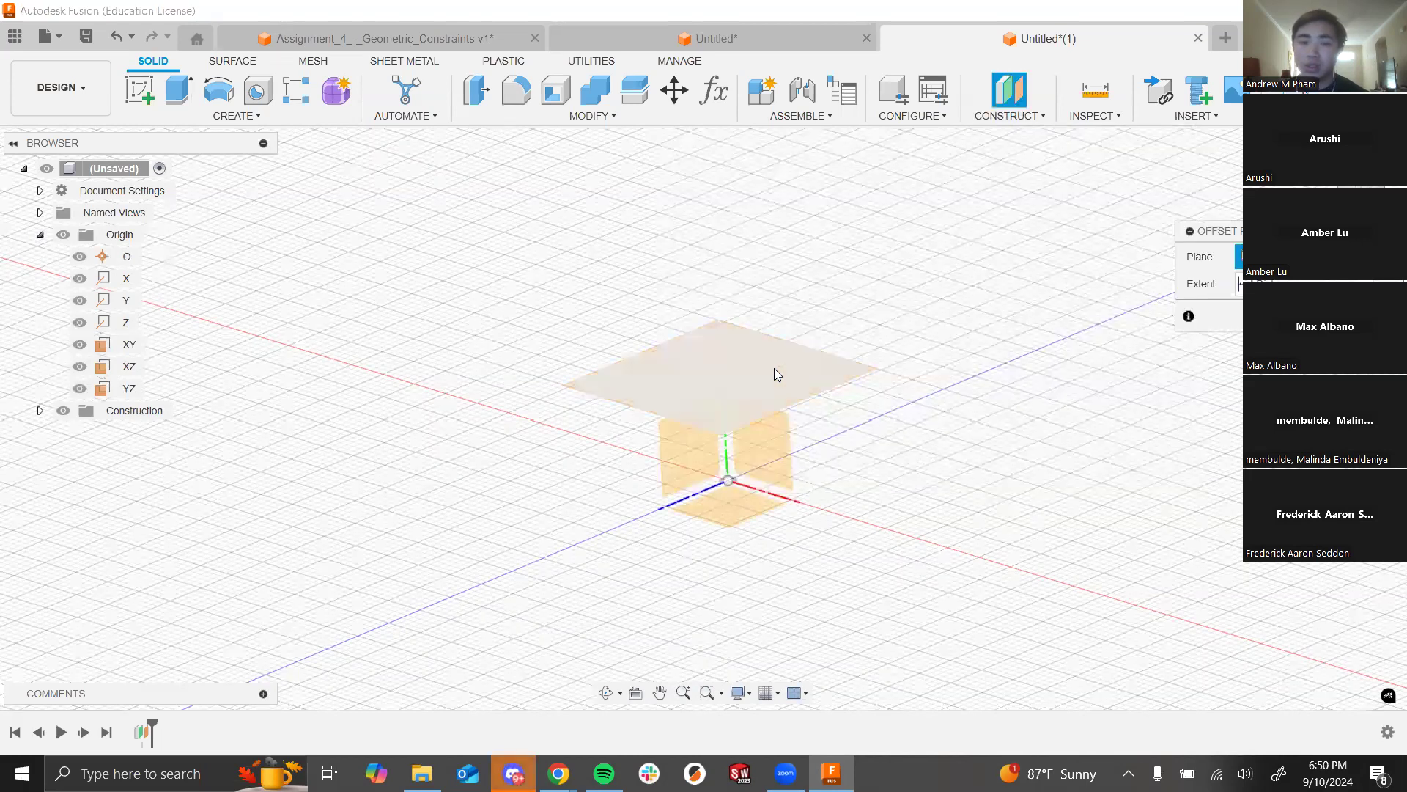
click(774, 368)
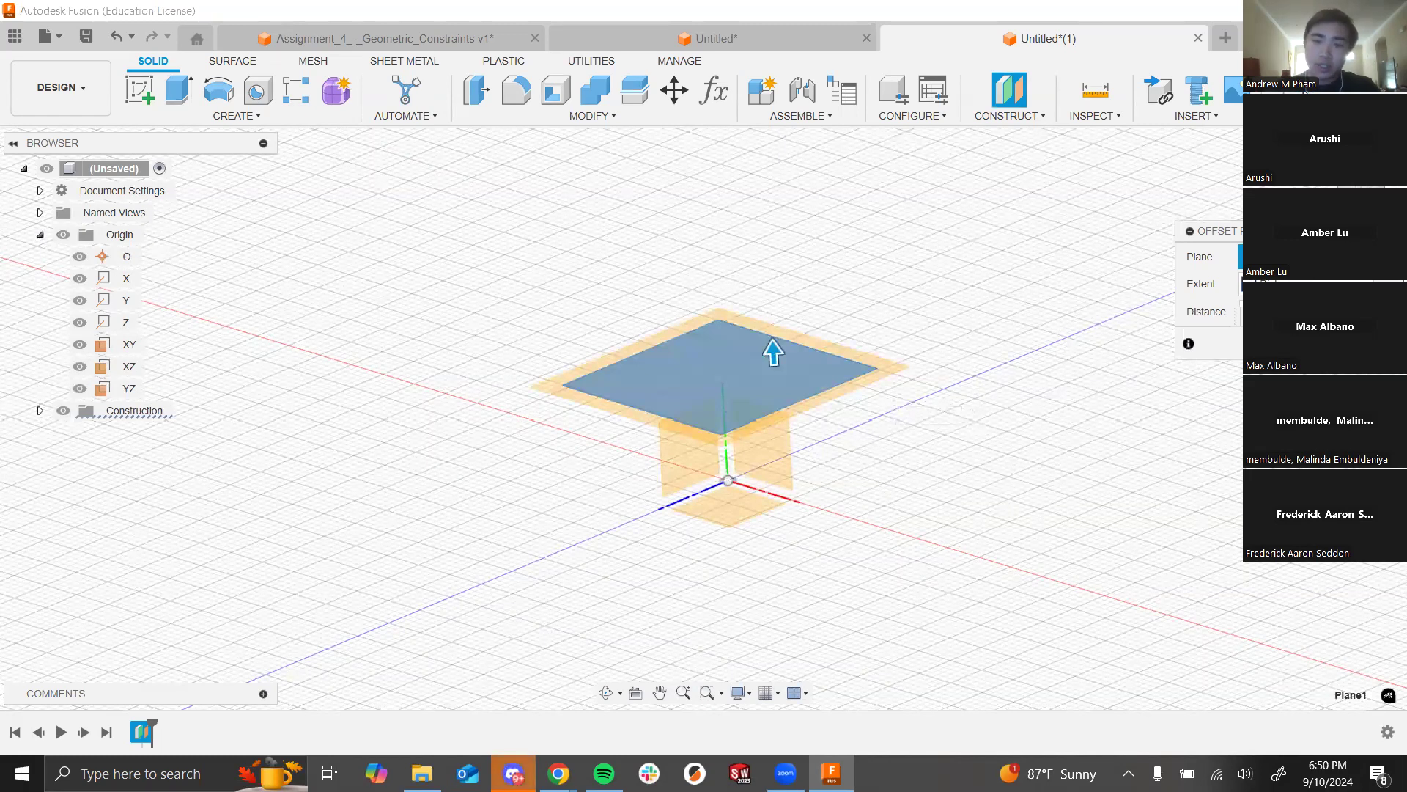
text(100)
scroll(1087, 427, down, 5)
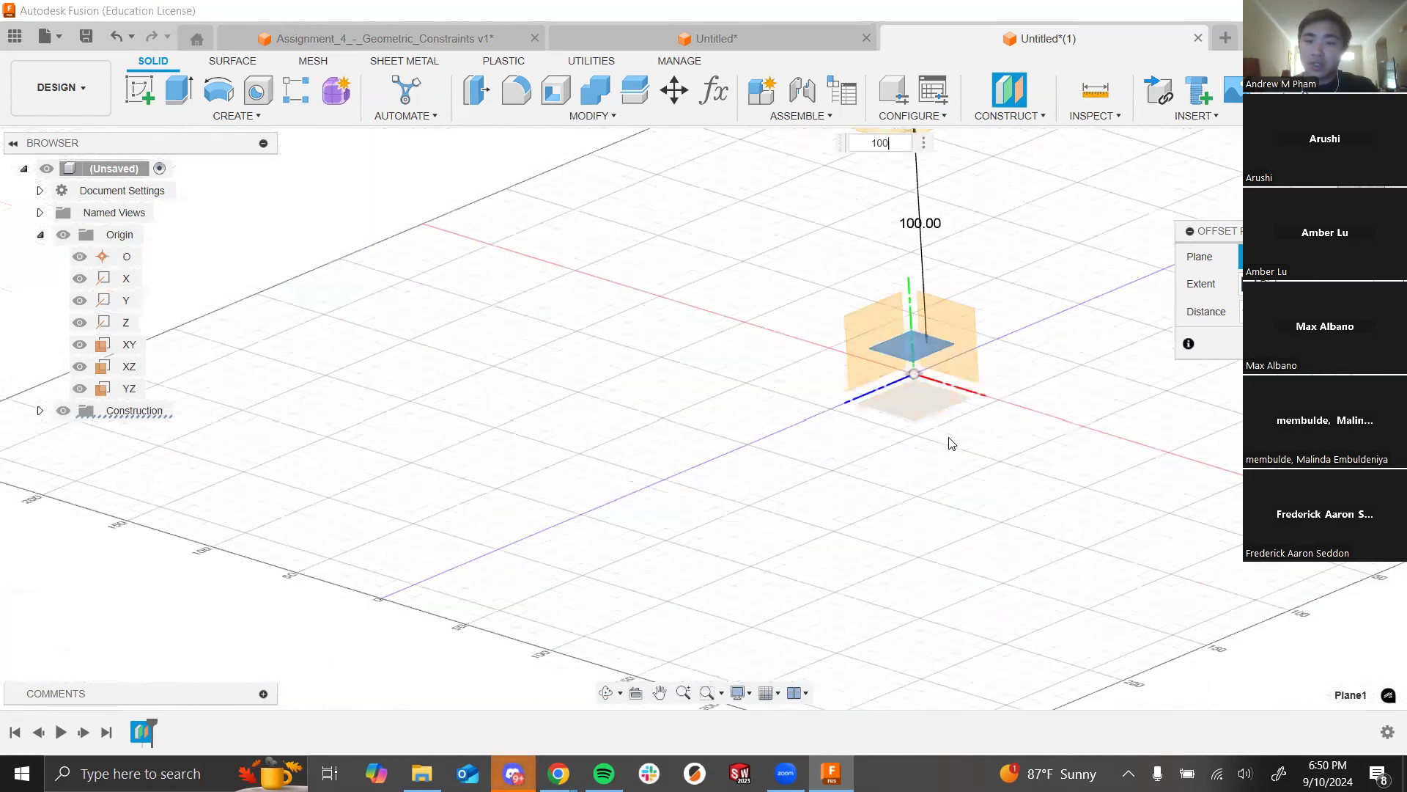
scroll(952, 443, down, 3)
scroll(1027, 307, up, 2)
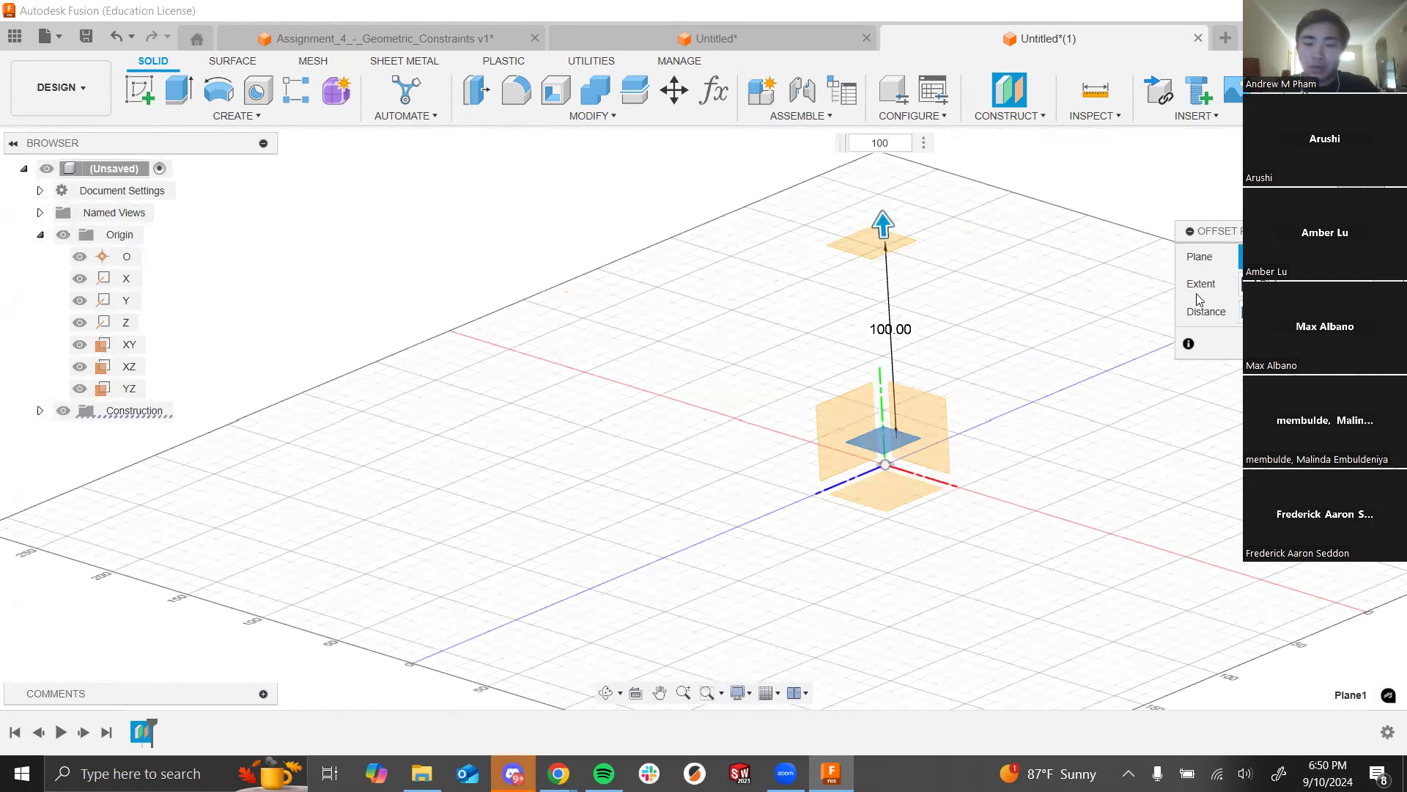
text(40)
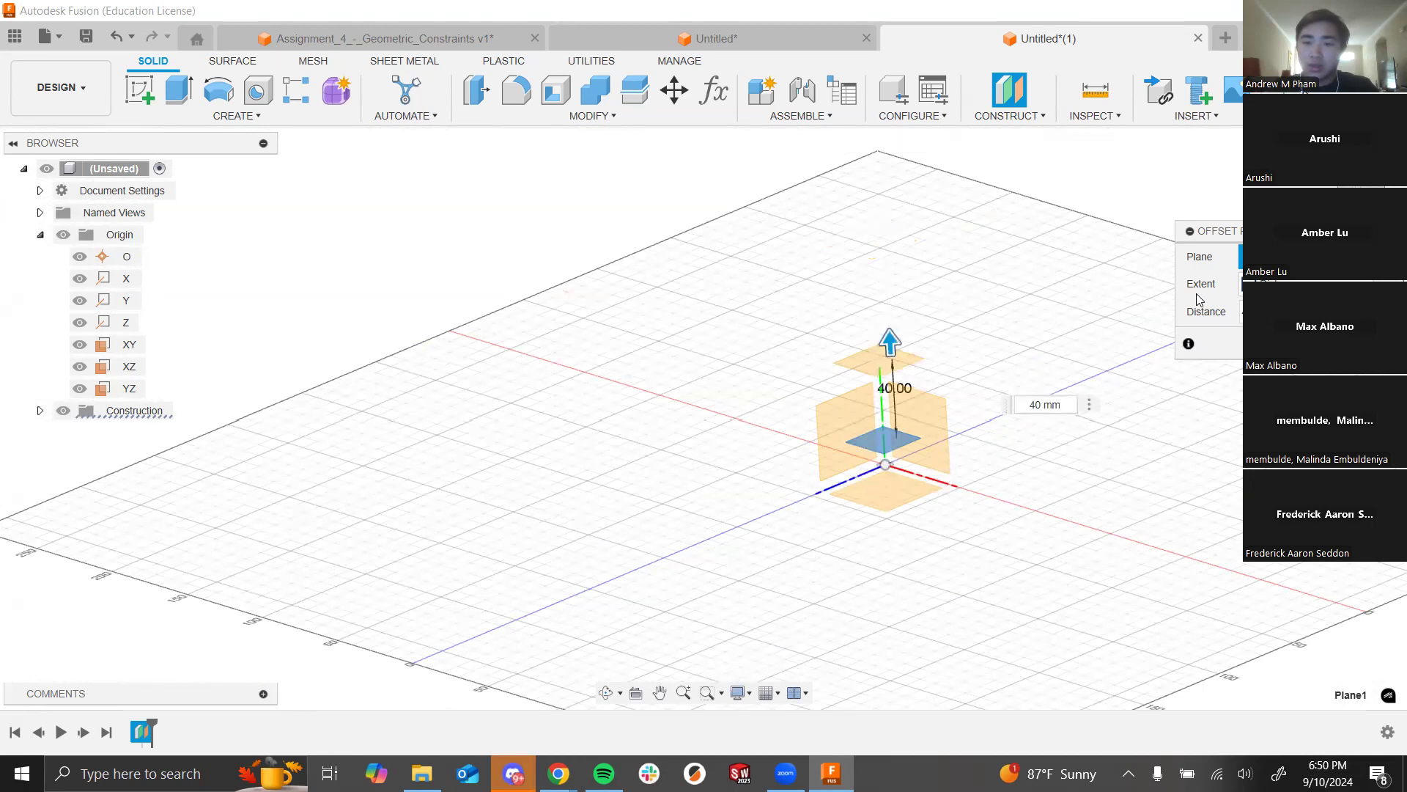
key(Return)
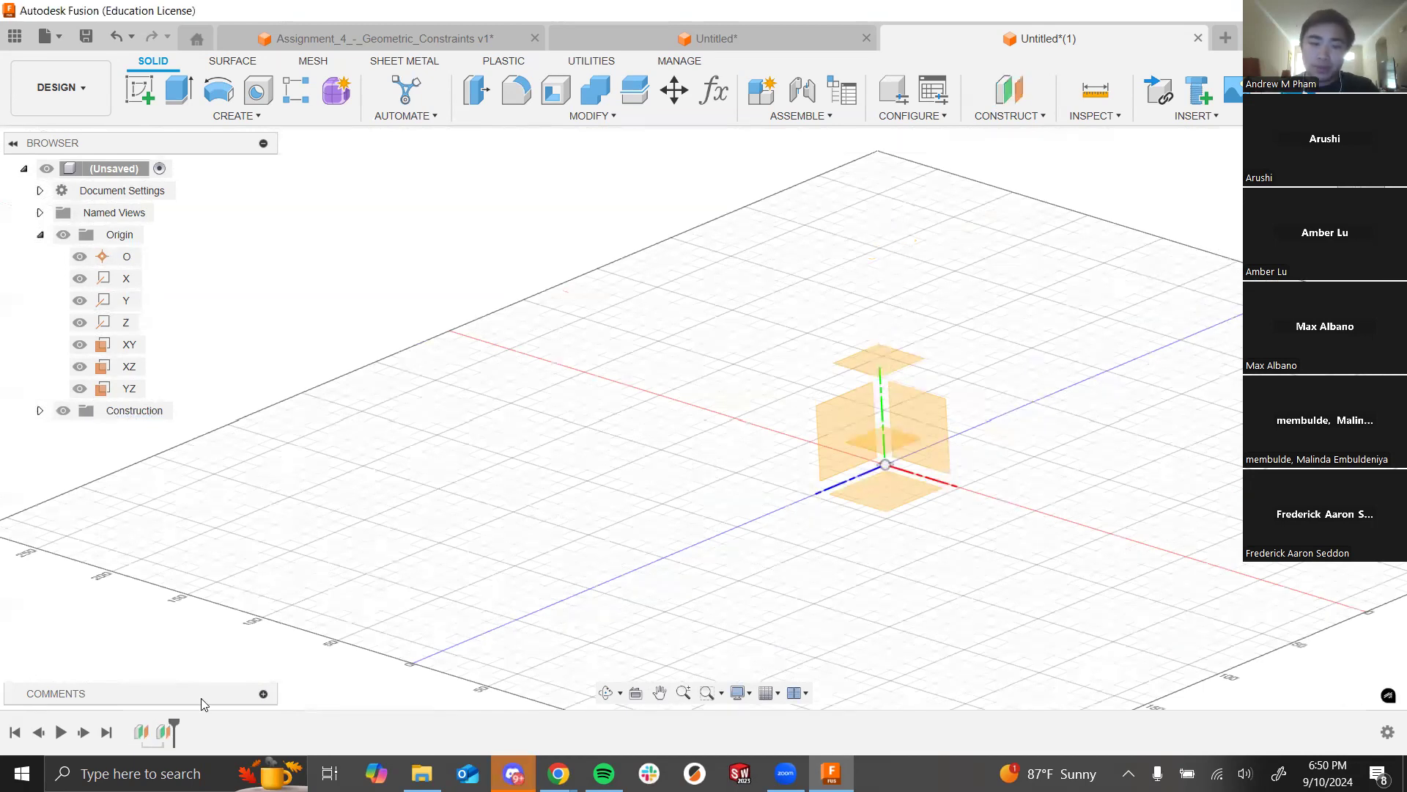
Step: Edit the offset plane's distance to 70 mm and orbit to view the stacked planes
right_click(139, 740)
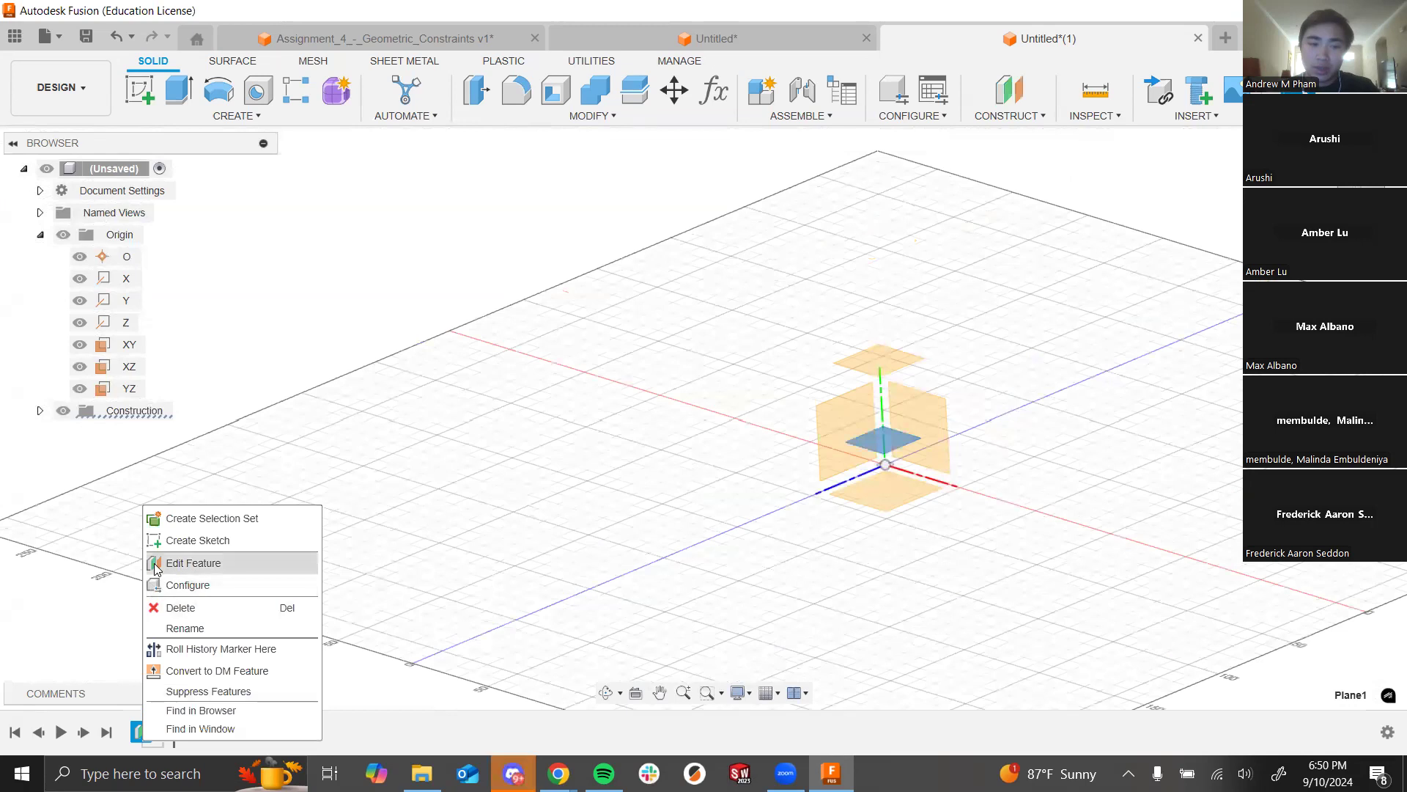
click(187, 560)
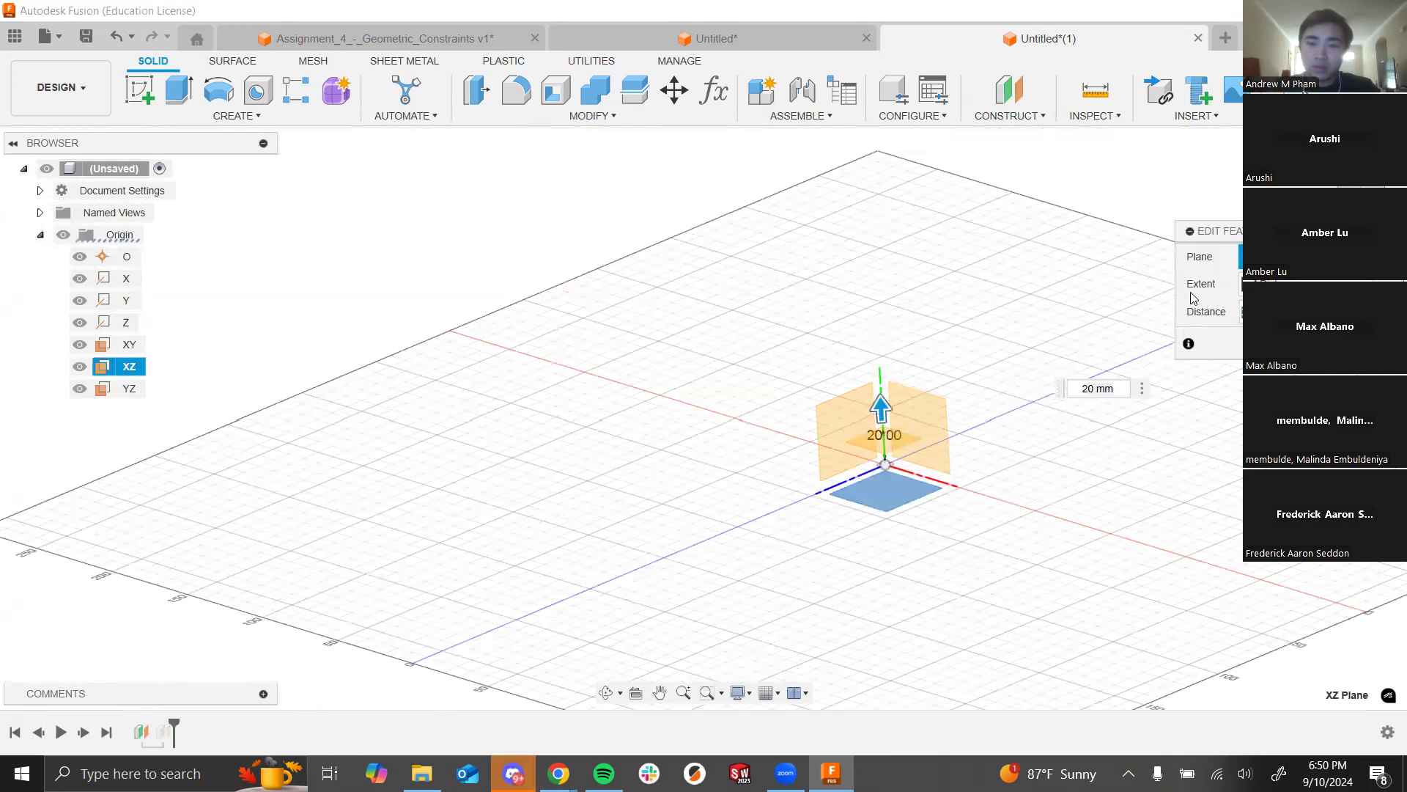
text(70)
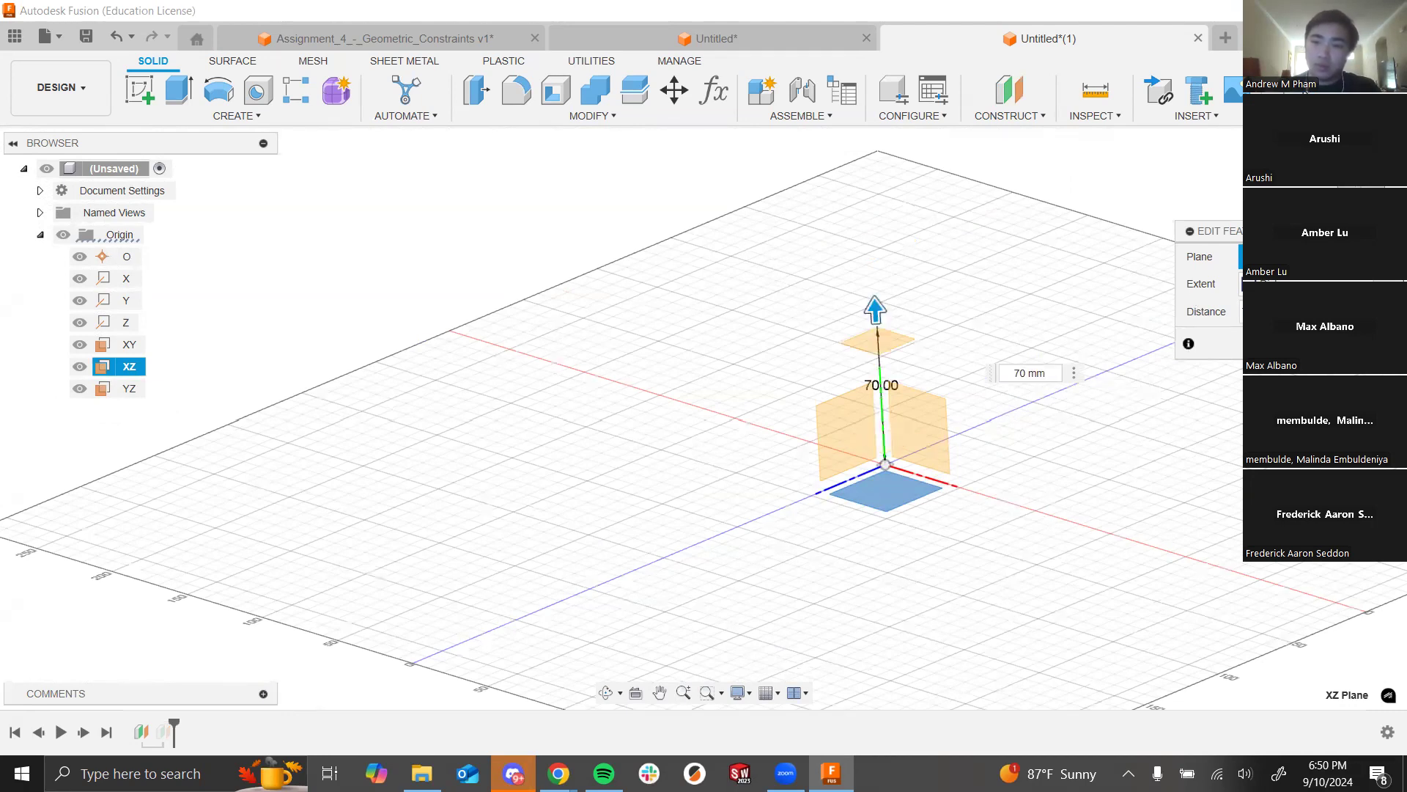
key(Return)
shift+middle_drag(613, 396, 1122, 429)
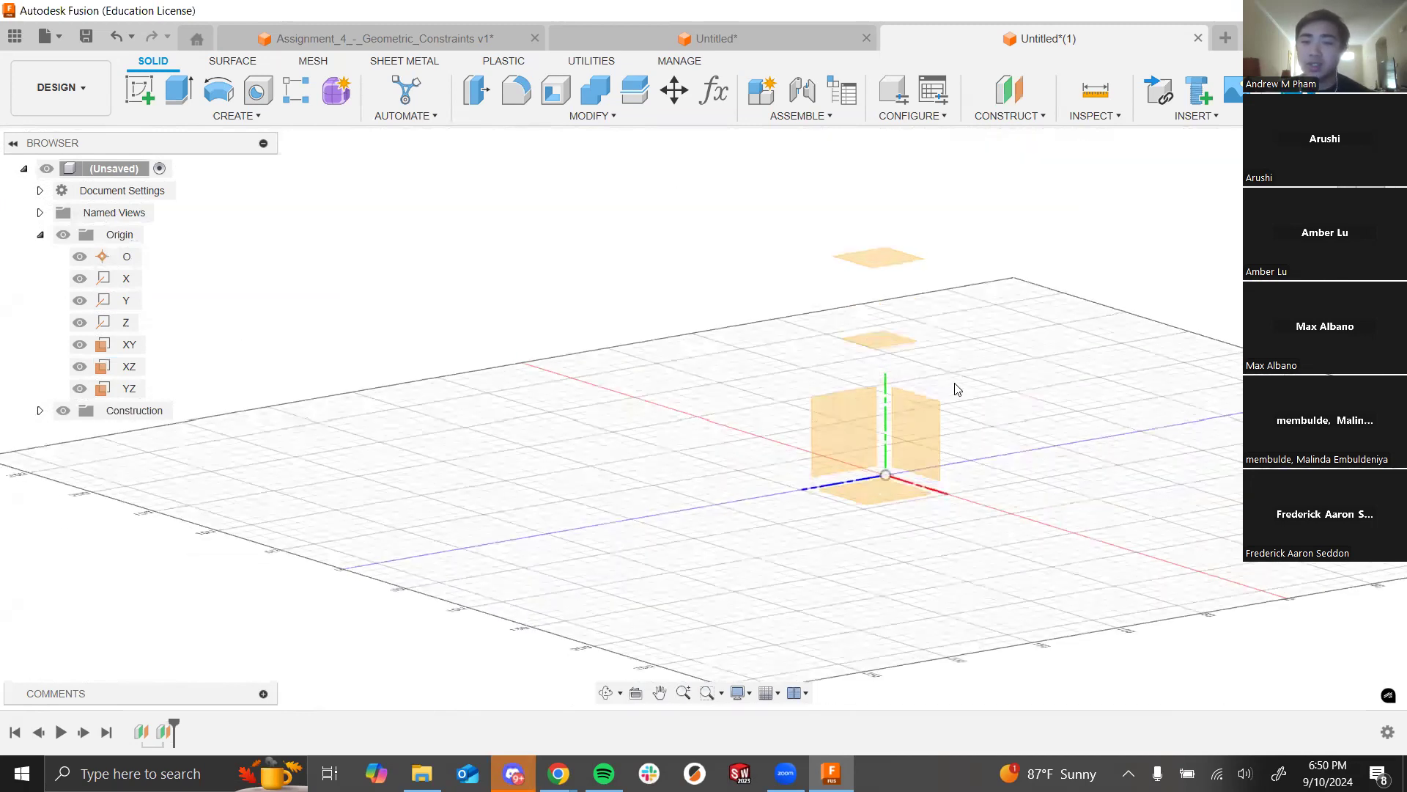
click(890, 491)
Step: Create a midplane between the 70 mm offset plane and the XZ ground plane, then orbit to check it
click(1003, 114)
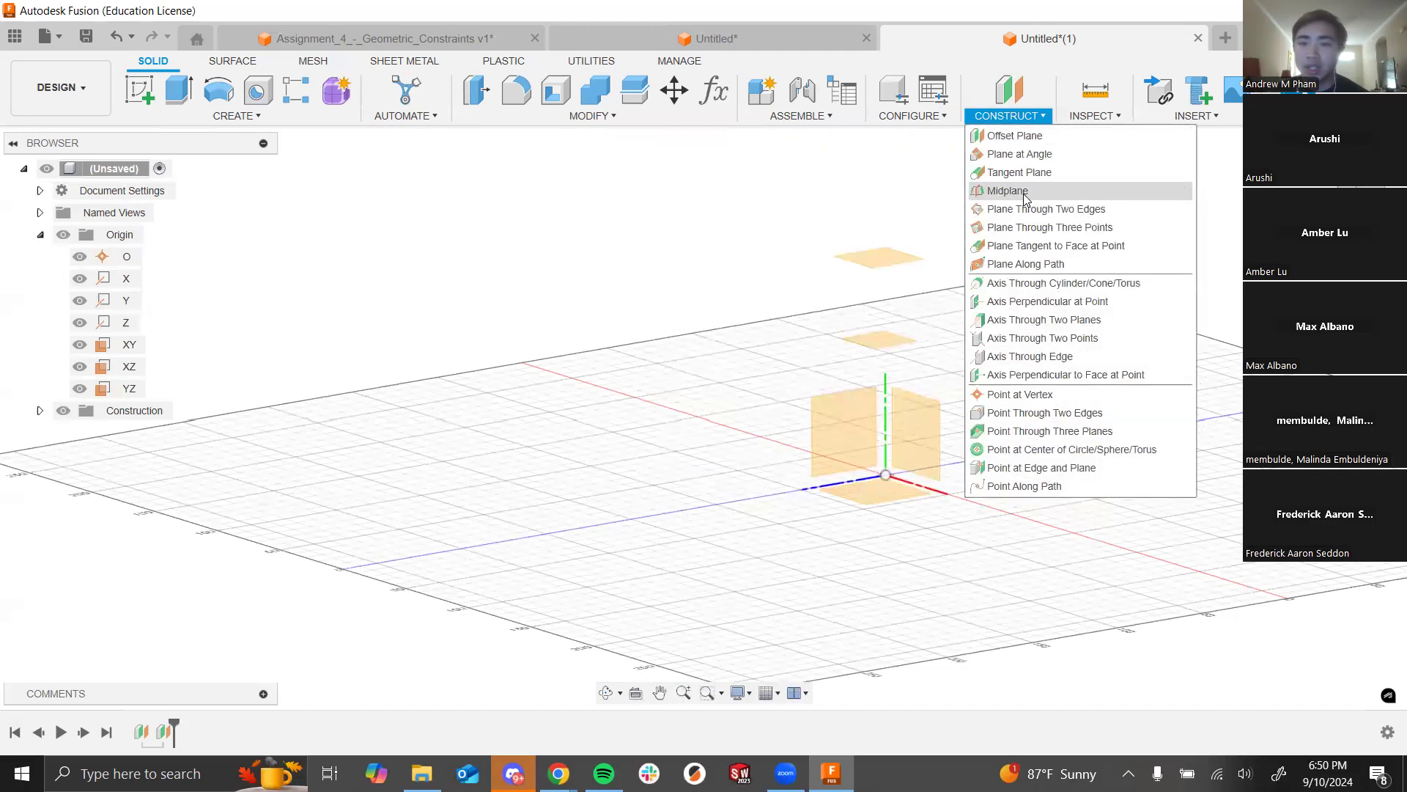
click(1016, 190)
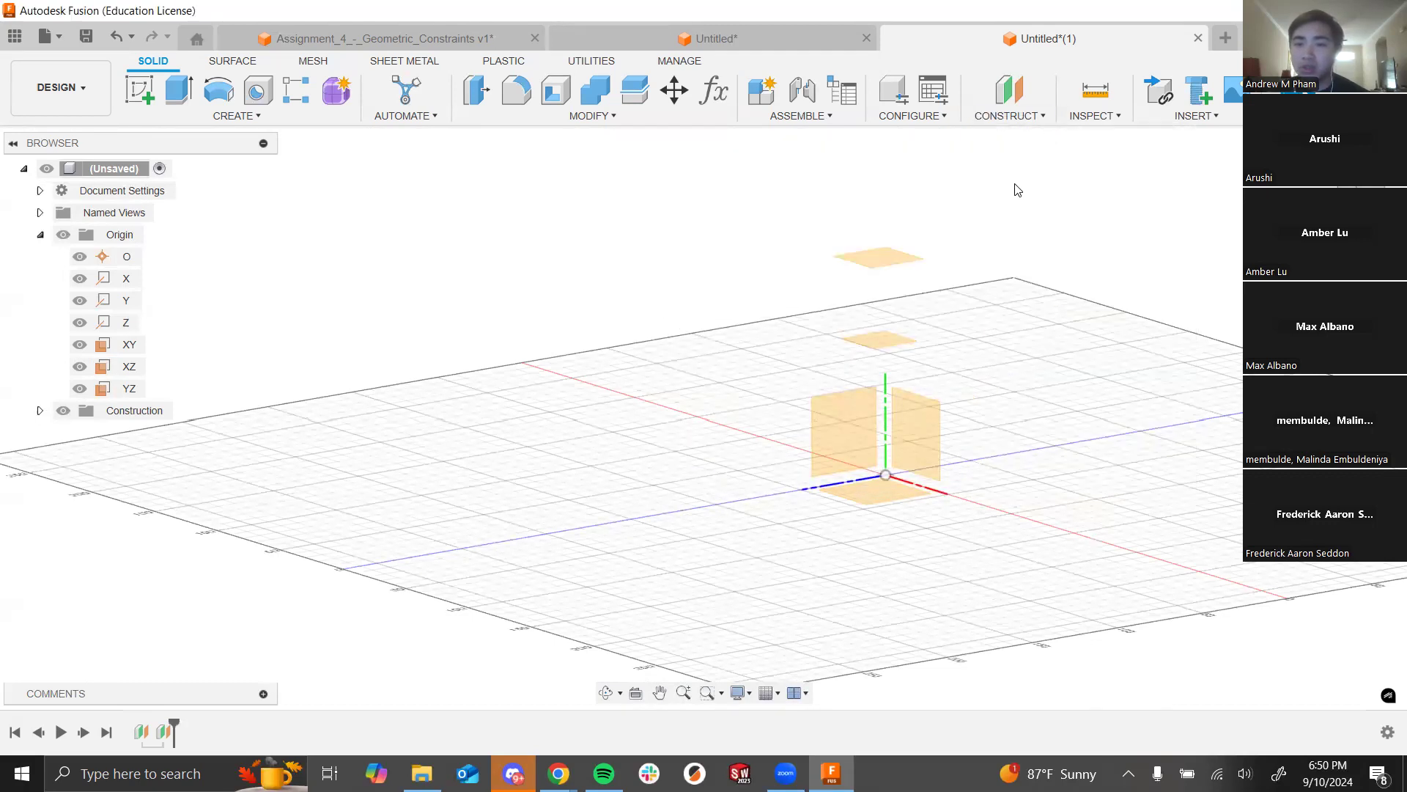
click(910, 342)
click(897, 484)
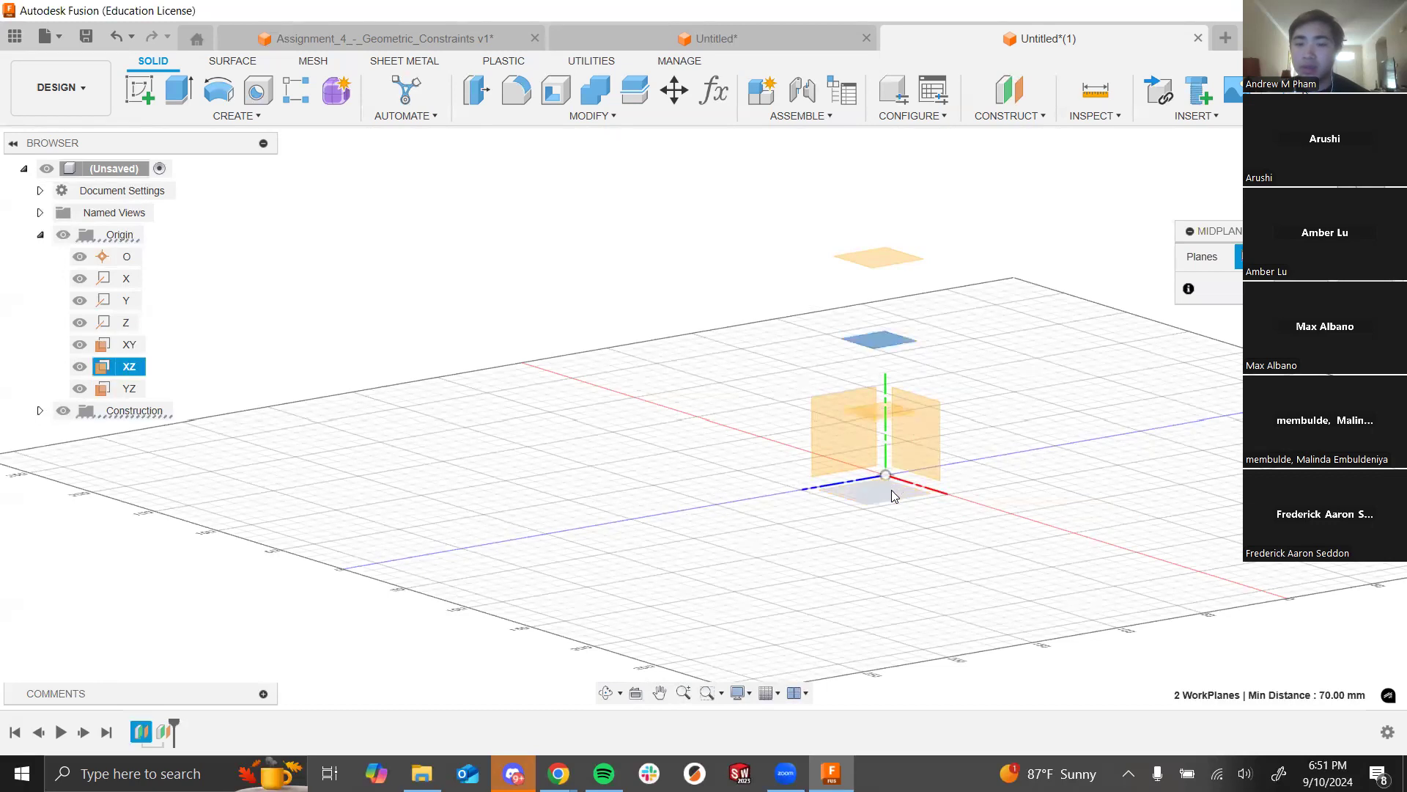
shift+middle_drag(1012, 409, 1135, 472)
drag(1098, 415, 1109, 485)
shift+middle_drag(1110, 485, 1115, 477)
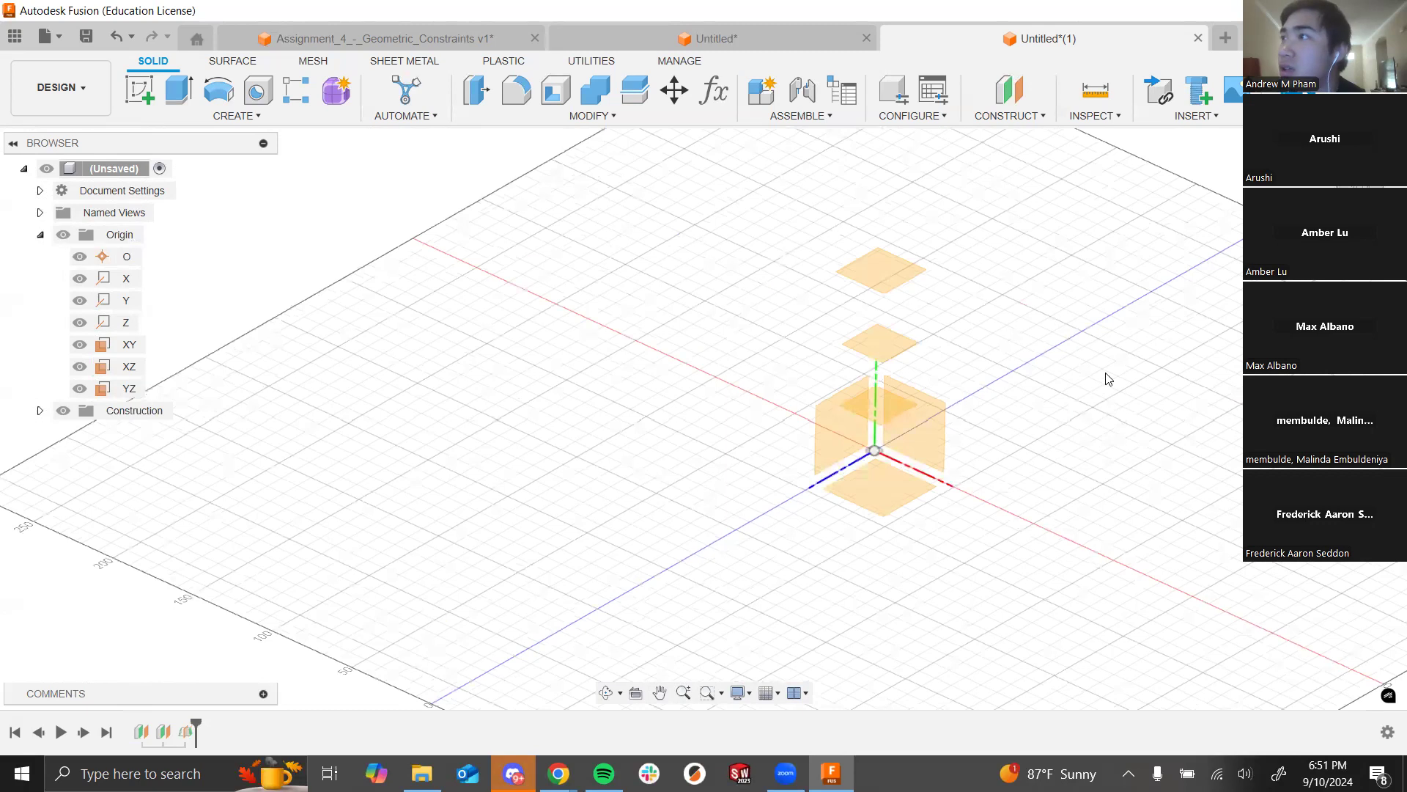
shift+middle_drag(1063, 417, 966, 432)
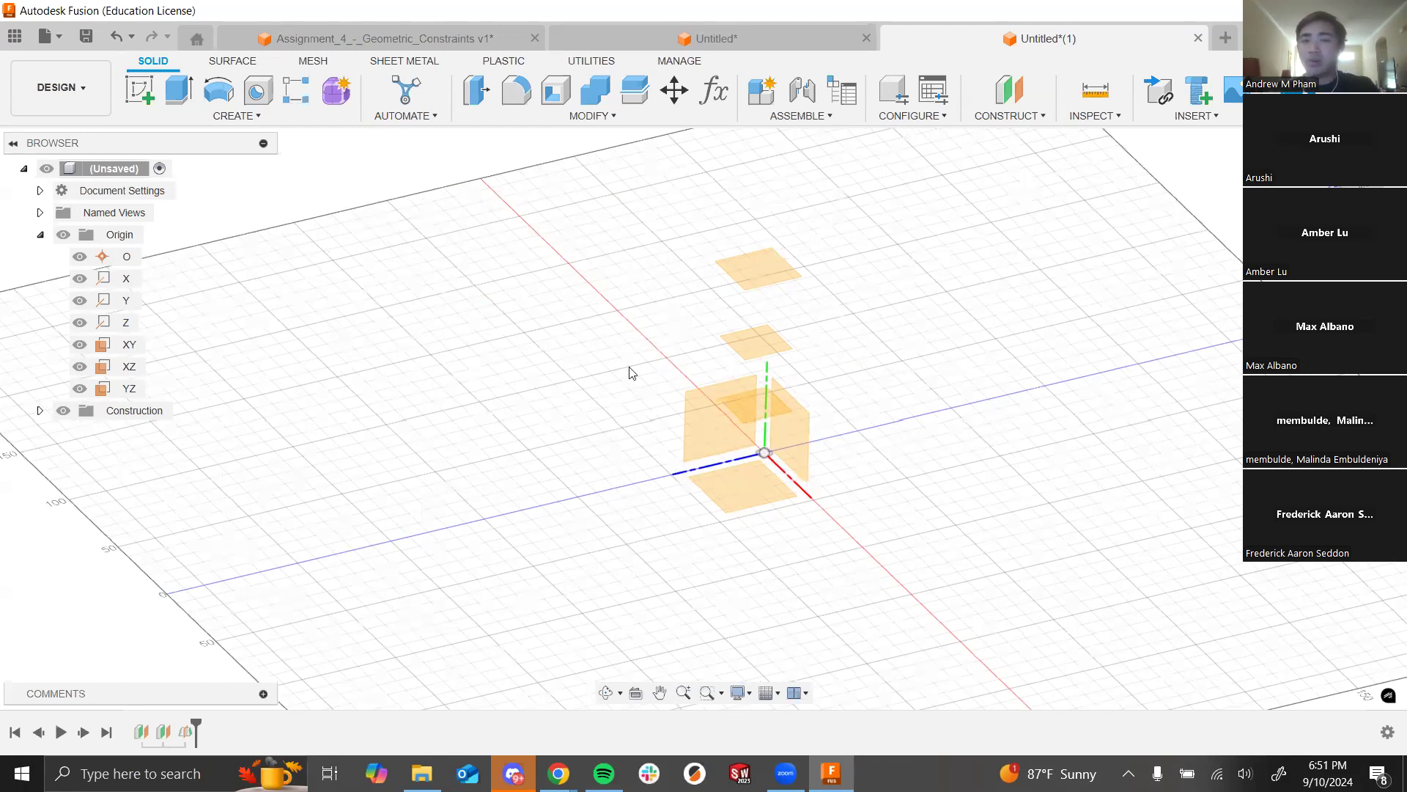
Step: View the #course-material channel in Discord for the slide and form links, then return to Fusion
key(alt+Tab)
key(alt+Tab)
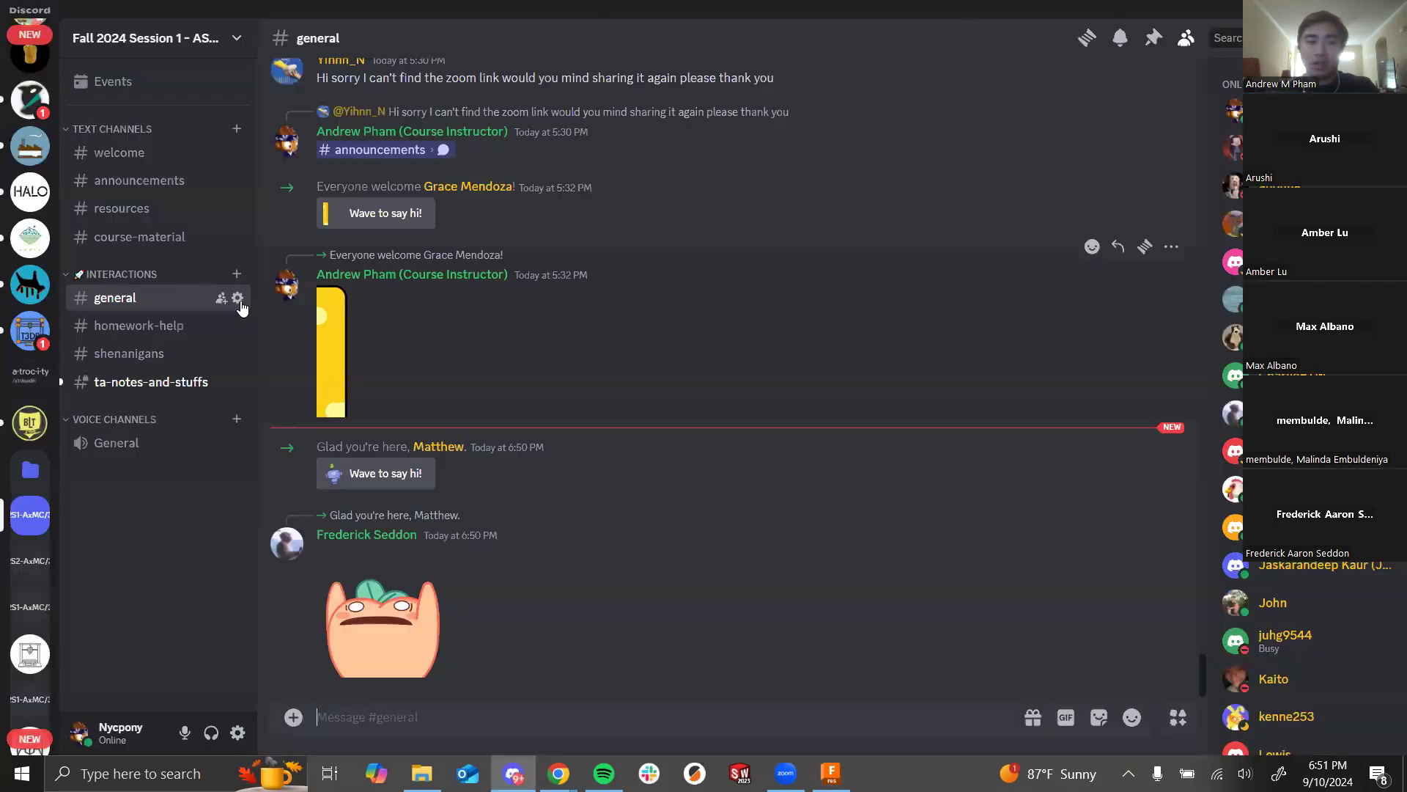
click(169, 239)
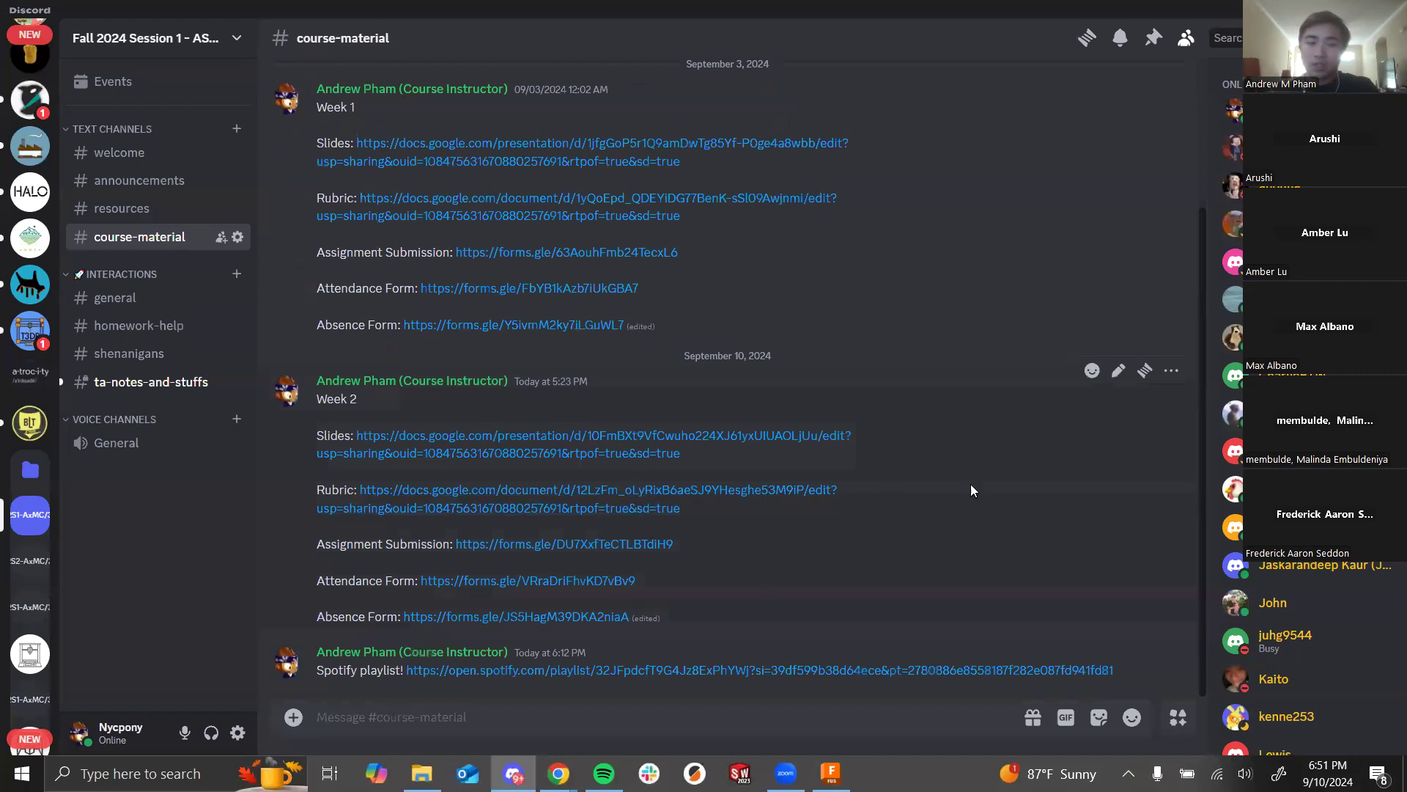
key(alt+Tab)
click(573, 301)
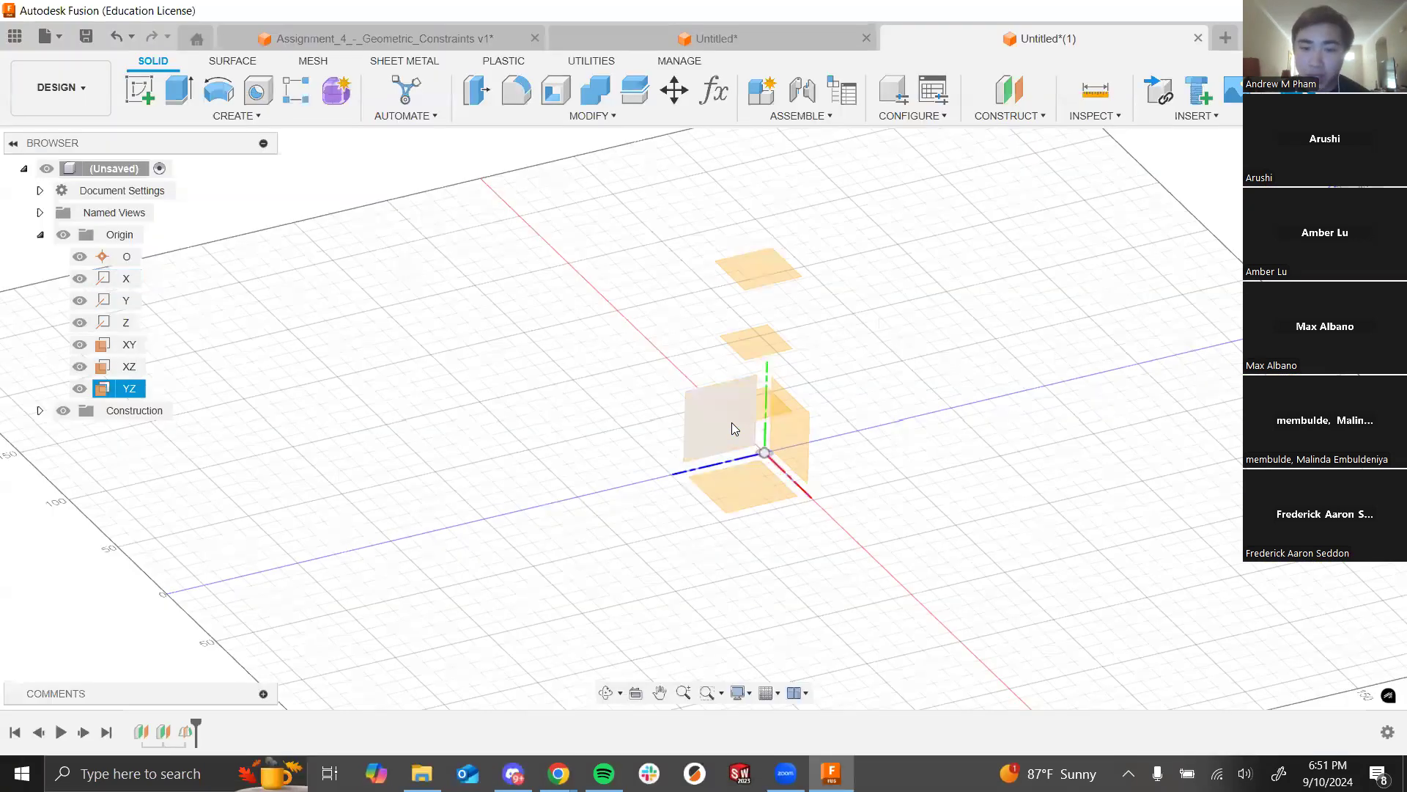
Step: Delete the earlier midplane from the timeline
scroll(812, 457, down, 2)
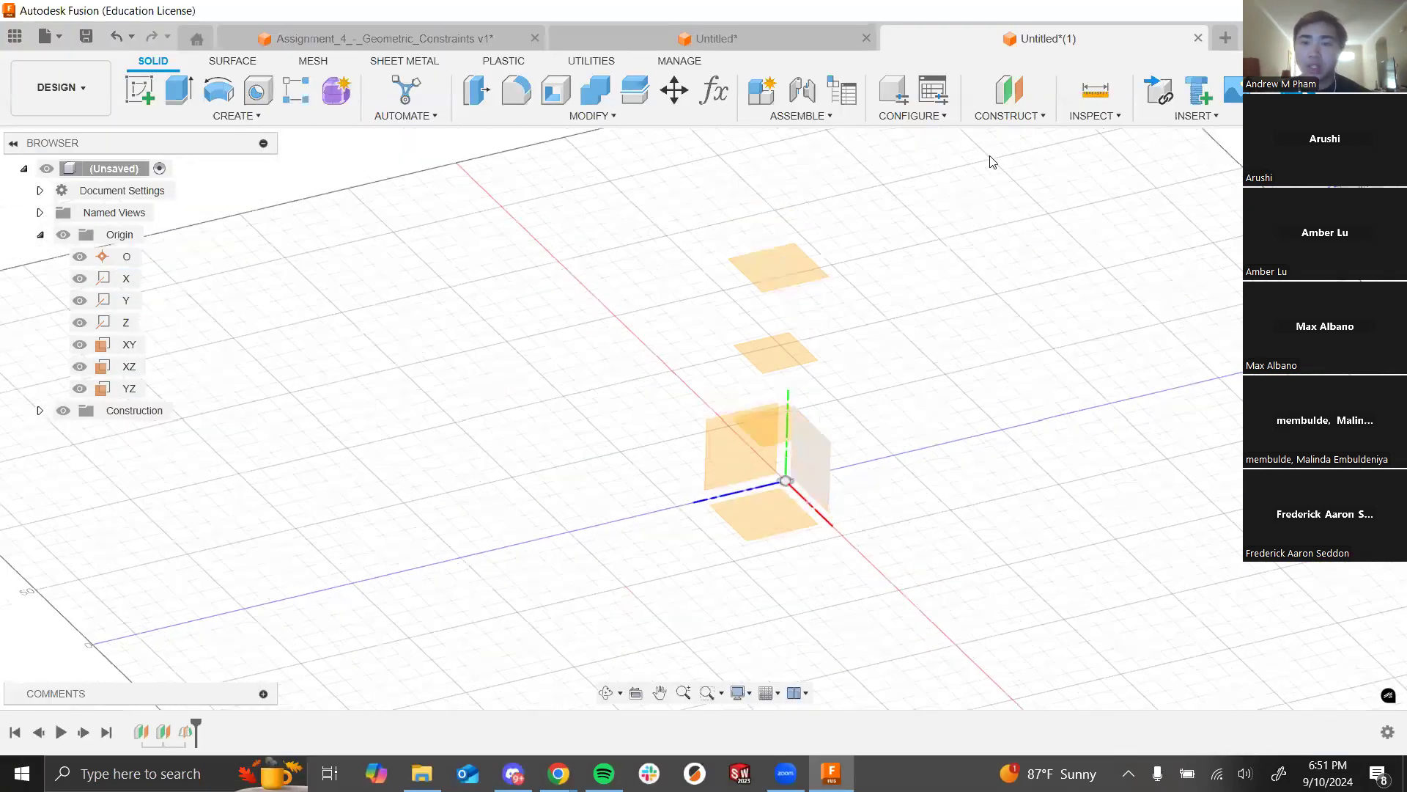
click(1008, 116)
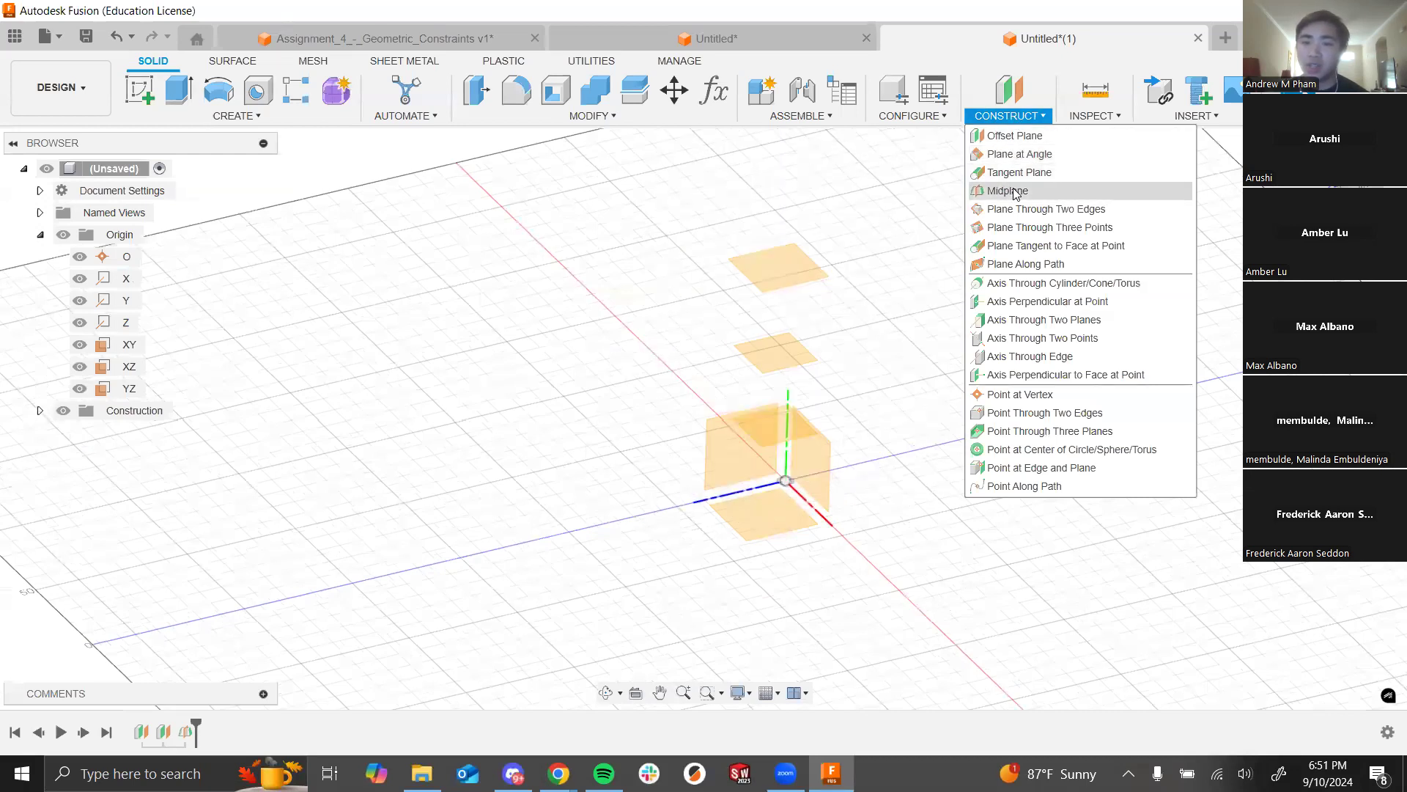
click(920, 424)
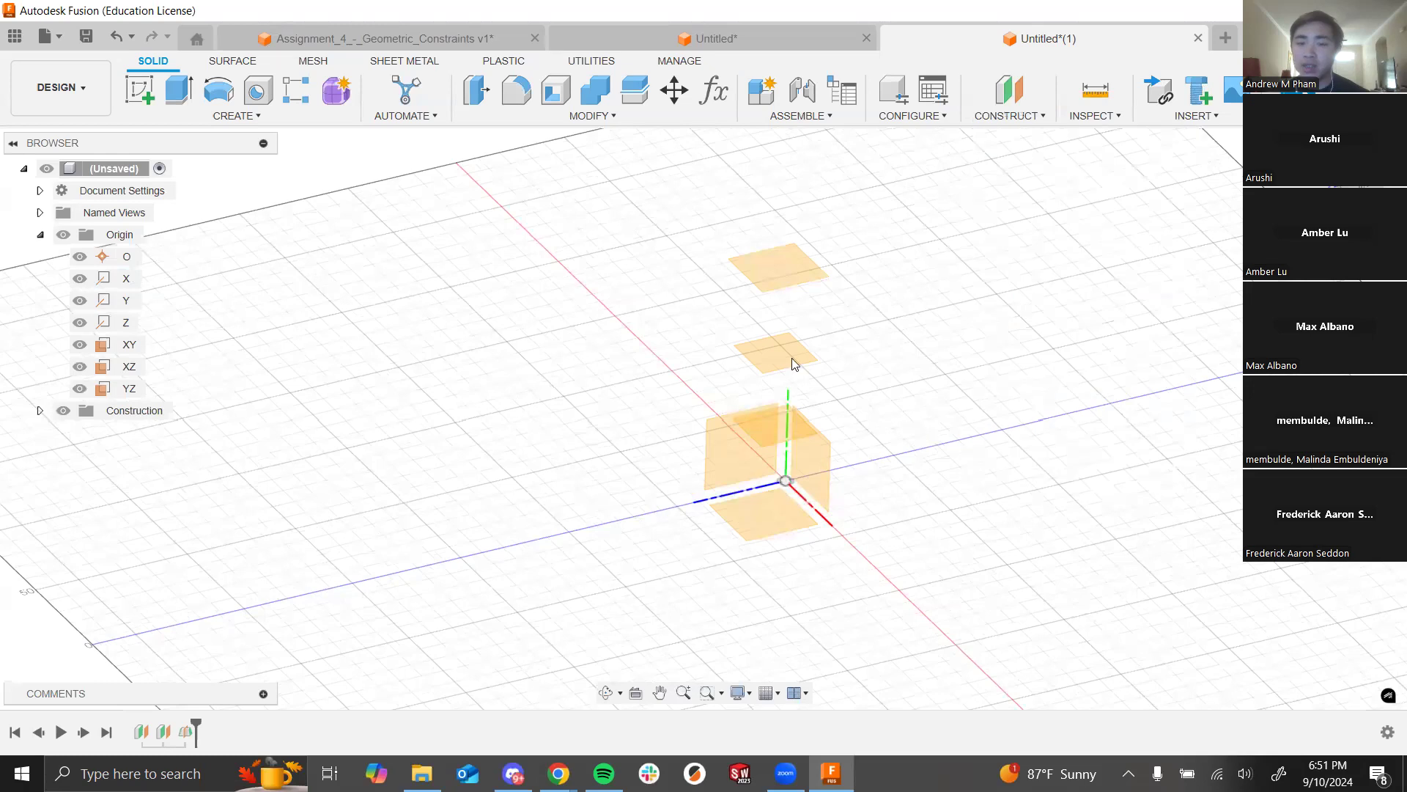
click(186, 732)
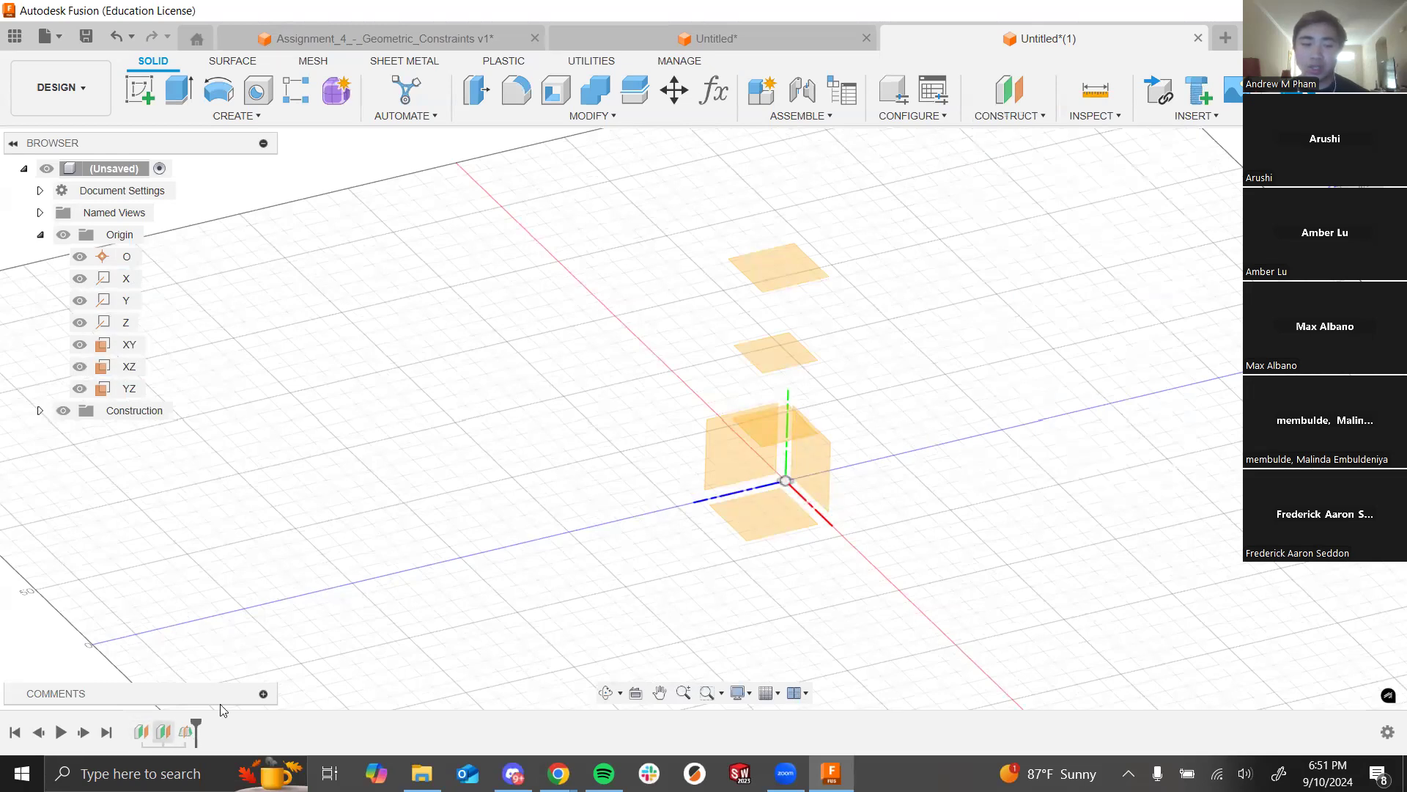
key(Delete)
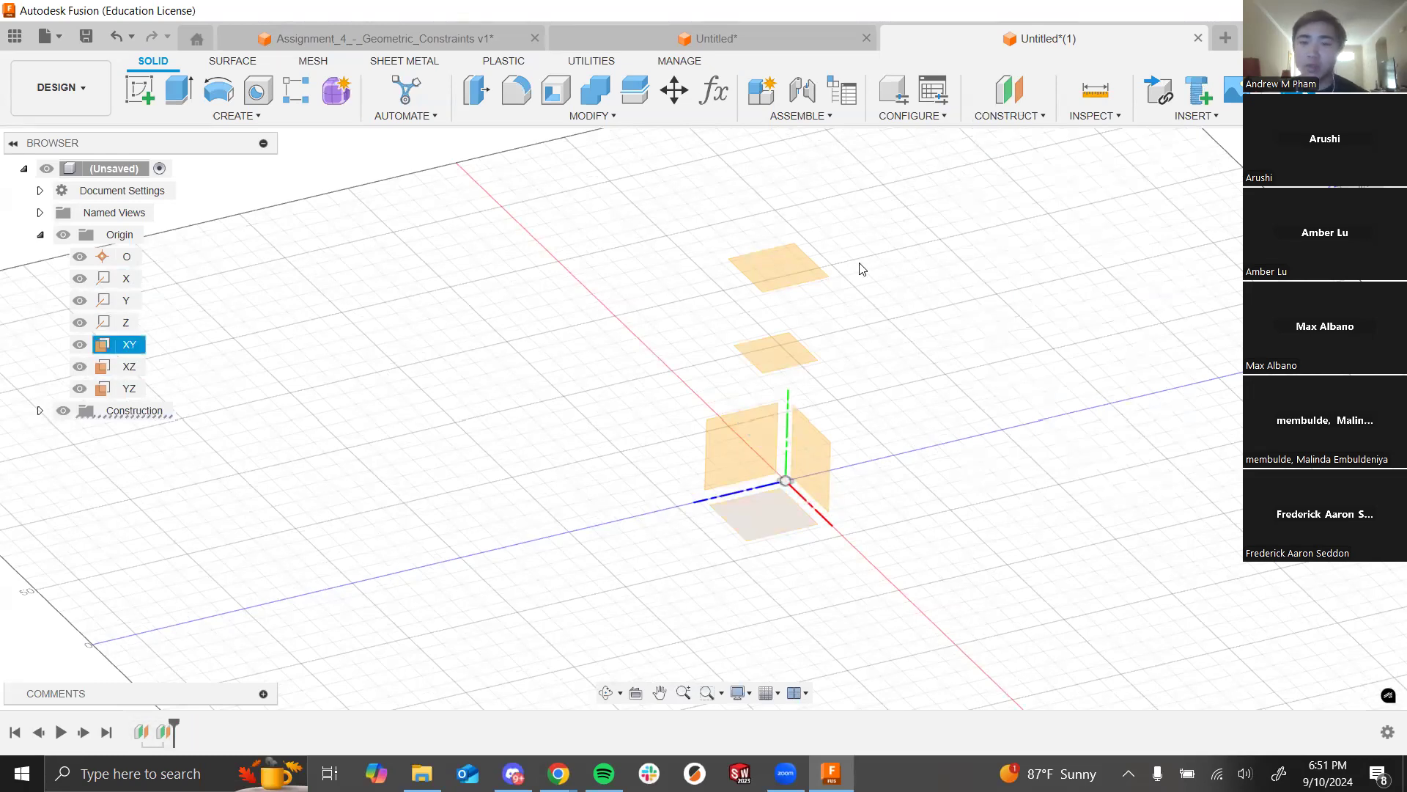
Step: Create a new midplane between the 70 mm offset plane and the ground plane, then view the Assignment 6 slide
click(1025, 120)
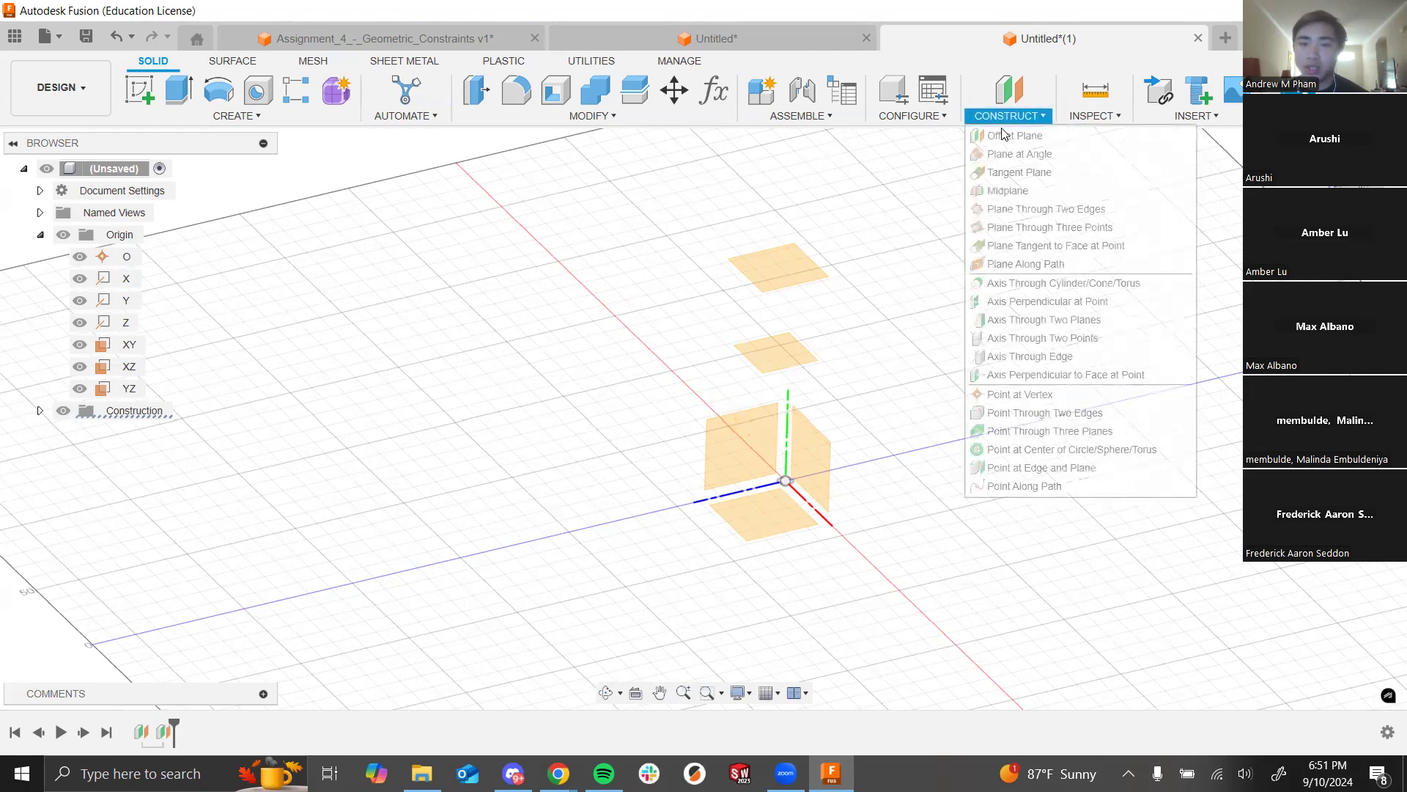
click(1017, 194)
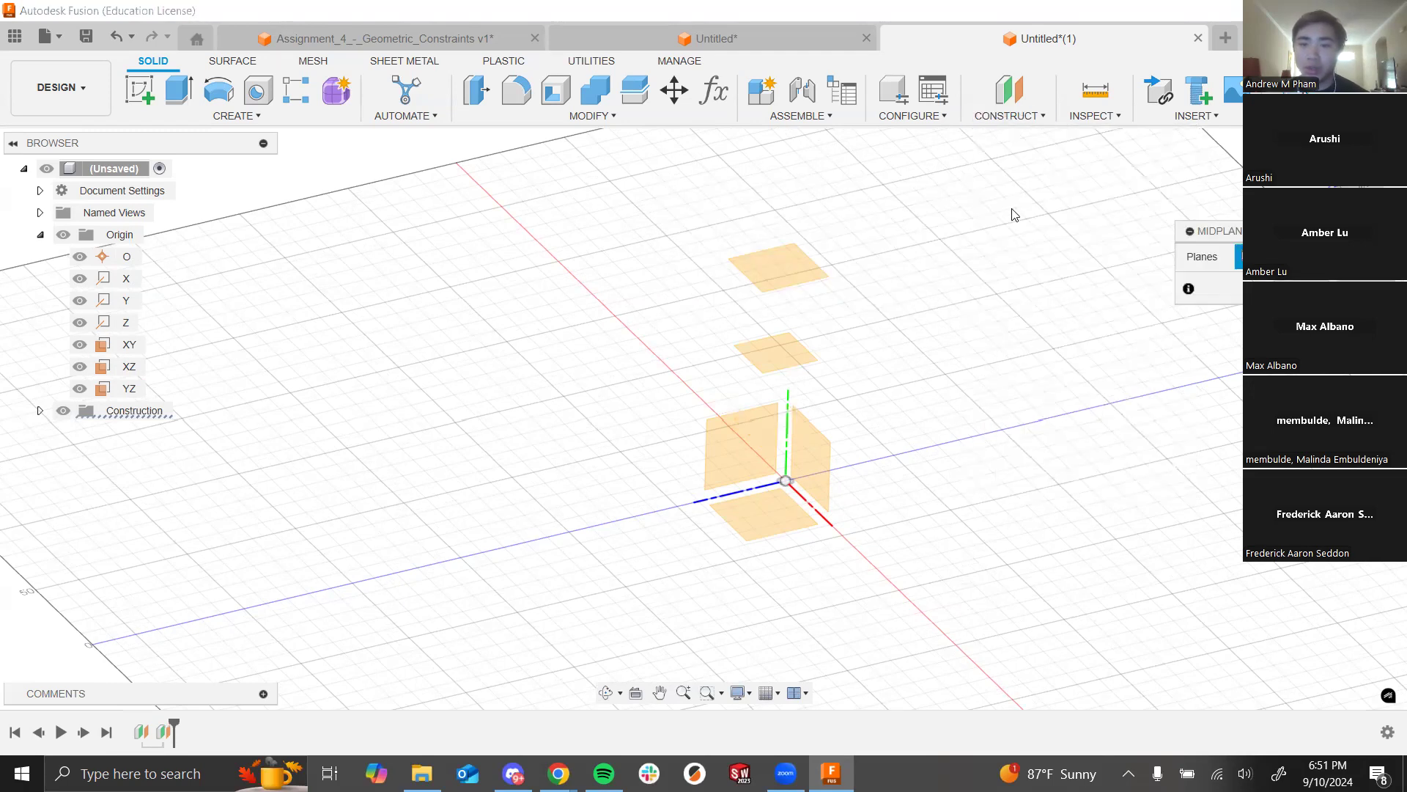
click(792, 366)
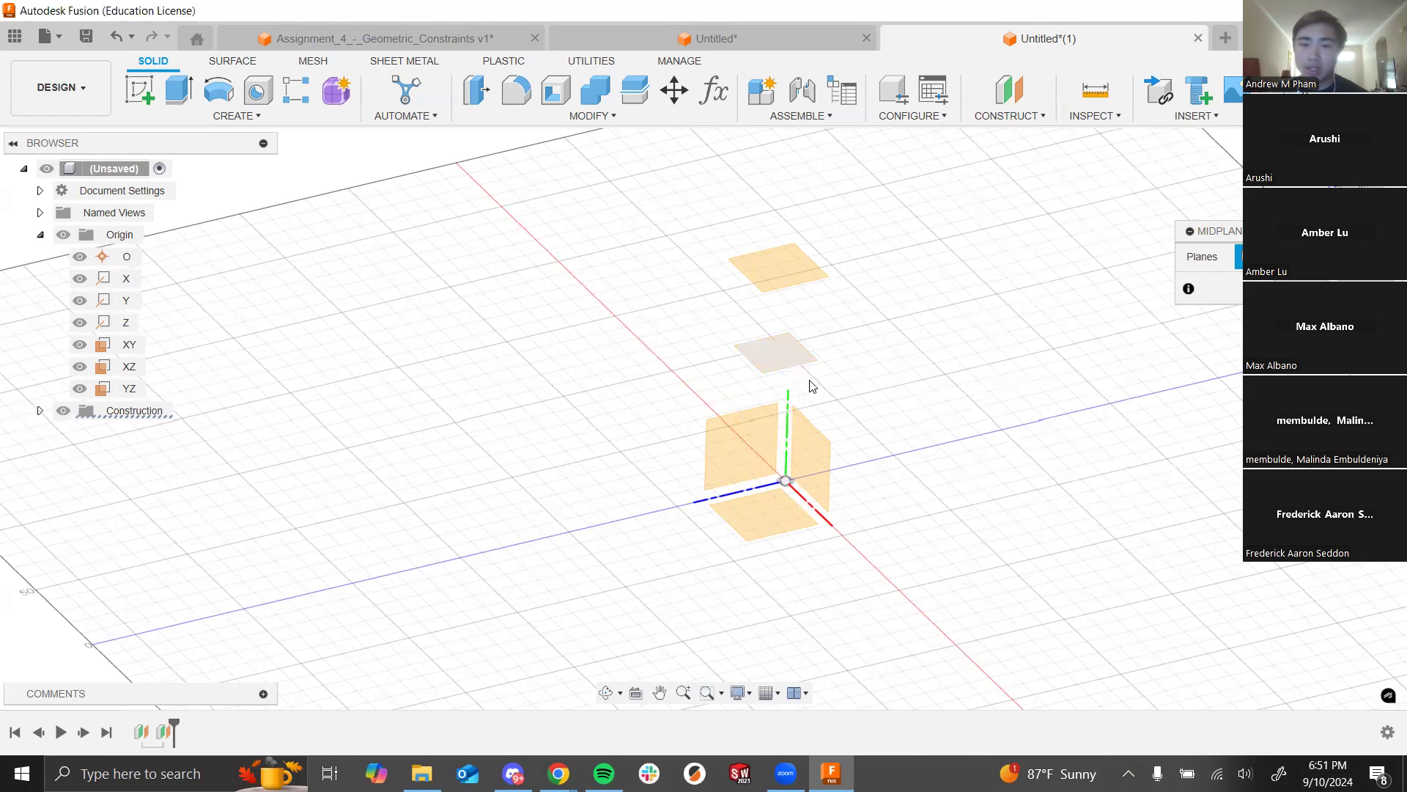
click(776, 532)
shift+middle_drag(967, 560, 967, 538)
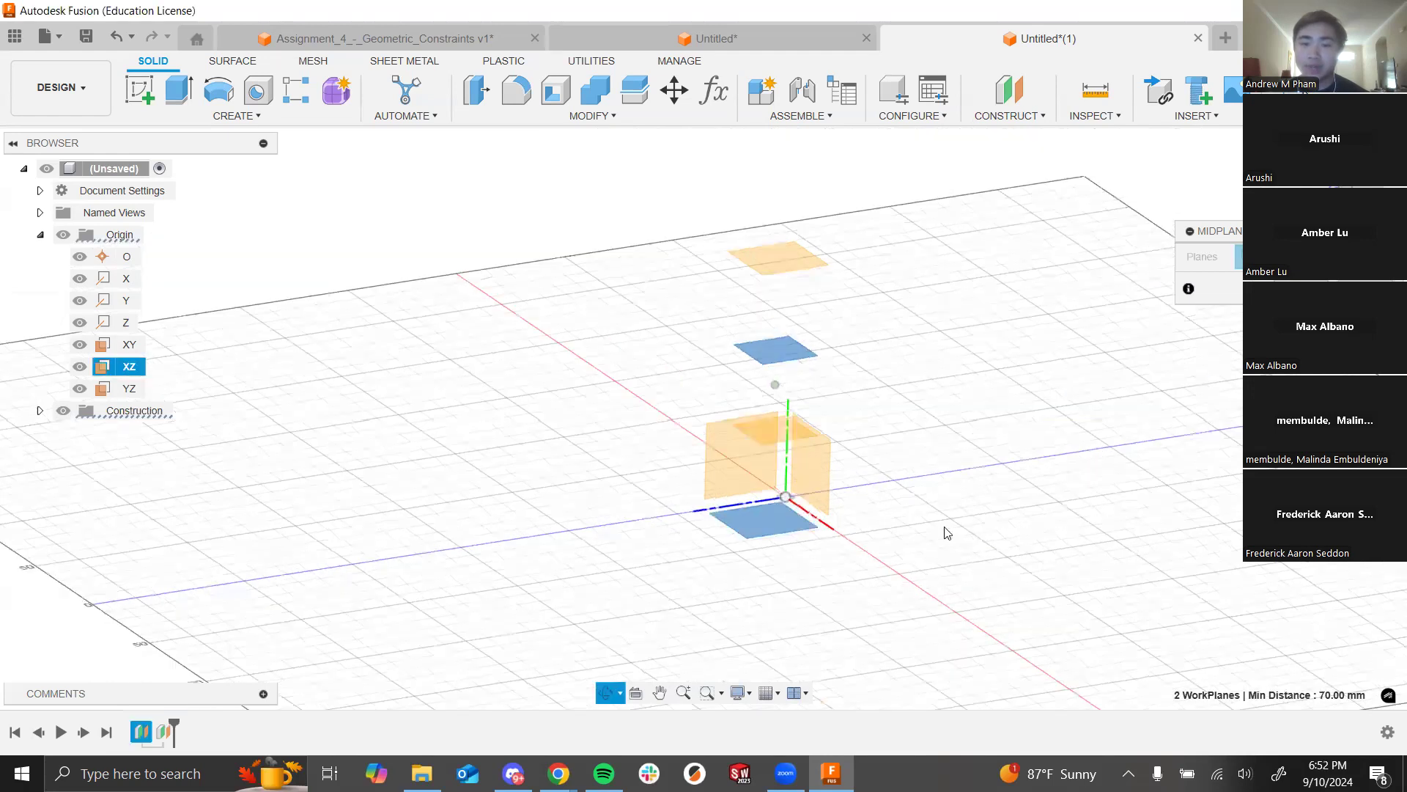
shift+middle_drag(897, 491, 818, 443)
scroll(772, 422, up, 2)
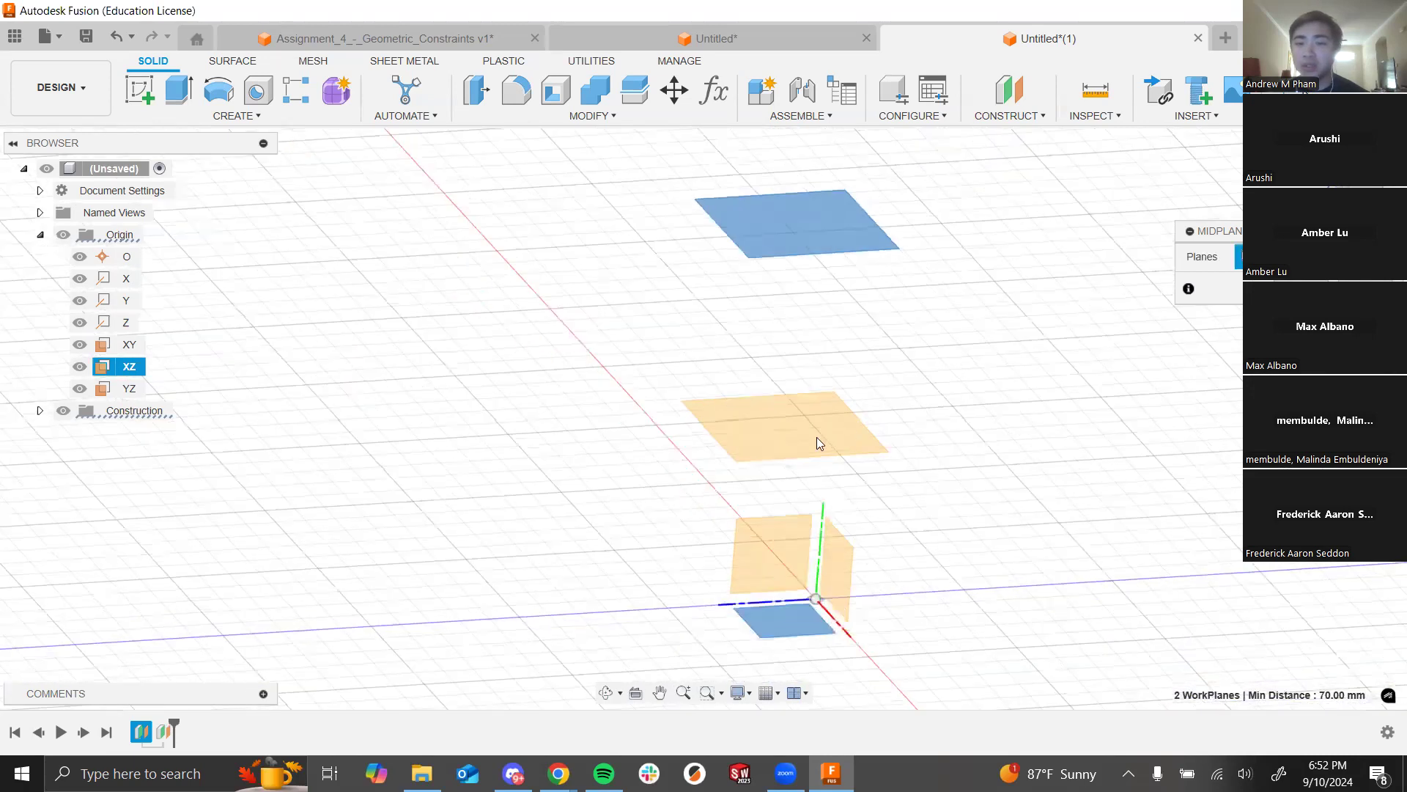
key(Return)
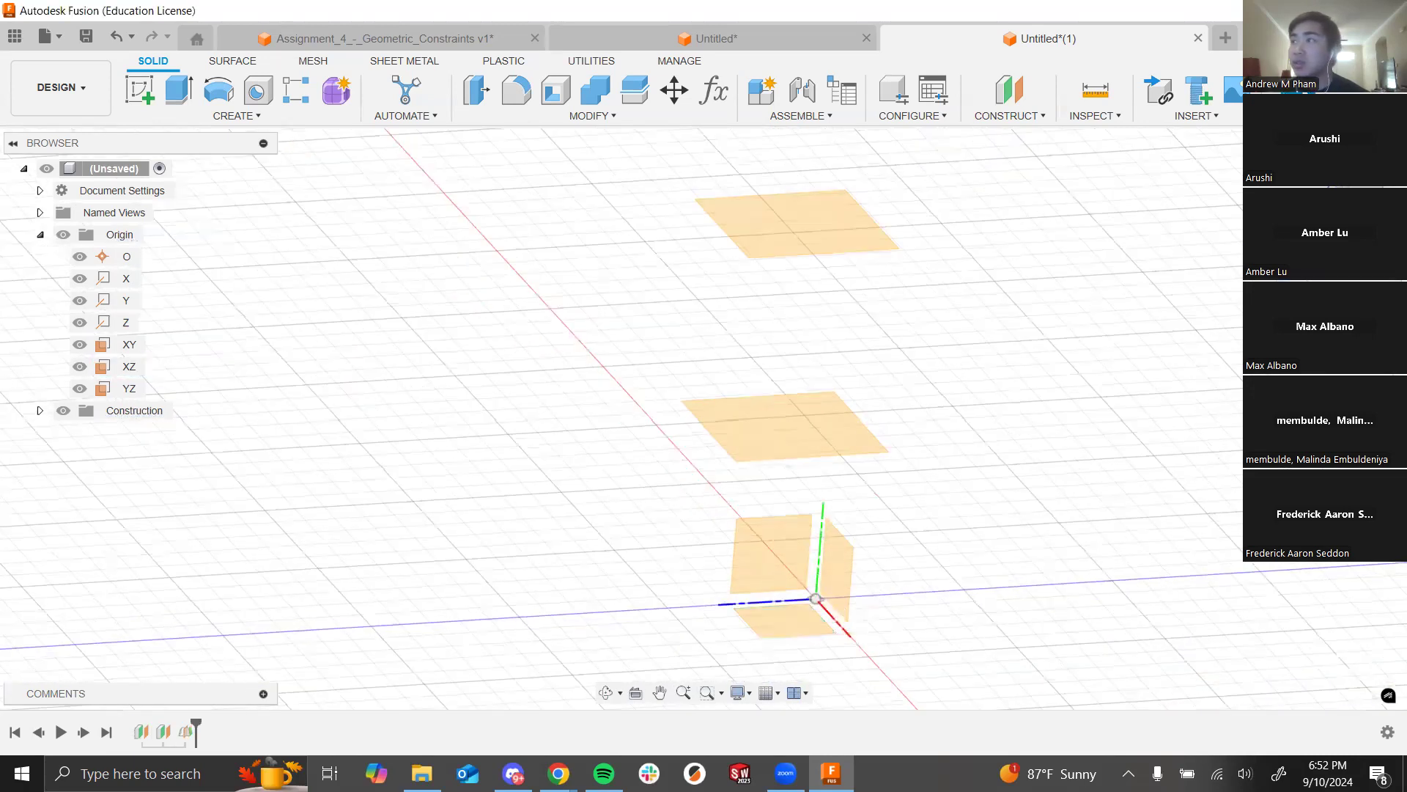
scroll(785, 431, down, 8)
shift+middle_drag(768, 370, 783, 401)
scroll(770, 438, up, 1)
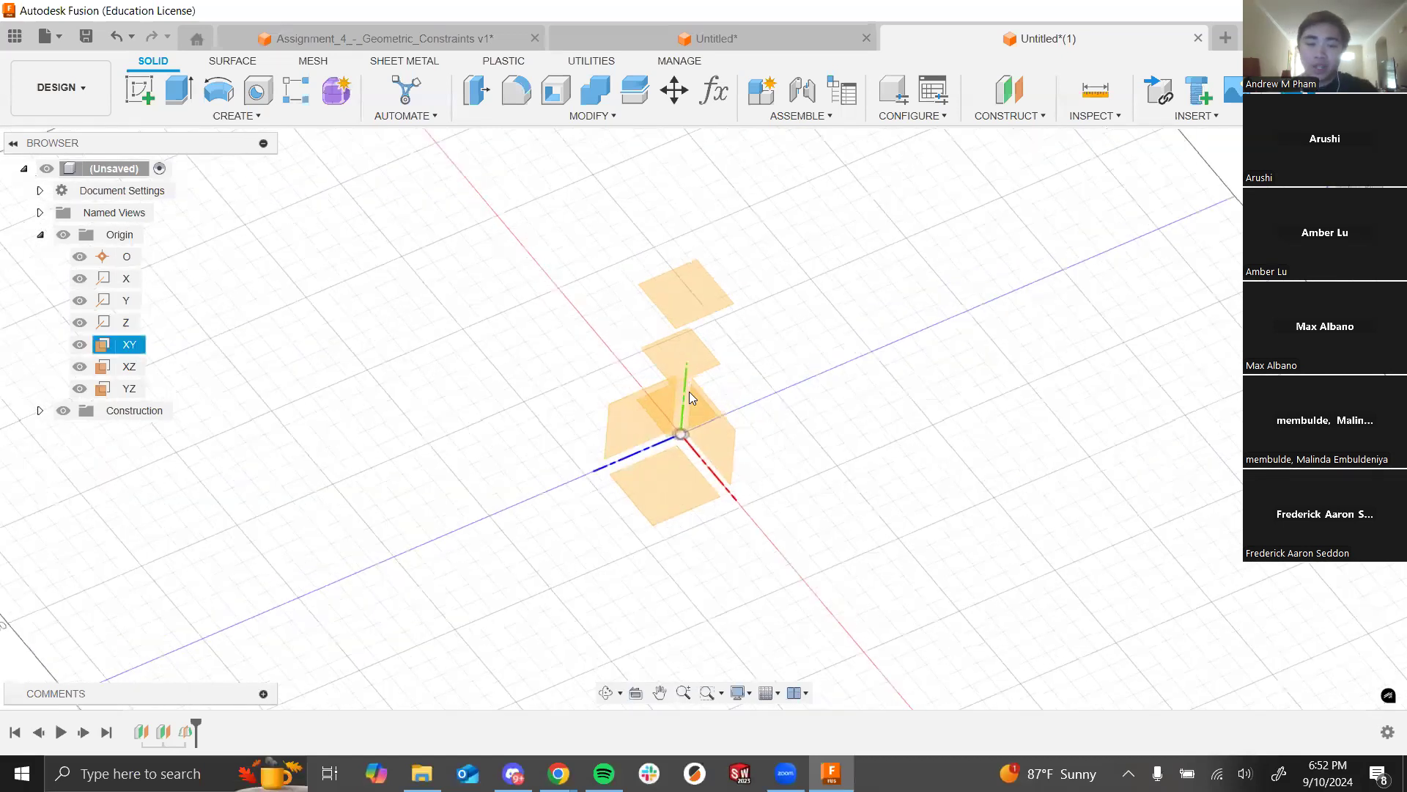
key(alt+Tab)
key(alt+Tab)
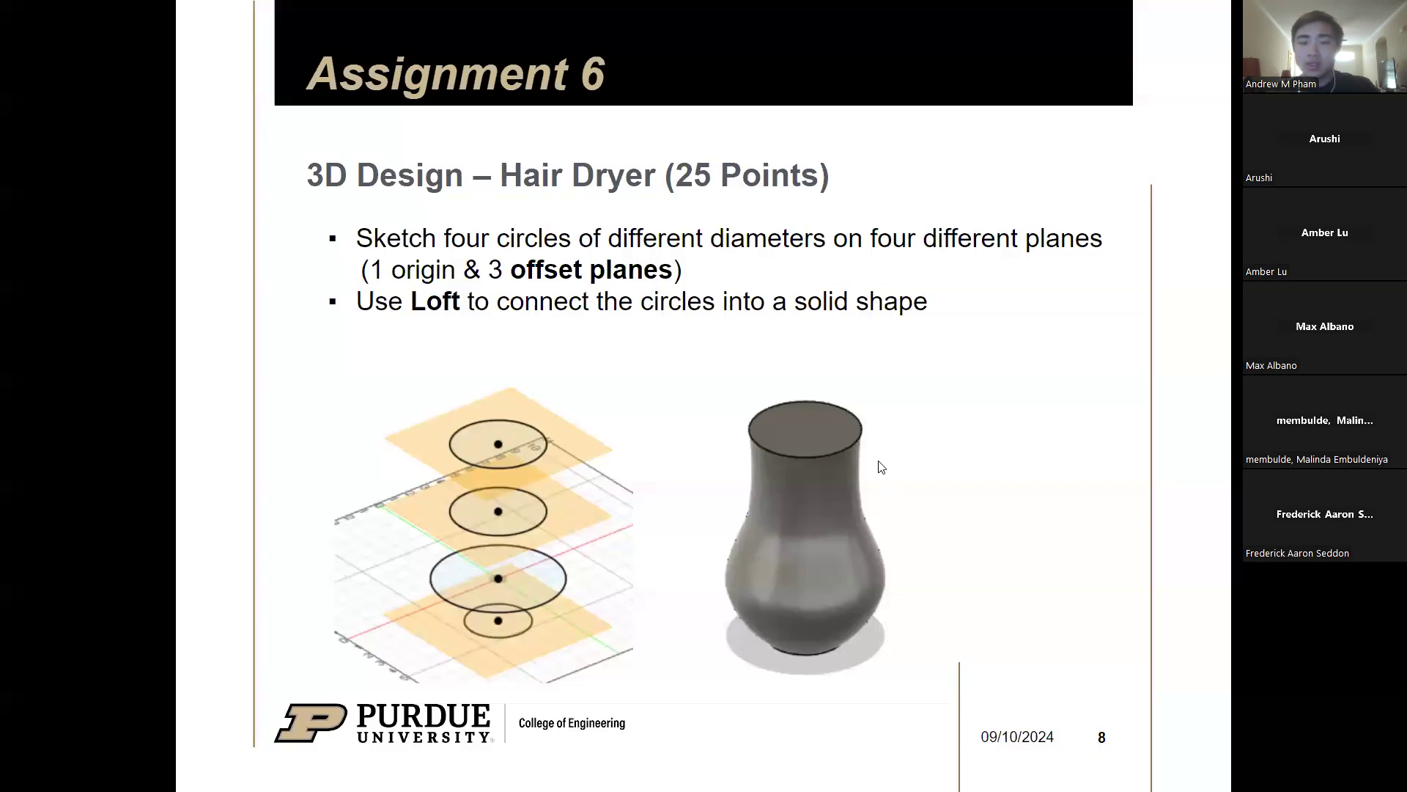
key(alt+Tab)
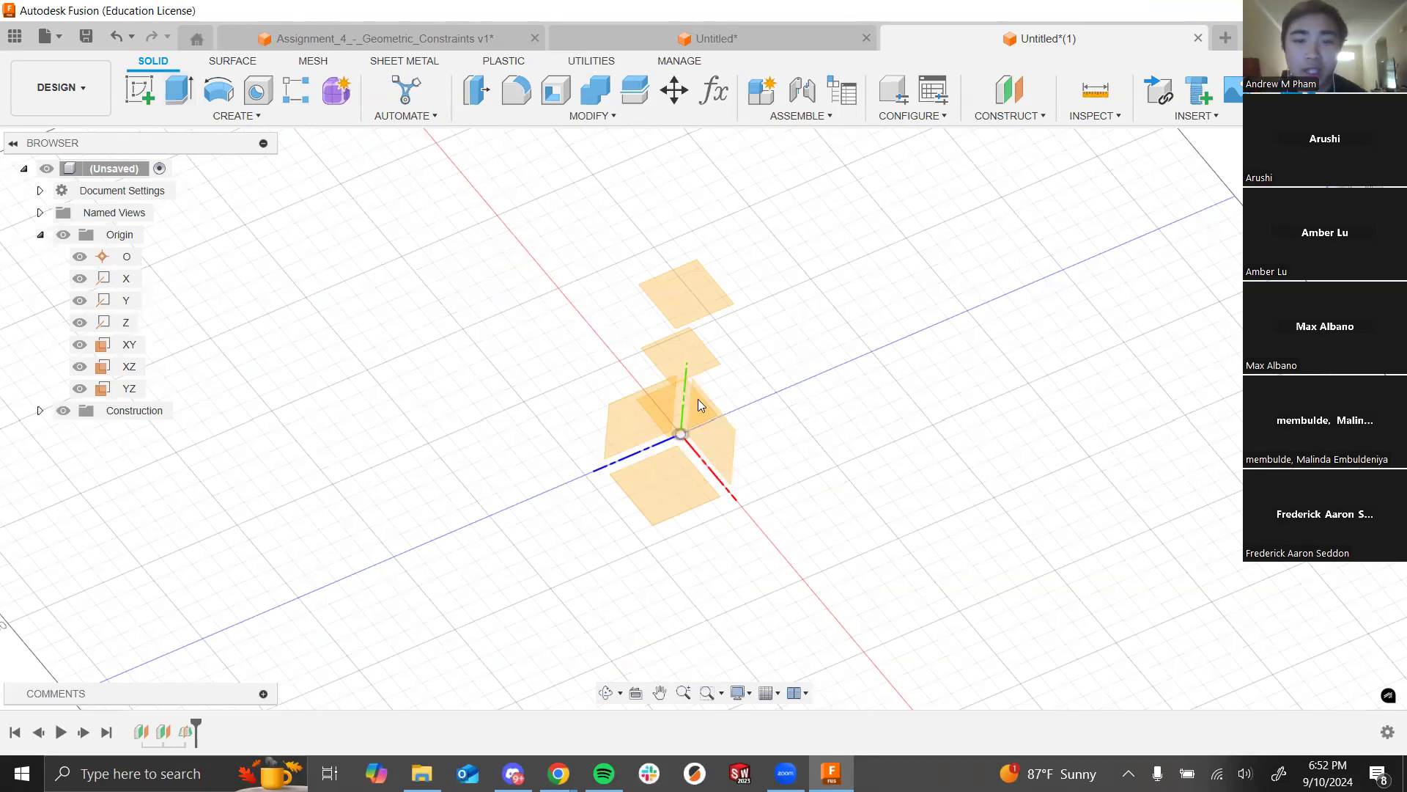
Step: Orbit around the stacked offset planes and start a new sketch
scroll(729, 477, up, 4)
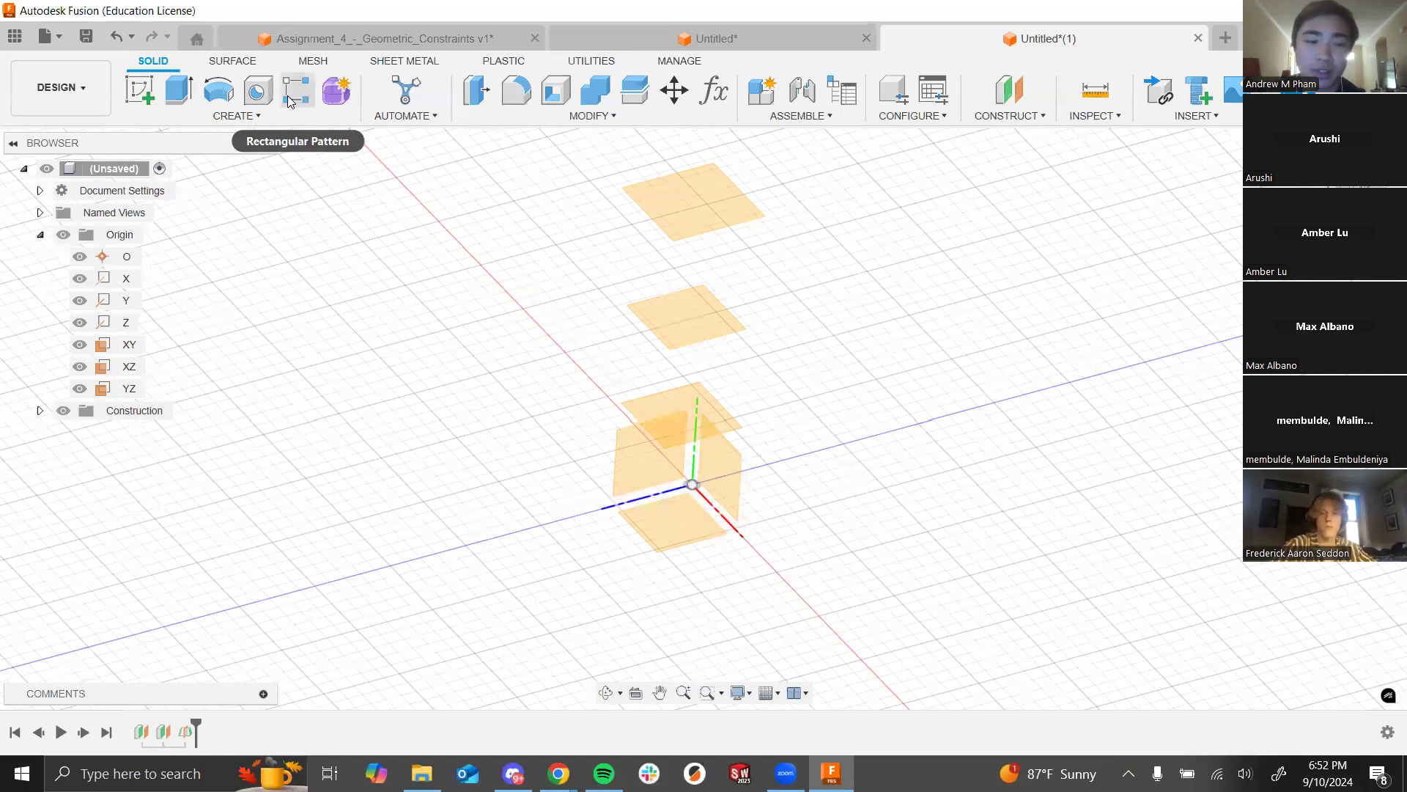
shift+middle_drag(839, 385, 924, 417)
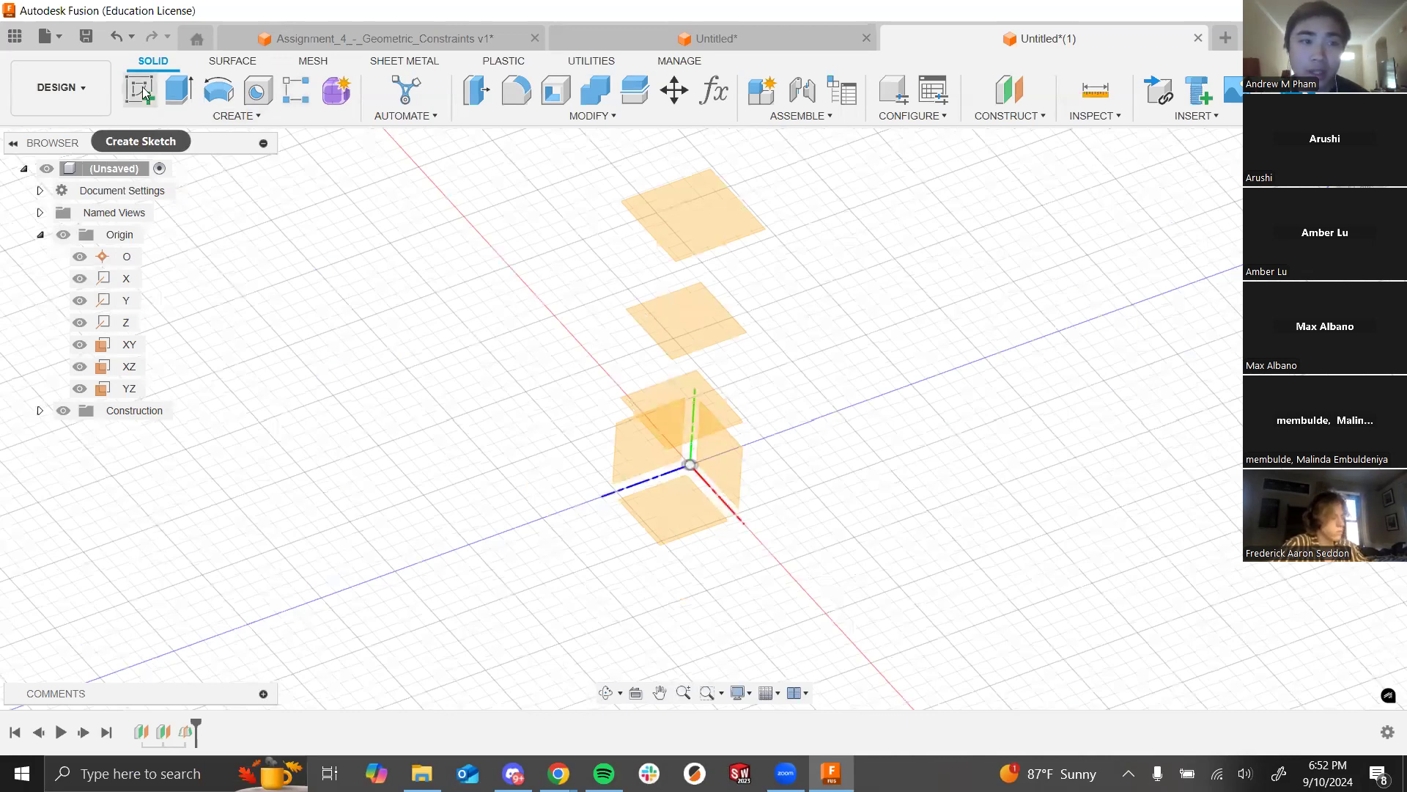
scroll(785, 502, up, 2)
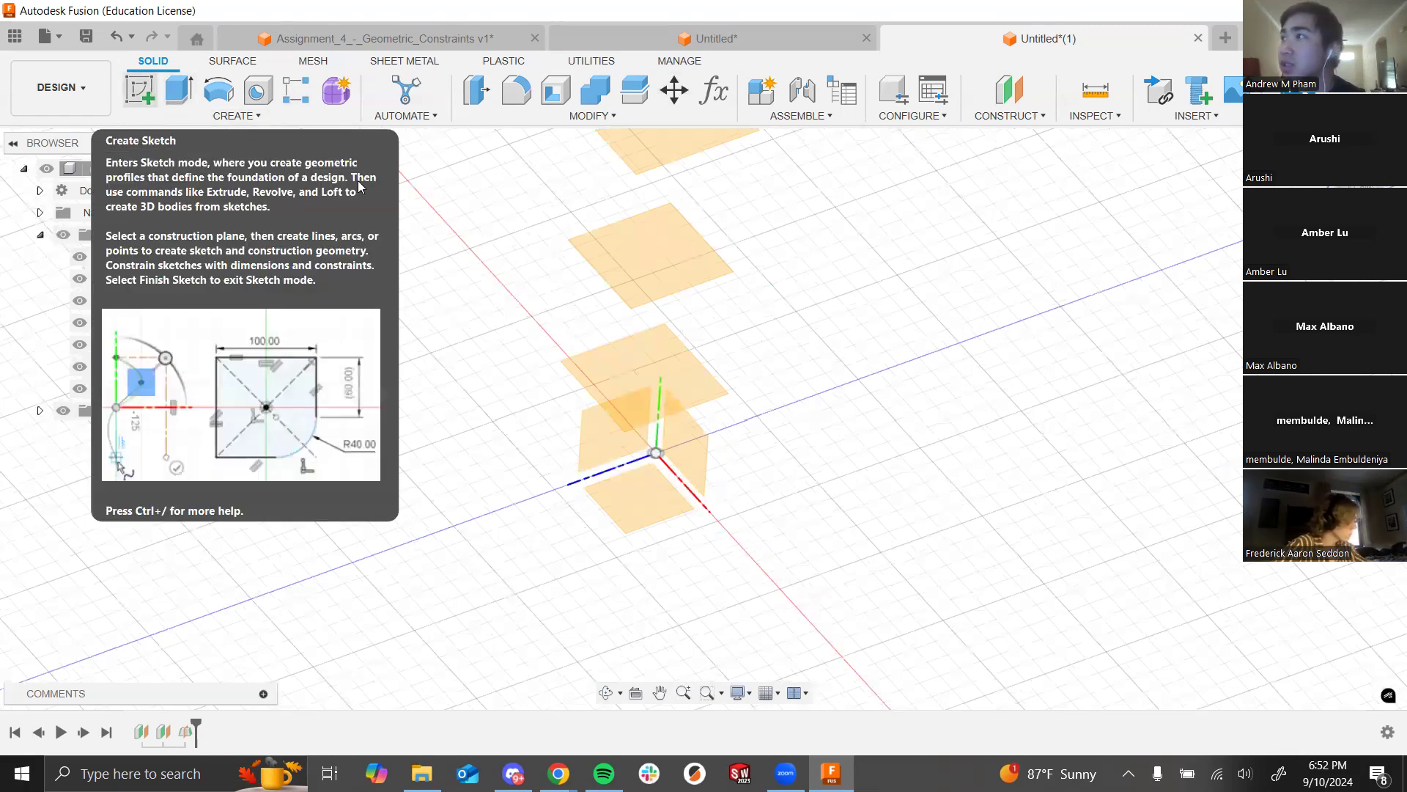
scroll(931, 422, down, 1)
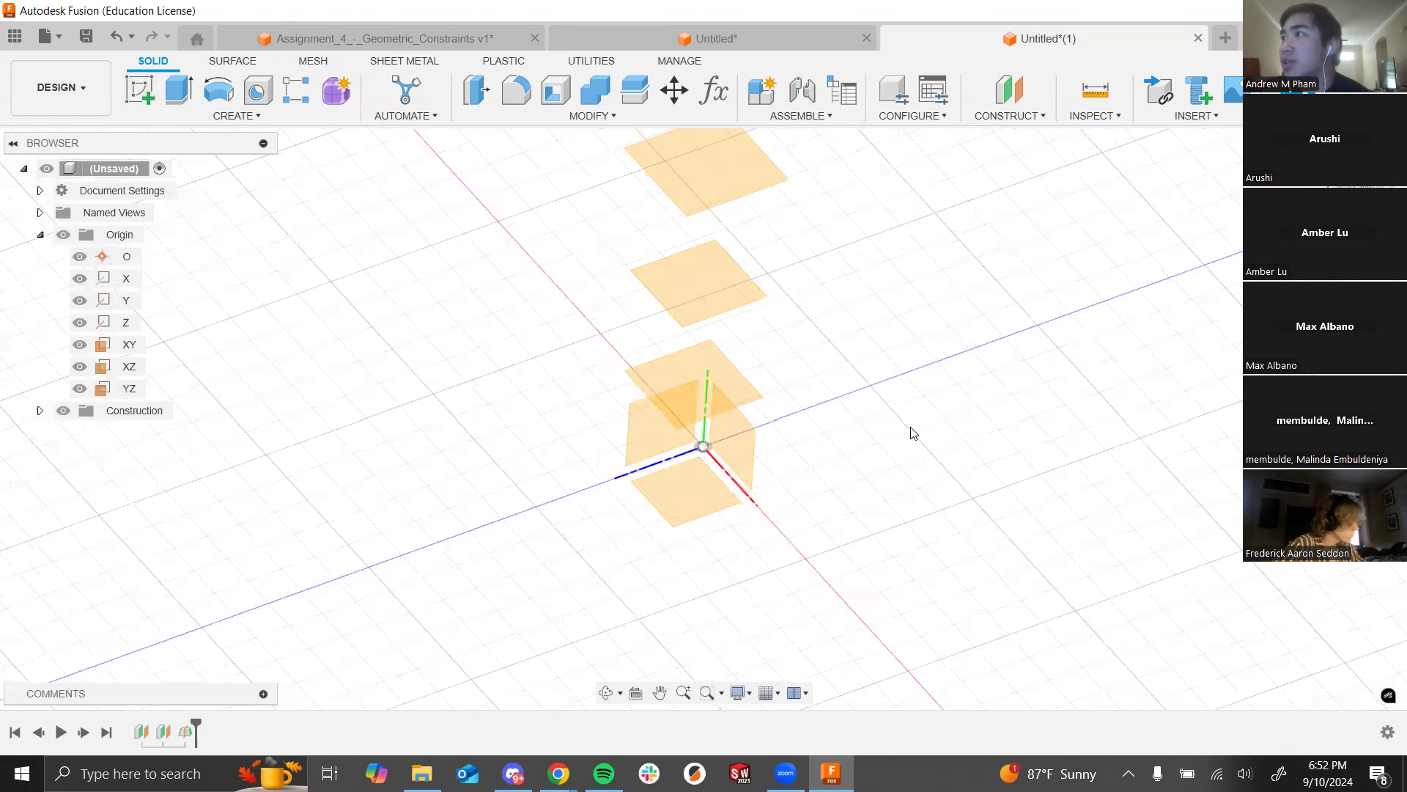
scroll(739, 386, down, 1)
mouse_move(810, 408)
shift+middle_down()
mouse_move(801, 367)
mouse_move(802, 403)
shift+middle_up()
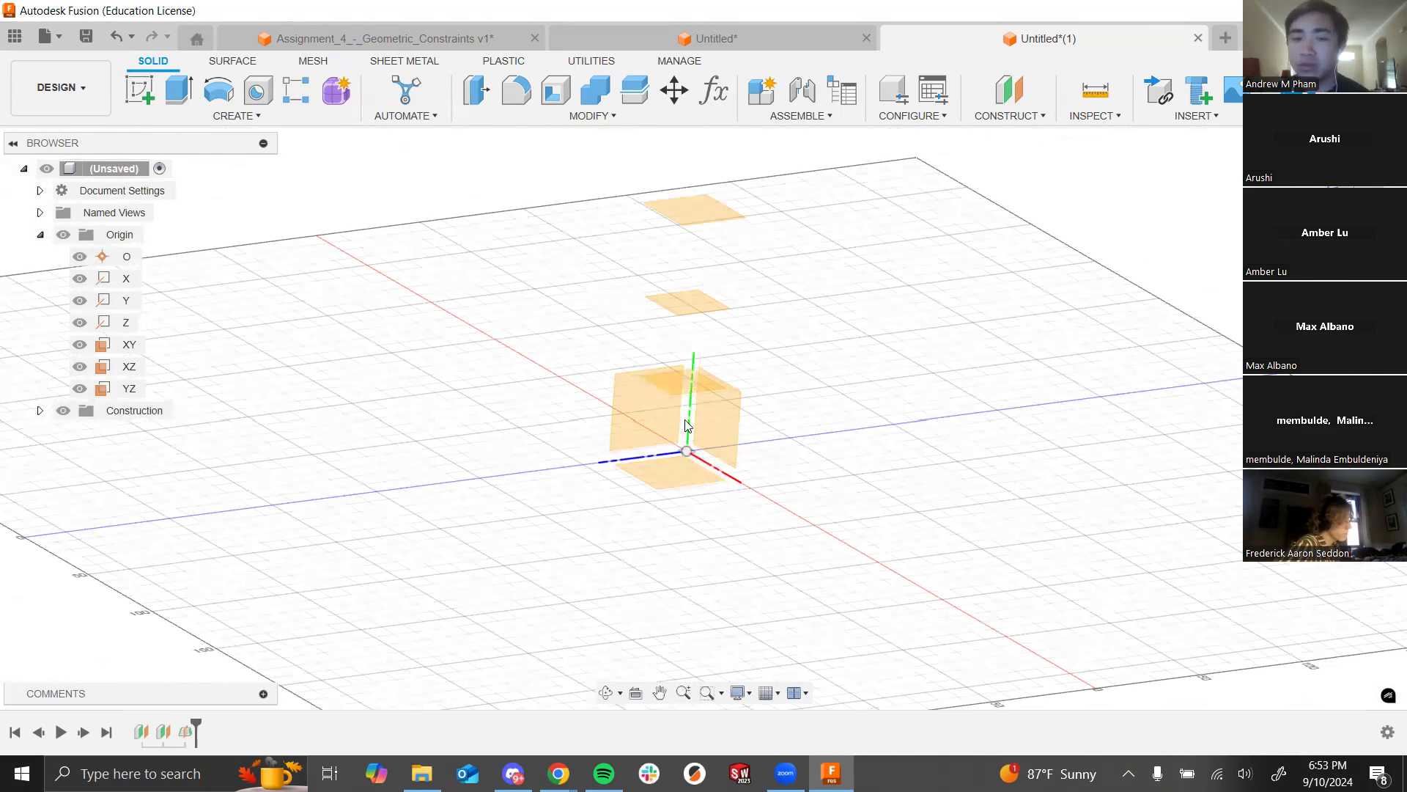
shift+middle_drag(804, 352, 684, 321)
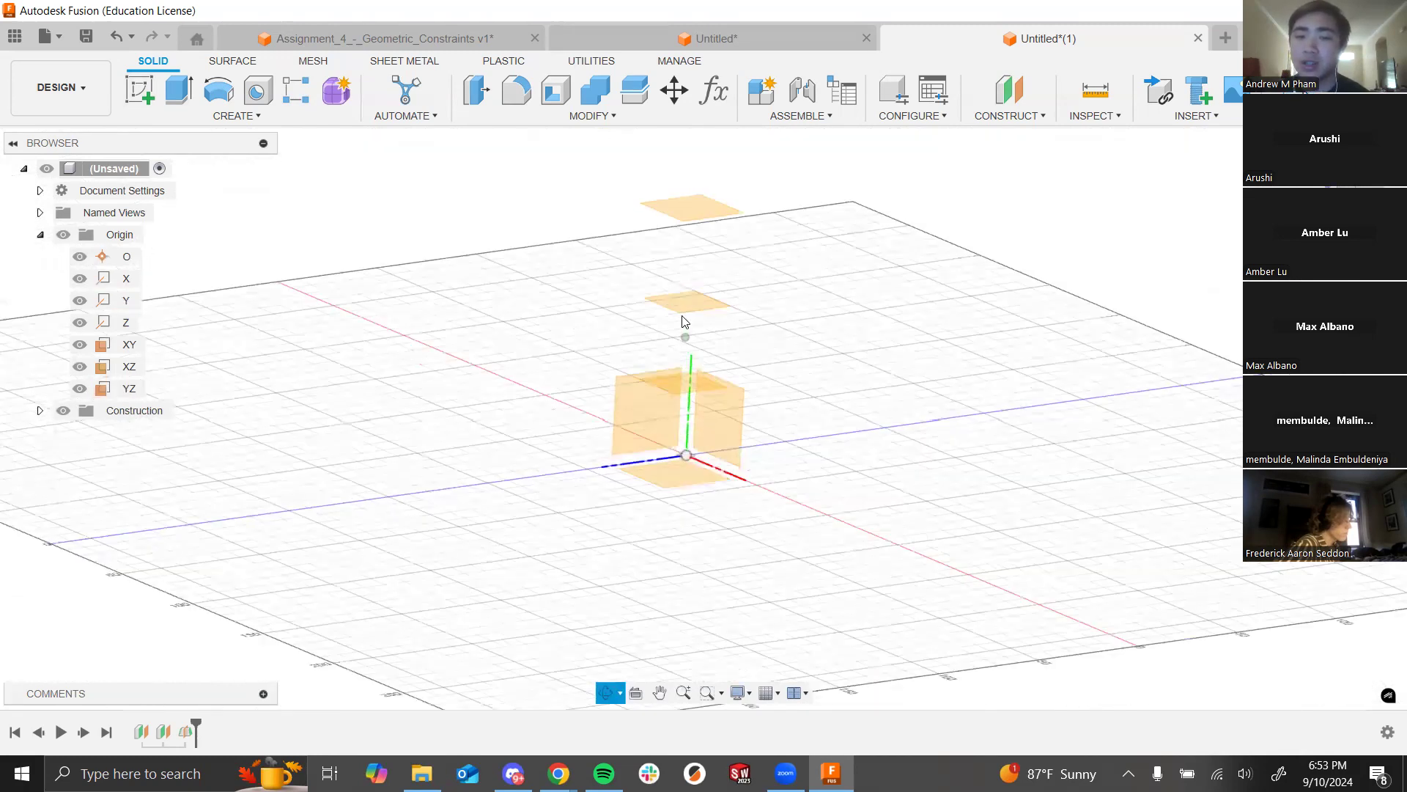
shift+middle_drag(730, 387, 753, 407)
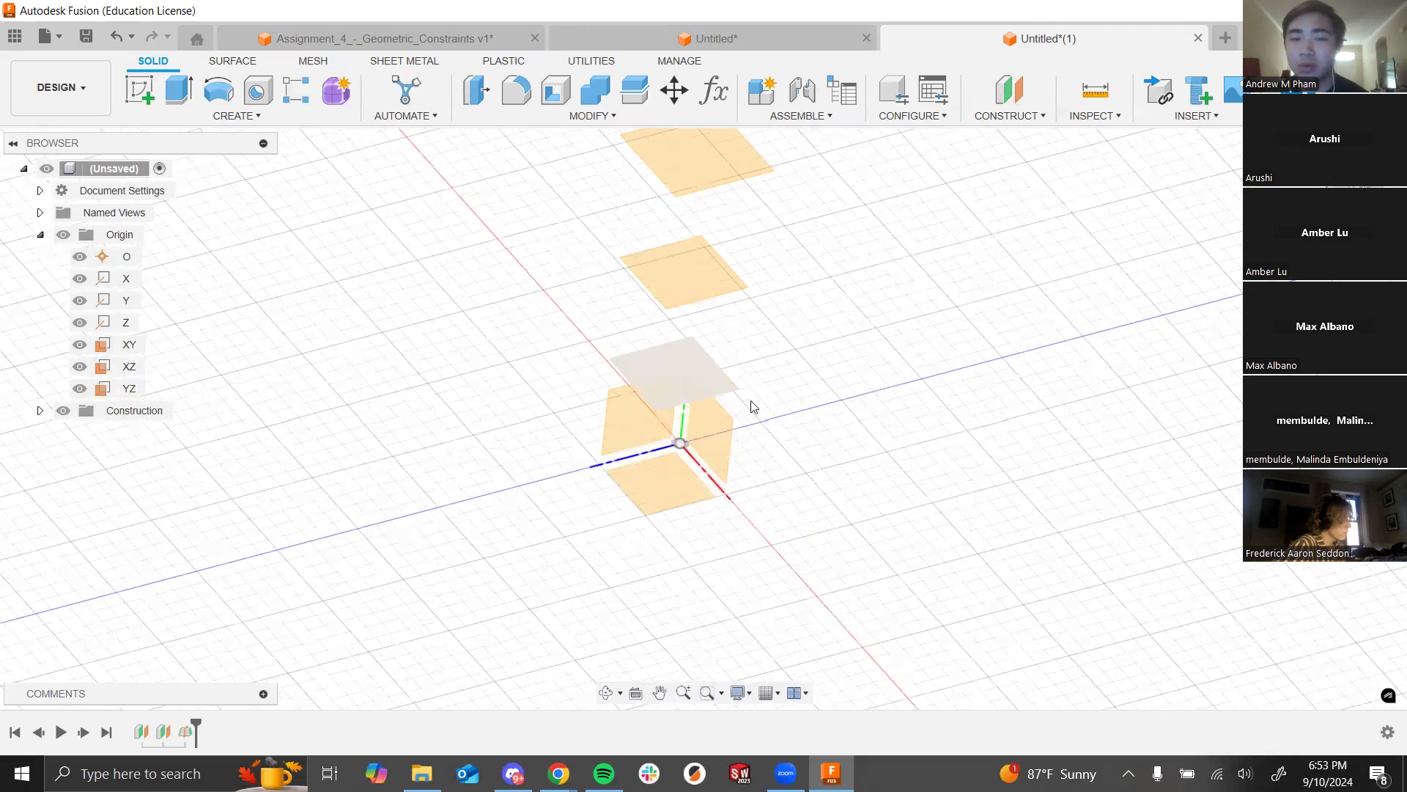
click(150, 94)
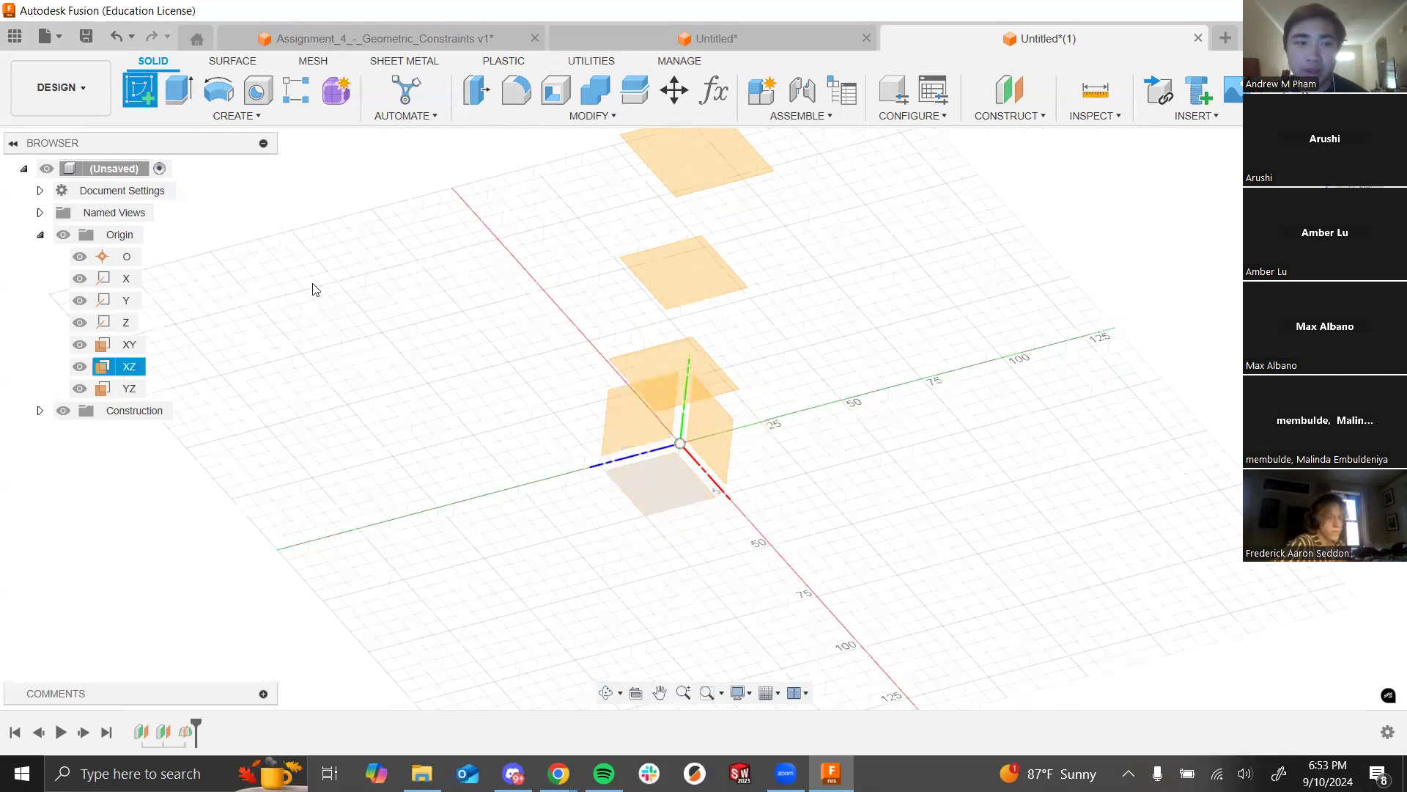
Step: On the bottom XZ plane, draw a diameter circle centred at the origin
click(681, 483)
shift+middle_drag(983, 522, 958, 440)
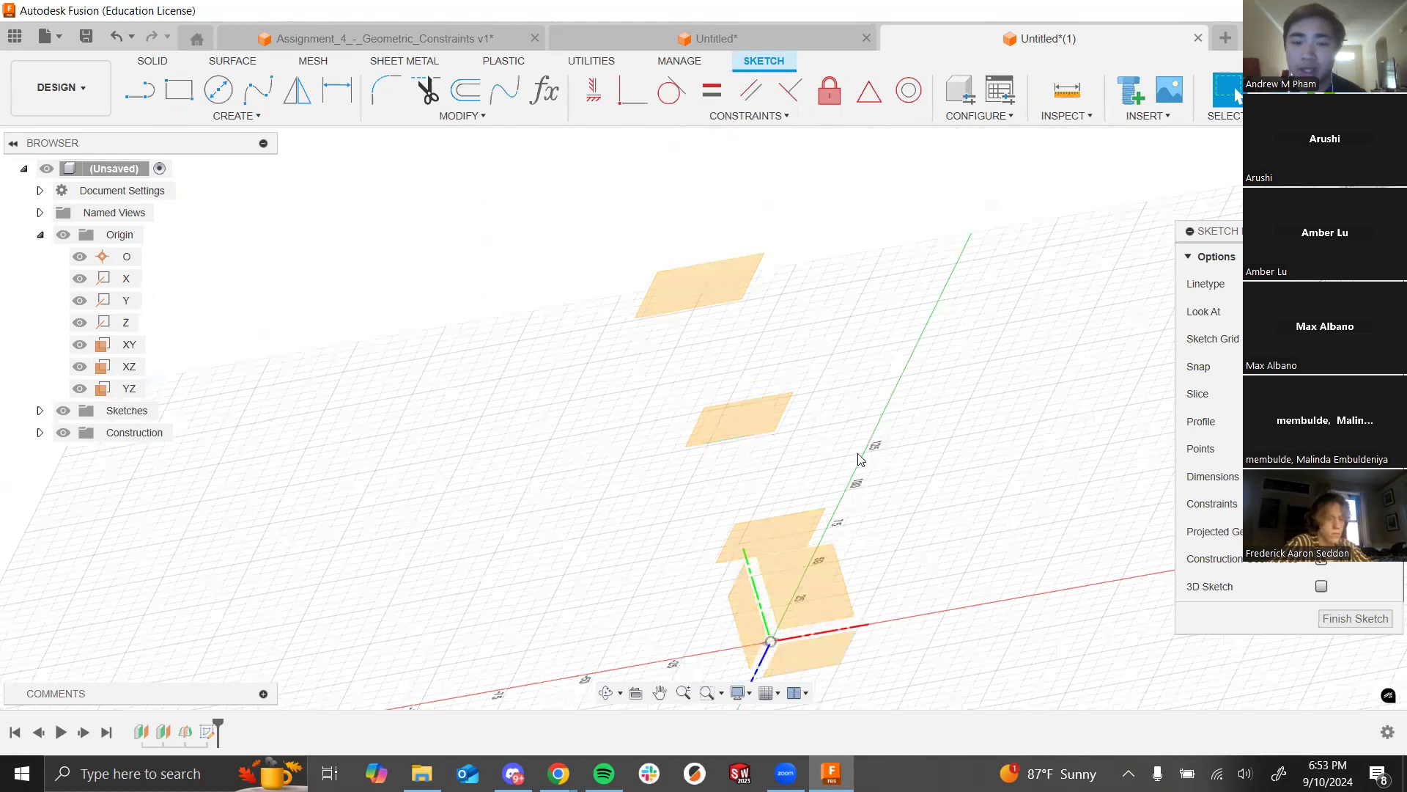
scroll(420, 322, down, 2)
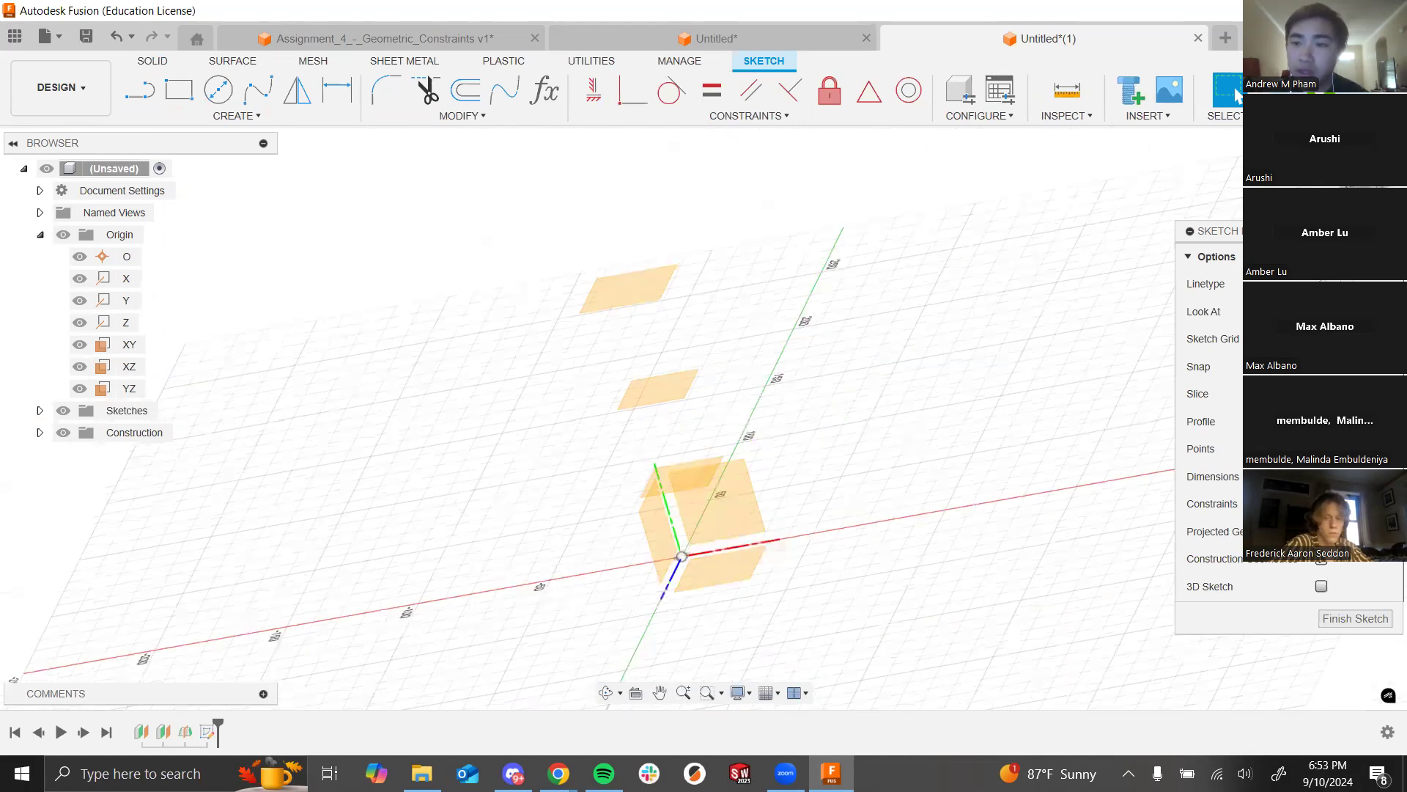
click(219, 90)
scroll(709, 546, up, 5)
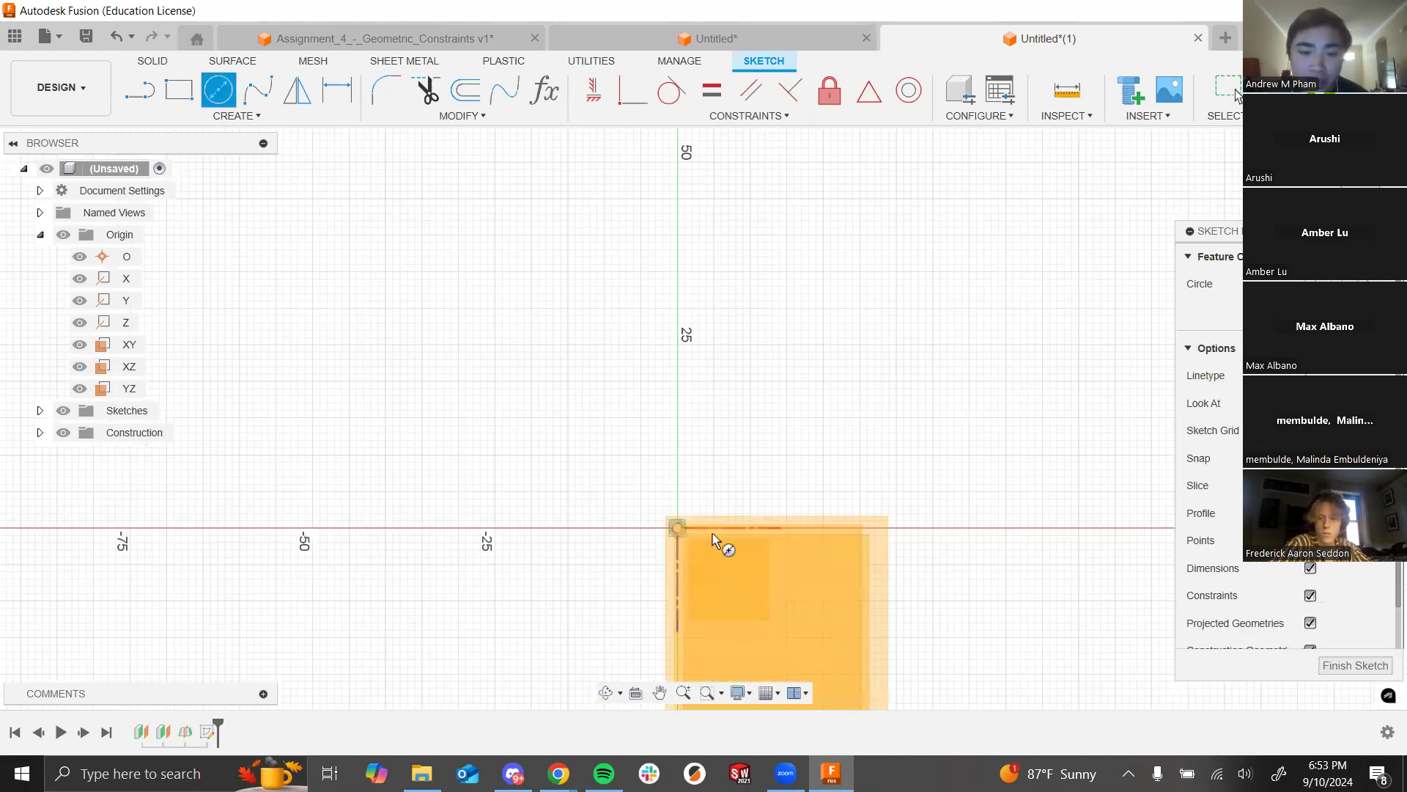
click(676, 531)
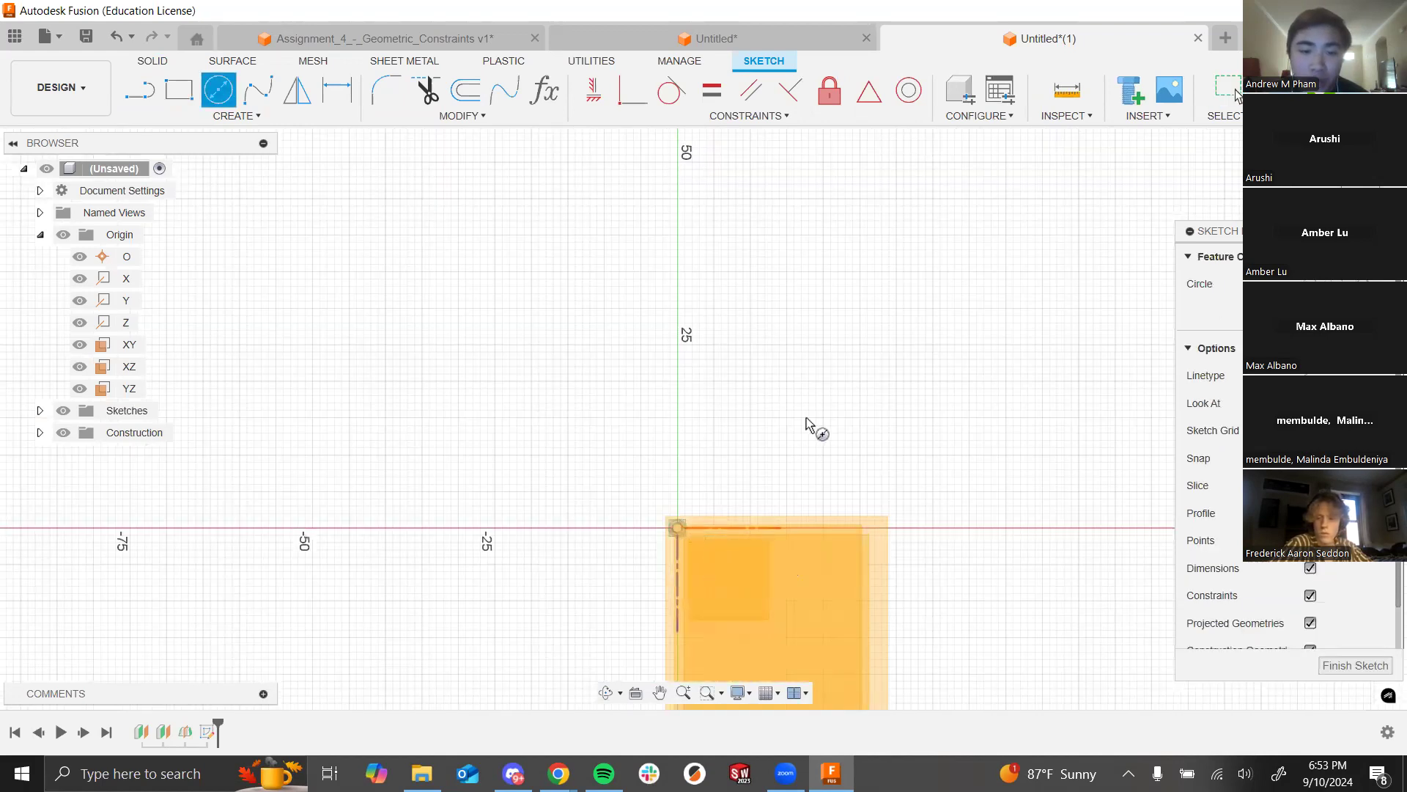
click(826, 403)
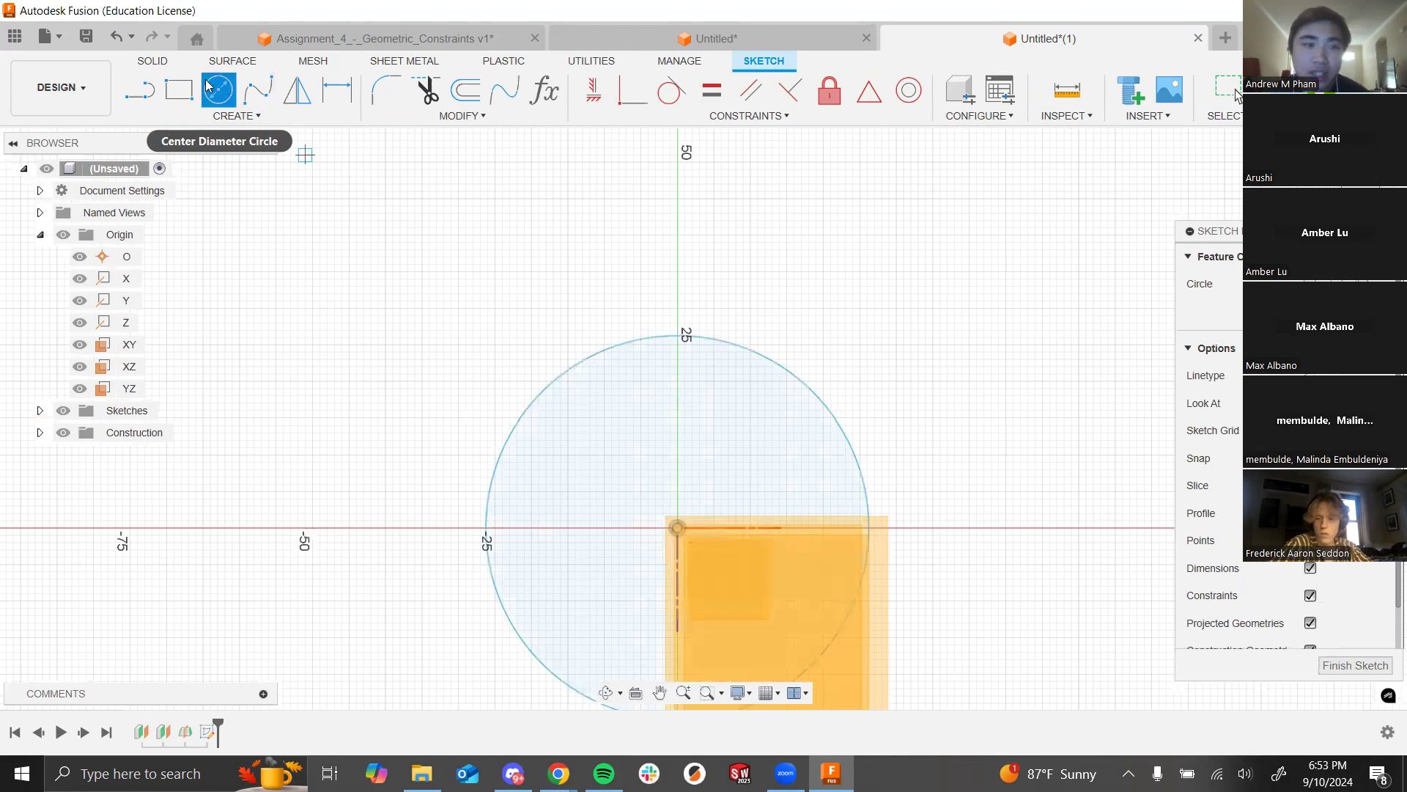
Step: Dimension the circle to 30 mm diameter and finish the sketch
click(337, 89)
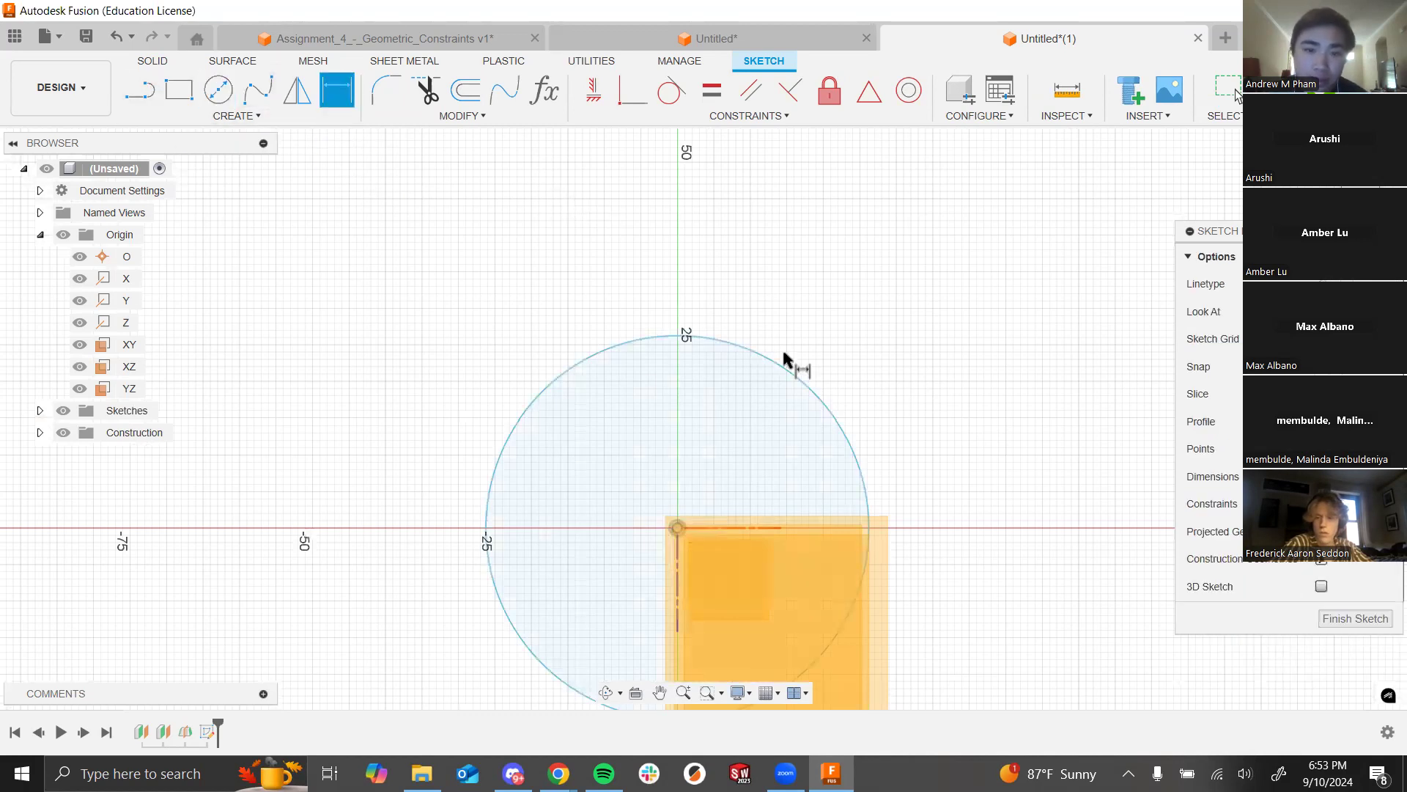
click(780, 368)
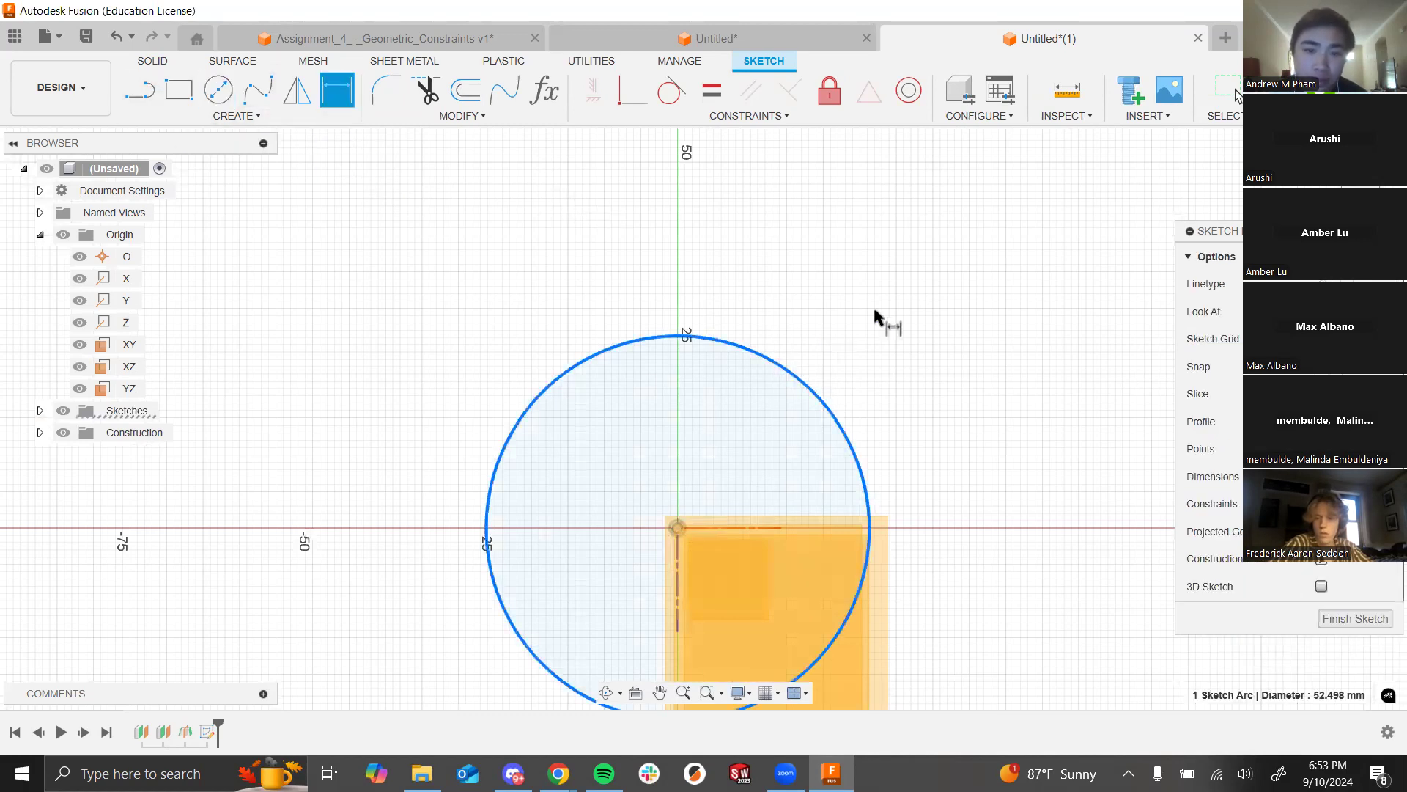
click(913, 302)
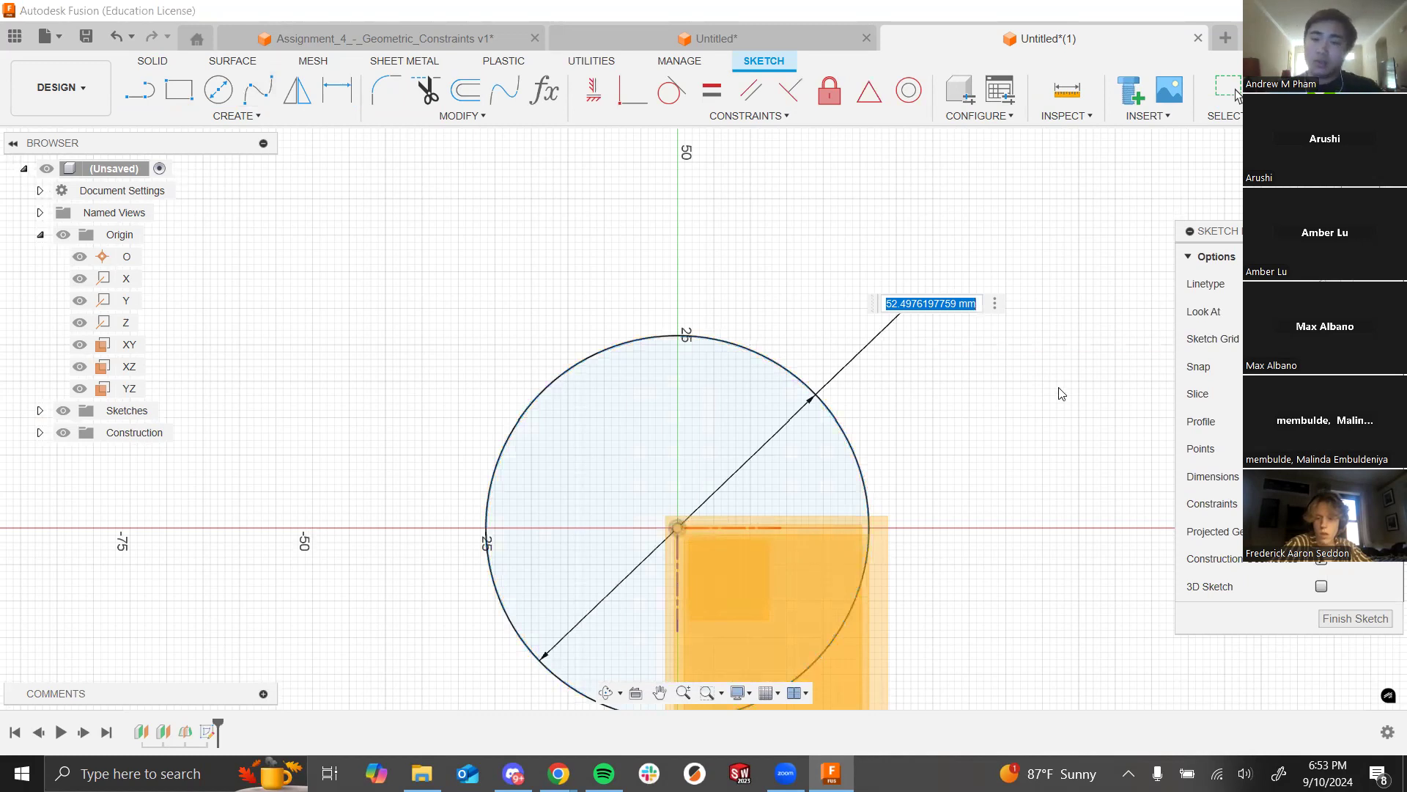
shift+middle_drag(1046, 578, 999, 513)
shift+middle_drag(936, 587, 1050, 569)
scroll(1022, 534, down, 3)
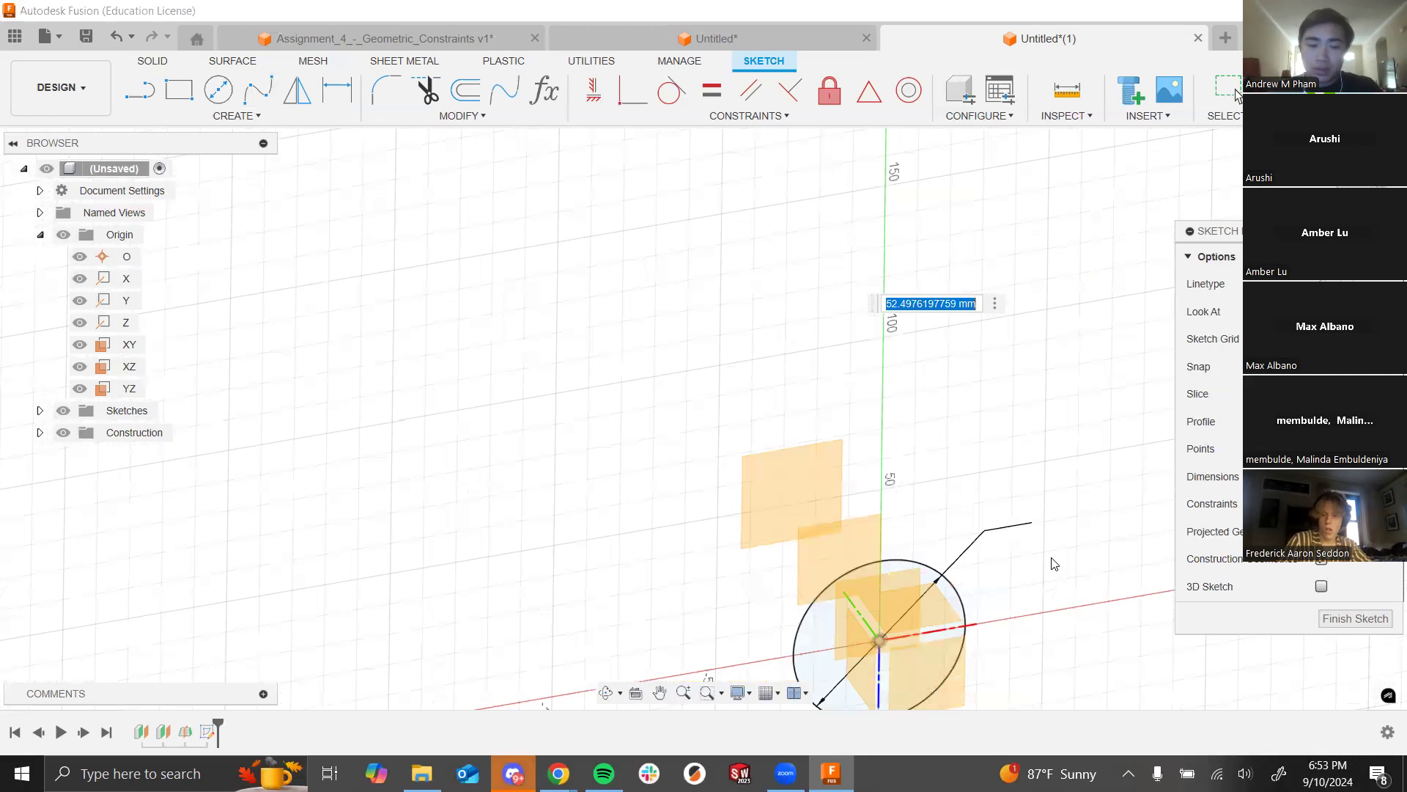
text(30)
key(Return)
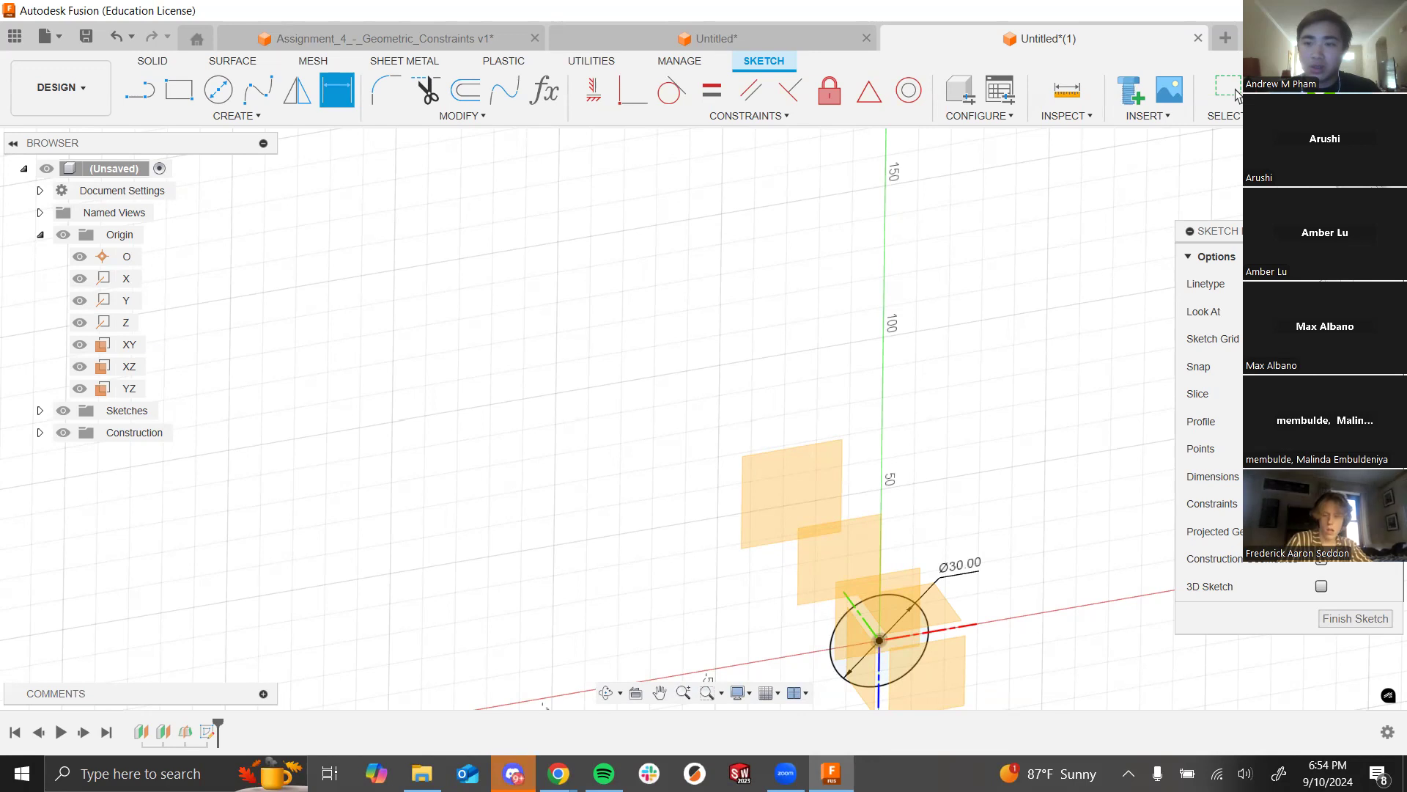
click(1274, 92)
shift+middle_drag(889, 503, 843, 572)
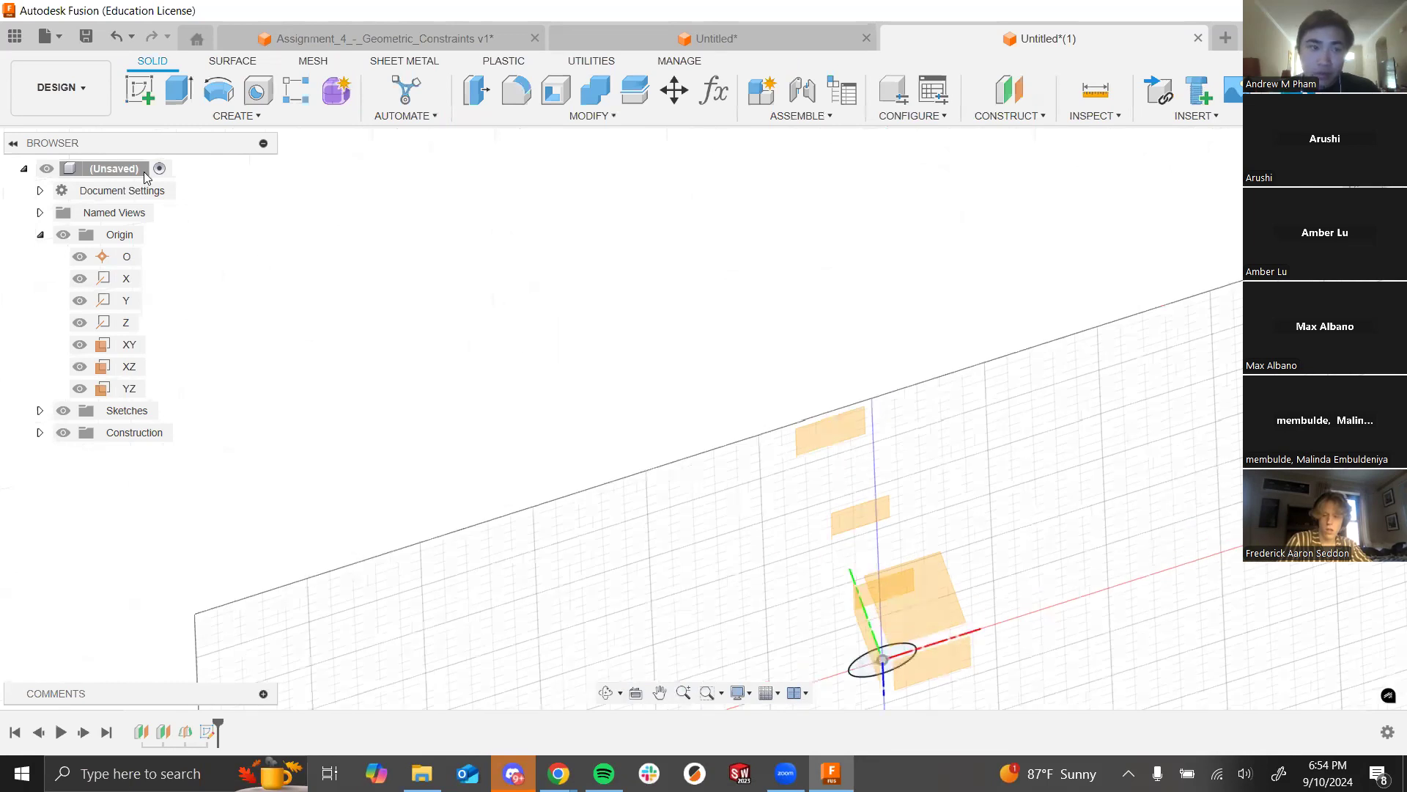
click(142, 94)
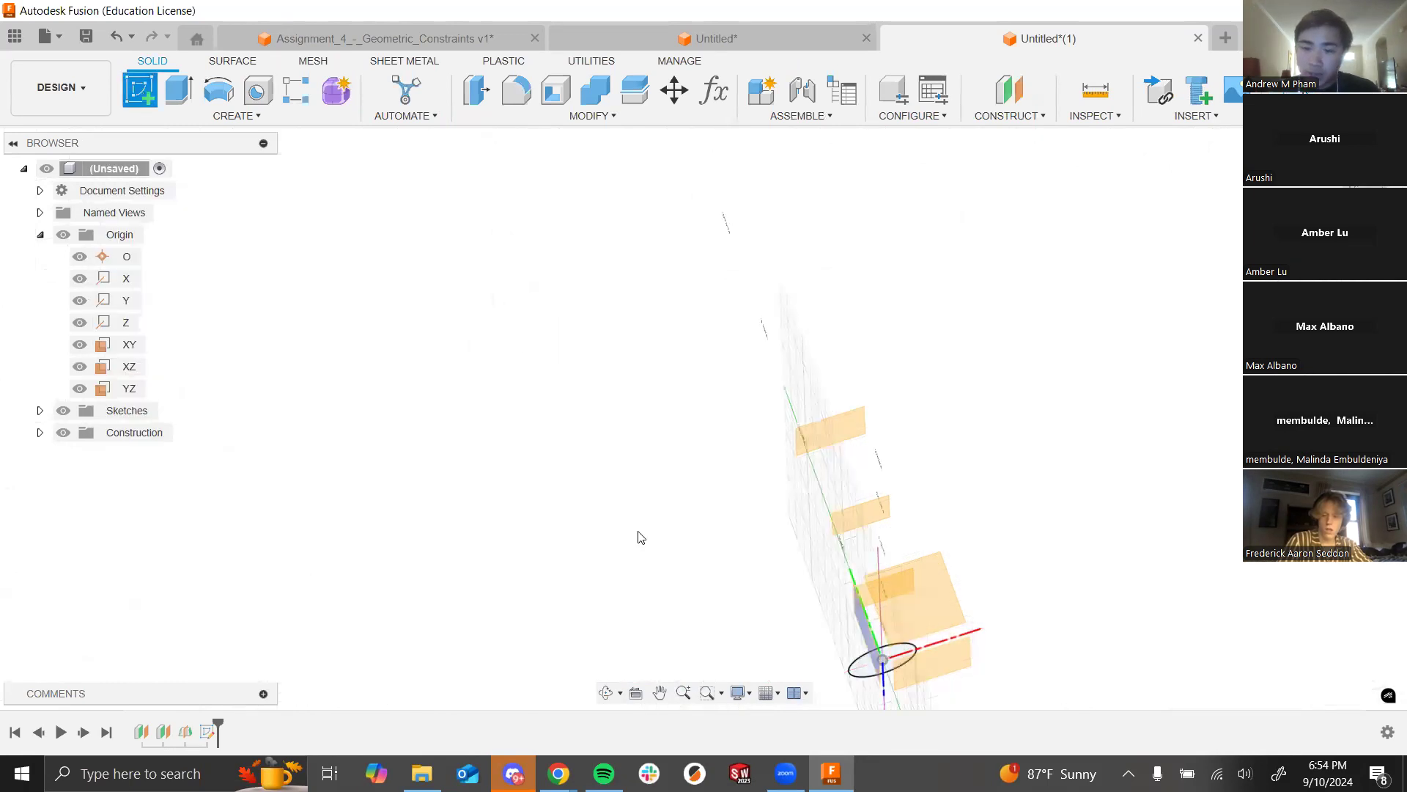
Step: On the first offset plane, draw a circle centred at the origin
click(902, 591)
mouse_move(597, 440)
shift+middle_down()
mouse_move(587, 349)
mouse_move(613, 403)
mouse_move(606, 465)
shift+middle_up()
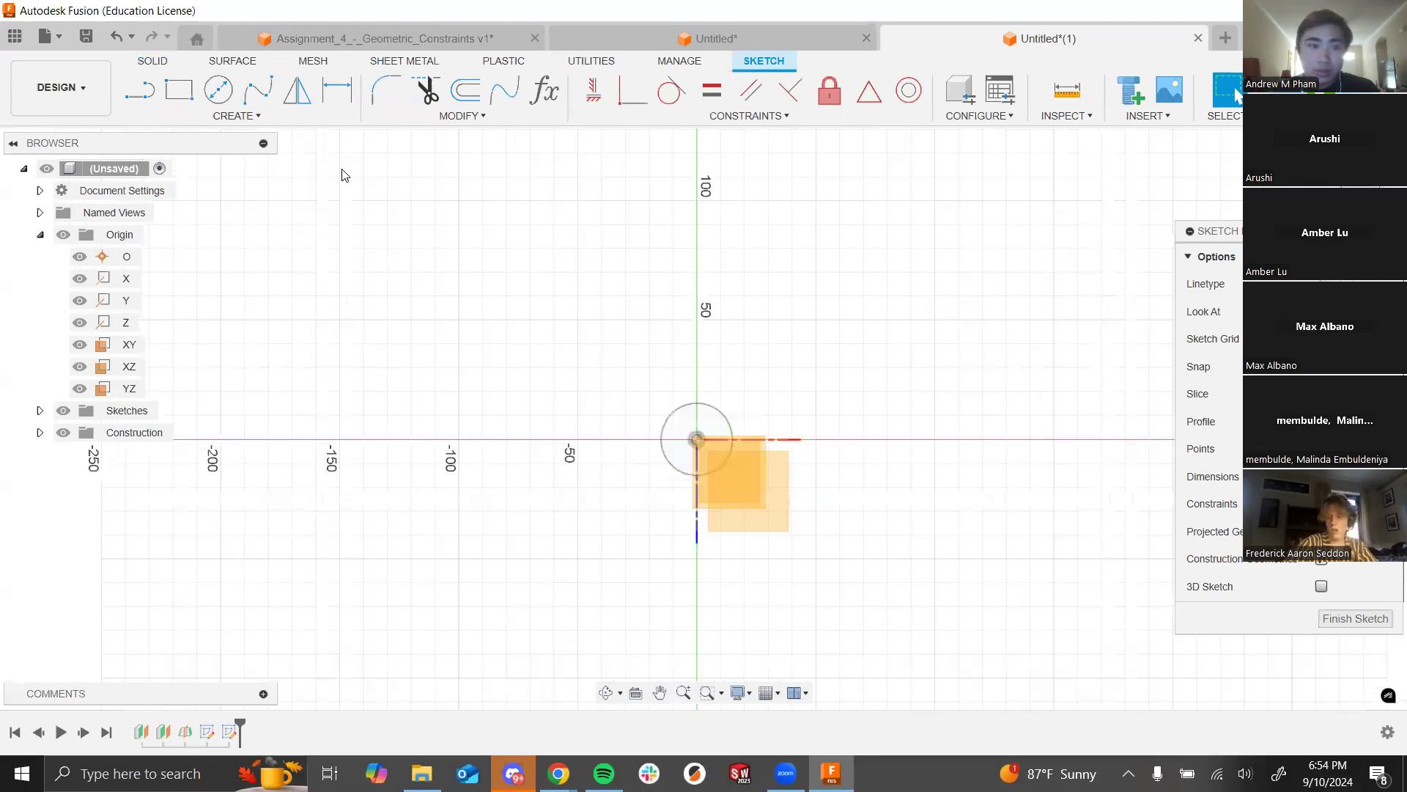
click(219, 89)
click(697, 440)
click(768, 415)
click(82, 89)
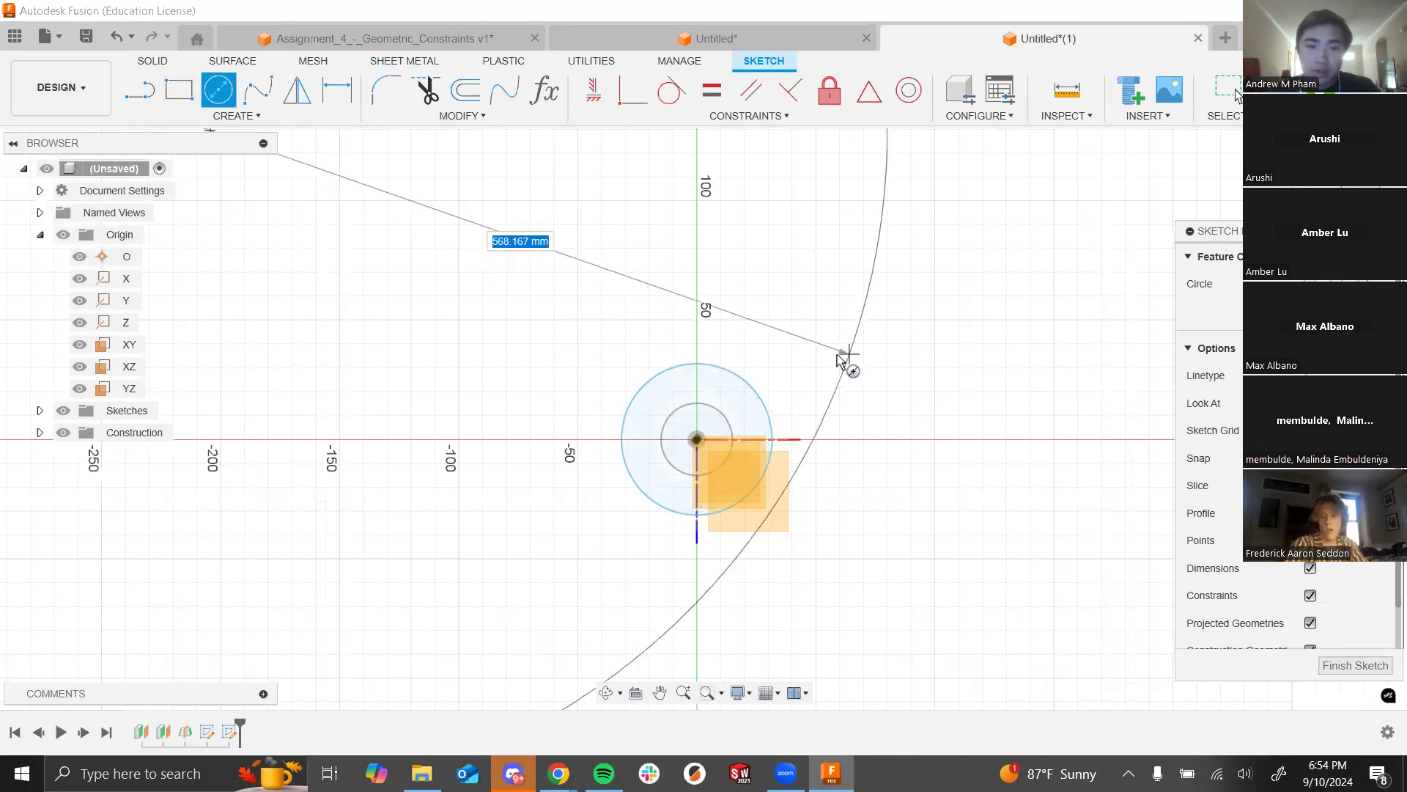
key(Escape)
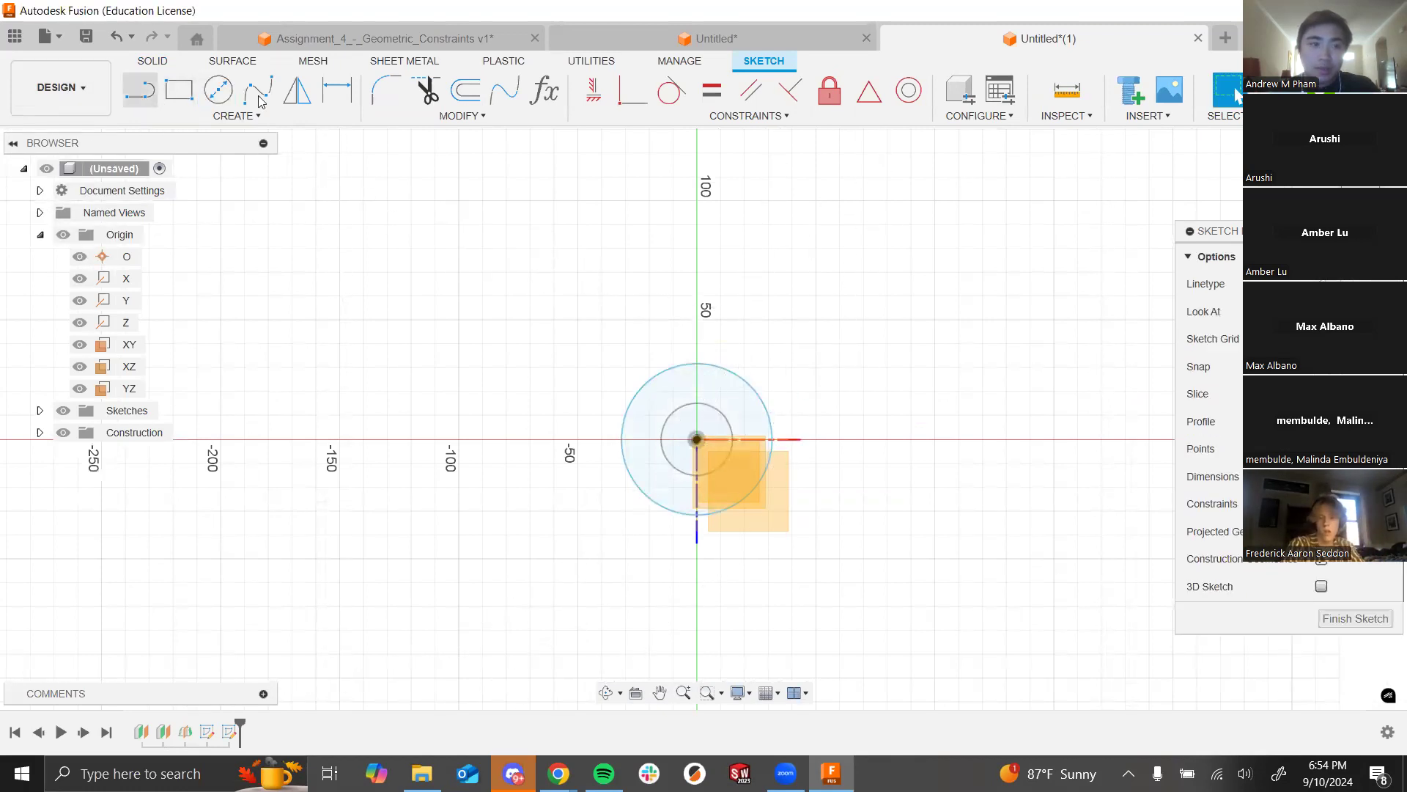
Step: Dimension the circle to 50 mm diameter and finish the sketch
click(337, 89)
click(740, 381)
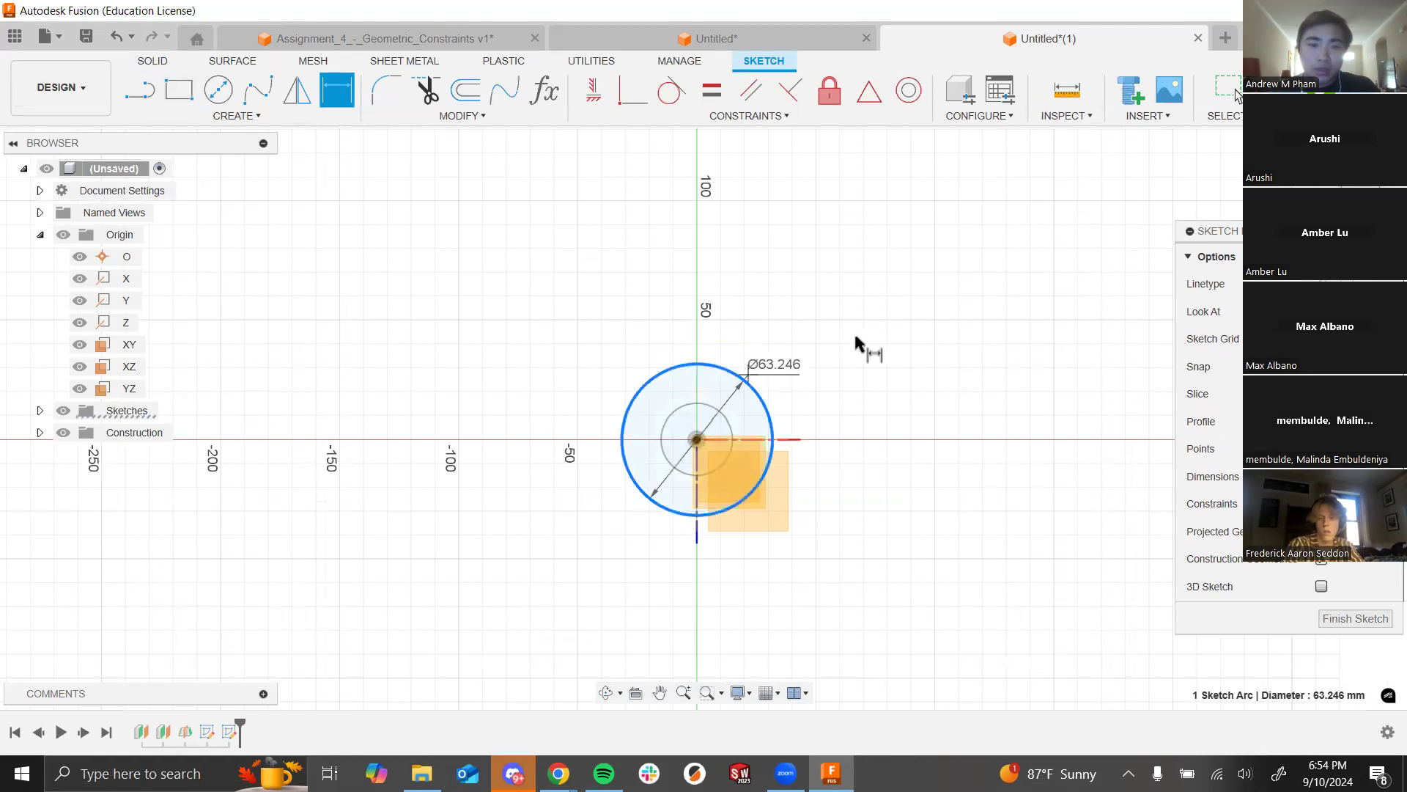
click(1157, 345)
text(50)
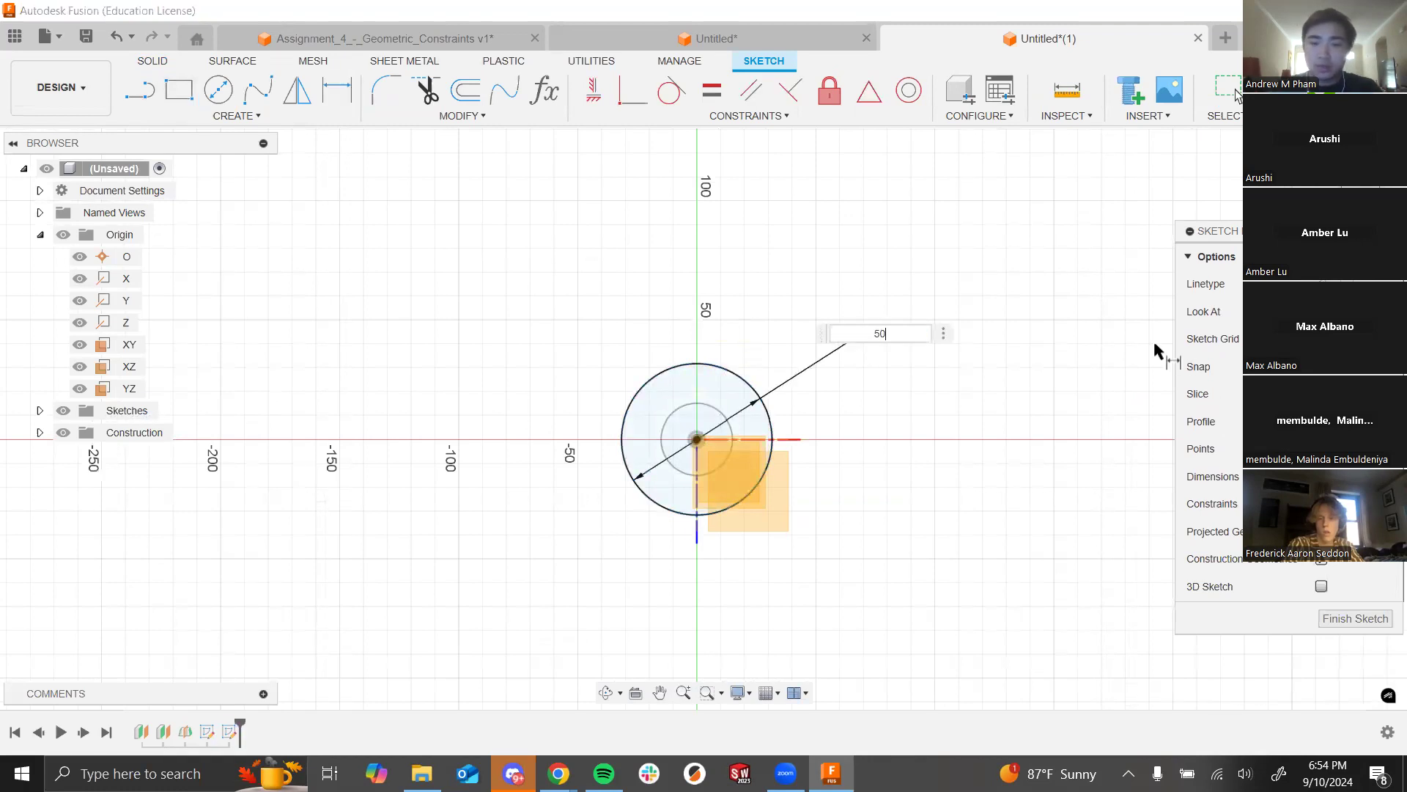
key(Return)
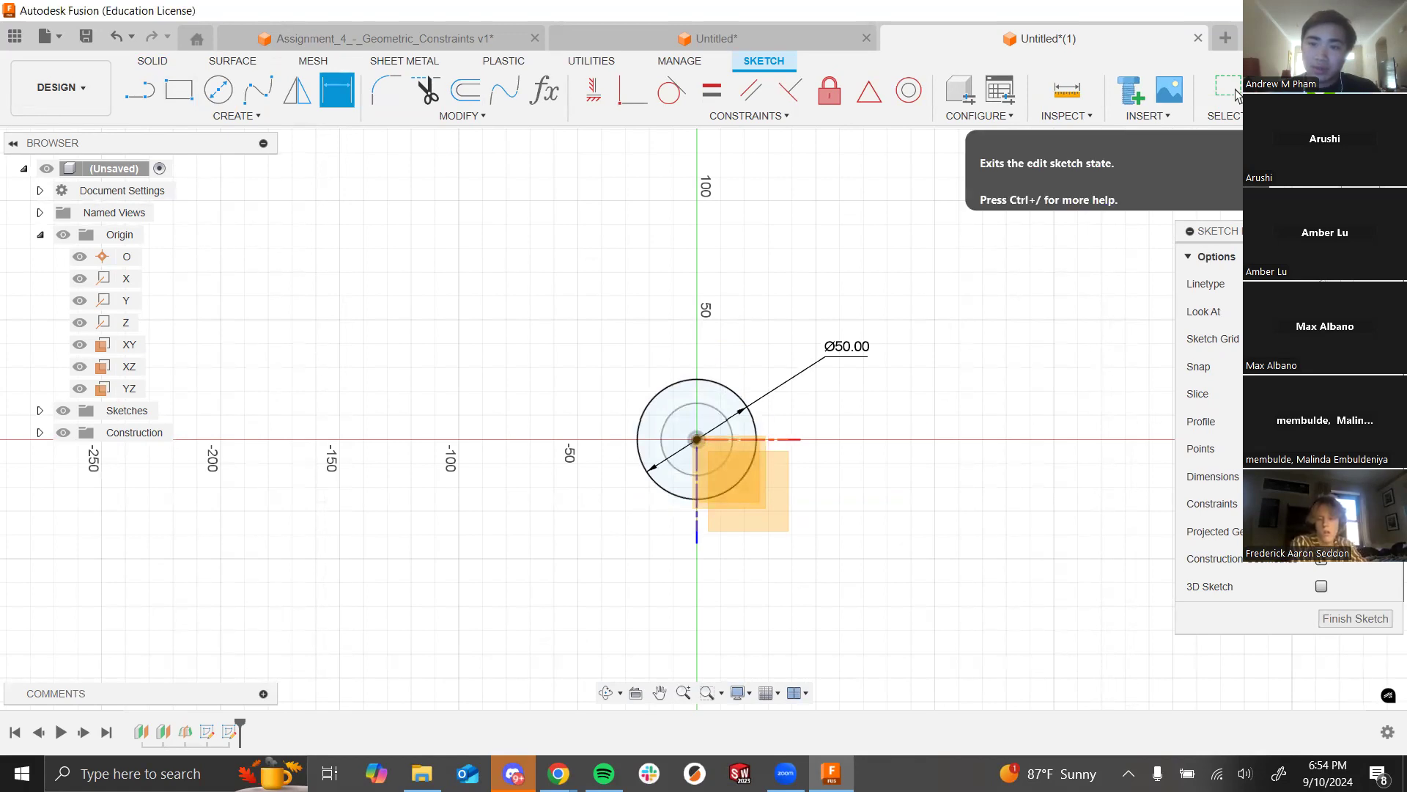
shift+middle_drag(1105, 261, 1102, 235)
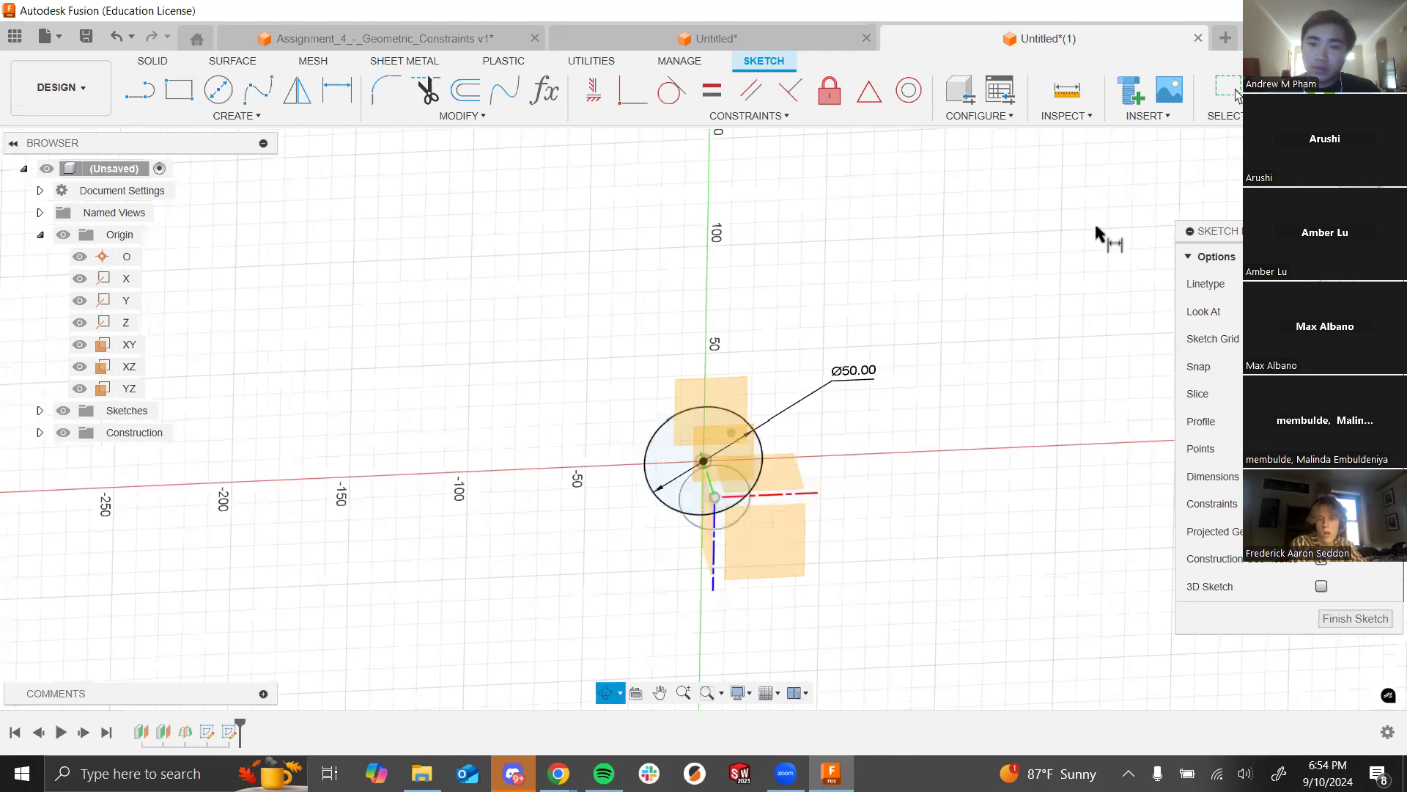
click(1237, 95)
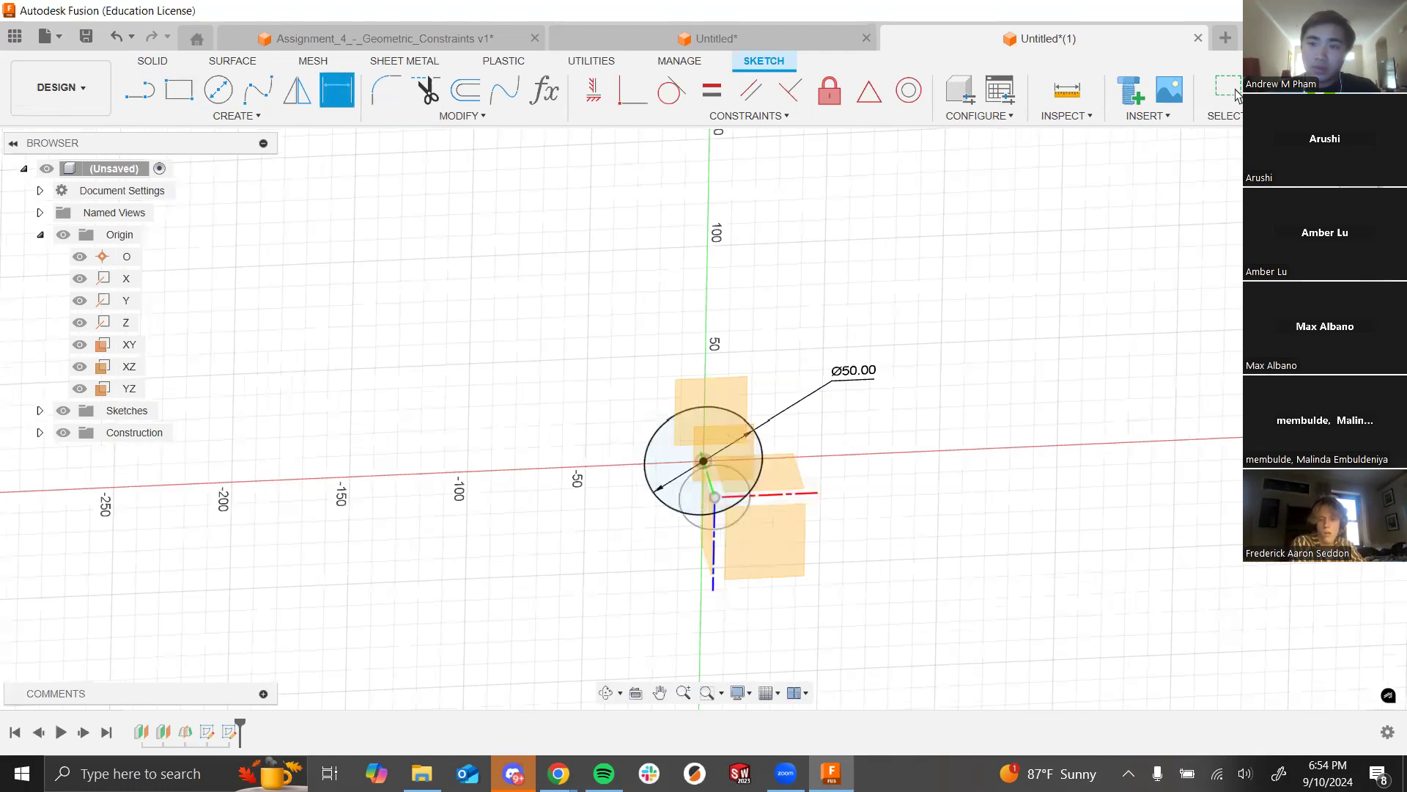
shift+middle_drag(836, 544, 850, 497)
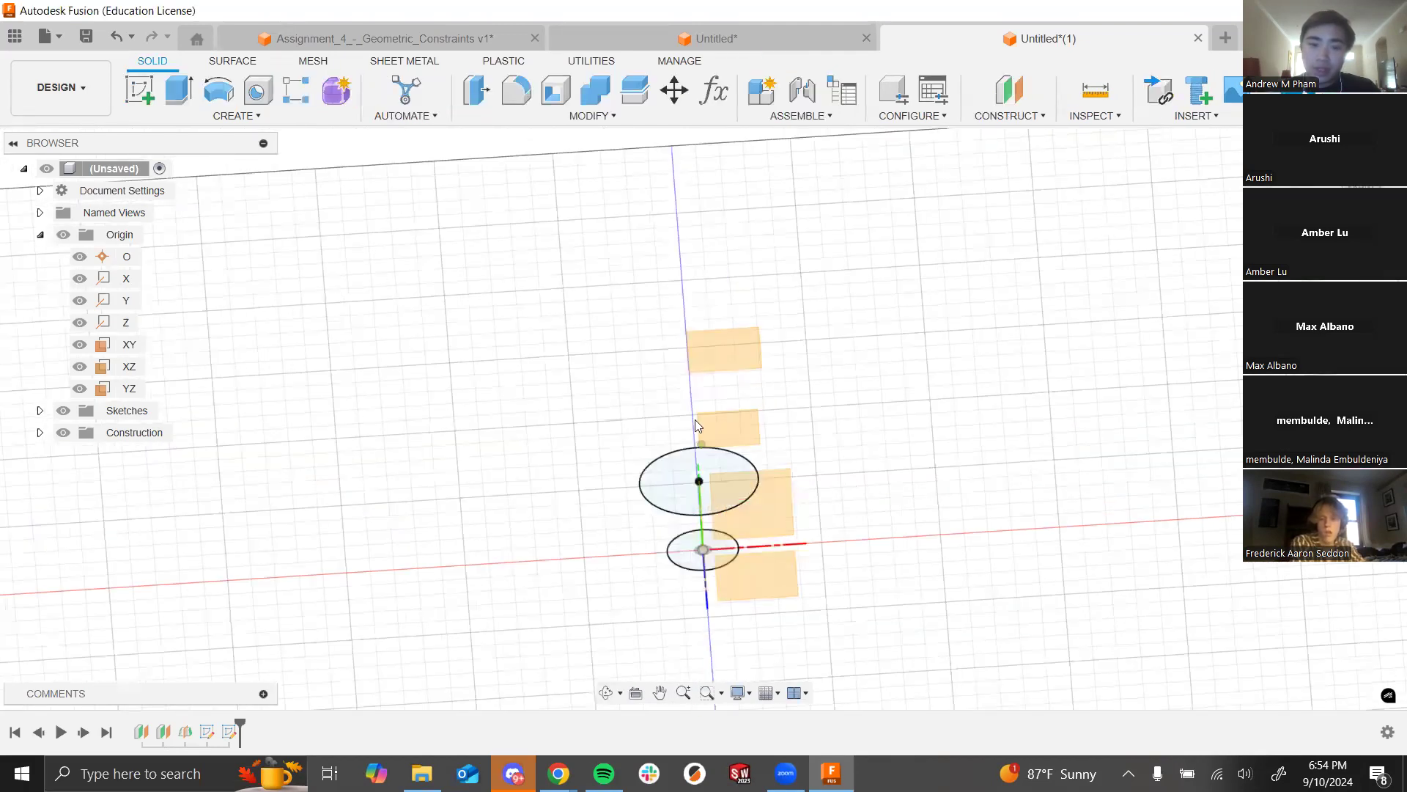
Step: Start a sketch on the next offset plane and draw a circle centred at the origin
click(136, 90)
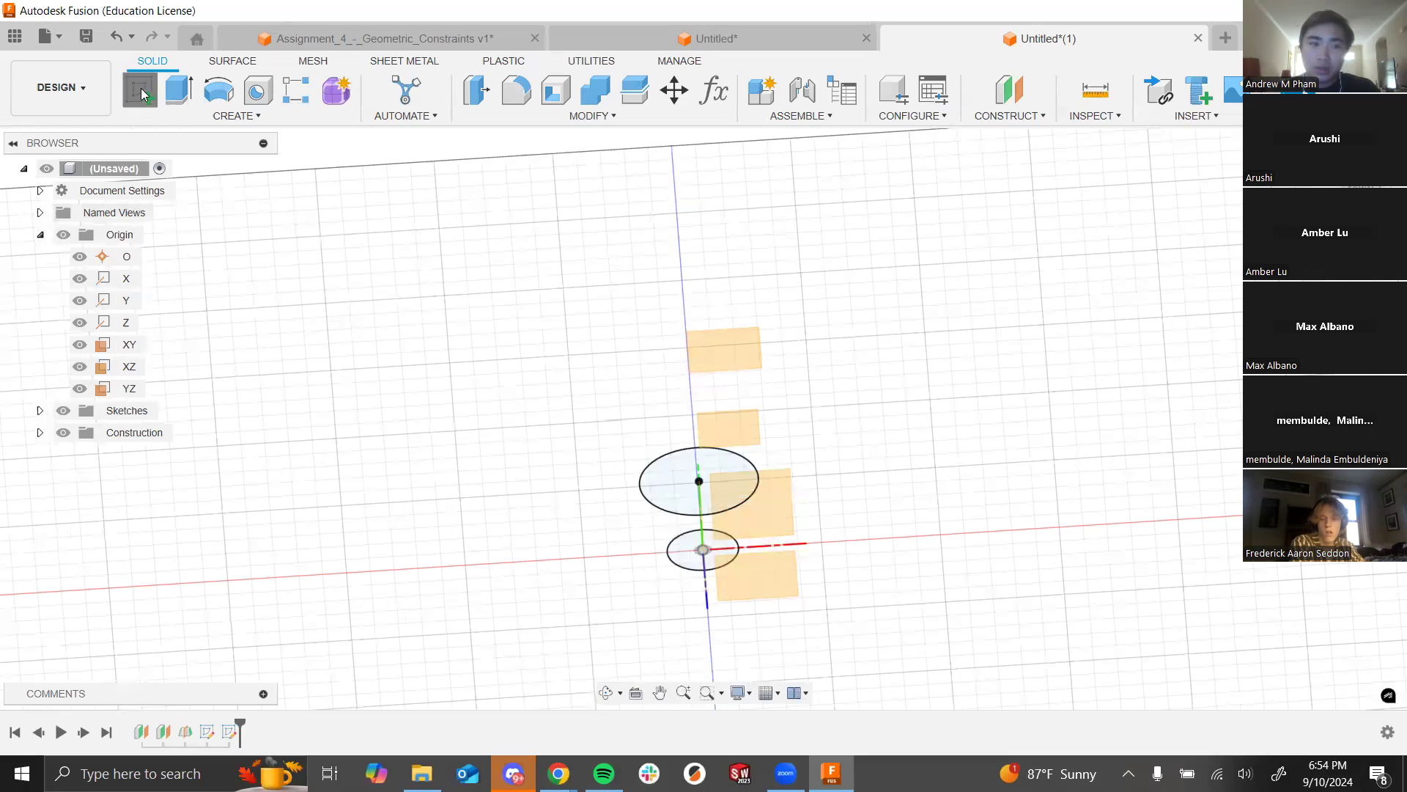
click(737, 426)
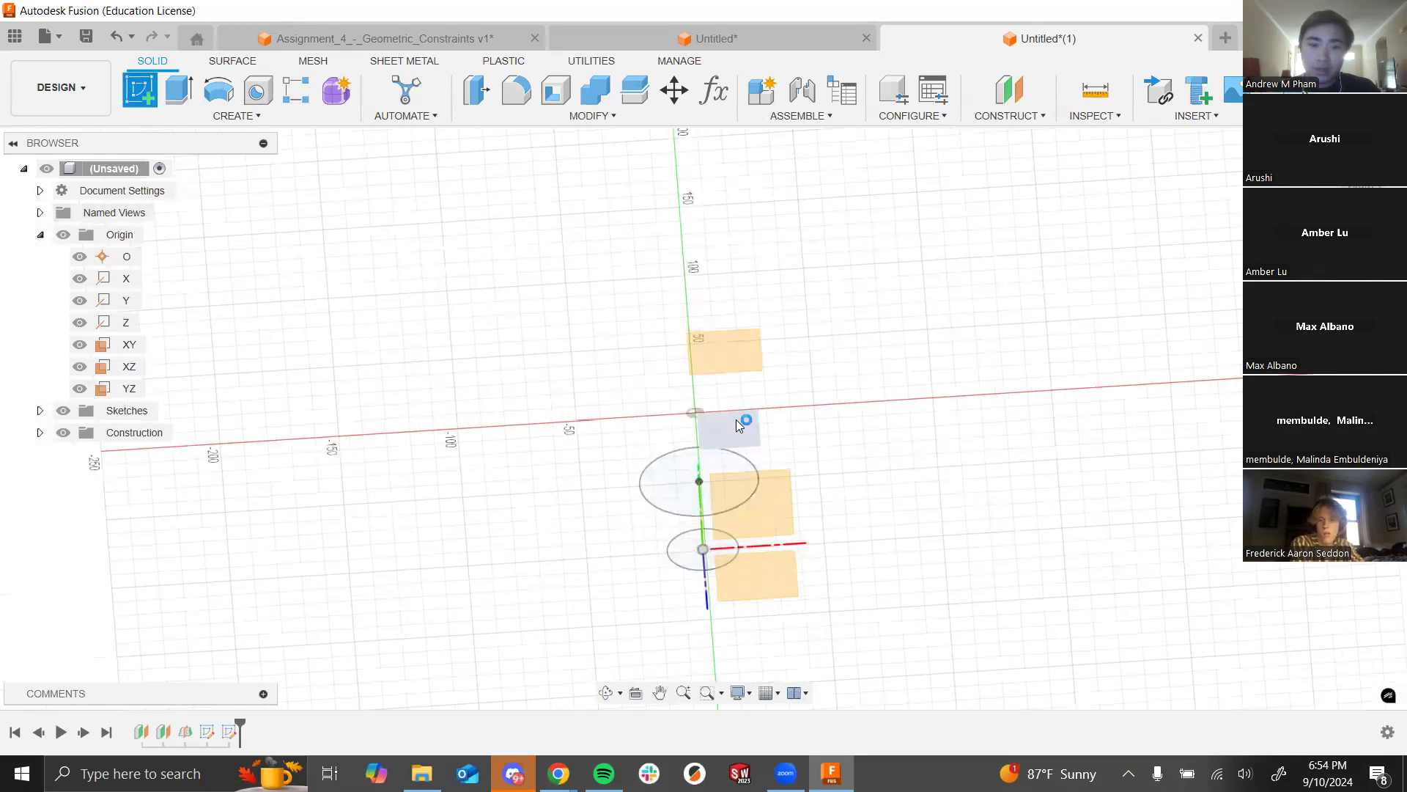
click(218, 89)
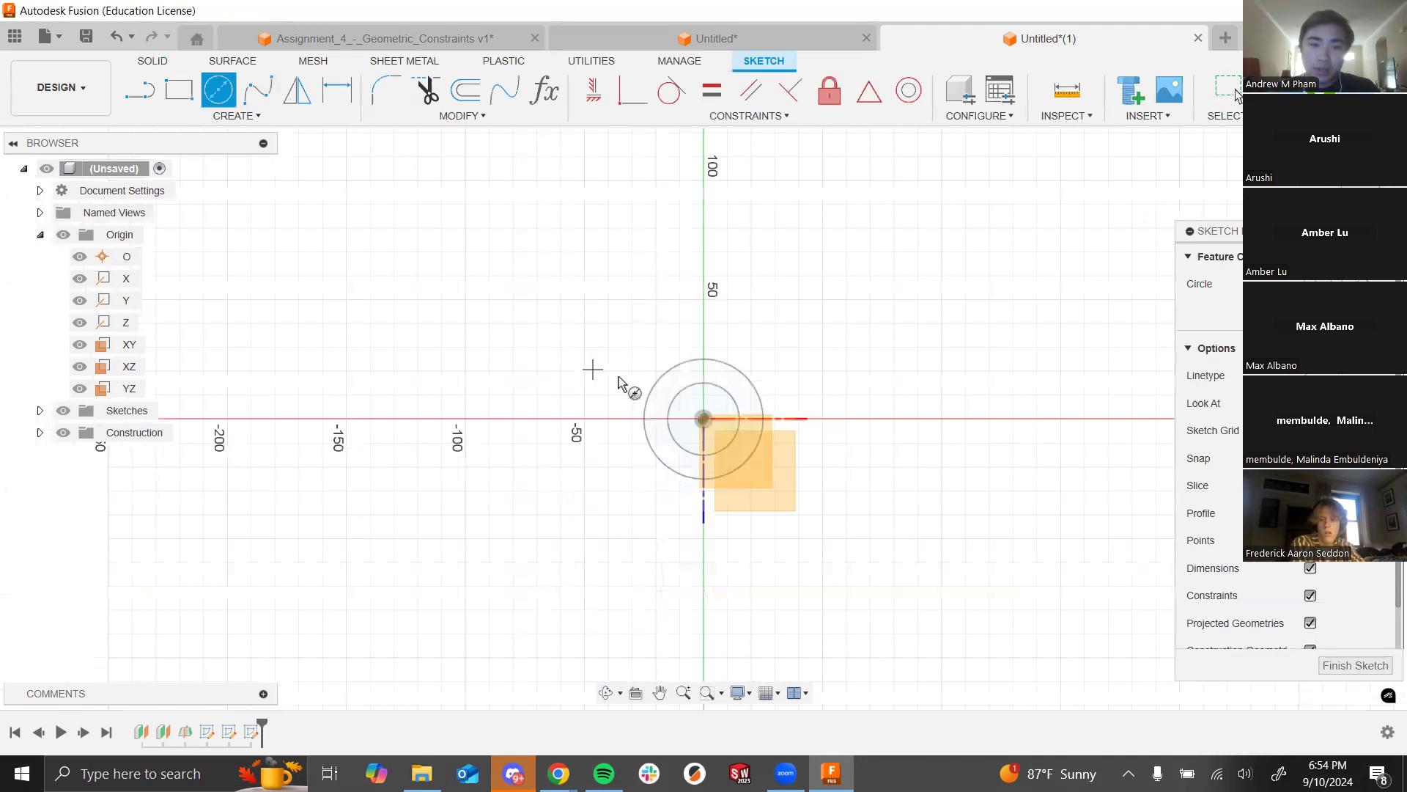
click(703, 419)
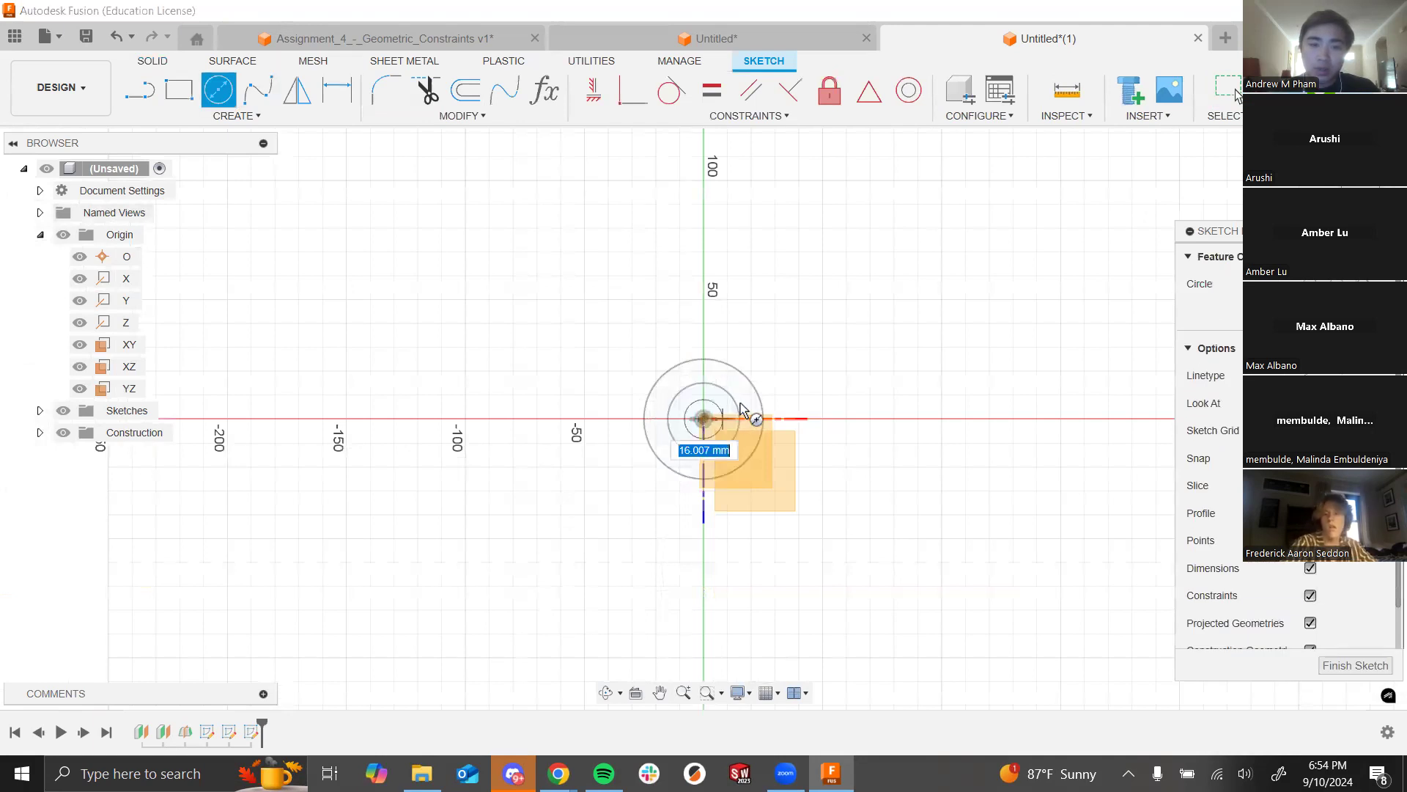
click(740, 397)
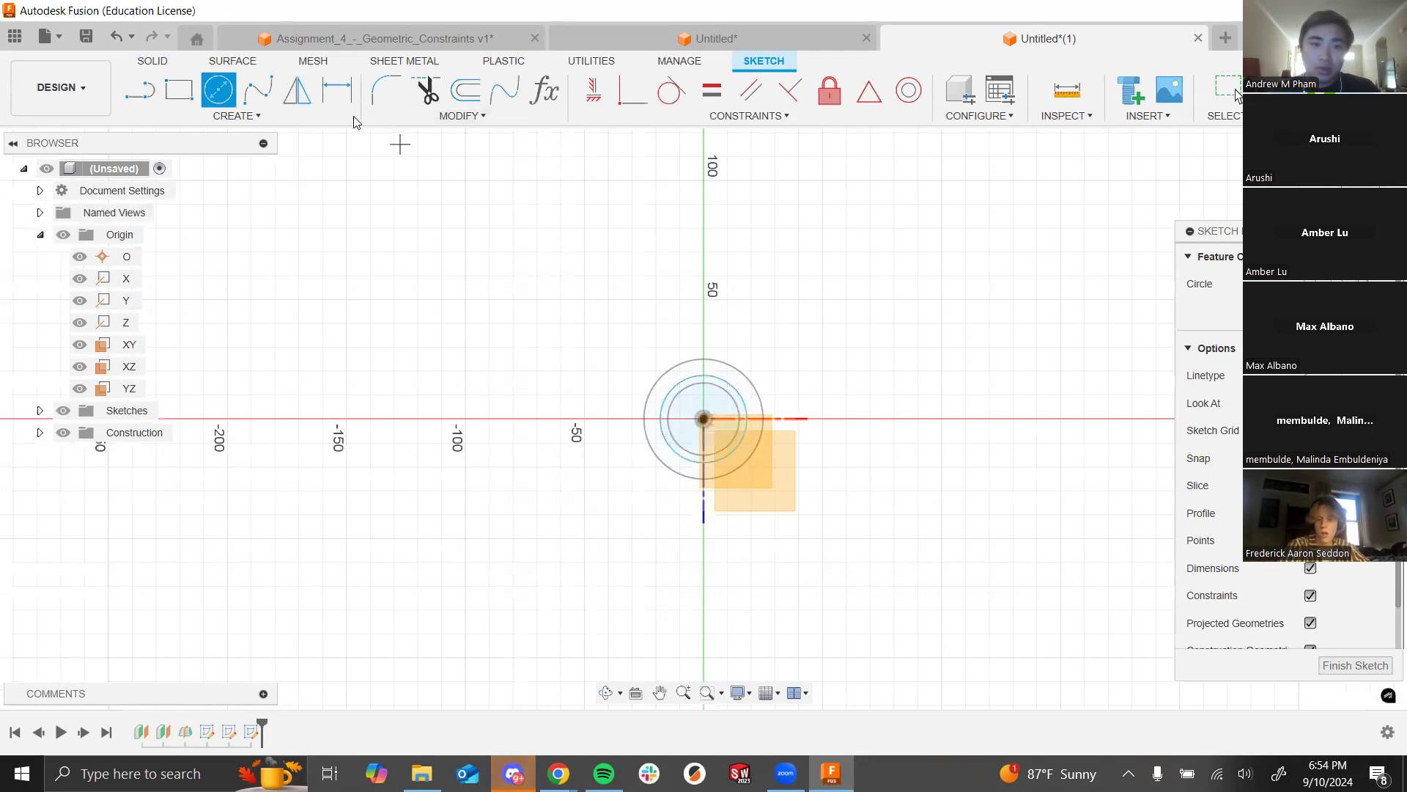
Step: Dimension the circle to 35 mm, finish the sketch, and start a sketch on the upper offset plane
click(339, 92)
click(733, 384)
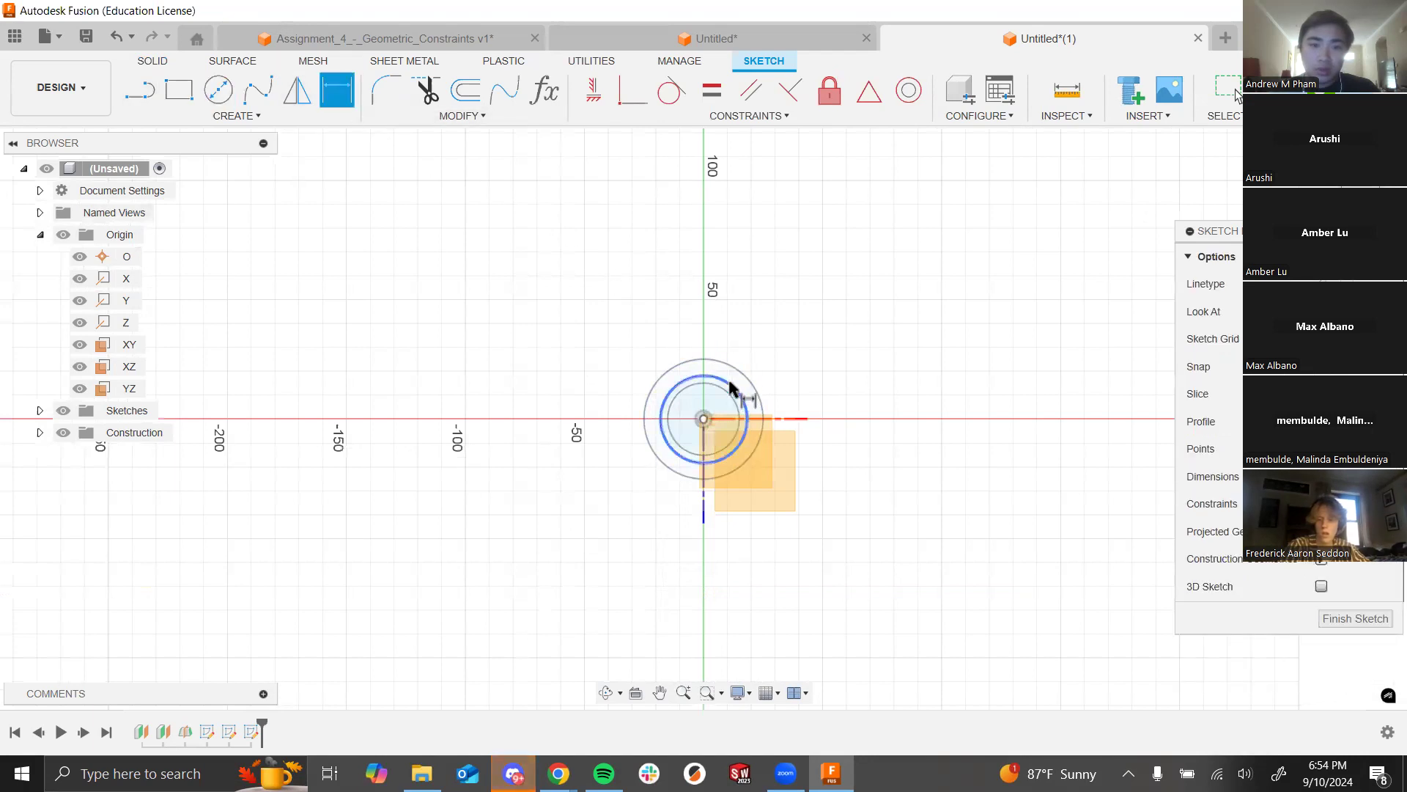
click(852, 334)
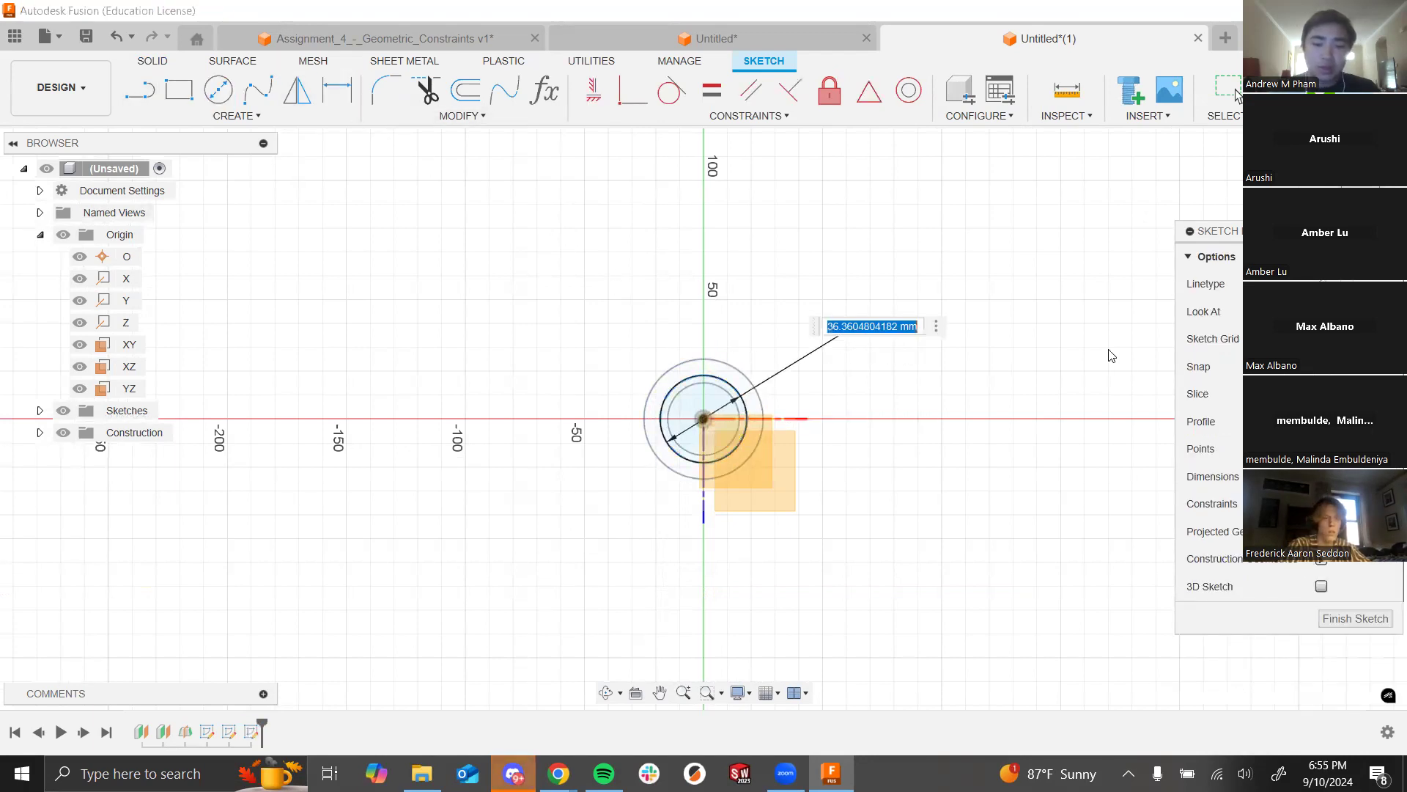
text(35)
key(Return)
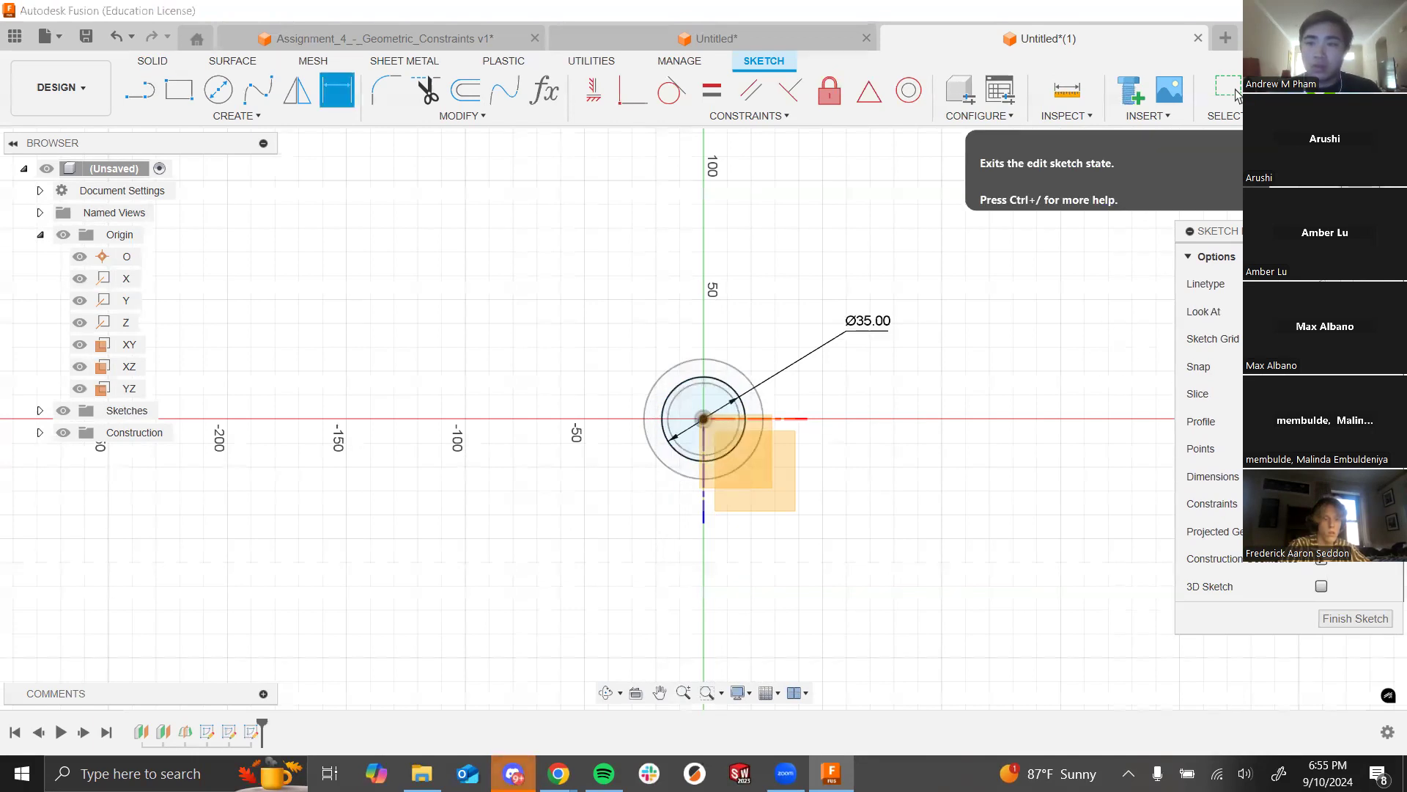
click(1237, 96)
click(148, 104)
click(737, 355)
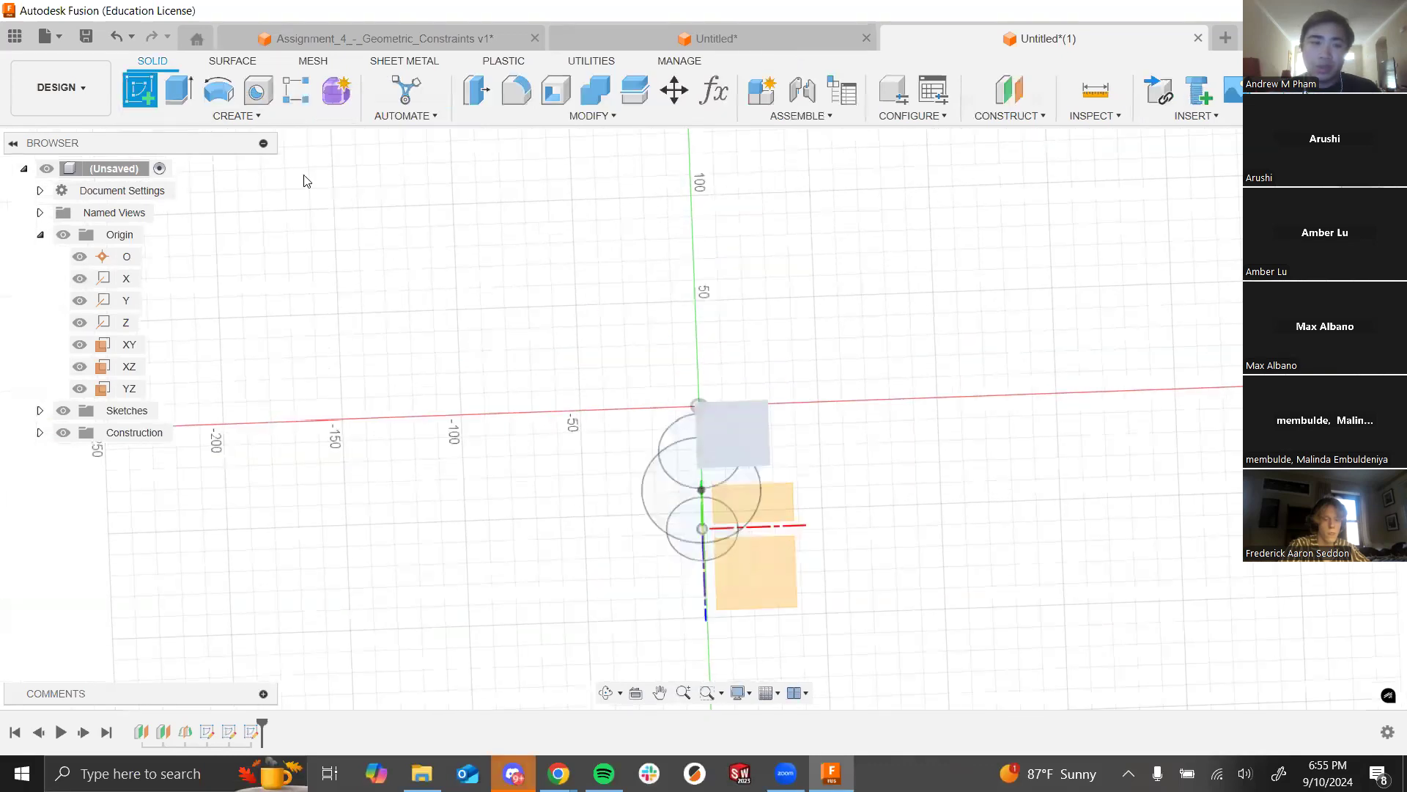
Step: Draw a 40 mm diameter circle at the origin on the top plane and finish the sketch
key(c)
click(704, 419)
click(792, 415)
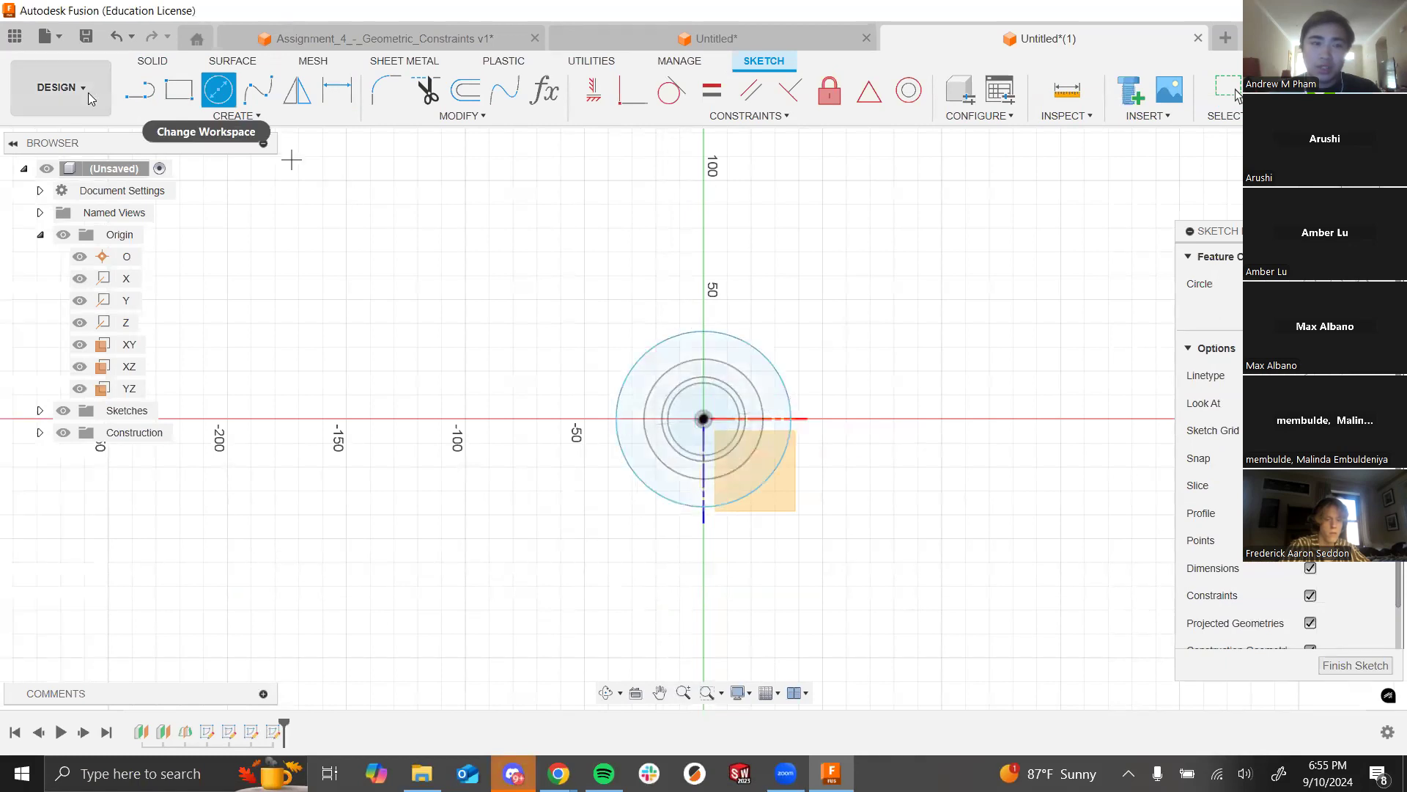
click(337, 89)
click(790, 399)
click(900, 324)
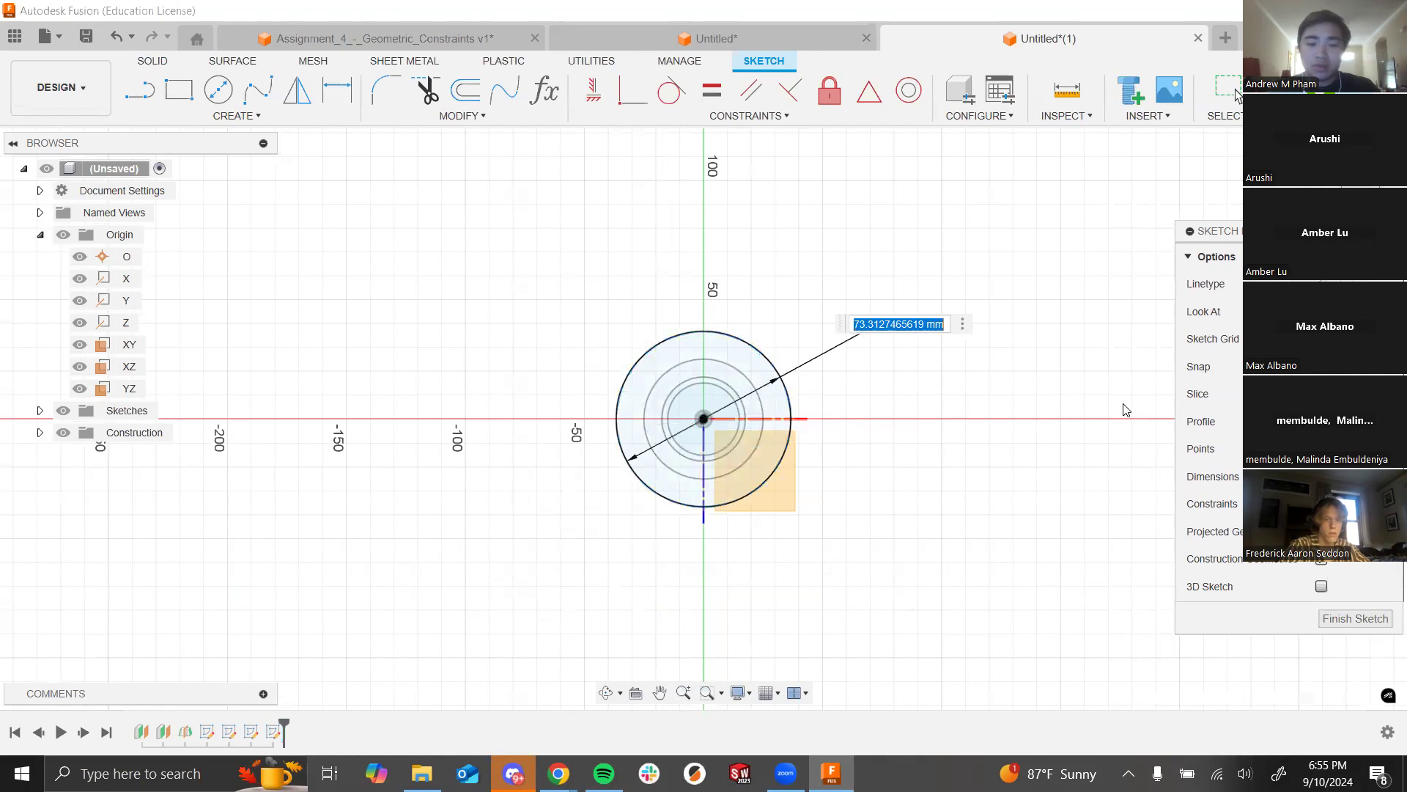
text(40)
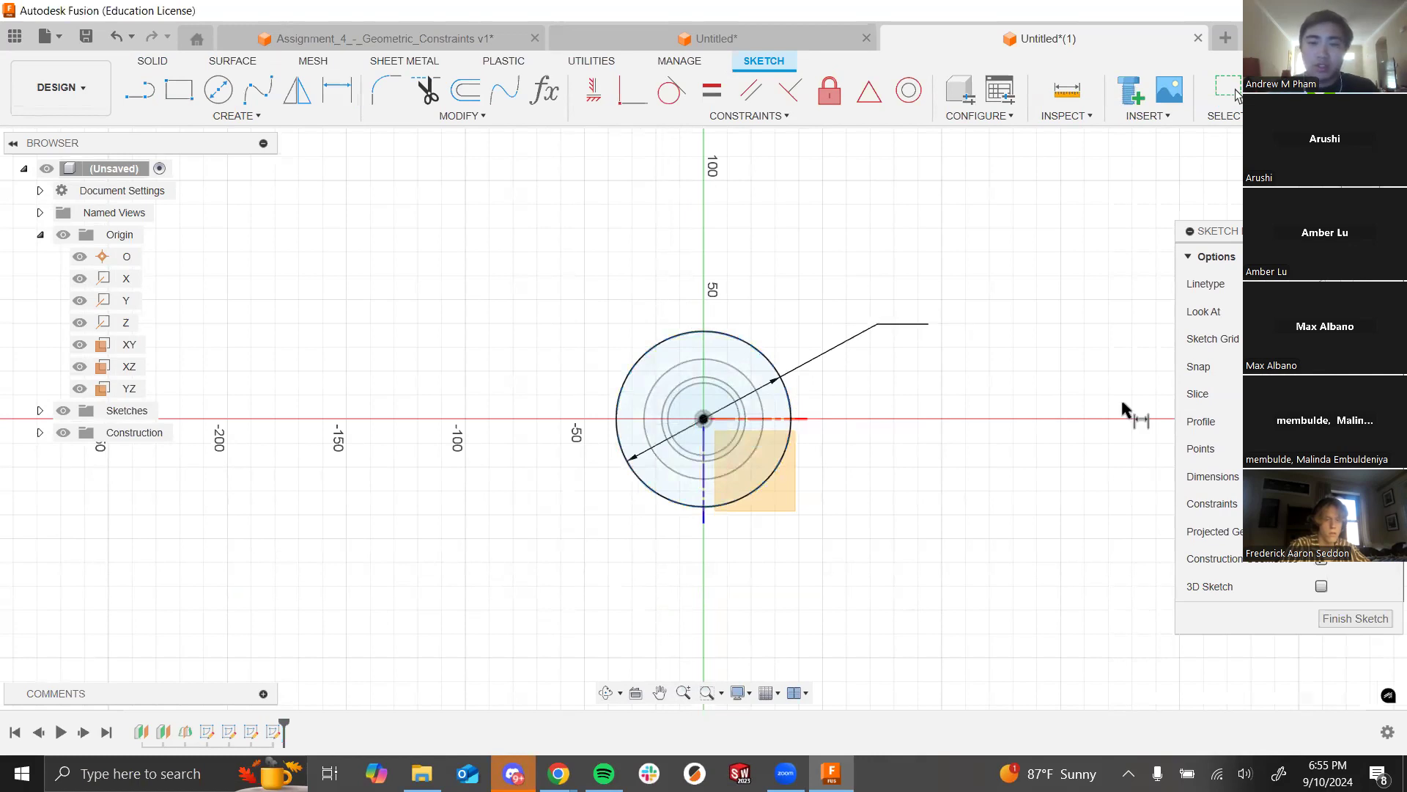
key(Return)
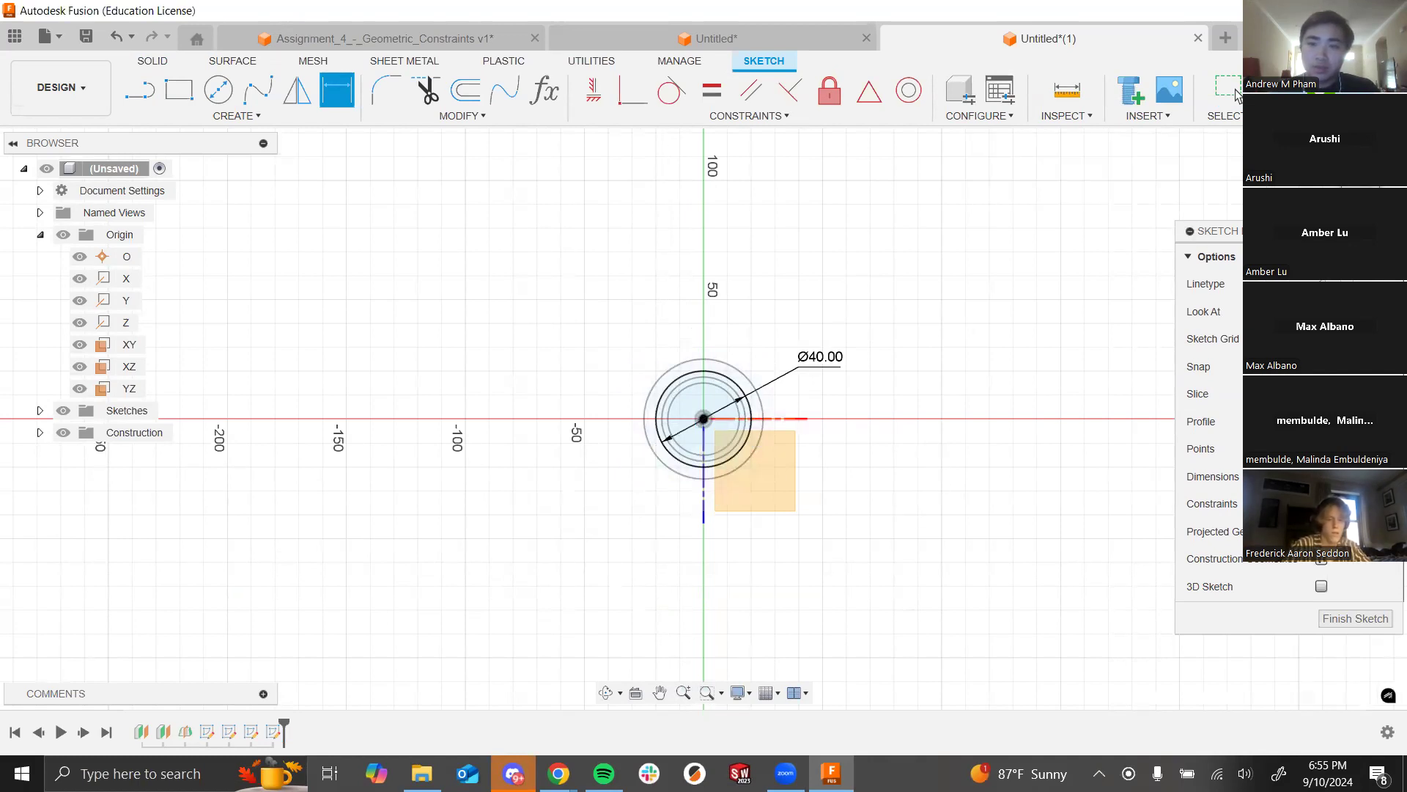
click(1237, 95)
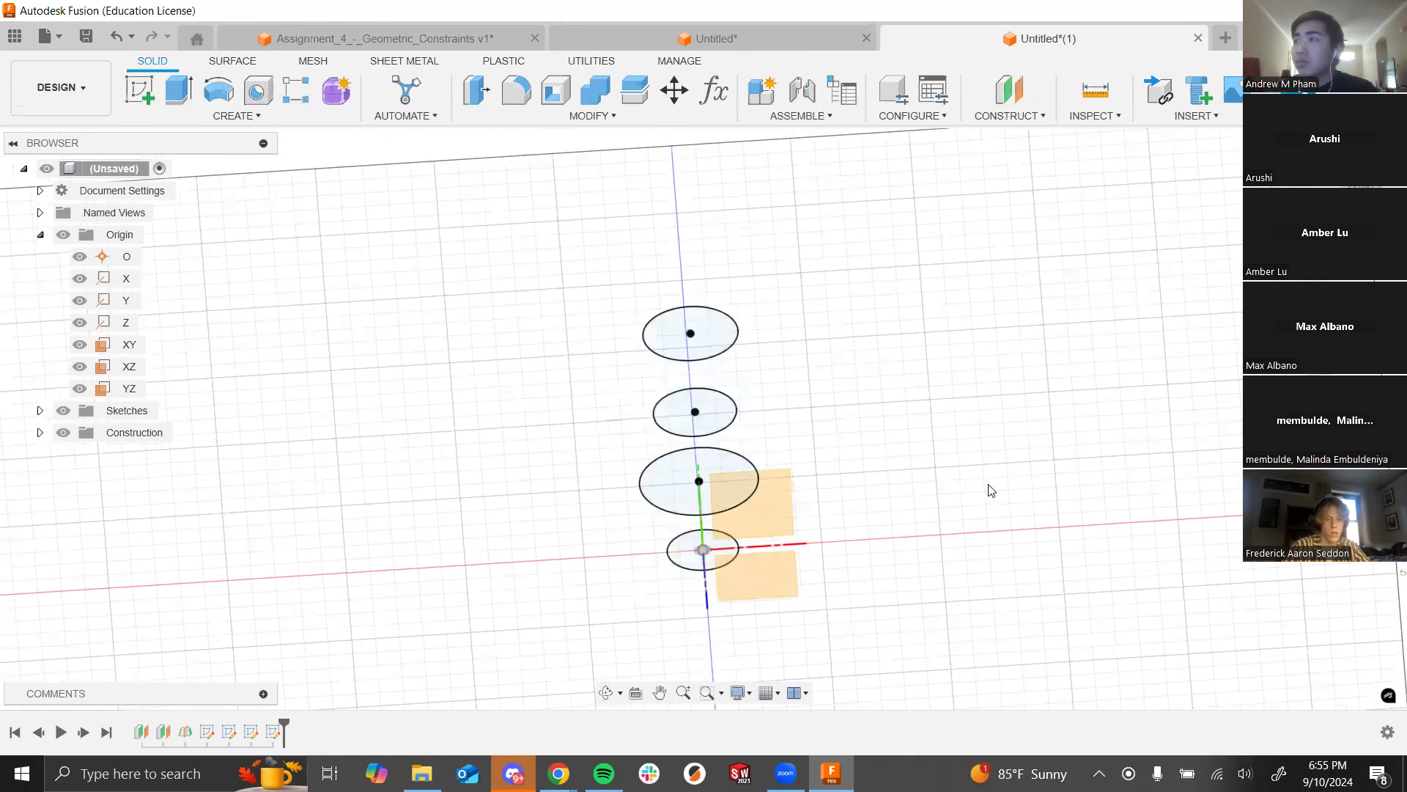
shift+middle_drag(985, 473, 966, 444)
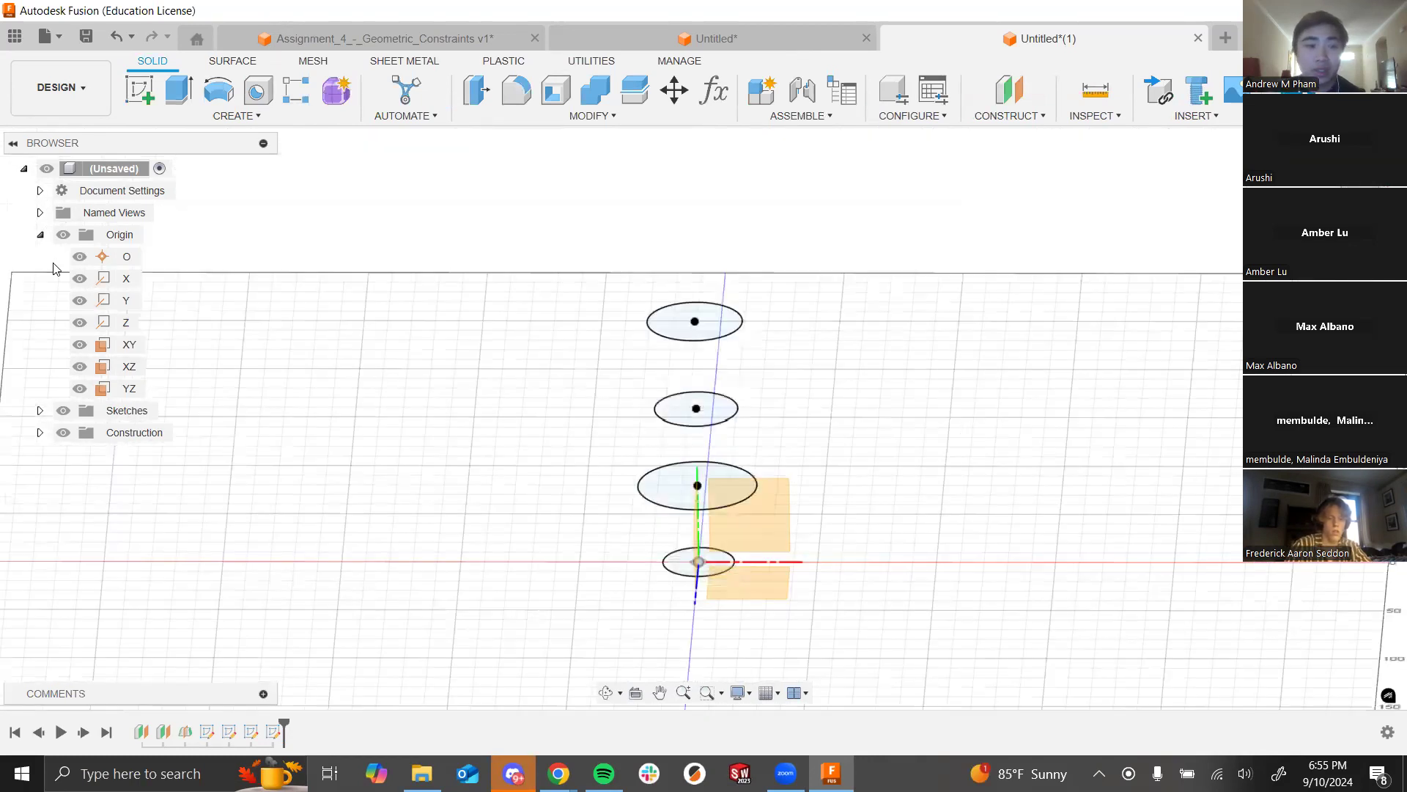
click(64, 236)
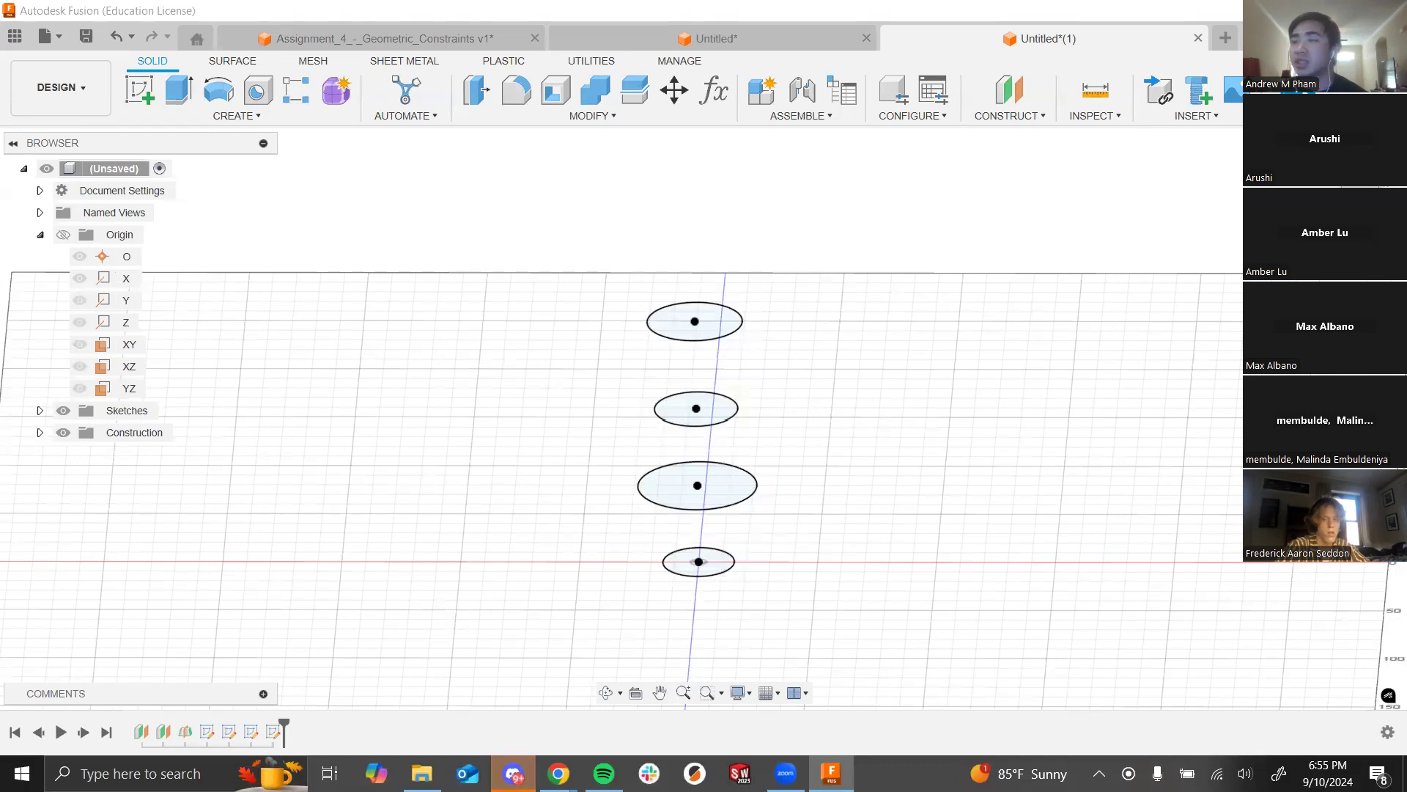
click(64, 236)
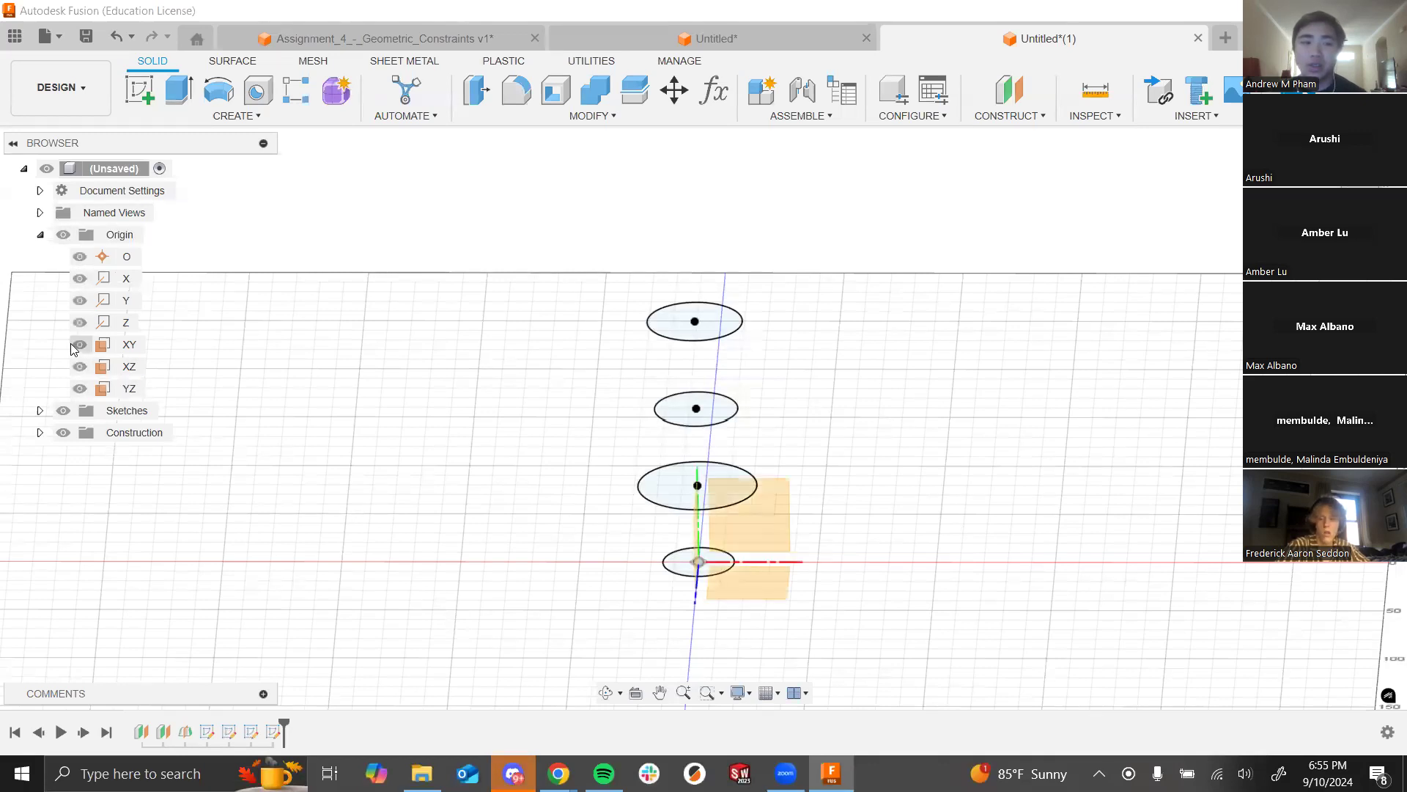
click(85, 368)
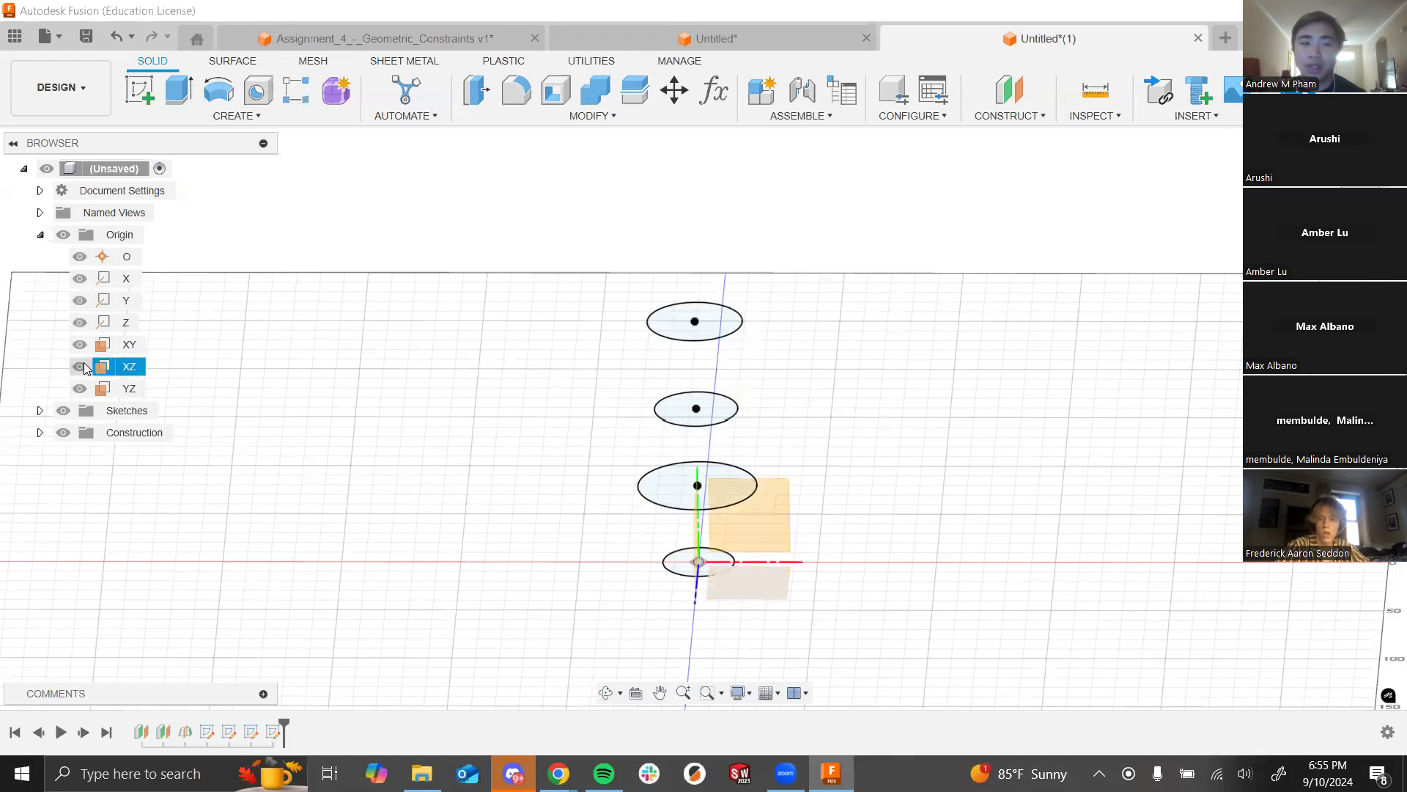
click(100, 365)
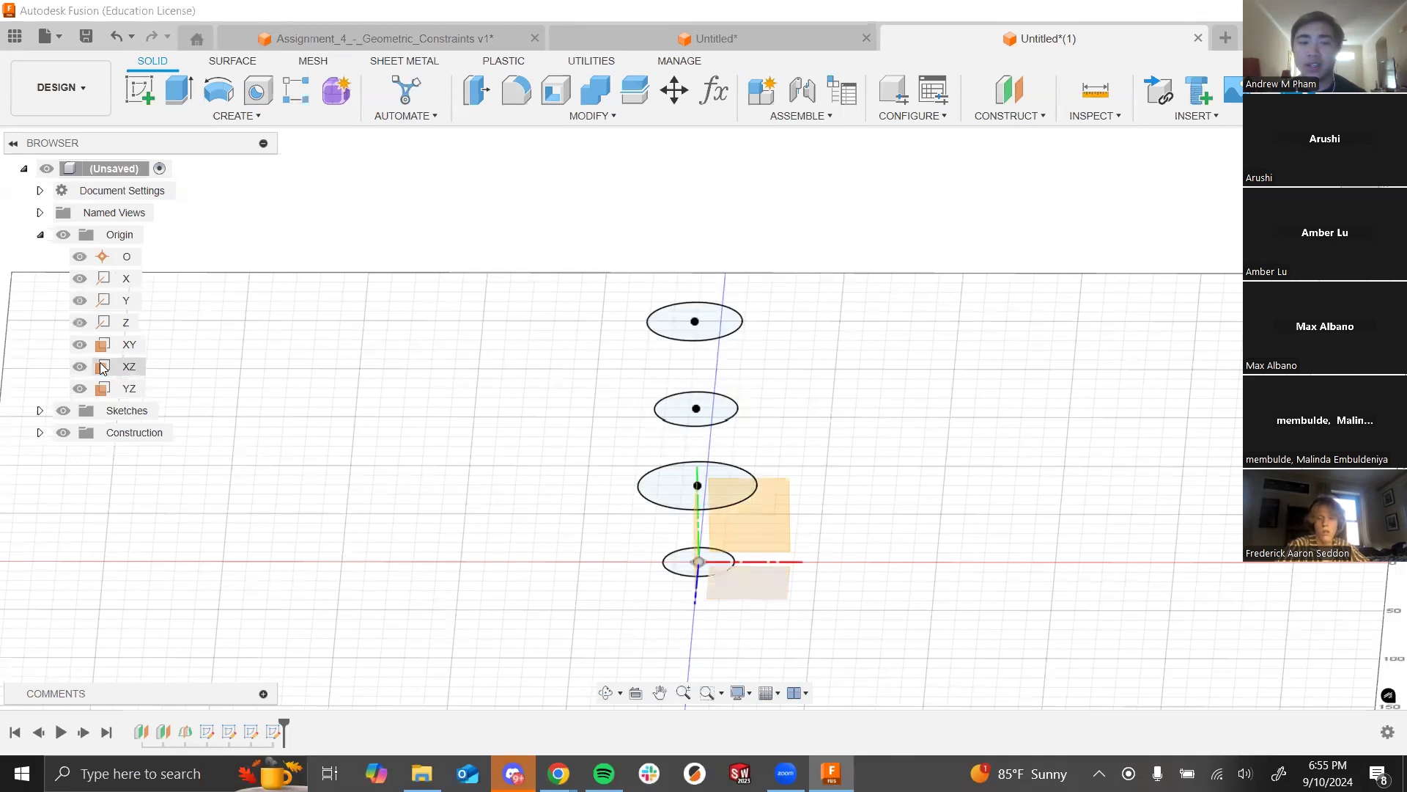
click(65, 240)
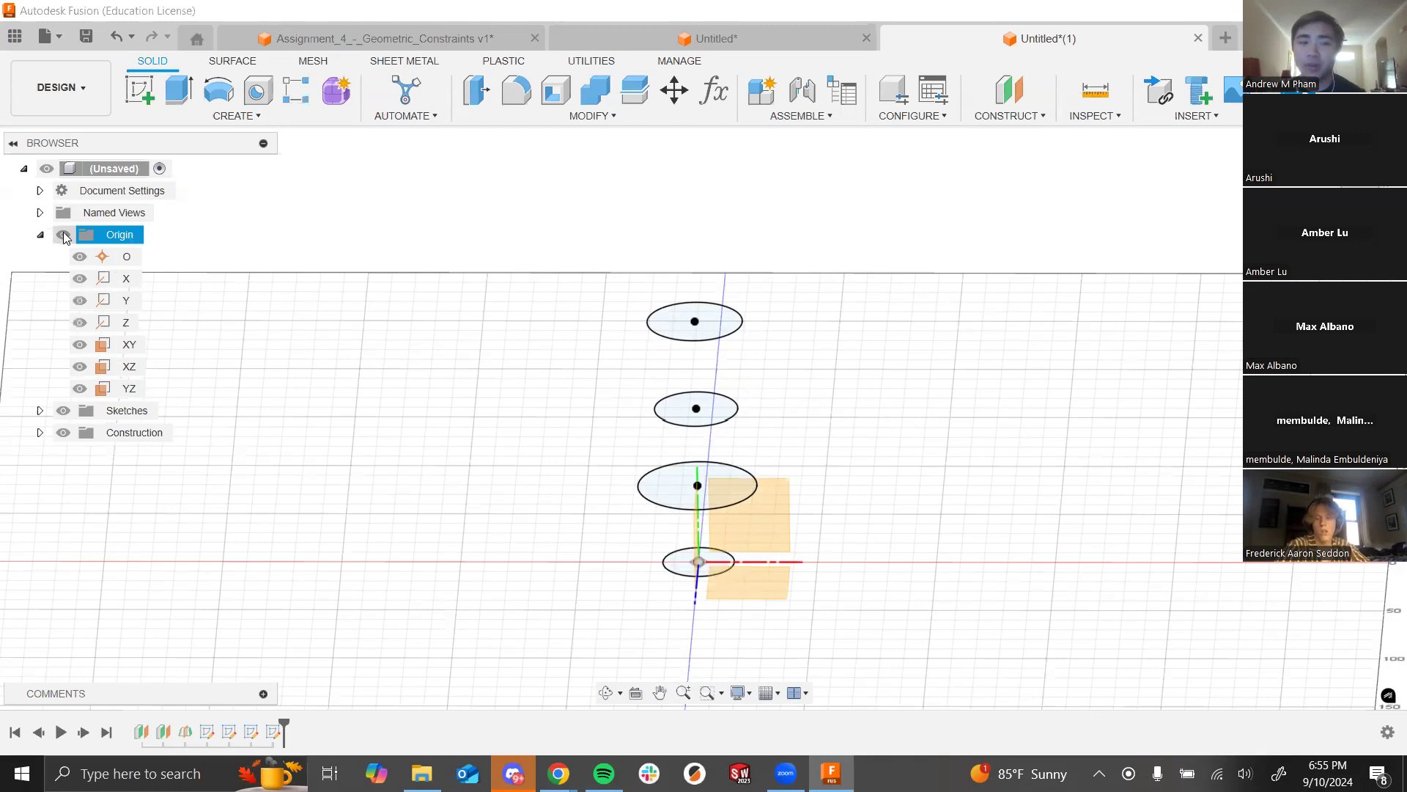
click(40, 433)
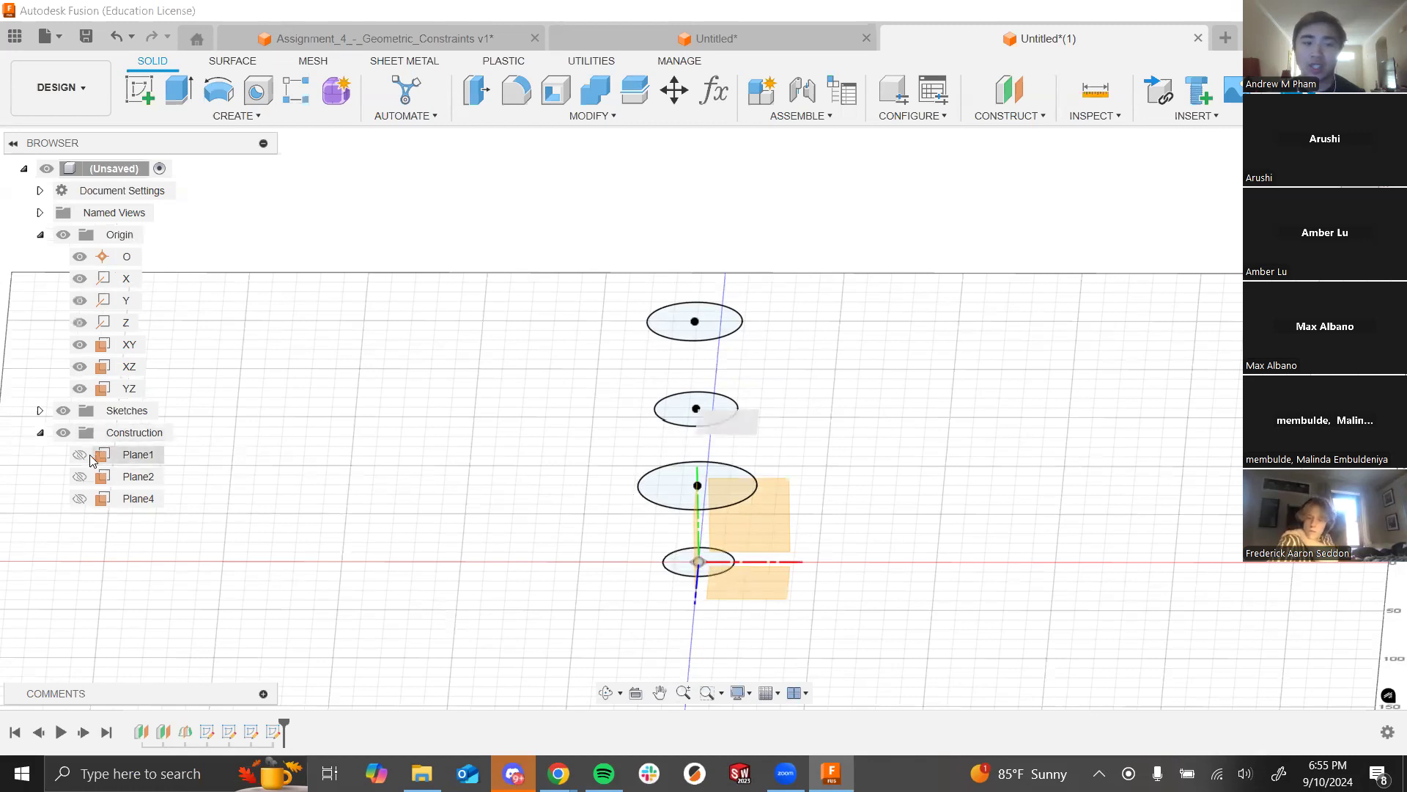
Step: Briefly show and hide Plane1, then hide the origin planes and axes and collapse Origin
click(80, 455)
click(80, 455)
click(80, 456)
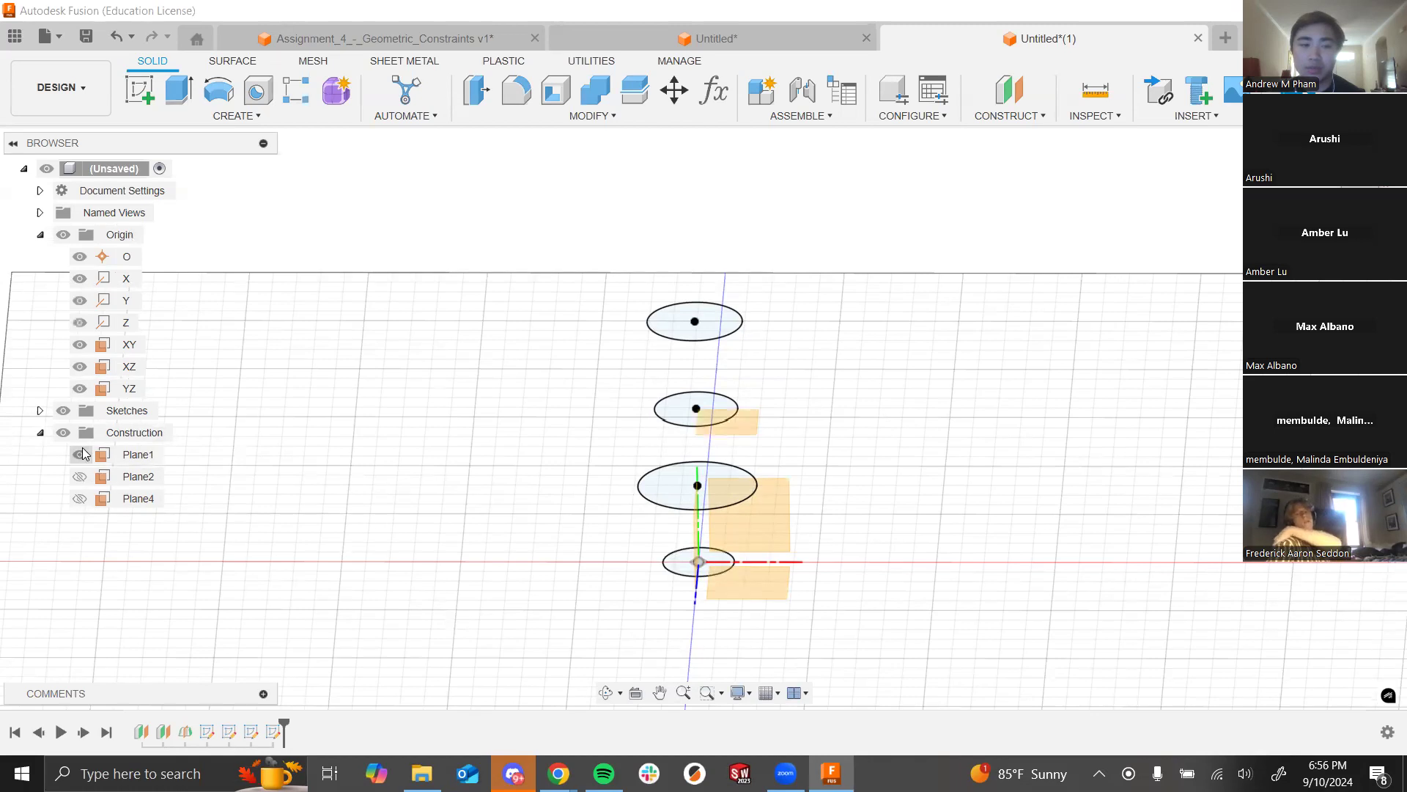
click(80, 456)
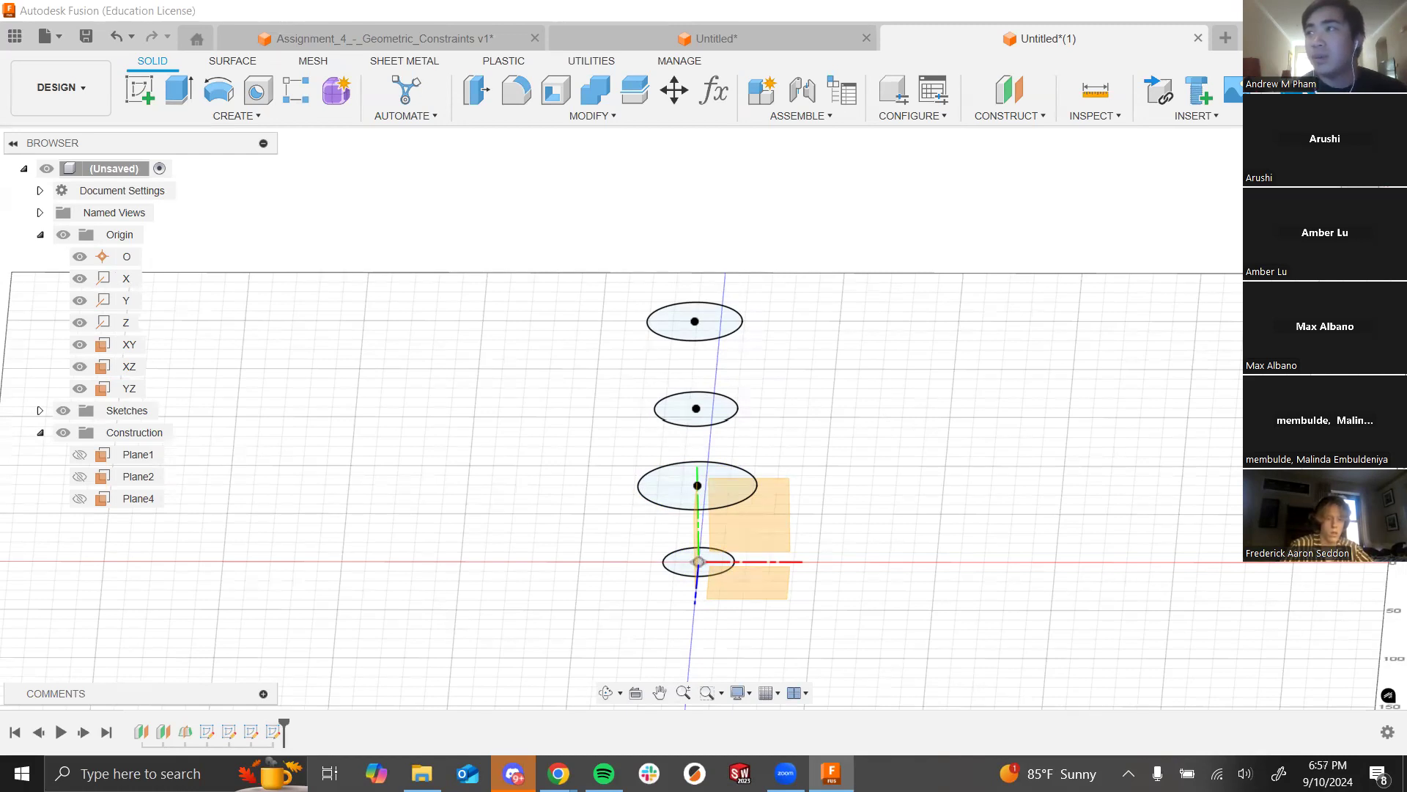
click(63, 236)
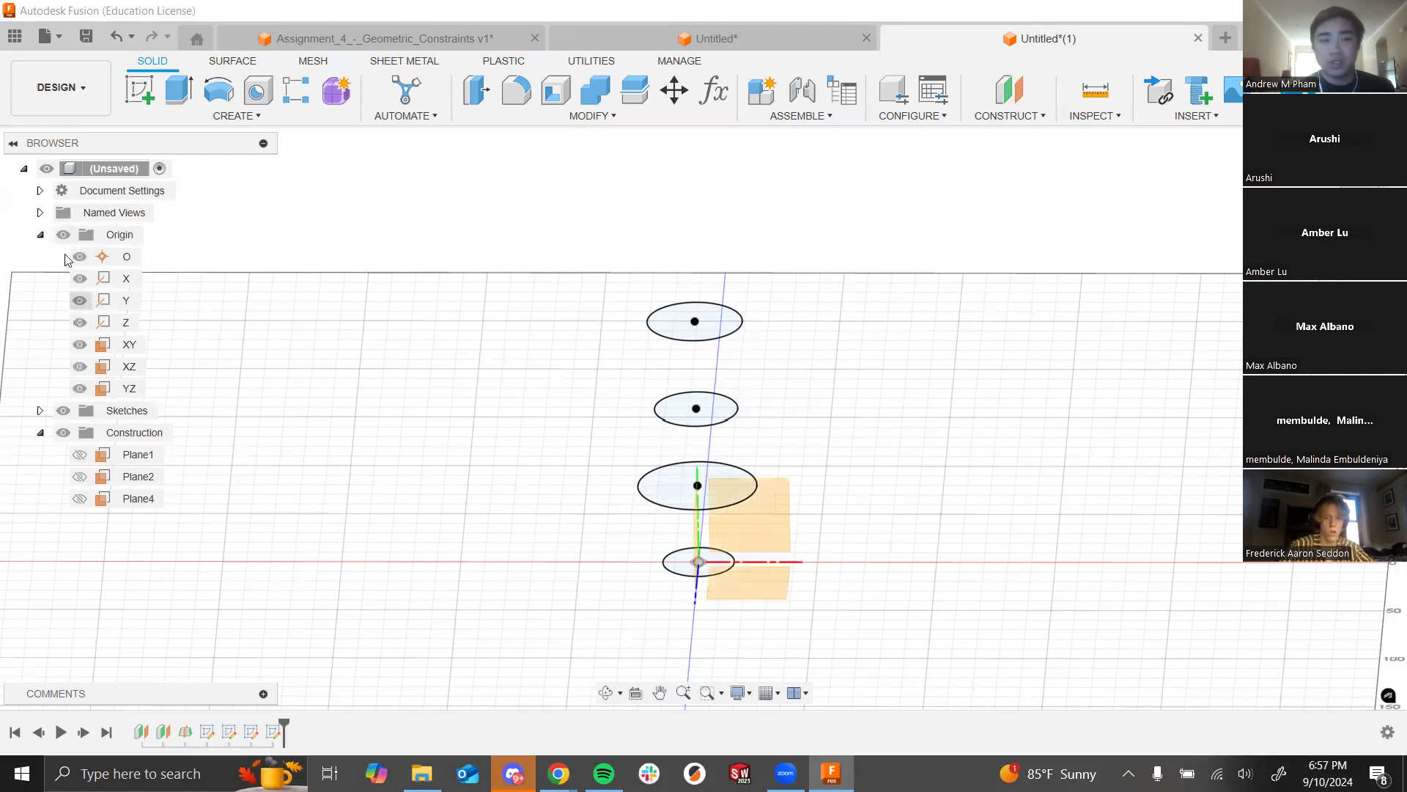
click(63, 237)
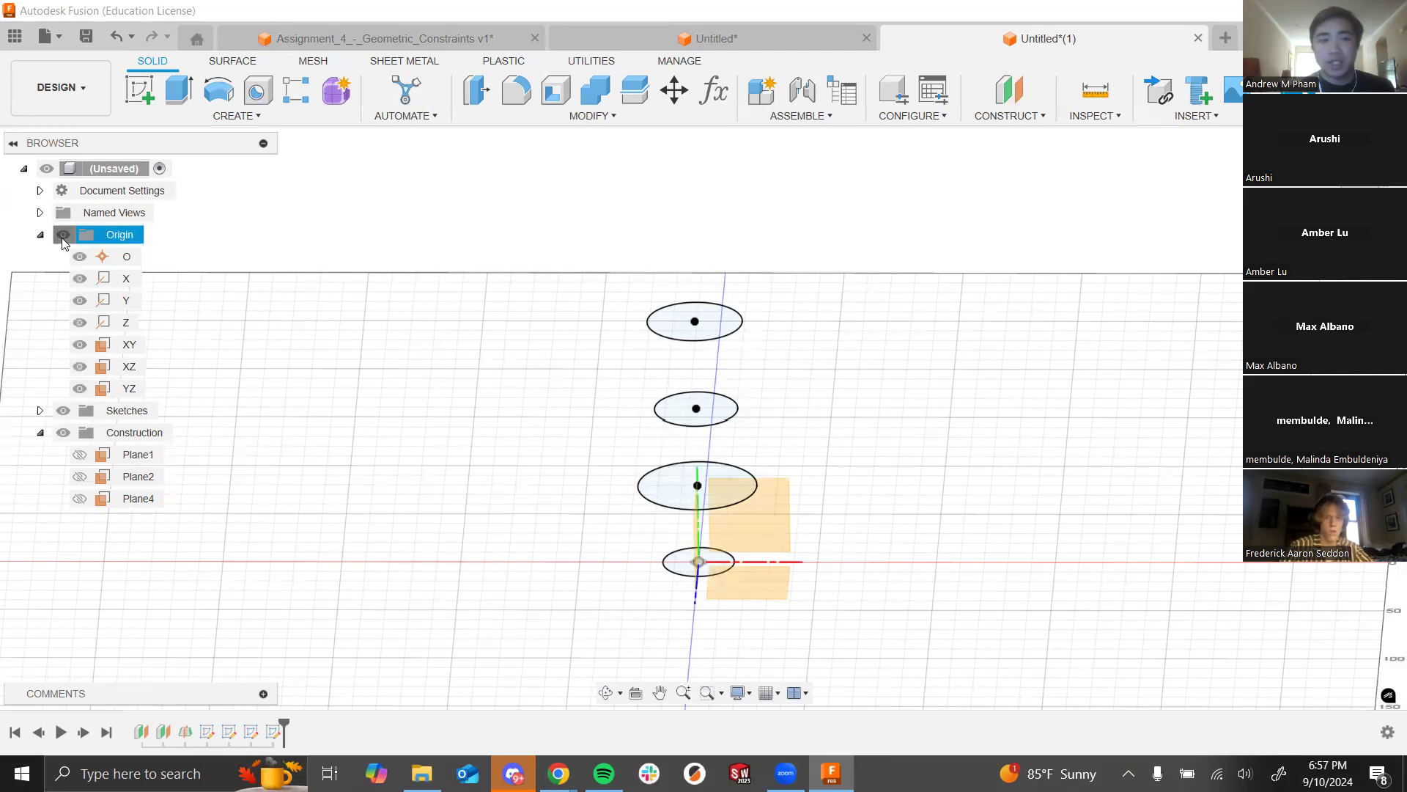
click(63, 236)
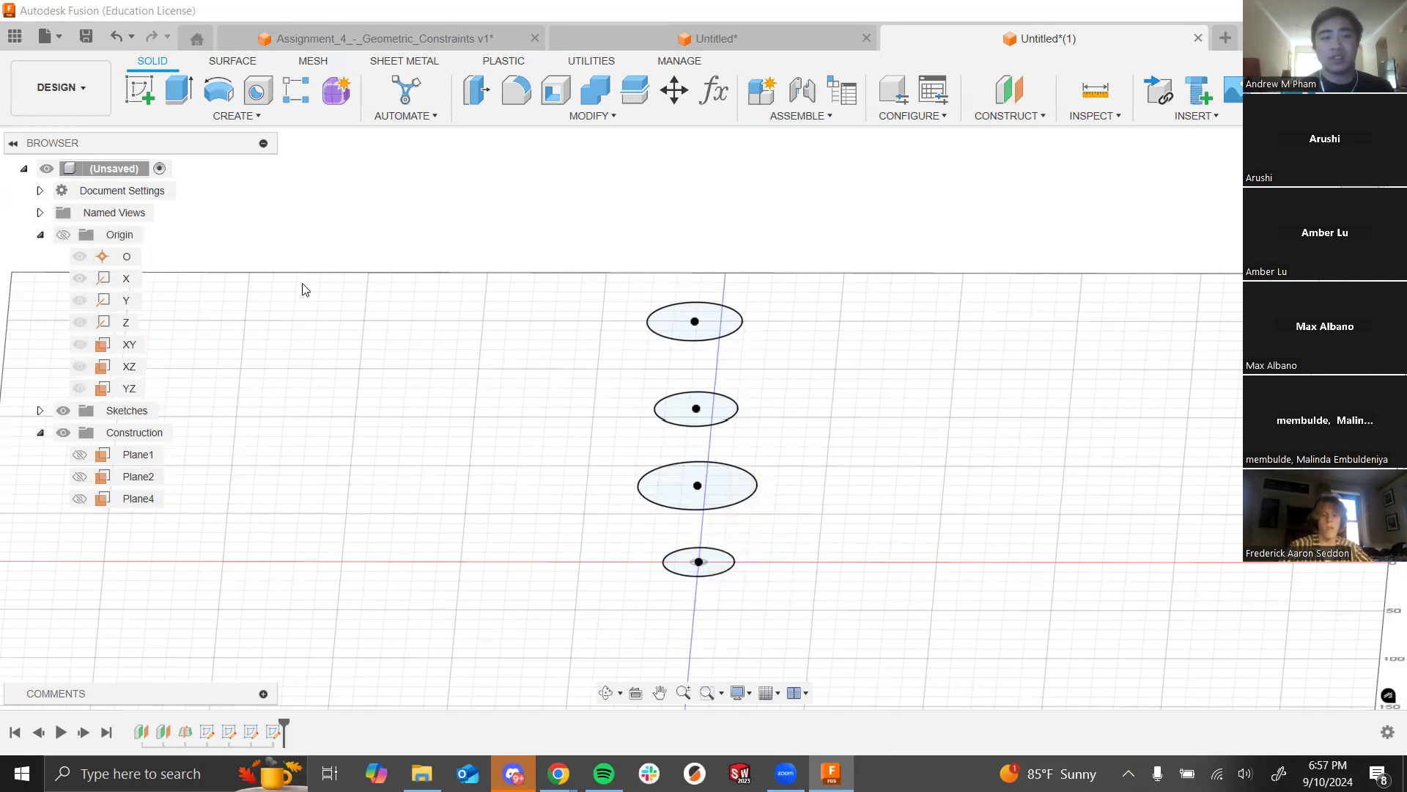
click(40, 235)
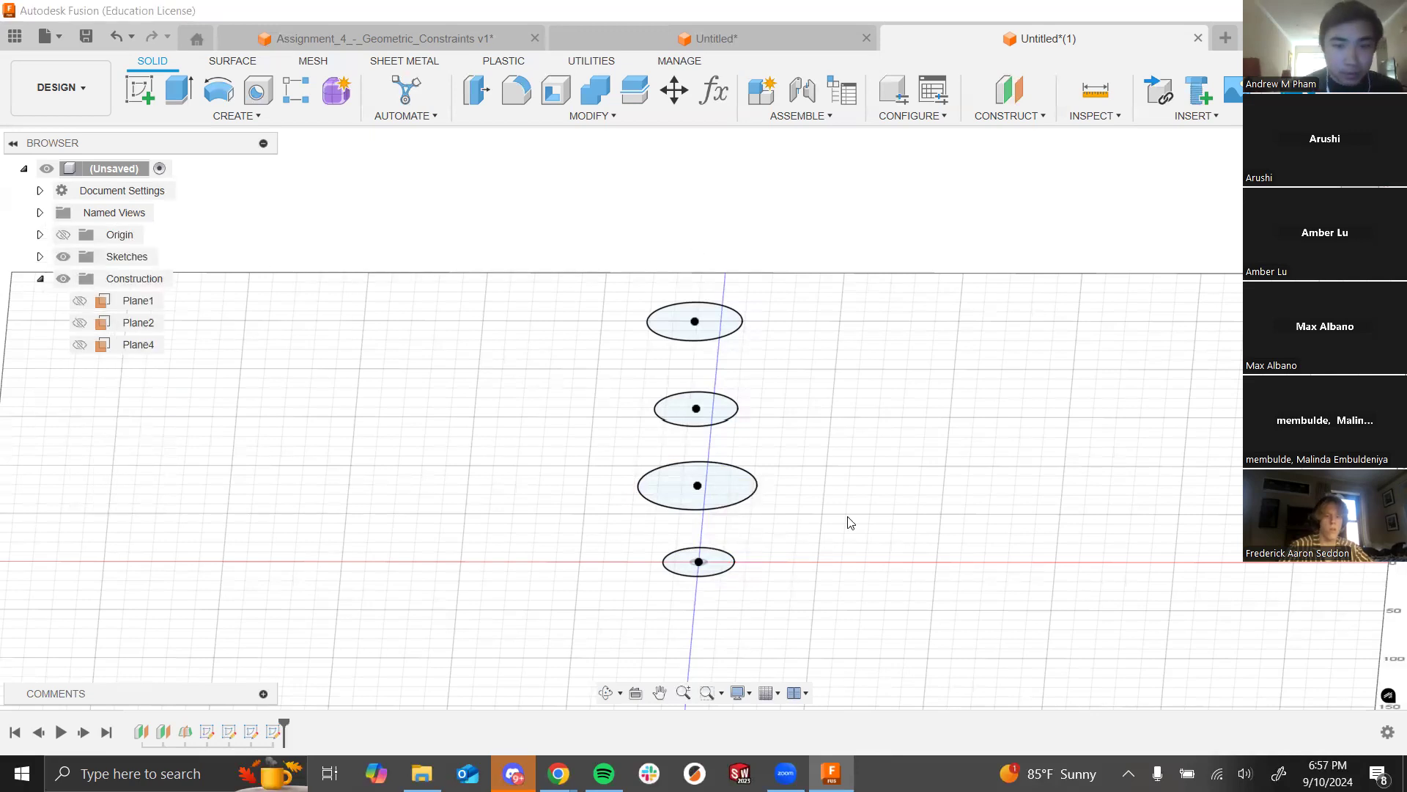
Step: Preview a loft through the four stacked circles, cancel it, and start a new loft
shift+middle_drag(662, 349, 635, 358)
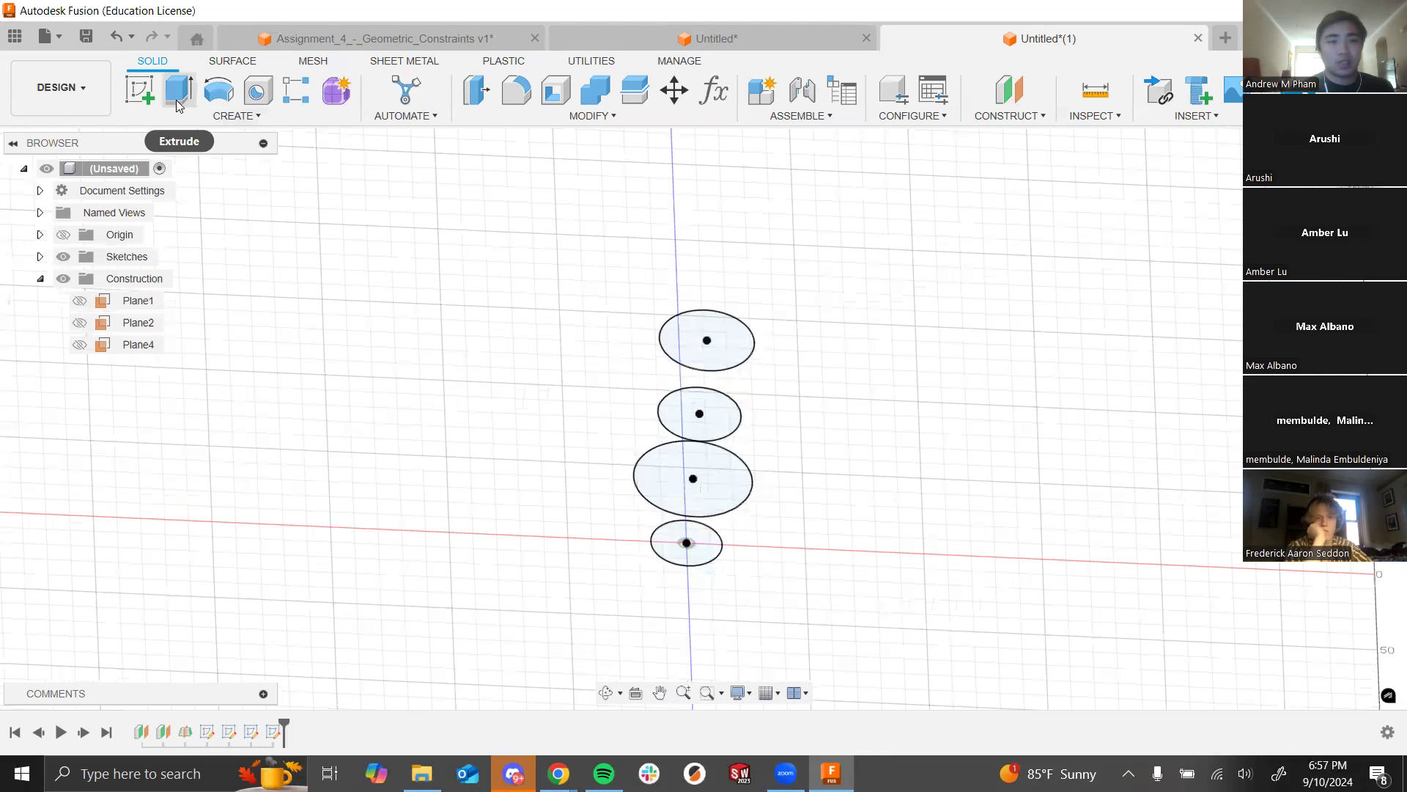
click(242, 118)
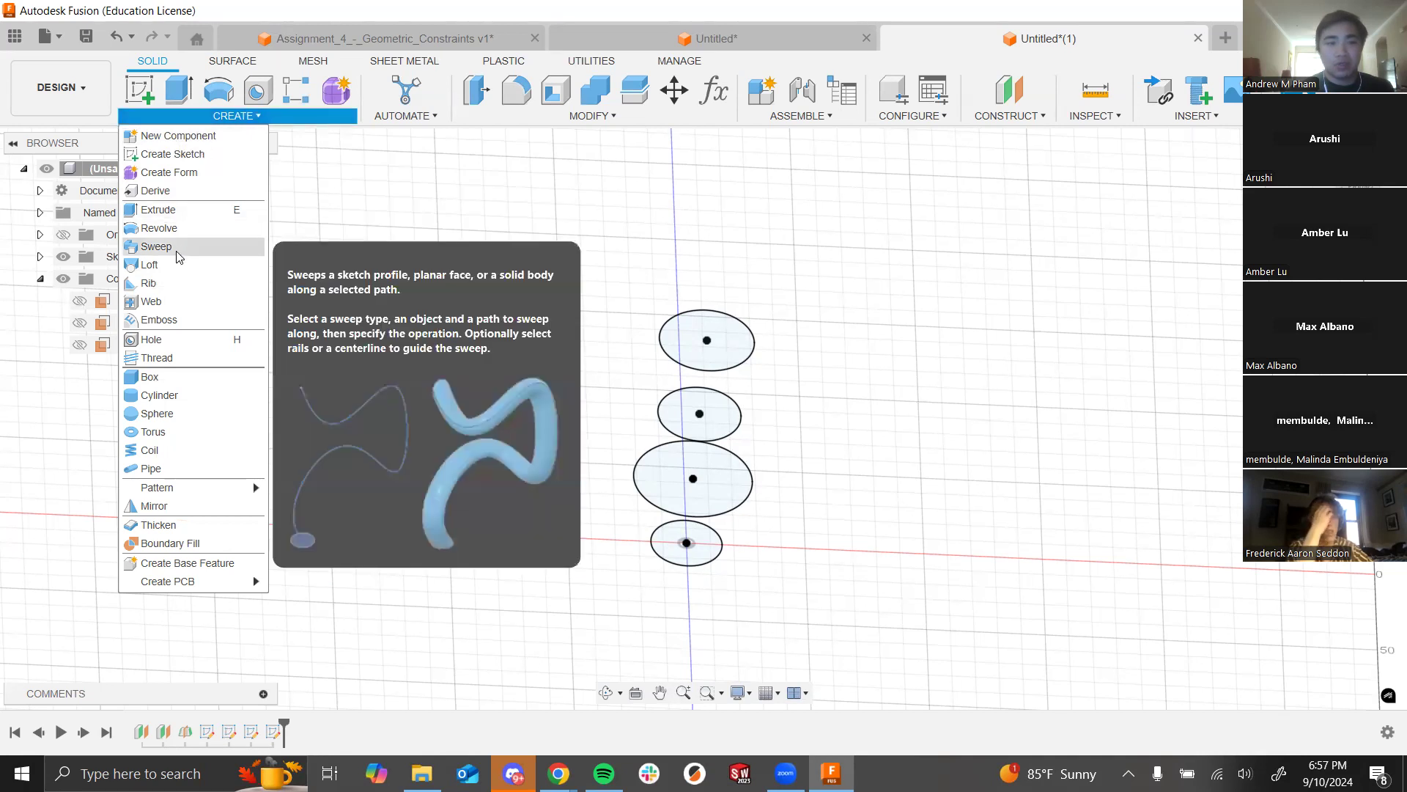
click(177, 263)
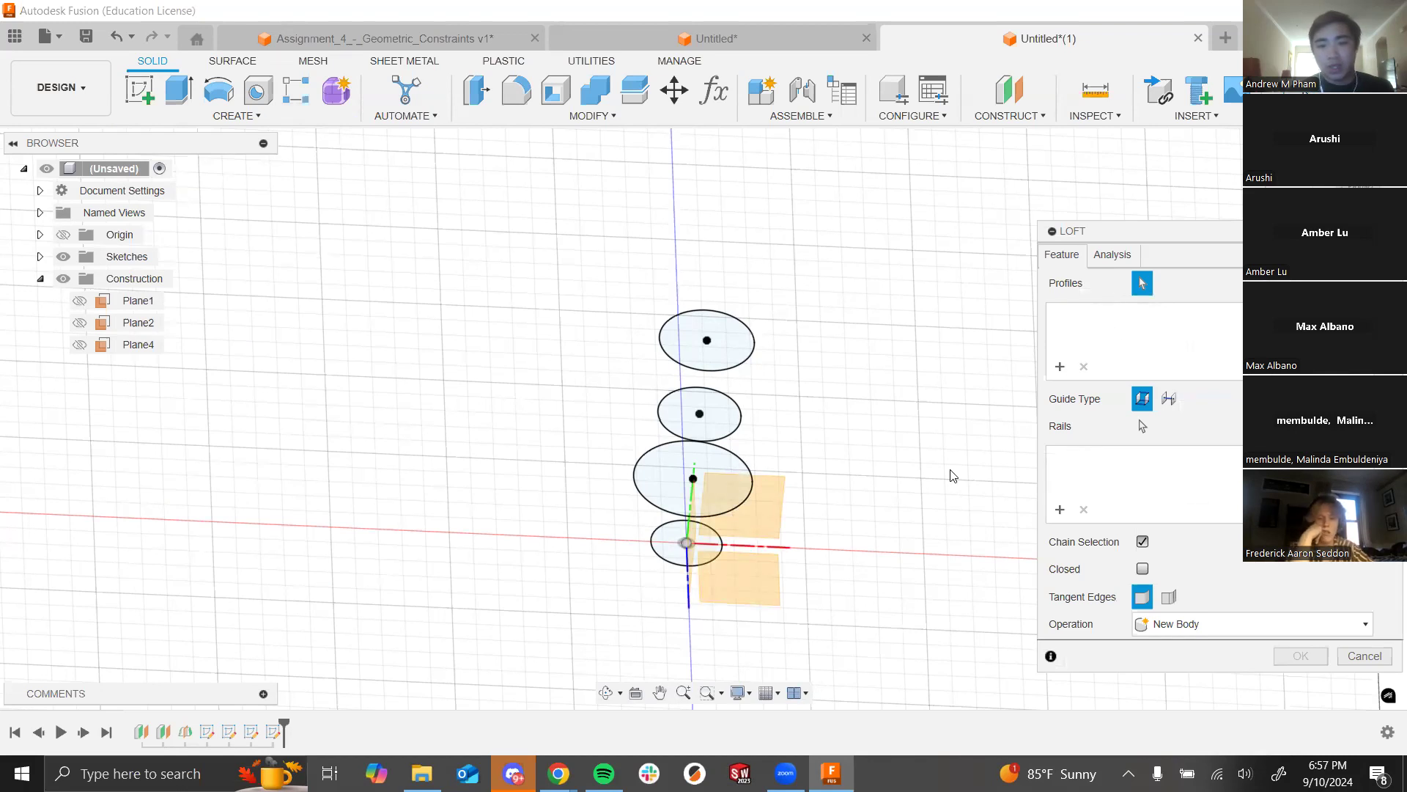
click(661, 546)
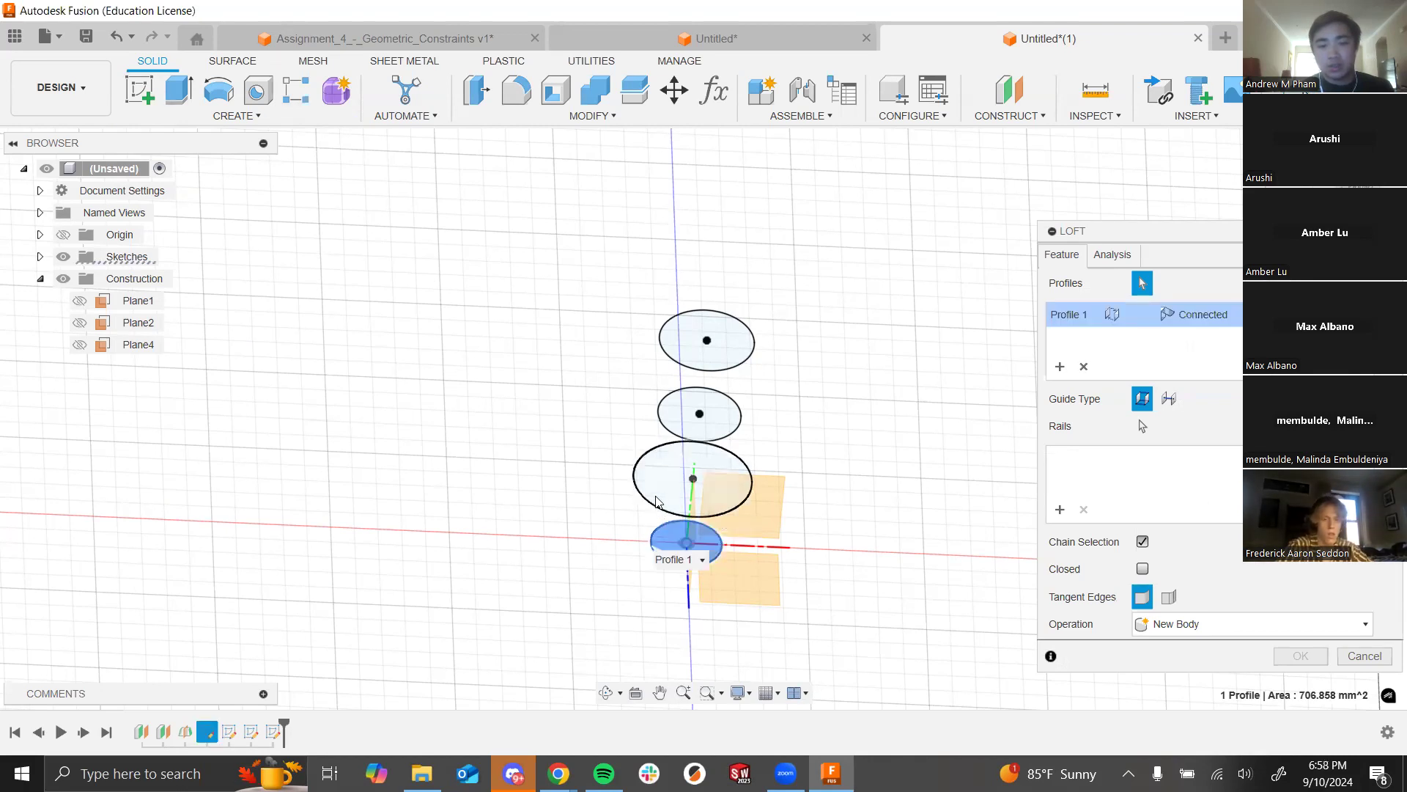
click(655, 497)
click(678, 421)
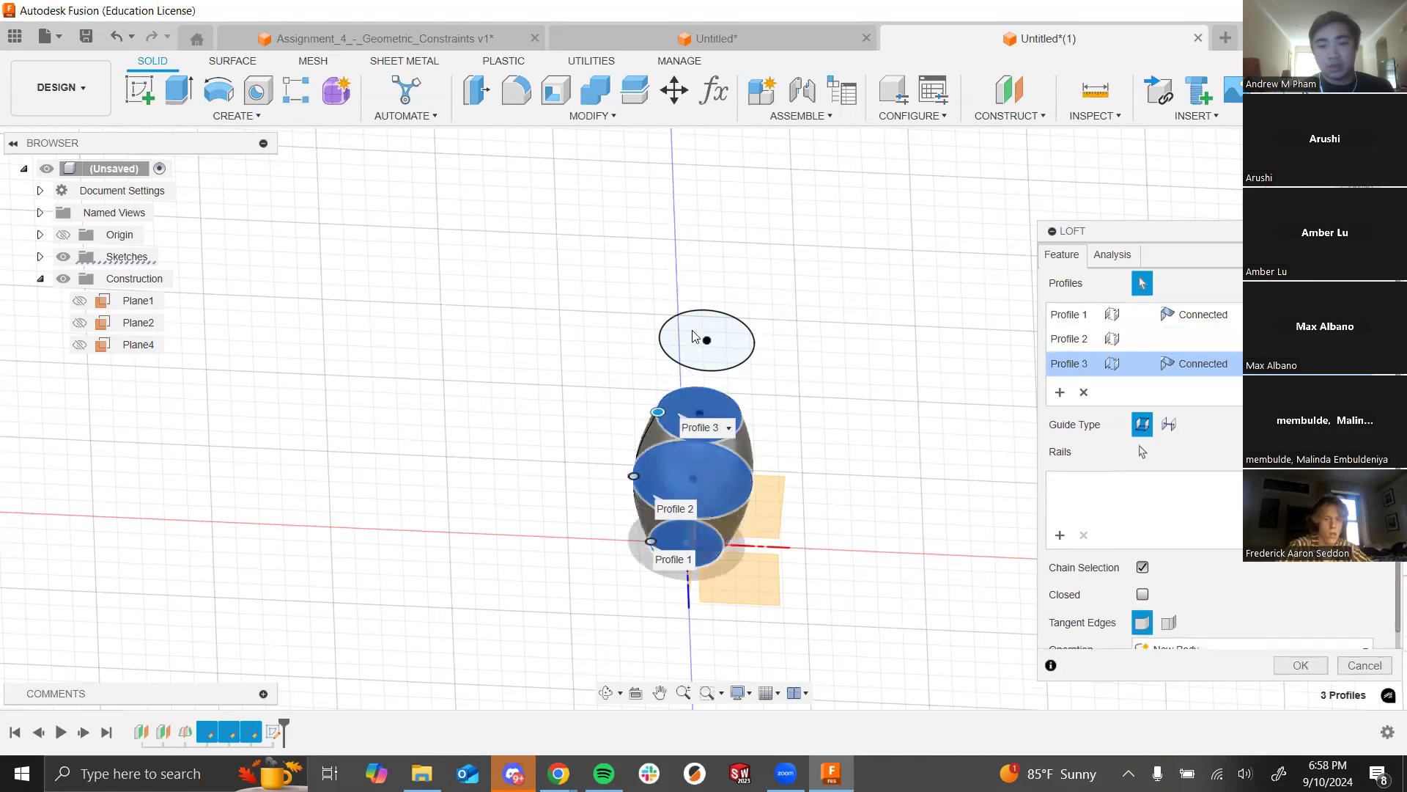
click(689, 337)
shift+middle_drag(866, 474, 838, 467)
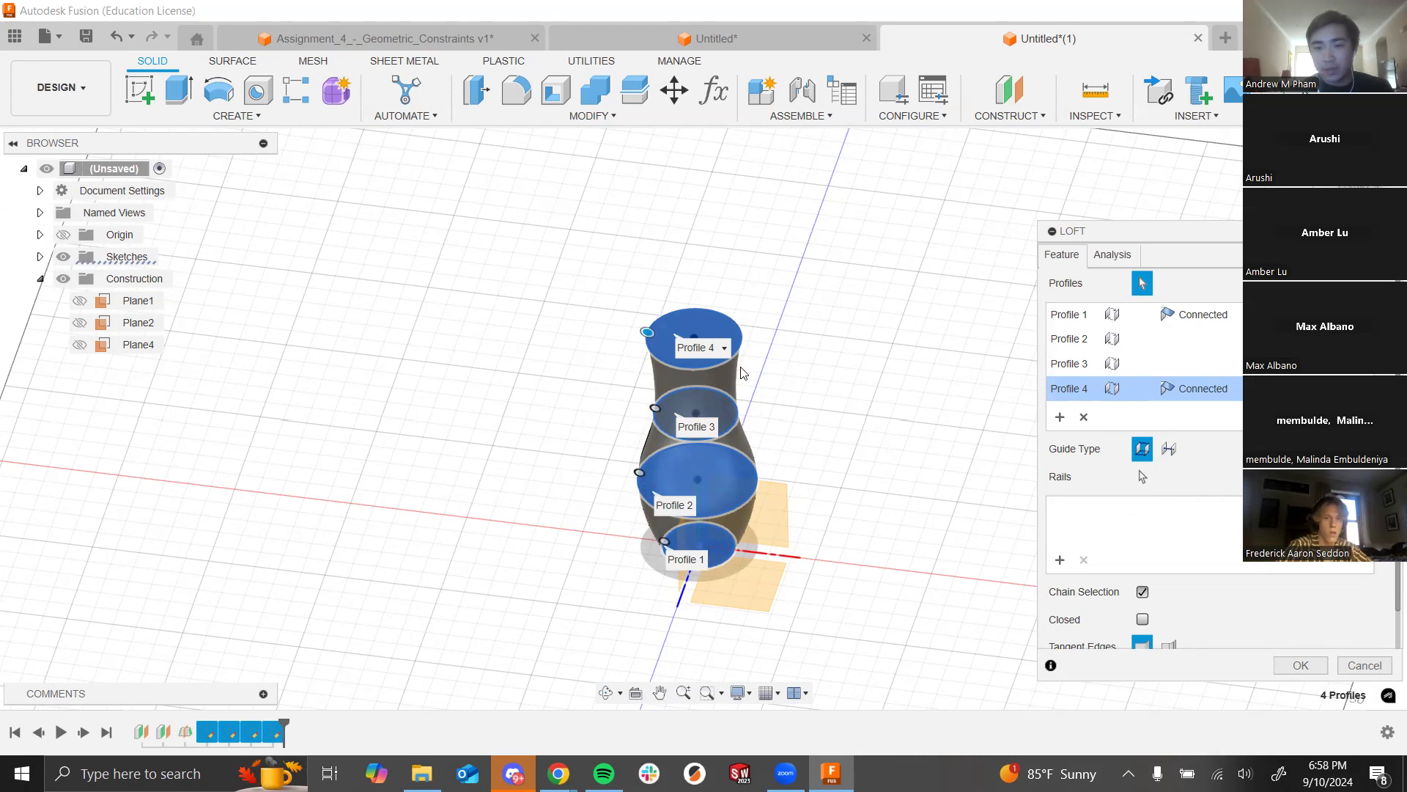
click(1364, 665)
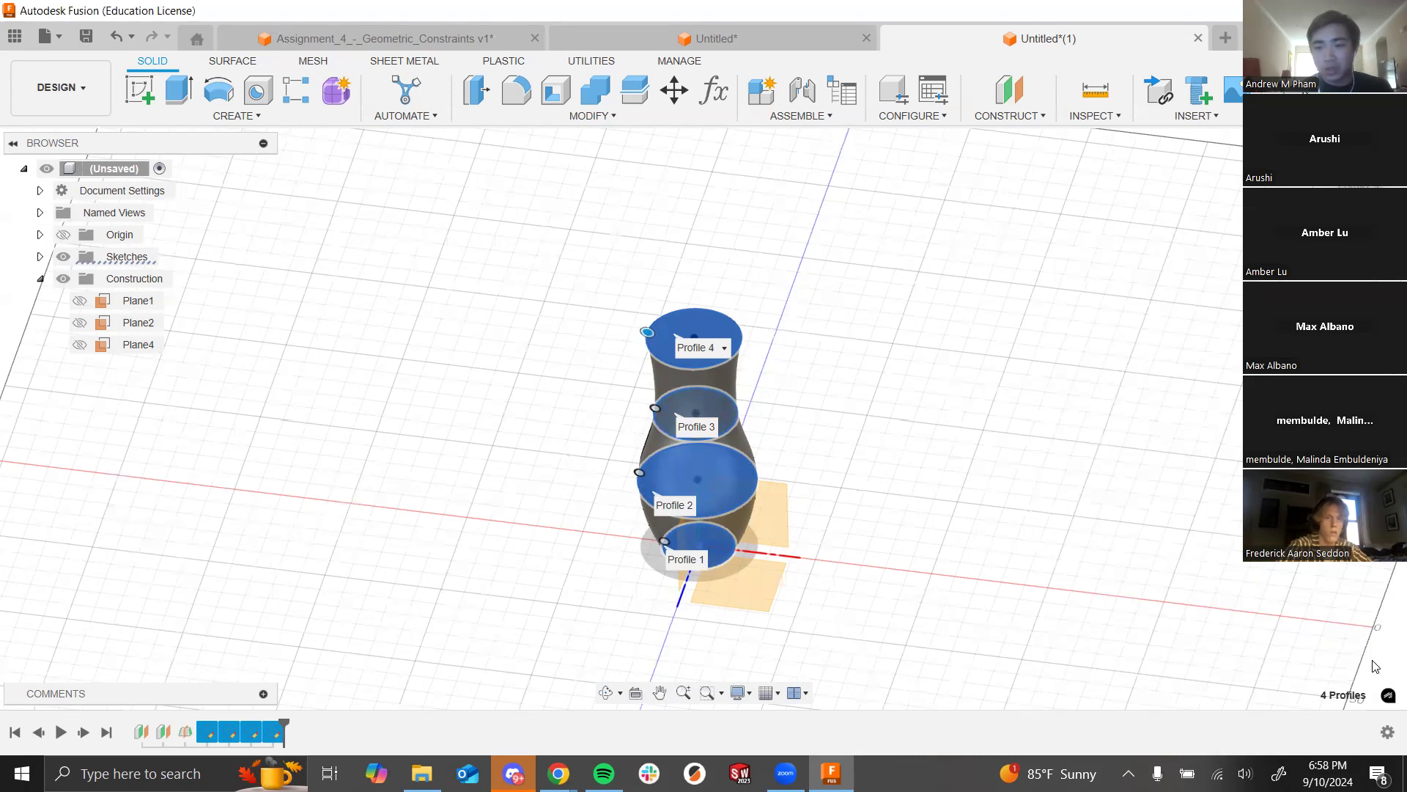
click(237, 116)
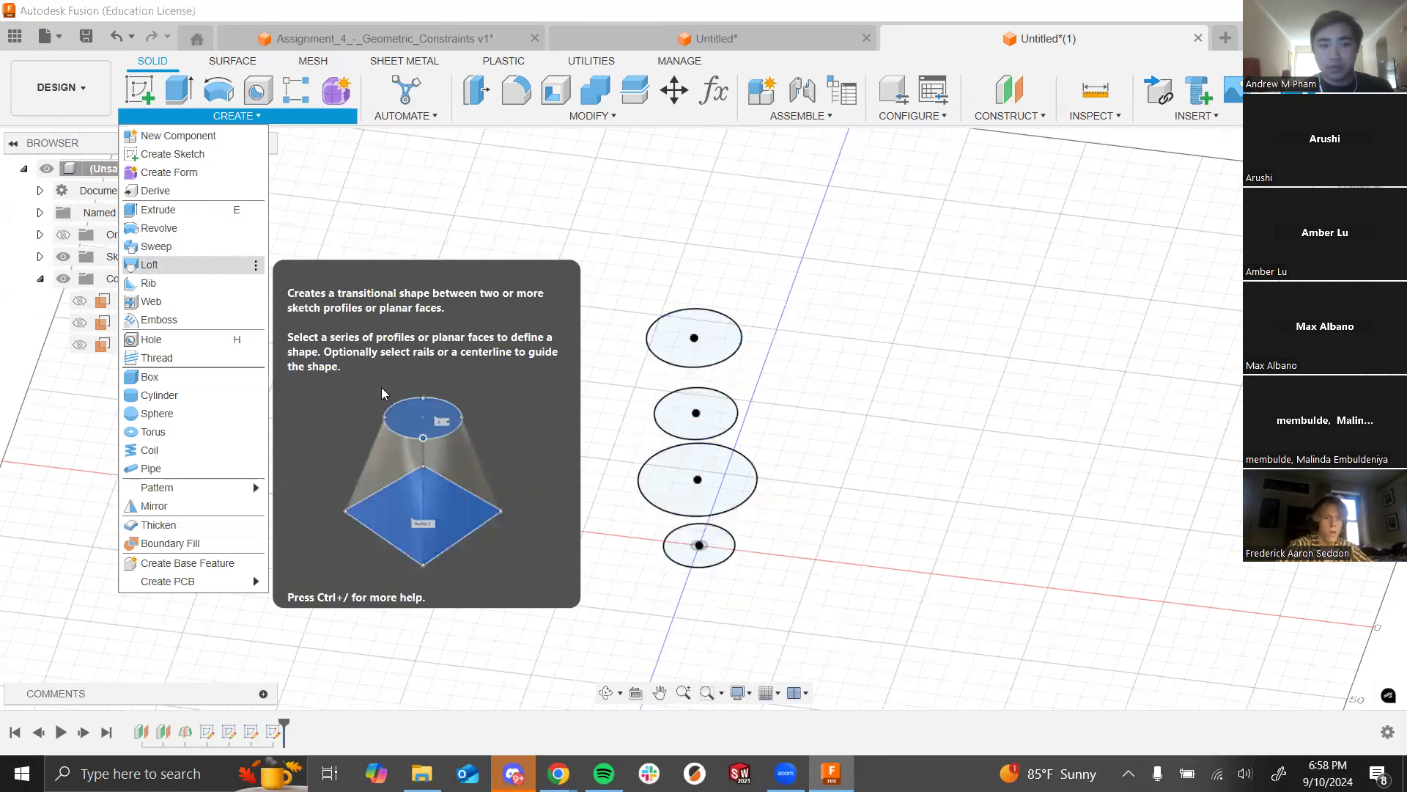
click(619, 511)
Step: Pick the four circles for the earlier loft, inspect it, then discard that attempt
click(698, 546)
click(708, 425)
click(719, 466)
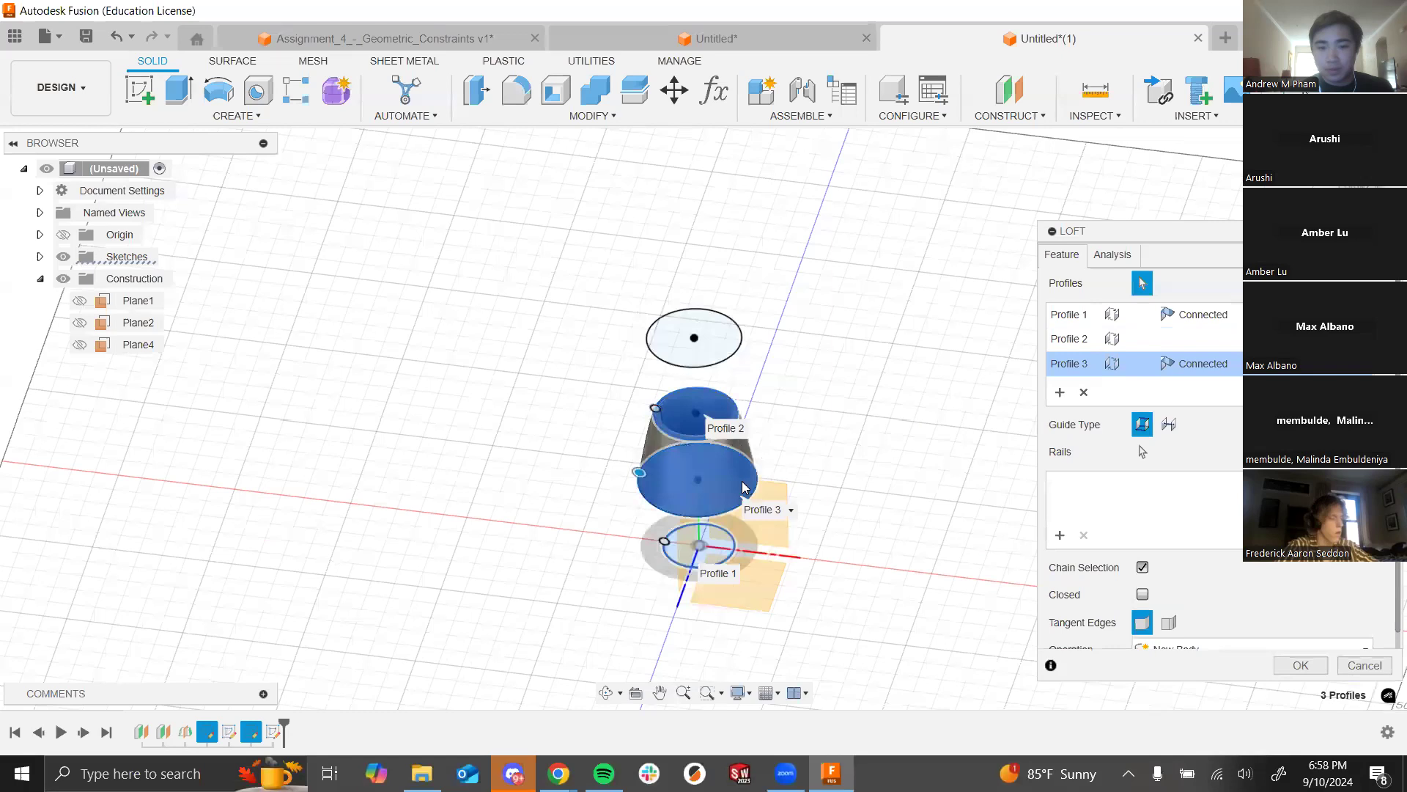
click(689, 333)
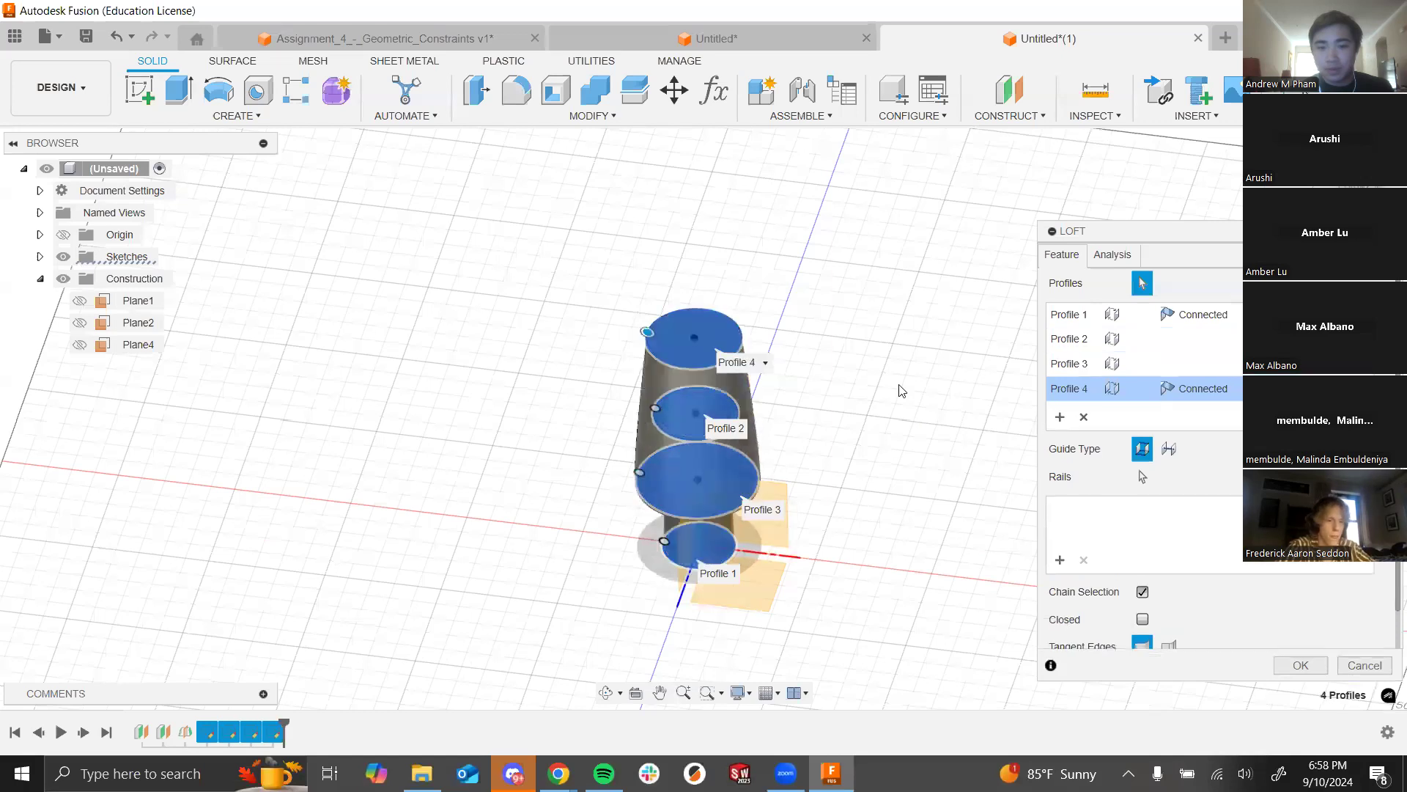
shift+middle_drag(882, 428, 817, 378)
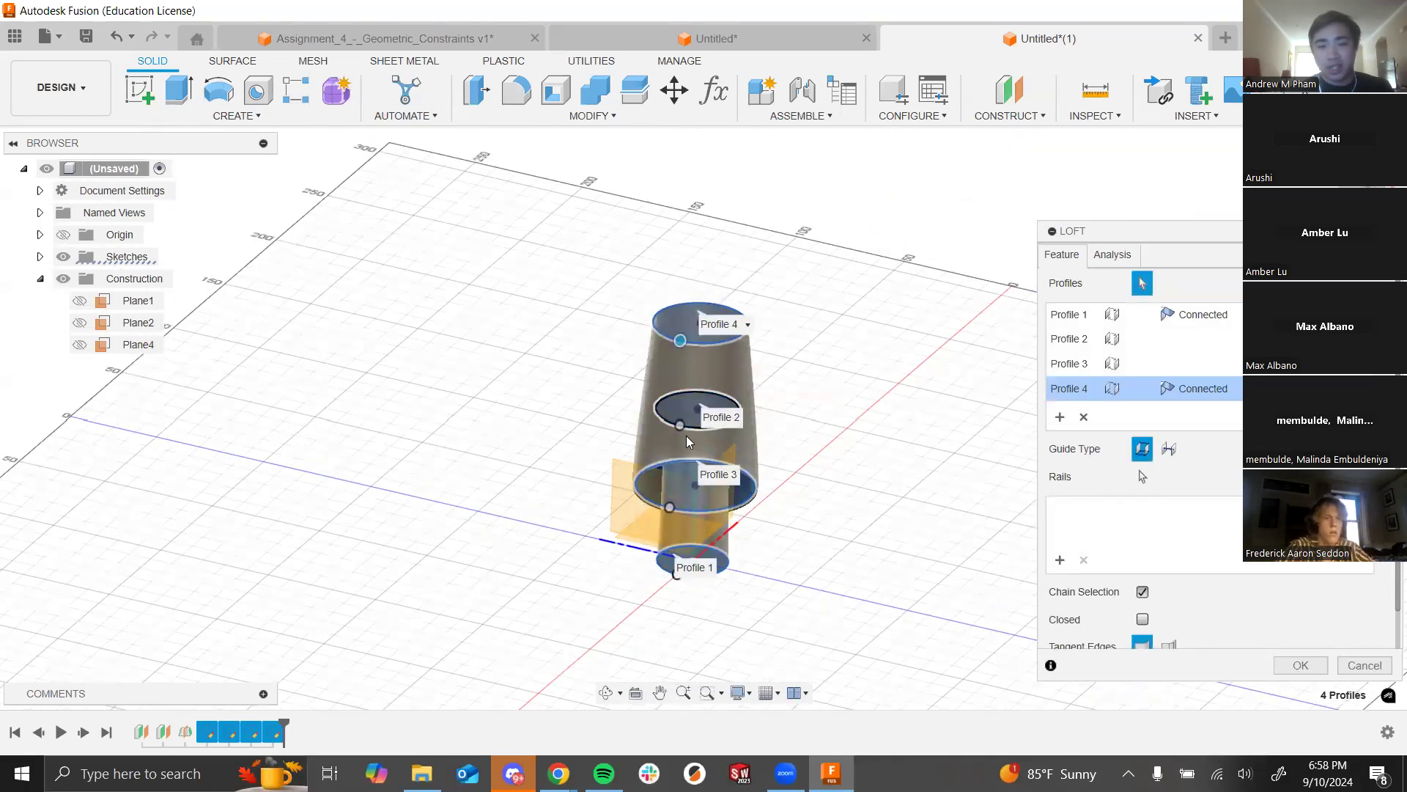
click(1068, 394)
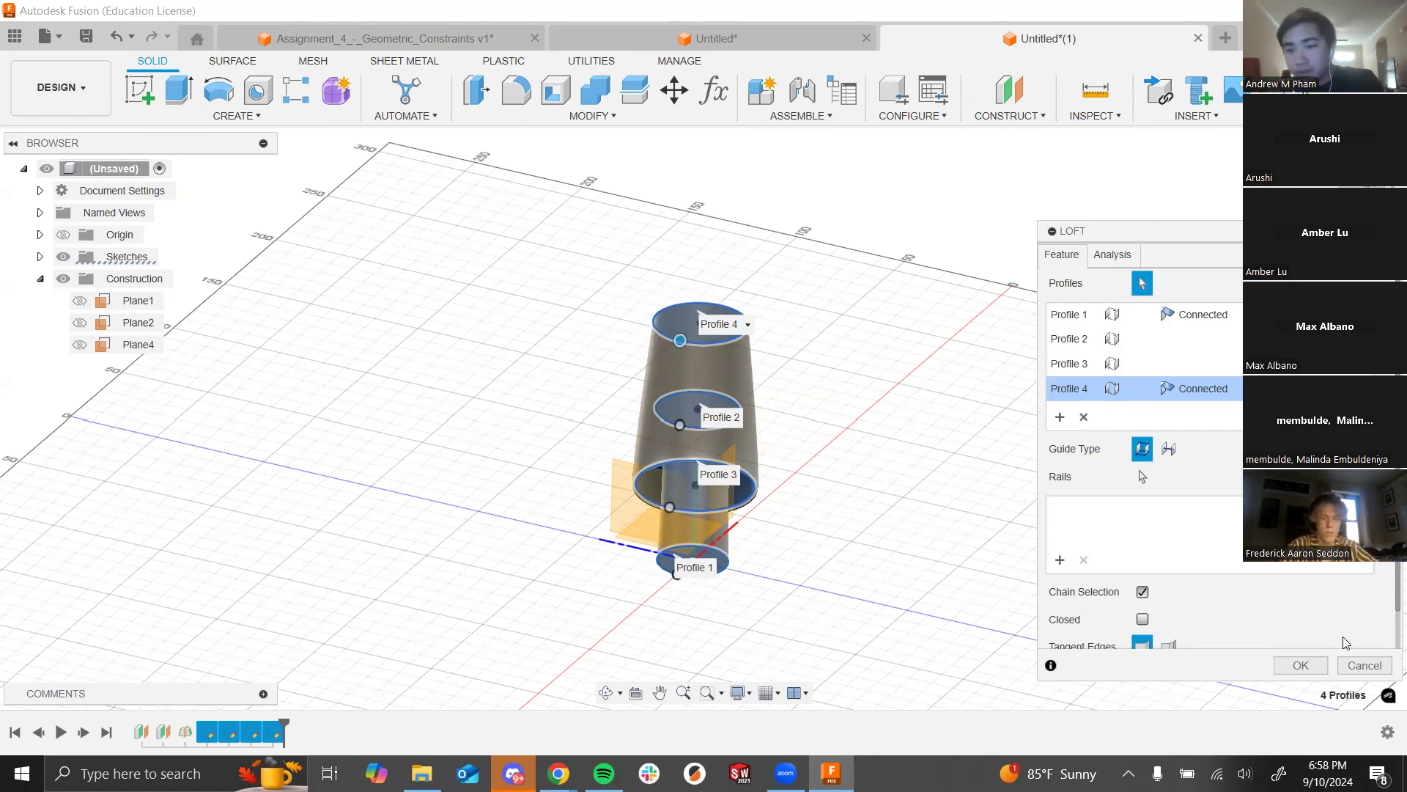
click(1365, 665)
Step: Start a fresh loft from the bottom circle, then cancel it to start over
click(234, 116)
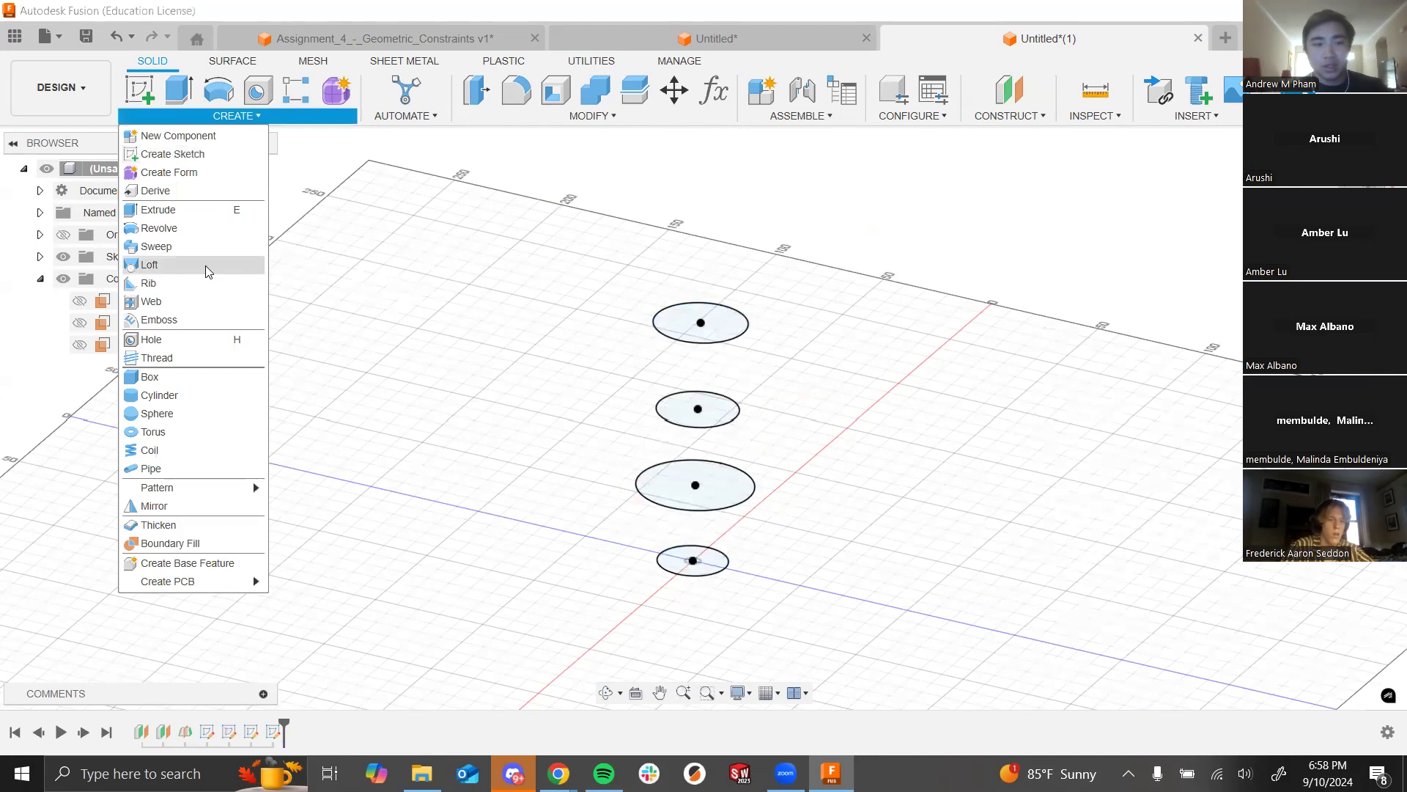
click(208, 265)
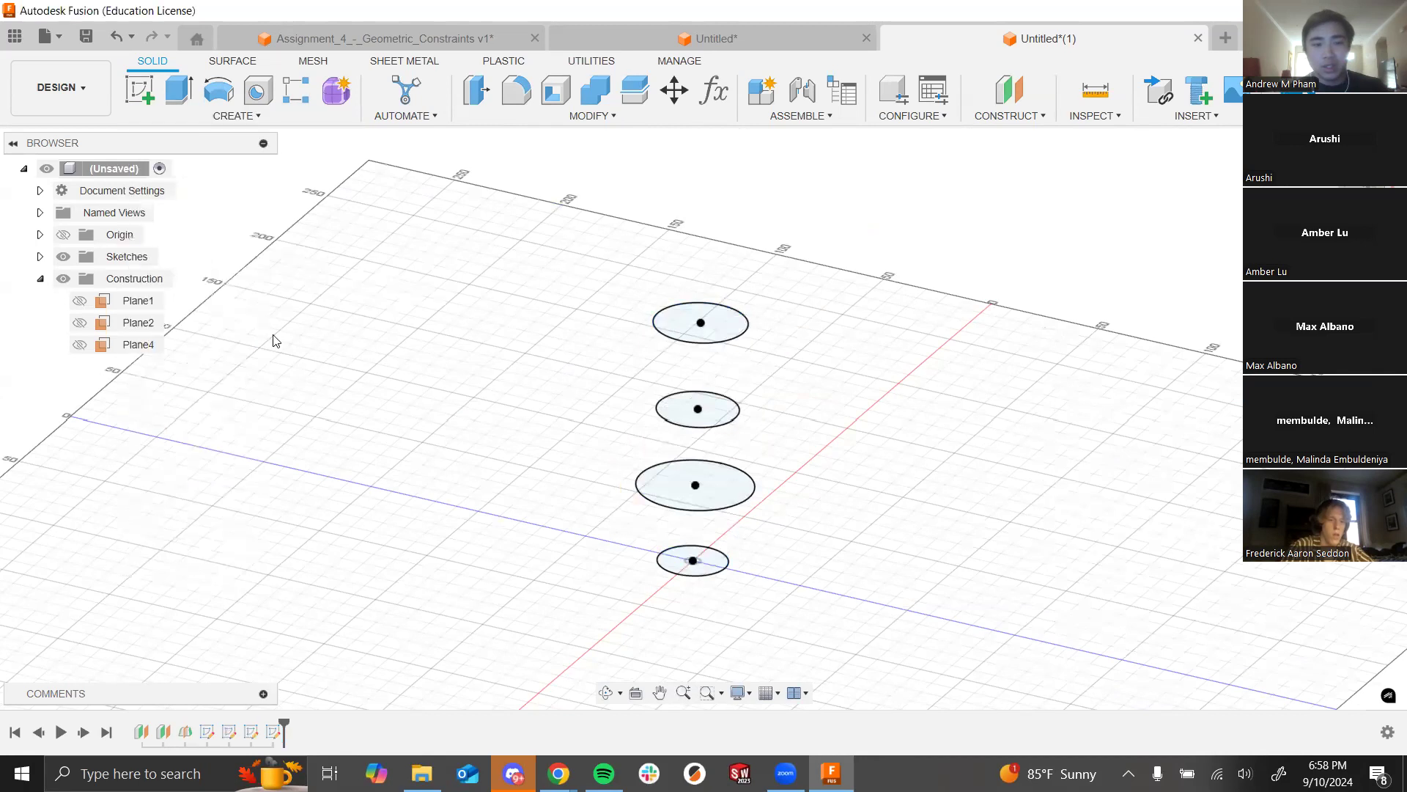
click(692, 579)
scroll(711, 561, up, 3)
scroll(714, 543, up, 1)
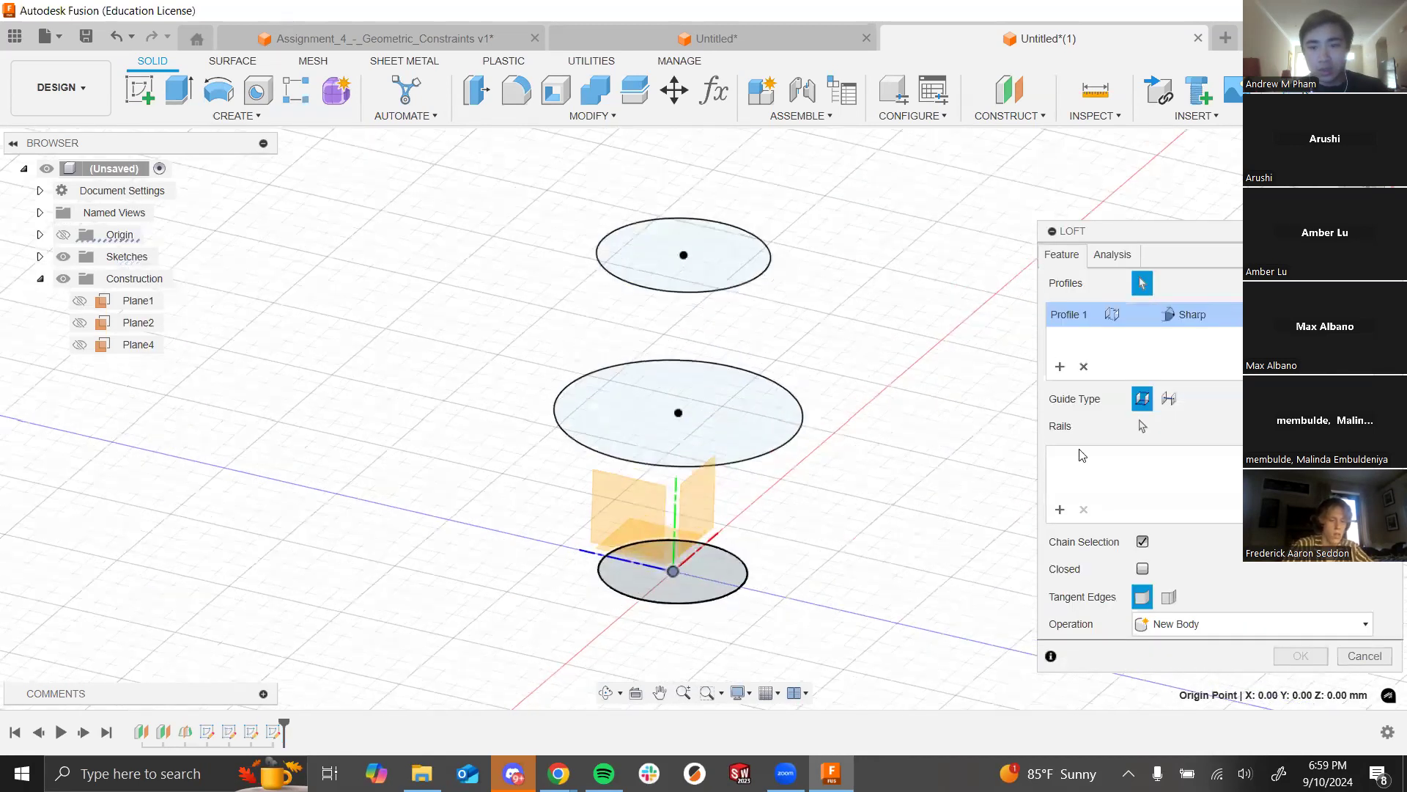
key(Escape)
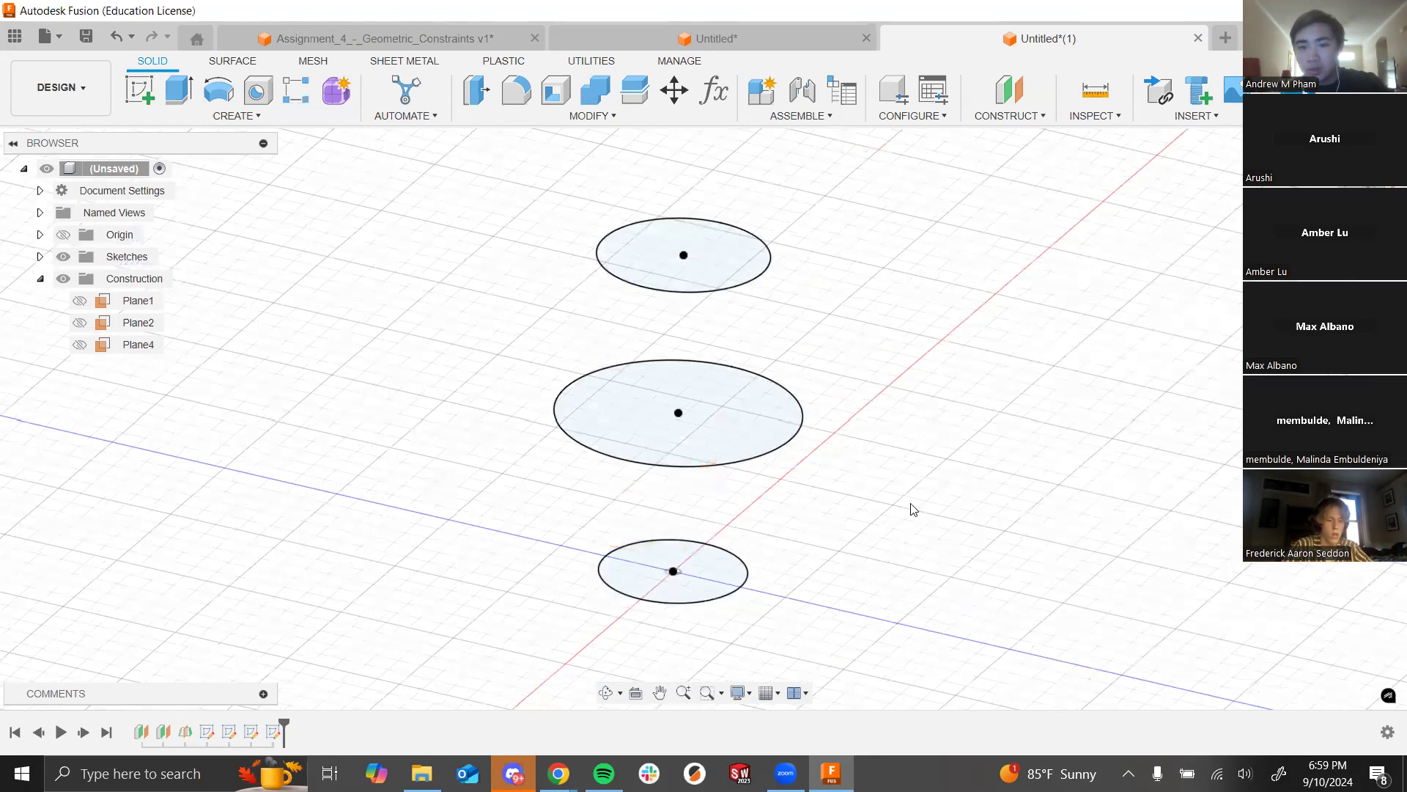
Step: Loft the circles bottom to top and confirm the solid vase body
click(268, 117)
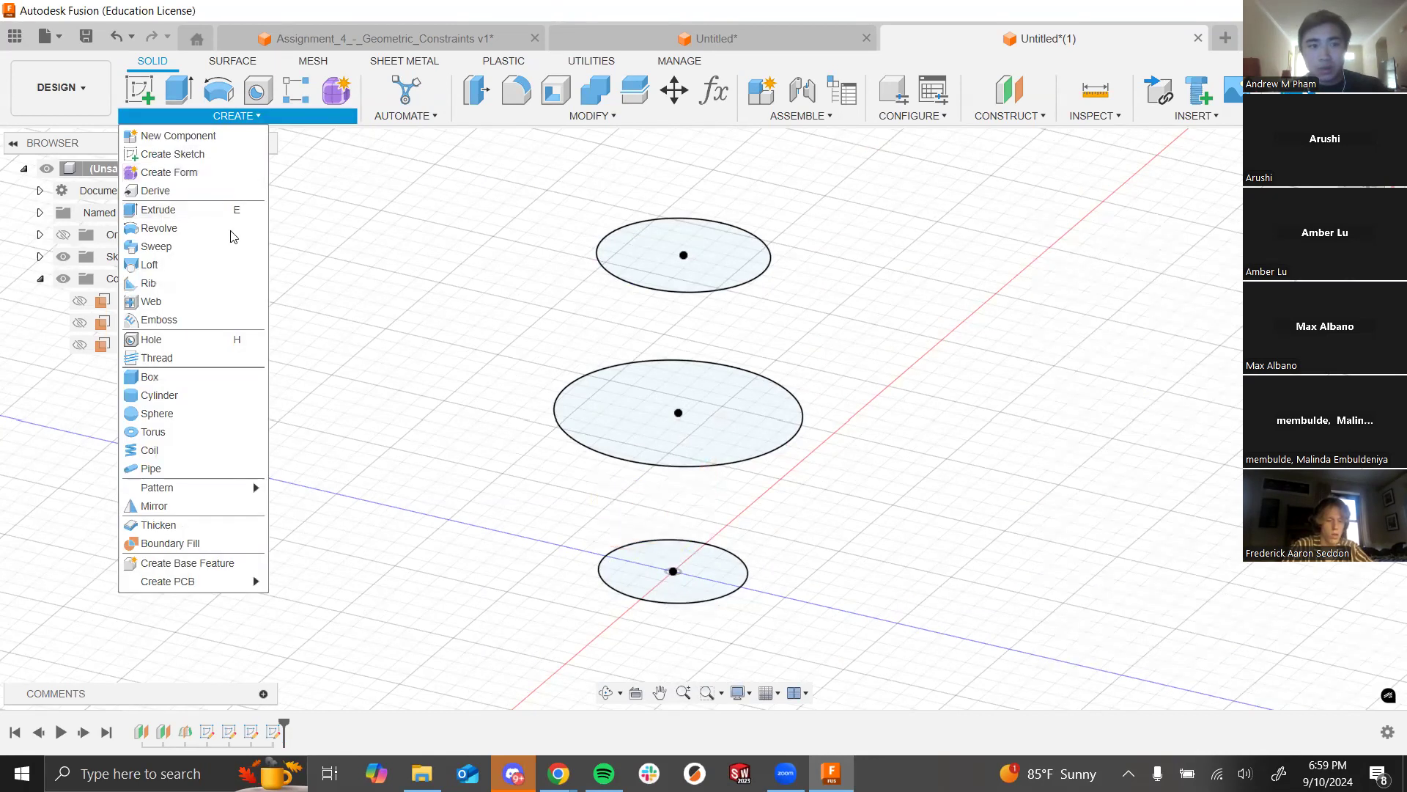
click(707, 590)
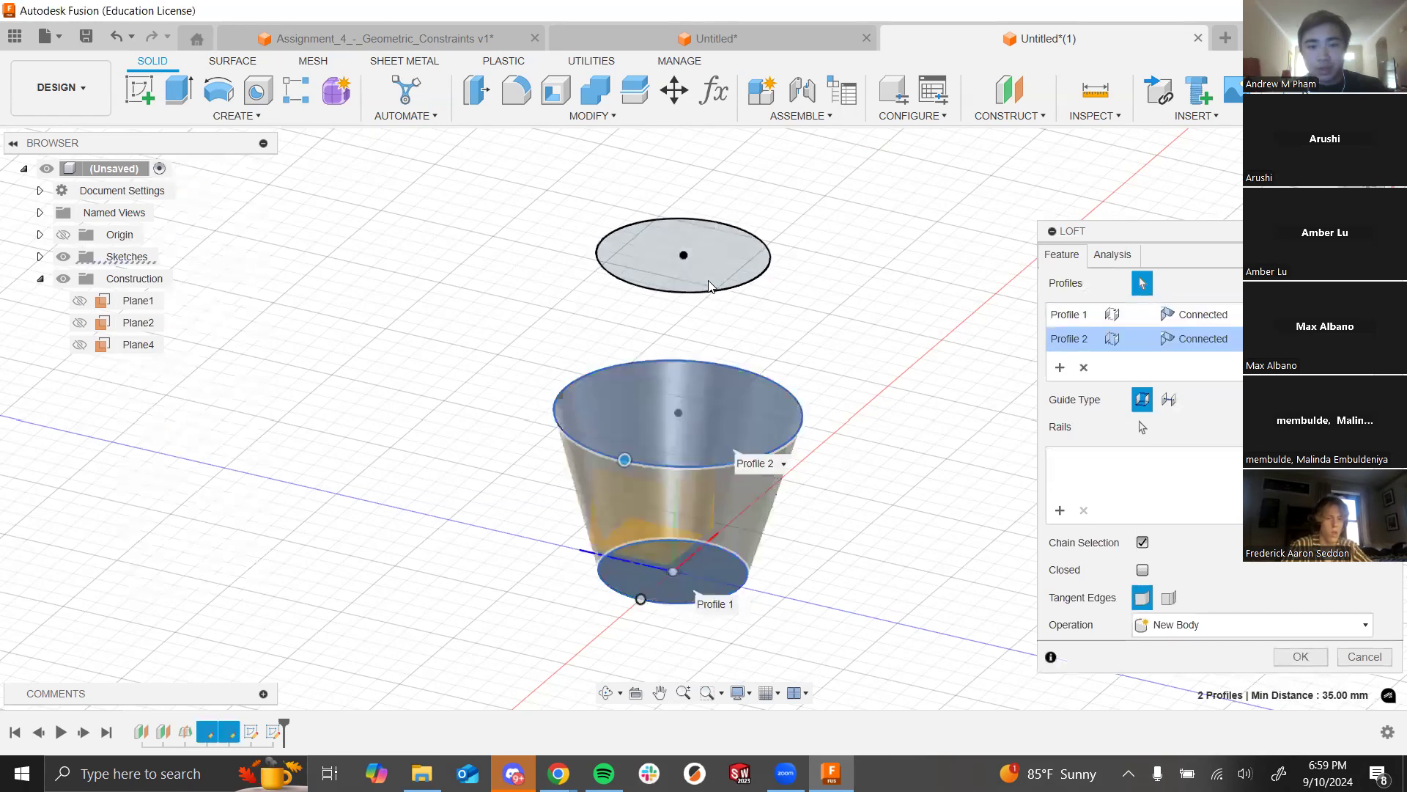
click(710, 286)
scroll(691, 308, up, 3)
click(722, 181)
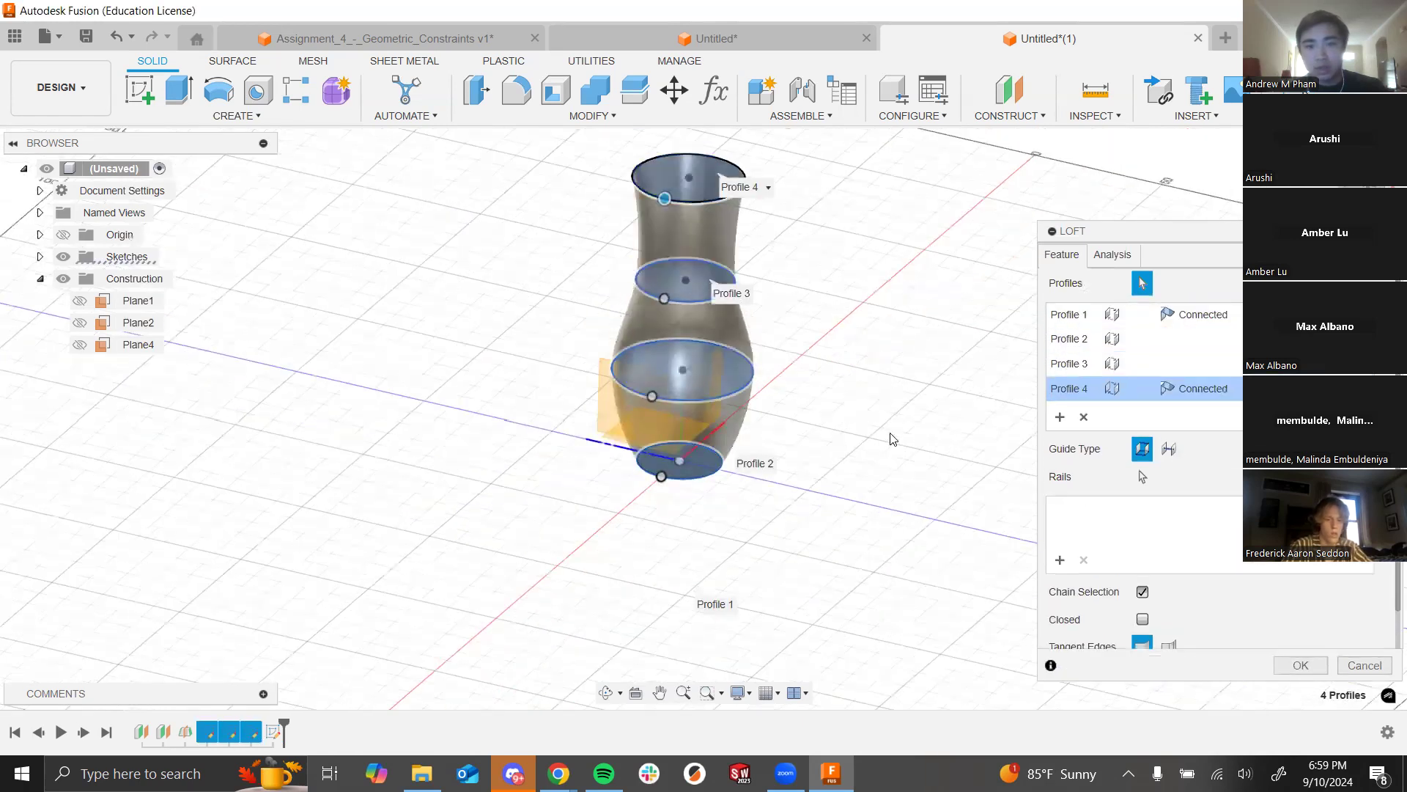
shift+middle_drag(870, 383, 889, 462)
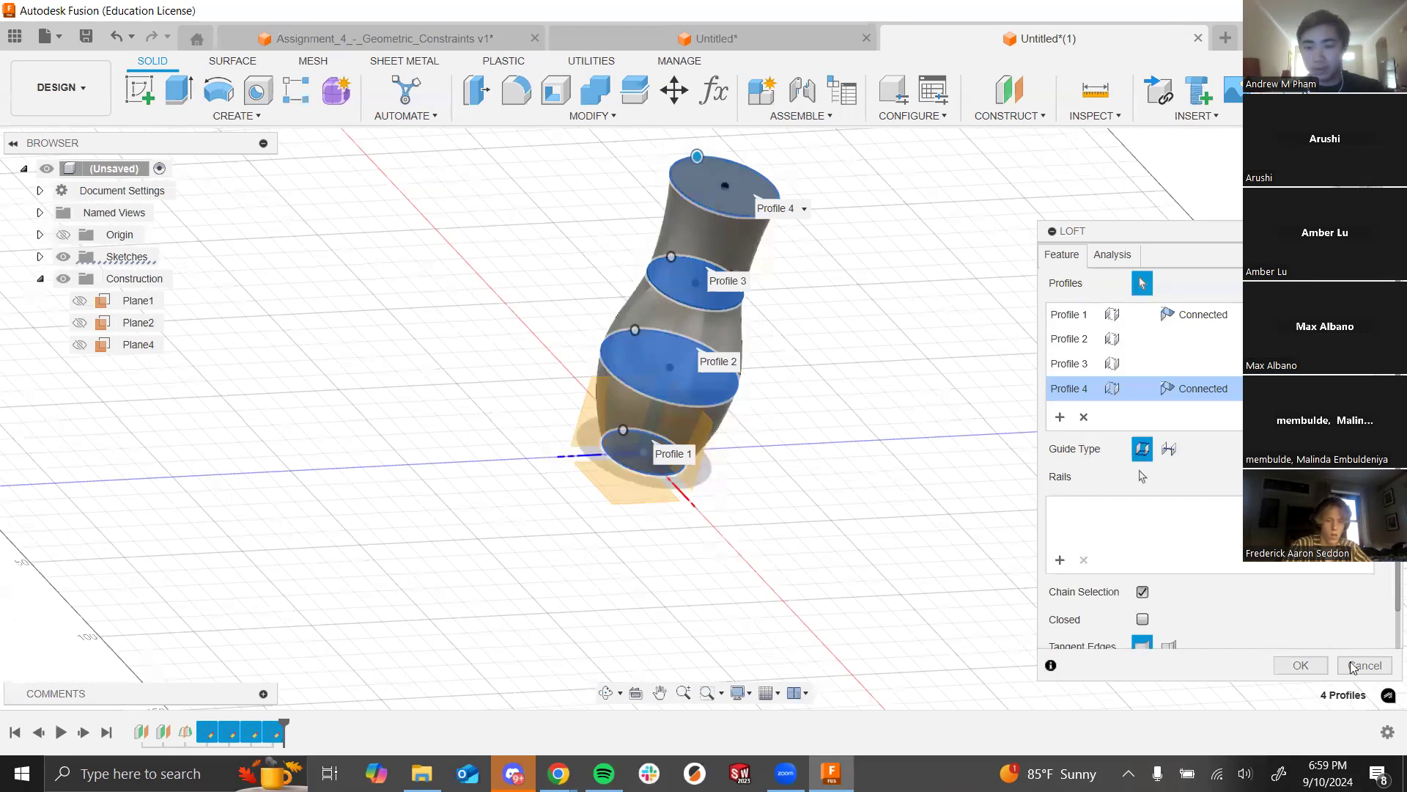
click(1300, 665)
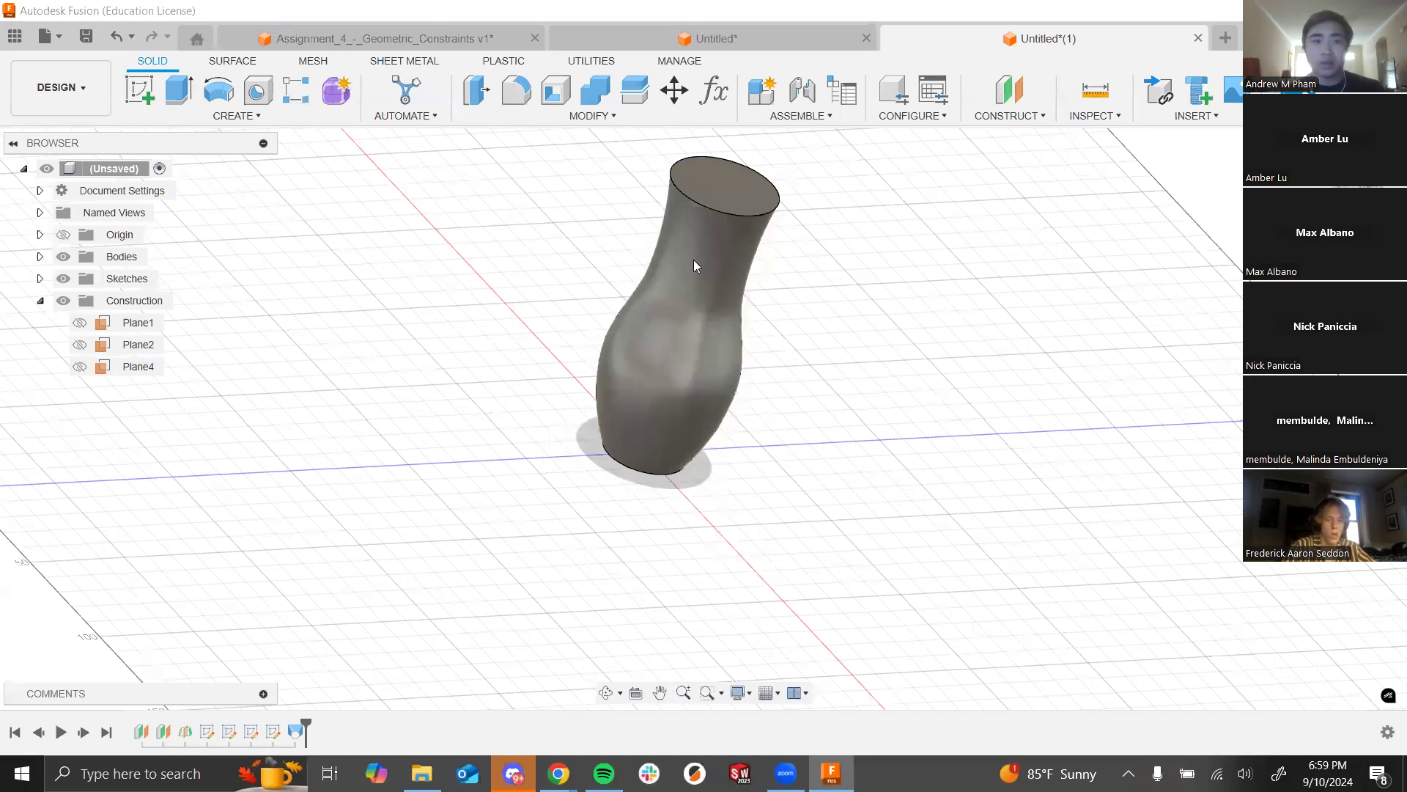
Step: Start and cancel a Hole feature and a new Loft, leaving the vase unchanged
click(257, 91)
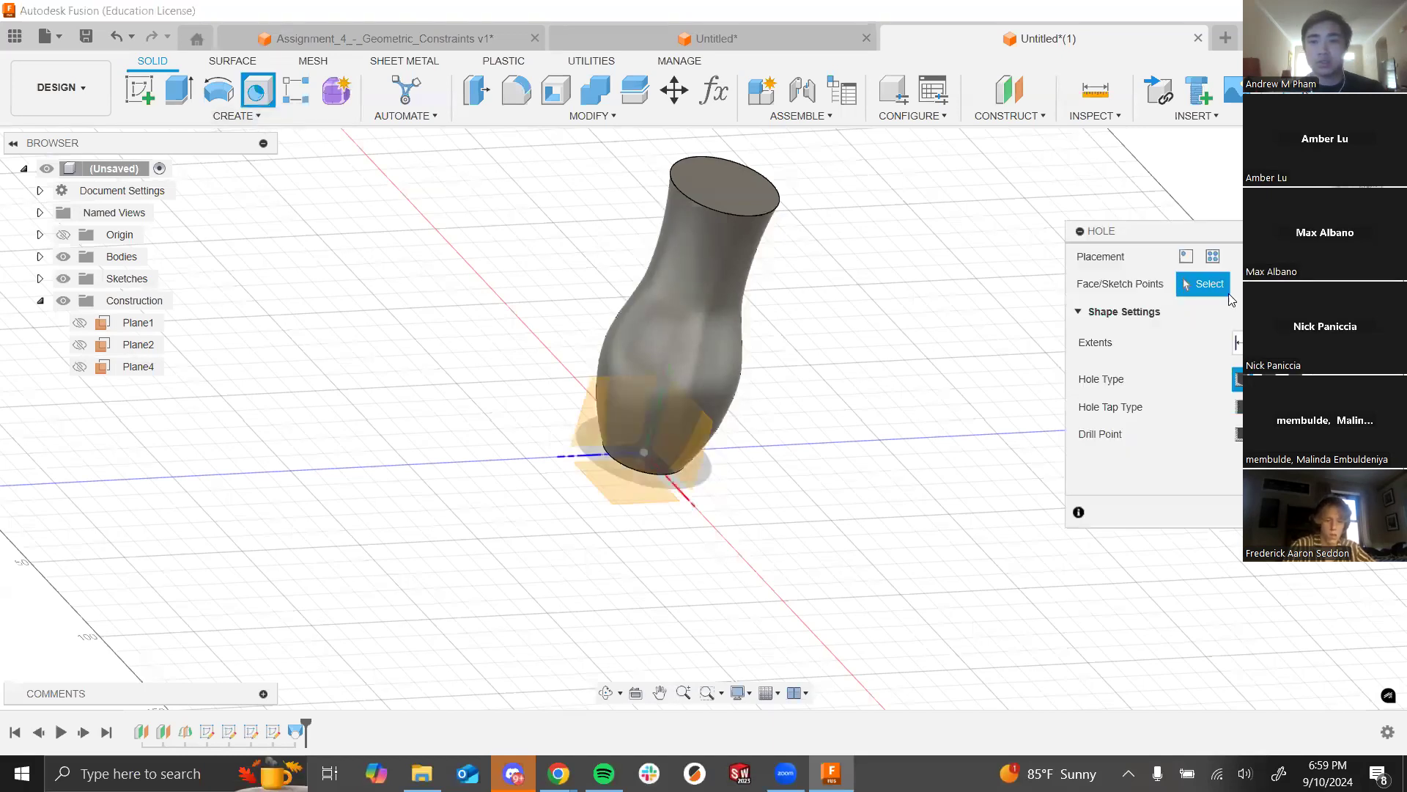
key(Escape)
click(216, 117)
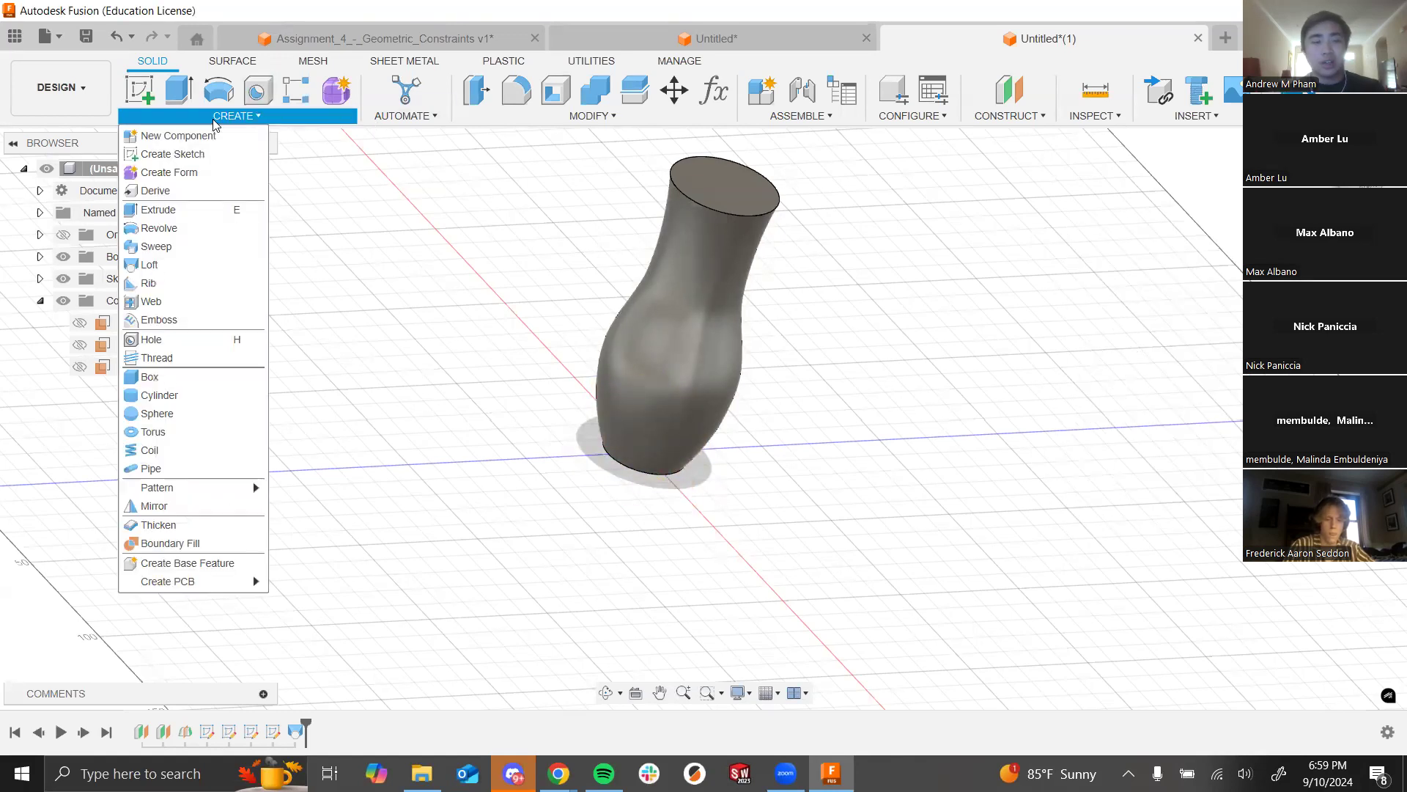
click(180, 264)
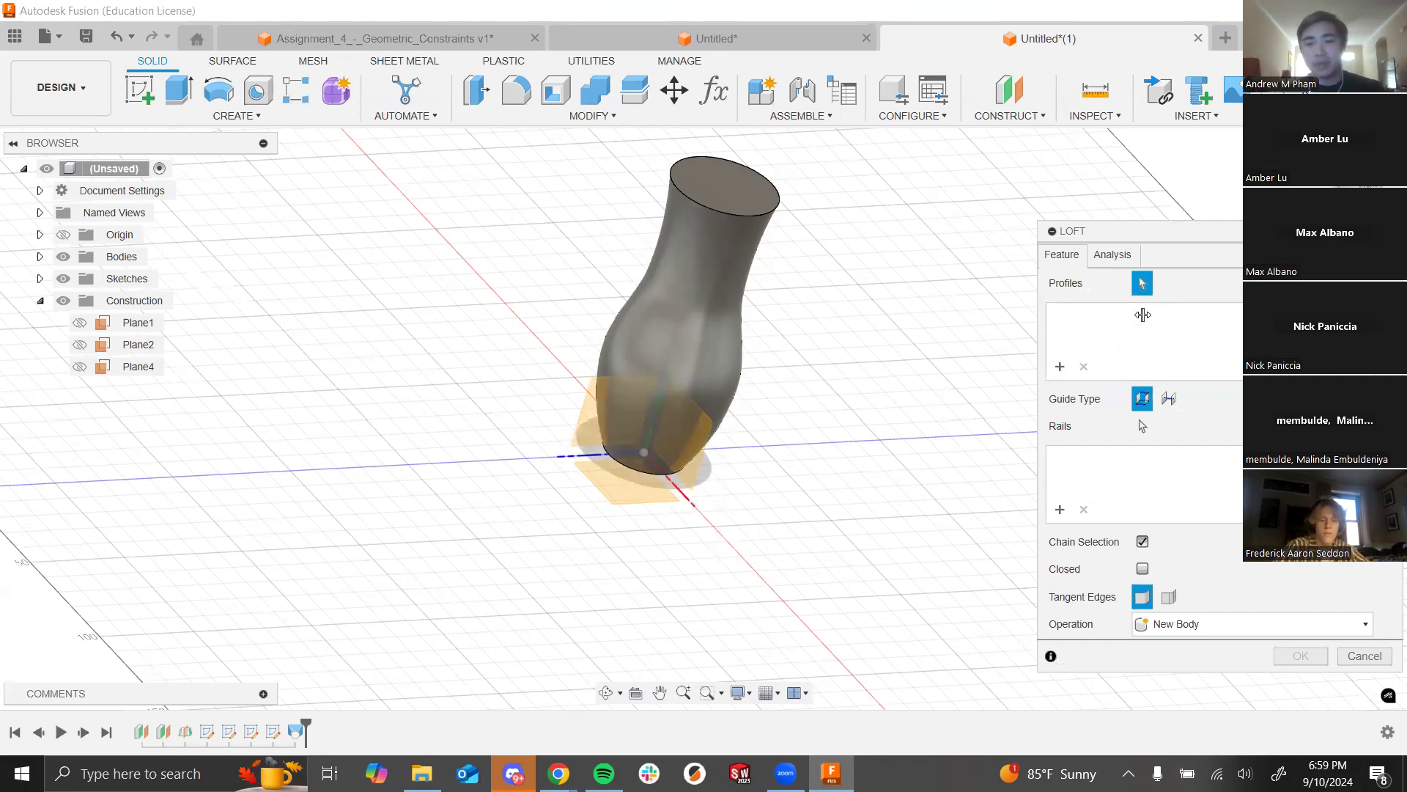
click(1371, 658)
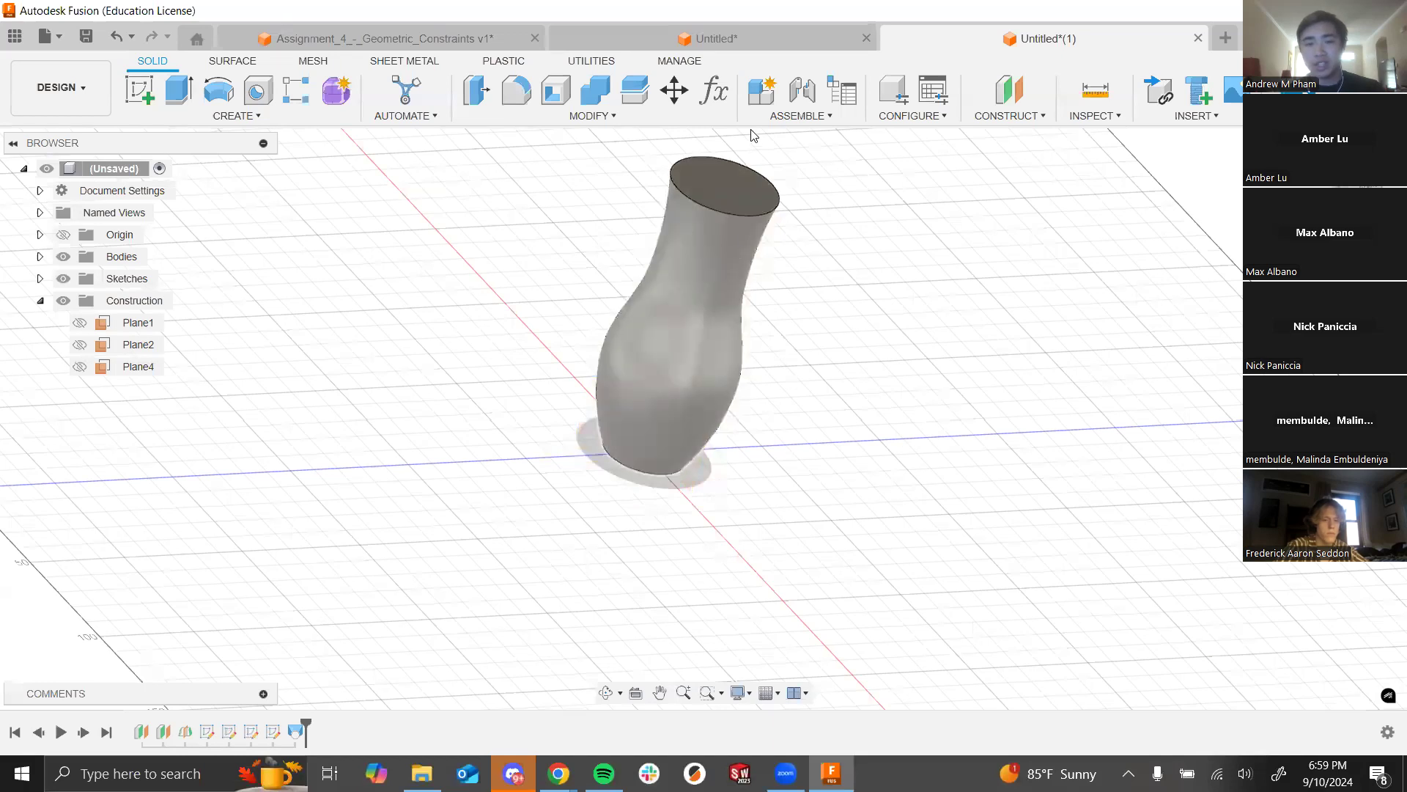
Step: Orbit around the vase from above and diagonally, then switch to the Chrome lecture slides
shift+middle_drag(958, 360, 973, 326)
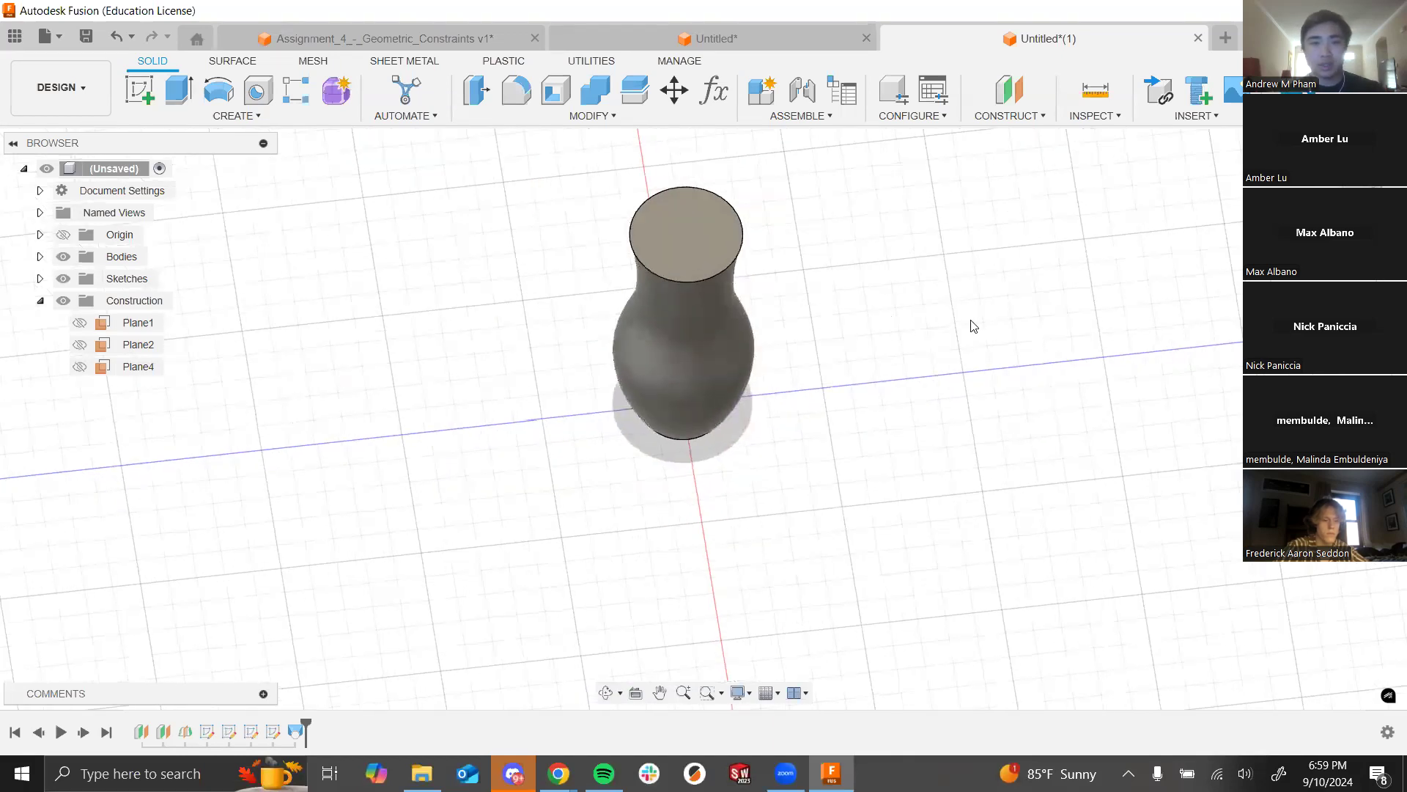
shift+middle_drag(774, 425, 695, 369)
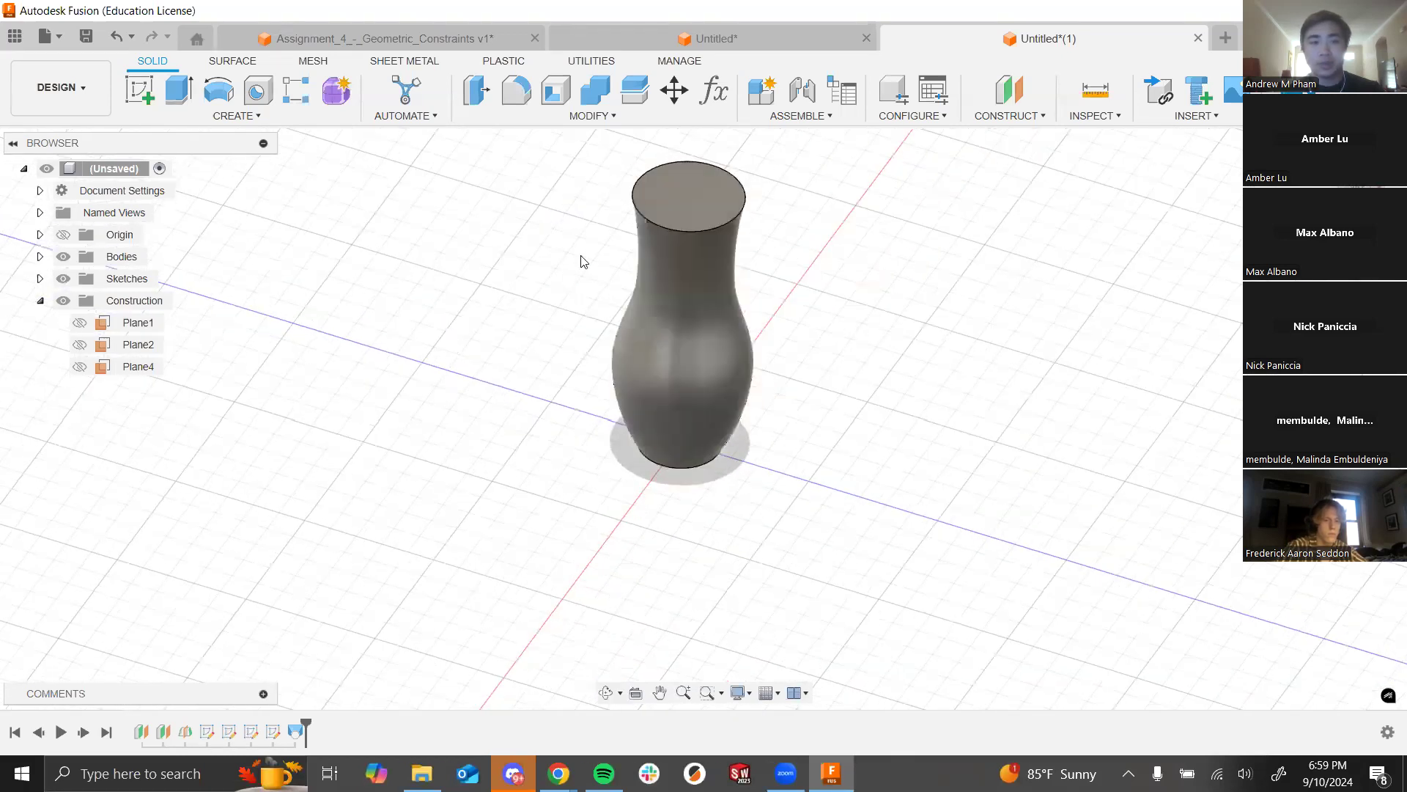
shift+middle_drag(807, 364, 689, 271)
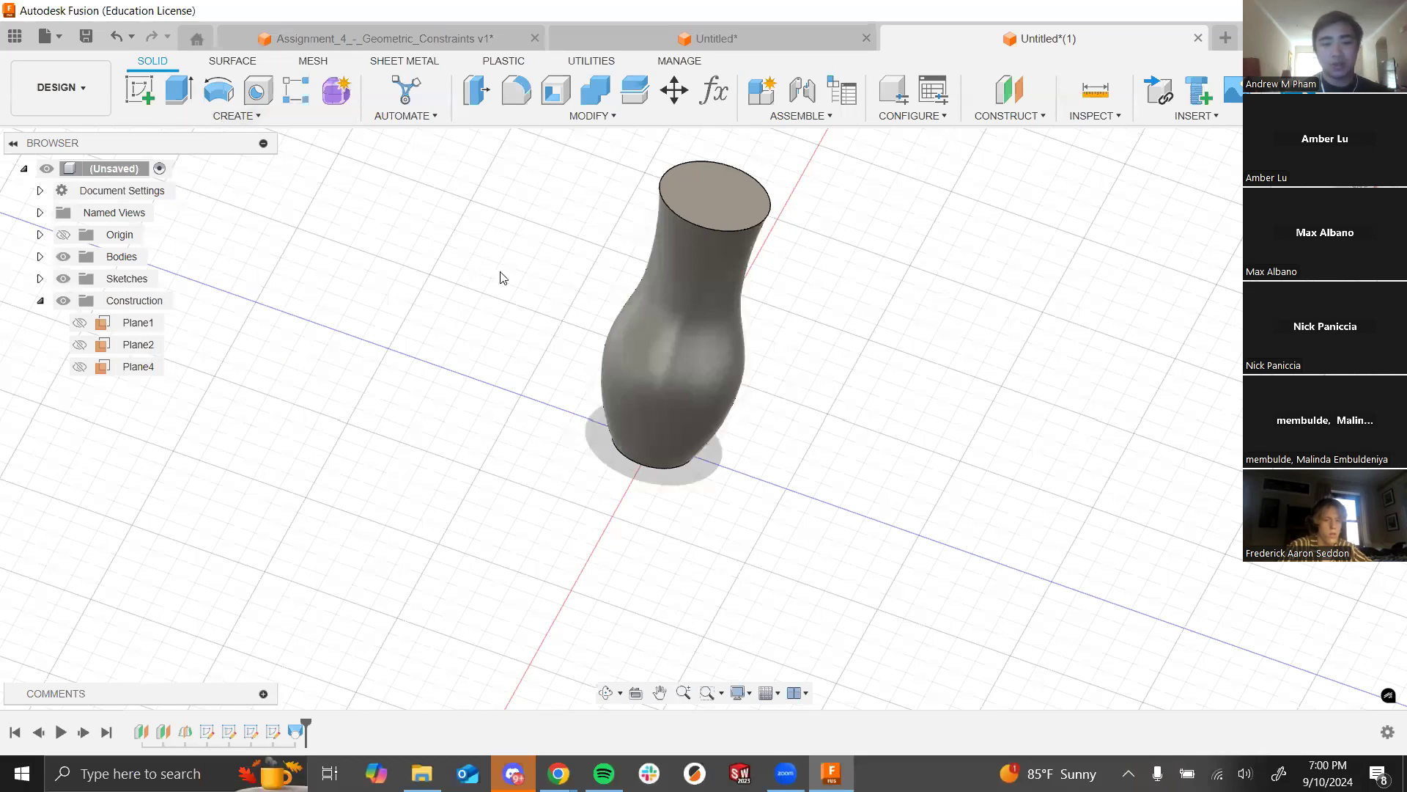
key(alt+Tab)
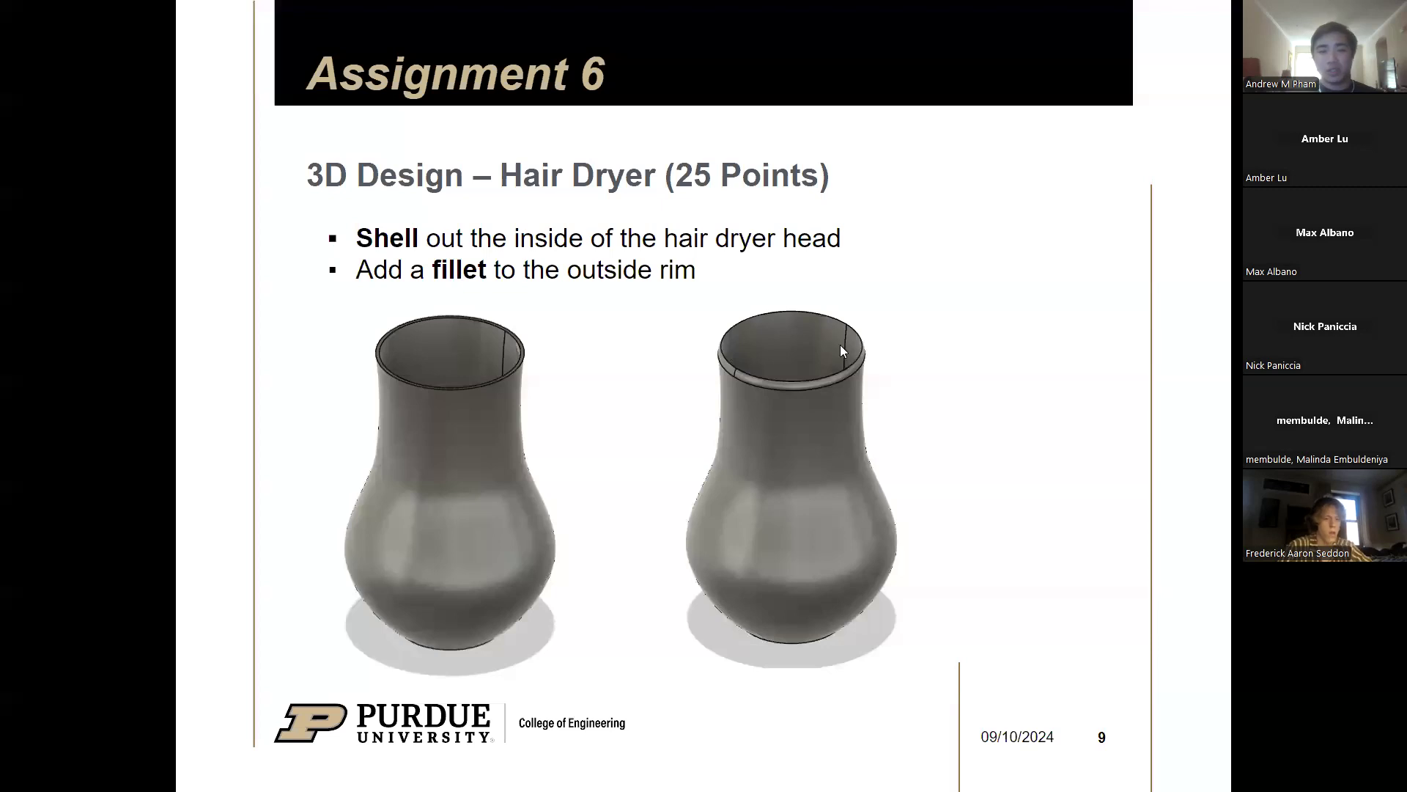
Step: Return from the Assignment 6 slide to the Fusion vase and zoom in on it
key(alt+Tab)
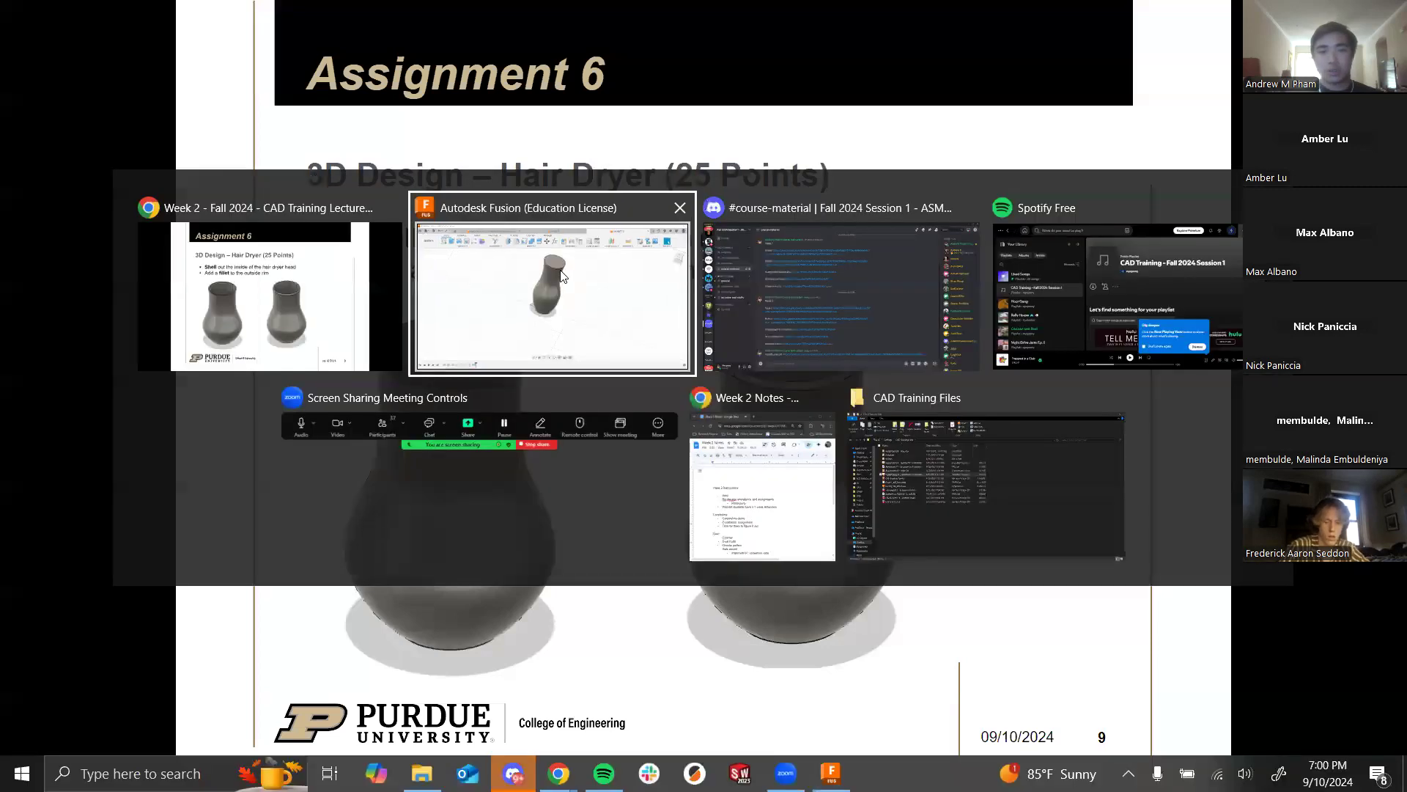
scroll(631, 584, down, 1)
scroll(676, 450, up, 3)
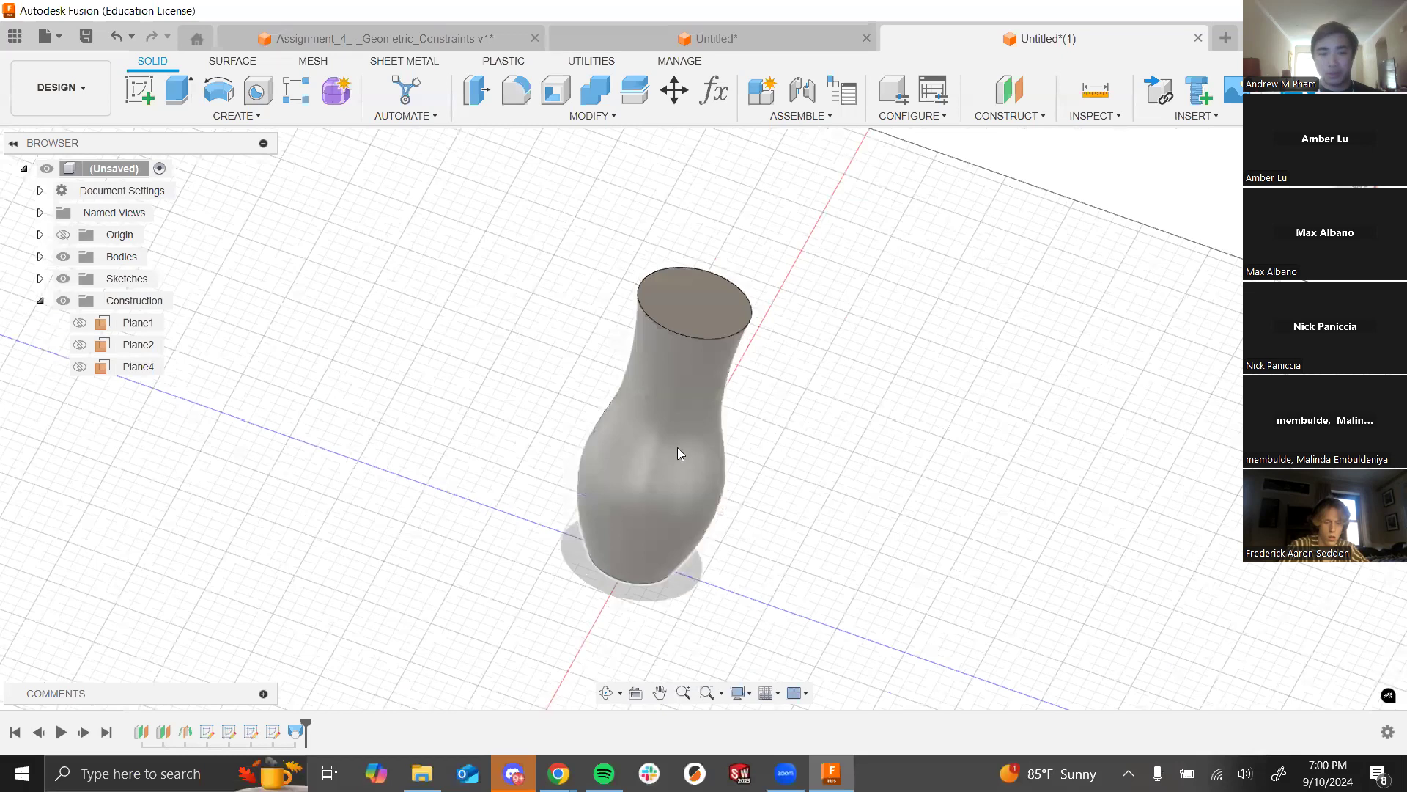
click(252, 117)
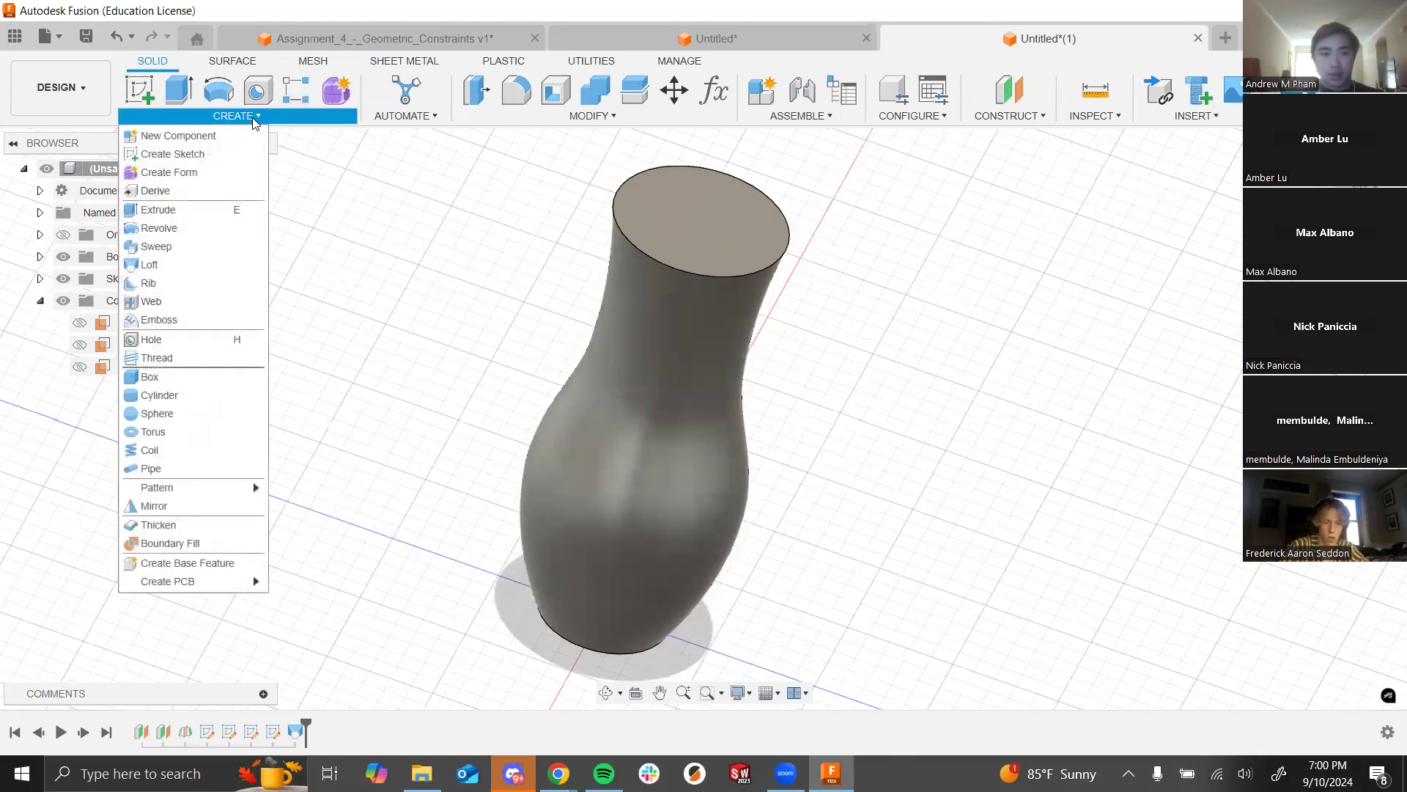
Step: Start a Shell on the vase with its top face selected for removal
click(592, 116)
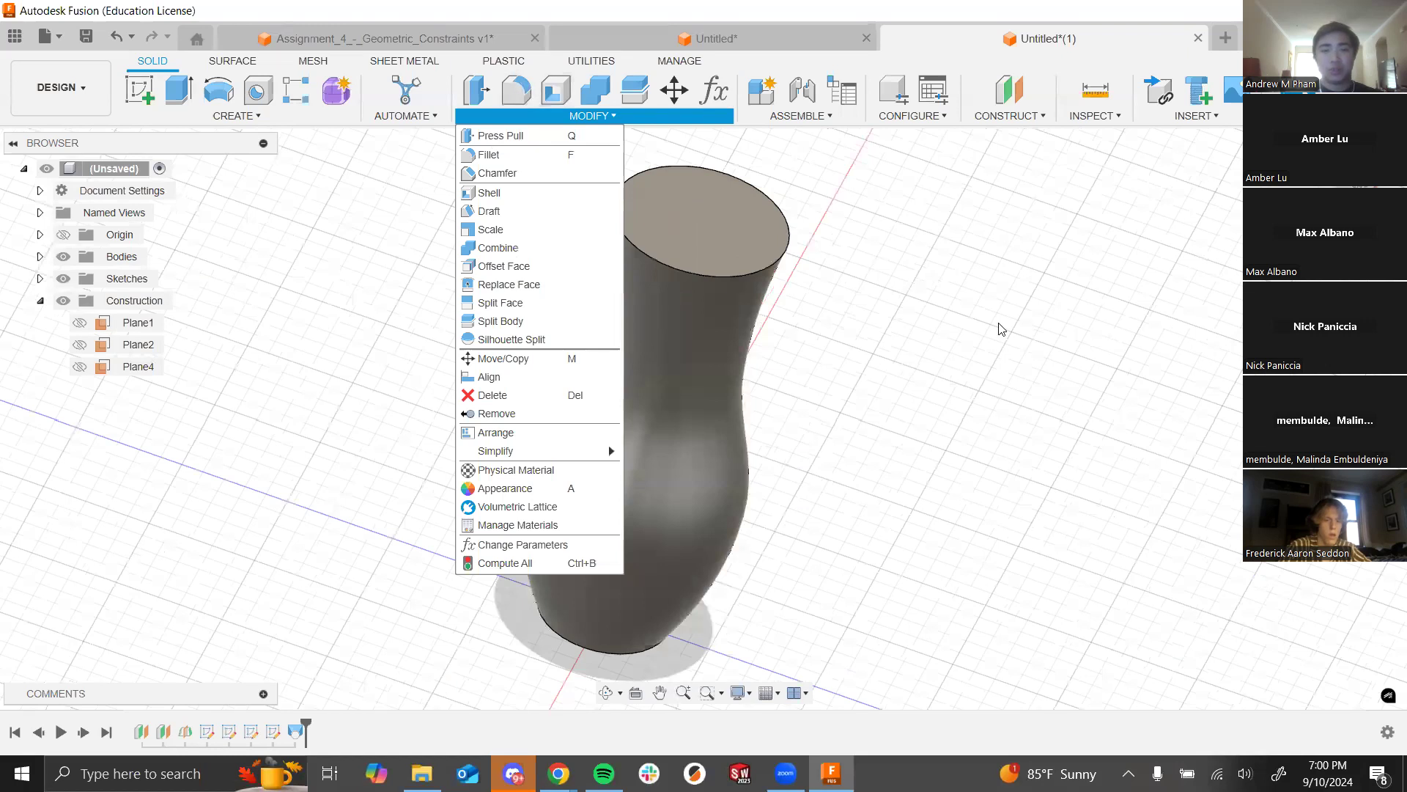
click(1016, 342)
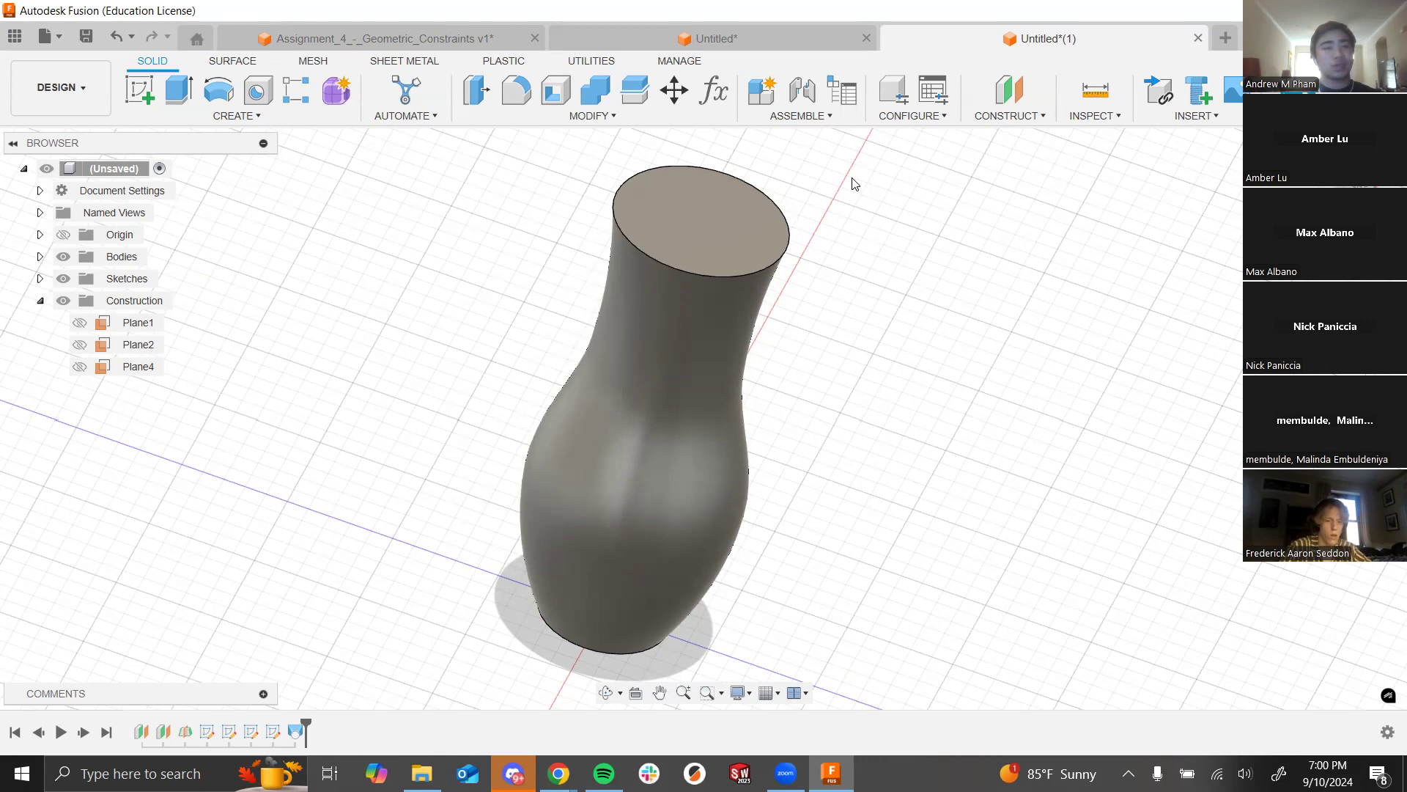
click(548, 98)
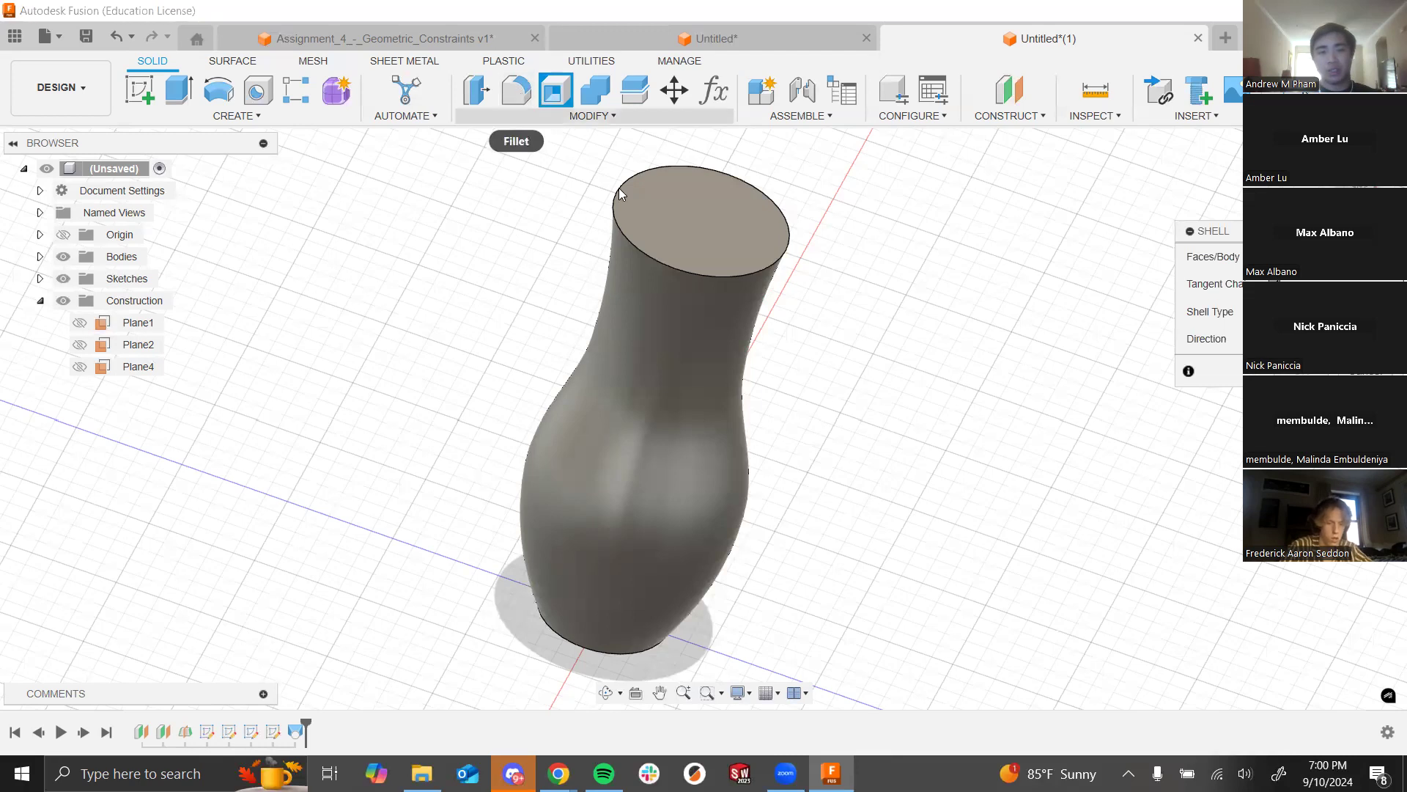
click(684, 221)
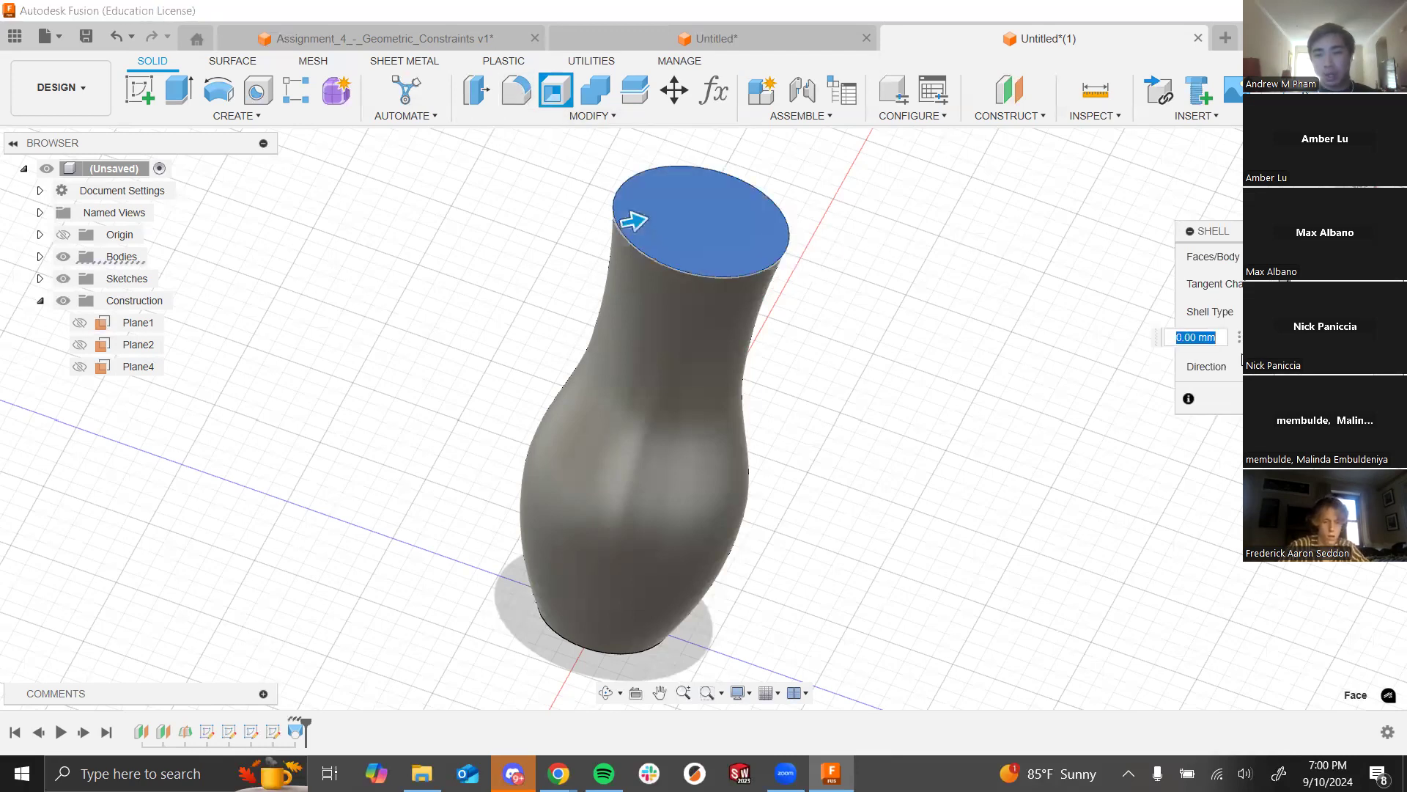
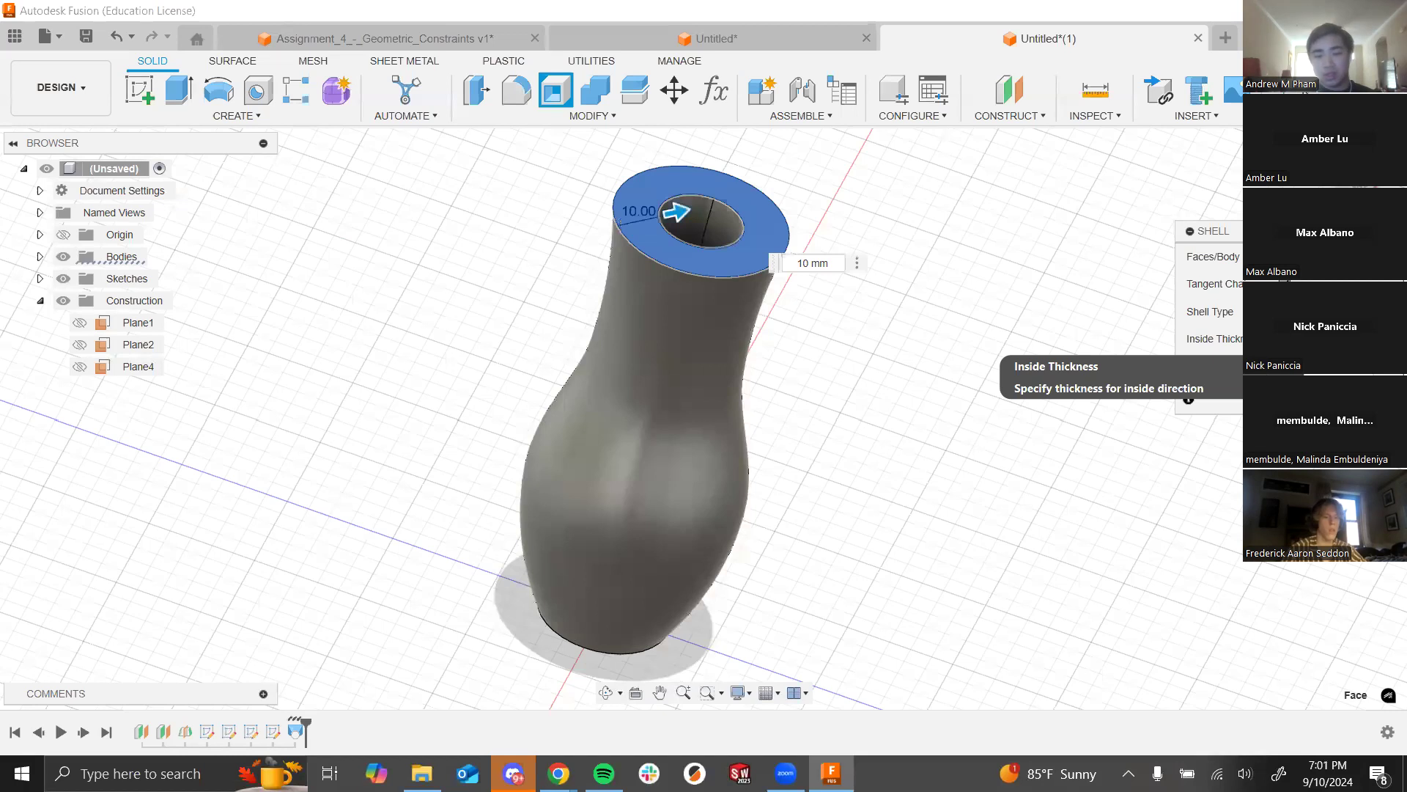
Step: Set the shell's inside thickness to 2 mm
text(3)
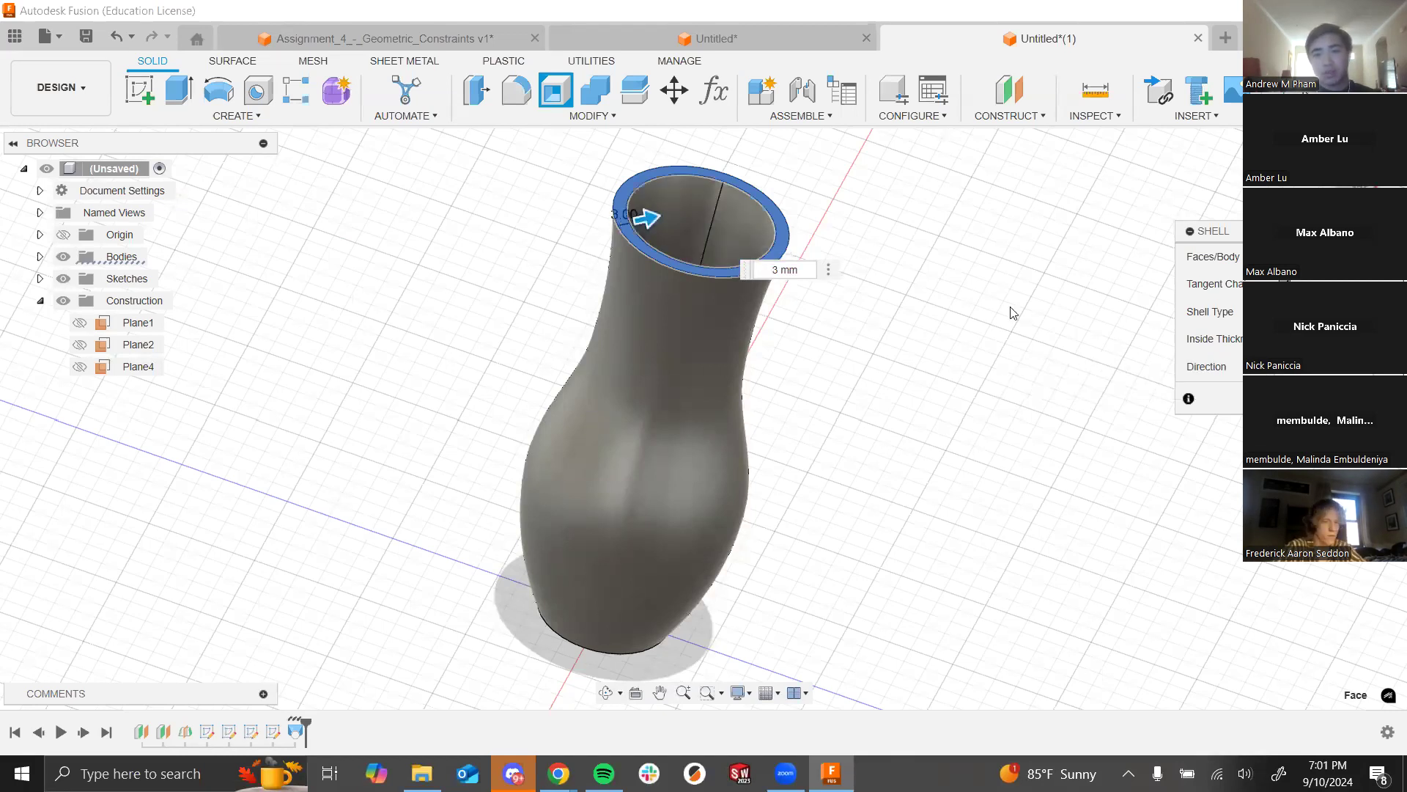
scroll(762, 311, up, 5)
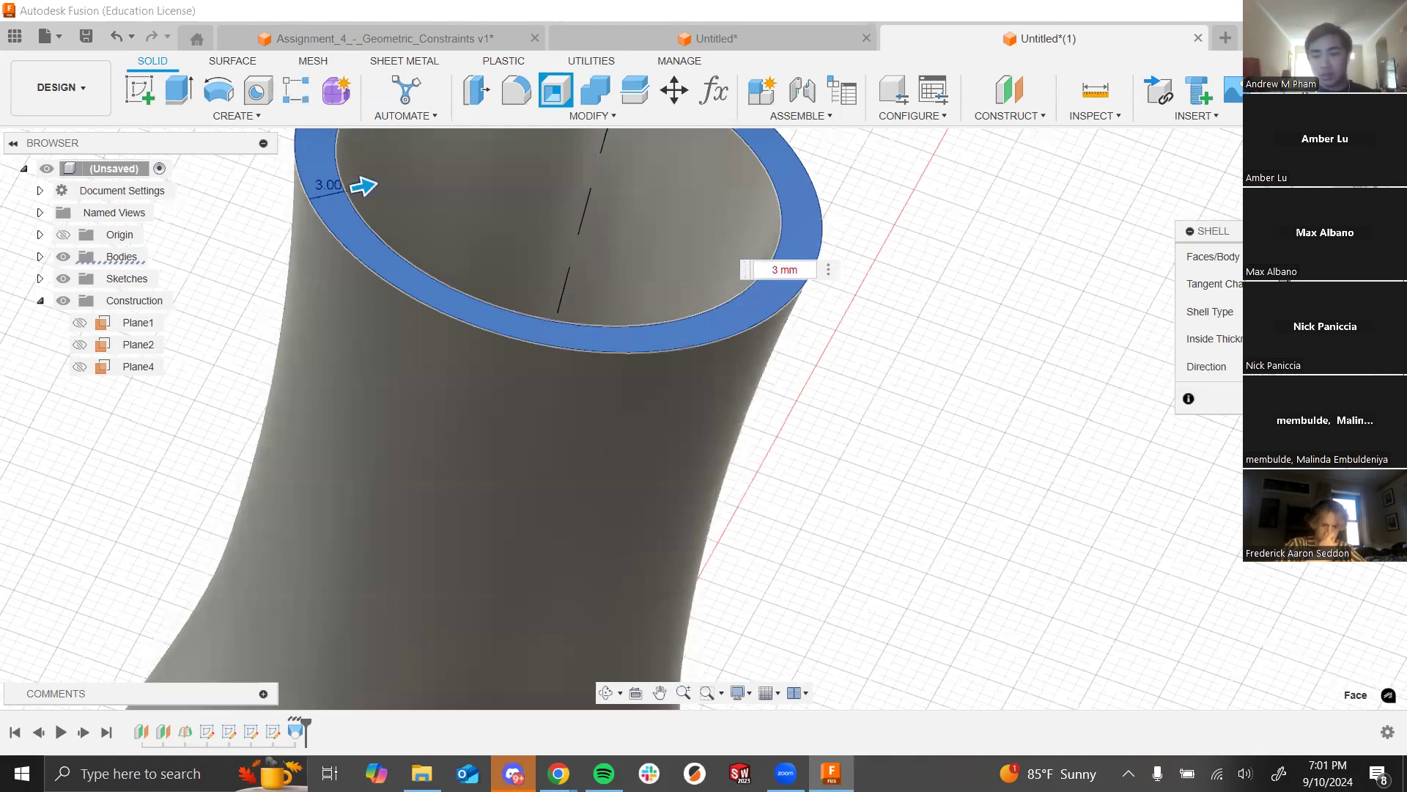
text(2)
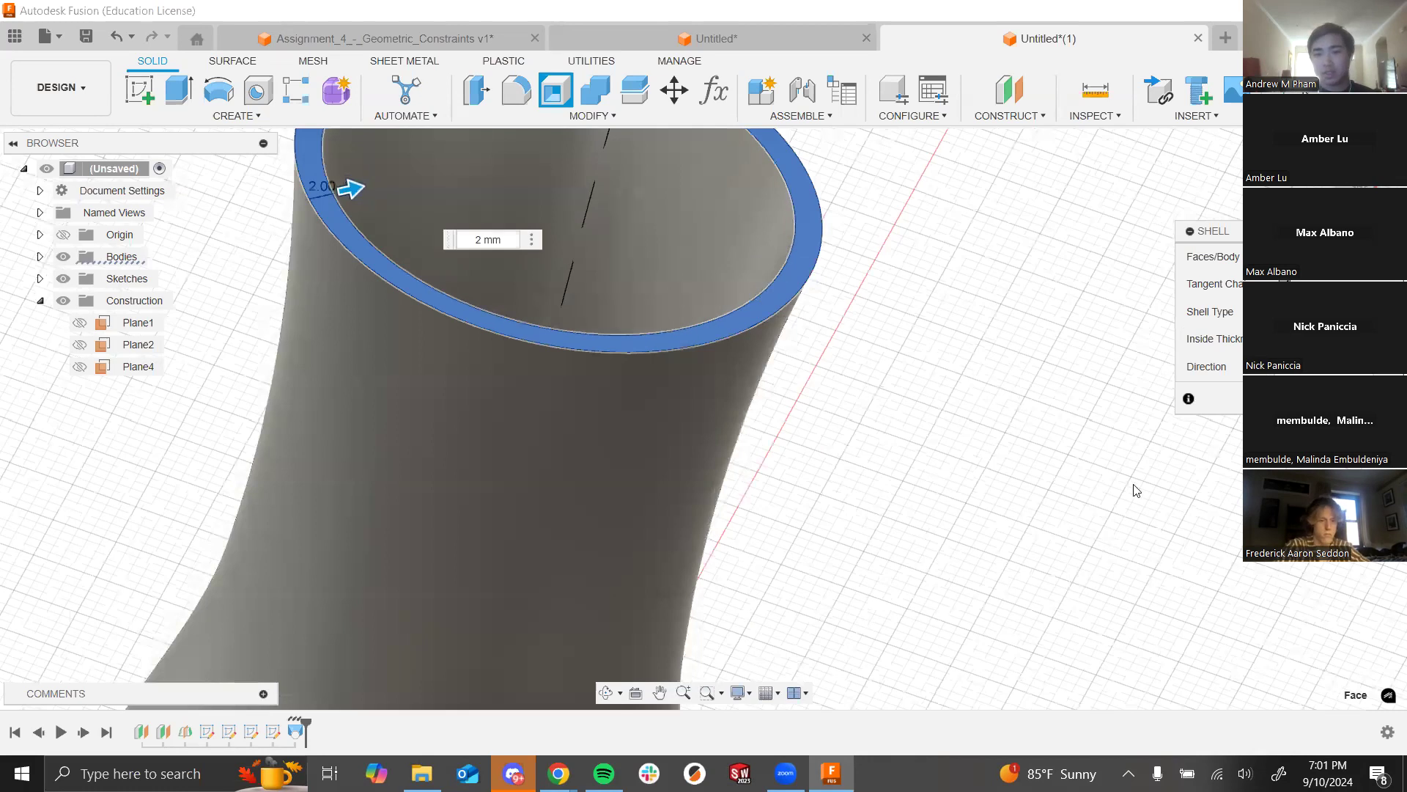
scroll(855, 467, down, 2)
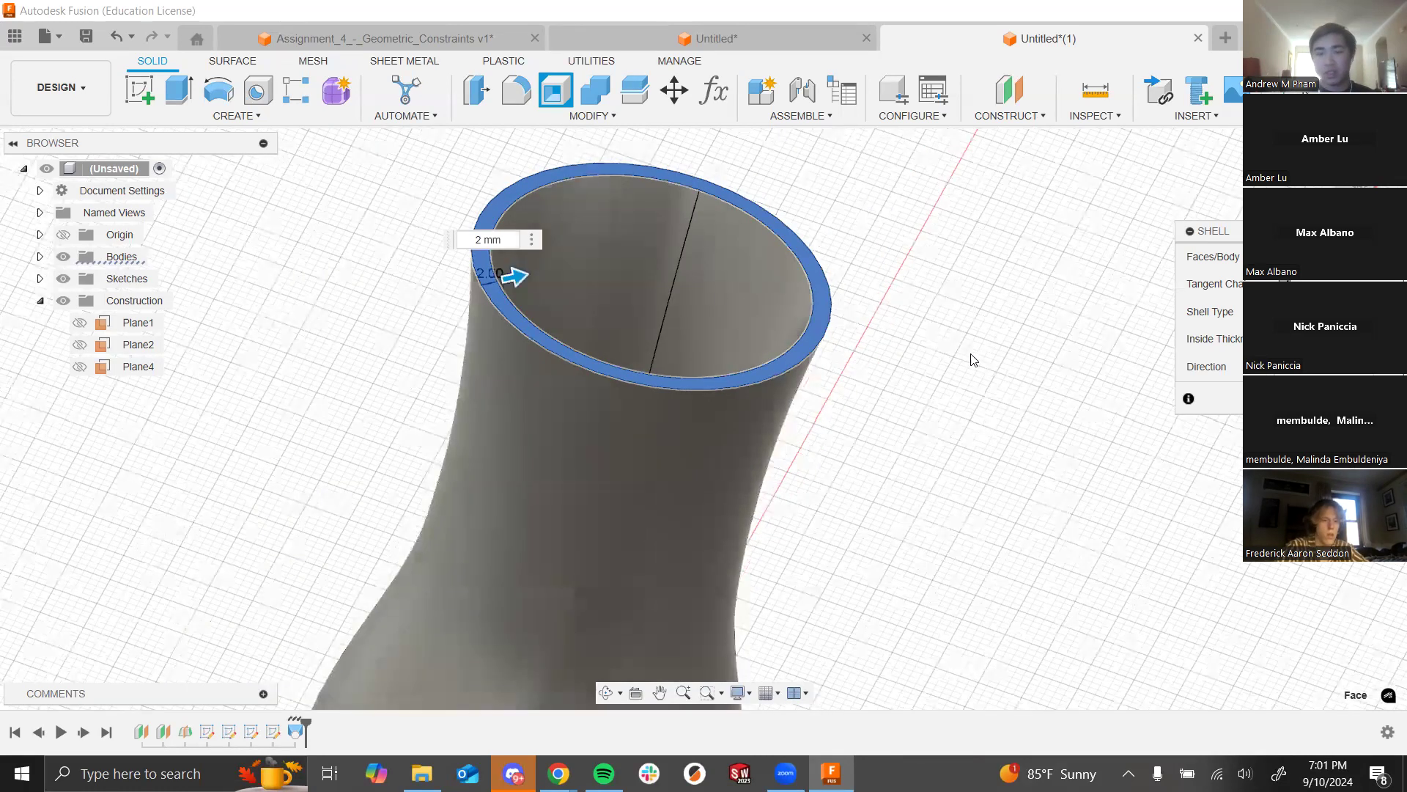
scroll(726, 330, down, 3)
Step: Check the vase mouth from above and the side, then commit the 2 mm shell
shift+middle_drag(869, 390, 850, 448)
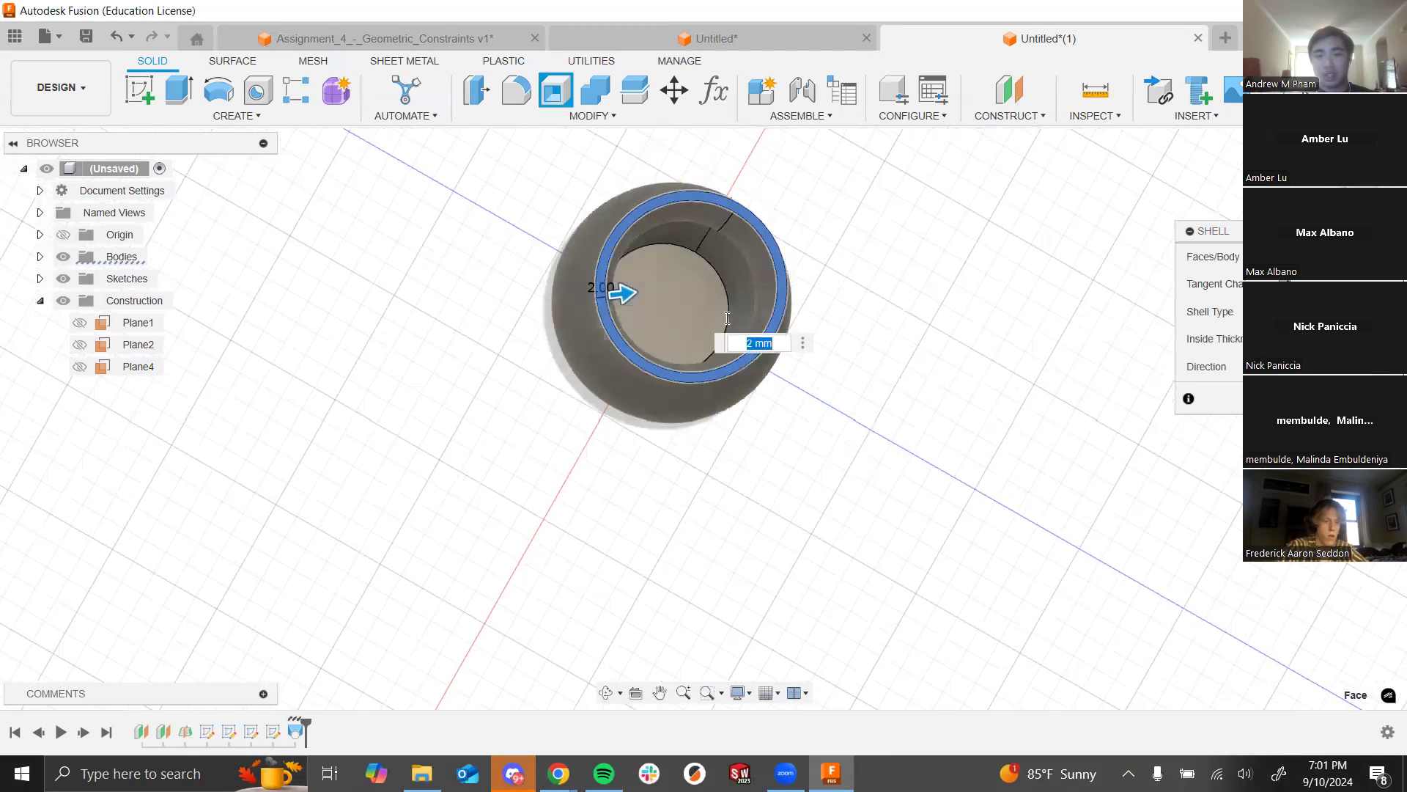
scroll(745, 289, up, 3)
scroll(747, 290, up, 2)
shift+middle_drag(1018, 435, 982, 400)
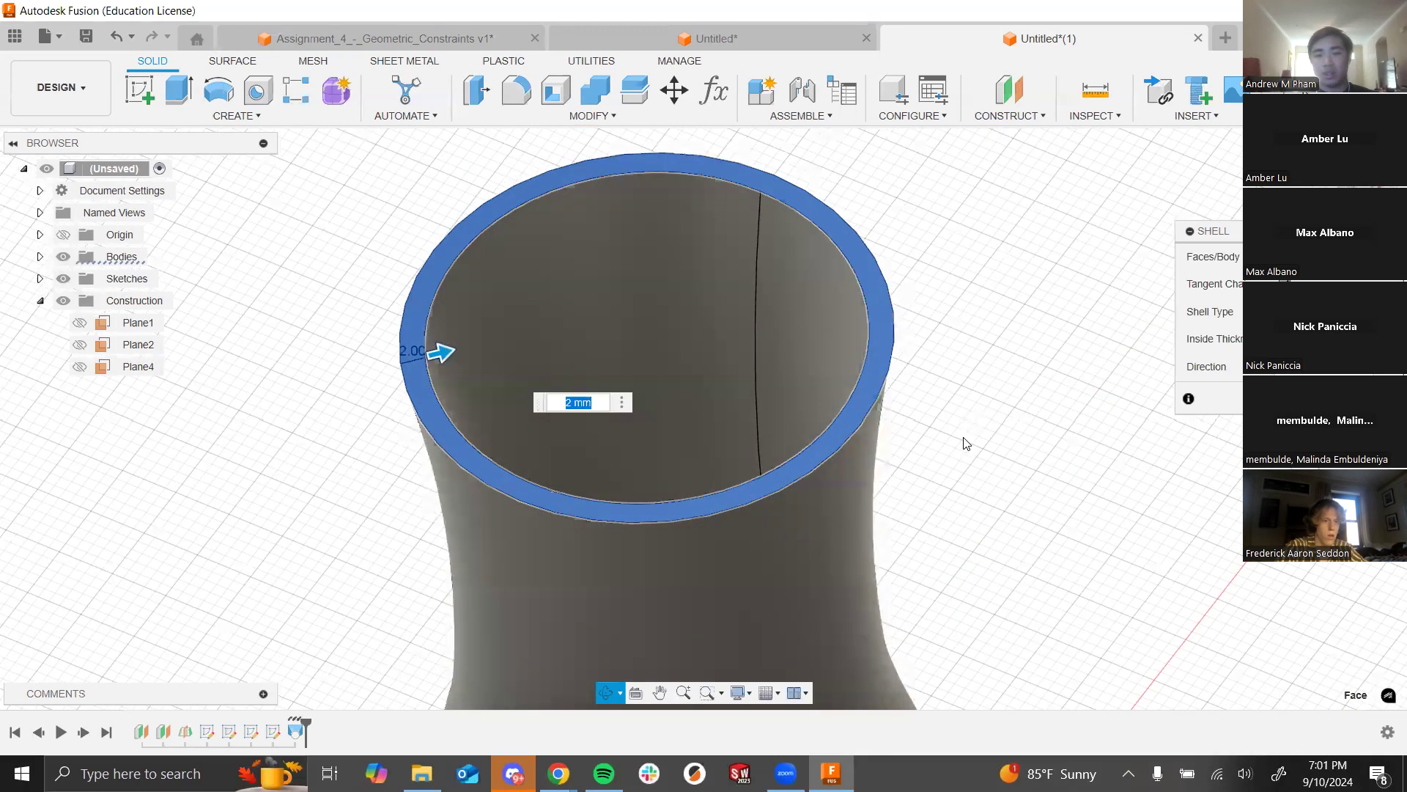
scroll(984, 409, down, 5)
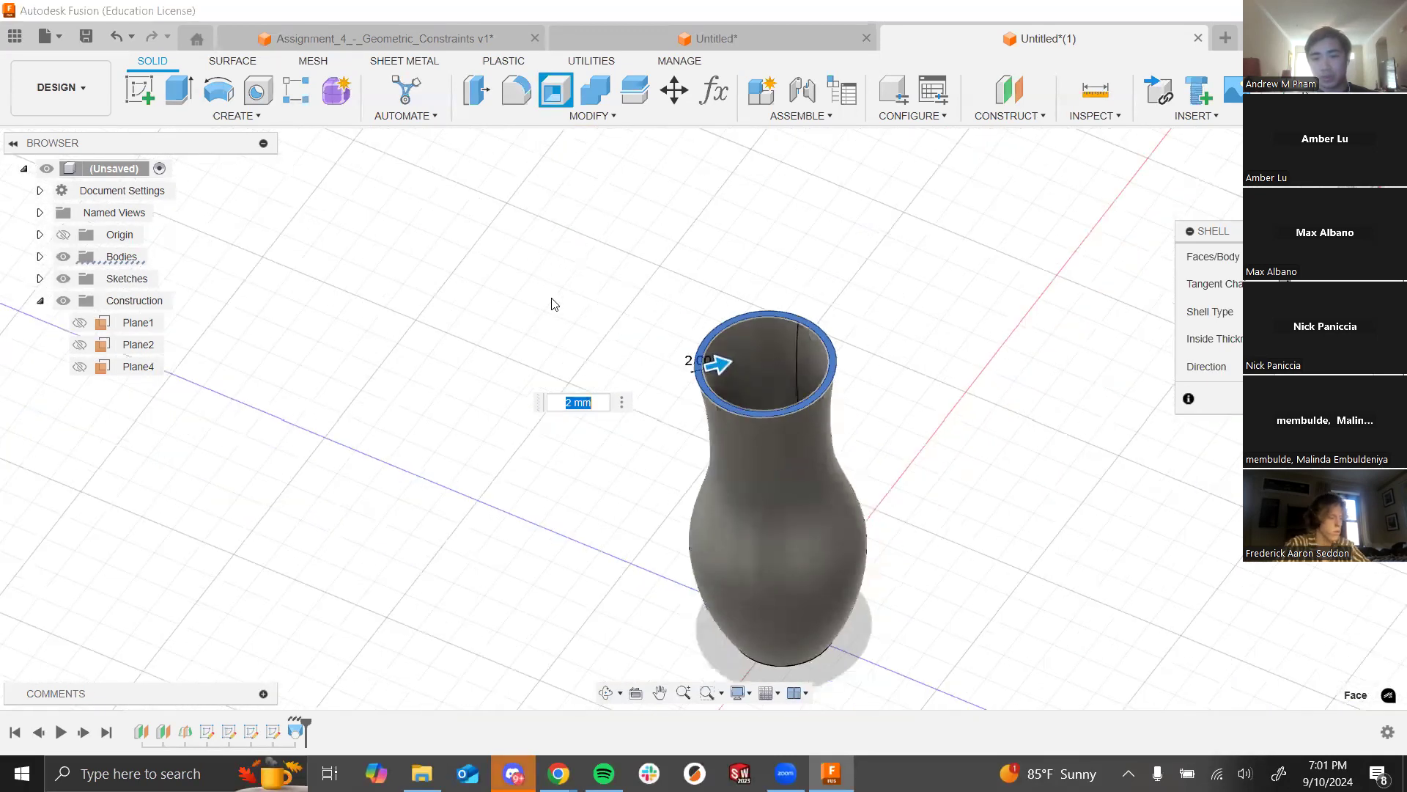
scroll(780, 473, down, 2)
scroll(781, 473, up, 2)
scroll(723, 462, up, 2)
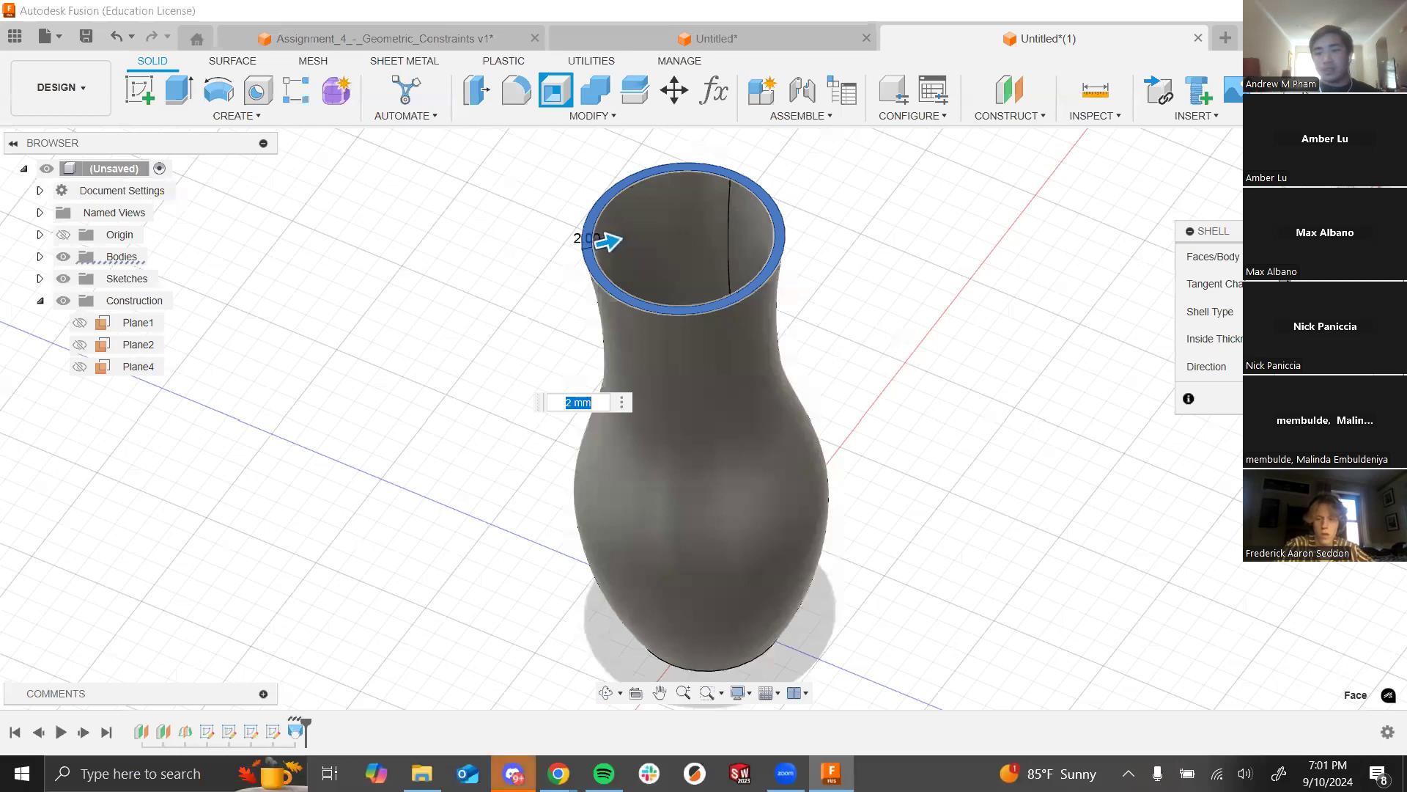
key(Return)
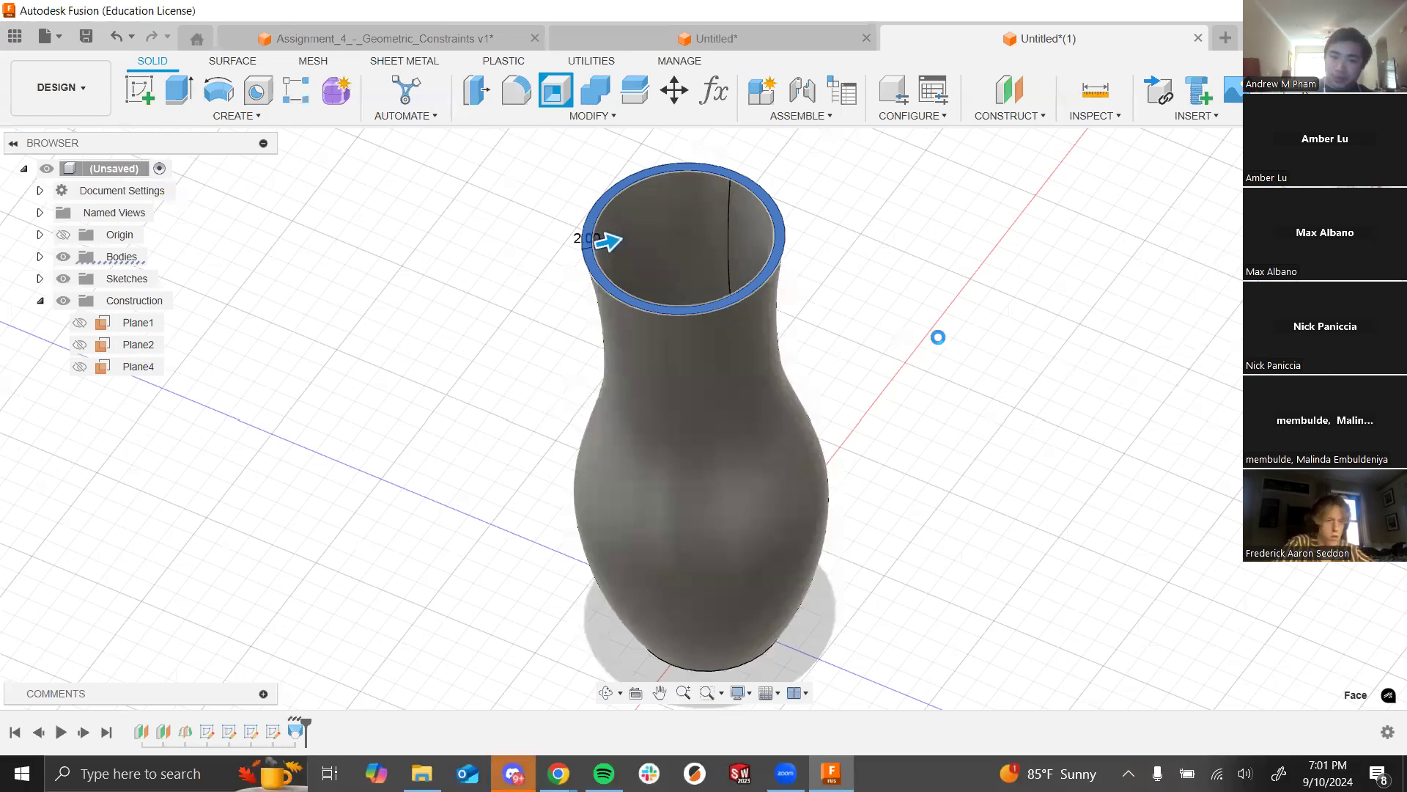
shift+middle_drag(936, 345, 838, 425)
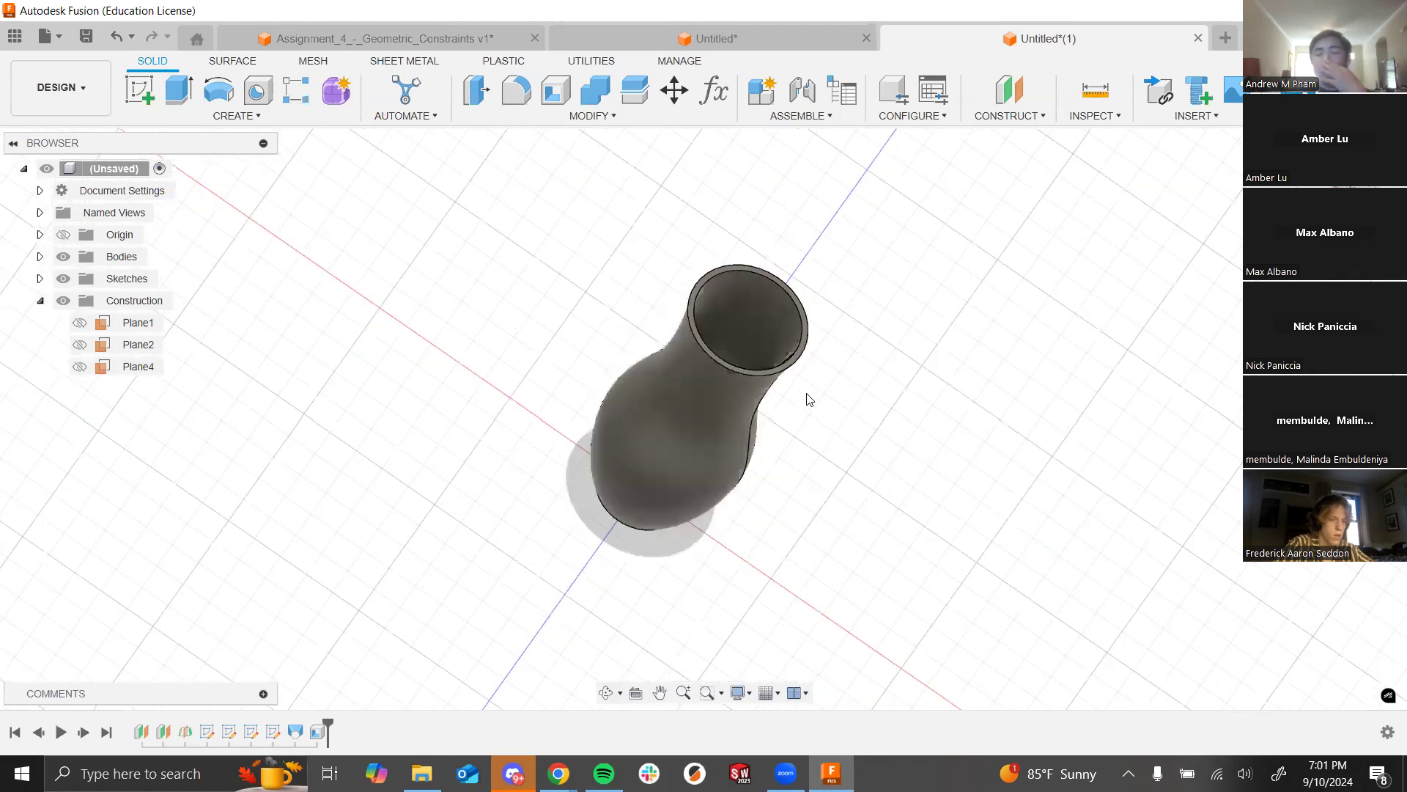
scroll(821, 360, up, 1)
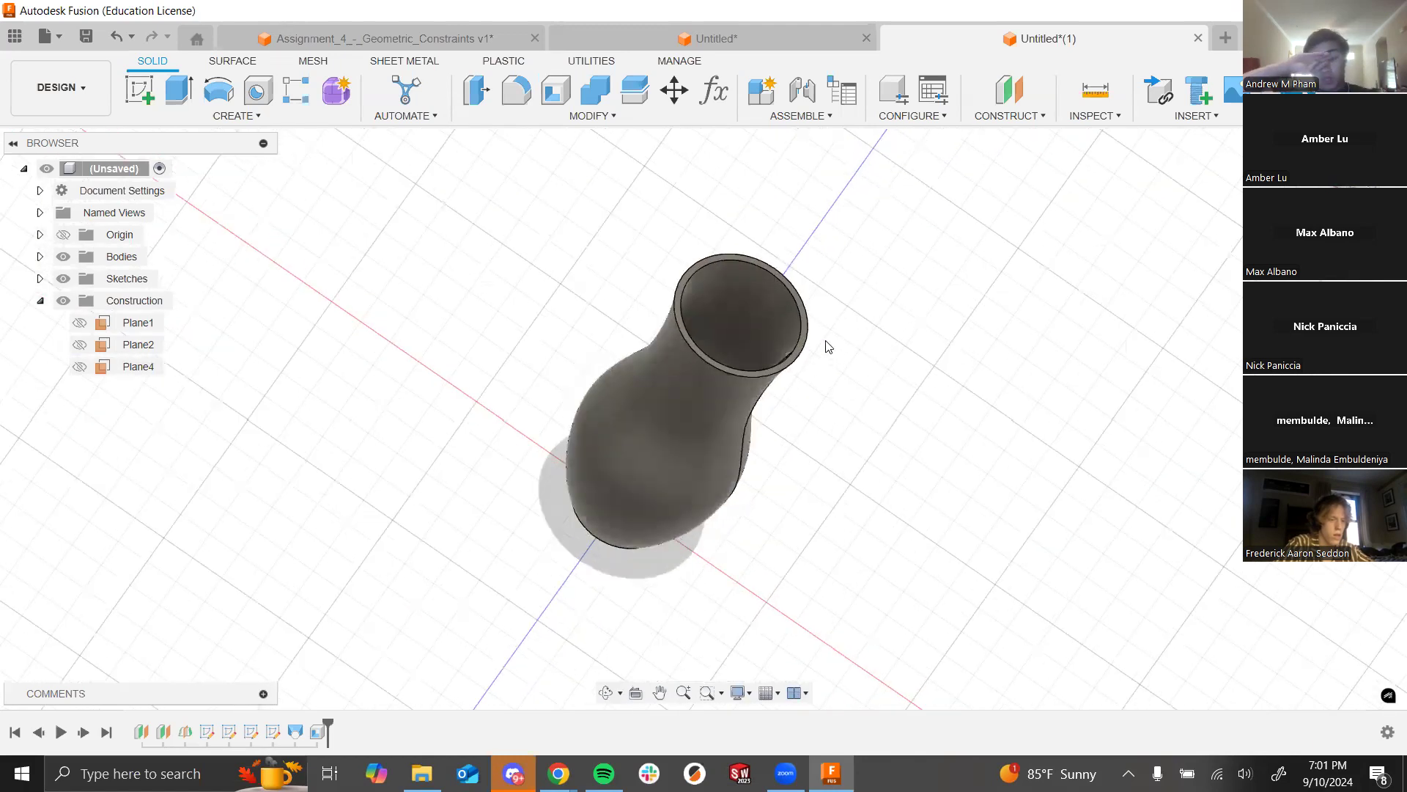
Step: Glance at the lecture slide, then return to Fusion and start a Fillet on the vase
key(alt+Tab)
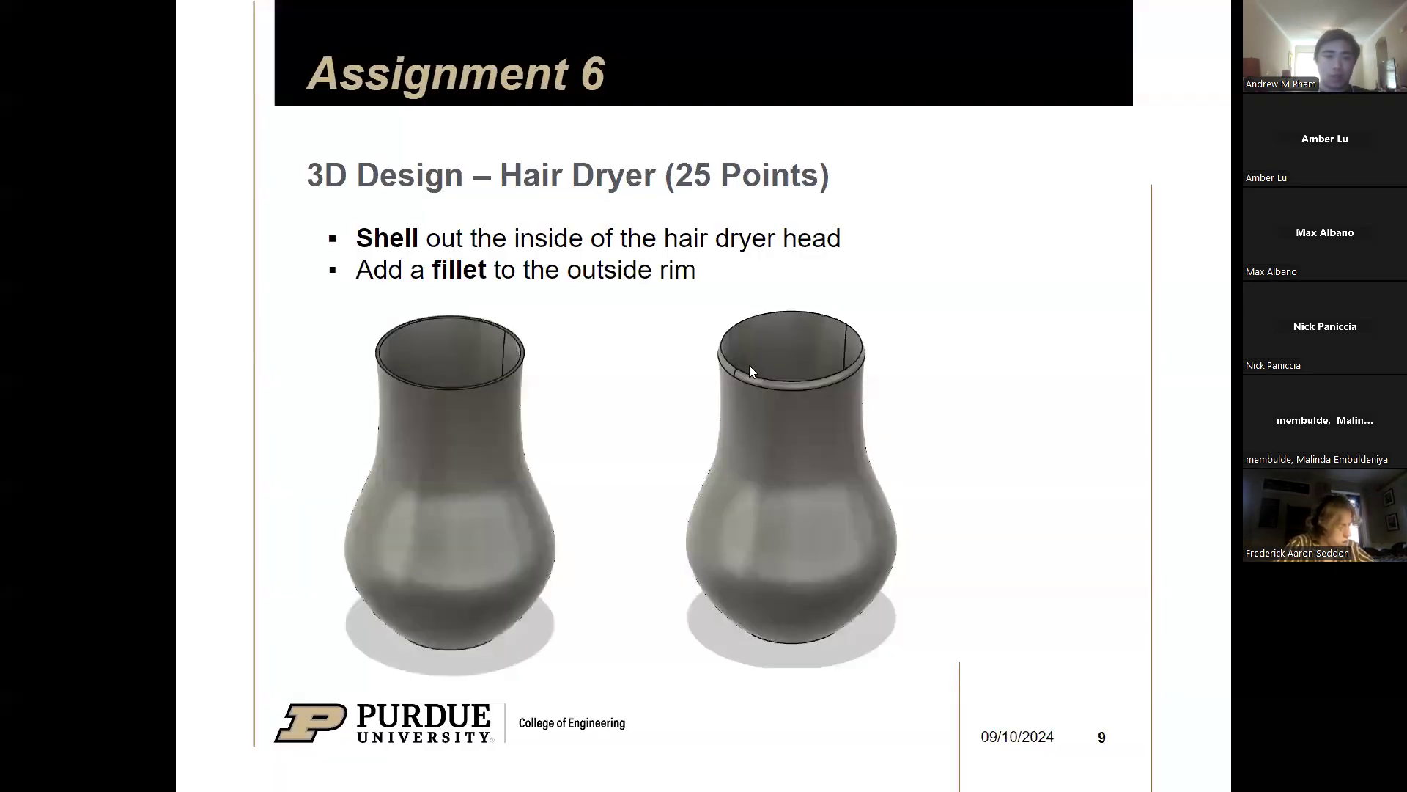
key(alt+Tab)
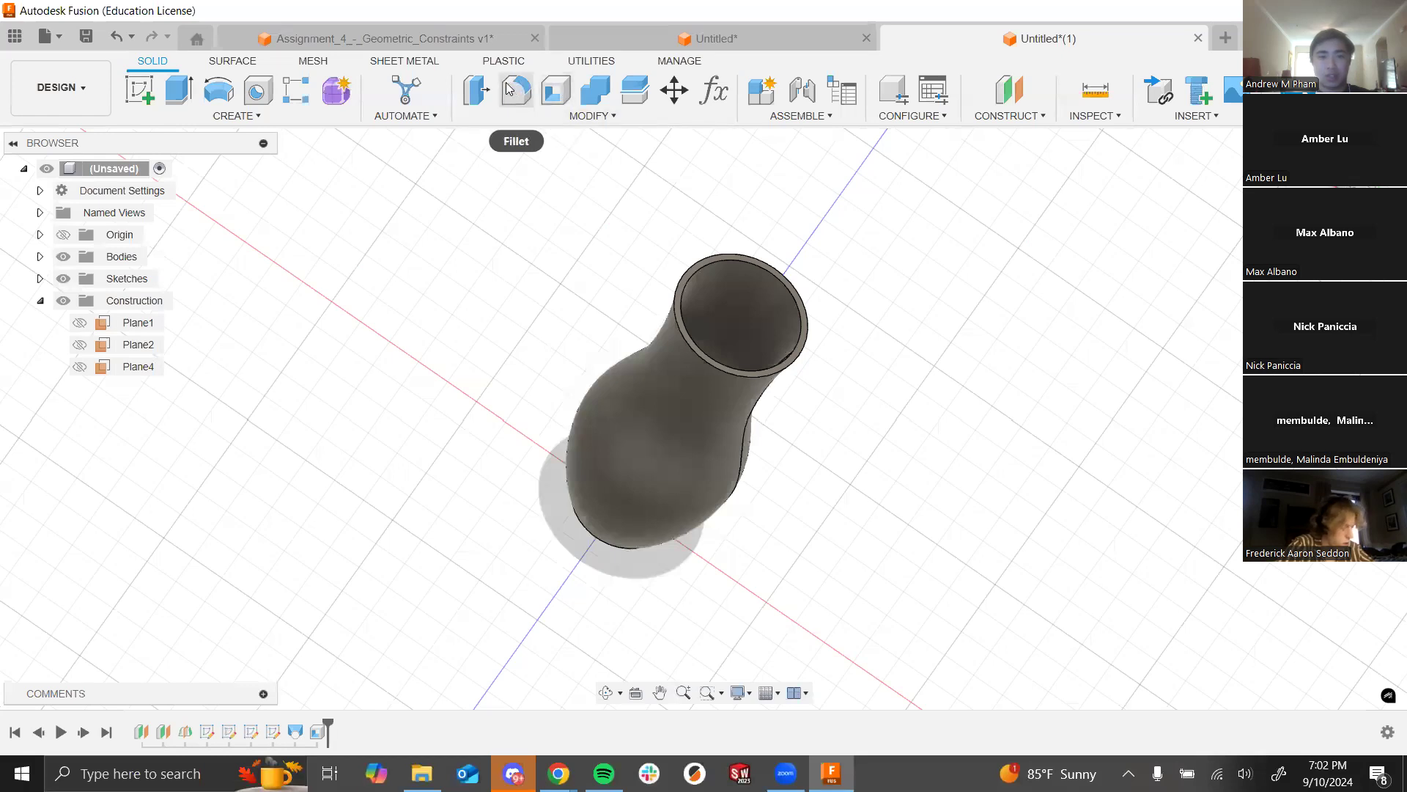
key(f)
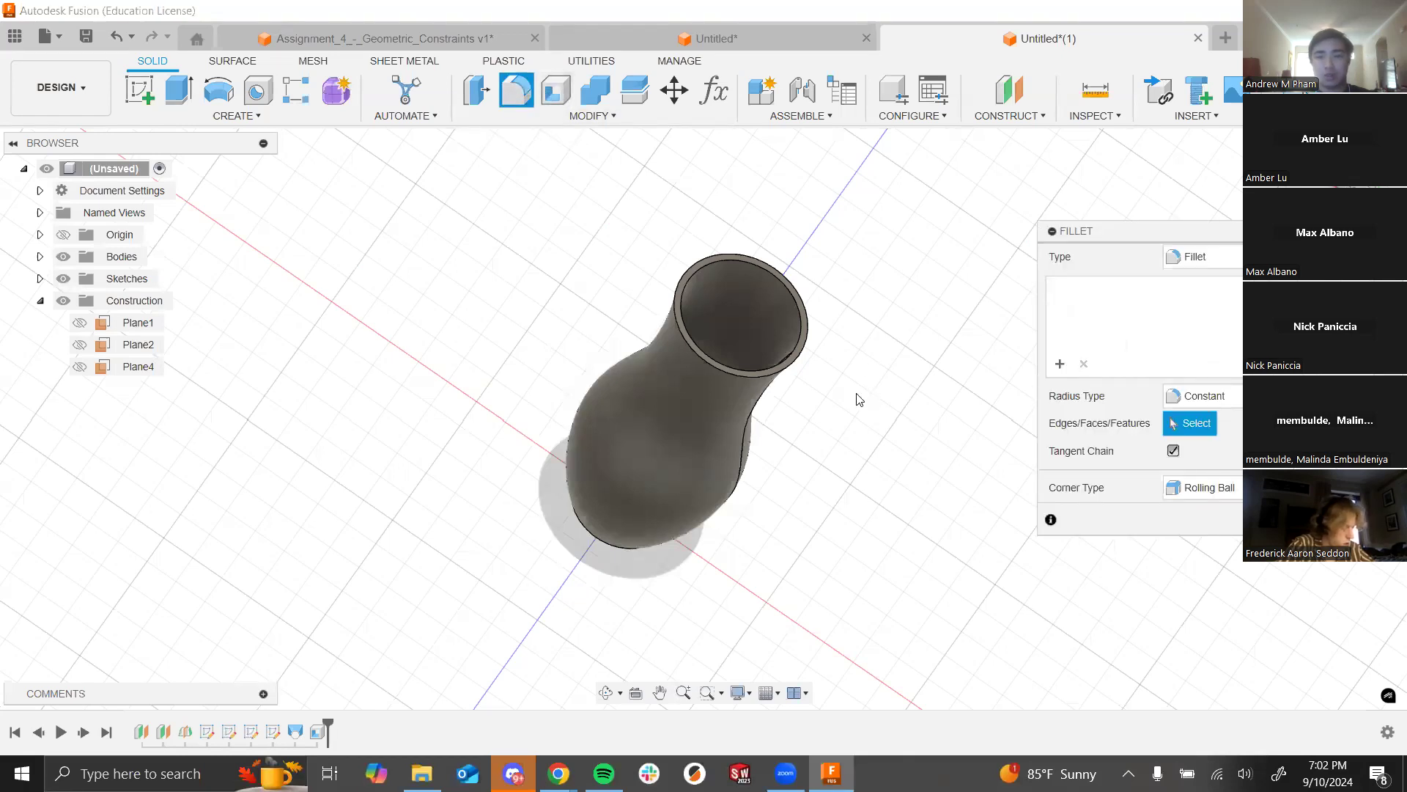
scroll(754, 352, up, 6)
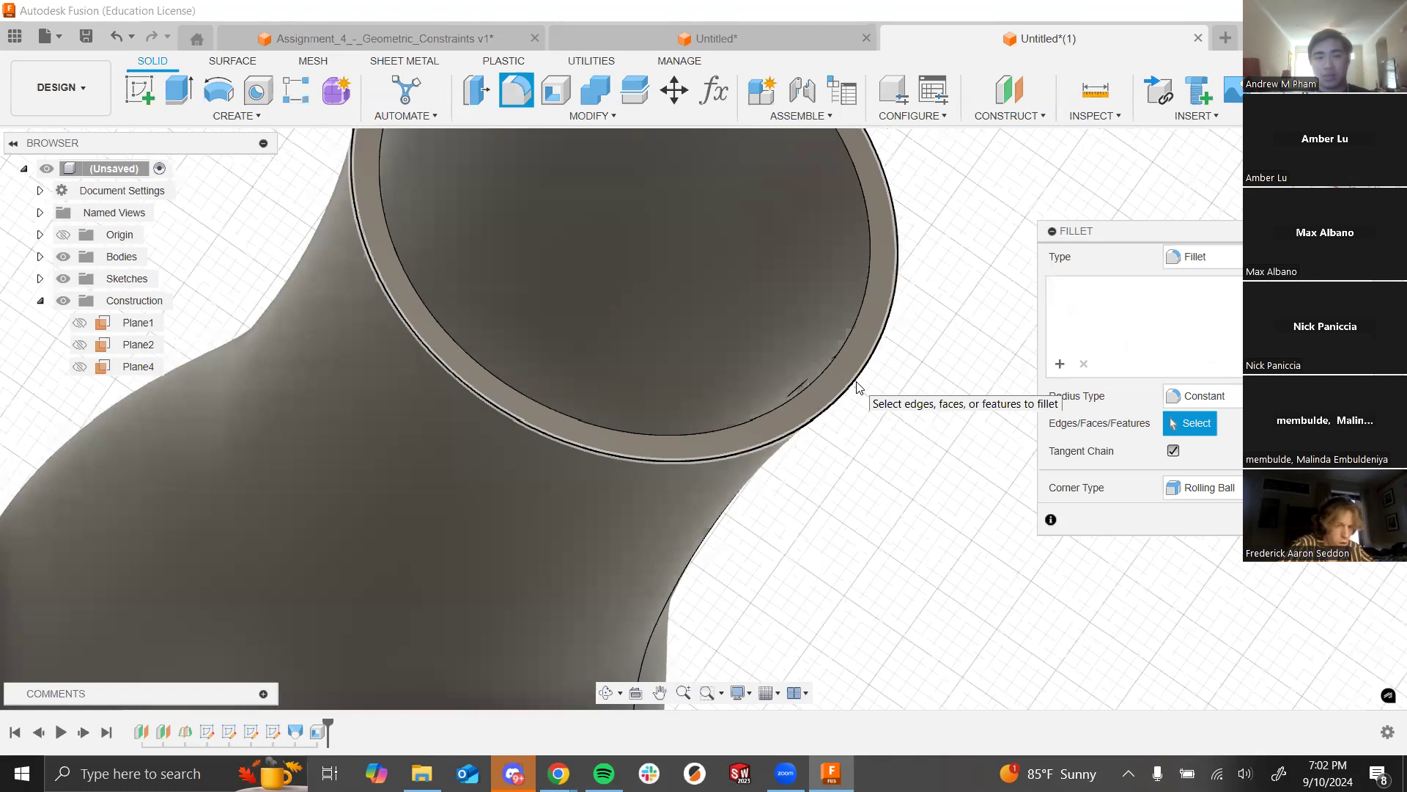
Step: Round the vase's outer rim edge with a 0.5 mm fillet radius
click(859, 387)
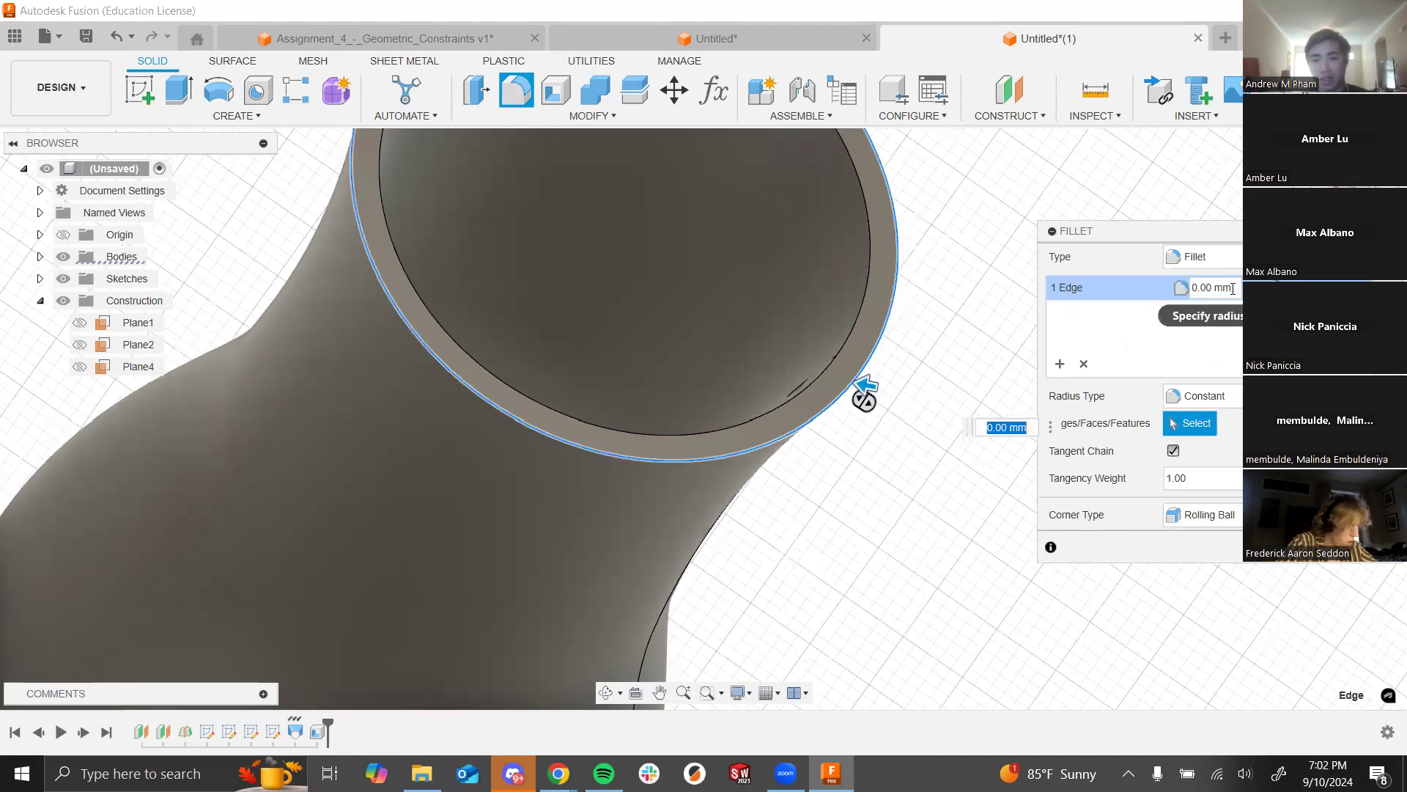
click(1127, 292)
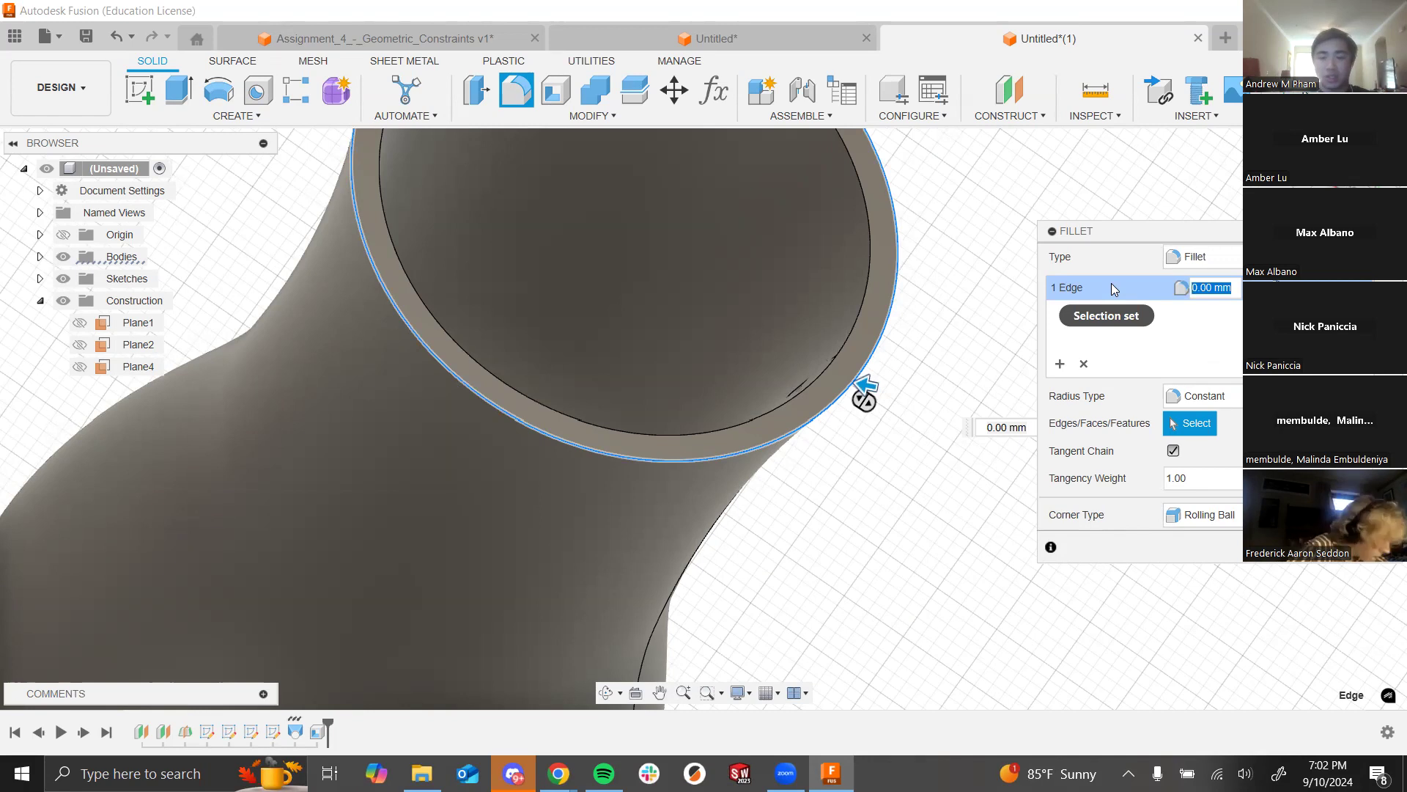
text(0.5)
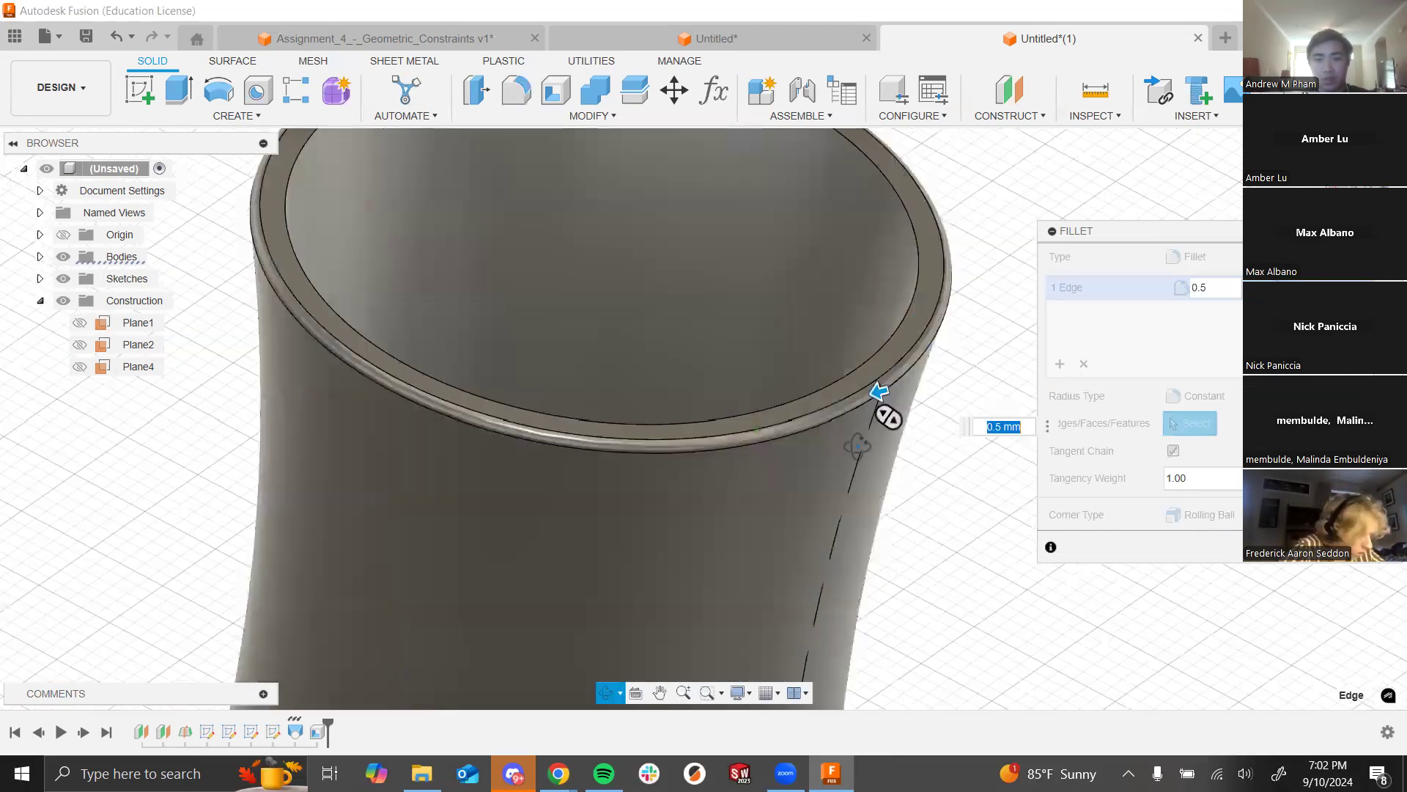
shift+middle_drag(895, 512, 895, 480)
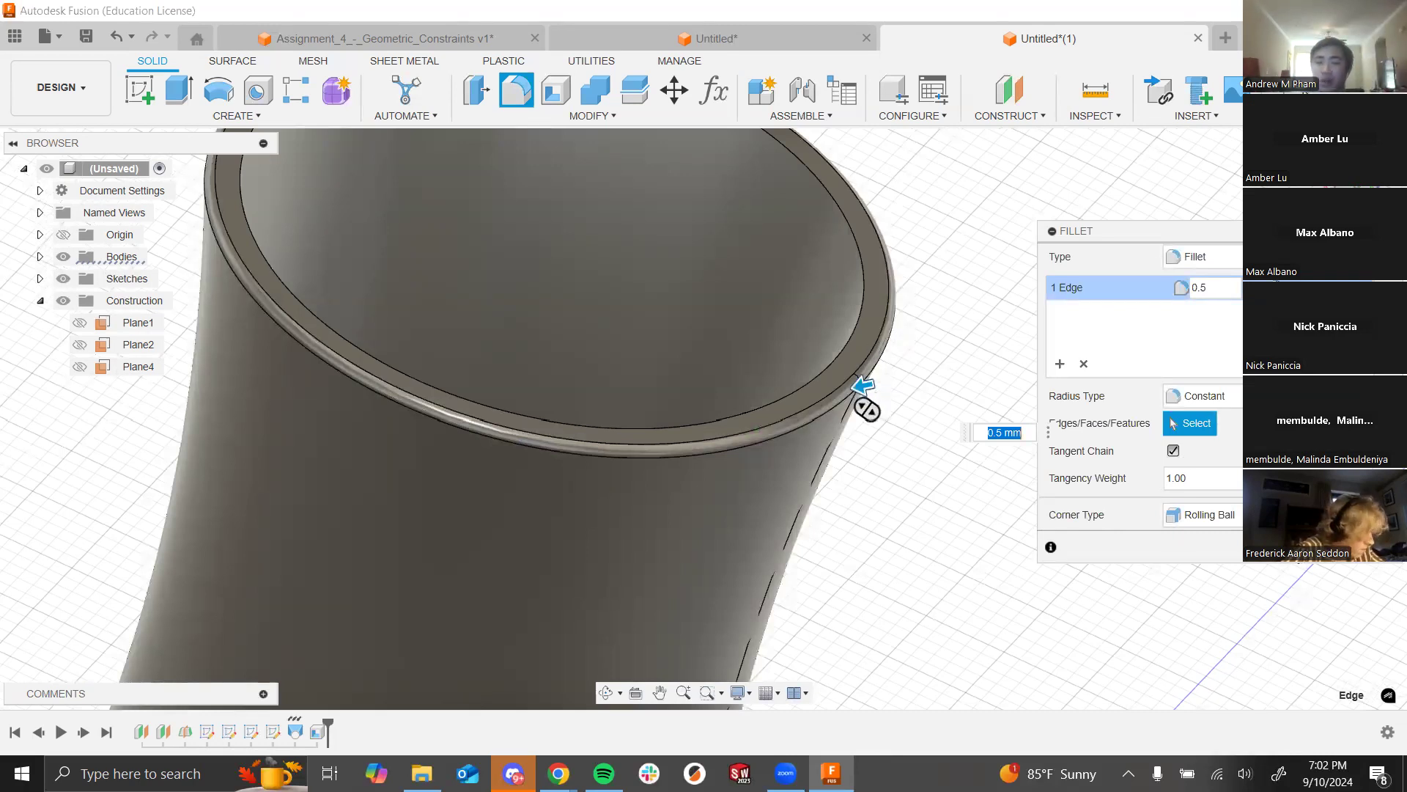
key(Return)
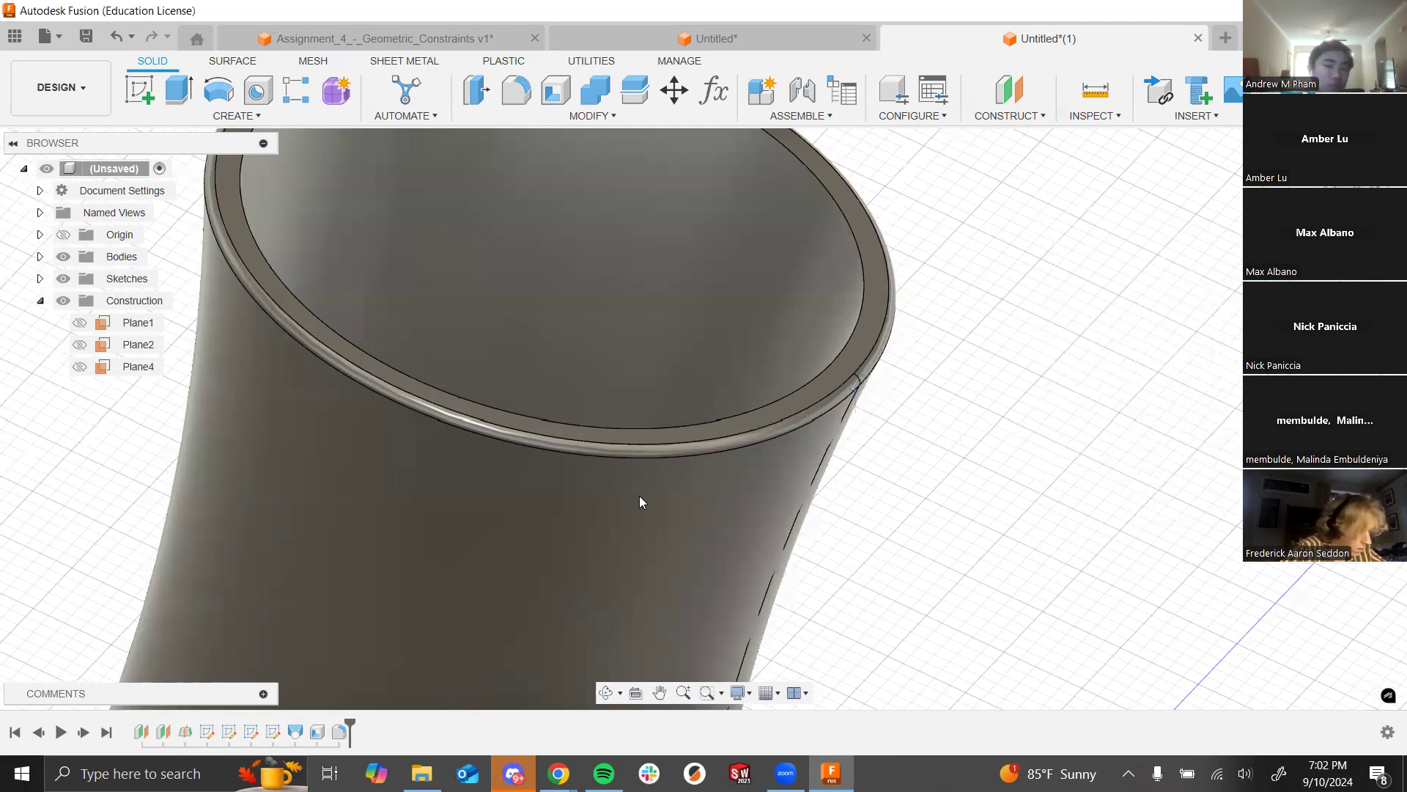
scroll(923, 411, down, 10)
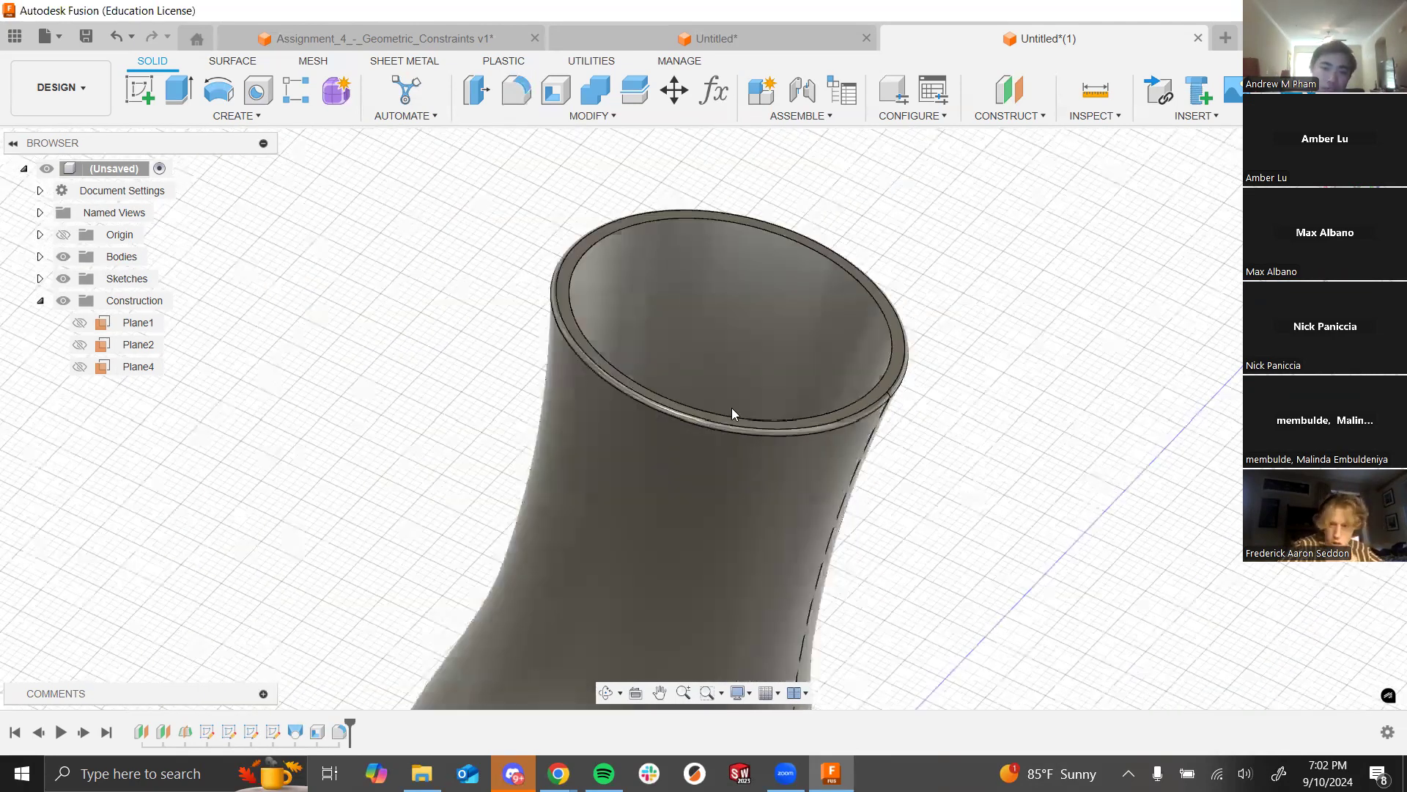
scroll(838, 519, down, 3)
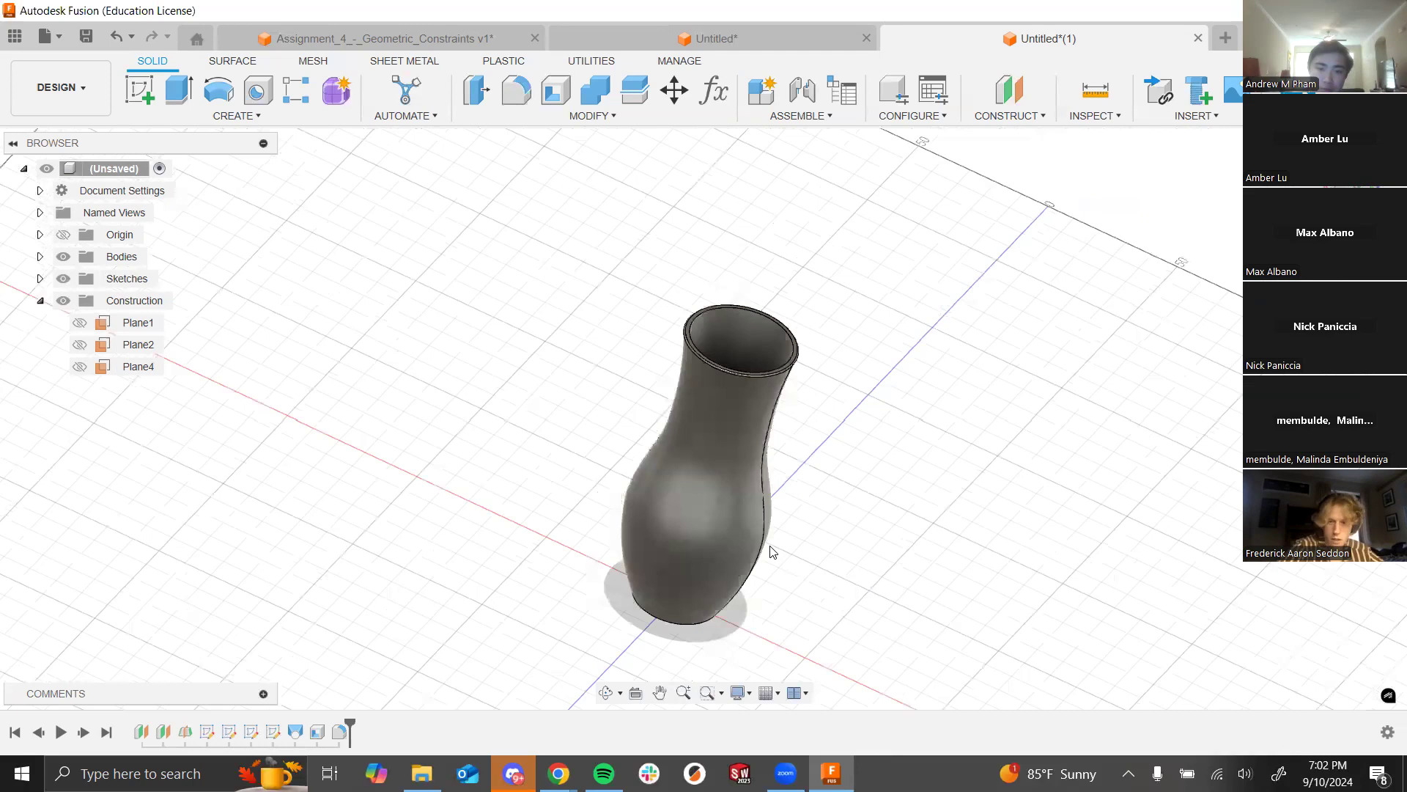
Step: Review slide 10 on the offset plane and handle, then bring up Construct options in Fusion
shift+middle_drag(798, 418, 866, 387)
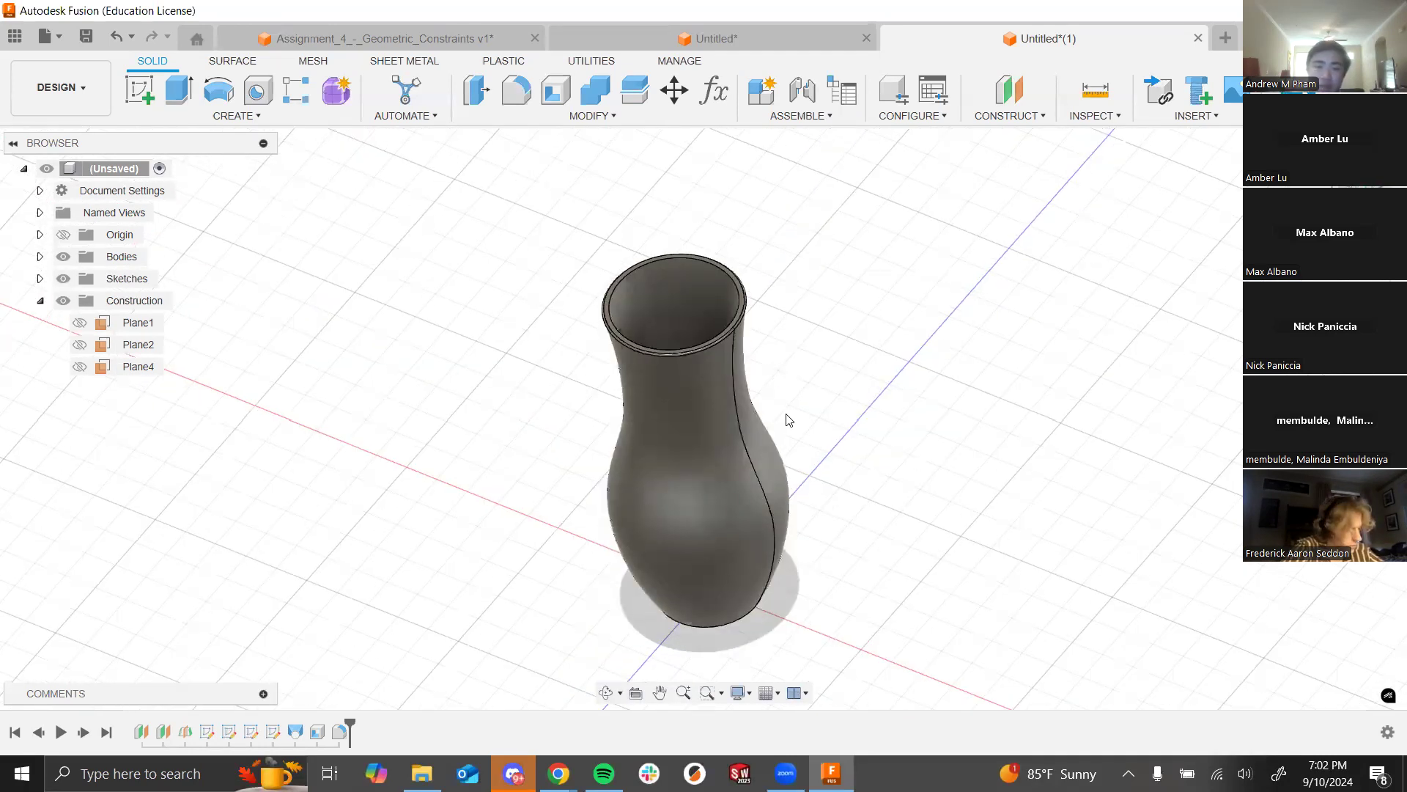
key(alt+Tab)
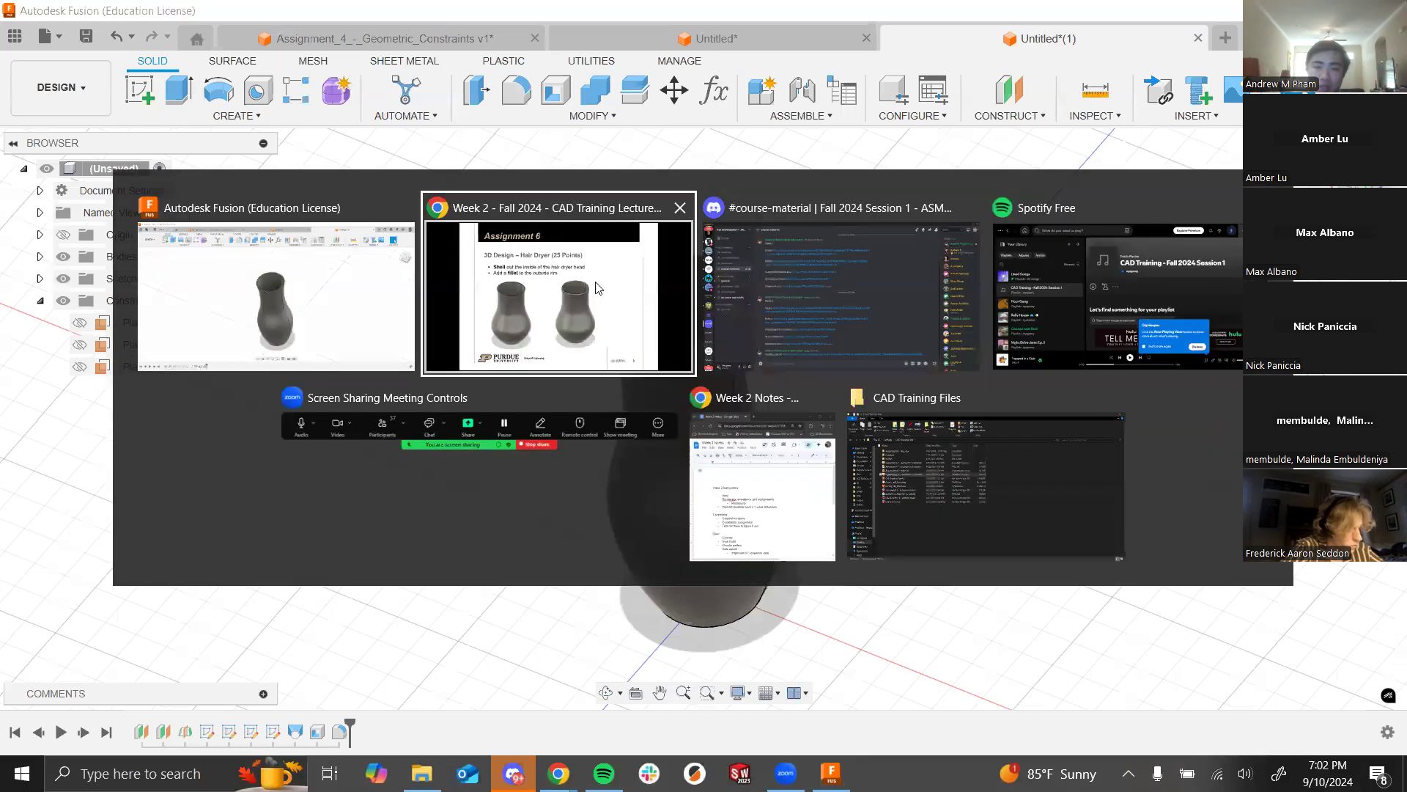
key(Right)
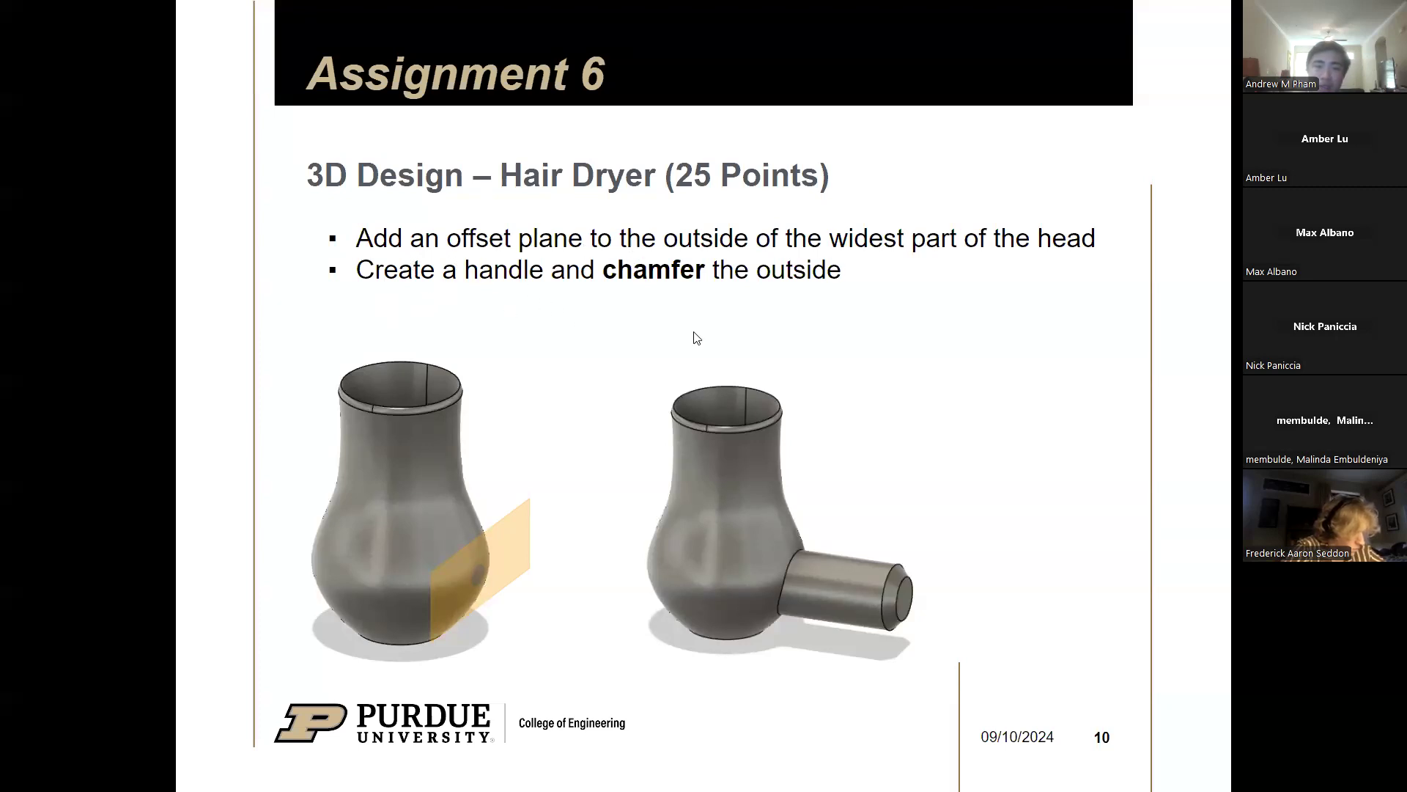
key(alt+Tab)
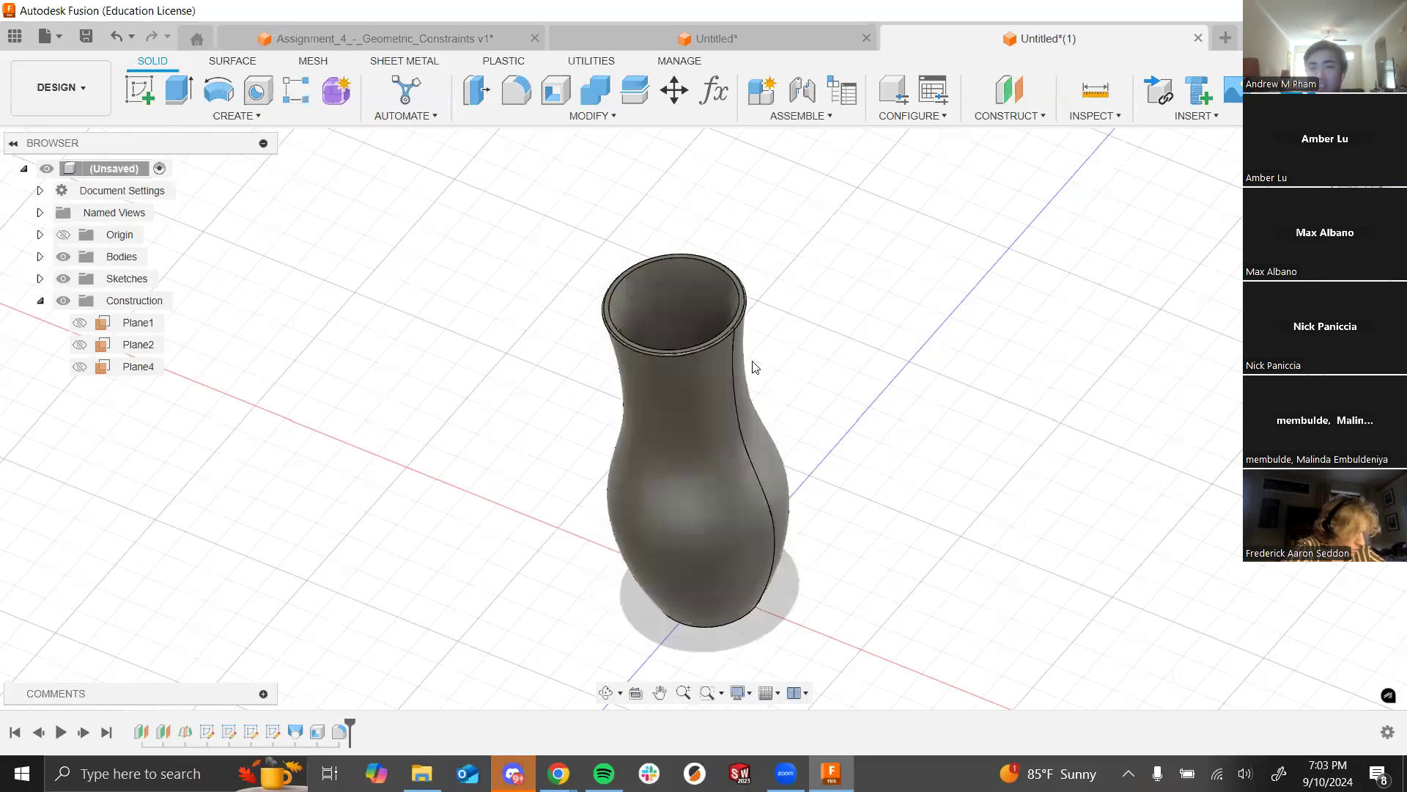
click(1029, 117)
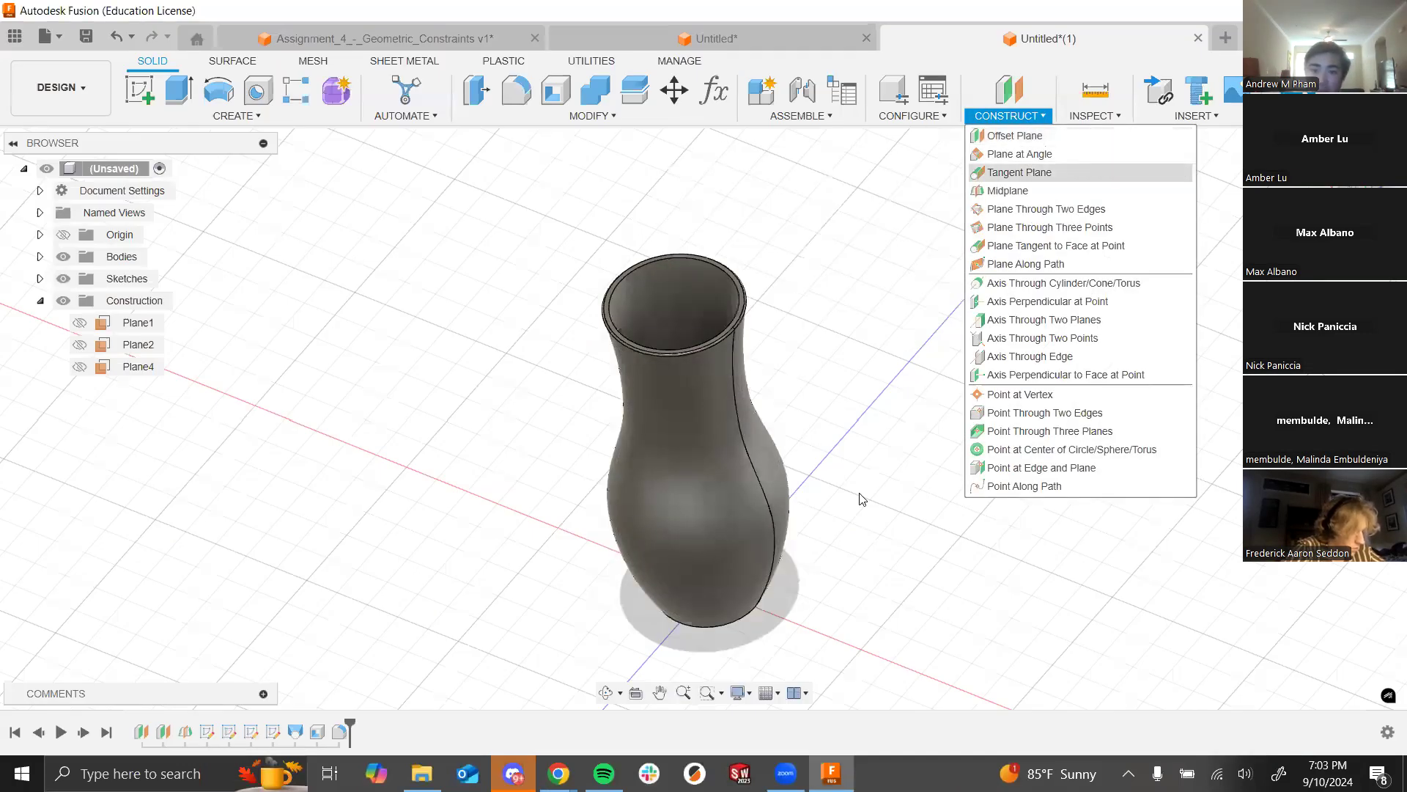
Step: Start an Offset Plane, after cancelling a tangent plane, and pick the YZ plane as its base
click(1058, 173)
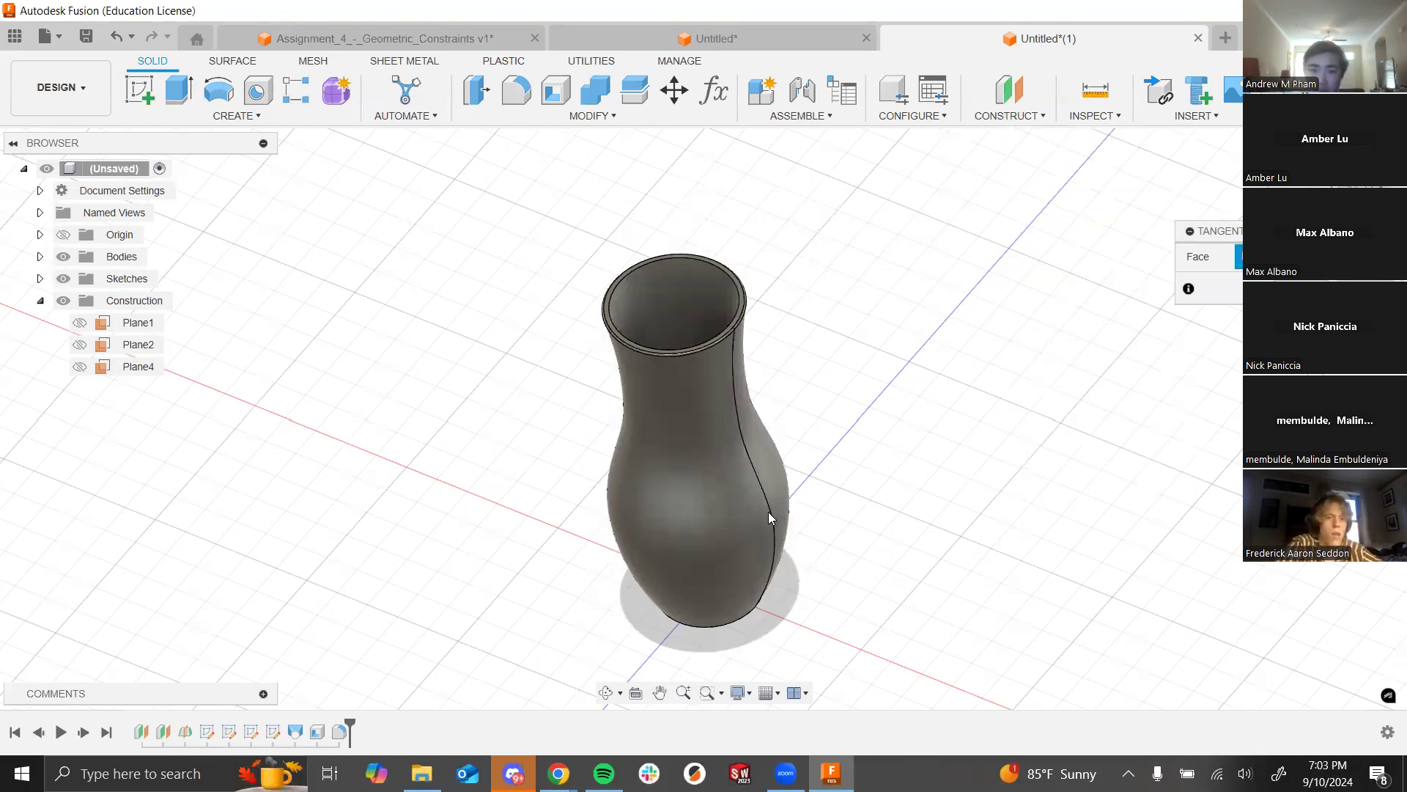
key(Escape)
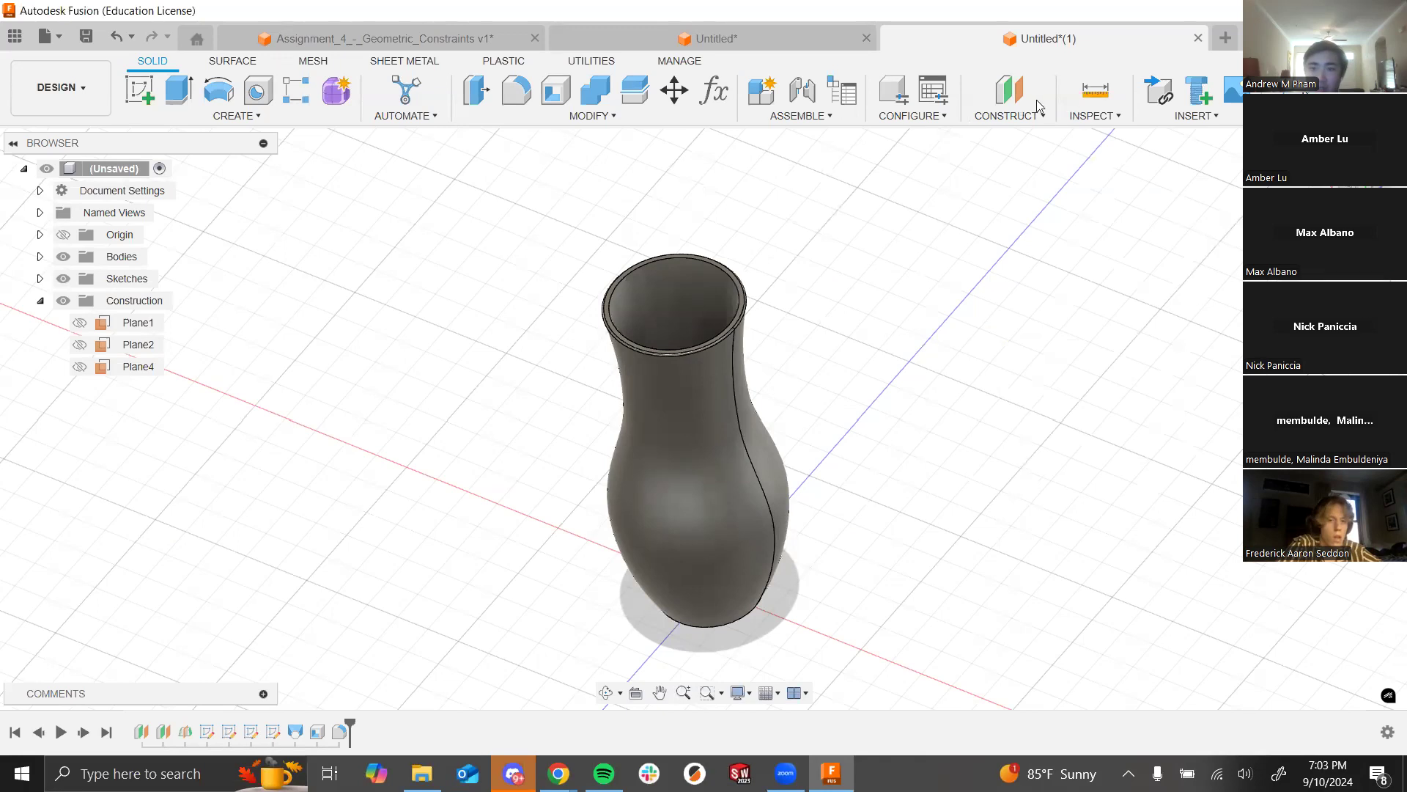
click(1022, 117)
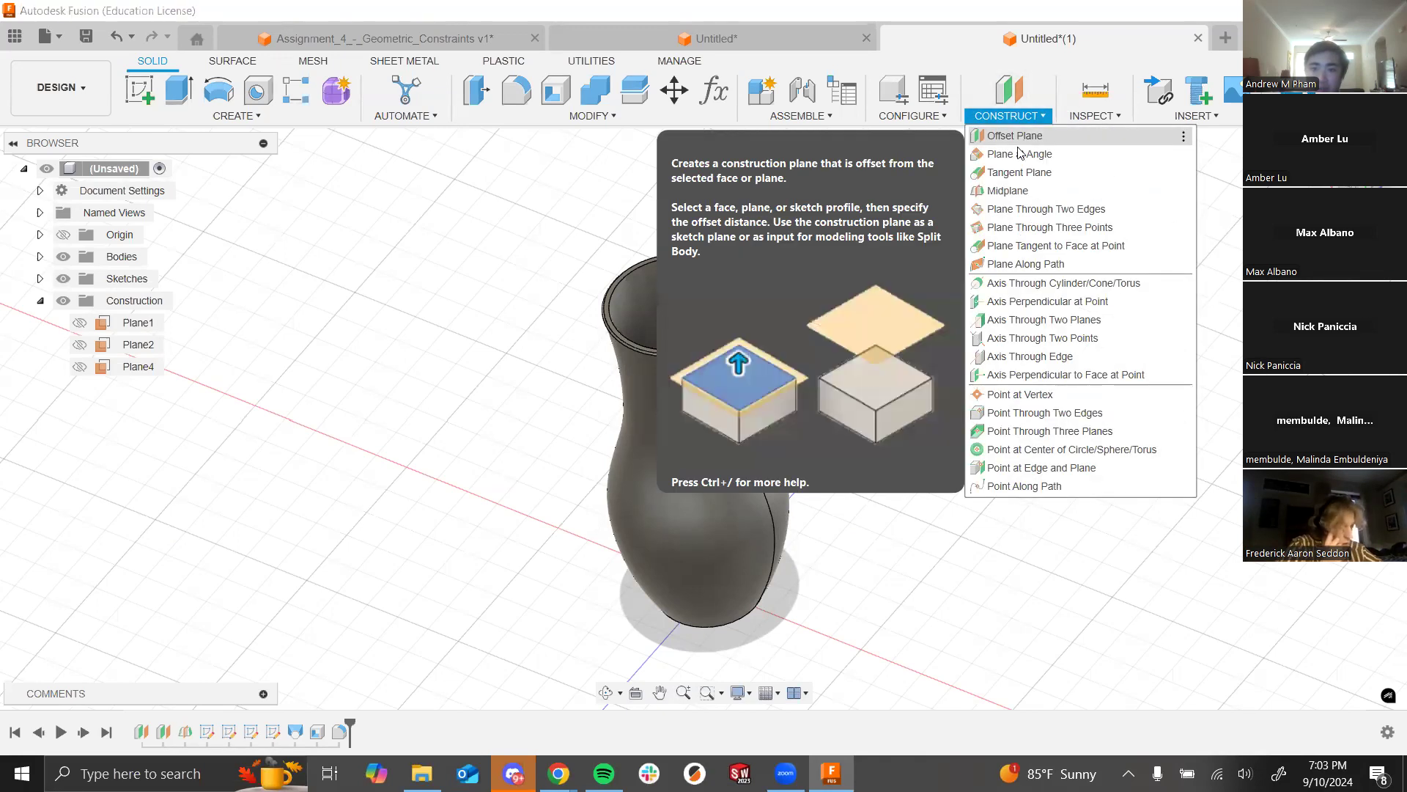
click(1017, 136)
scroll(550, 436, down, 2)
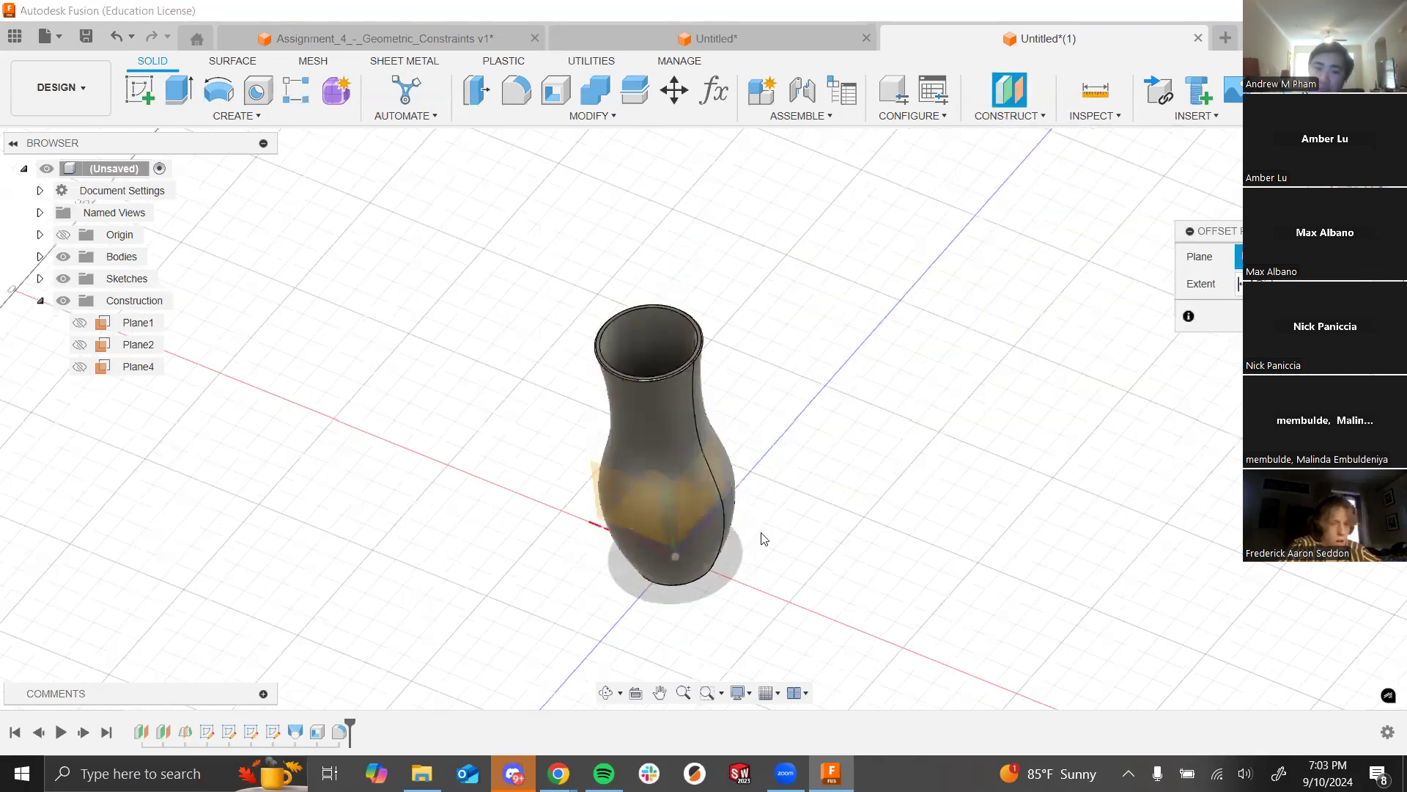
scroll(762, 536, down, 2)
shift+middle_drag(748, 485, 776, 518)
scroll(696, 500, up, 2)
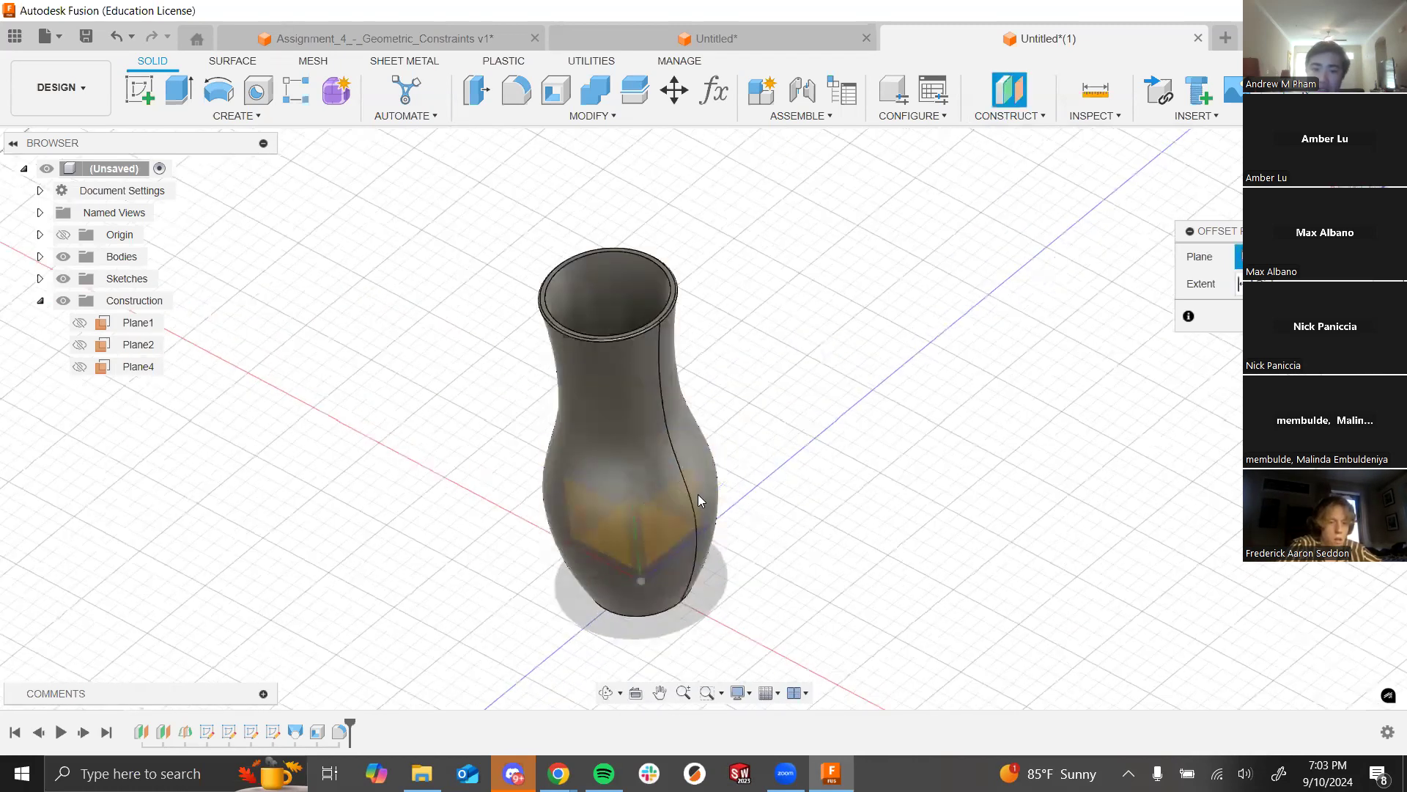
shift+middle_drag(944, 616, 739, 481)
click(737, 480)
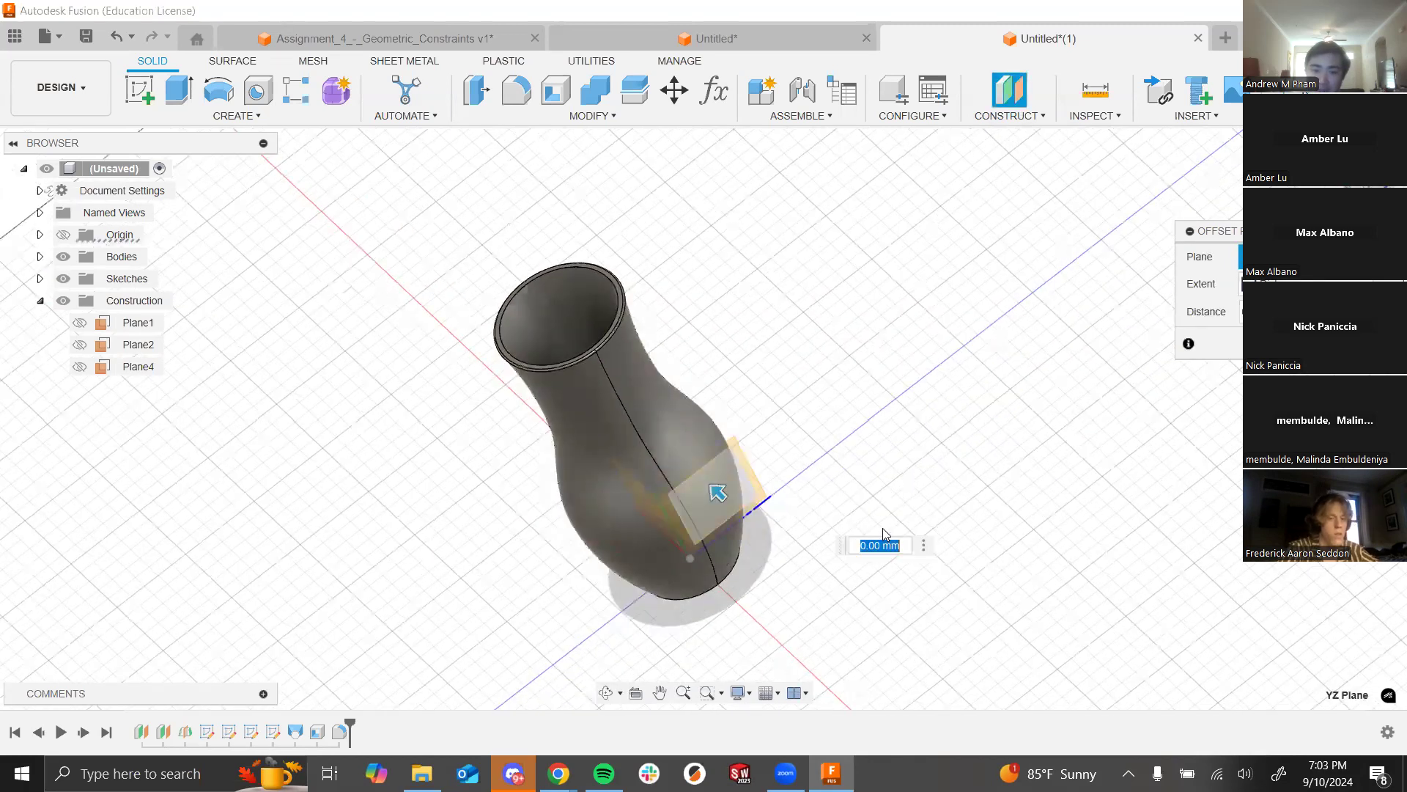
Step: Set the offset distance to -30 mm and create Plane5 beside the vase
shift+middle_drag(927, 462, 940, 499)
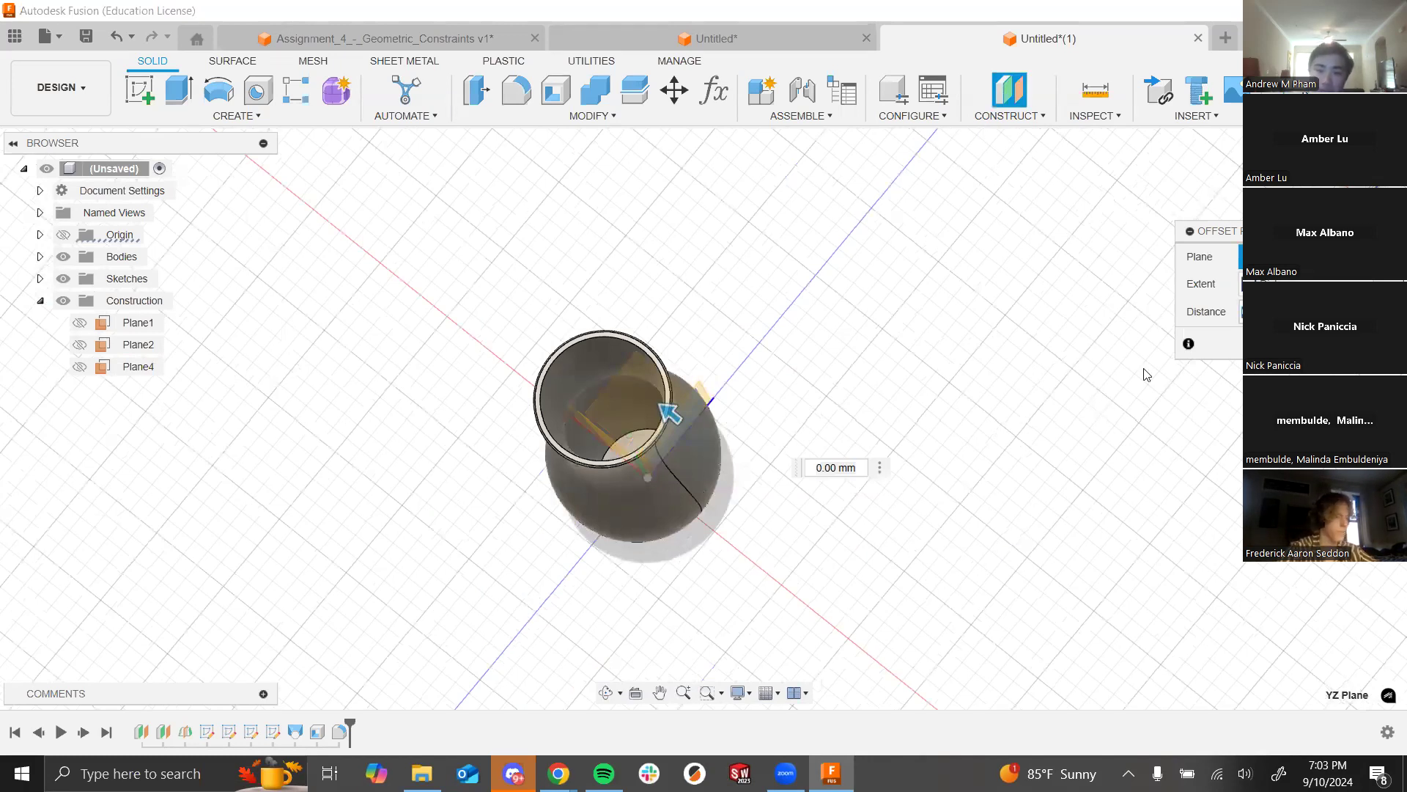
text(10)
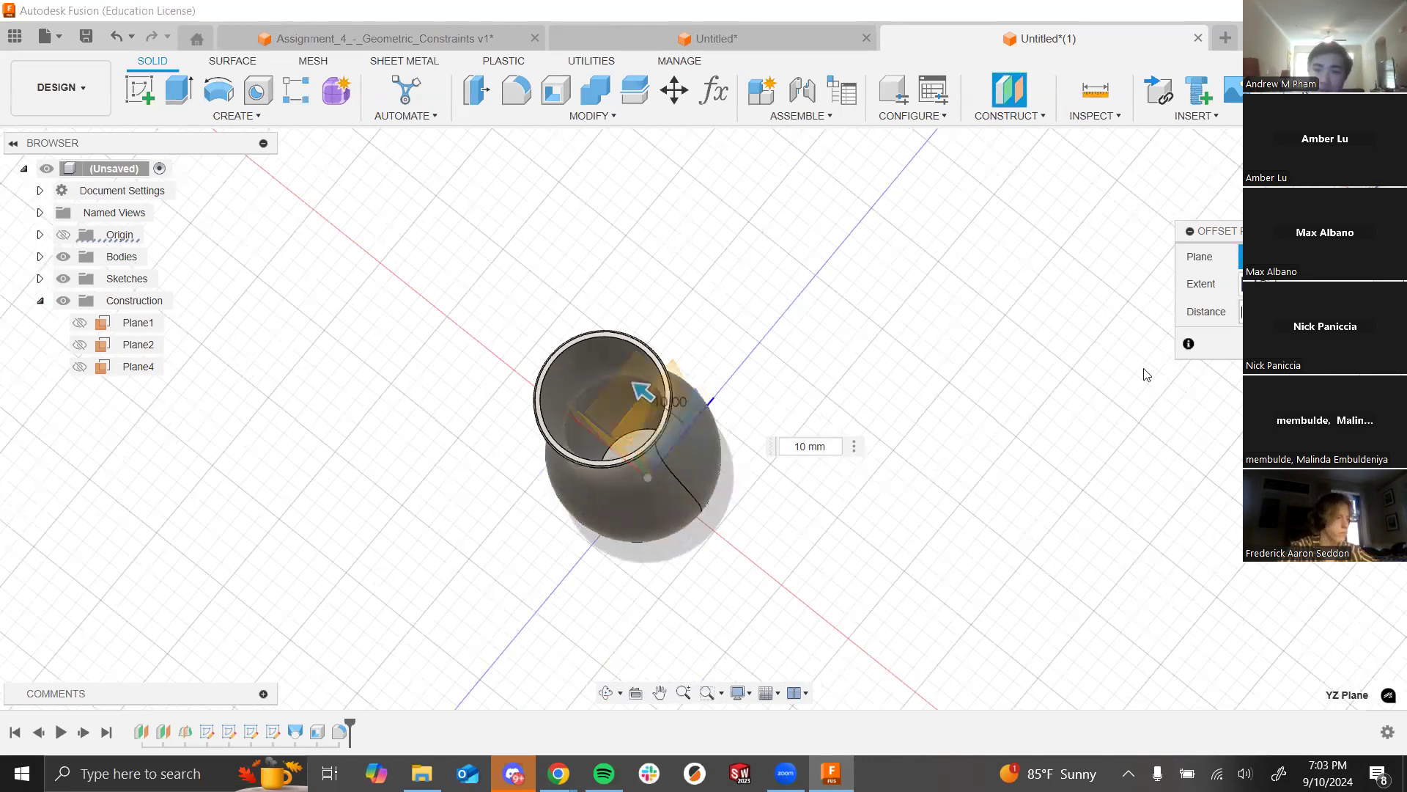
text(-50)
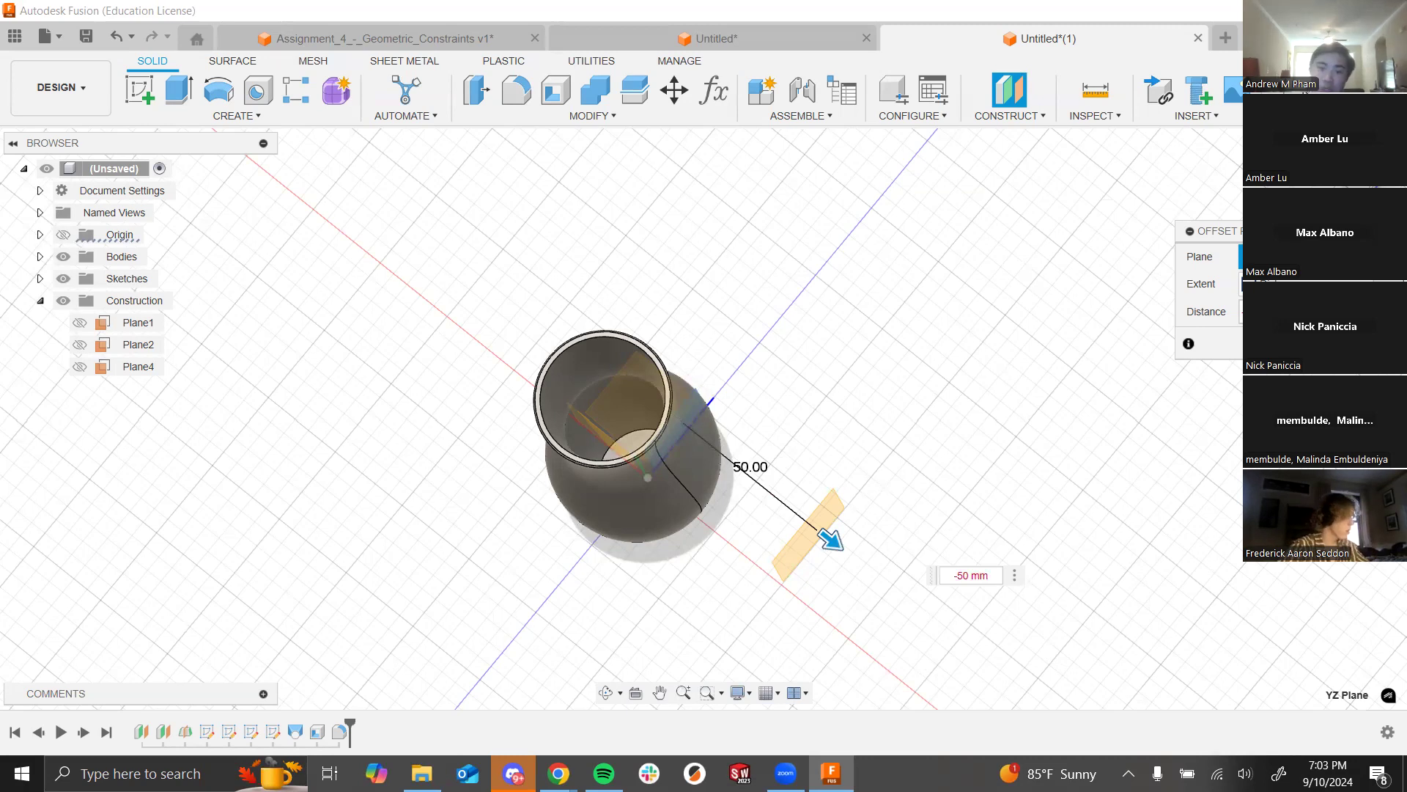
key(BackSpace)
key(BackSpace)
text(40)
shift+middle_drag(724, 552, 920, 305)
scroll(786, 480, up, 3)
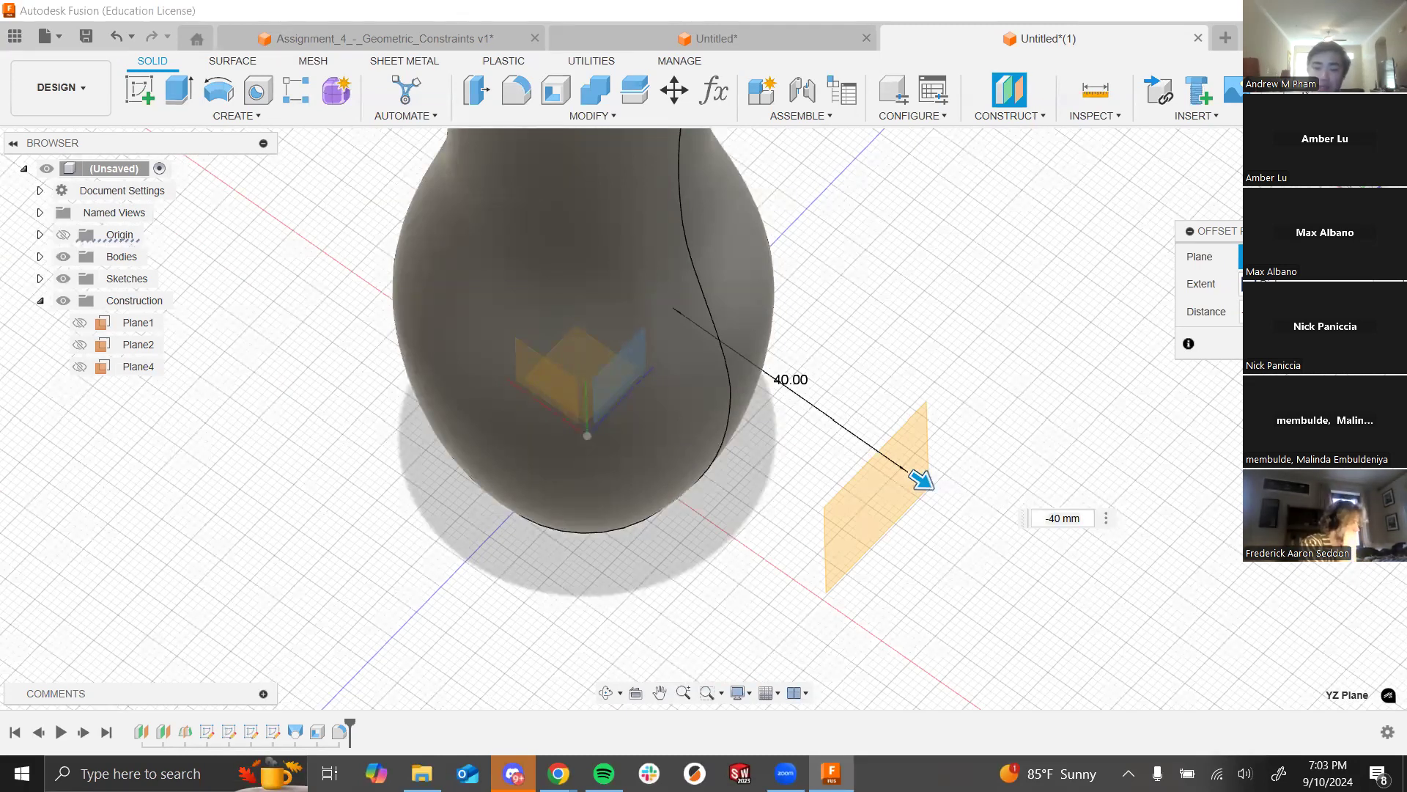
text(-30)
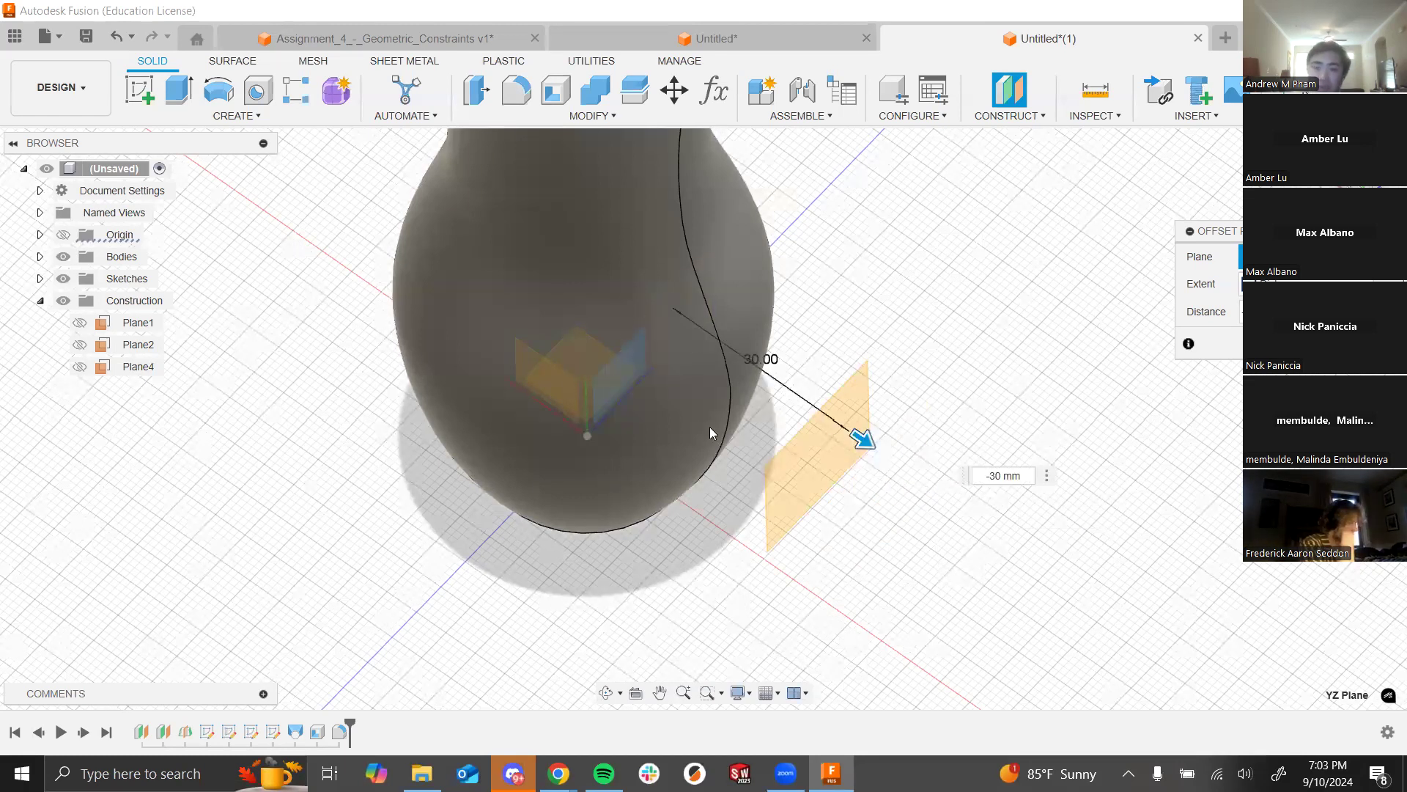
shift+middle_drag(904, 408, 911, 376)
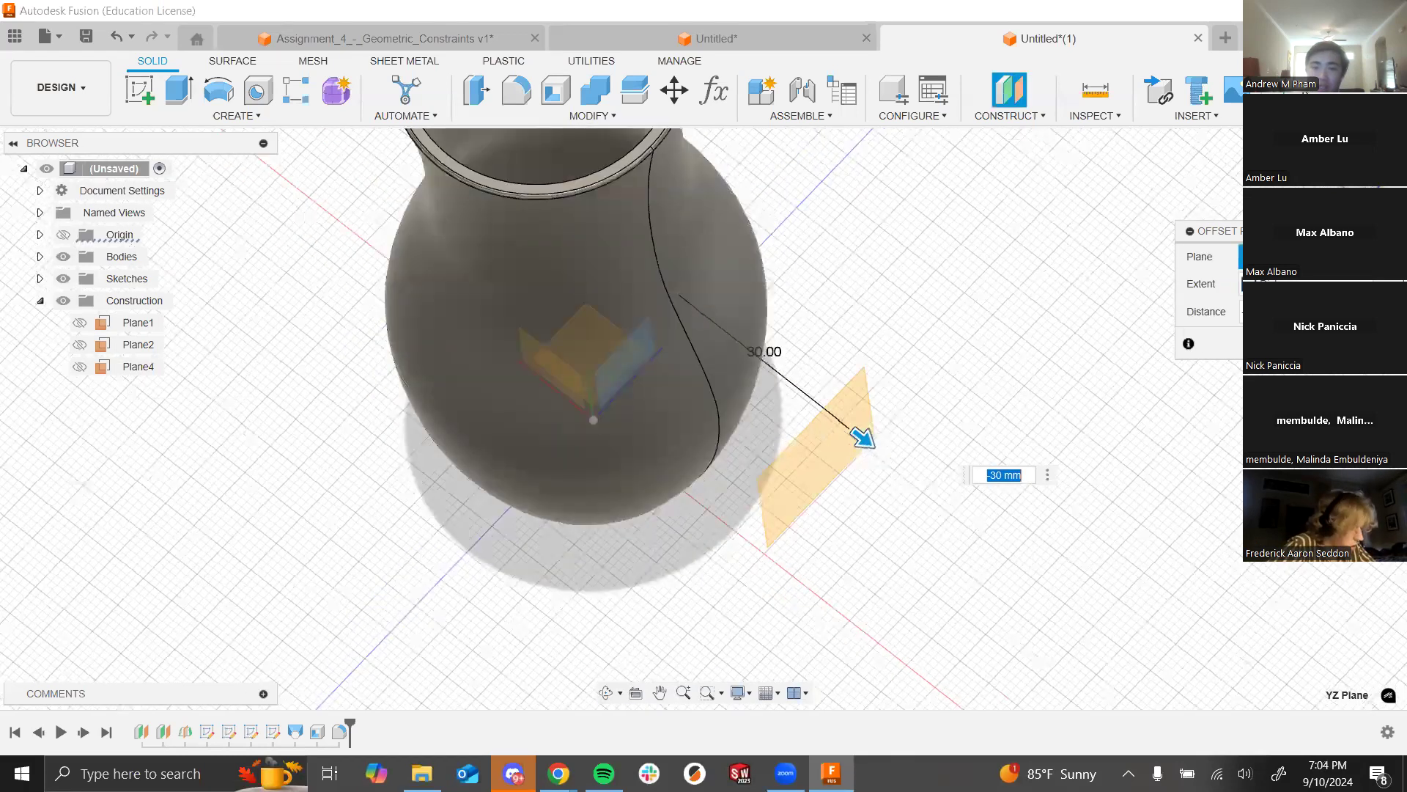
key(Return)
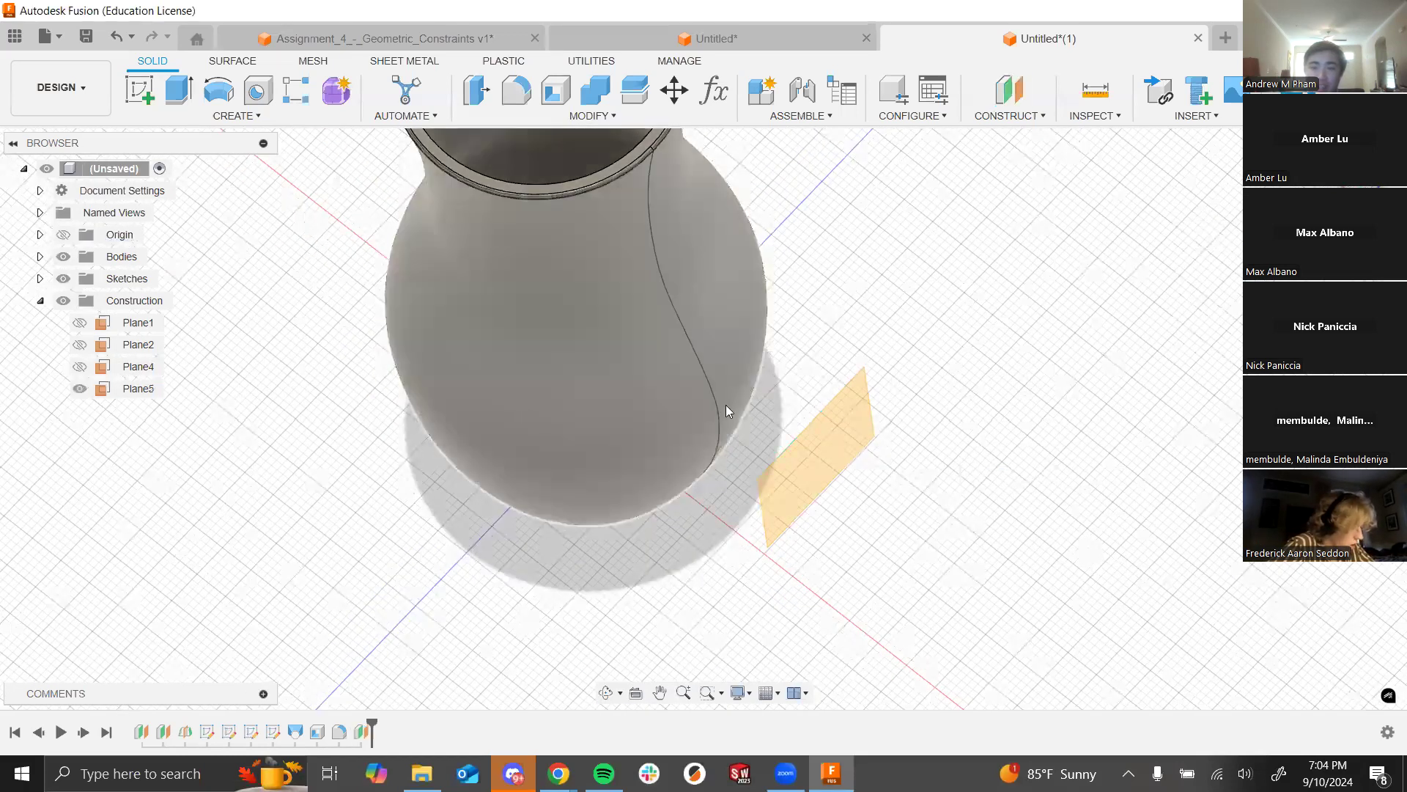
shift+middle_drag(725, 405, 1008, 428)
shift+middle_drag(849, 377, 821, 359)
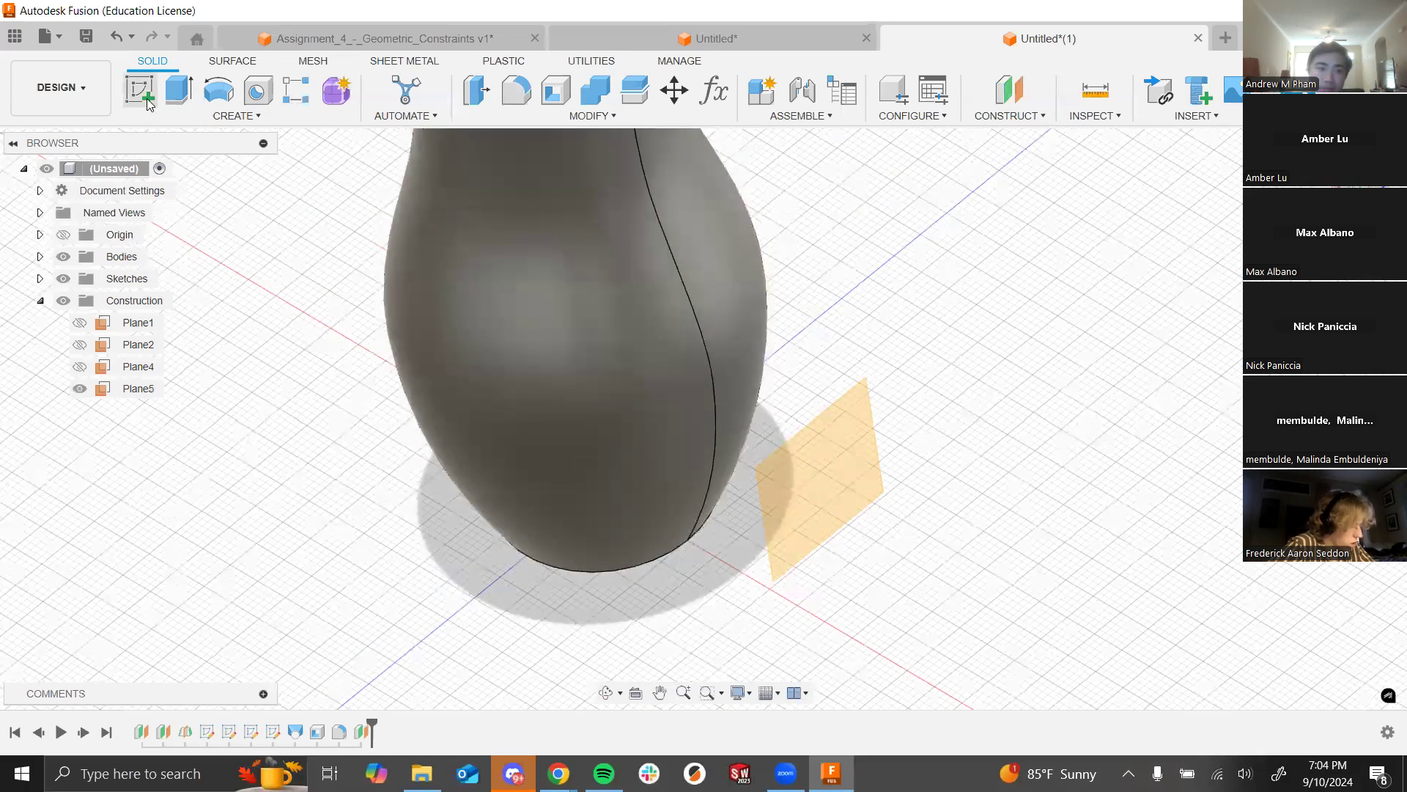
Step: Draw a circle in a new sketch on Plane5
click(143, 94)
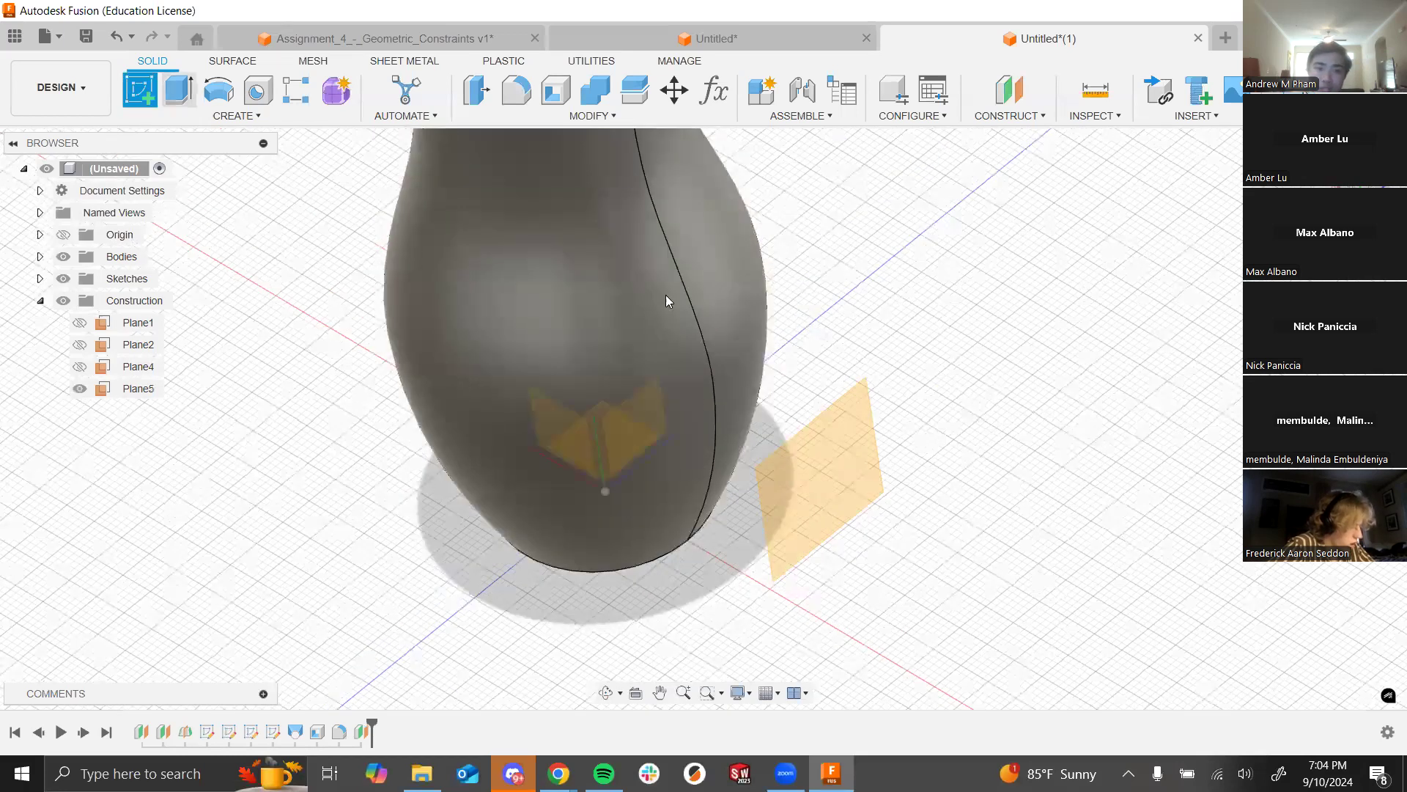
click(849, 460)
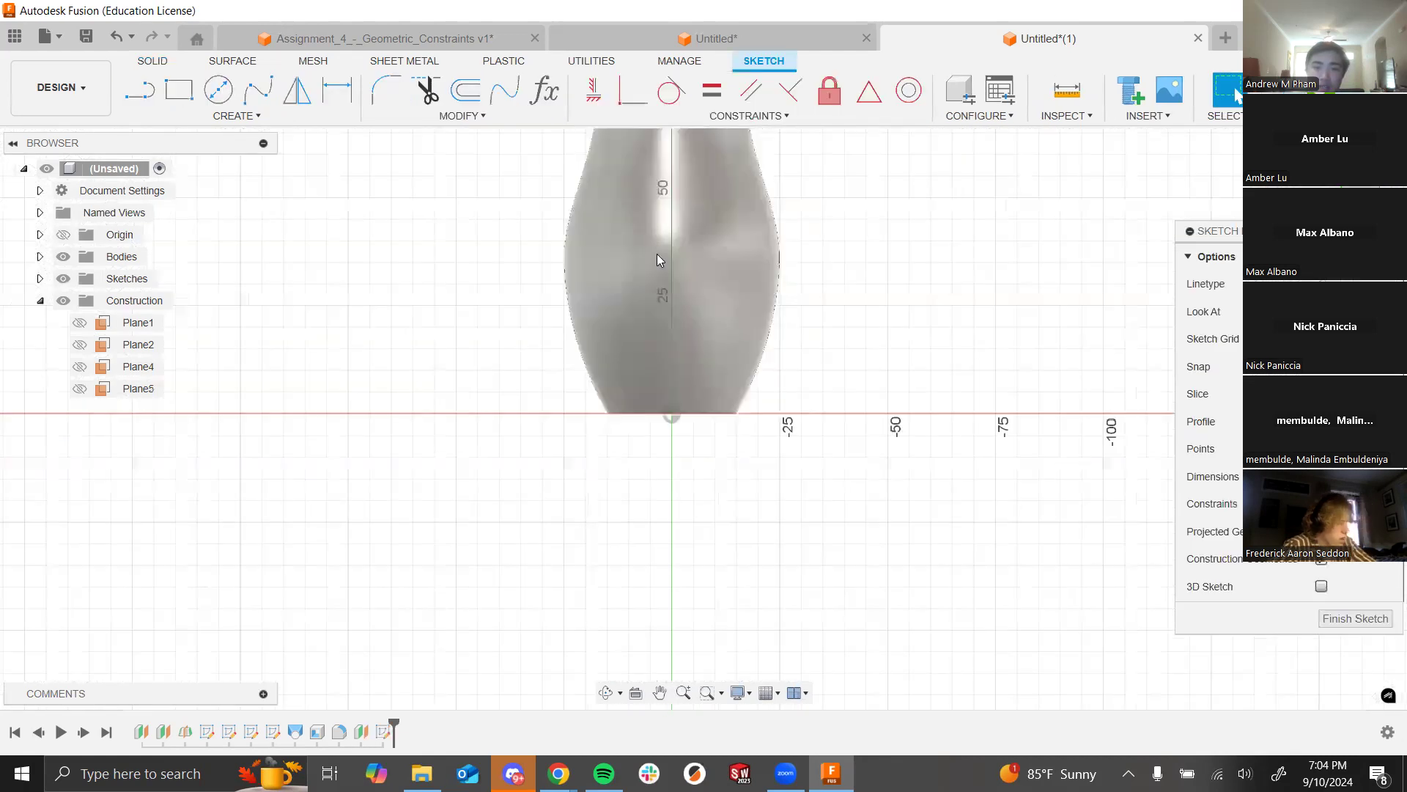
key(c)
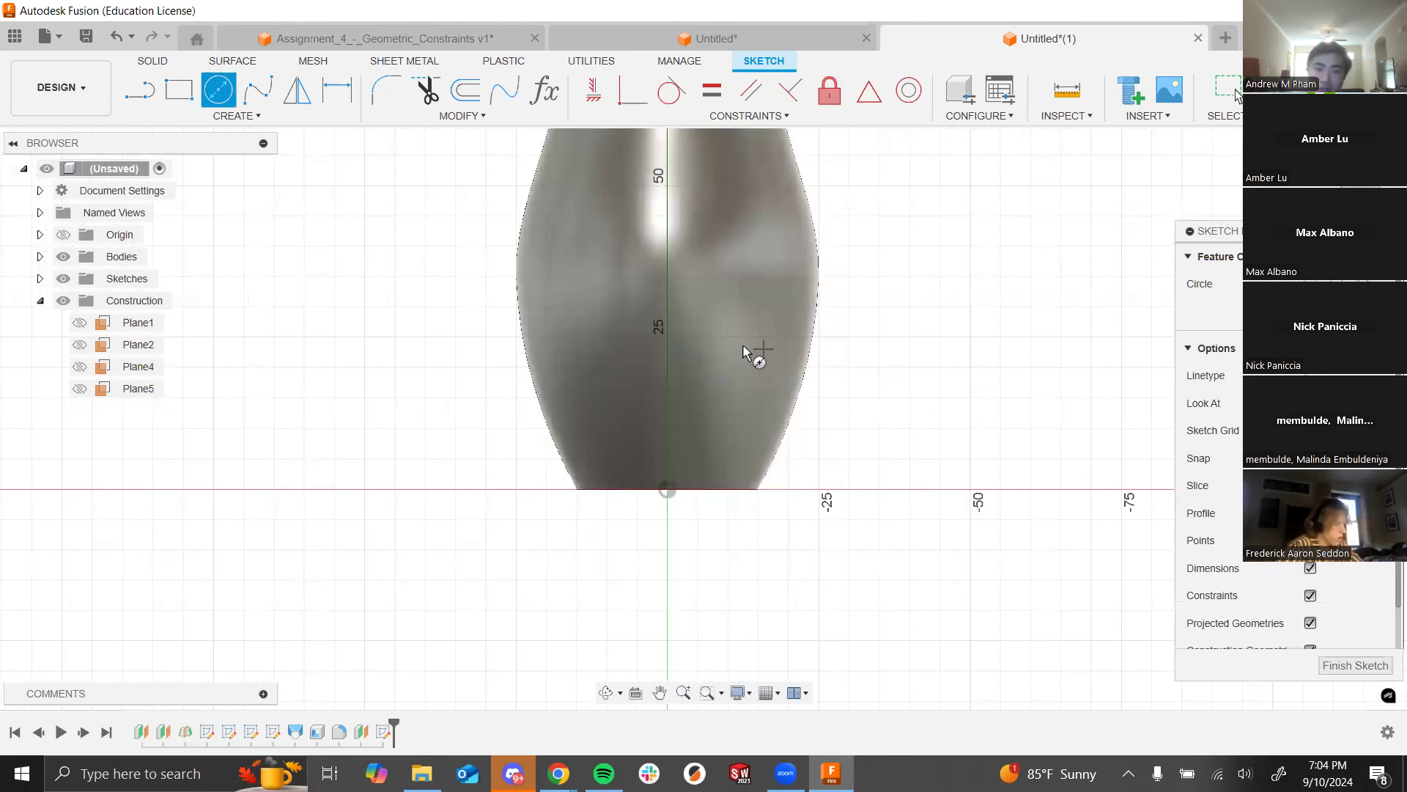
click(667, 366)
click(756, 386)
key(Escape)
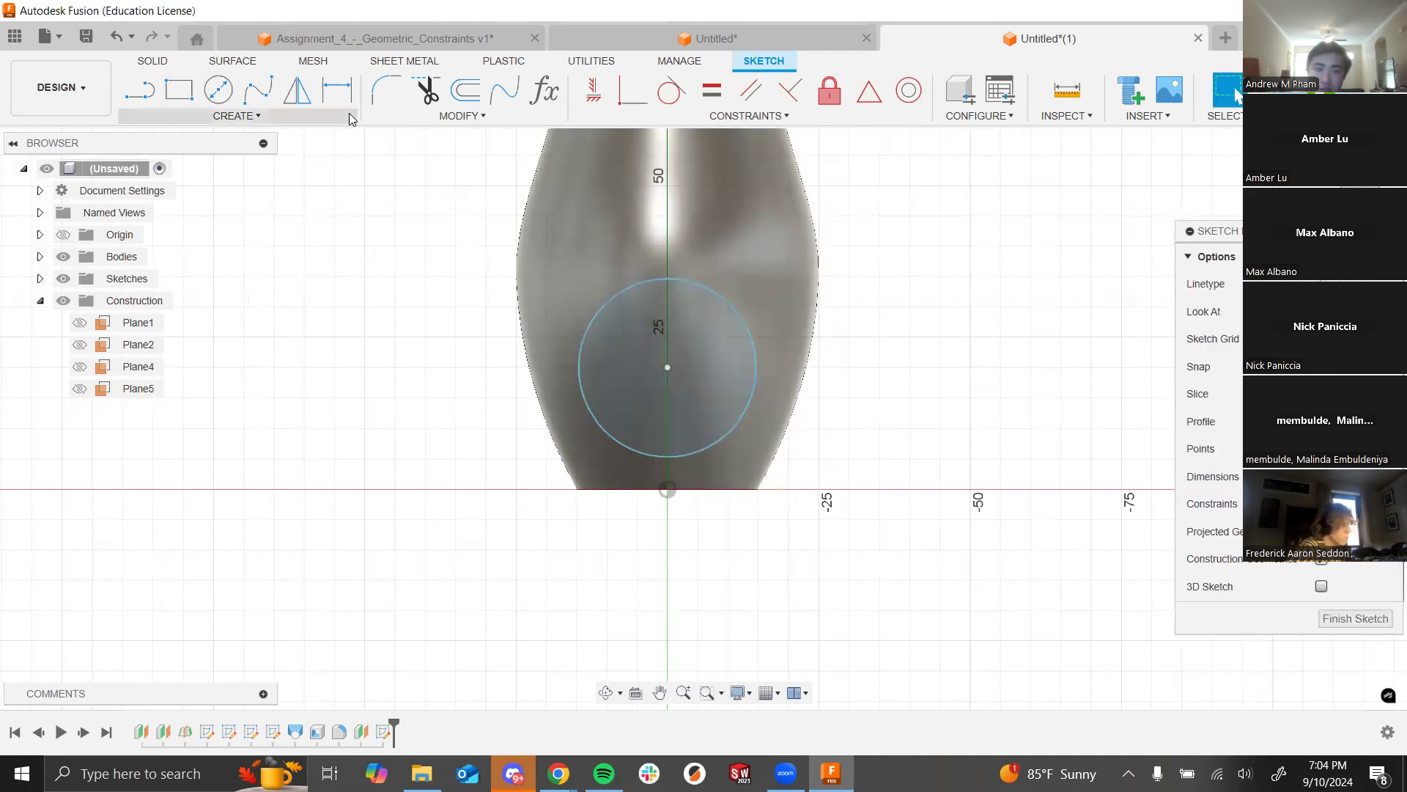
Step: Dimension the circle's centre 30 mm from the origin and its diameter to 30 mm
click(338, 89)
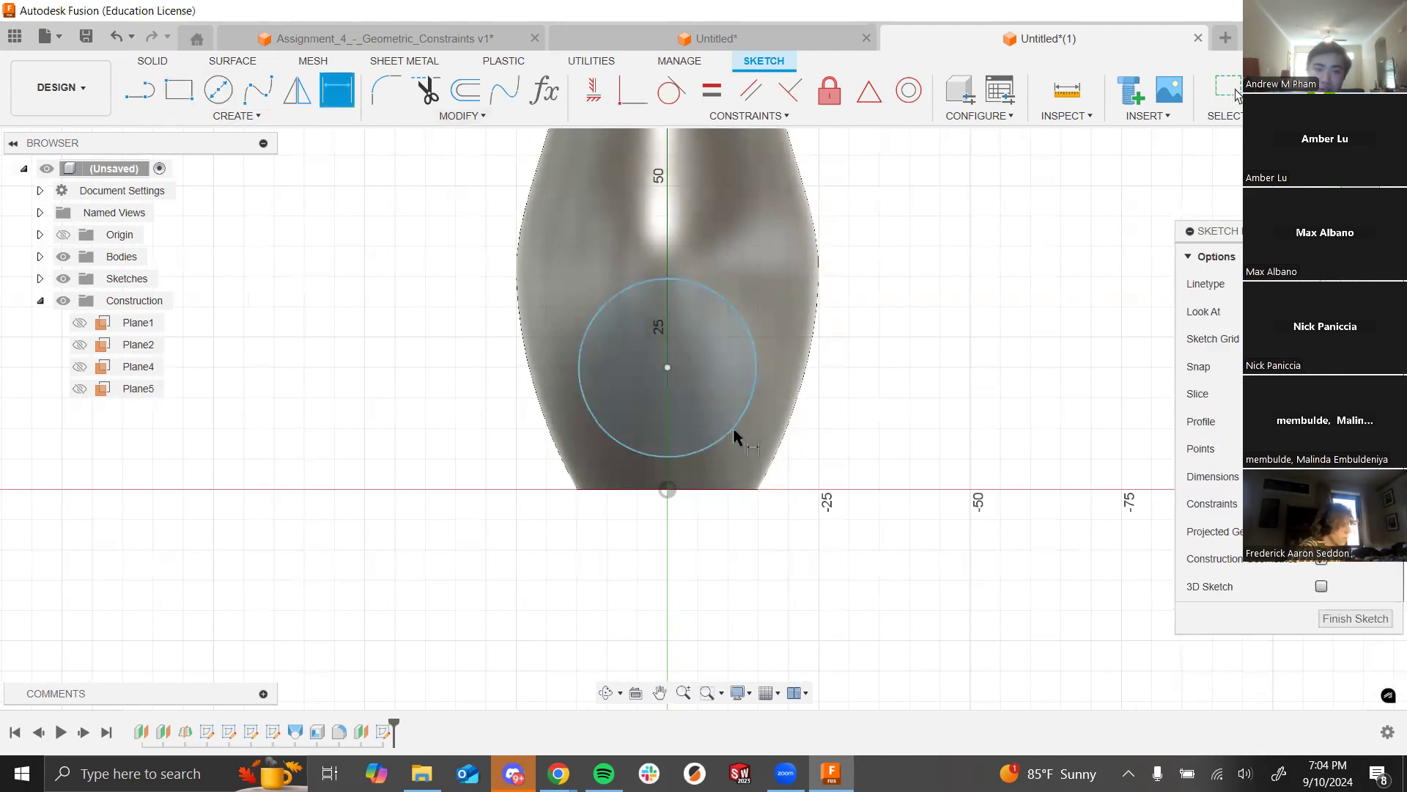
click(667, 490)
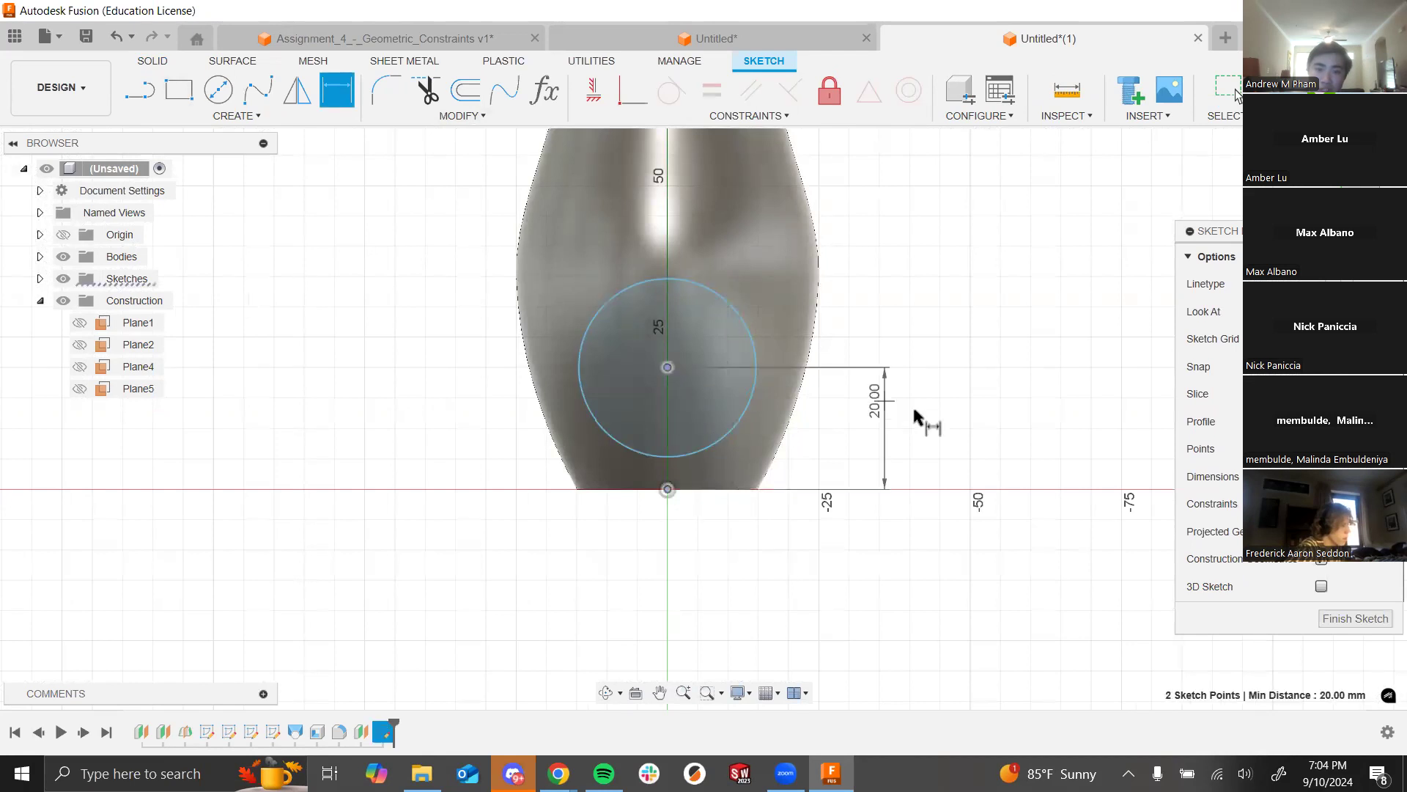
click(951, 422)
scroll(841, 446, down, 2)
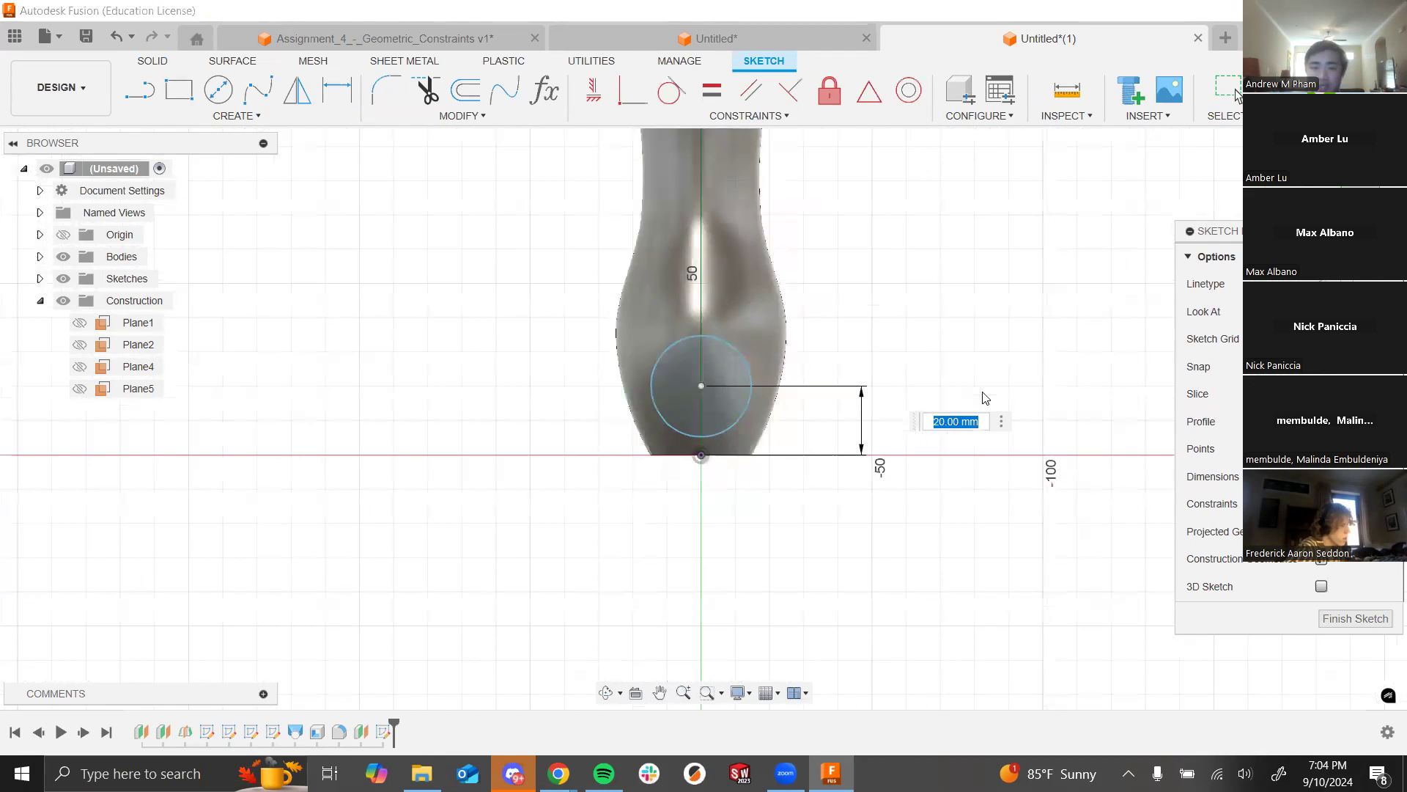
text(30)
key(Return)
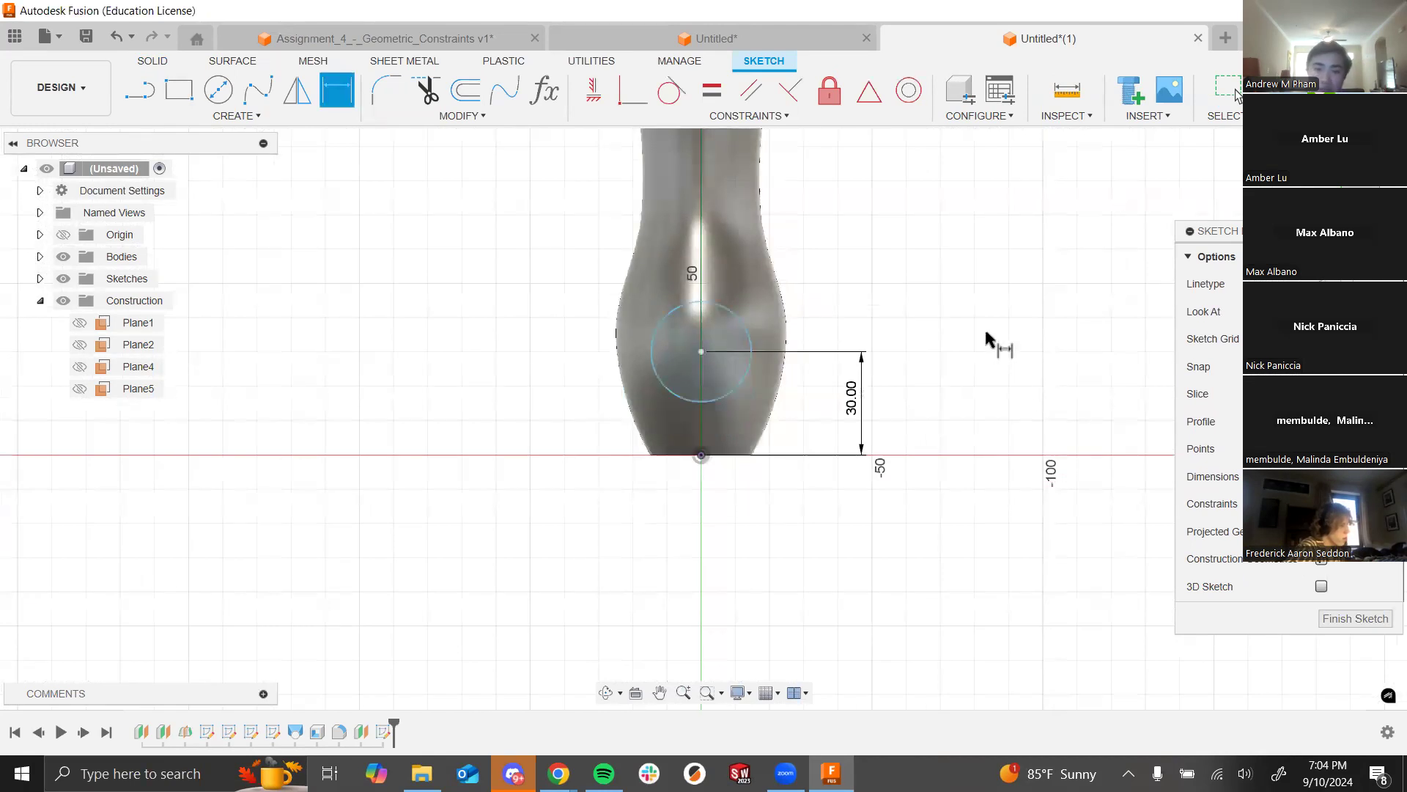
click(748, 324)
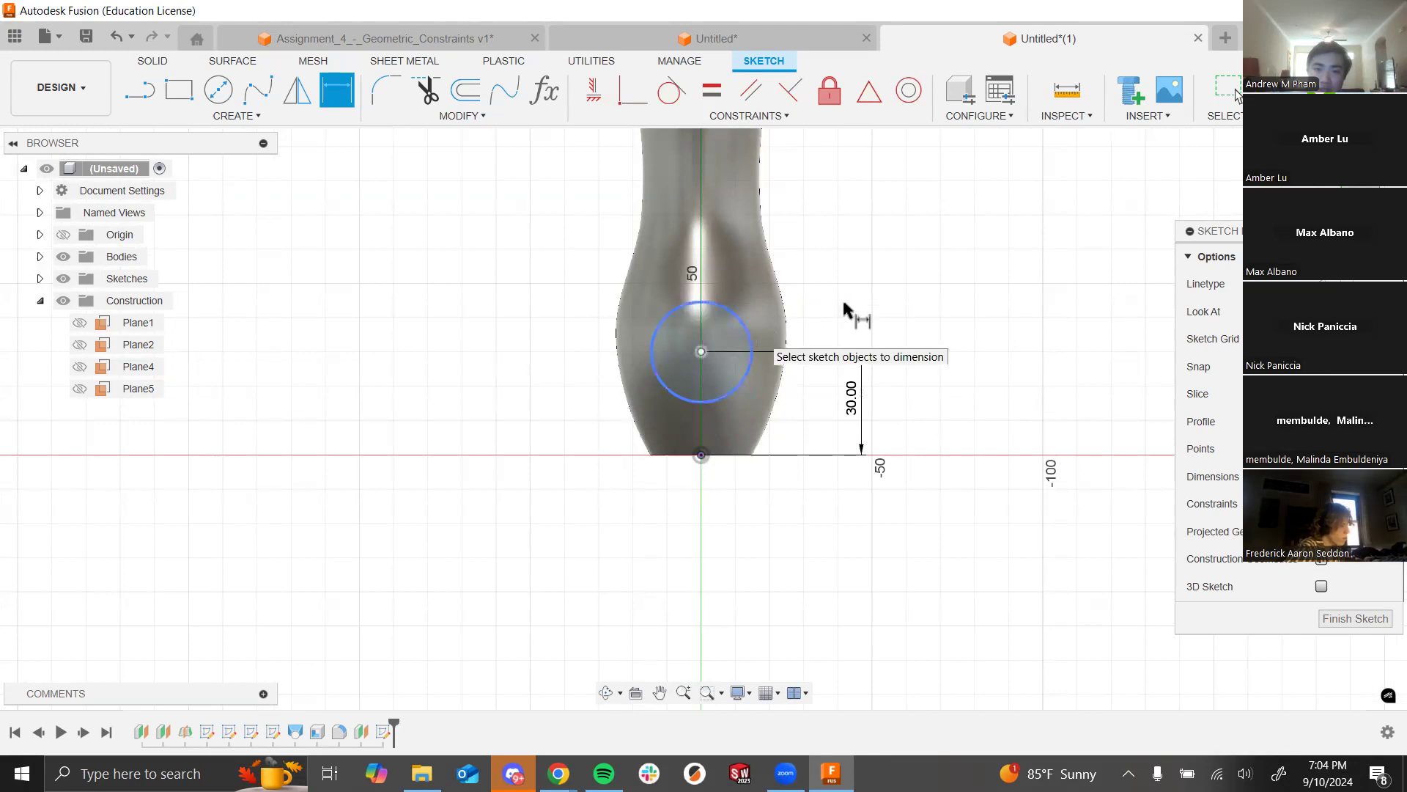
click(916, 290)
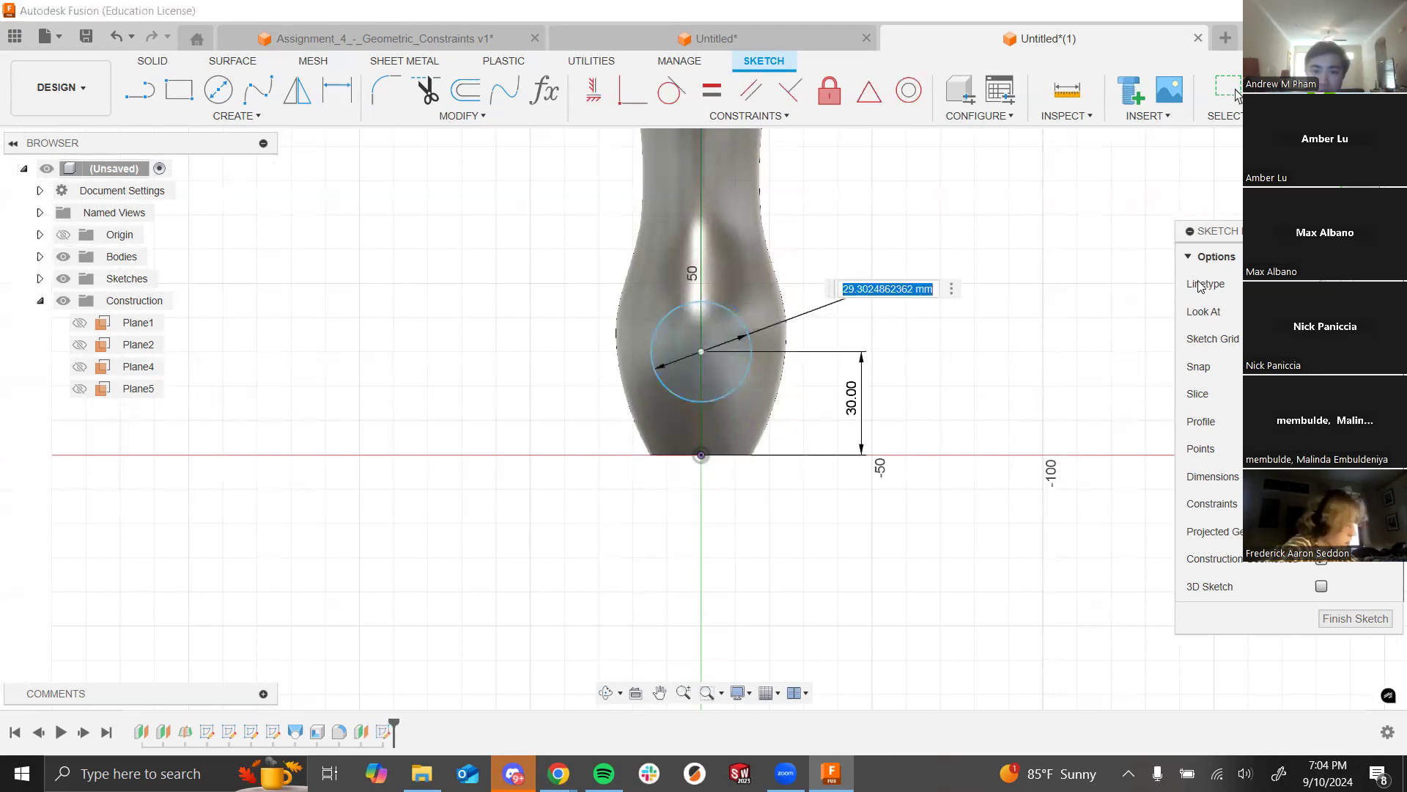
text(30)
key(Return)
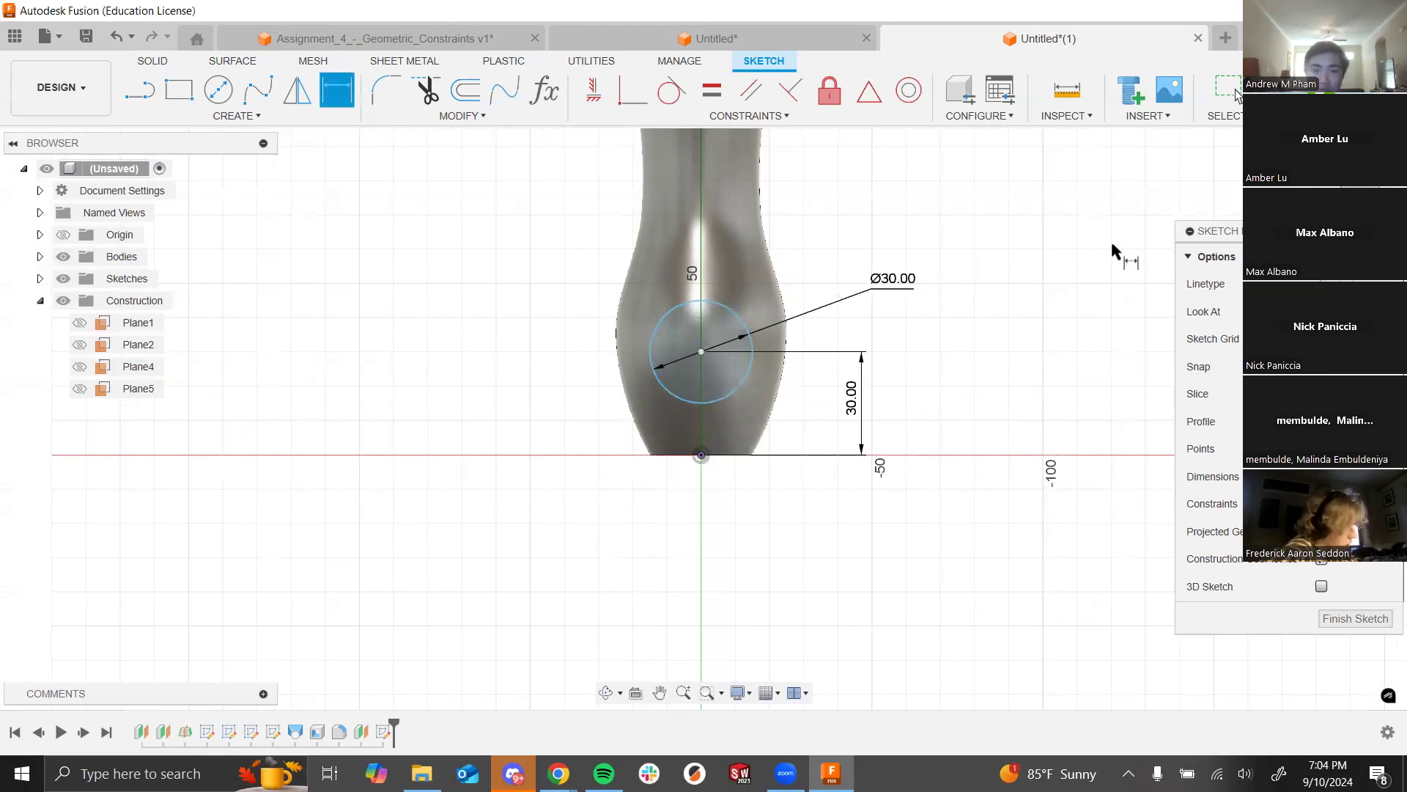
key(Escape)
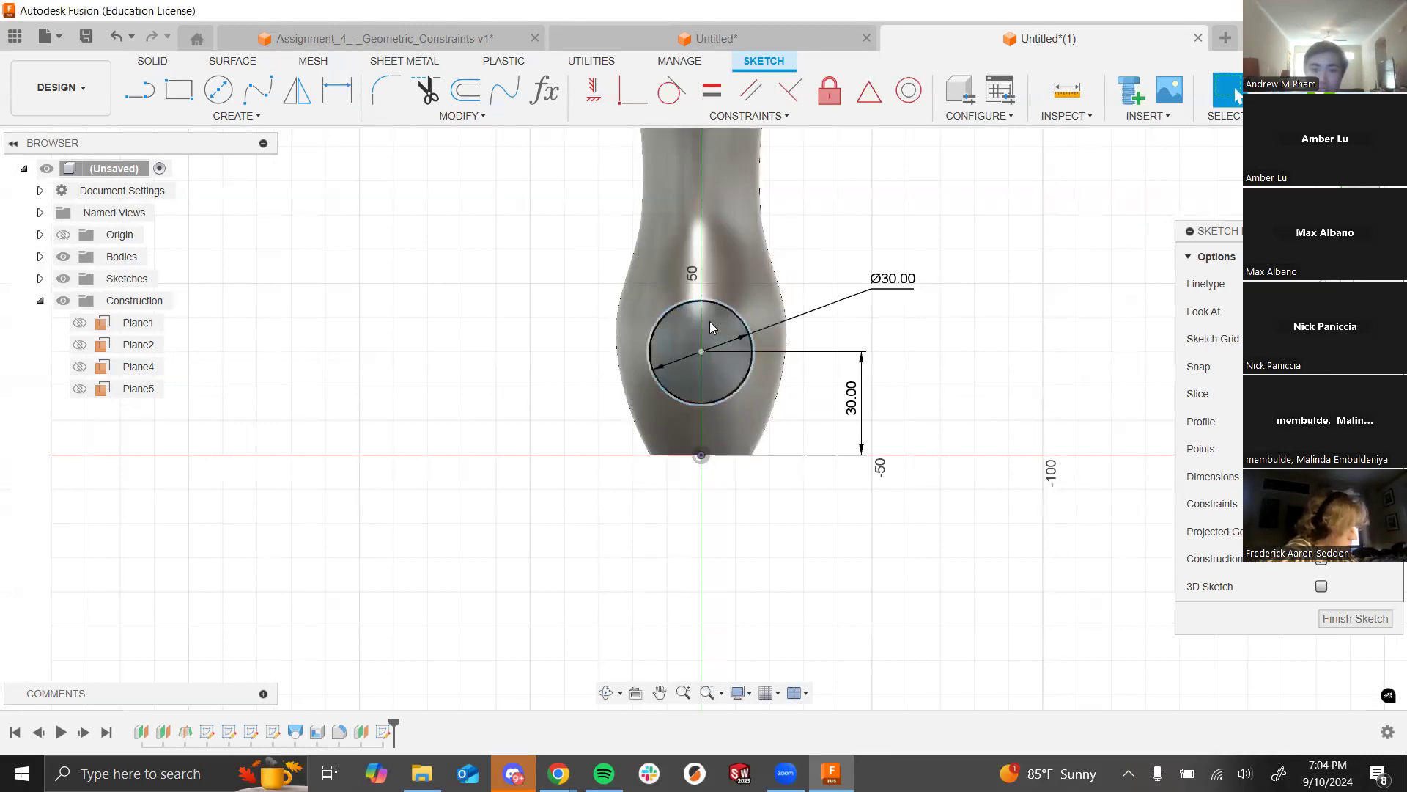
Step: Drag the Ø30 circle's centre off the vertical axis
scroll(733, 321, up, 1)
scroll(669, 305, up, 2)
click(751, 305)
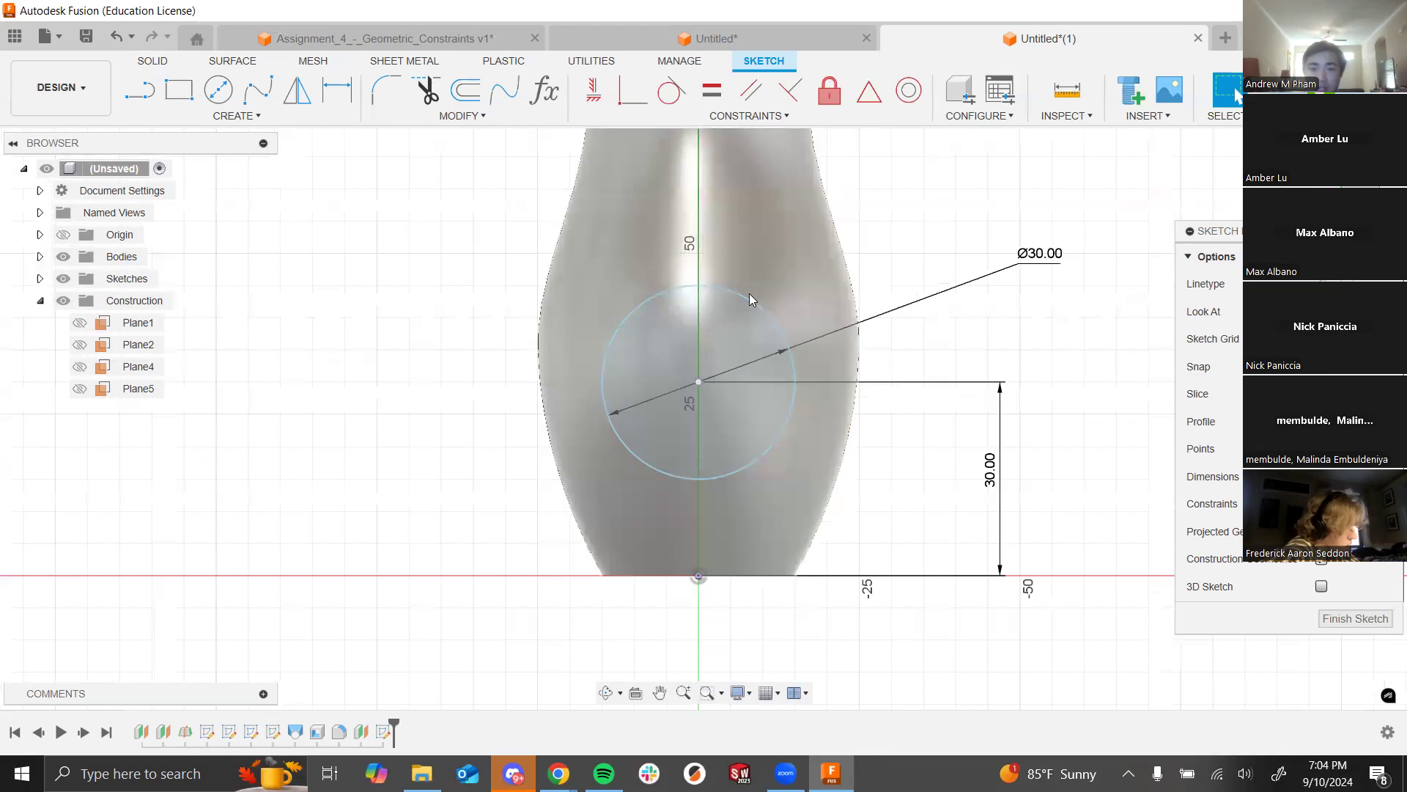
drag(698, 381, 738, 385)
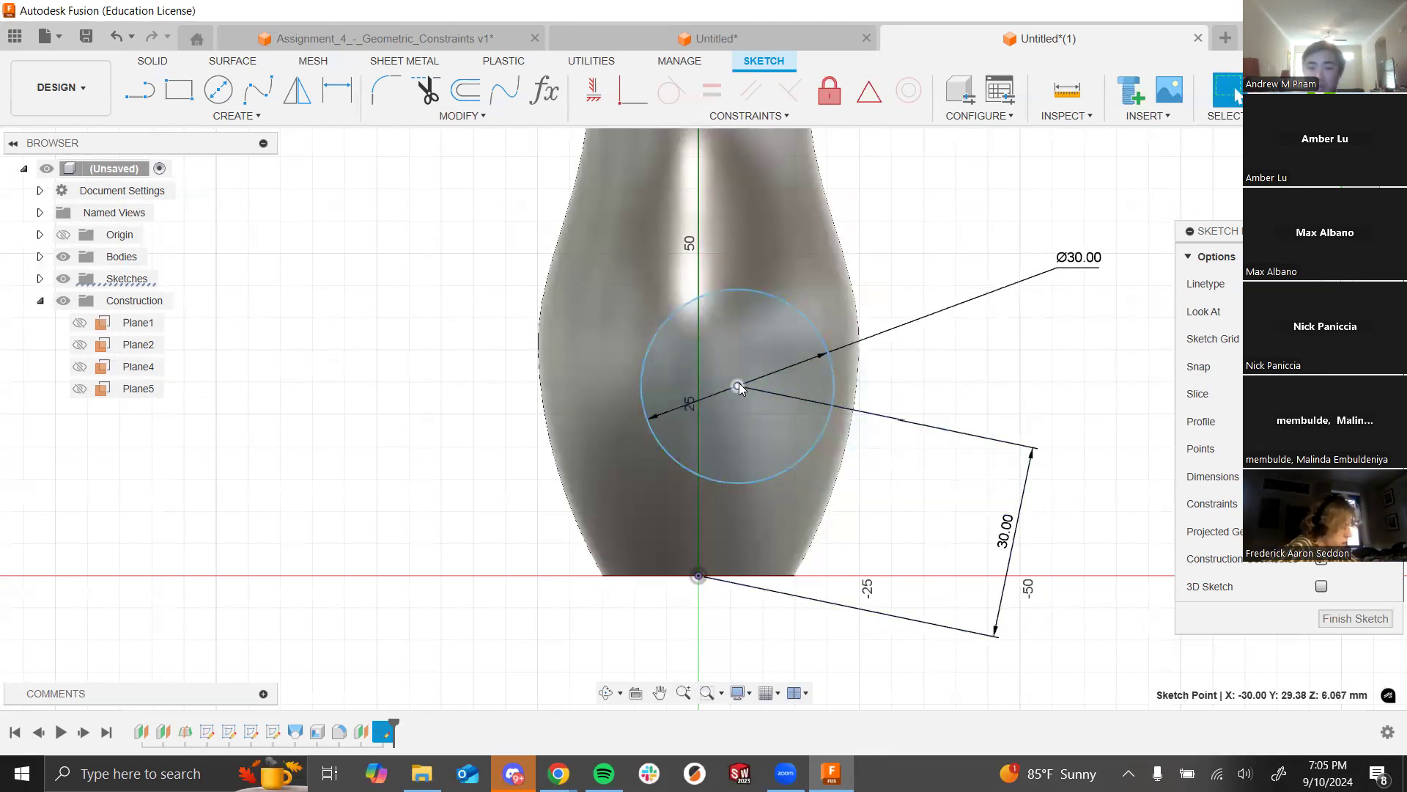
Step: Constrain the circle centre vertically above the origin and view the sketch at an angle
click(694, 569)
key(Escape)
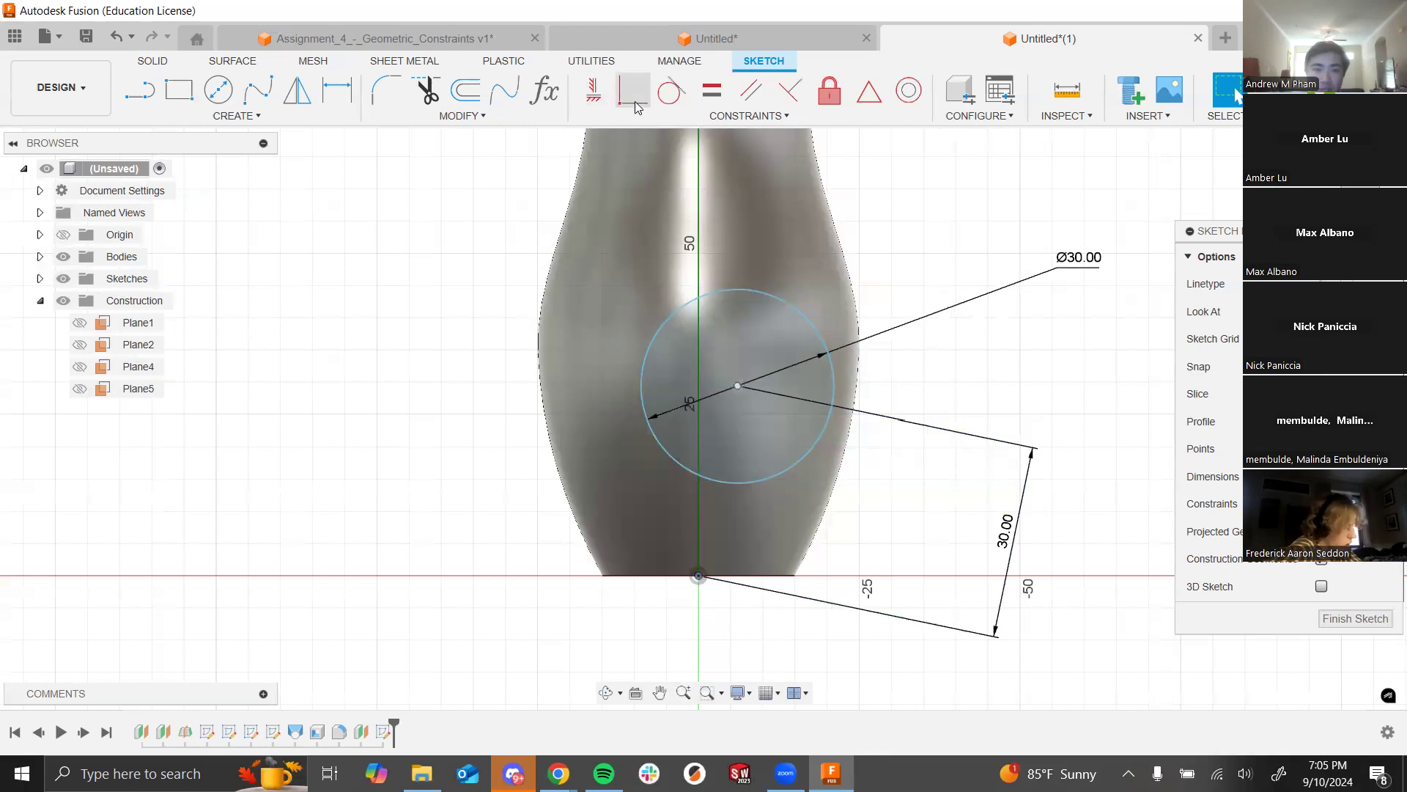
click(593, 90)
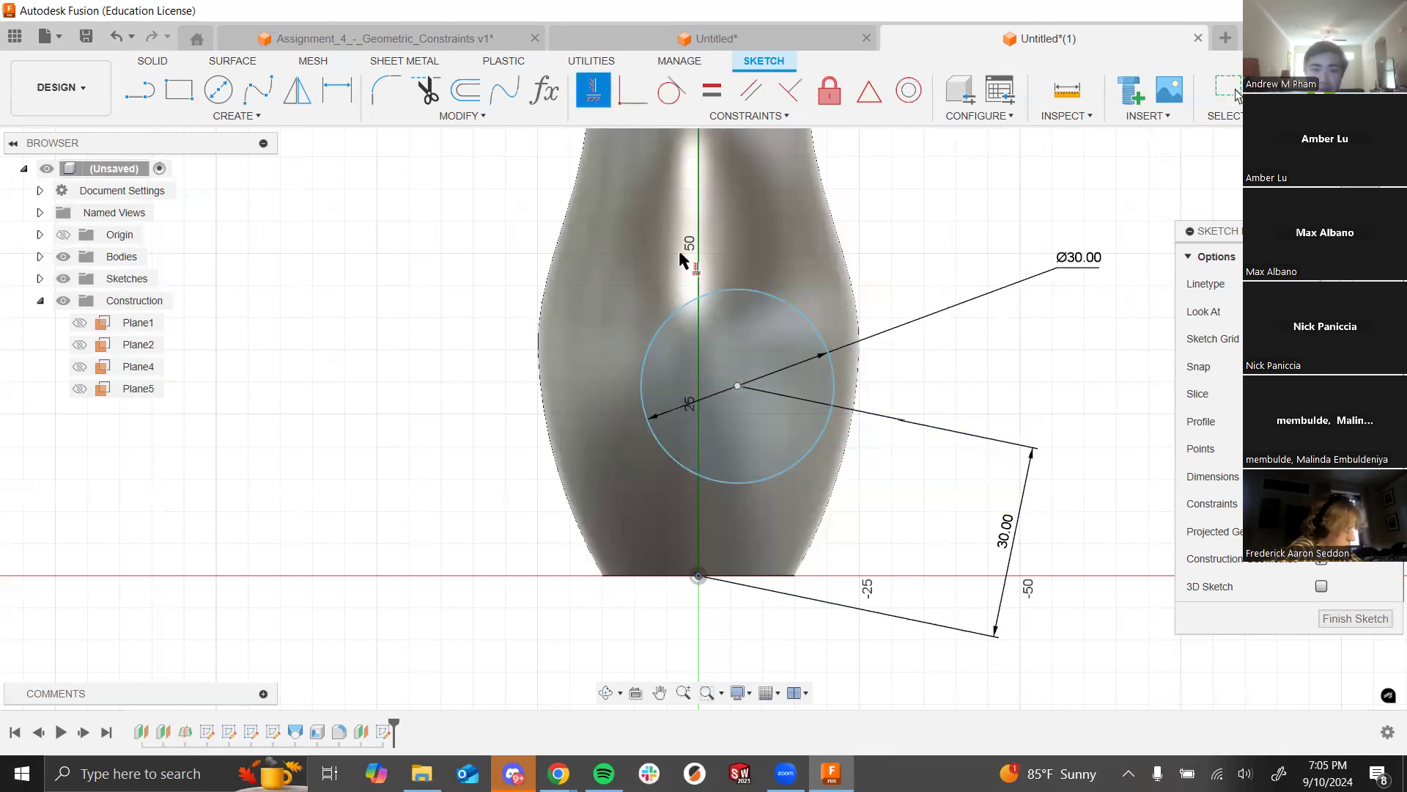
click(737, 387)
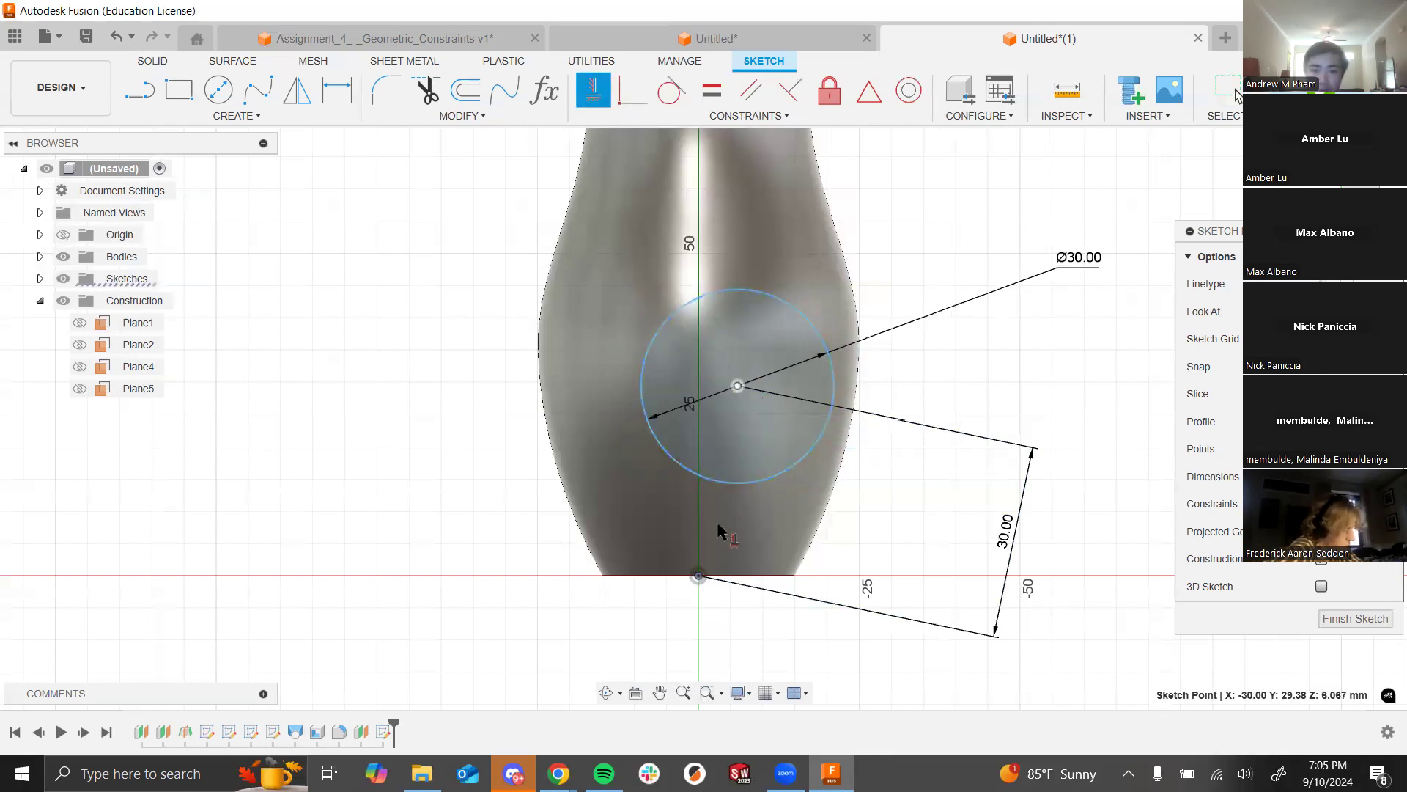
click(700, 576)
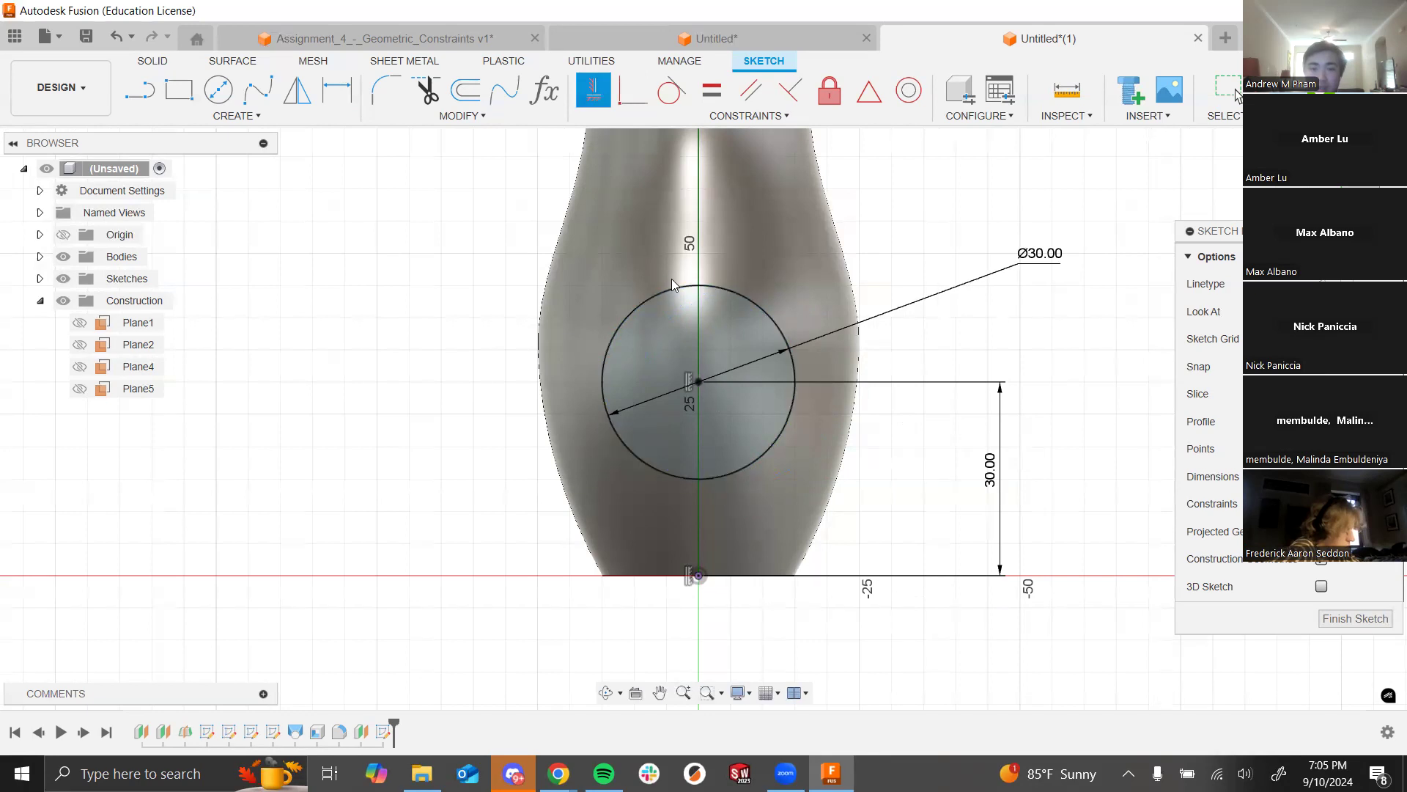
key(Escape)
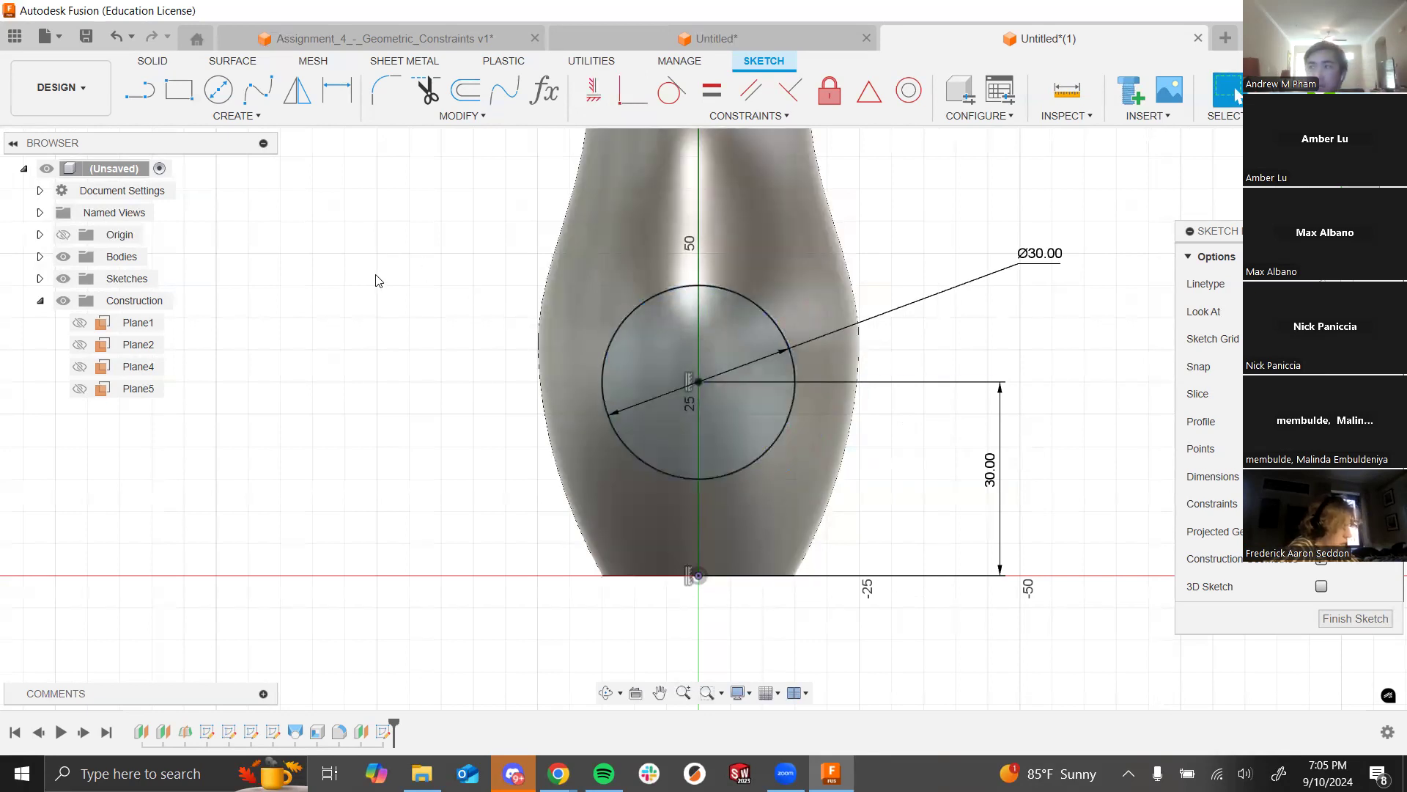
shift+middle_drag(399, 279, 506, 313)
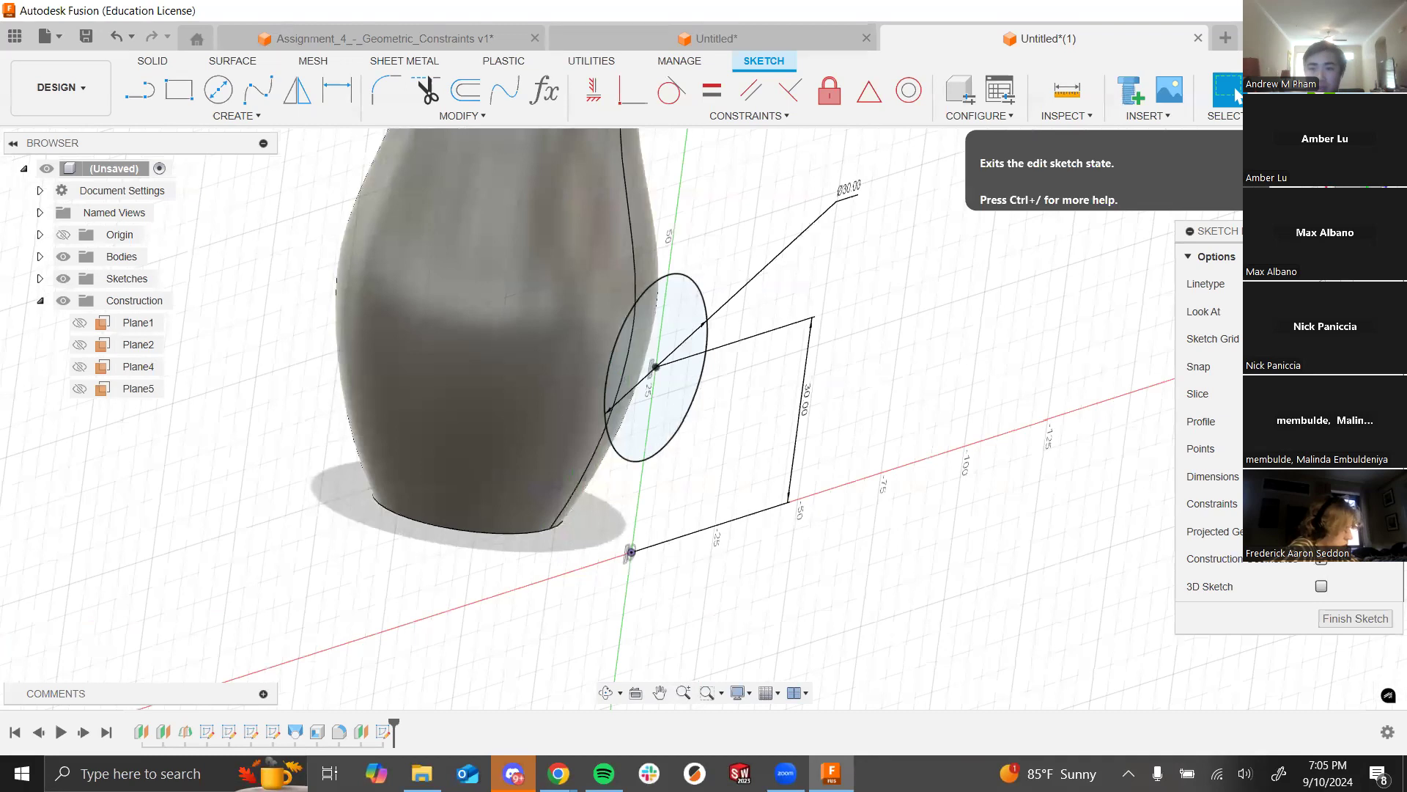
Step: Finish the sketch and start a Two Sides extrude of the Ø30 circle profile
click(1238, 94)
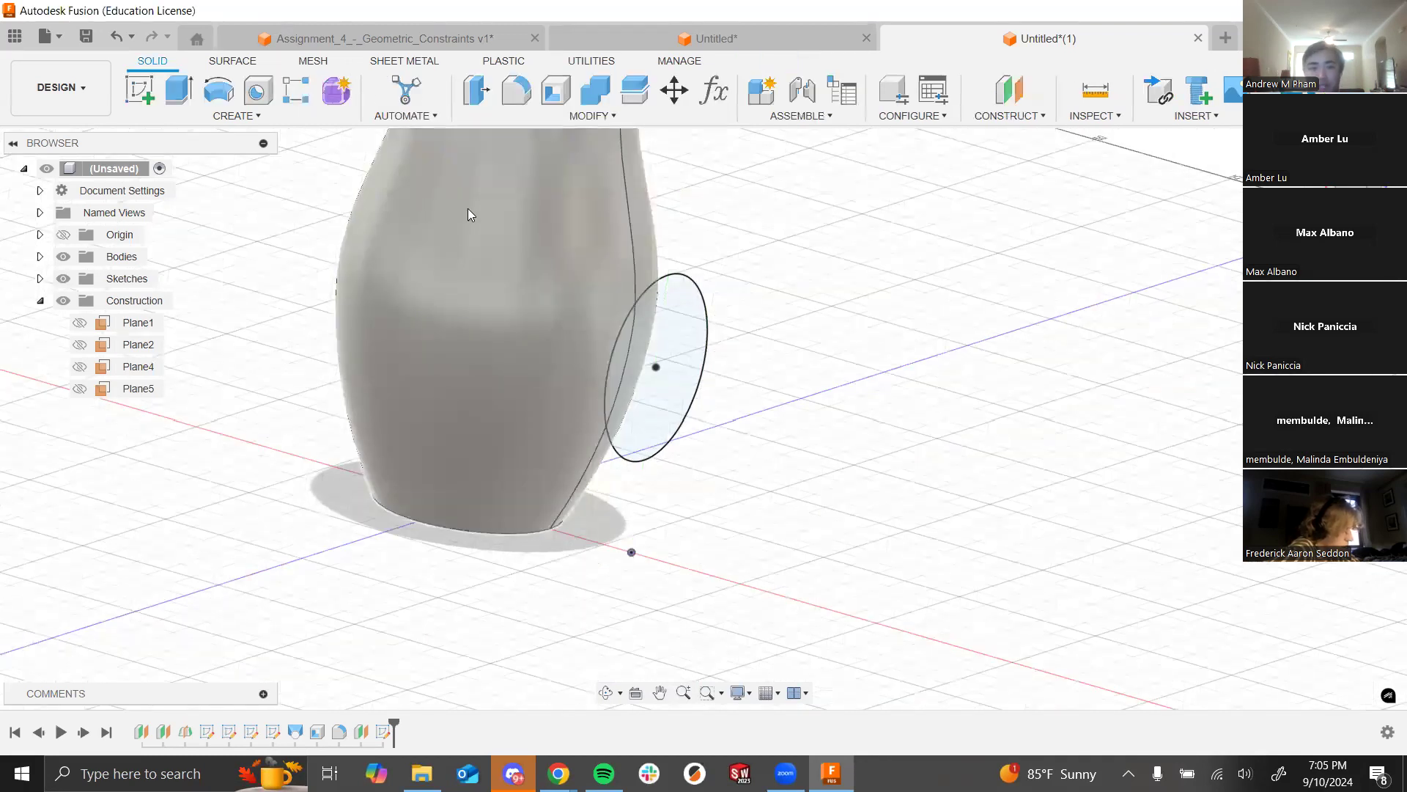
click(182, 87)
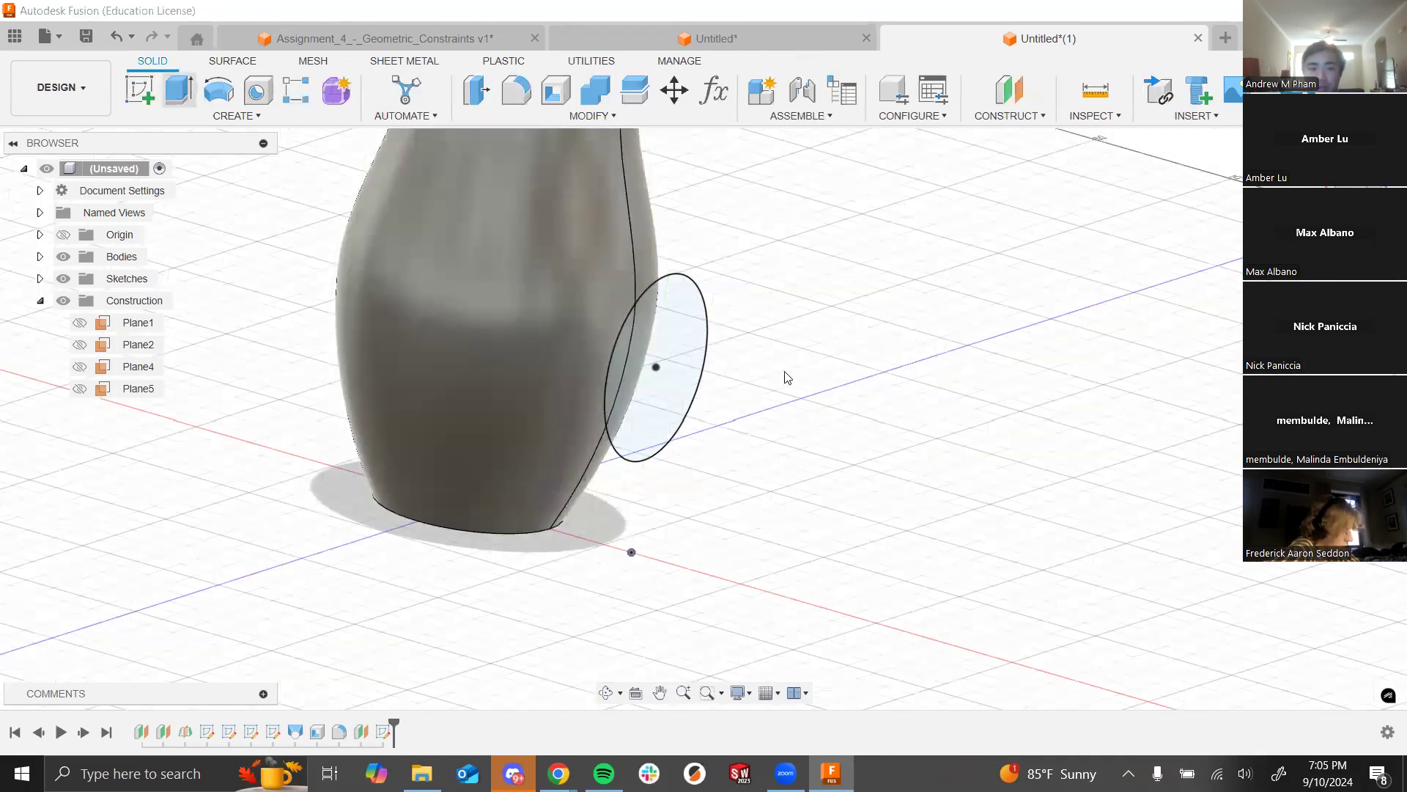
shift+middle_drag(975, 327, 730, 327)
scroll(726, 319, up, 3)
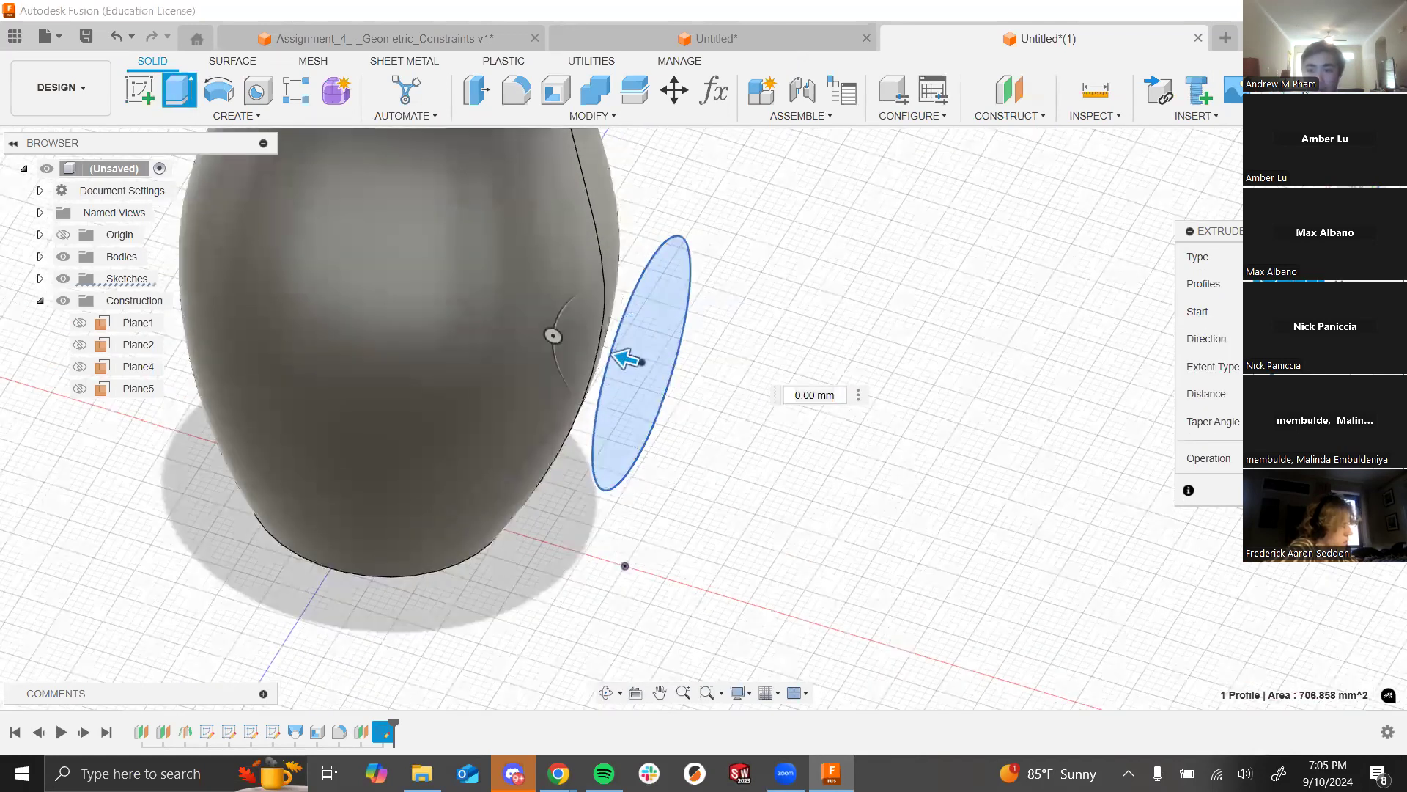
click(1307, 386)
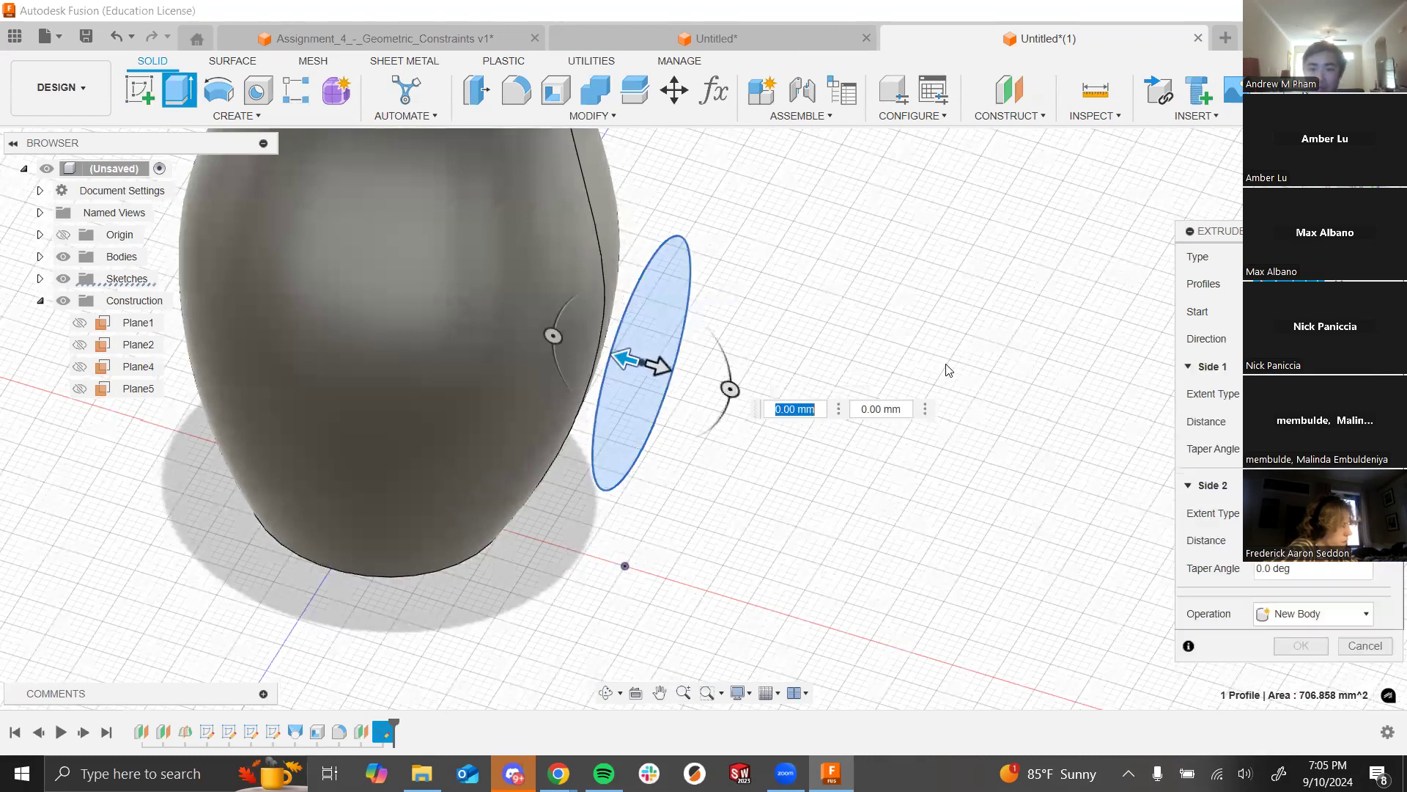
mouse_move(887, 346)
shift+middle_down()
mouse_move(889, 320)
mouse_move(895, 333)
shift+middle_up()
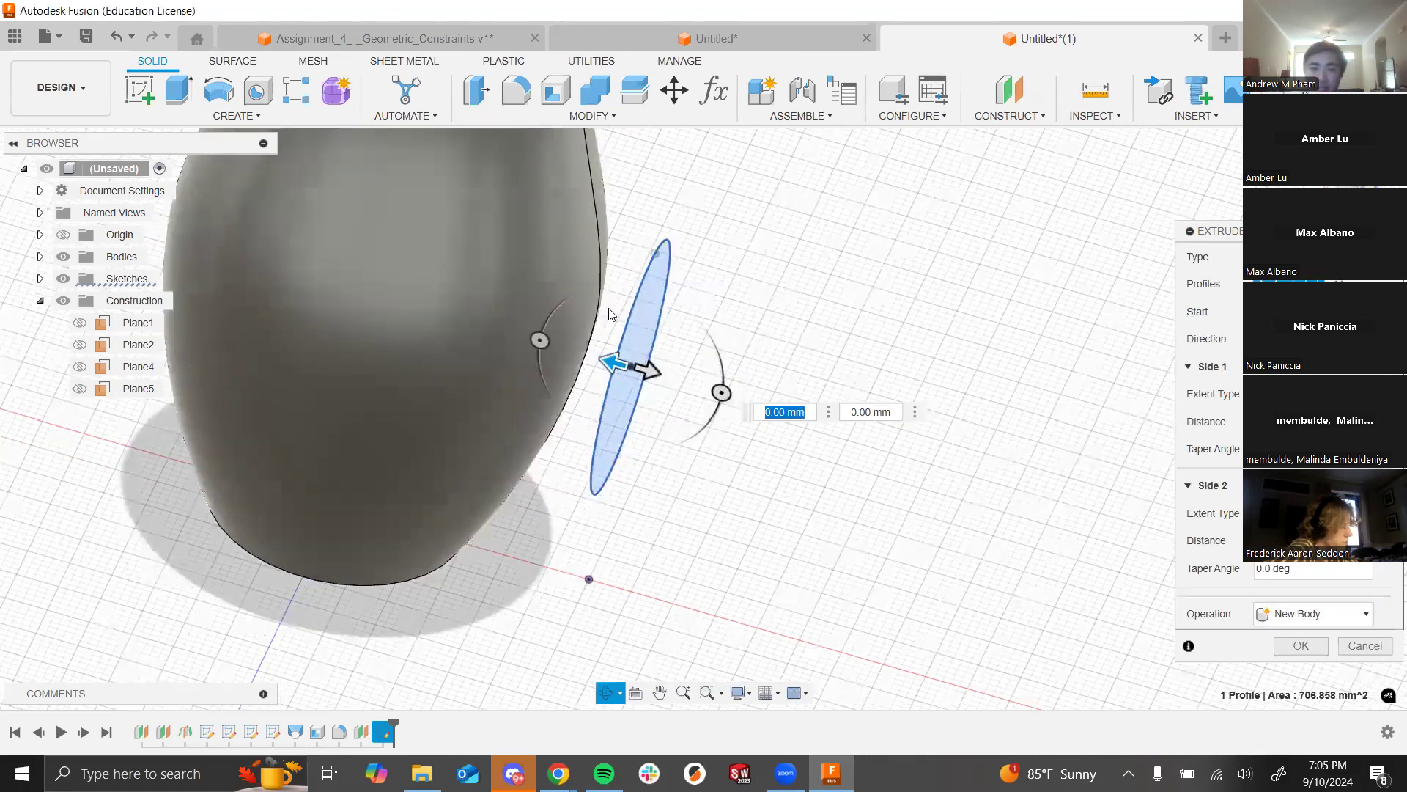
scroll(359, 297, down, 3)
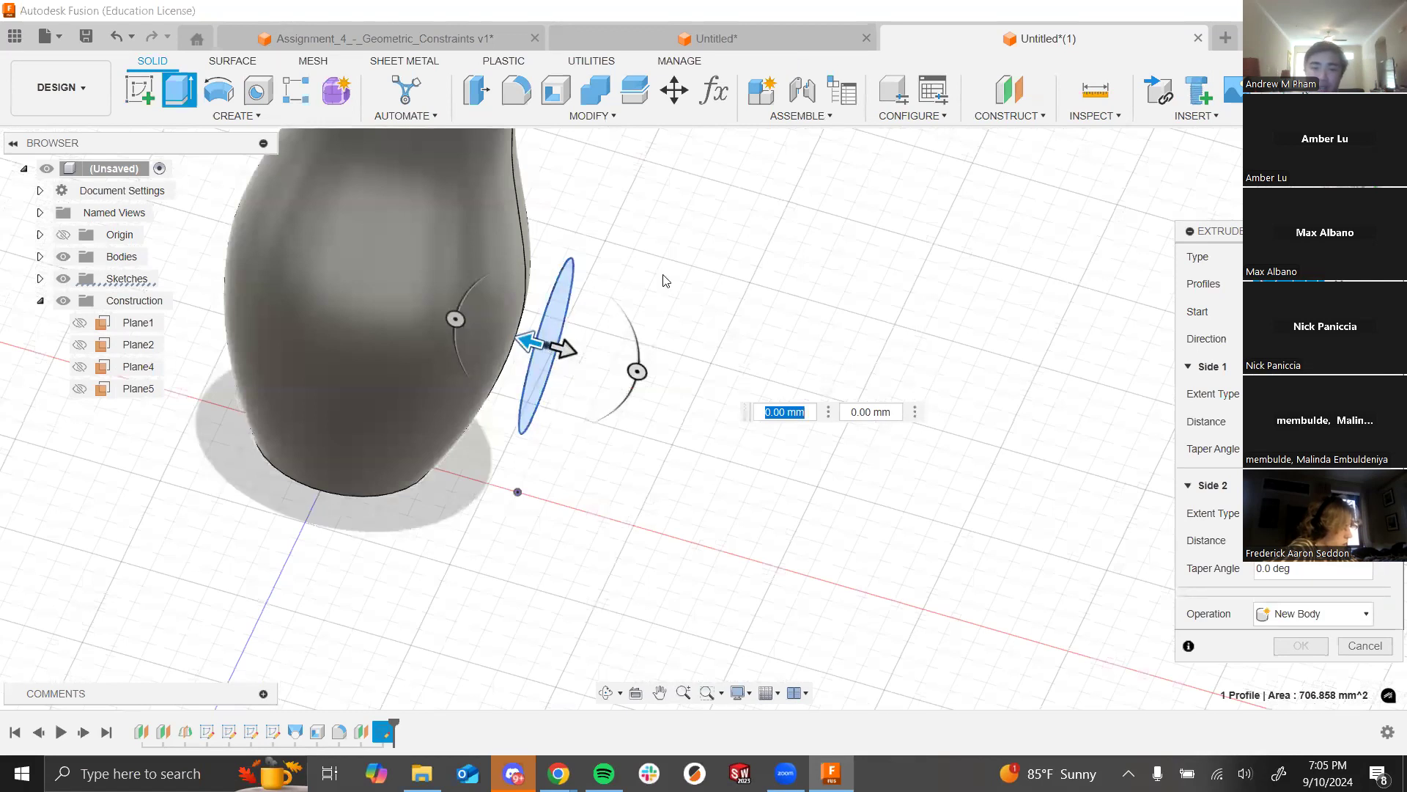
scroll(535, 505, down, 5)
scroll(523, 431, up, 3)
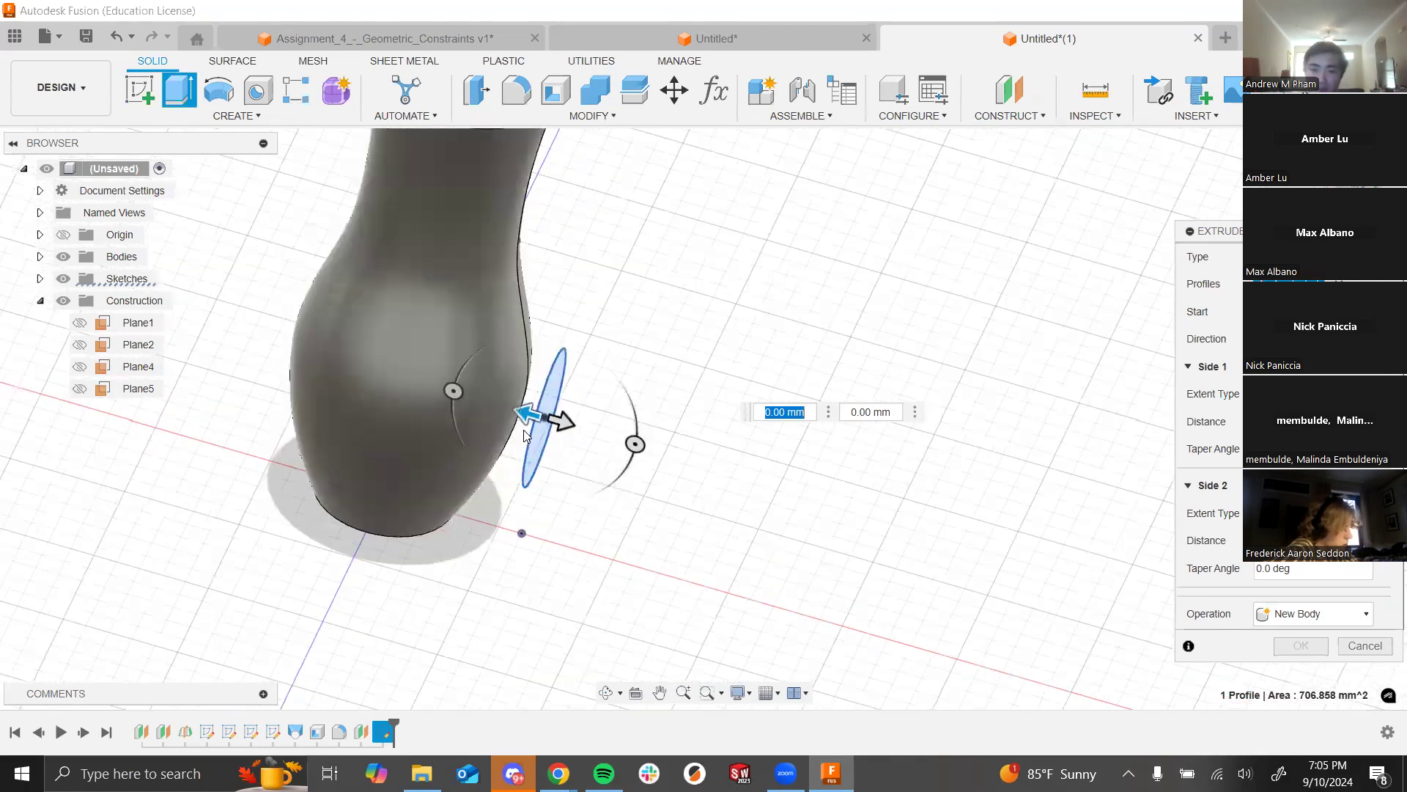
scroll(524, 436, up, 2)
scroll(906, 349, up, 2)
scroll(906, 349, down, 1)
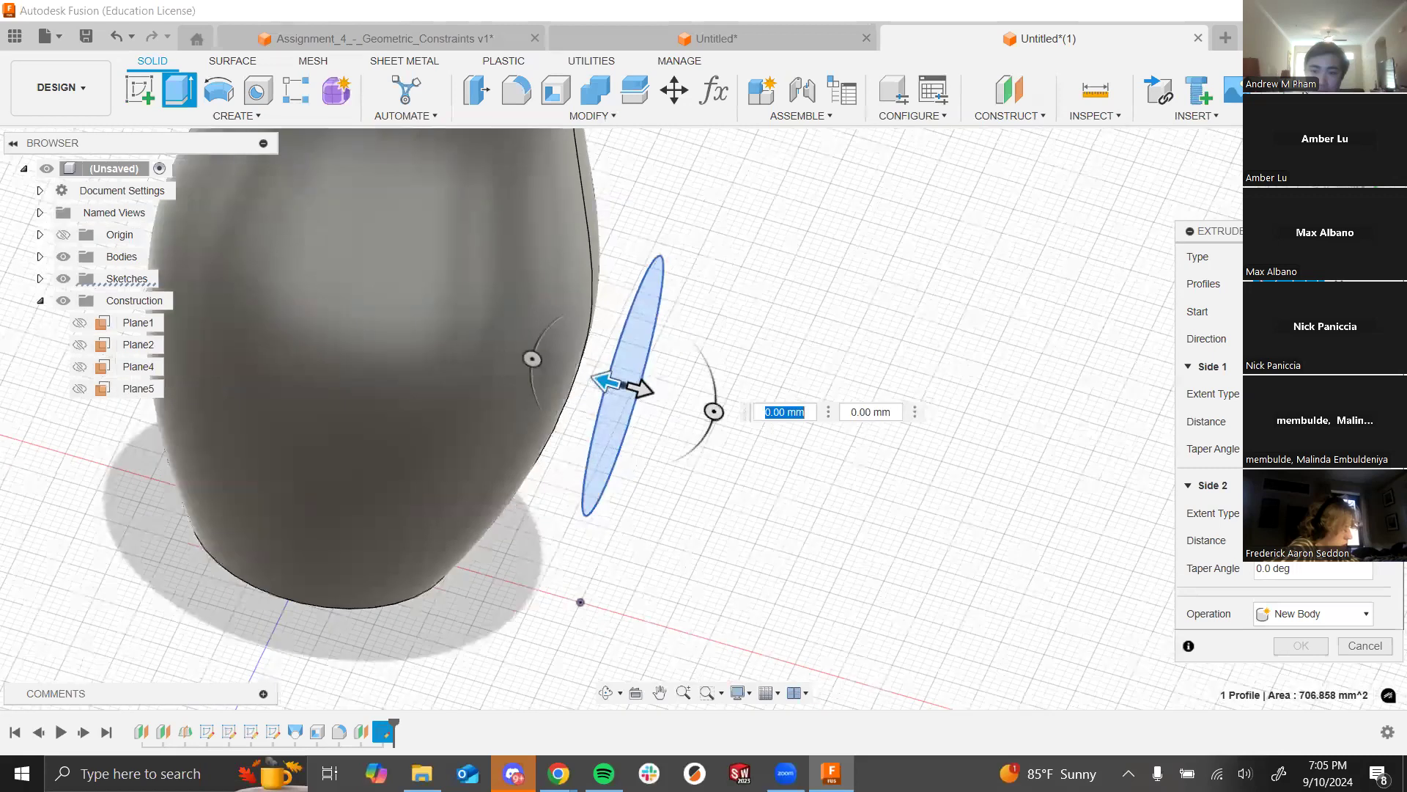
scroll(906, 348, up, 1)
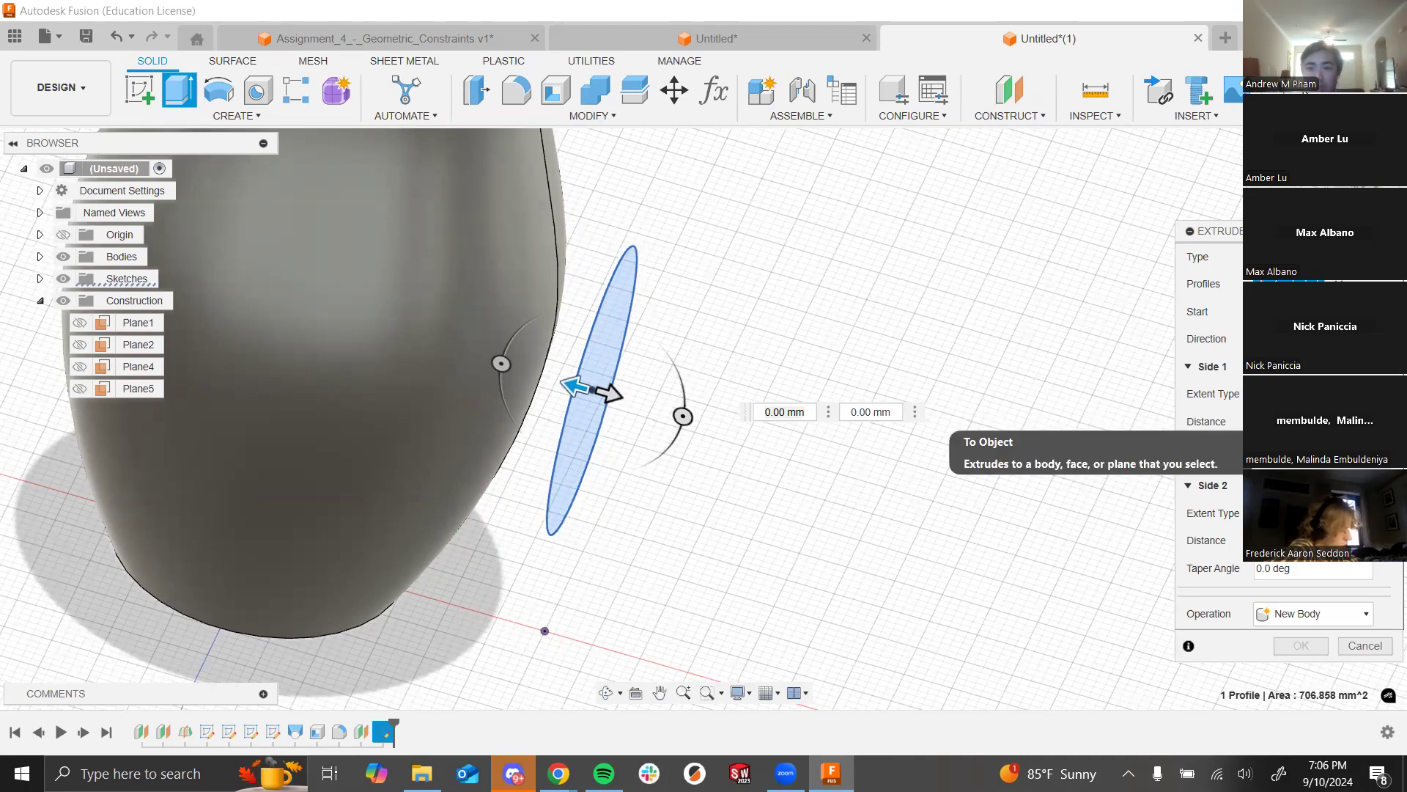
Step: Set the extrude's first side to extend To Object, up to the vase body
click(1302, 443)
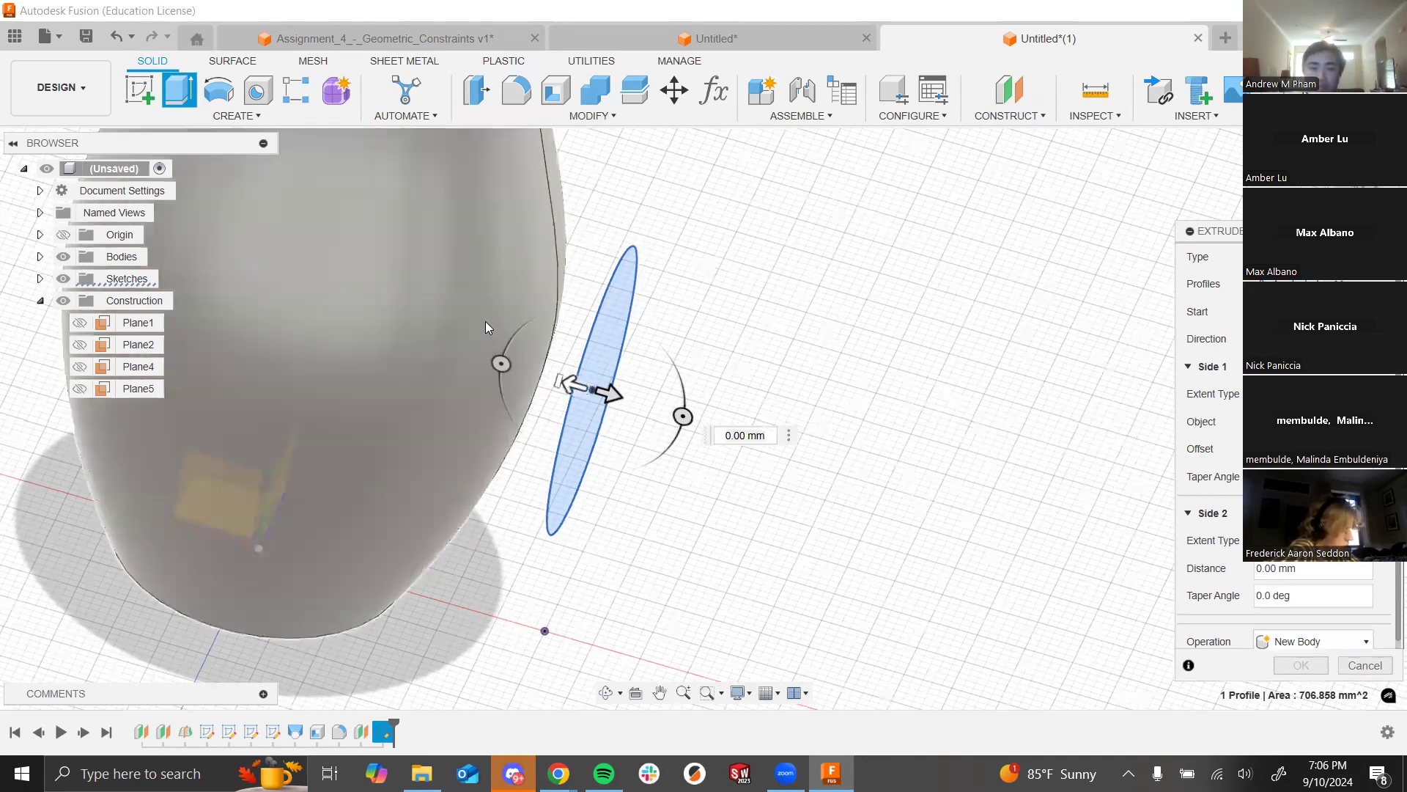
click(486, 328)
shift+middle_drag(966, 373, 905, 345)
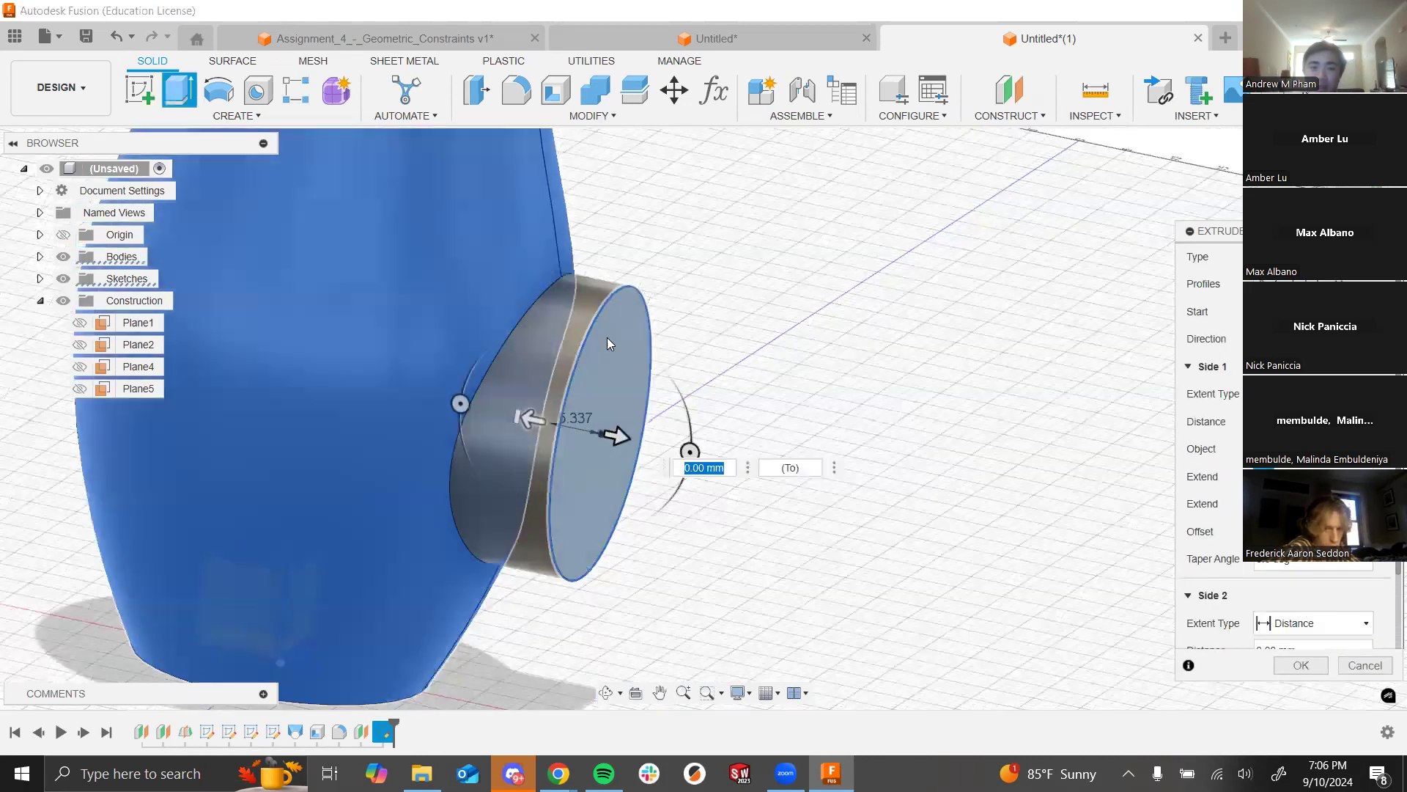
shift+middle_drag(695, 359, 702, 399)
shift+middle_drag(622, 326, 767, 376)
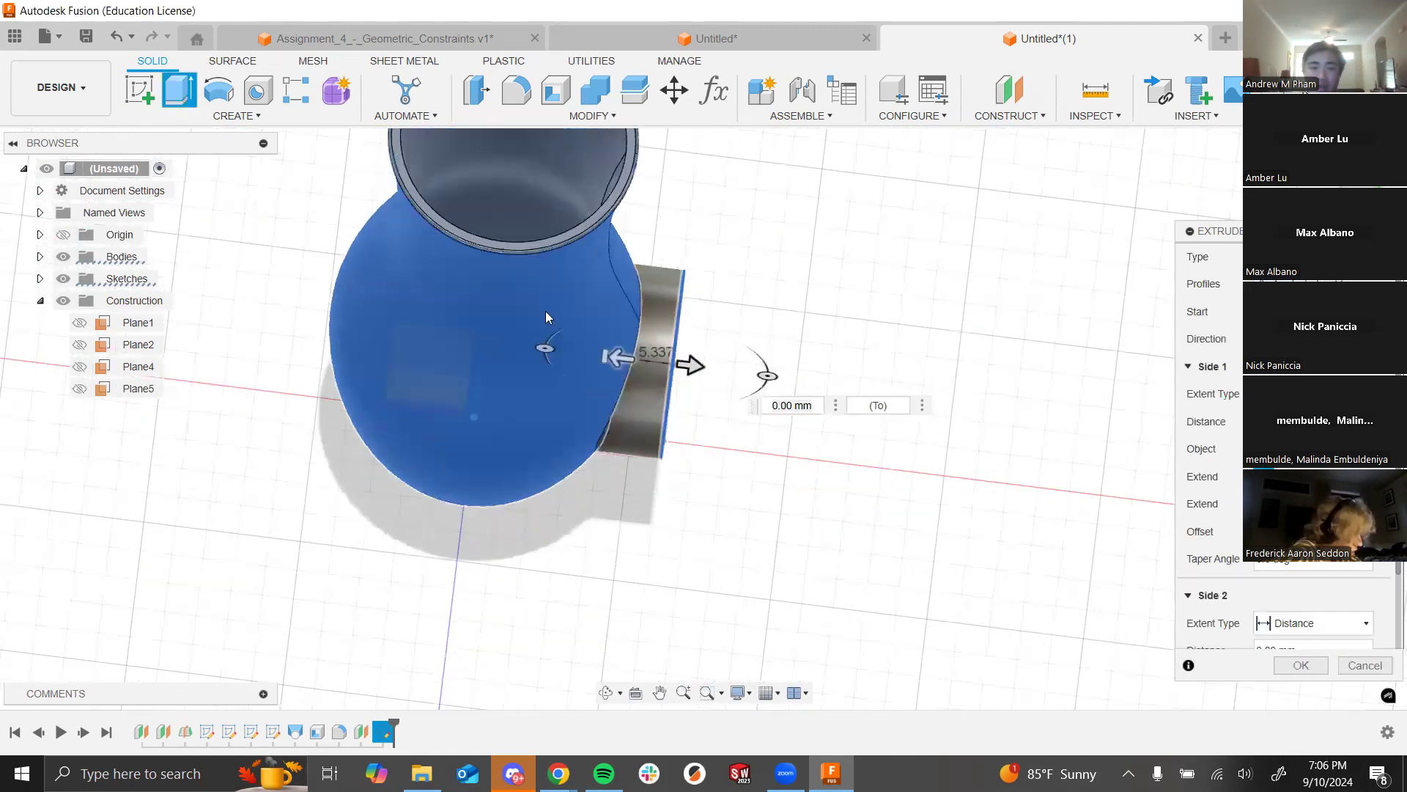
scroll(705, 332, up, 5)
shift+middle_drag(701, 329, 698, 289)
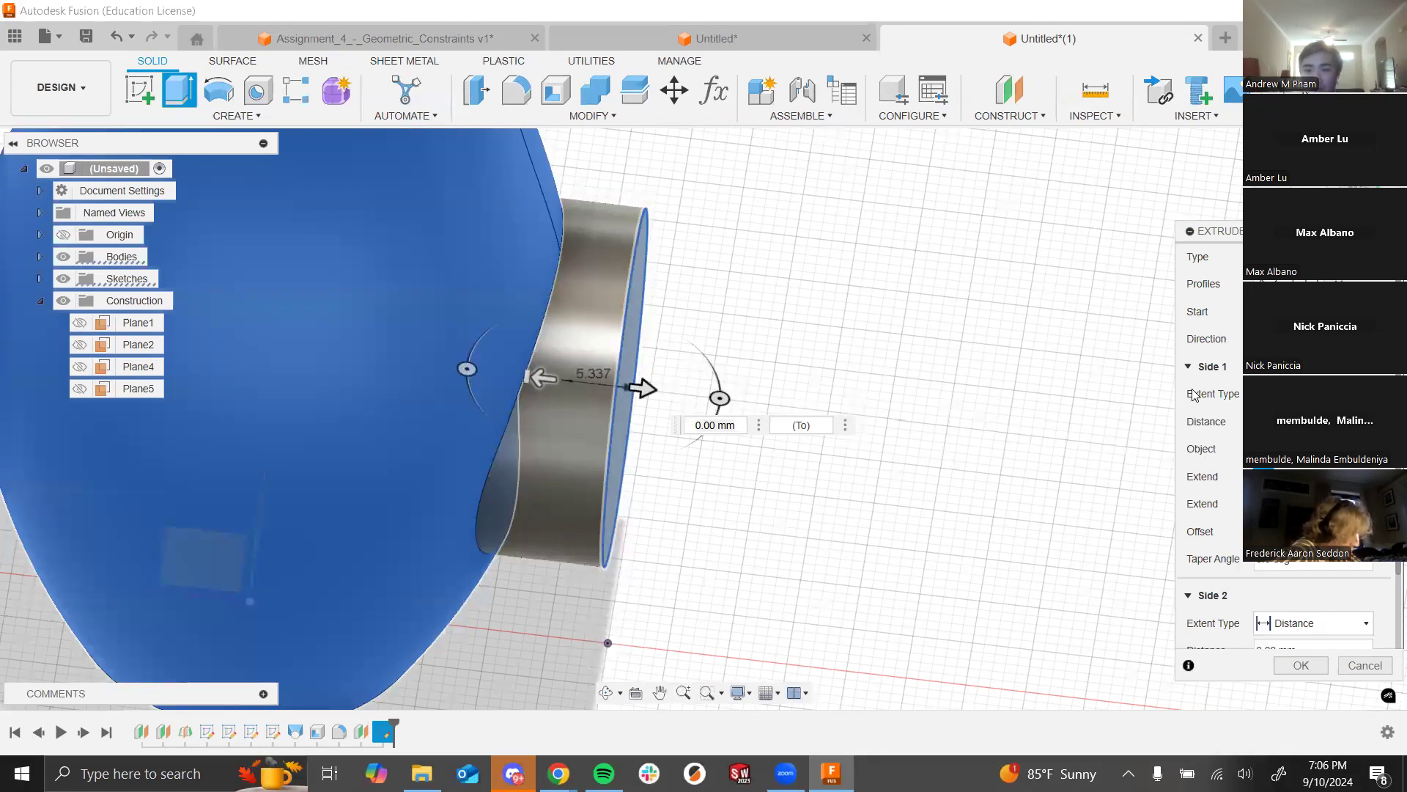
scroll(1221, 428, down, 2)
scroll(1085, 475, up, 1)
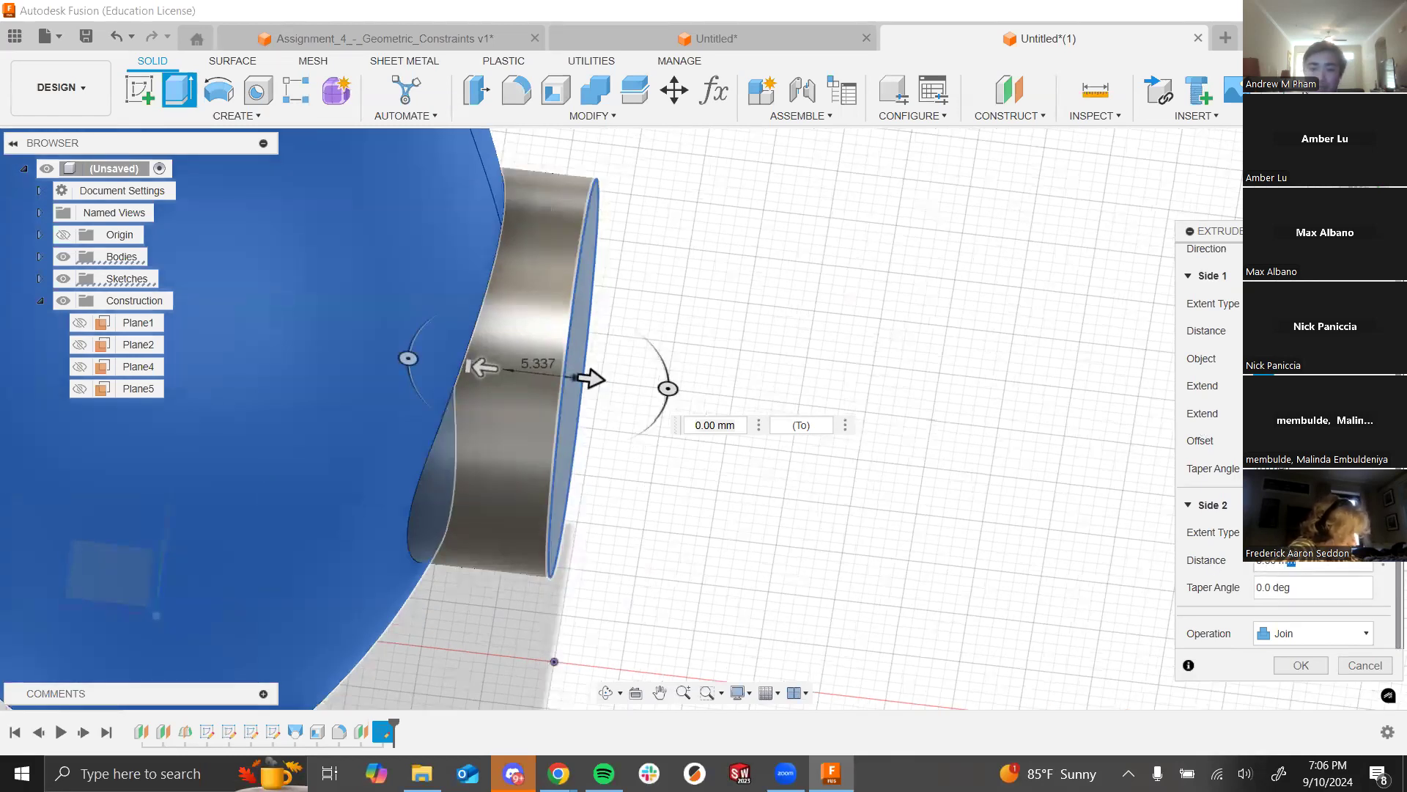
Step: Give the second side a 30 mm distance, keep Join, and create the barrel
drag(1280, 566, 1244, 569)
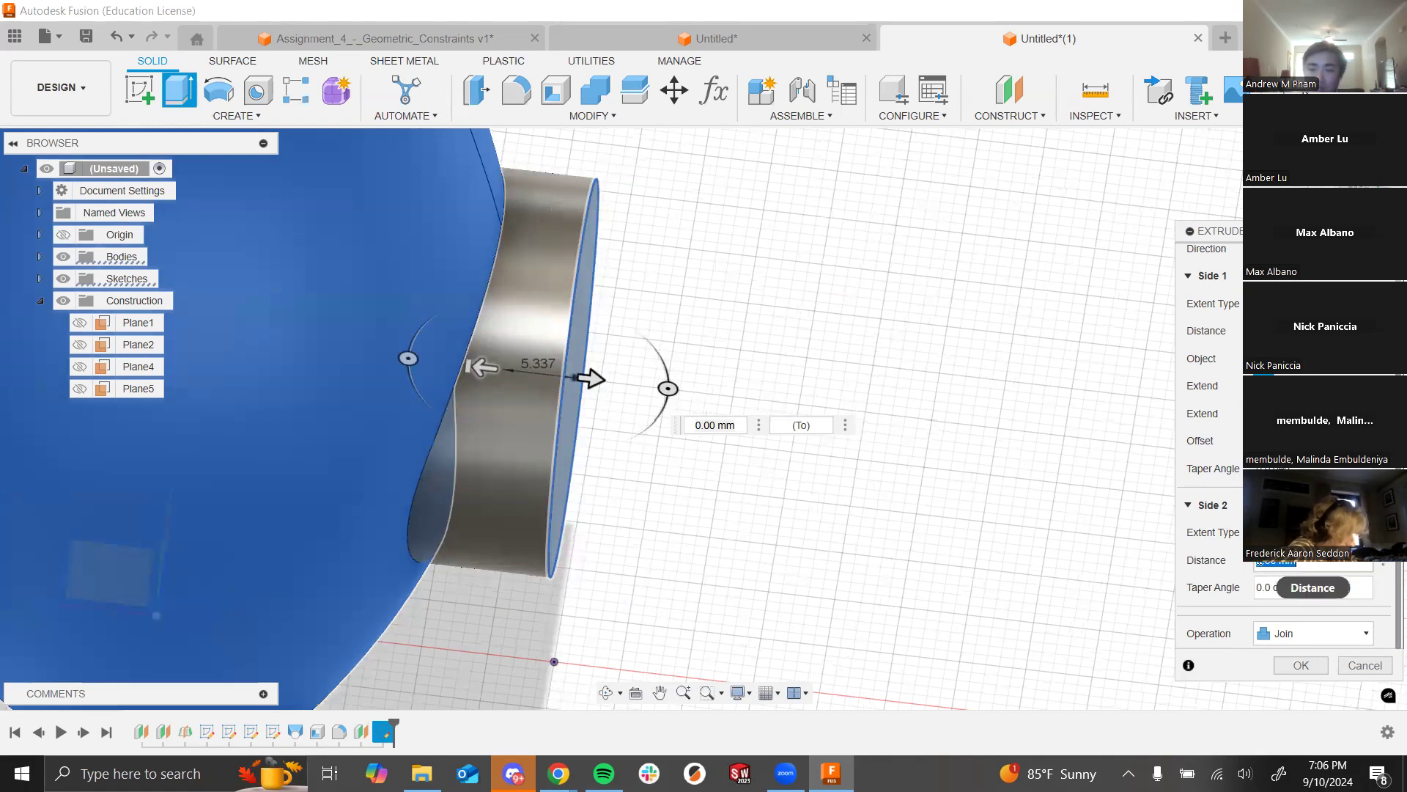
drag(1335, 564, 1338, 563)
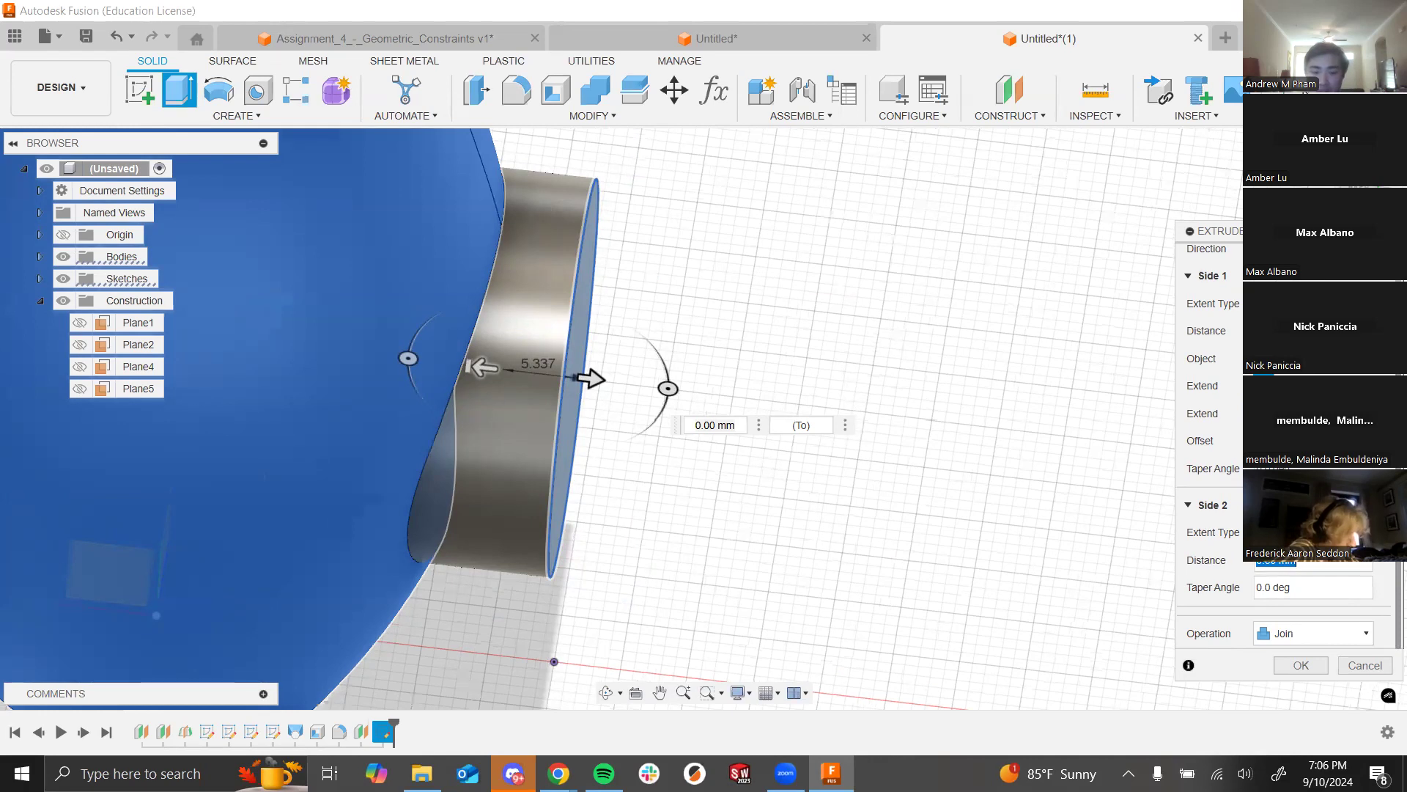
text(30)
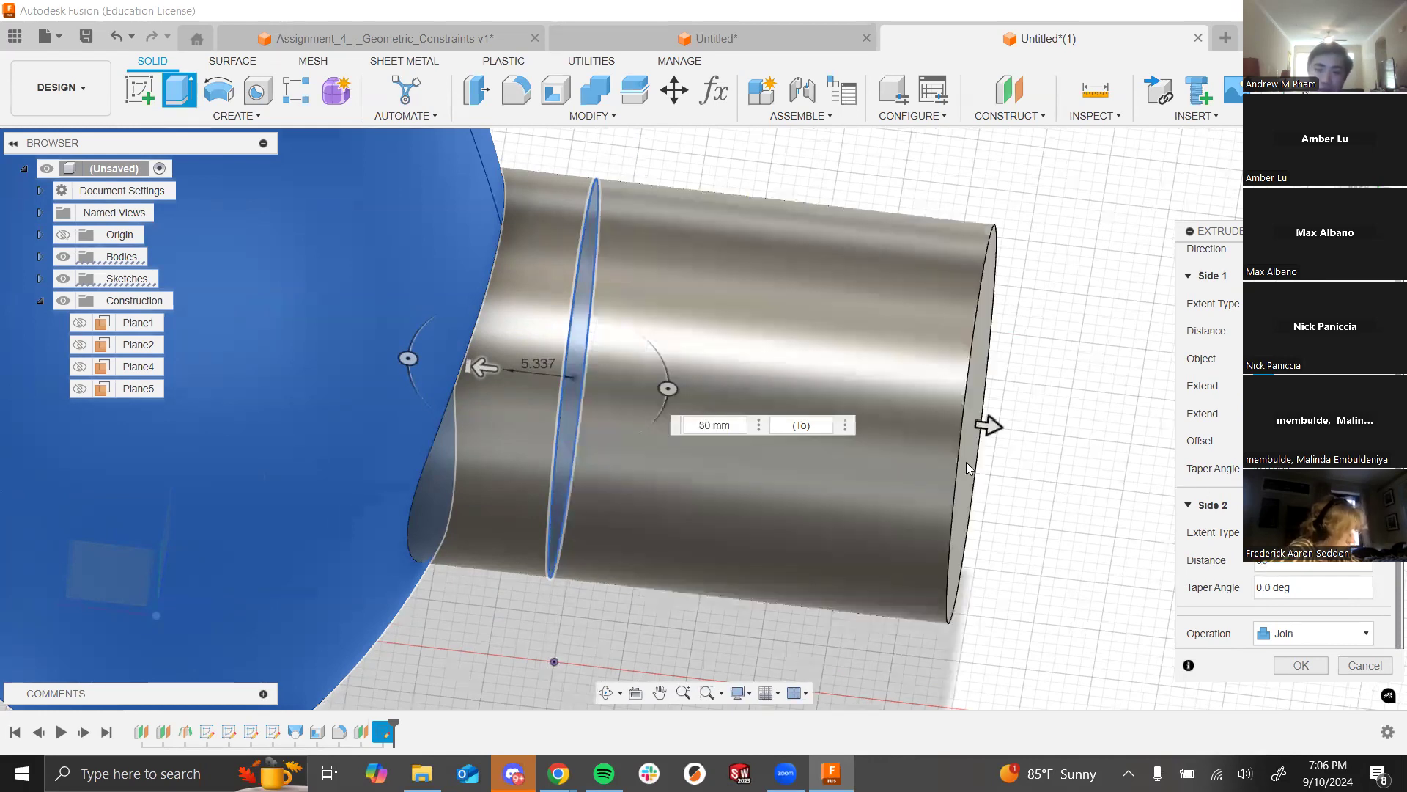
scroll(966, 462, down, 8)
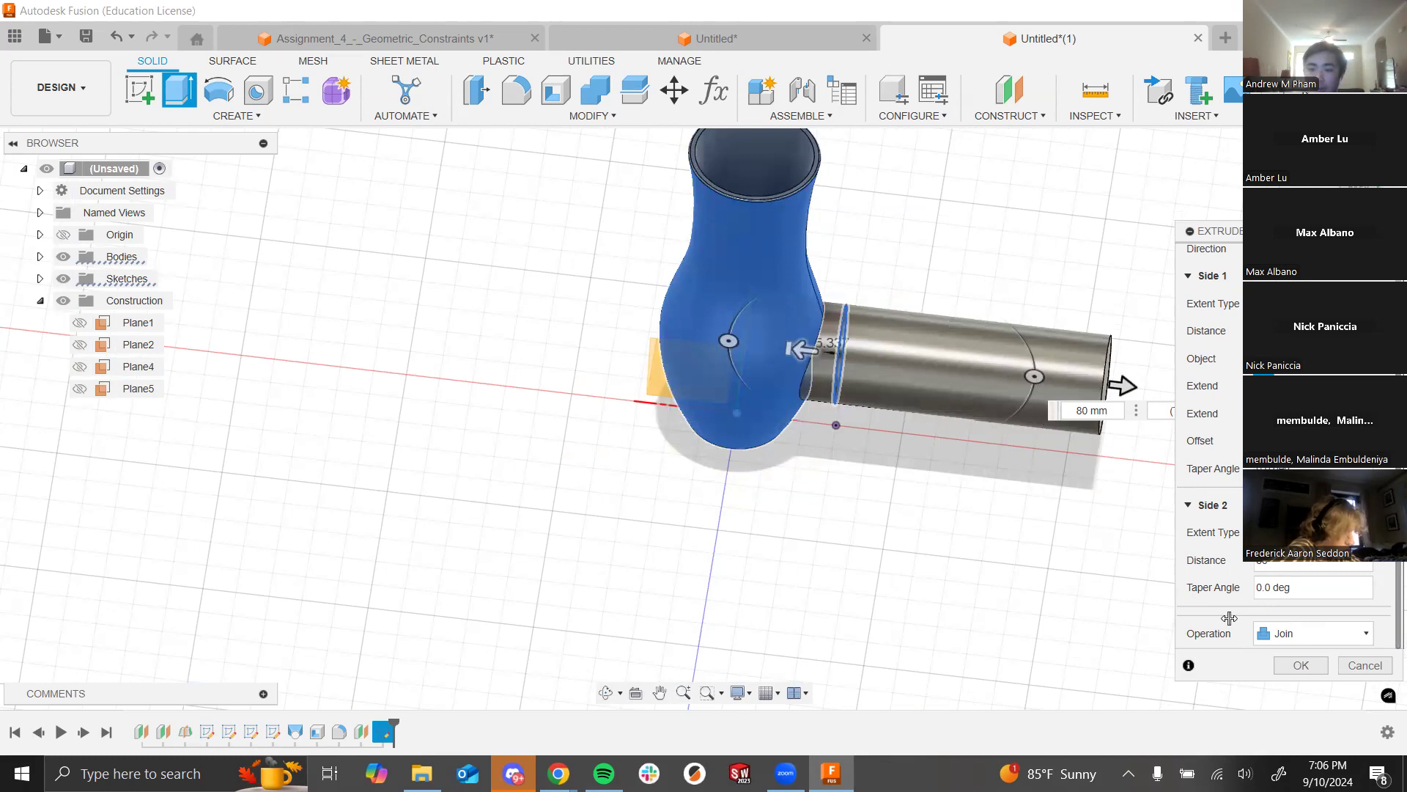
click(1279, 632)
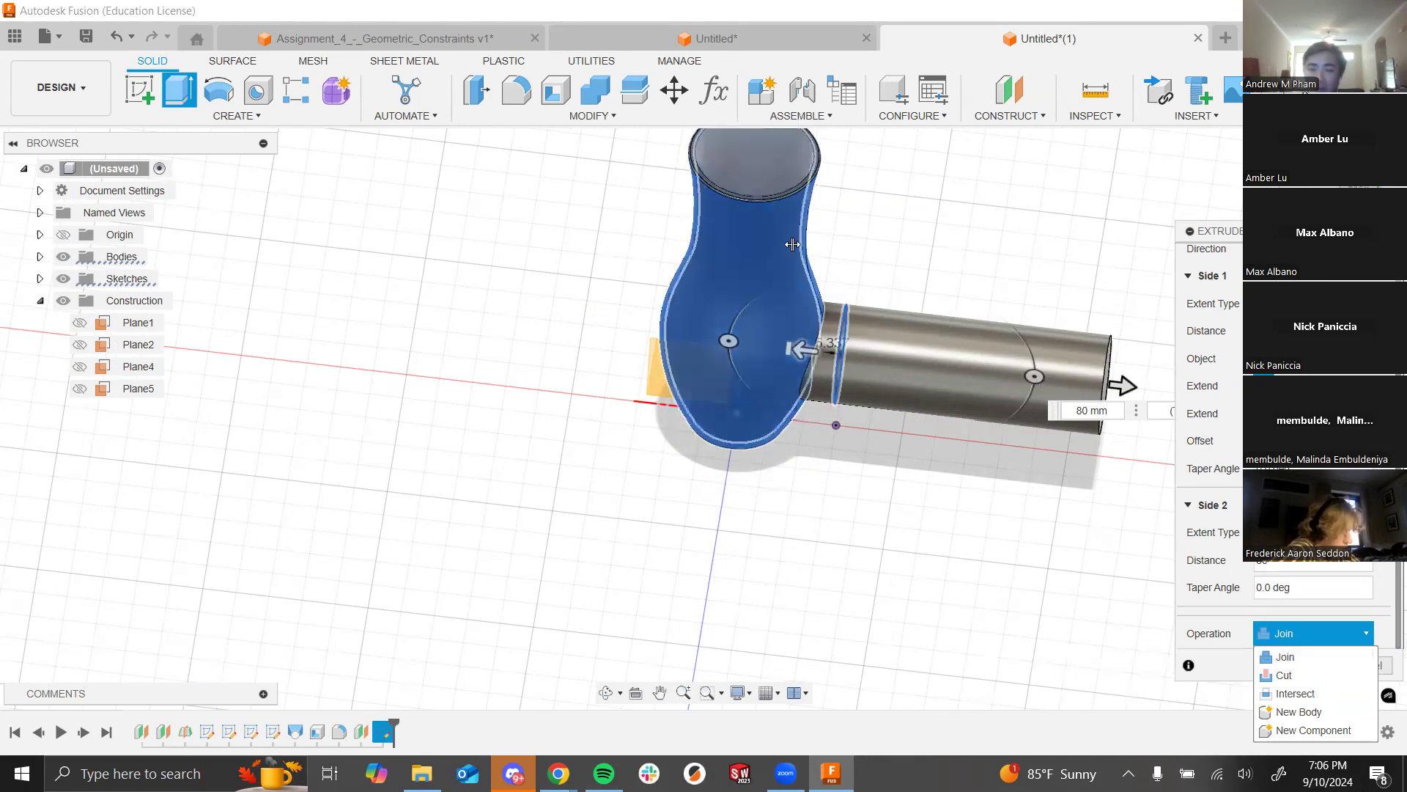
click(1209, 612)
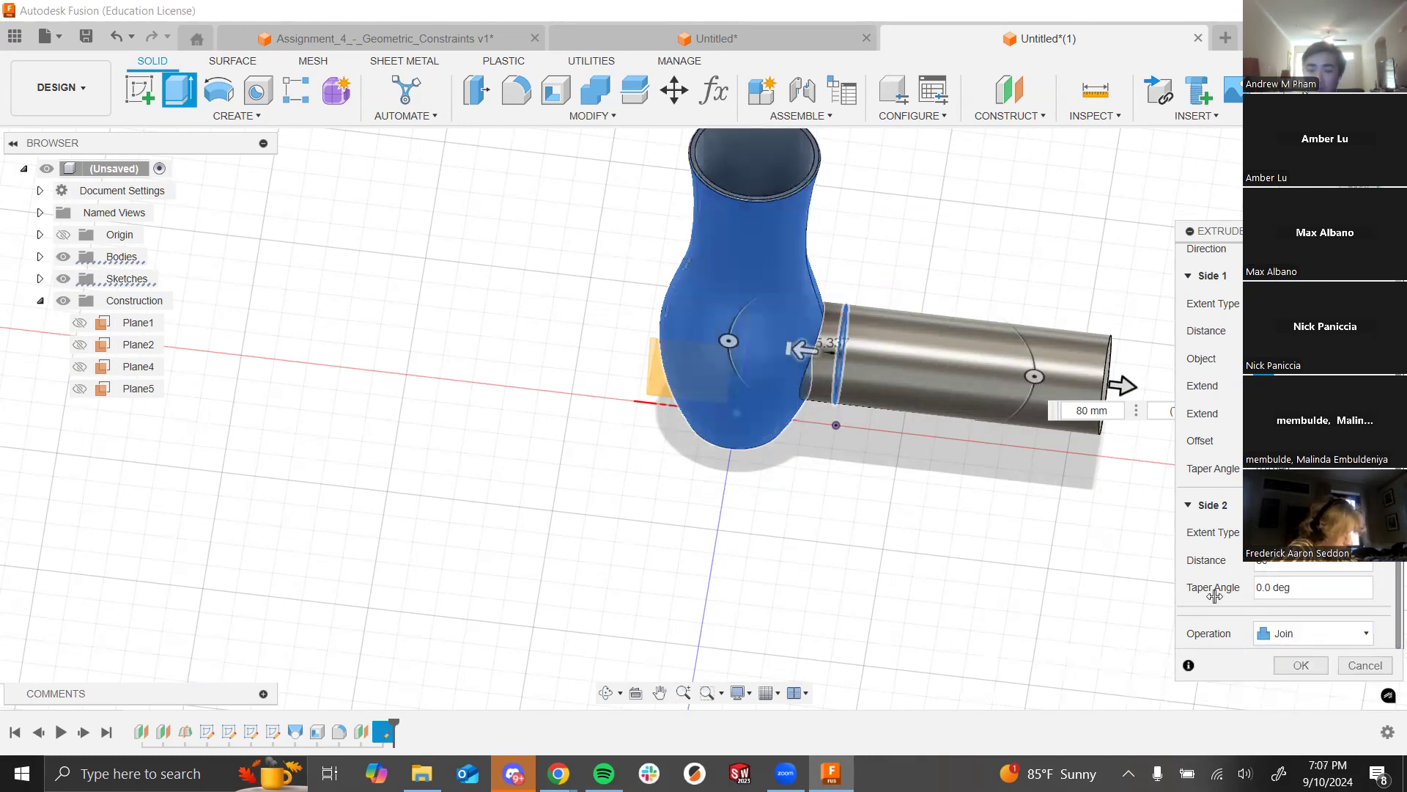
scroll(1239, 483, up, 2)
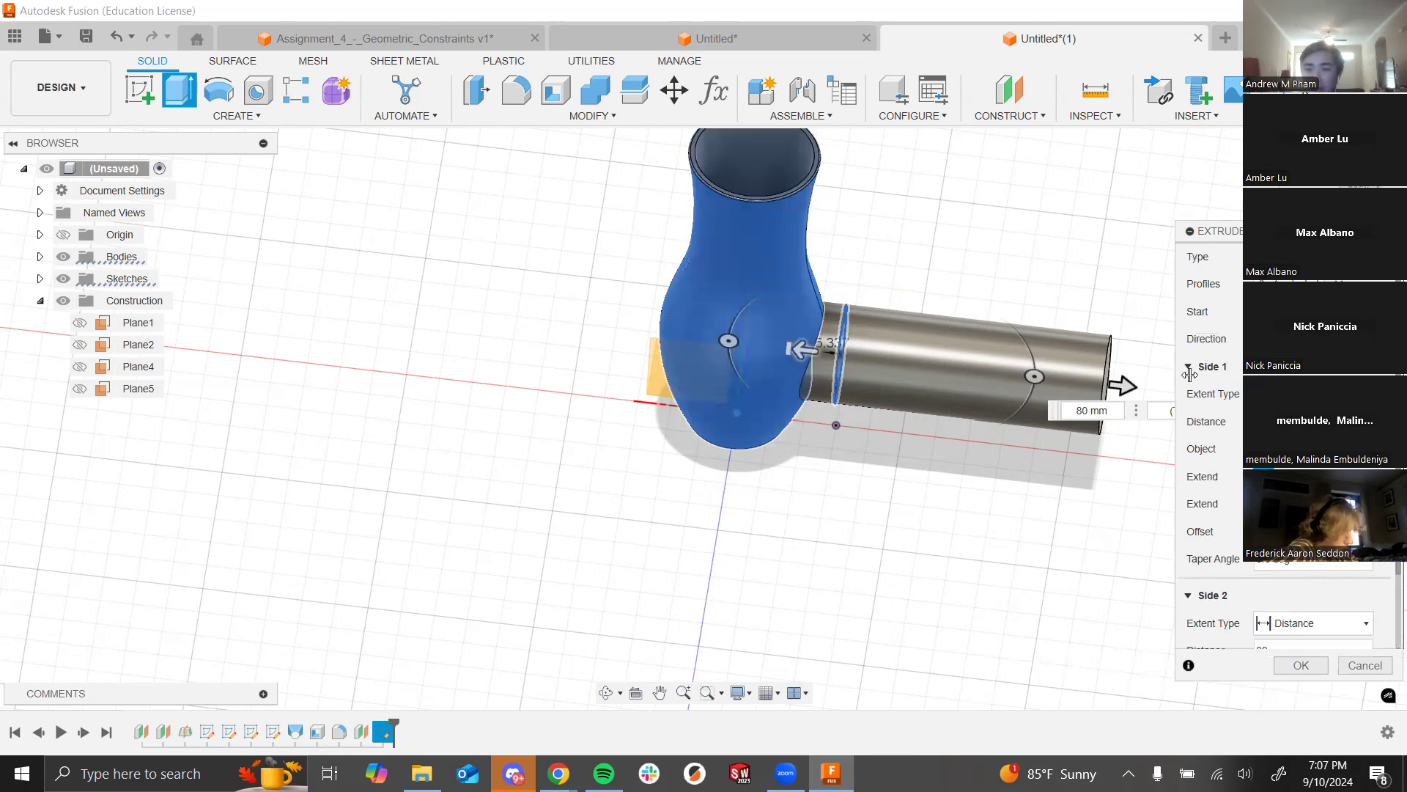
scroll(1189, 352, down, 2)
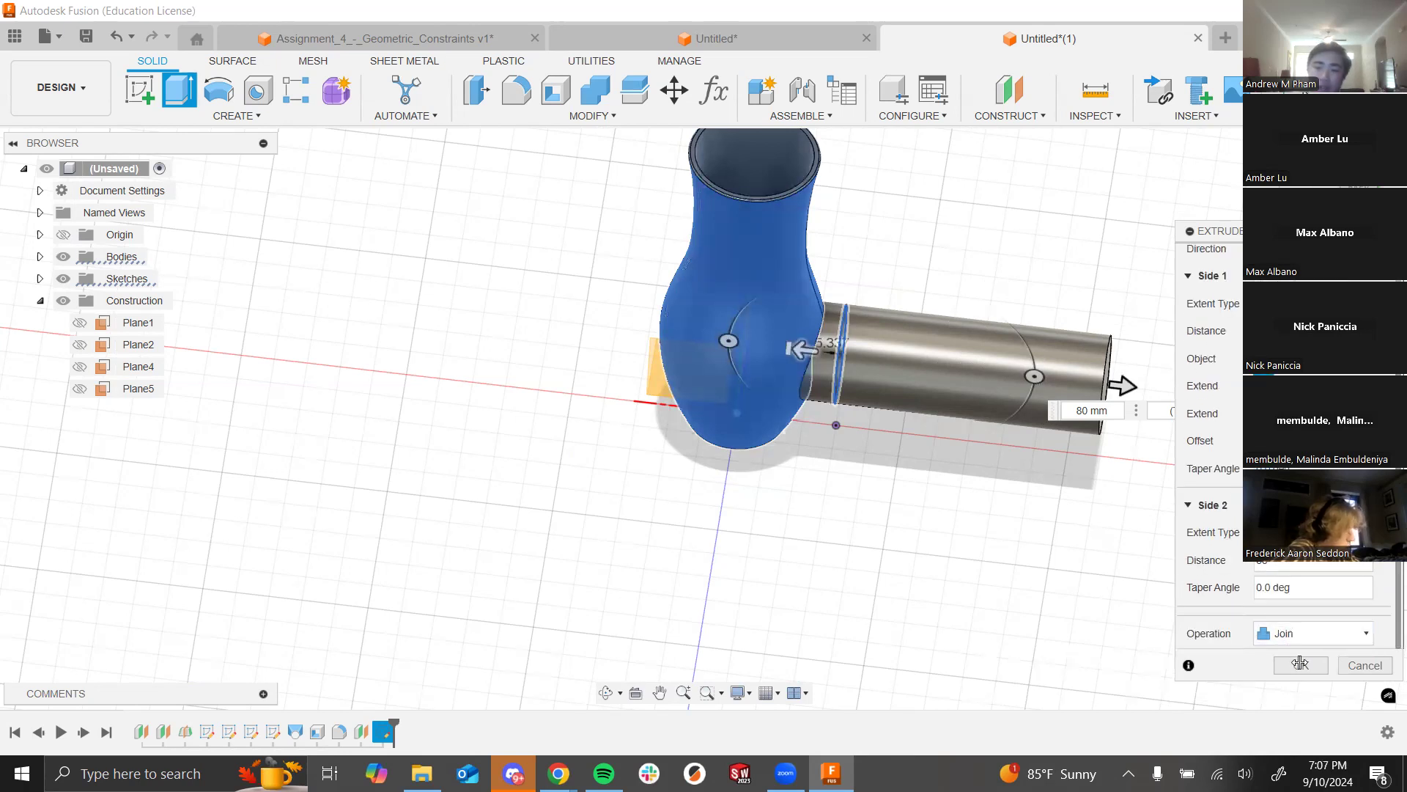
click(1300, 663)
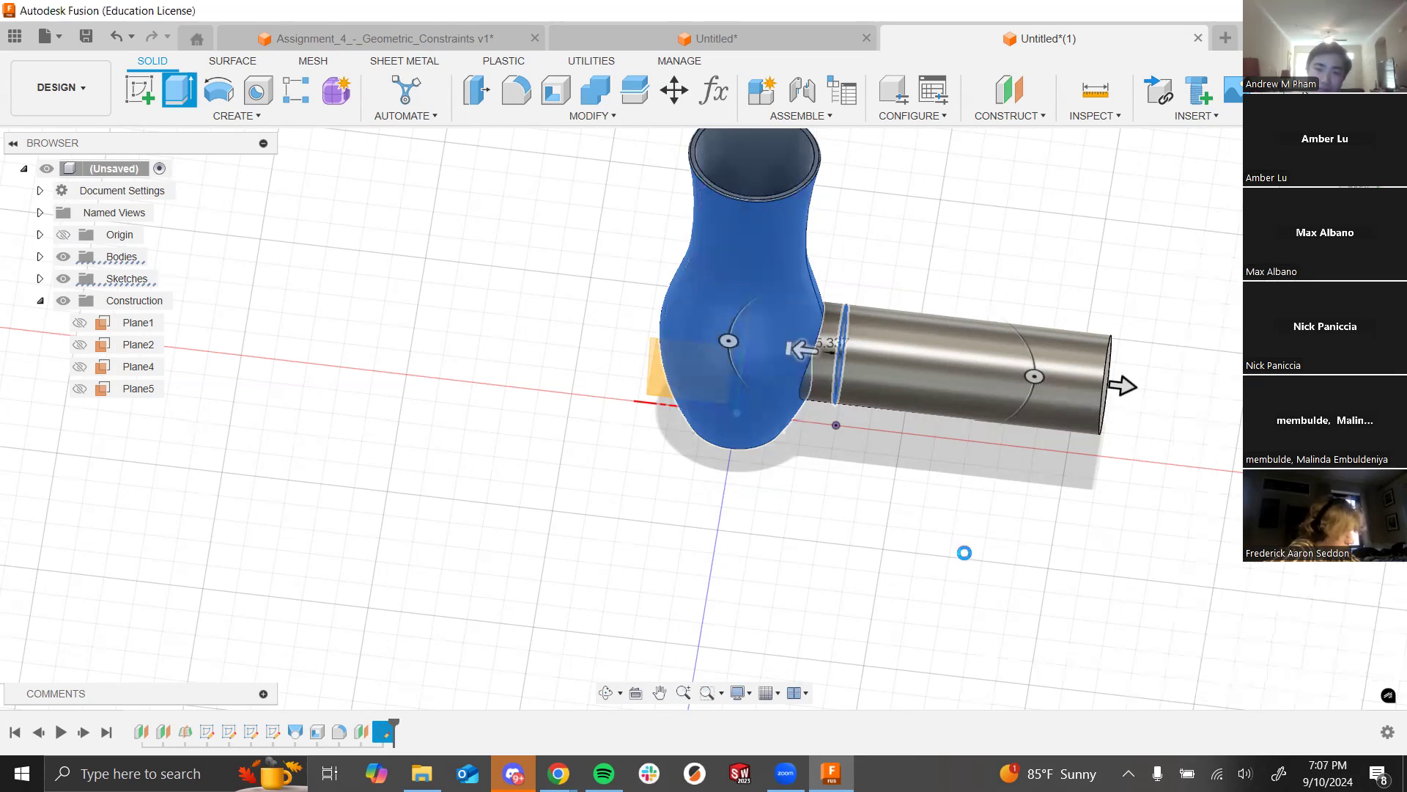
Step: Inspect the finished barrel and select its outer face
shift+middle_drag(933, 471, 989, 464)
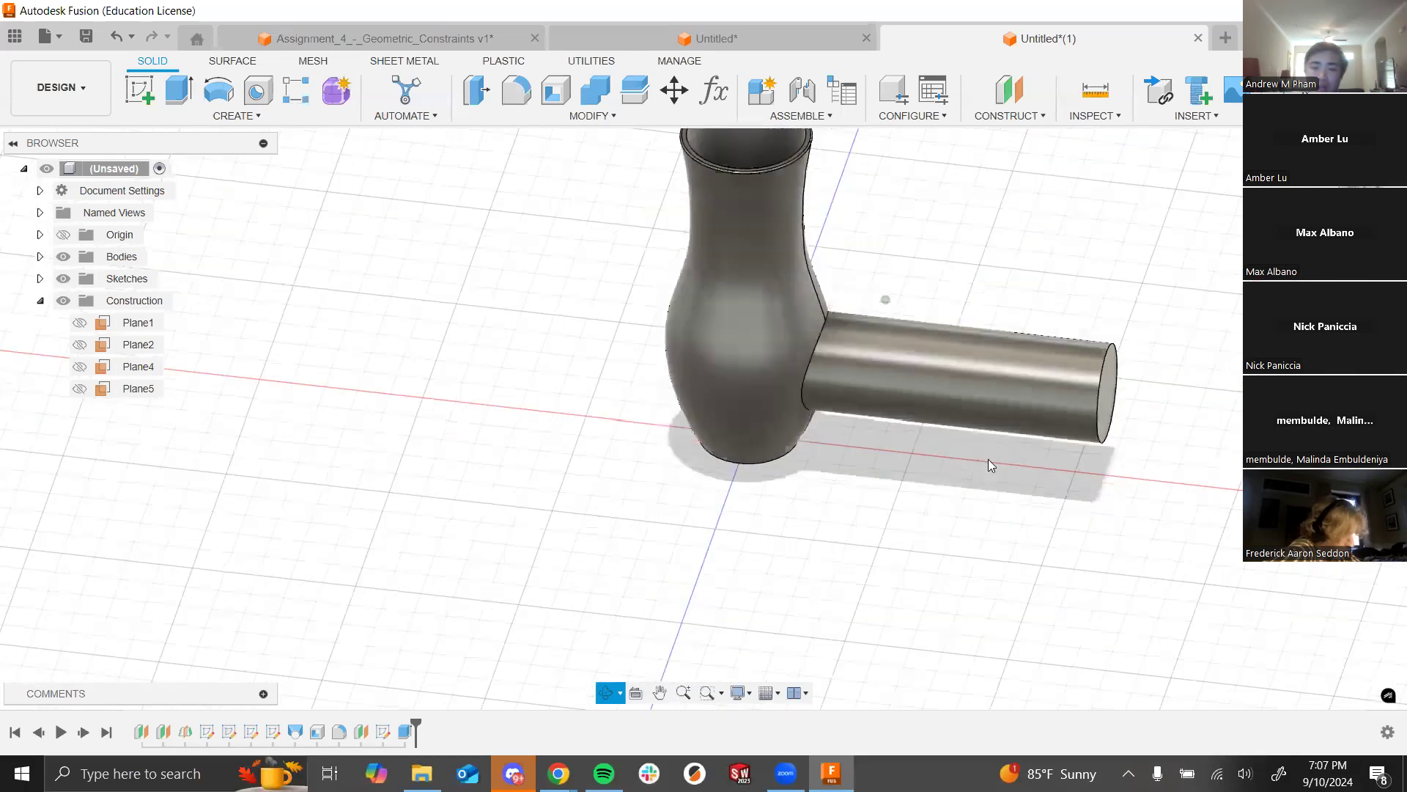
click(978, 376)
click(829, 313)
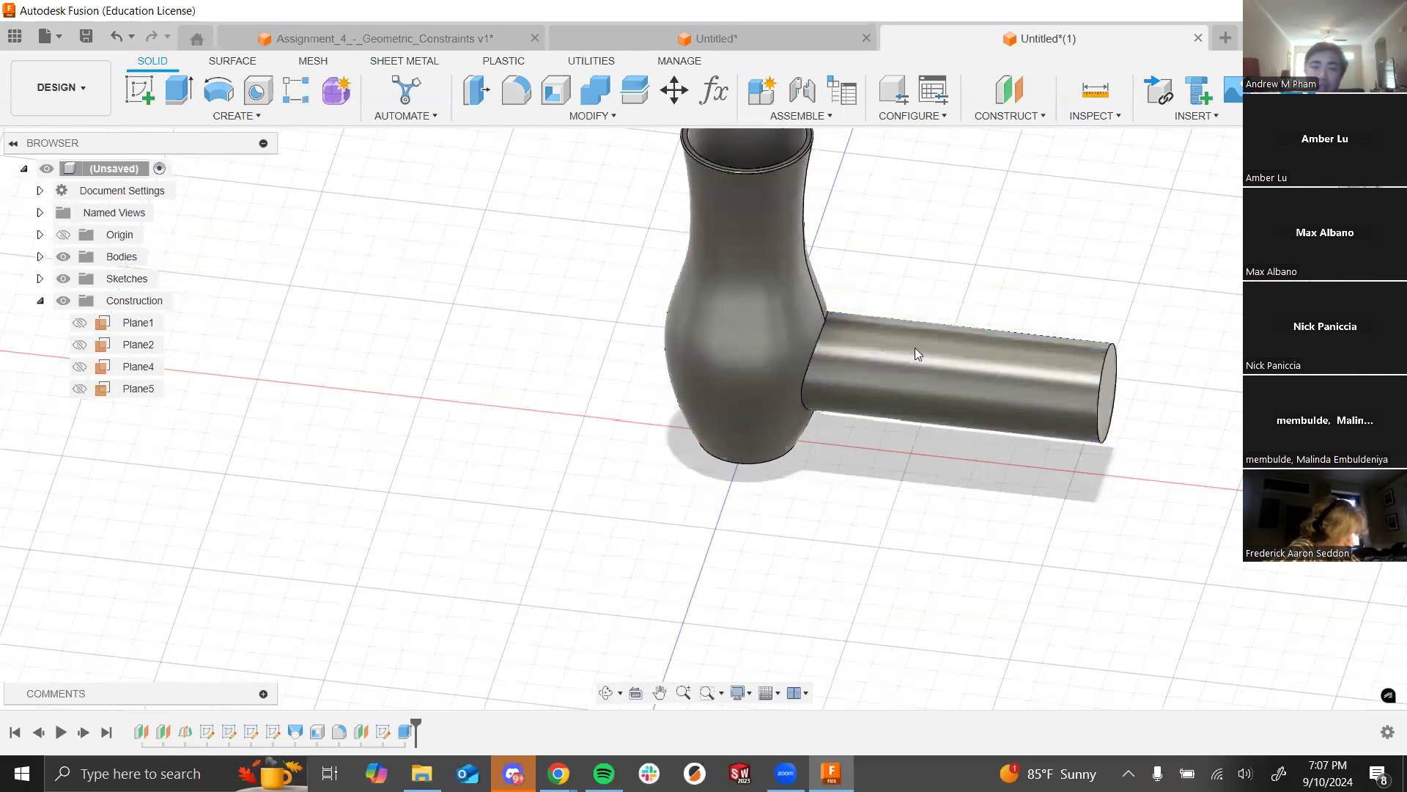
scroll(914, 347, down, 3)
scroll(989, 338, up, 4)
scroll(1085, 319, up, 3)
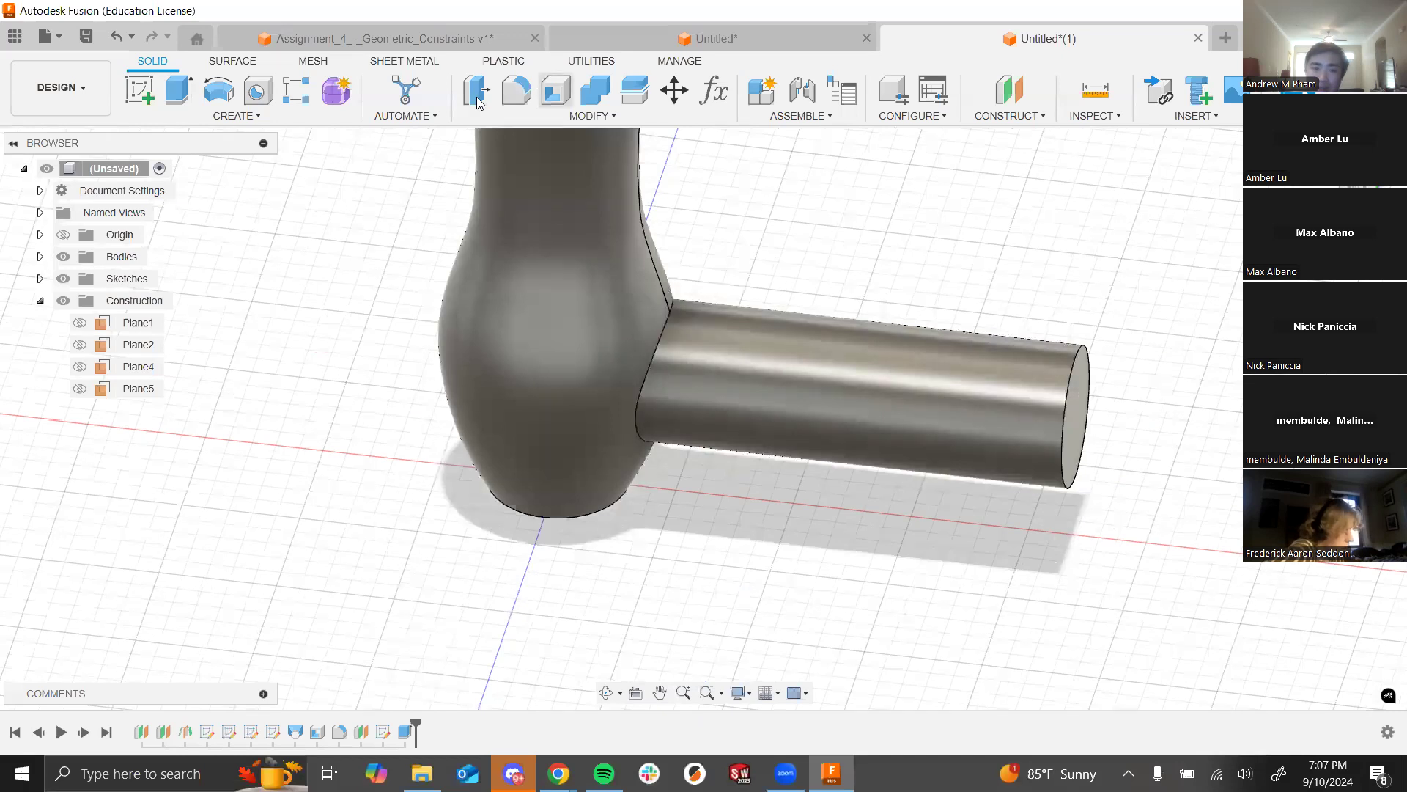
click(559, 118)
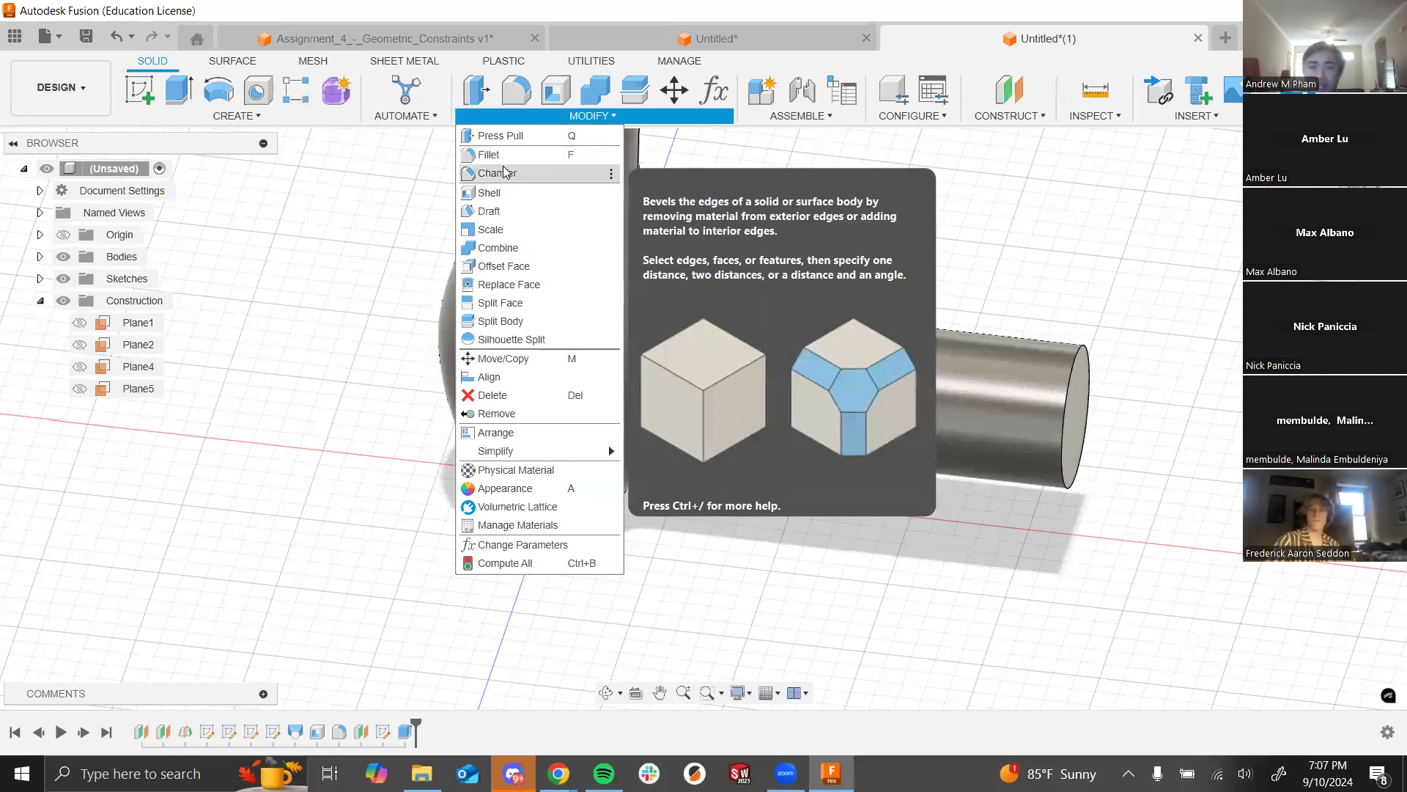
Step: Bevel the barrel's circular tip edge with a 5 mm chamfer, then view the whole body
click(504, 173)
scroll(848, 355, down, 5)
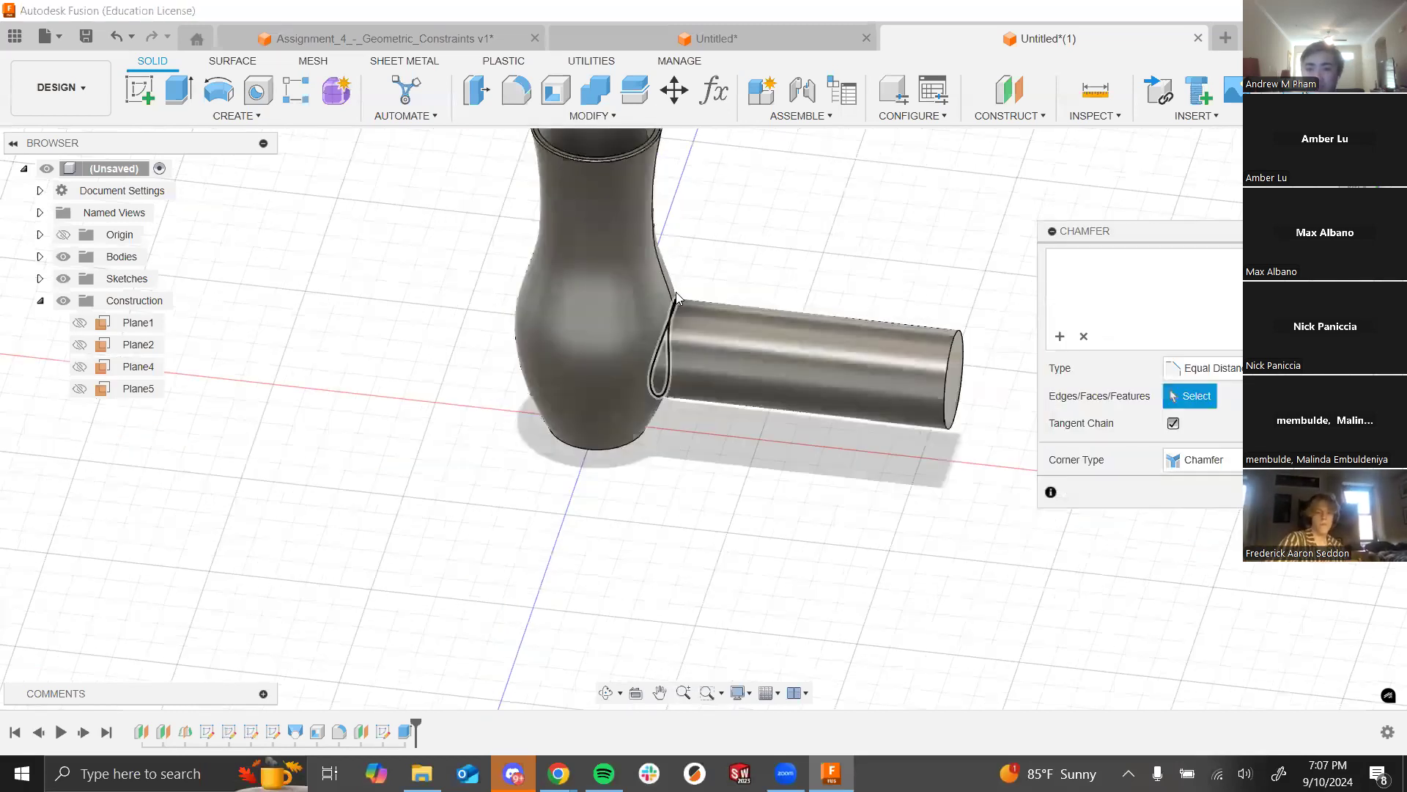
scroll(885, 352, up, 3)
scroll(911, 374, up, 2)
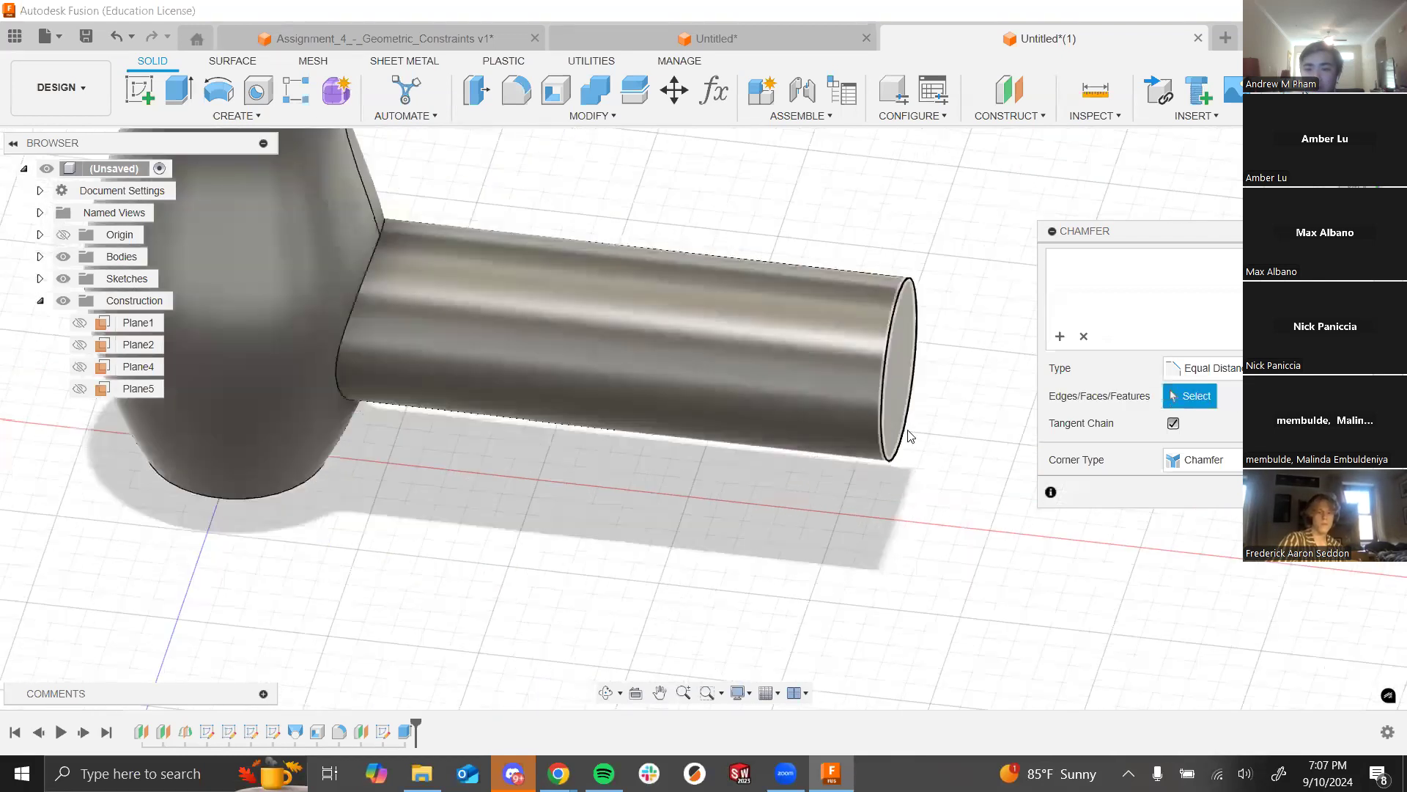
click(885, 459)
drag(1221, 260, 1153, 252)
key(BackSpace)
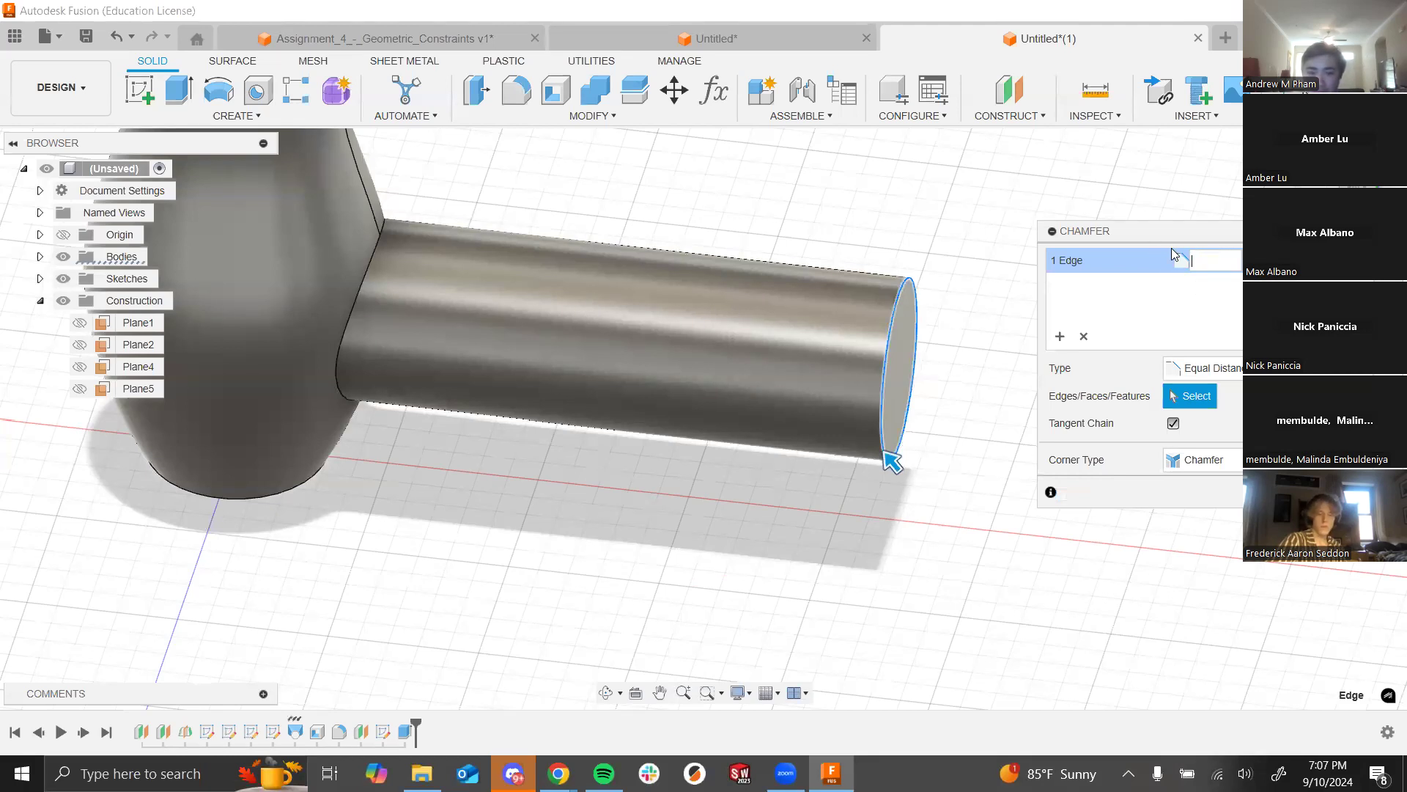
key(Return)
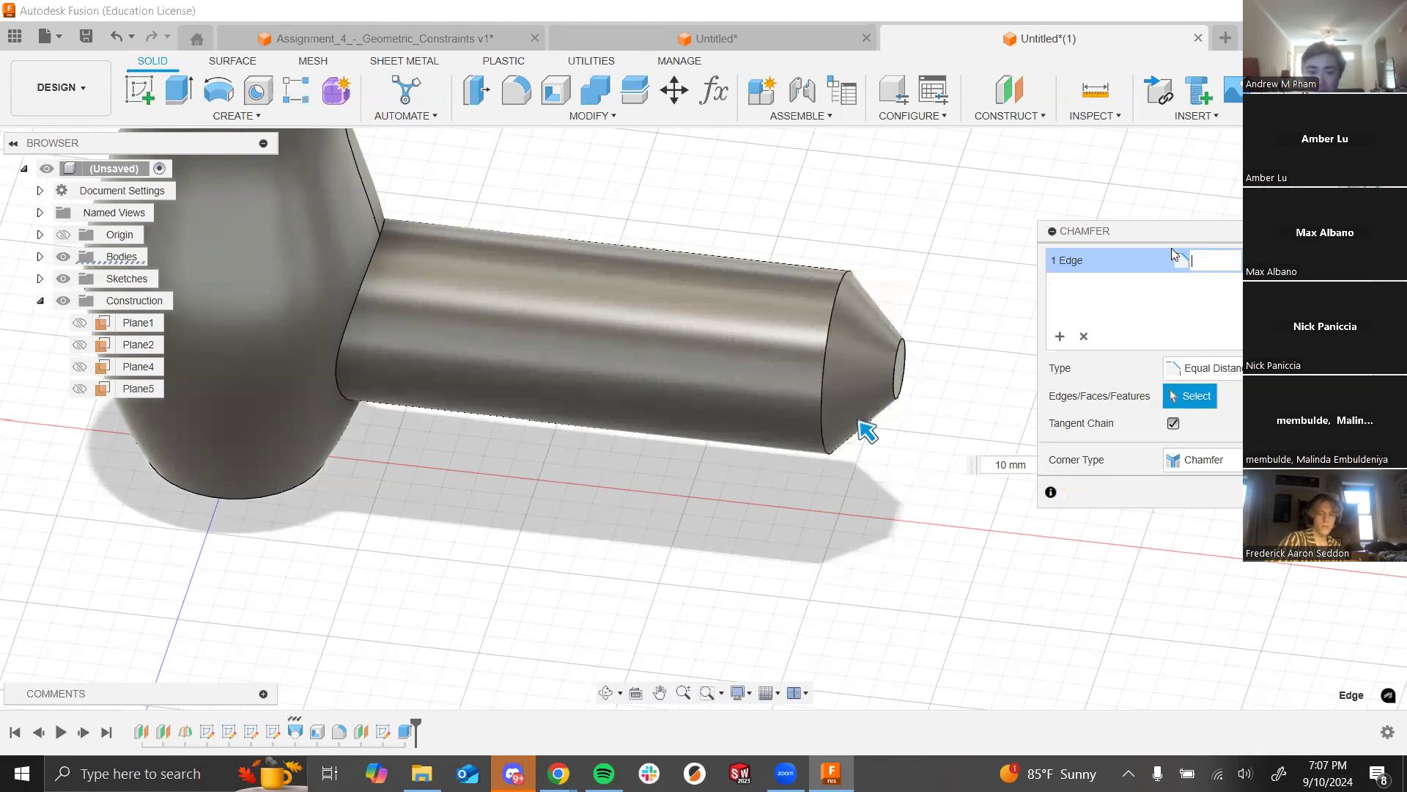
text(5)
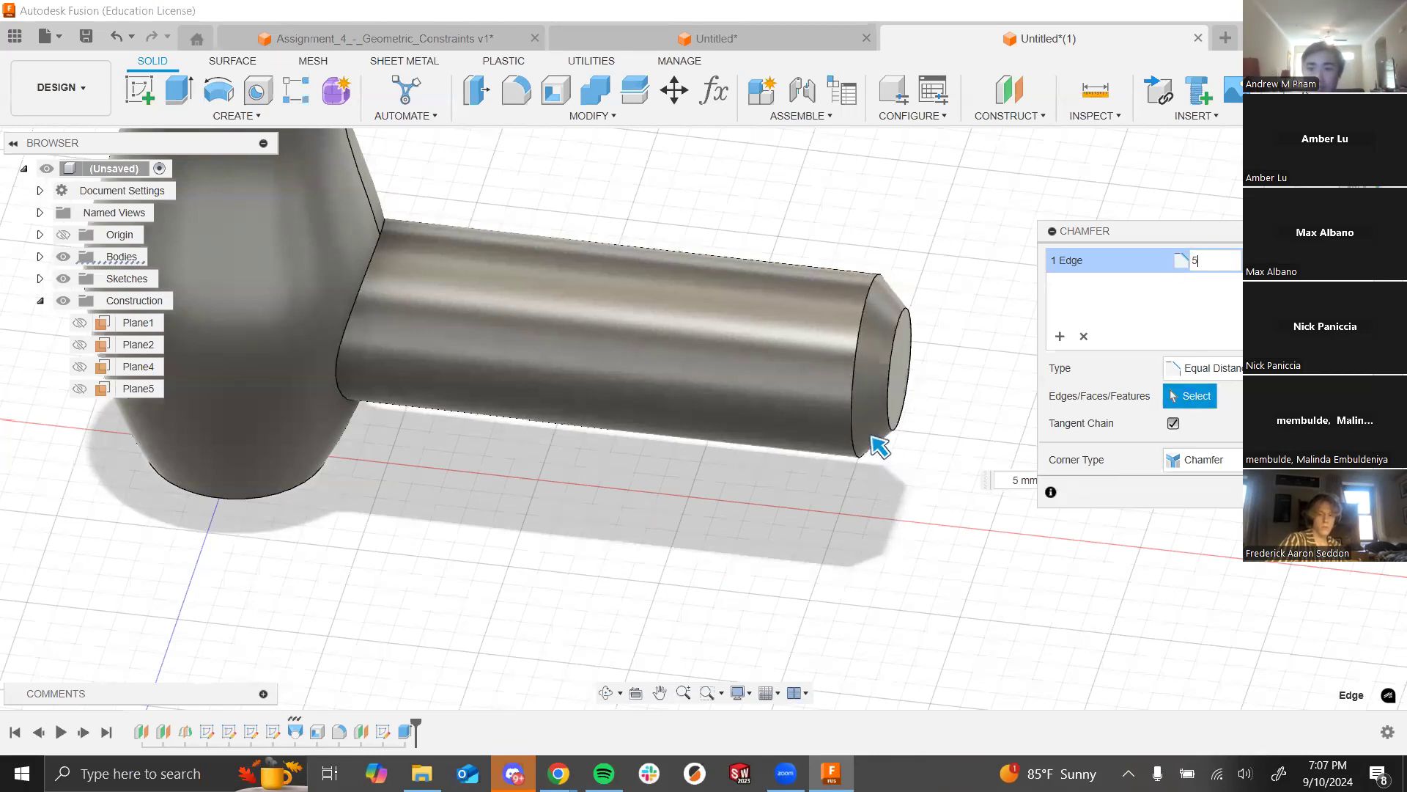
key(Return)
shift+middle_drag(733, 516, 717, 456)
scroll(708, 450, down, 5)
shift+middle_drag(733, 369, 371, 273)
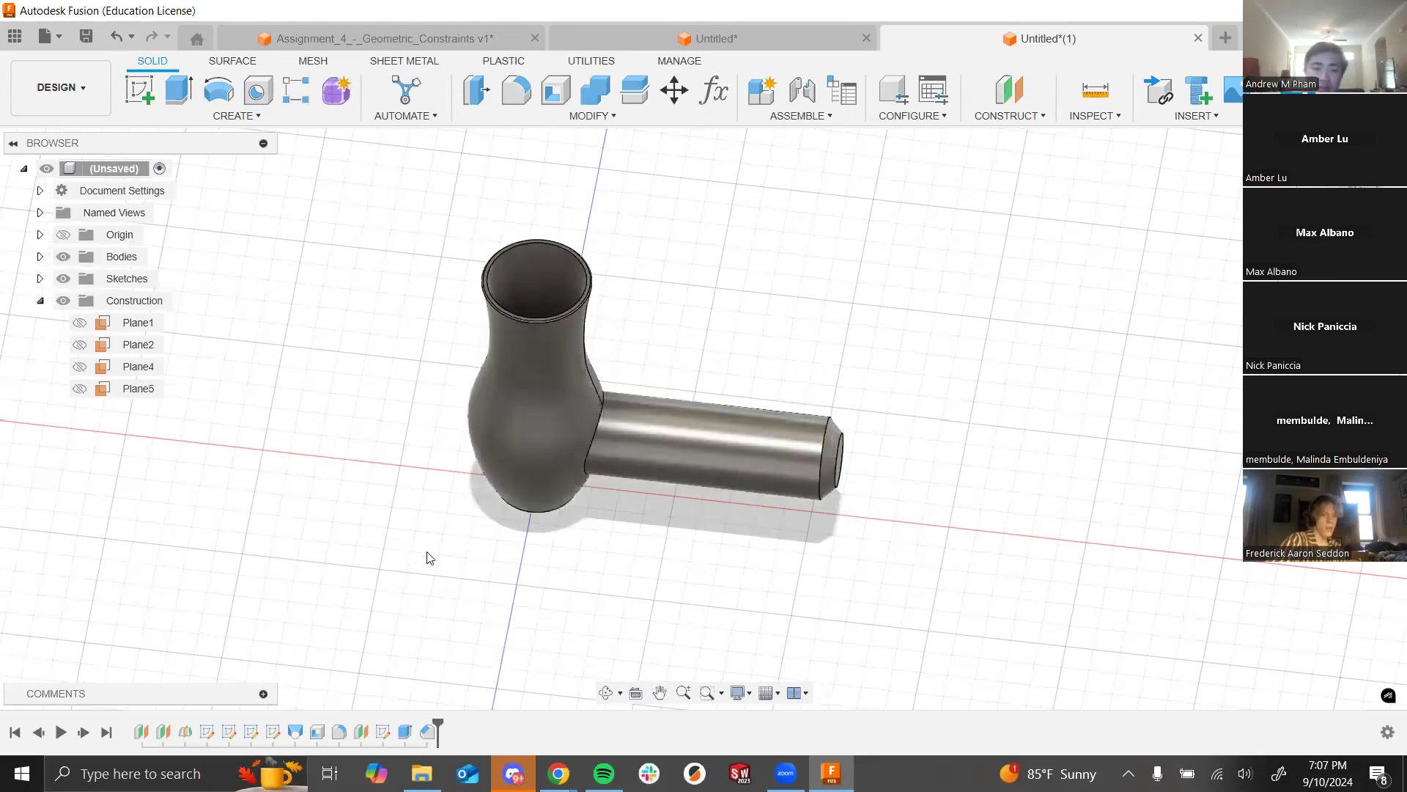
key(alt+Tab)
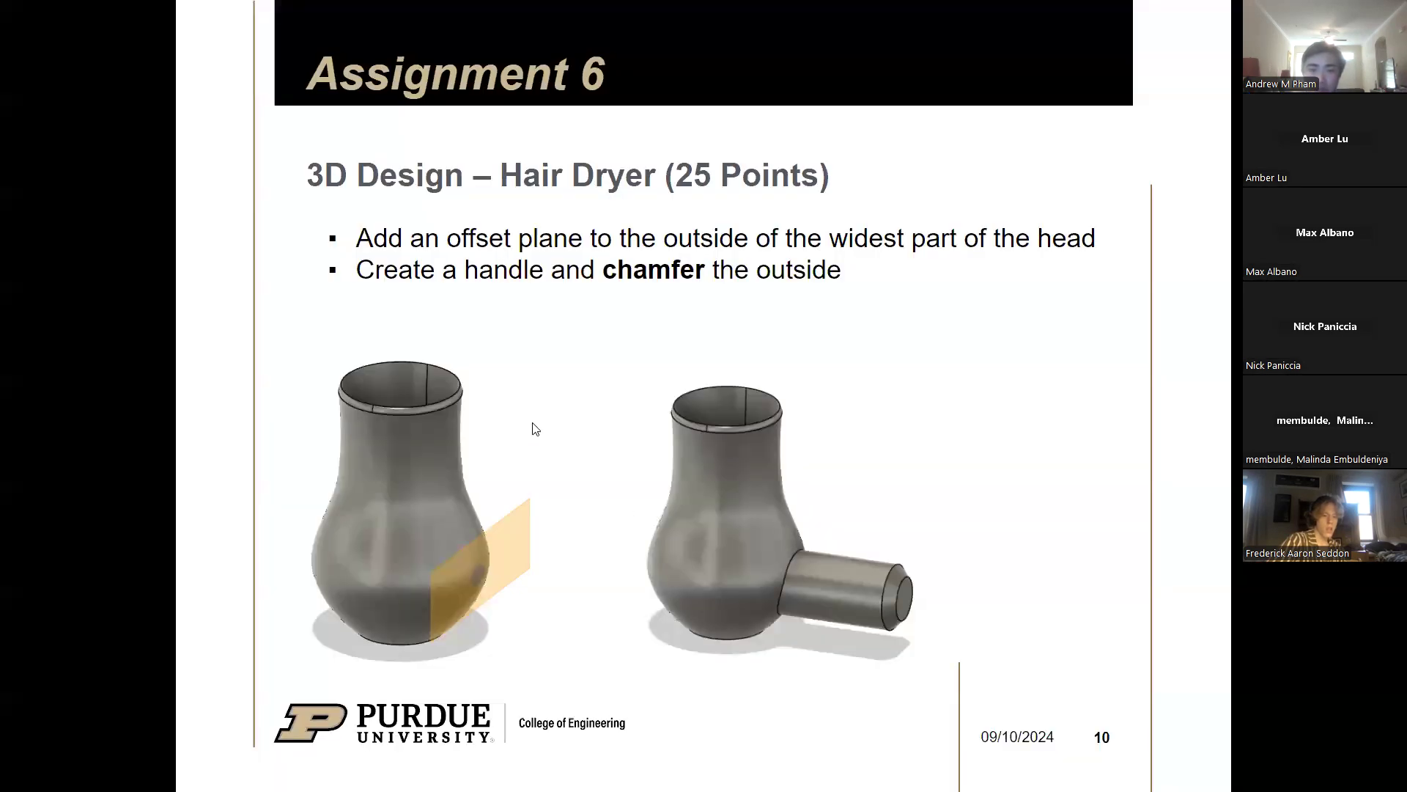
key(alt+Tab)
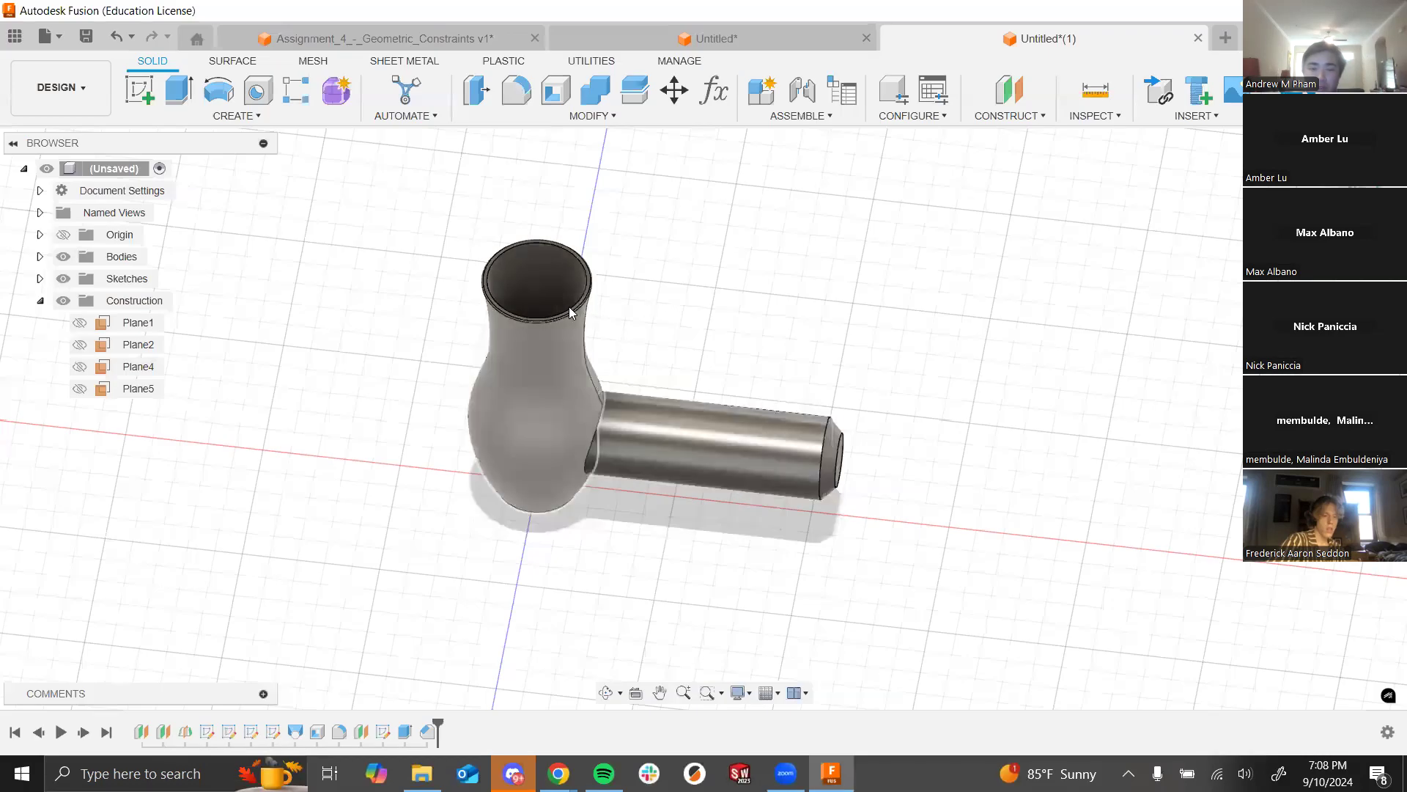
shift+middle_drag(703, 415, 714, 466)
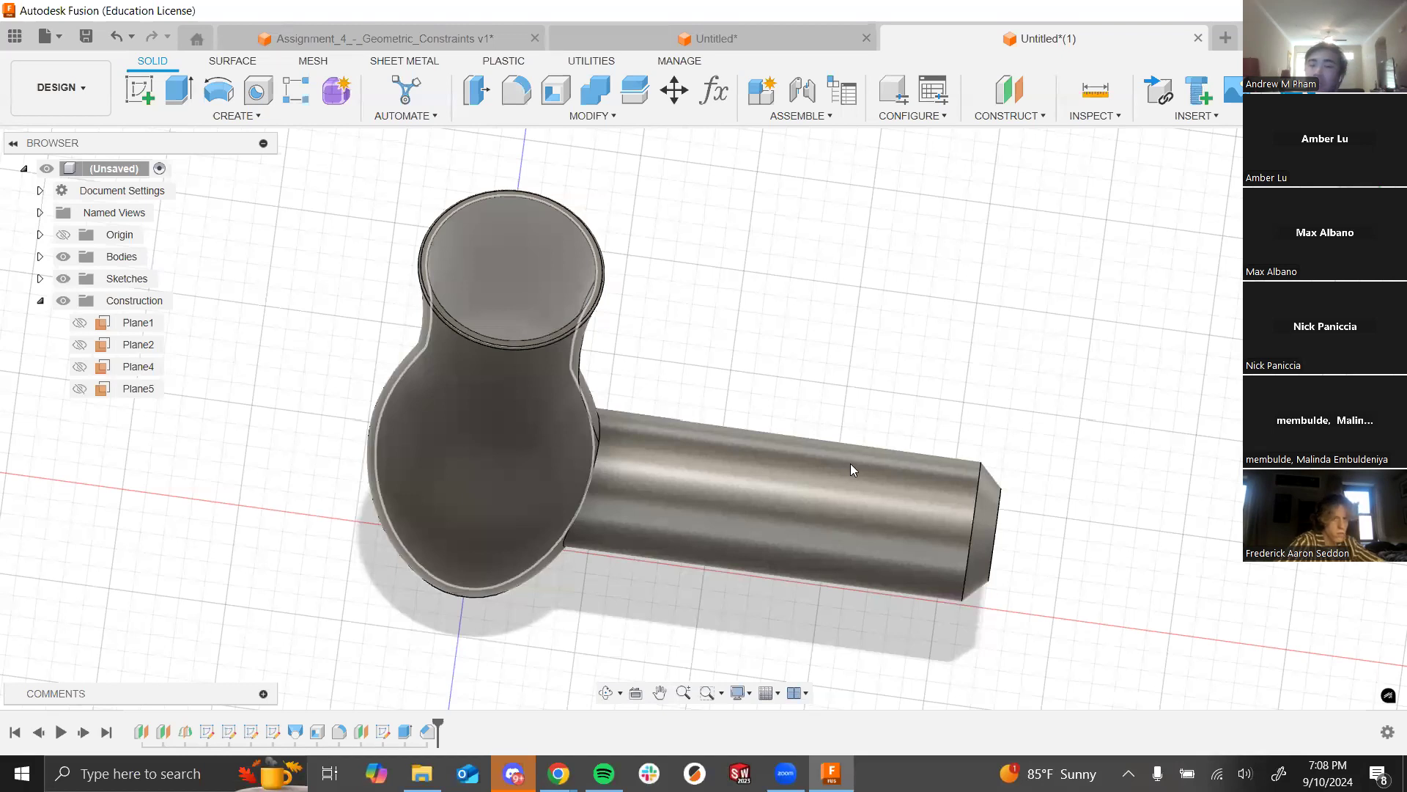
shift+middle_drag(917, 468, 1183, 491)
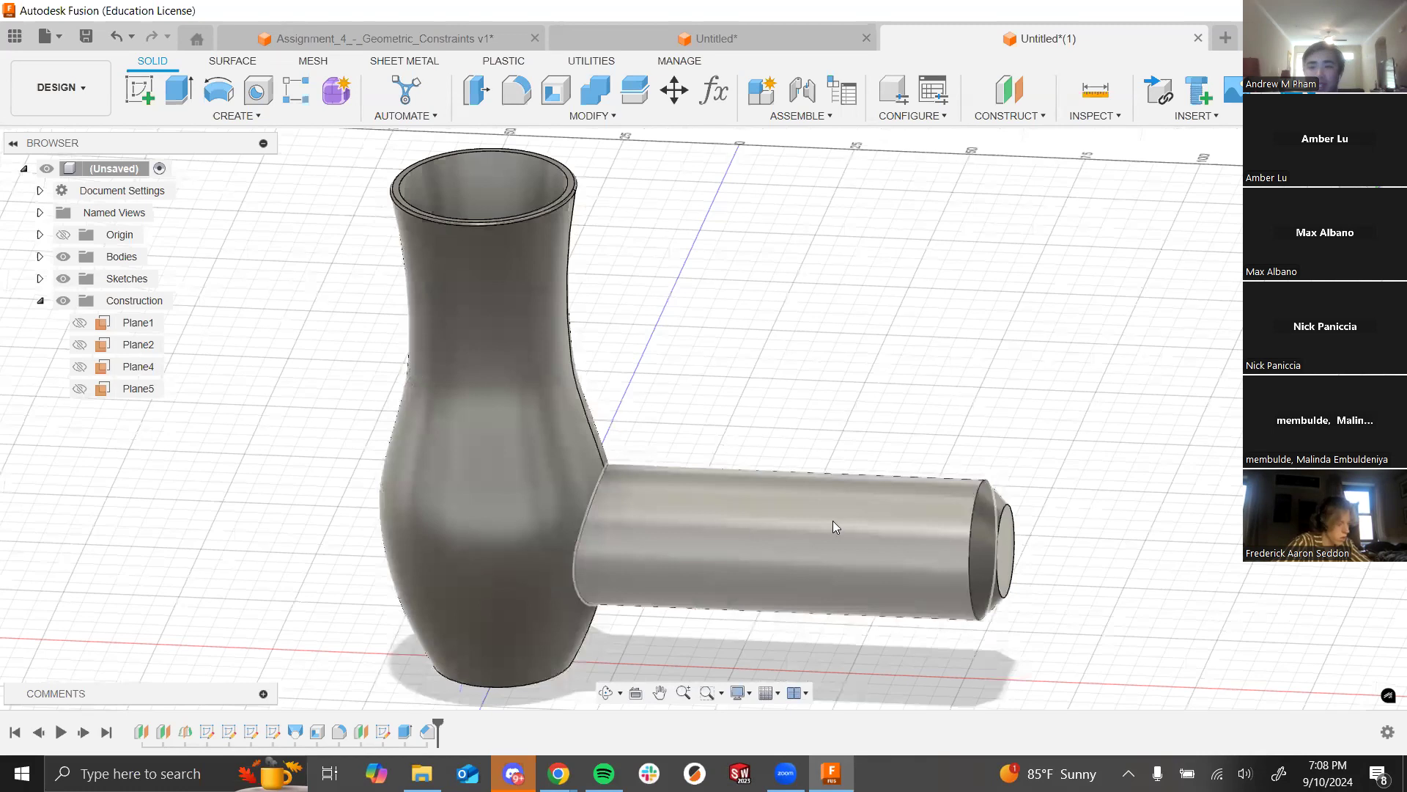
scroll(345, 384, down, 3)
scroll(564, 370, down, 3)
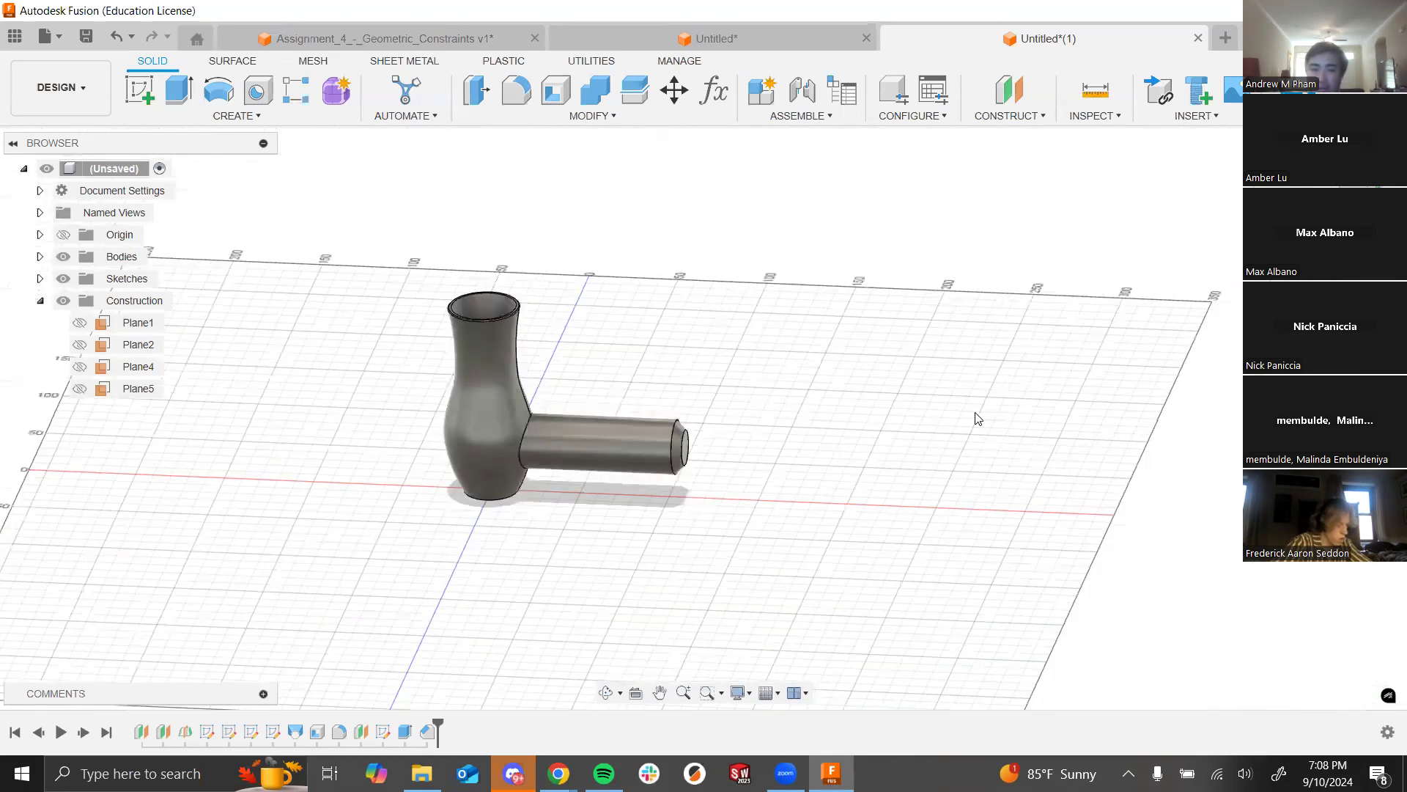
scroll(532, 394, up, 5)
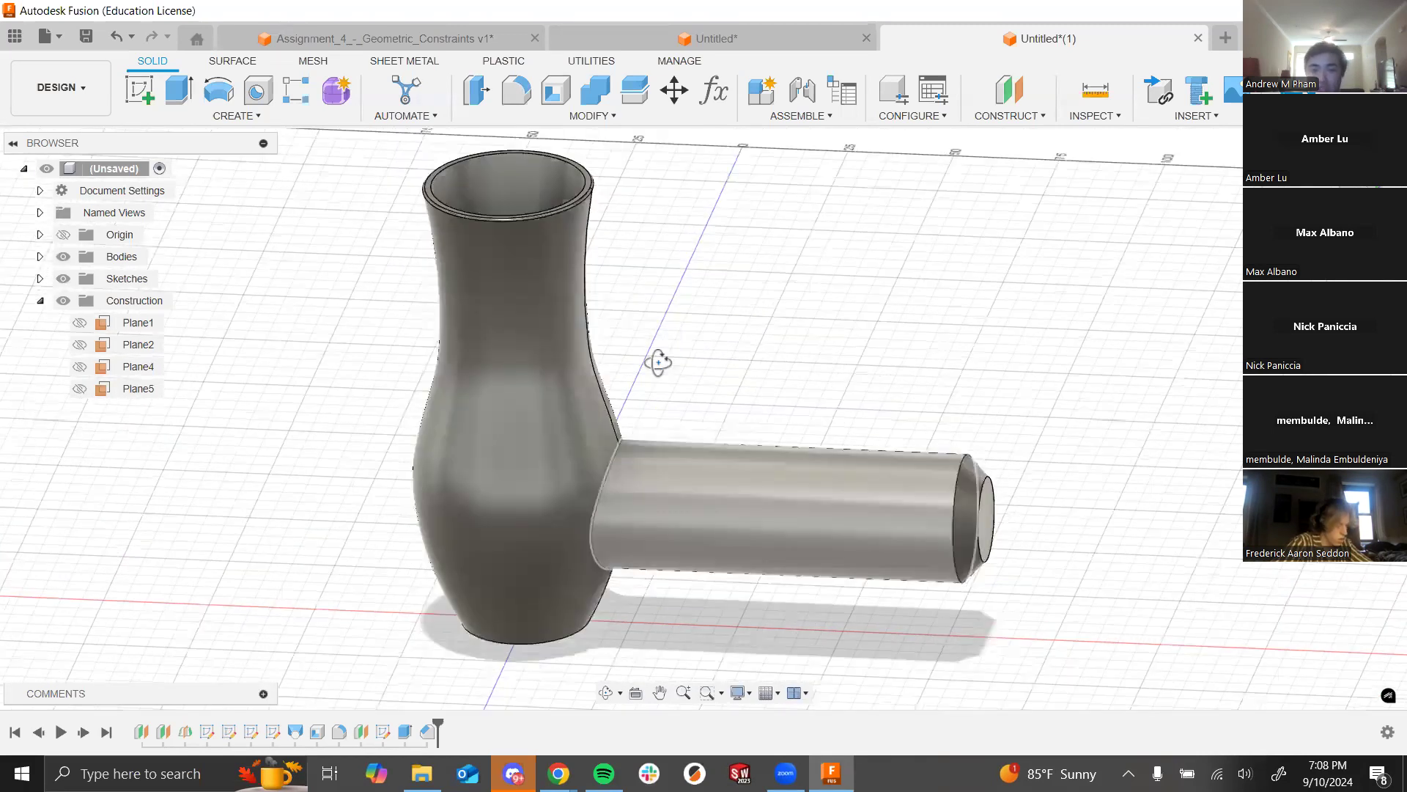
shift+middle_drag(658, 362, 669, 389)
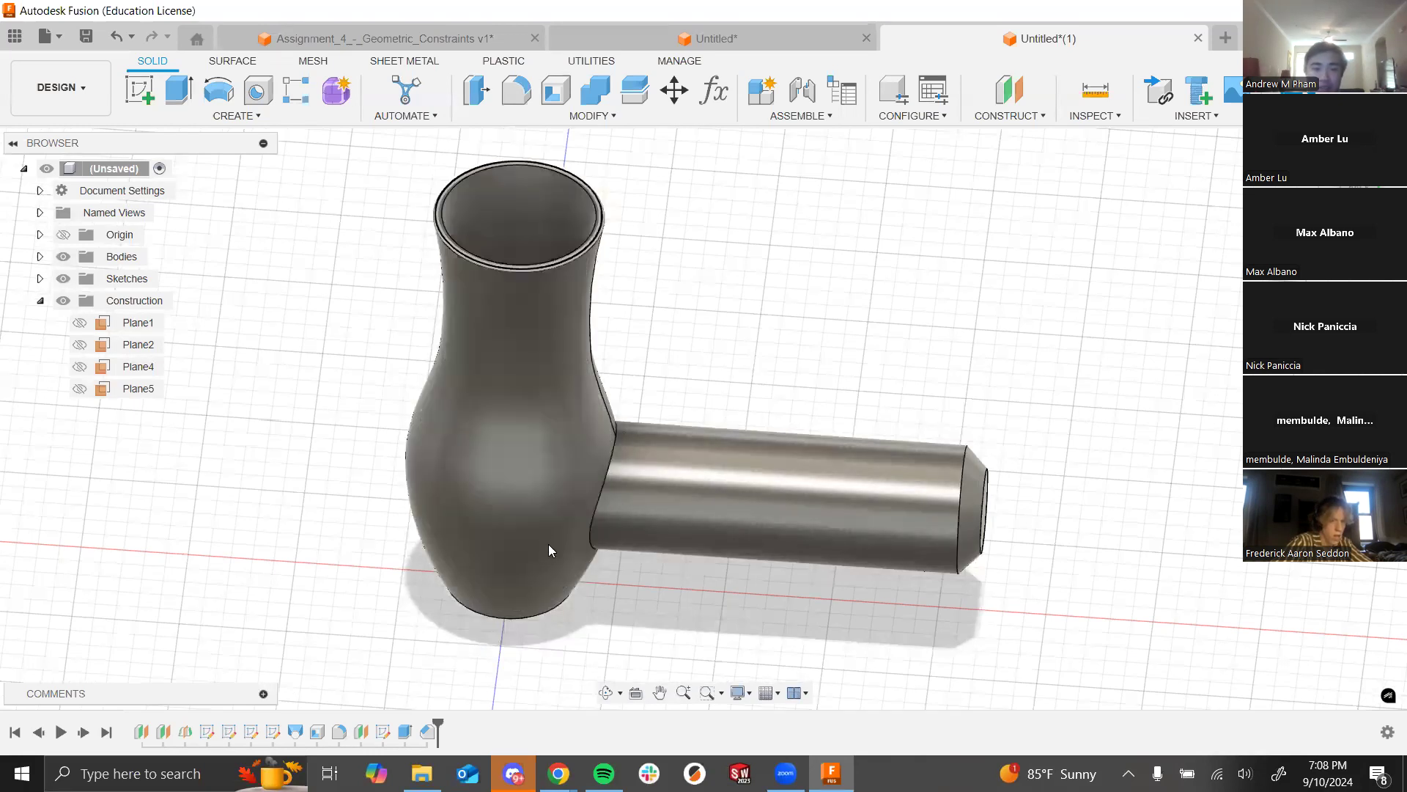
scroll(567, 423, down, 5)
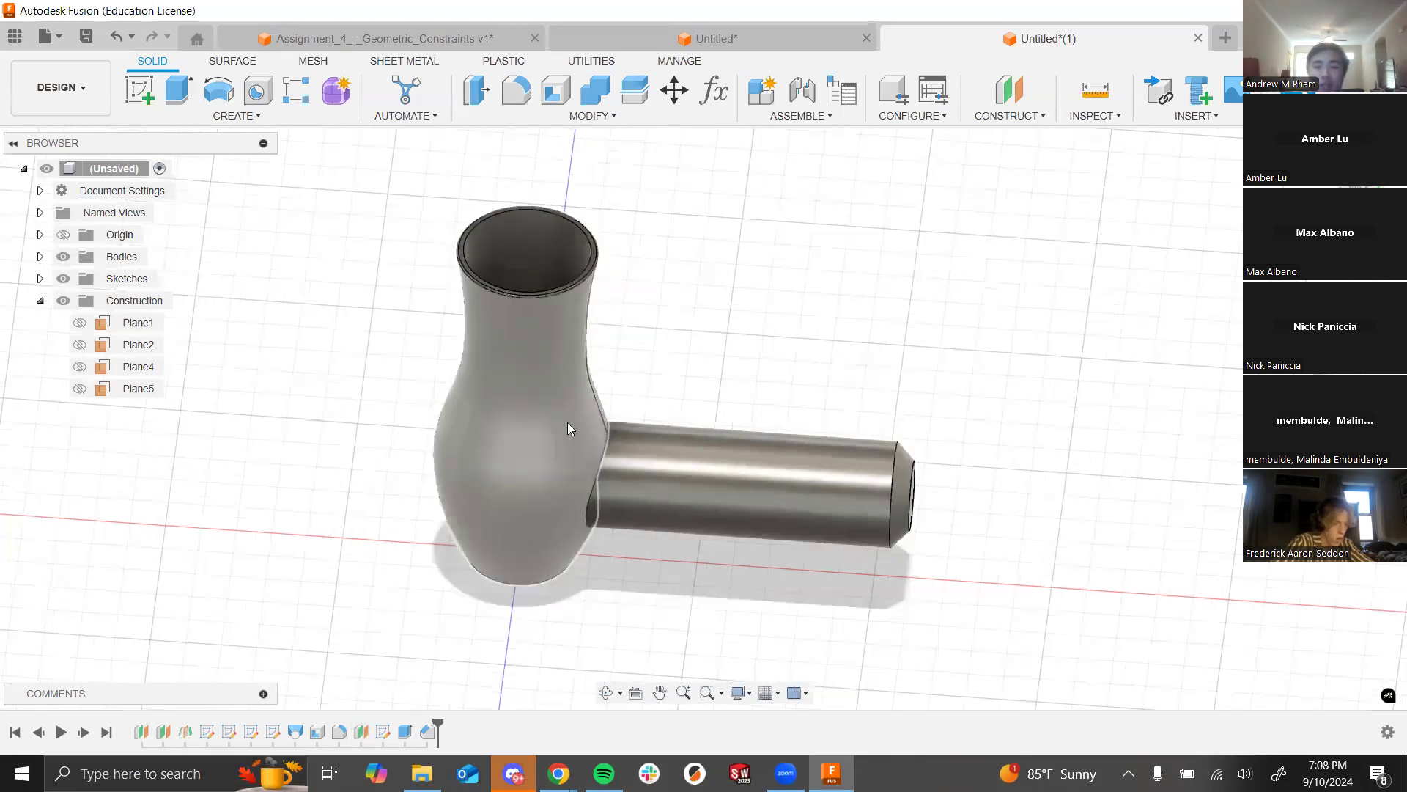
scroll(772, 321, up, 5)
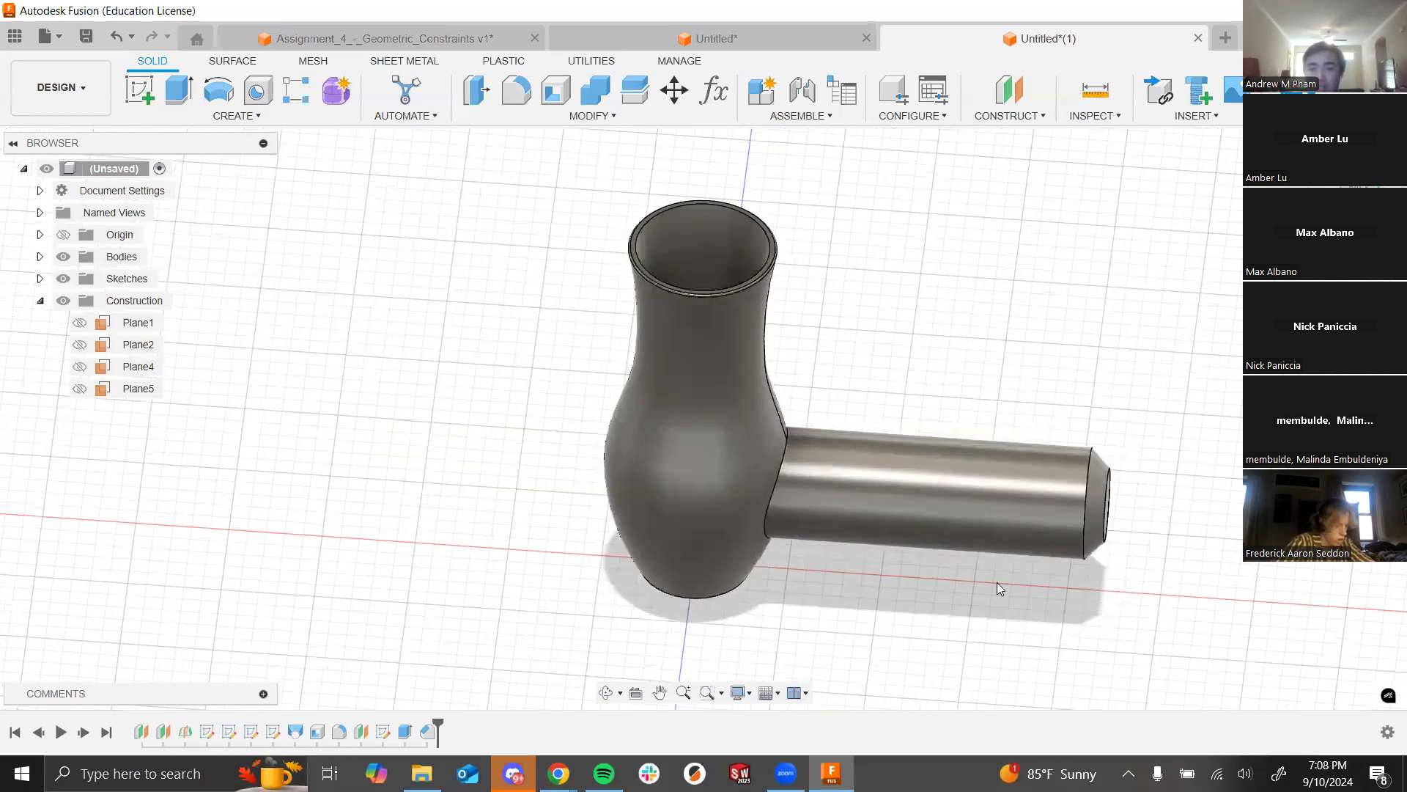
scroll(997, 585, up, 1)
scroll(520, 341, down, 4)
scroll(685, 420, up, 2)
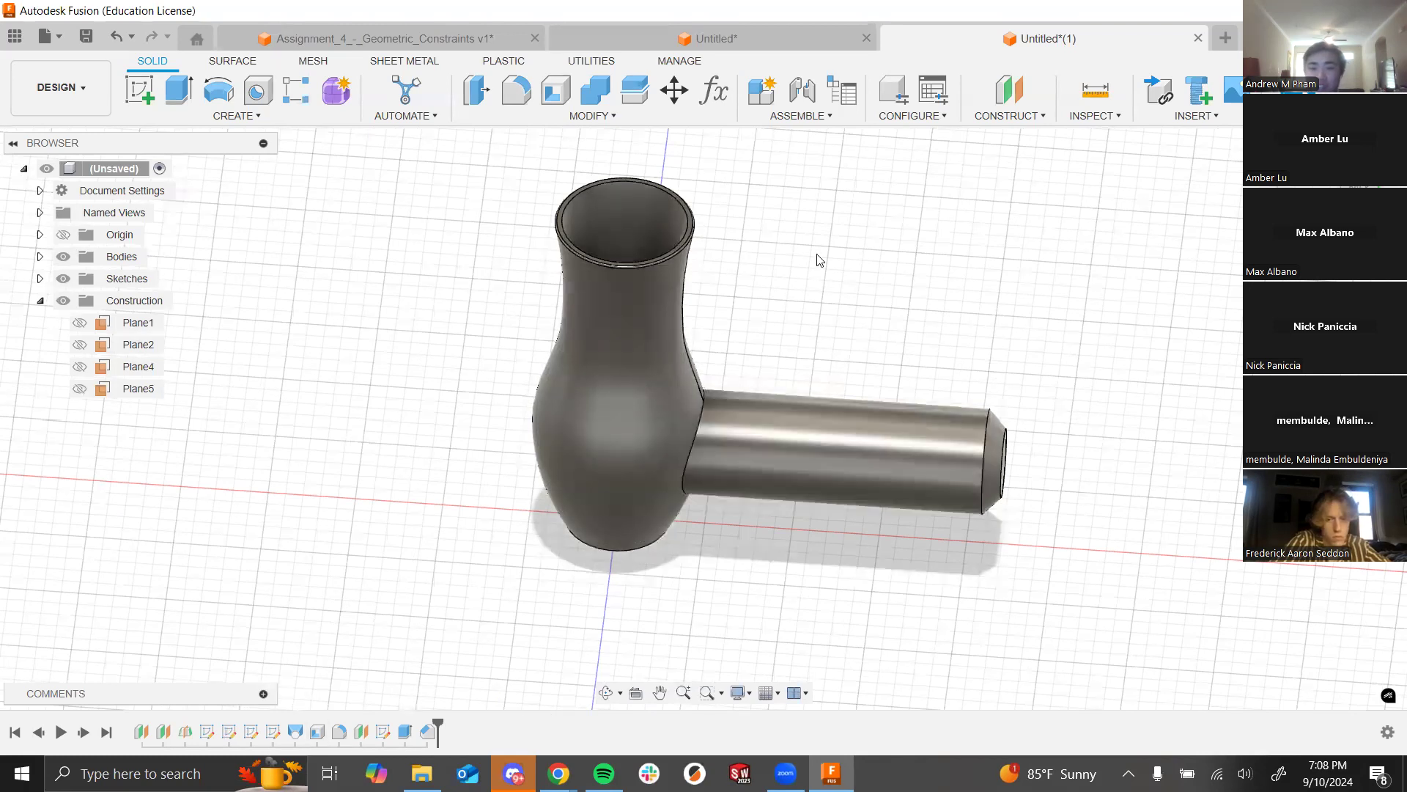
shift+middle_drag(816, 268, 819, 297)
shift+middle_drag(861, 569, 623, 587)
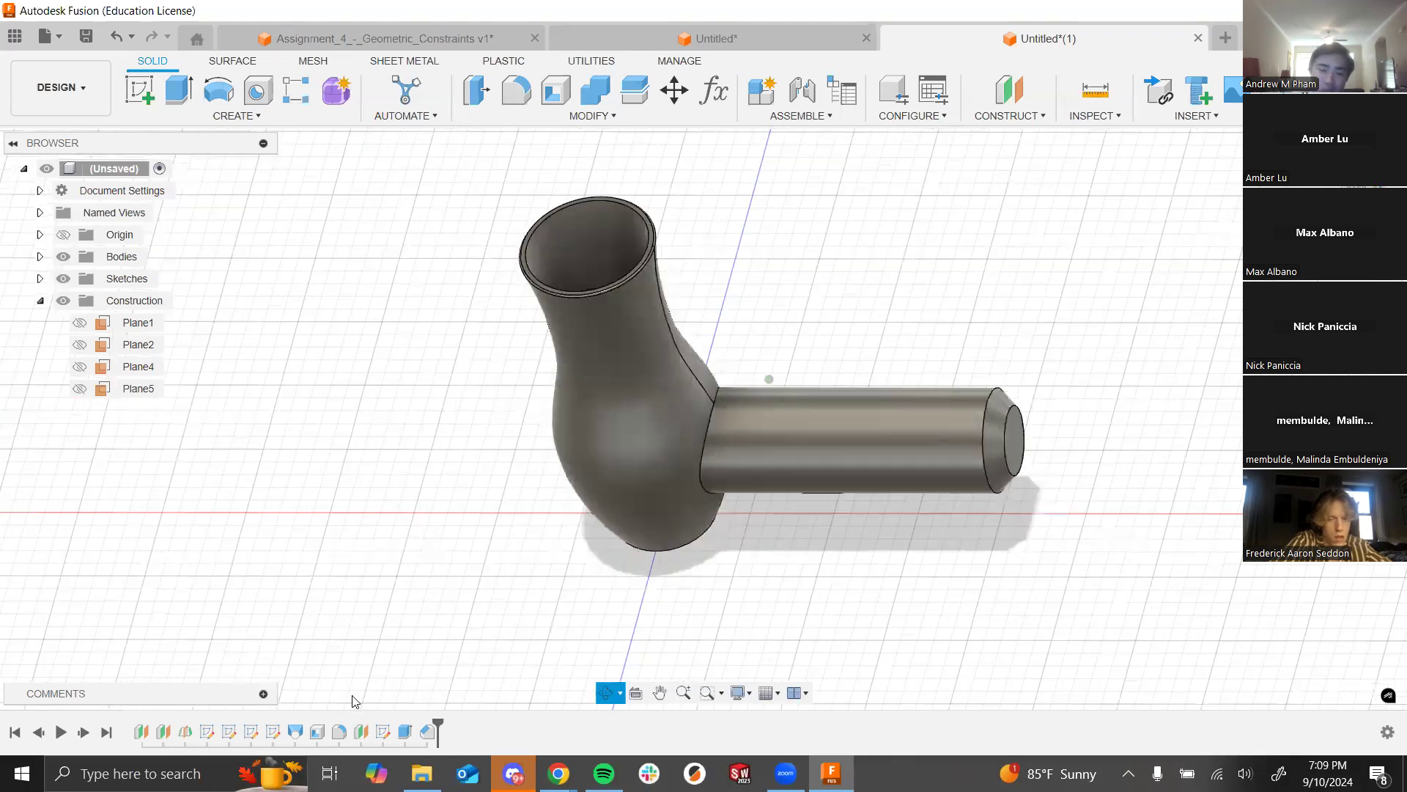
click(318, 733)
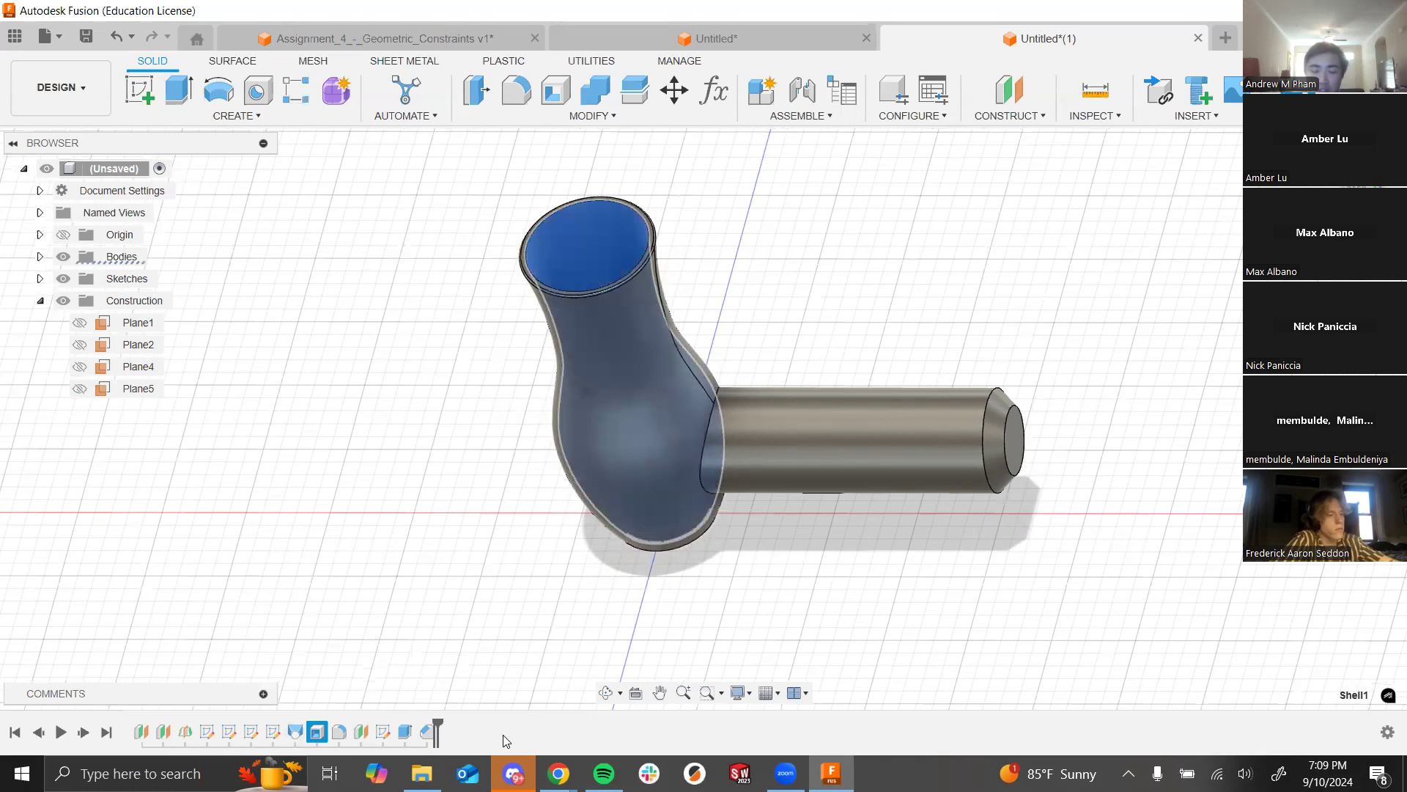
mouse_move(431, 715)
mouse_down()
mouse_move(342, 728)
mouse_move(471, 719)
mouse_up()
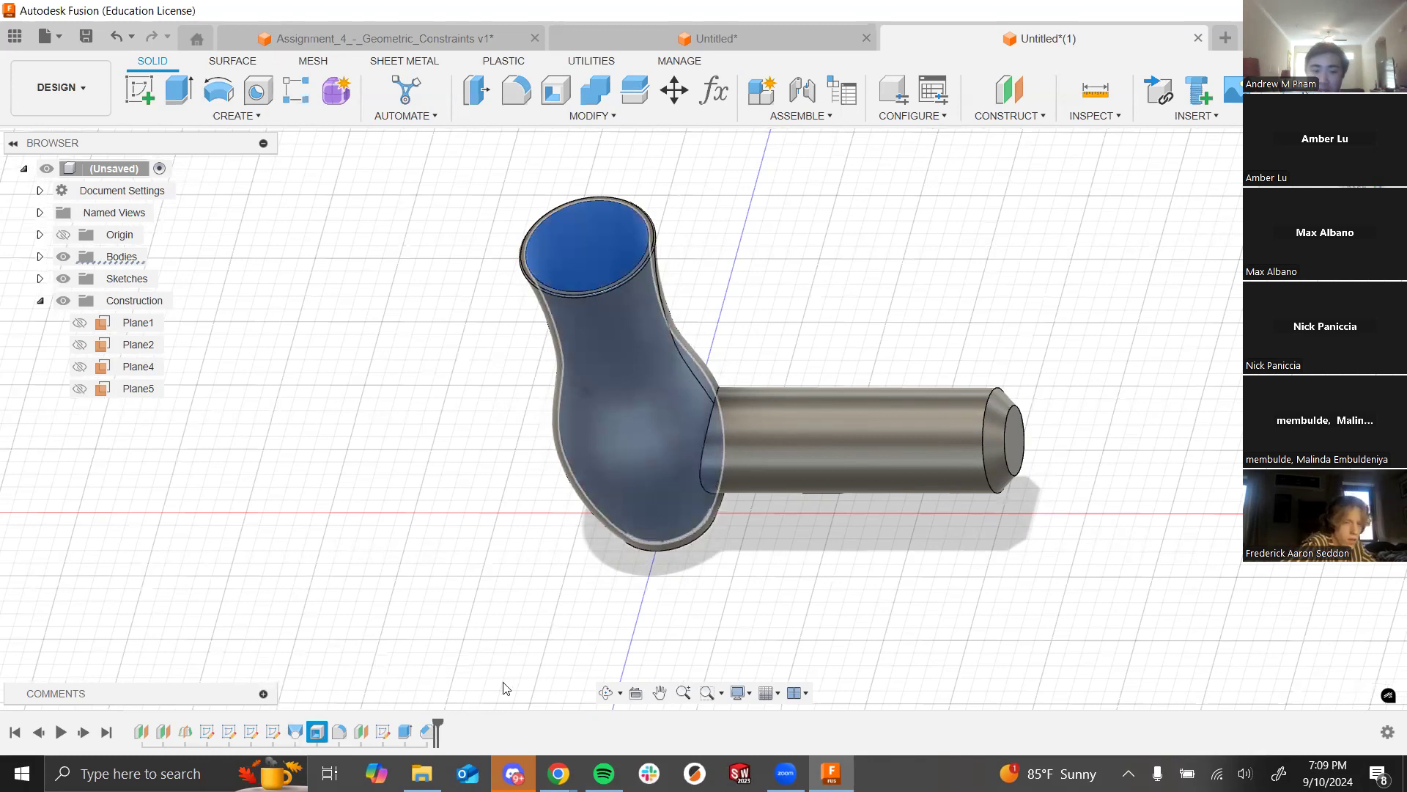
shift+middle_drag(560, 623, 685, 377)
scroll(685, 377, up, 3)
click(649, 418)
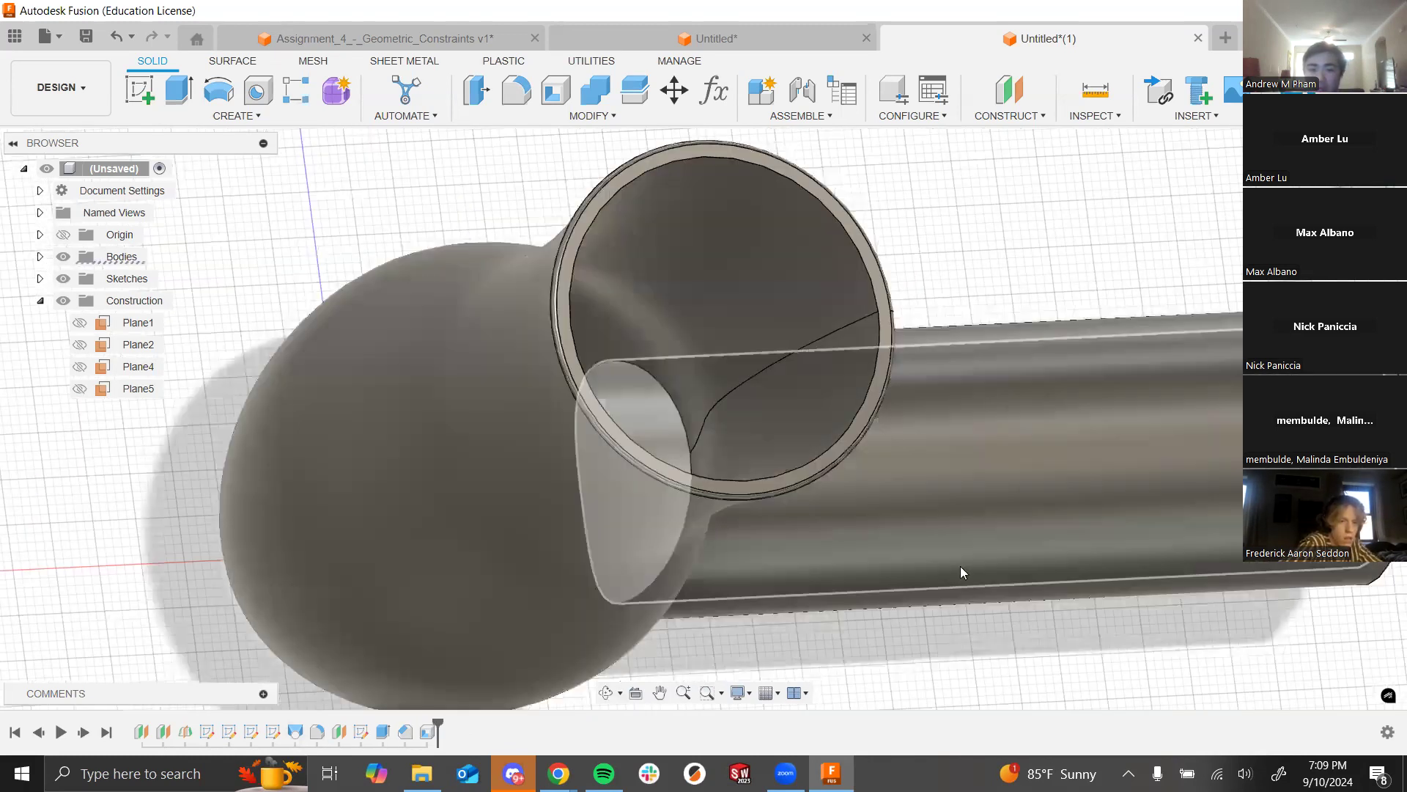
shift+middle_drag(989, 652, 945, 550)
scroll(482, 387, down, 5)
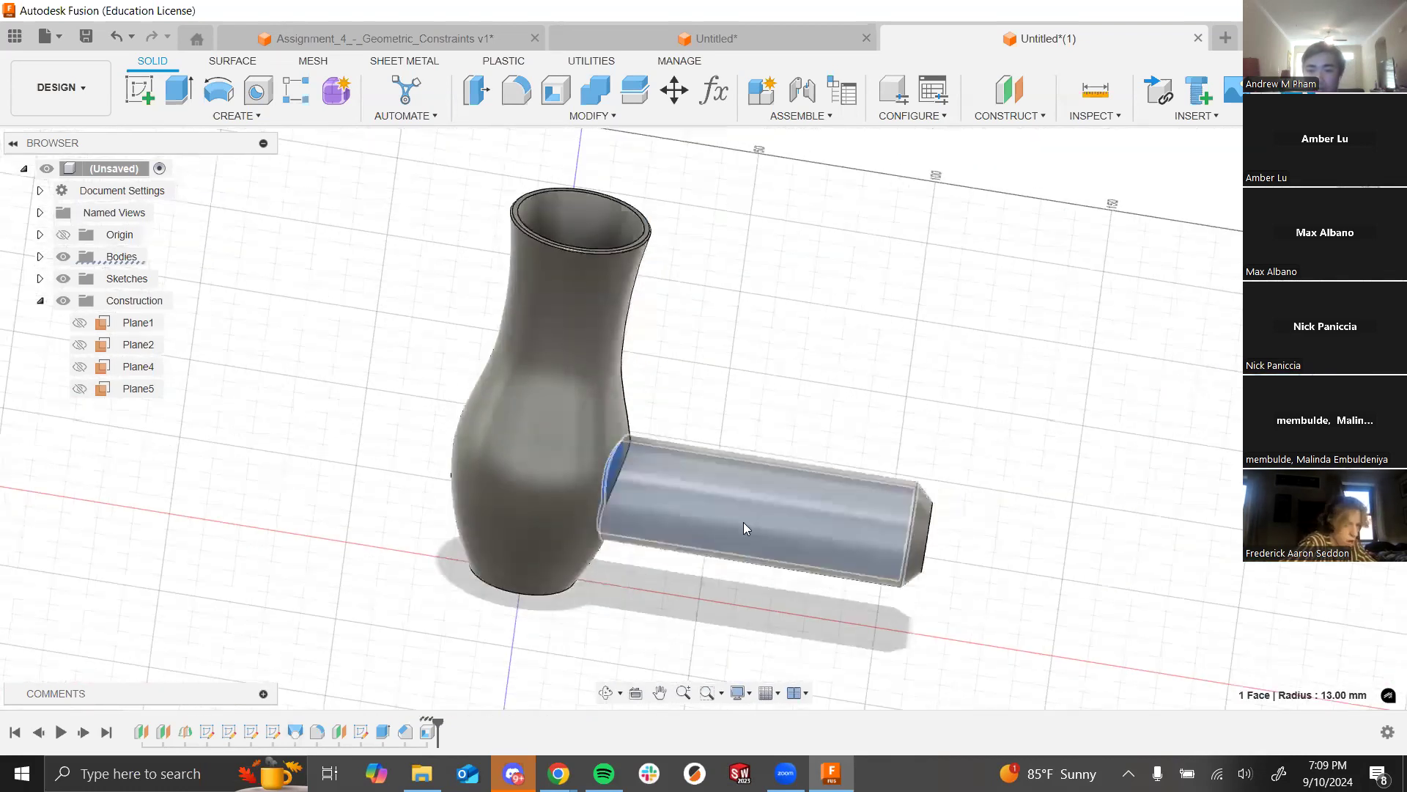
shift+middle_drag(743, 522, 772, 473)
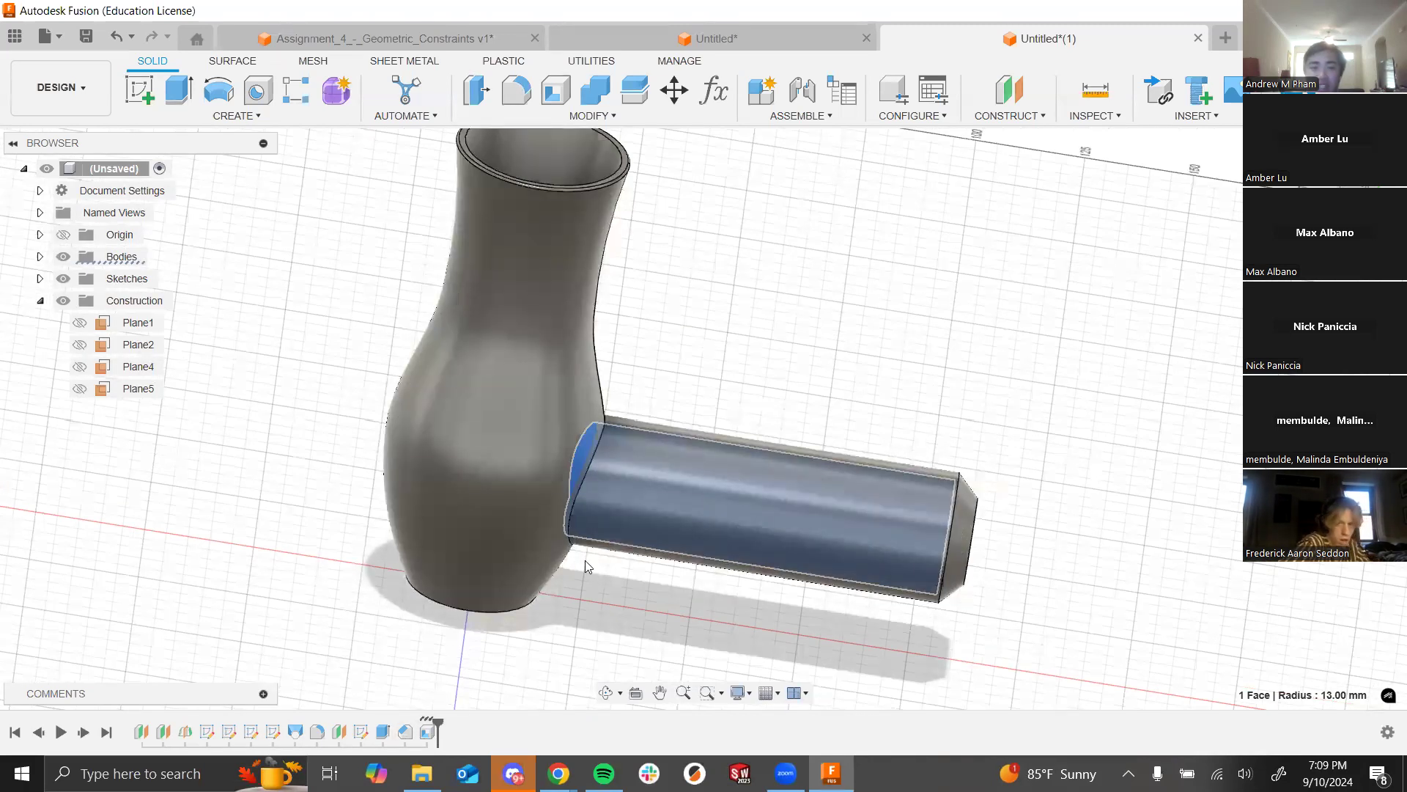
click(911, 366)
shift+middle_drag(871, 329, 821, 400)
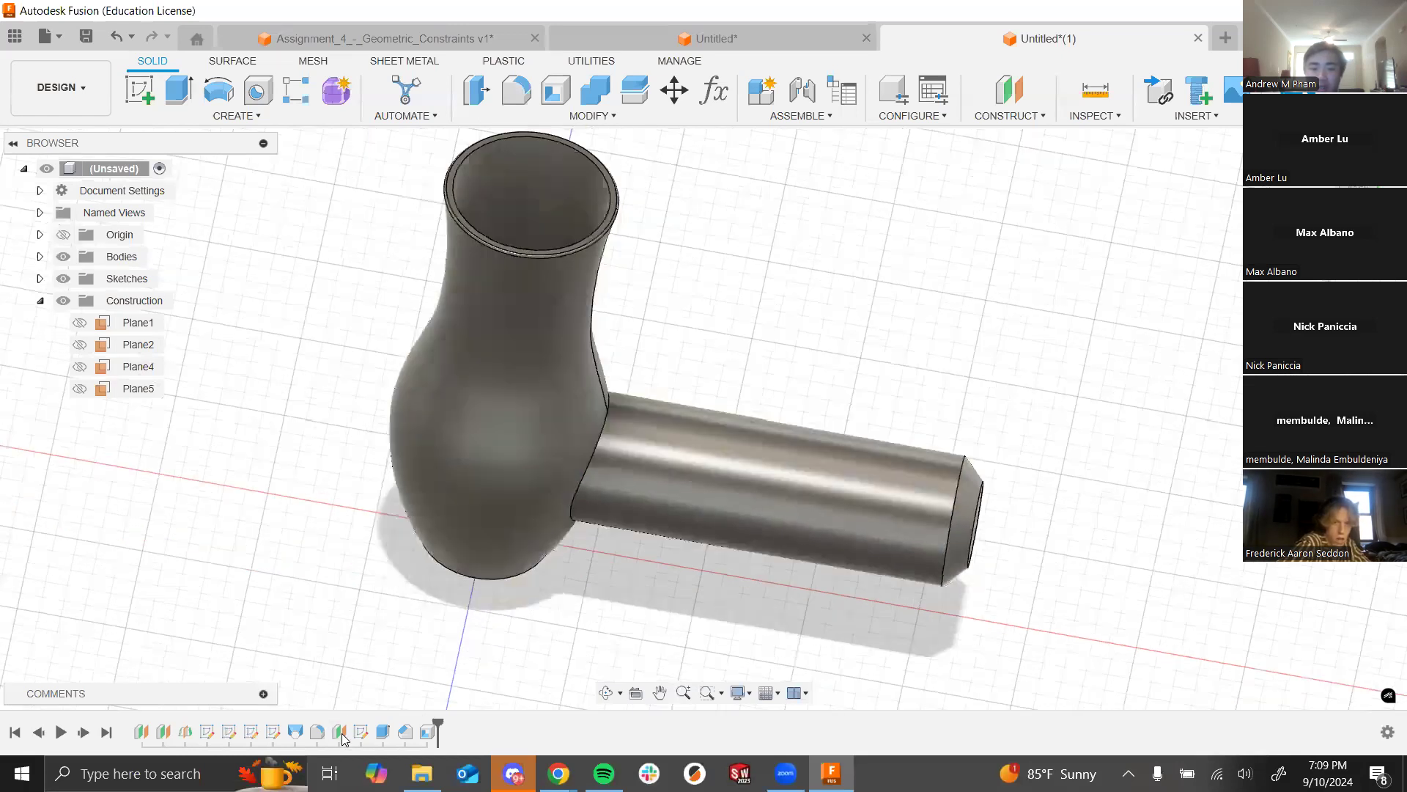
click(425, 737)
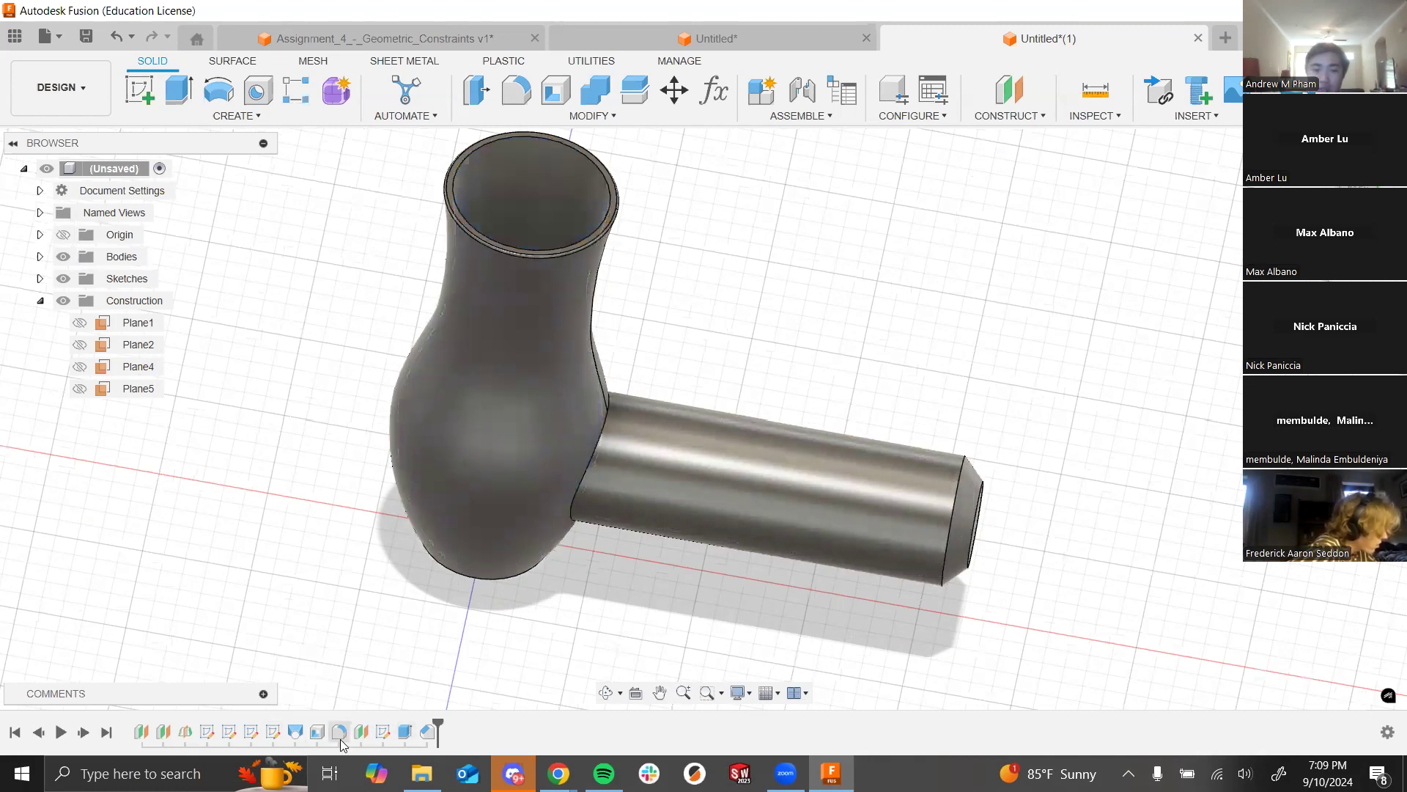
click(341, 737)
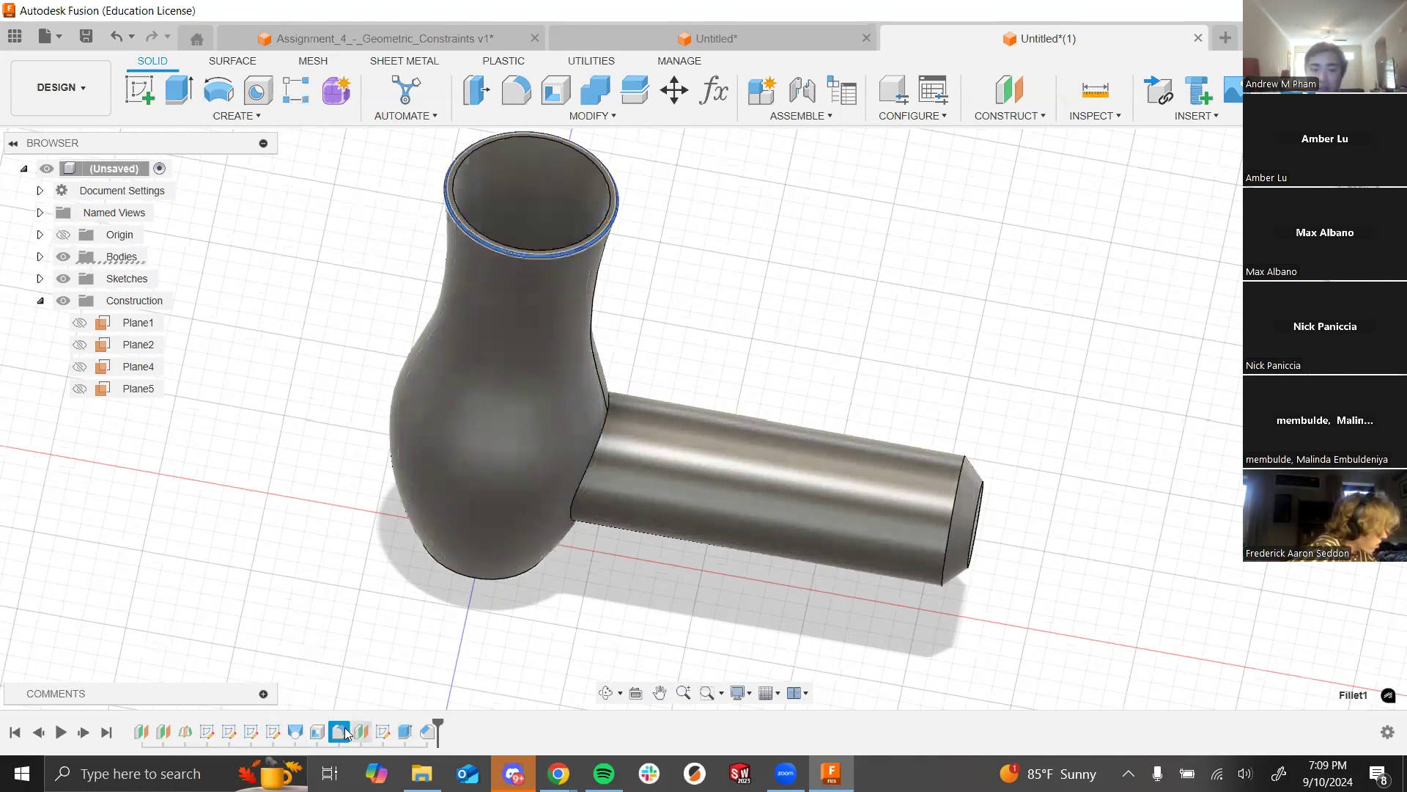
Step: Reopen Fillet1's settings to review the 0.5 mm rim fillet, then close without changes
right_click(346, 731)
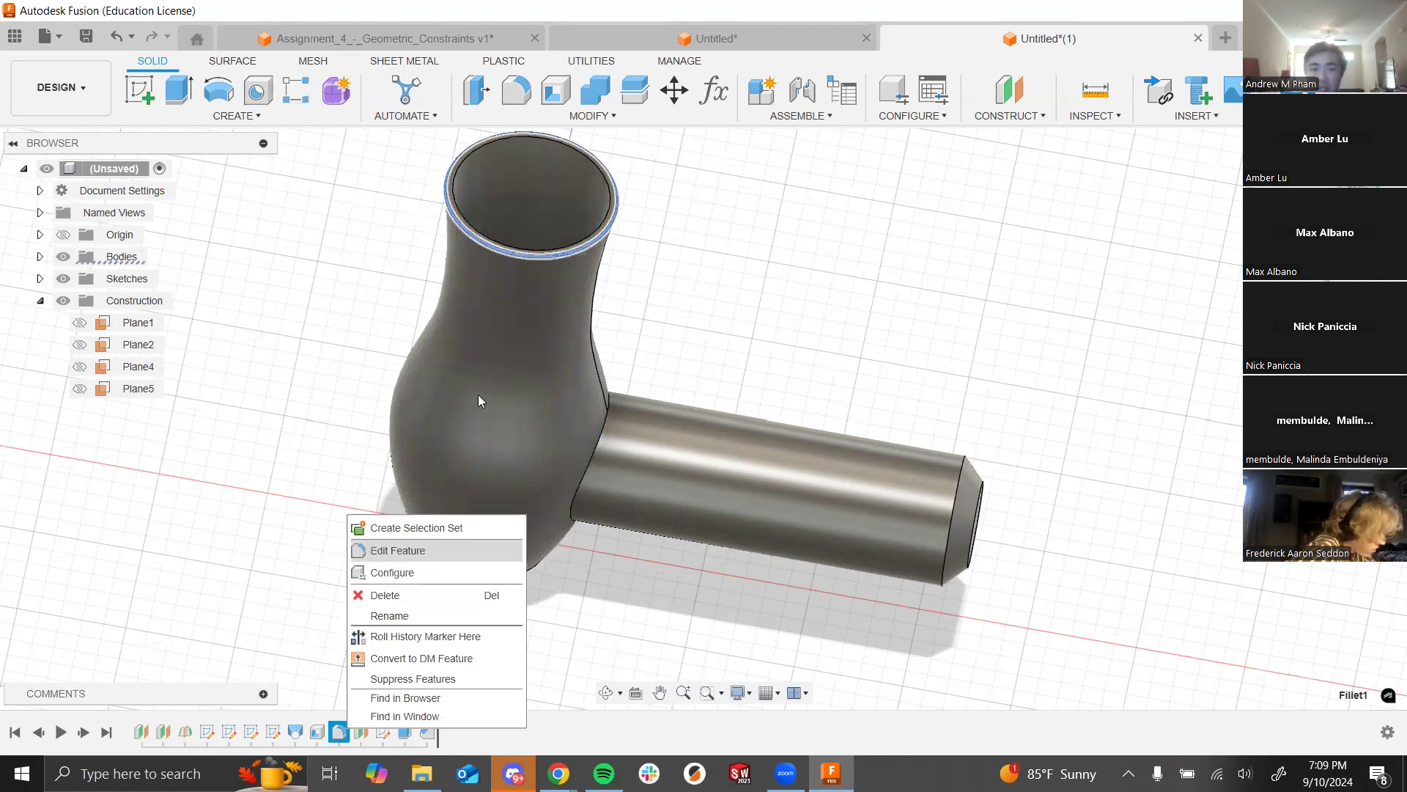
click(398, 550)
scroll(576, 204, up, 8)
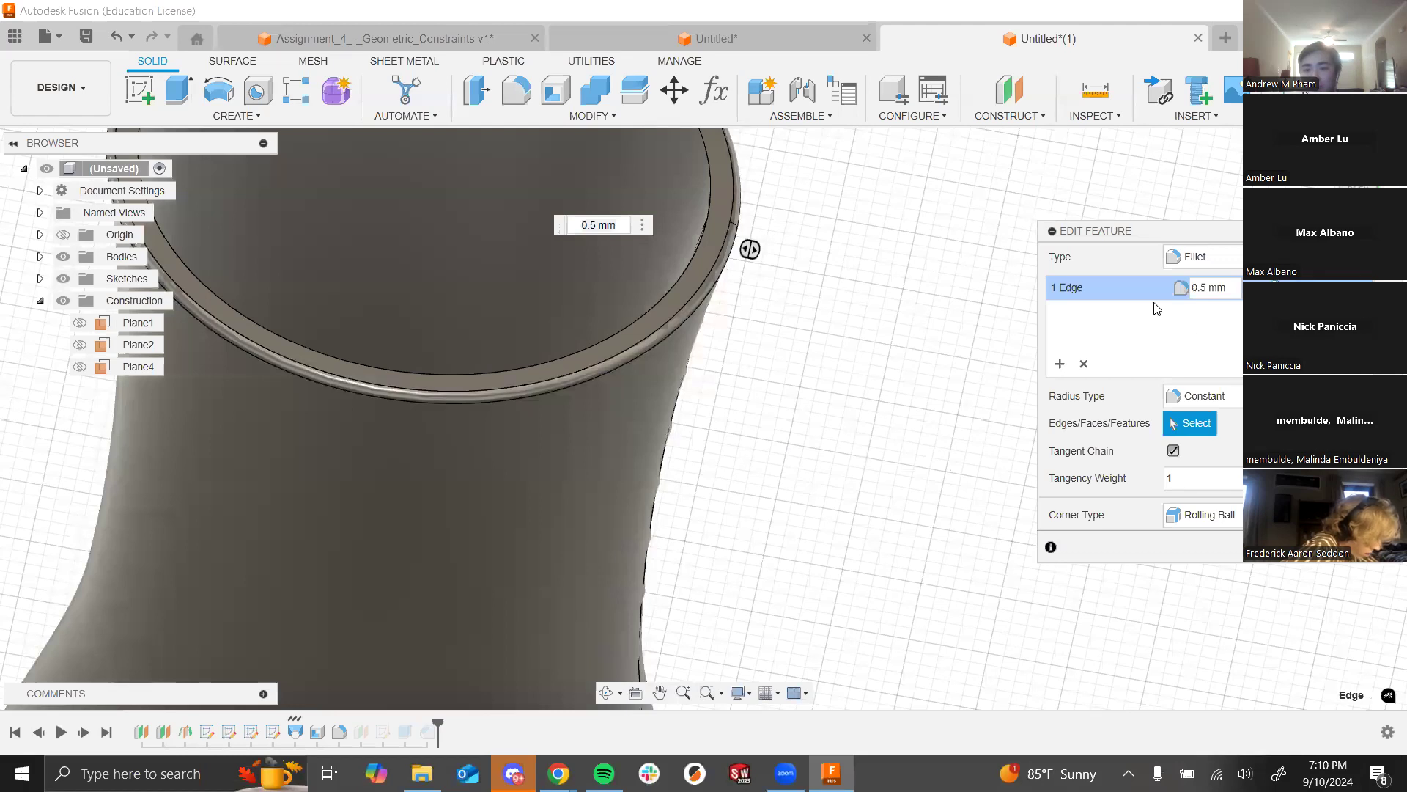
key(Return)
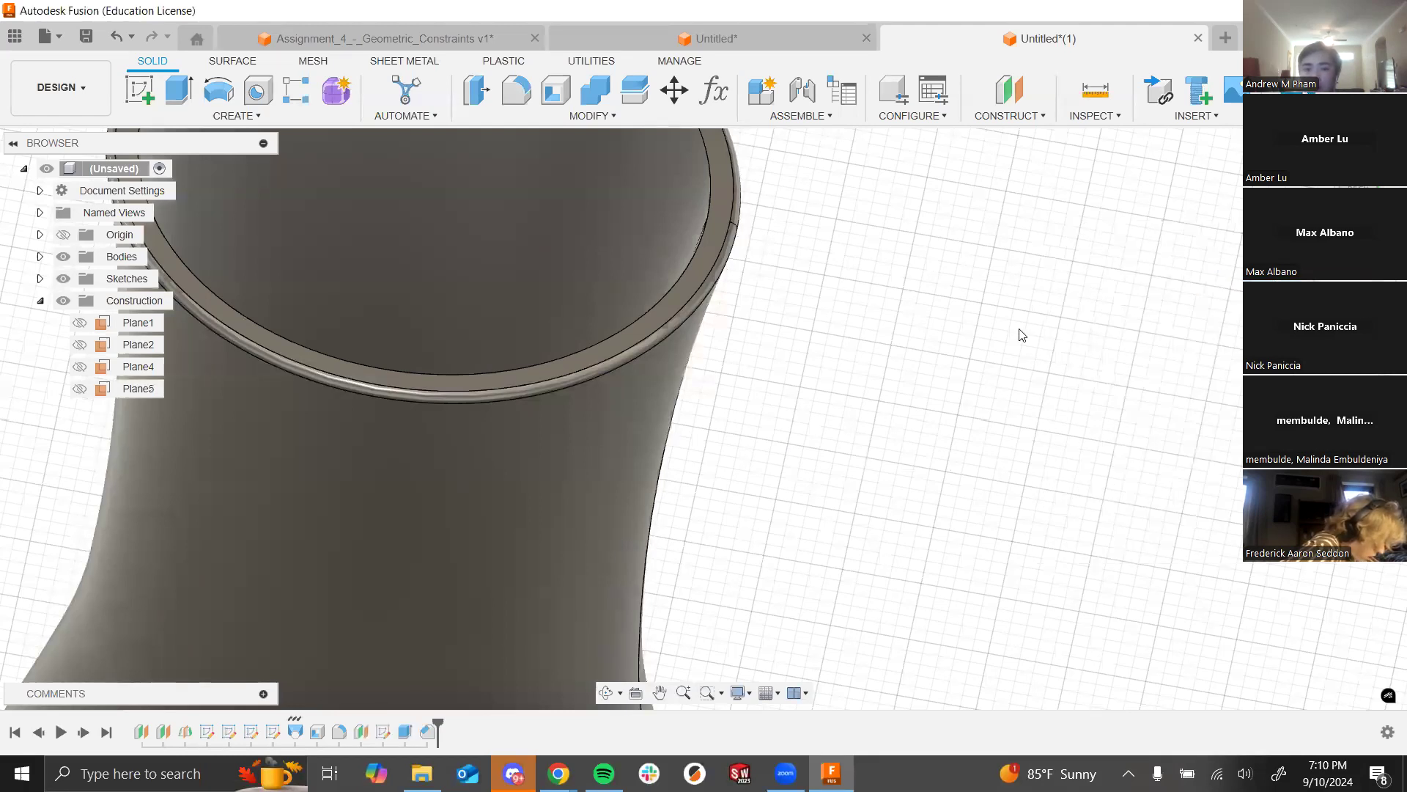
Step: Roll the timeline back to just after Fillet1 and delete the rim fillet
drag(419, 726, 352, 725)
double_click(341, 731)
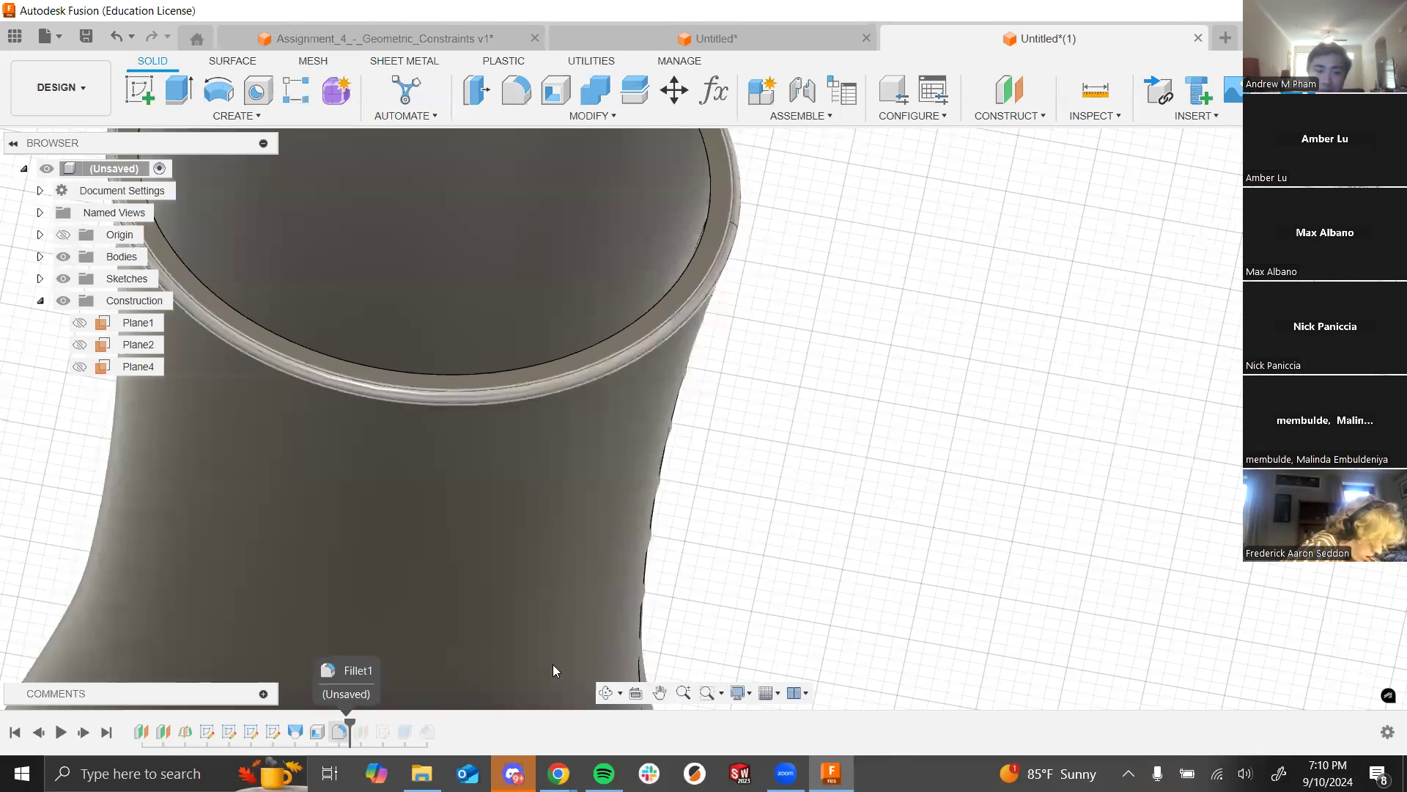
key(Delete)
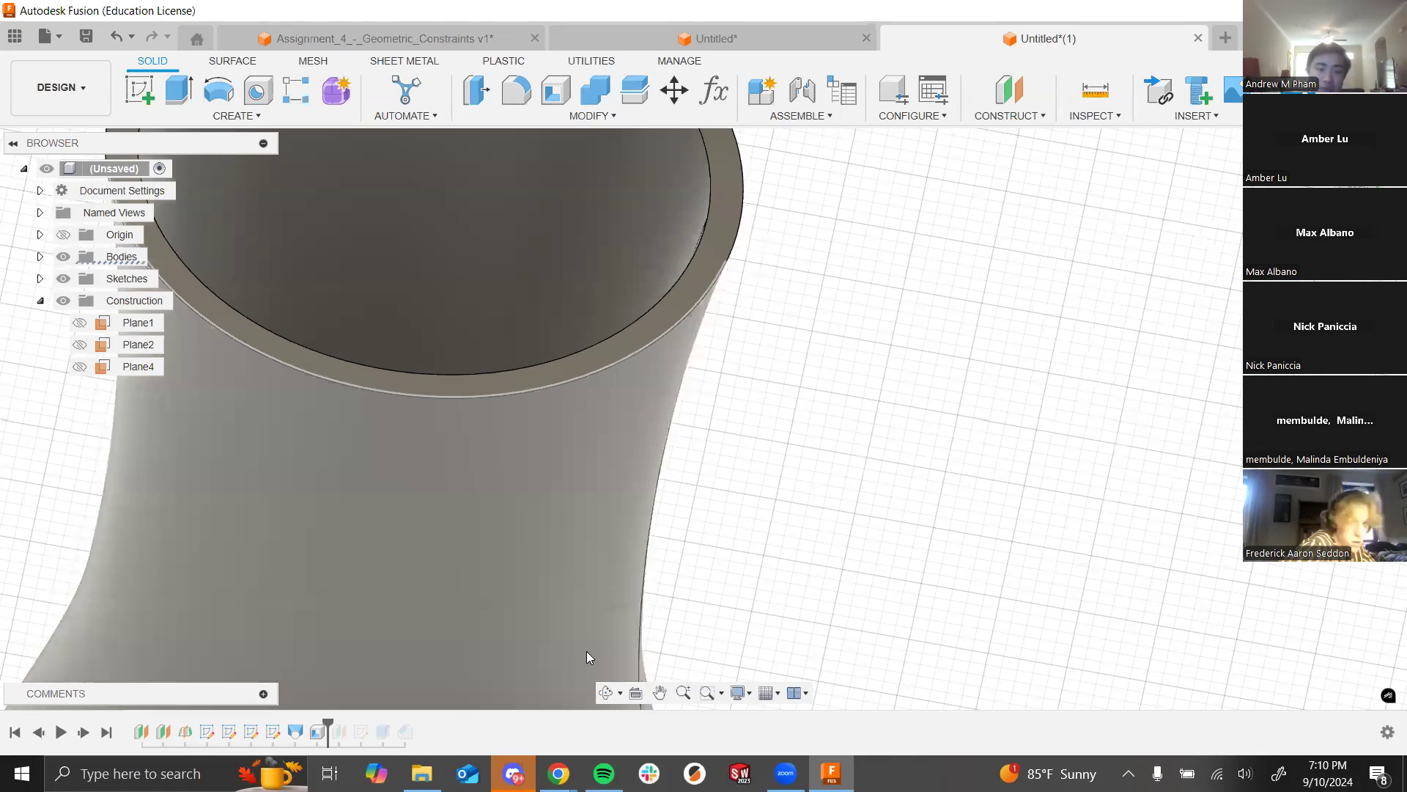
click(516, 90)
Step: Fillet the rim's top face with a 0.5 mm radius and orbit to inspect it
click(705, 291)
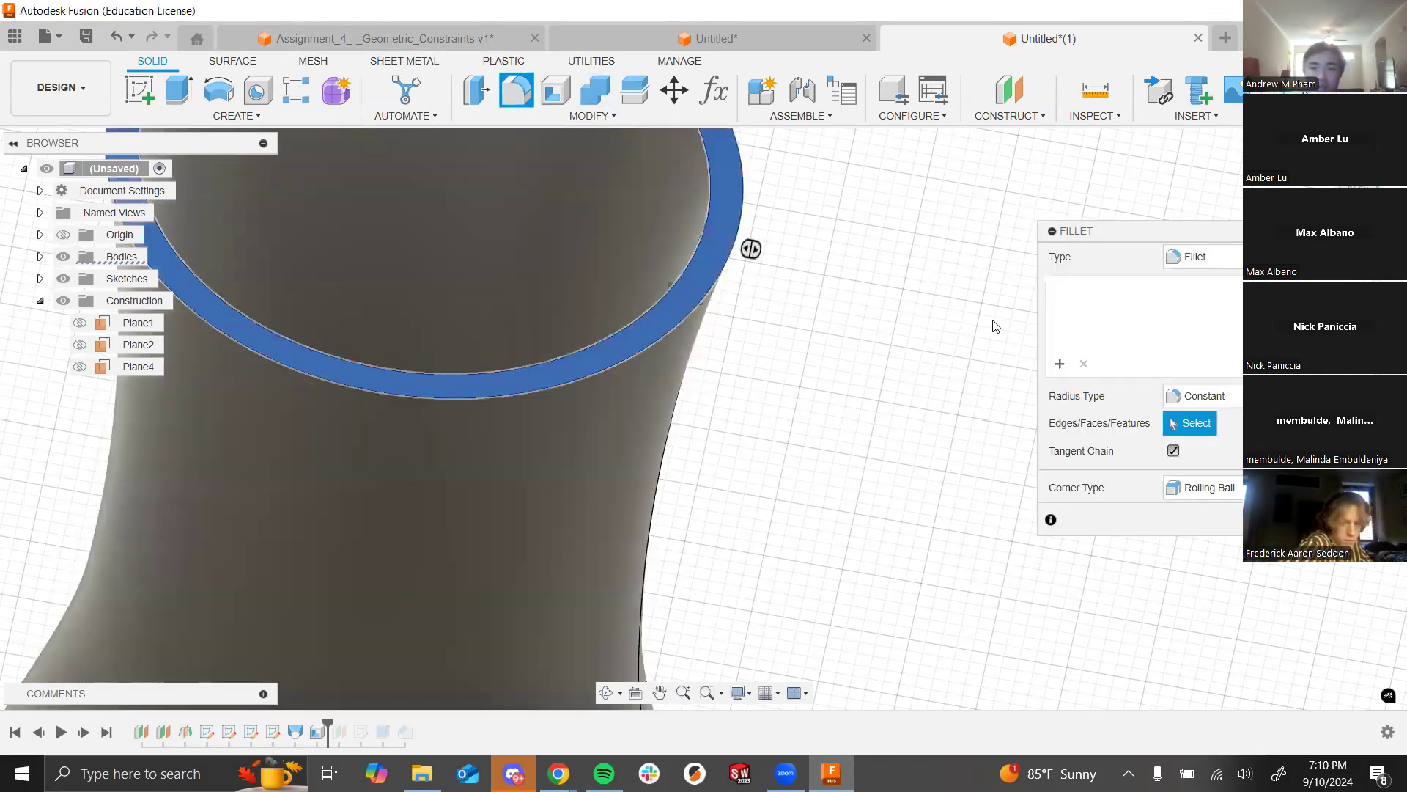
click(1228, 287)
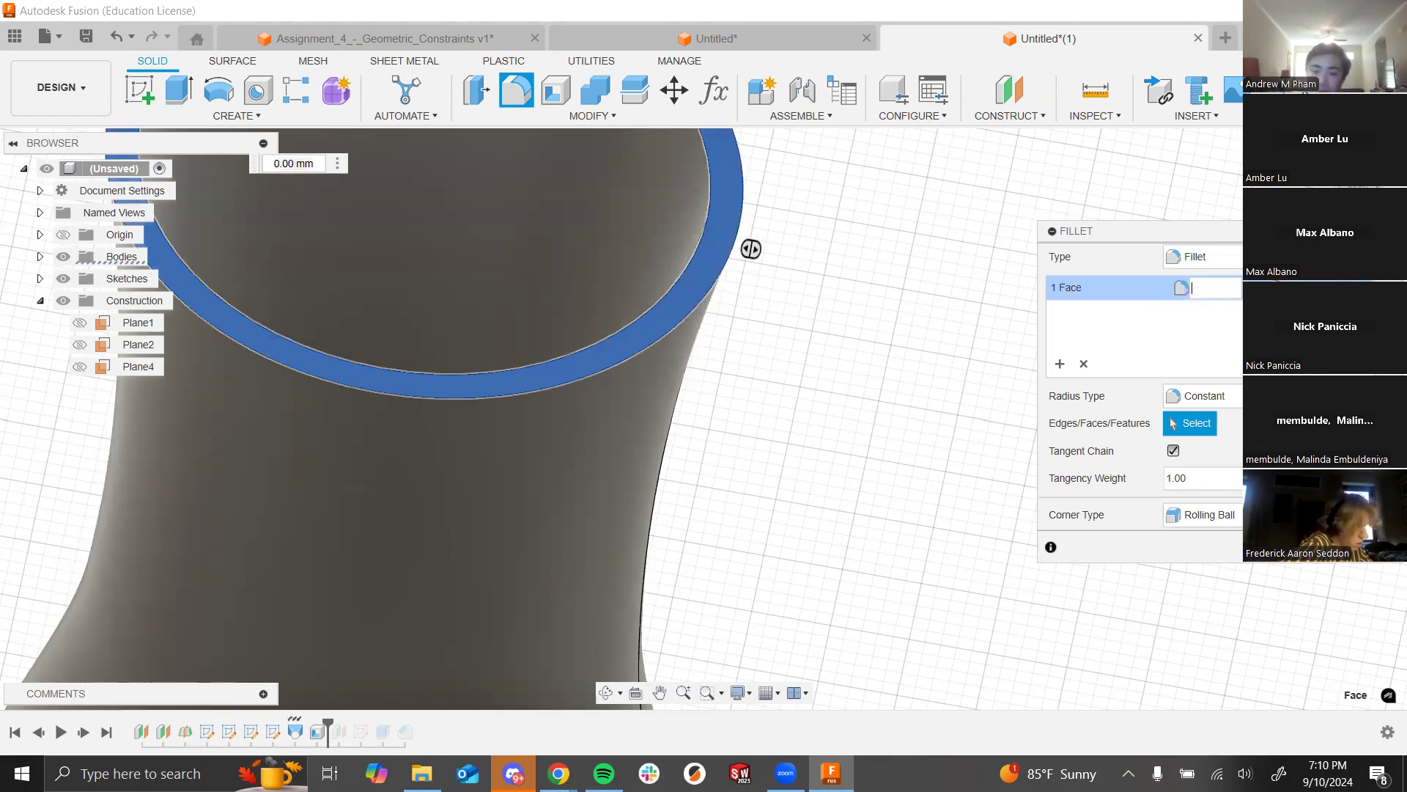
text(.5)
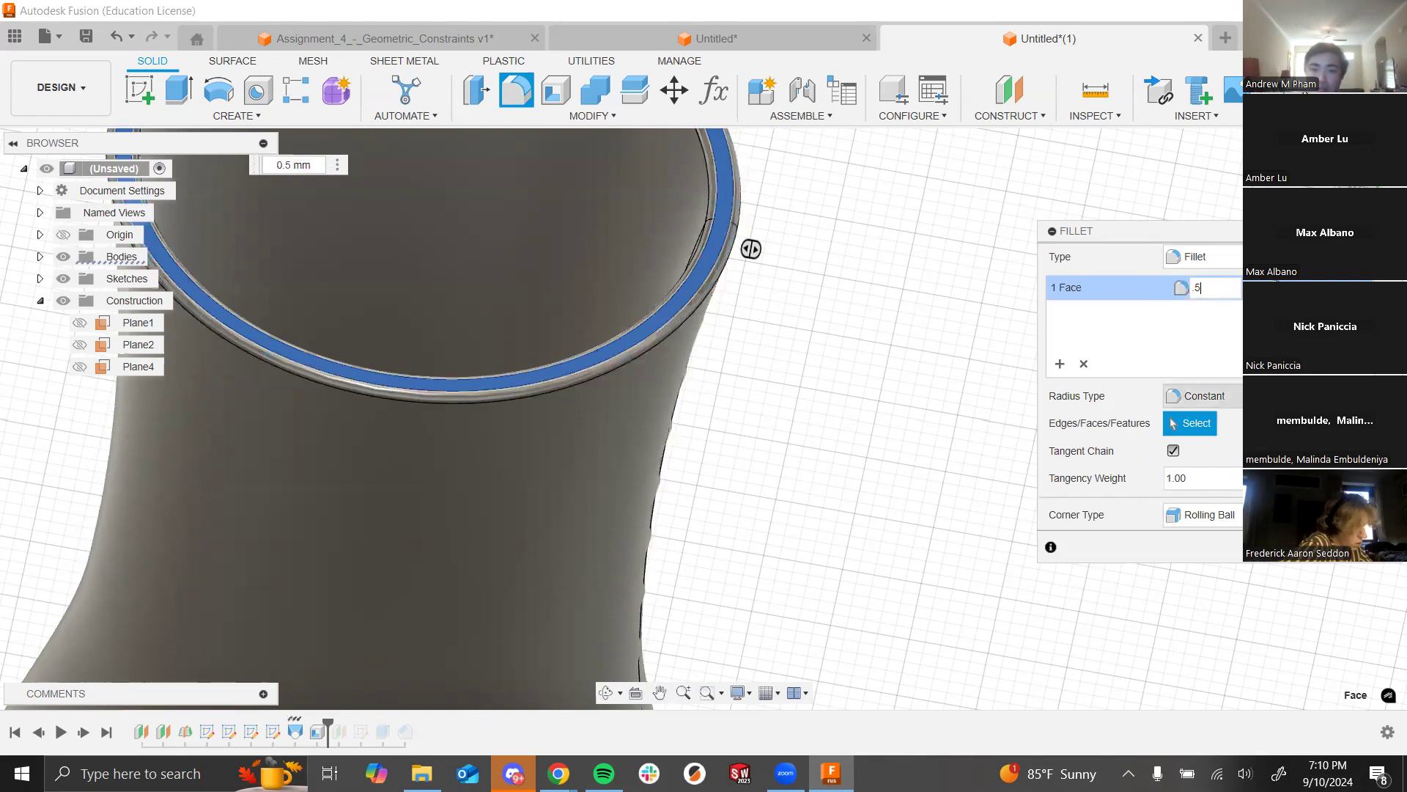
key(Return)
shift+middle_drag(719, 360, 983, 283)
shift+middle_drag(703, 225, 664, 270)
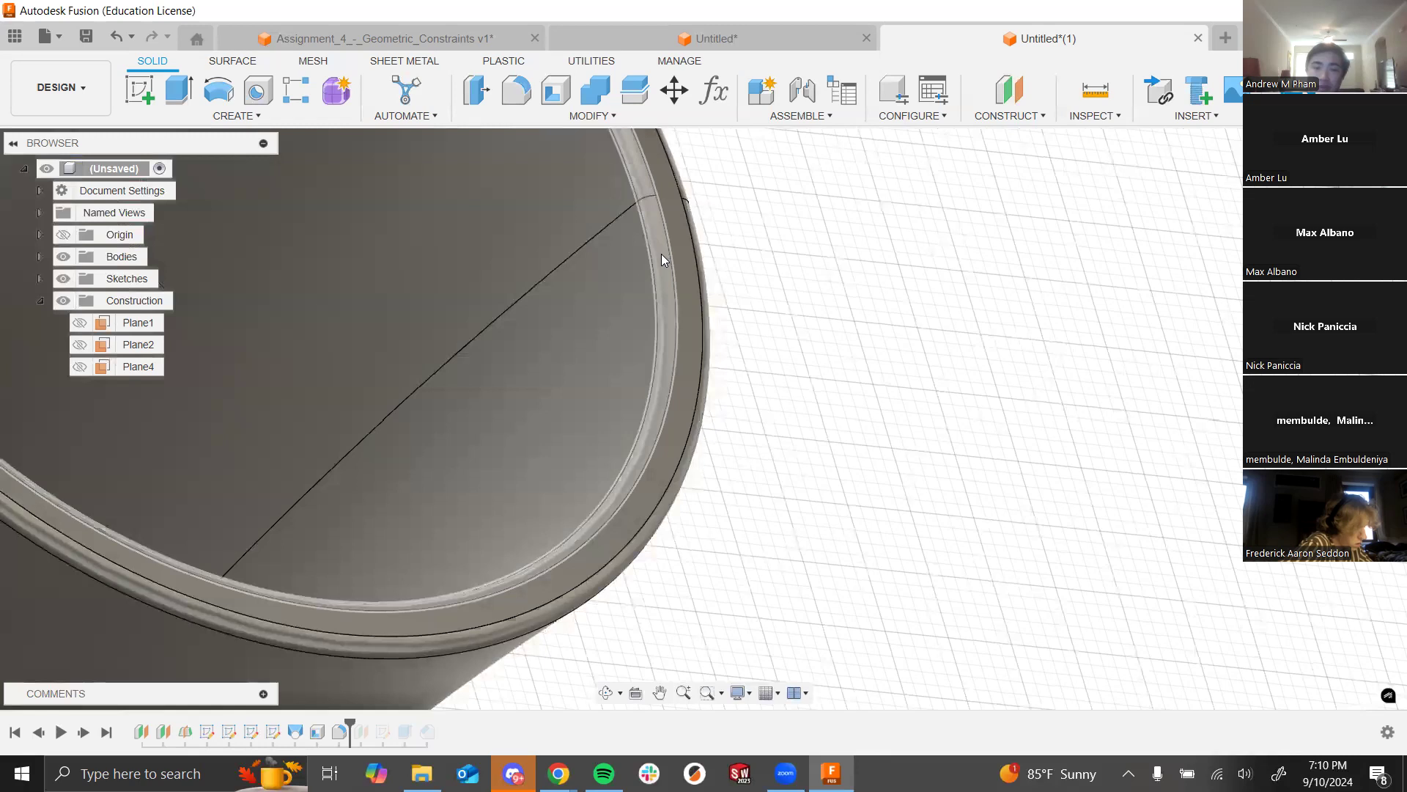
Step: Roll the timeline back before the shell so the vase shows as a closed solid
click(317, 732)
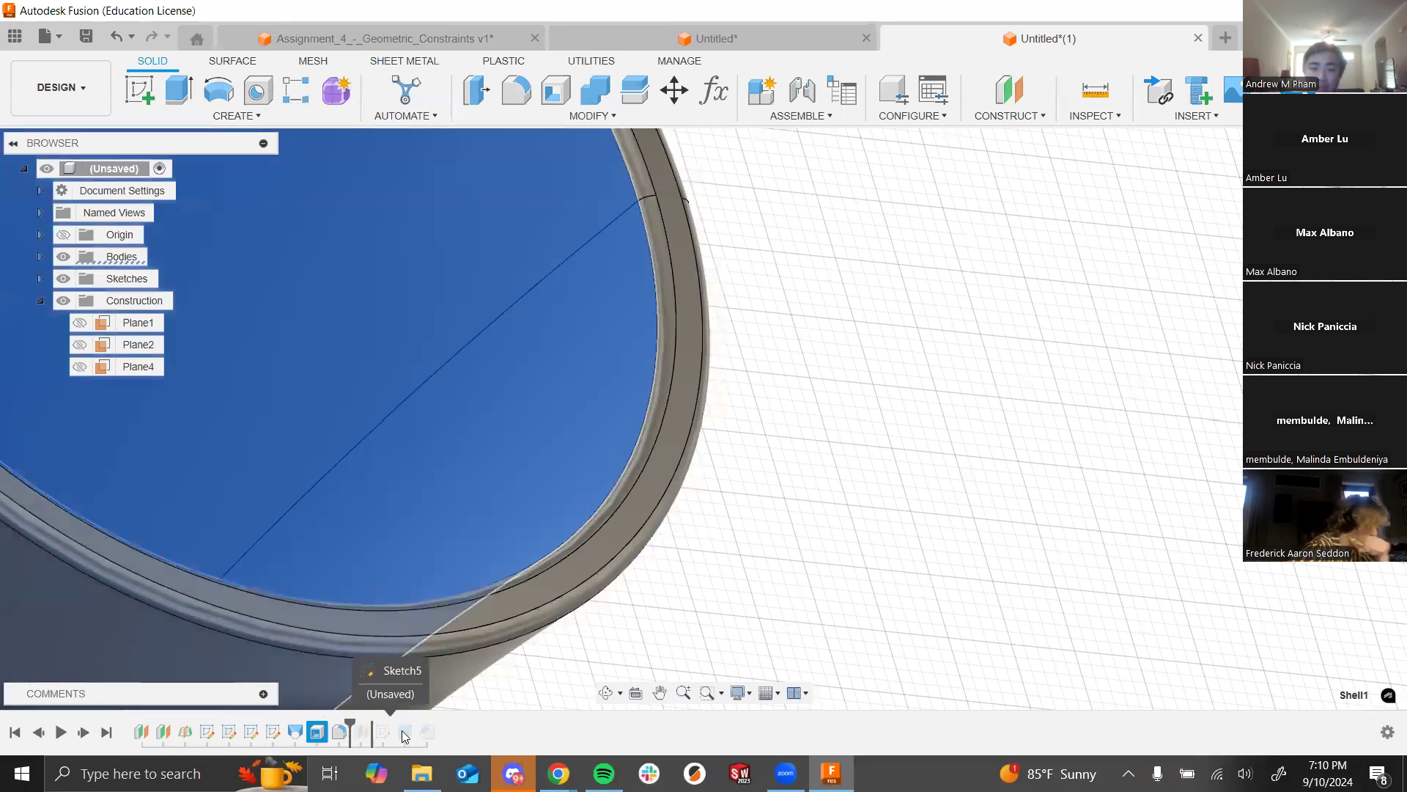
click(356, 736)
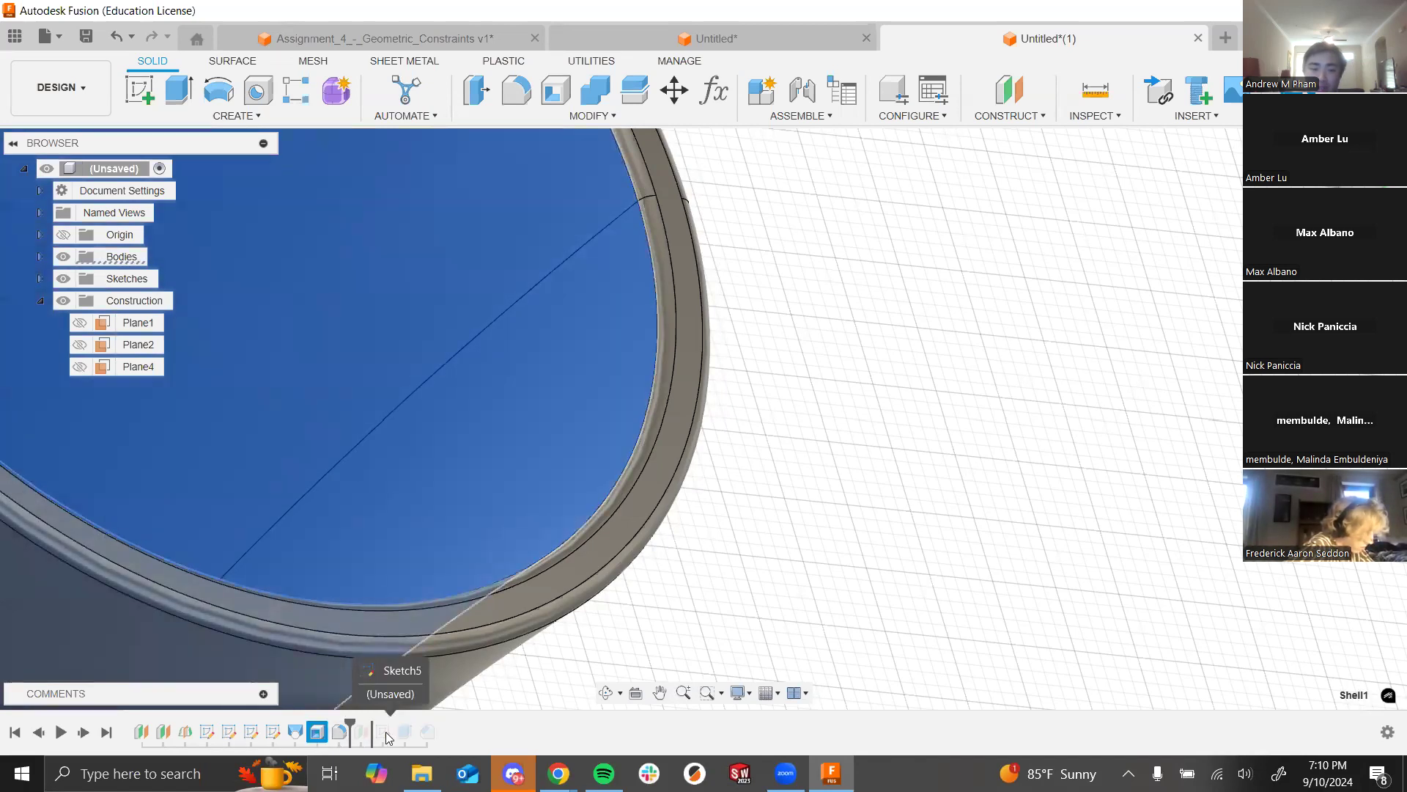
drag(350, 724, 329, 724)
shift+middle_drag(689, 590, 747, 465)
shift+middle_drag(769, 545, 756, 590)
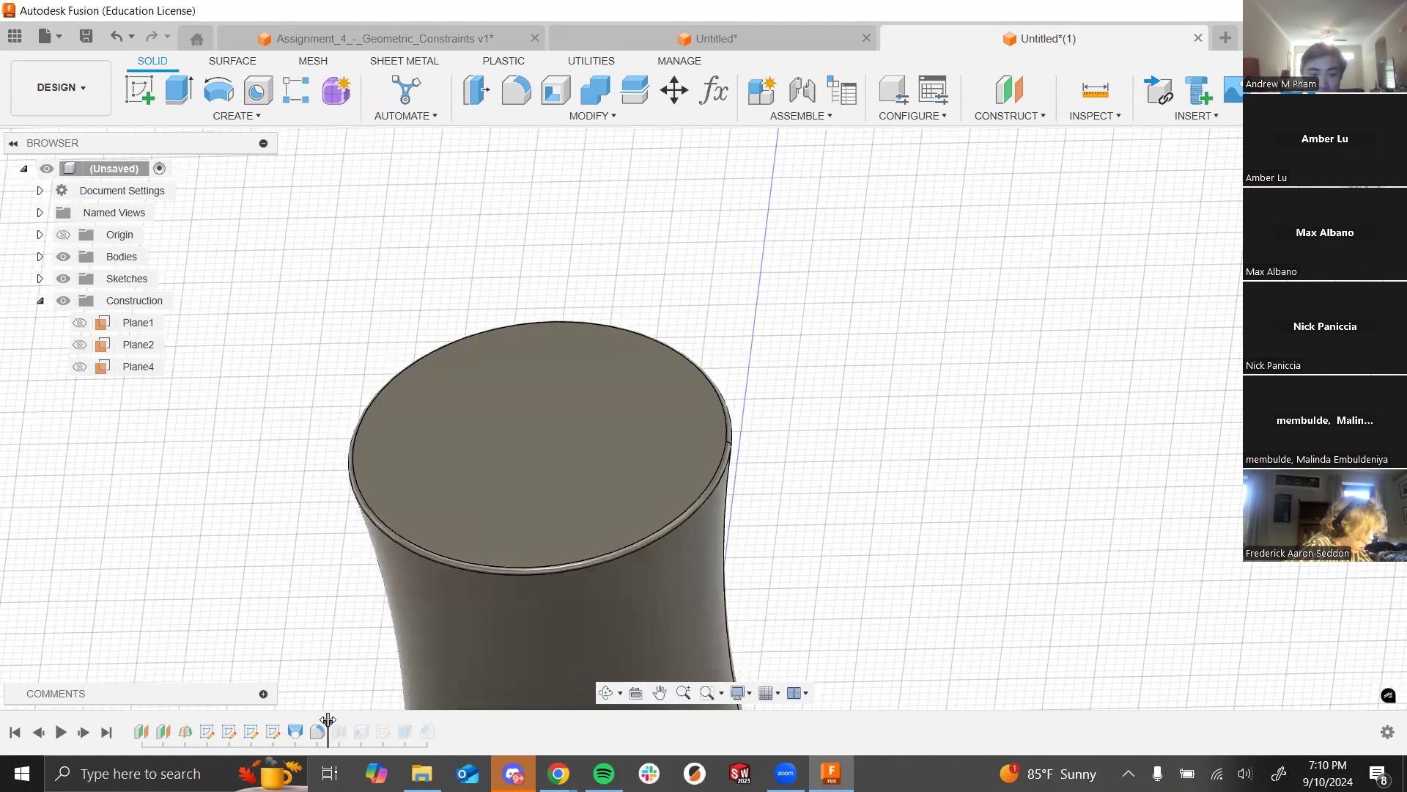
Step: Roll the timeline to the end and tilt the hollow body to view its opening
drag(330, 722, 464, 726)
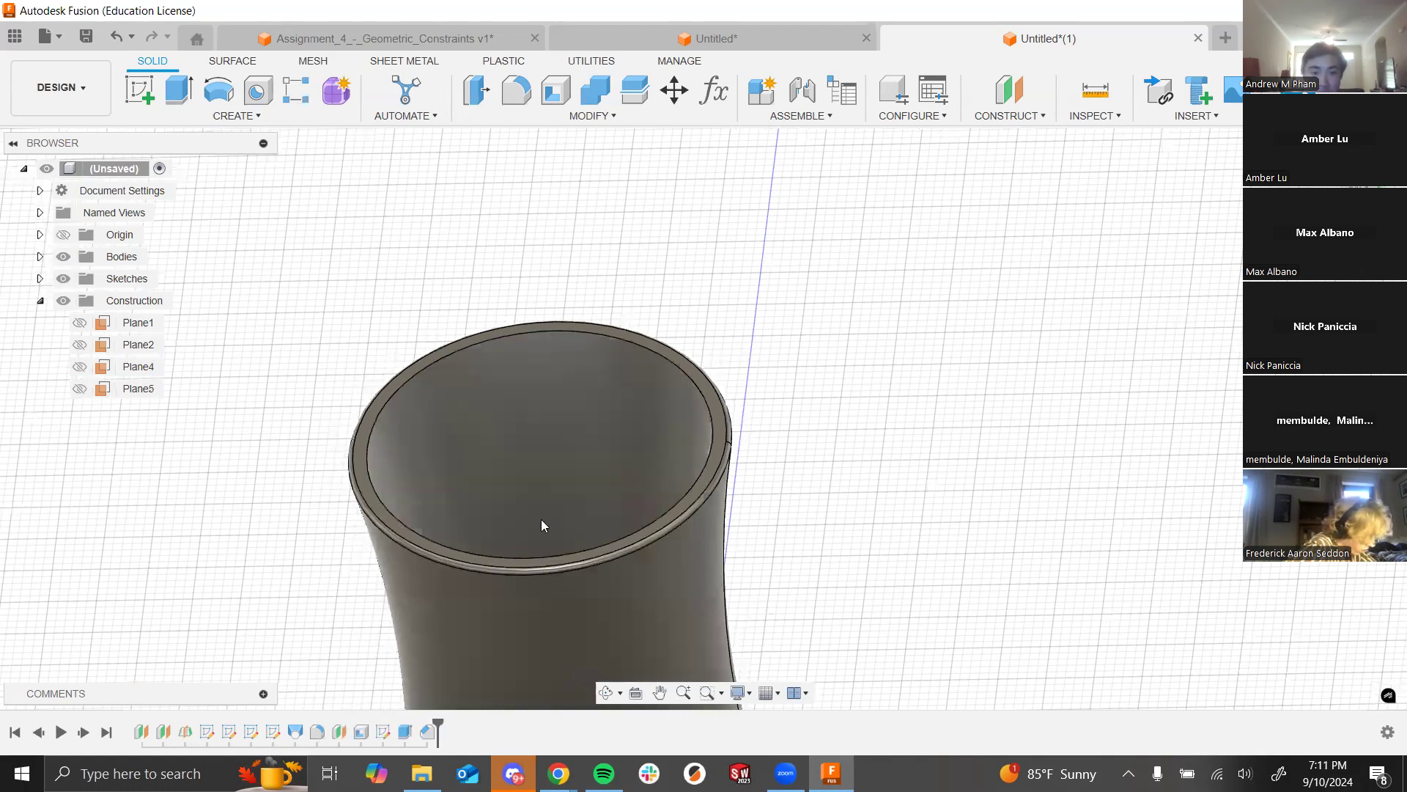
scroll(520, 411, up, 3)
scroll(514, 400, down, 5)
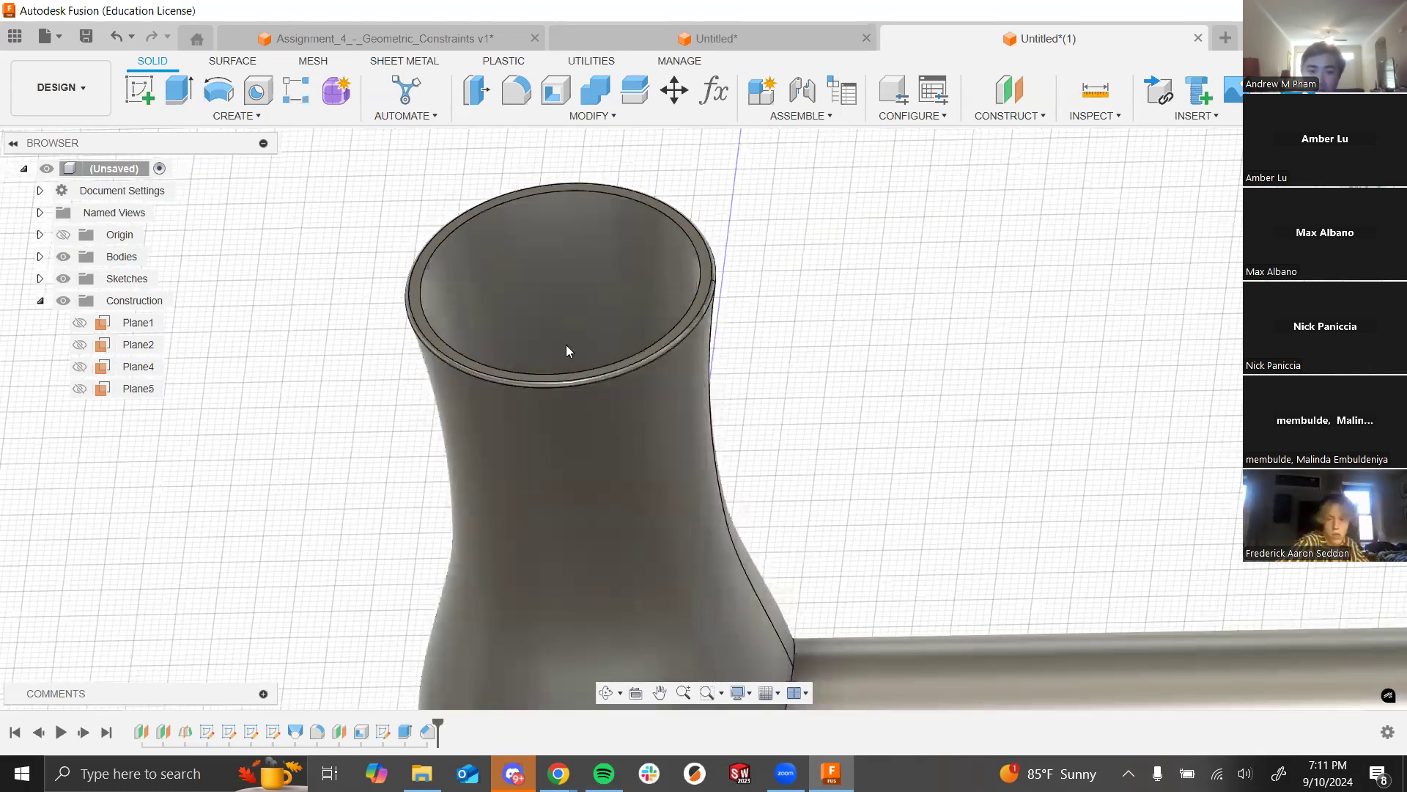
scroll(513, 419, up, 2)
shift+middle_drag(543, 311, 997, 432)
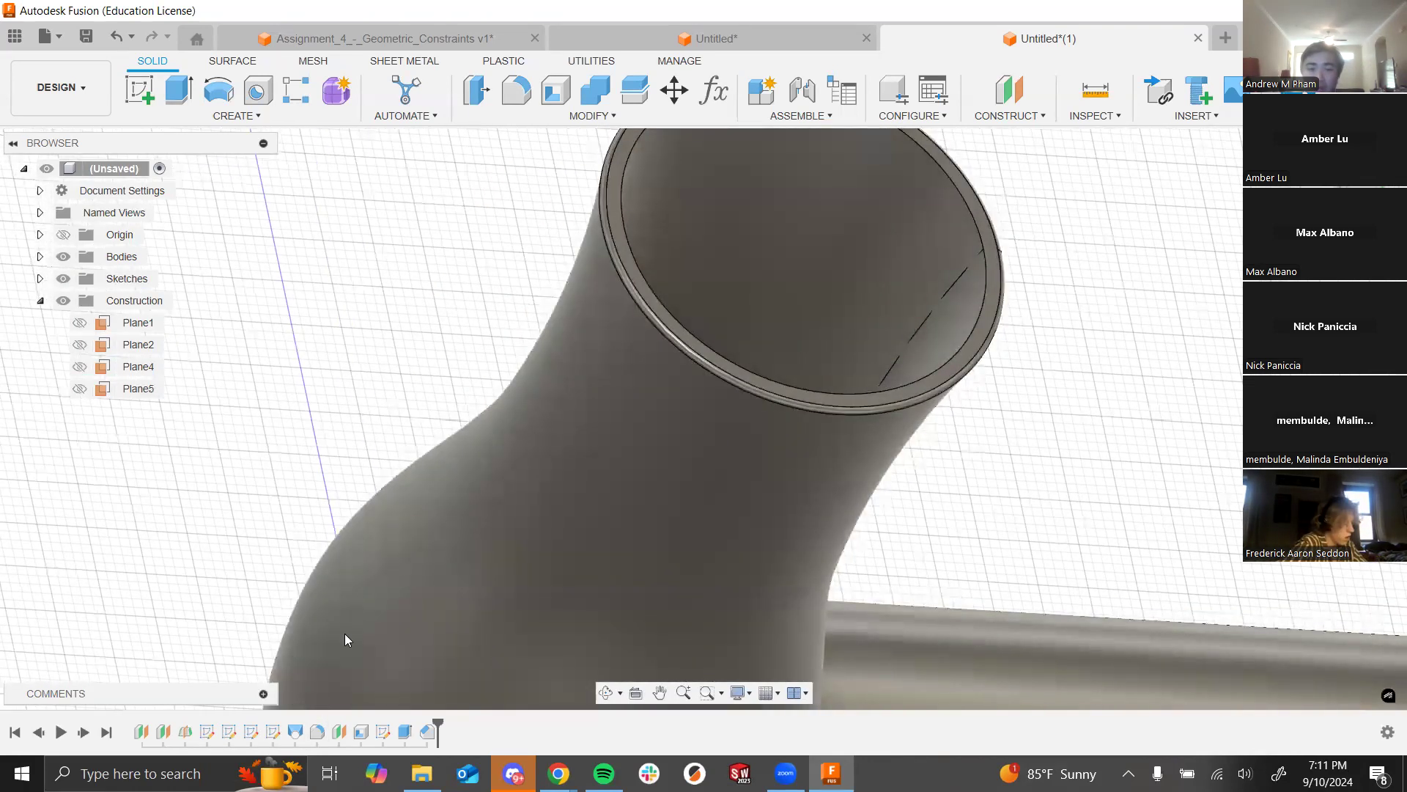
click(361, 732)
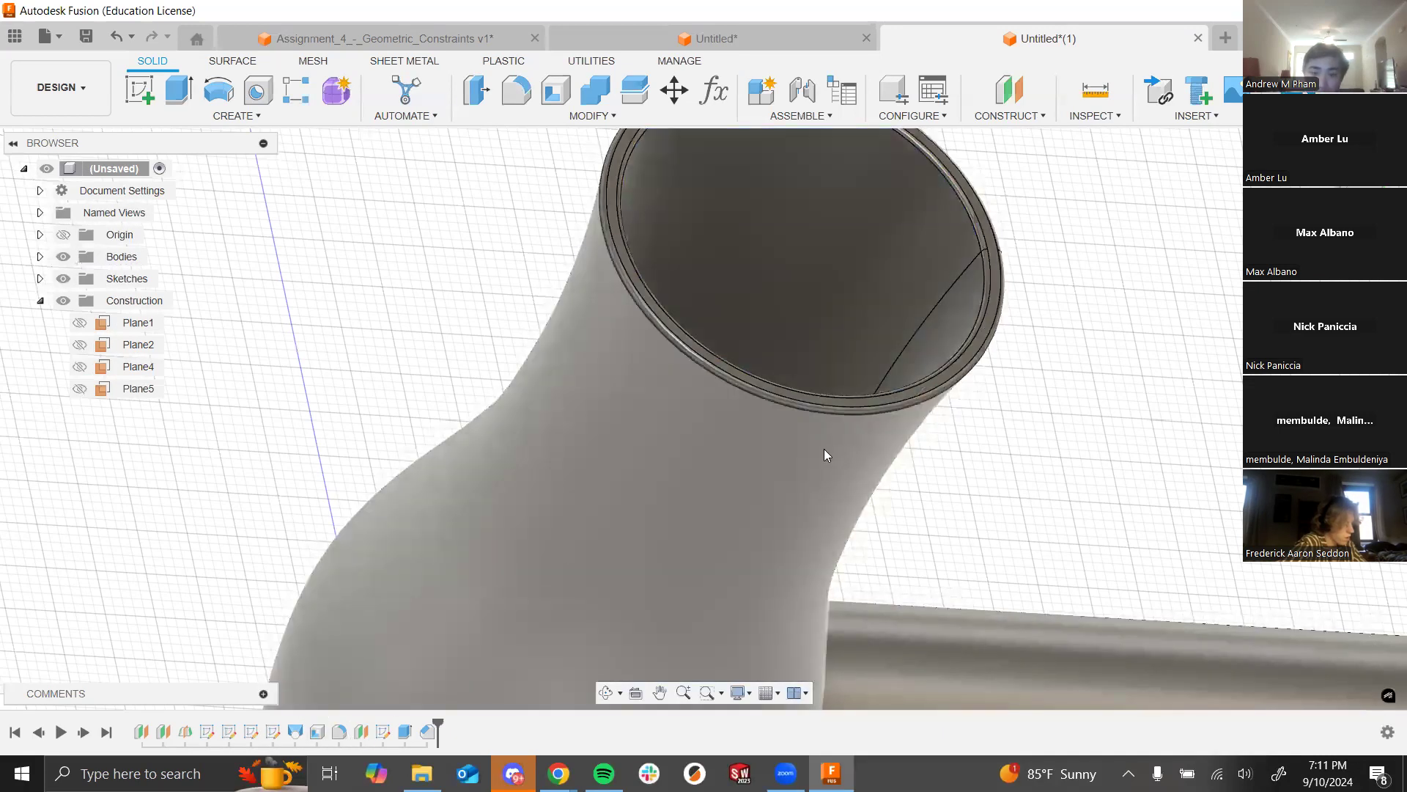
scroll(823, 449, down, 3)
scroll(945, 269, up, 6)
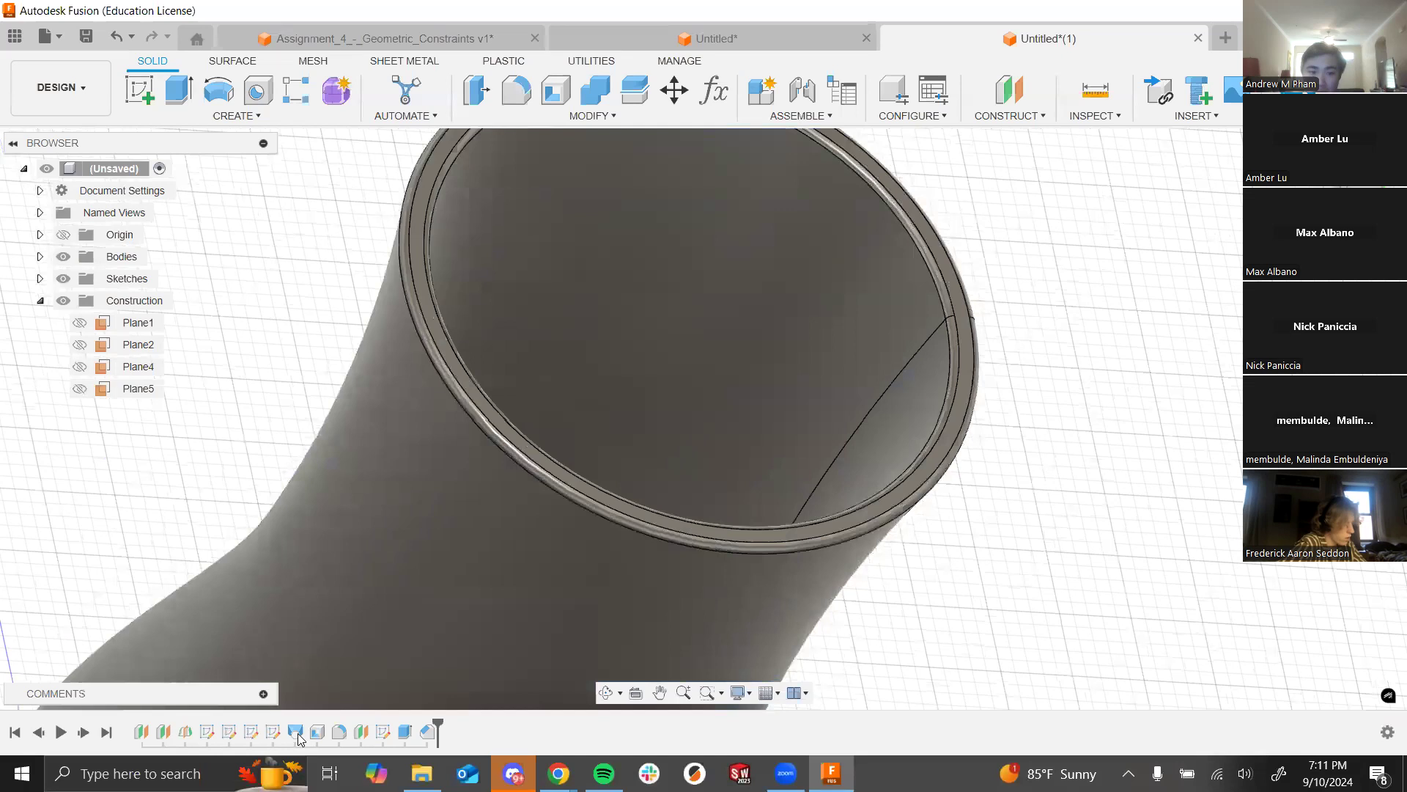
Step: Reopen Fillet2's settings twice to review them, exiting without changes
right_click(339, 731)
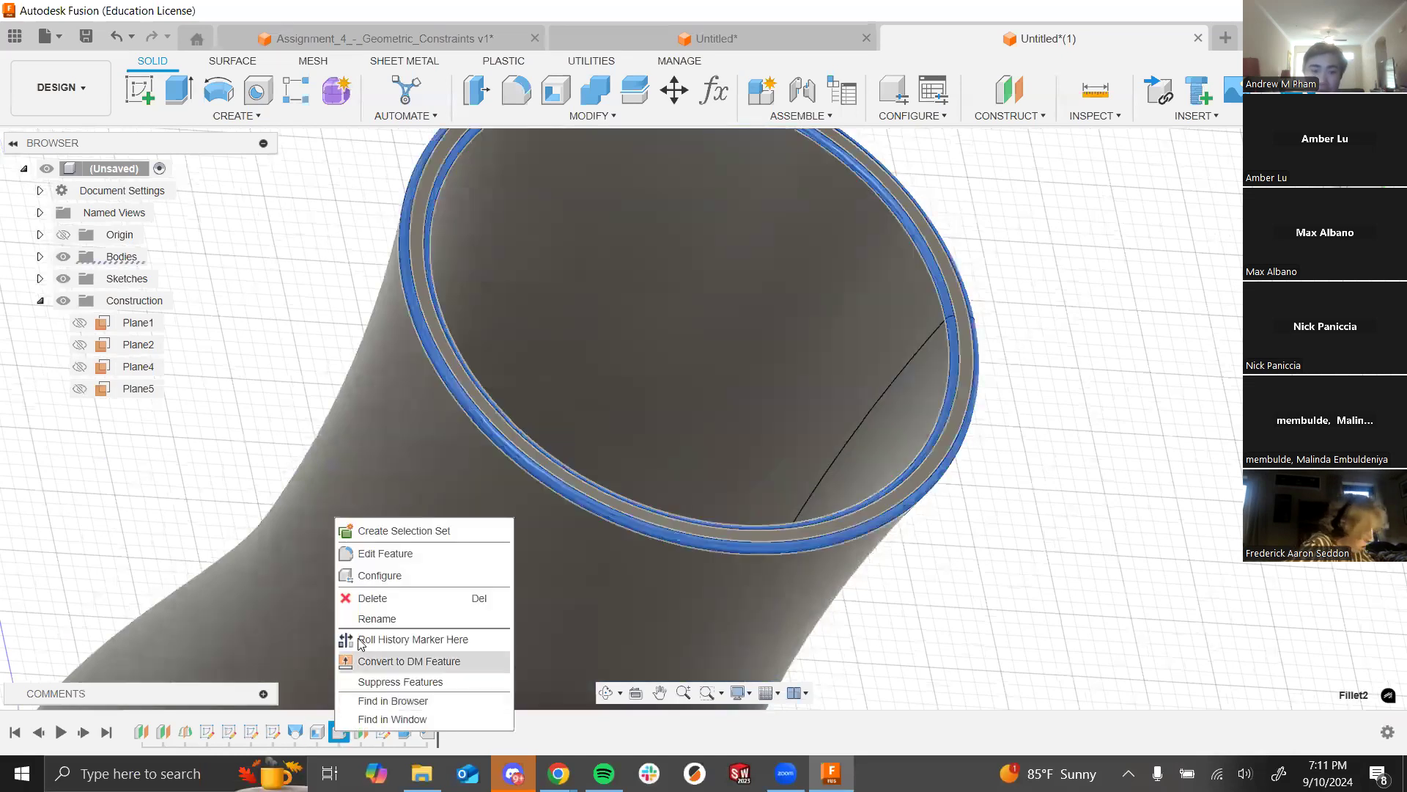
click(371, 552)
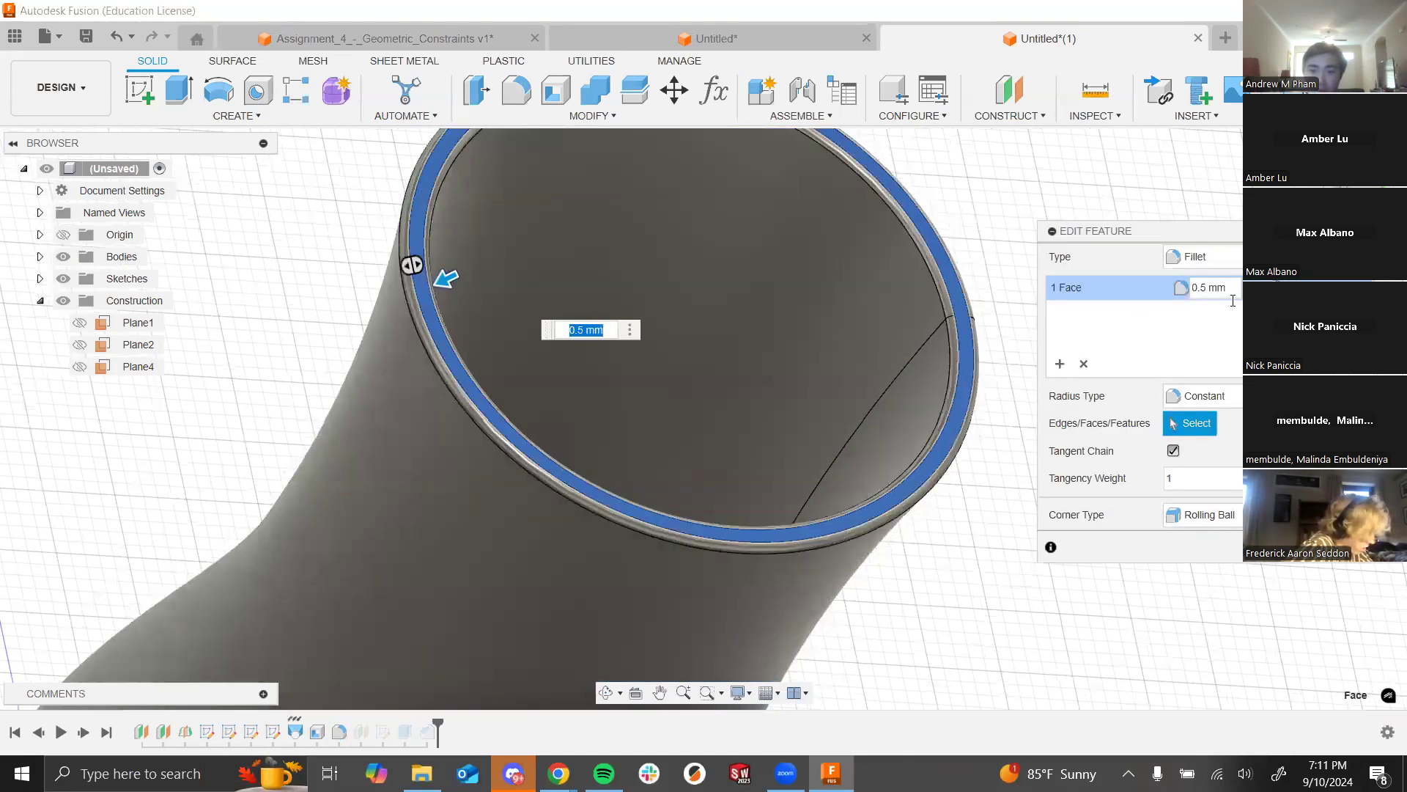
key(Return)
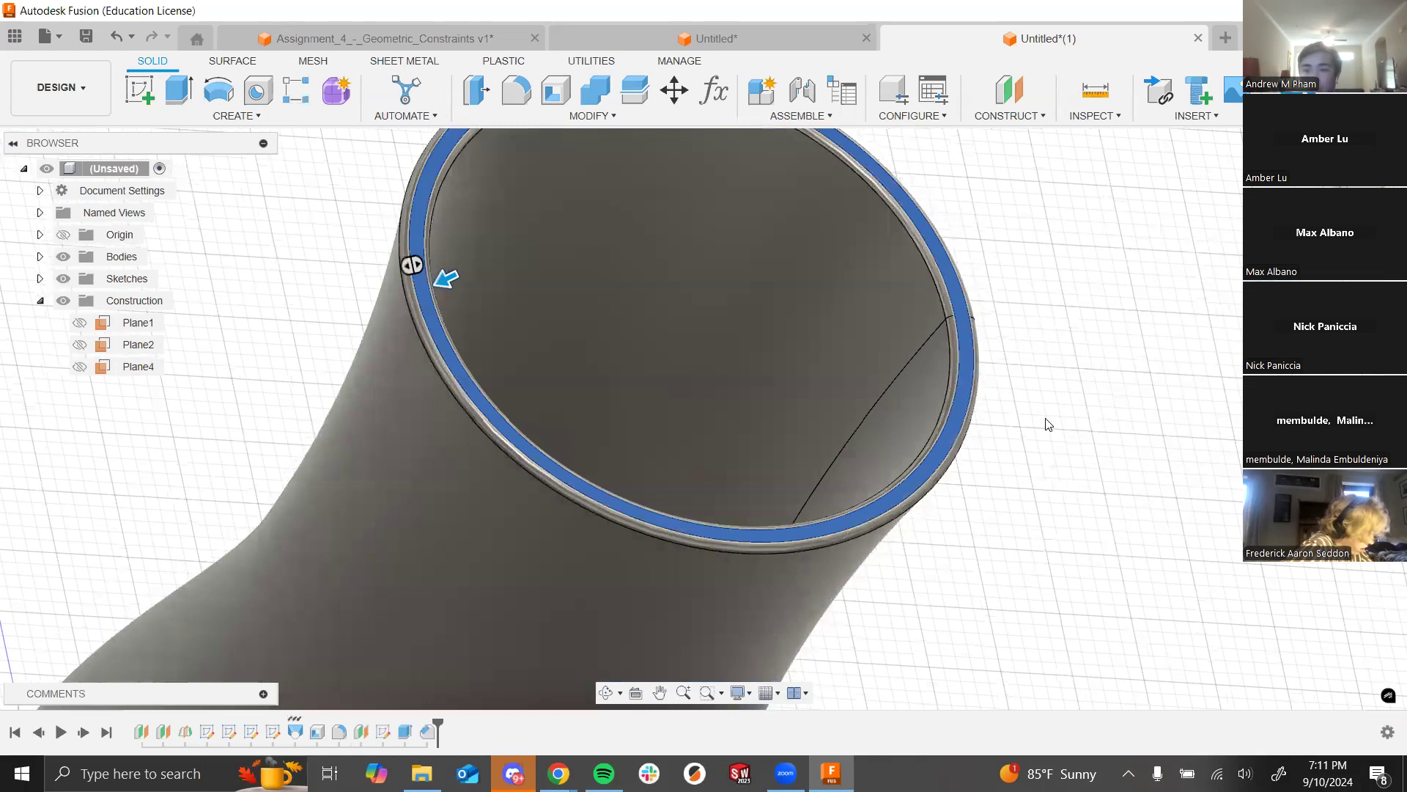
right_click(339, 732)
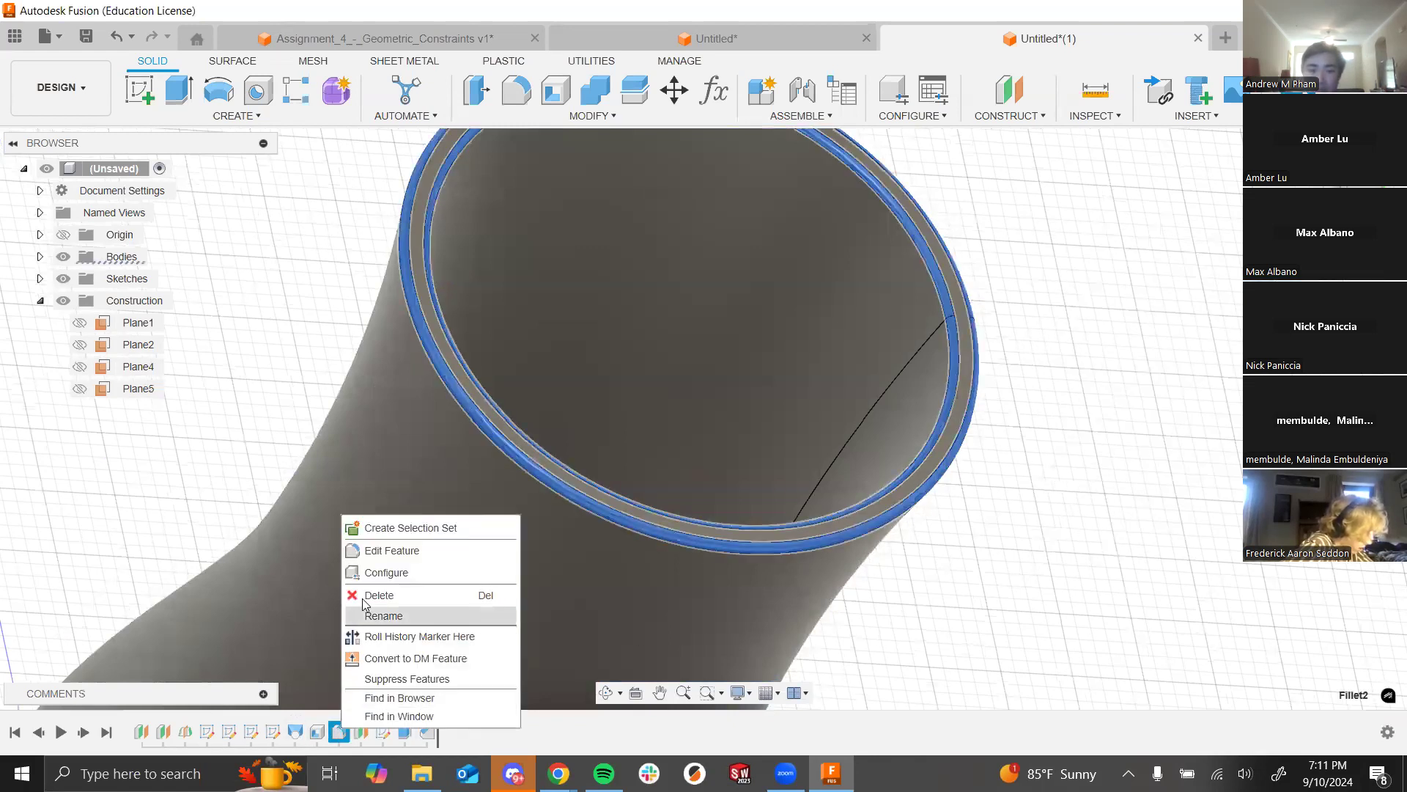
click(370, 550)
click(1178, 428)
key(Escape)
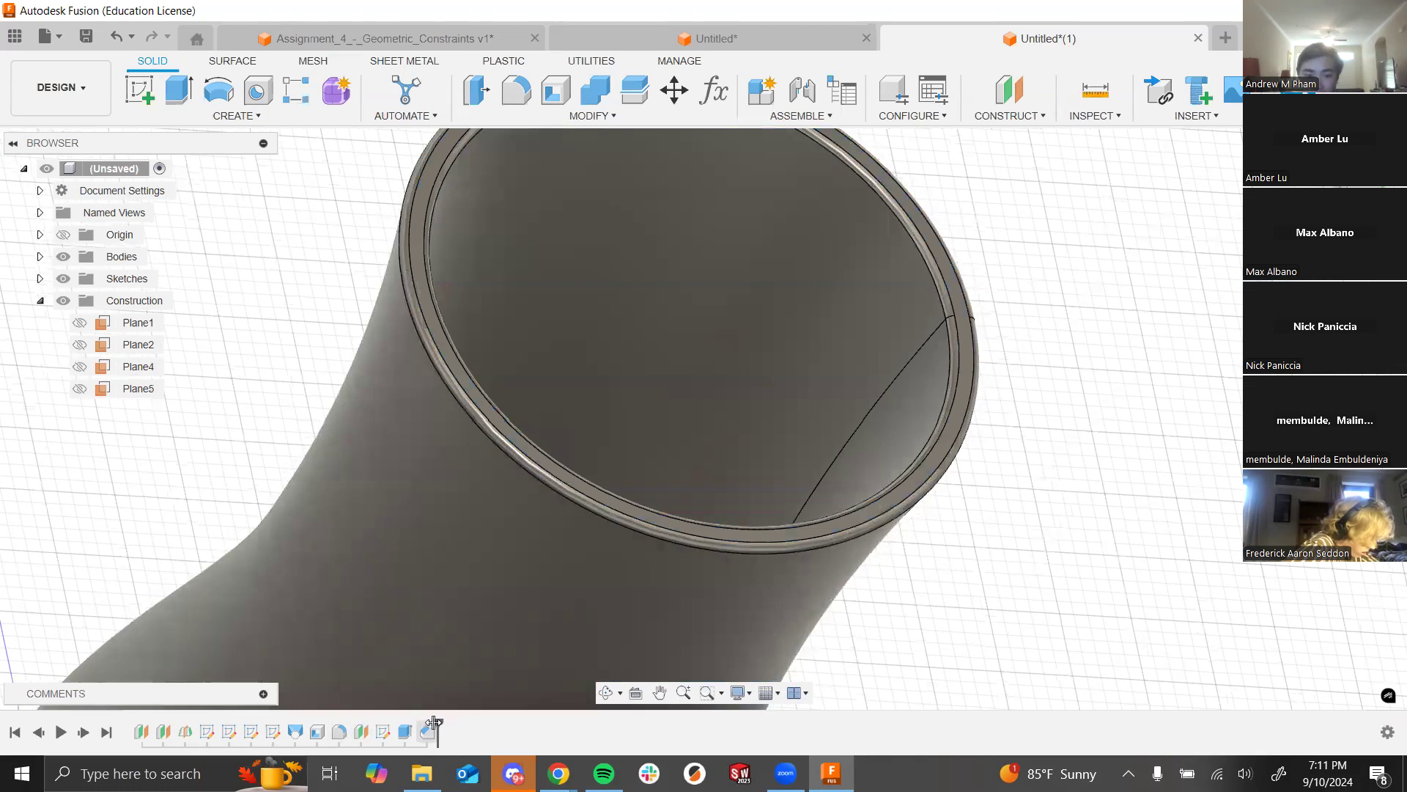
Step: Roll the timeline back to just after Fillet2 and delete Fillet2
drag(431, 722, 349, 726)
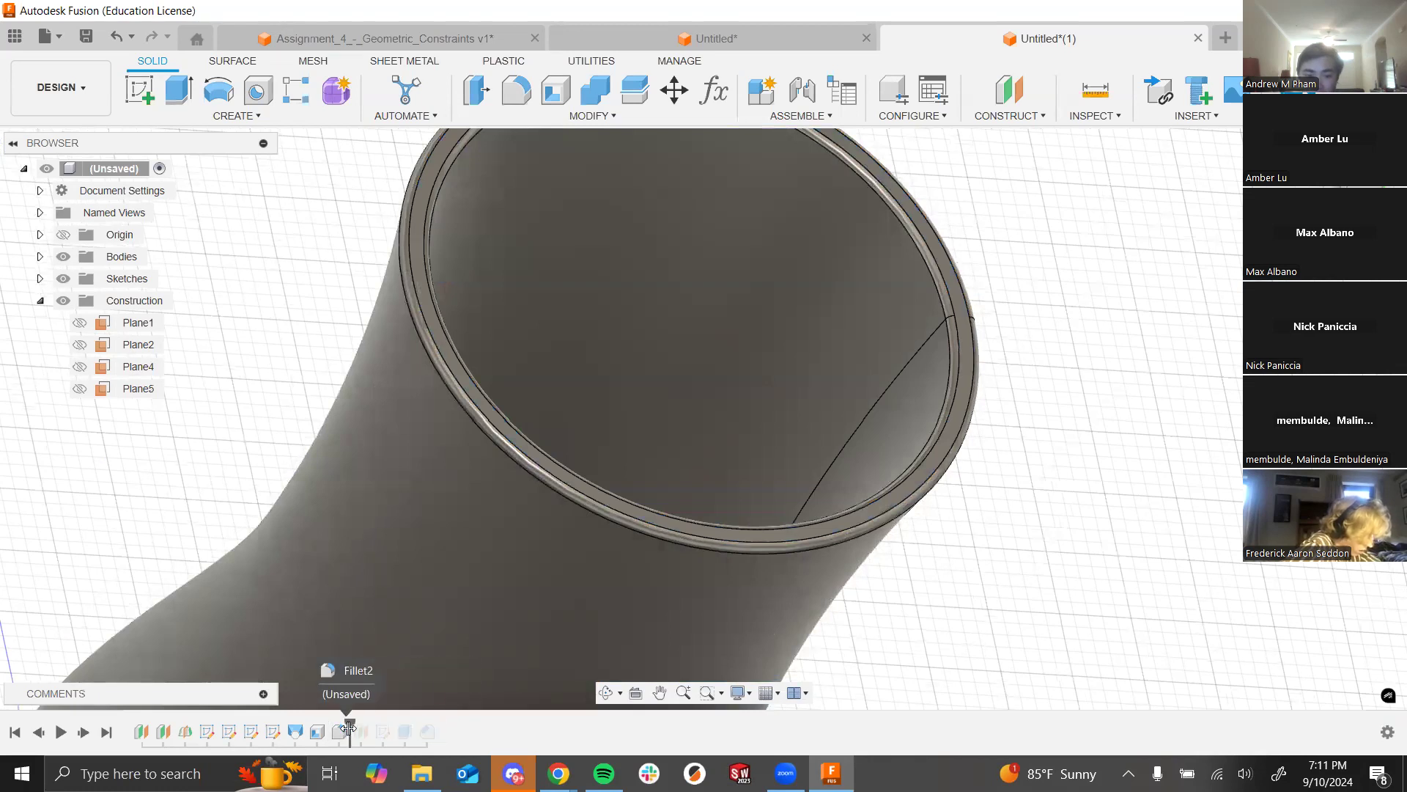
click(339, 733)
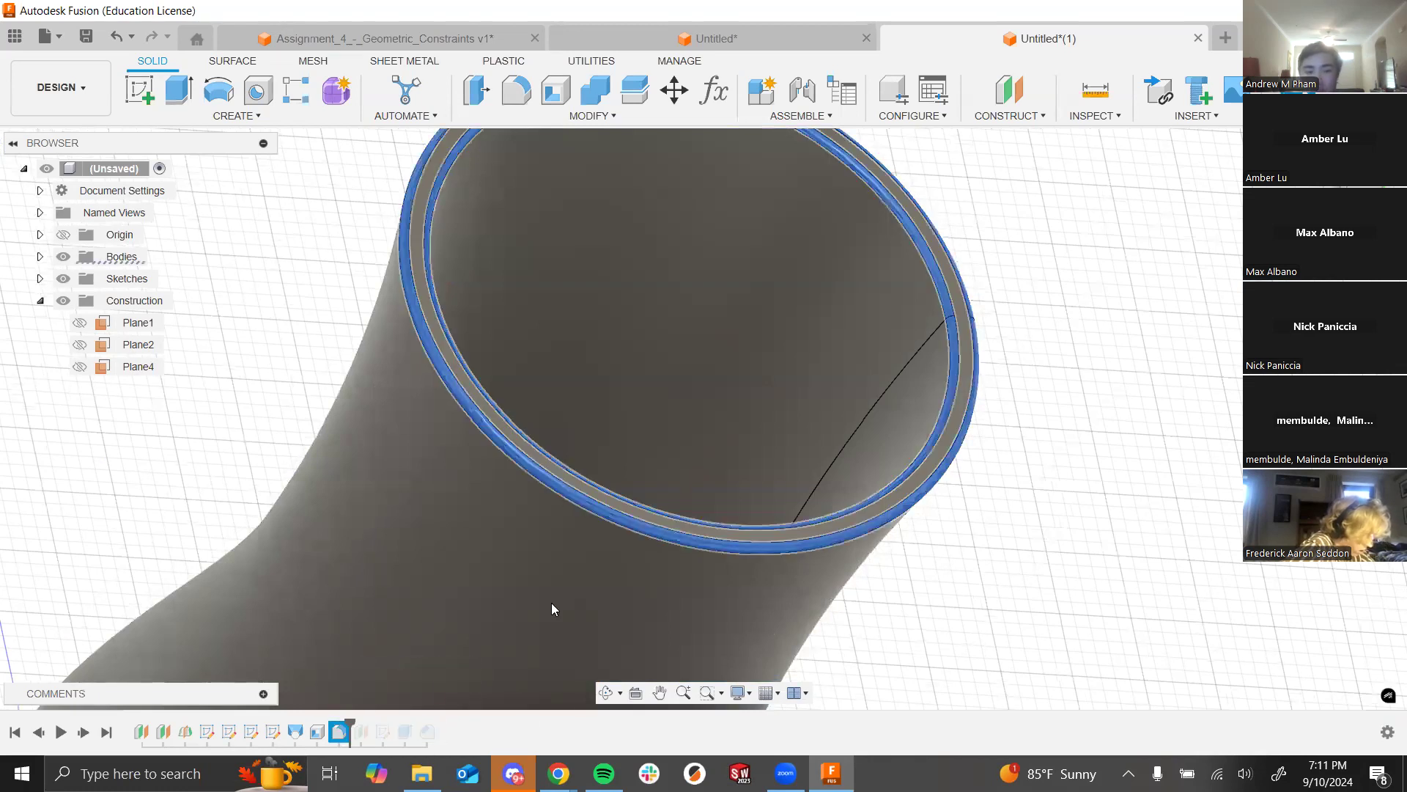
key(Delete)
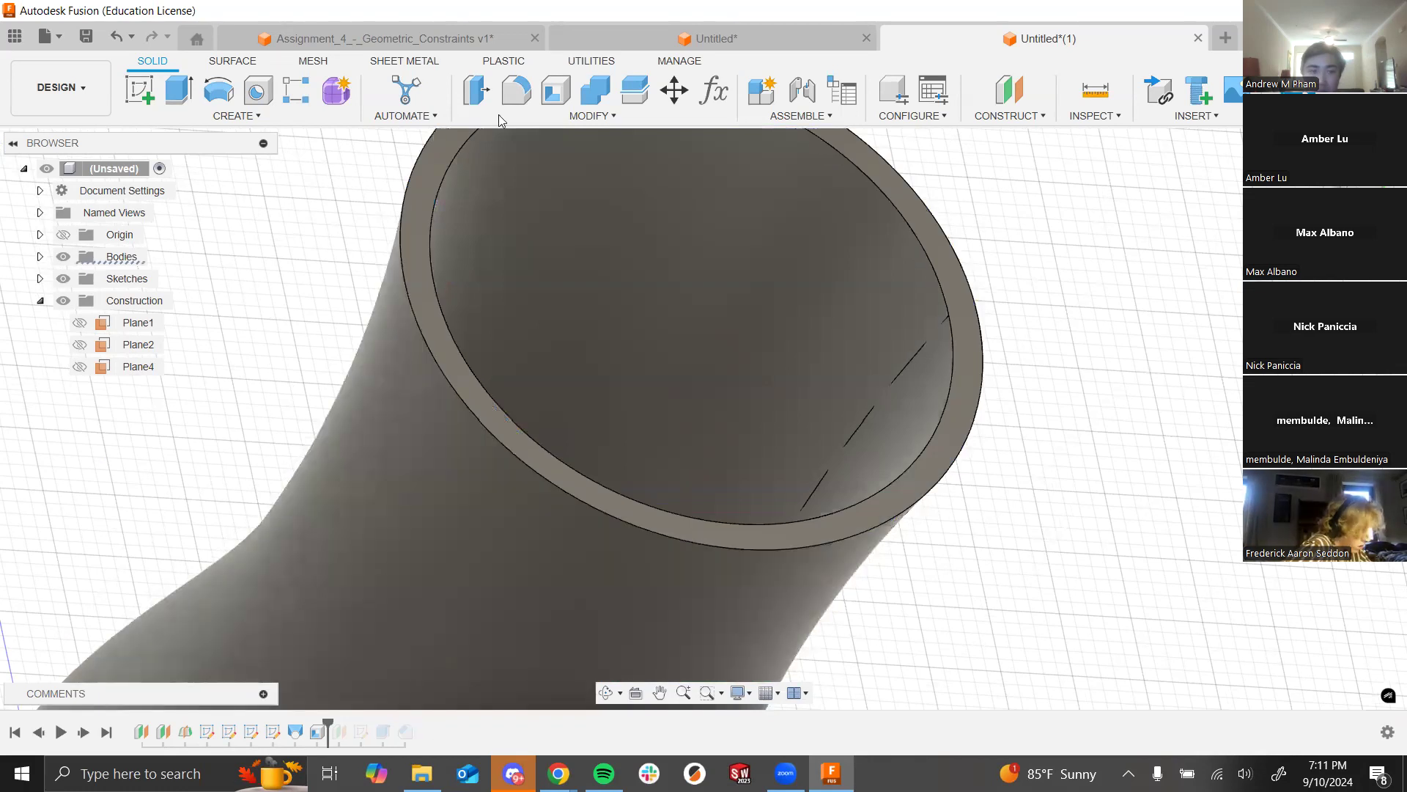
Step: Fillet the rim's outer edge with a 0.5 mm radius
click(516, 90)
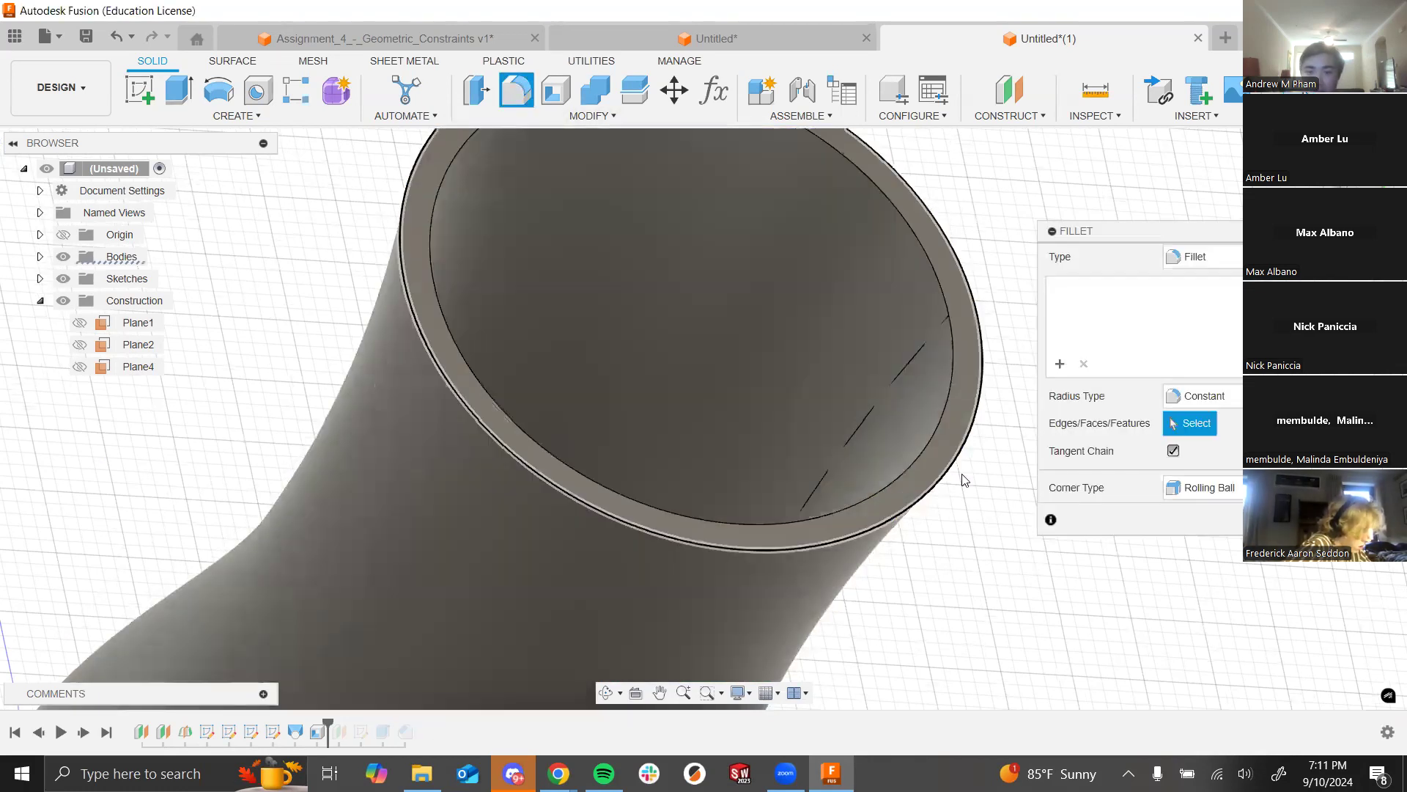
click(964, 480)
text(.5)
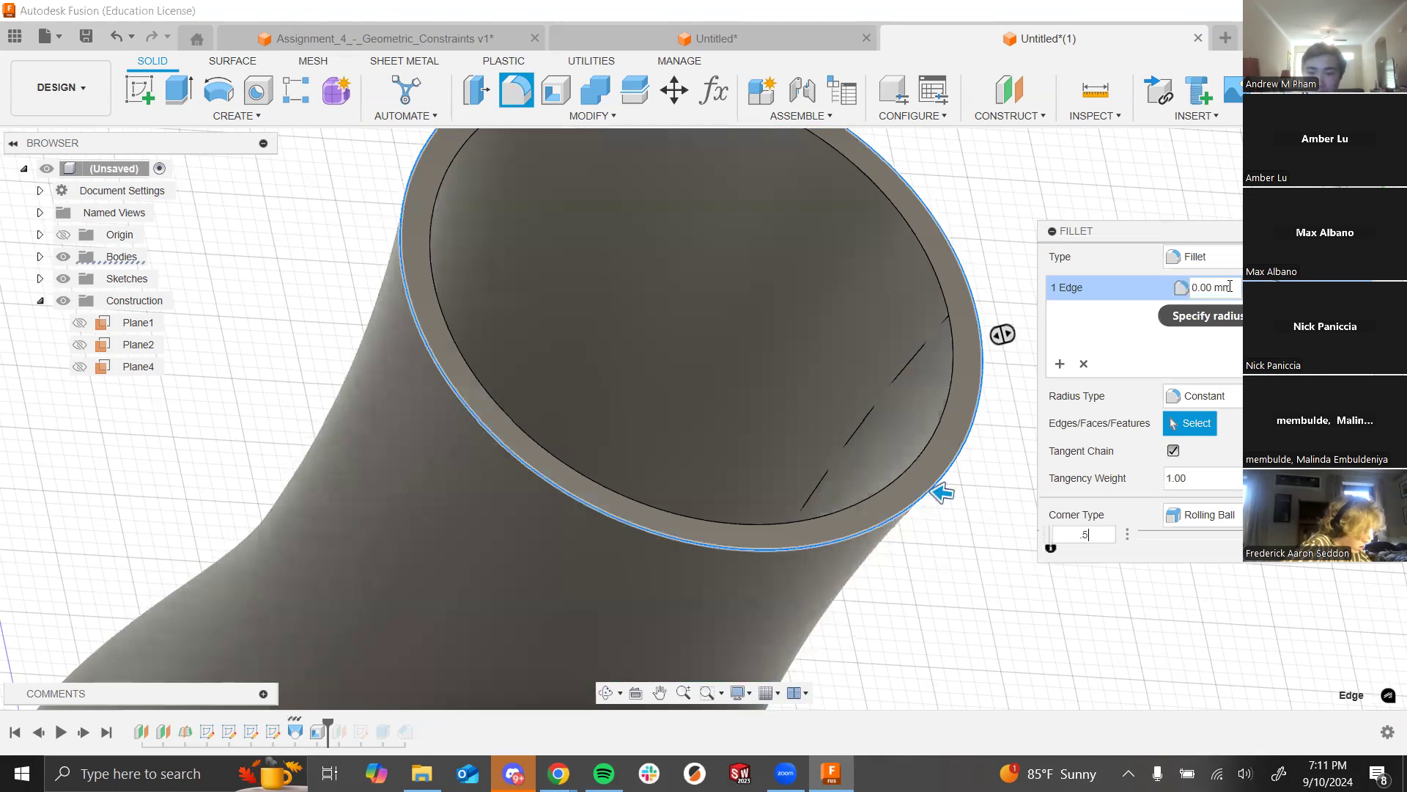
key(Return)
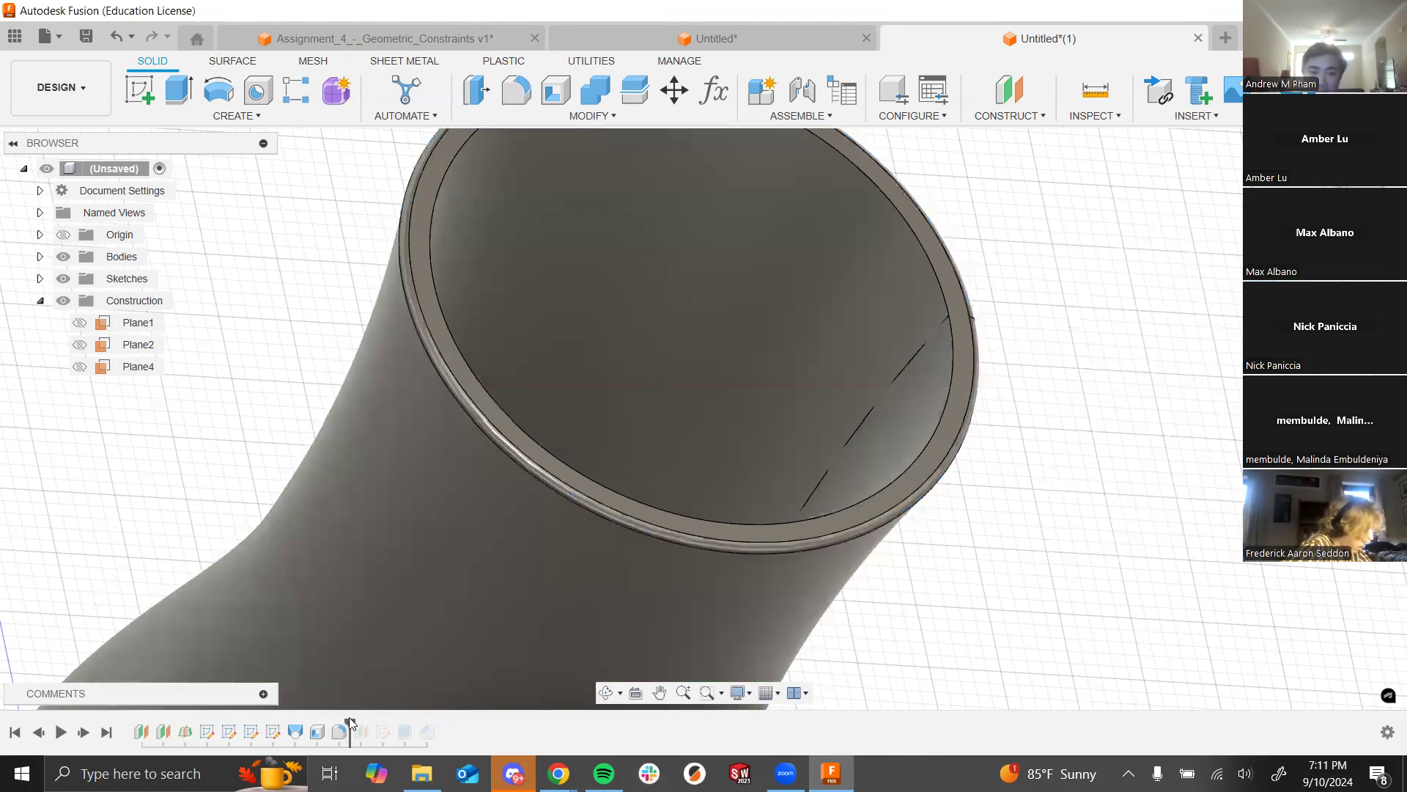
Step: Step the timeline past Sketch5 and move the Shell feature to the end of history
drag(355, 717, 456, 724)
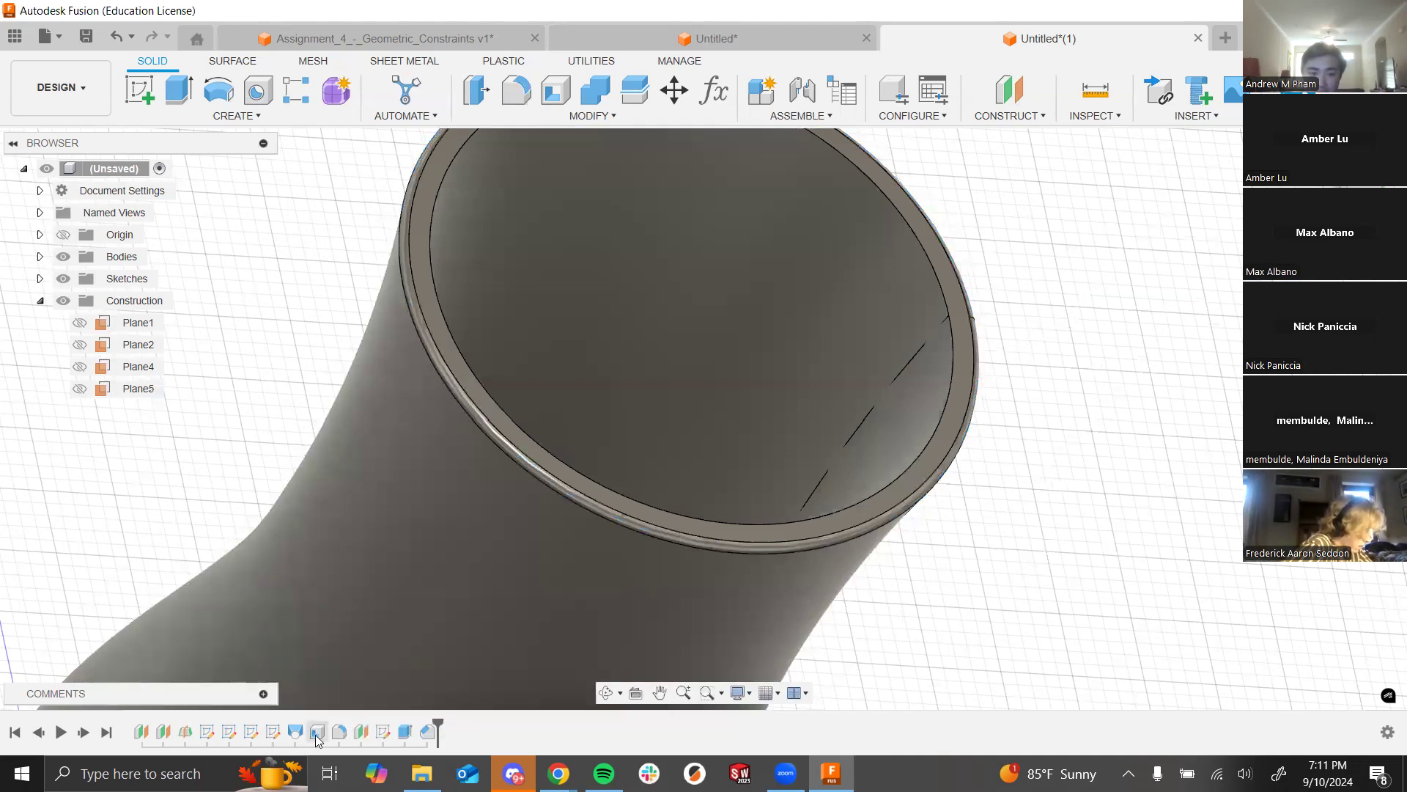
click(317, 733)
drag(454, 733, 456, 733)
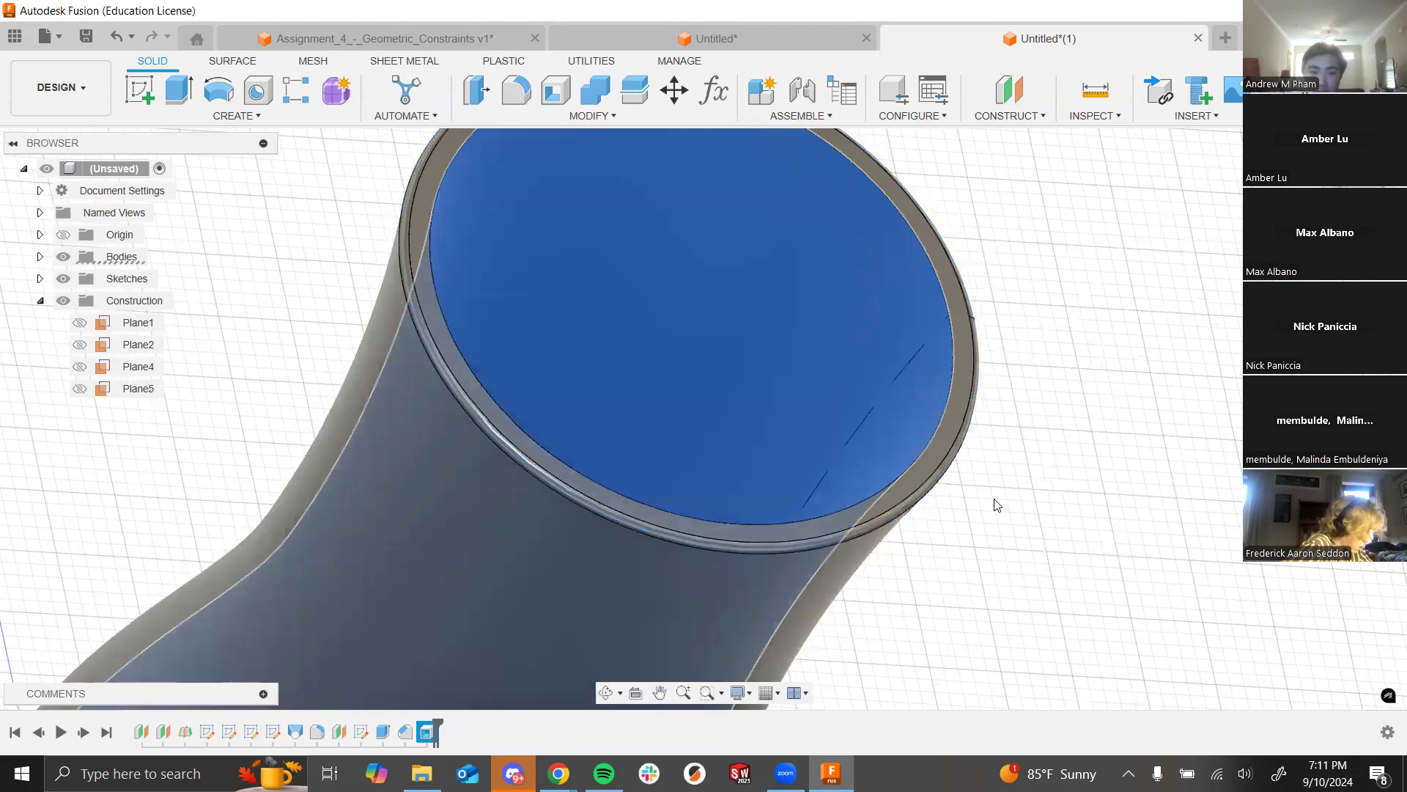
click(936, 534)
shift+middle_drag(999, 538, 952, 575)
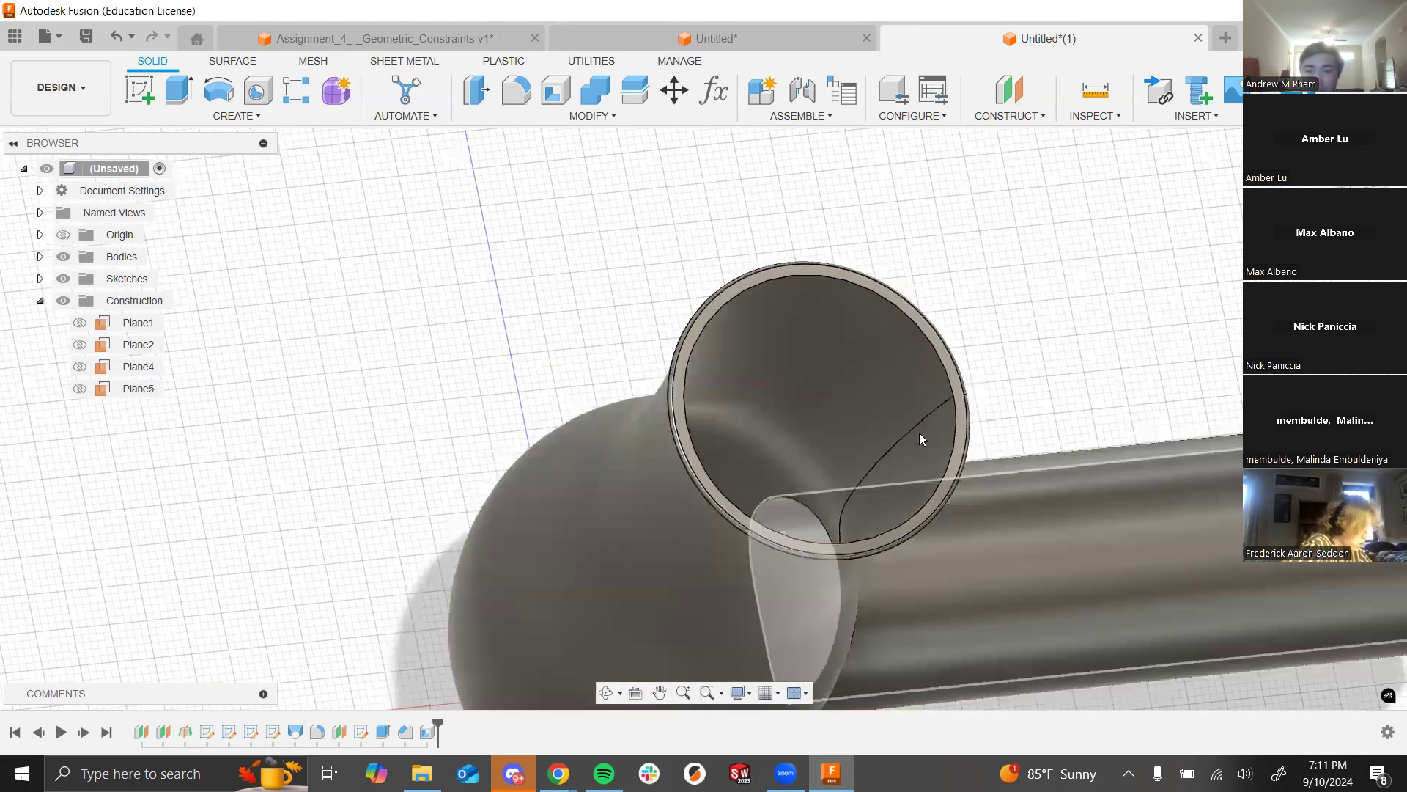
scroll(570, 375, down, 3)
Step: Zoom to view the whole model and roll the timeline back to just after Sketch5
scroll(569, 374, down, 4)
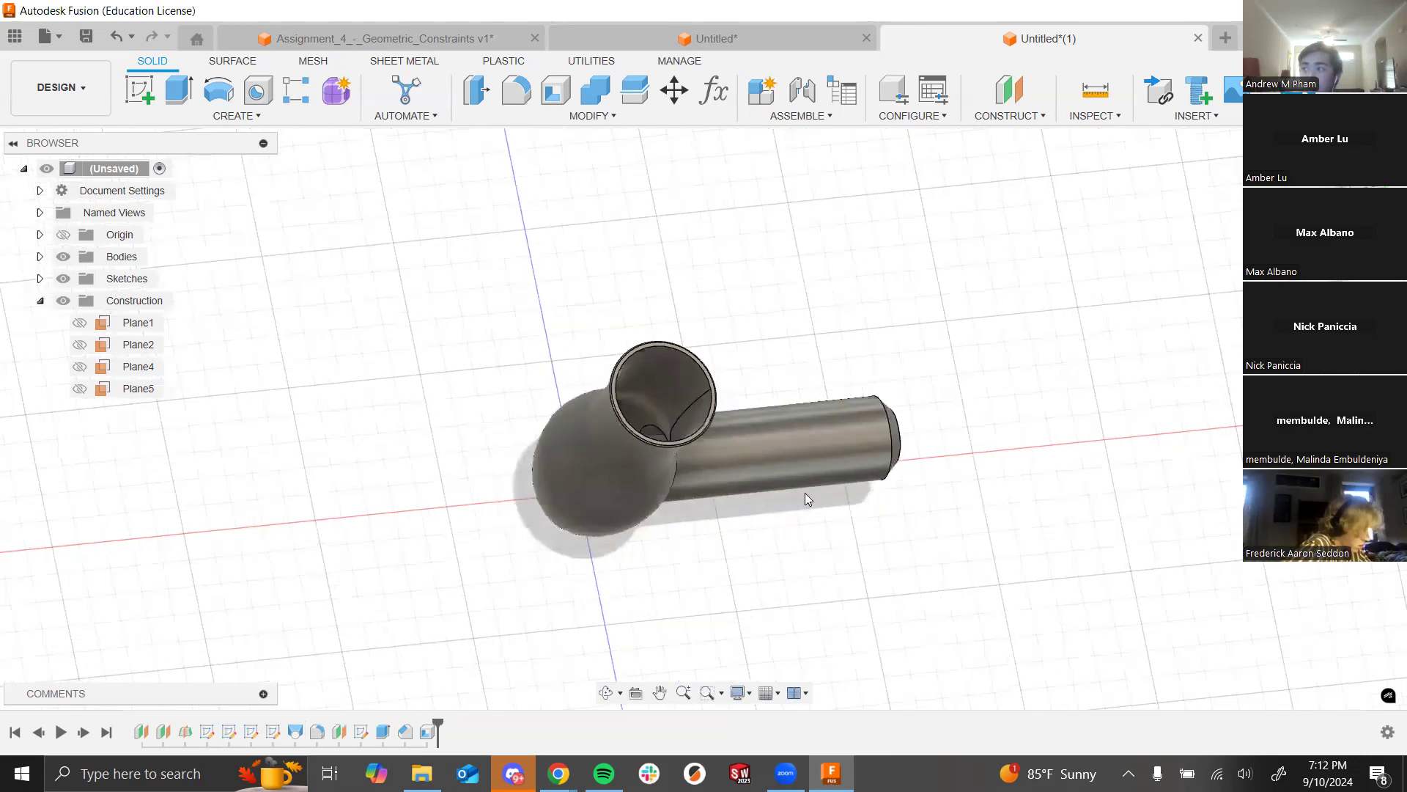
scroll(910, 448, up, 2)
scroll(942, 446, up, 2)
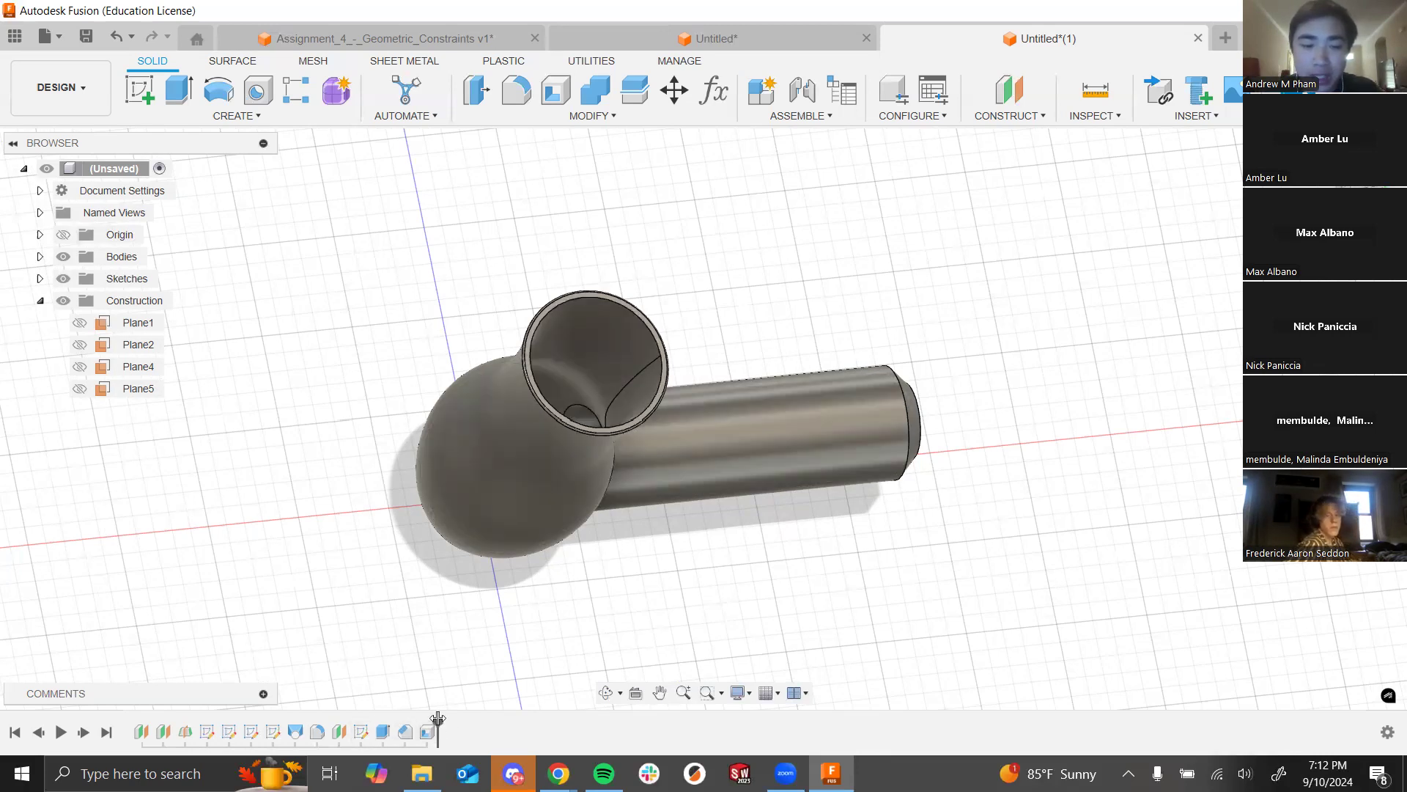
drag(436, 721, 373, 730)
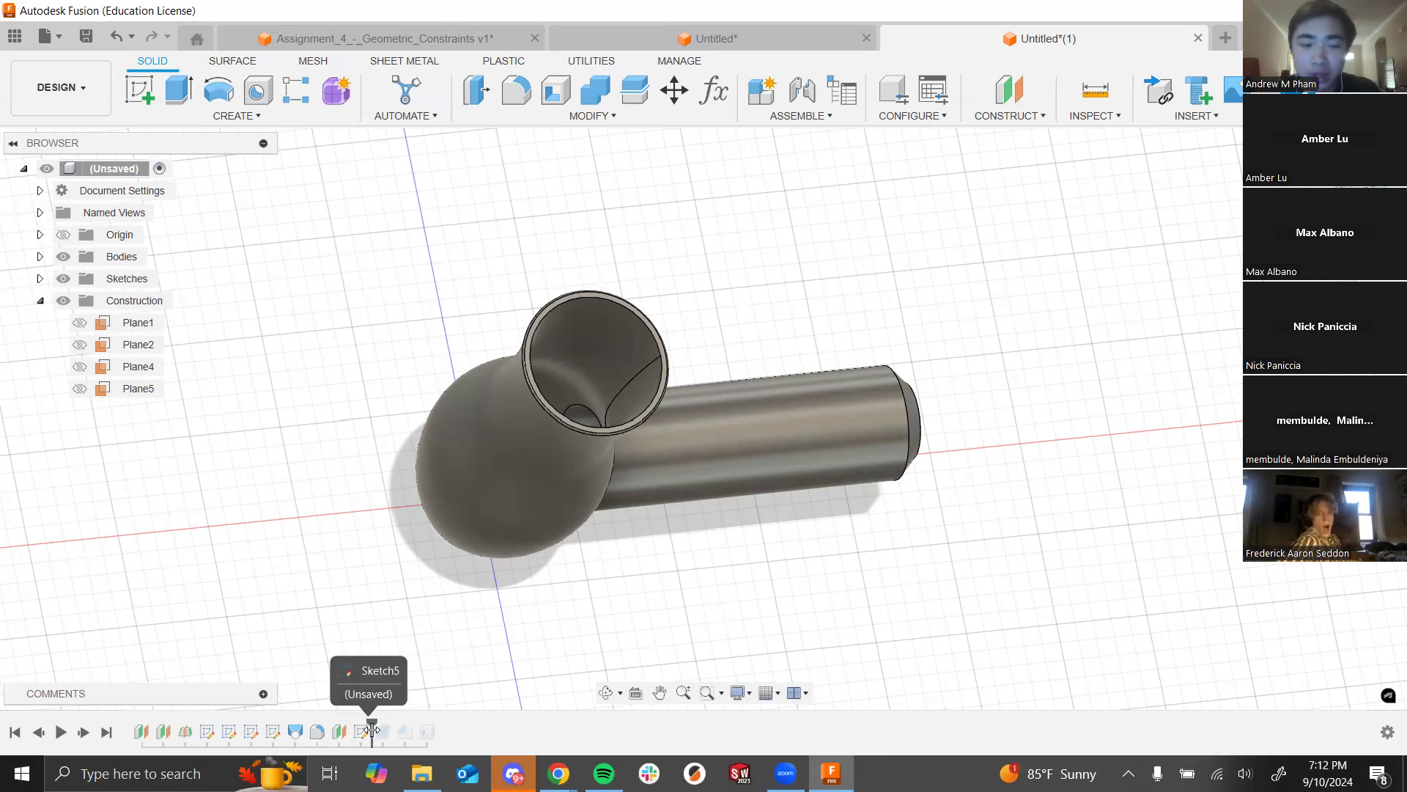
Step: Orbit around the vase and select Plane5 in the timeline
shift+middle_drag(606, 538, 777, 487)
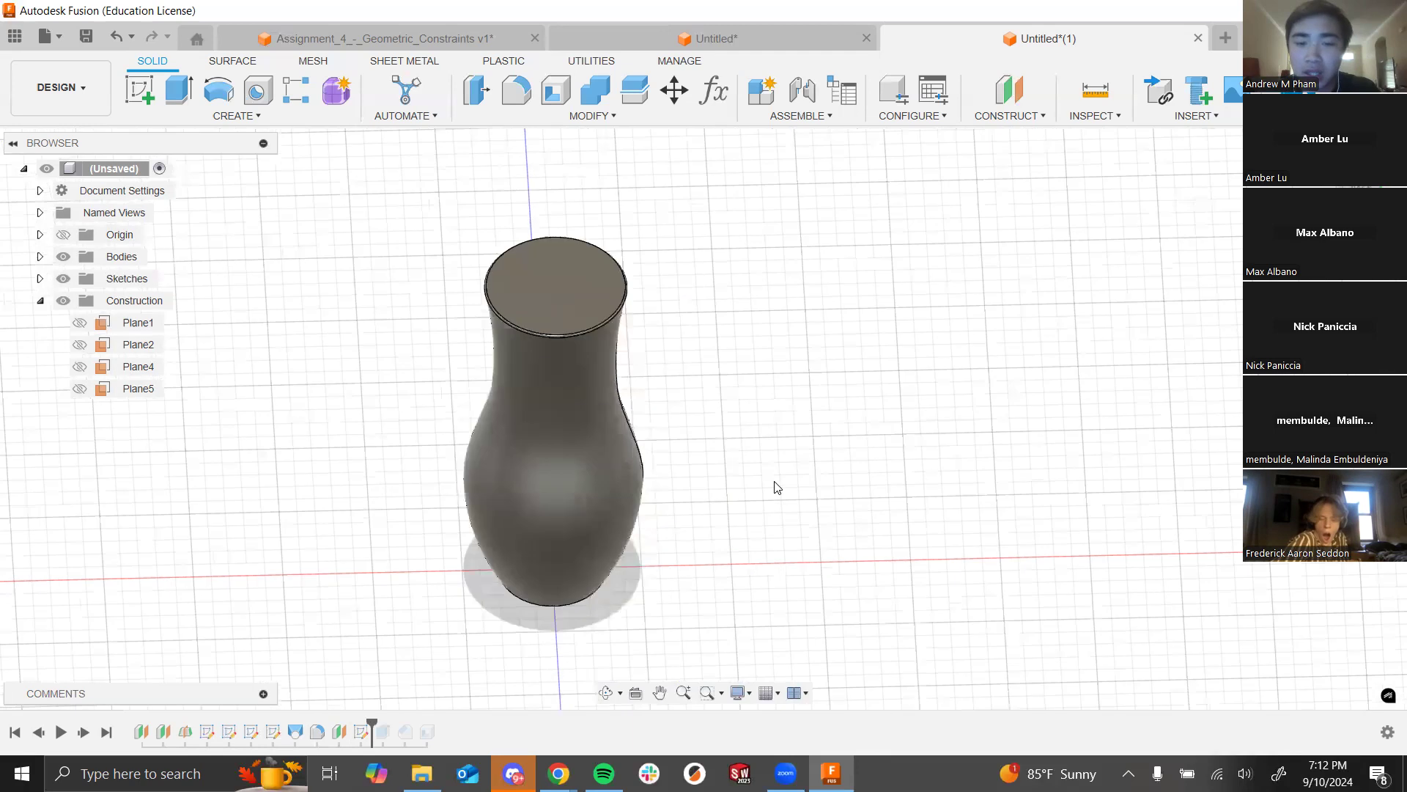
scroll(735, 497, up, 2)
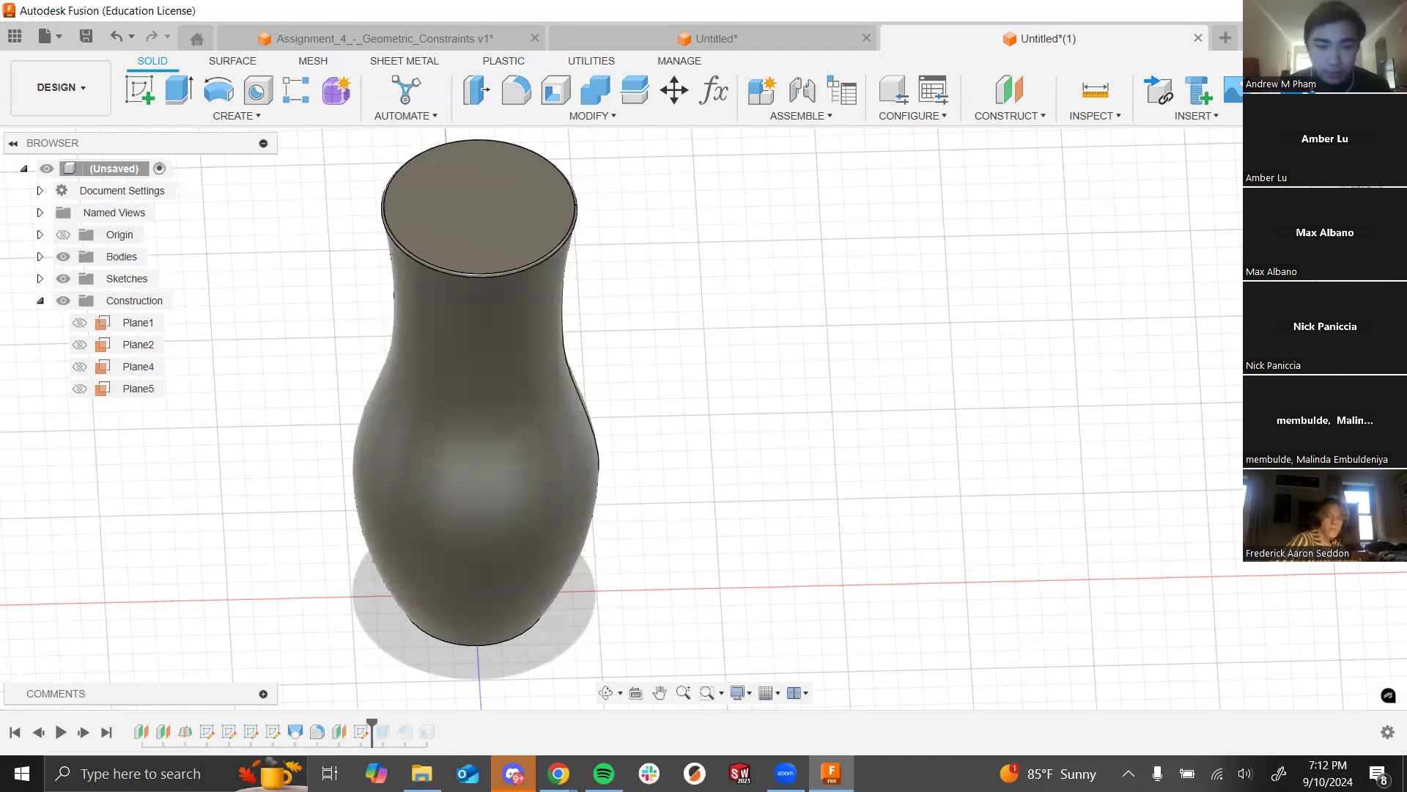
click(349, 732)
scroll(607, 556, down, 2)
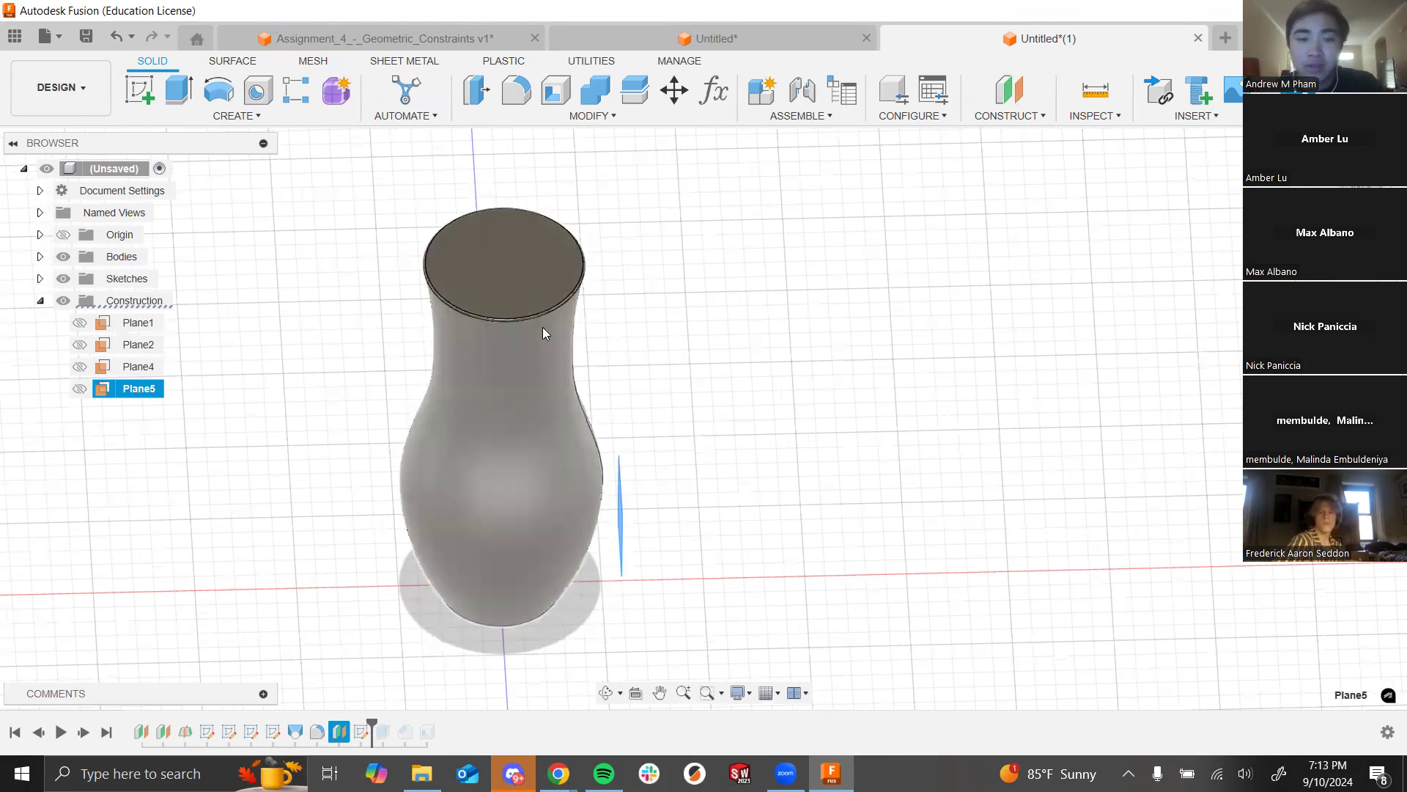
shift+middle_drag(542, 327, 586, 458)
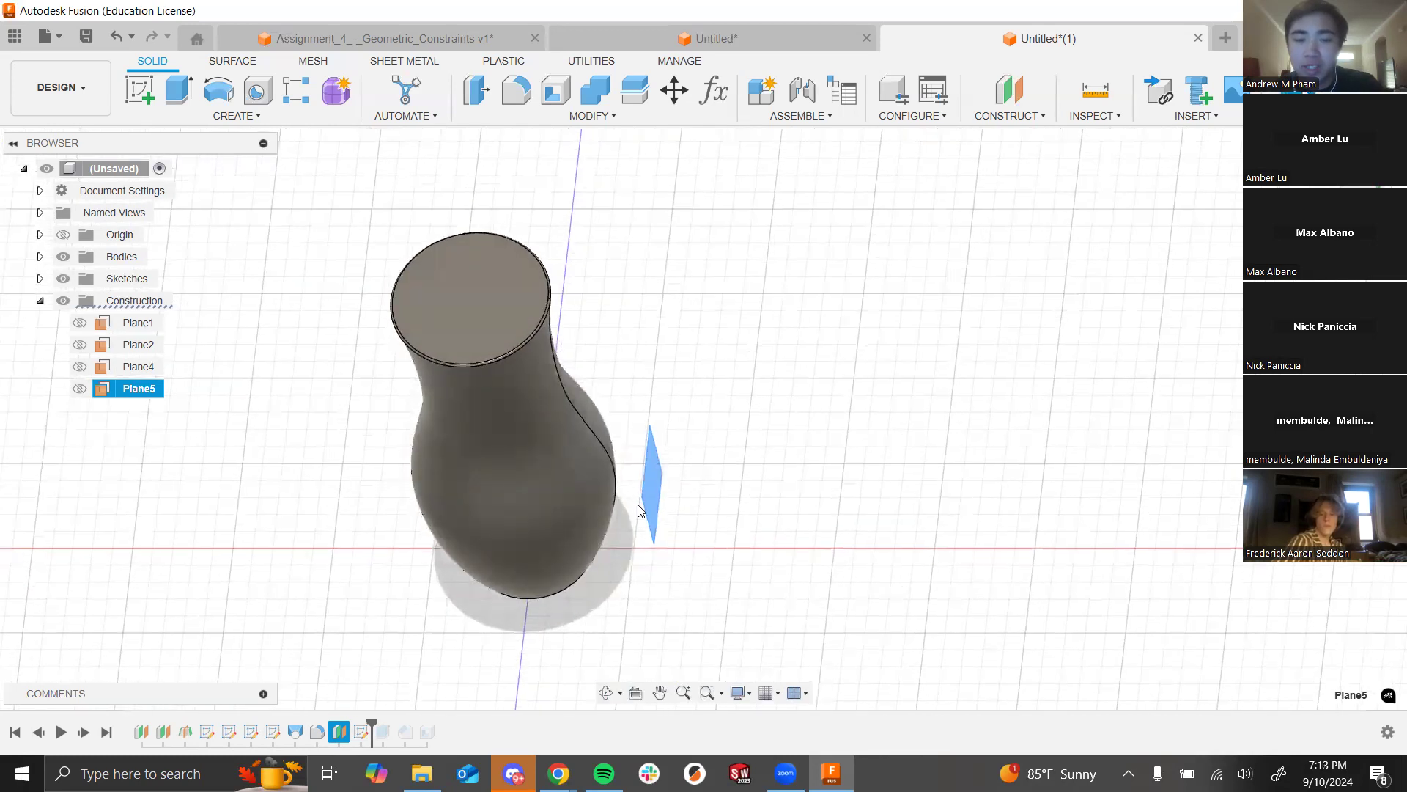
shift+middle_drag(741, 541, 553, 503)
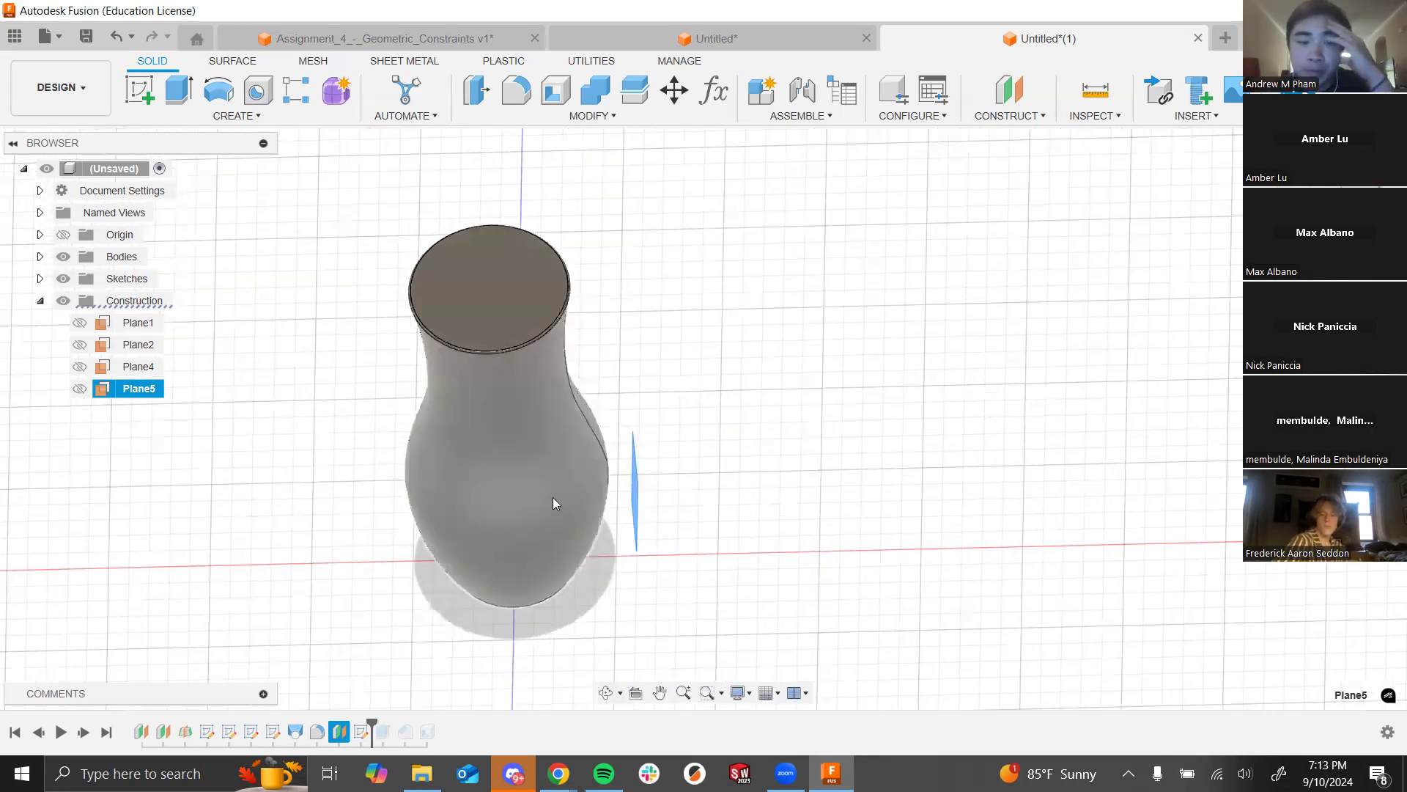
mouse_move(638, 501)
shift+middle_down()
mouse_move(667, 563)
mouse_move(623, 514)
shift+middle_up()
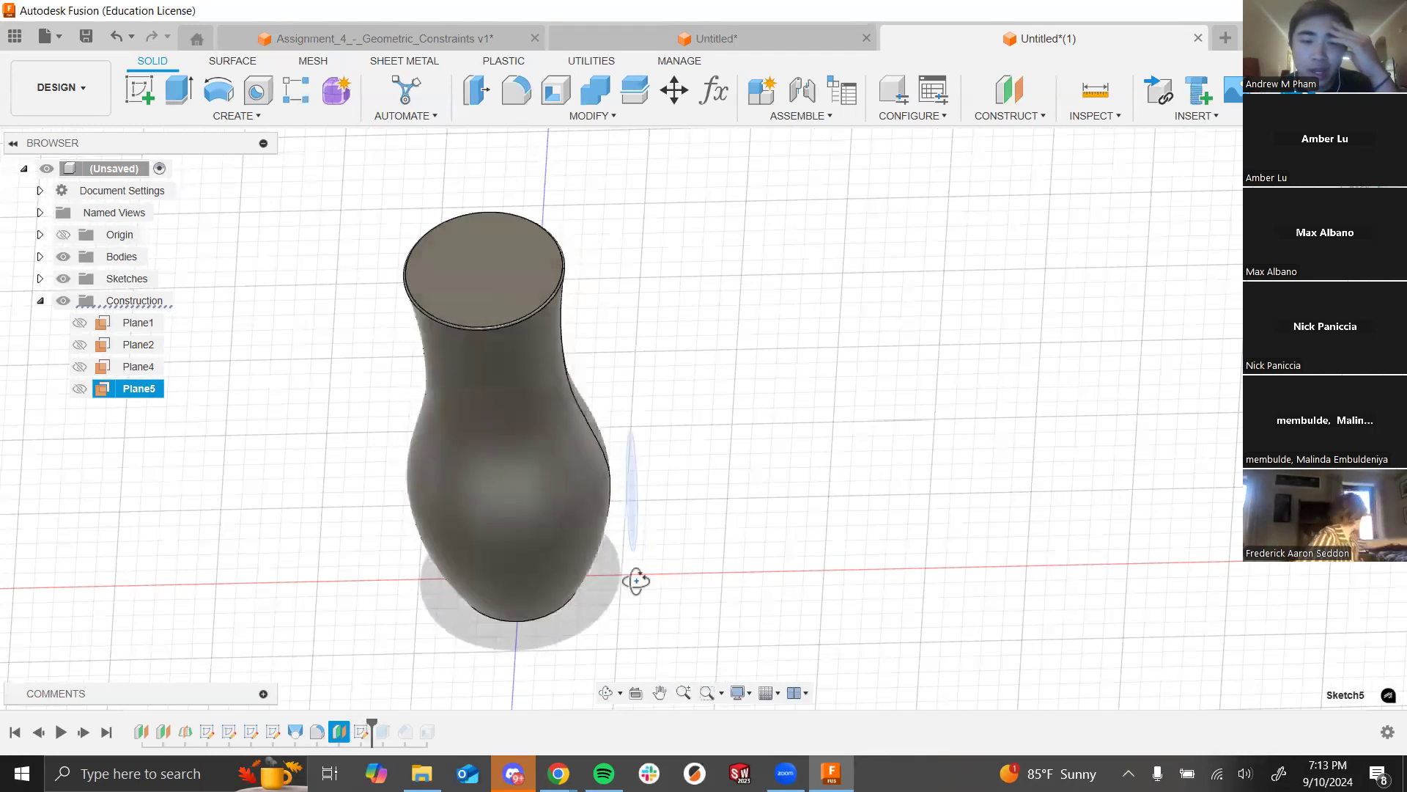
Step: Select Sketch5, then roll the timeline forward to Extrude1 to show the barrel
click(362, 732)
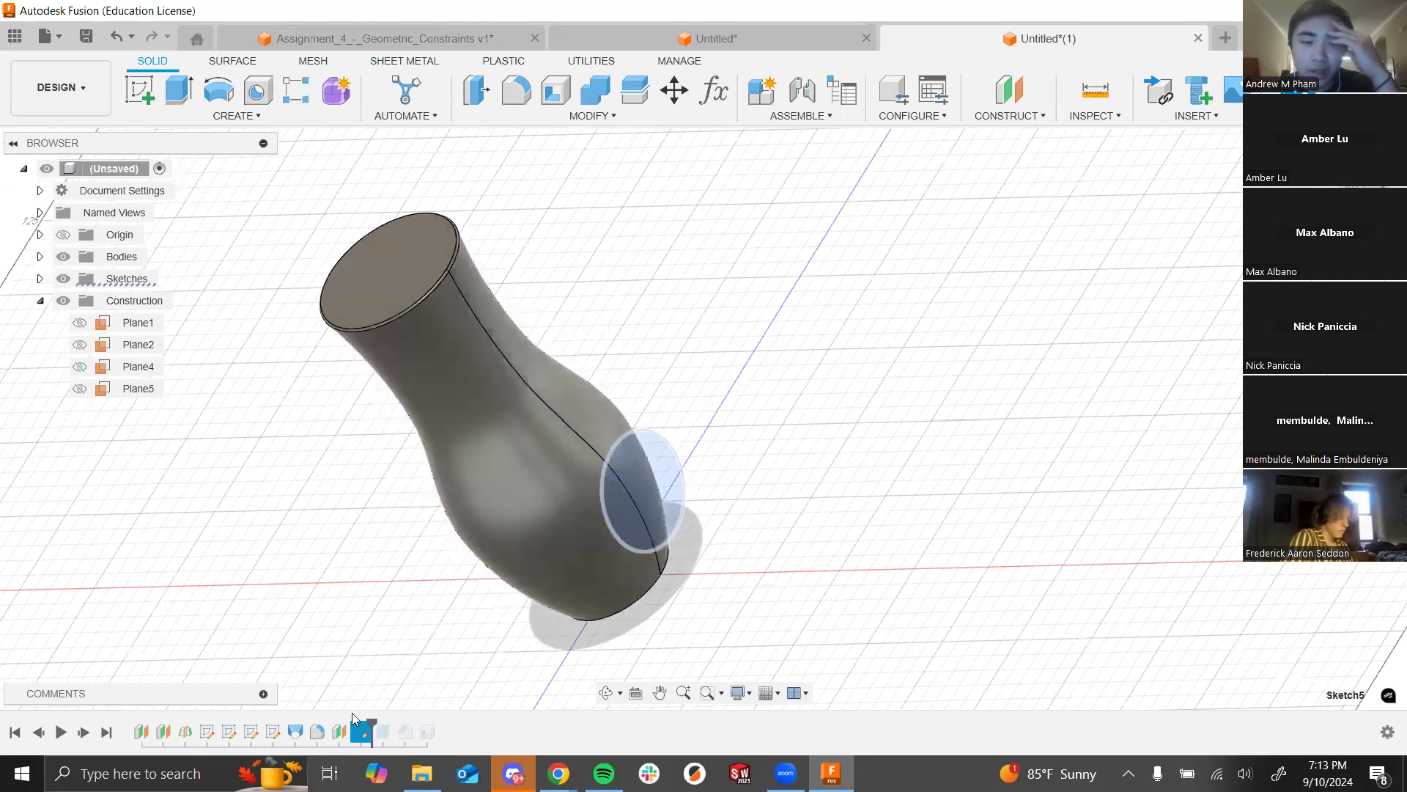
shift+middle_drag(640, 592, 527, 513)
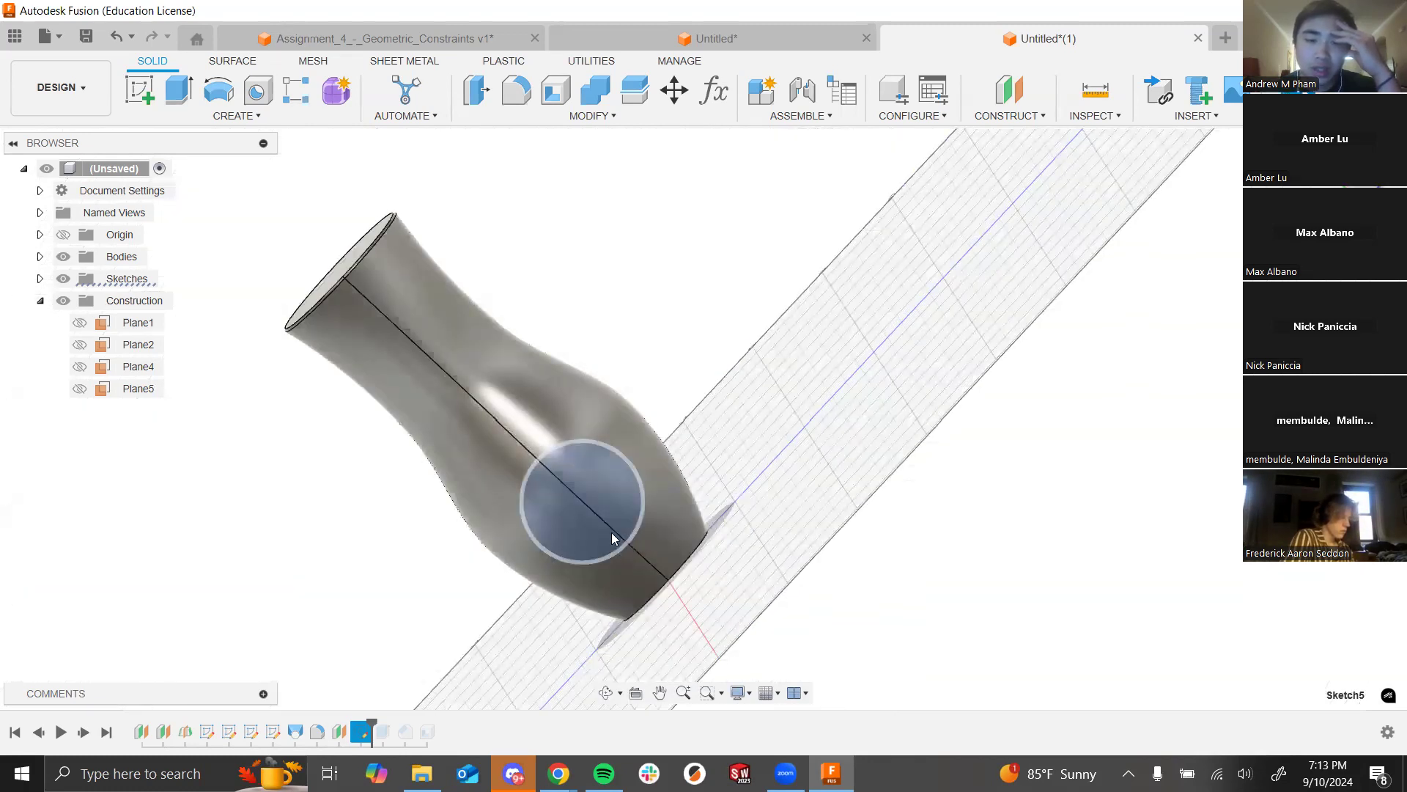
shift+middle_drag(707, 528, 806, 584)
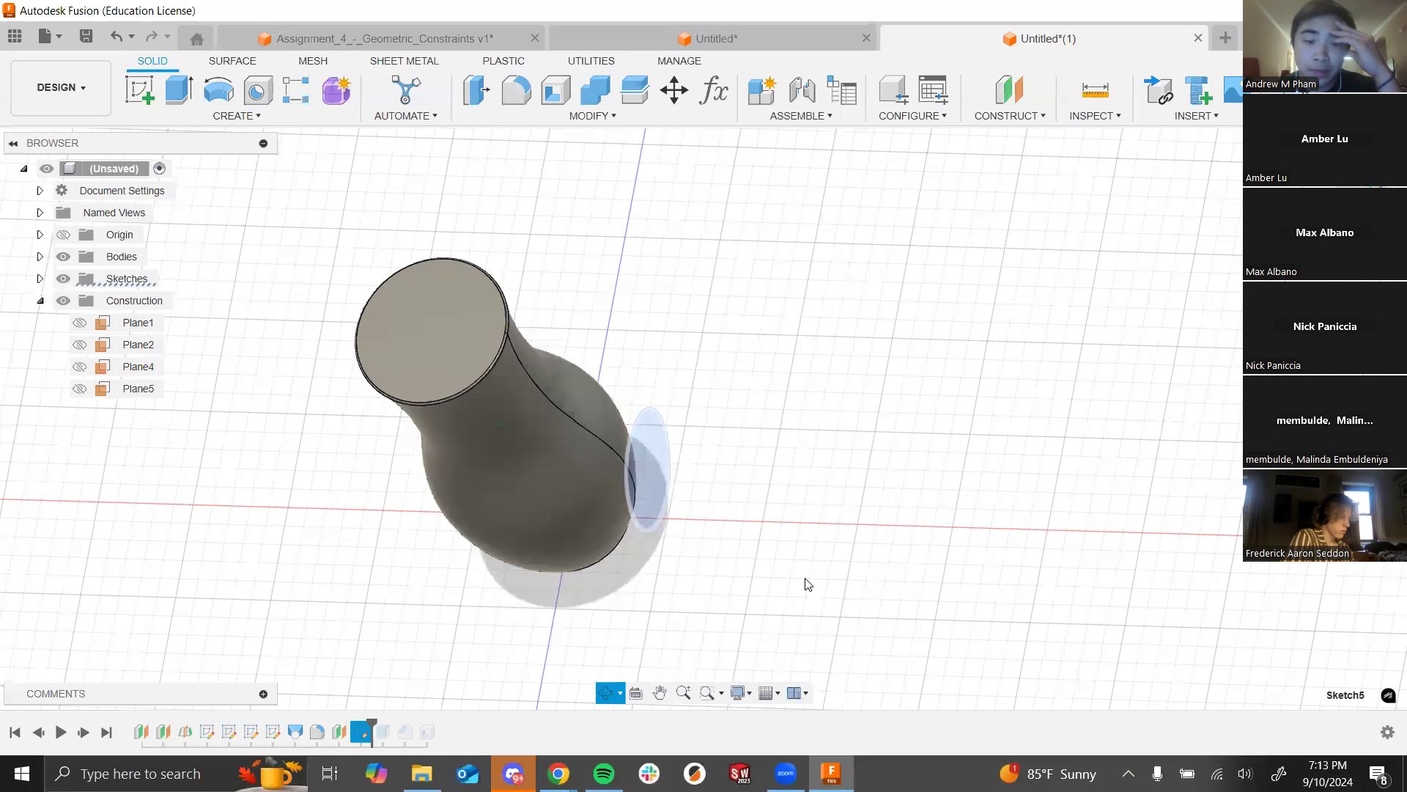
drag(382, 726, 391, 727)
Step: Edit Extrude1 so the barrel reaches the body as an 80 mm Side 2 Join
right_click(384, 731)
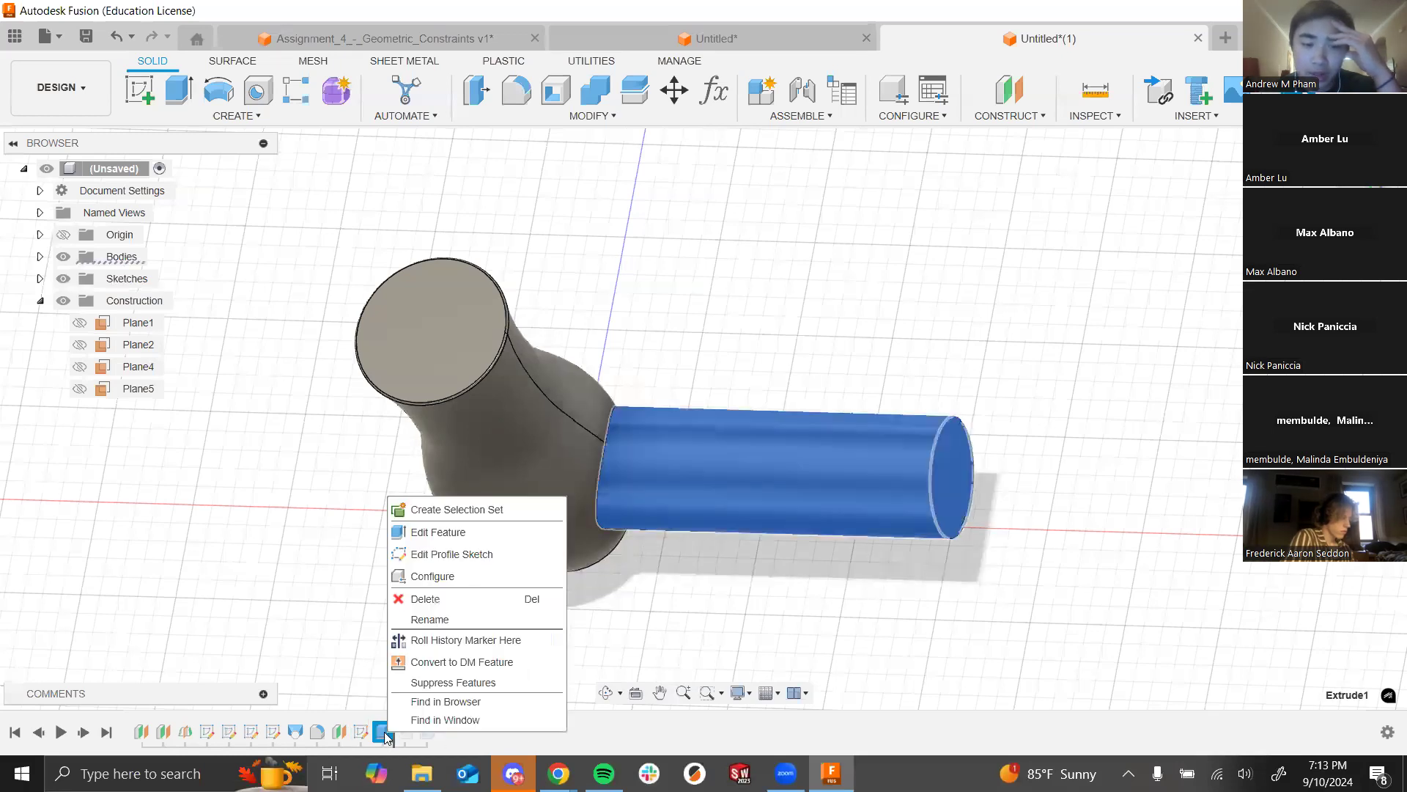
click(438, 532)
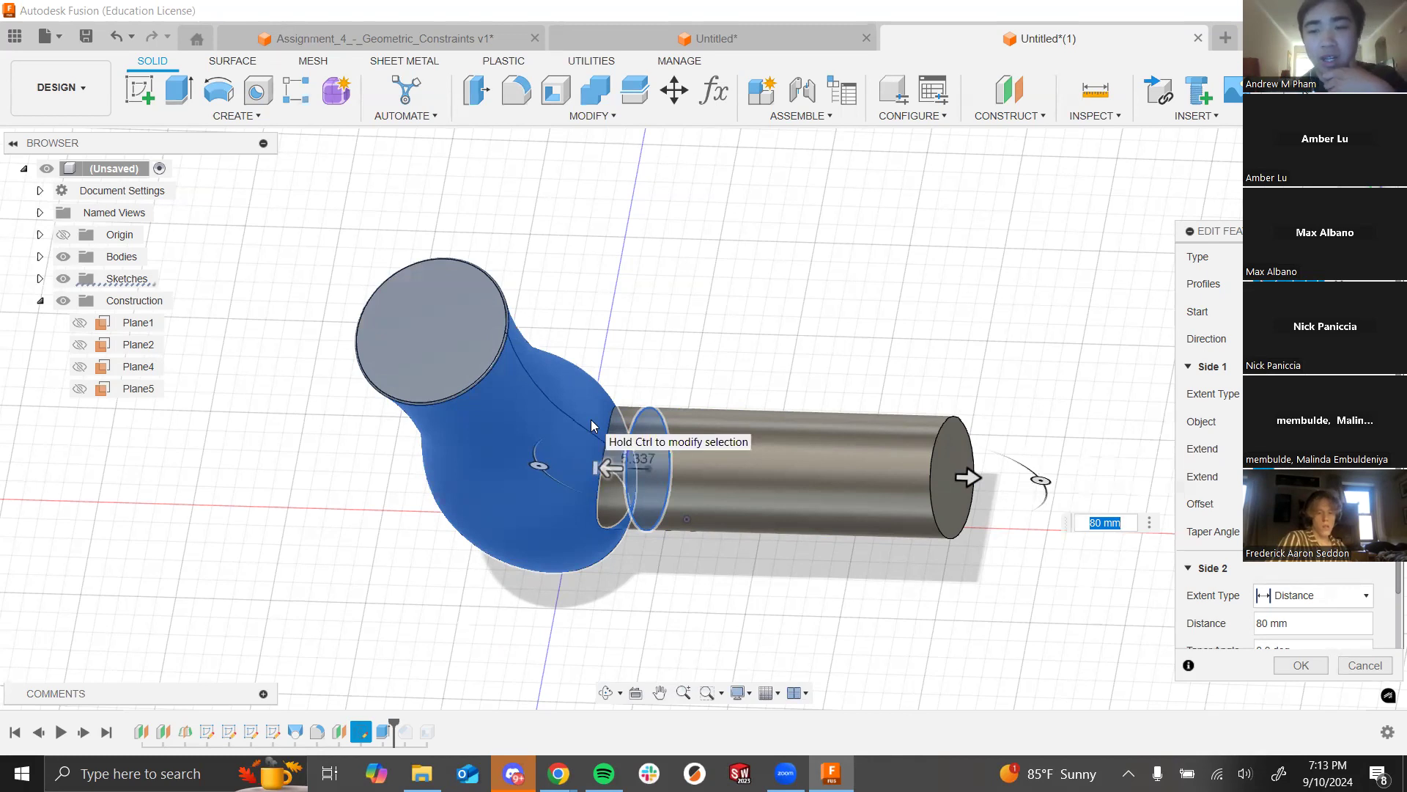
scroll(609, 405, down, 1)
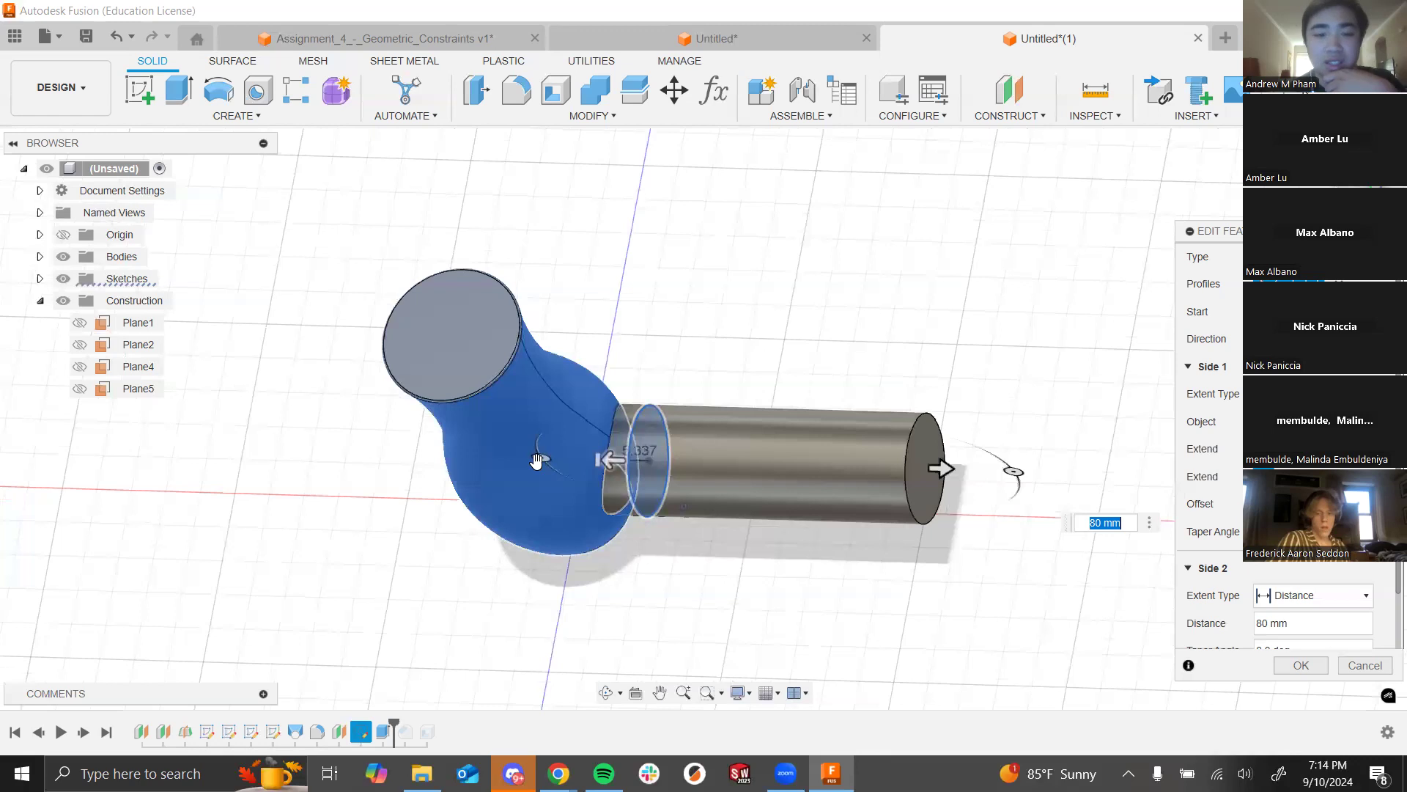
shift+middle_drag(614, 370, 566, 375)
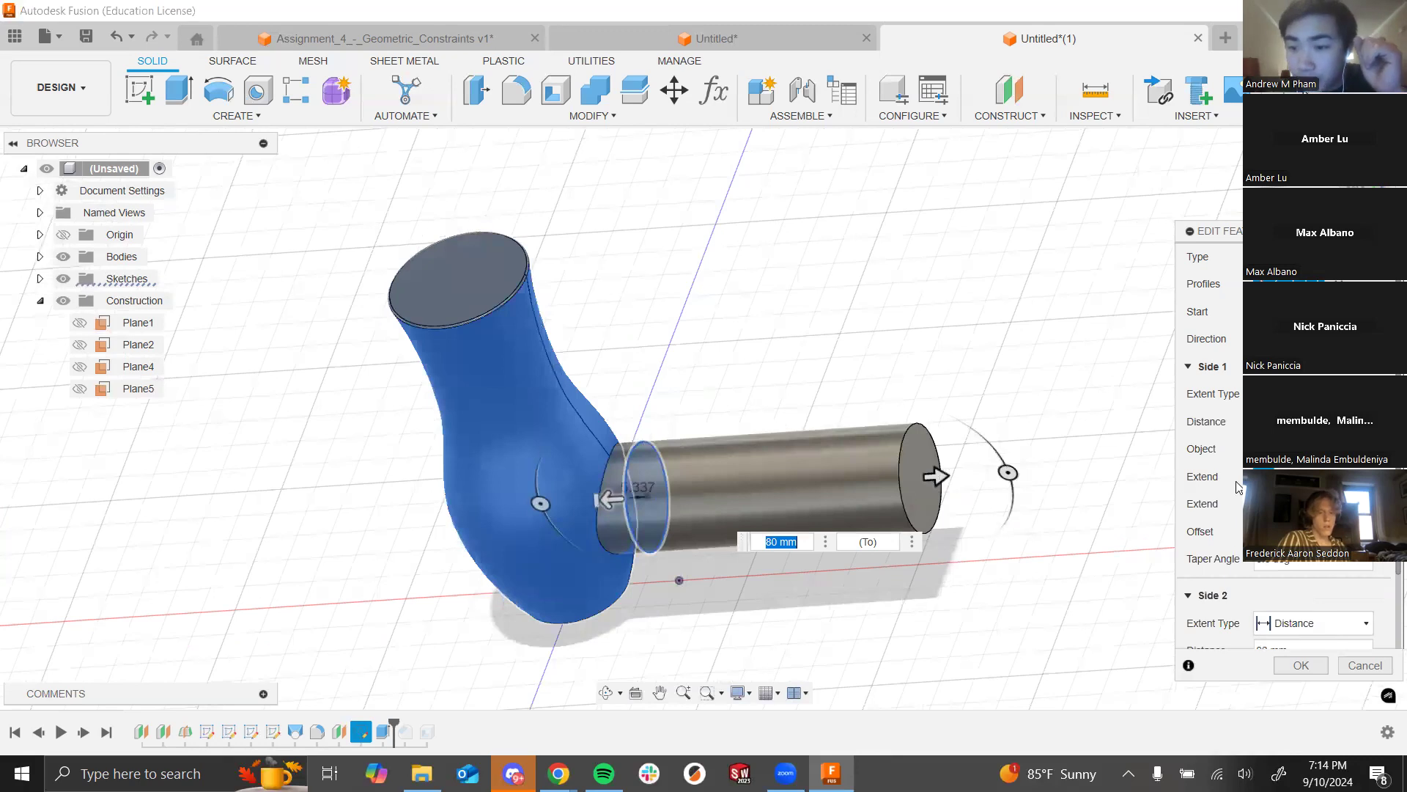
scroll(1204, 476, down, 2)
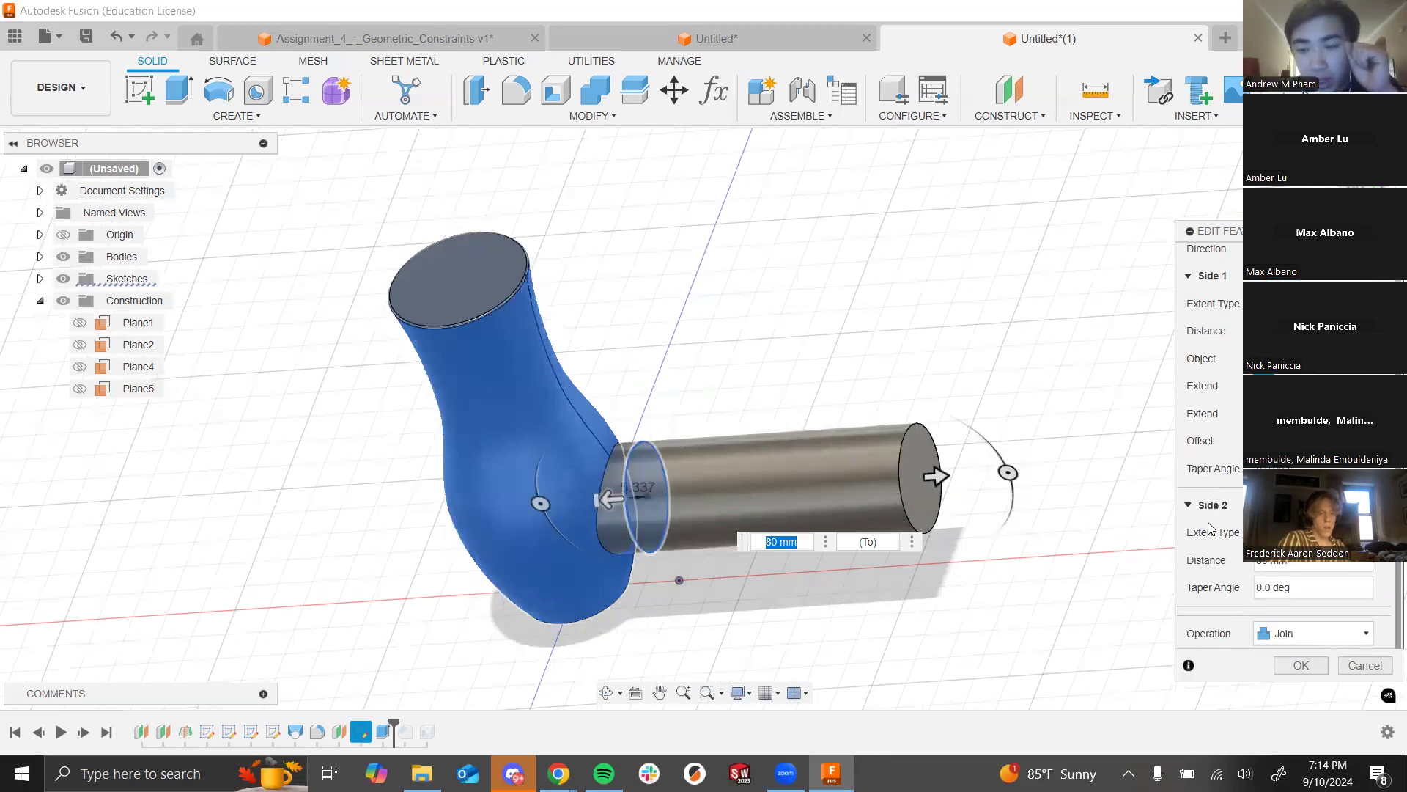
click(1294, 560)
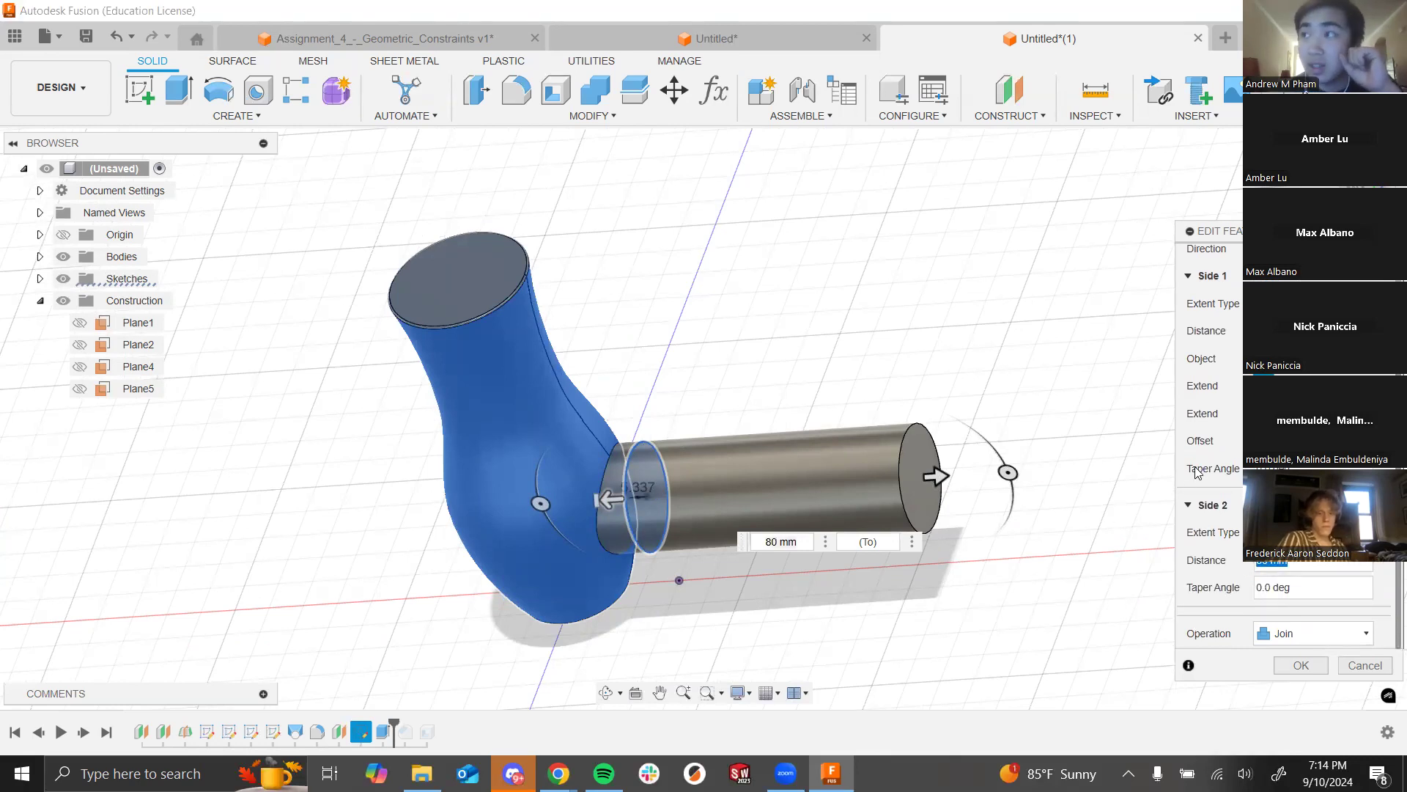
click(1291, 665)
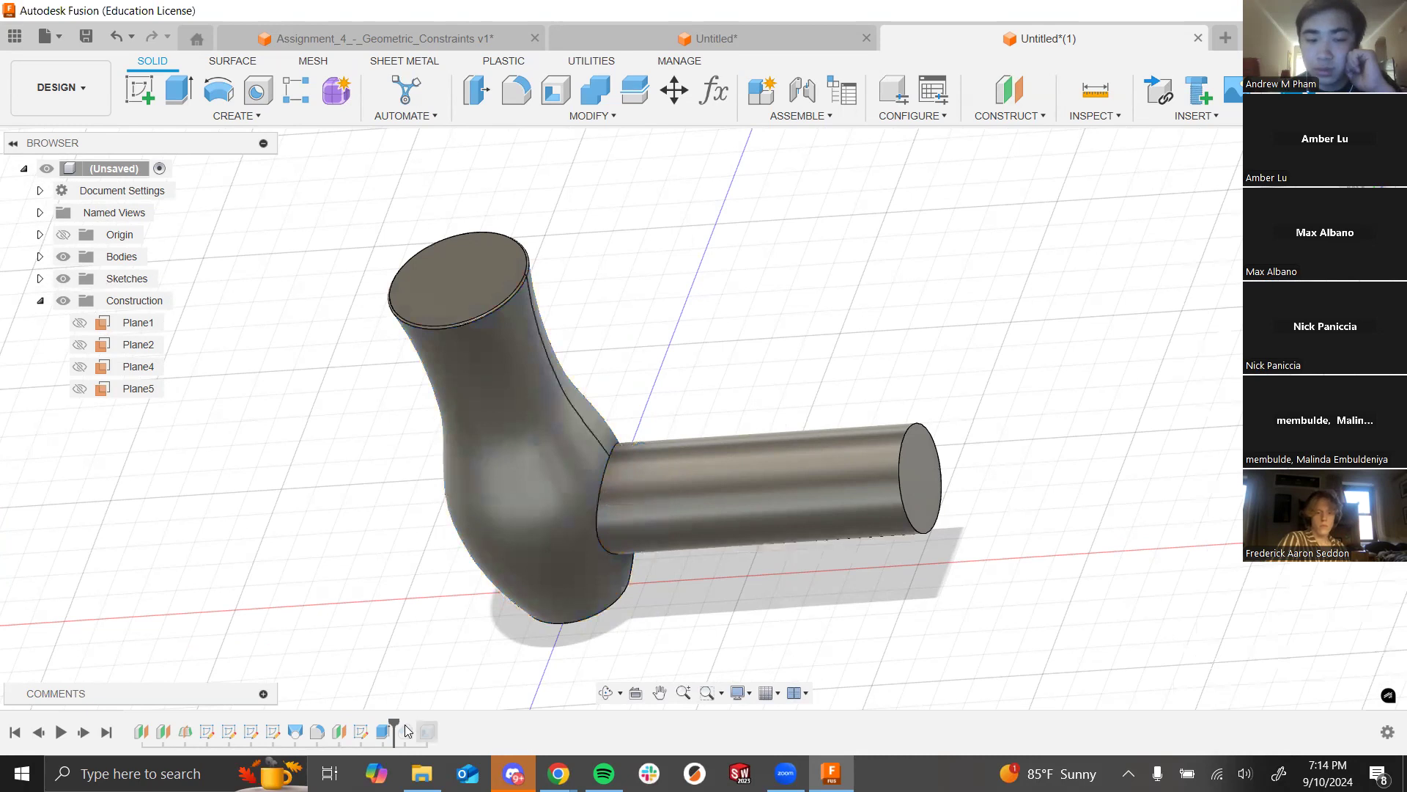
Step: Edit Chamfer1 to give the barrel tip a 5 mm chamfer
drag(394, 721, 414, 720)
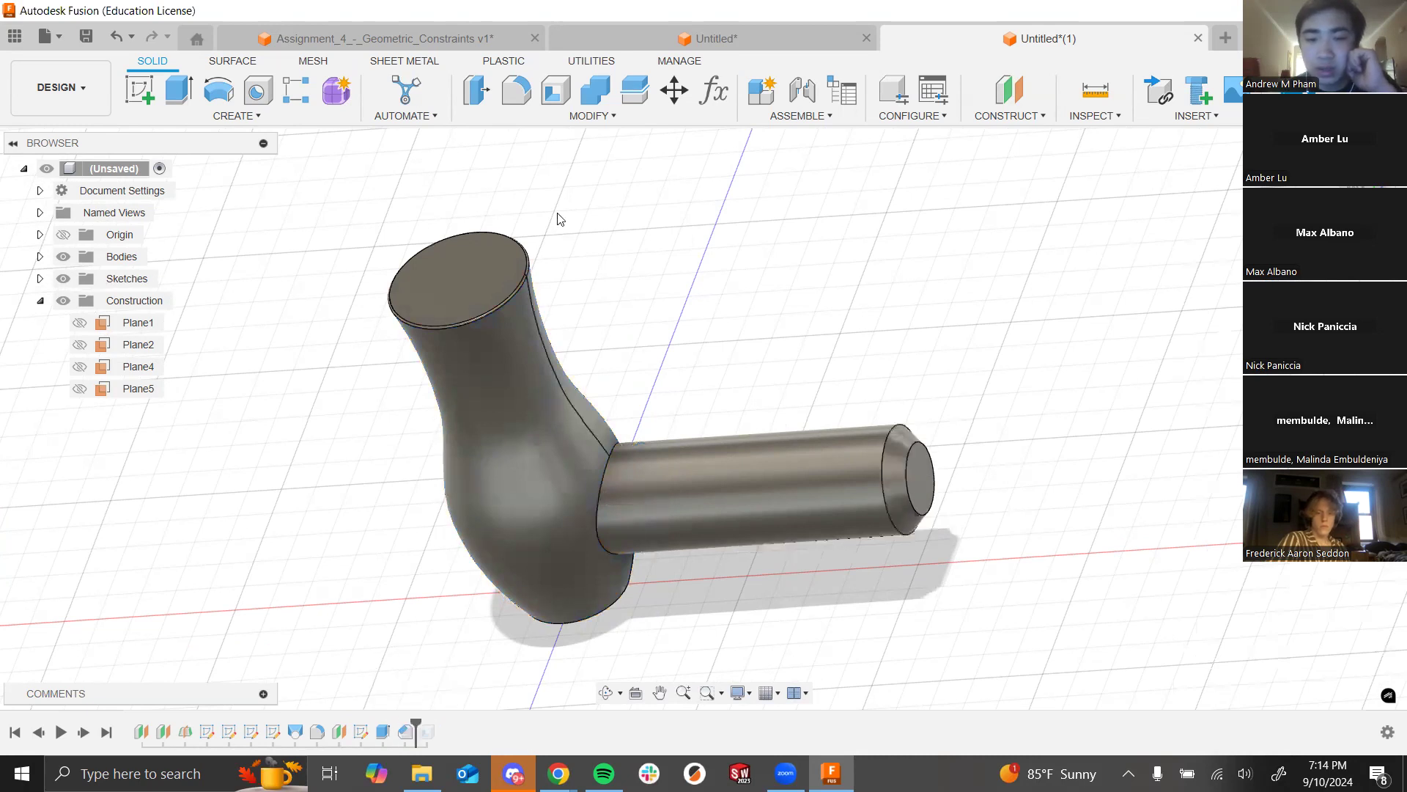
click(579, 116)
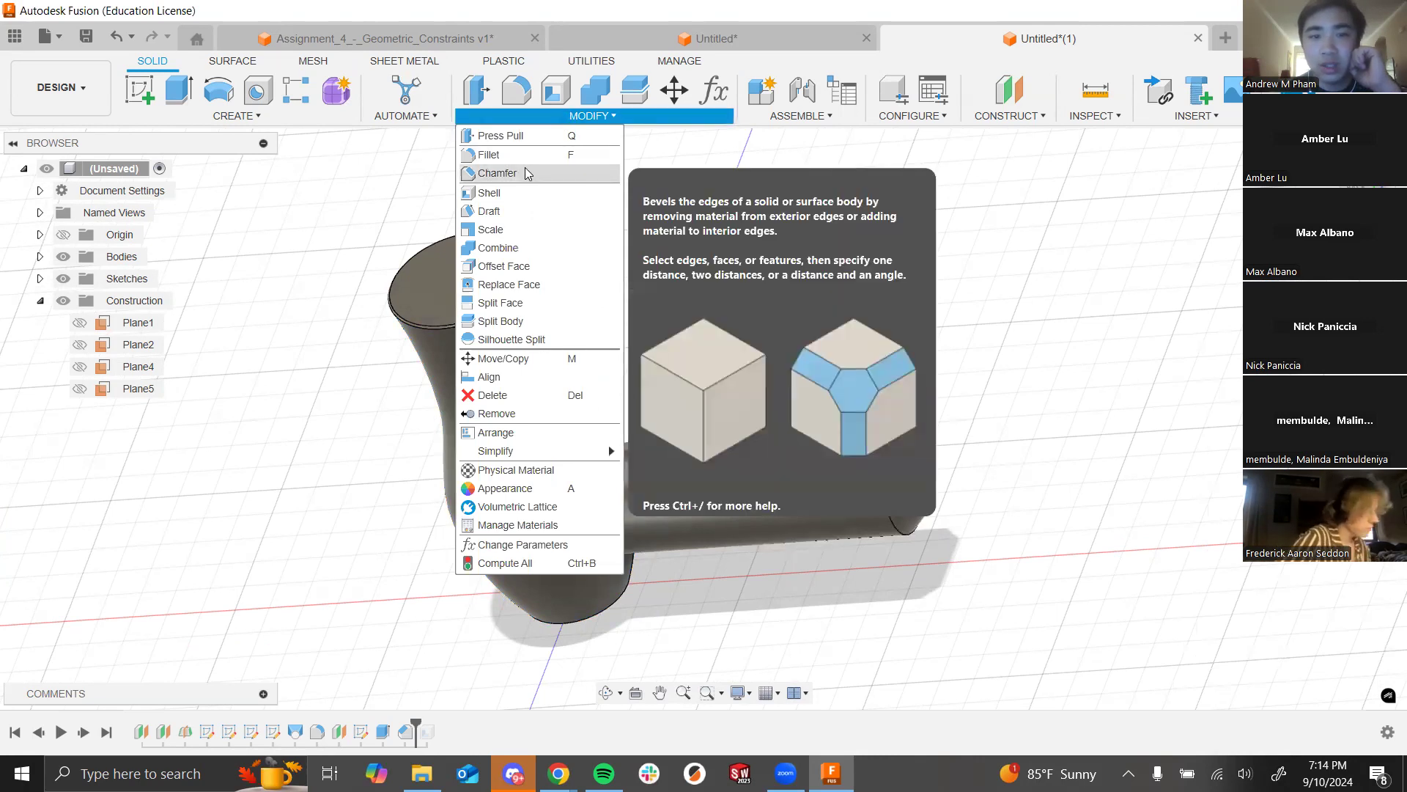
click(406, 732)
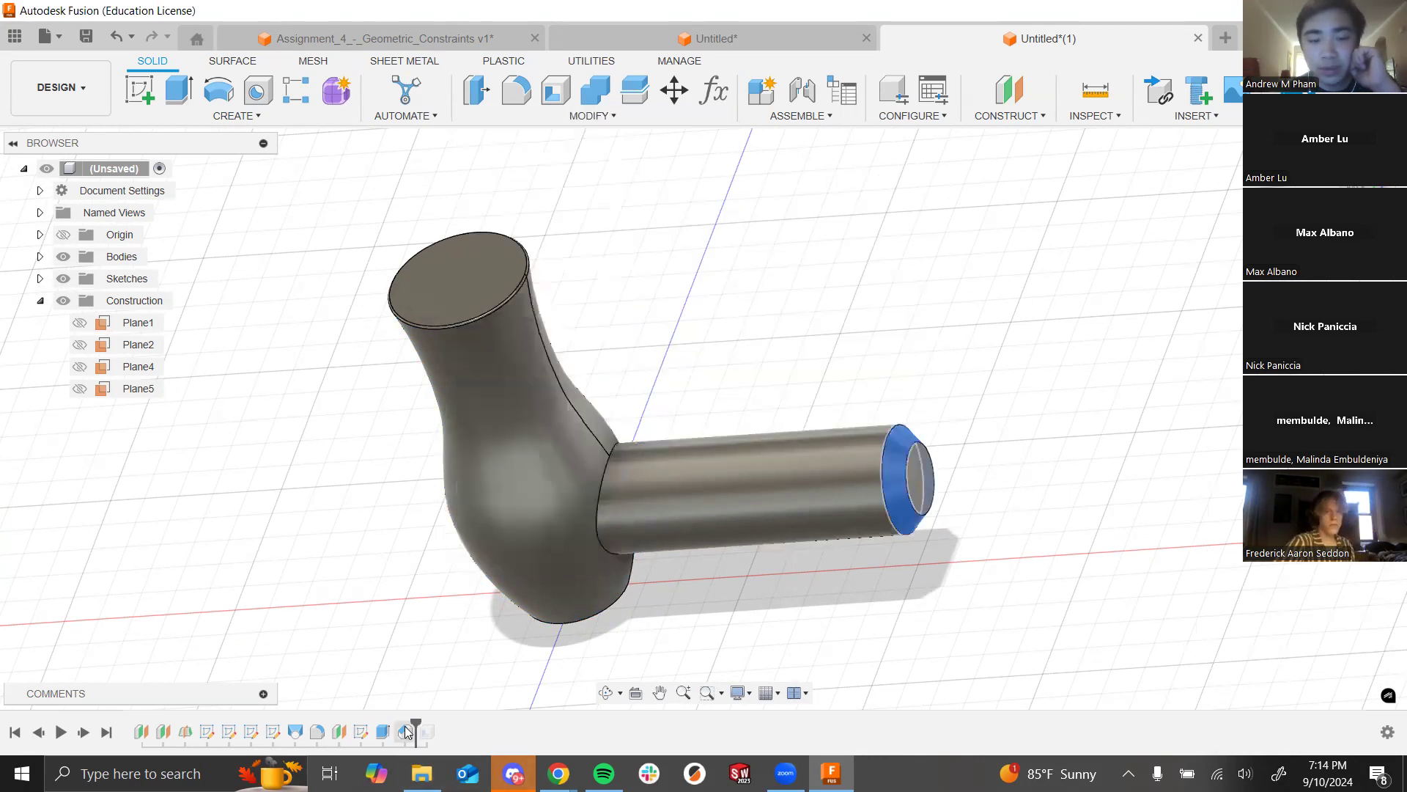
right_click(406, 732)
click(461, 615)
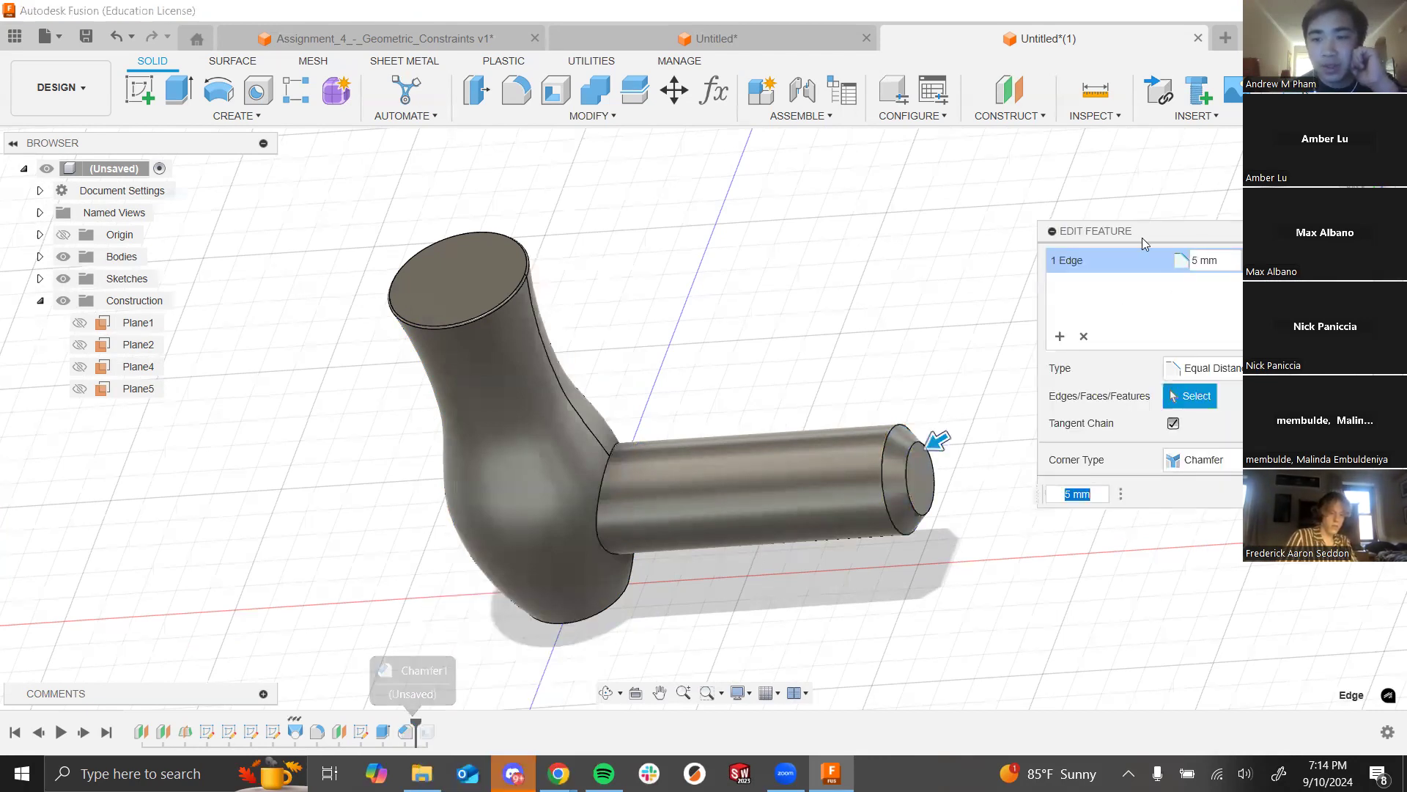
click(1182, 261)
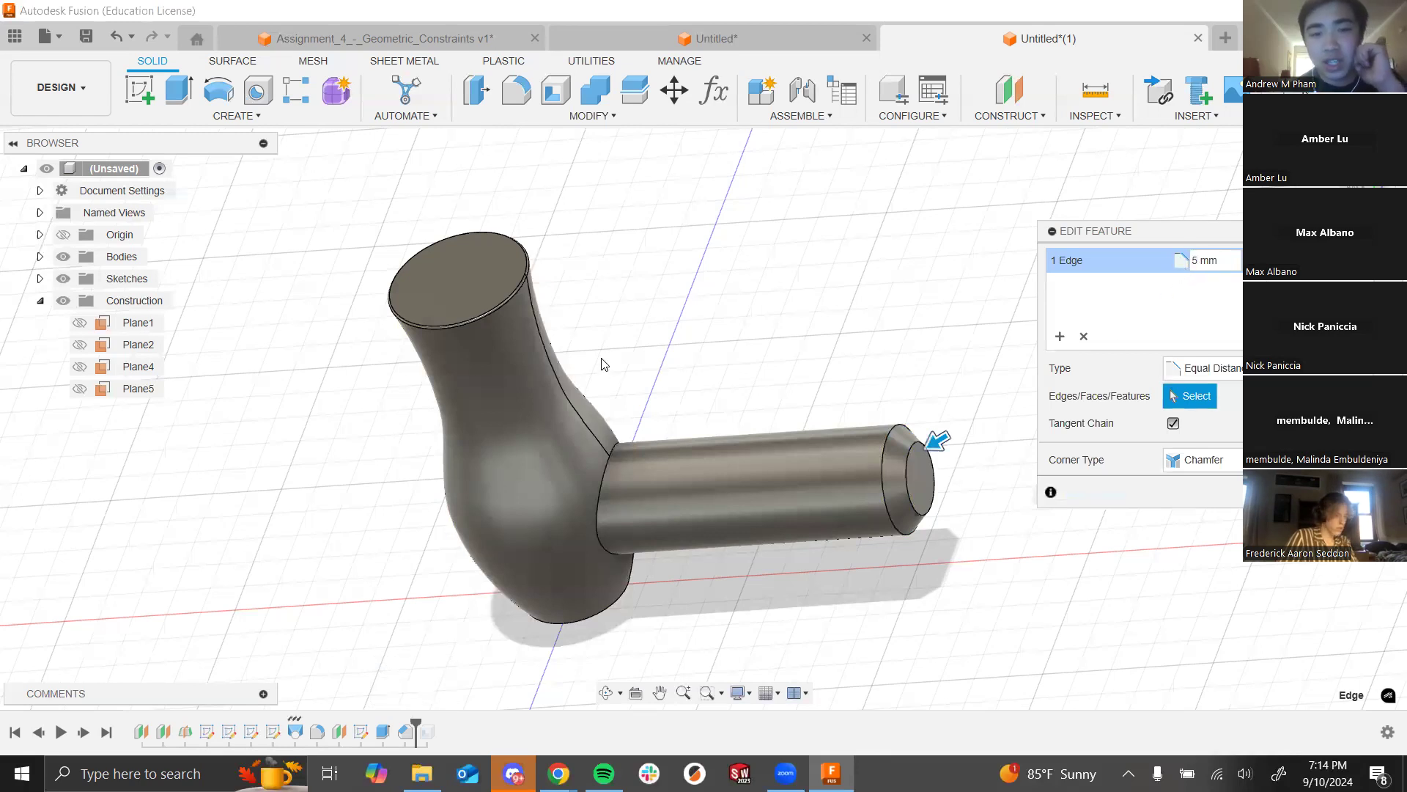
scroll(880, 488, up, 3)
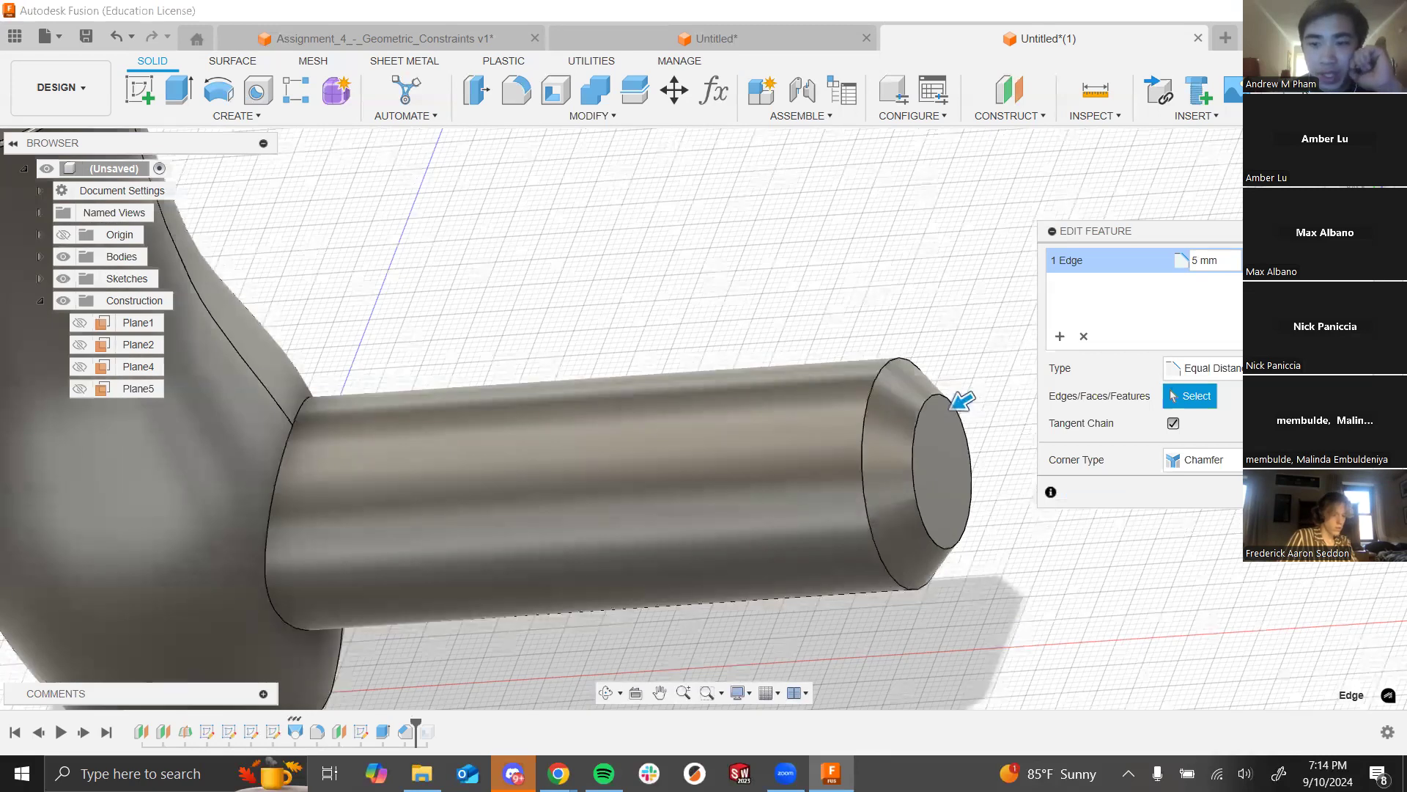
key(Return)
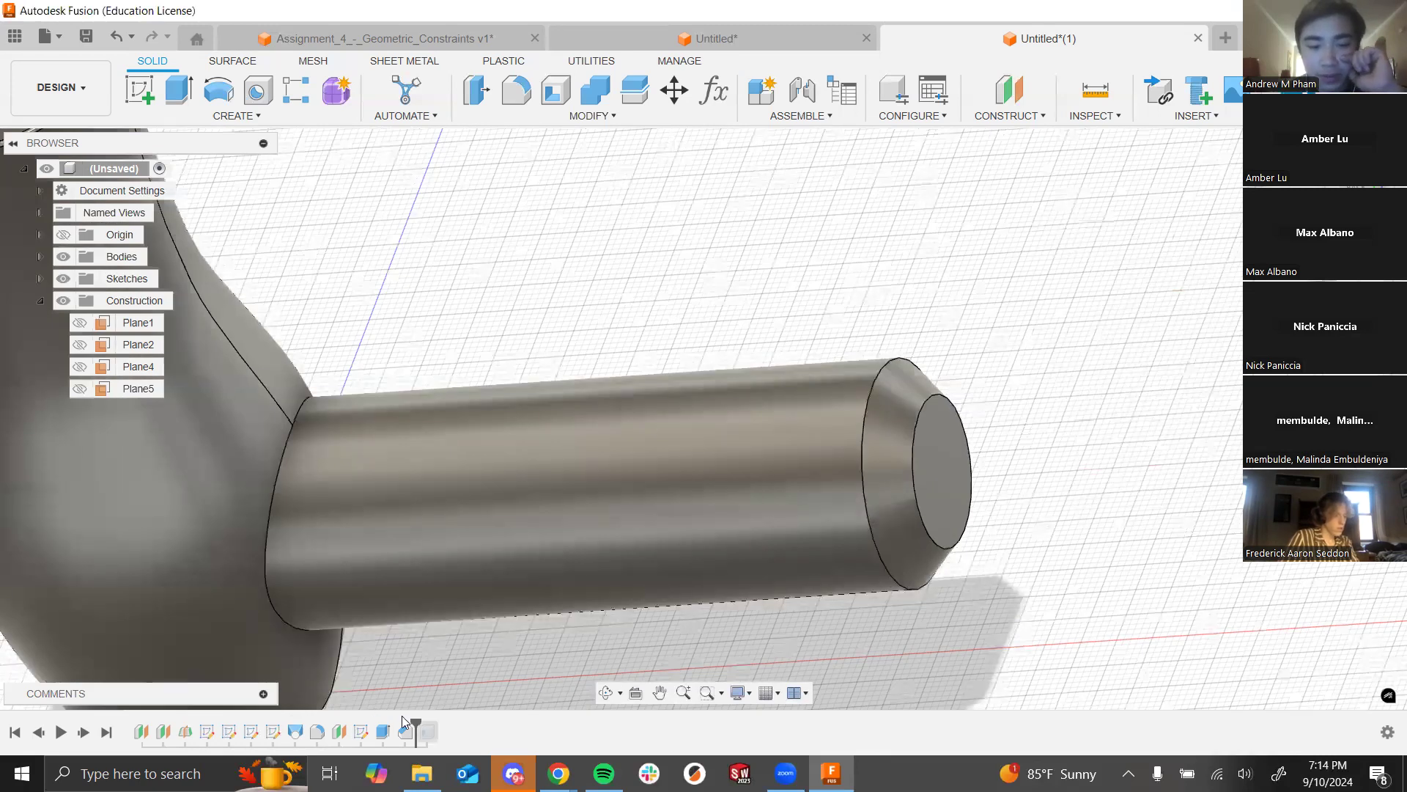
Step: Roll the timeline to the end past Shell1 and view the hollow body end-on
drag(416, 725, 437, 733)
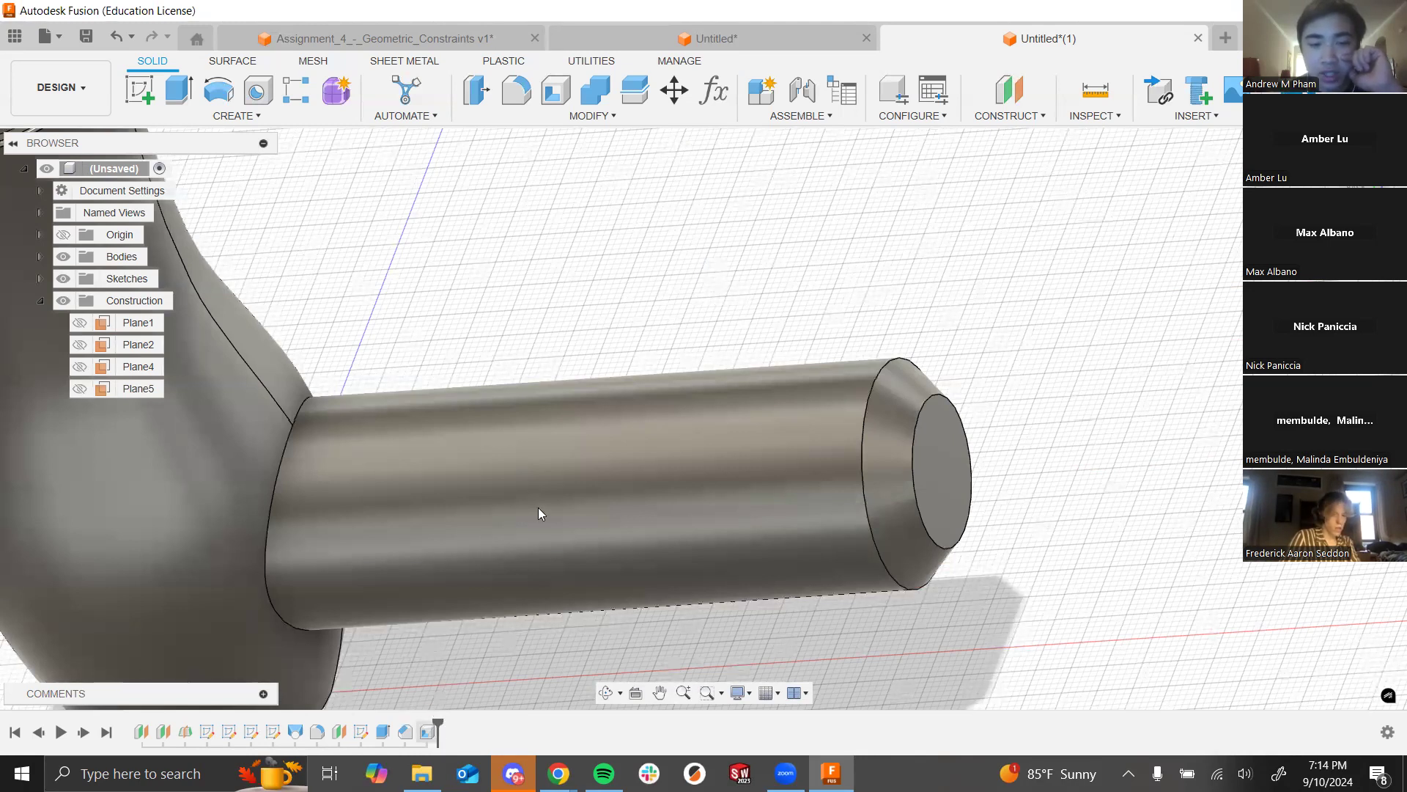
scroll(538, 507, down, 5)
shift+middle_drag(587, 346, 487, 424)
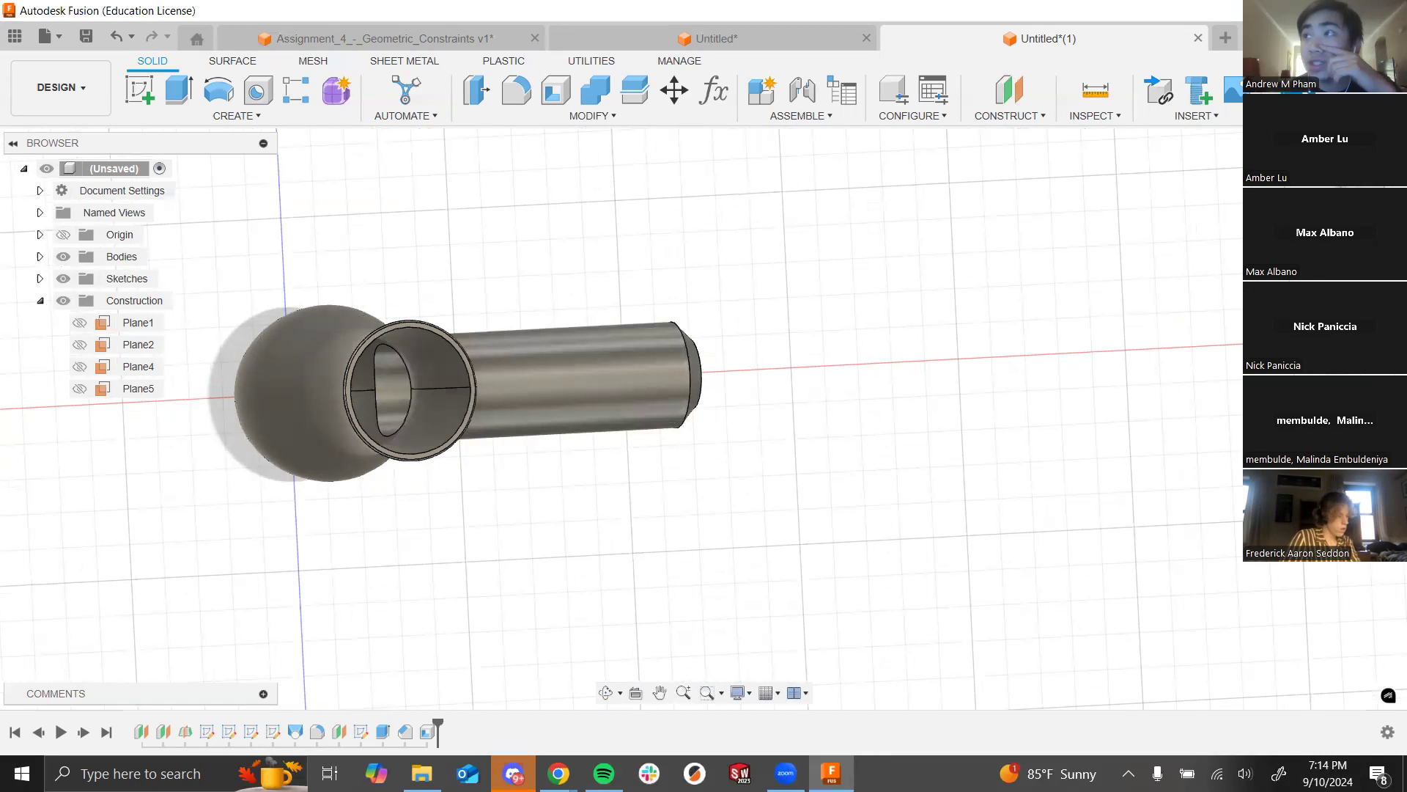
Step: Orbit to an isometric view, then switch to the lecture and advance to slide 11
shift+middle_drag(998, 470, 956, 407)
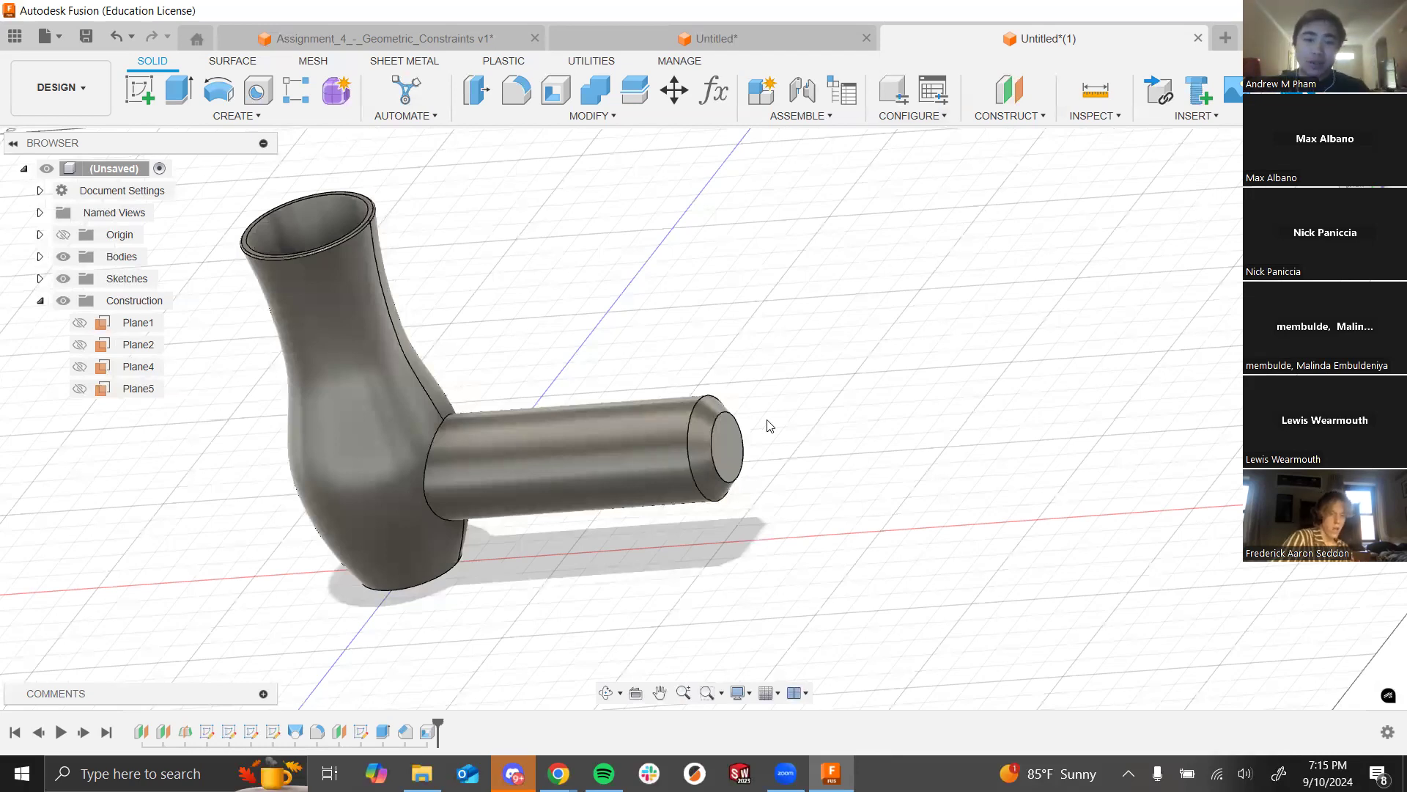
key(alt+Tab)
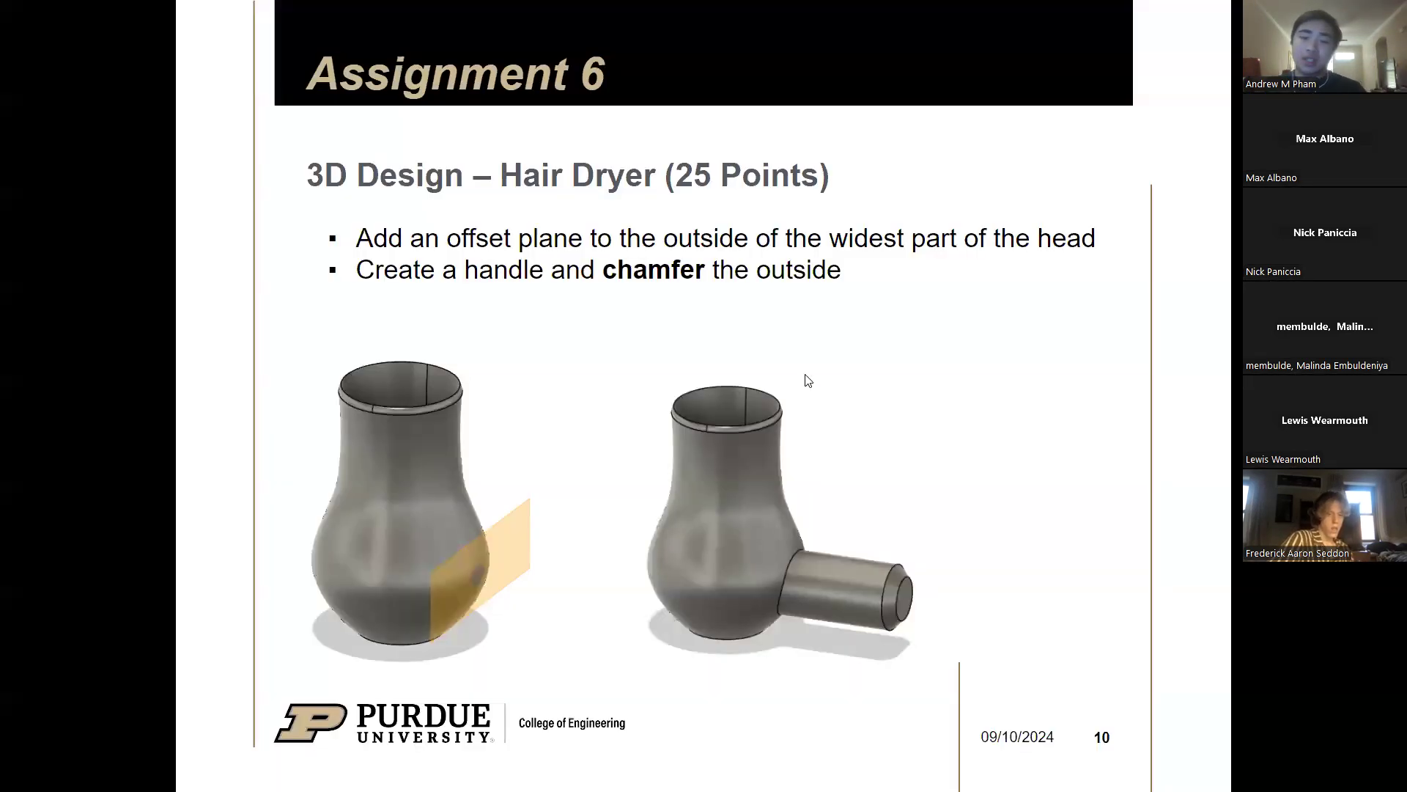
key(Right)
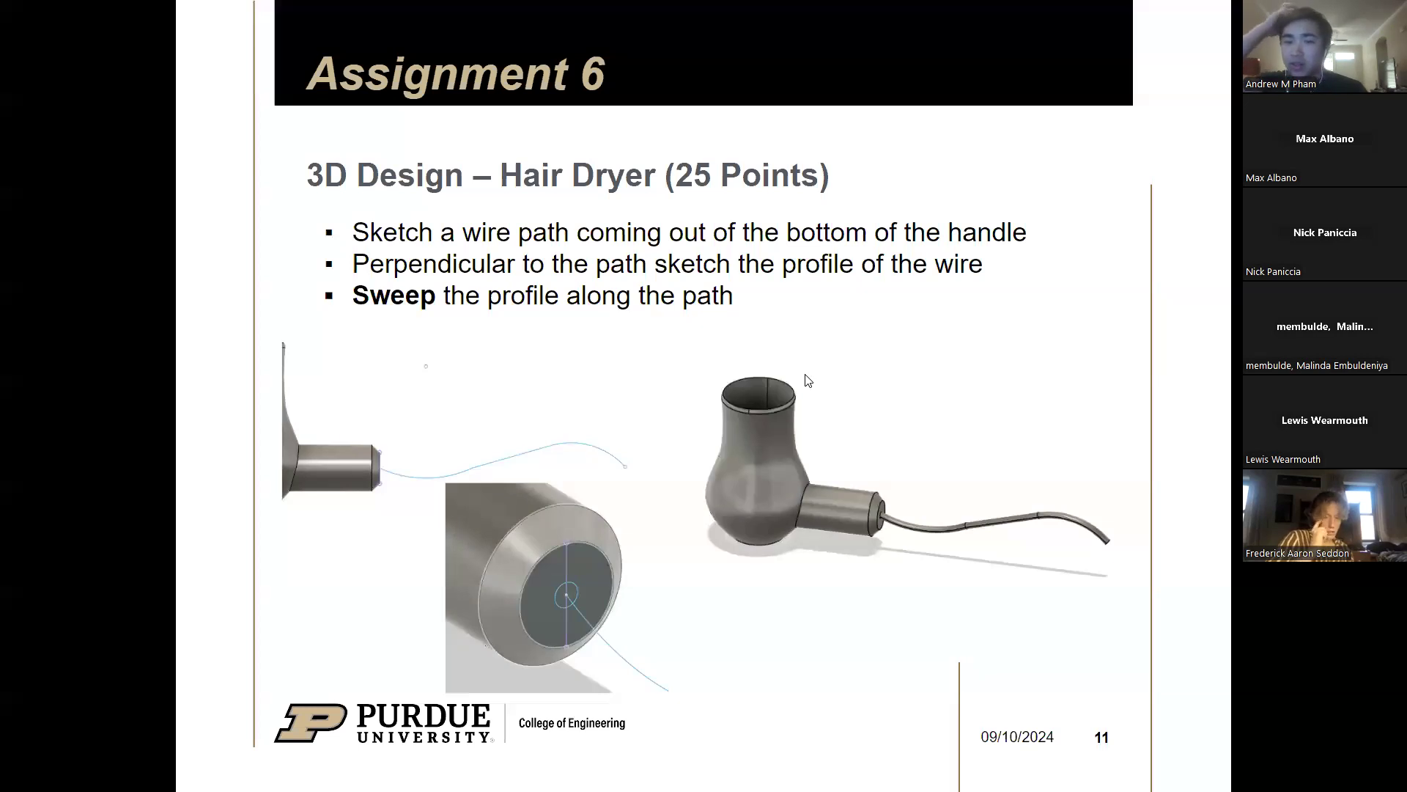
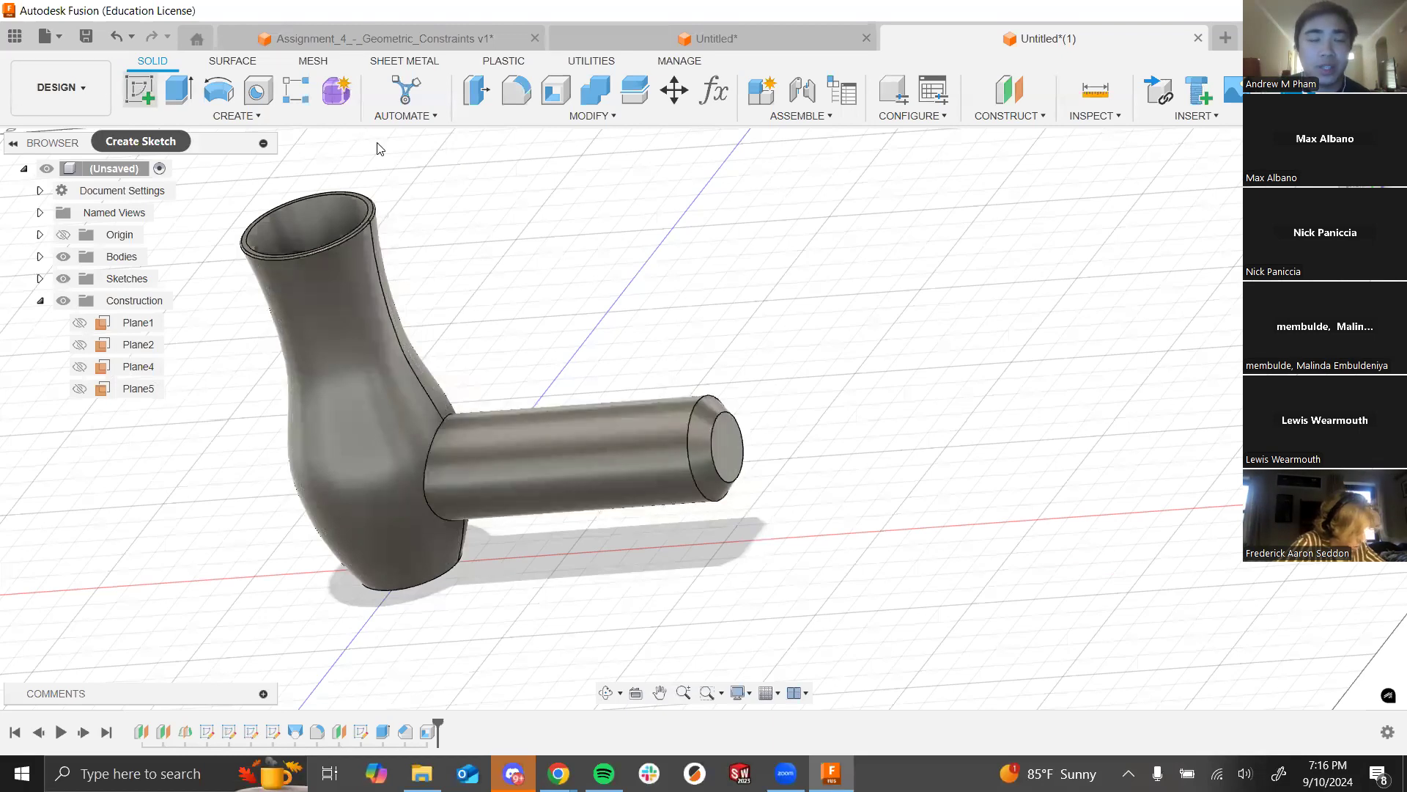
Step: Start a new sketch from the SOLID toolbar's Create Sketch
click(153, 93)
Step: Draw a small circle at the centre of the barrel's end face
click(723, 437)
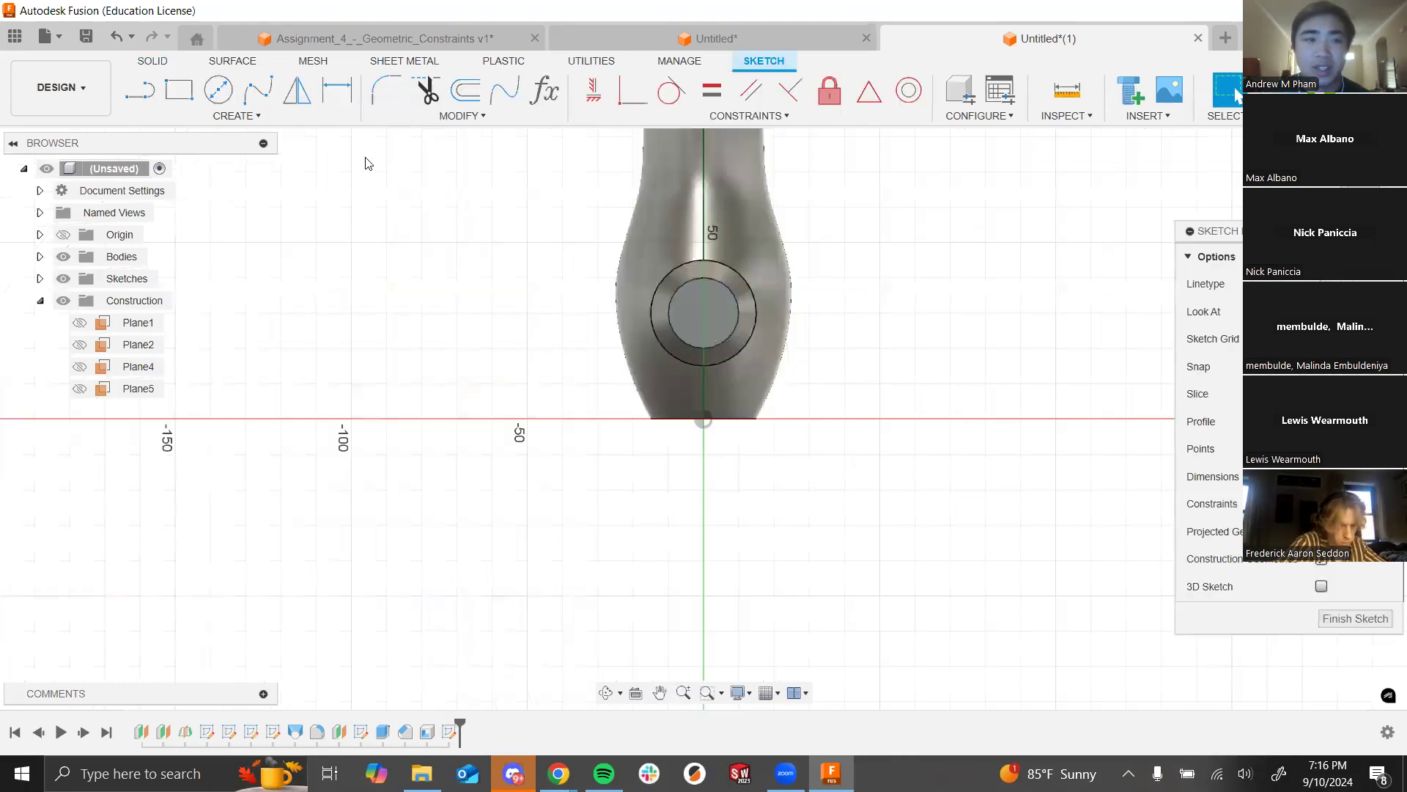
click(218, 91)
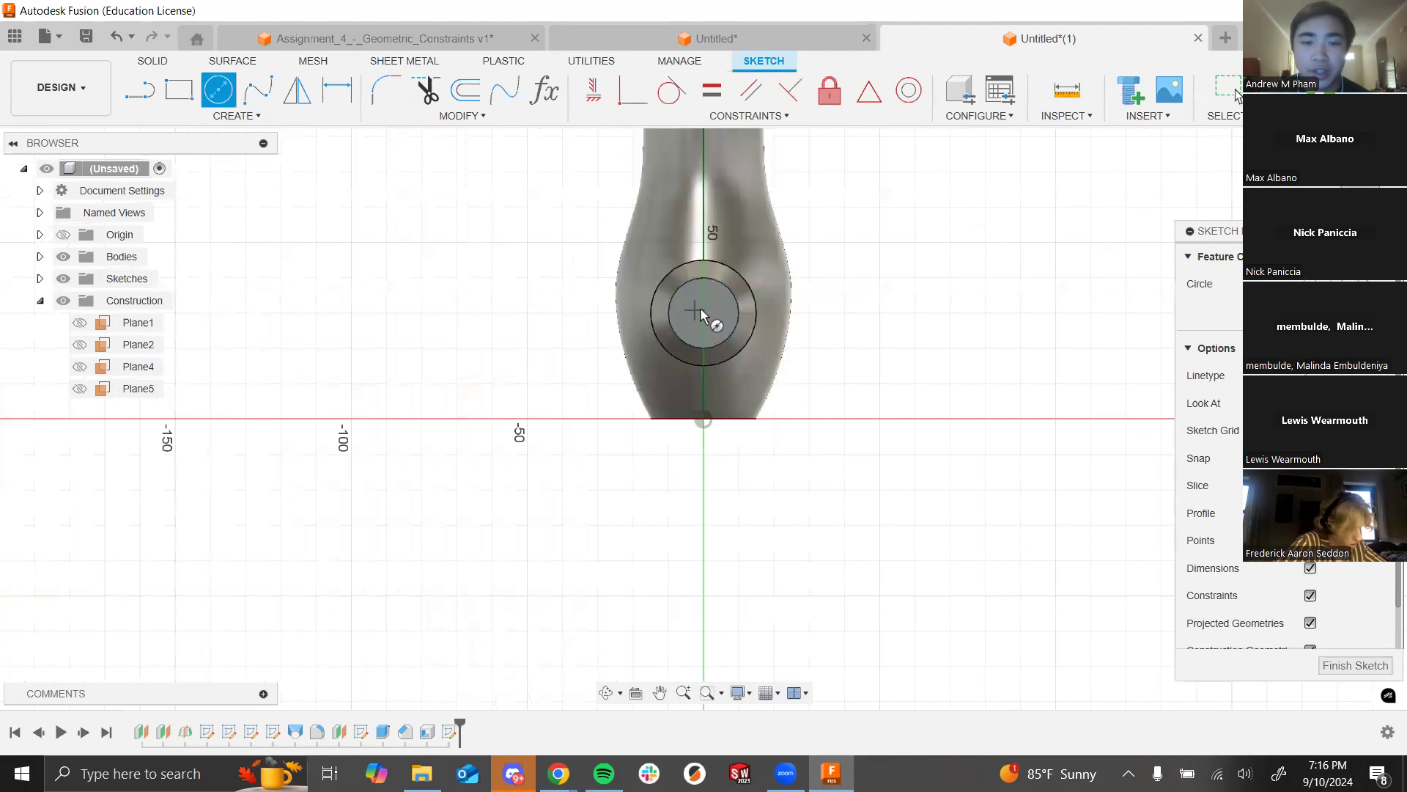
scroll(702, 302, up, 4)
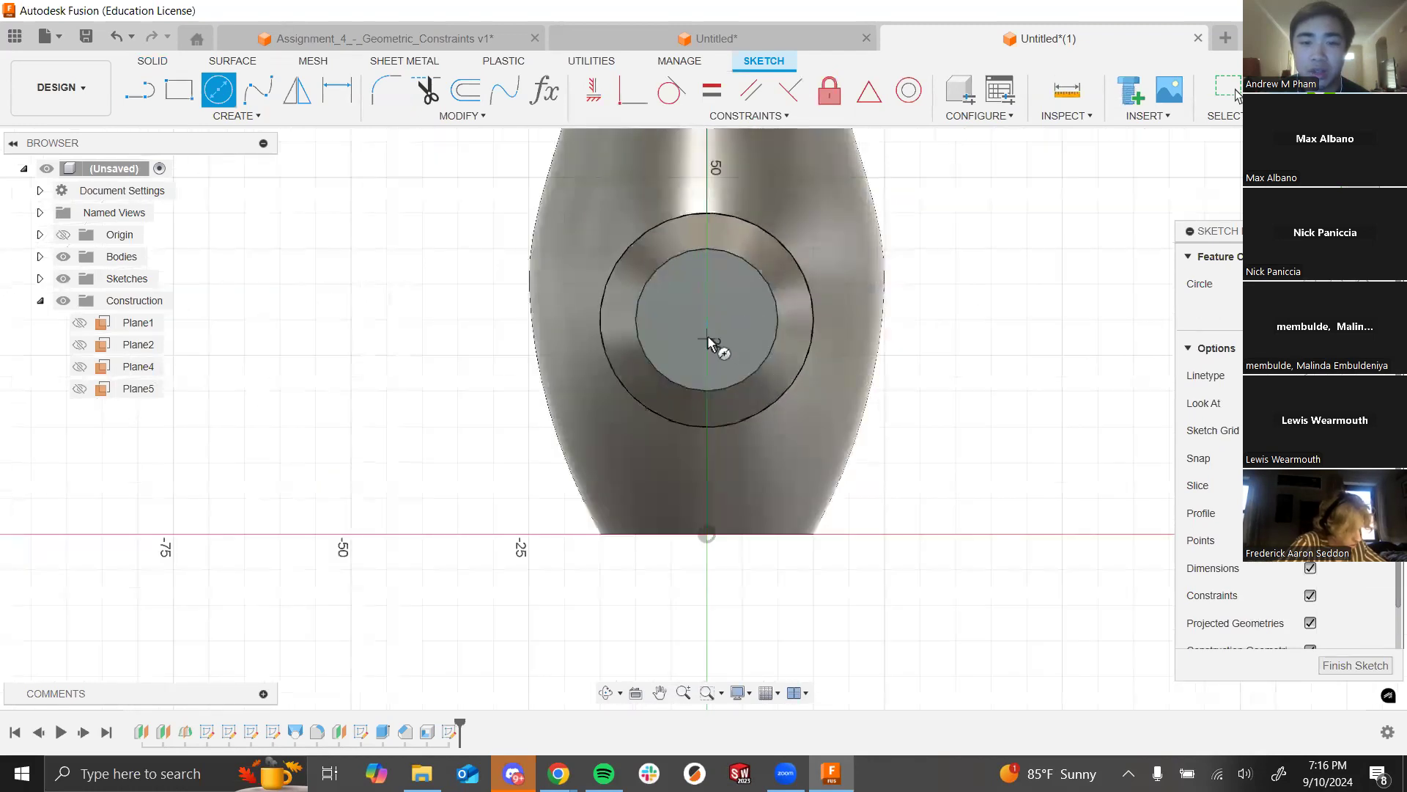
click(706, 336)
key(Escape)
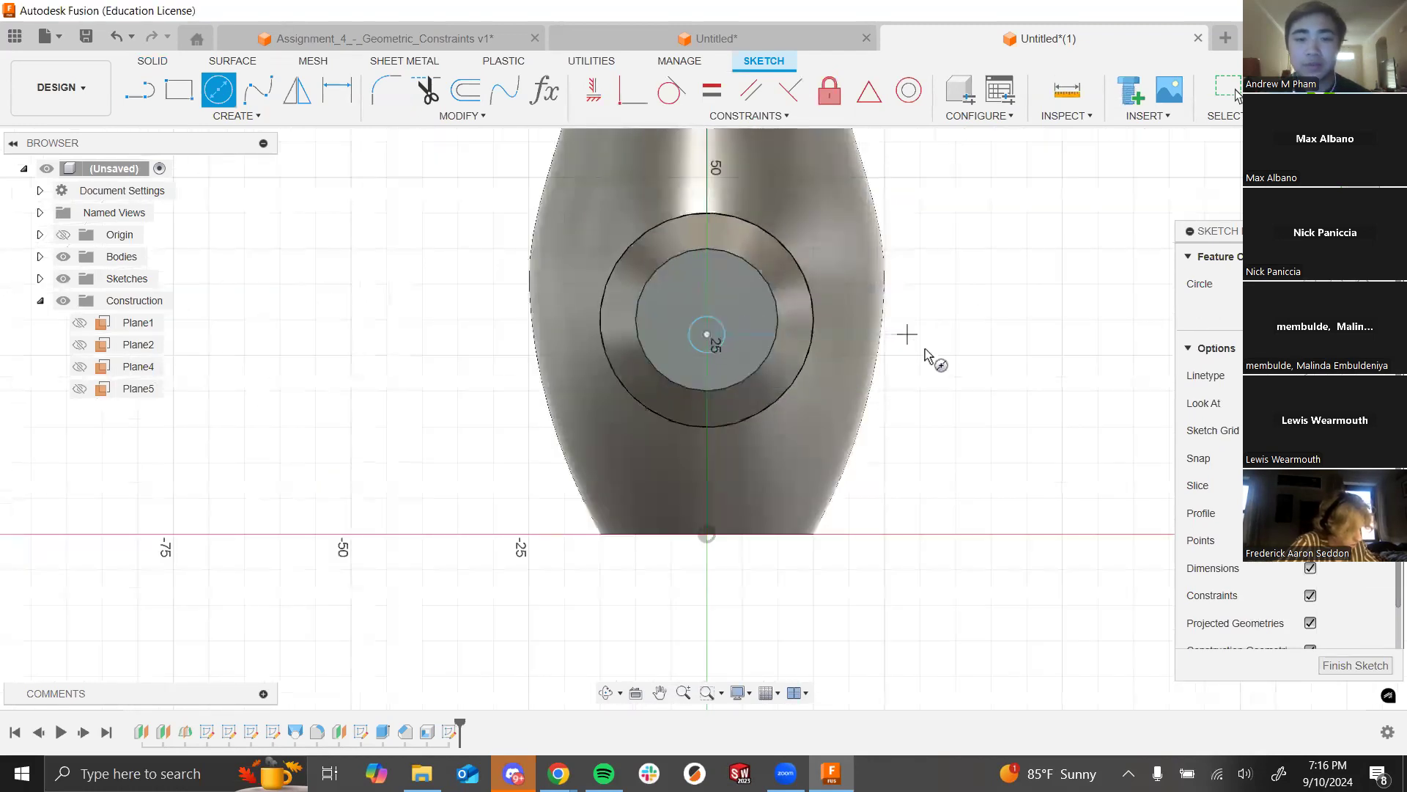
key(Escape)
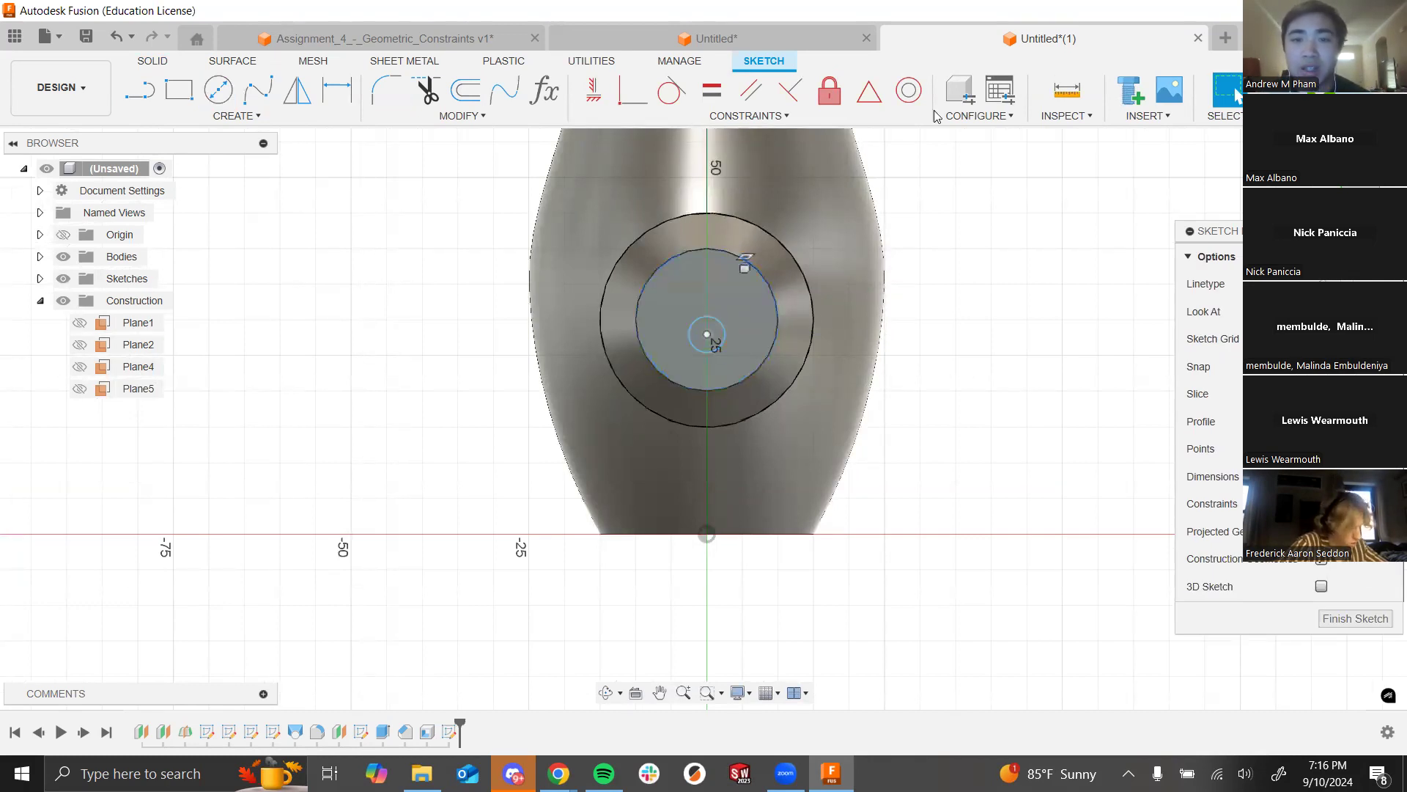
Step: Make the small circle concentric with the inner circle, dimension it Ø6 mm, and finish the sketch
click(909, 91)
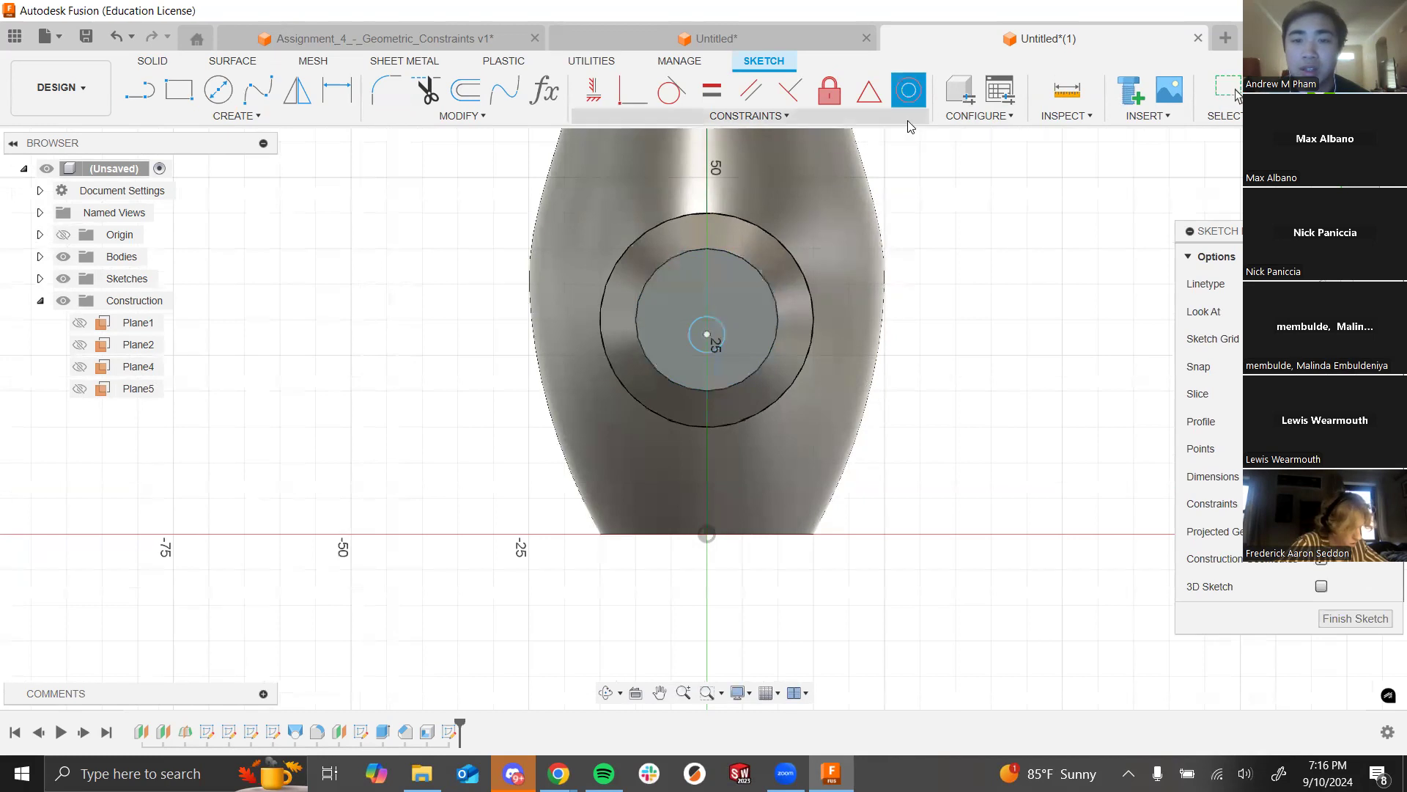
click(724, 334)
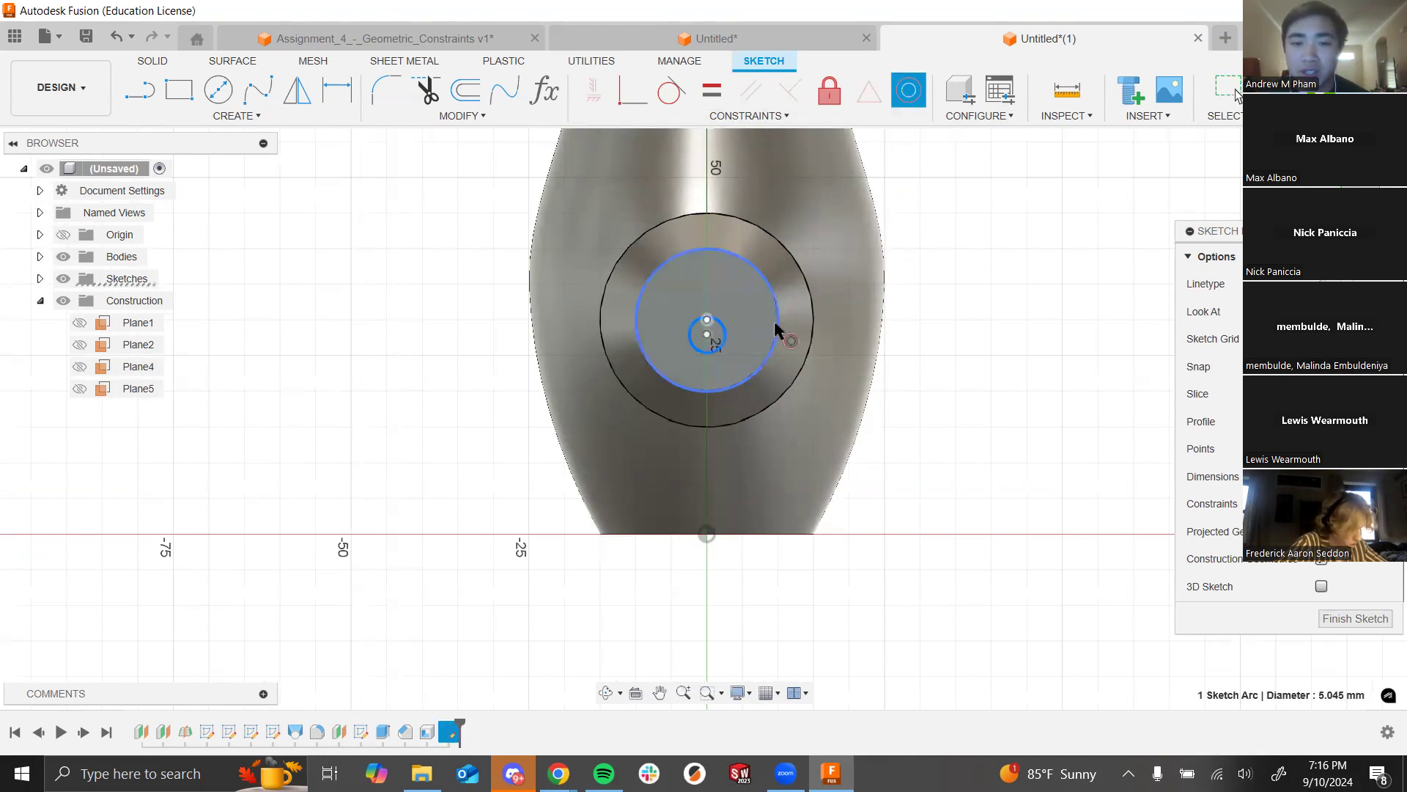
click(778, 326)
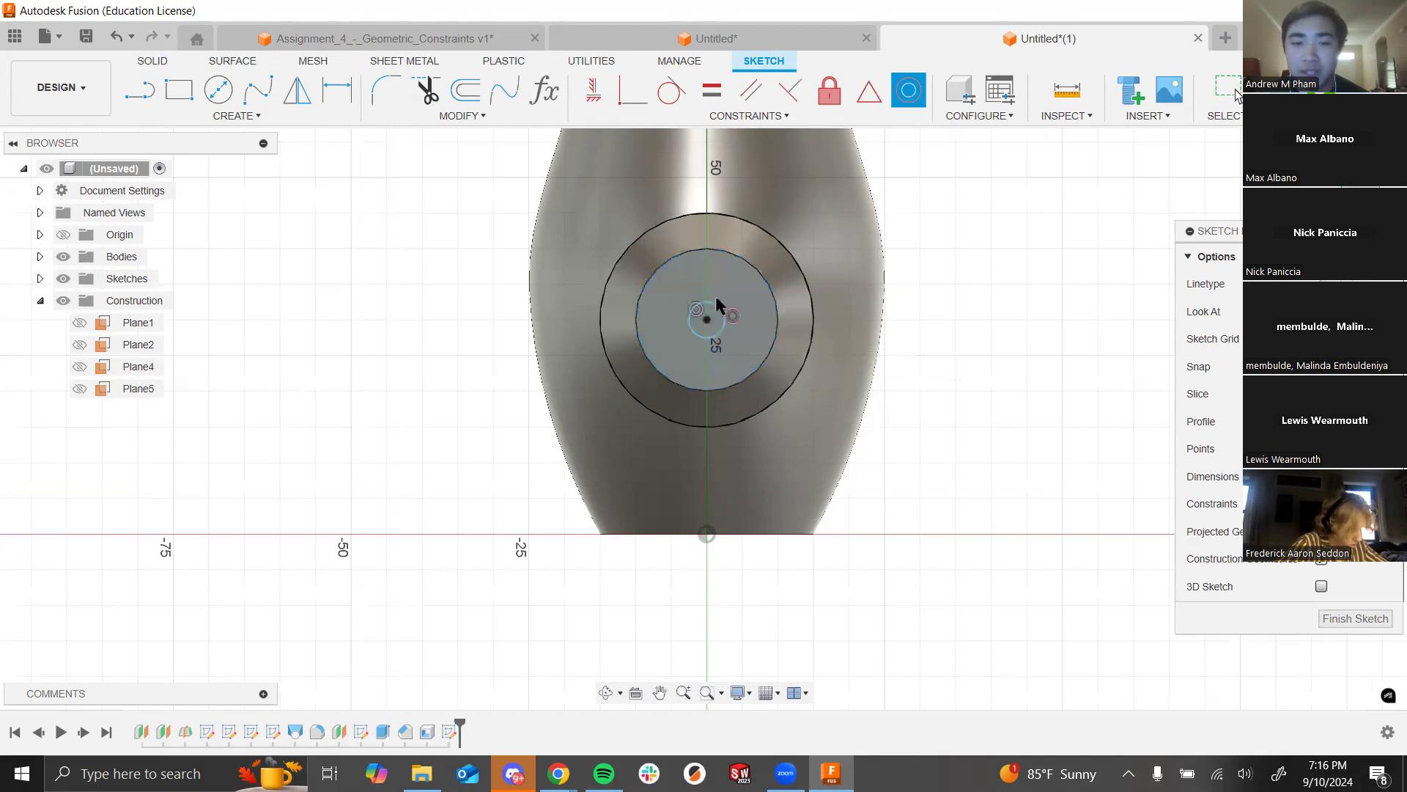
click(335, 93)
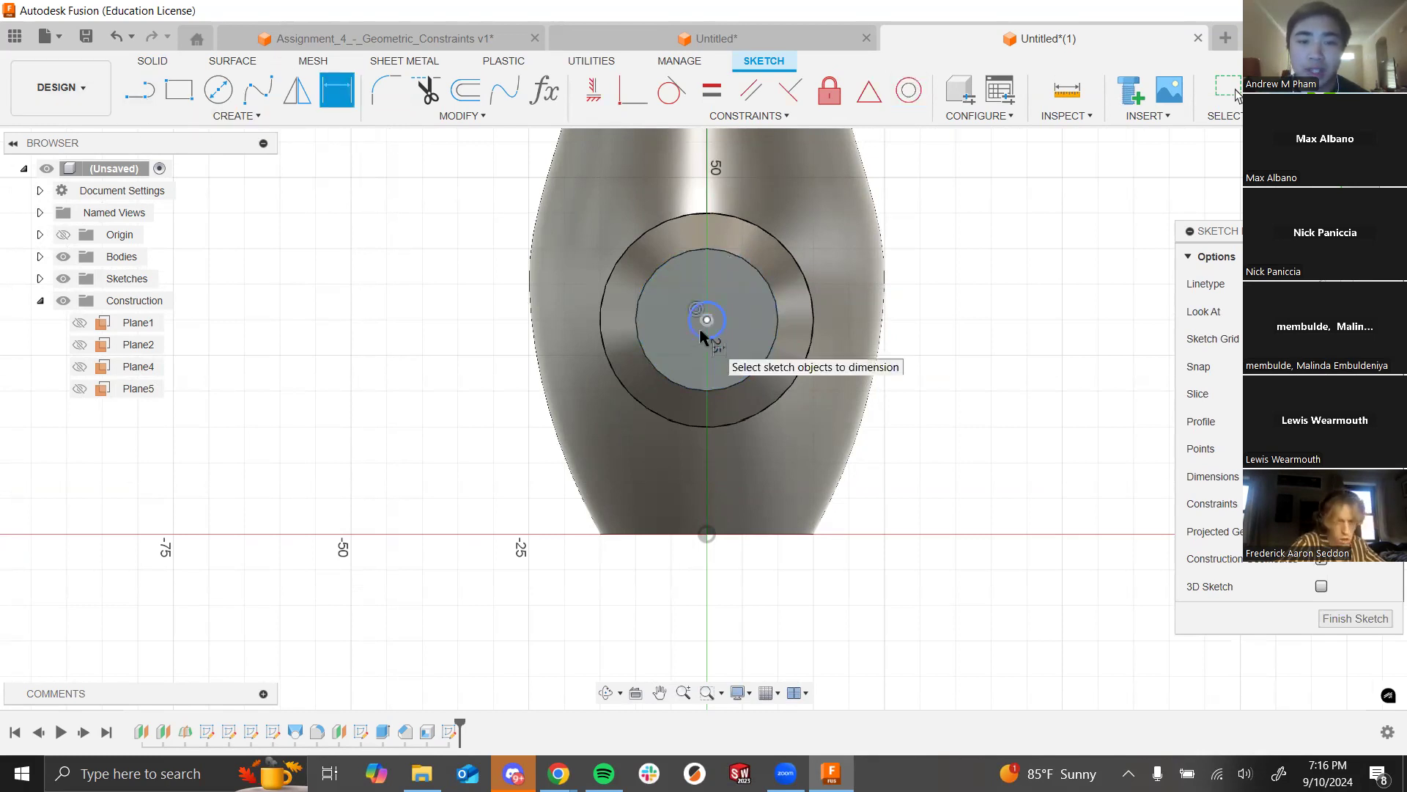
click(721, 315)
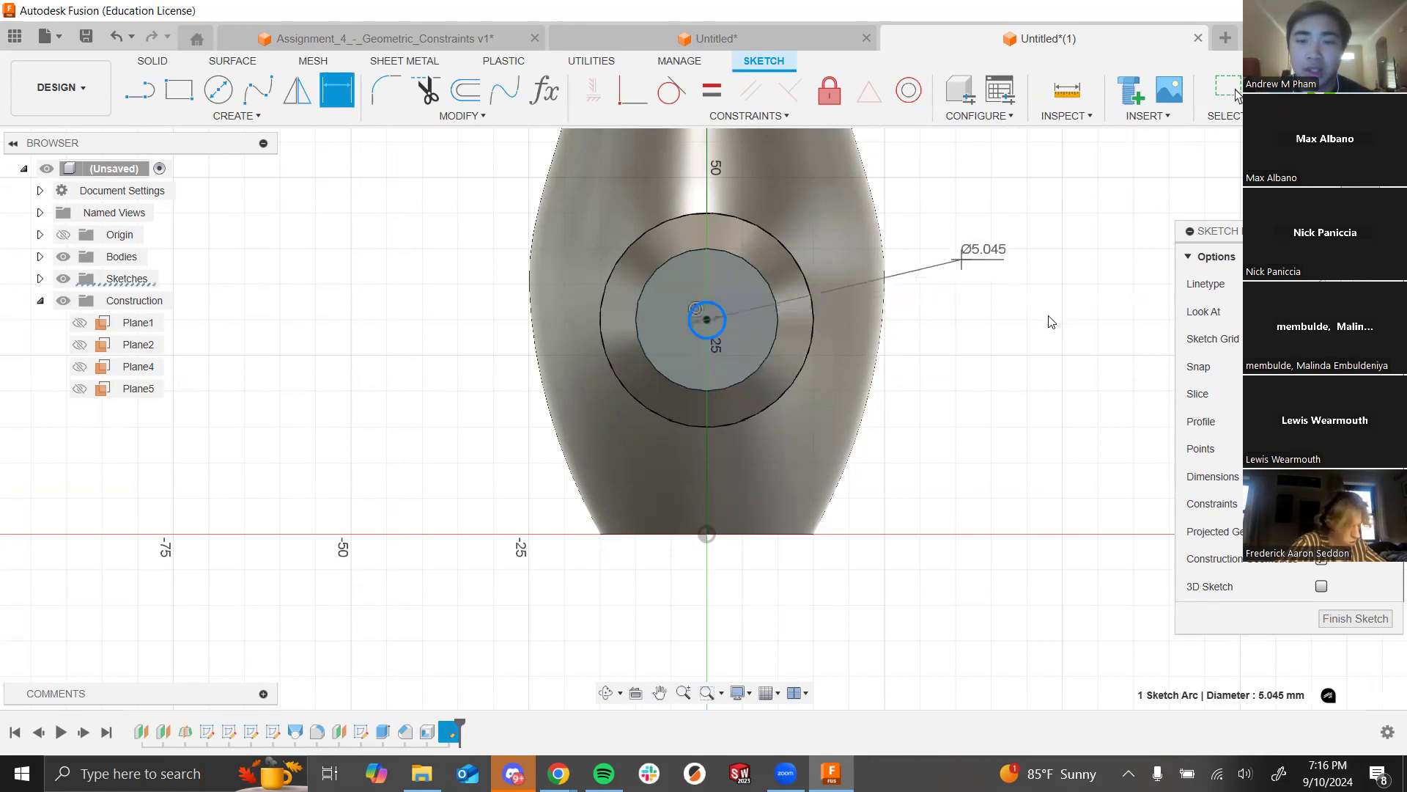
click(975, 262)
text(6)
key(Return)
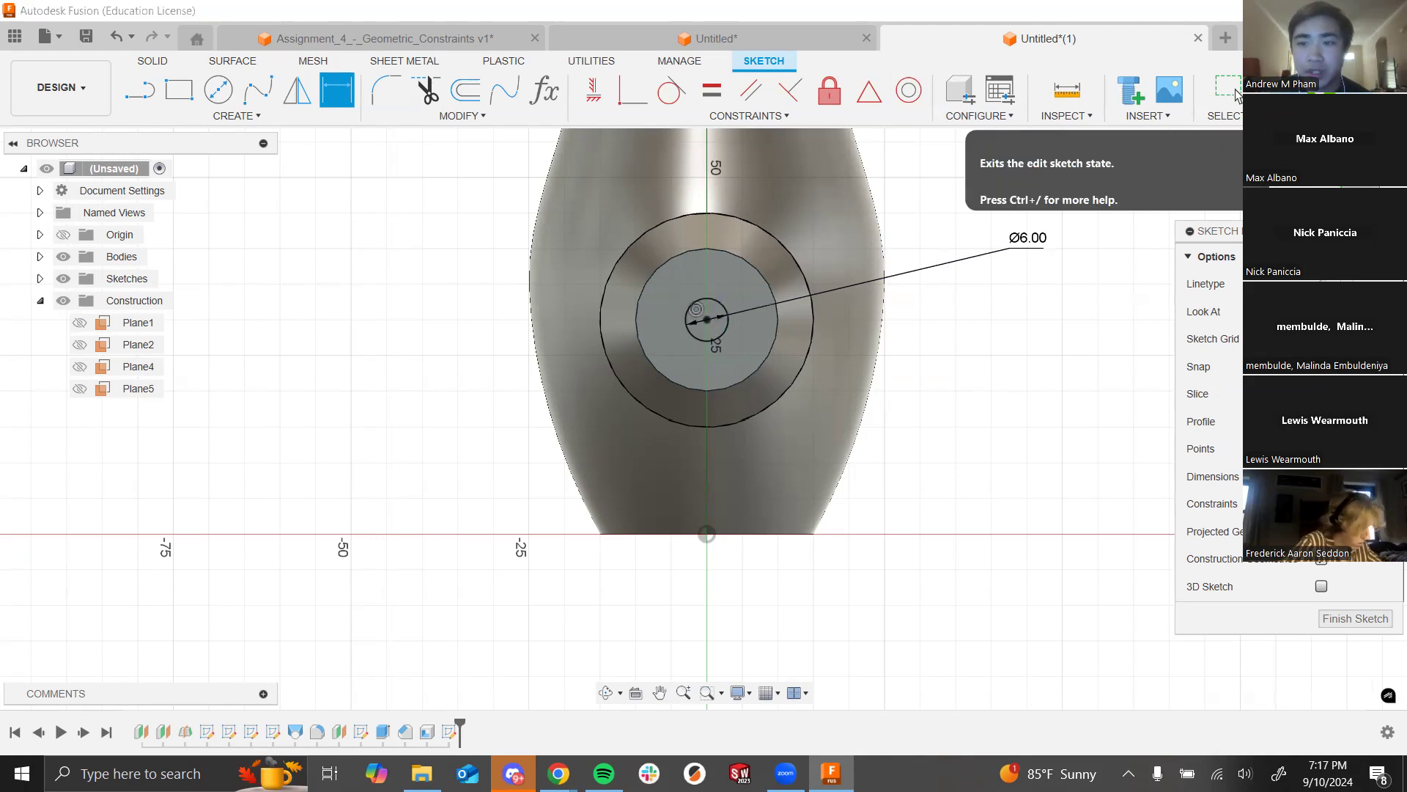
click(1261, 90)
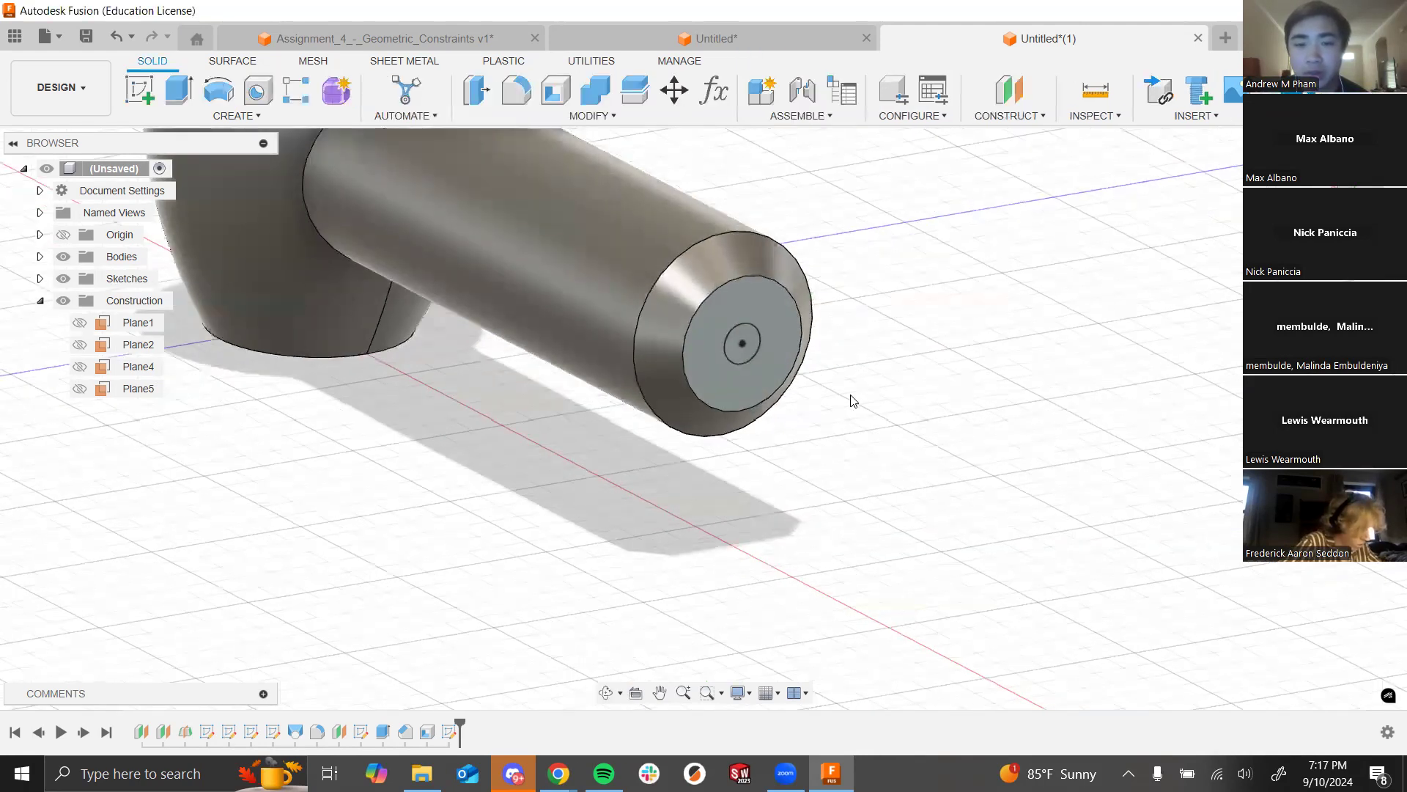
Step: Begin another sketch, orbiting around the dryer body to pick the construction plane inside it
click(147, 103)
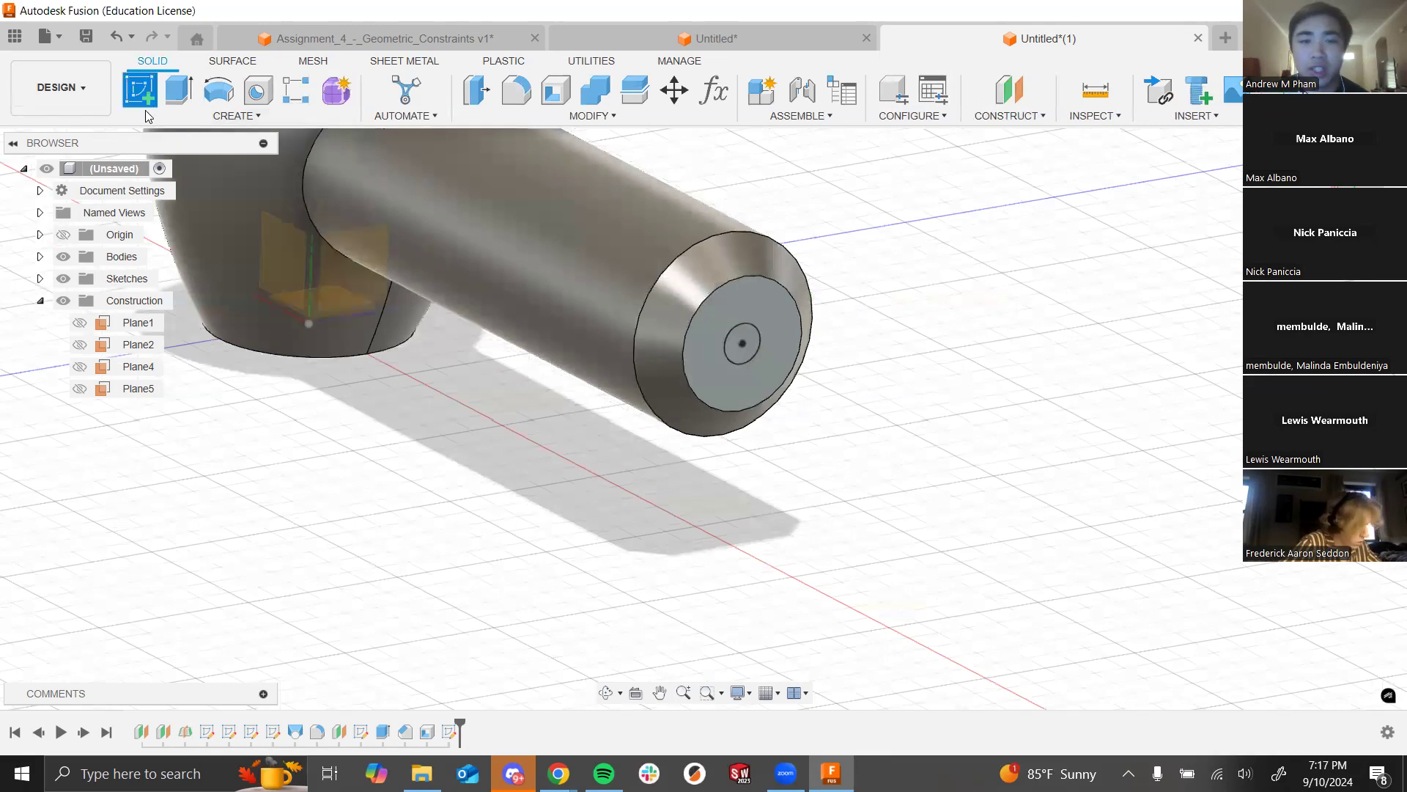
mouse_move(467, 413)
shift+middle_down()
mouse_move(481, 399)
mouse_move(485, 425)
mouse_move(446, 406)
shift+middle_up()
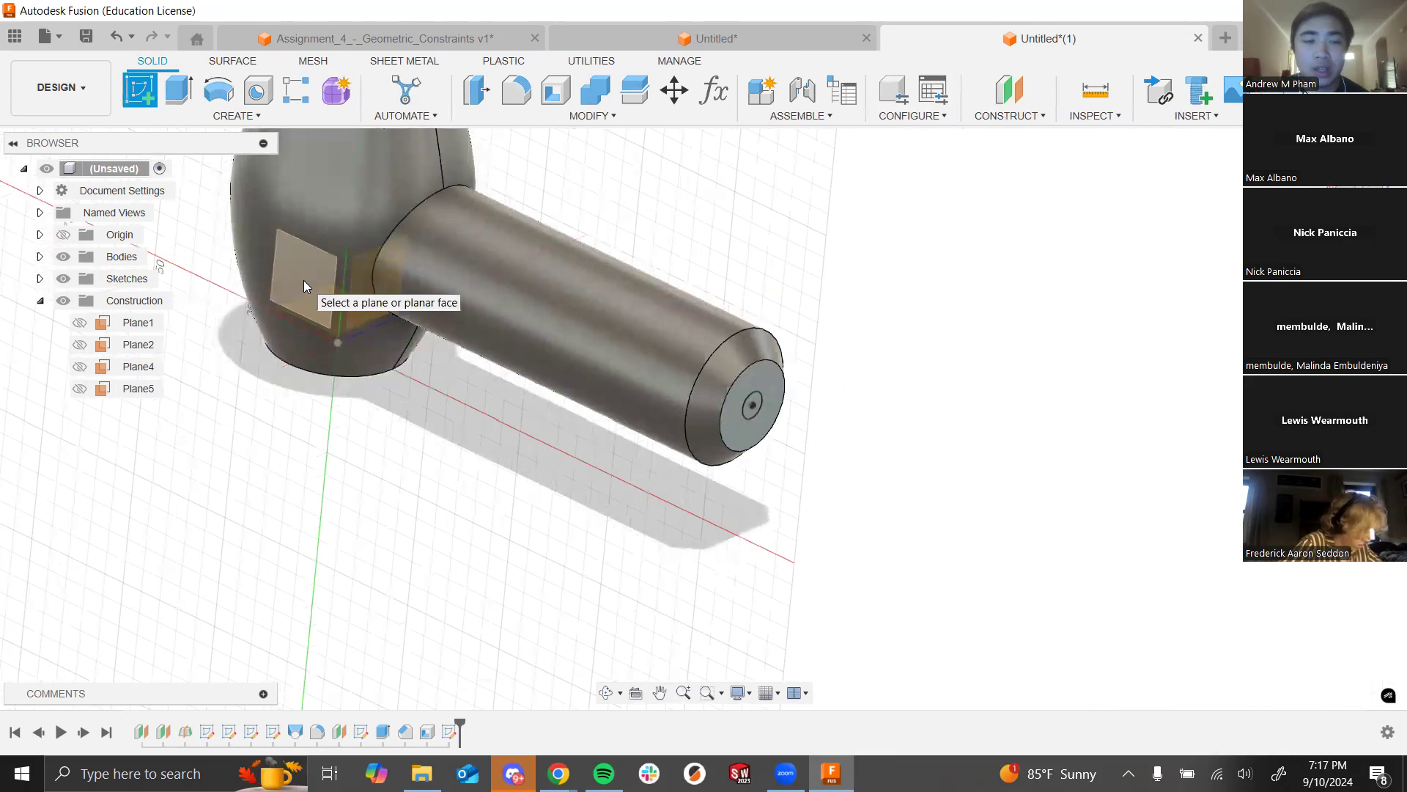
shift+middle_drag(327, 330, 315, 258)
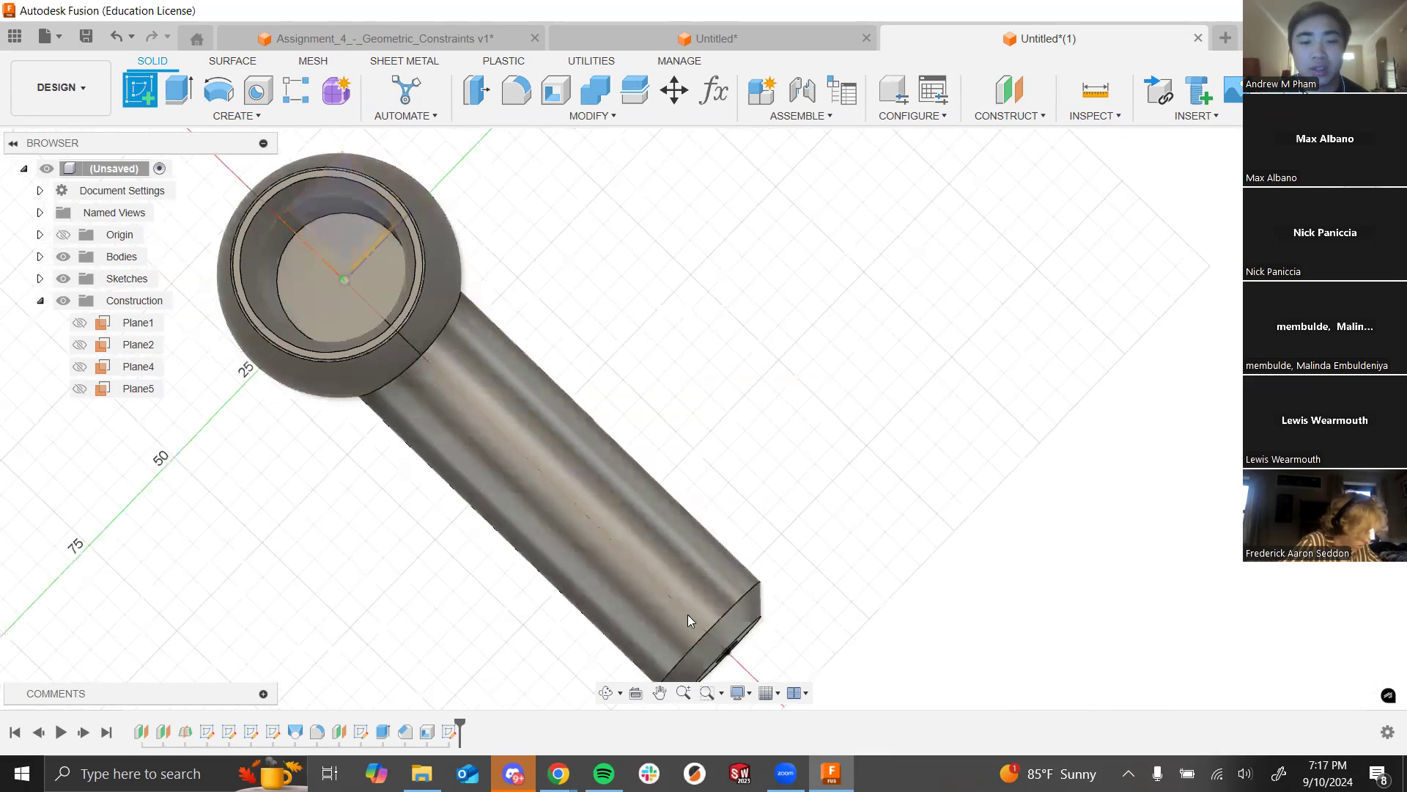
shift+middle_drag(865, 623, 819, 478)
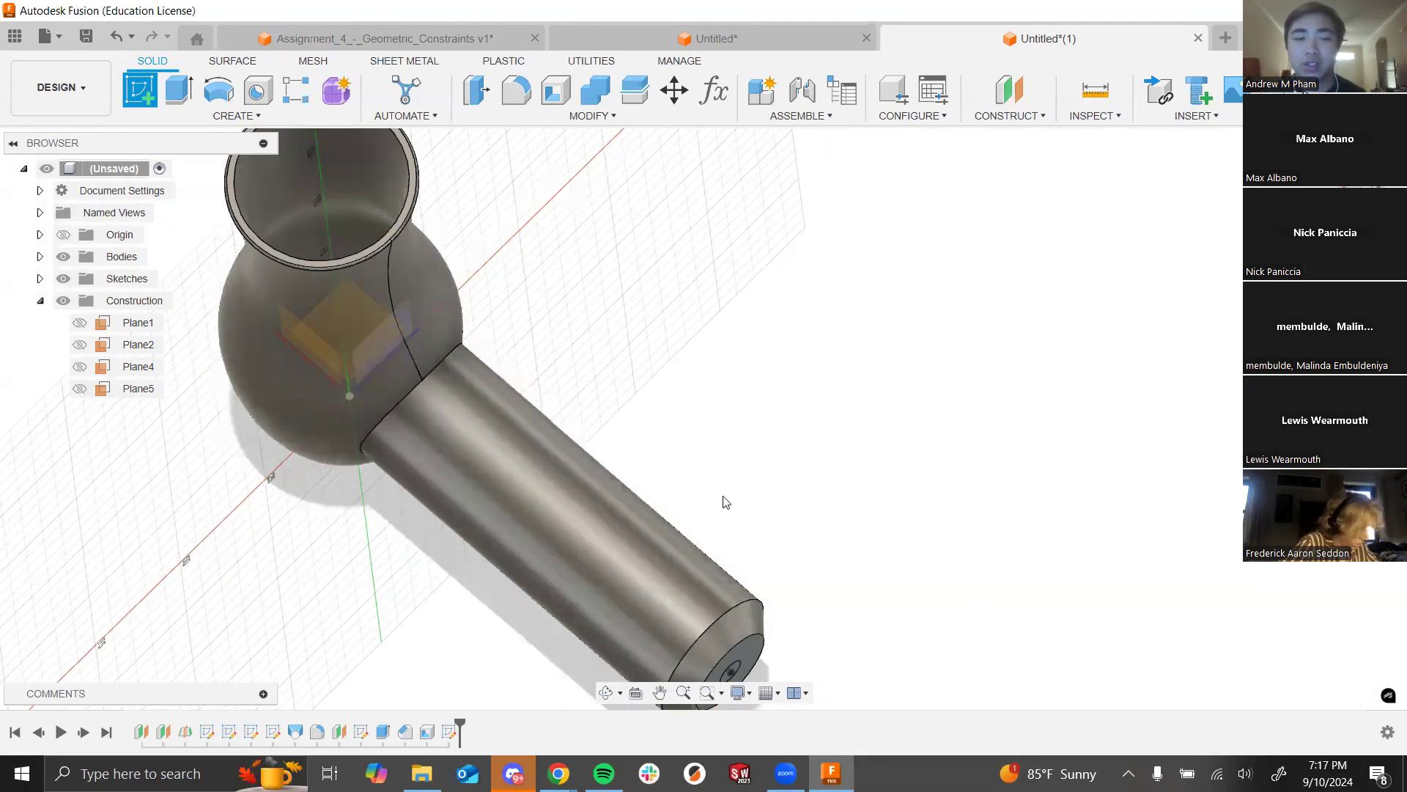
shift+middle_drag(549, 308, 462, 362)
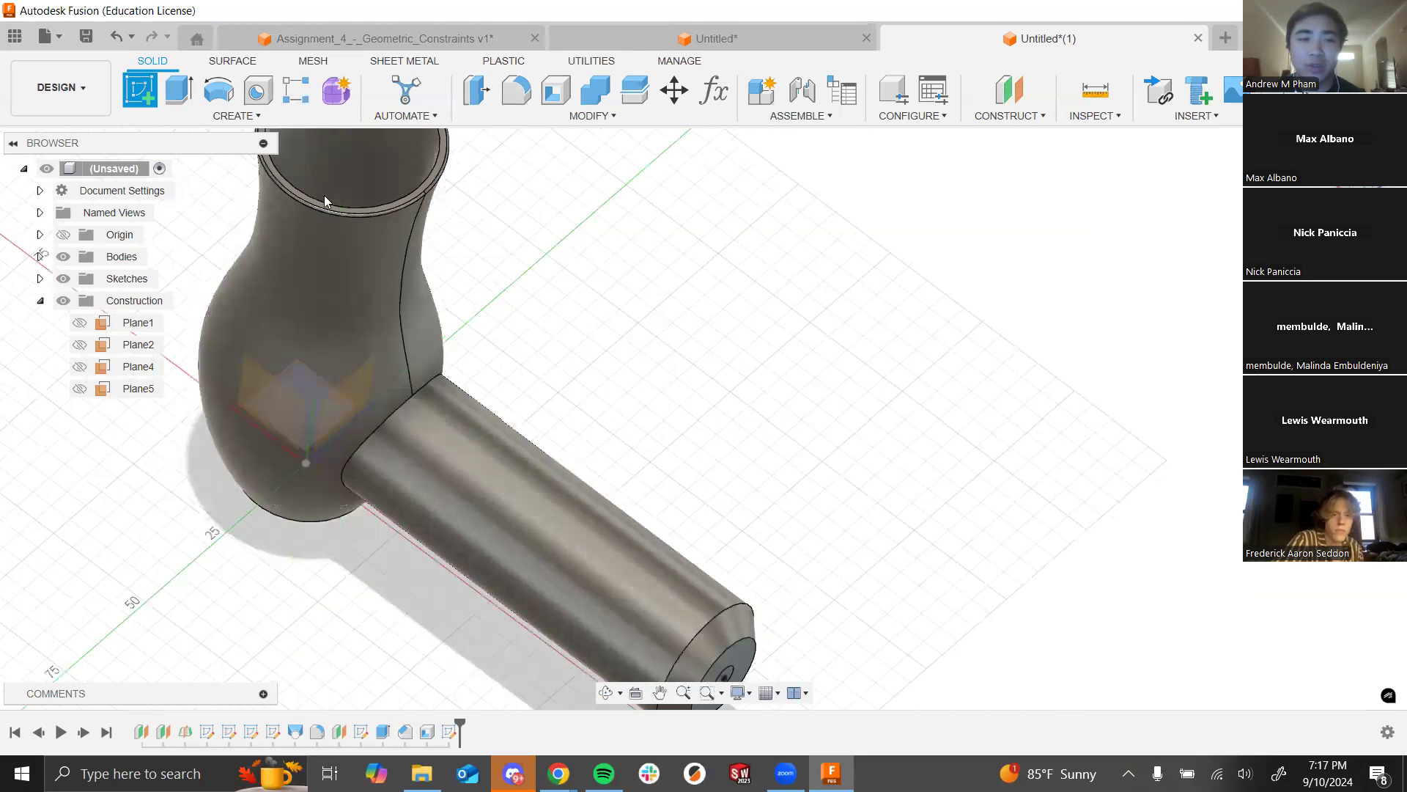
shift+middle_drag(481, 294, 479, 340)
shift+middle_drag(606, 405, 565, 354)
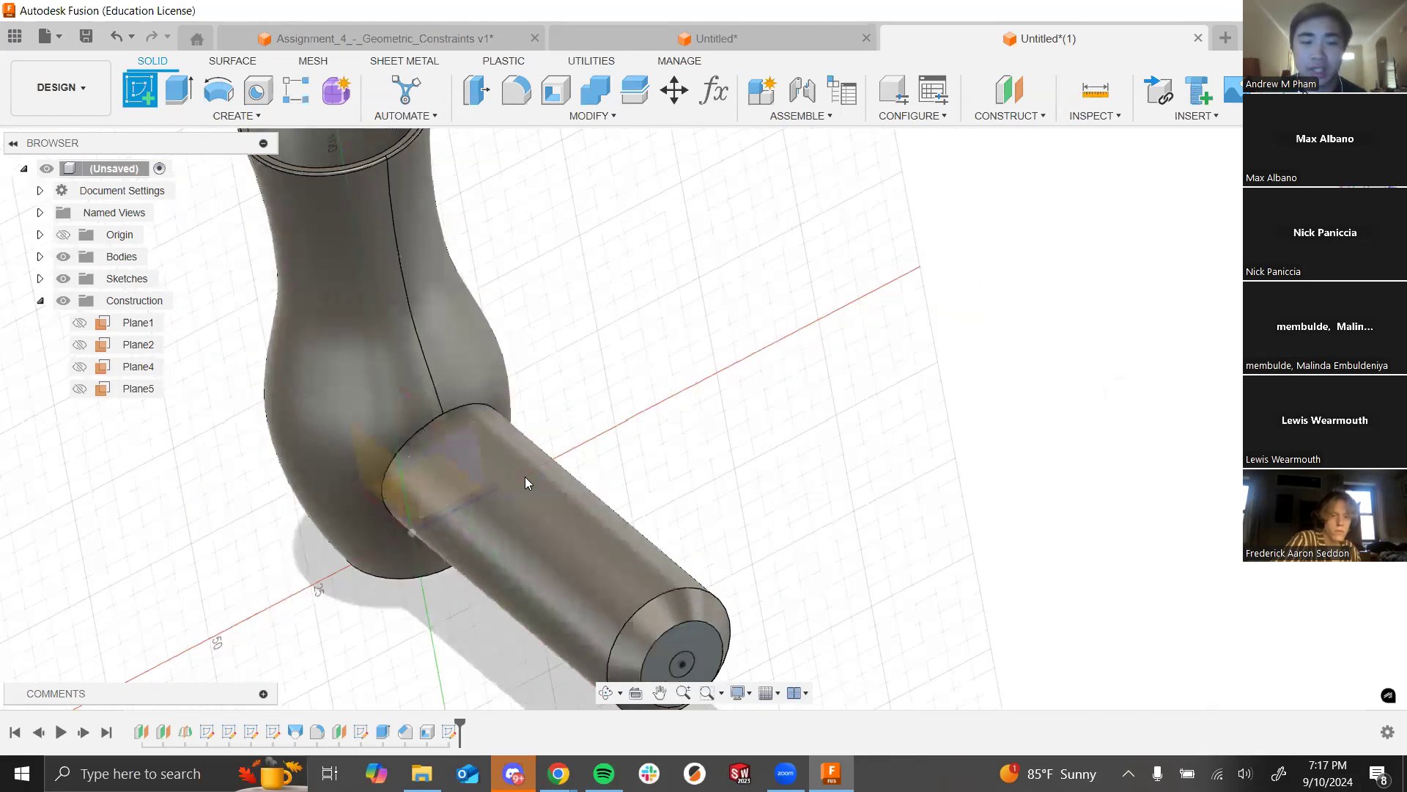
shift+middle_drag(547, 358, 528, 336)
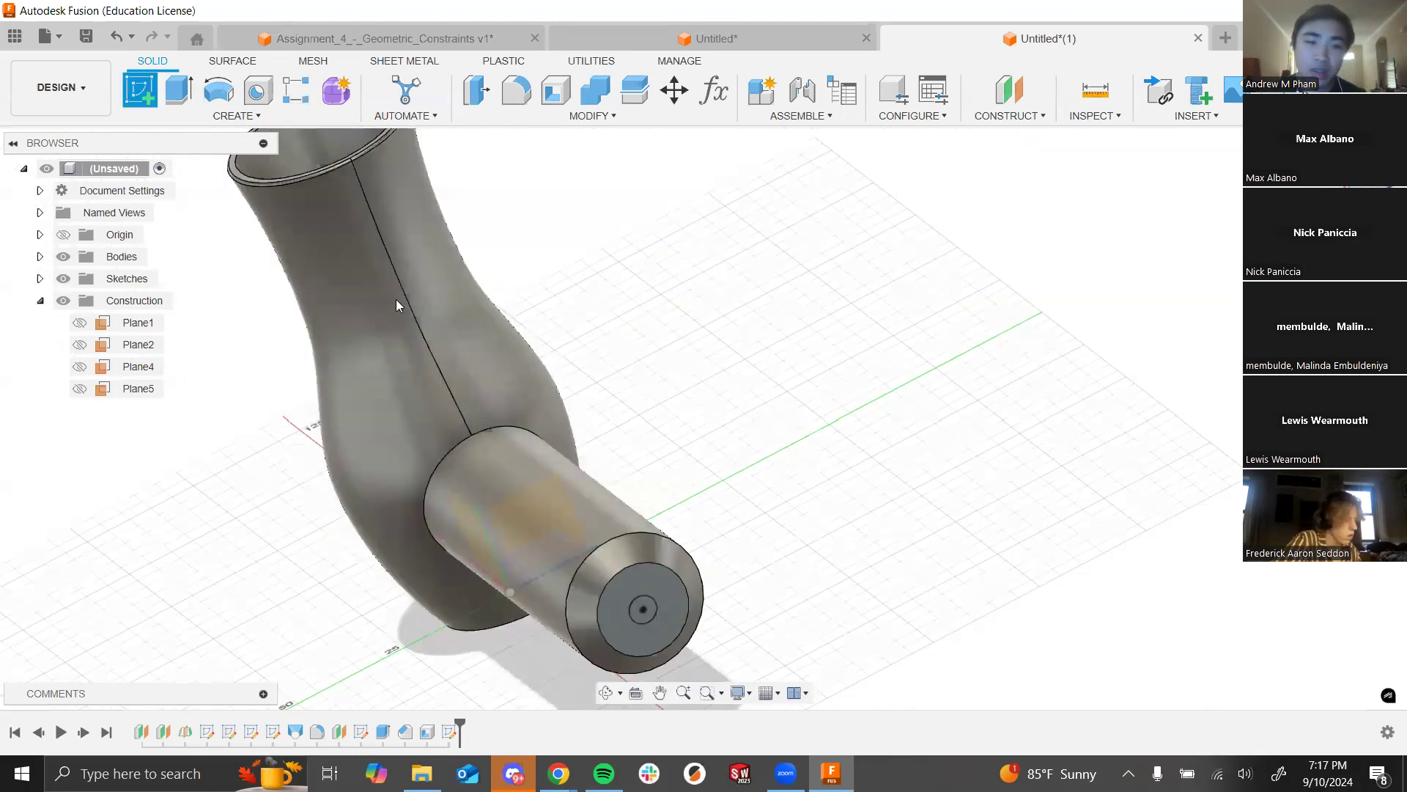
shift+middle_drag(616, 377, 518, 371)
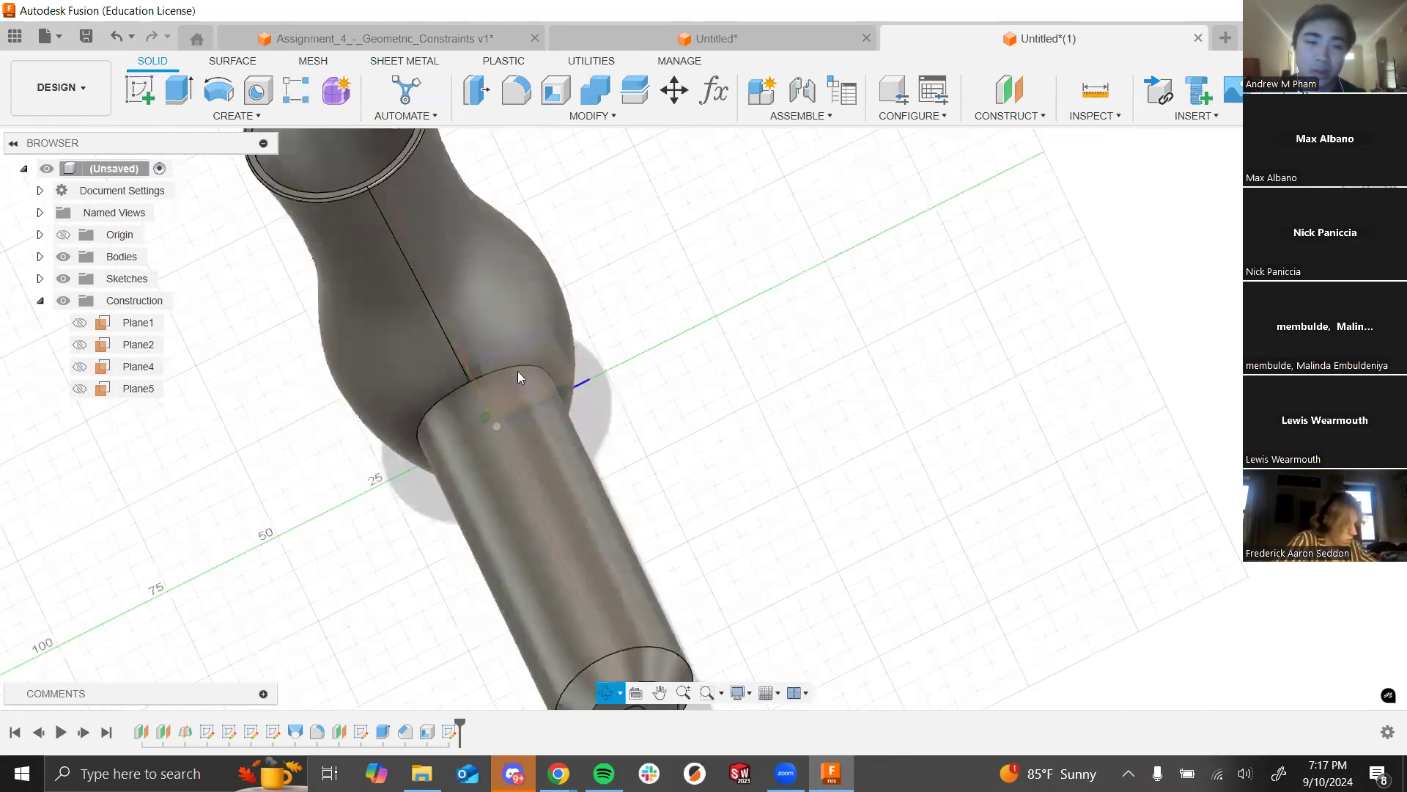
shift+middle_drag(669, 449, 455, 348)
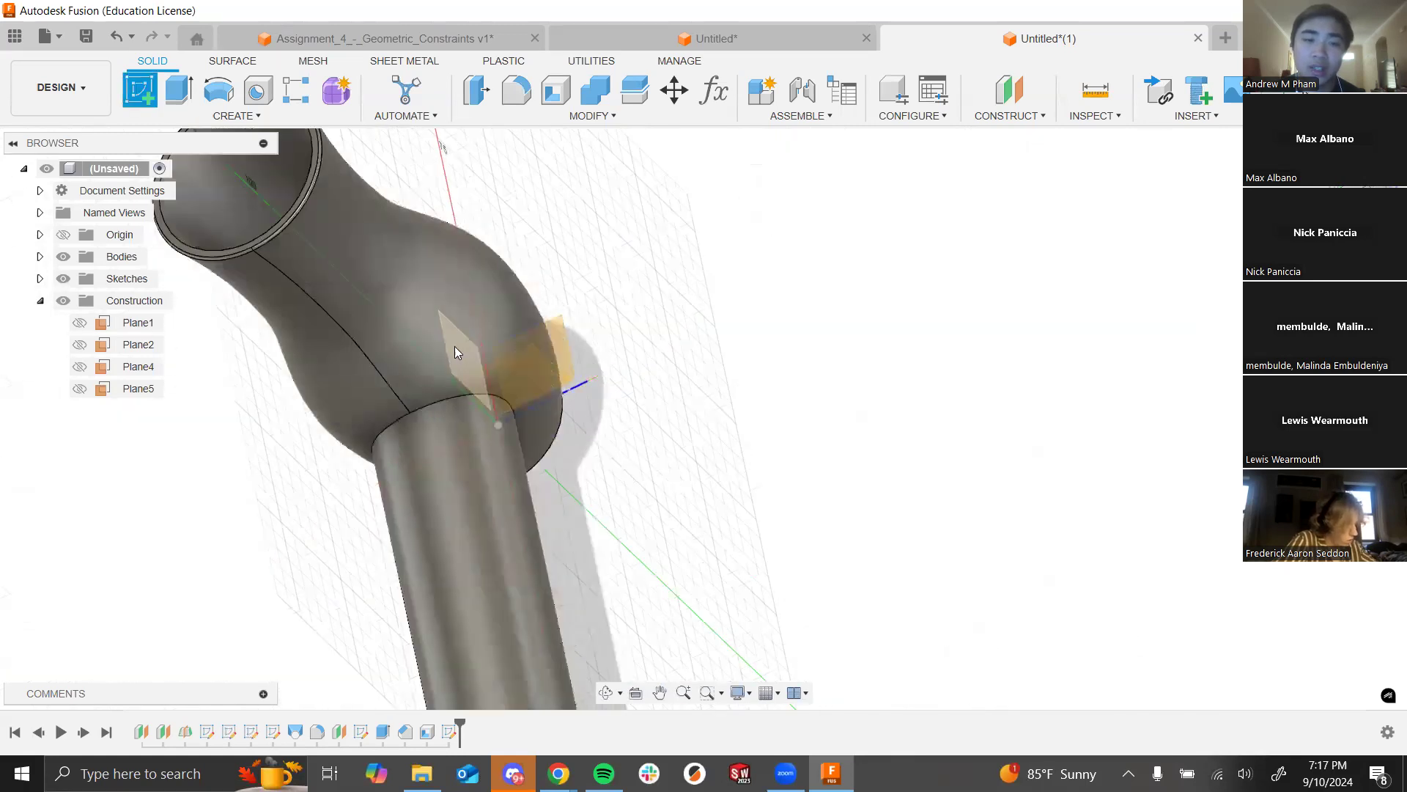
shift+middle_drag(680, 598, 689, 478)
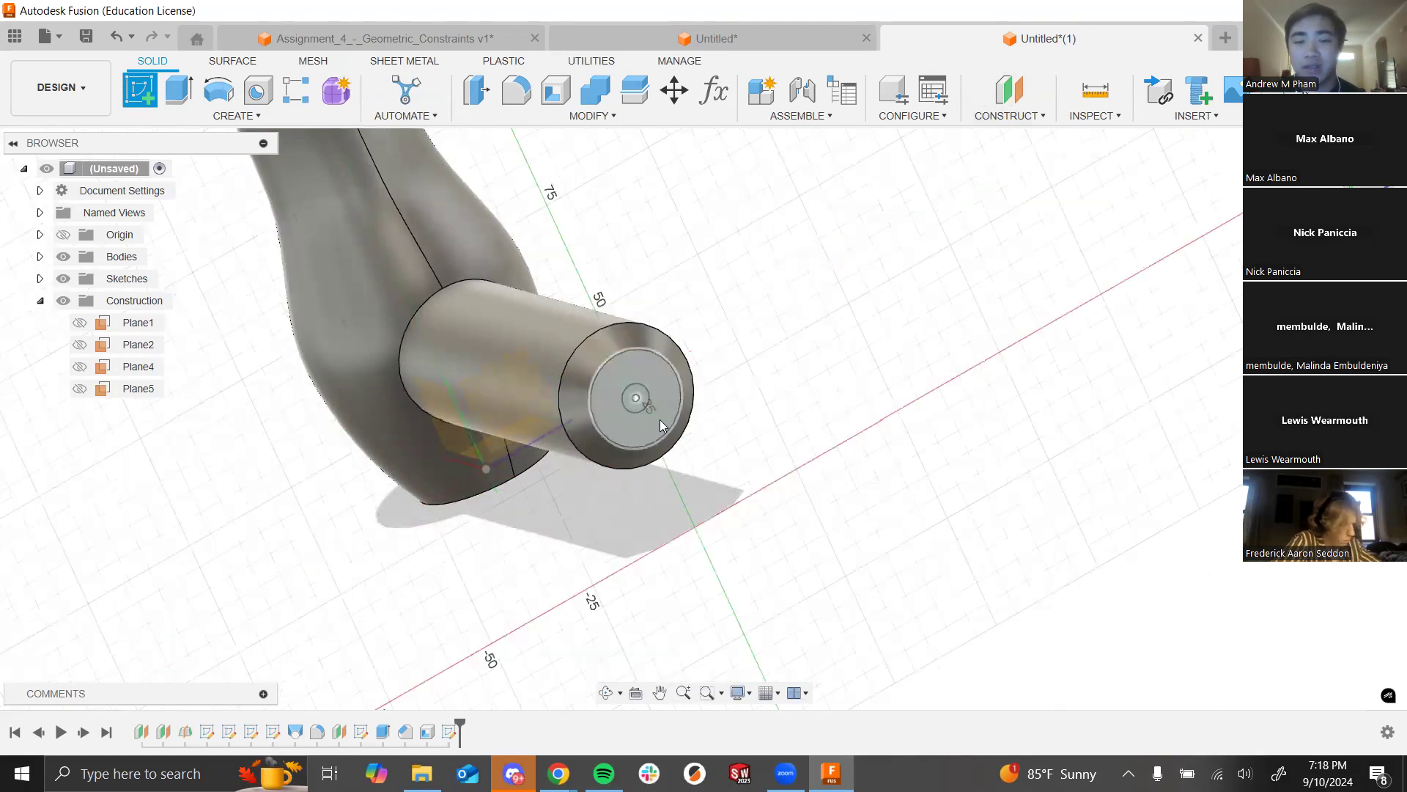
click(633, 412)
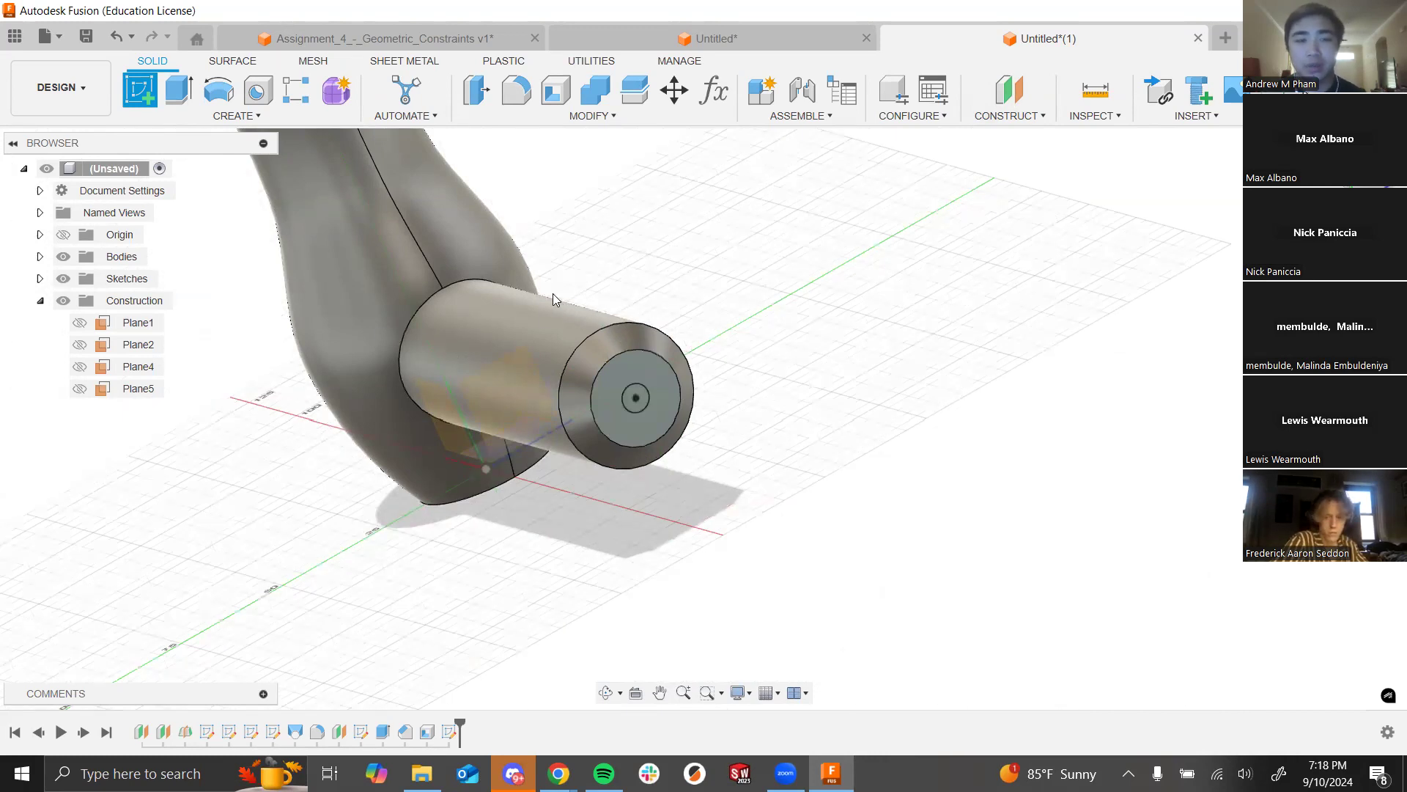
shift+middle_drag(583, 590, 550, 565)
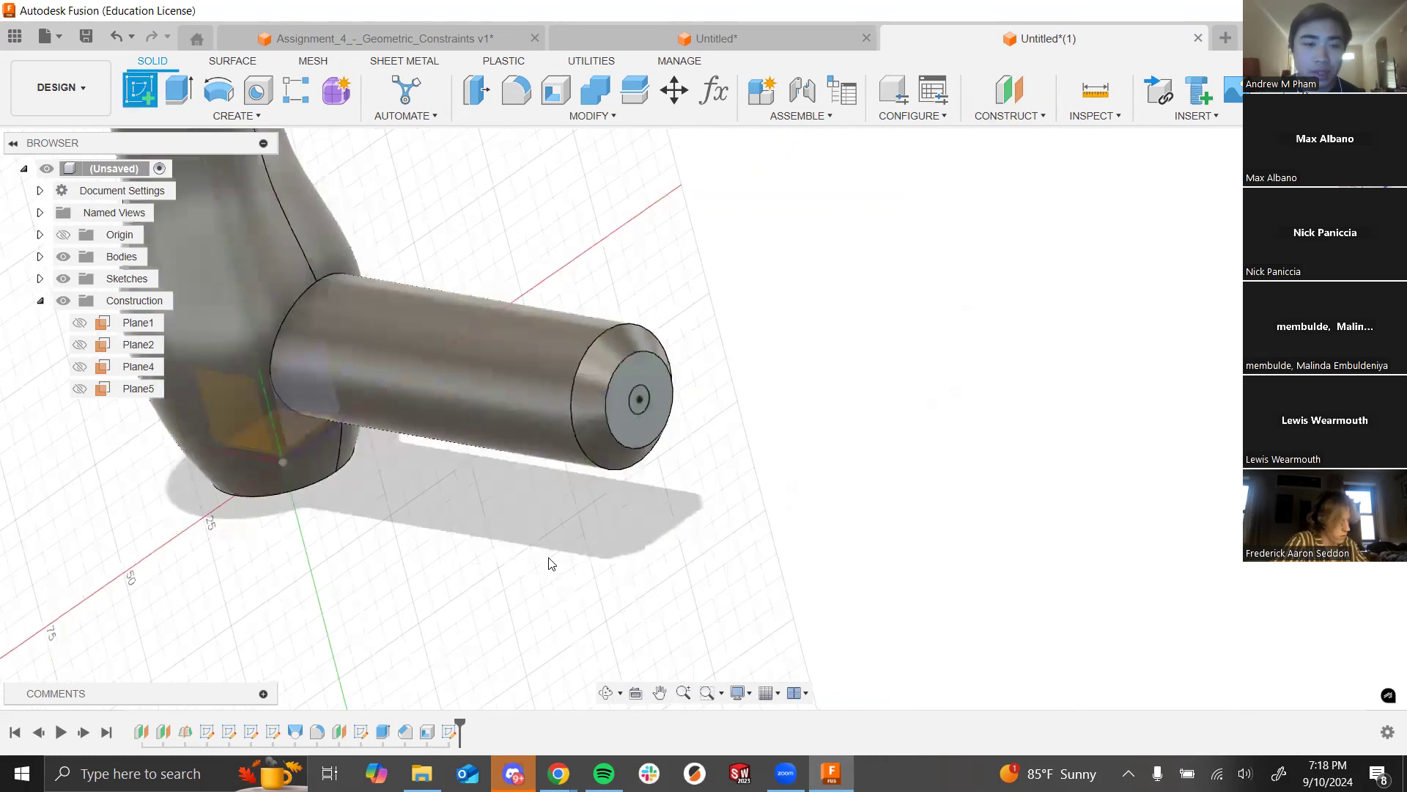
click(220, 410)
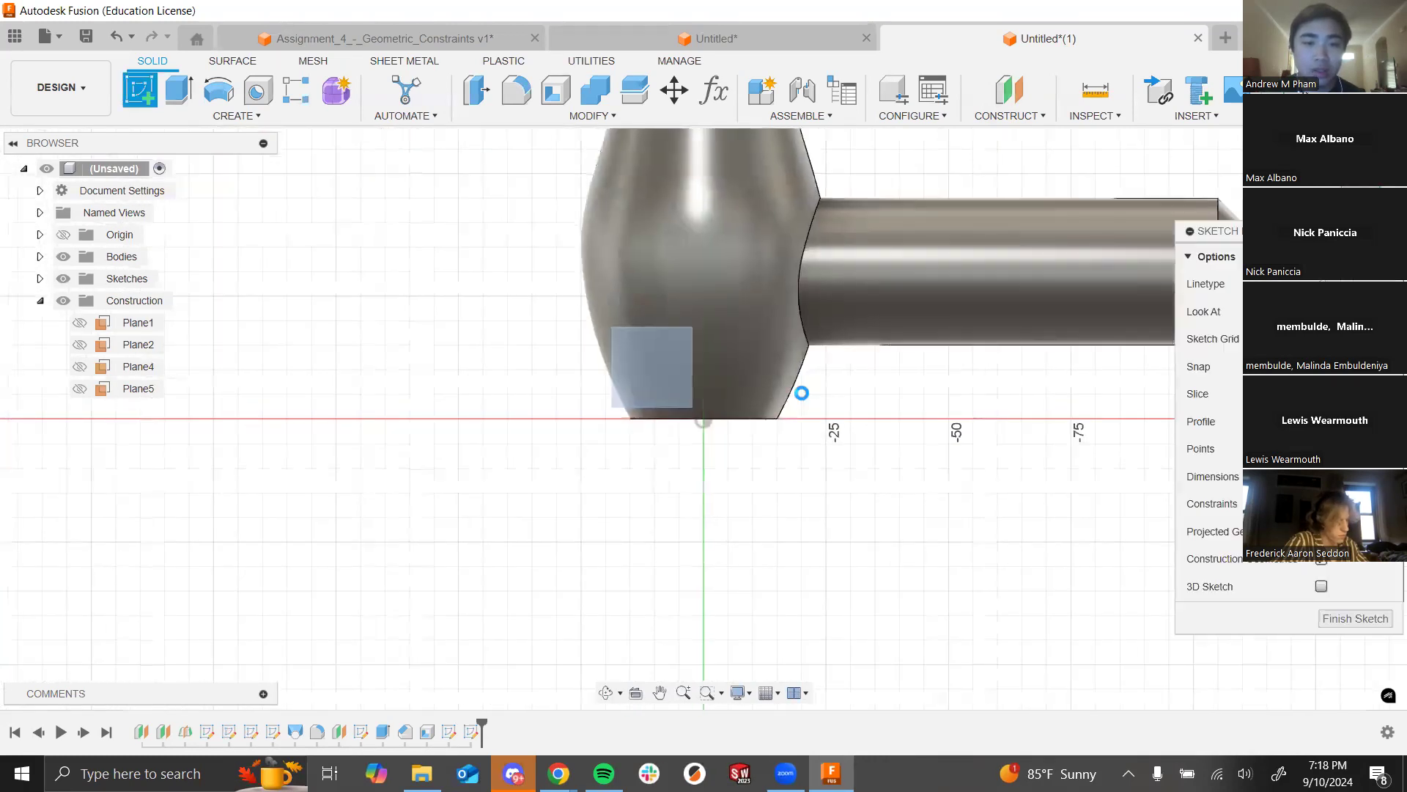
Step: Zoom in on the barrel tip and start the Project command with P
scroll(489, 433, down, 5)
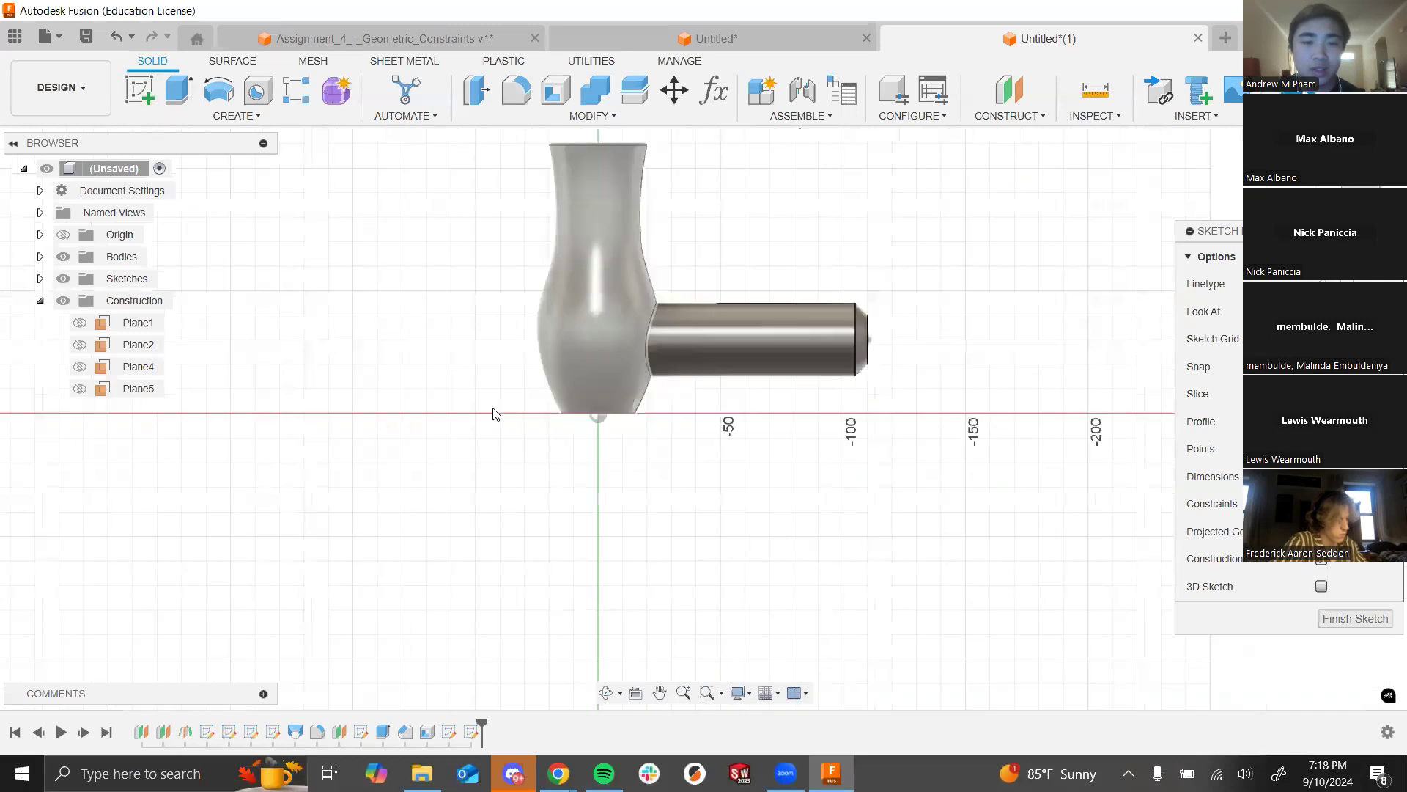
scroll(747, 351, up, 3)
scroll(746, 350, up, 2)
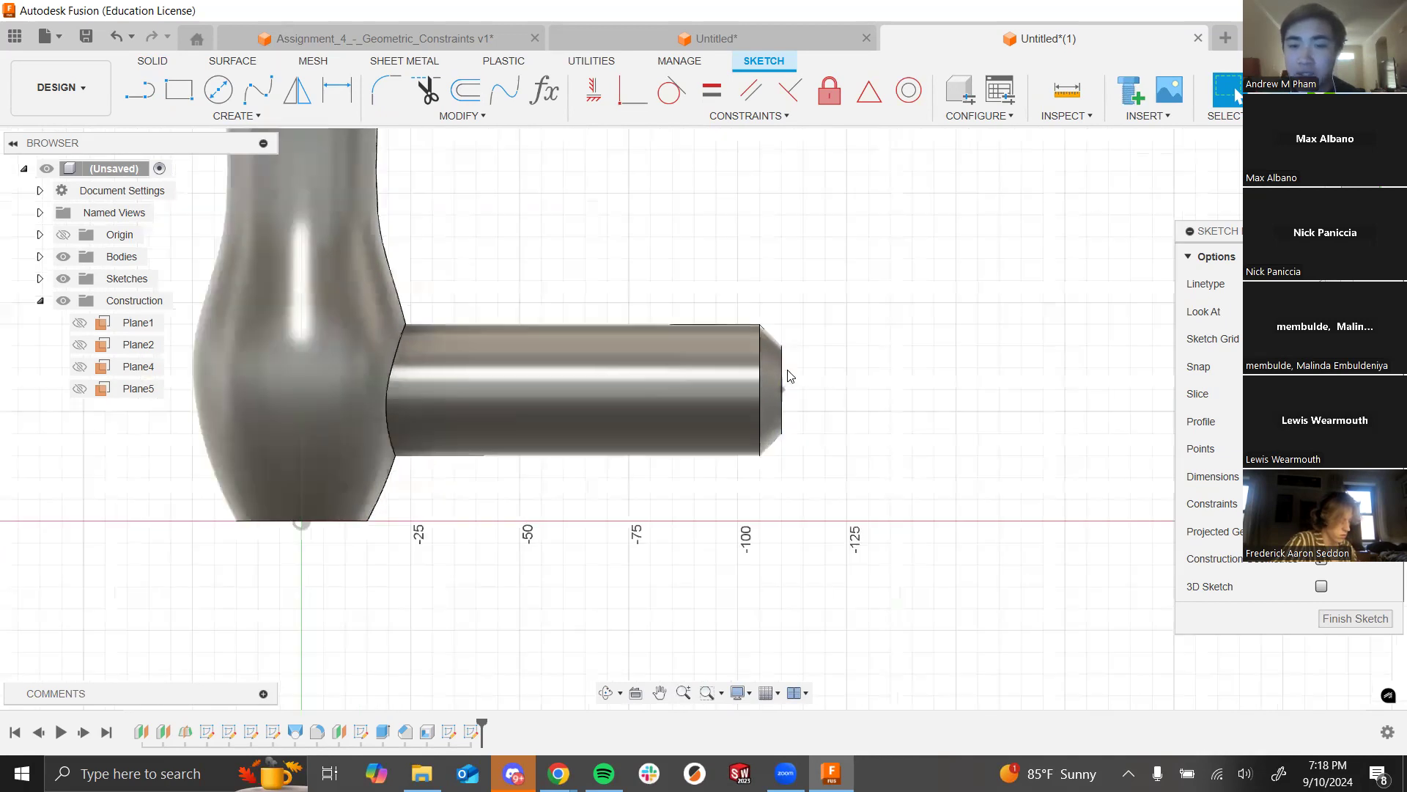
scroll(801, 375, up, 3)
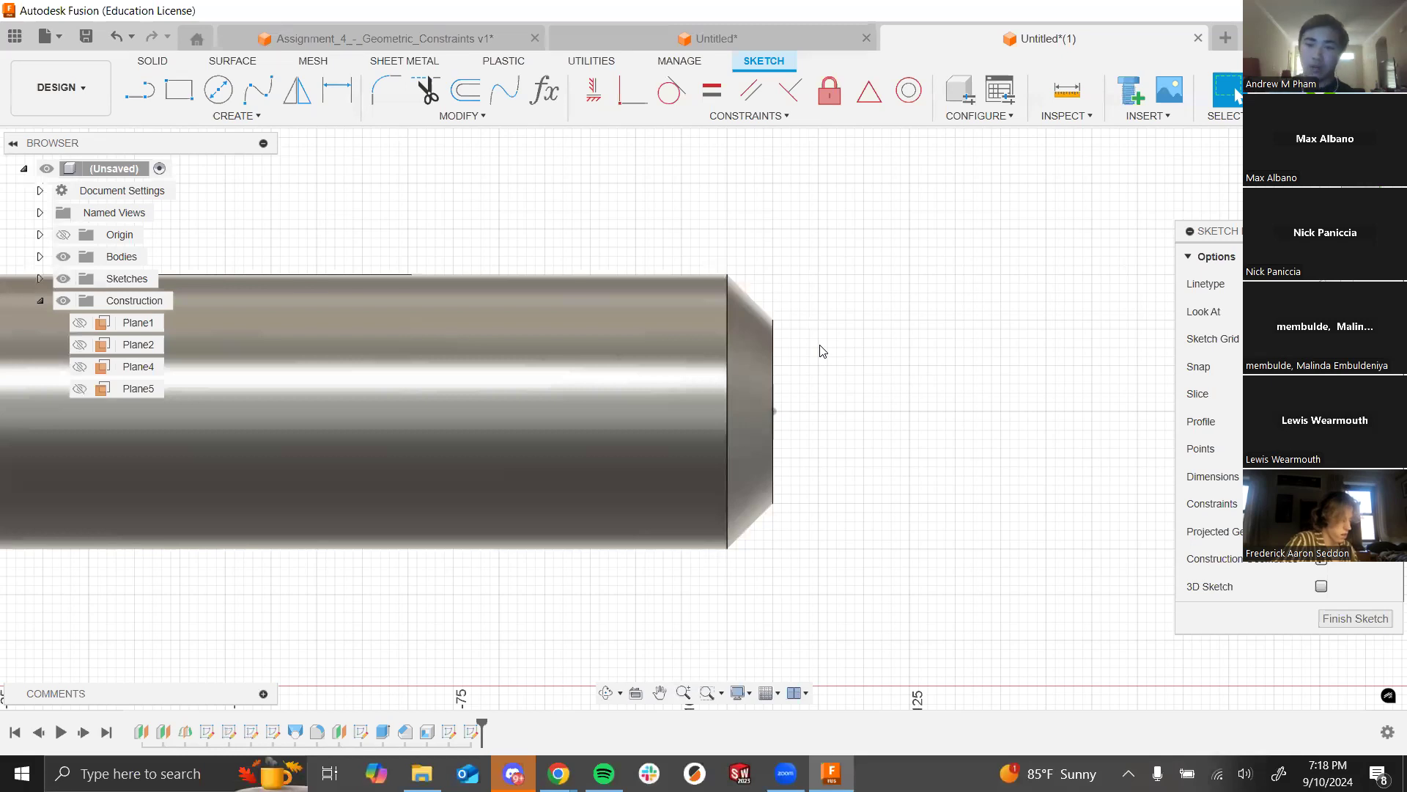
key(p)
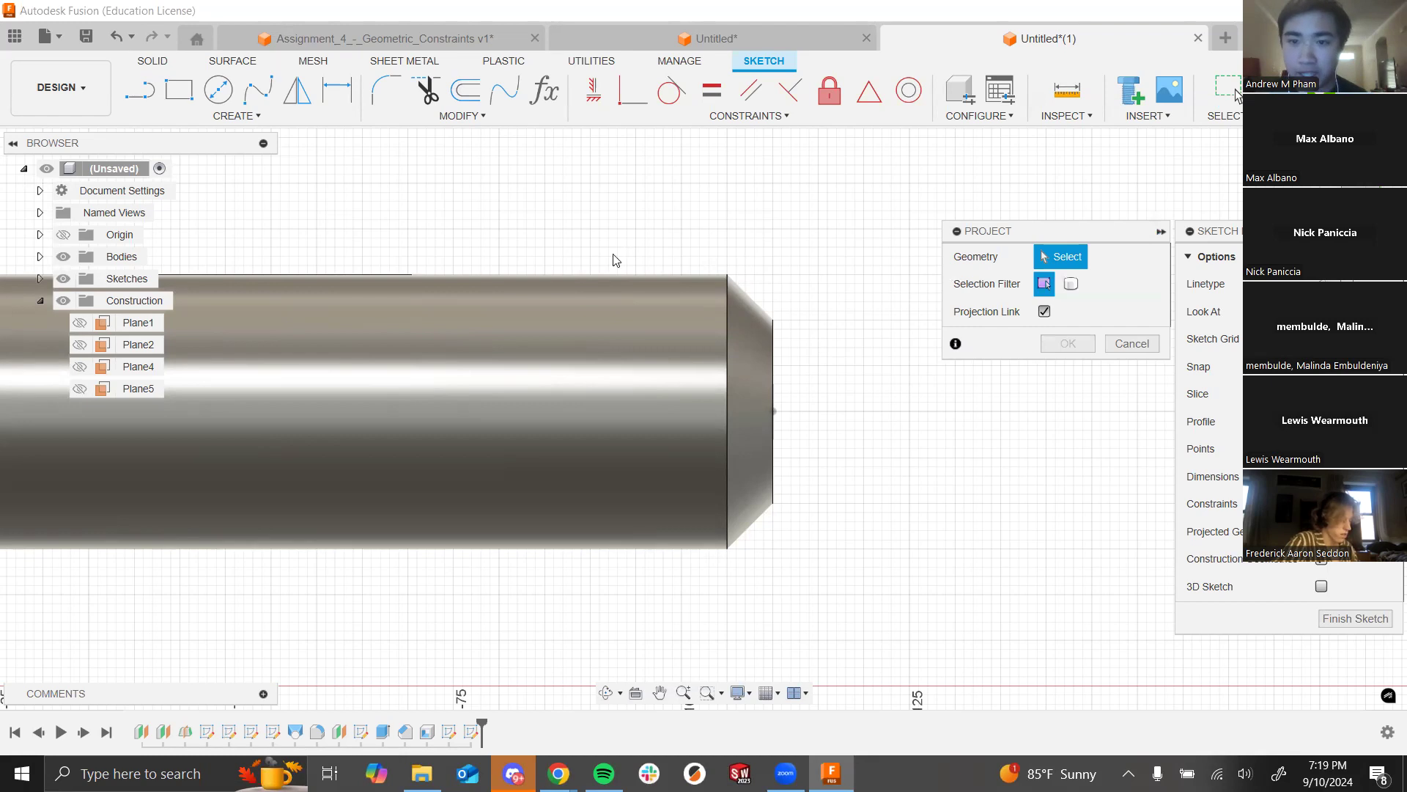
Step: Project the barrel tip's 20 mm end circle into the sketch
scroll(616, 260, down, 2)
scroll(951, 247, down, 1)
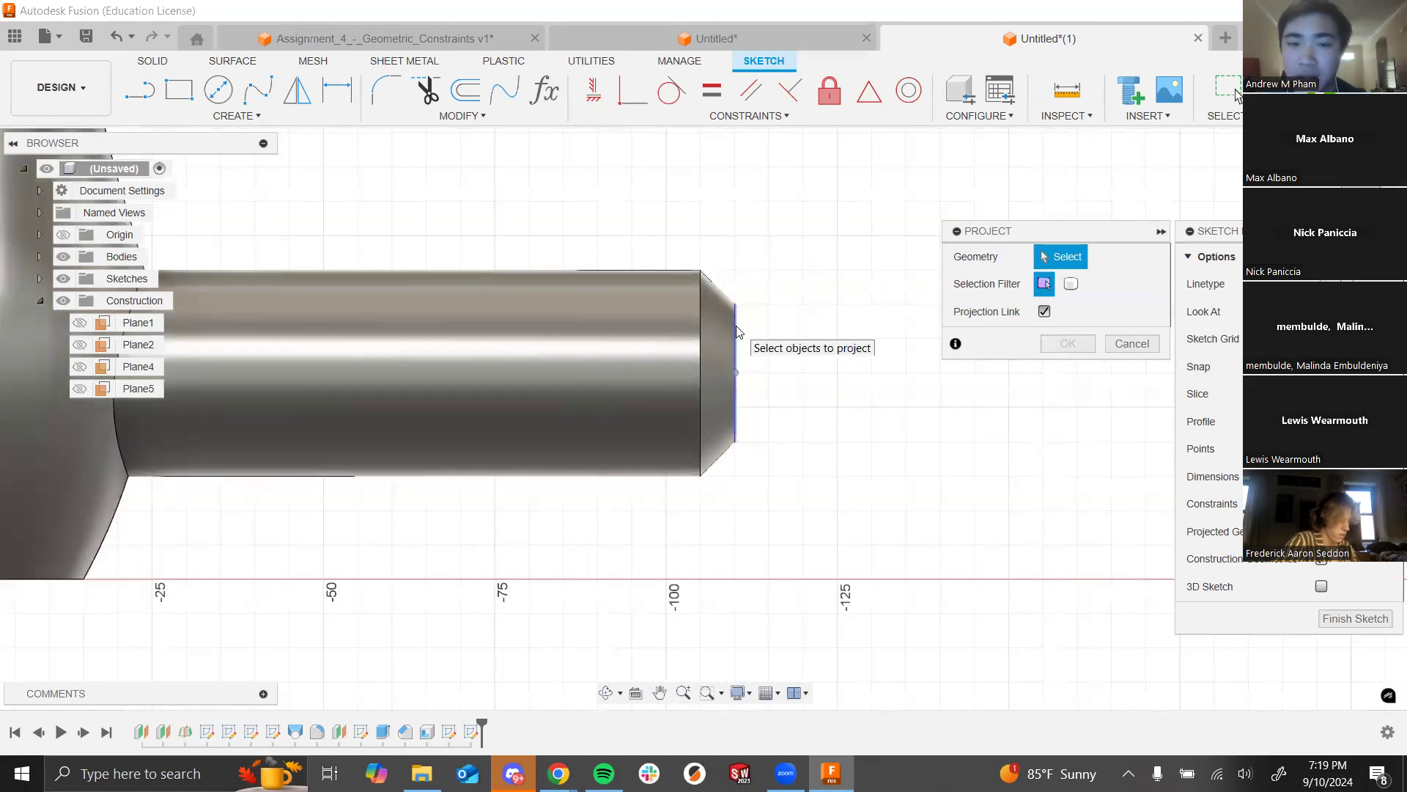
shift+middle_drag(811, 349, 787, 359)
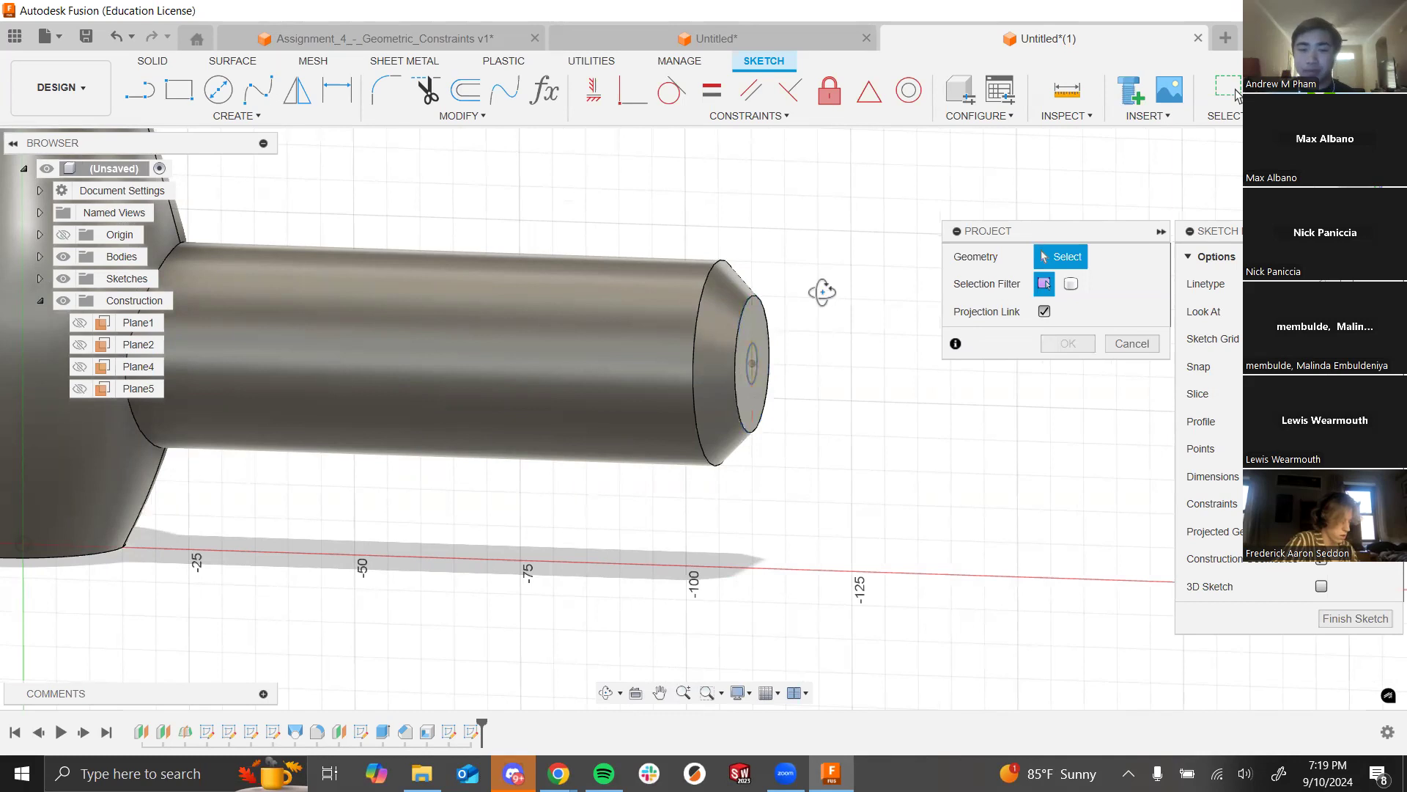
shift+middle_drag(822, 292, 836, 301)
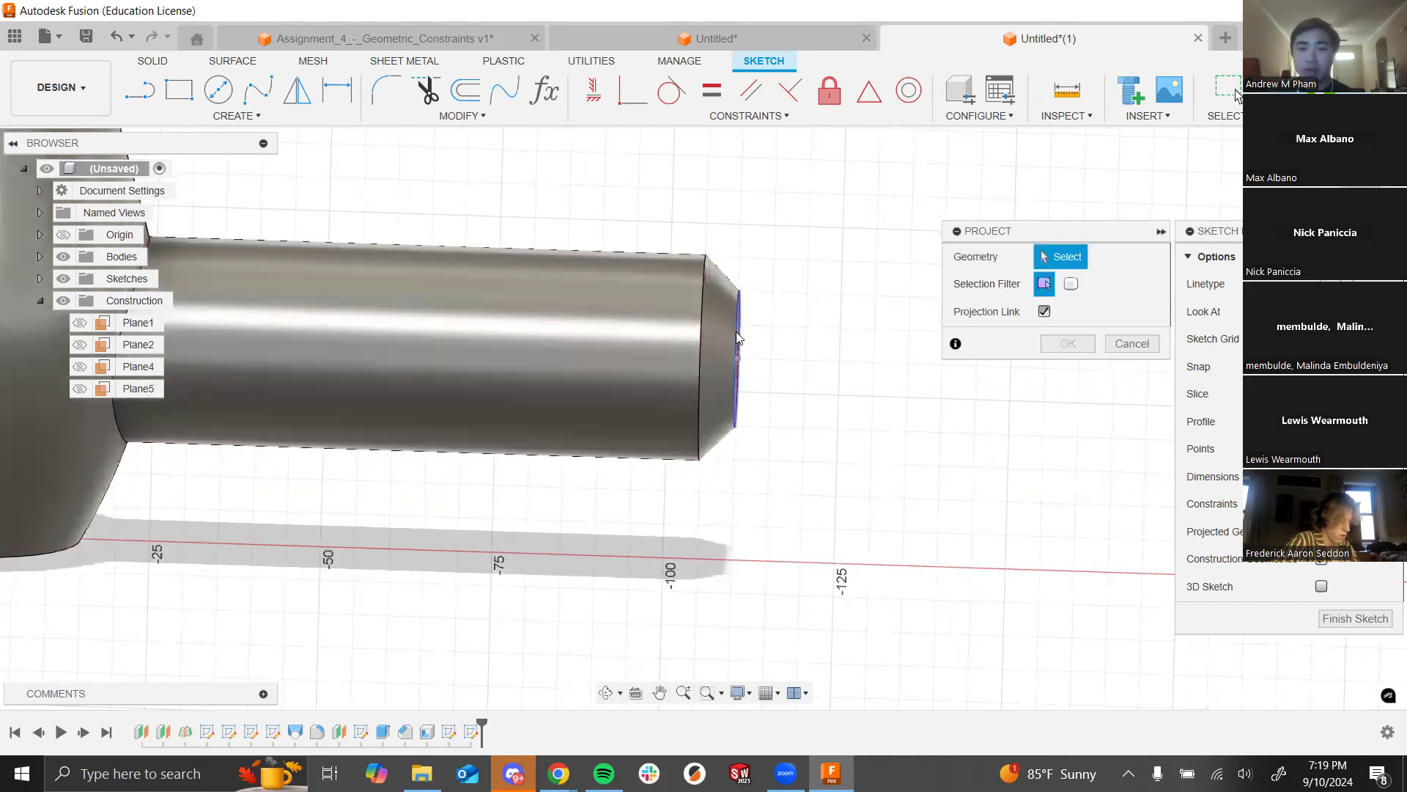
click(738, 337)
shift+middle_drag(846, 351, 790, 332)
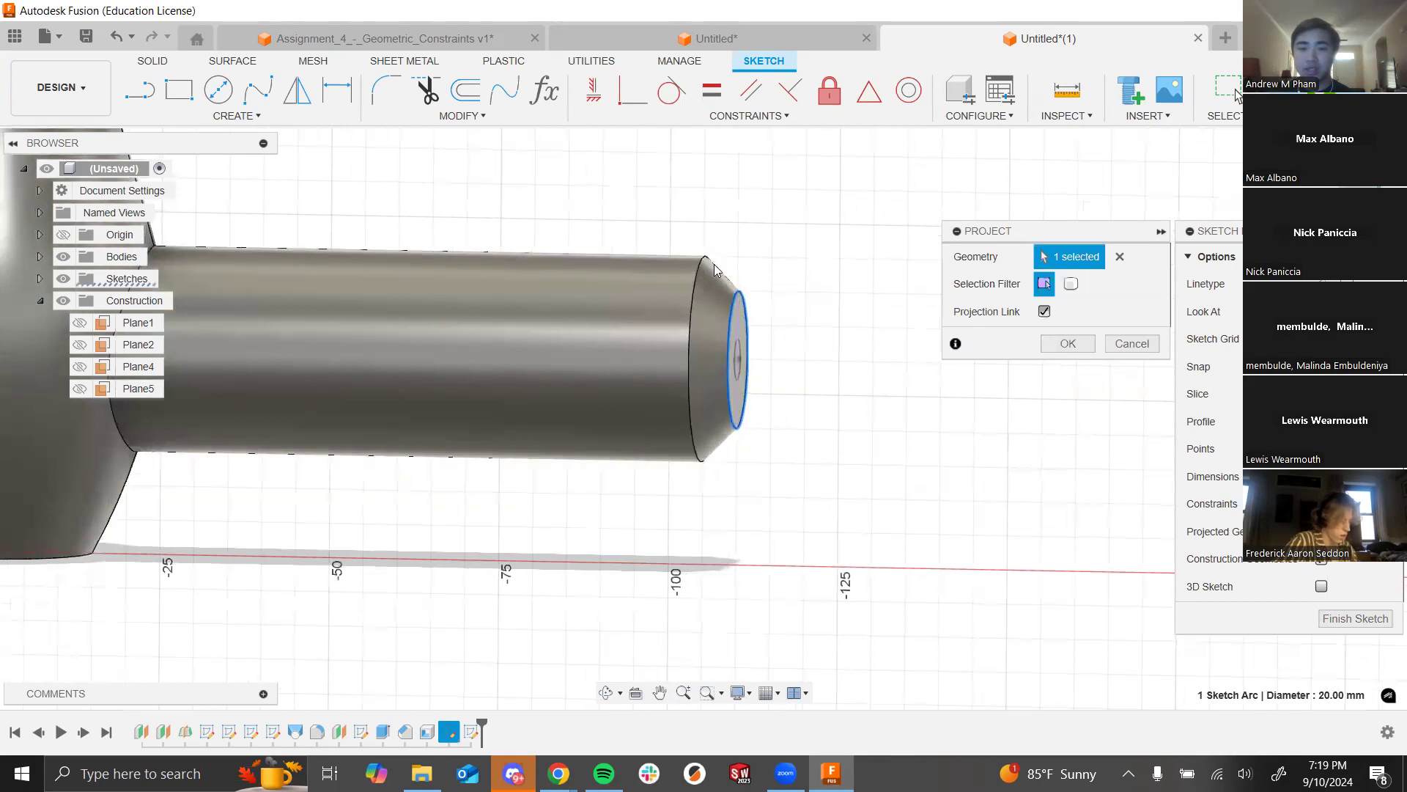
click(1070, 349)
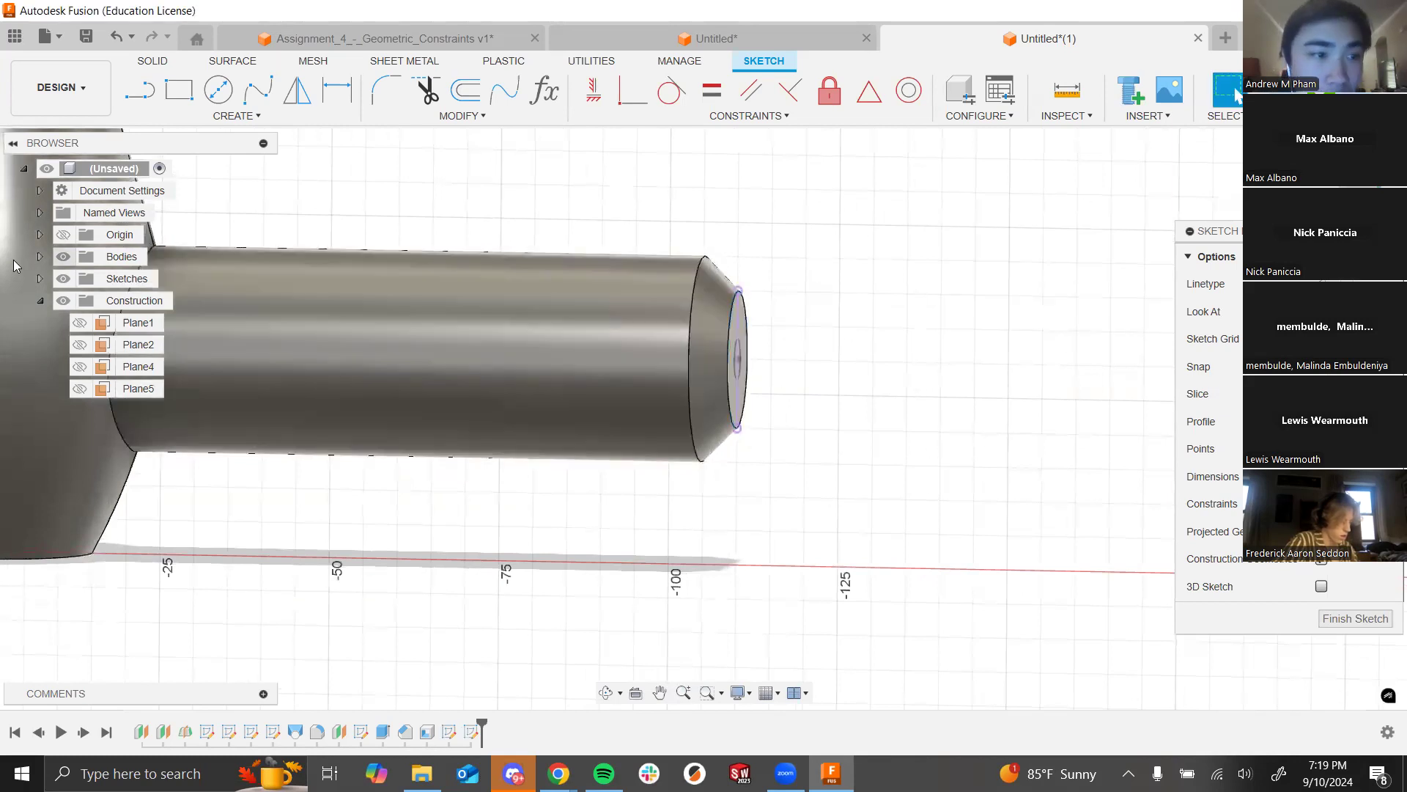
Step: Hide the solid bodies to check the projected sketch, then show them again
click(64, 258)
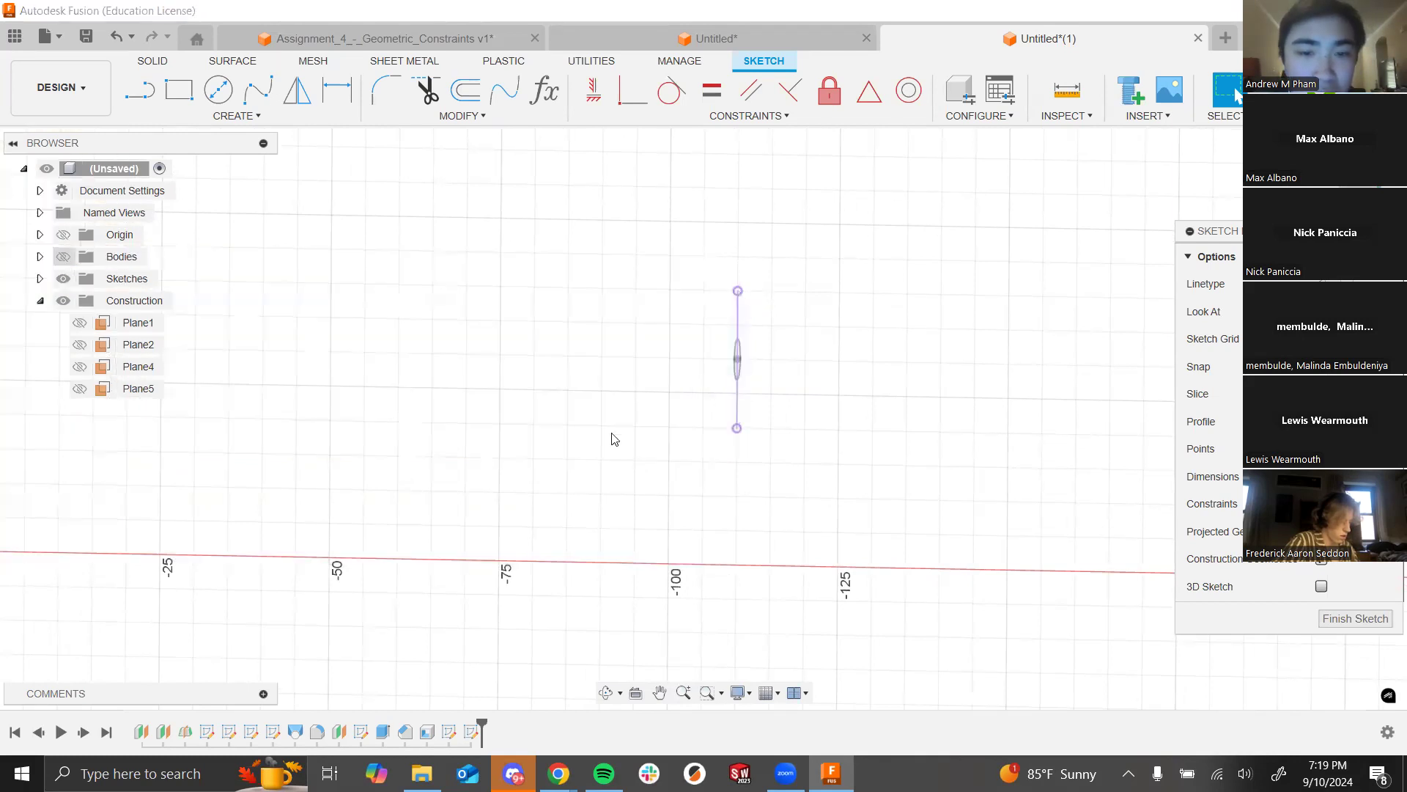
scroll(765, 320, up, 2)
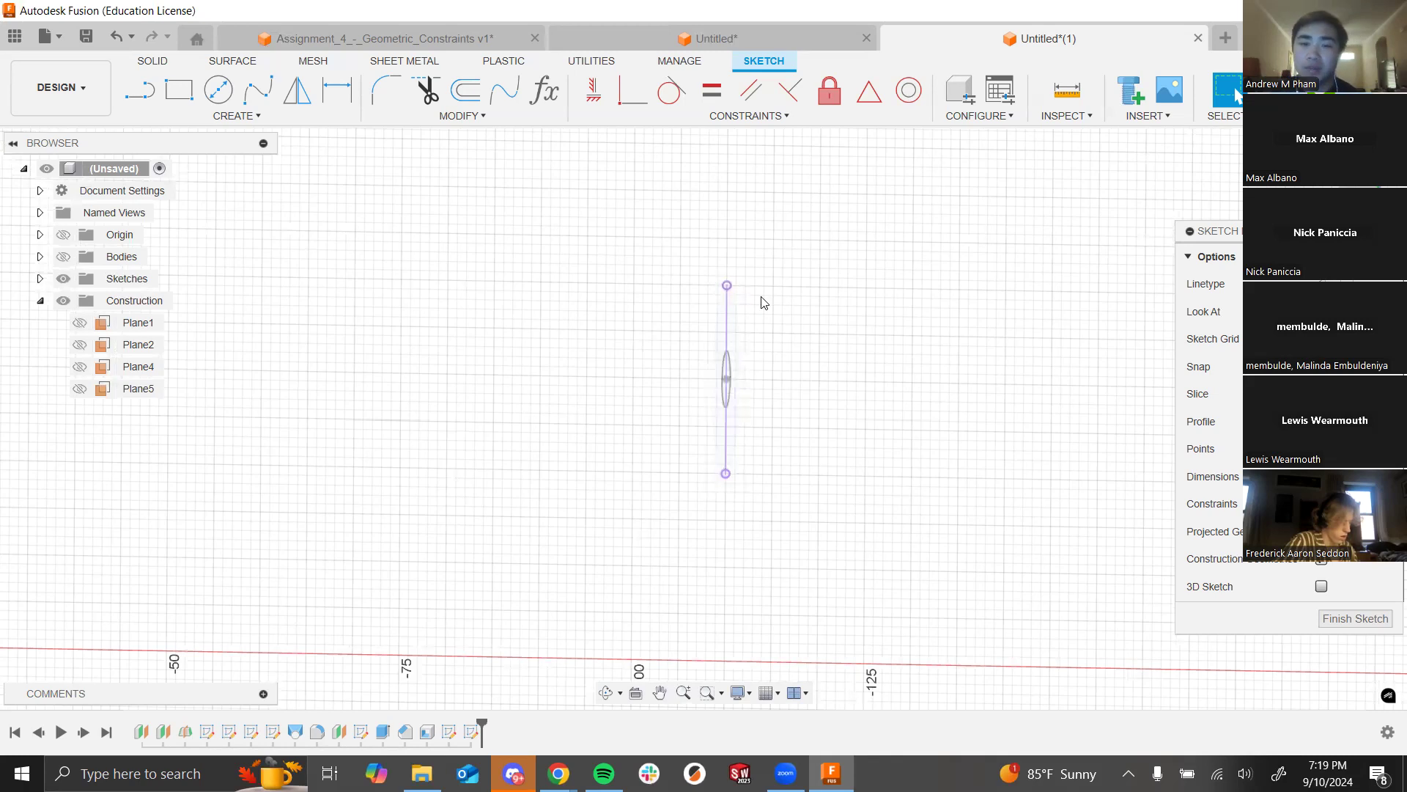
drag(731, 280, 746, 346)
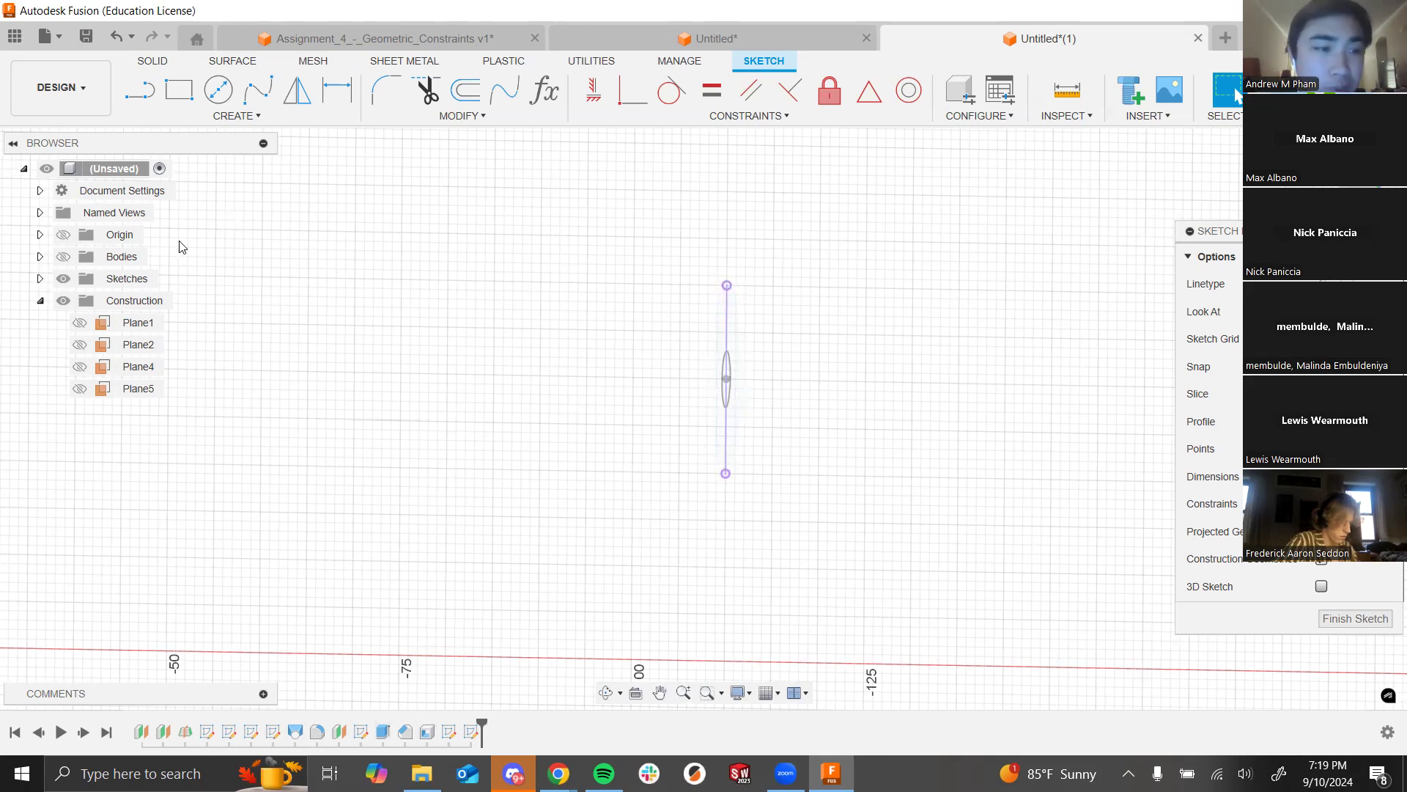
click(67, 264)
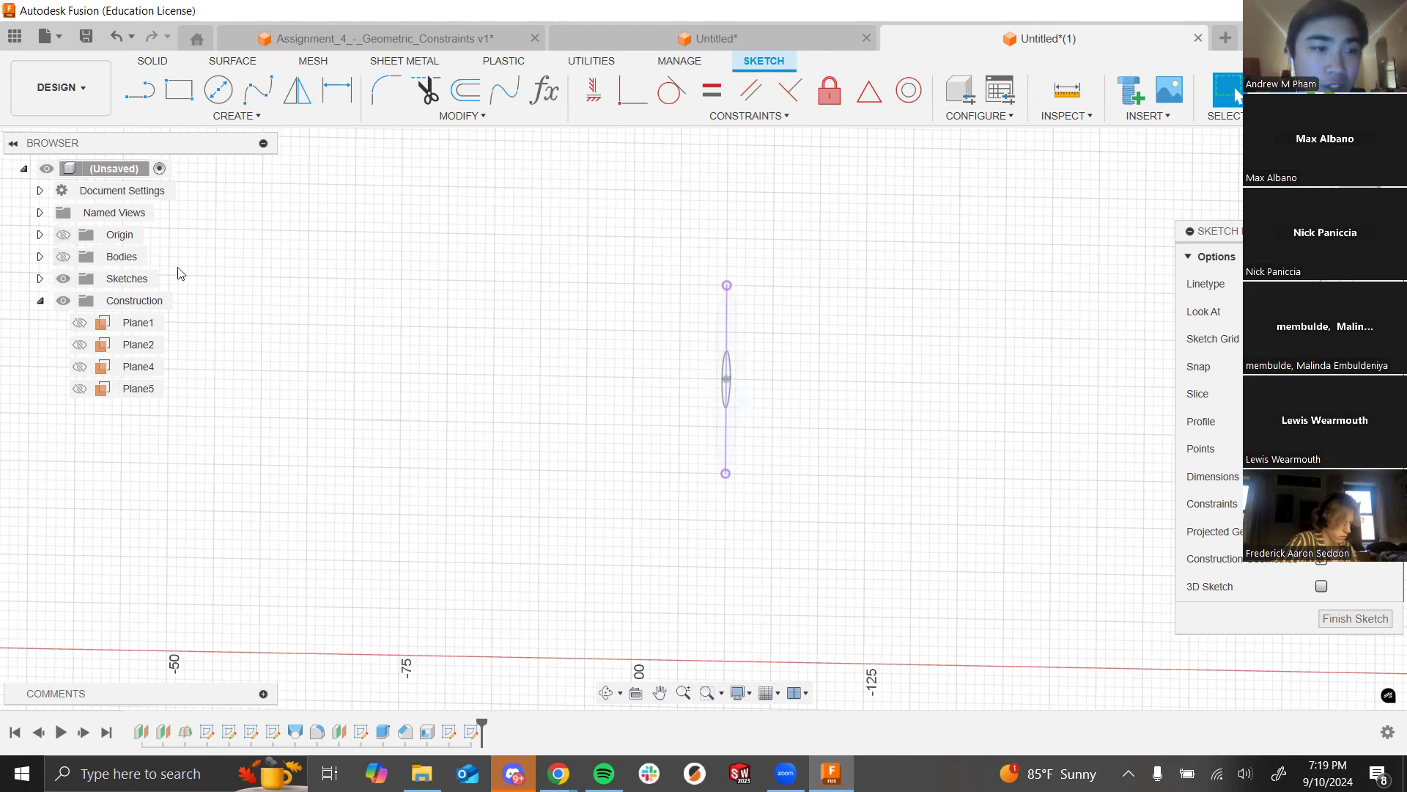
click(63, 257)
scroll(587, 396, down, 2)
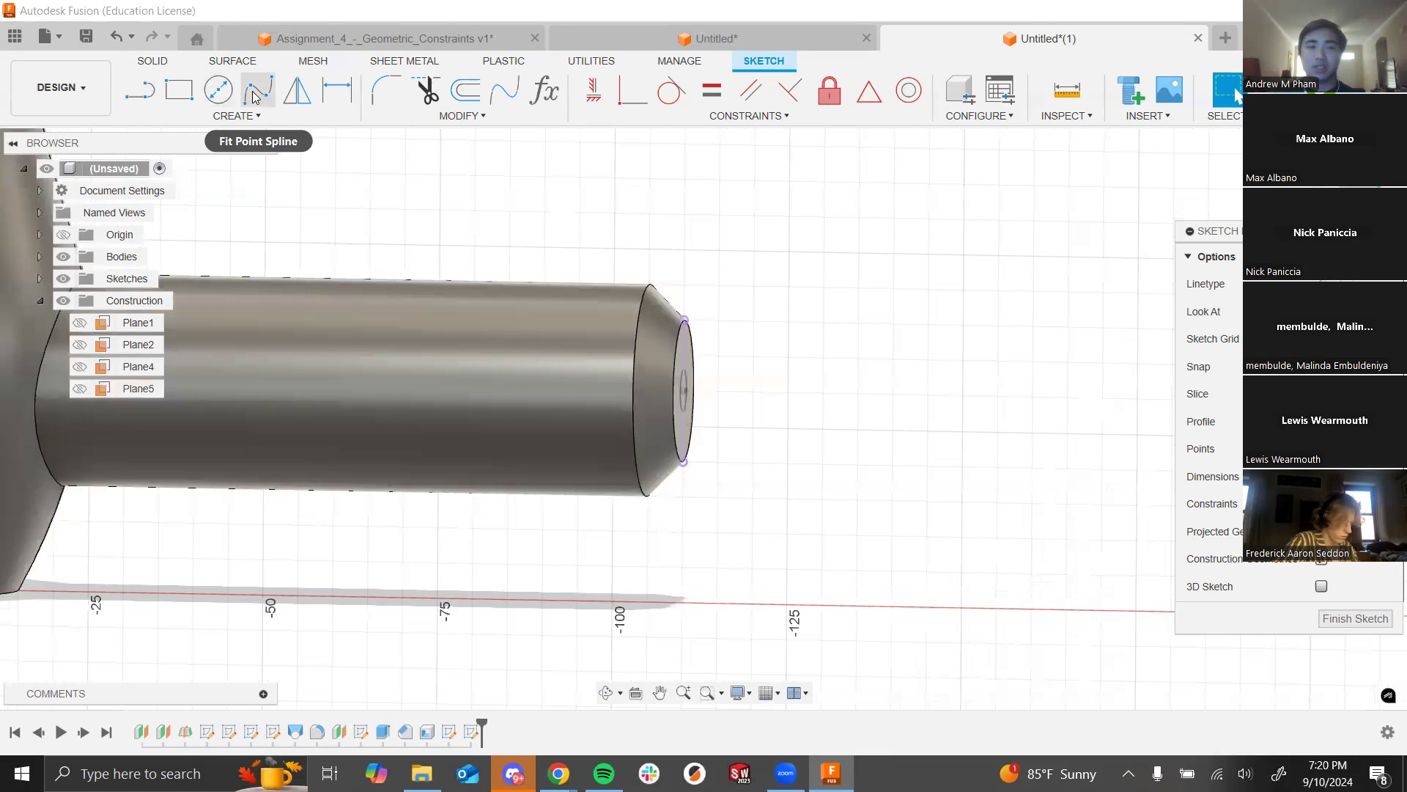
Step: Draw a line from the tip circle's centre out beyond the barrel tip
click(143, 91)
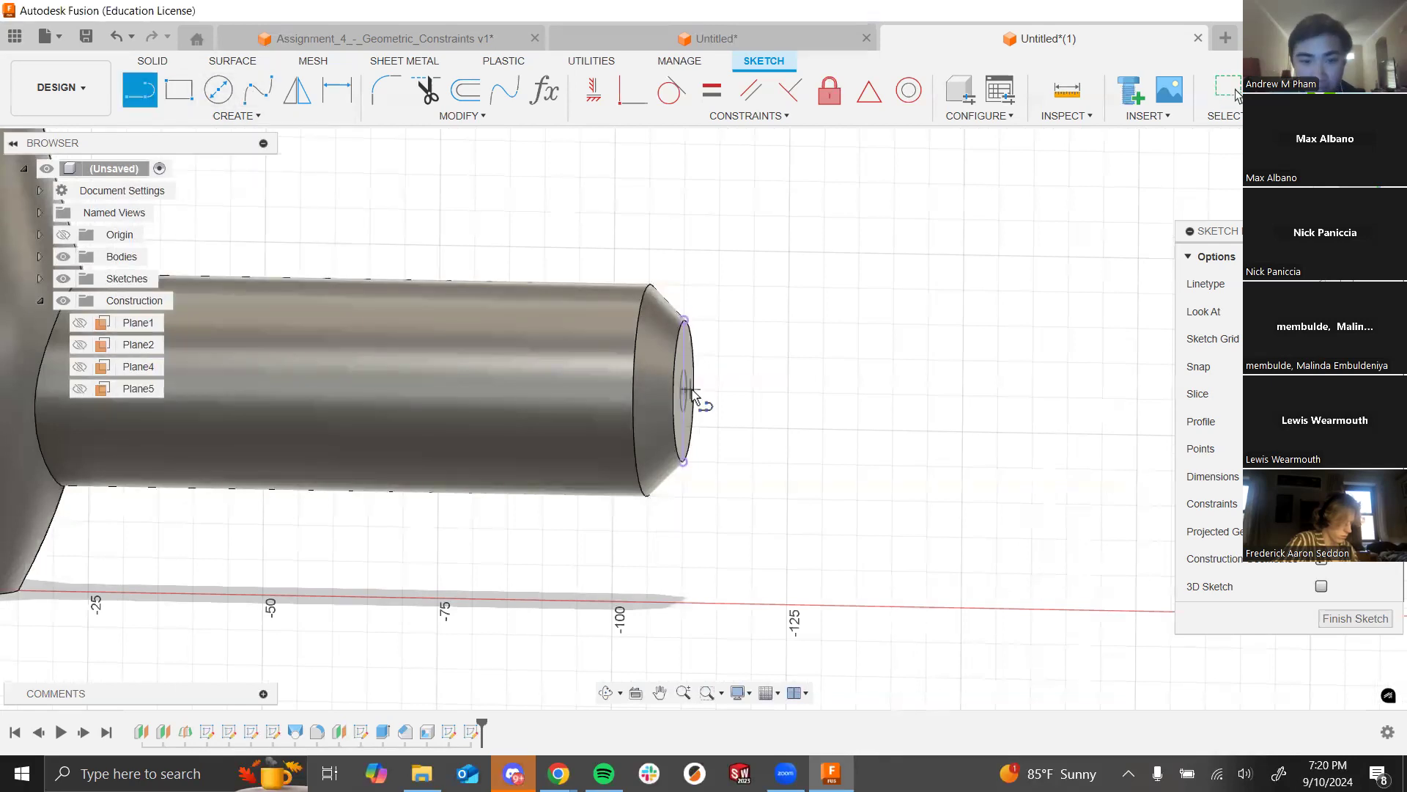
scroll(689, 396, up, 3)
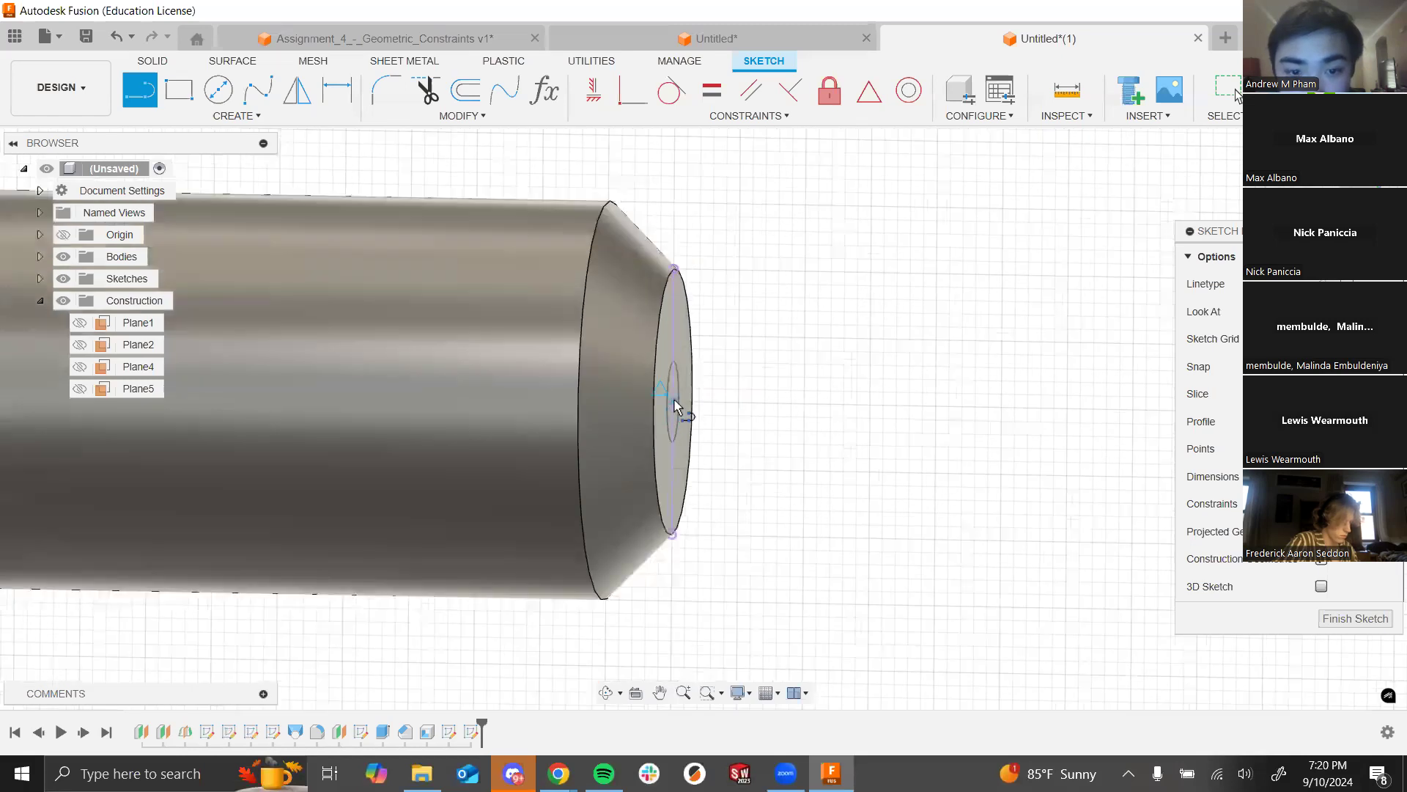
click(673, 403)
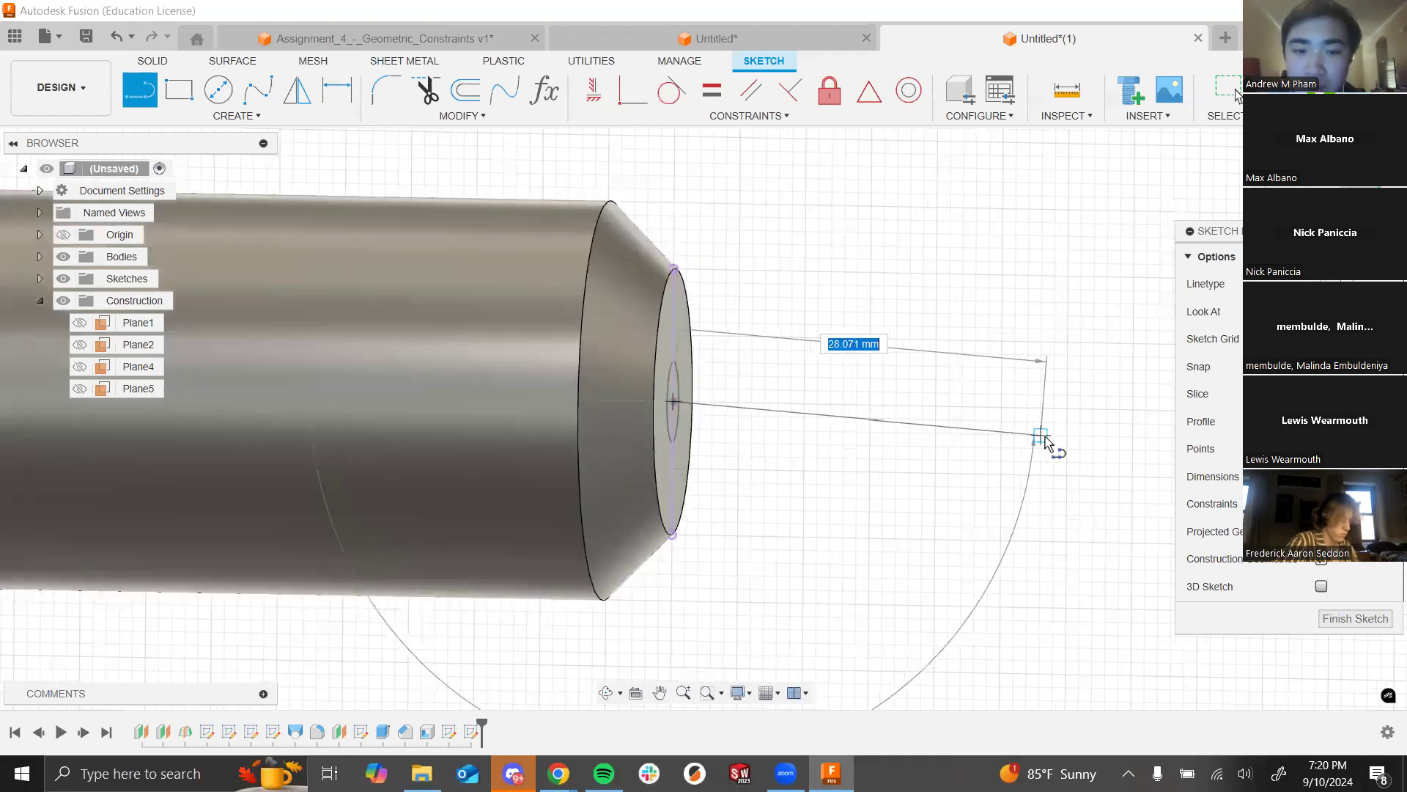
click(1027, 580)
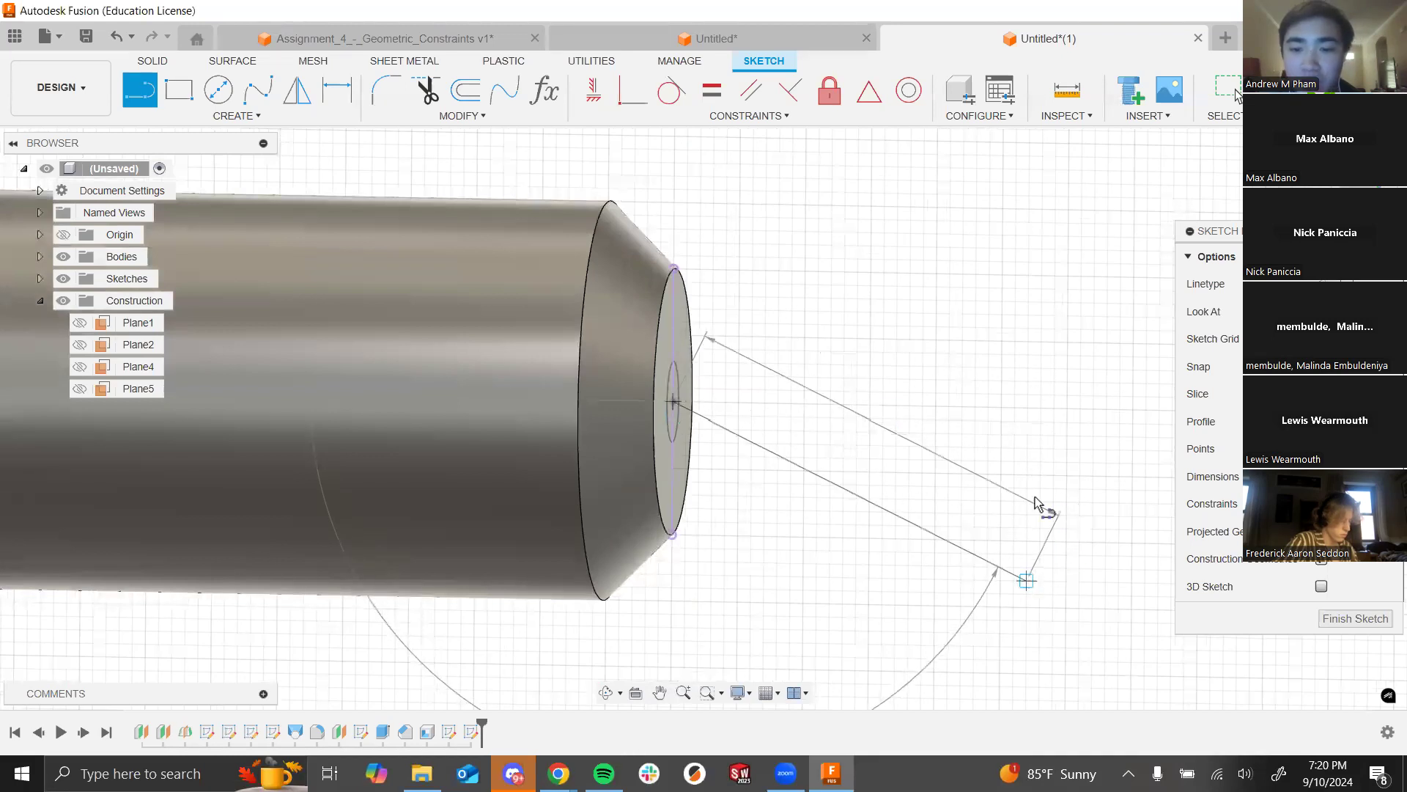
key(Escape)
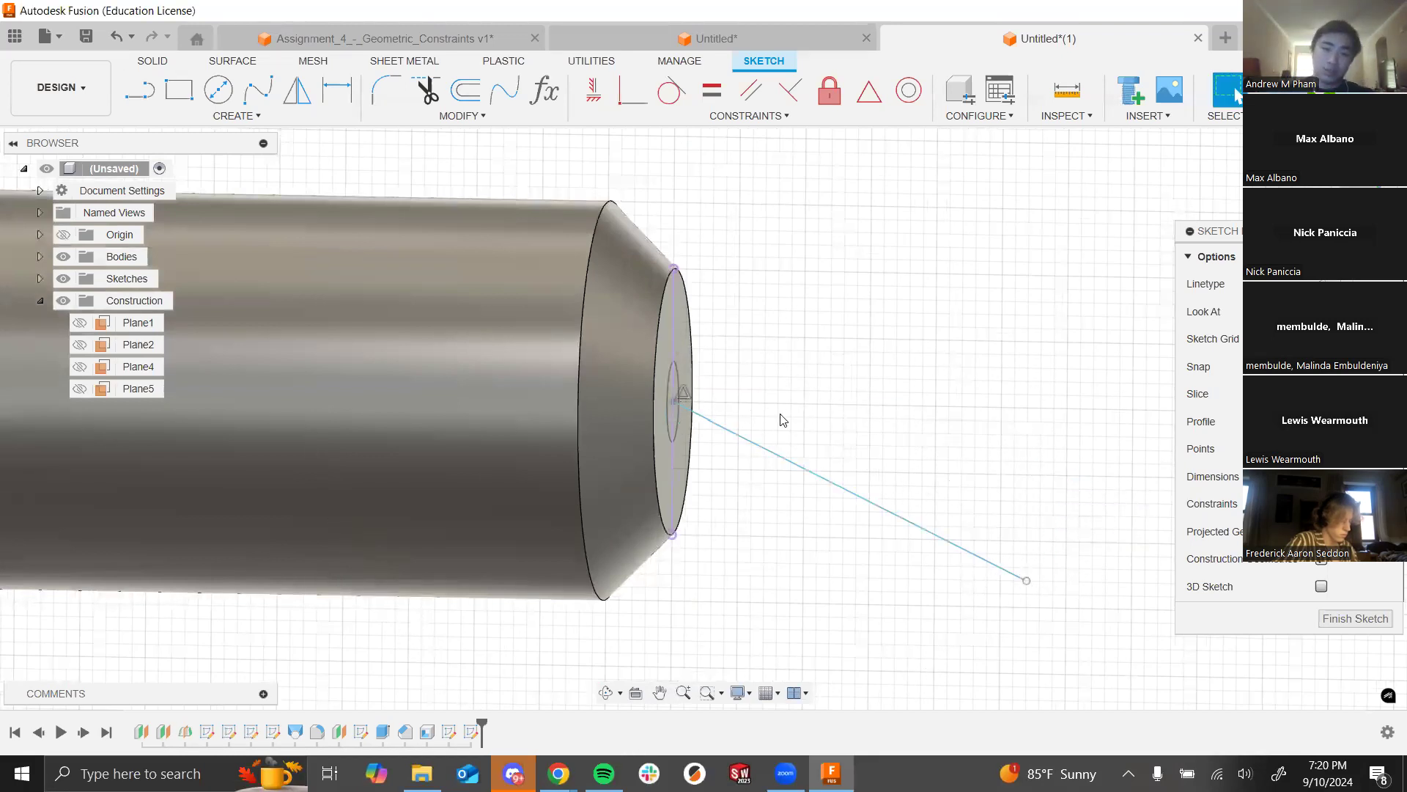
Step: Constrain the new line perpendicular to the projected tip circle
scroll(785, 428, down, 4)
scroll(788, 433, up, 2)
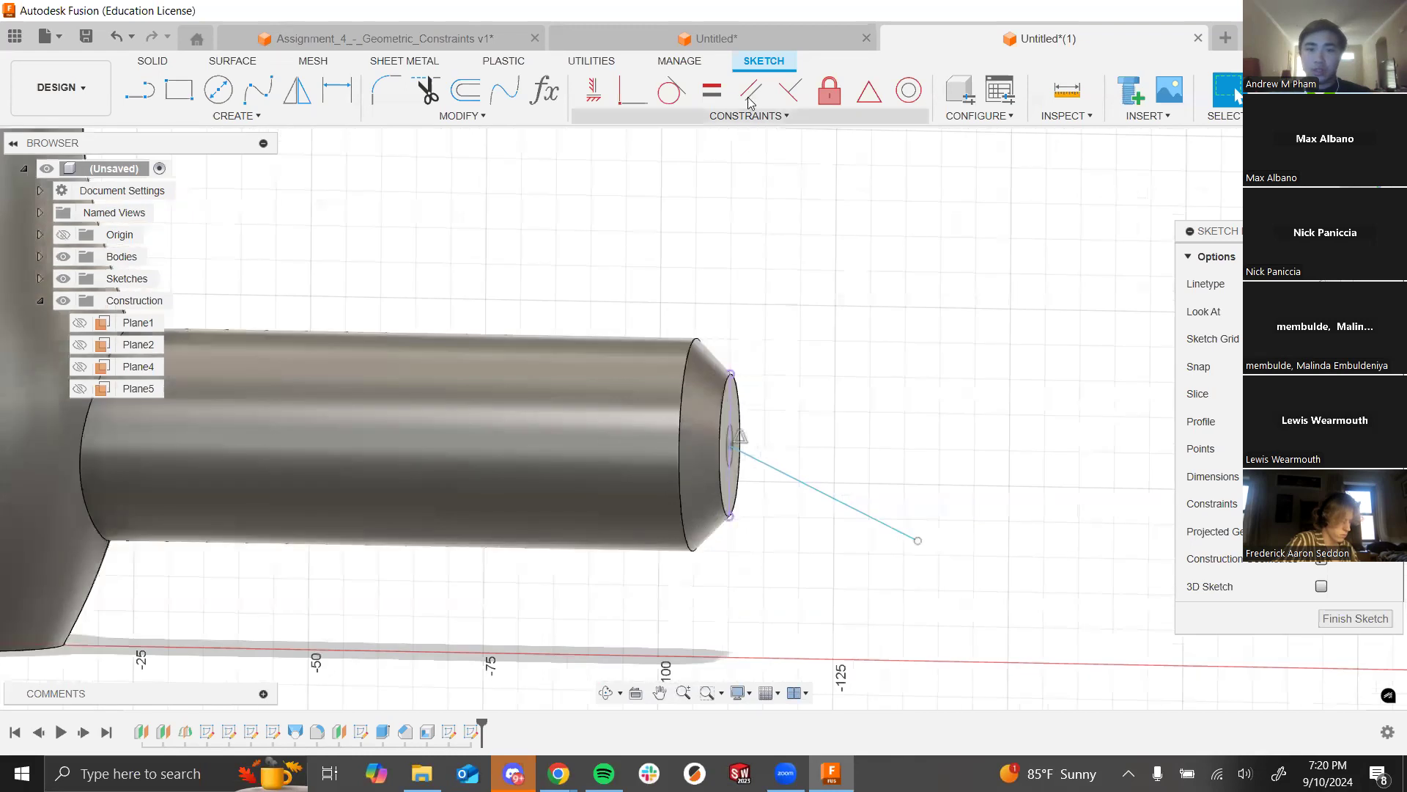
click(789, 90)
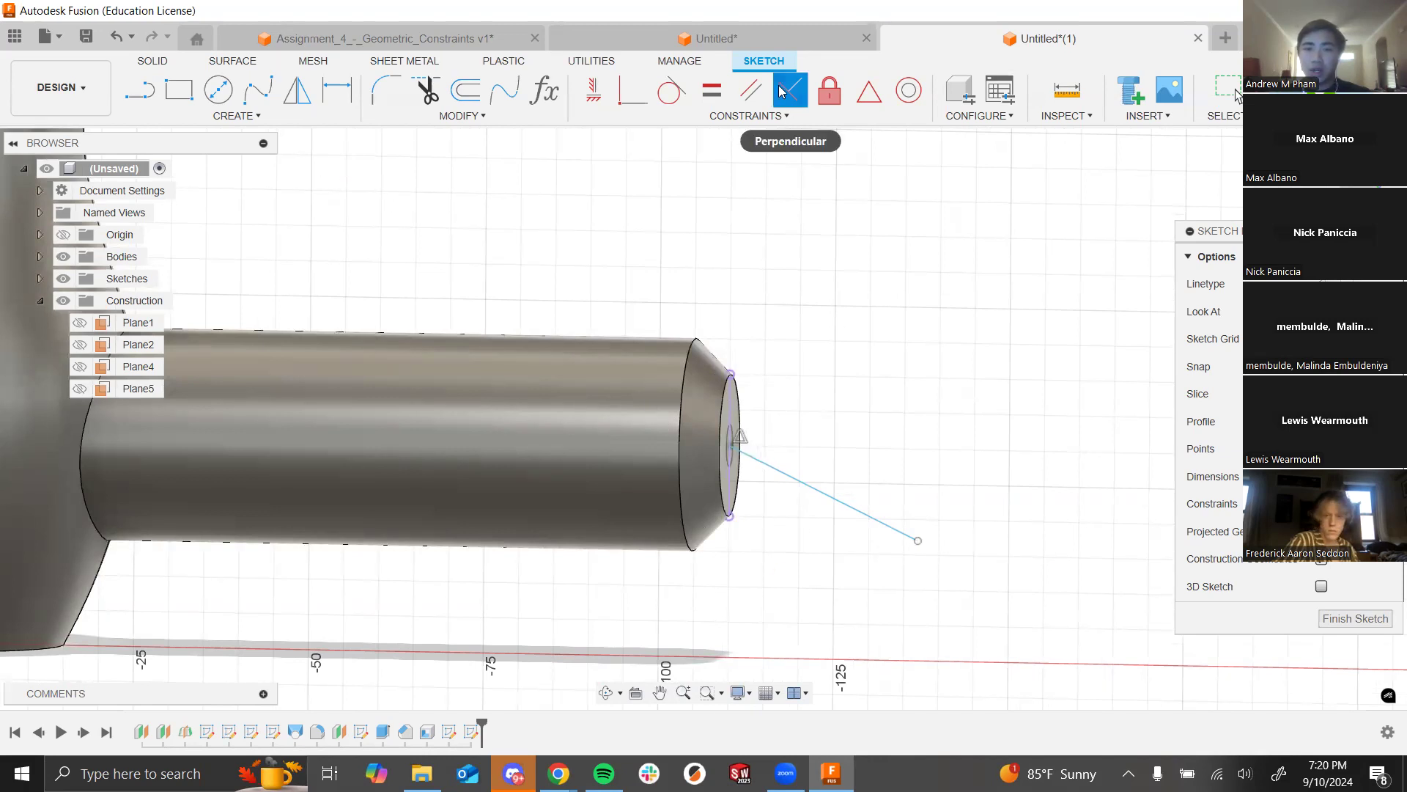
click(790, 478)
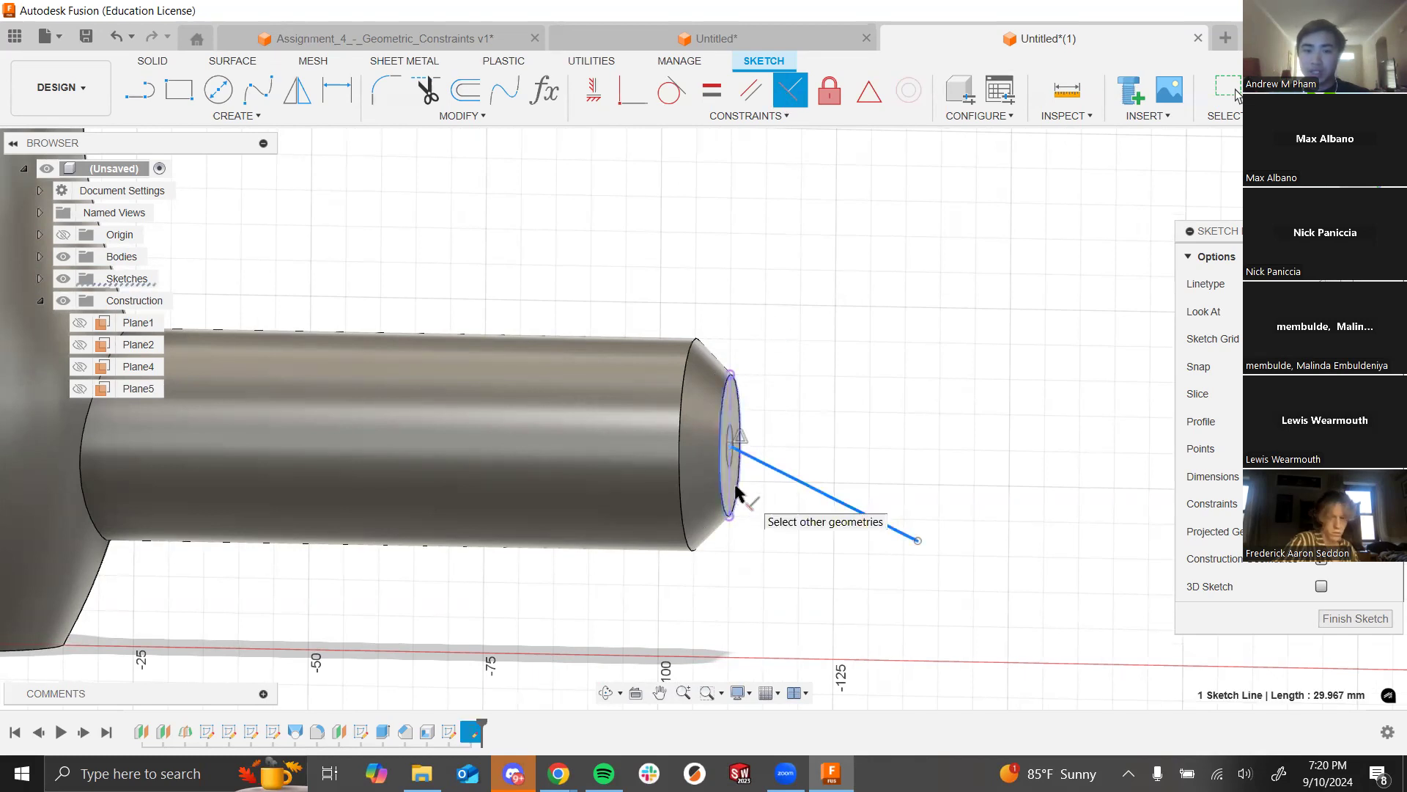
click(734, 497)
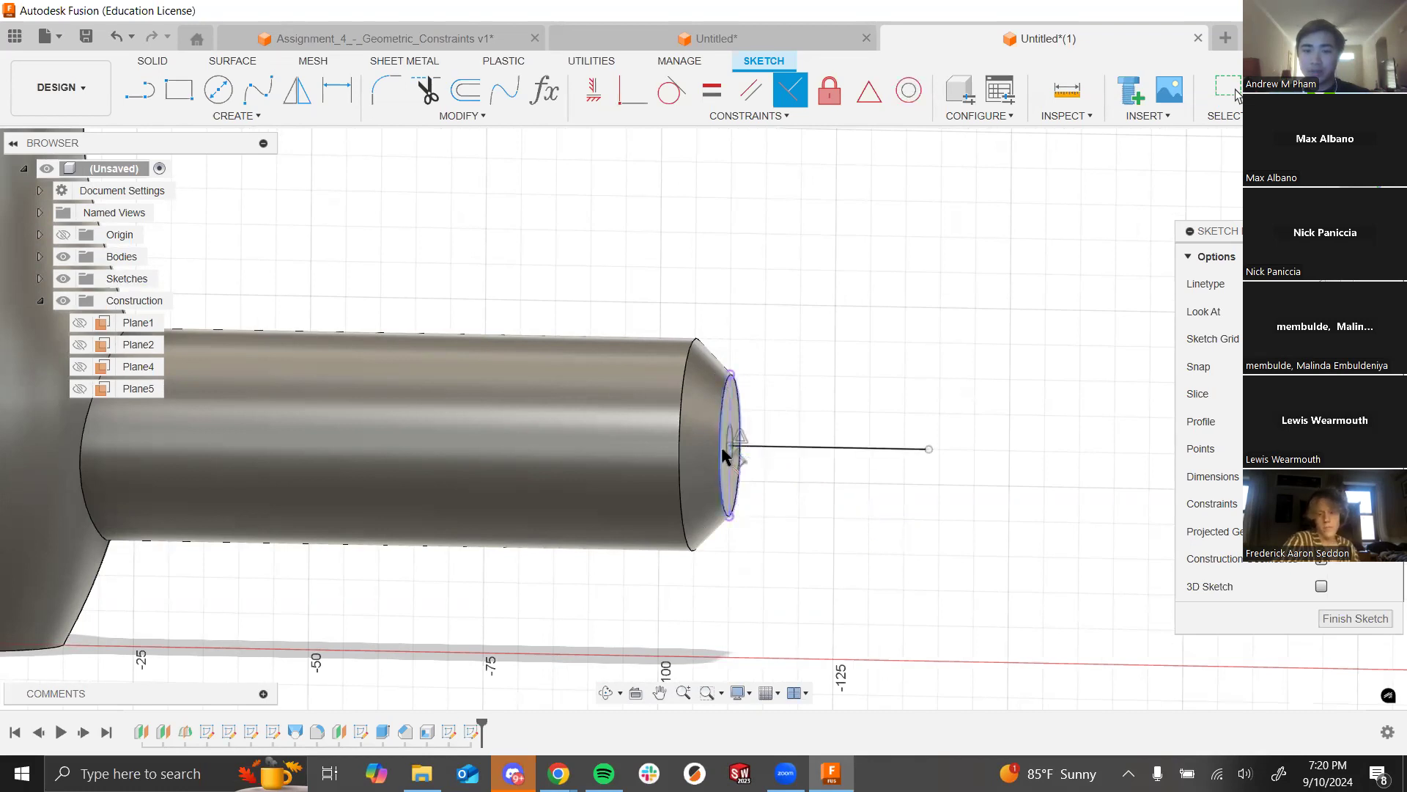
Step: Draw a wavy fit-point spline from the line's outer end through several wave points
click(252, 96)
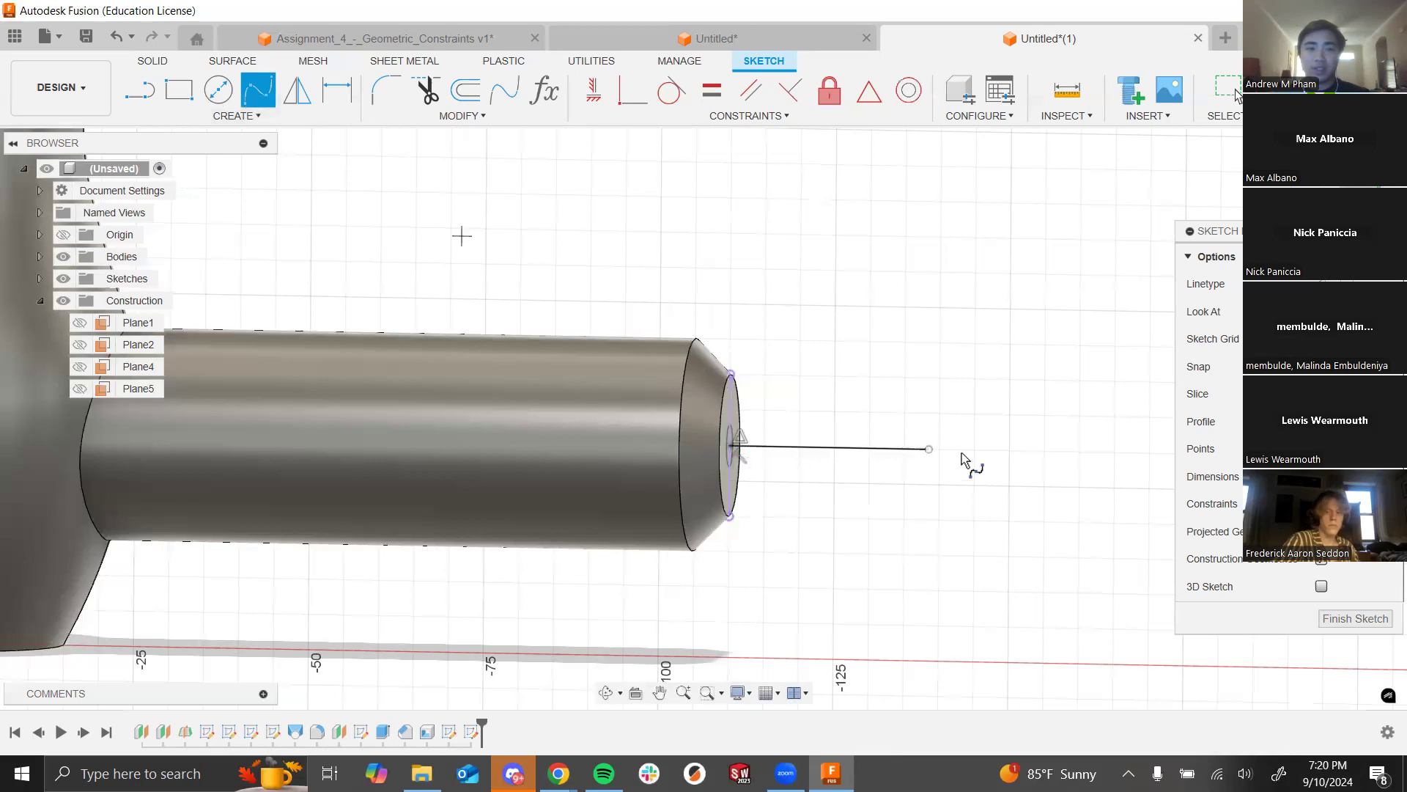
scroll(530, 286, down, 3)
scroll(740, 465, down, 2)
scroll(755, 439, up, 4)
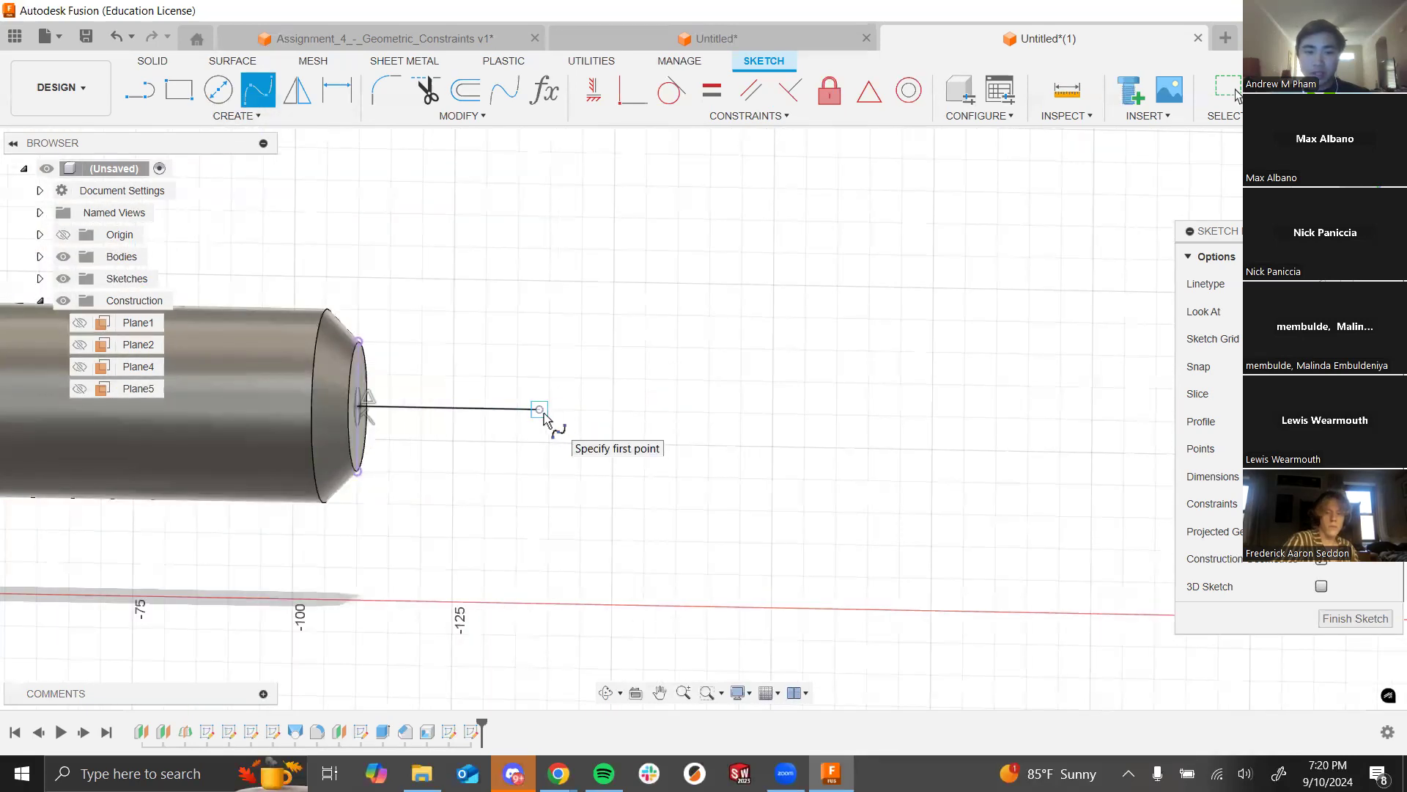
click(541, 409)
click(629, 523)
click(783, 318)
click(952, 456)
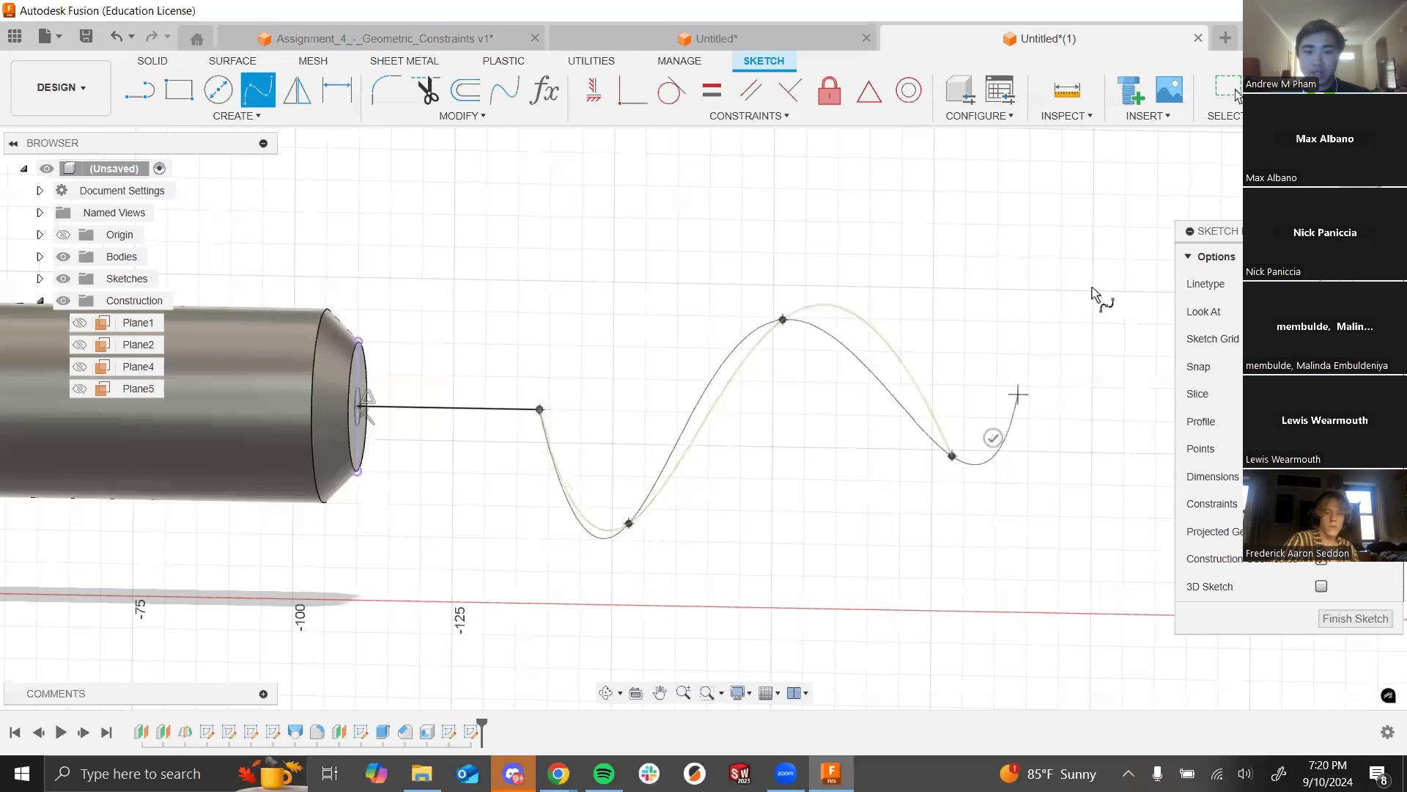
click(1049, 346)
click(1101, 438)
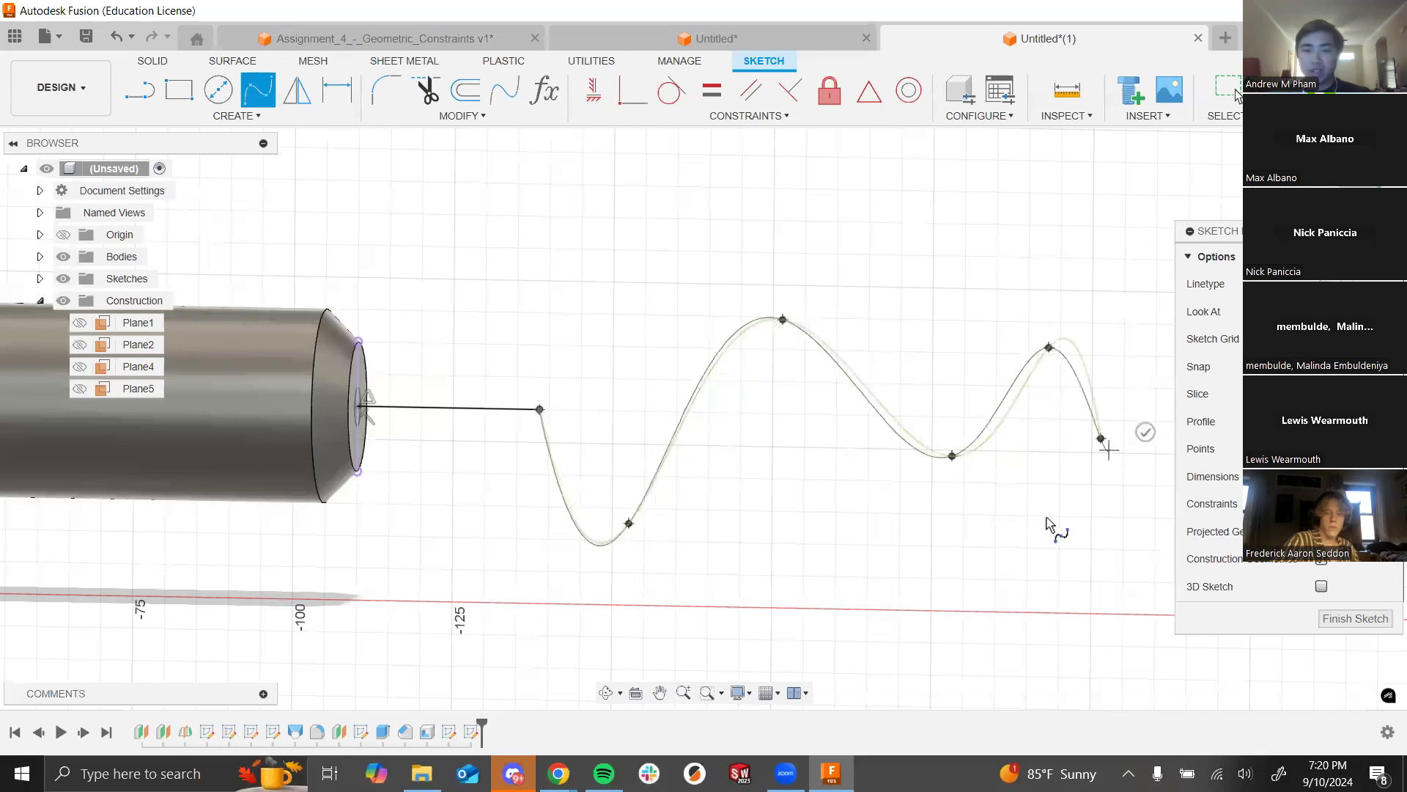
click(1146, 432)
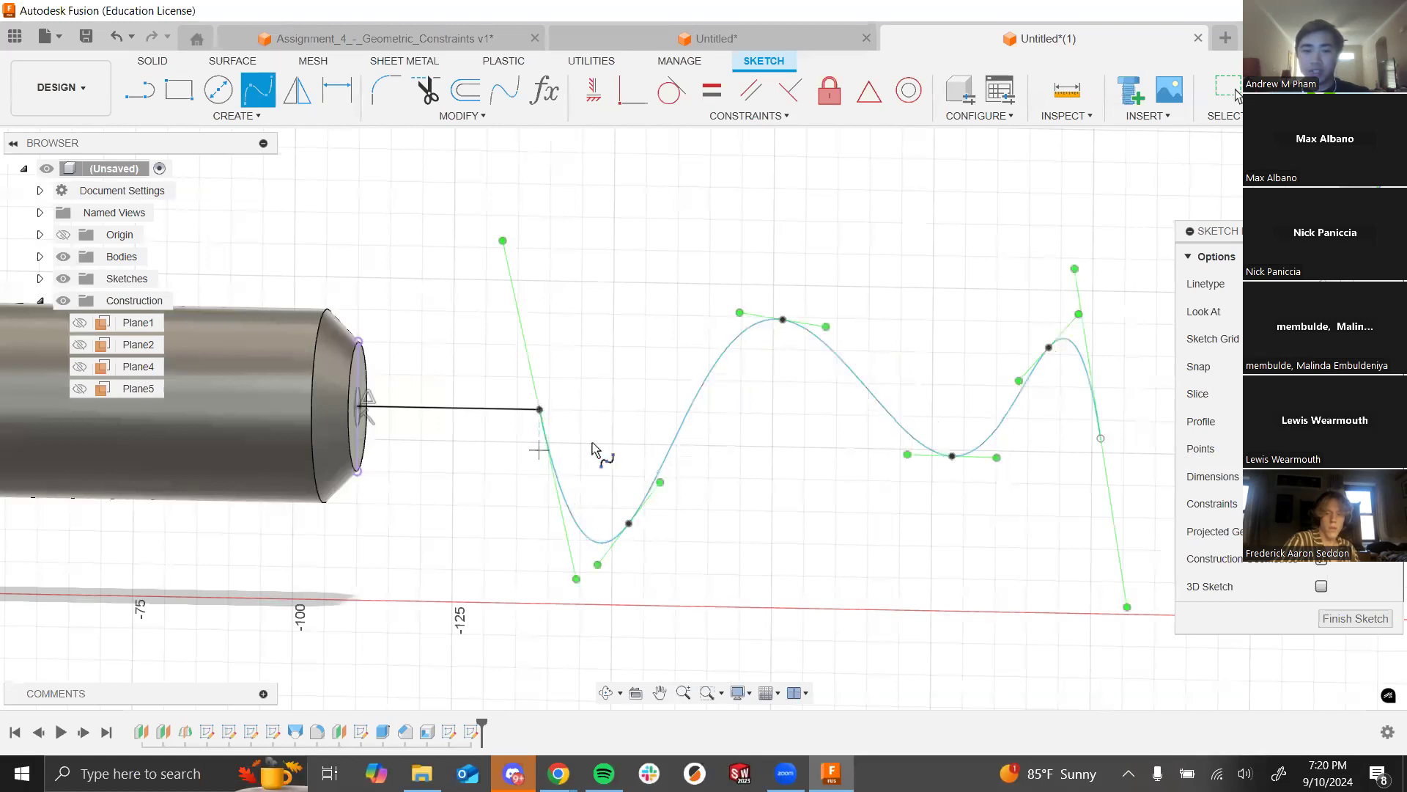
key(Escape)
Step: Make the wavy spline tangent to the straight line at the barrel tip
scroll(535, 408, up, 2)
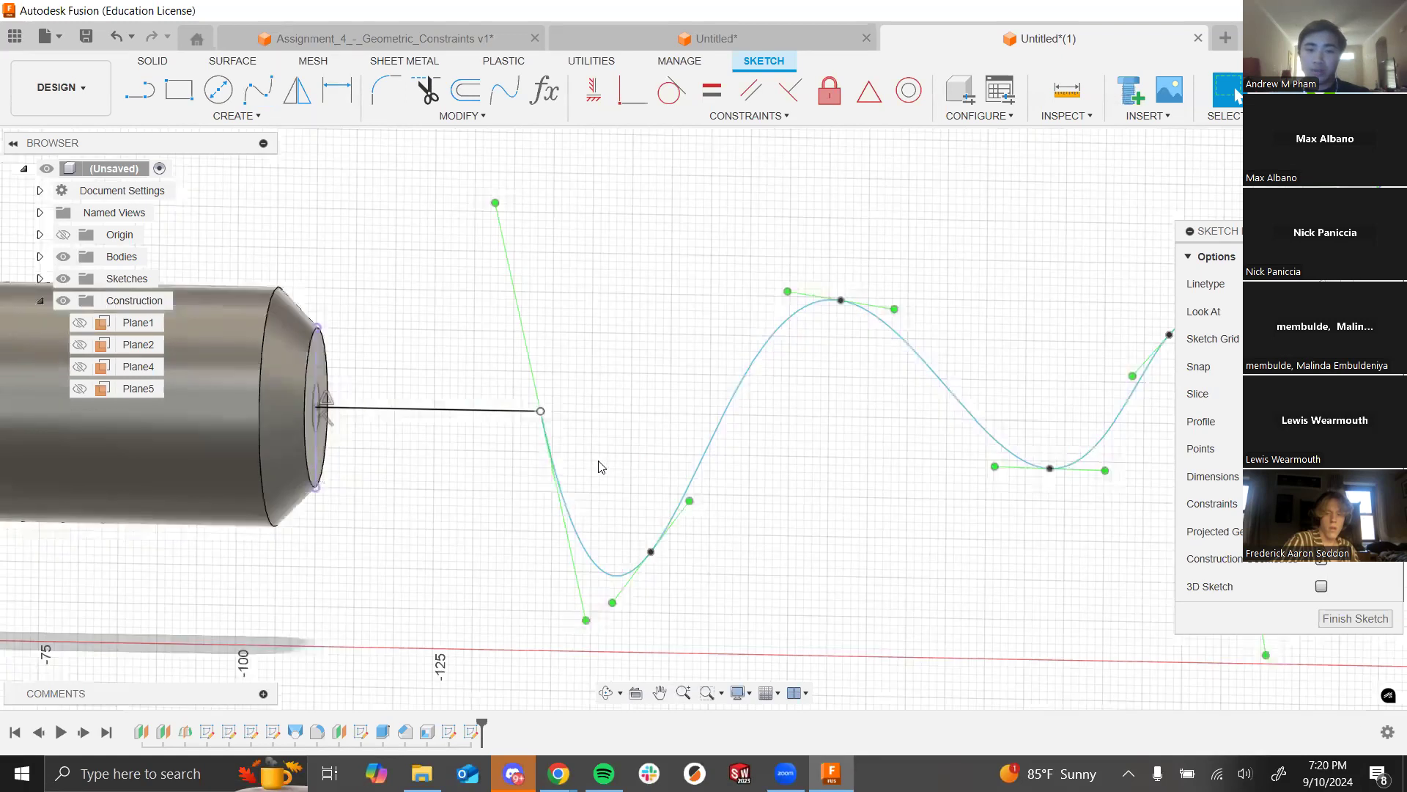
scroll(504, 397, up, 1)
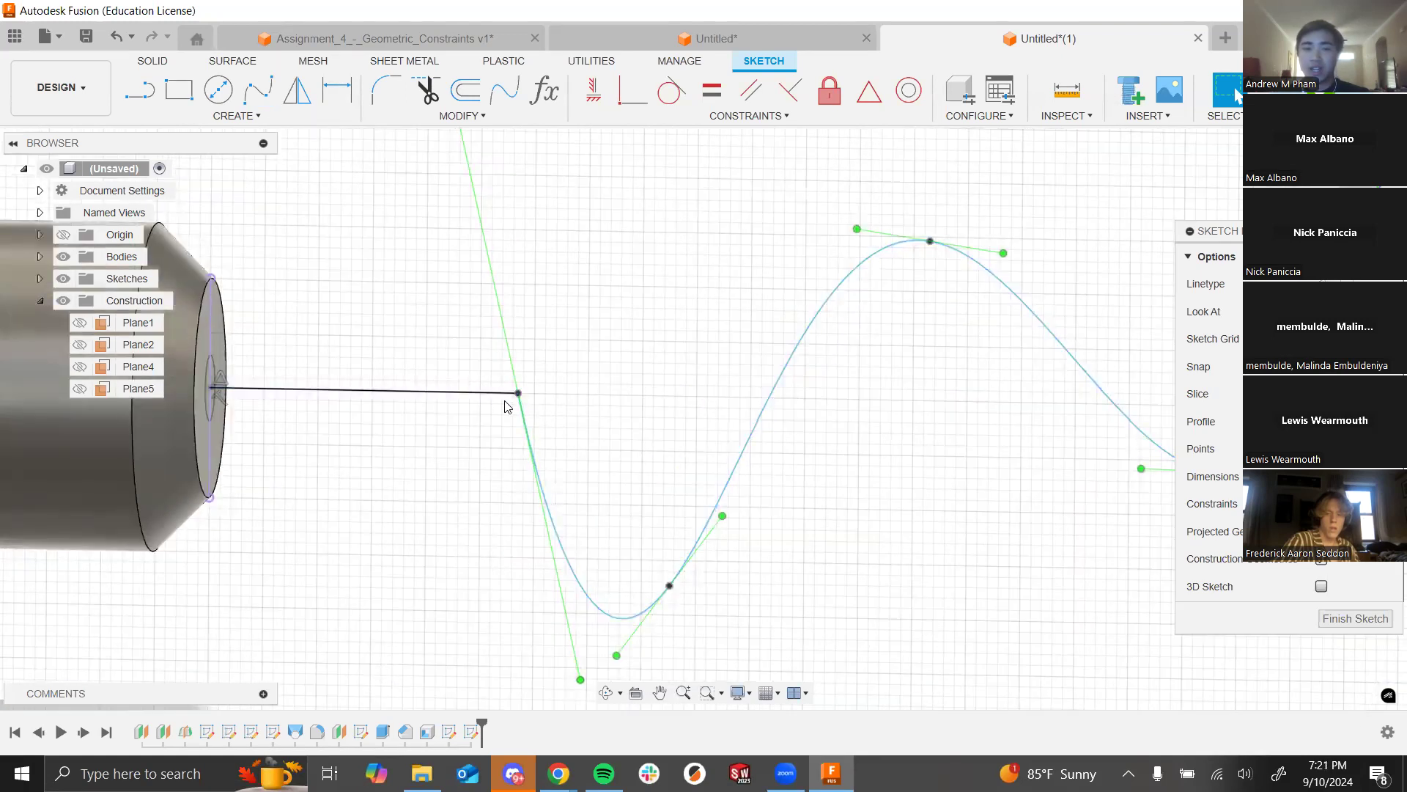
click(466, 400)
shift+click(565, 559)
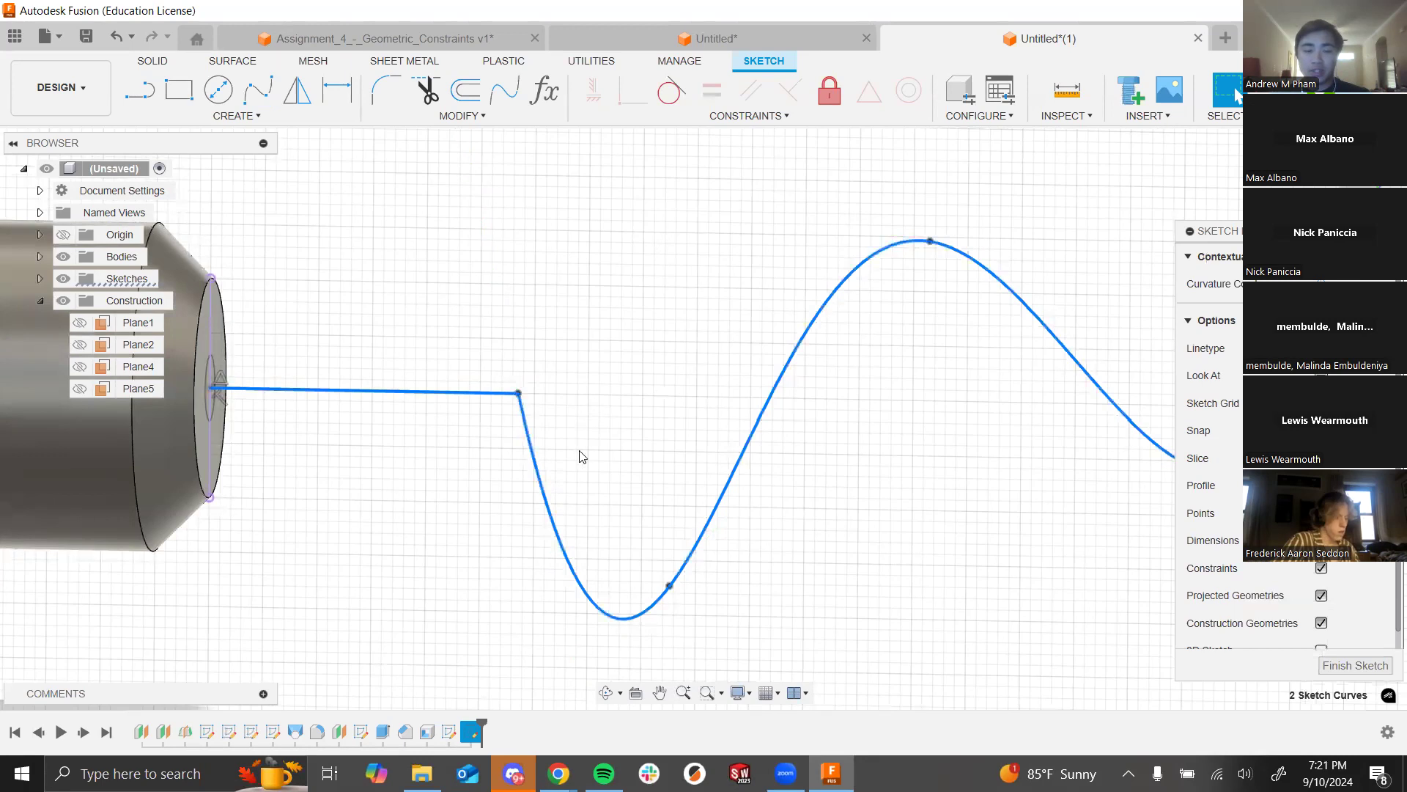
click(672, 90)
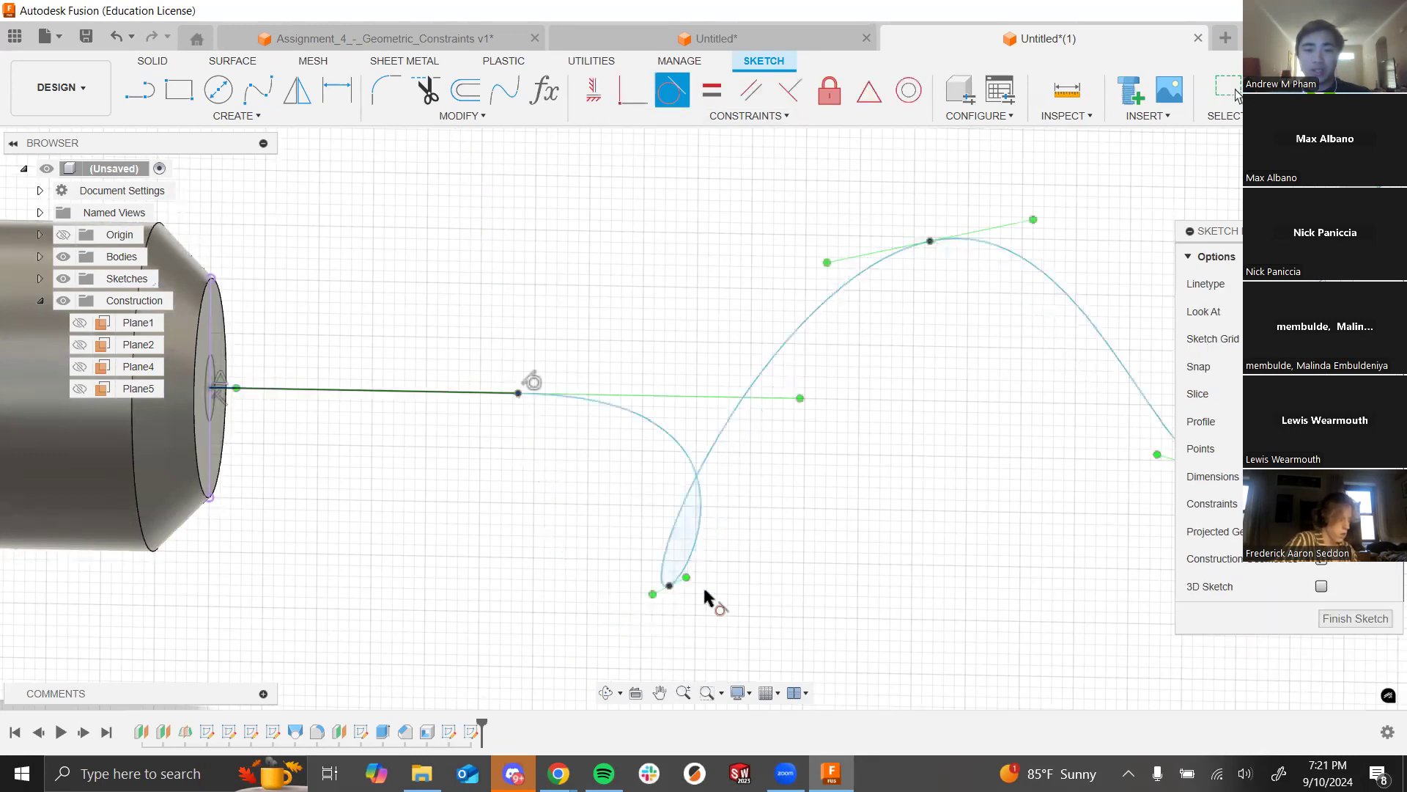
key(Escape)
Step: Drag the spline's fit points and end point to smooth the cord's wave
mouse_move(748, 552)
mouse_down()
mouse_move(782, 501)
mouse_move(798, 322)
mouse_up()
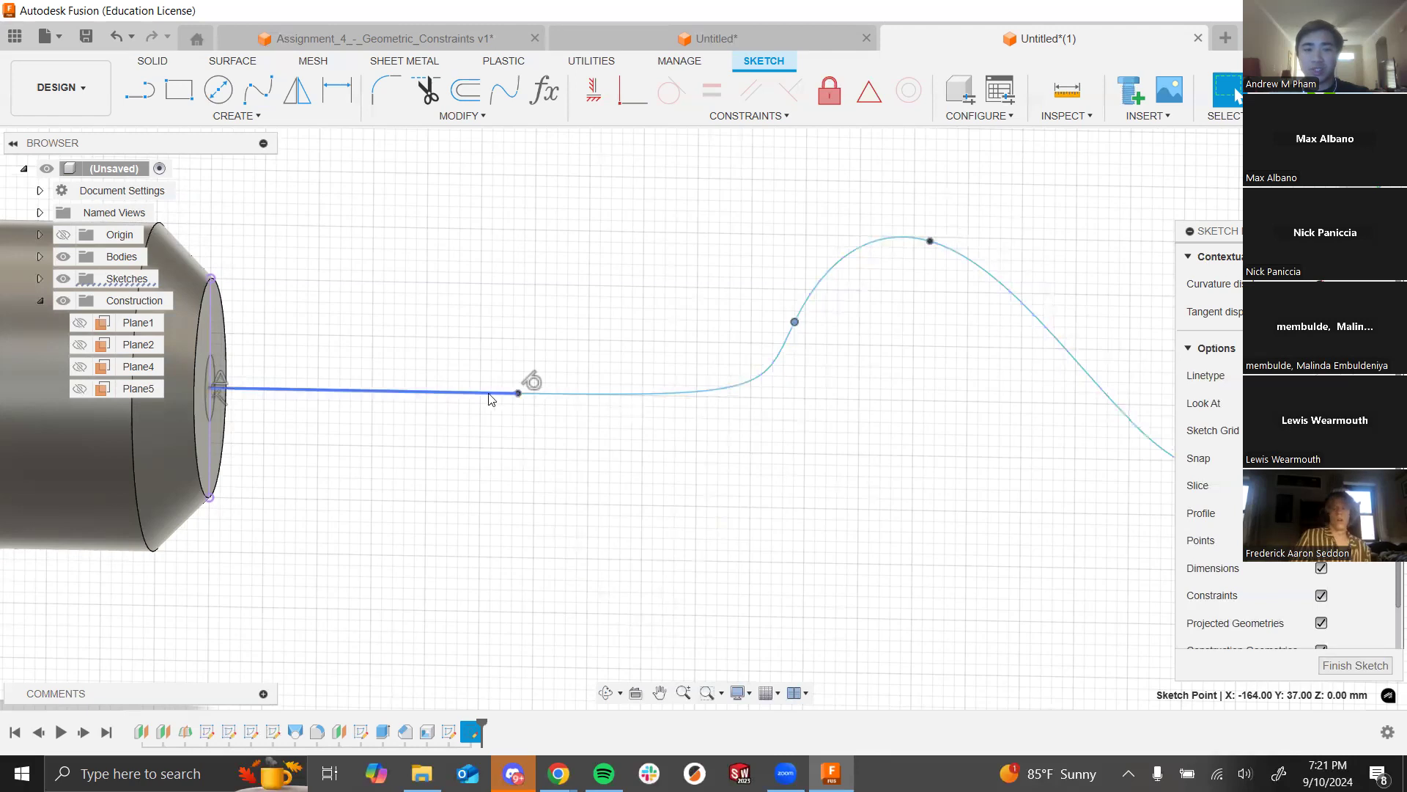
drag(795, 323, 701, 299)
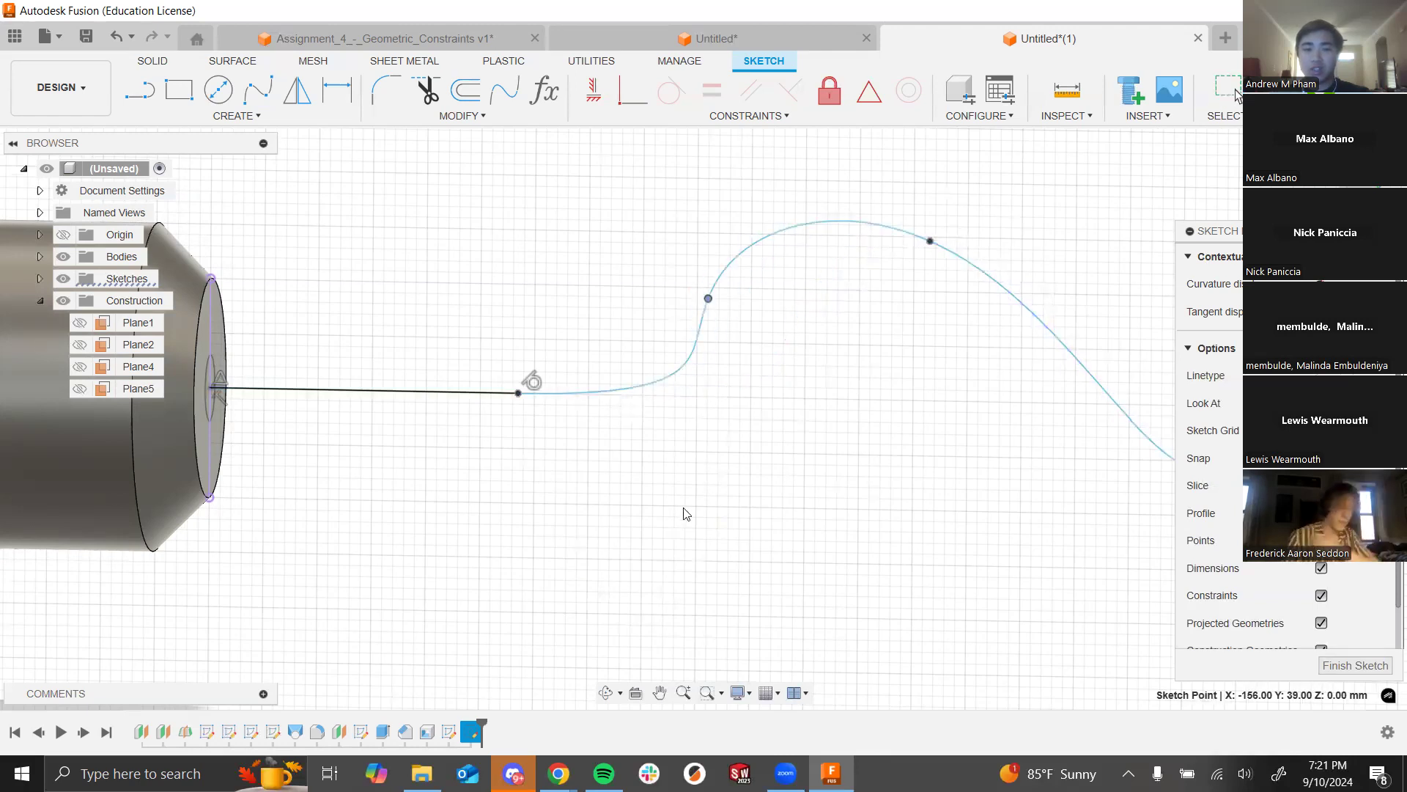
scroll(751, 569, down, 4)
scroll(792, 481, up, 1)
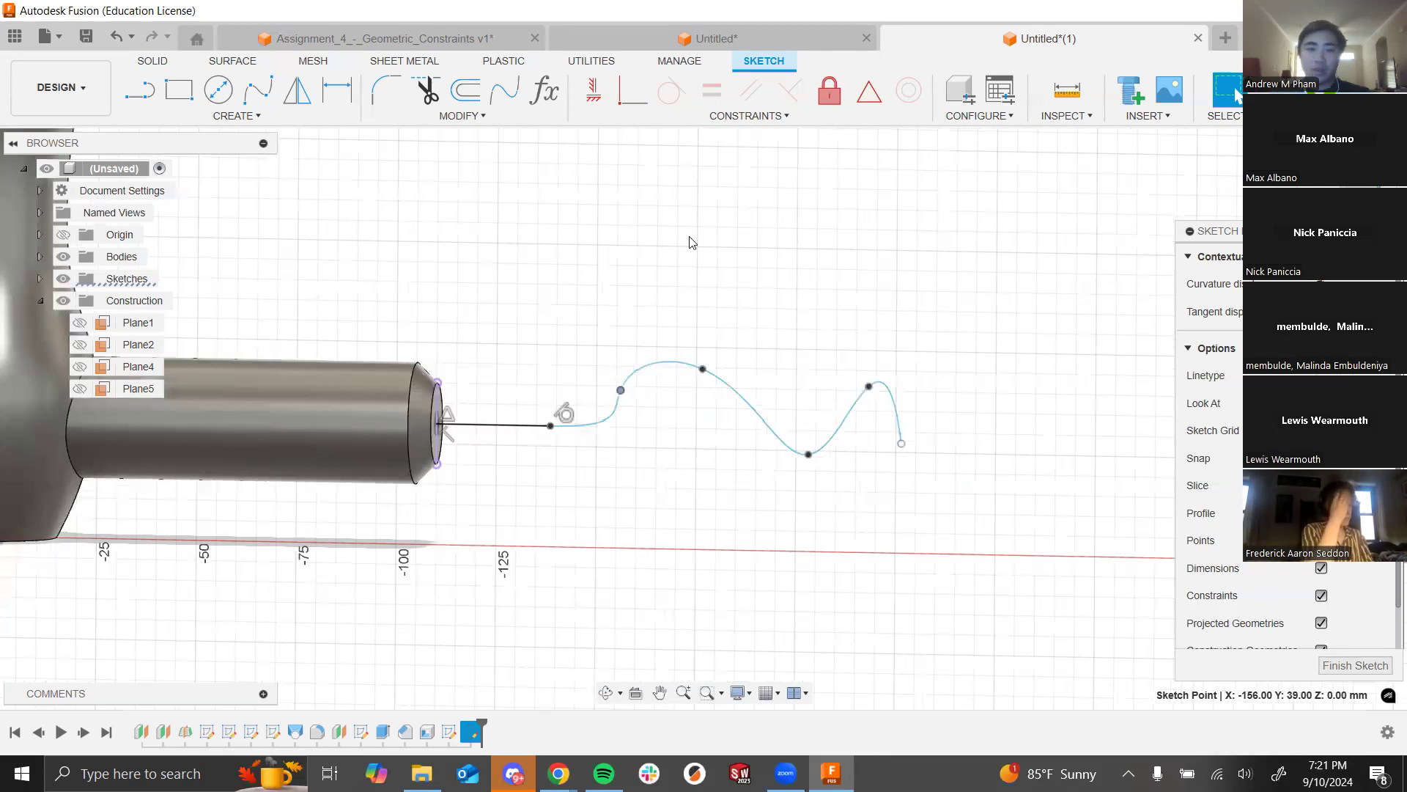
drag(901, 445, 951, 437)
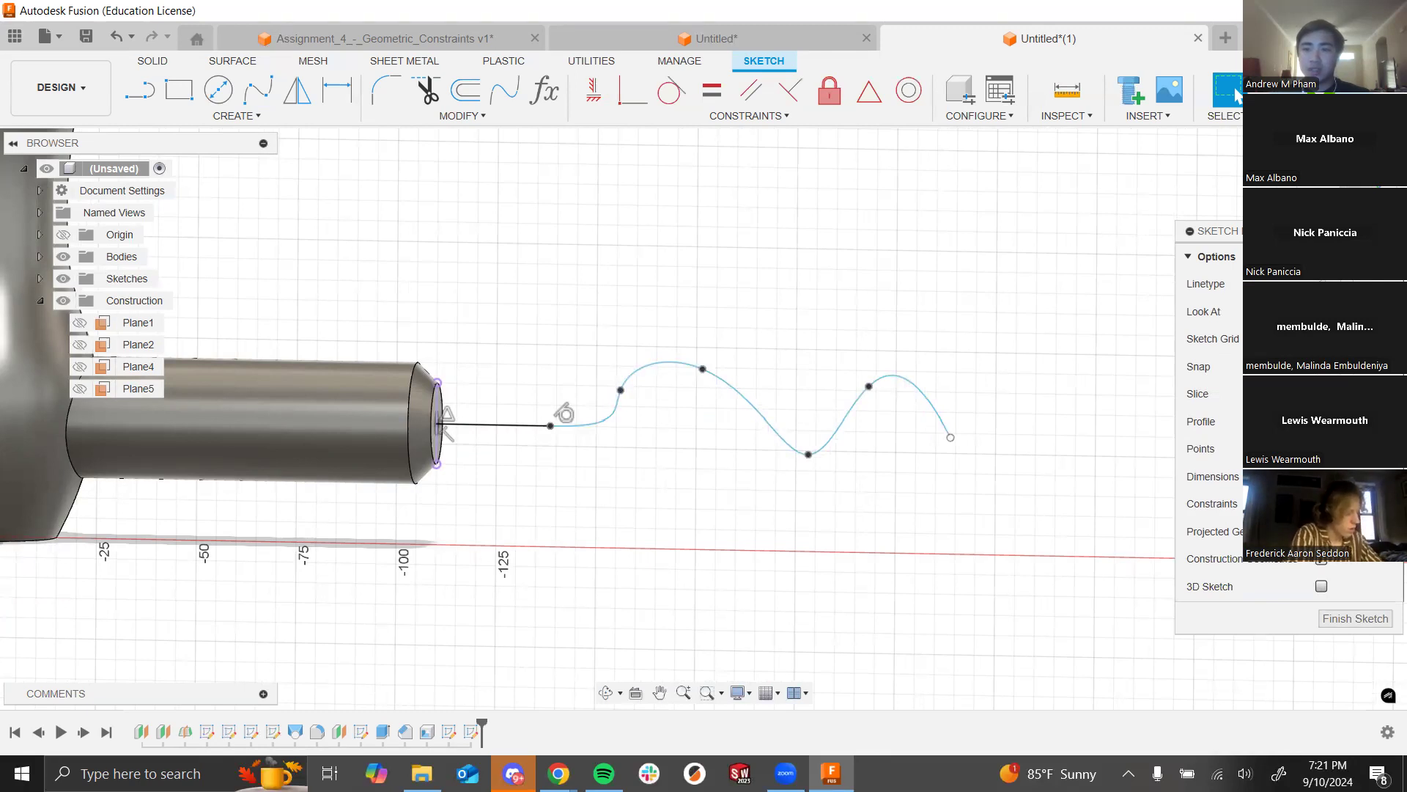
Step: Sweep the 6 mm end-face circle along the straight line and wavy spline into a cord
click(1239, 94)
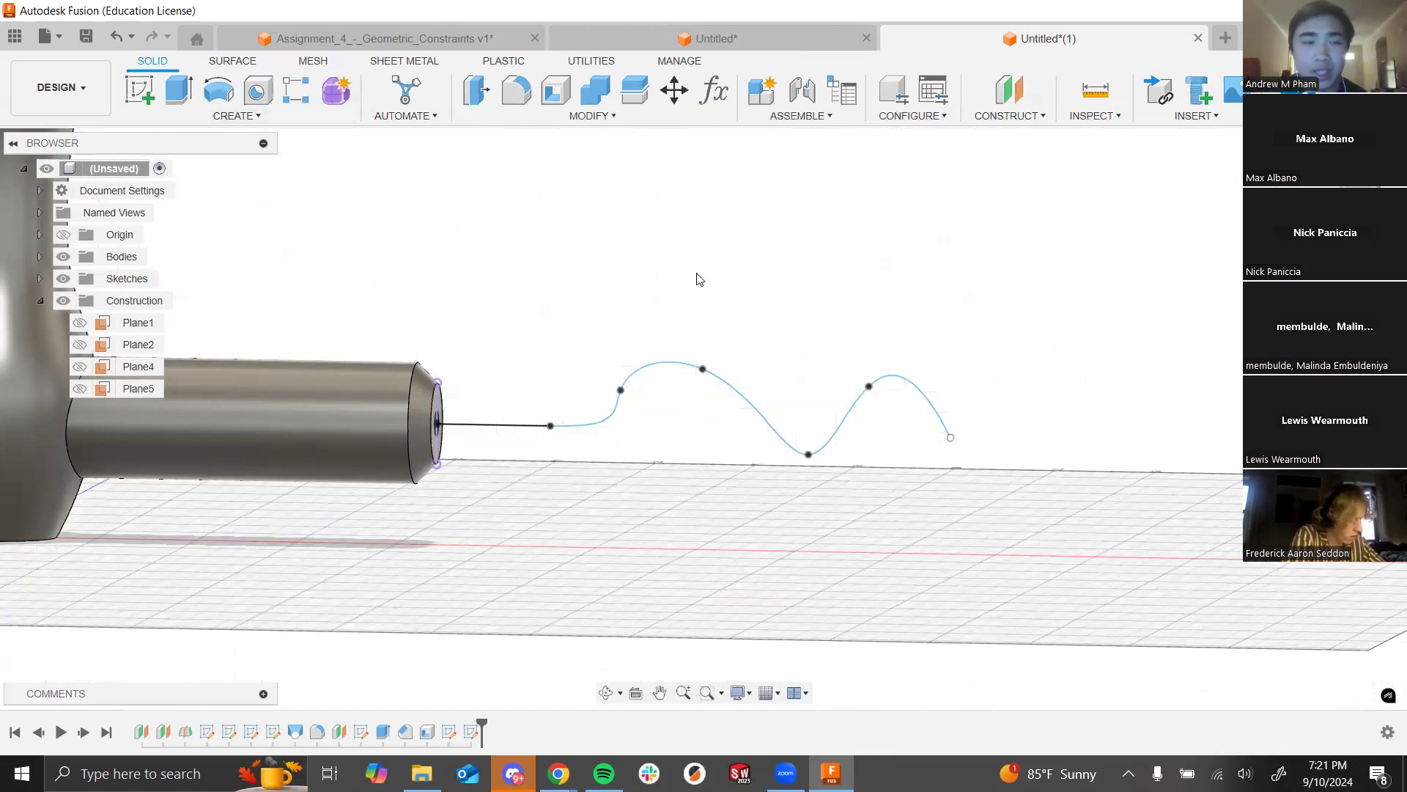
click(275, 118)
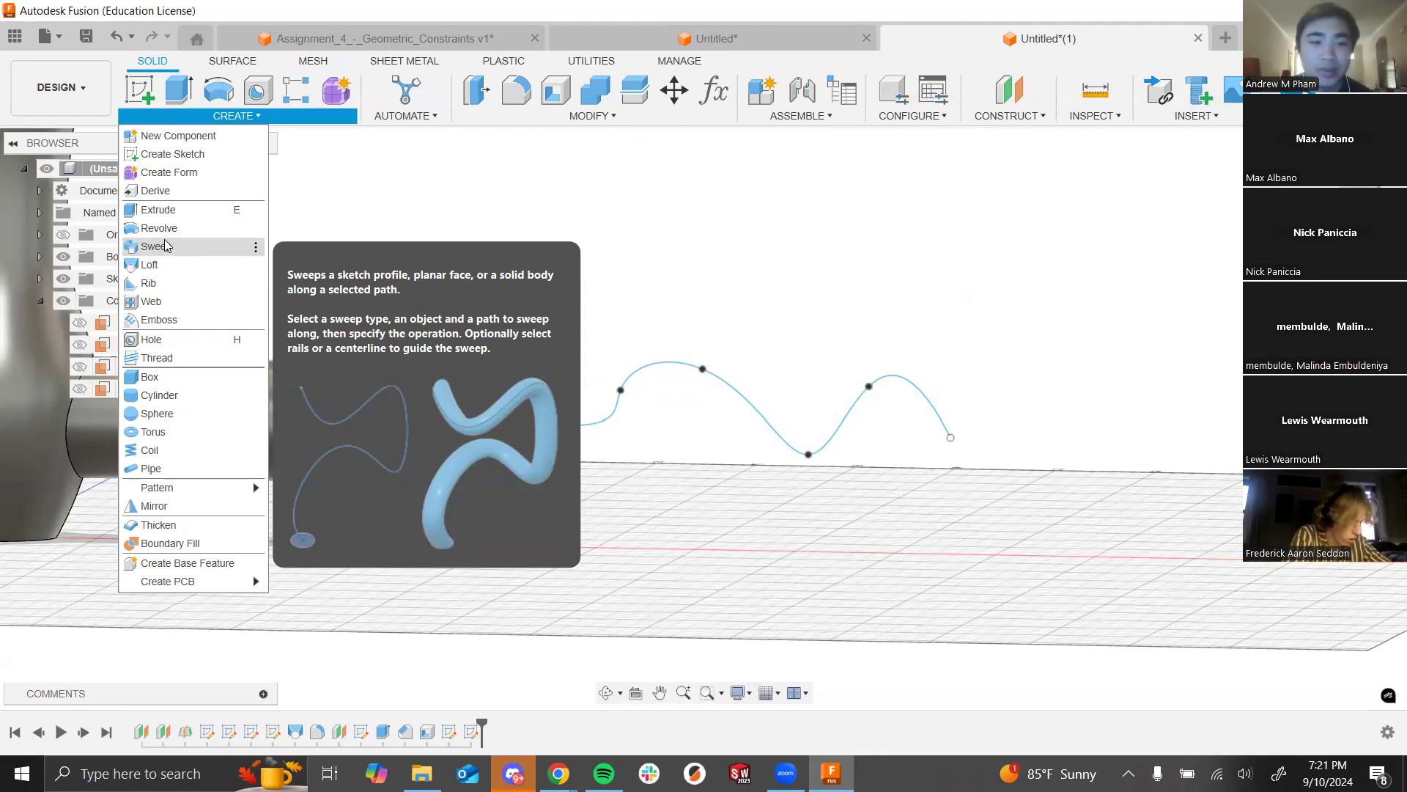
click(168, 246)
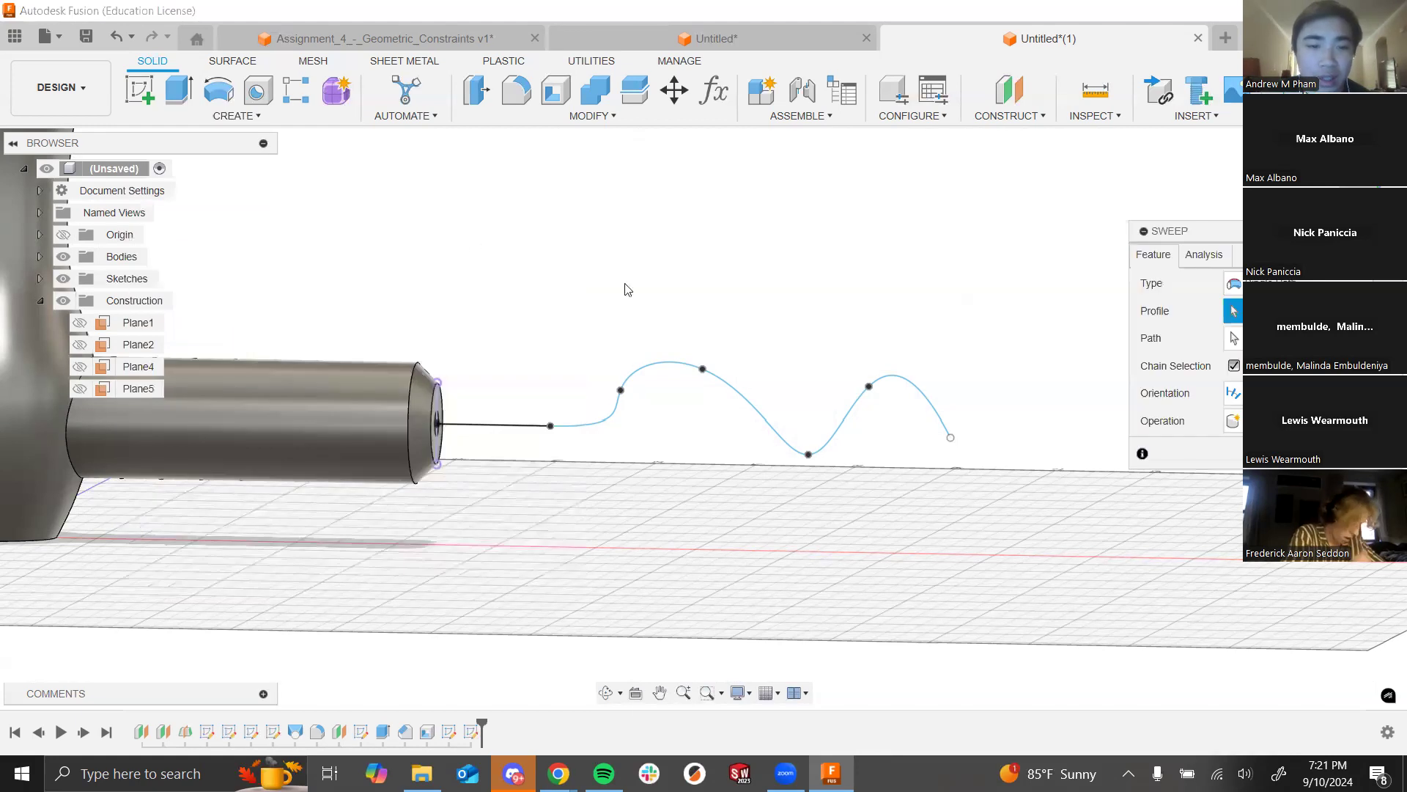
shift+middle_drag(733, 320, 718, 323)
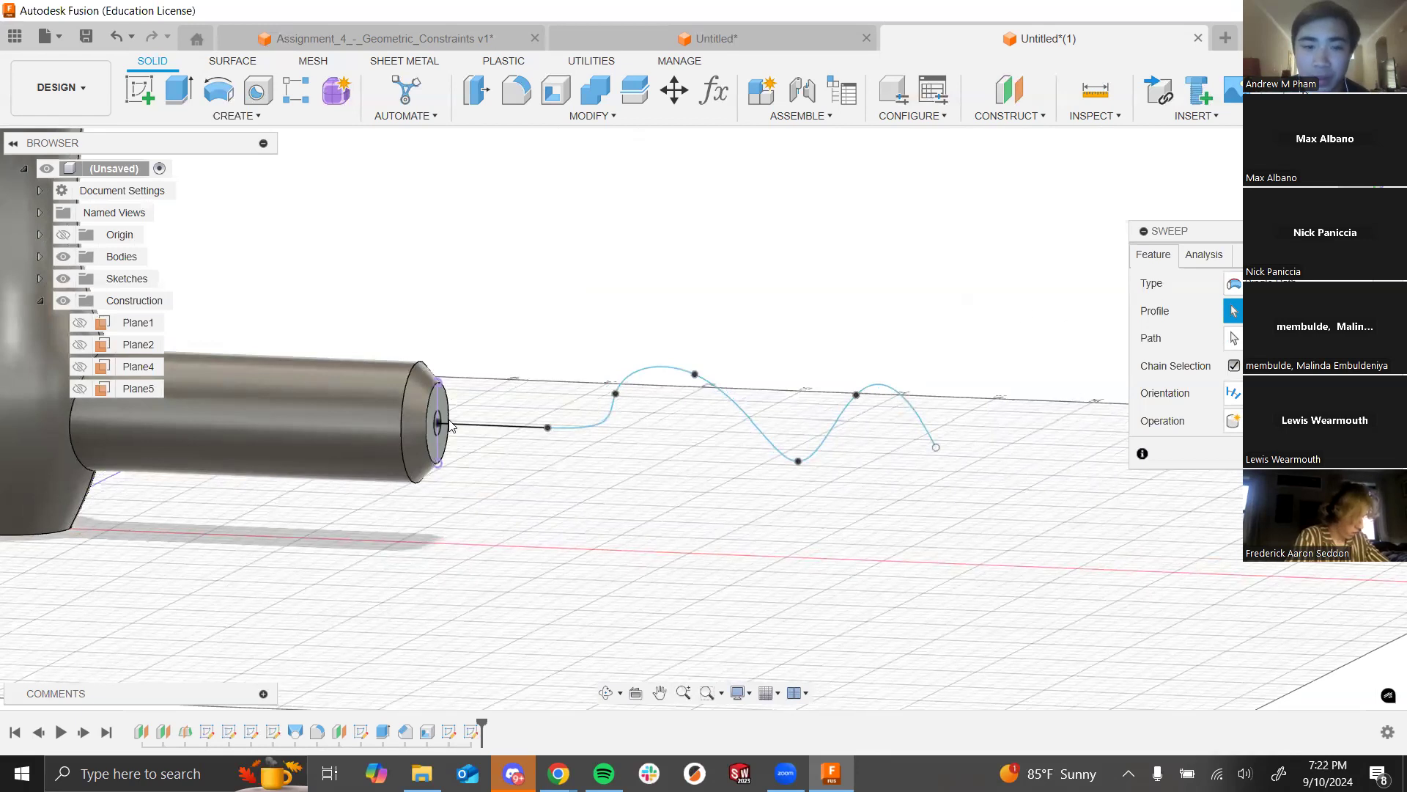
scroll(448, 429, up, 4)
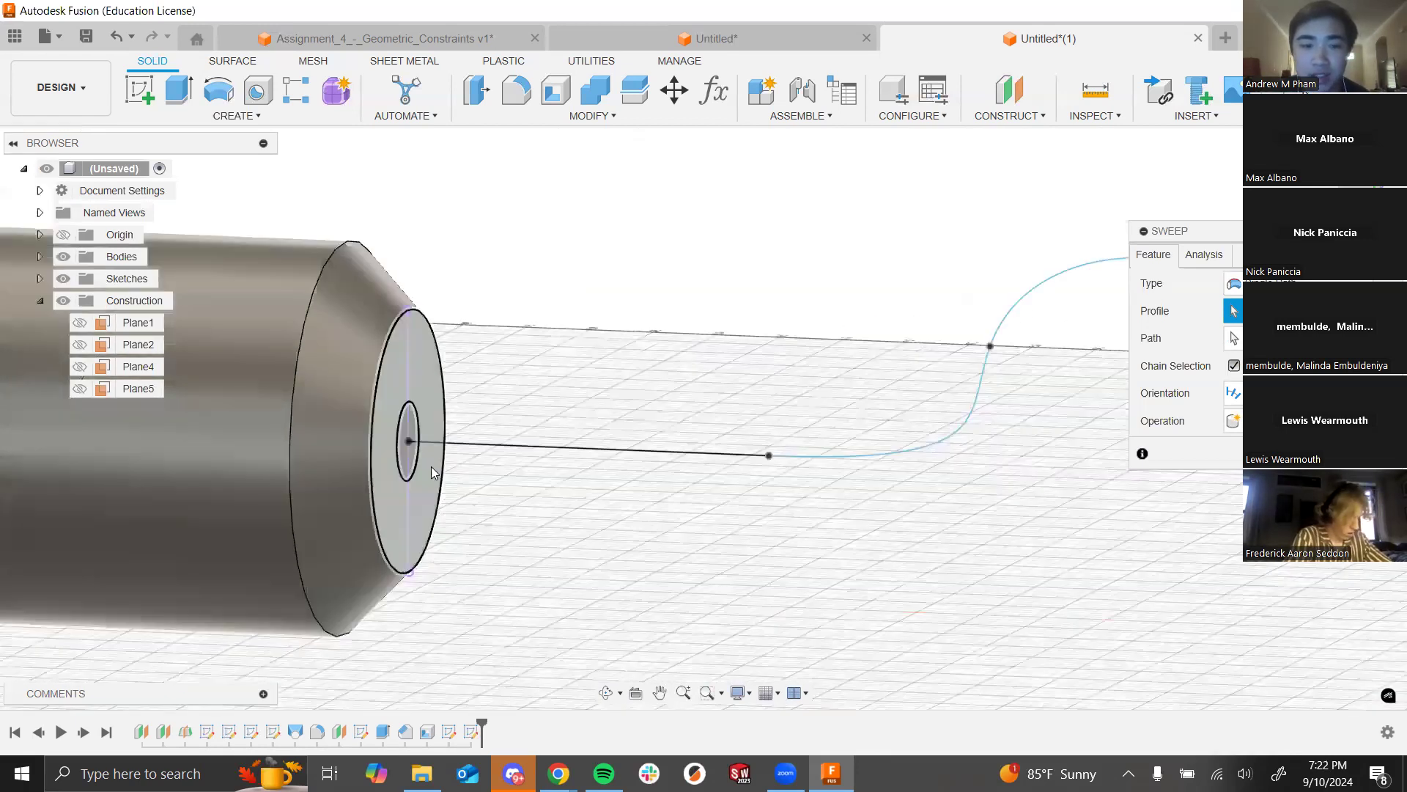
click(403, 462)
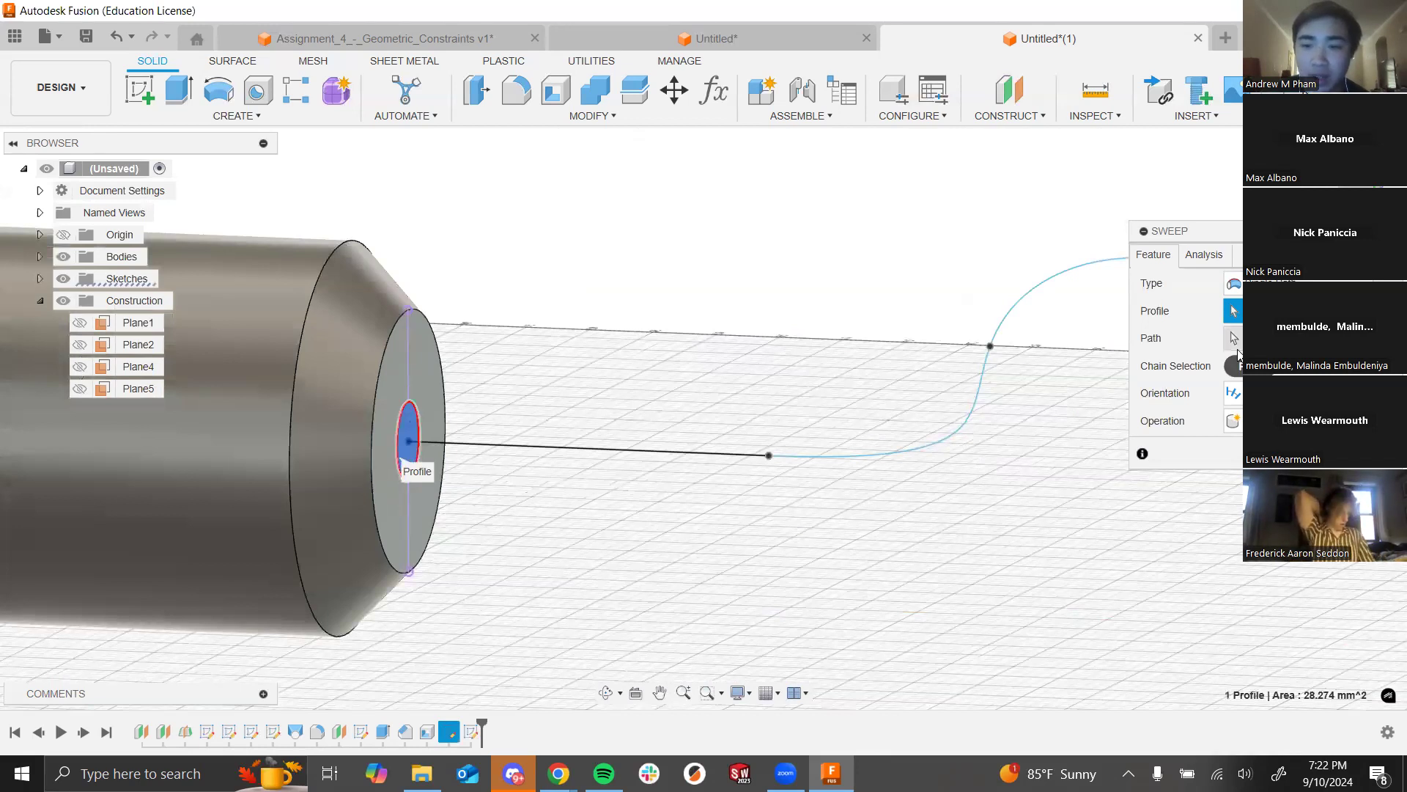
click(1236, 342)
click(759, 455)
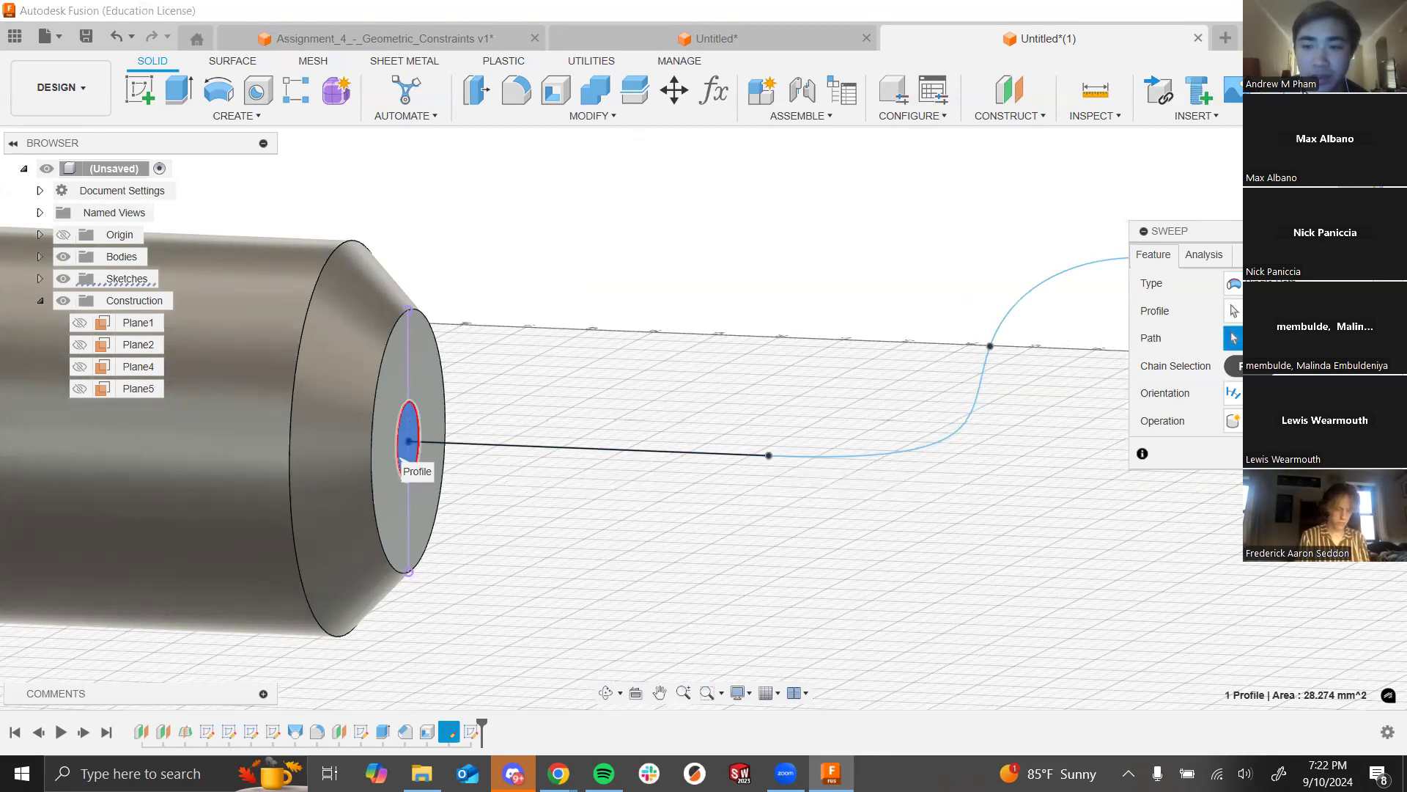
click(736, 453)
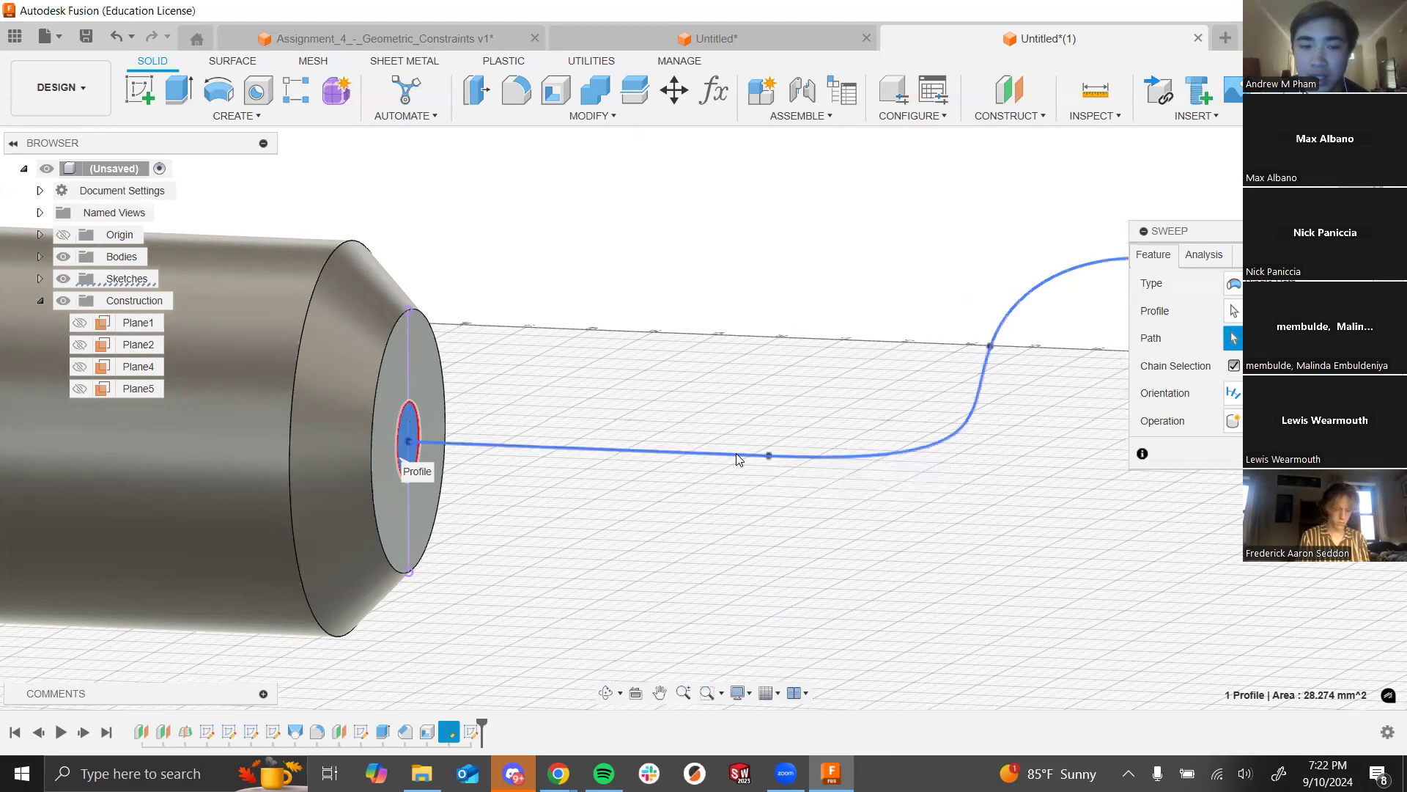
scroll(621, 318, down, 6)
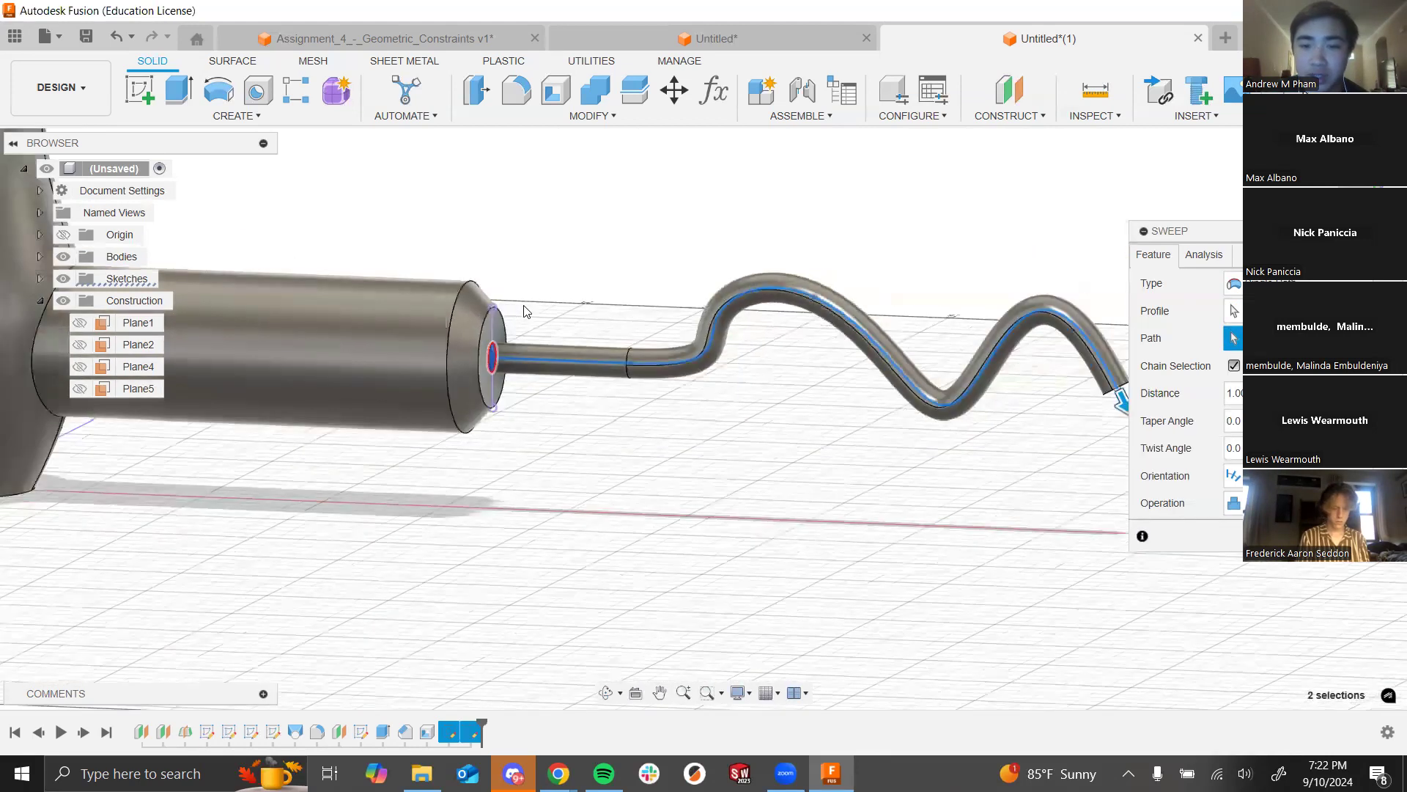
scroll(755, 271, up, 2)
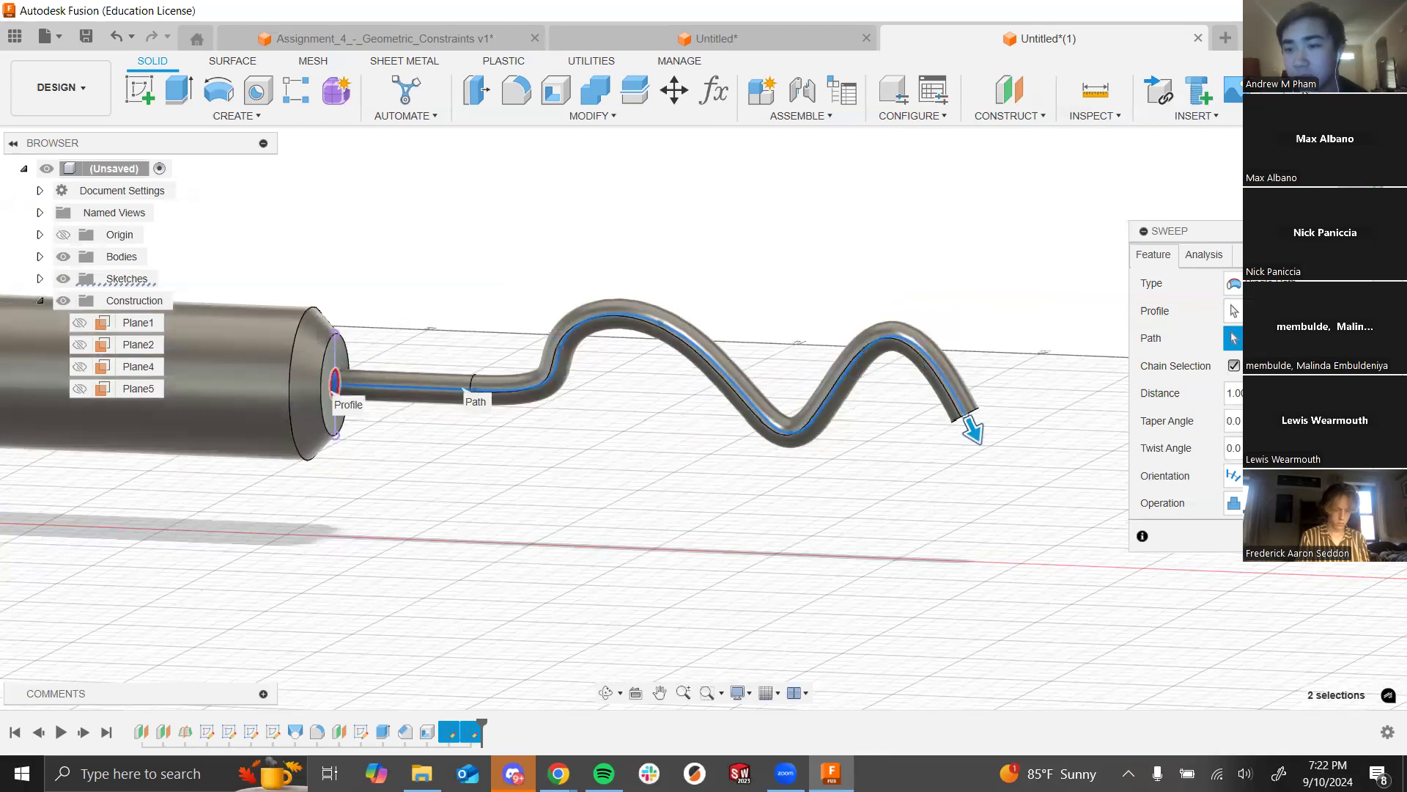
click(1305, 536)
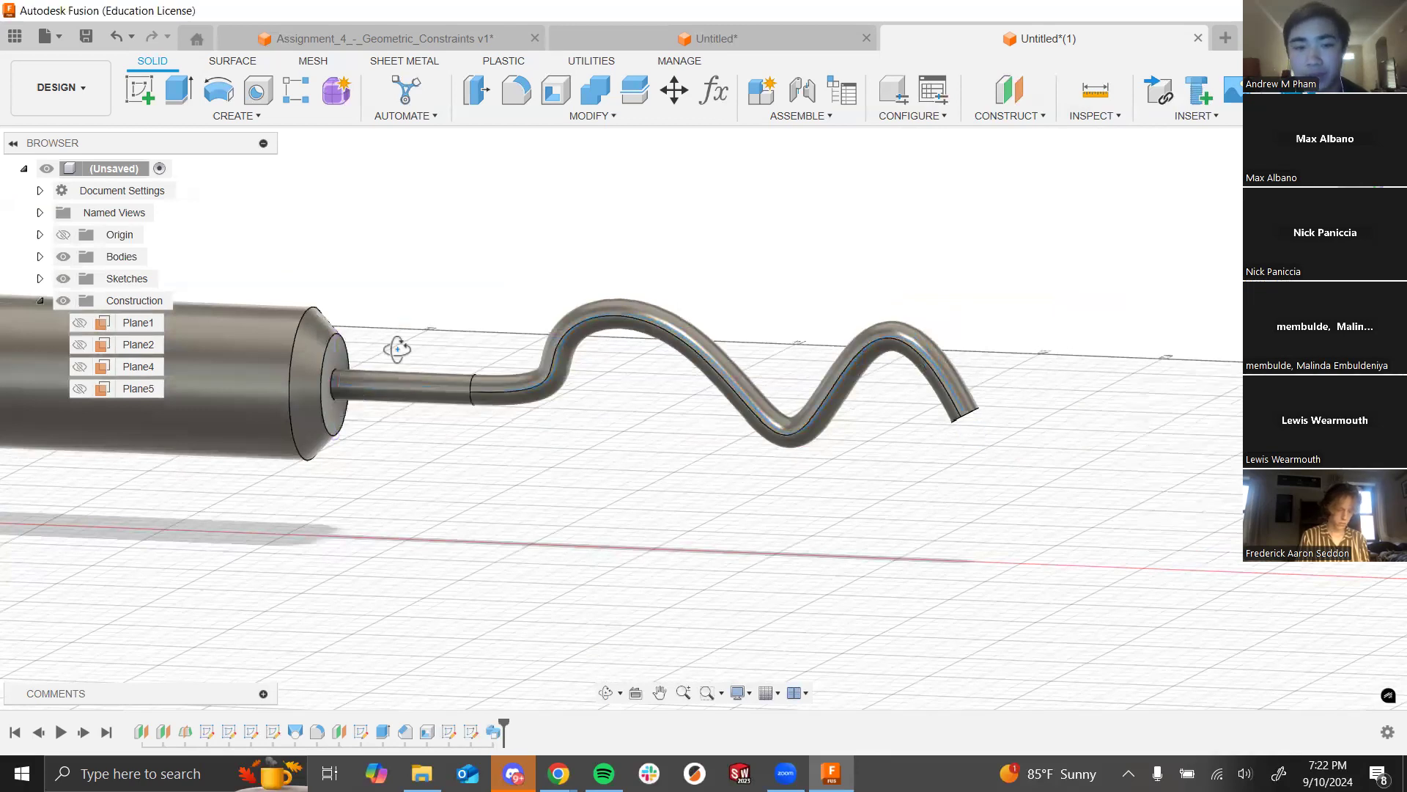
Step: View the full dryer with its cord, then advance the lecture to 'Homework 2 – Extrusion Profile'
shift+middle_drag(396, 349, 409, 358)
scroll(434, 368, down, 6)
scroll(543, 293, down, 1)
middle_drag(875, 364, 878, 341)
scroll(817, 385, up, 3)
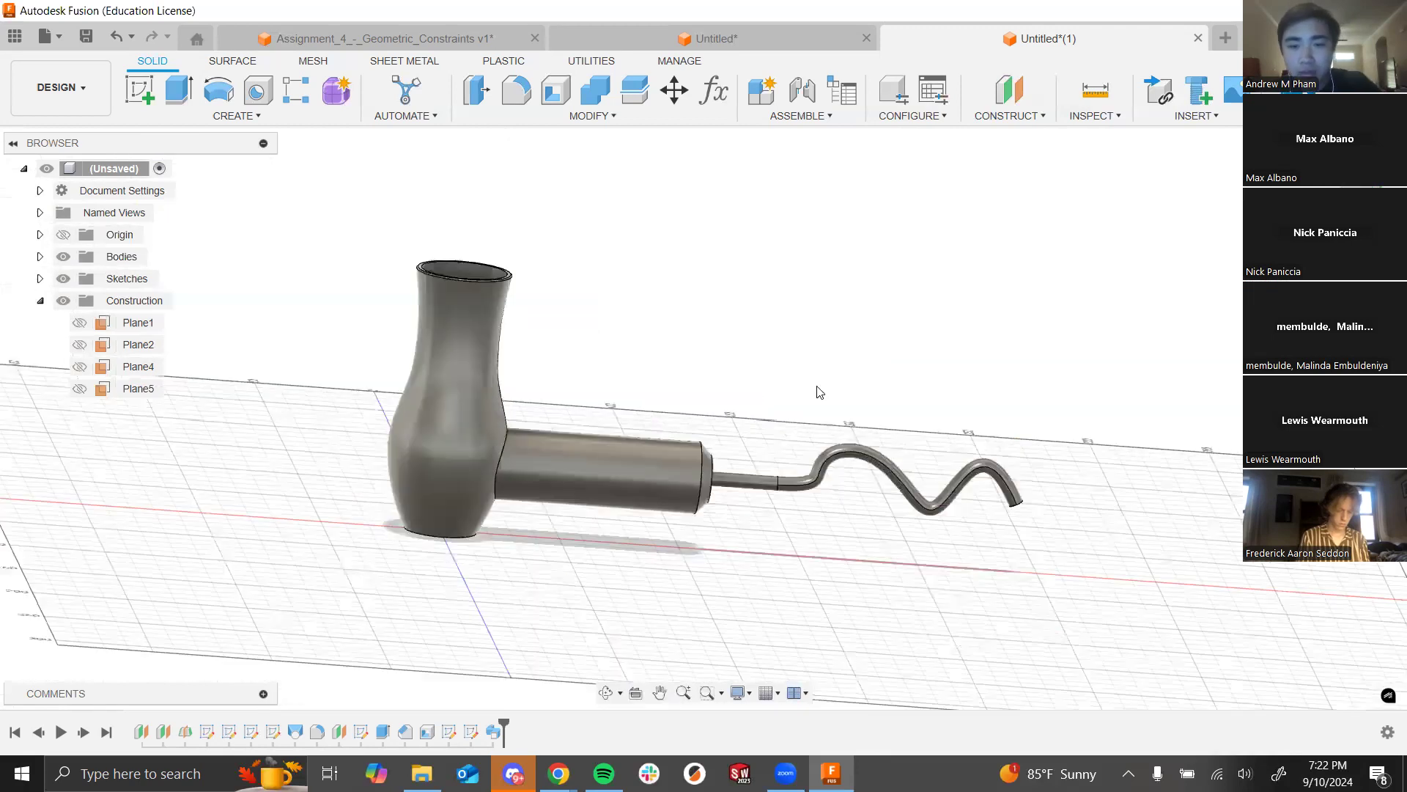
shift+middle_drag(828, 389, 870, 413)
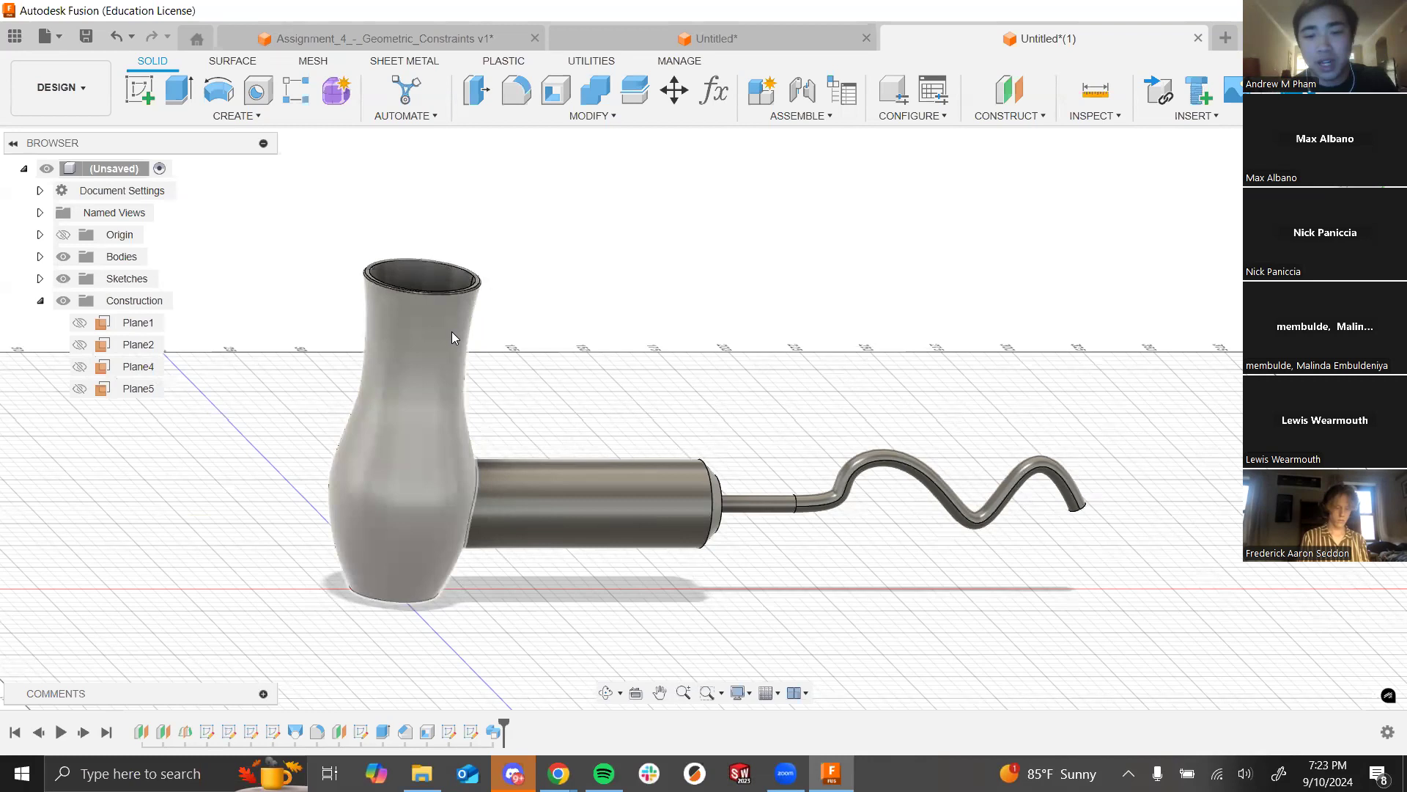
key(alt+Tab)
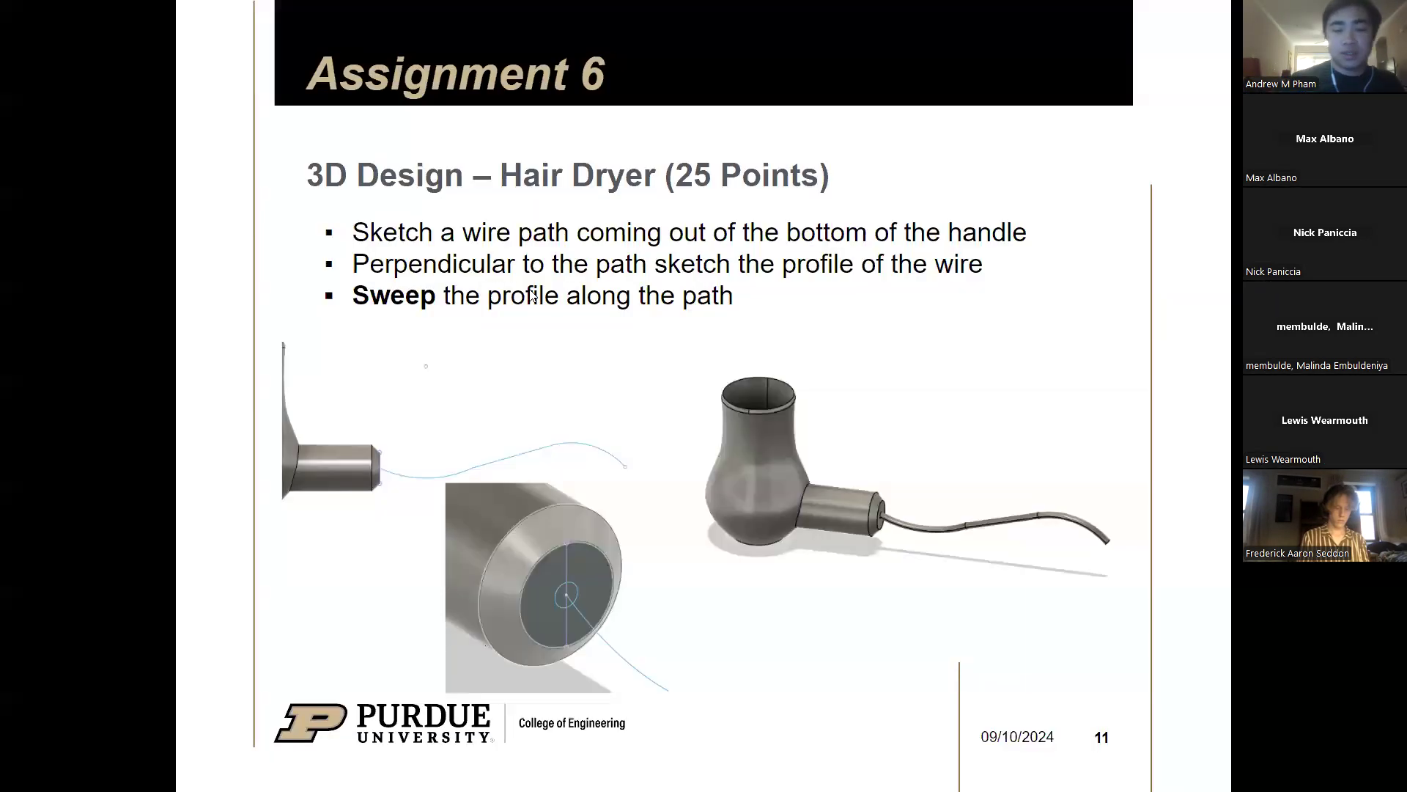
key(Right)
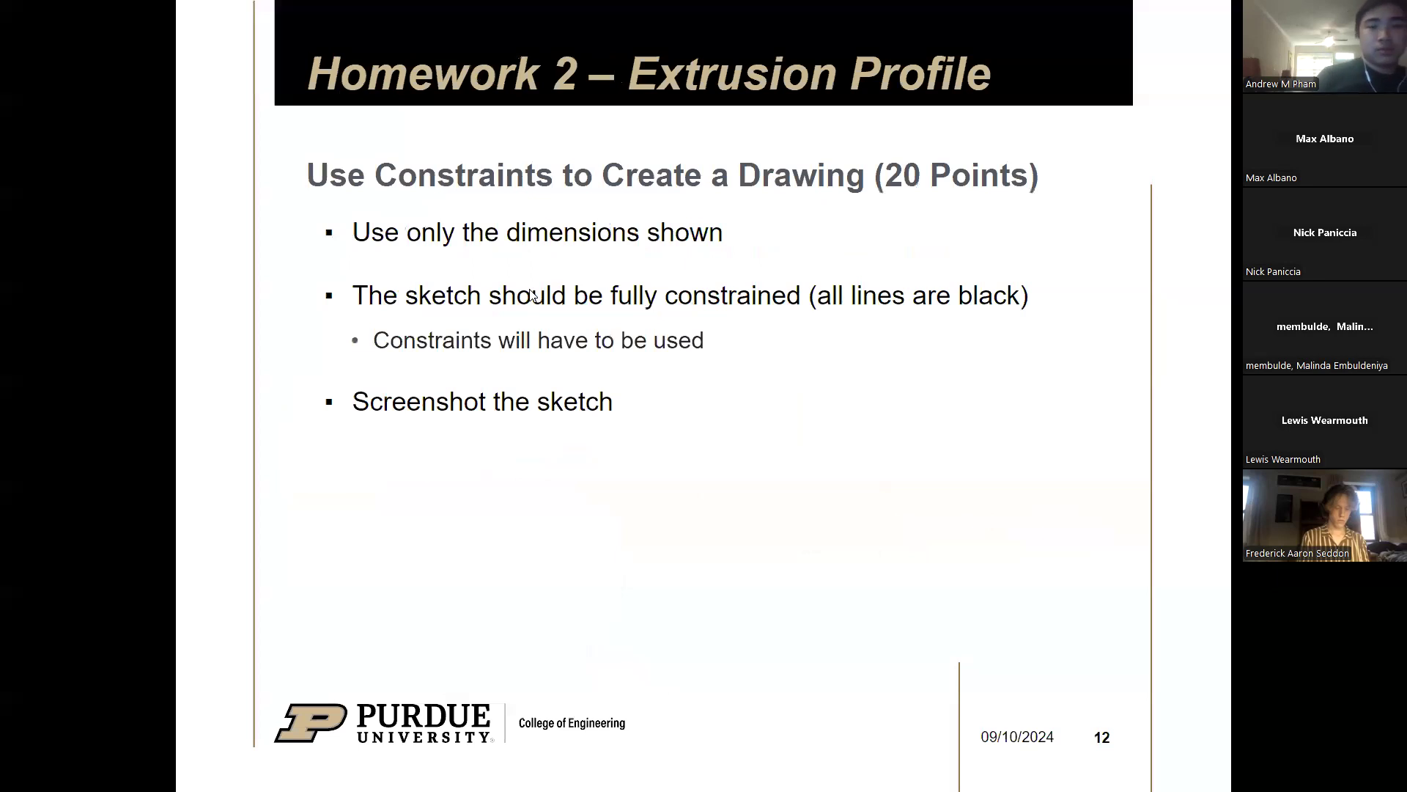
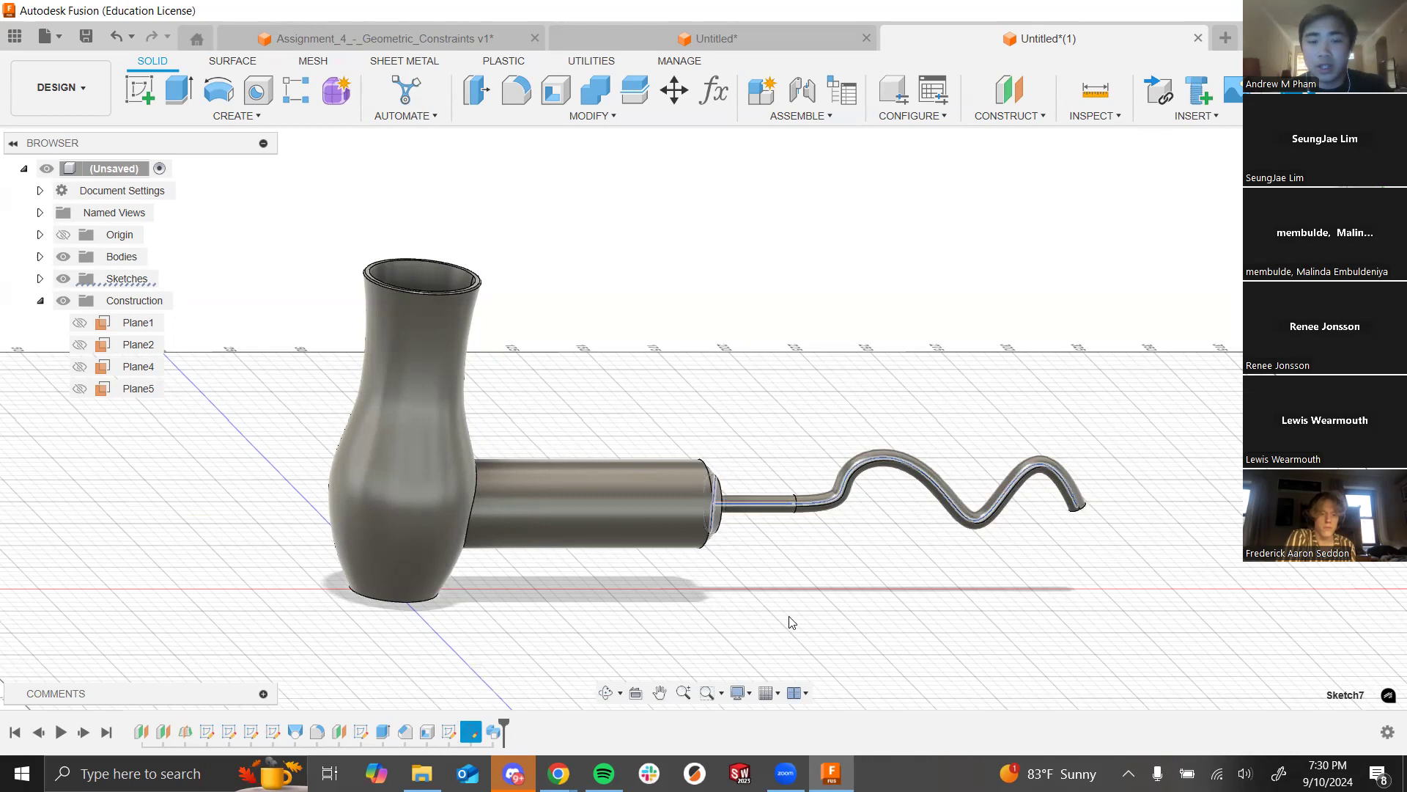
Step: Roll the timeline marker back to just before the cord Sweep feature
drag(501, 720, 481, 726)
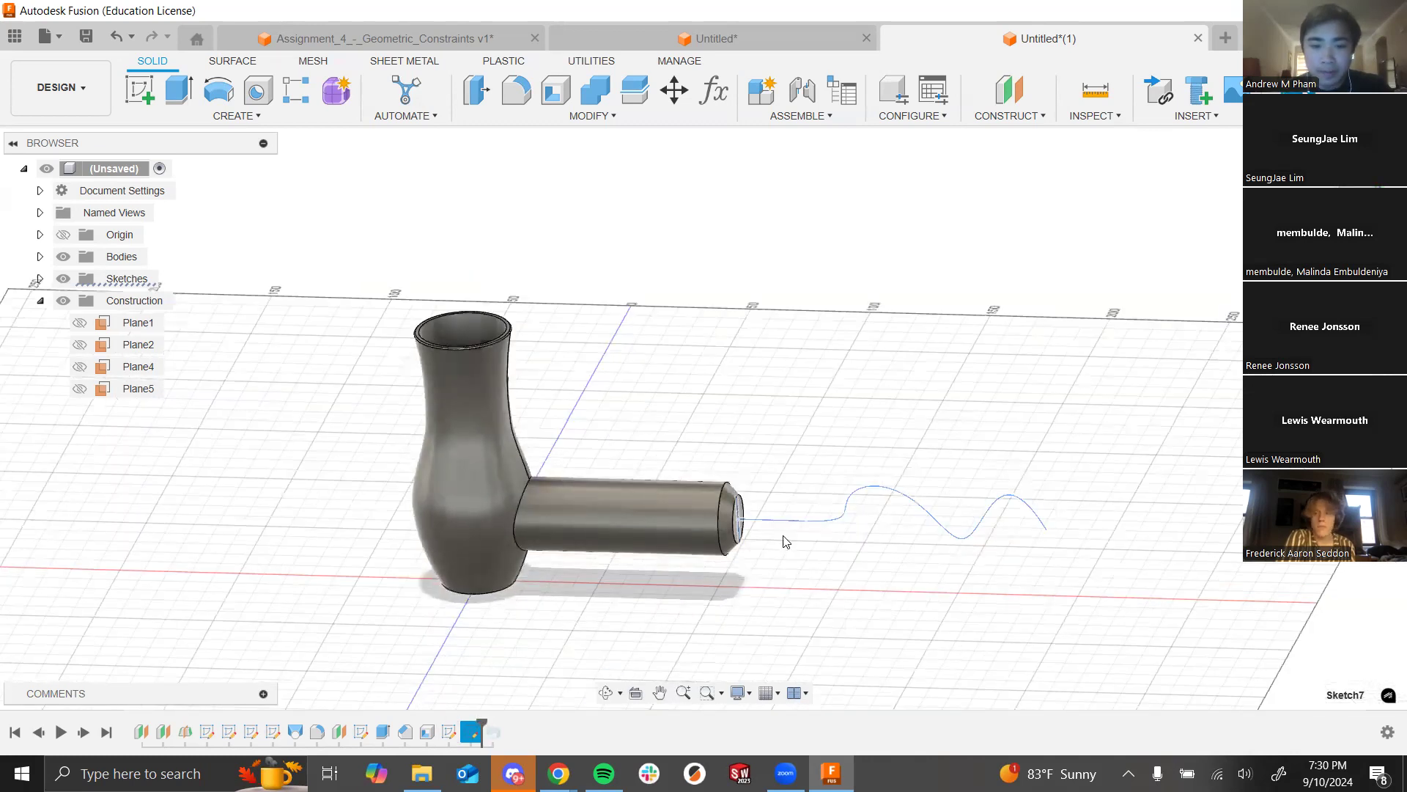
Step: Start a new Sweep and show Sketch6 and Sketch7 with the barrel's end face in view
scroll(785, 543, up, 5)
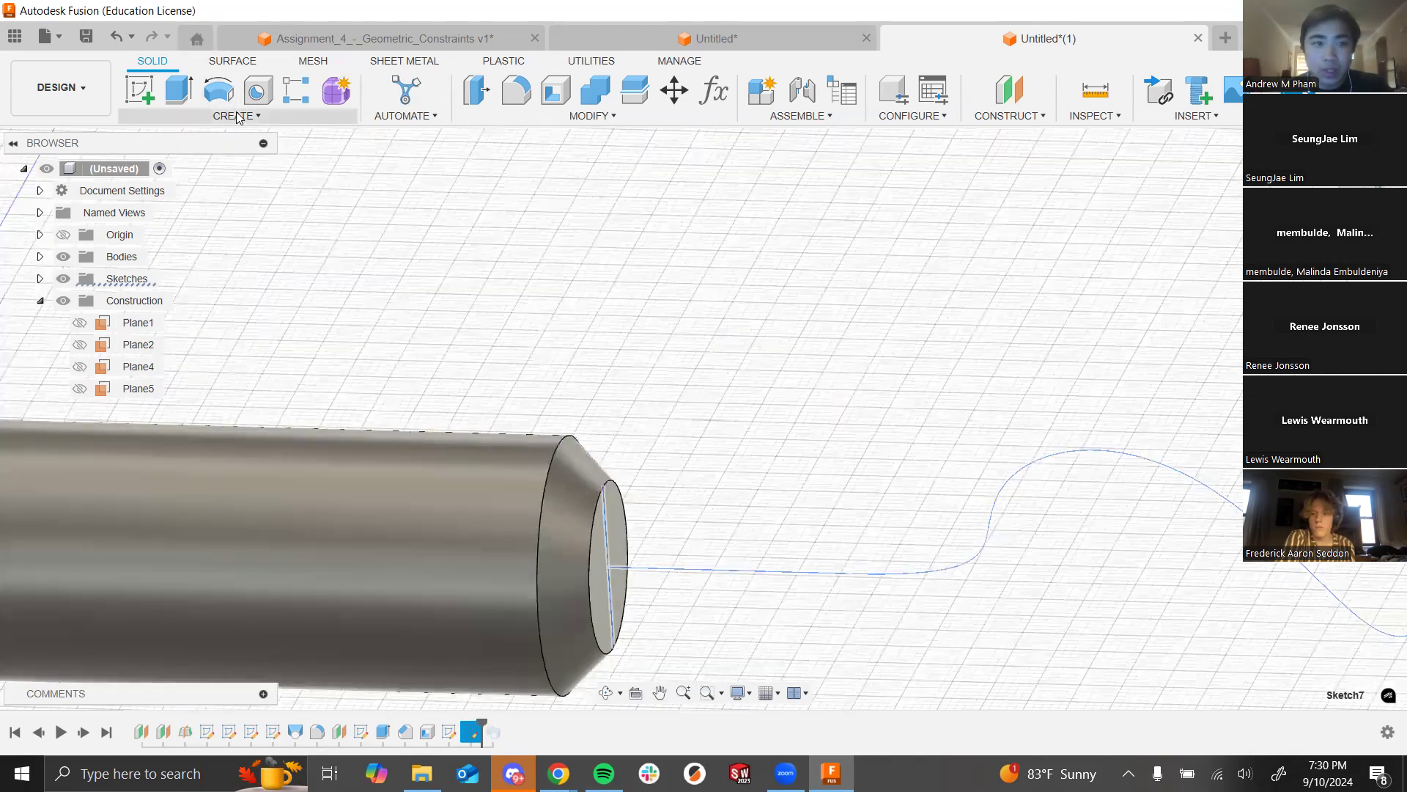
click(238, 118)
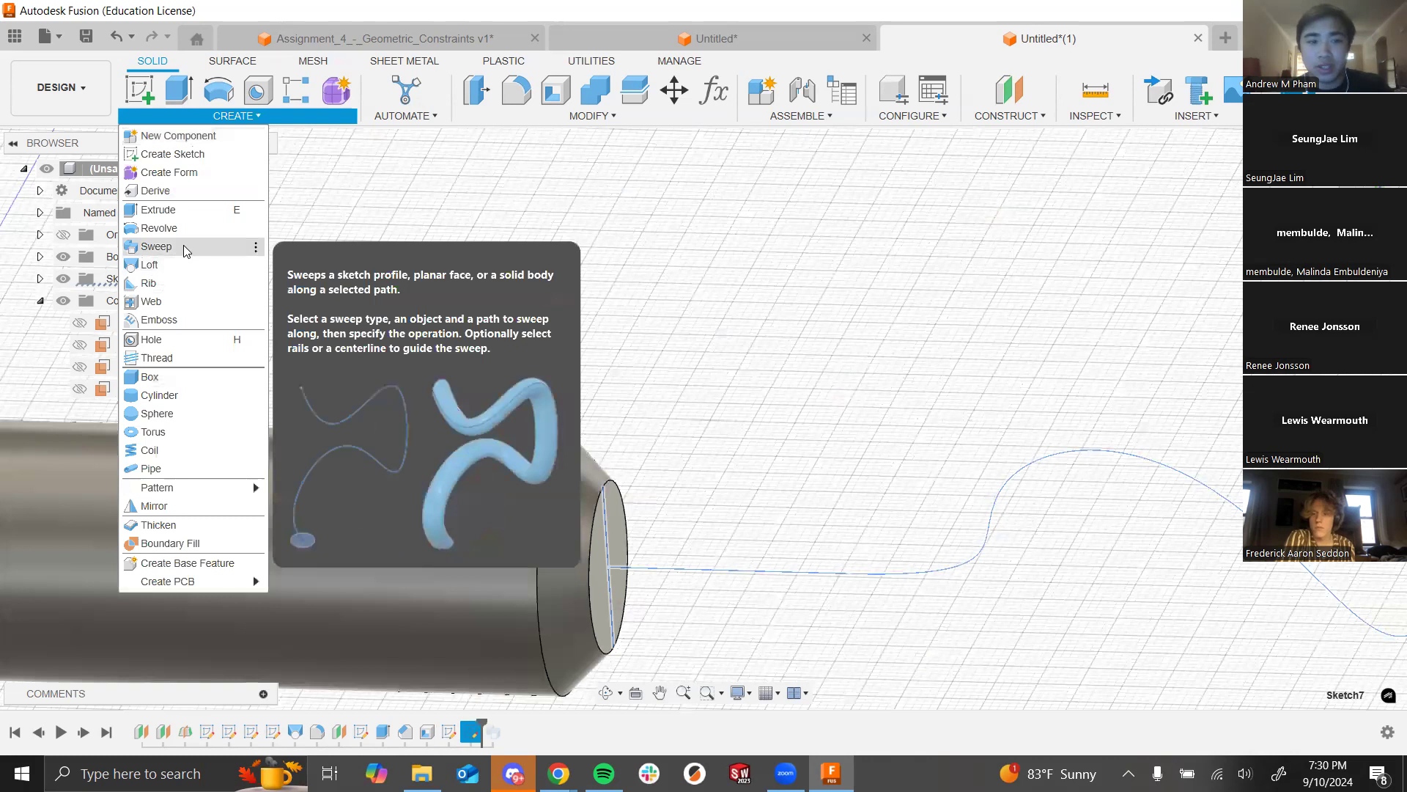
click(183, 246)
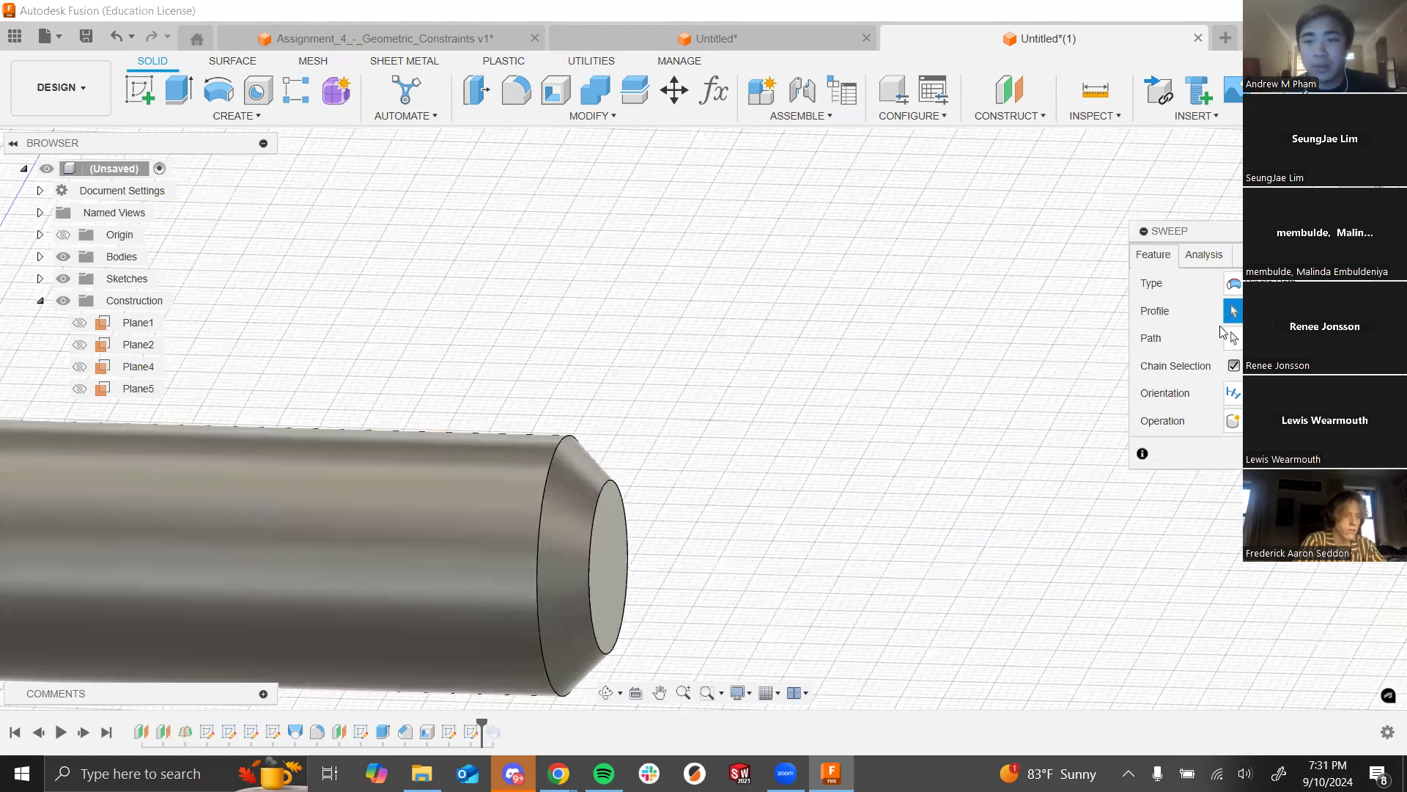
scroll(423, 299, down, 3)
scroll(708, 366, up, 2)
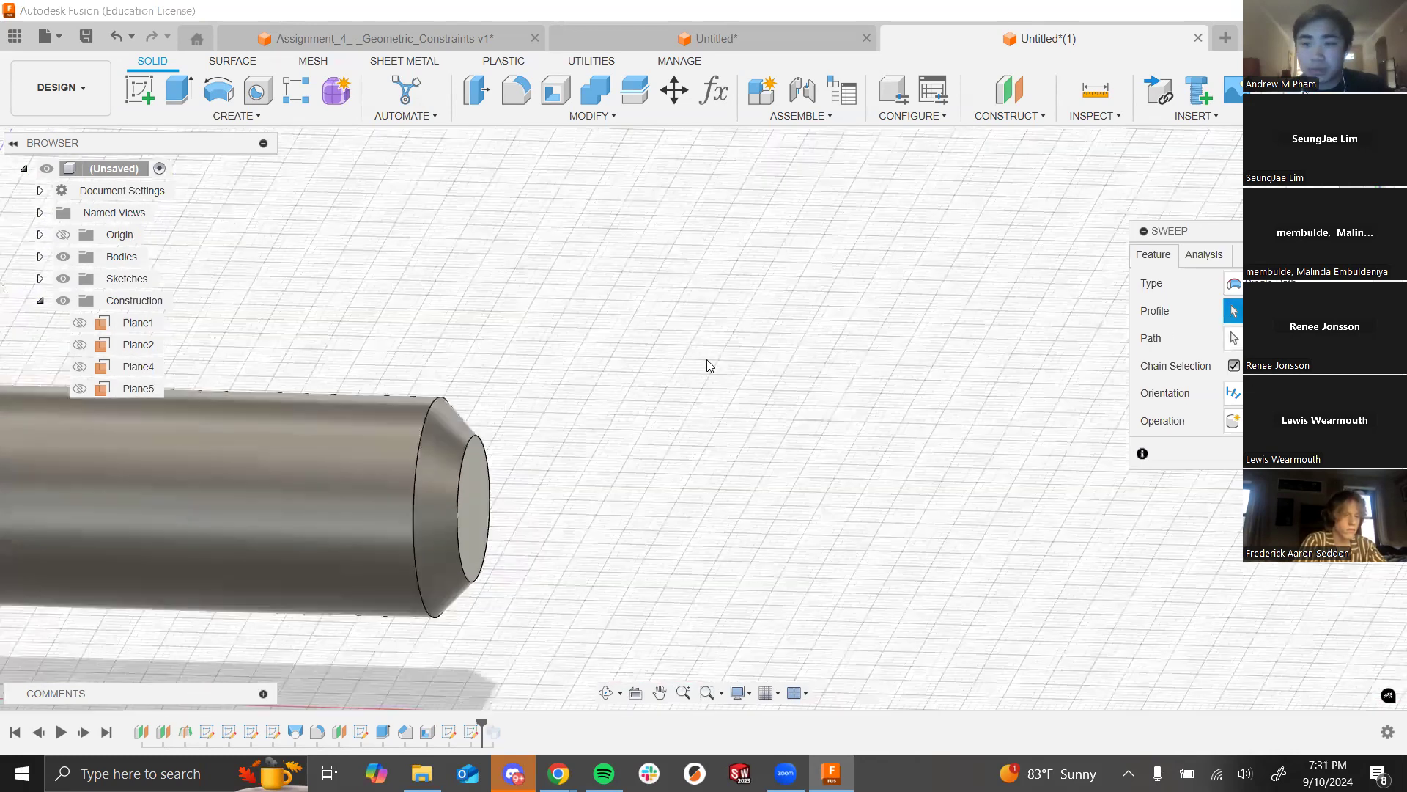
shift+middle_drag(581, 513, 523, 535)
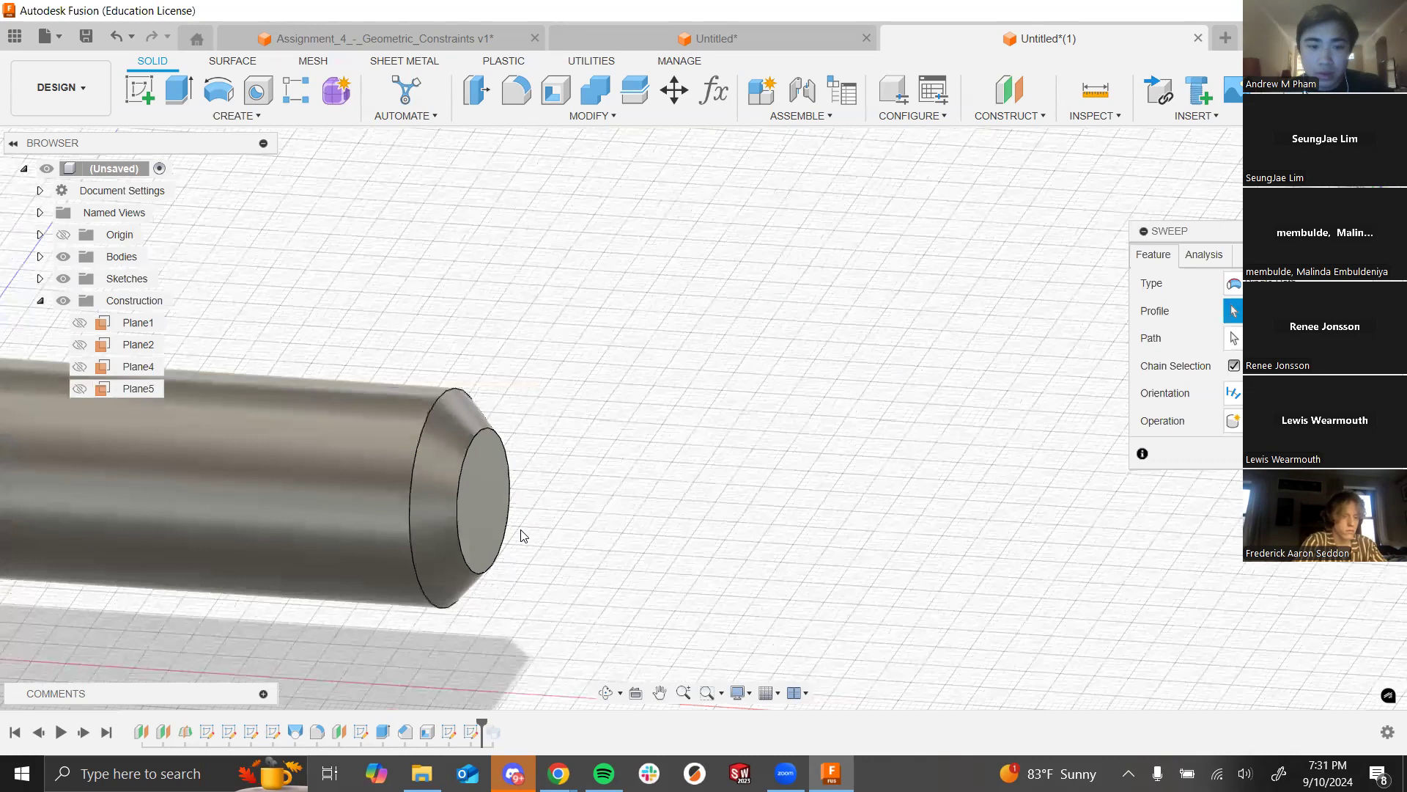
click(39, 279)
click(79, 411)
click(79, 433)
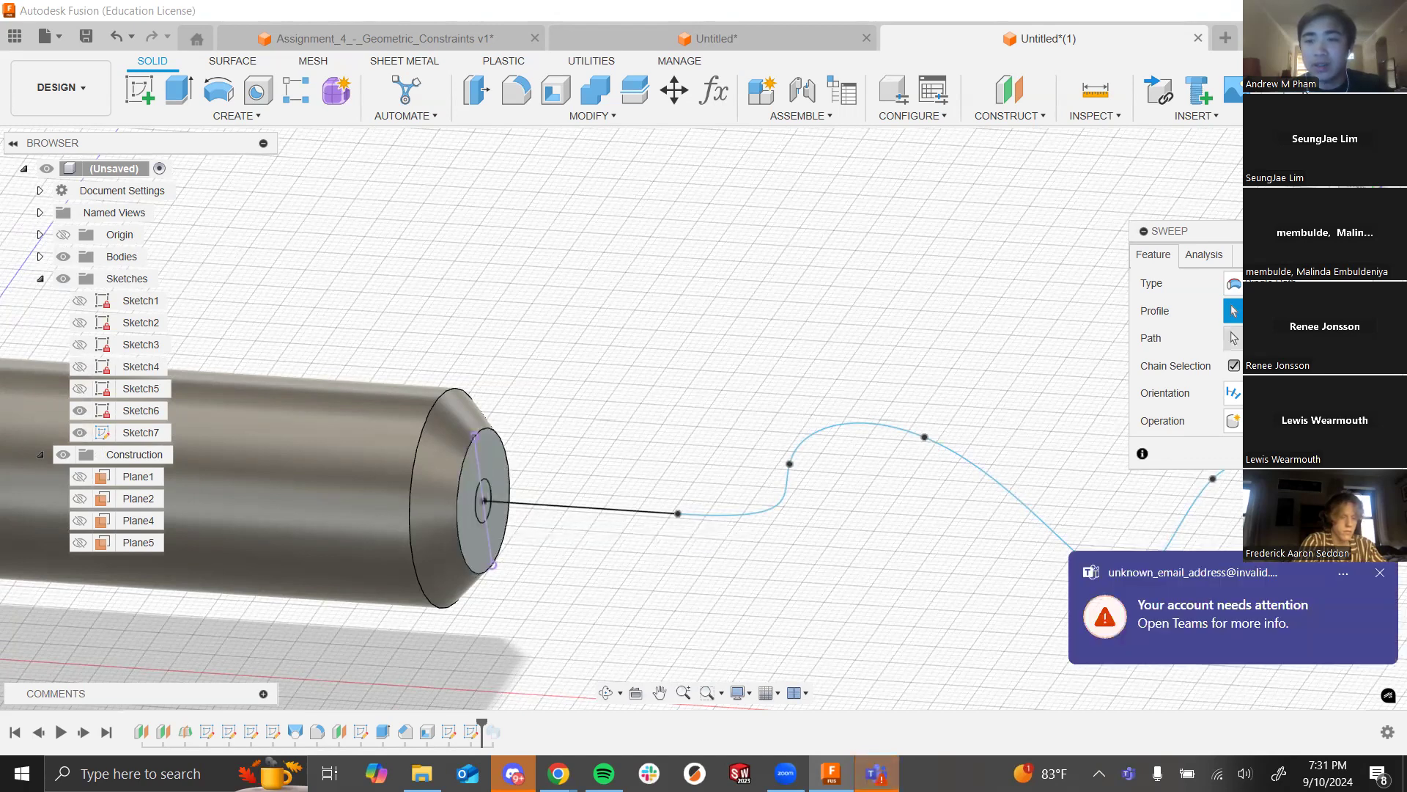
Step: Sweep the small end-face circle along the wavy spline path to form the cord
click(1375, 581)
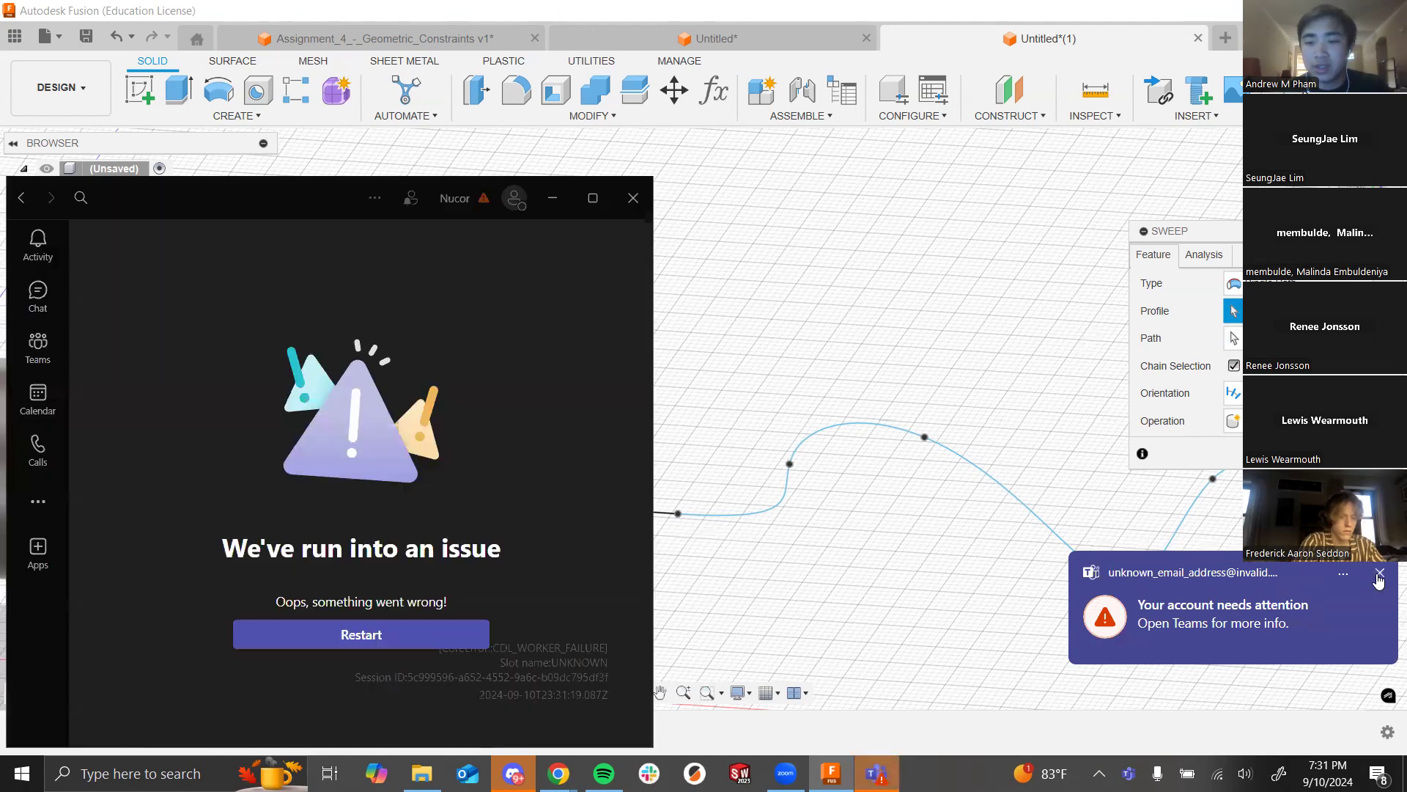
click(631, 199)
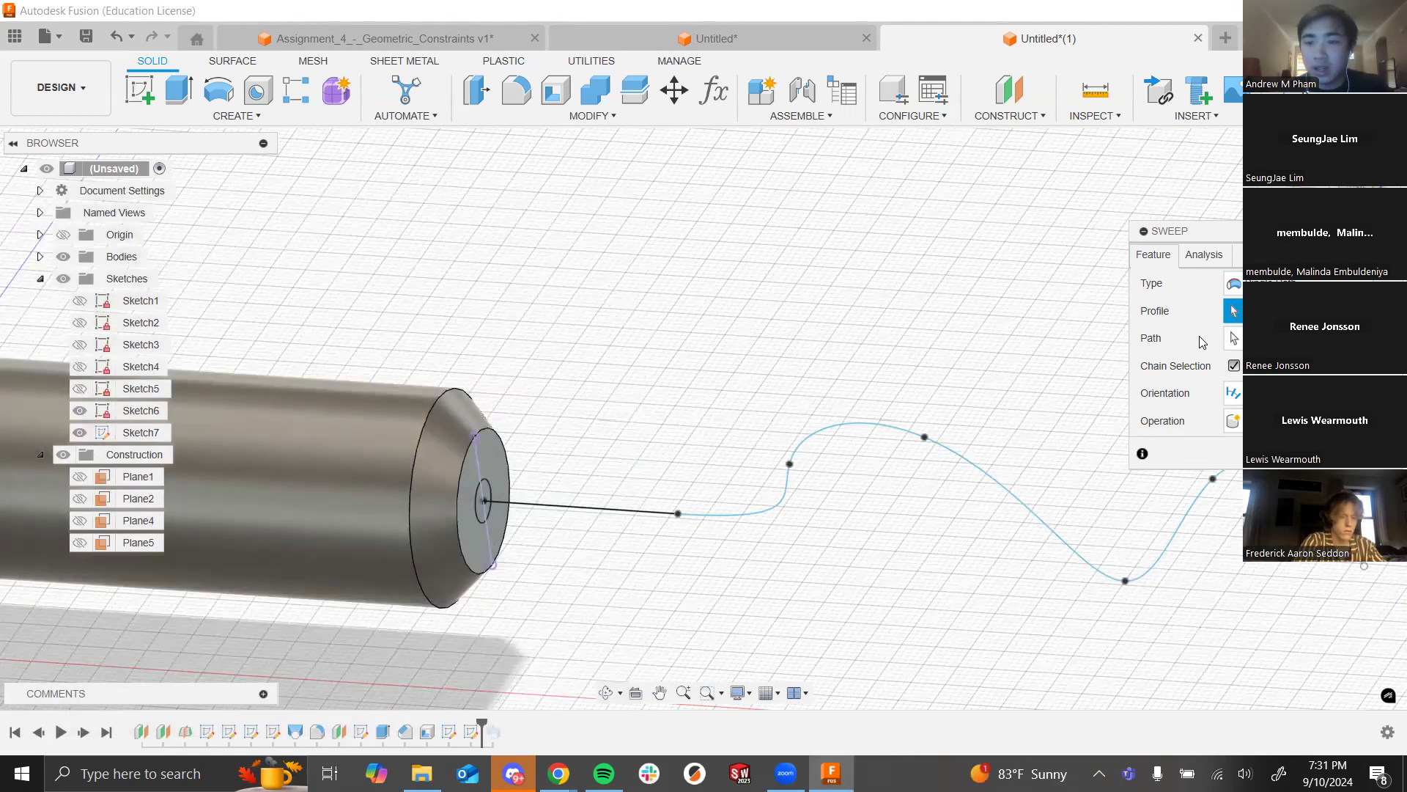
click(483, 522)
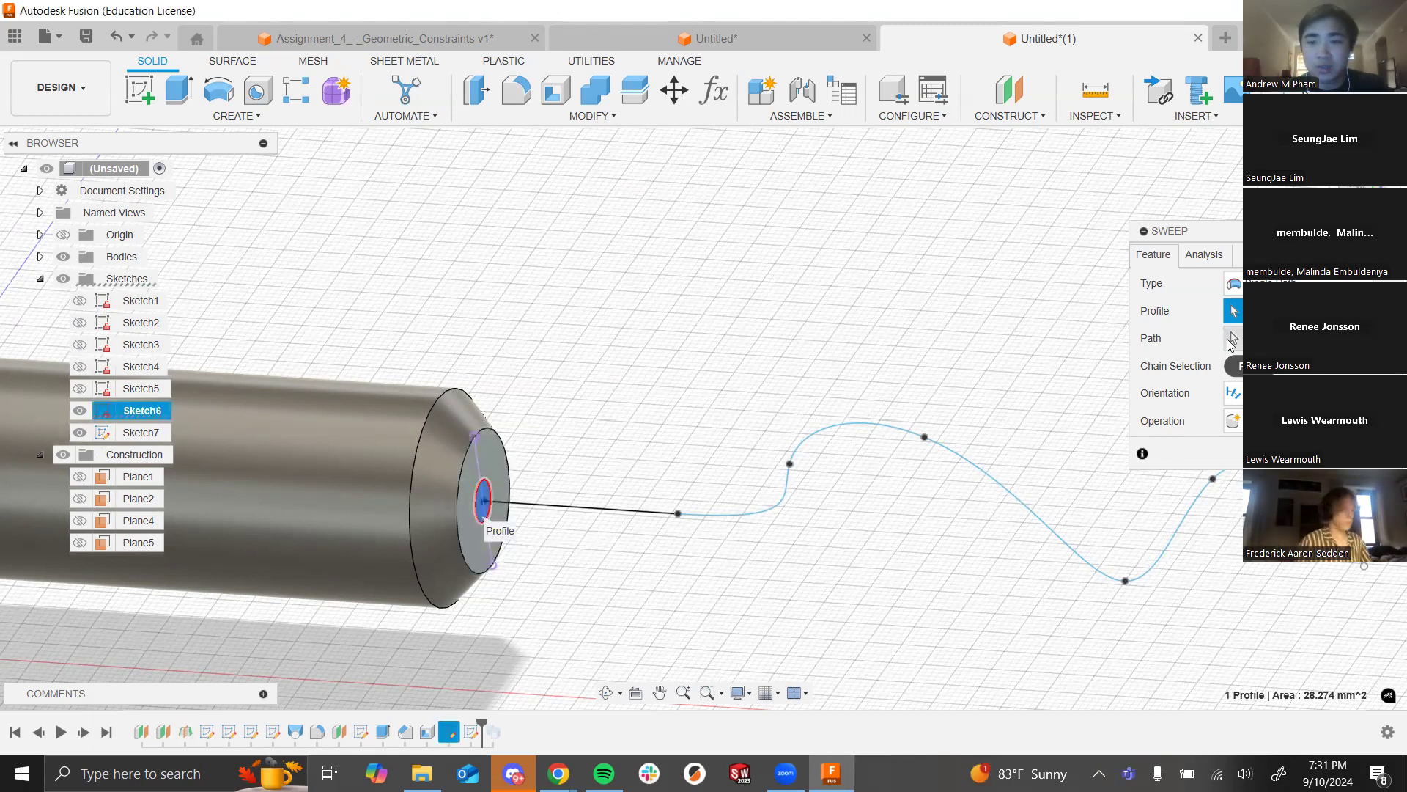
click(1232, 339)
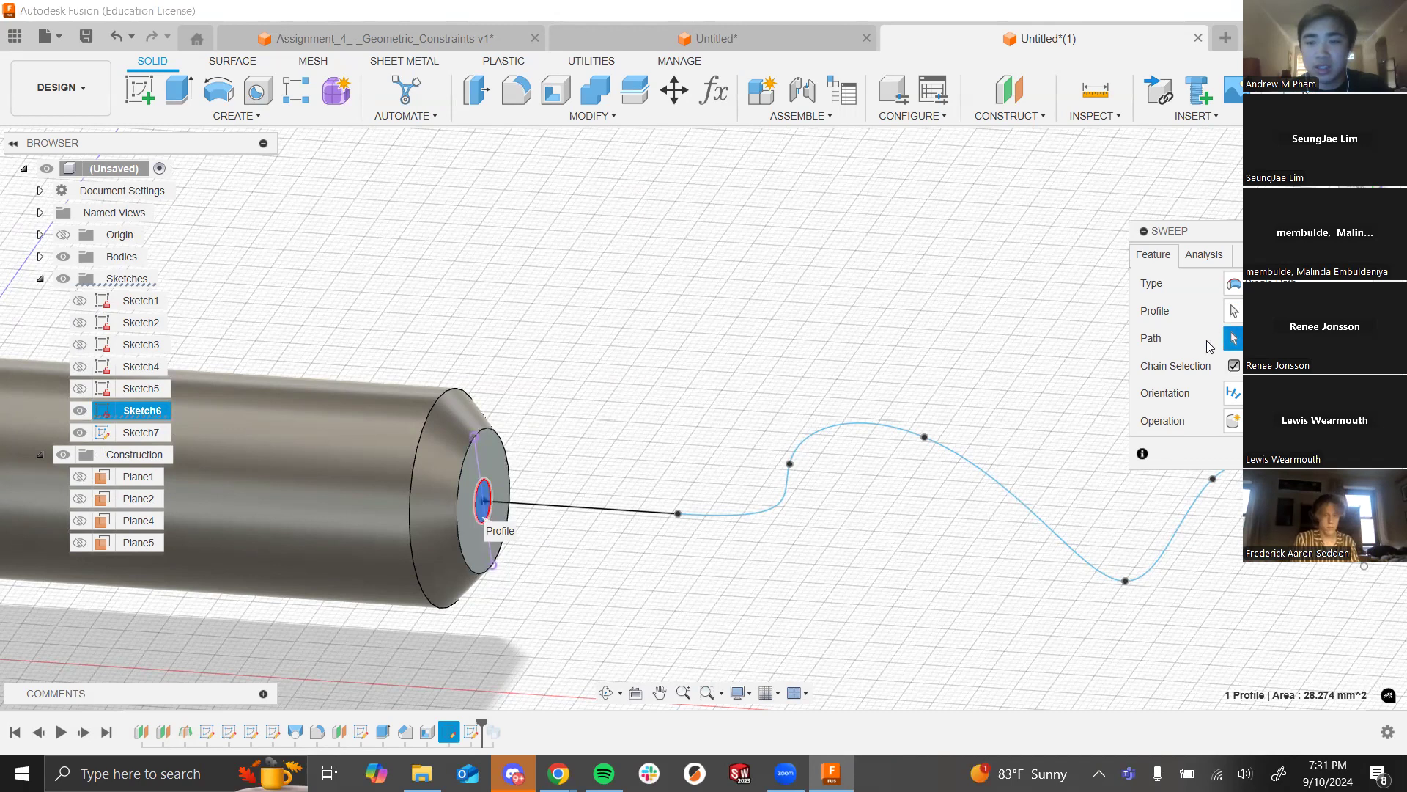
click(626, 511)
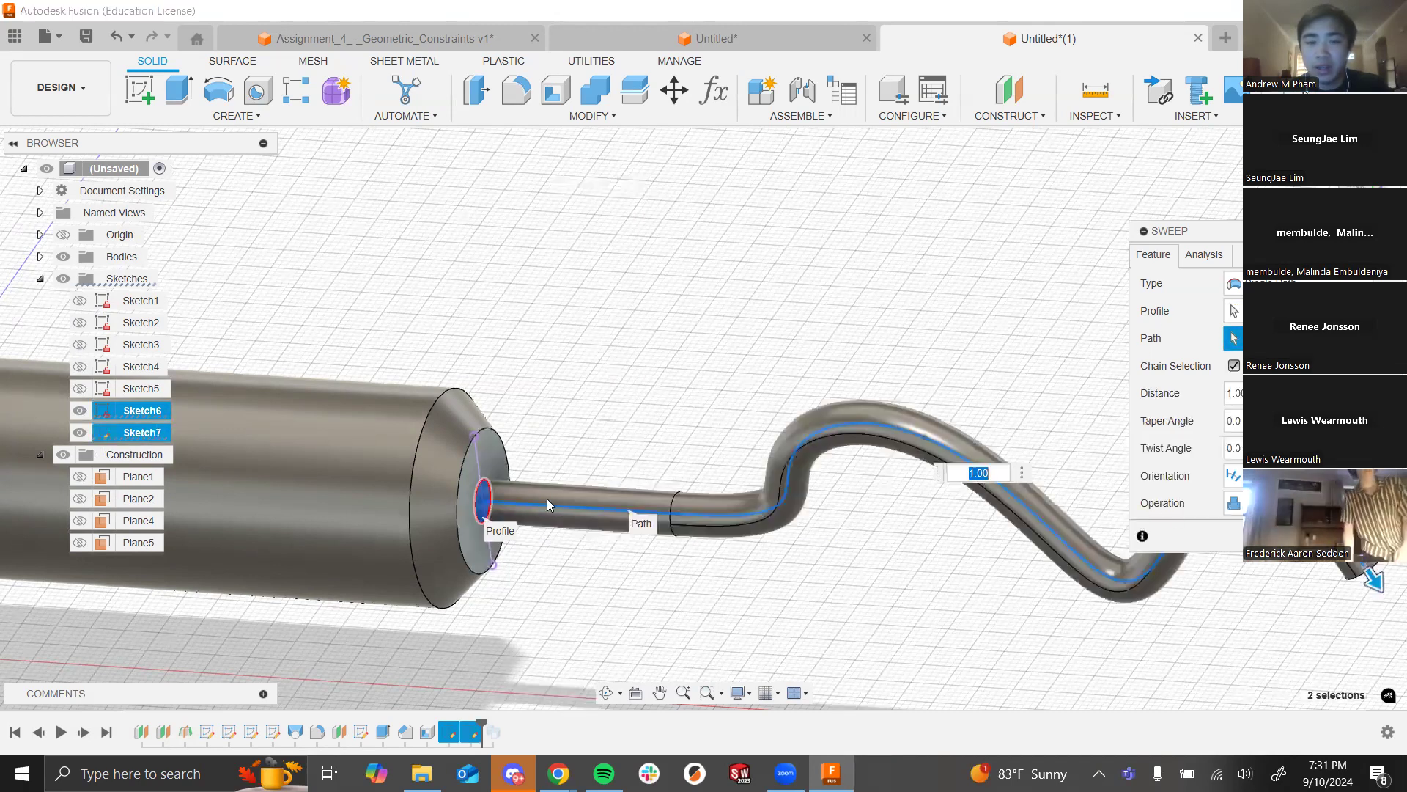
scroll(687, 309, down, 3)
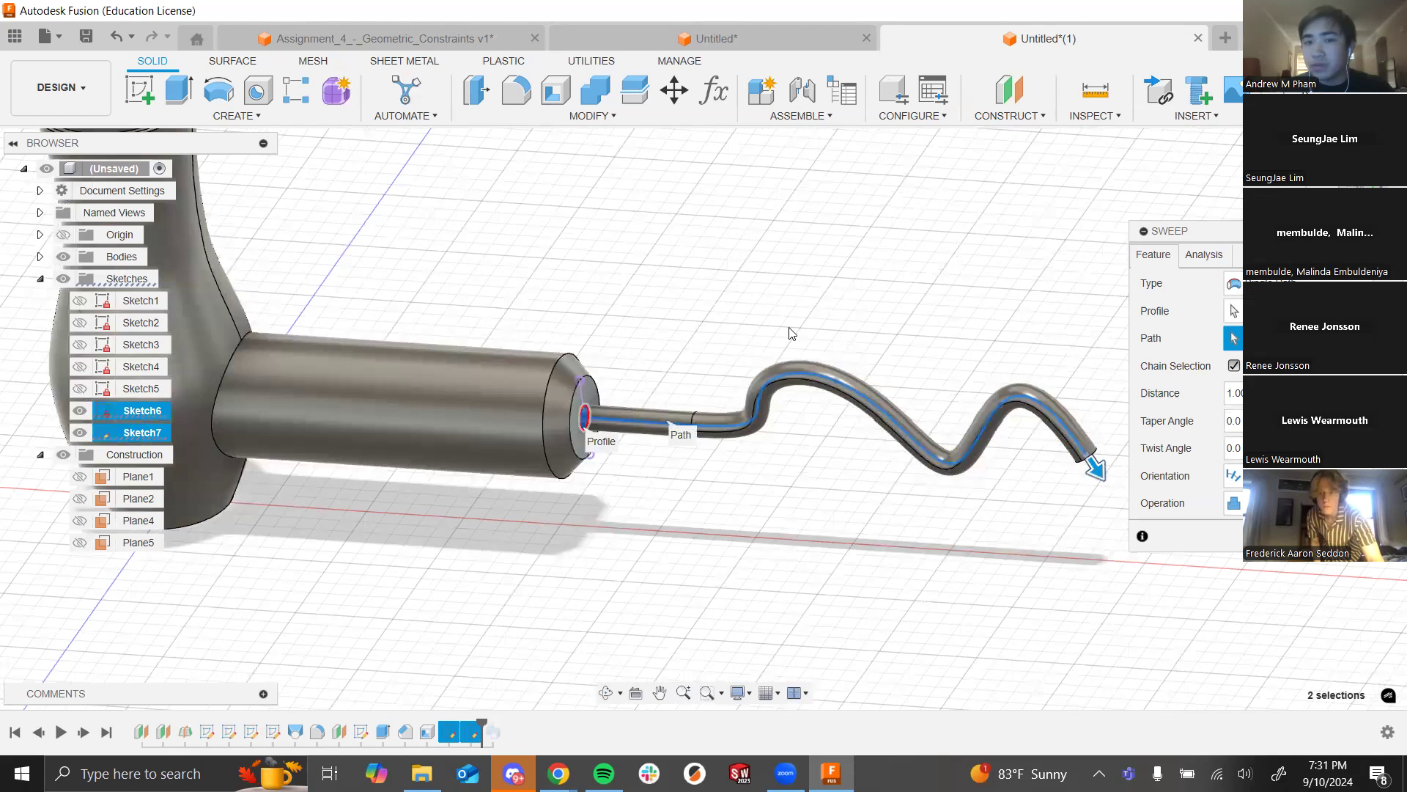
key(Return)
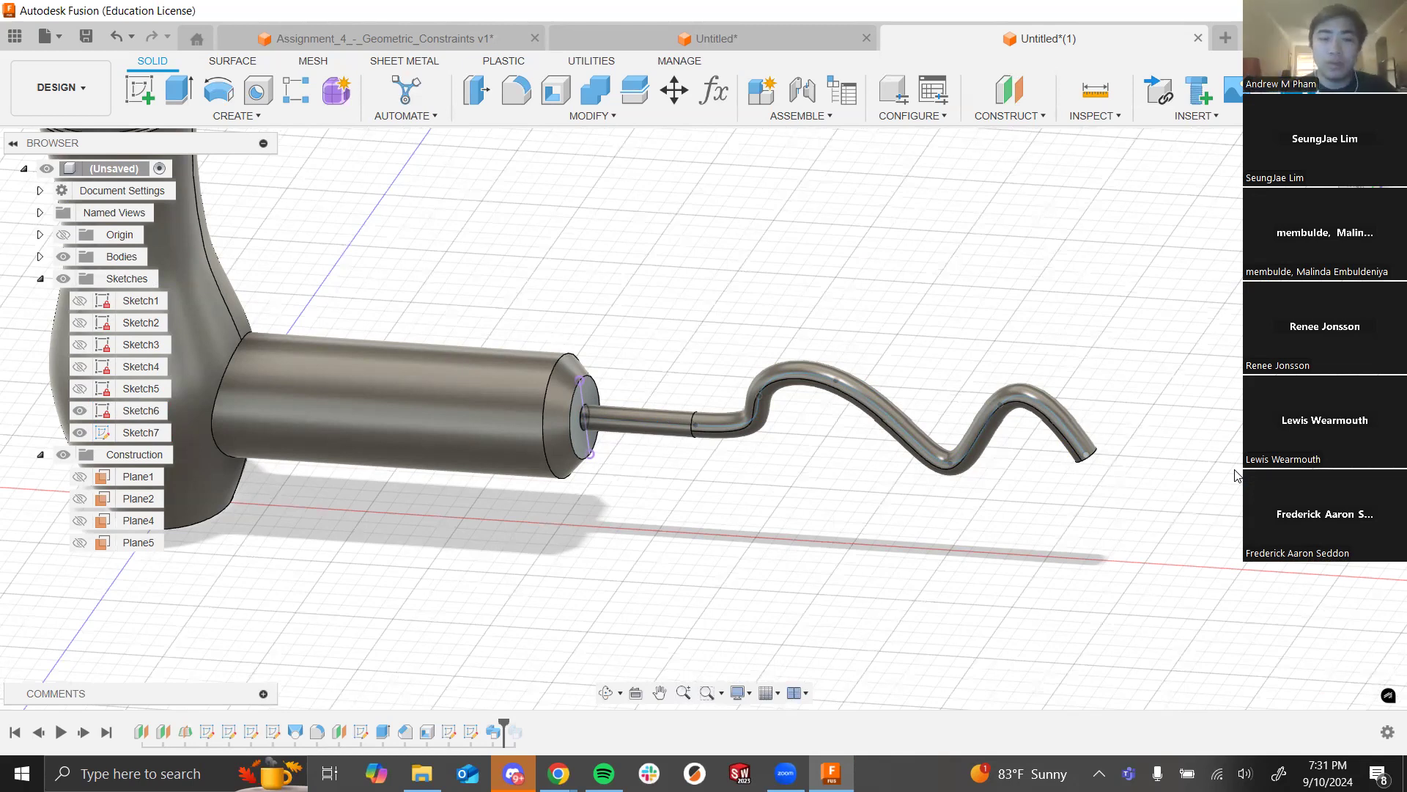
key(alt+Tab)
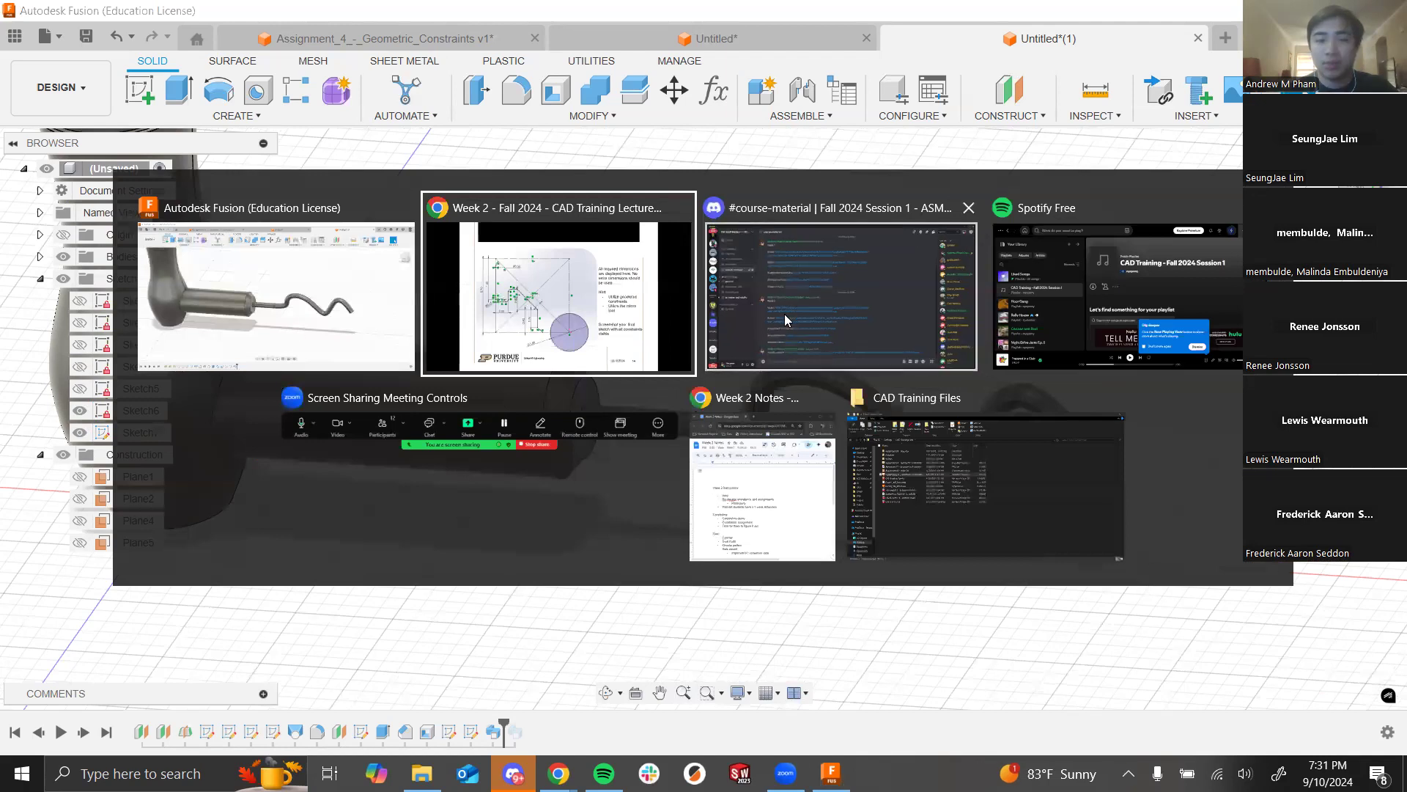
Step: Open the Week 2 assignment submission form from Discord, scroll through it, then close it
click(784, 313)
click(496, 543)
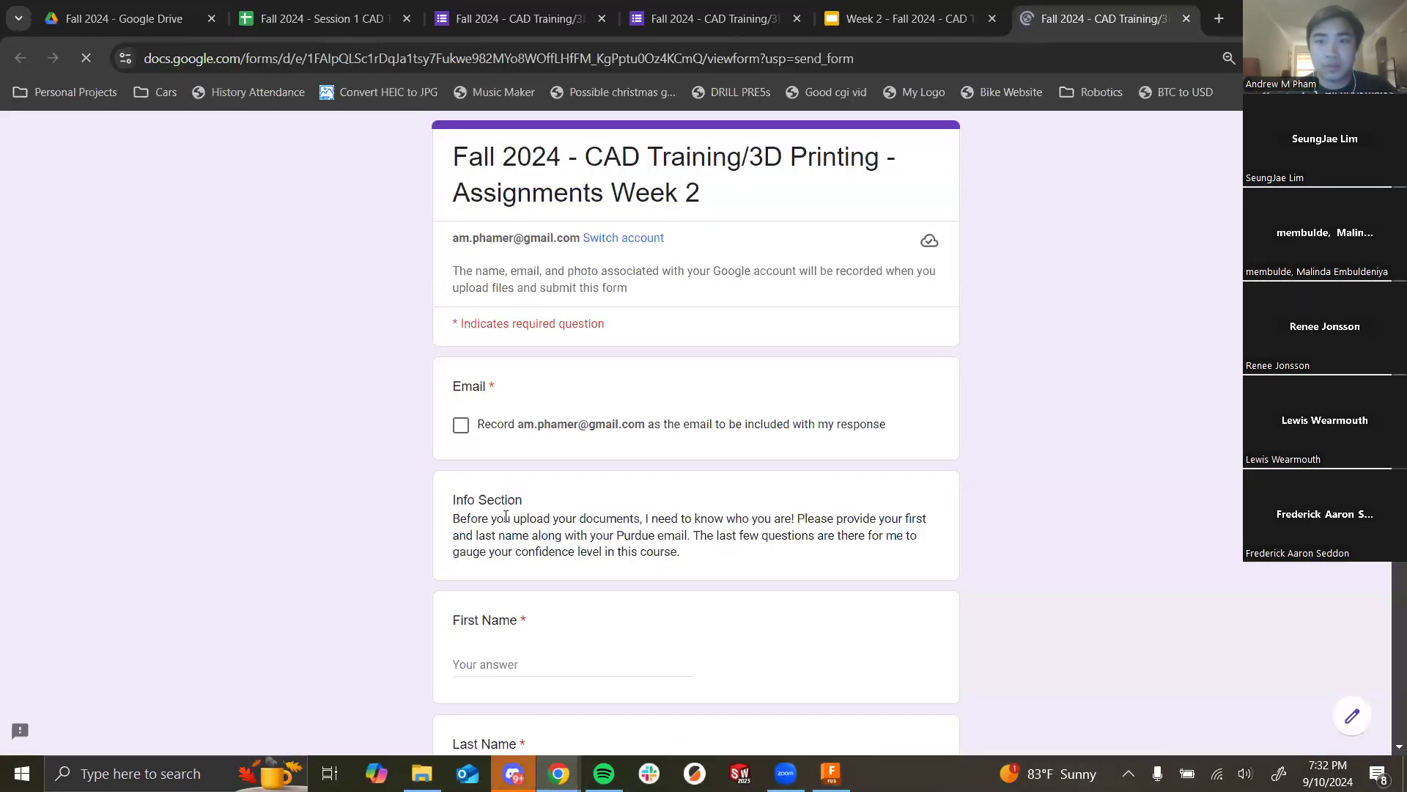
scroll(546, 344, down, 15)
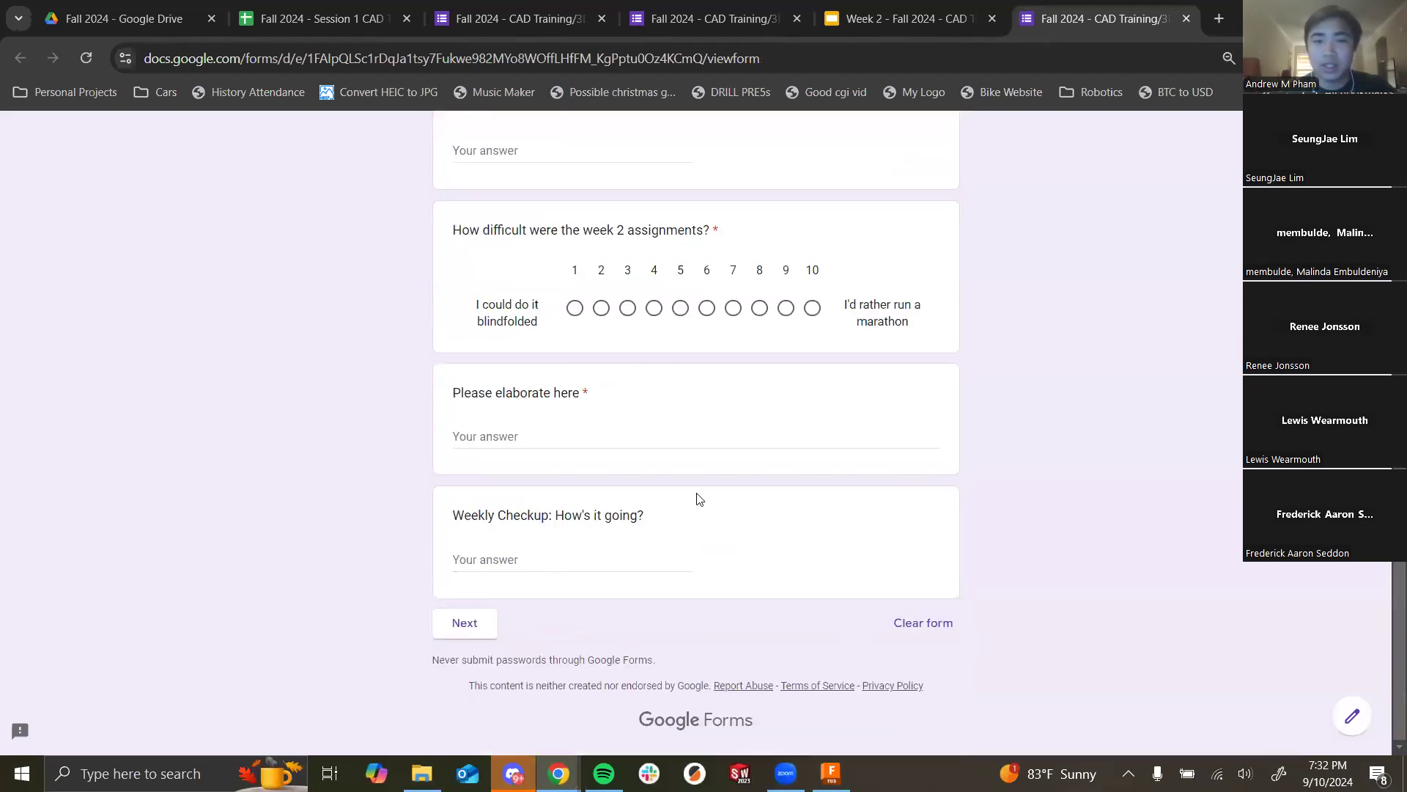
scroll(700, 496, up, 15)
scroll(713, 477, down, 2)
scroll(820, 449, down, 4)
scroll(1033, 233, up, 6)
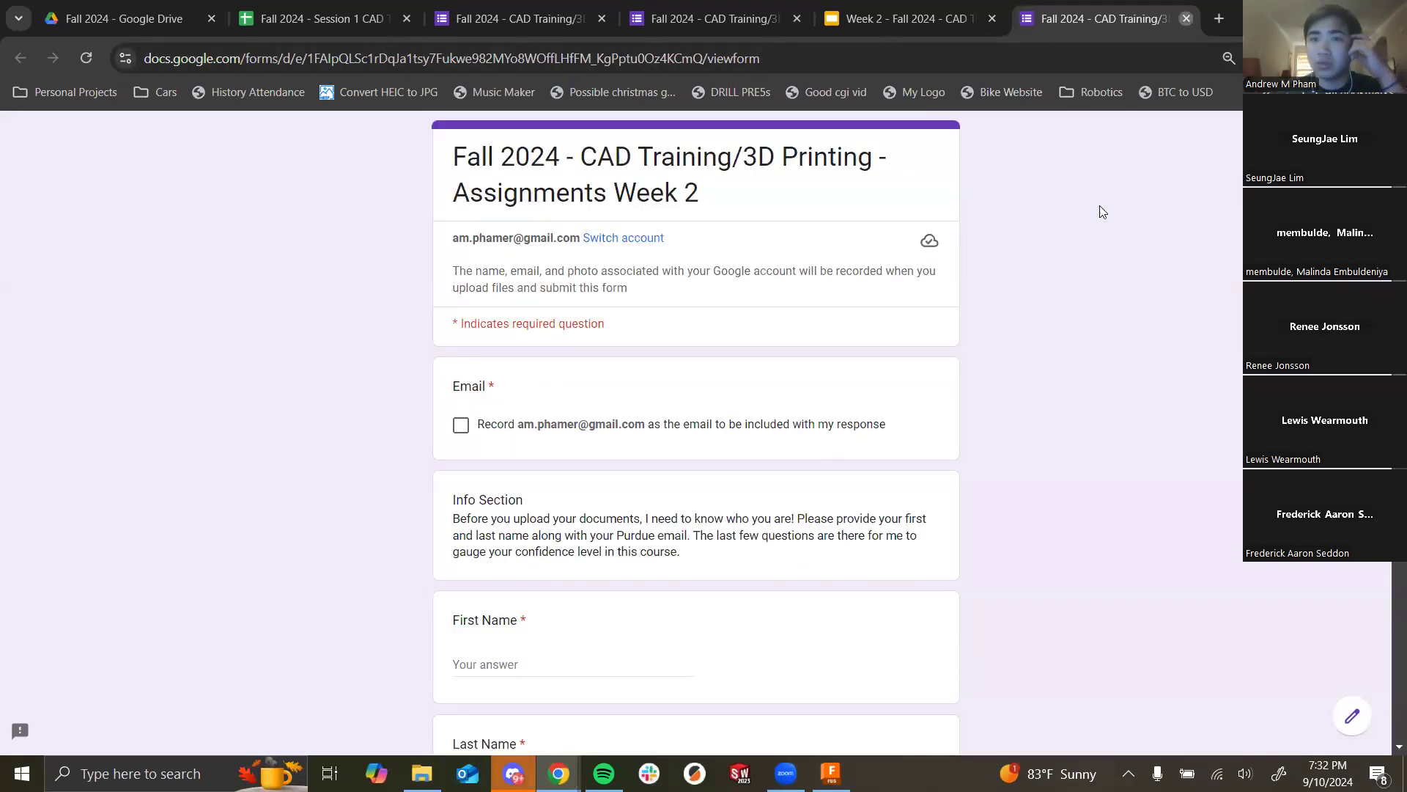
key(ctrl+w)
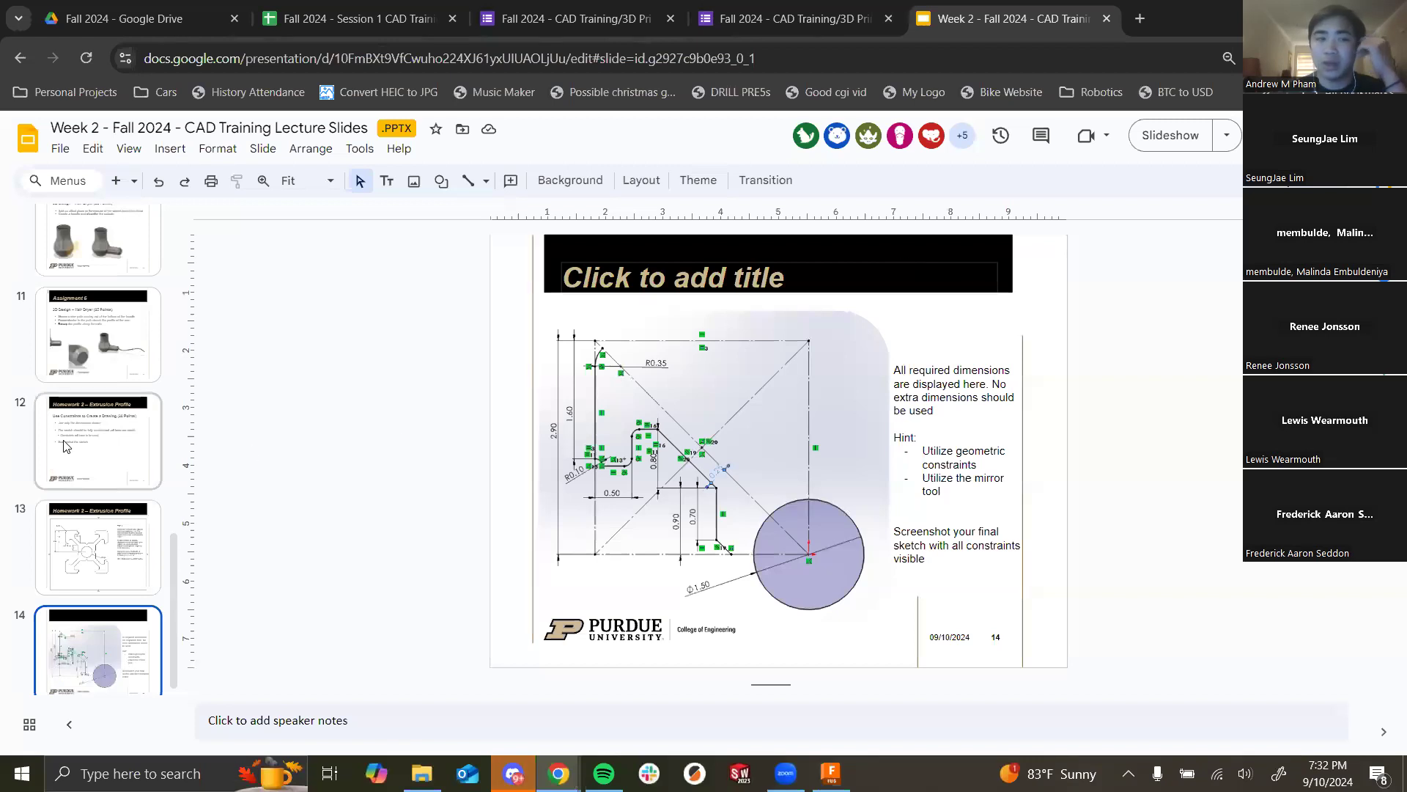
Step: Browse slides 4, 7, 8 and 13 of the Week 2 lecture, ending on slide 14
scroll(51, 460, up, 7)
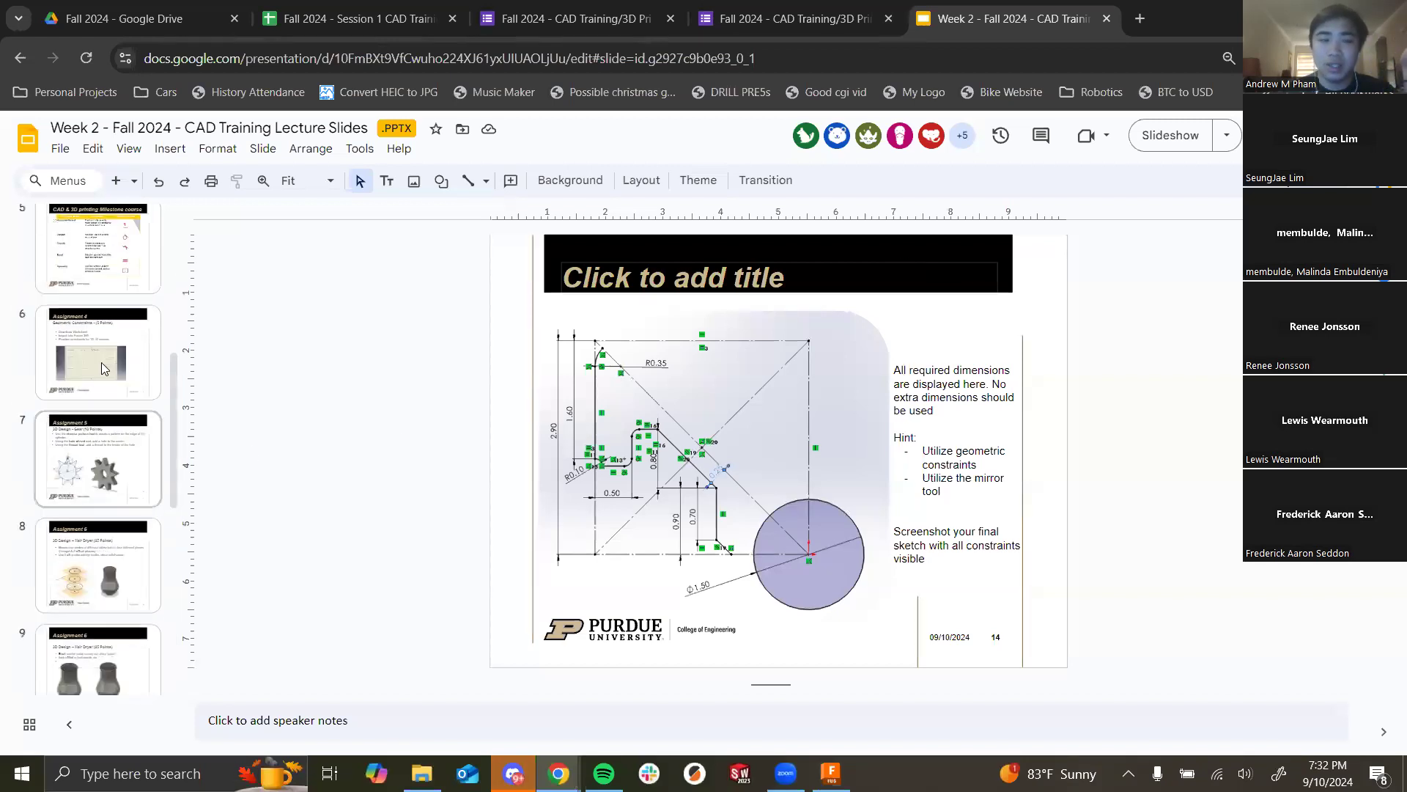
scroll(99, 345, up, 3)
click(90, 339)
scroll(119, 416, down, 3)
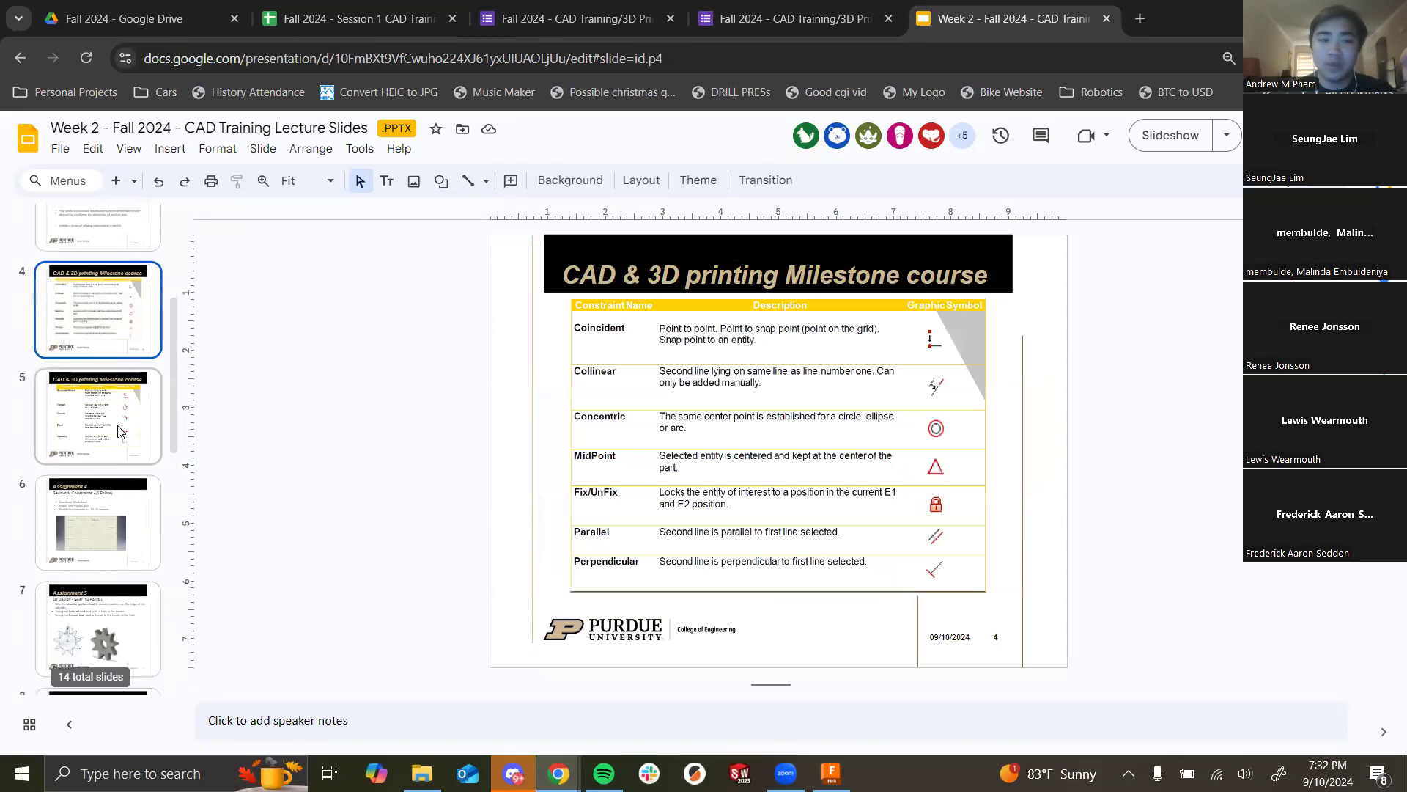
click(117, 449)
click(118, 409)
click(107, 502)
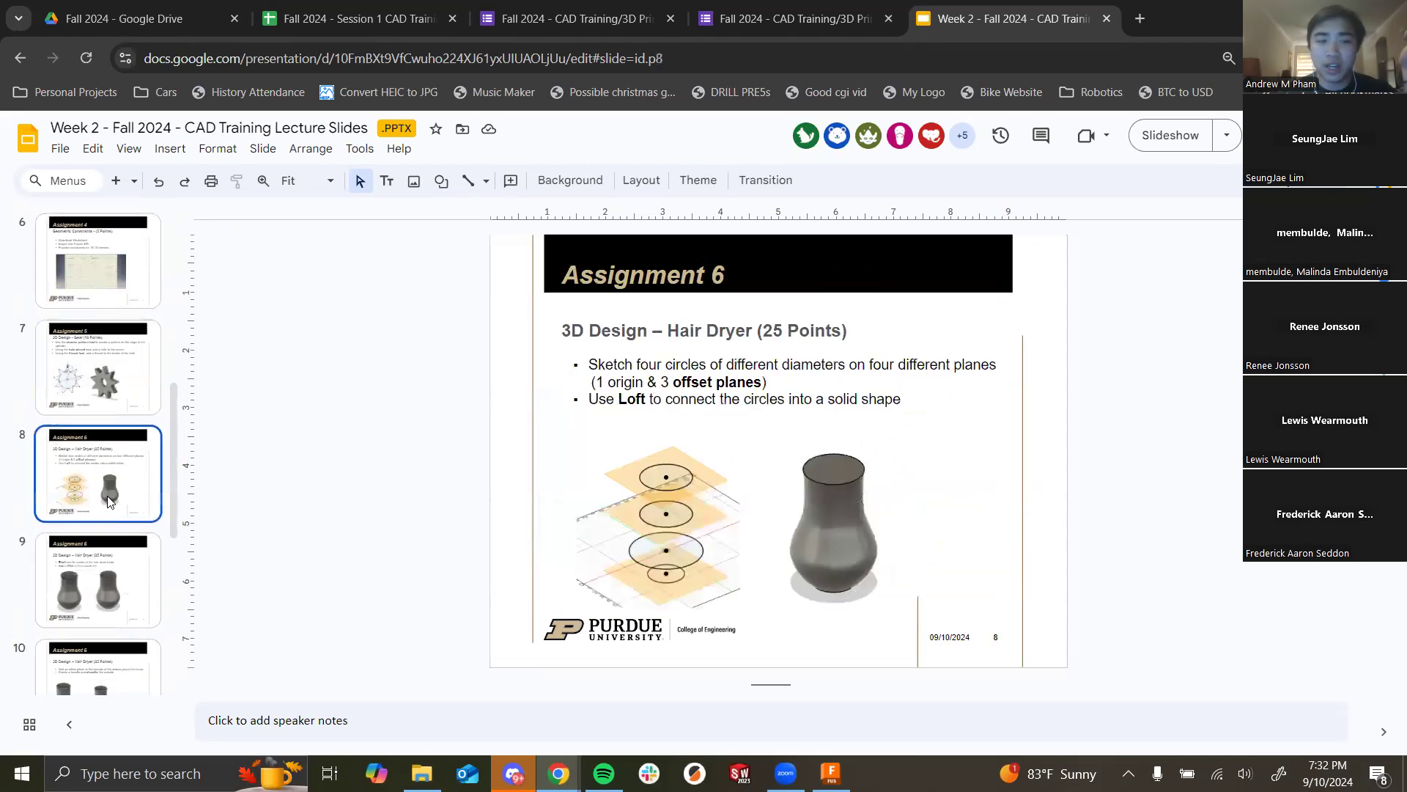
scroll(106, 542, down, 5)
click(110, 554)
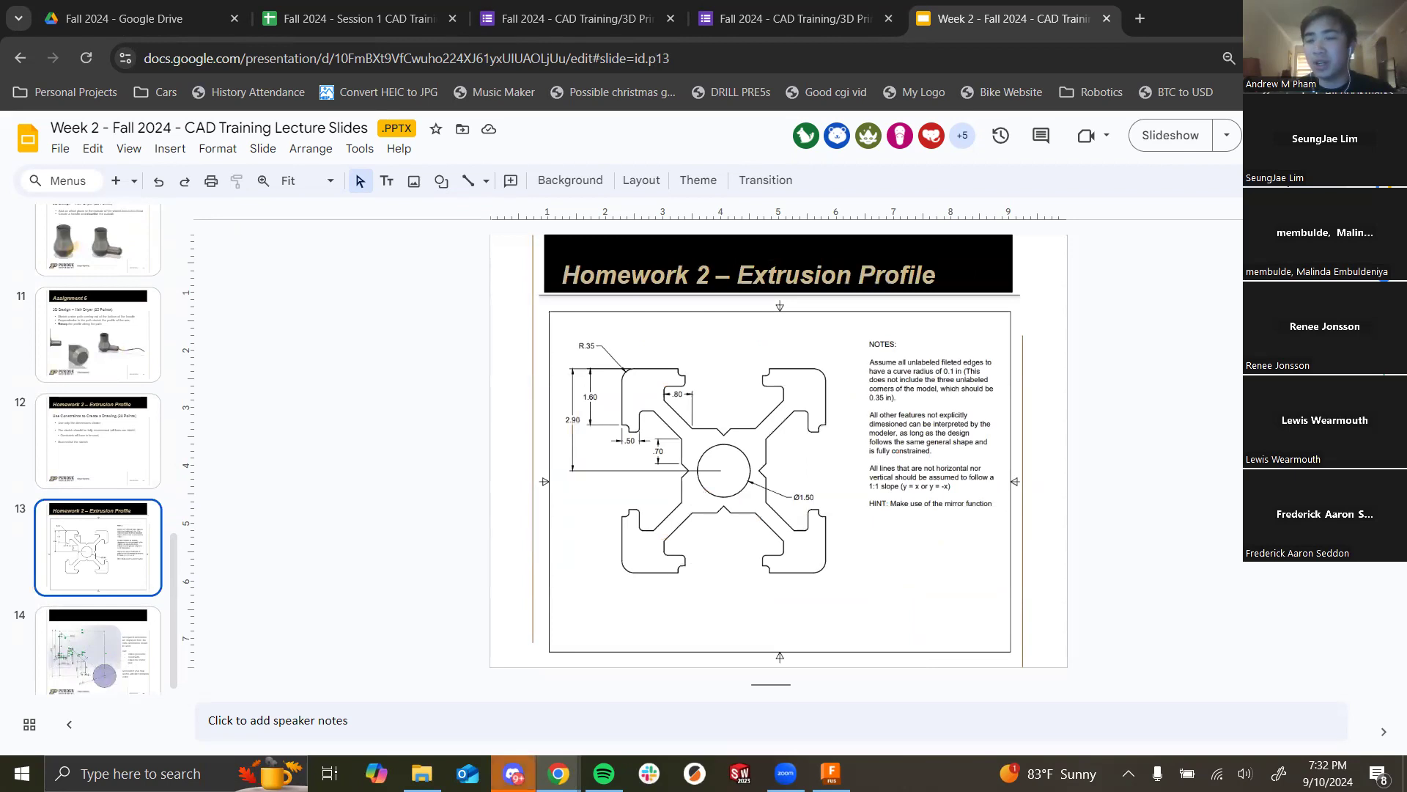
key(Down)
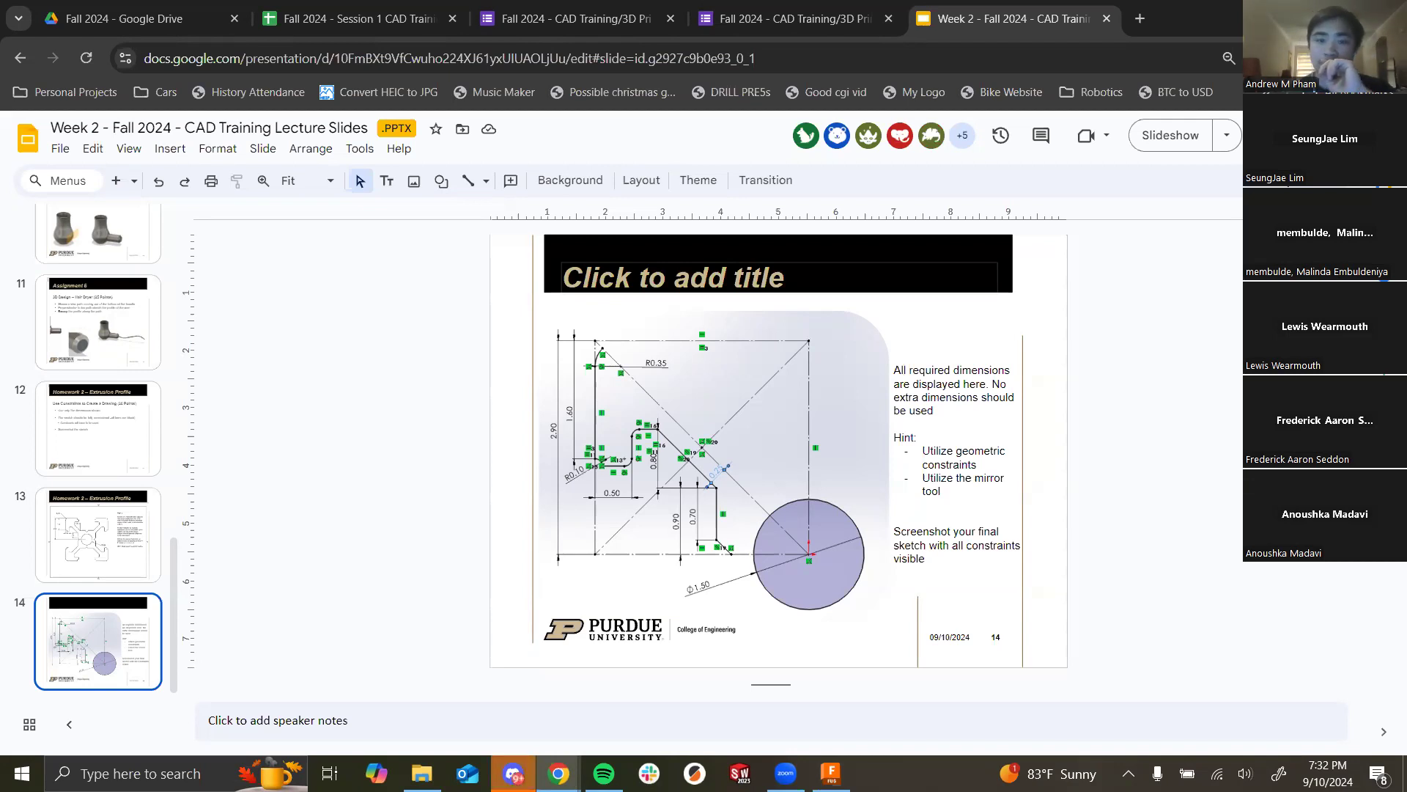
Step: Switch back to Autodesk Fusion
scroll(110, 529, up, 10)
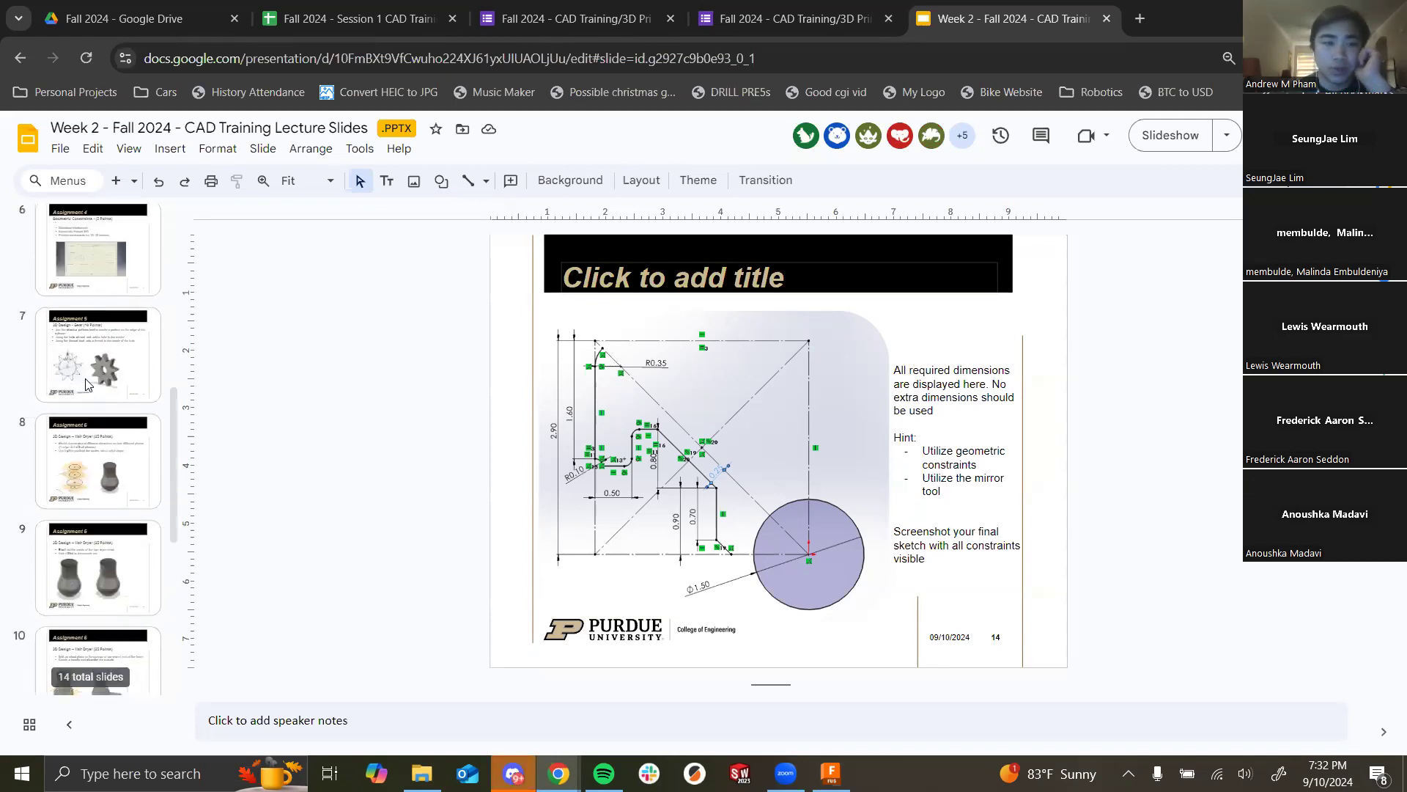
scroll(110, 530, down, 3)
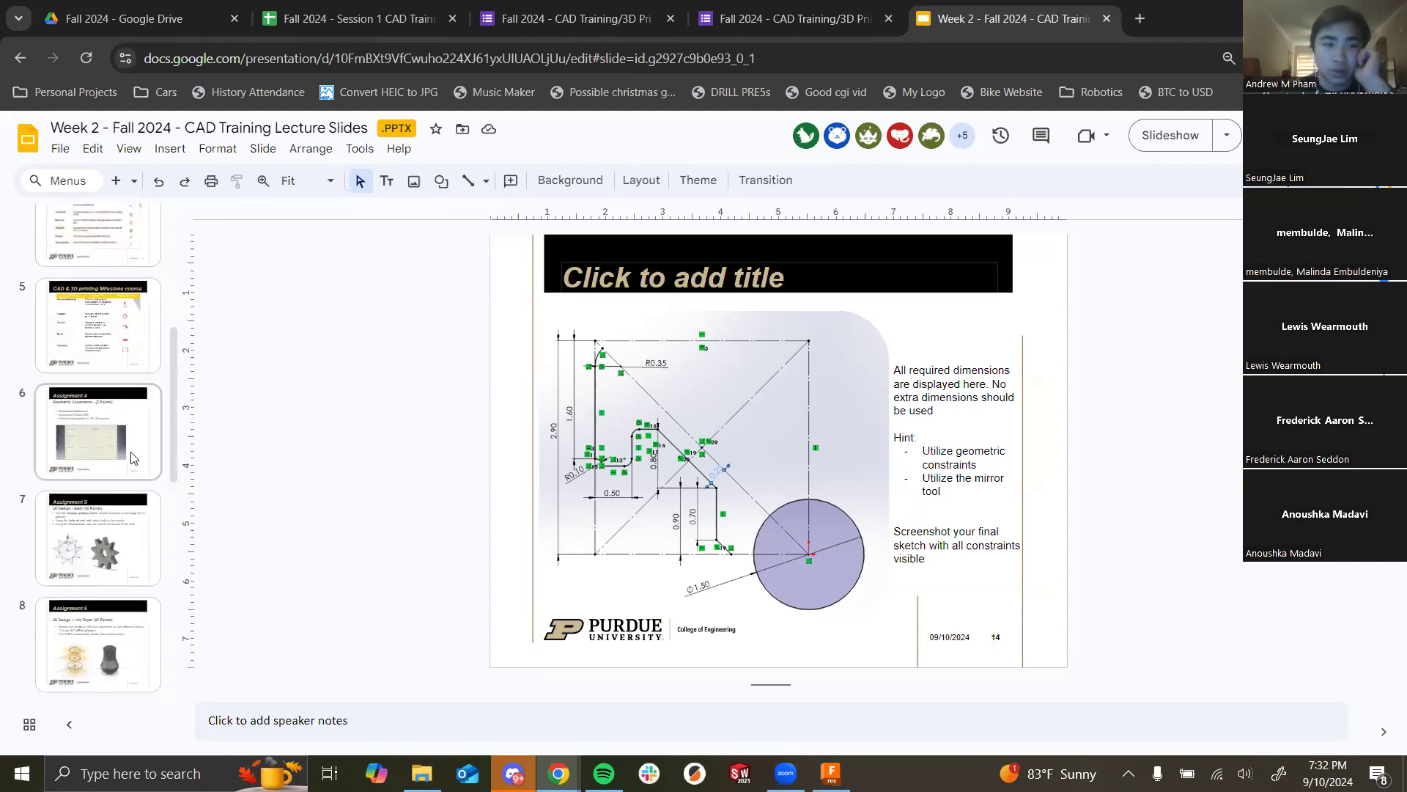
key(alt+Tab)
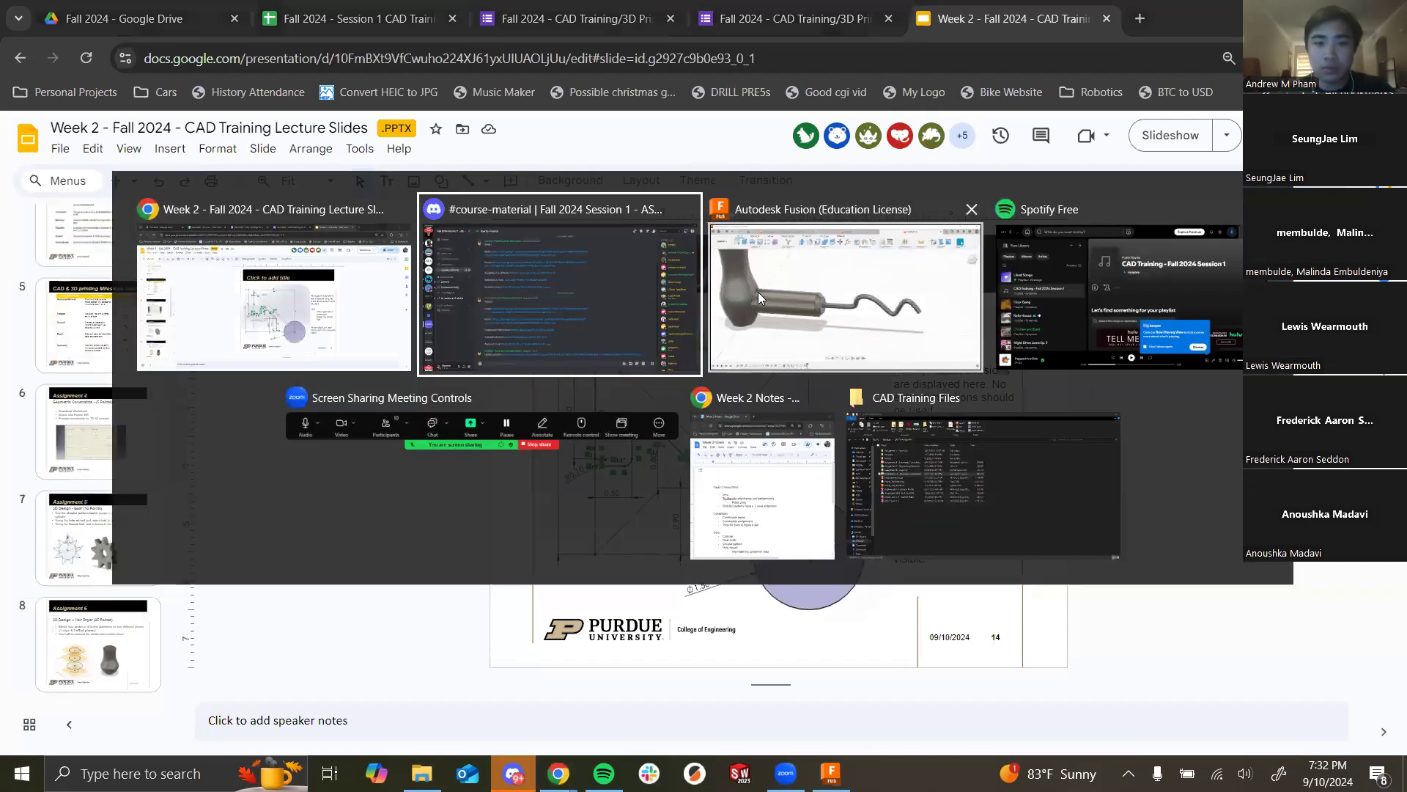
click(723, 286)
Step: Switch to the geometric constraints design and undo, then redo, the recent sketch edits
click(424, 37)
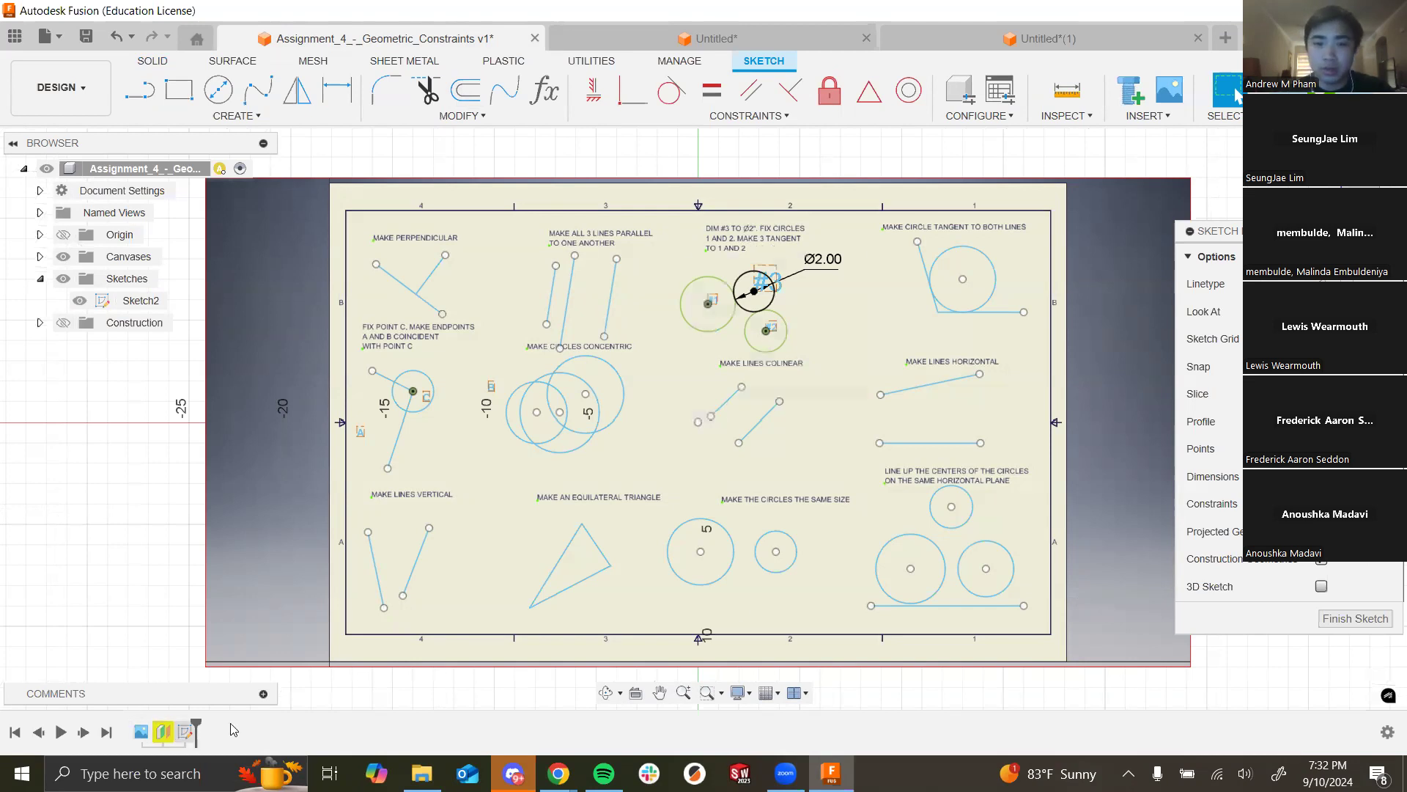
key(ctrl+z)
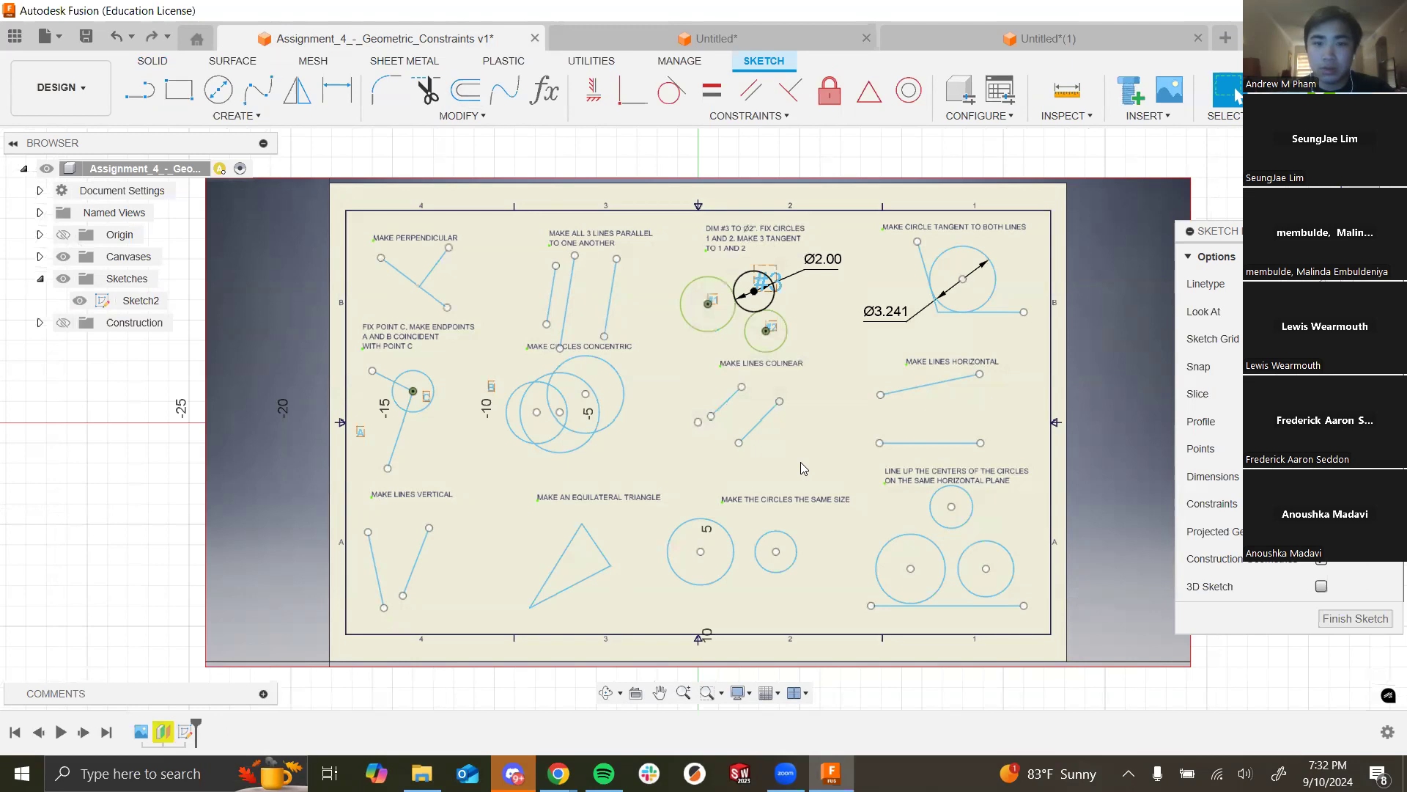
key(ctrl+z)
key(ctrl+z)
key(ctrl+z)
key(ctrl+z)
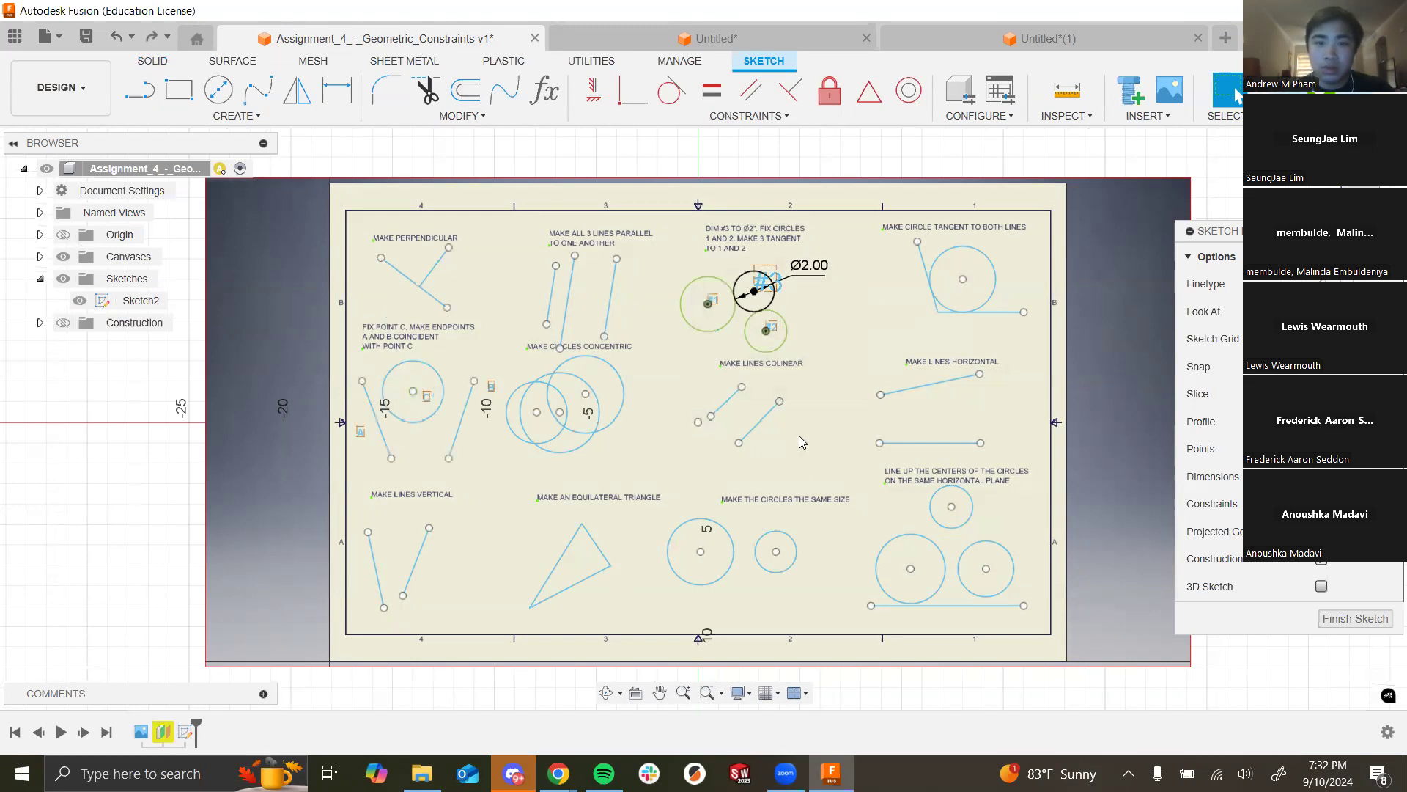
key(ctrl+y)
key(ctrl+y)
key(ctrl+y)
key(ctrl+y)
key(ctrl+y)
key(ctrl+y)
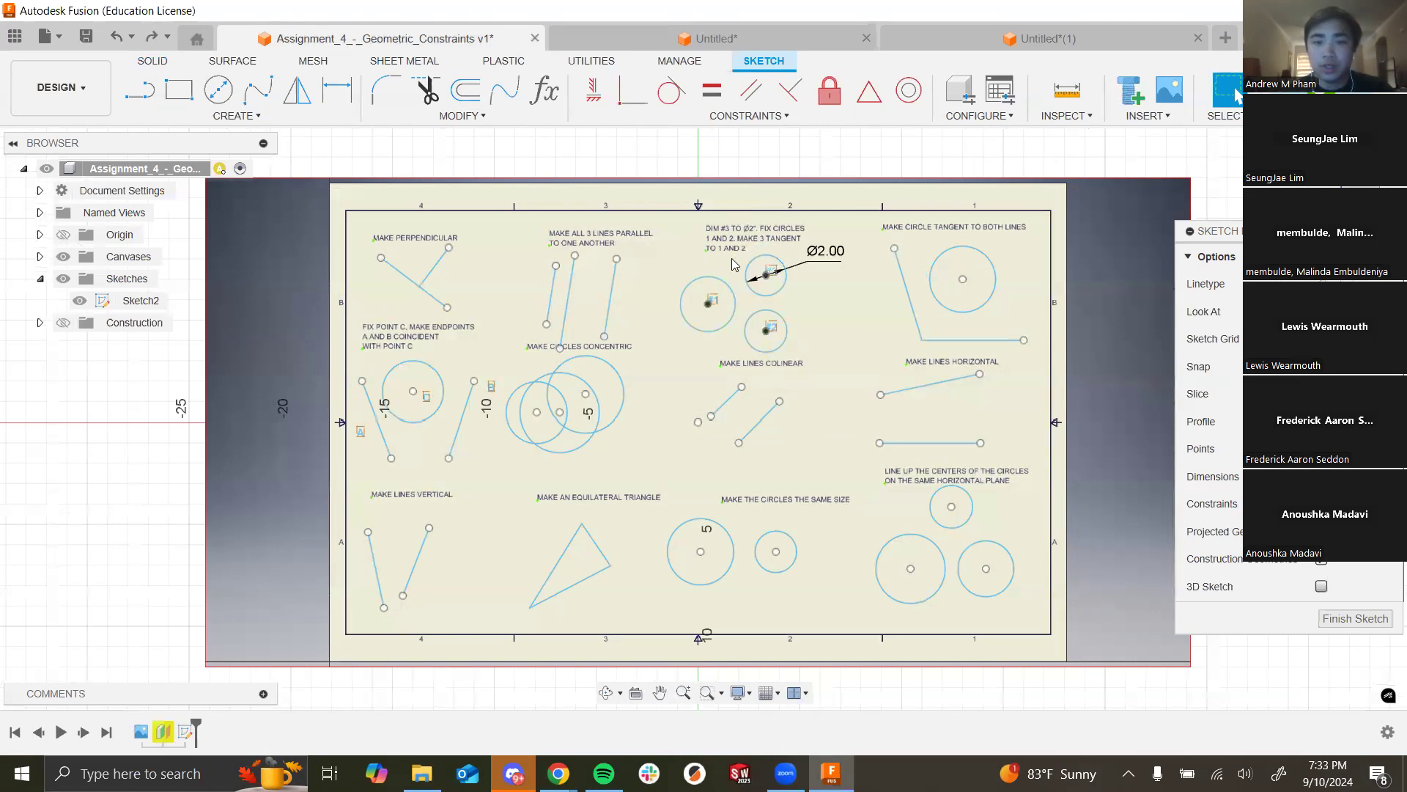
Step: Remove circle #3's Ø2.00 dimension and drag it out to about 2.6 in diameter
scroll(747, 246, up, 4)
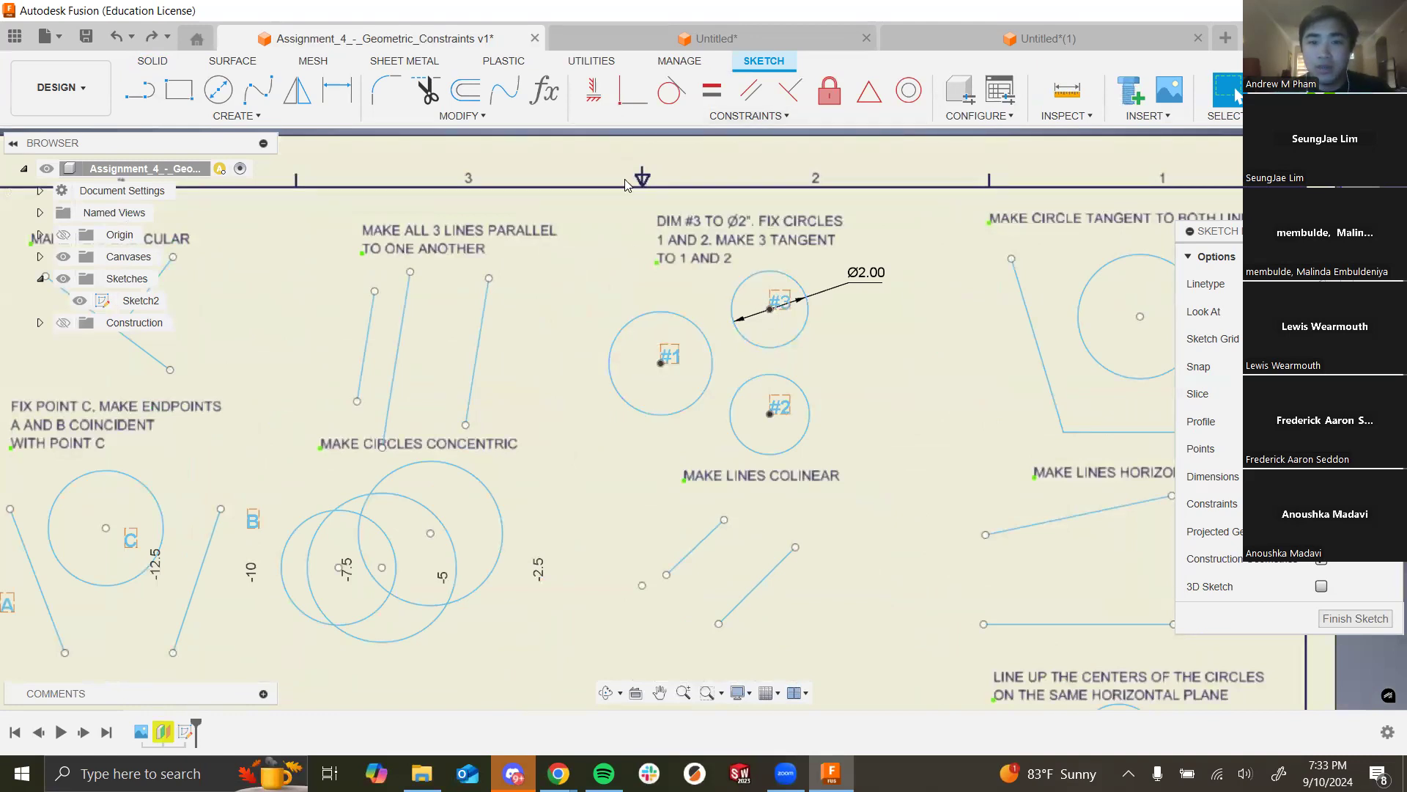
key(Escape)
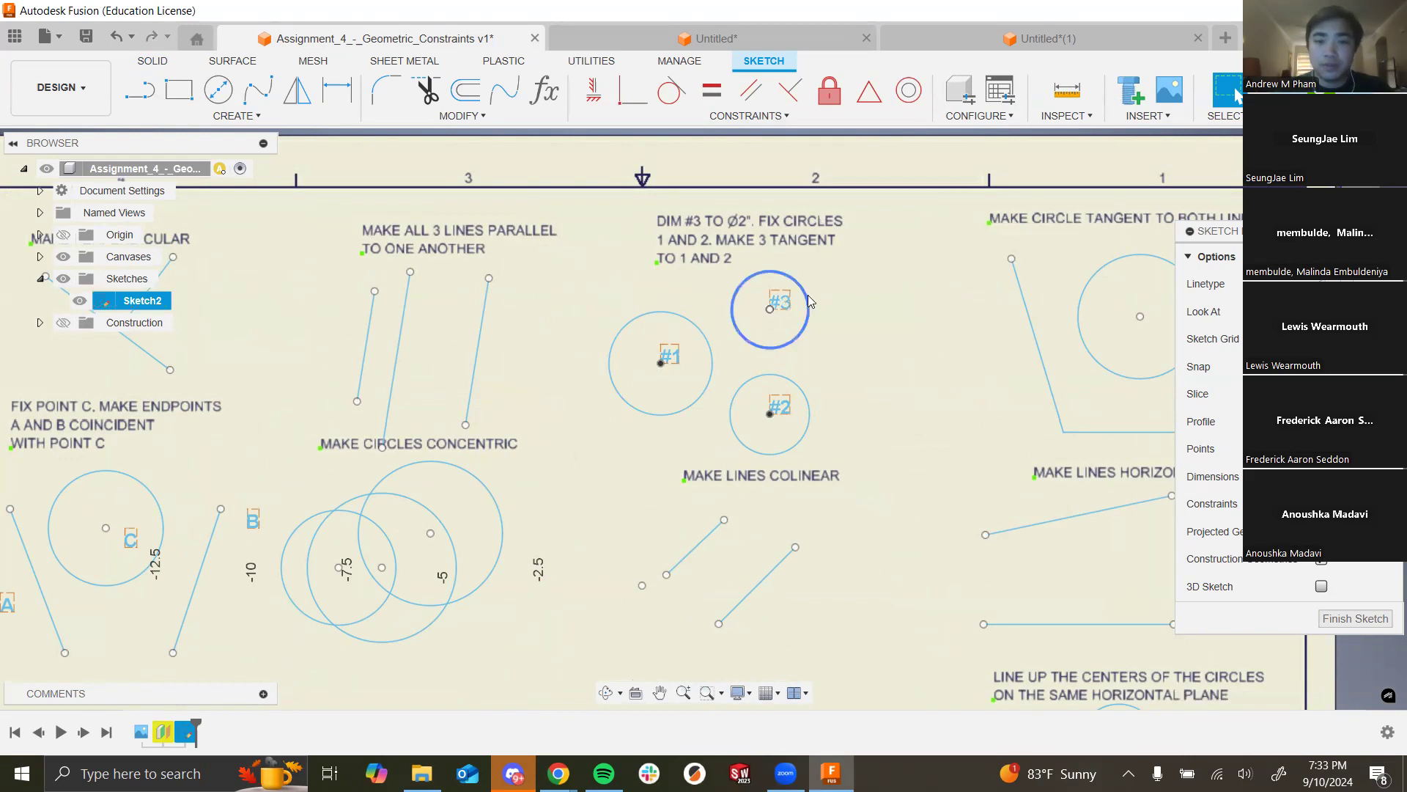
drag(817, 313, 825, 320)
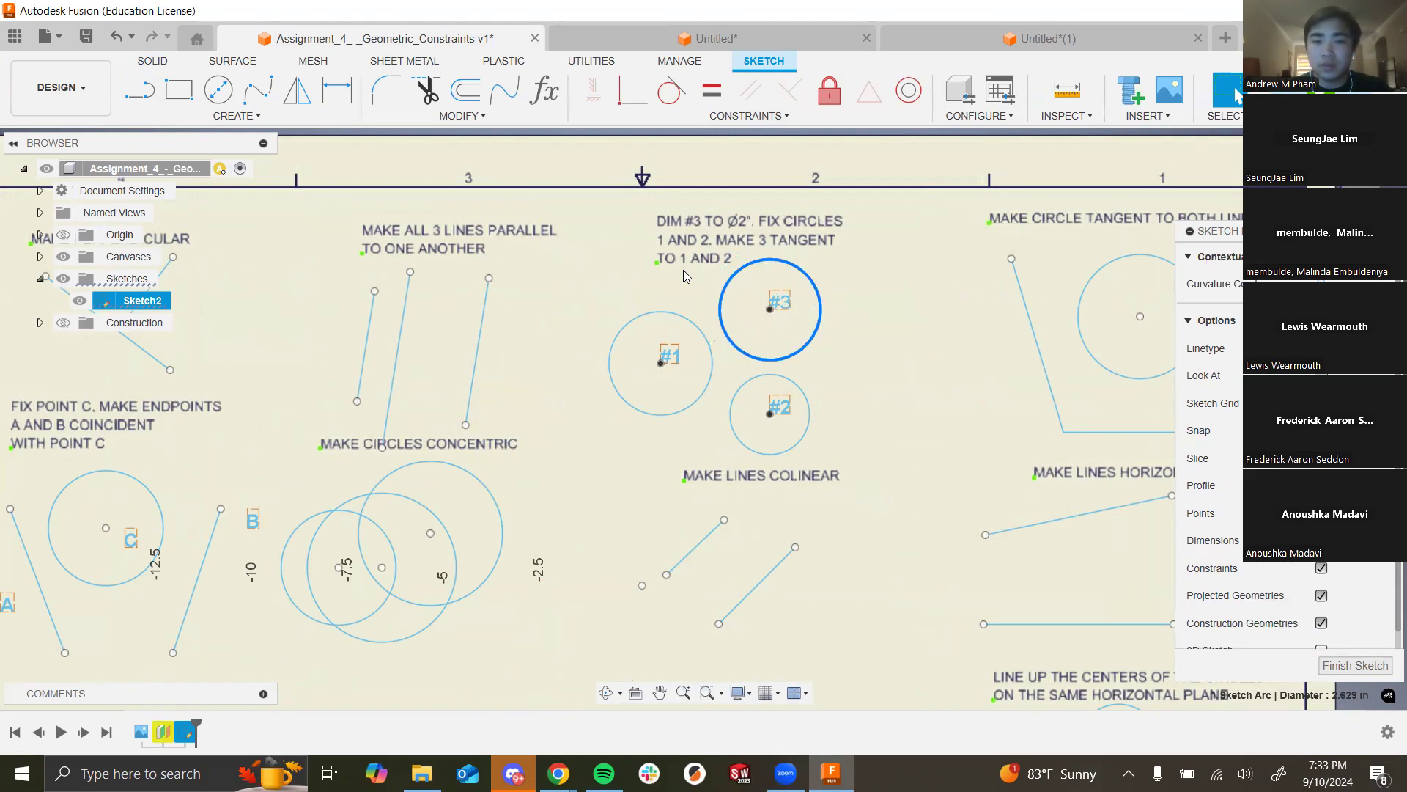
click(684, 271)
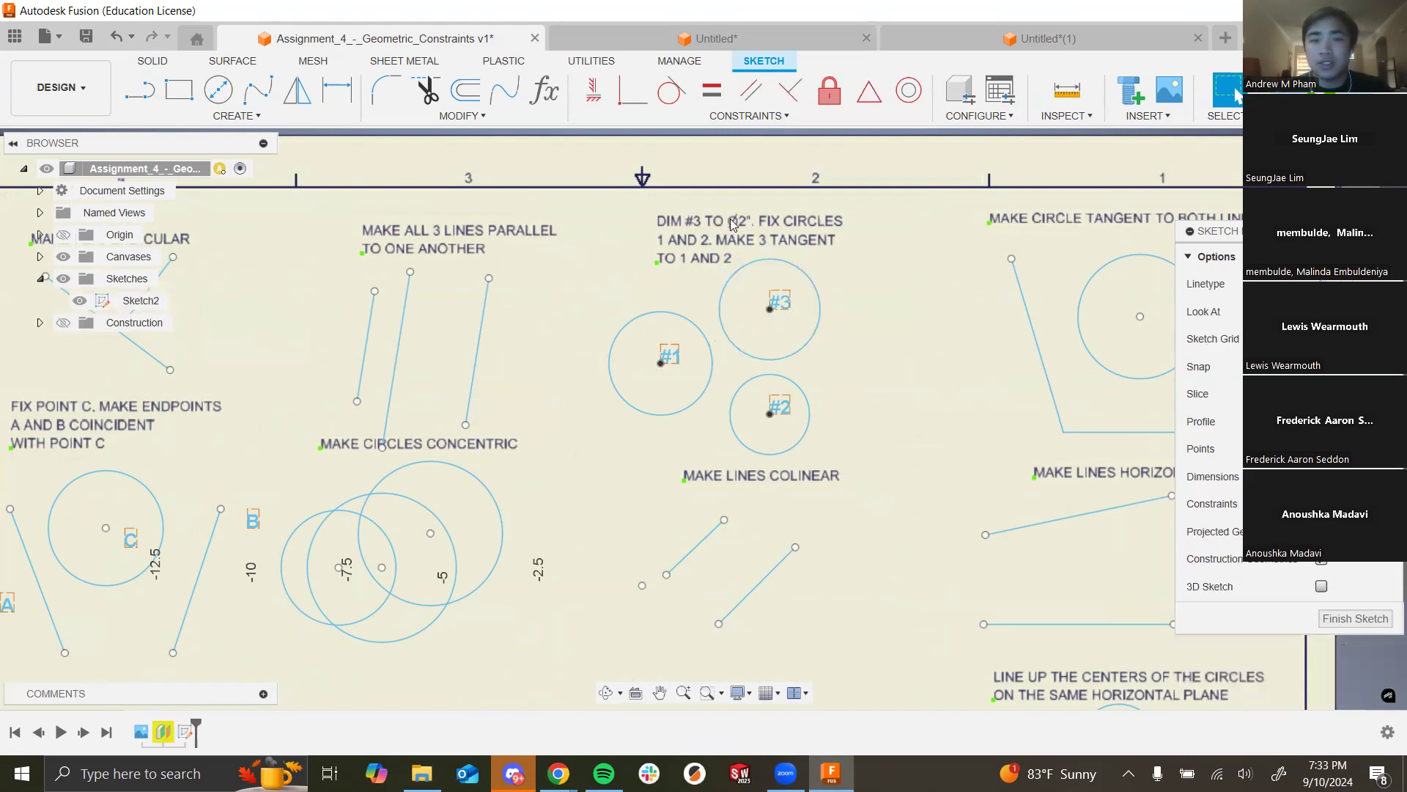
scroll(731, 224, down, 3)
scroll(732, 225, up, 6)
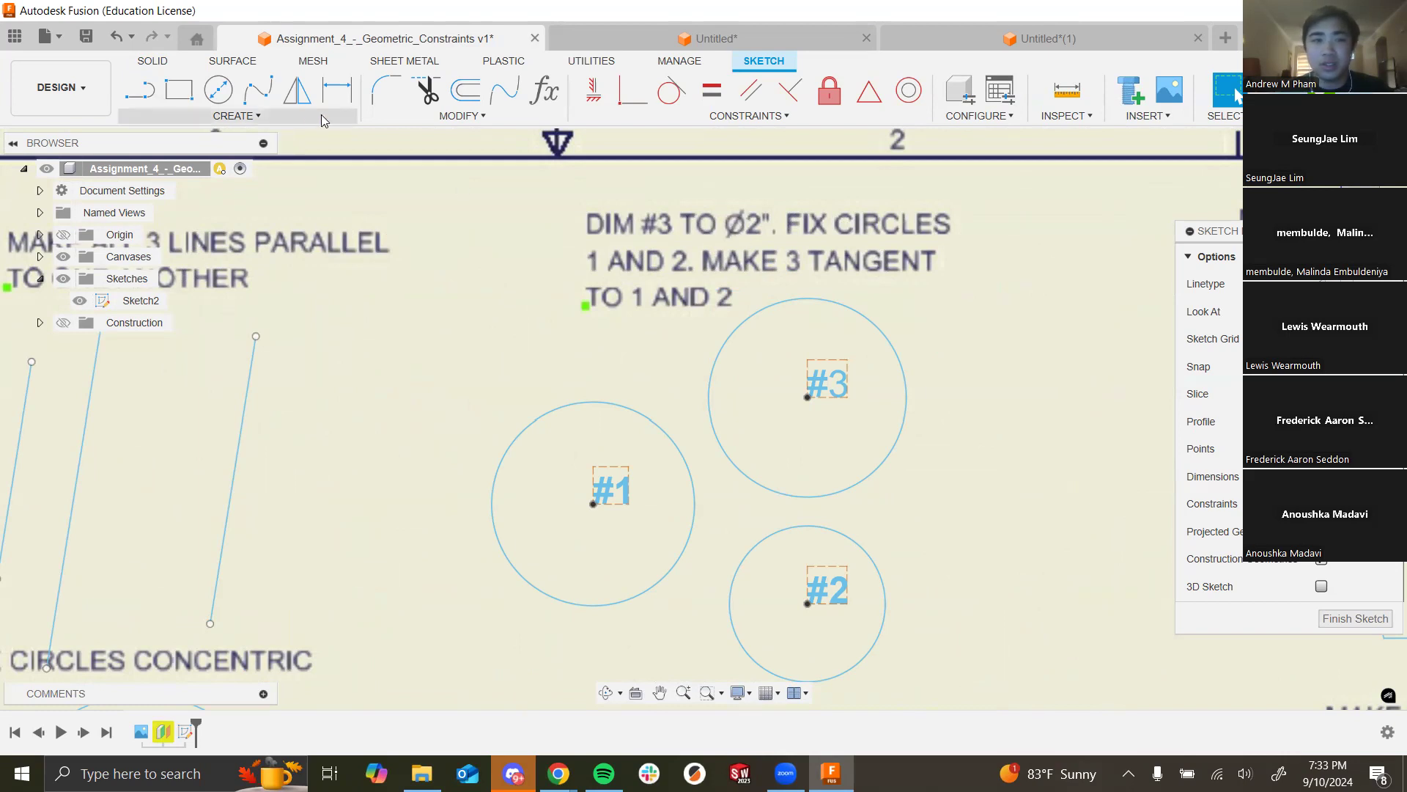
Step: Dimension circle #3's diameter to 2
click(336, 91)
click(889, 337)
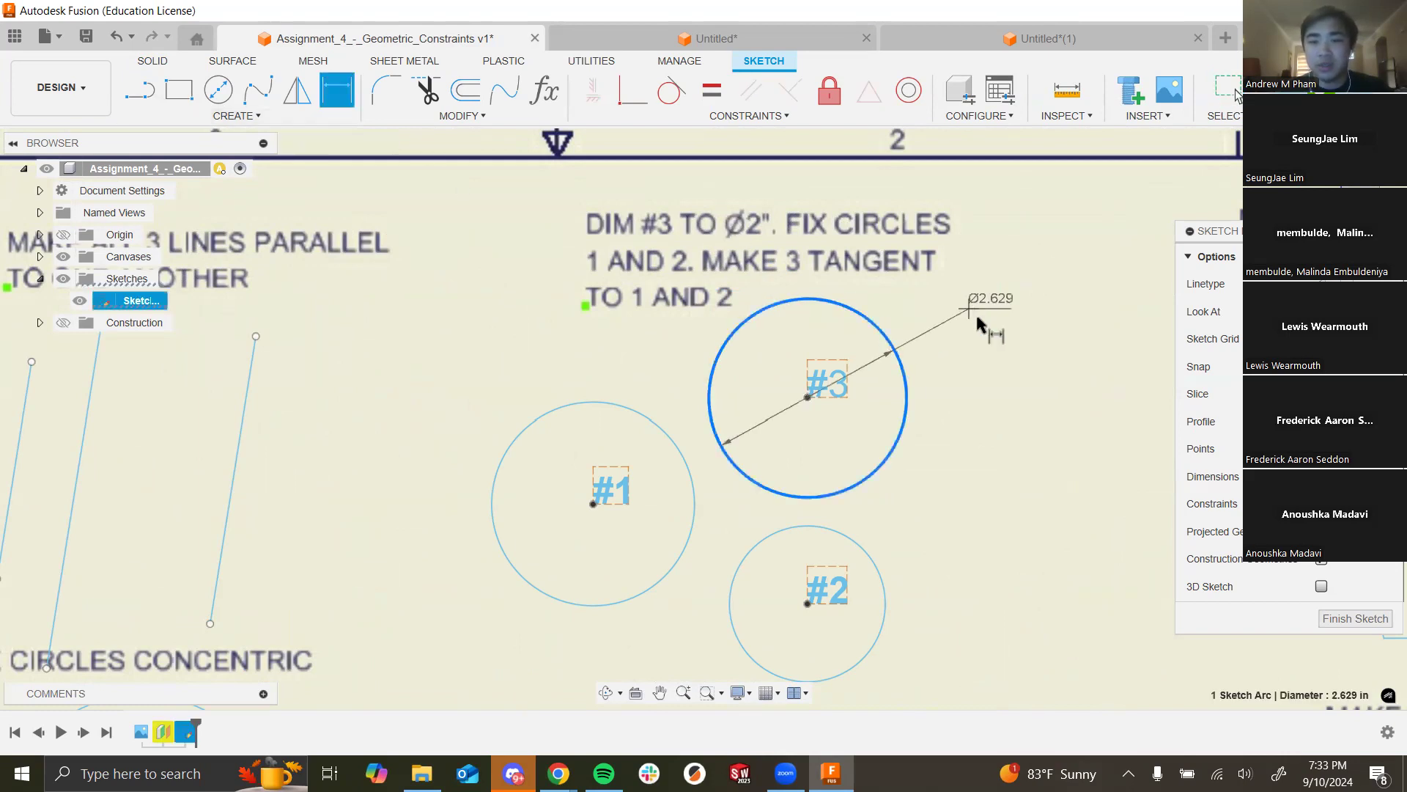
key(Escape)
click(980, 323)
text(2)
key(Return)
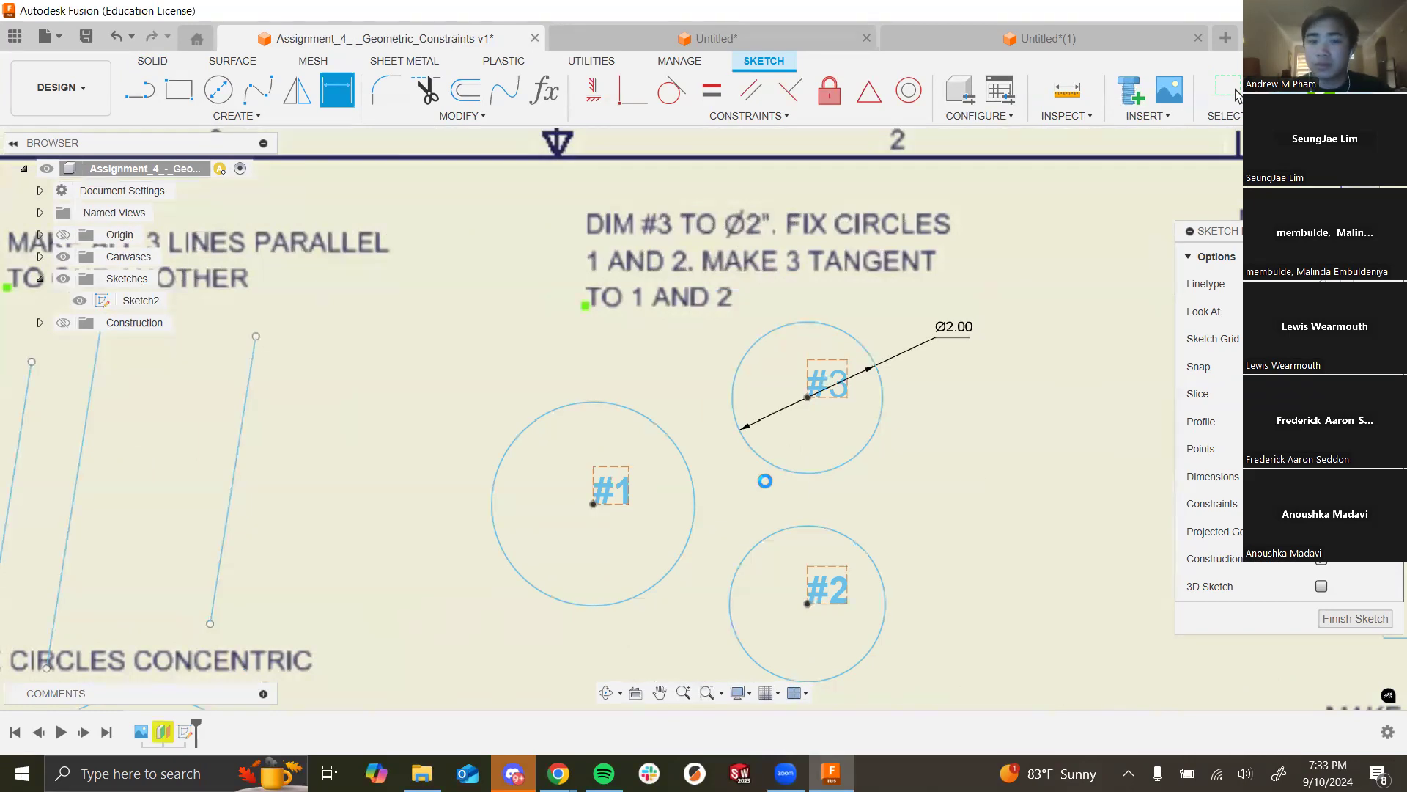
Step: Fix circles #1 and #2 in place
click(829, 91)
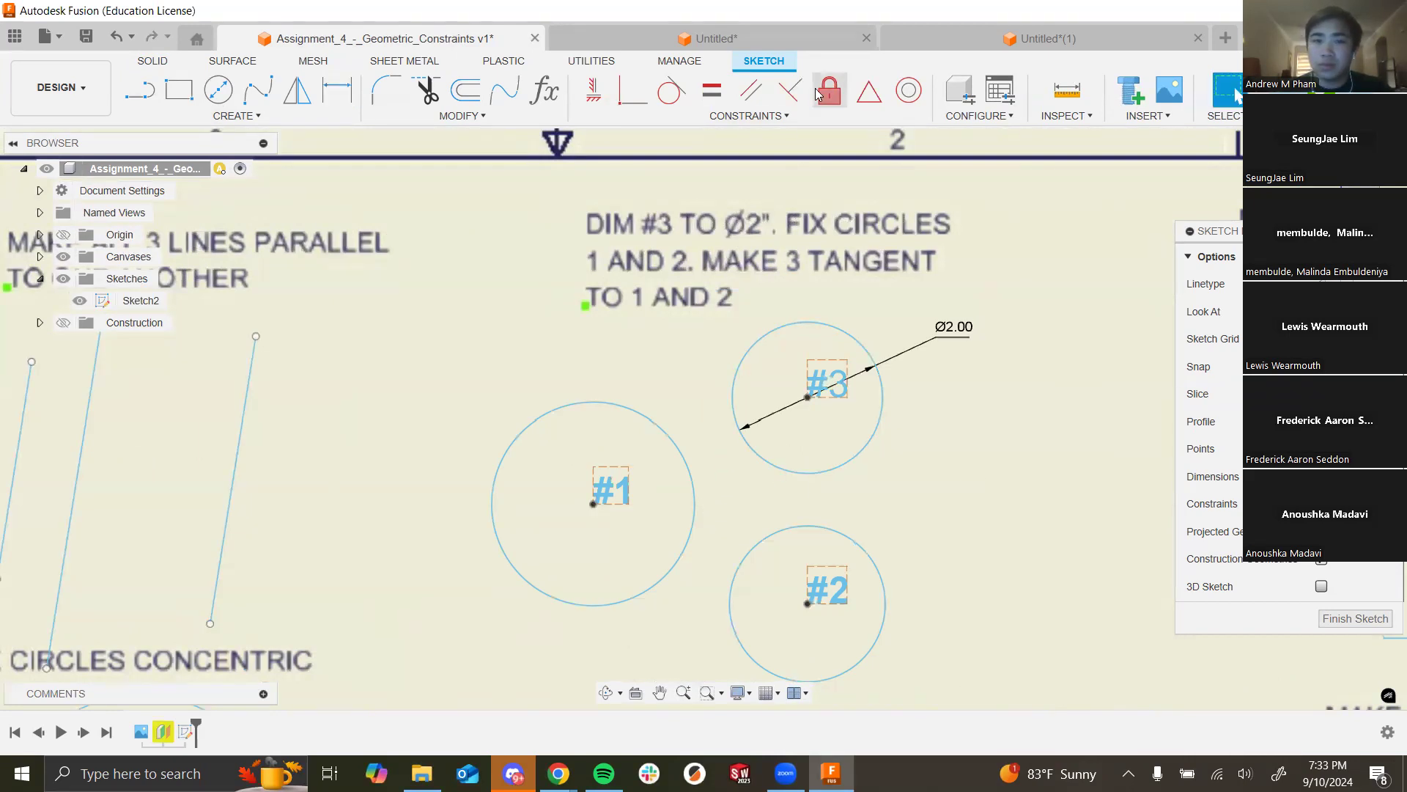
click(692, 522)
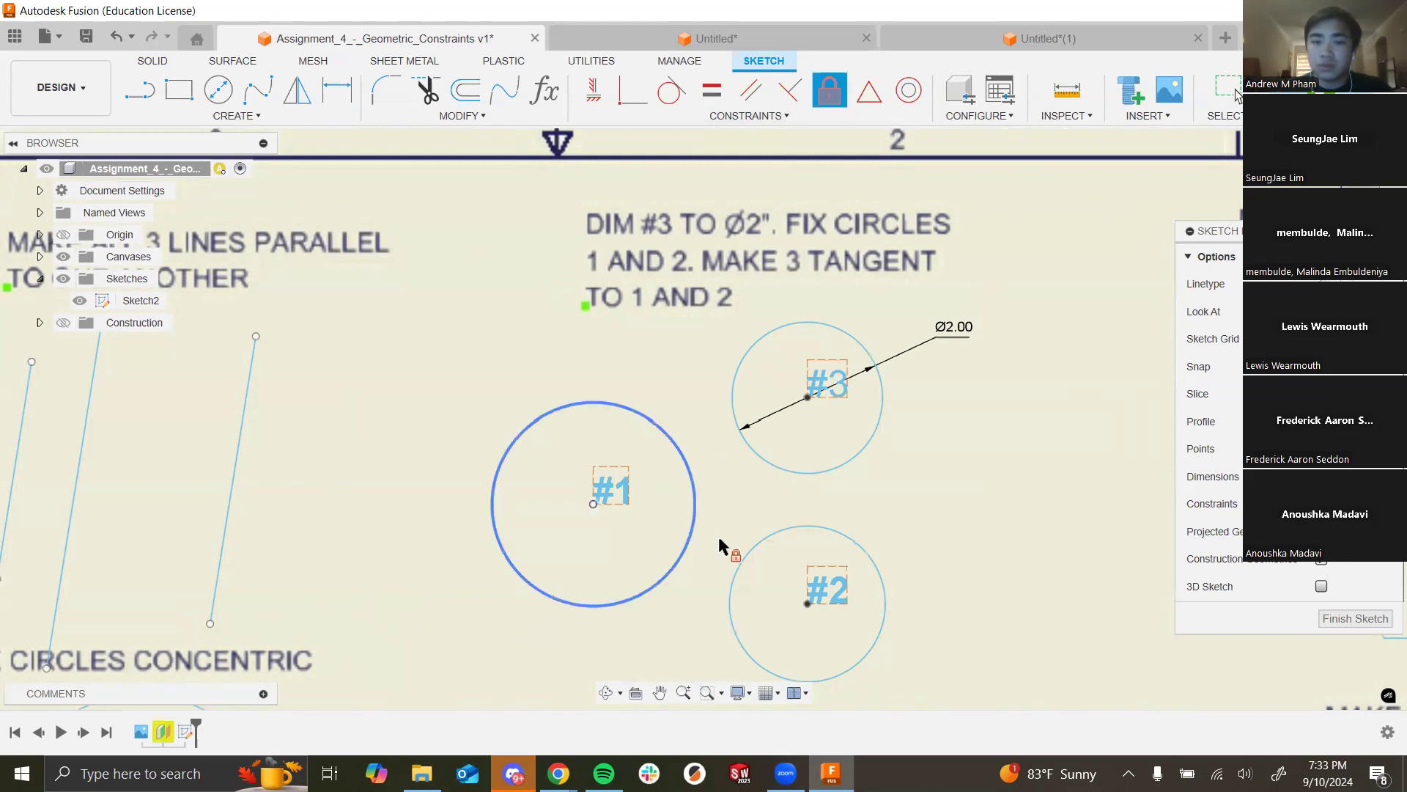
click(763, 540)
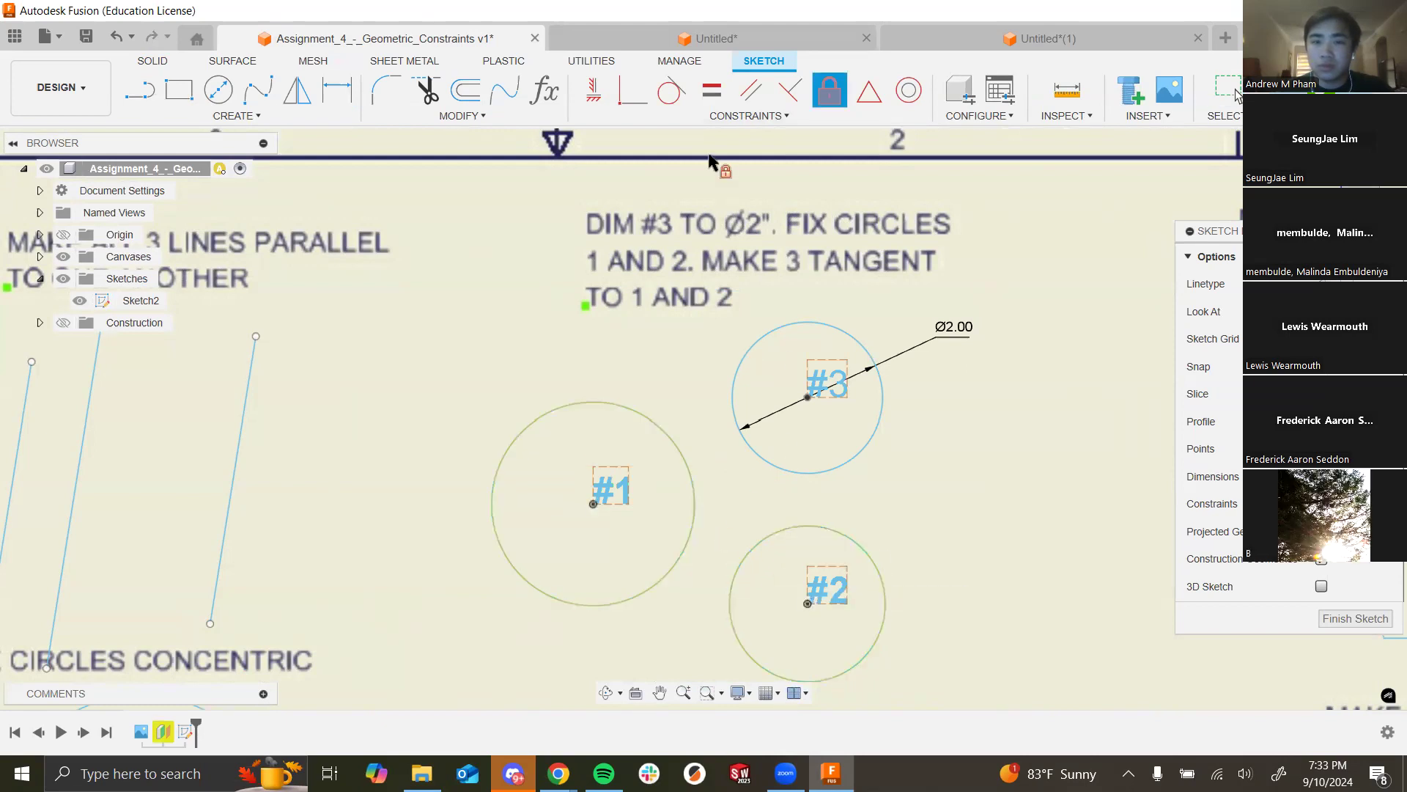
Step: Make circle #3 tangent to both circle #1 and circle #2
click(672, 90)
click(732, 382)
click(690, 464)
click(771, 491)
click(778, 525)
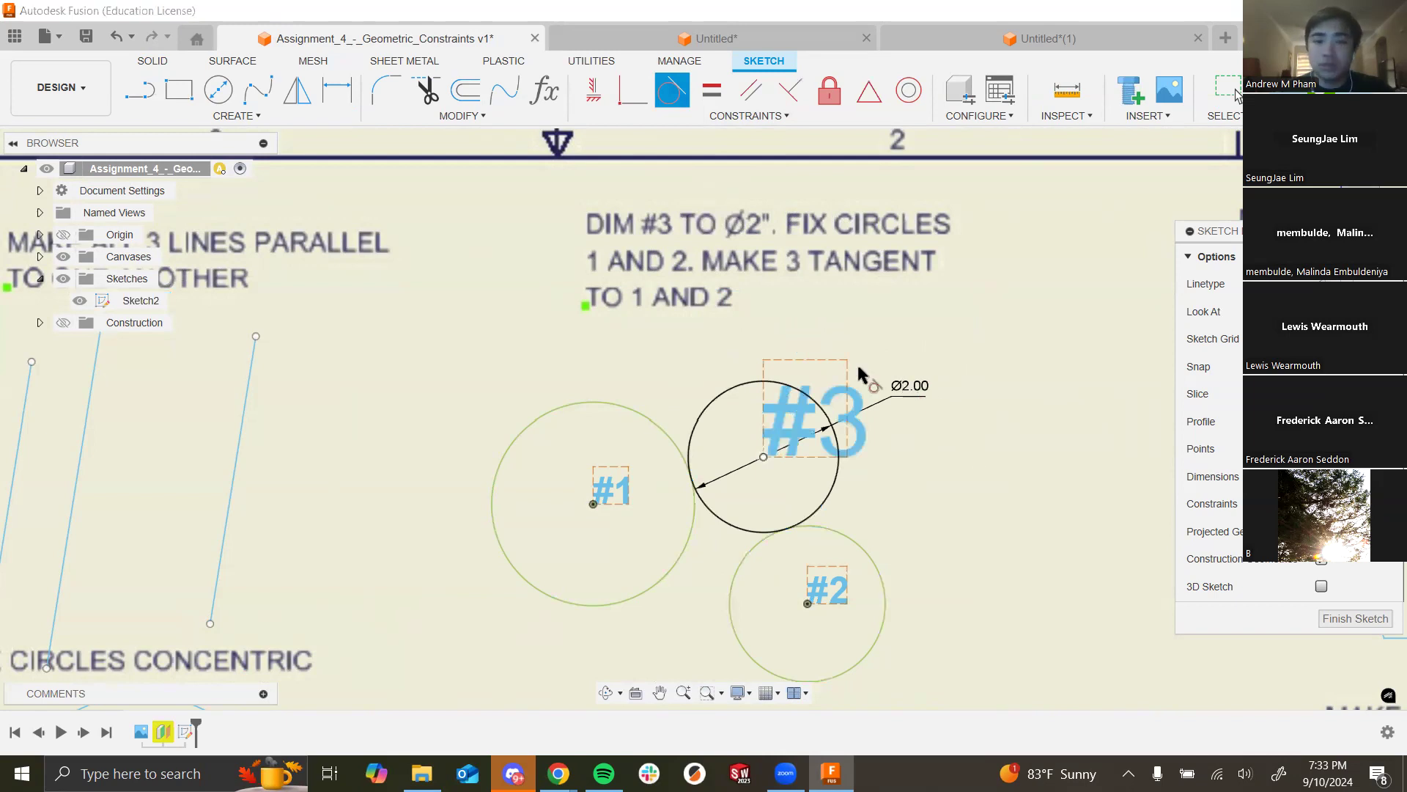
key(alt+Tab)
Step: Open Discord's homework-help channel and enlarge the student's hair-dryer screenshot
click(215, 332)
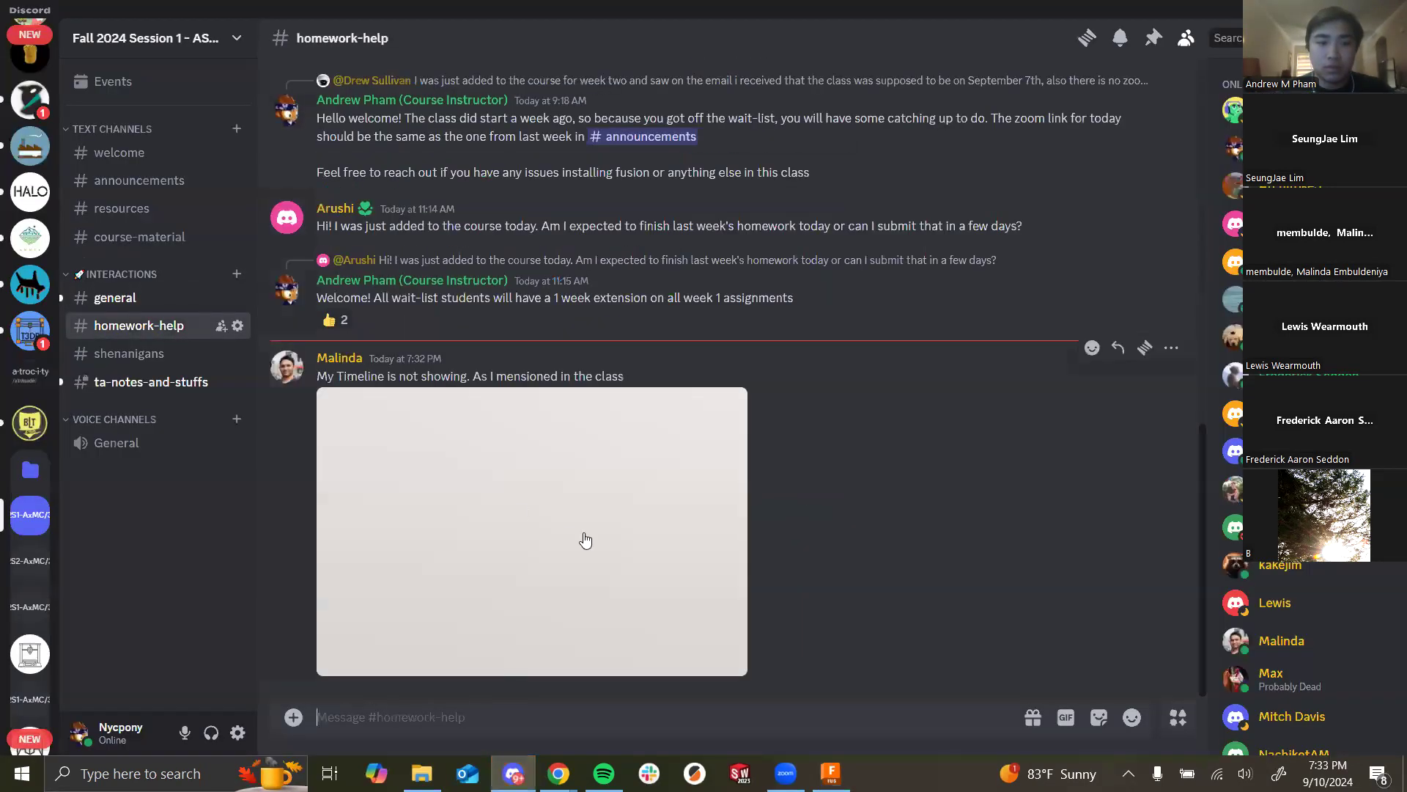
click(601, 551)
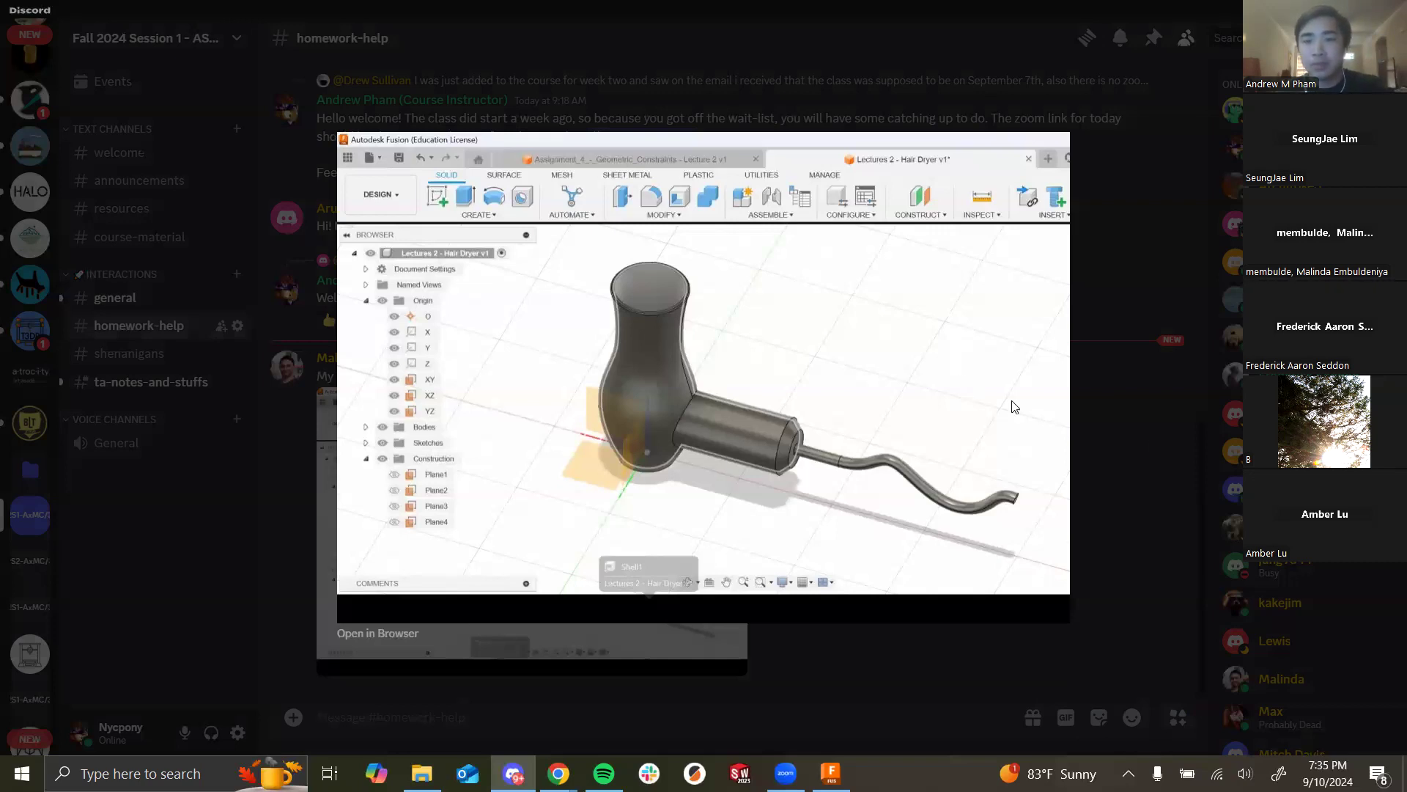
Step: Close the enlarged screenshot and return to Autodesk Fusion
click(1148, 426)
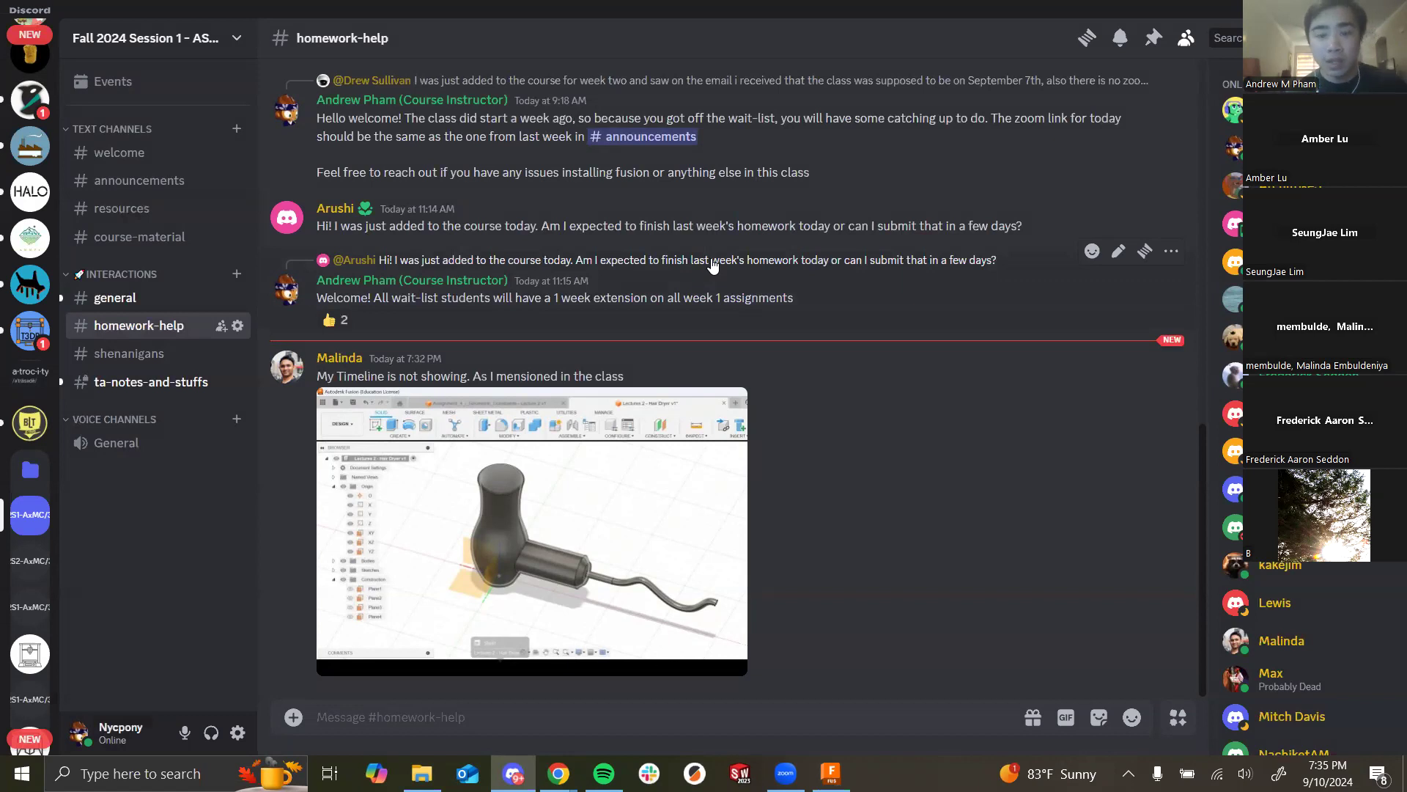
key(alt+Tab)
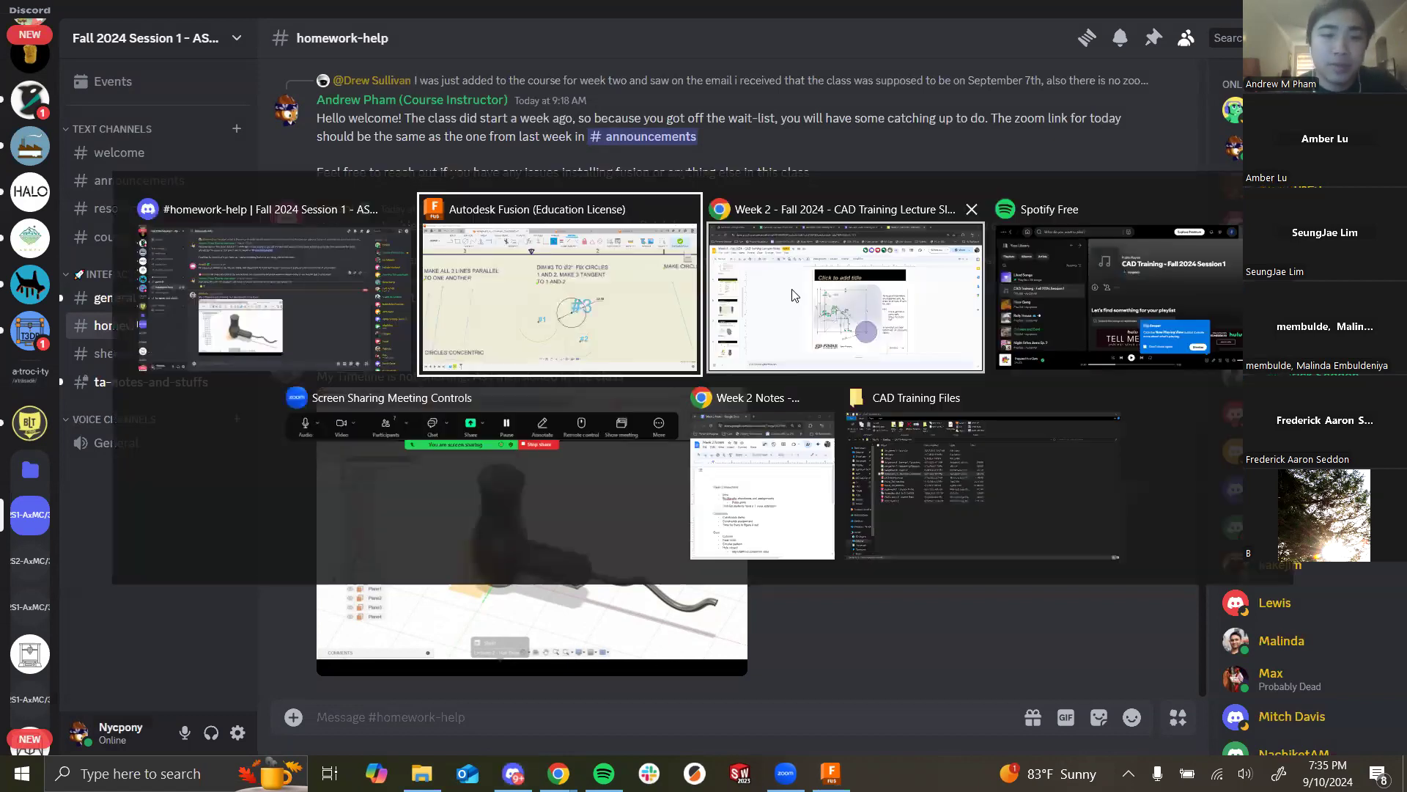
click(611, 319)
Step: On the Untitled*(1) design, roll the timeline back to after Extrude1 and zoom in on the barrel
click(900, 32)
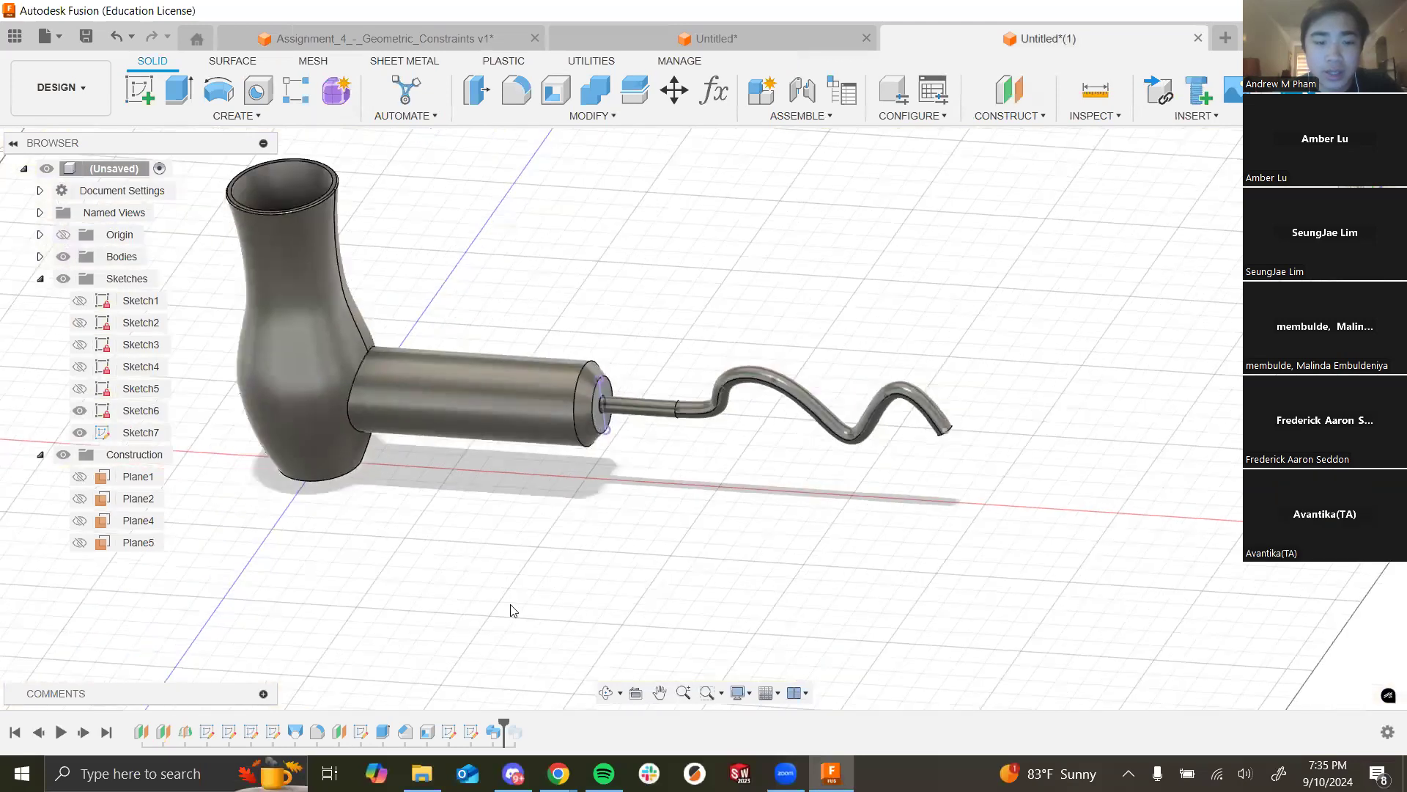
drag(504, 726, 392, 726)
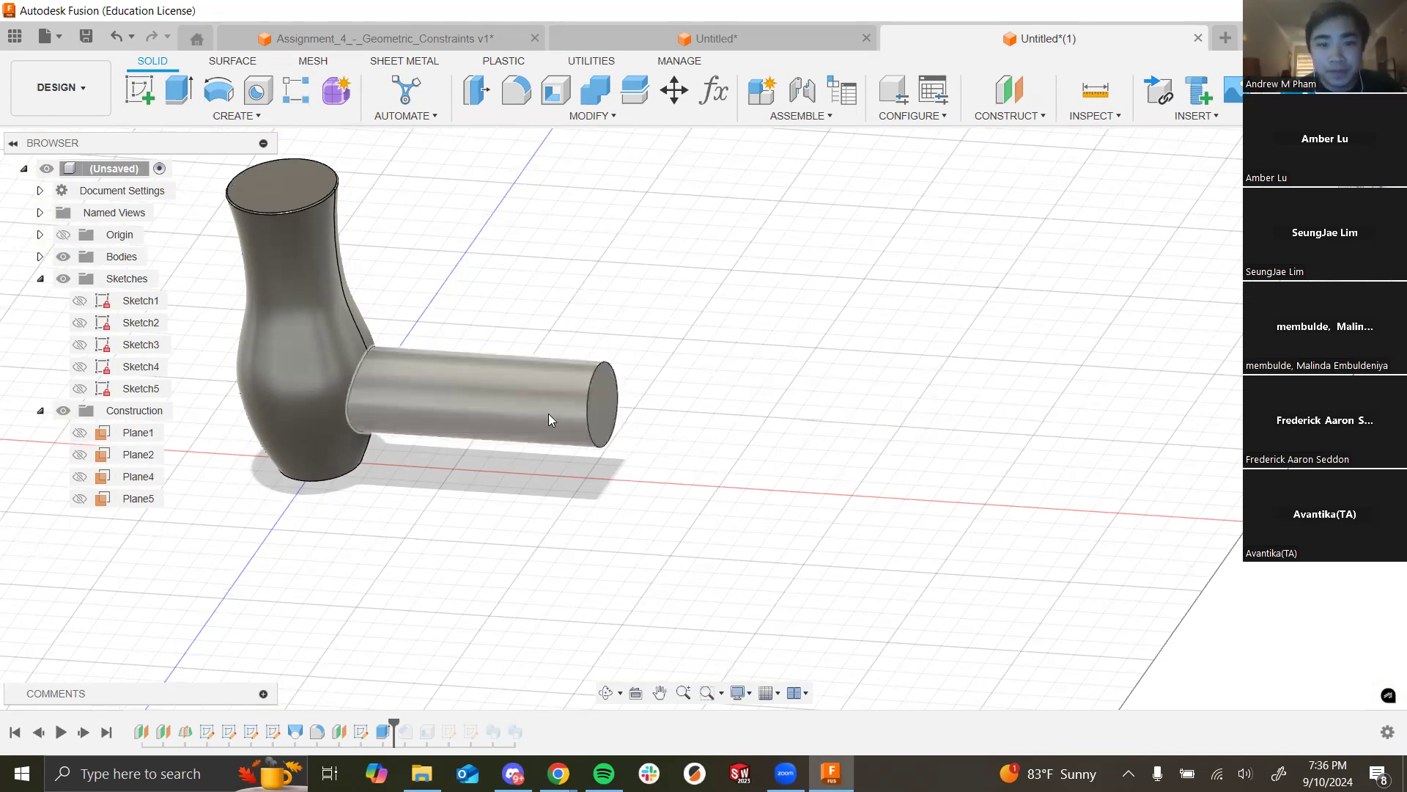
scroll(550, 414, up, 5)
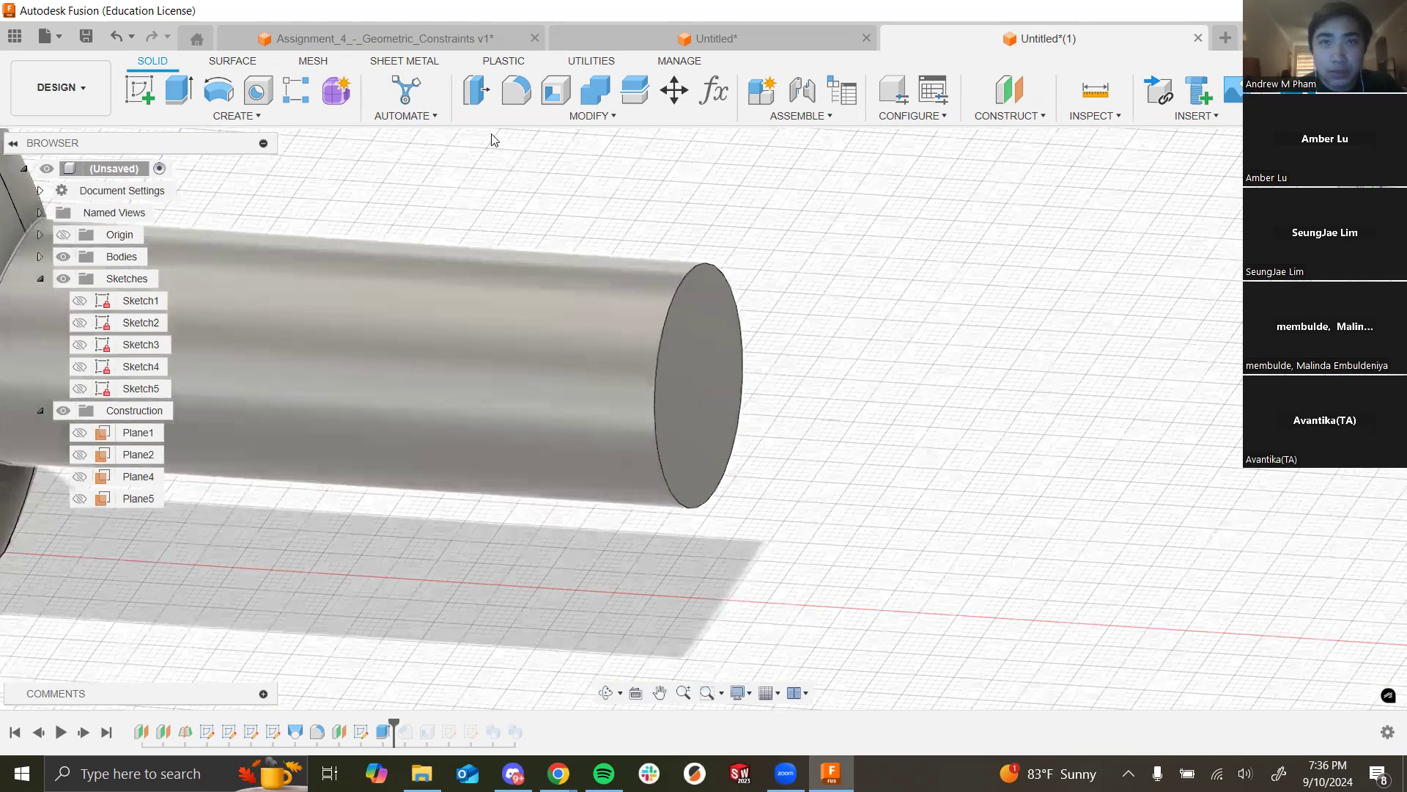
Step: Start the Chamfer command from the MODIFY menu after reviewing Fillet and Chamfer
click(589, 117)
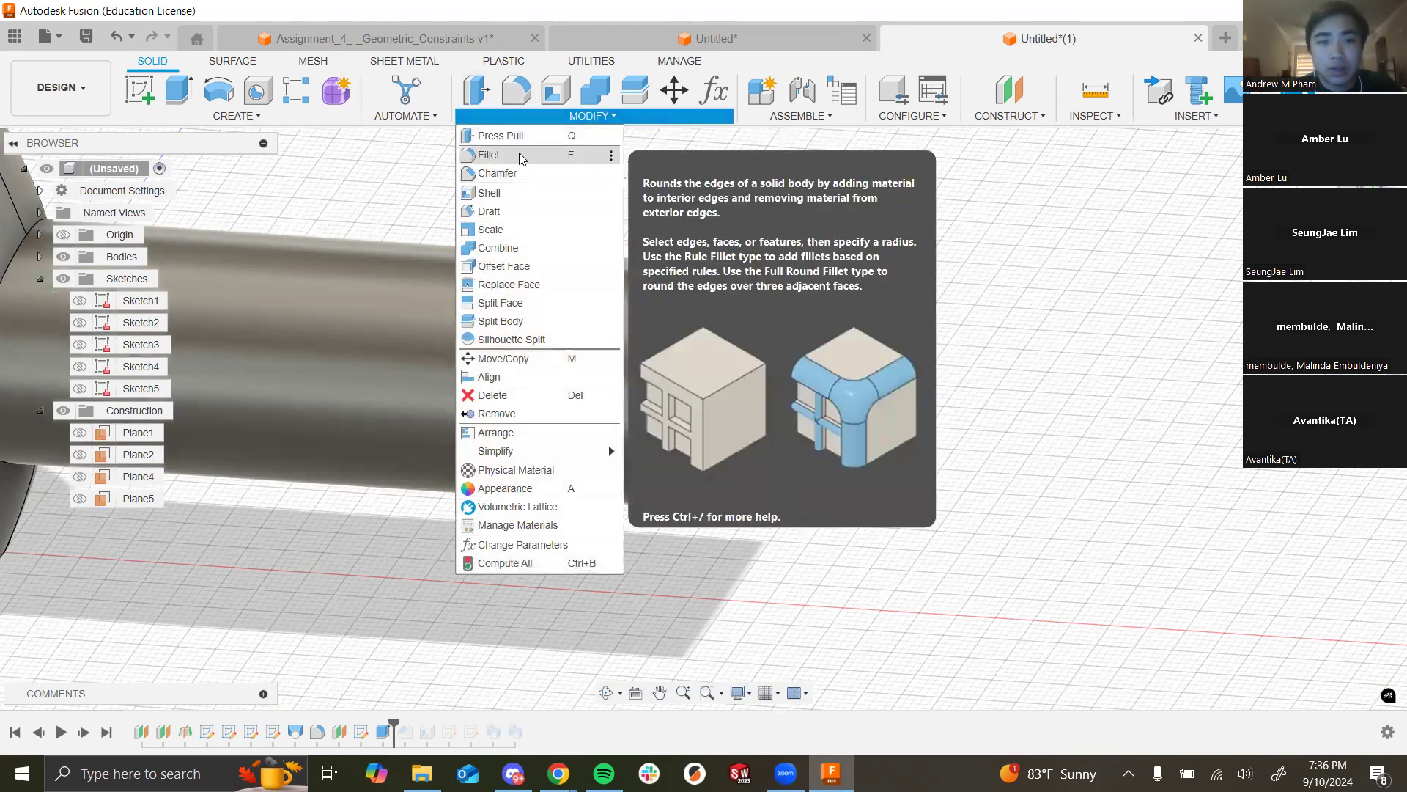
click(620, 116)
click(620, 117)
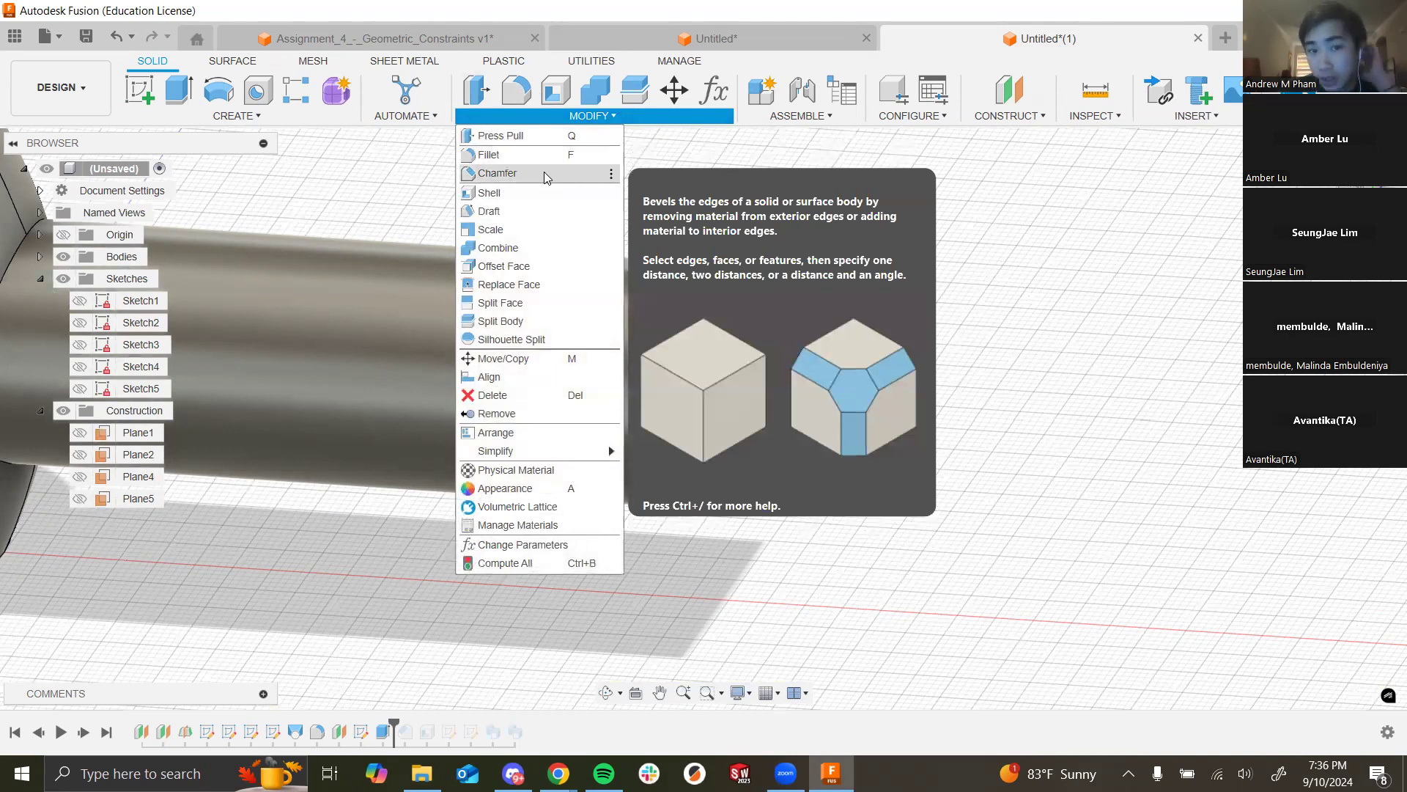
click(538, 173)
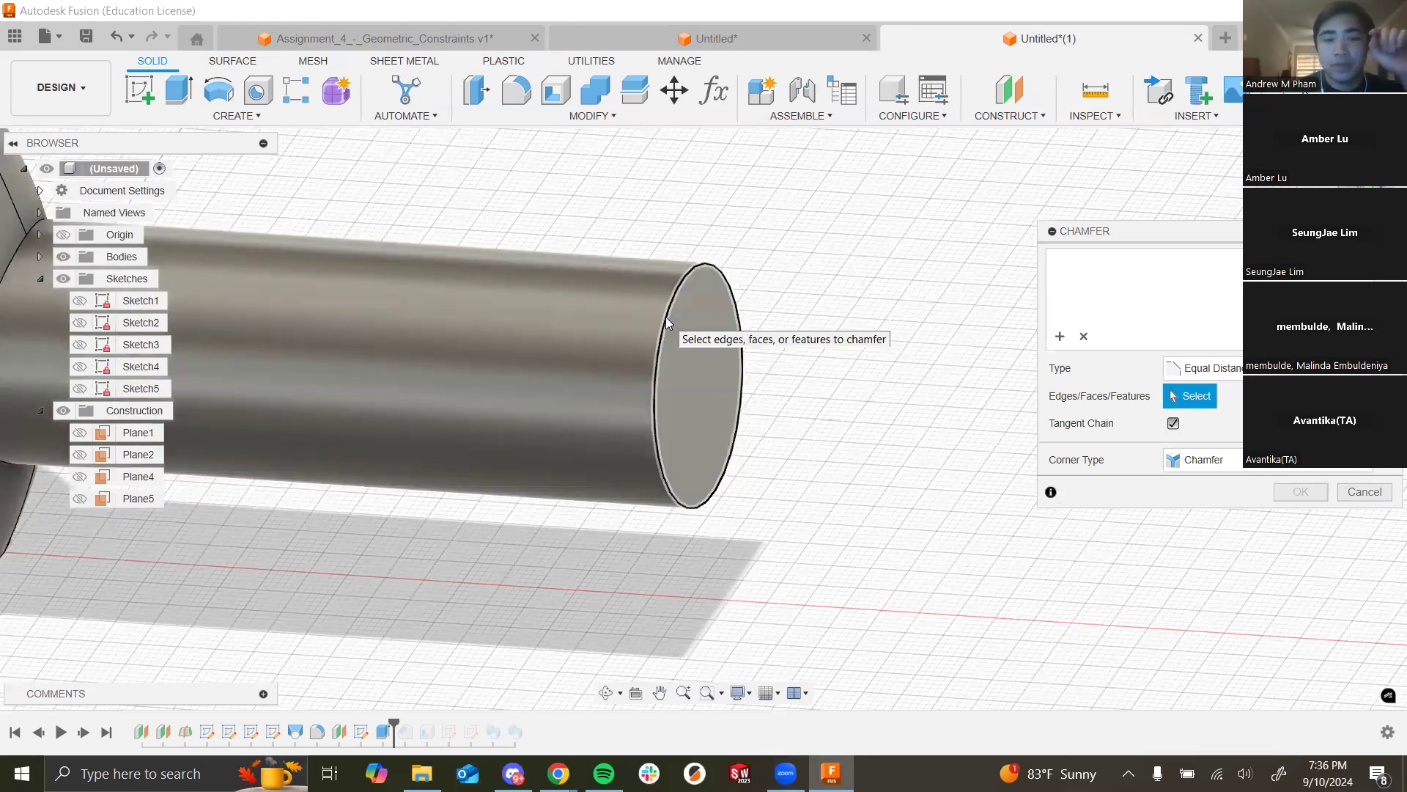
Step: Preview a 5 mm chamfer on the barrel's end edge, then roll the timeline to the end
click(666, 317)
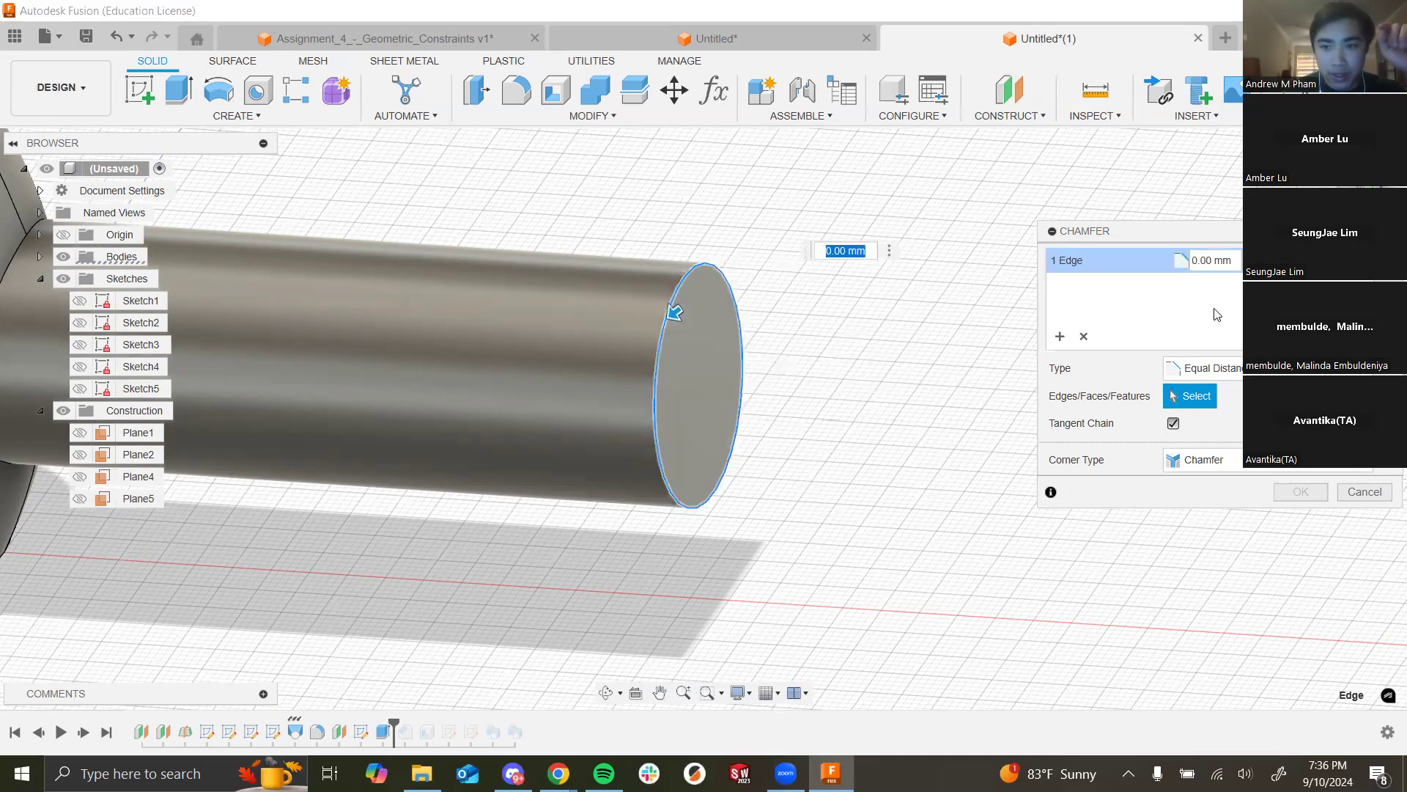
click(1229, 258)
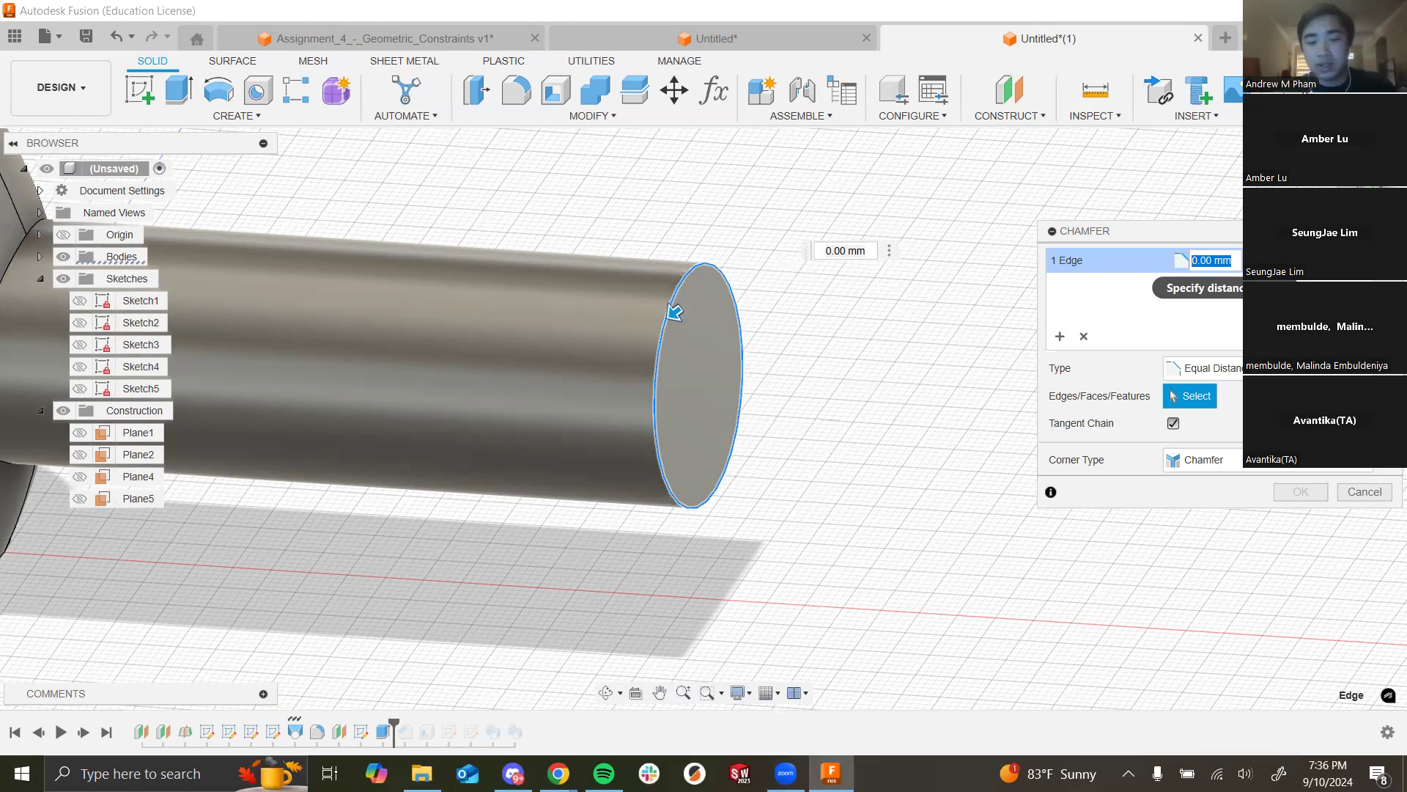
text(5)
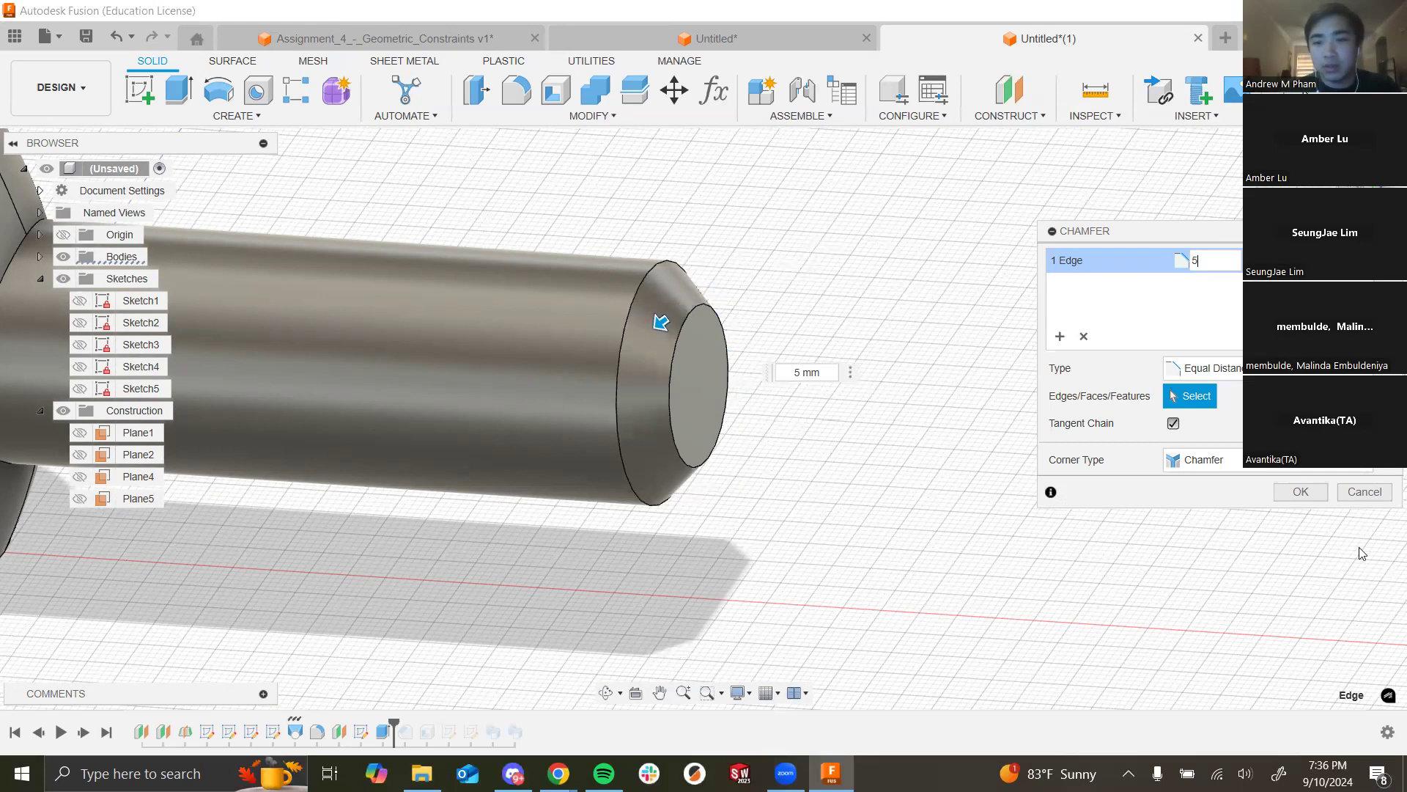
click(1358, 502)
drag(394, 724, 525, 729)
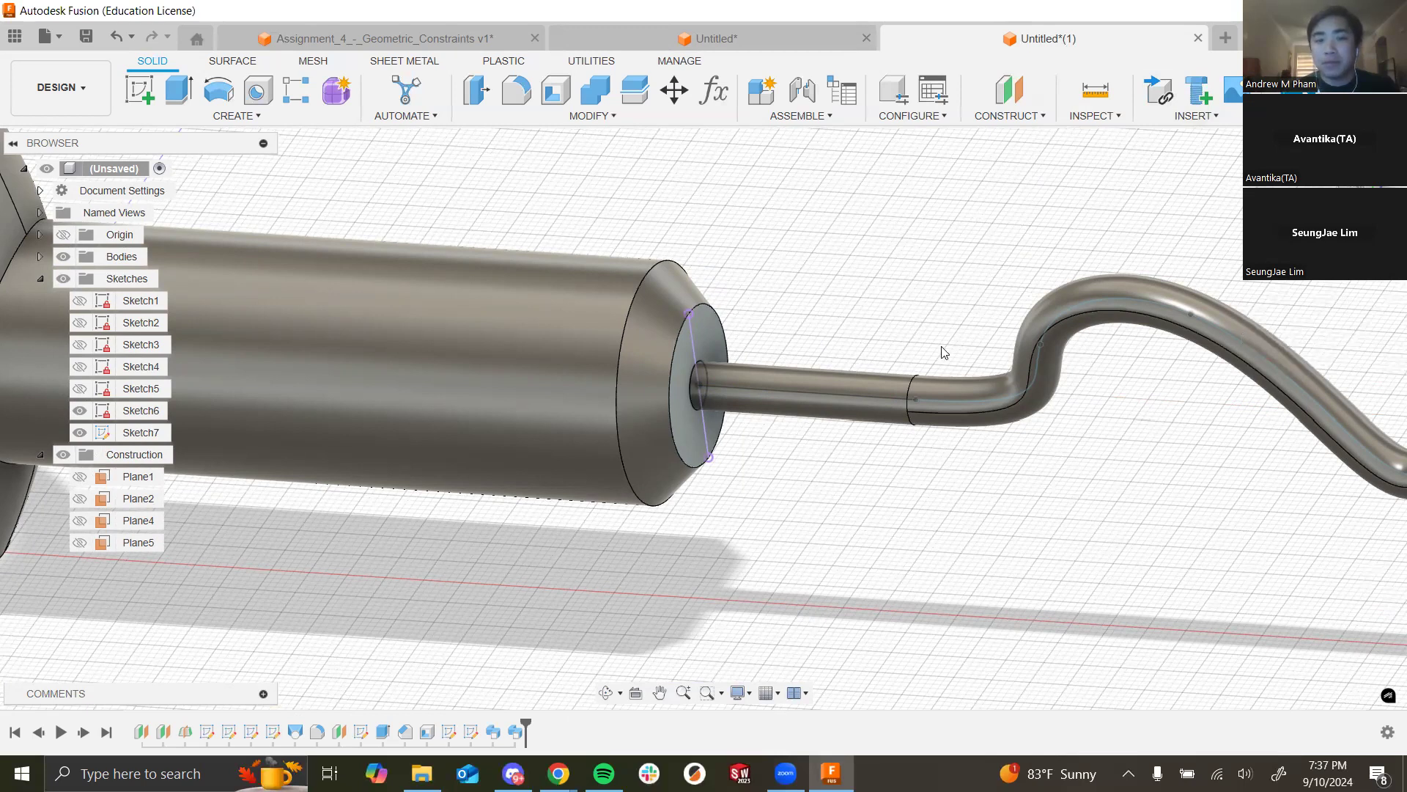
Step: Zoom out and orbit lower to view the flared handle, chamfered barrel and wavy cord
scroll(767, 354, down, 4)
scroll(536, 632, down, 3)
scroll(535, 381, up, 4)
scroll(970, 290, up, 2)
scroll(949, 337, down, 4)
scroll(664, 626, up, 1)
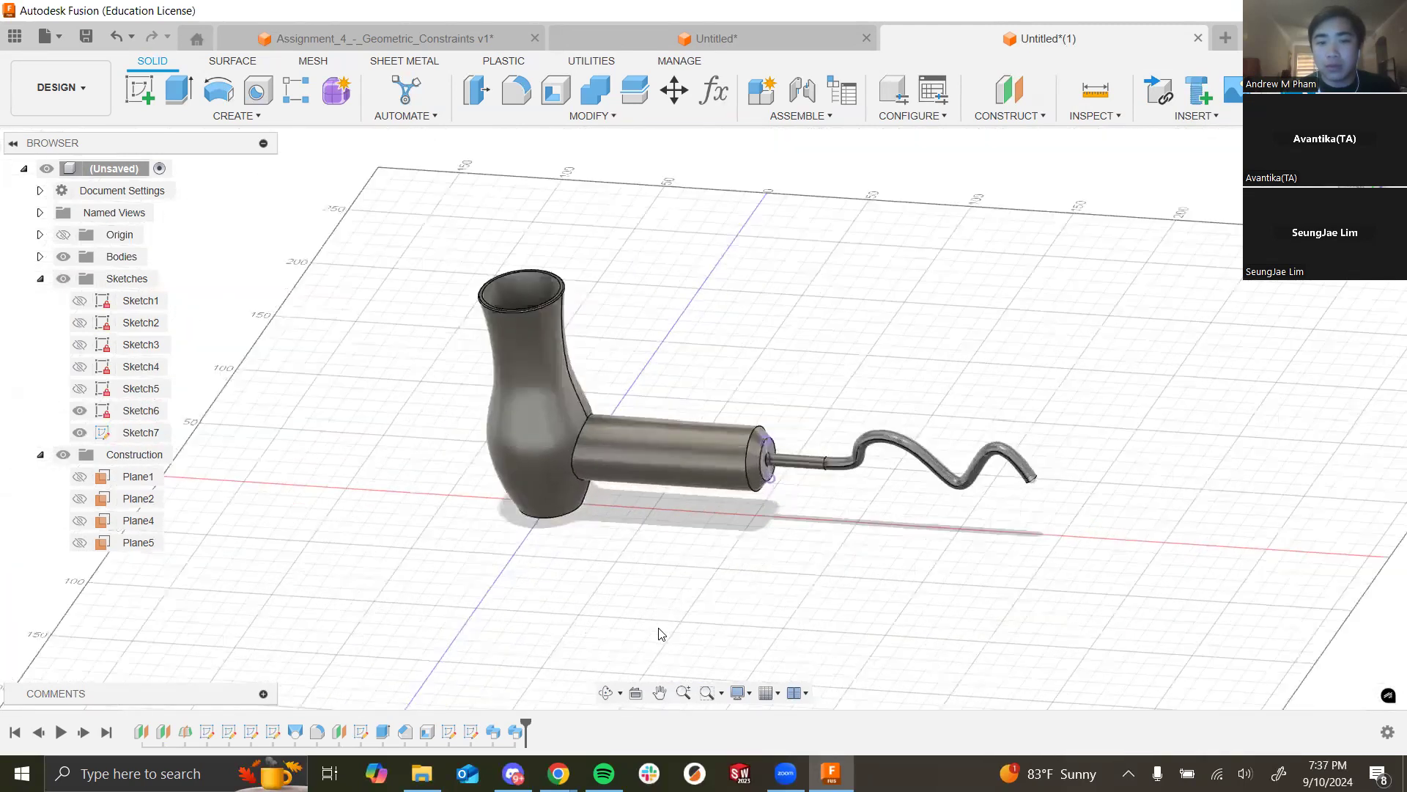
scroll(909, 371, up, 3)
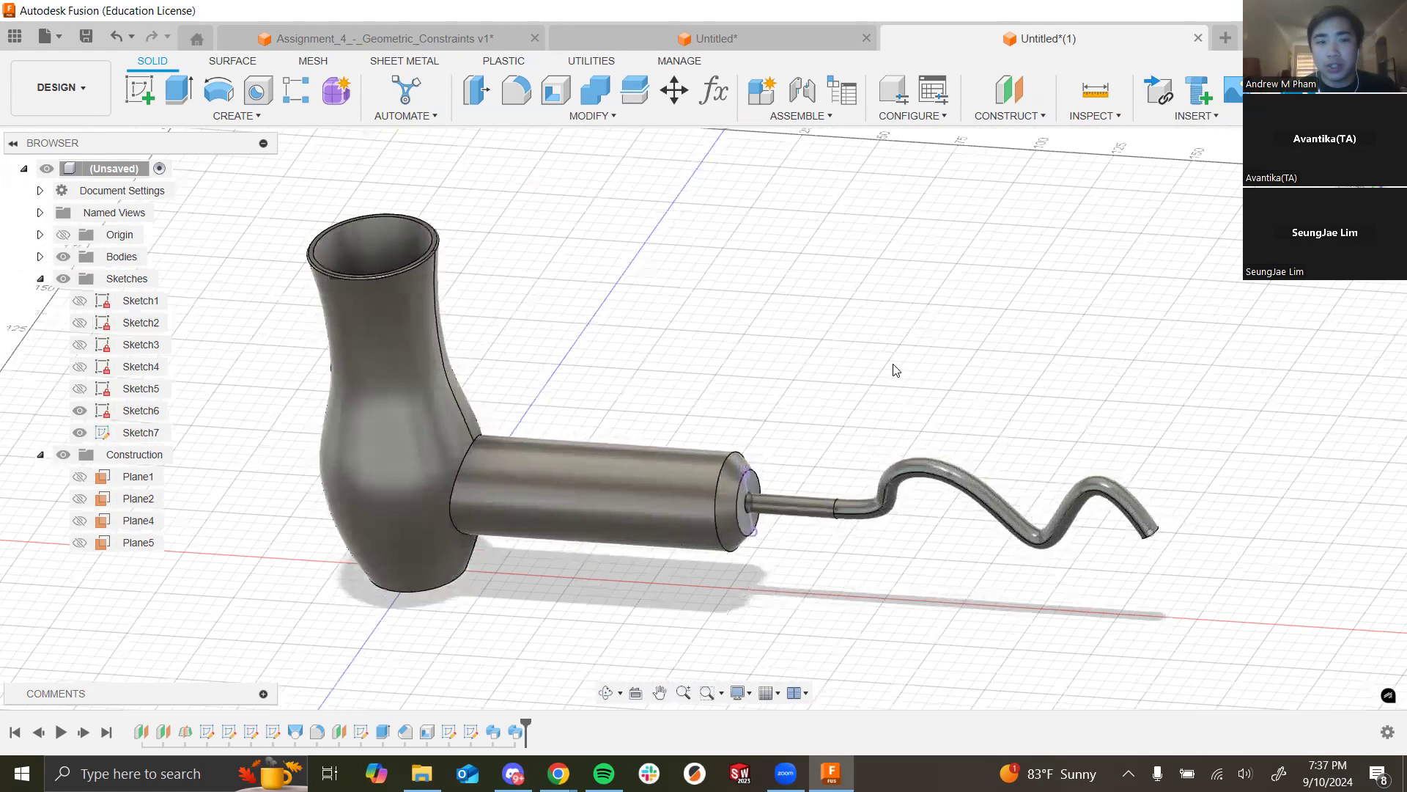
shift+middle_drag(894, 370, 917, 347)
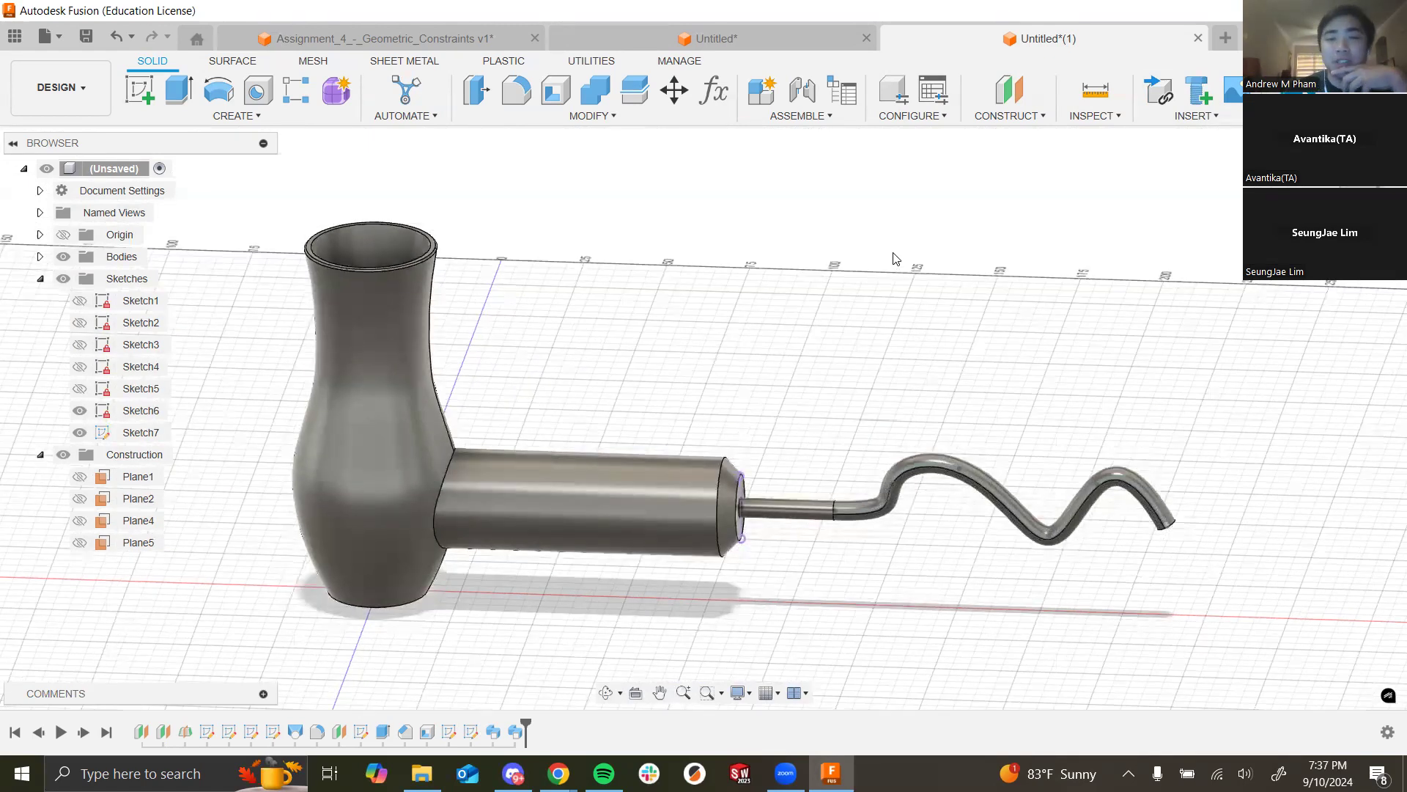